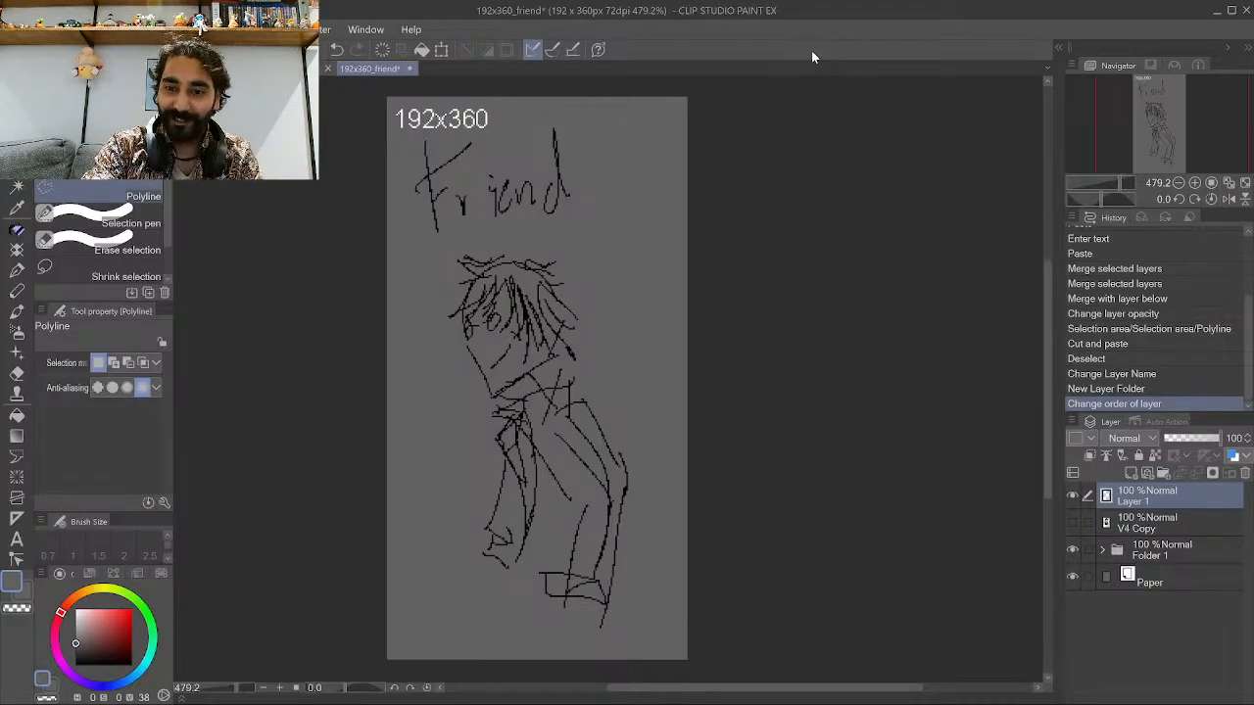
Inspect the Friend sketch and cycle through the other open documents.
scroll(814, 316, down, 3)
scroll(672, 303, up, 3)
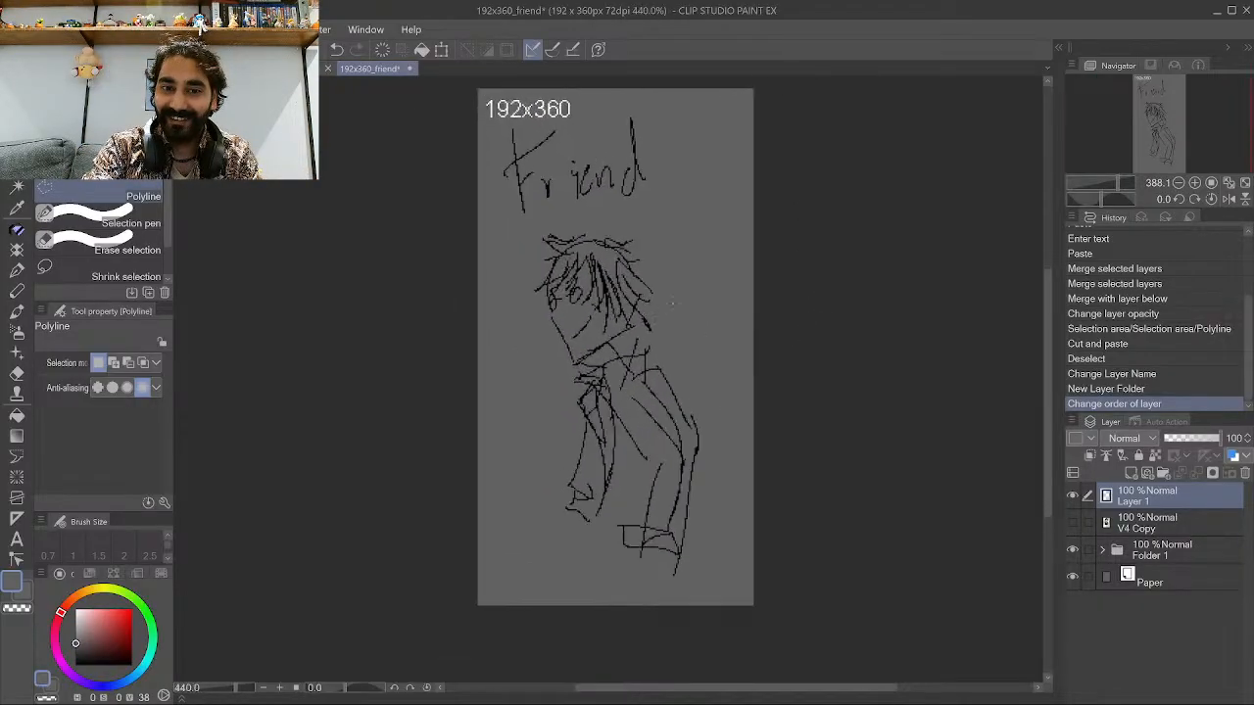
key(k)
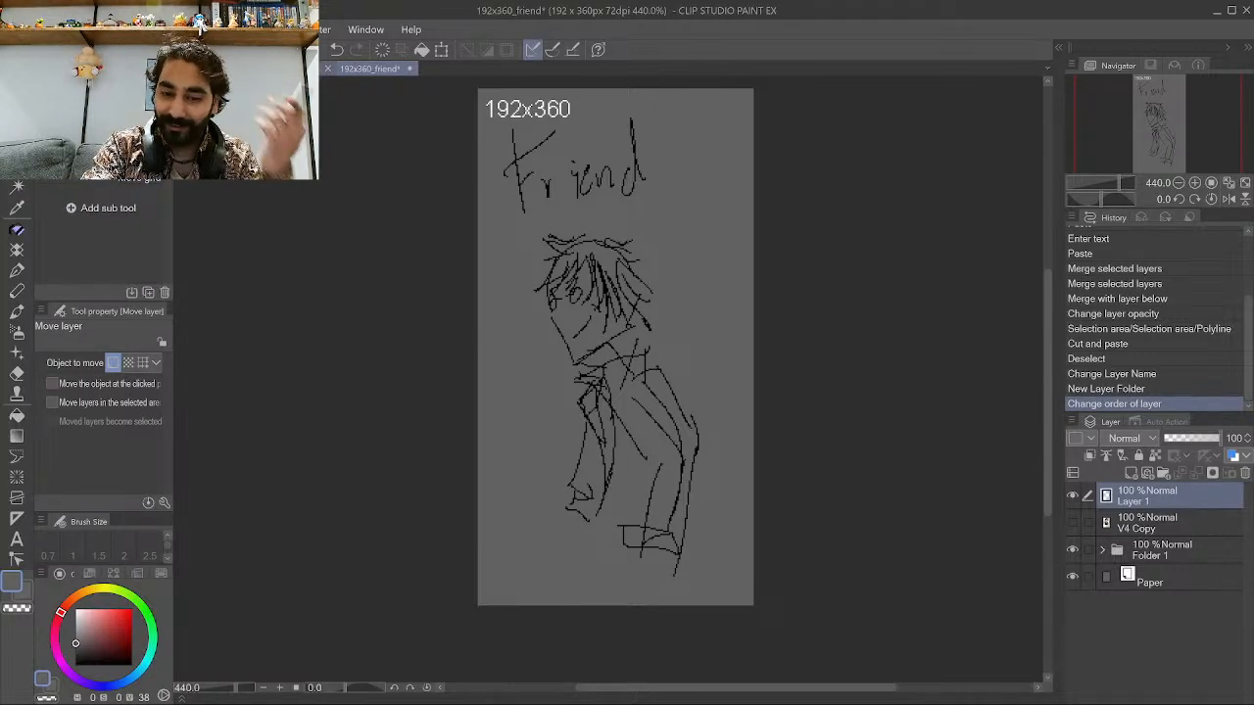
key(ctrl+Tab)
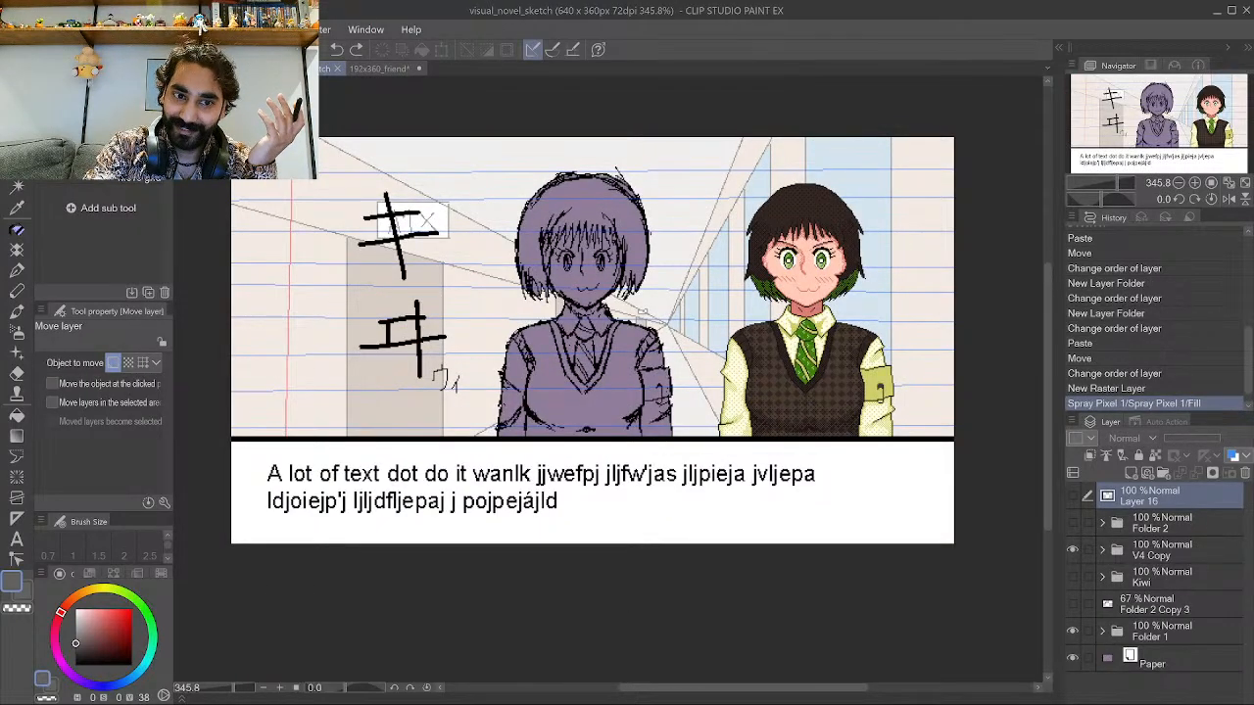
key(ctrl+Tab)
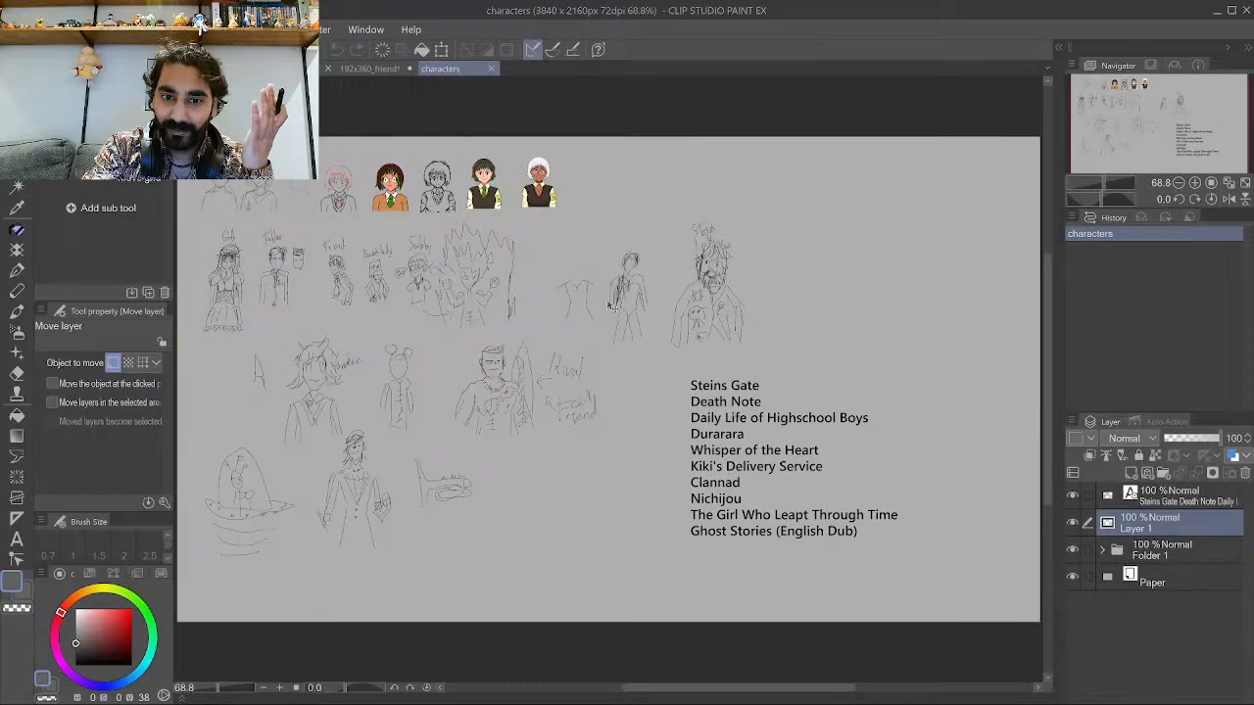
Examine the Friend and Bucket lady sketches on the character sheet.
scroll(312, 277, up, 1)
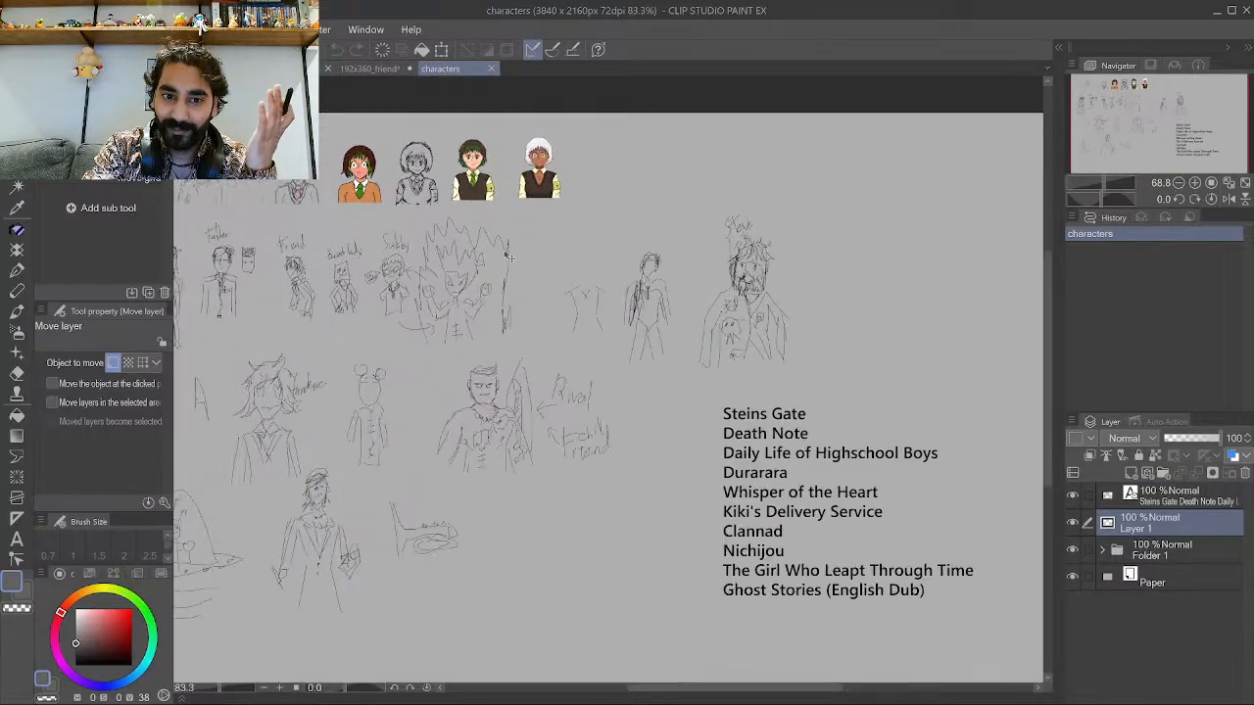
scroll(312, 277, up, 4)
scroll(451, 318, down, 4)
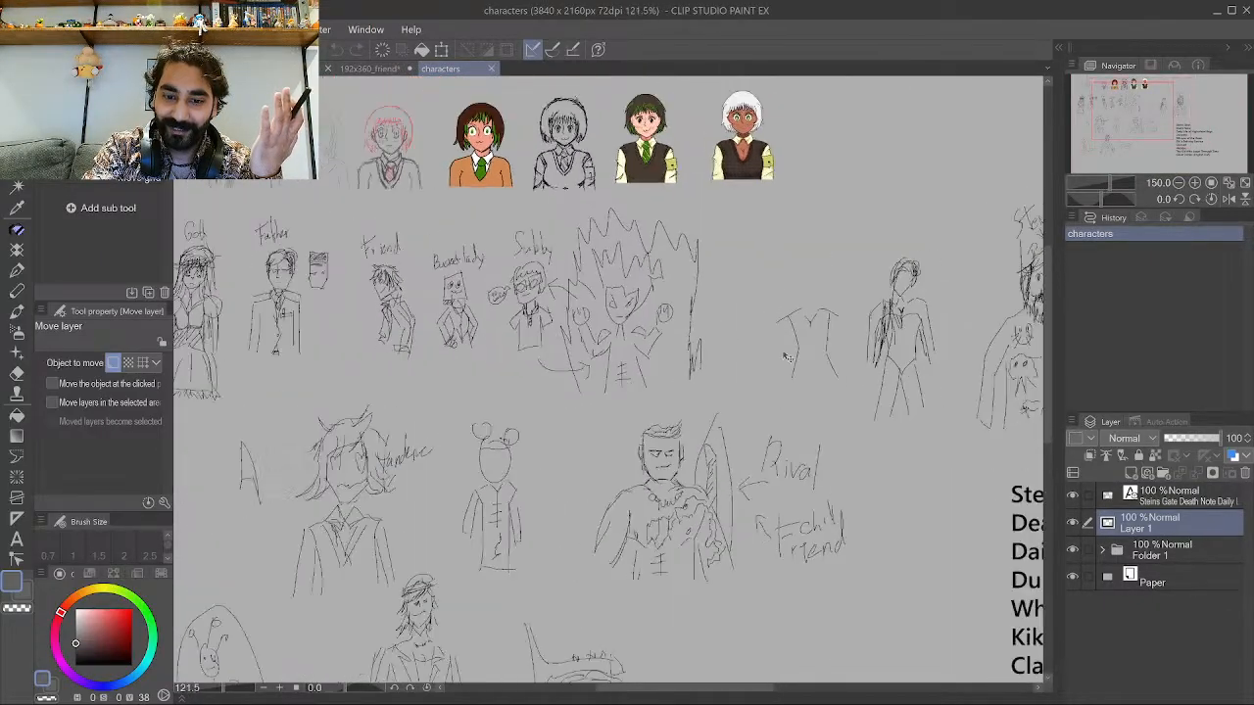
scroll(452, 318, up, 5)
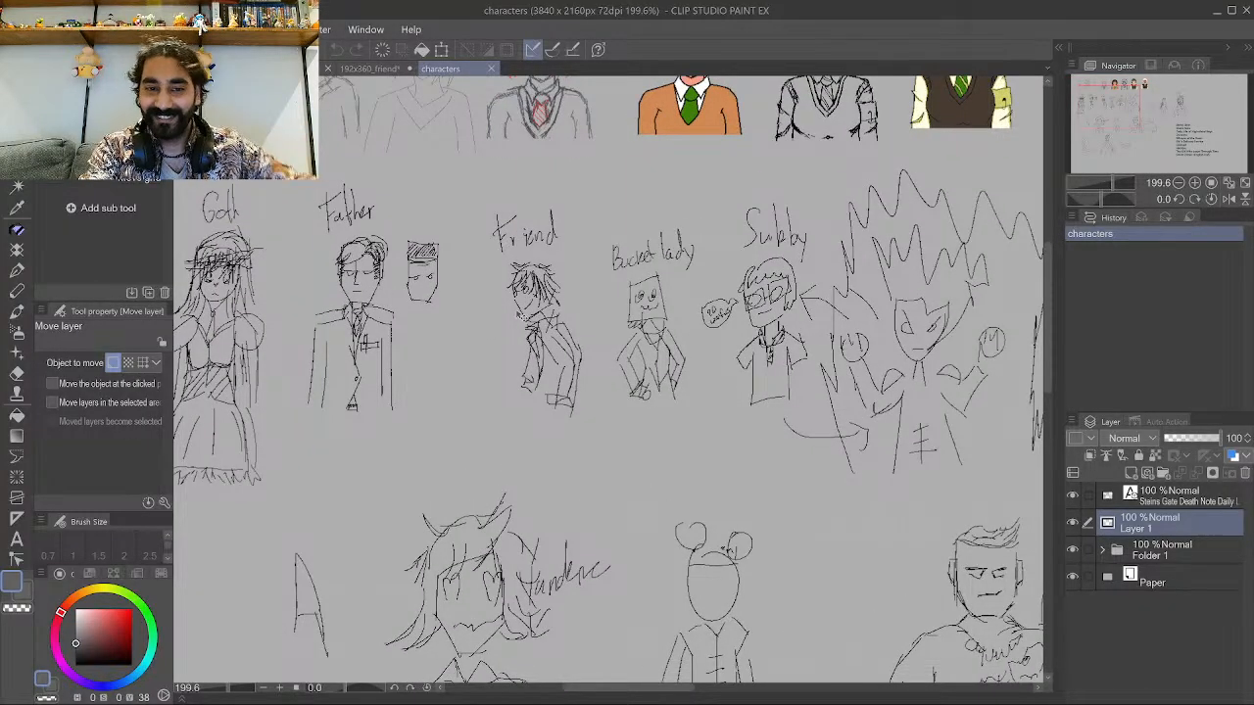
scroll(519, 294, up, 2)
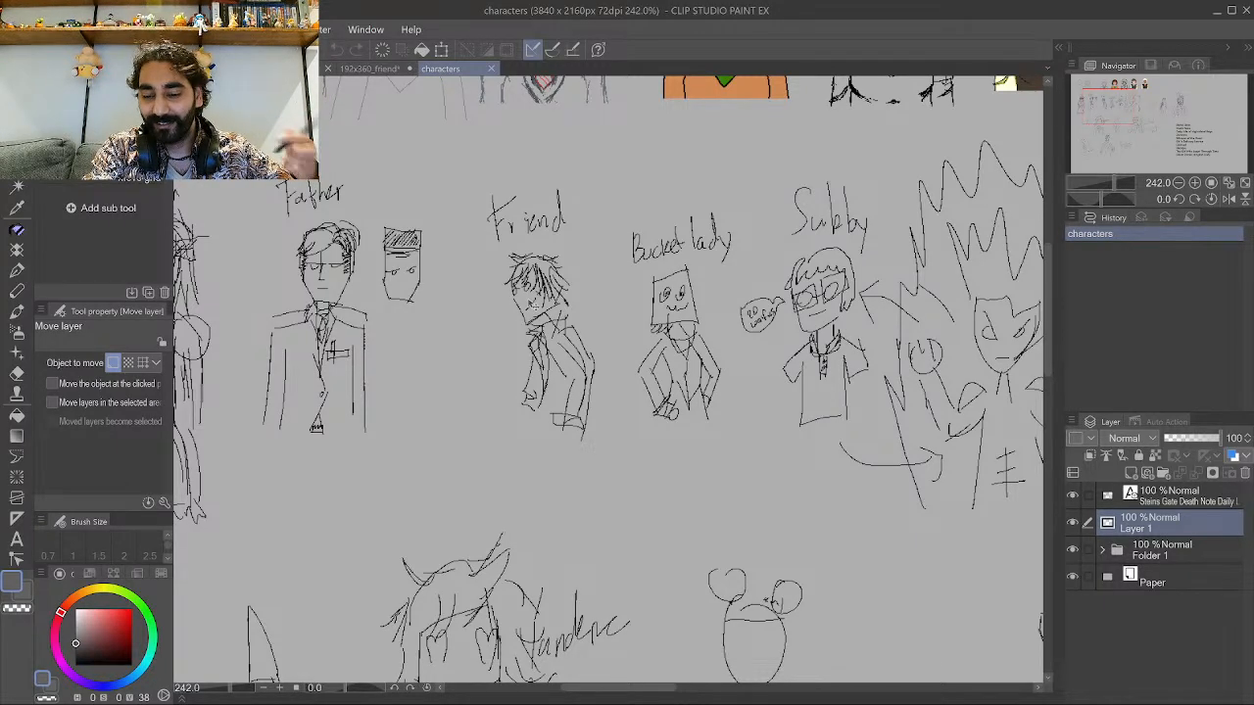
scroll(525, 291, up, 4)
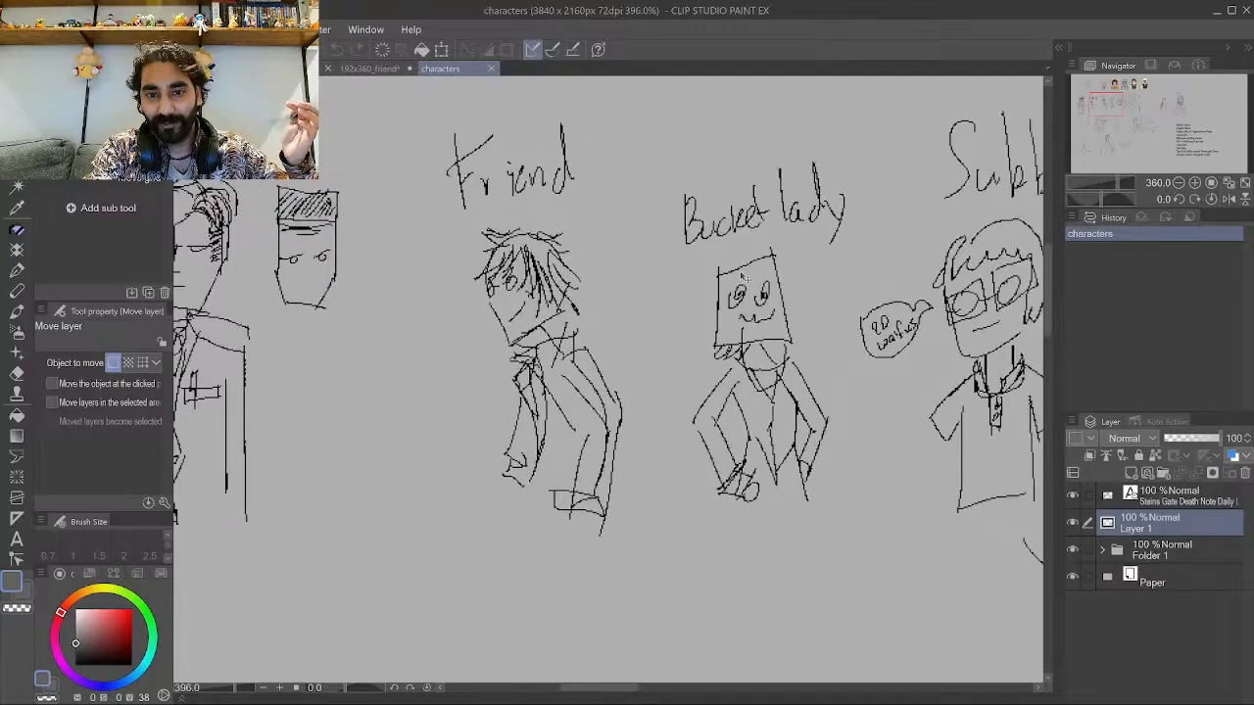
scroll(548, 279, up, 2)
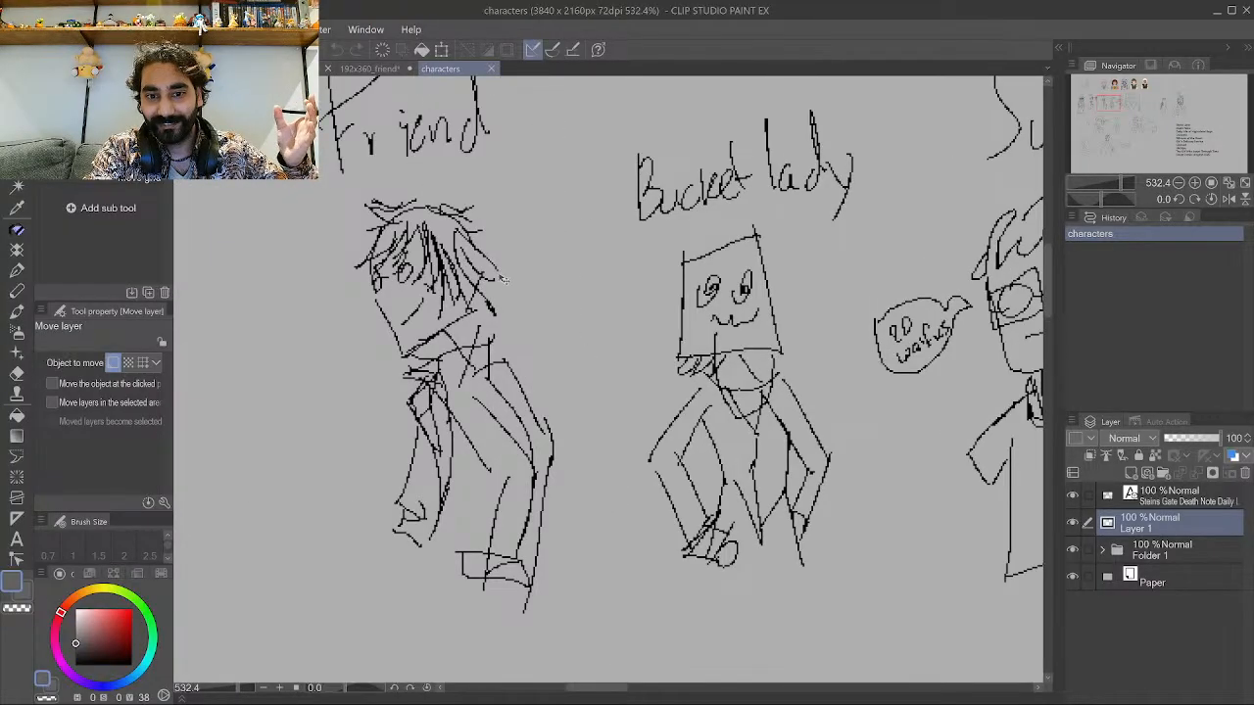
scroll(522, 260, down, 1)
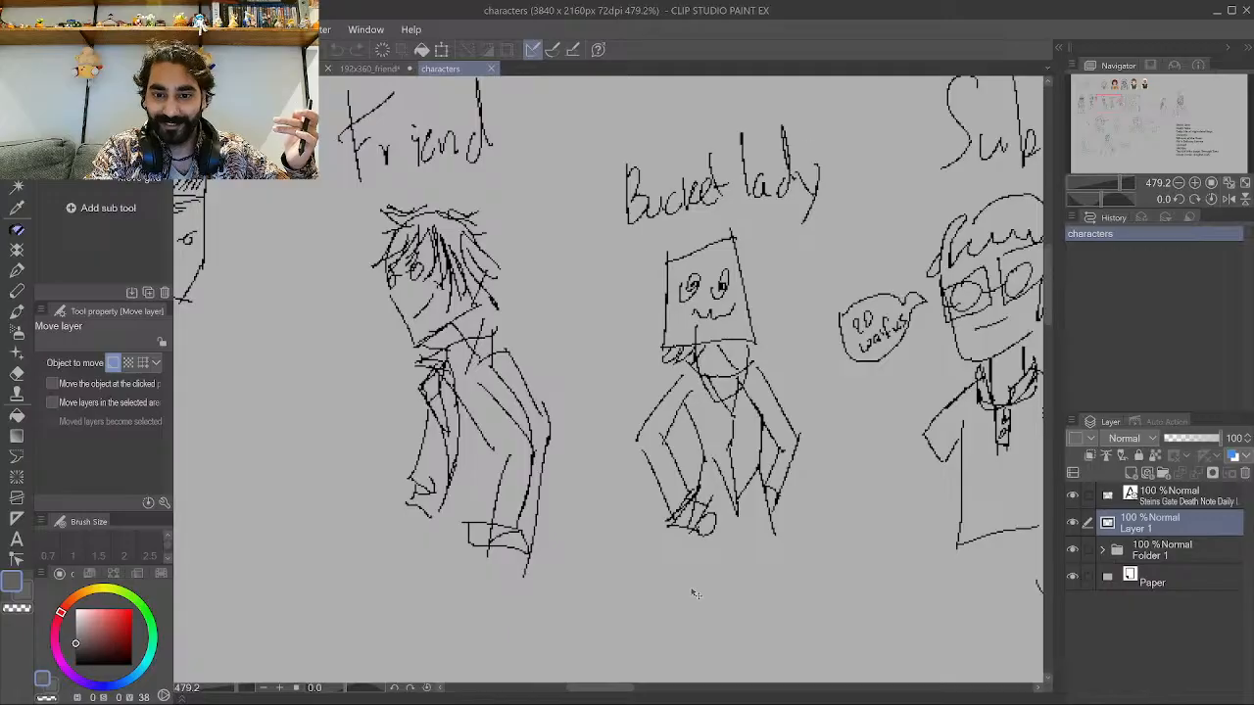
Switch between the open documents and return to the character sheet's portrait row.
click(490, 68)
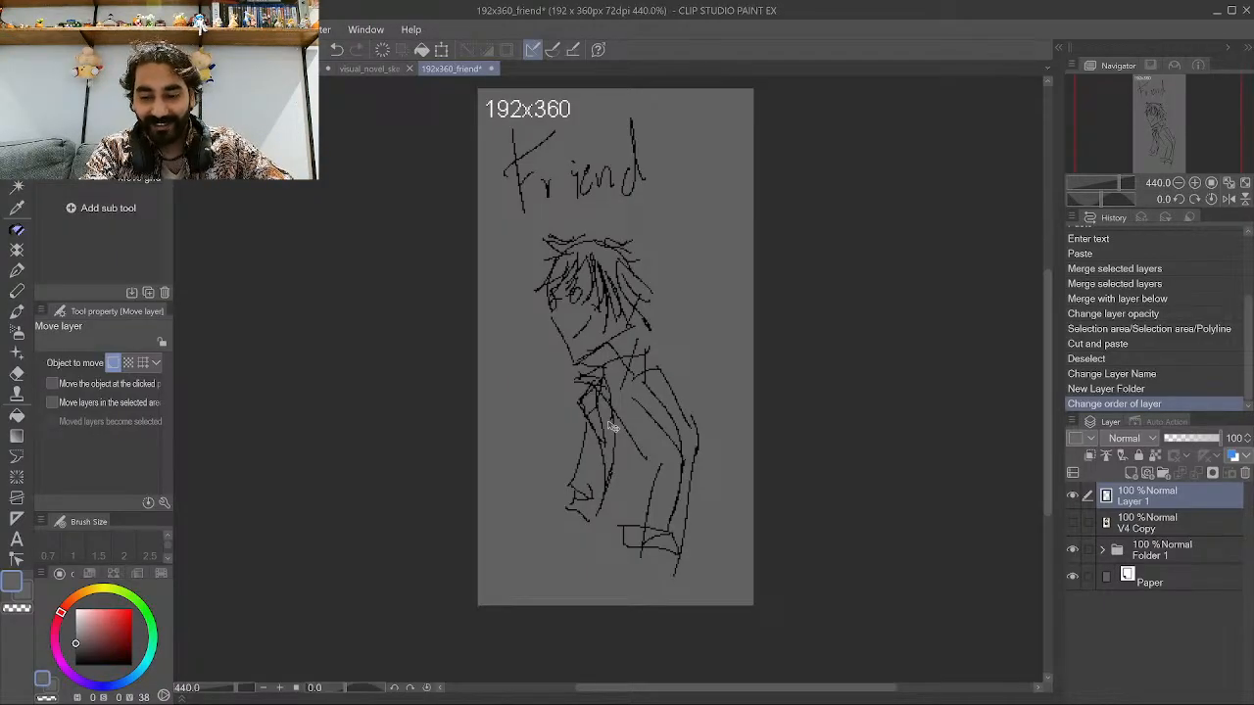
click(372, 70)
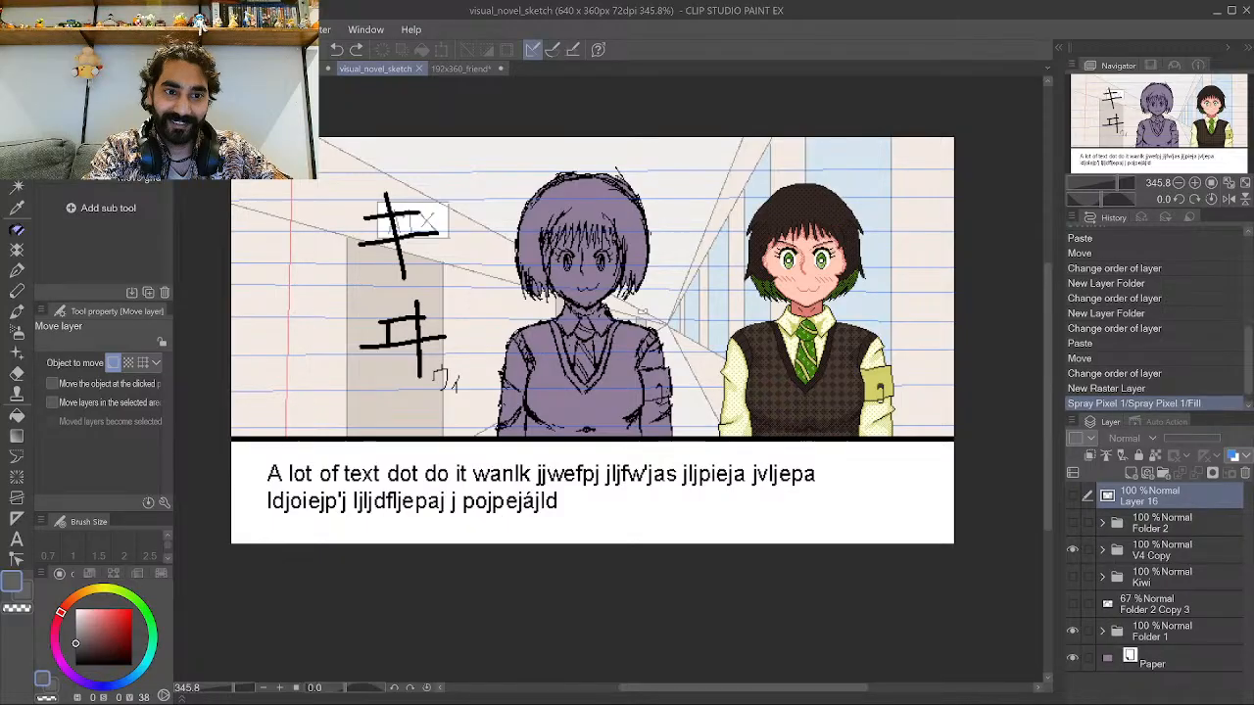
click(230, 69)
scroll(622, 503, down, 5)
scroll(622, 504, down, 5)
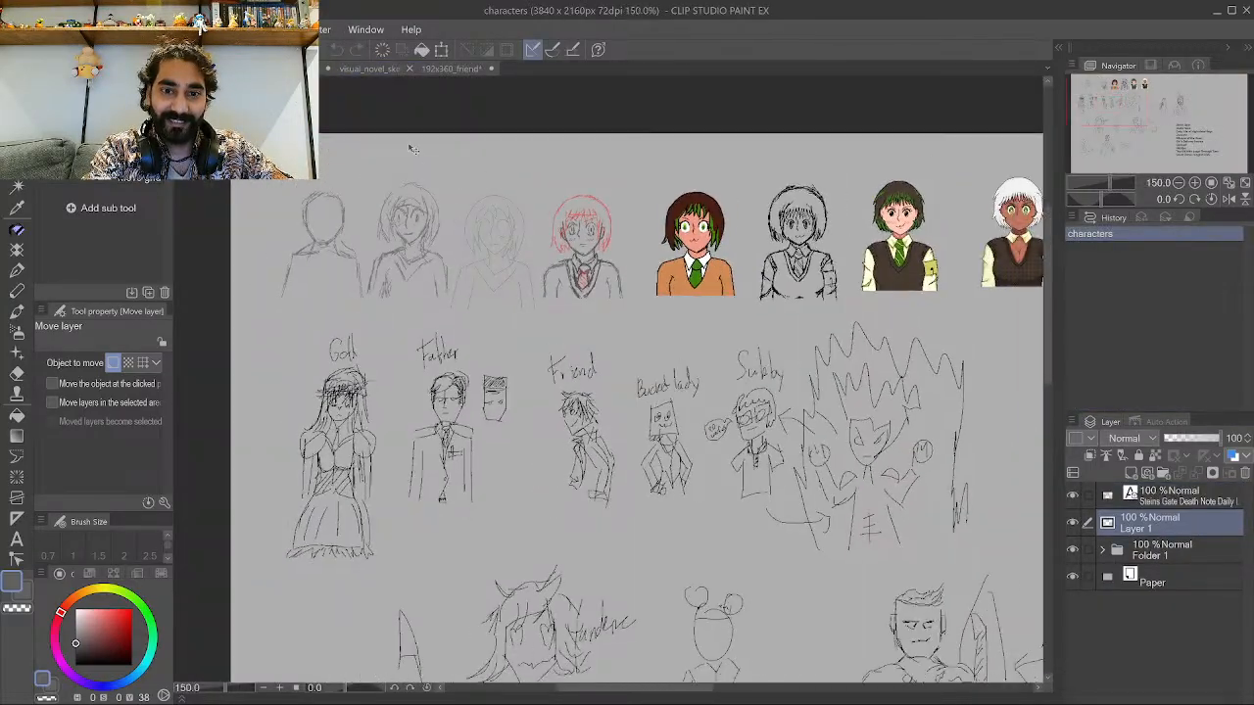
scroll(372, 142, up, 5)
scroll(330, 256, up, 3)
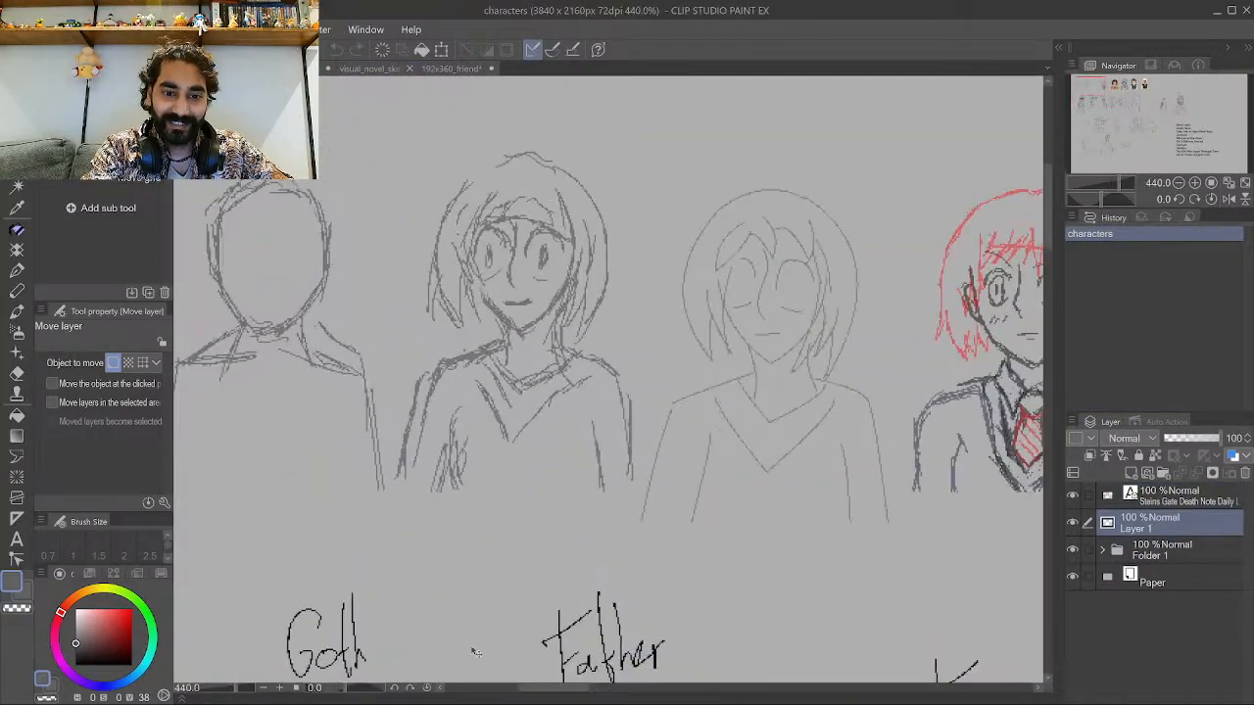
Examine the row of character portrait sketches at the top of the character sheet.
drag(554, 697, 627, 691)
scroll(644, 238, up, 1)
scroll(645, 380, up, 1)
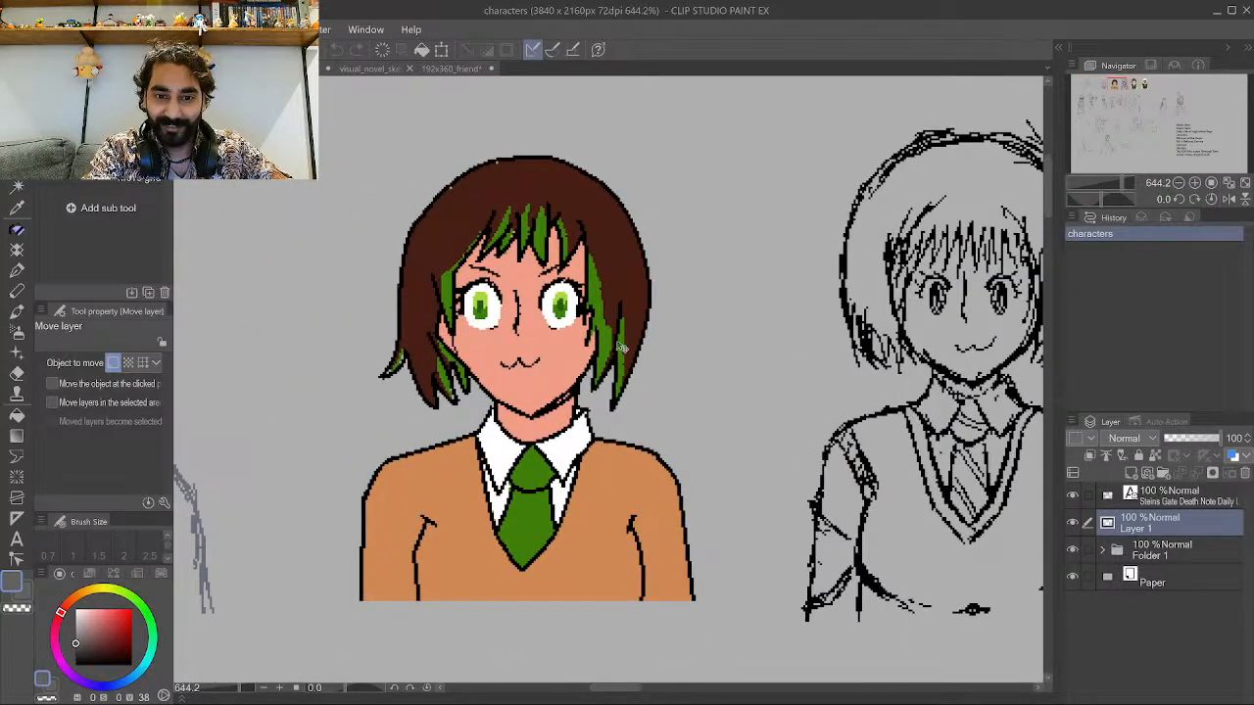
scroll(622, 347, down, 4)
scroll(701, 355, down, 5)
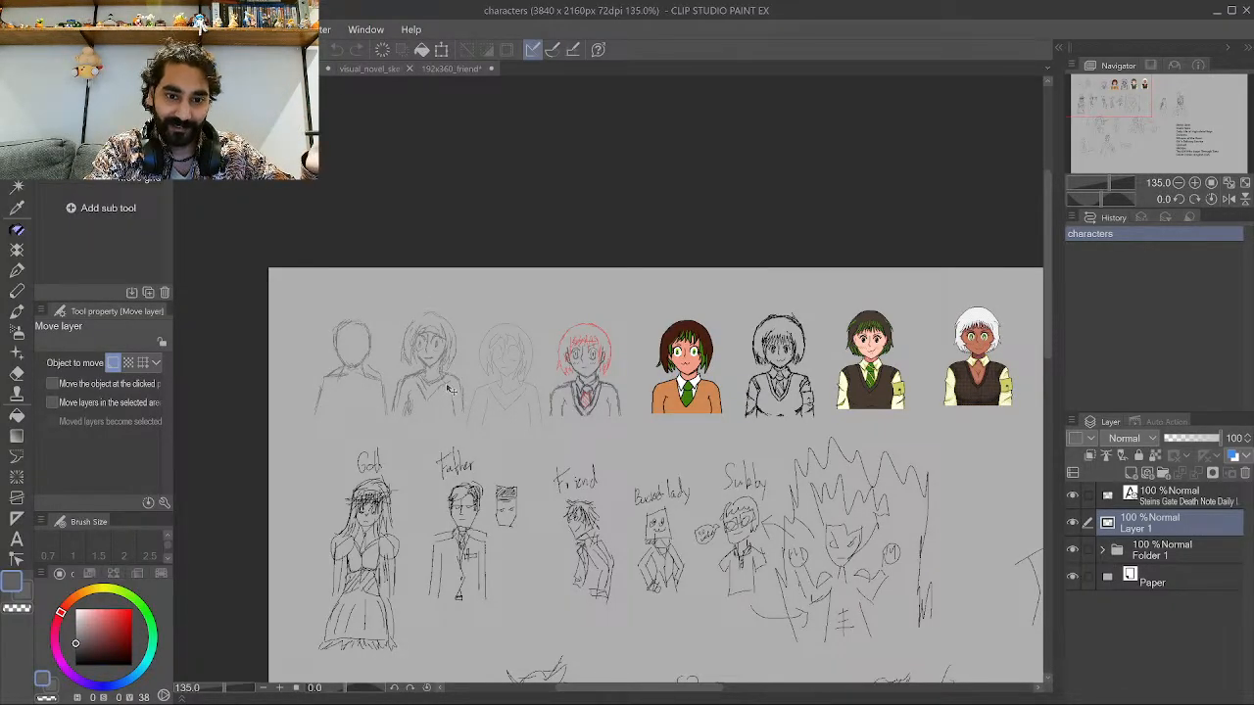
scroll(338, 340, up, 3)
scroll(338, 340, up, 1)
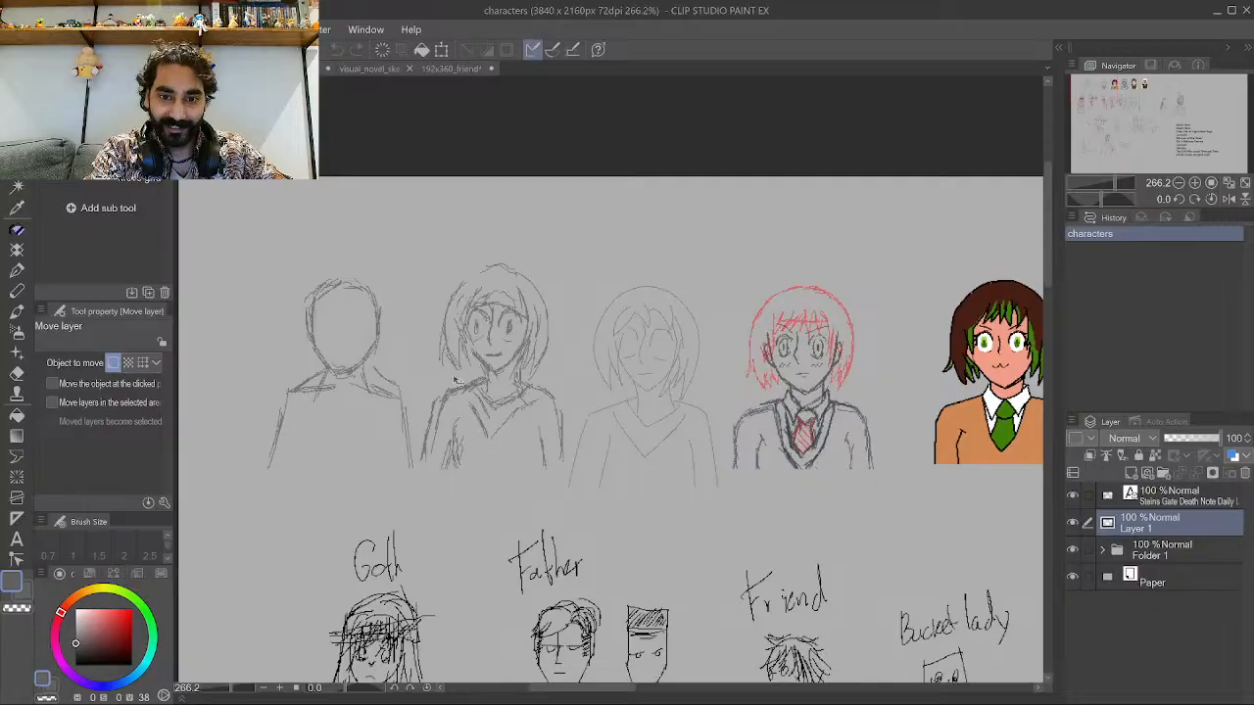
scroll(306, 288, up, 2)
scroll(303, 285, up, 1)
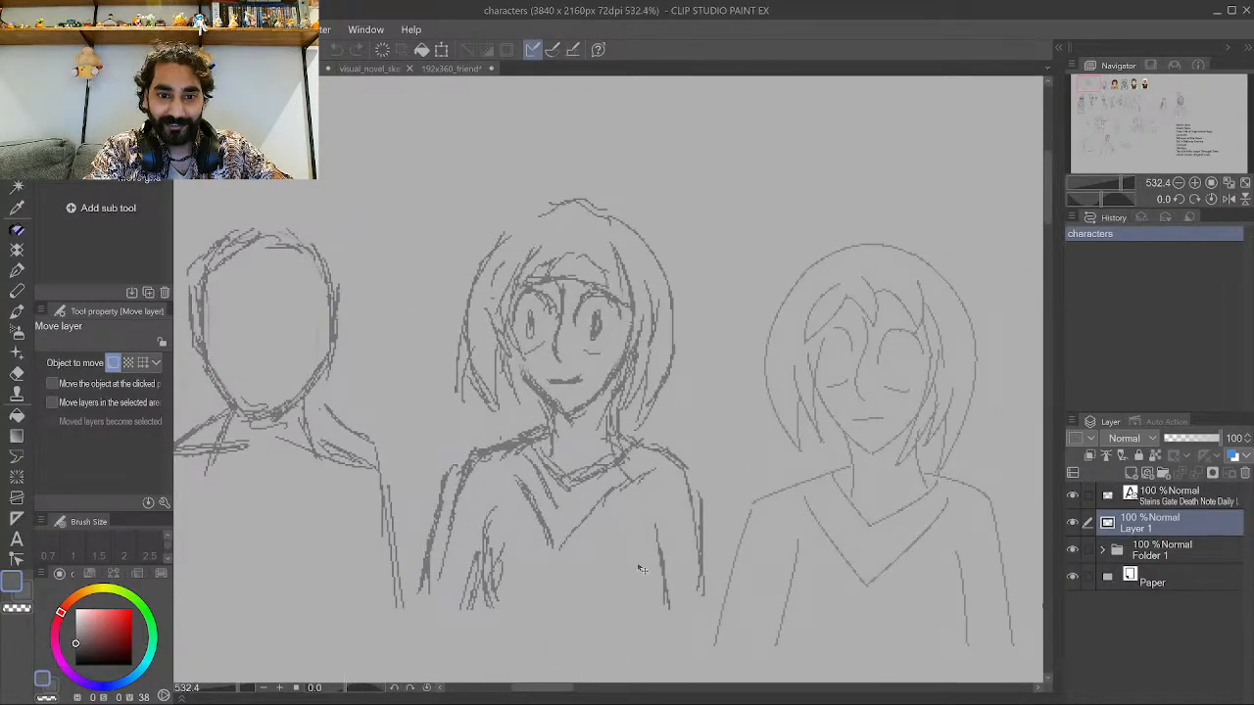
scroll(426, 314, down, 1)
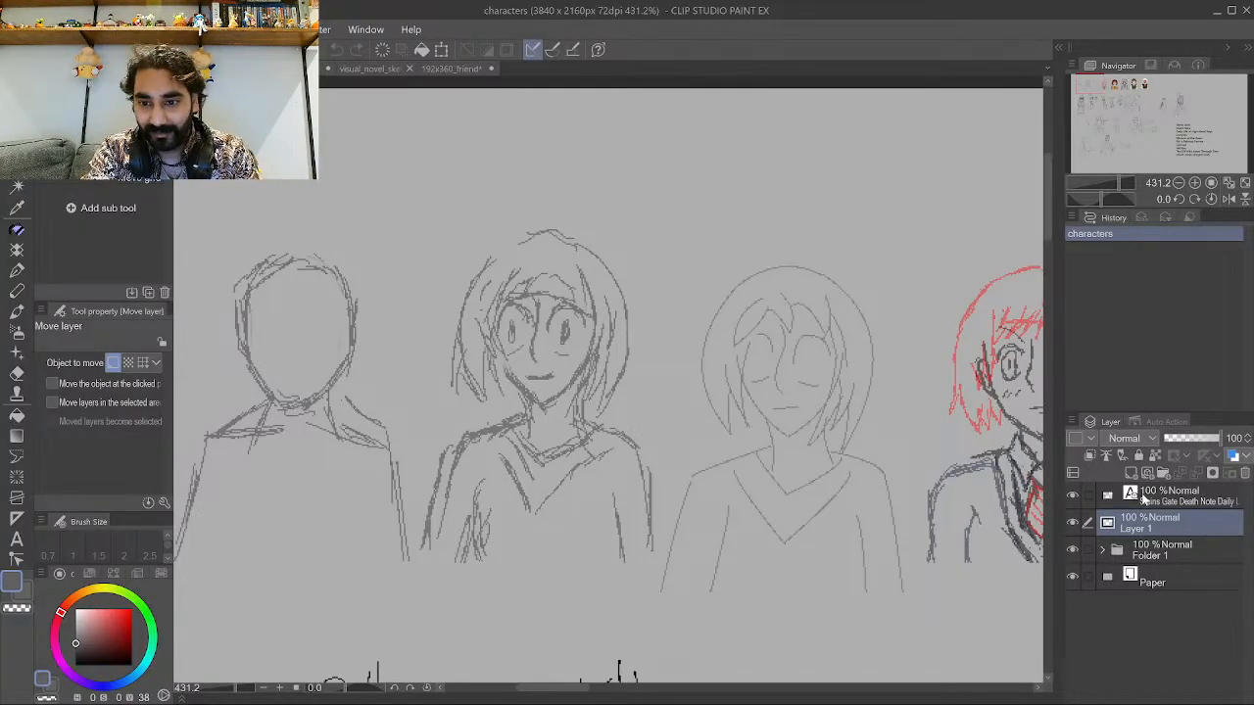
Add a new raster layer and draw a red arrow pointing at the second head sketch with Pen Pixel 1.
key(ctrl+shift+n)
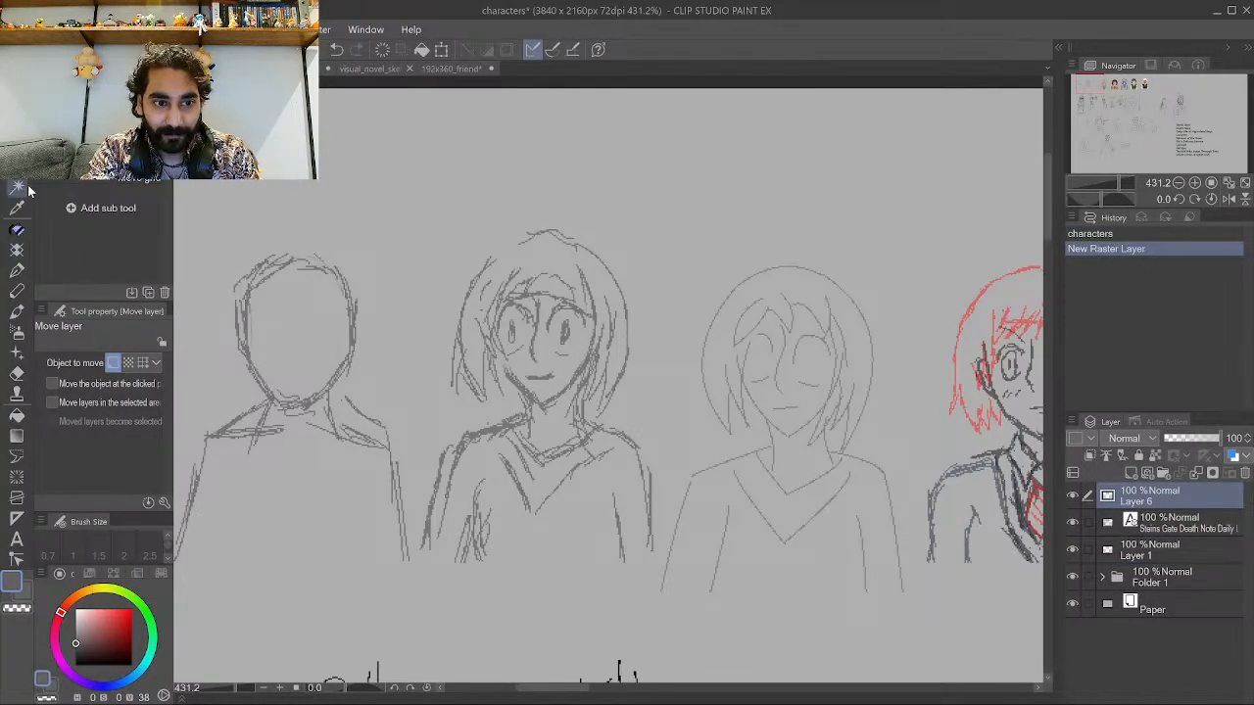
click(16, 229)
key(p)
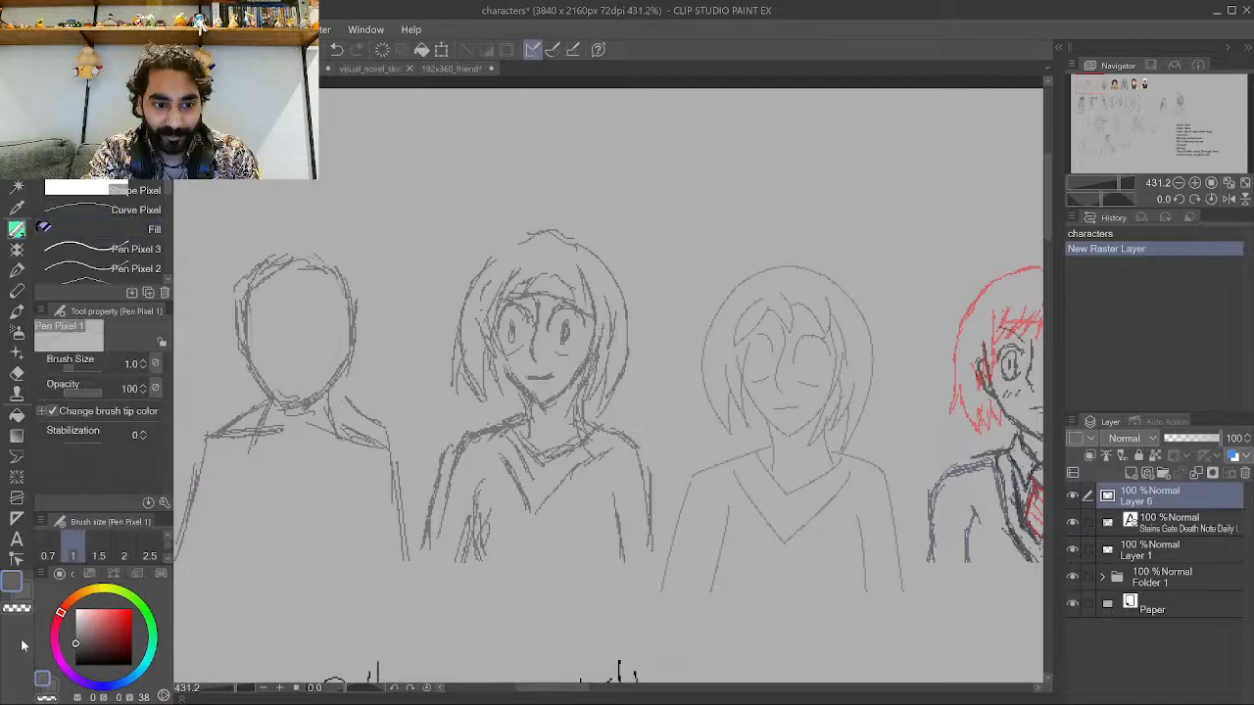
drag(108, 617, 135, 637)
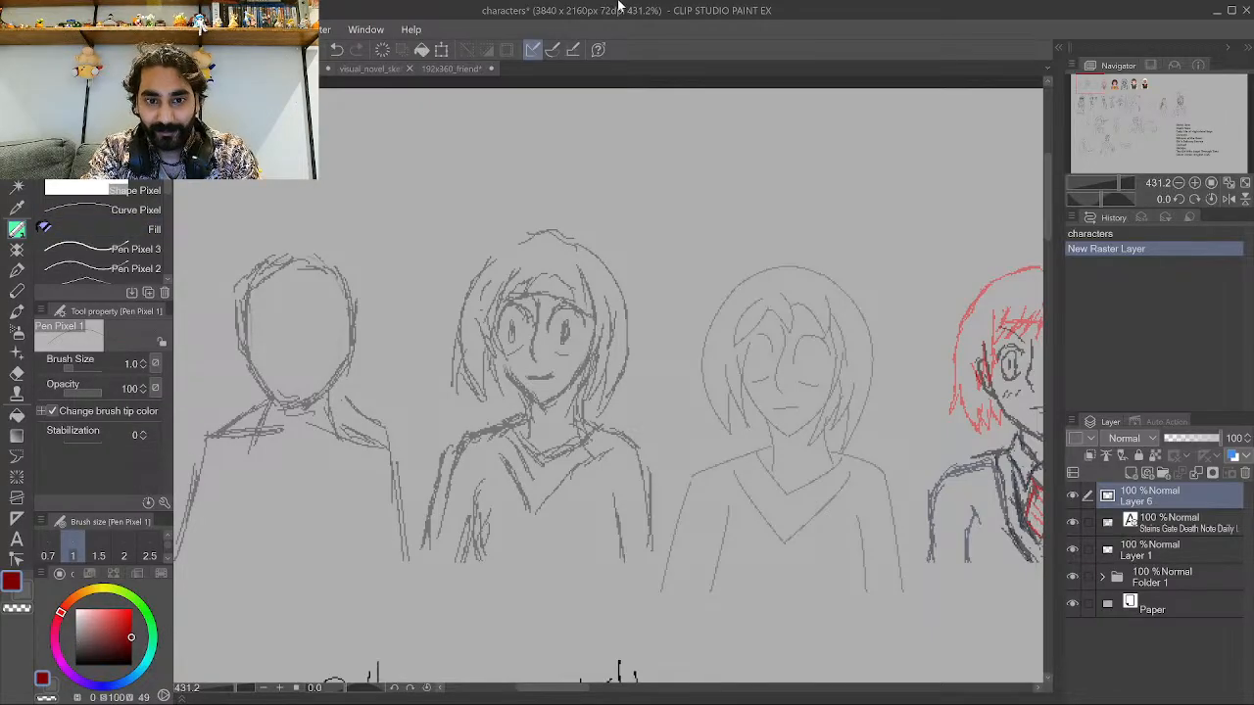
drag(677, 185, 636, 243)
mouse_move(605, 191)
mouse_down()
mouse_move(619, 264)
mouse_move(674, 237)
mouse_up()
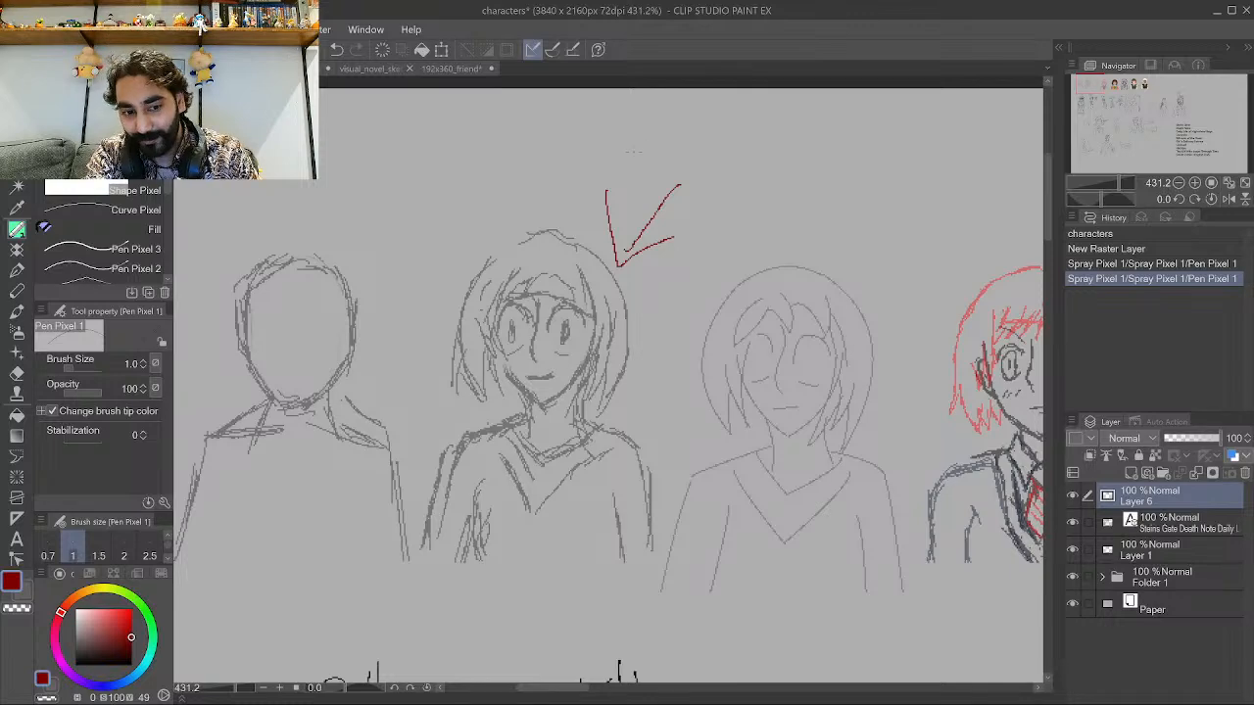
Draw a red curved arrow from the second sketch toward the third sketch's face.
scroll(583, 155, down, 5)
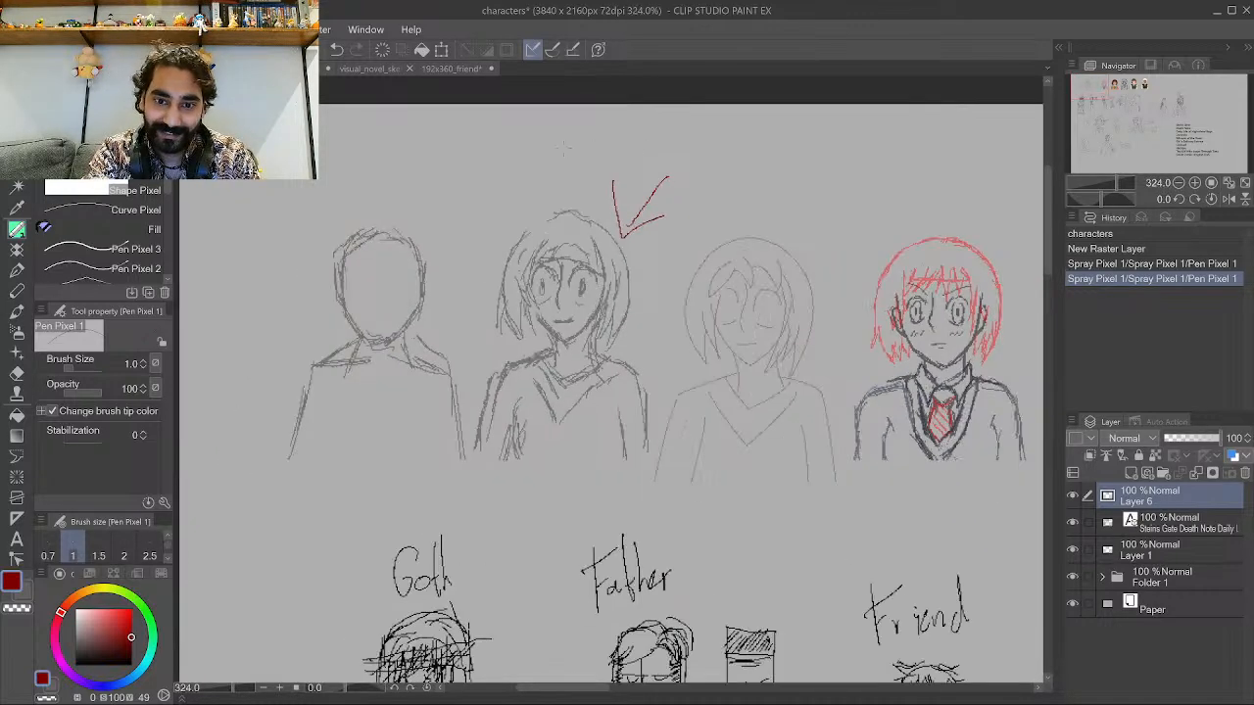
scroll(725, 229, up, 5)
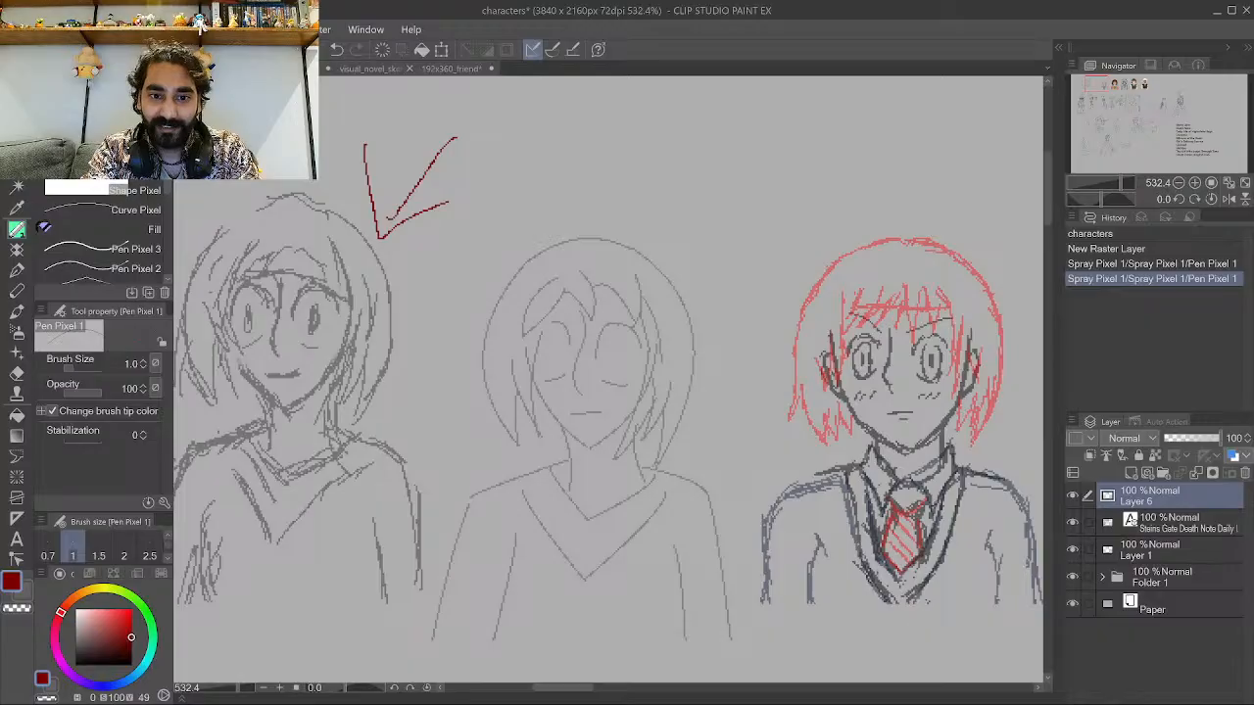
mouse_move(359, 360)
mouse_down()
mouse_move(403, 414)
mouse_move(441, 415)
mouse_move(493, 368)
mouse_move(527, 362)
mouse_up()
drag(501, 416, 492, 345)
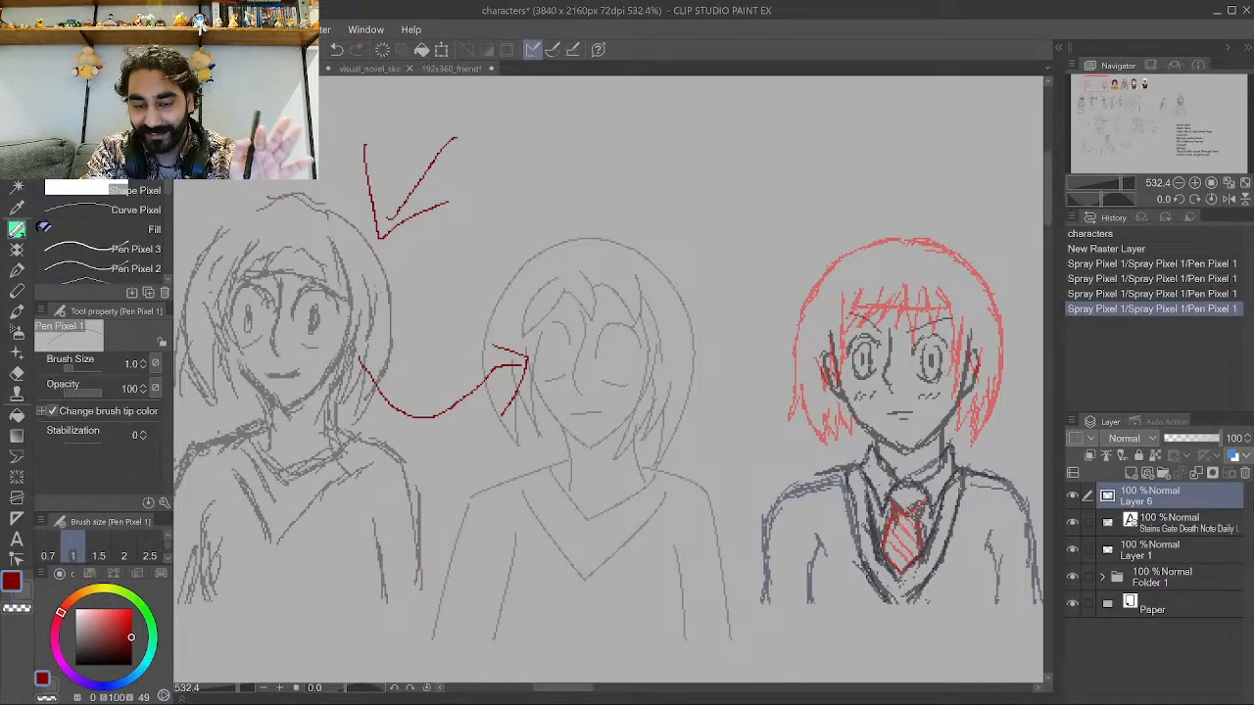
Draw a deeper red V-neckline on the third sketch's shirt, redoing the first attempt.
scroll(343, 300, down, 2)
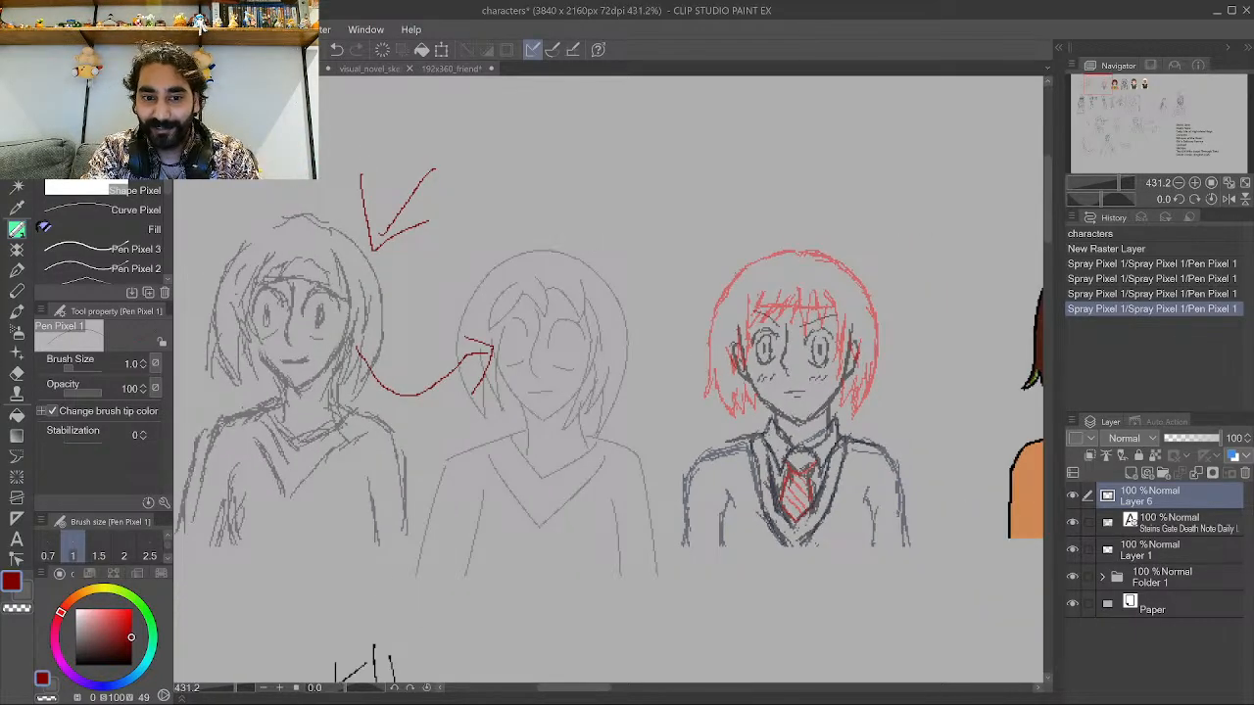
scroll(620, 525, up, 2)
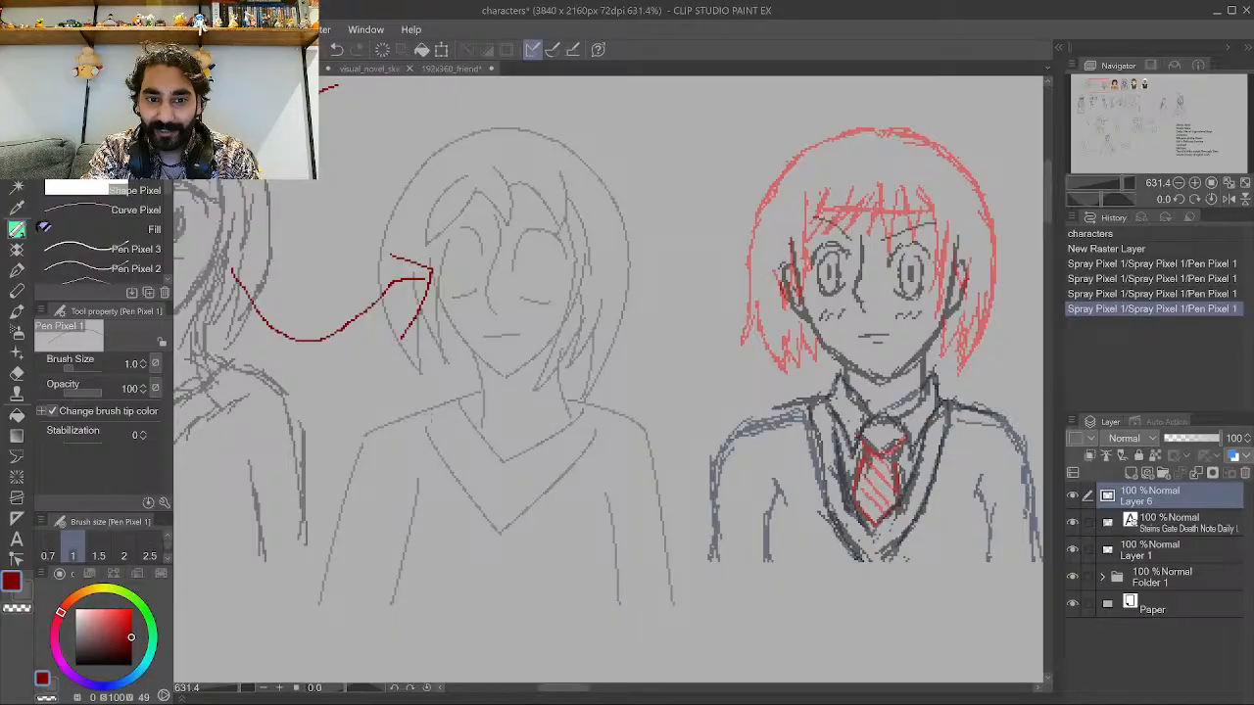
scroll(477, 486, up, 1)
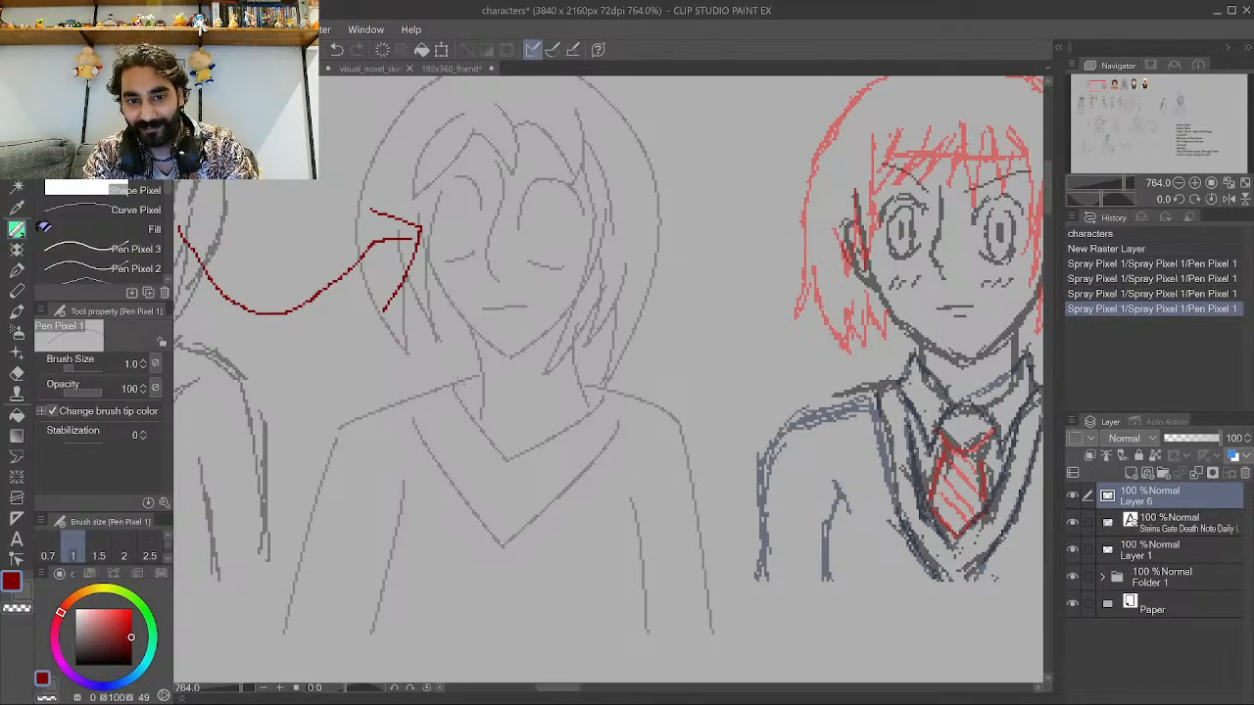
mouse_move(452, 384)
mouse_down()
mouse_move(509, 464)
mouse_move(584, 387)
mouse_up()
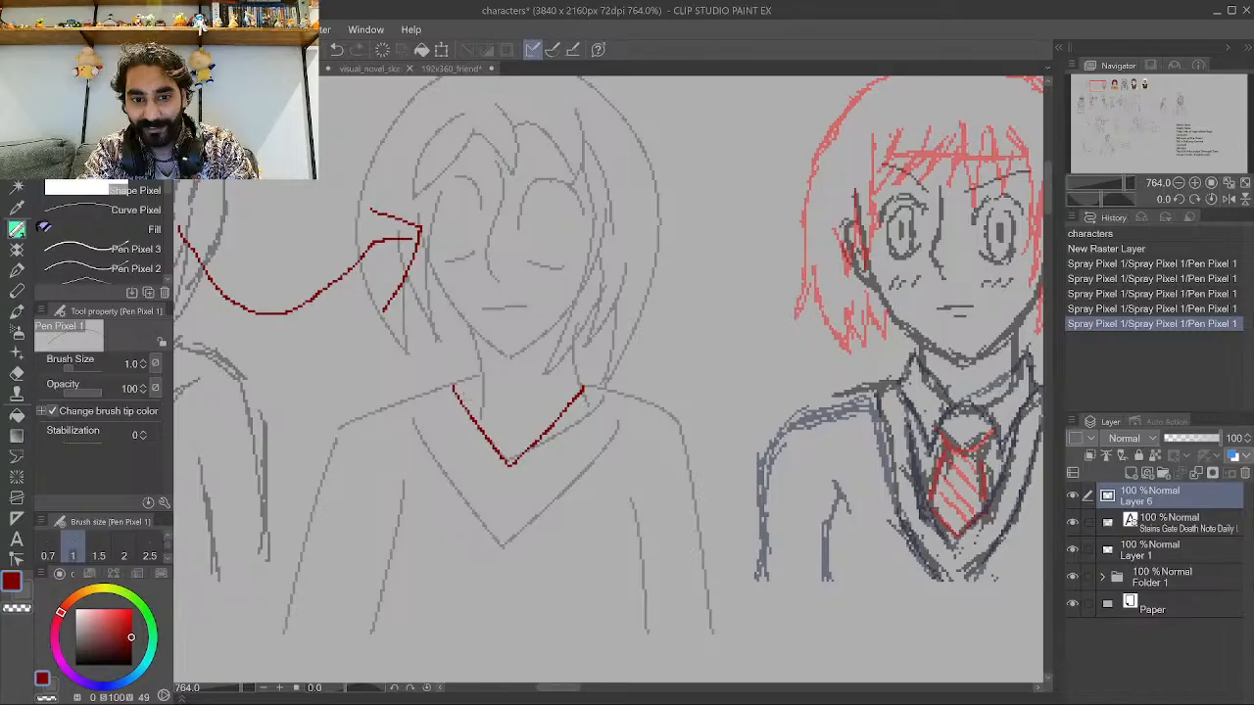
key(ctrl+z)
mouse_move(461, 370)
mouse_down()
mouse_move(499, 541)
mouse_move(590, 344)
mouse_up()
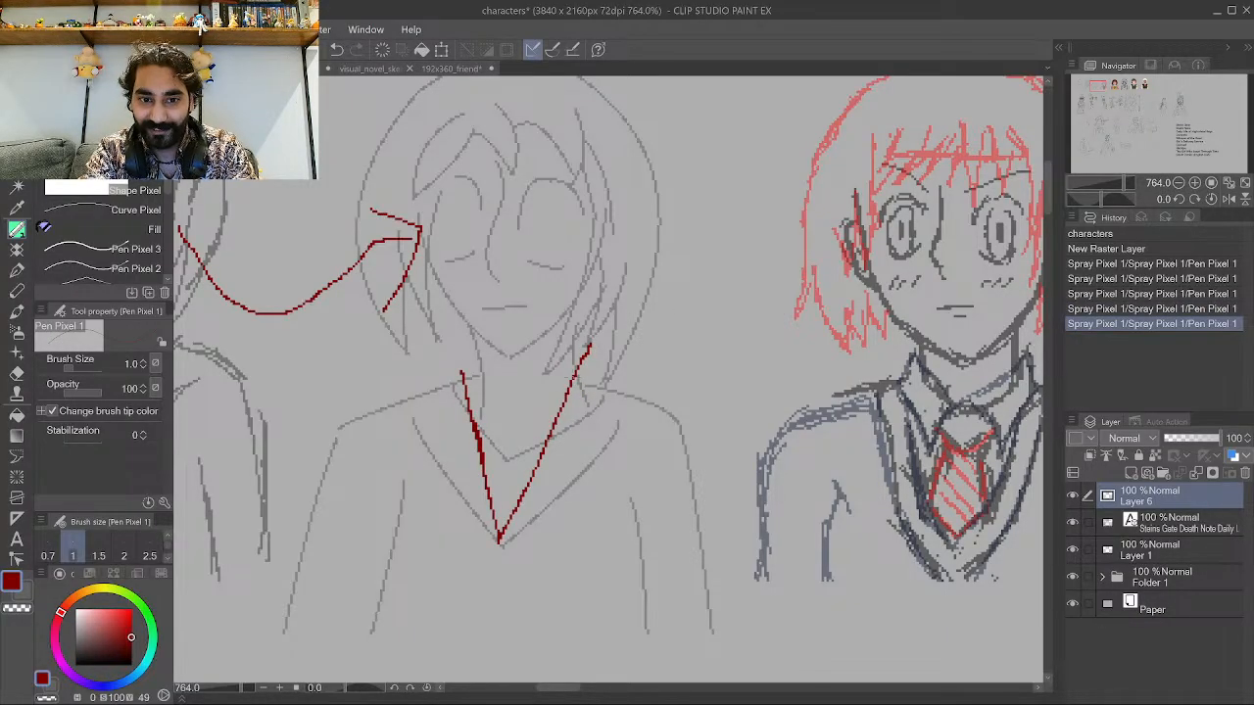
Try drawing a red line over the fourth sketch's collar, then undo it.
scroll(586, 412, down, 5)
scroll(910, 441, up, 3)
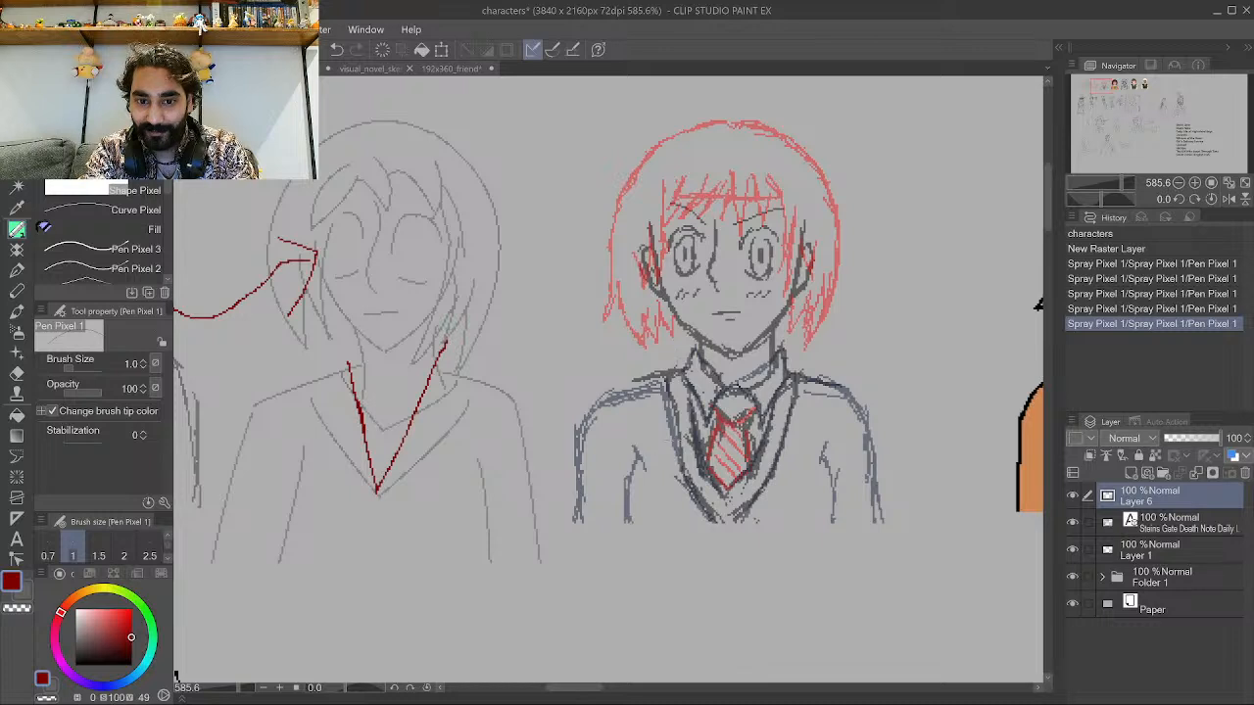
drag(675, 377, 711, 510)
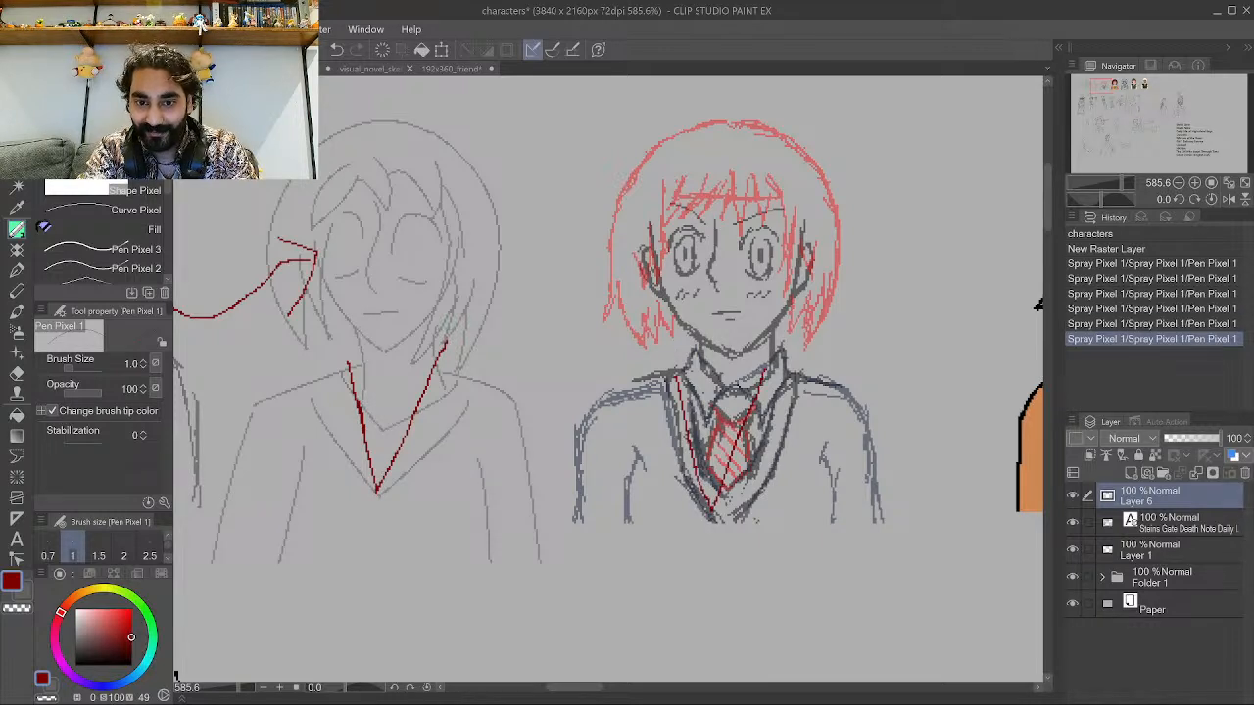
key(ctrl+z)
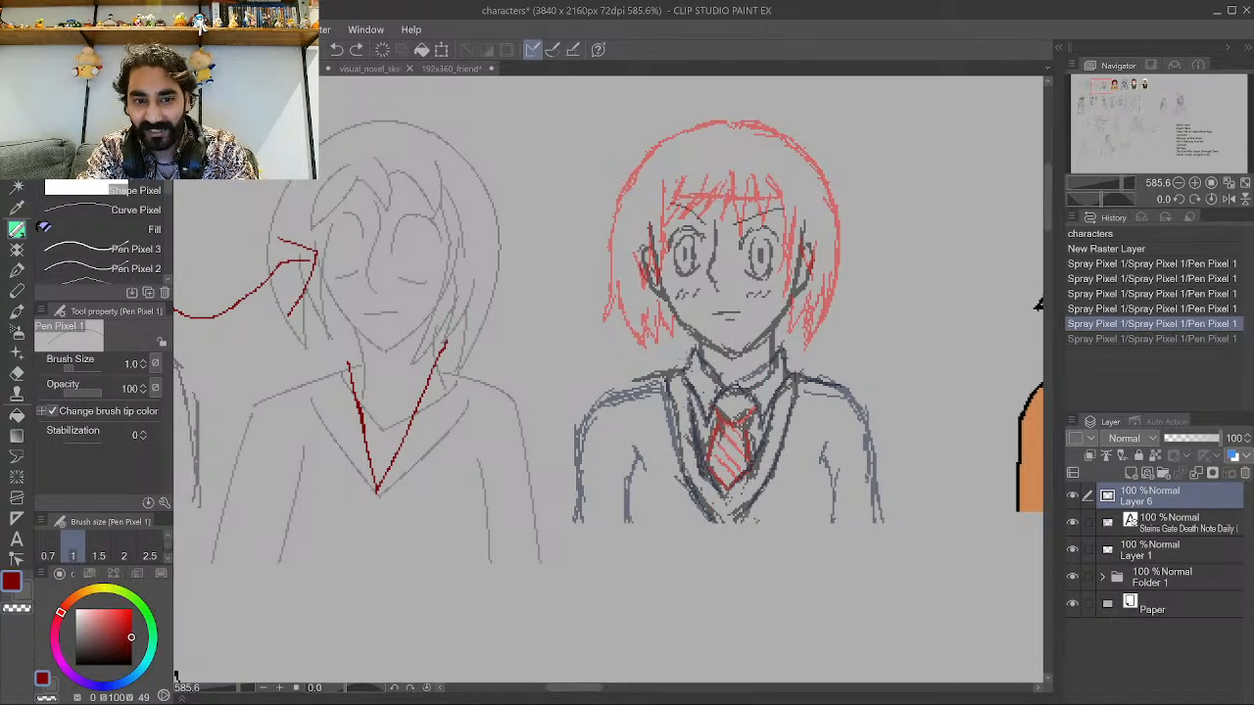
Draw red lines down the fourth sketch's tie and along the left shoulders of the third and fourth sketches.
mouse_move(679, 356)
mouse_down()
mouse_move(729, 541)
mouse_move(780, 378)
mouse_up()
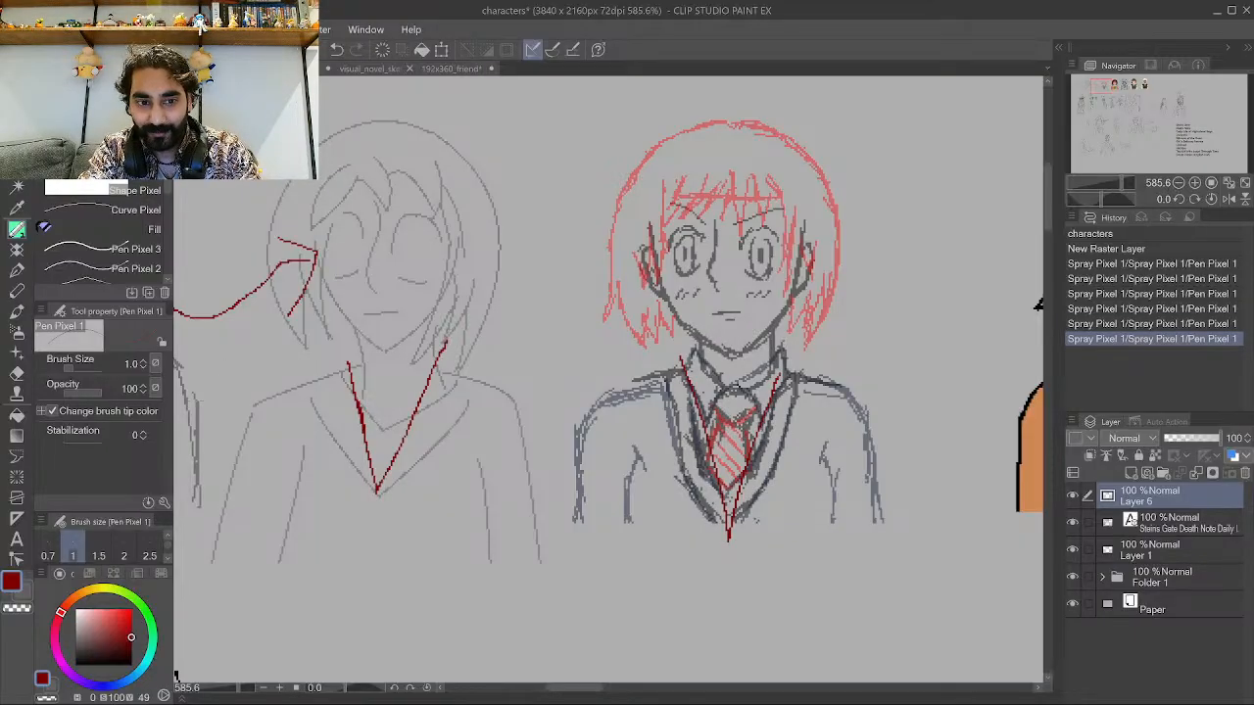
scroll(253, 397, up, 2)
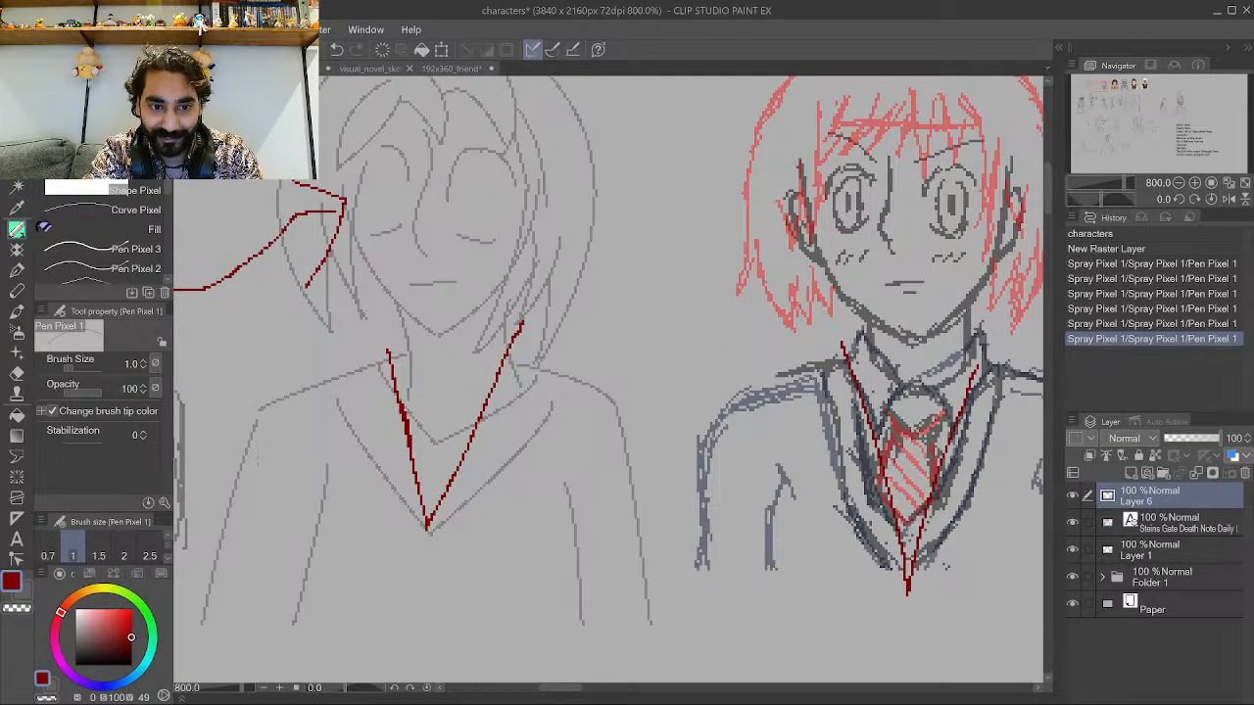
mouse_move(245, 485)
mouse_down()
mouse_move(253, 397)
mouse_move(380, 349)
mouse_move(285, 375)
mouse_move(255, 394)
mouse_up()
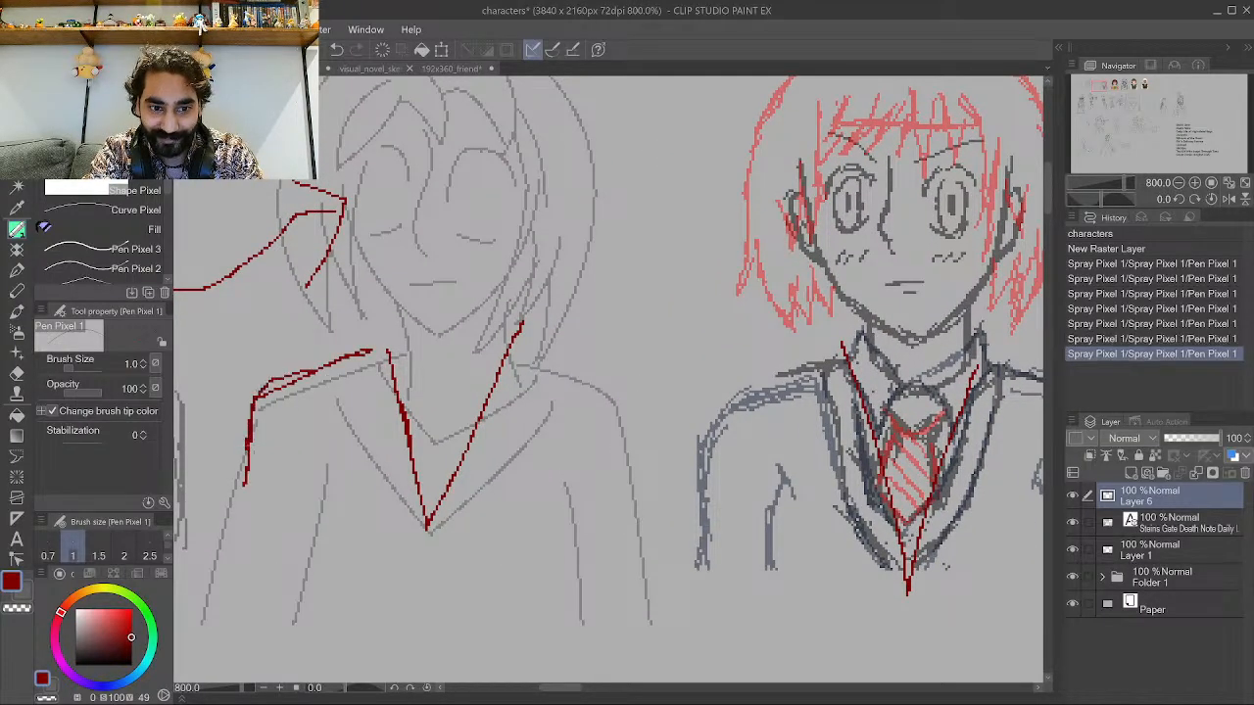
mouse_move(700, 541)
mouse_down()
mouse_move(707, 425)
mouse_move(779, 390)
mouse_move(707, 442)
mouse_move(699, 540)
mouse_move(744, 401)
mouse_move(789, 385)
mouse_up()
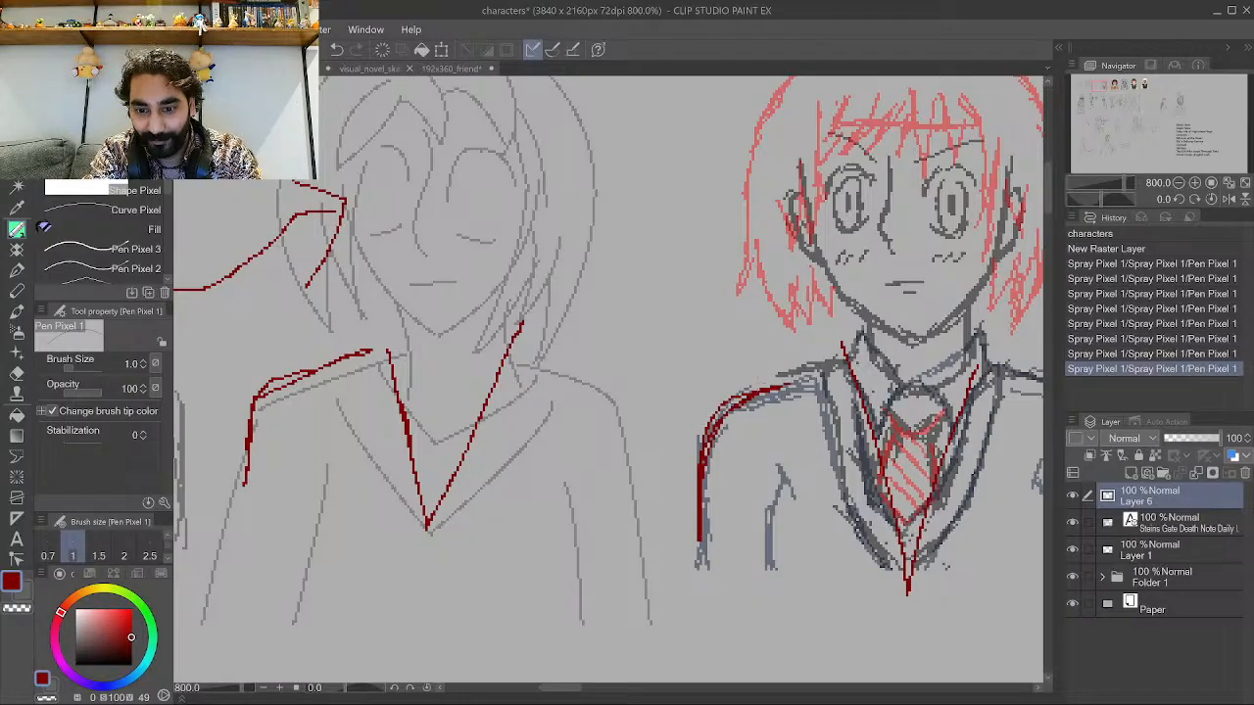
Draw a red arrow from the fourth sketch's hair to the colored character's hair.
scroll(662, 384, down, 5)
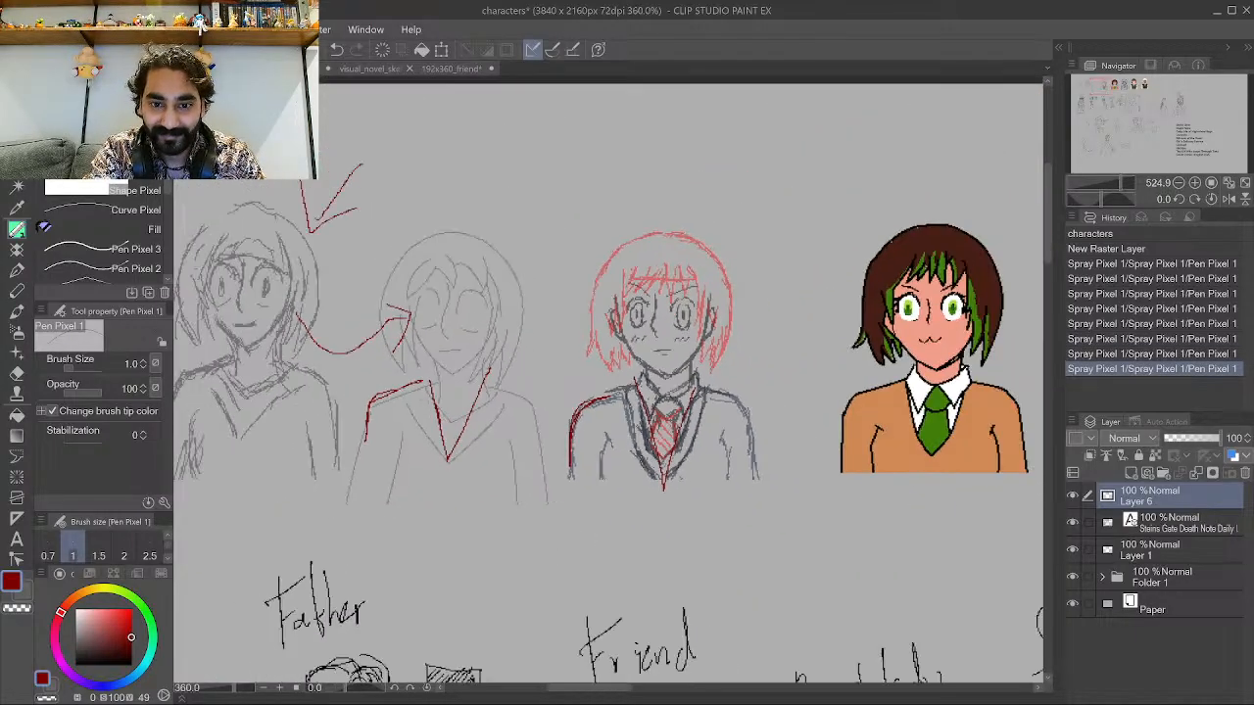
scroll(828, 392, up, 5)
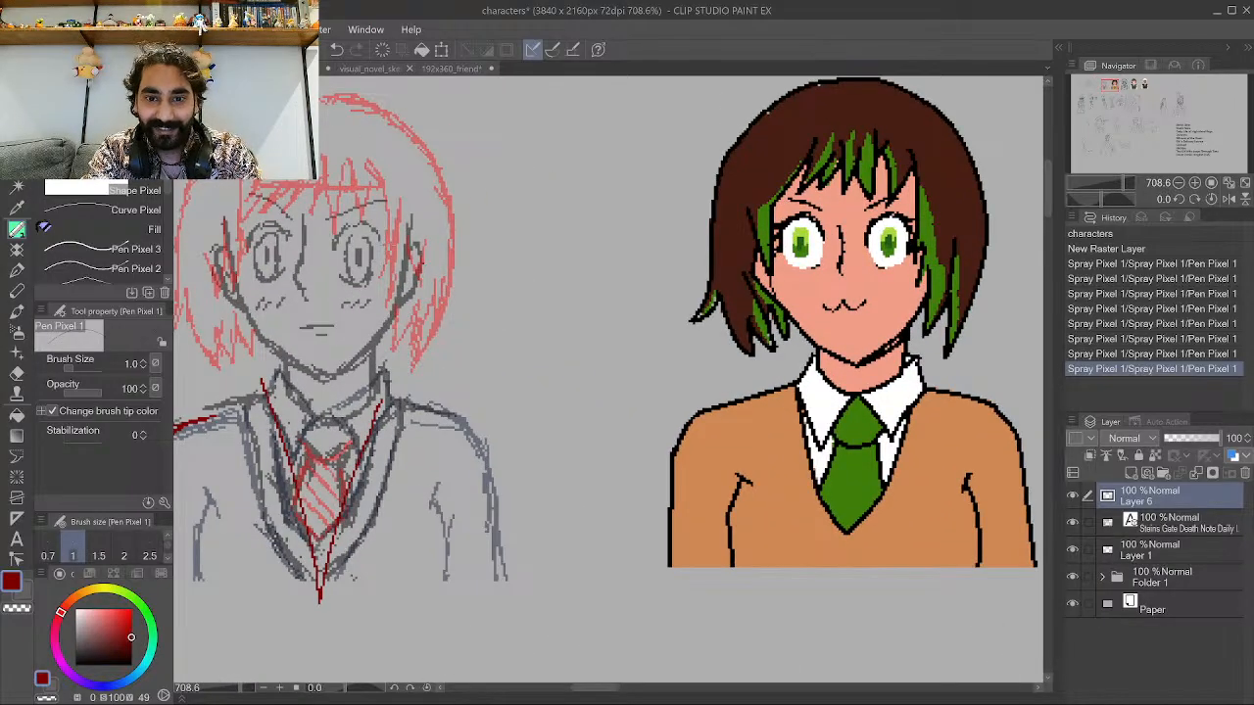
mouse_move(407, 201)
mouse_down()
mouse_move(667, 224)
mouse_move(721, 214)
mouse_move(667, 187)
mouse_up()
Draw a red arrow from the fourth sketch's tie to the colored character's chest.
scroll(672, 199, down, 2)
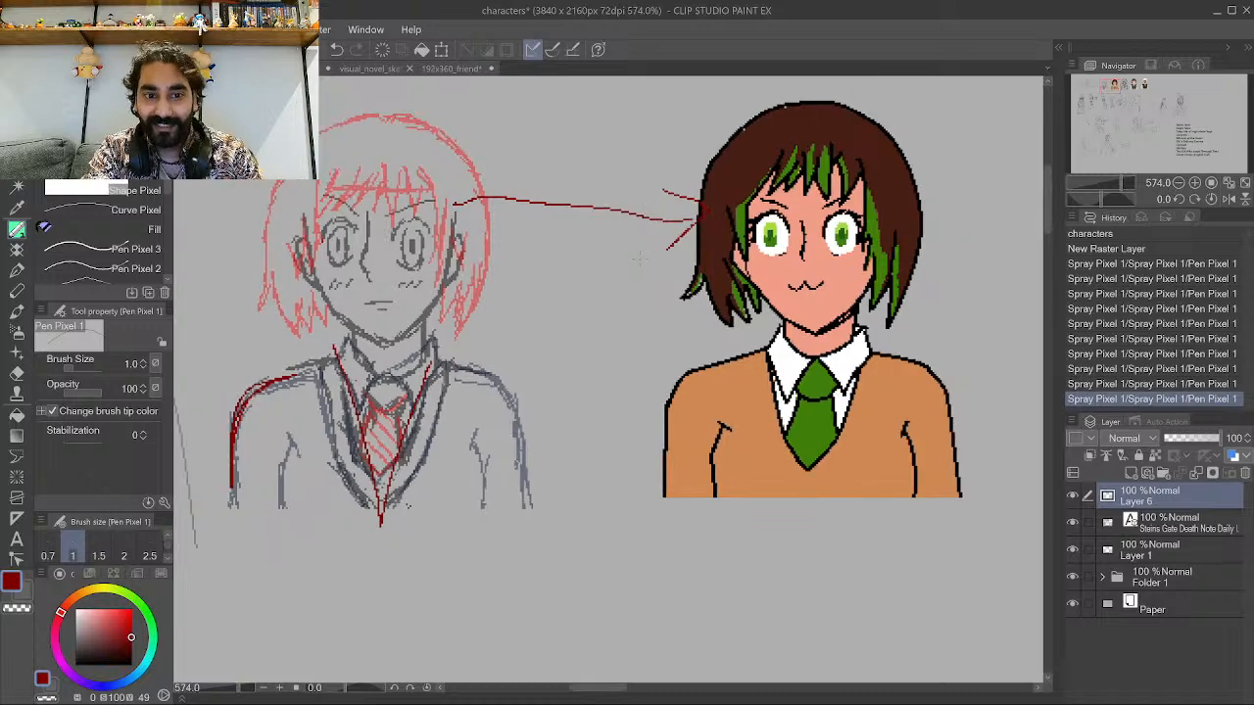
scroll(304, 157, up, 1)
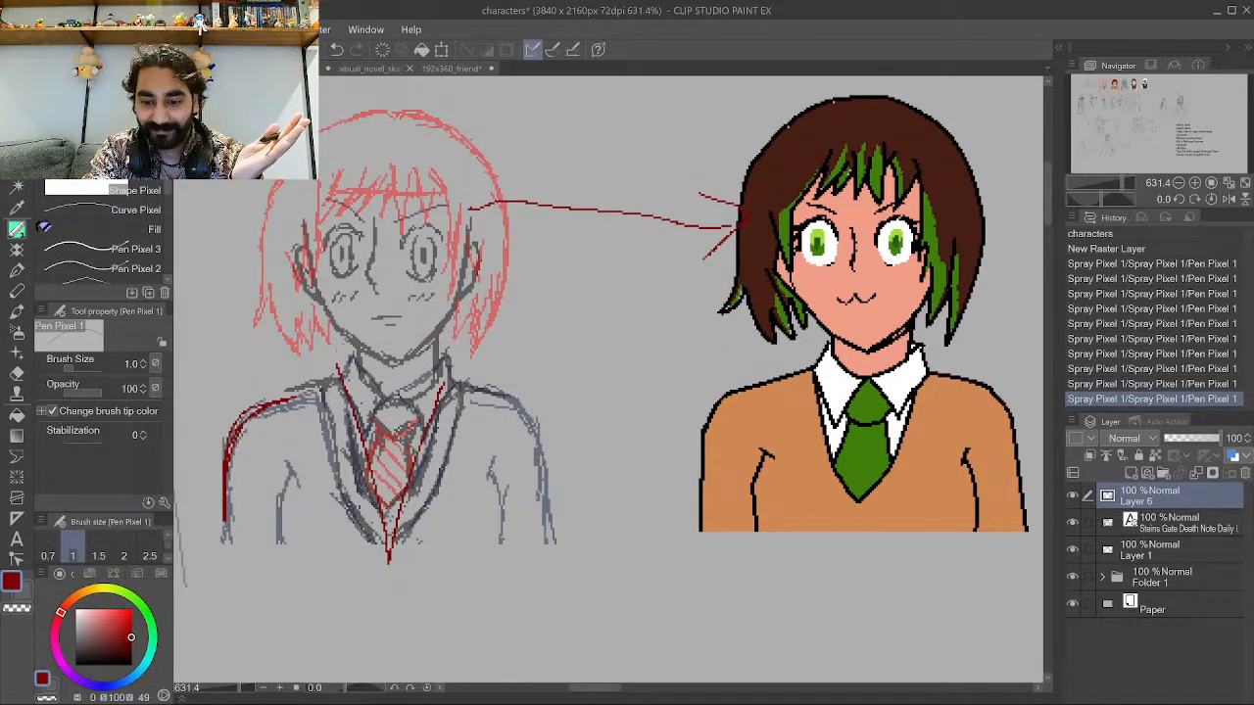
scroll(346, 343, down, 3)
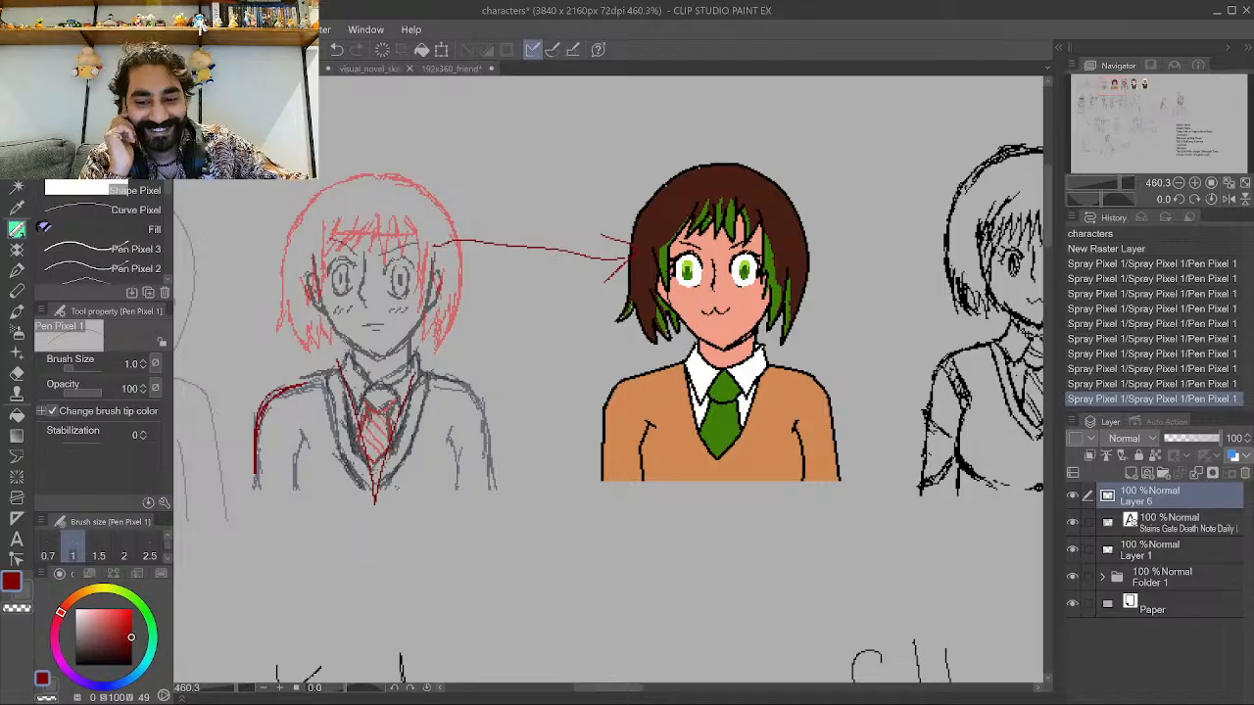
scroll(421, 373, up, 1)
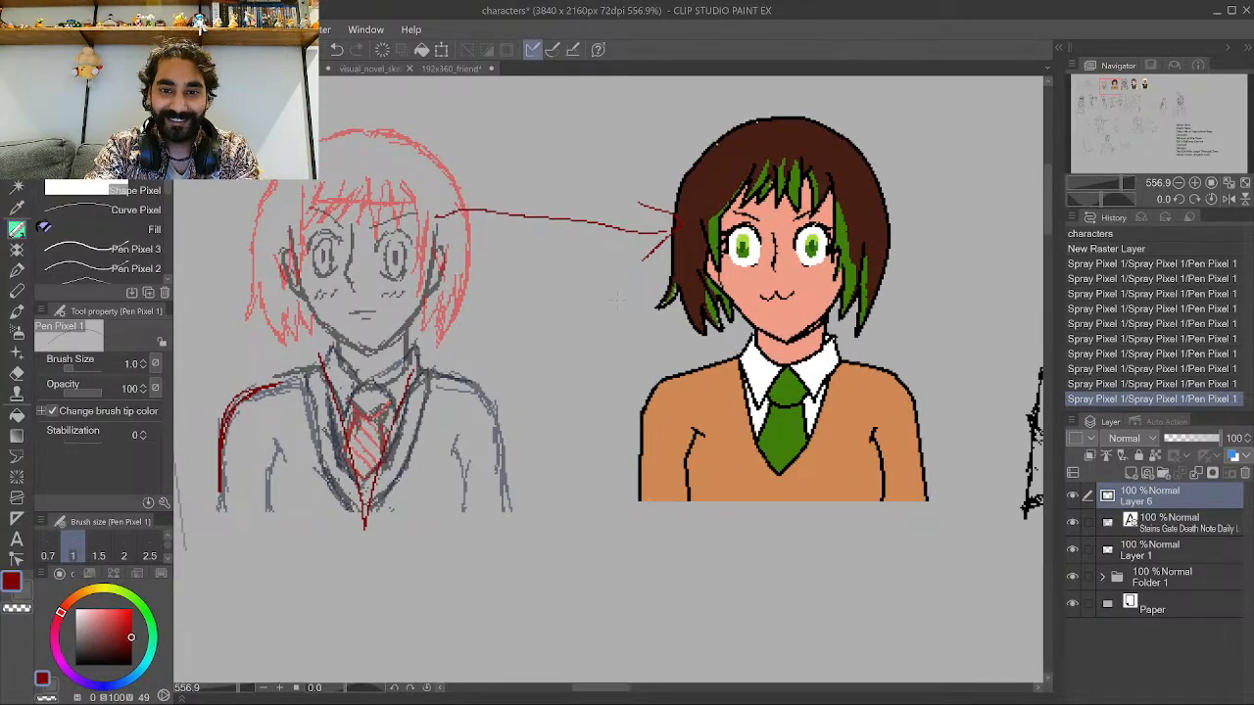
drag(373, 428, 705, 431)
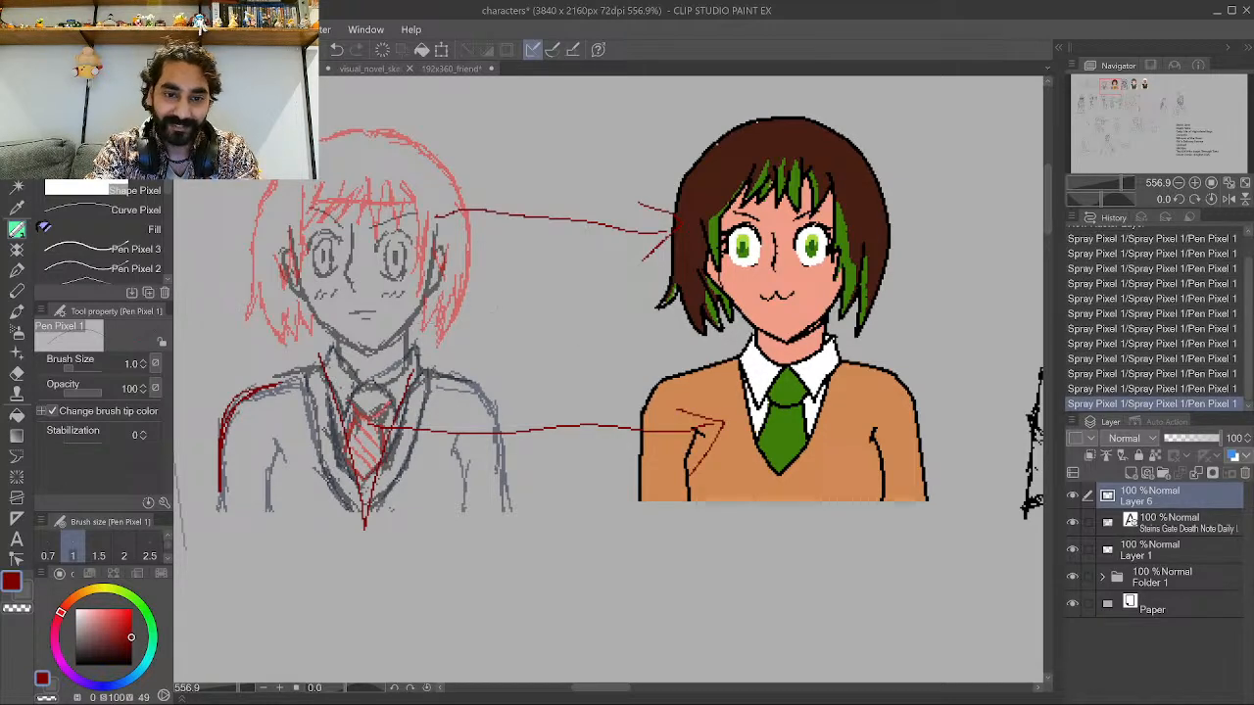
Draw a long curved red arrow from below the fourth sketch to the black line-art sketch's lower torso.
scroll(391, 282, down, 1)
scroll(361, 323, down, 1)
scroll(778, 224, up, 2)
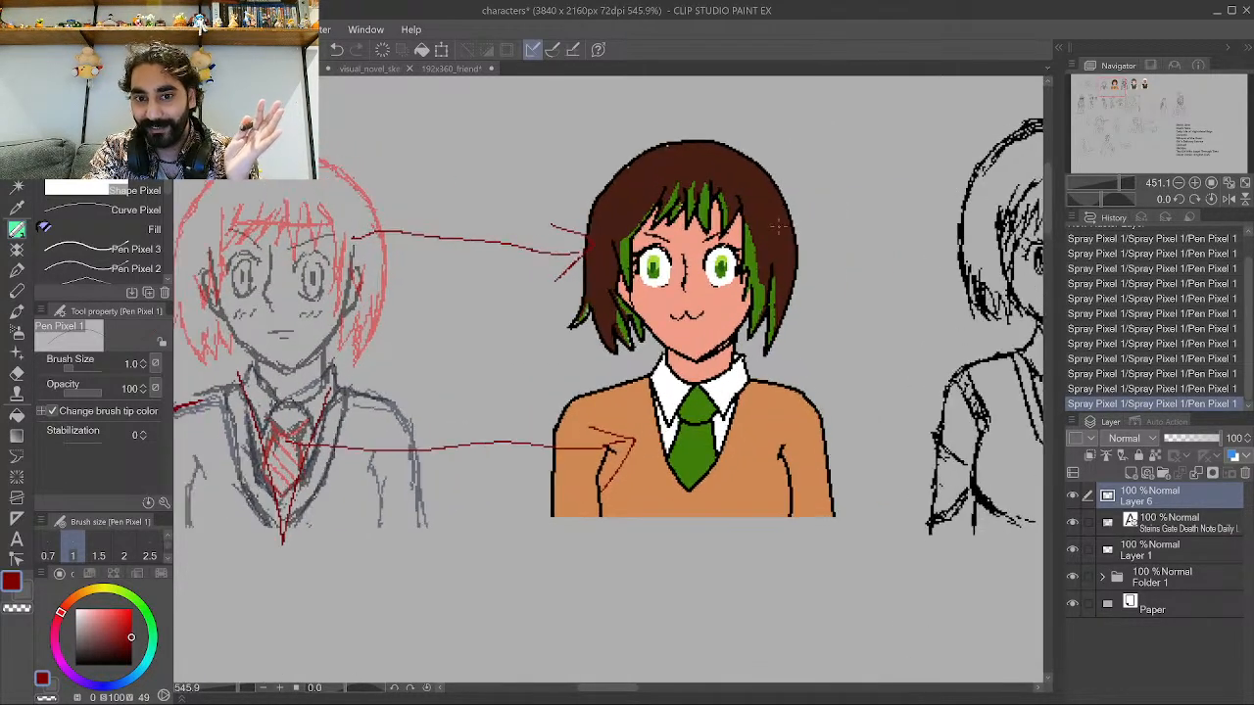
scroll(786, 320, down, 2)
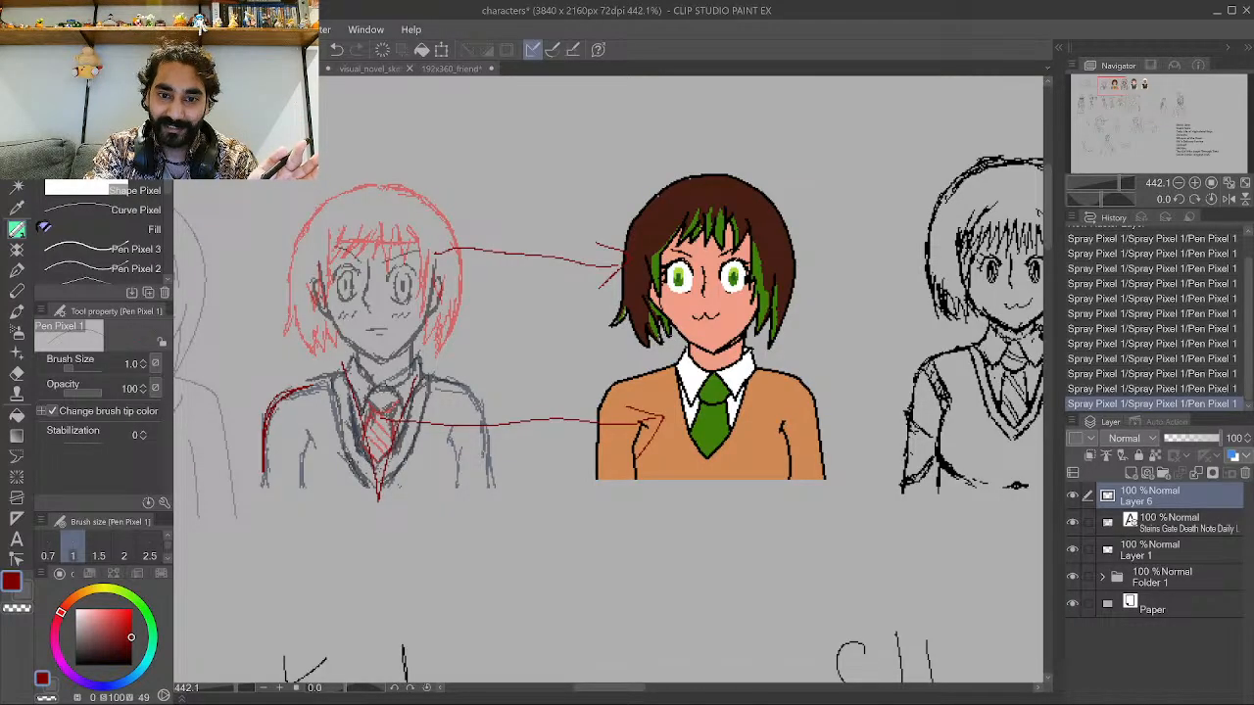
scroll(269, 353, down, 3)
scroll(342, 338, up, 2)
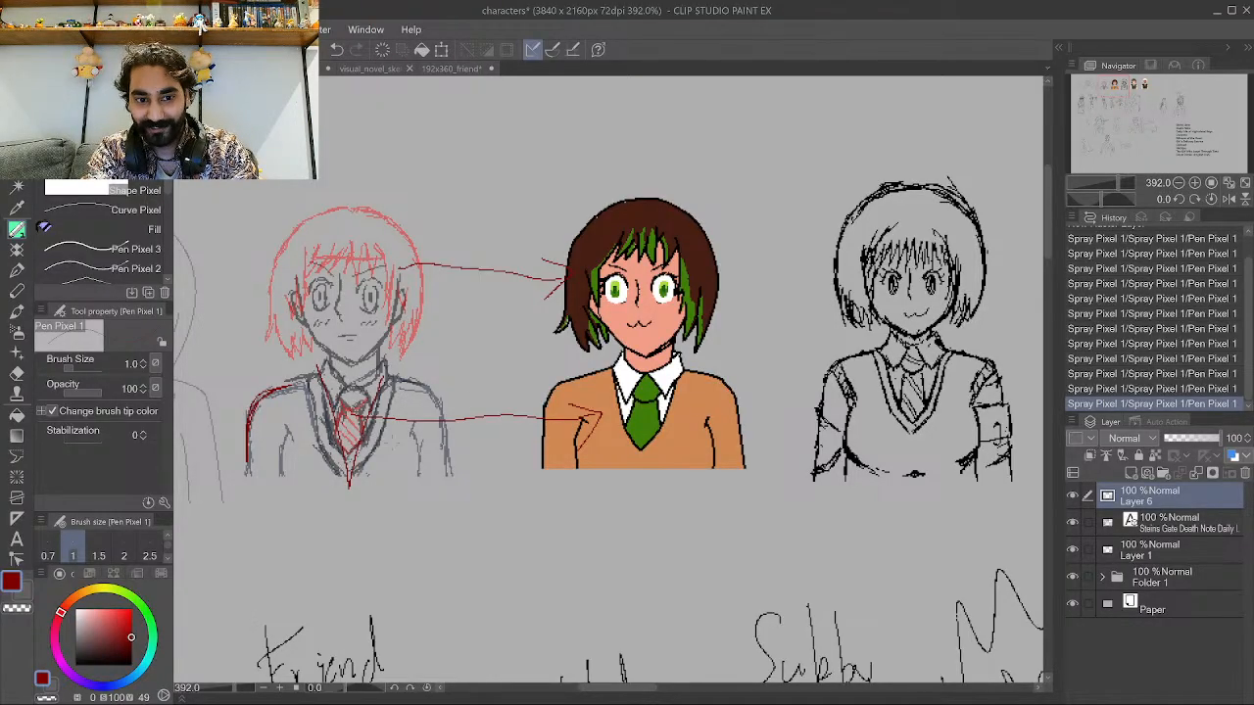
mouse_move(387, 468)
mouse_down()
mouse_move(404, 511)
mouse_move(524, 566)
mouse_move(713, 532)
mouse_move(809, 498)
mouse_move(878, 433)
mouse_move(879, 484)
mouse_up()
drag(871, 424, 838, 443)
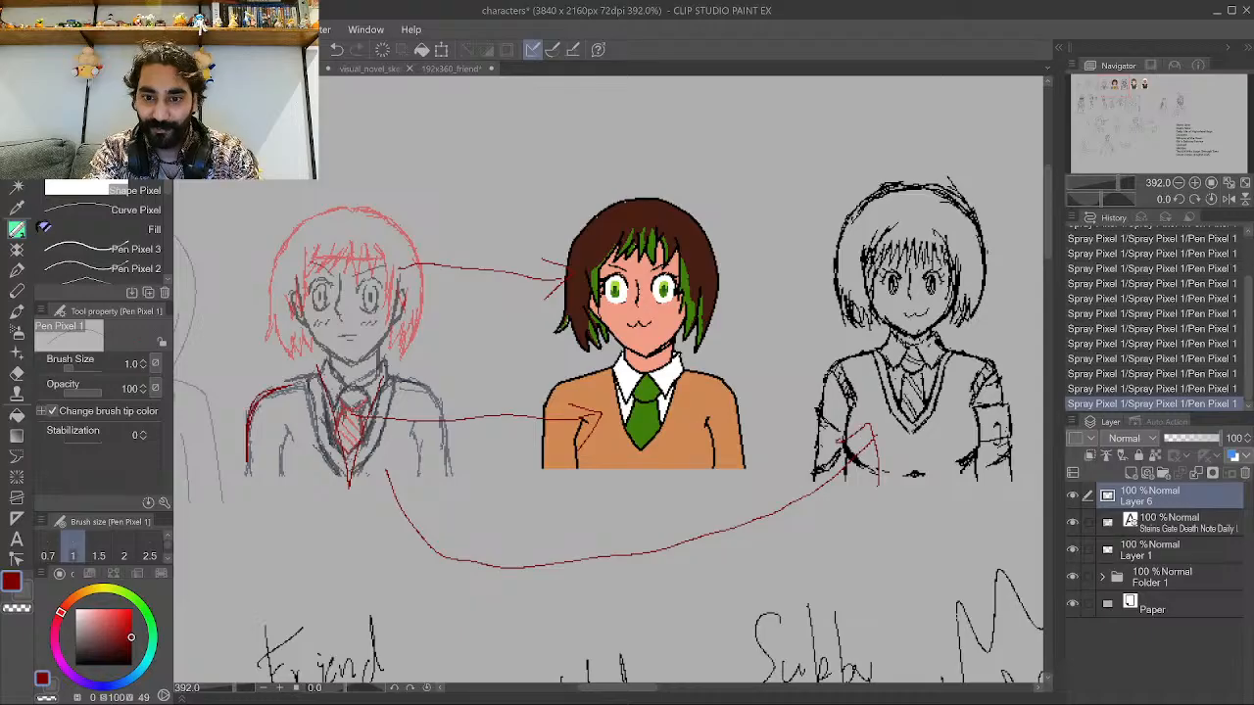
Try drawing a red stroke over the fourth sketch's right shoulder, then undo it.
scroll(777, 380, down, 4)
scroll(1080, 377, up, 1)
scroll(881, 380, up, 8)
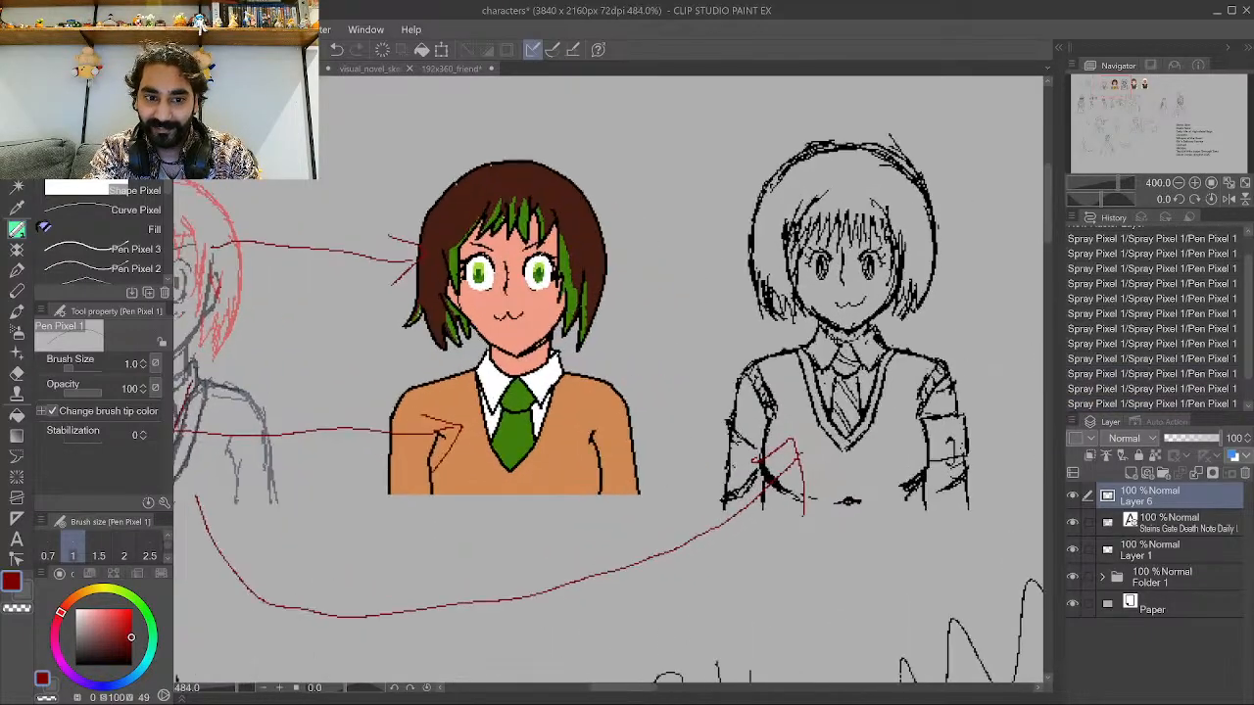
scroll(719, 324, down, 3)
scroll(719, 323, up, 2)
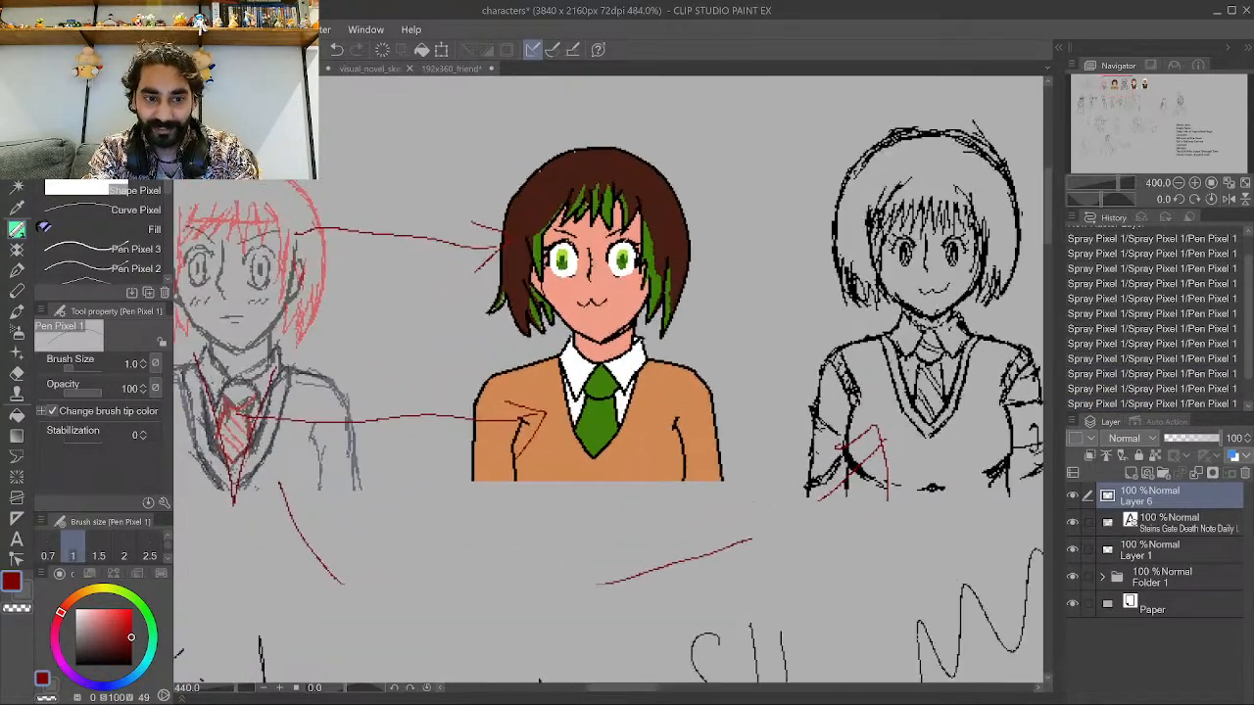
scroll(387, 365, down, 3)
scroll(245, 407, up, 7)
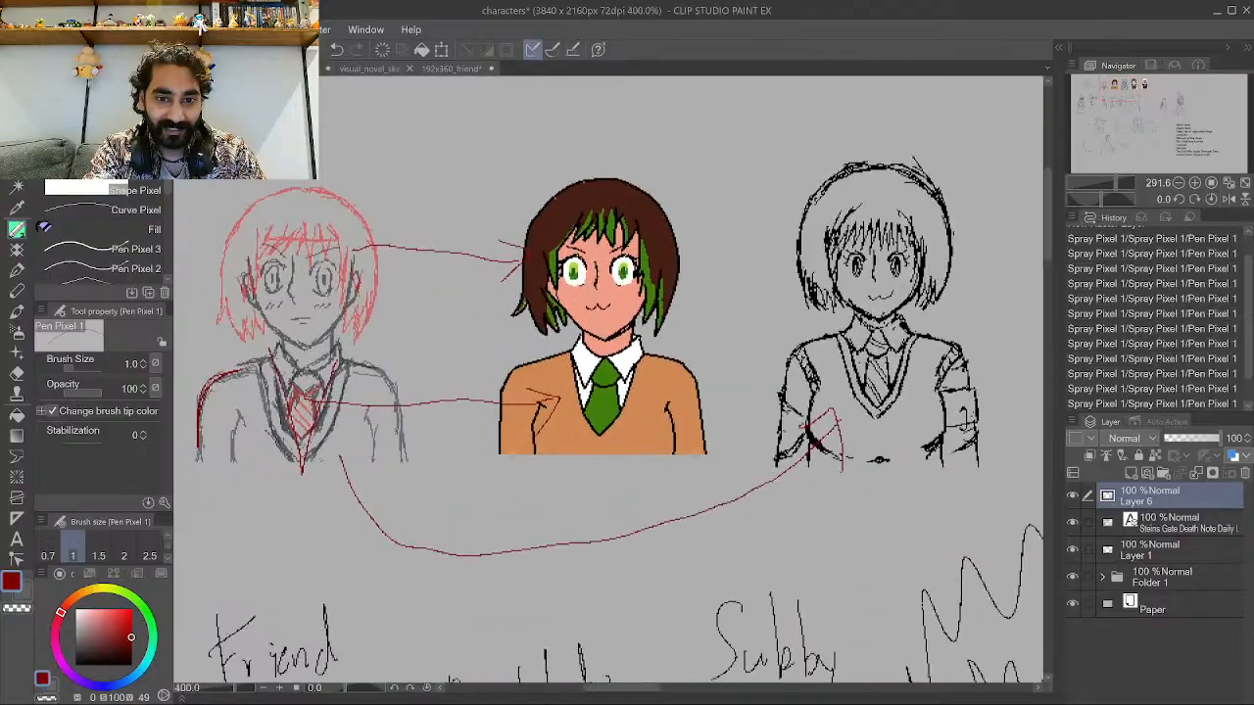
scroll(235, 420, up, 2)
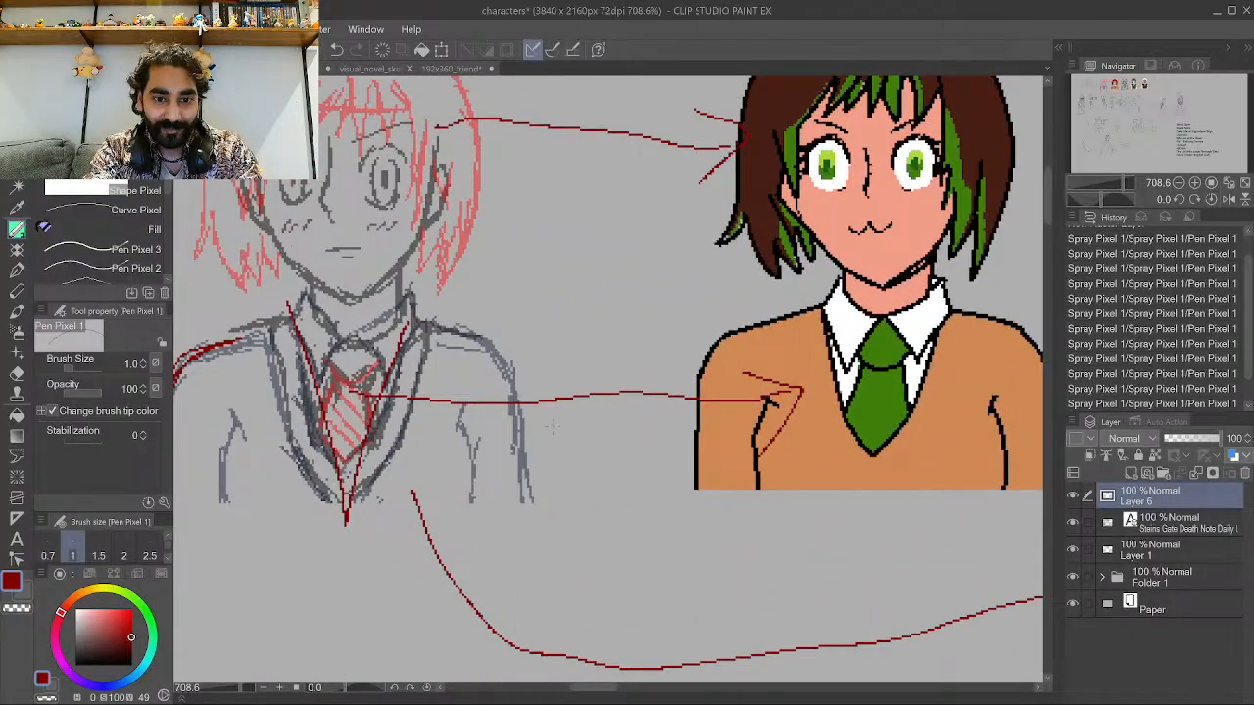
mouse_move(495, 420)
mouse_down()
mouse_move(506, 408)
mouse_move(500, 459)
mouse_move(469, 405)
mouse_move(513, 366)
mouse_move(464, 421)
mouse_move(529, 392)
mouse_up()
key(ctrl+z)
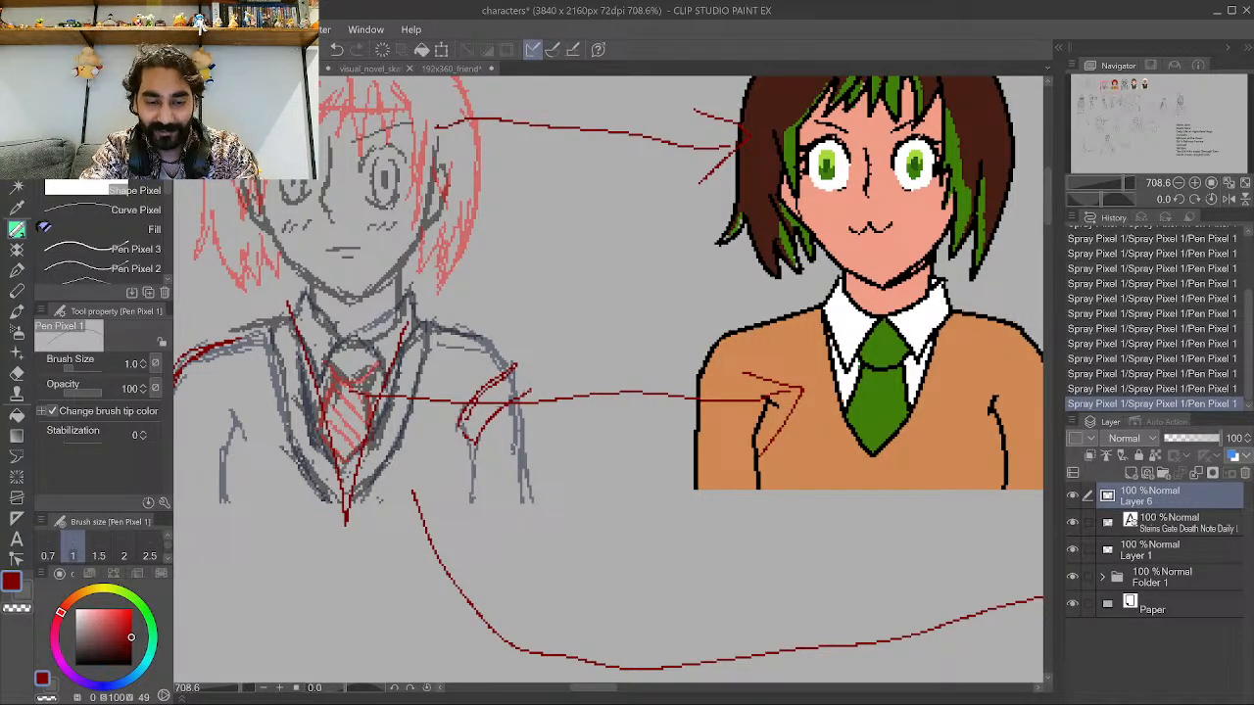
Outline both shoulders of the black line-art sketch in red.
scroll(178, 182, down, 2)
scroll(108, 257, down, 1)
scroll(309, 380, down, 5)
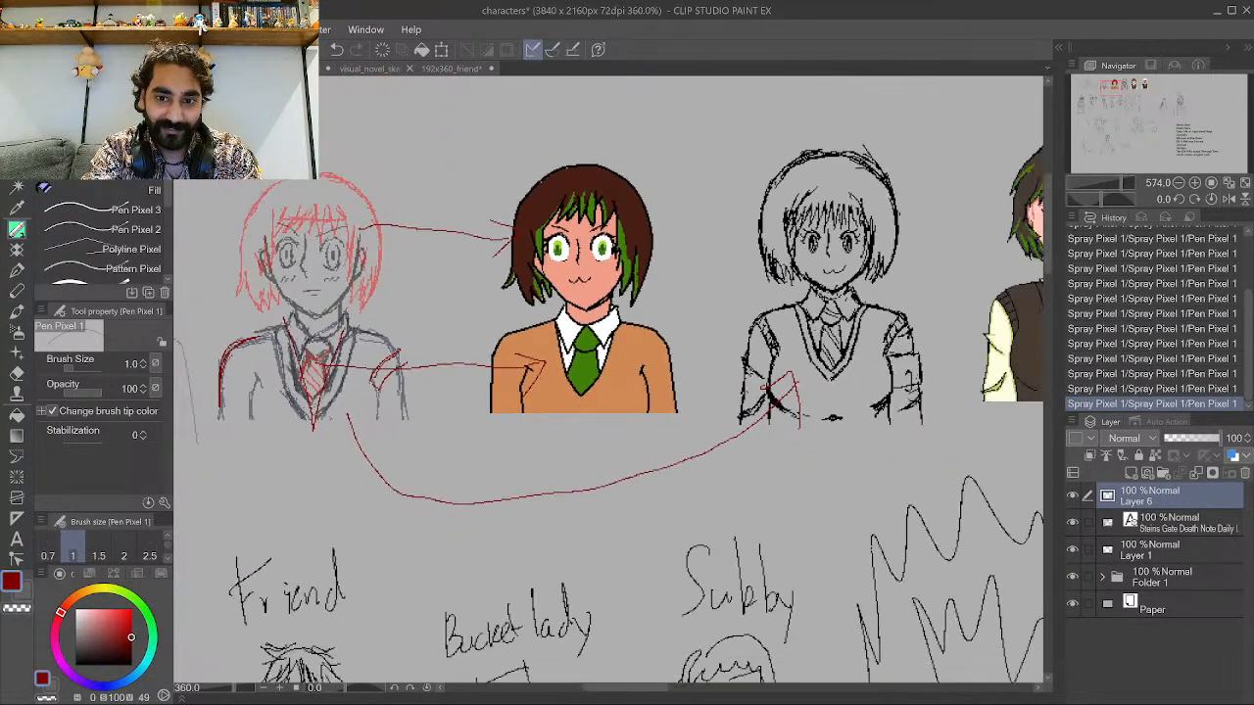
scroll(1034, 350, up, 1)
scroll(1033, 350, up, 3)
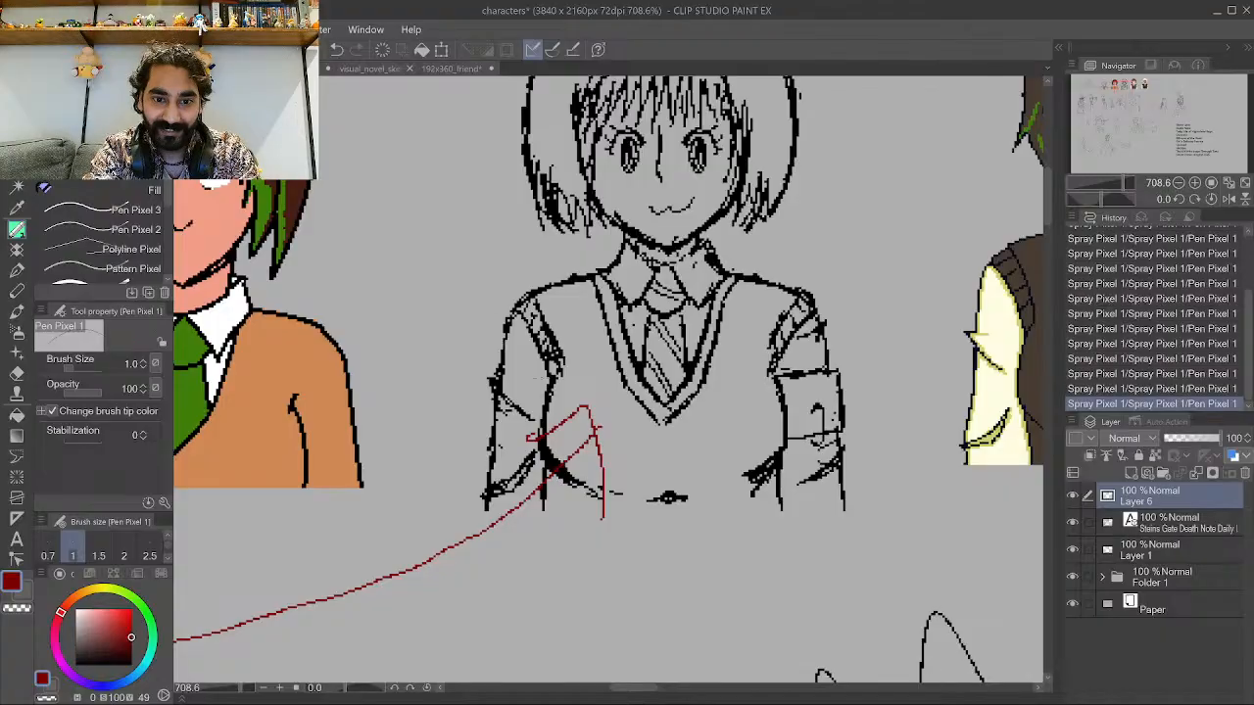
mouse_move(550, 387)
mouse_down()
mouse_move(504, 315)
mouse_move(534, 286)
mouse_move(580, 355)
mouse_move(550, 380)
mouse_up()
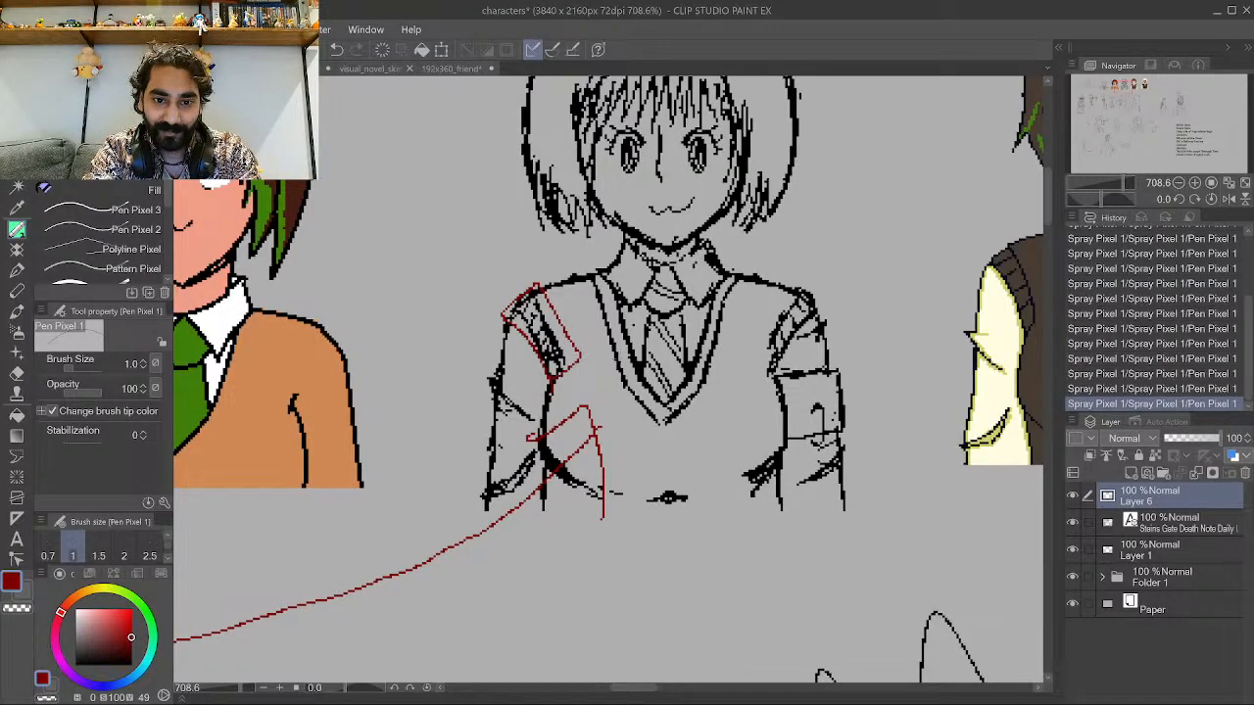
mouse_move(758, 353)
mouse_down()
mouse_move(779, 371)
mouse_move(754, 339)
mouse_move(821, 278)
mouse_move(782, 364)
mouse_up()
Draw a red arrow pointing up at the colored character's right arm.
scroll(823, 343, down, 4)
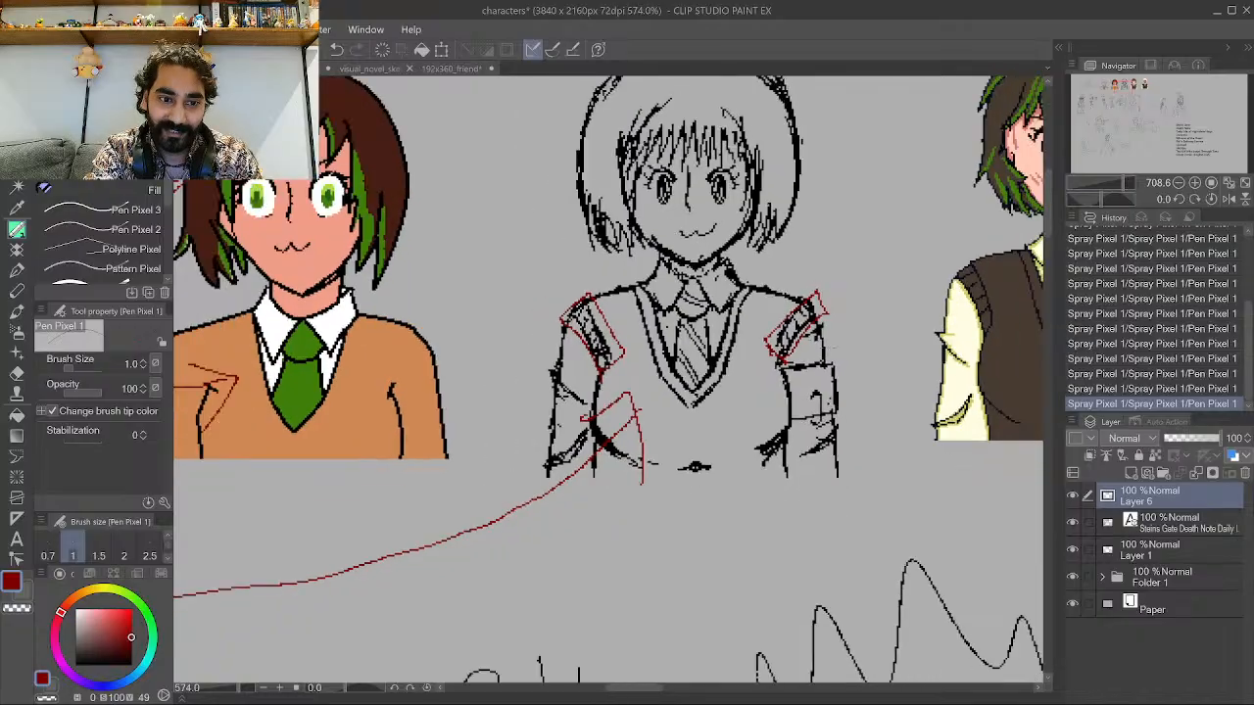
scroll(418, 399, up, 6)
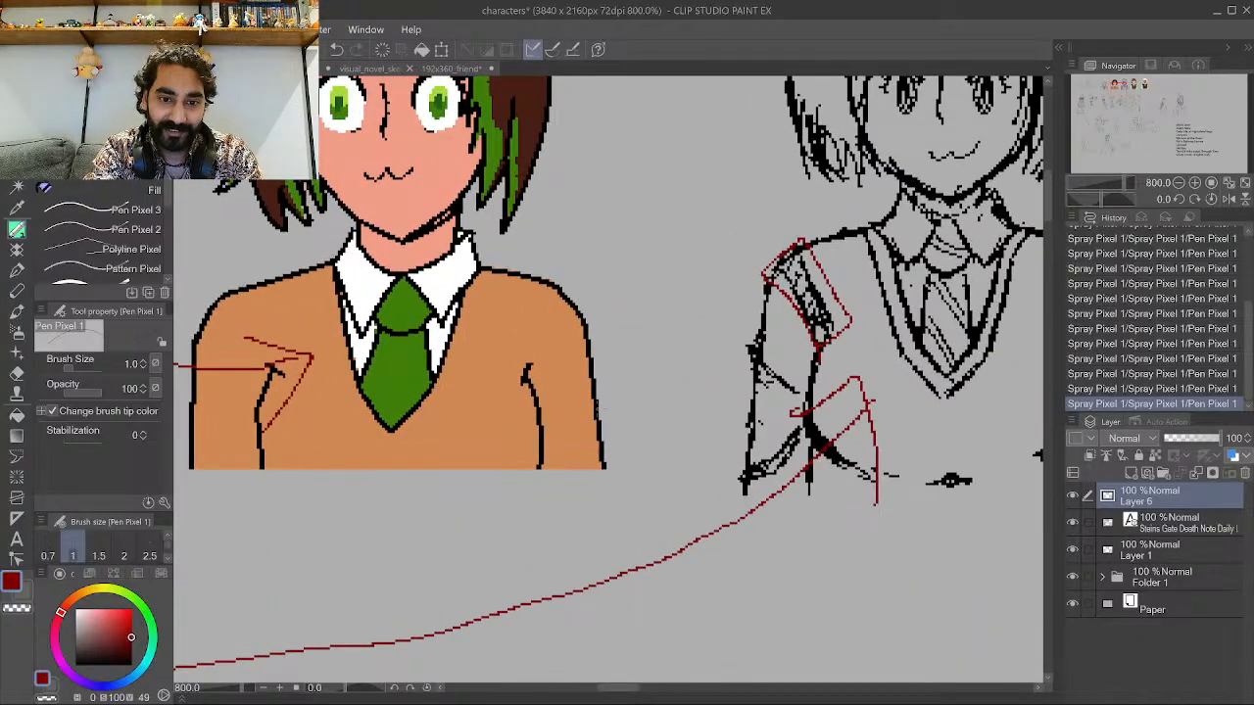
mouse_move(586, 526)
mouse_down()
mouse_move(515, 453)
mouse_move(522, 519)
mouse_up()
drag(516, 446, 573, 441)
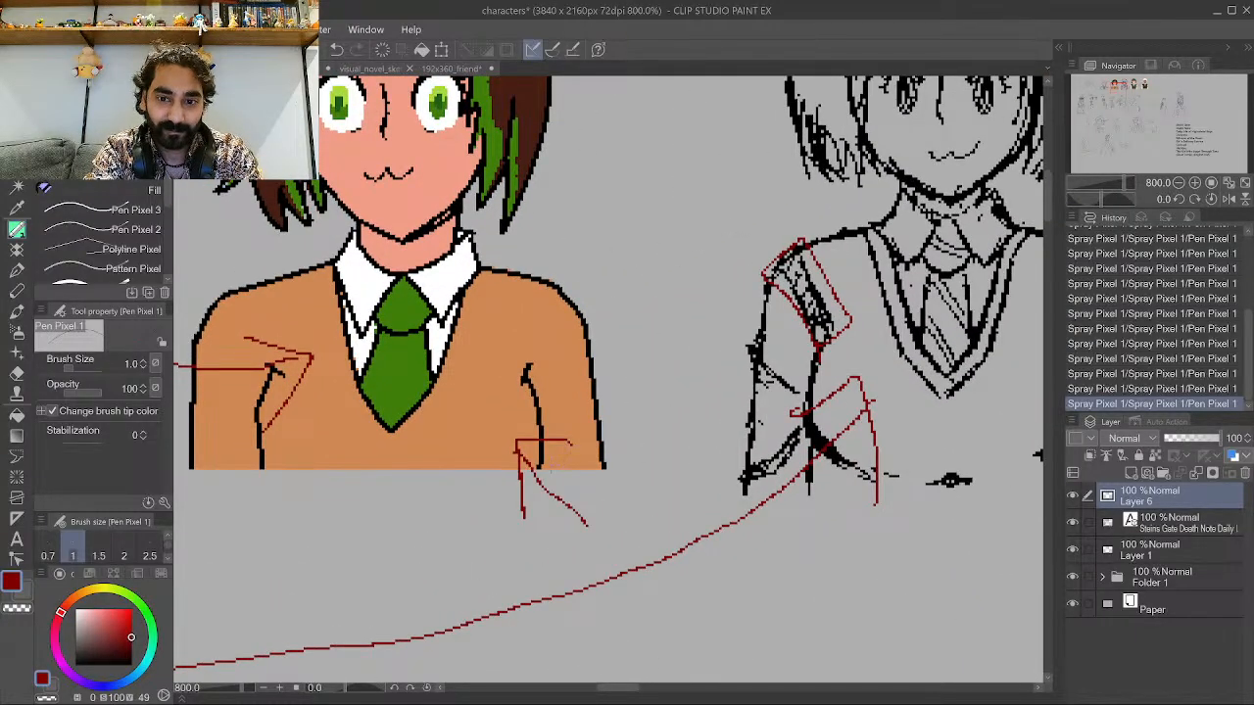
Draw a red arrow from the line-art sketch's right shoulder to the vest-wearing character's chest.
scroll(469, 481, down, 5)
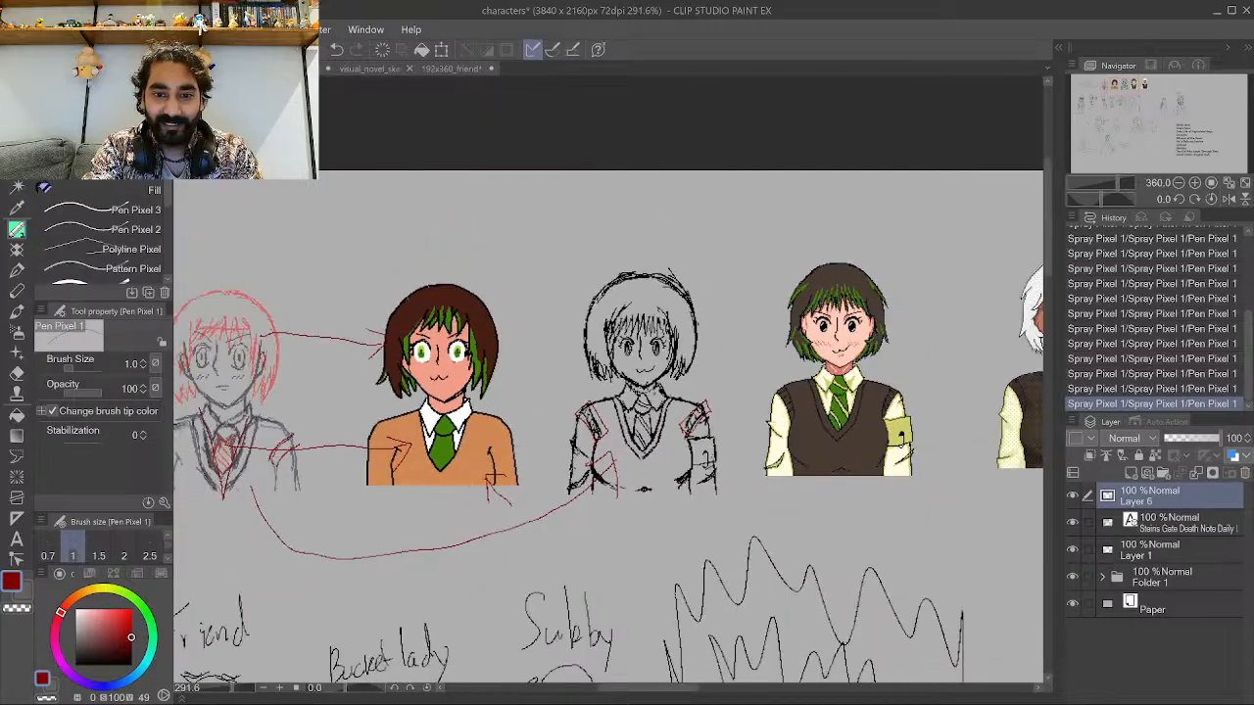
scroll(775, 348, up, 3)
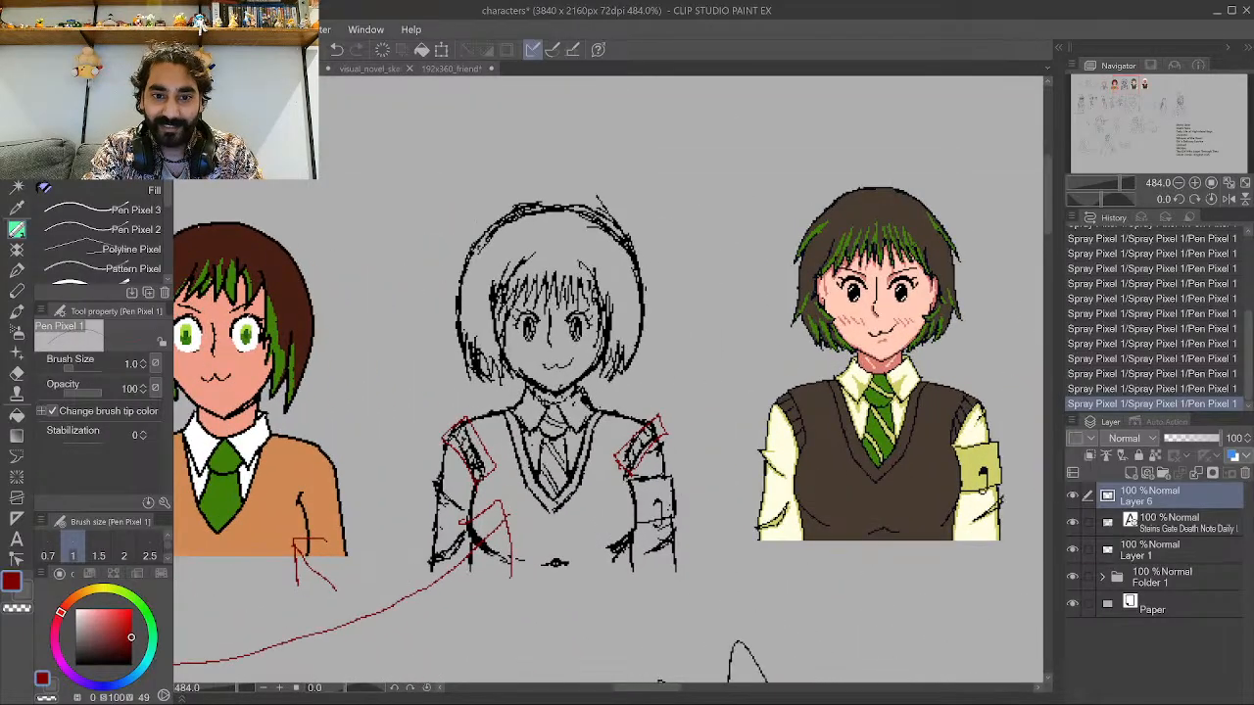
scroll(387, 328, down, 4)
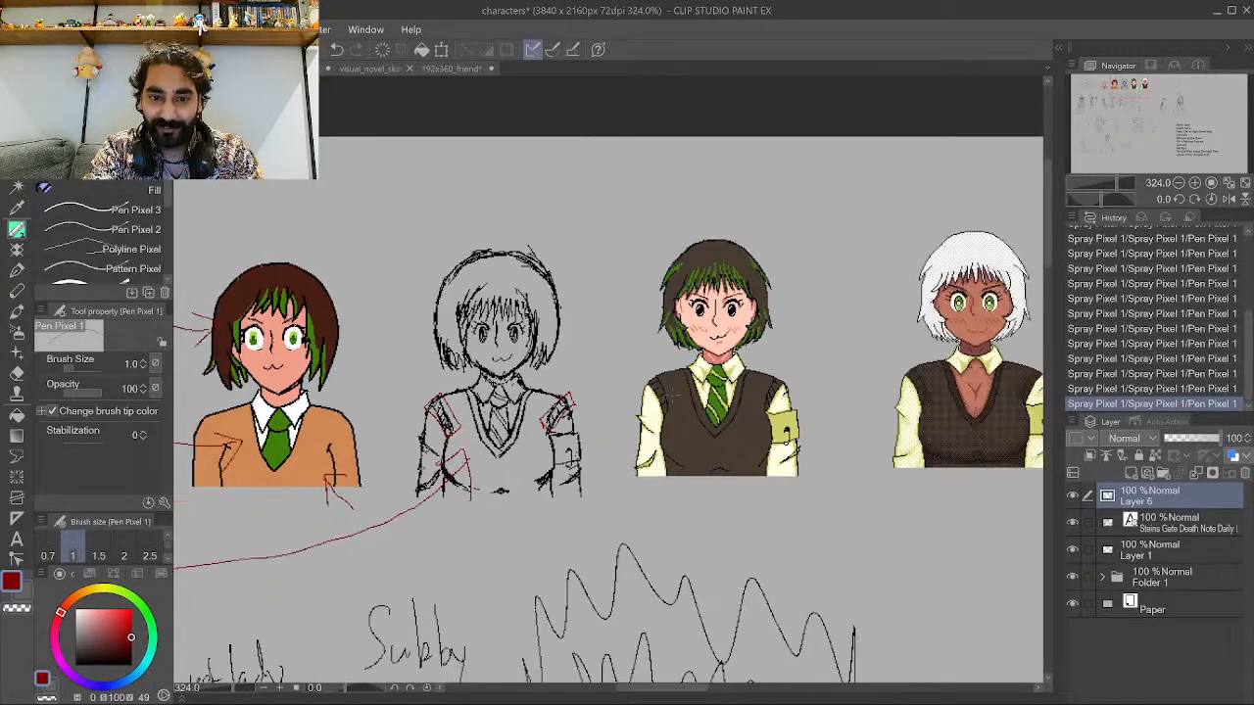
scroll(720, 340, up, 2)
scroll(543, 454, up, 1)
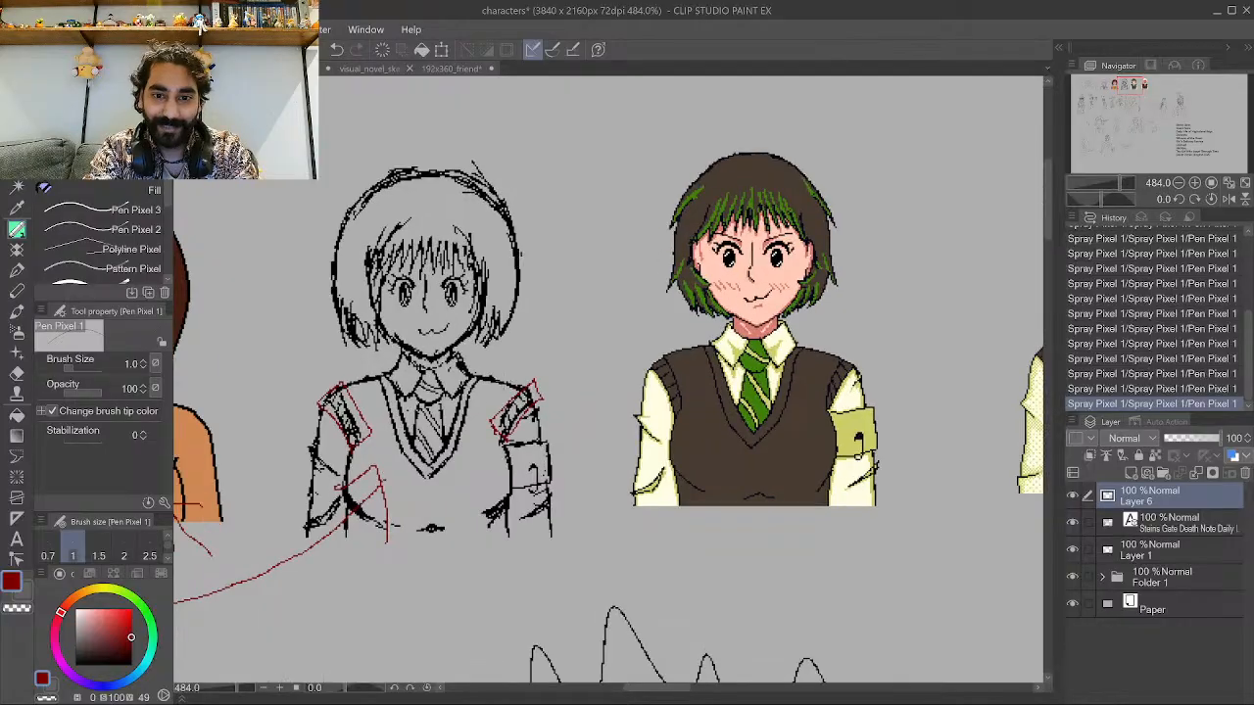
drag(468, 423, 514, 357)
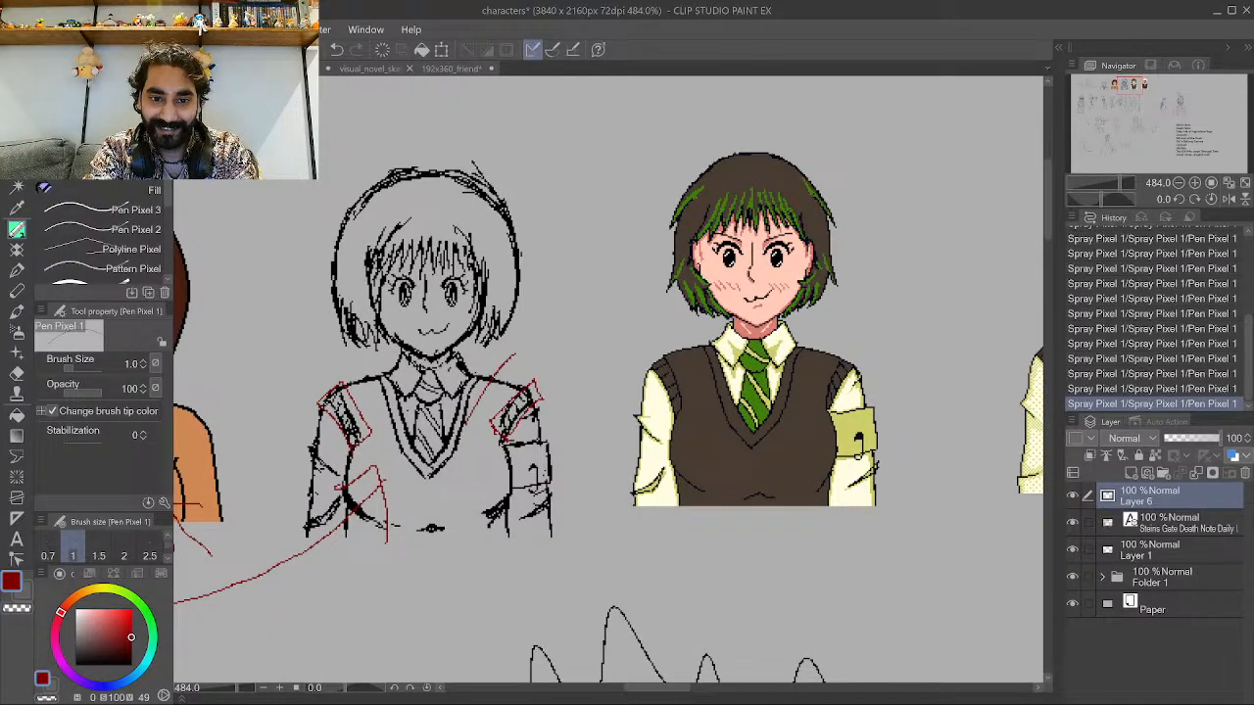
mouse_move(467, 415)
mouse_down()
mouse_move(713, 421)
mouse_move(676, 398)
mouse_up()
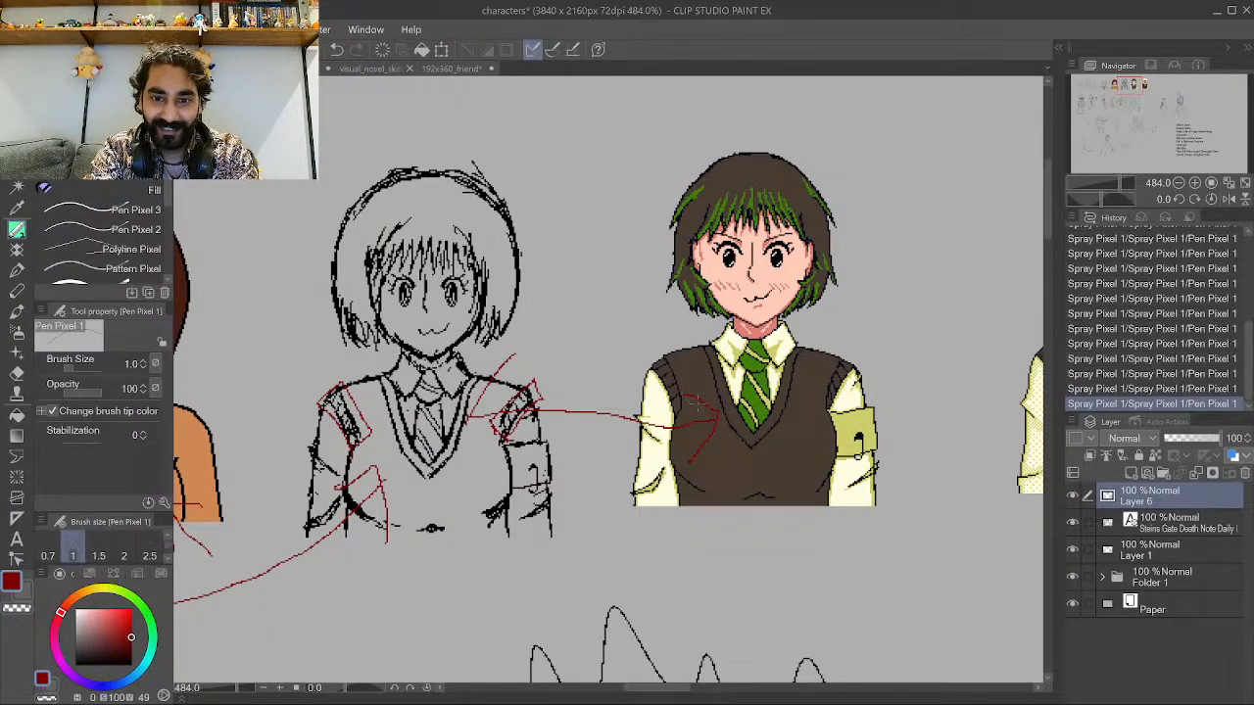
Draw a large curved red arrow from the colored character's head to the vest-wearing character's face.
scroll(693, 403, down, 5)
scroll(333, 258, up, 1)
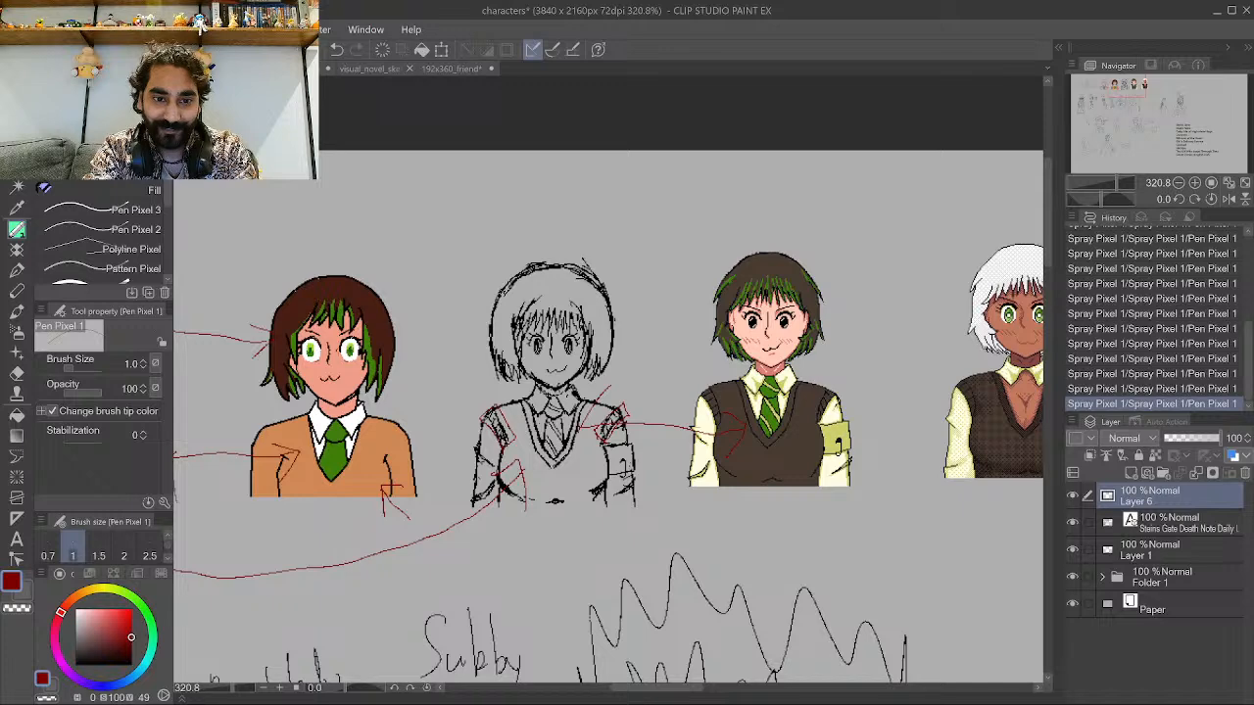
mouse_move(372, 288)
mouse_down()
mouse_move(684, 287)
mouse_move(739, 355)
mouse_move(744, 314)
mouse_up()
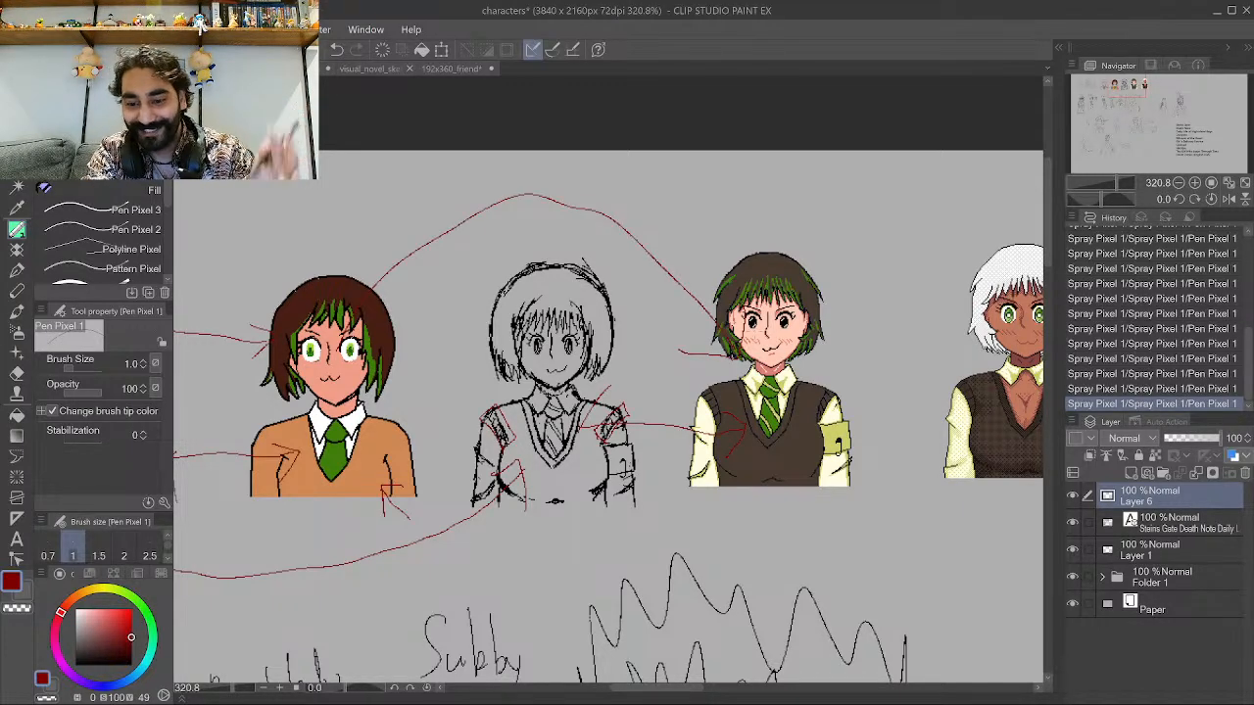
scroll(755, 323, down, 2)
scroll(755, 324, up, 1)
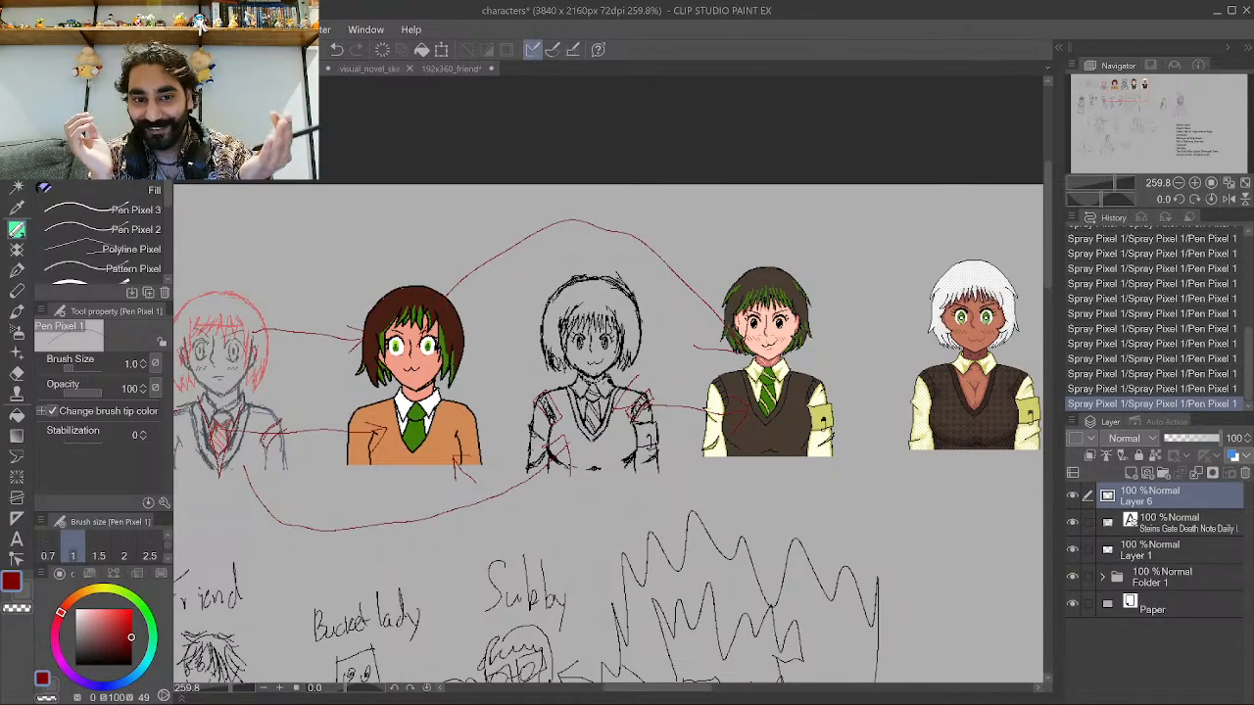
Expand Folder 1 and hide several of the white-haired character's layers to reveal a dark-haired variant.
scroll(811, 441, down, 1)
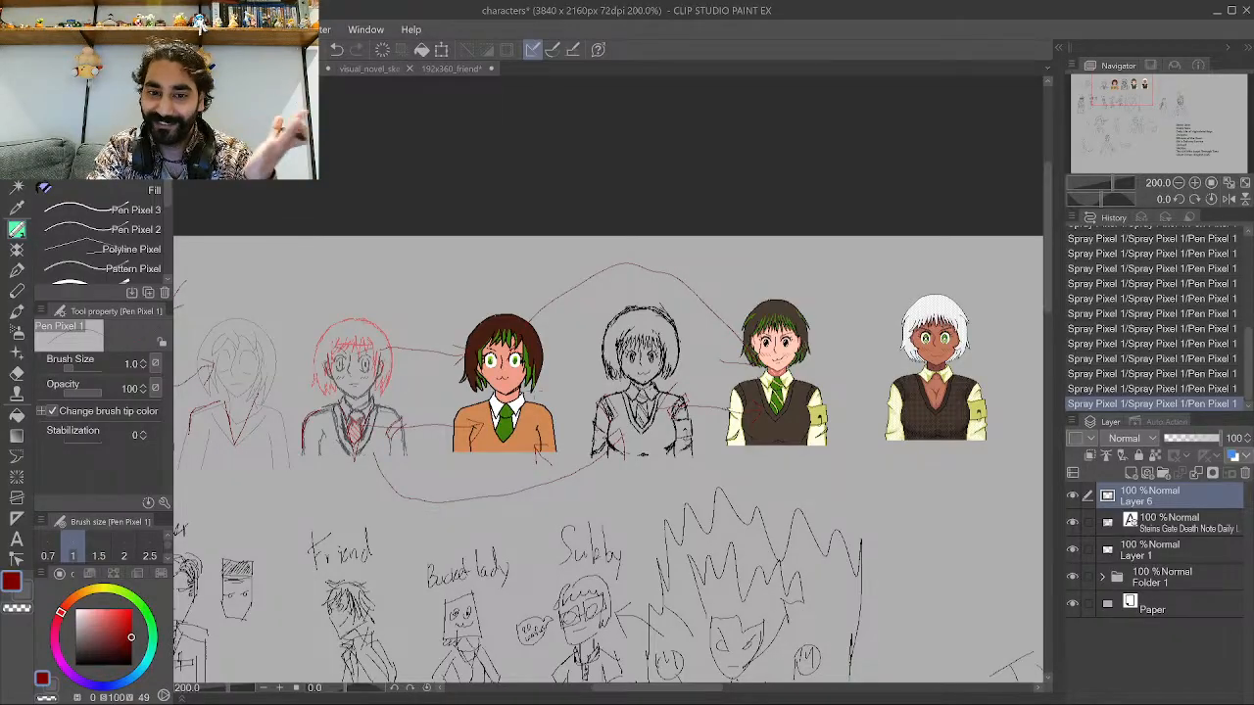
scroll(795, 375, up, 6)
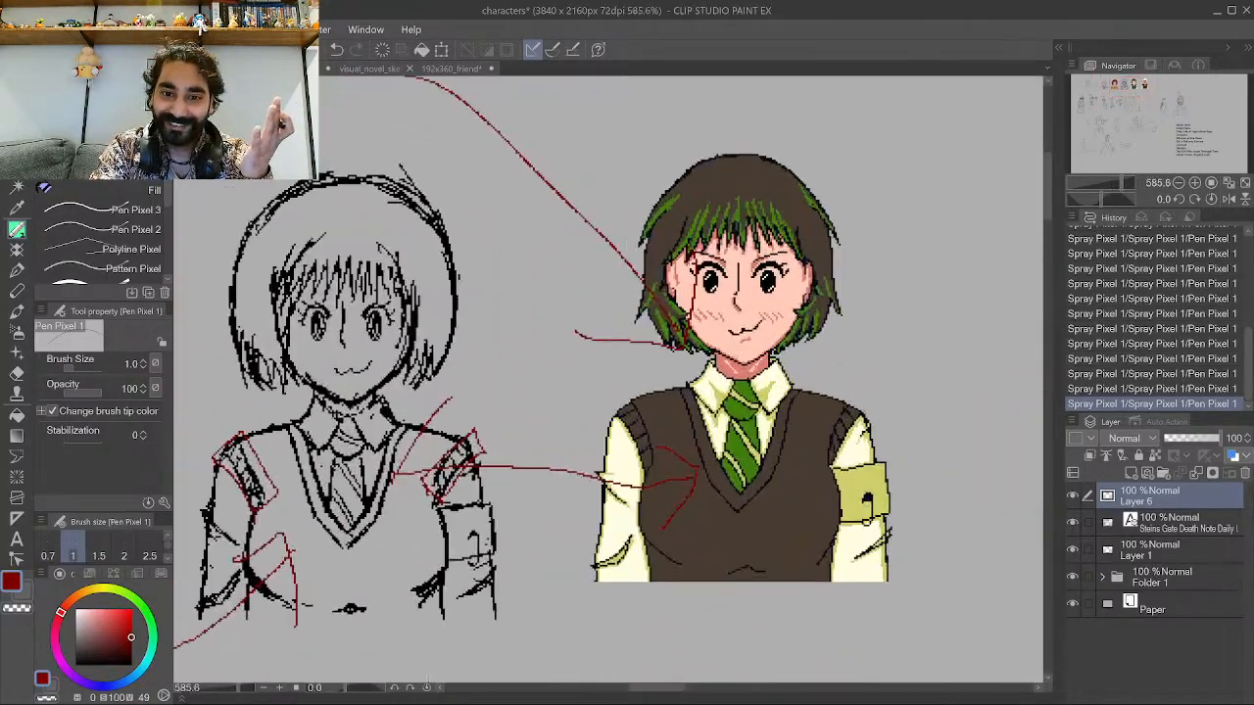
scroll(399, 311, down, 4)
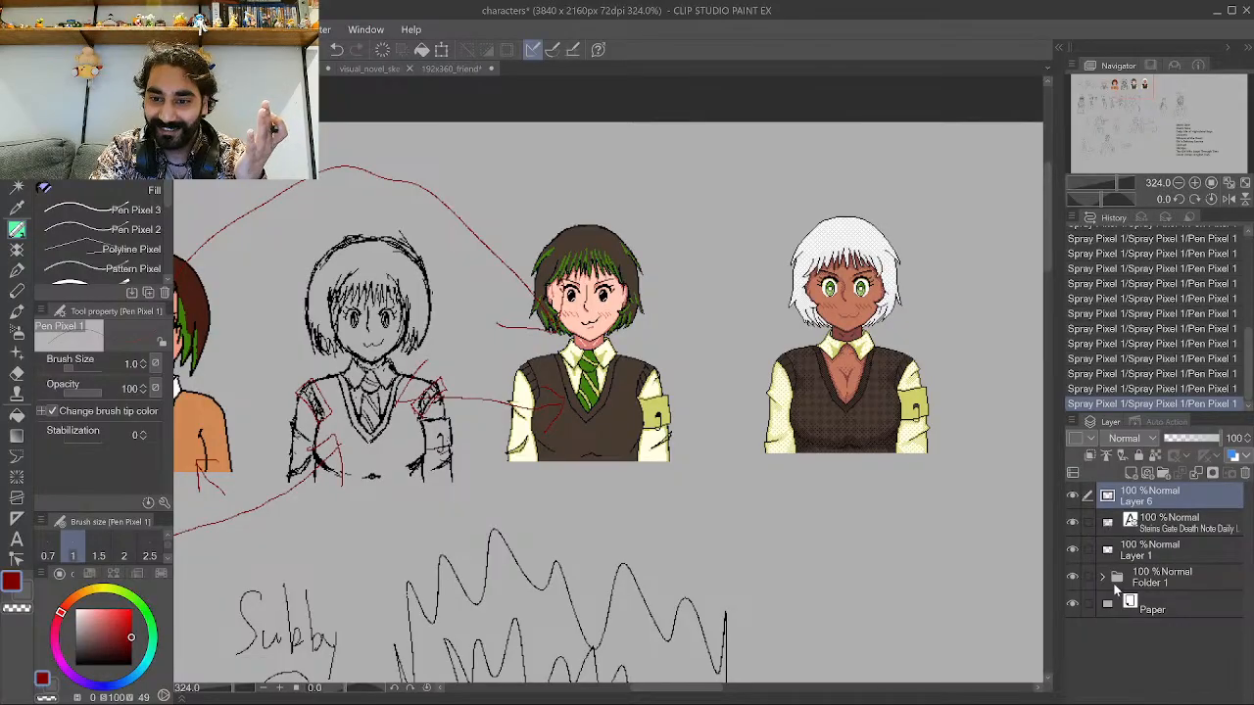
click(1102, 577)
scroll(1102, 622, down, 2)
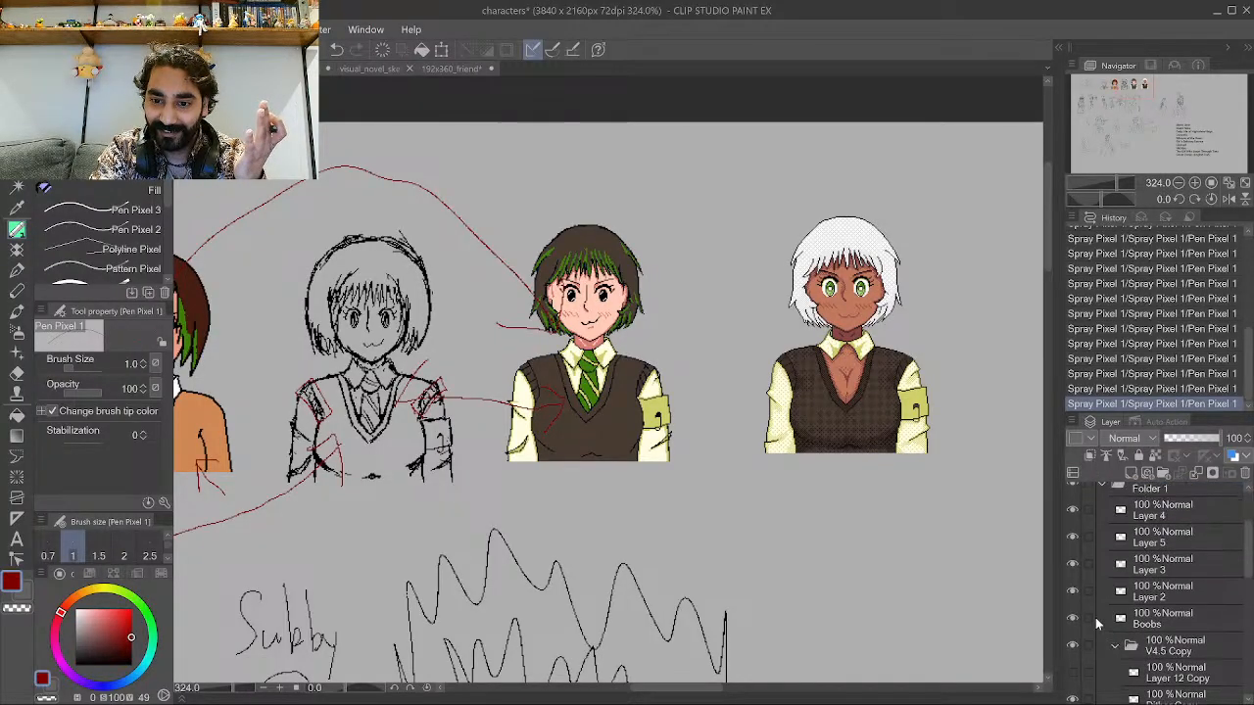
click(1071, 646)
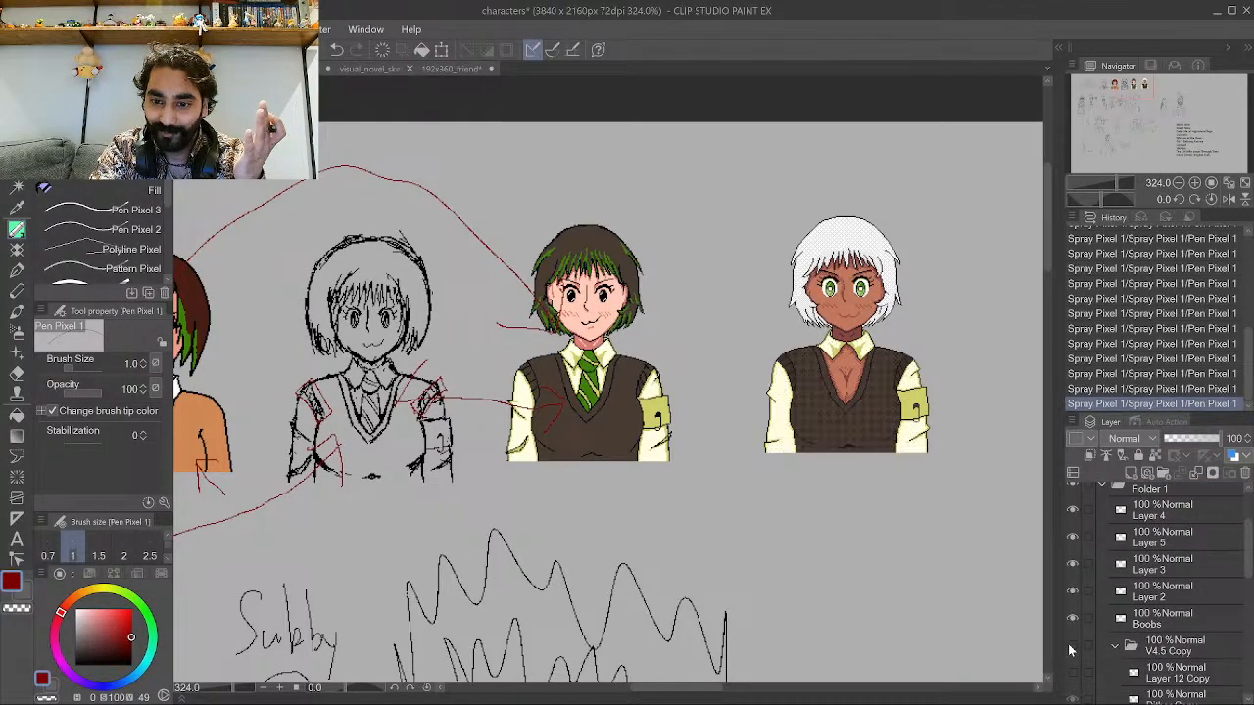
click(1072, 618)
click(1072, 591)
click(1072, 564)
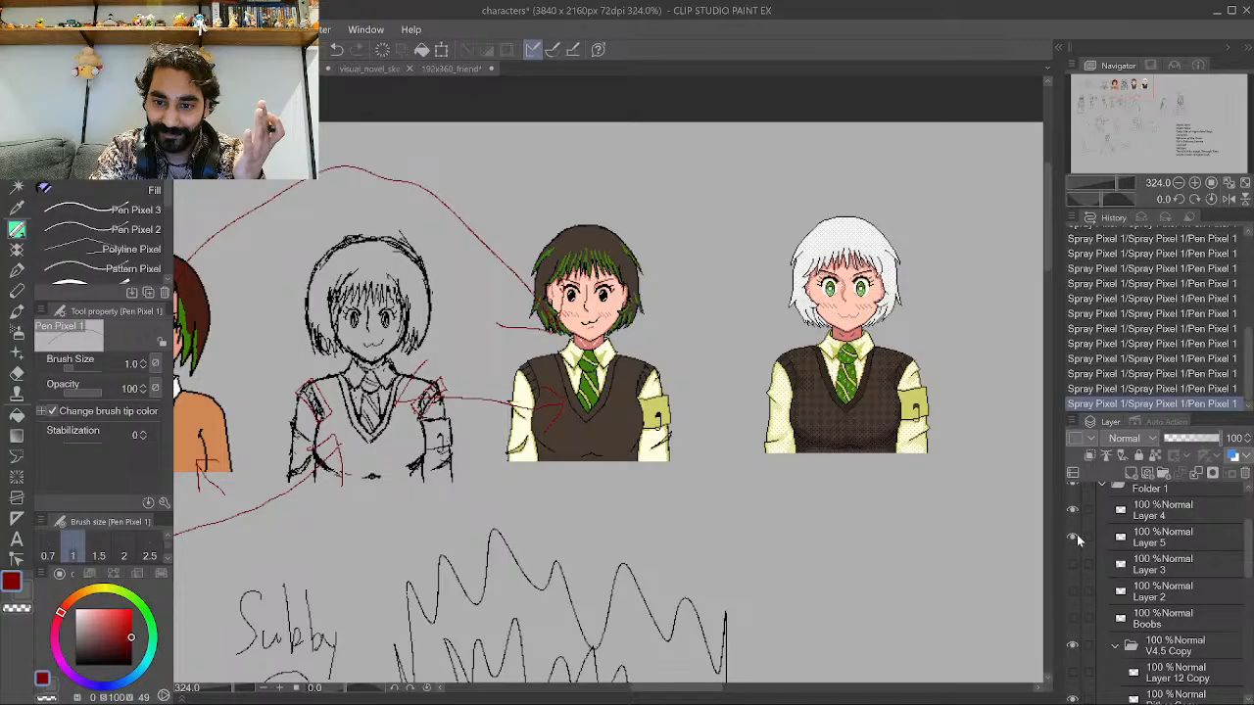
click(1072, 511)
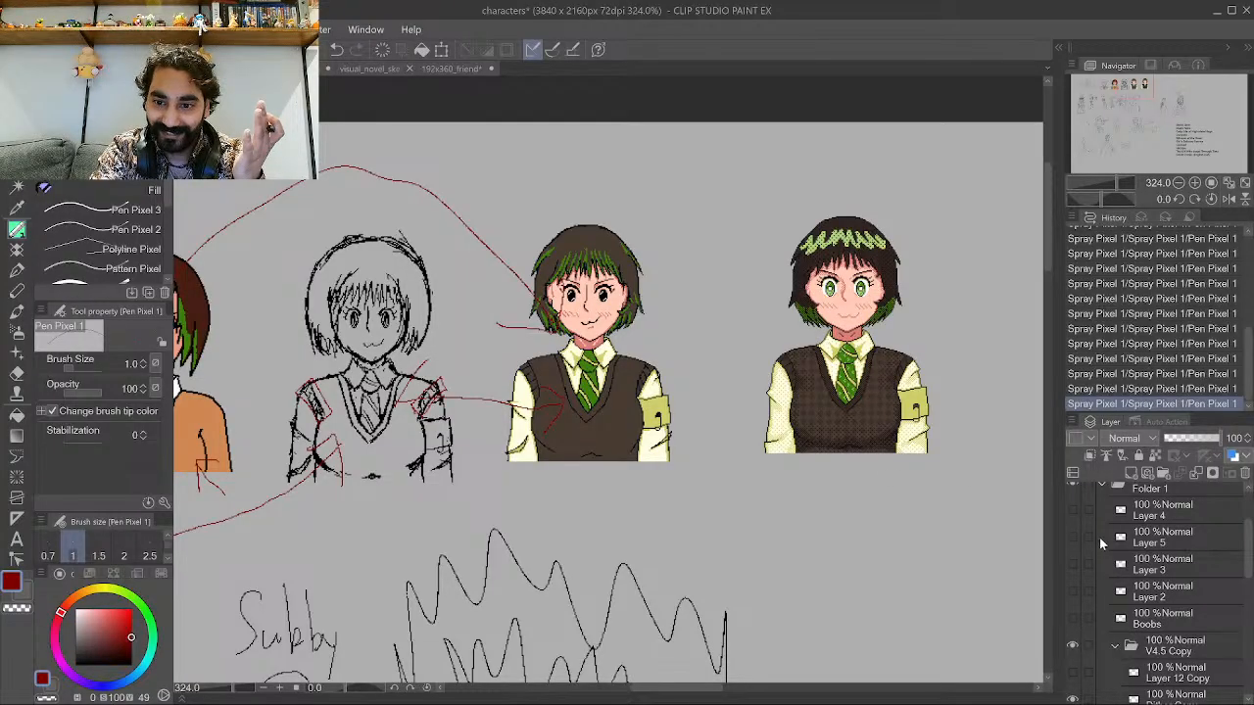
Toggle the visibility of layers inside the V4.5 Copy folder to remove the variant's green hair highlights.
scroll(1099, 539, down, 1)
click(1073, 674)
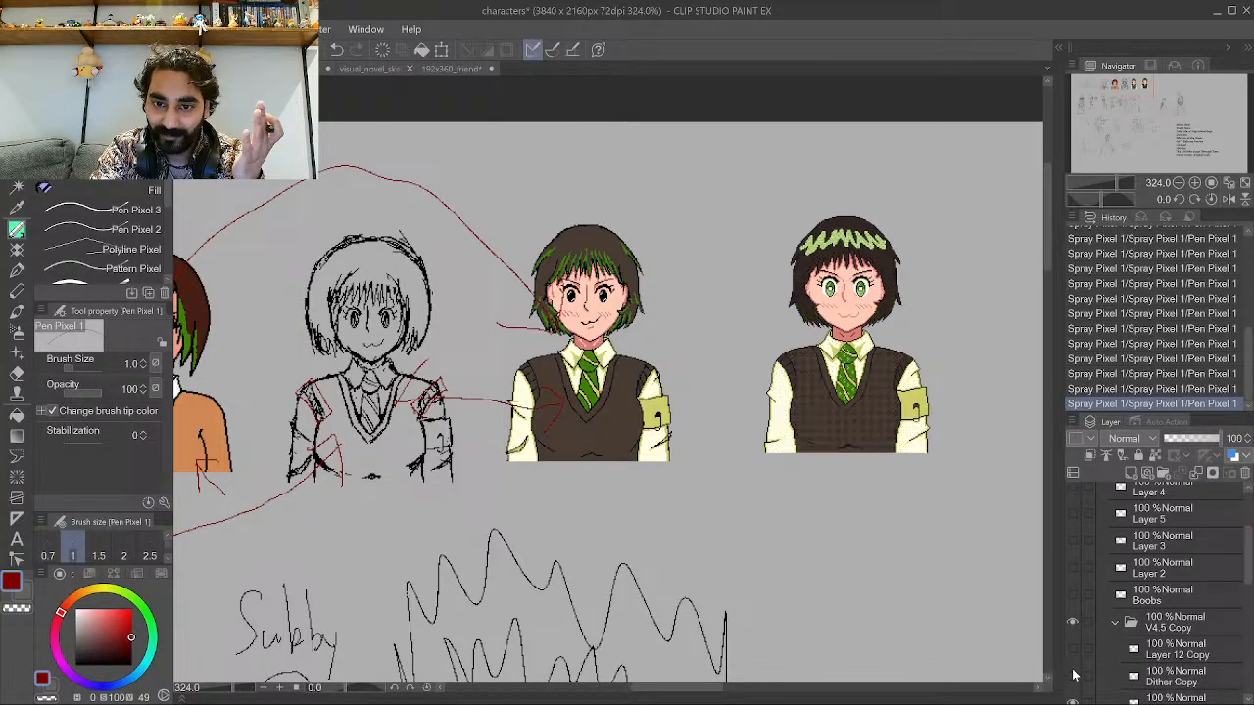
click(1073, 674)
scroll(1073, 674, down, 3)
click(1073, 663)
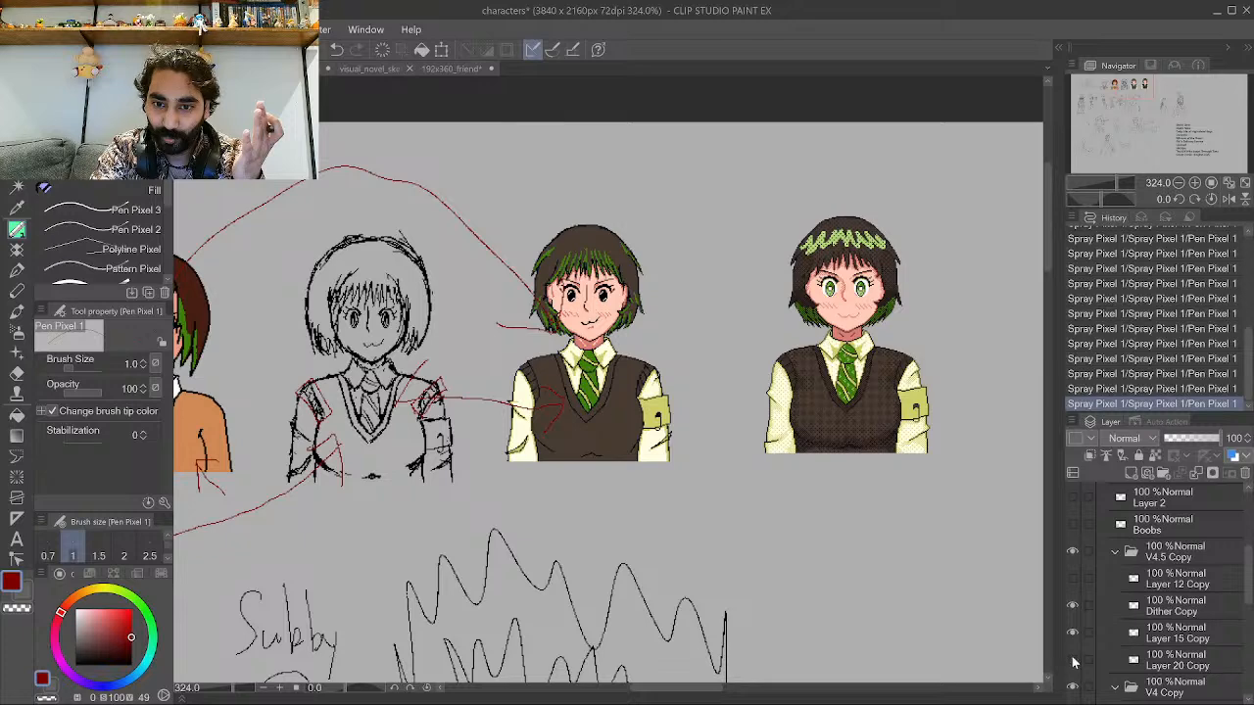
click(1073, 634)
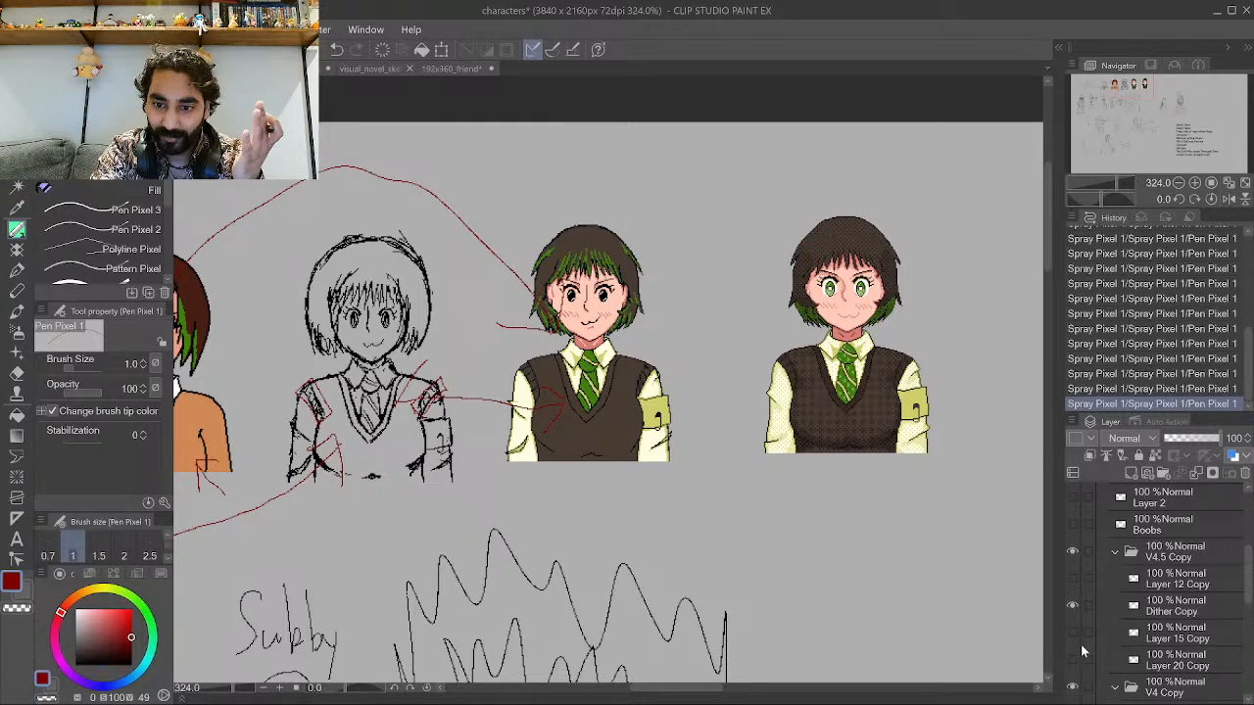
click(1074, 660)
Draw a red loop around the vest-wearing character's face and undo it.
scroll(789, 333, up, 2)
scroll(528, 323, down, 2)
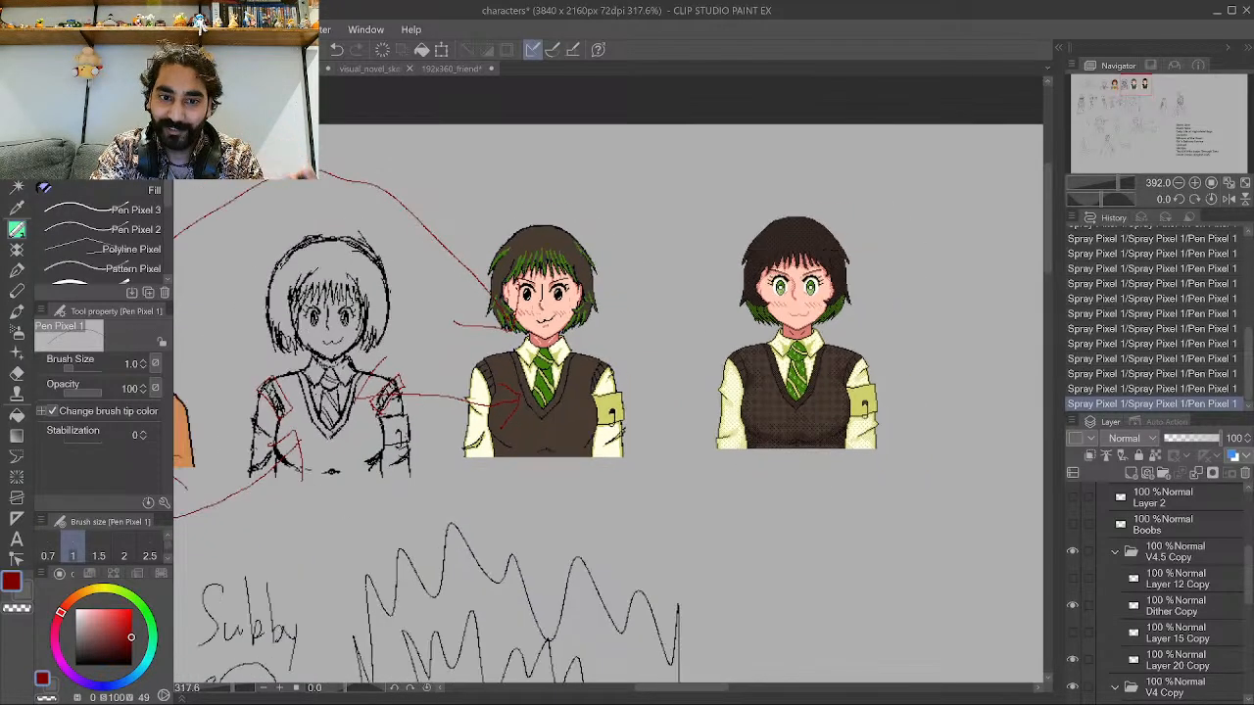
scroll(674, 294, up, 2)
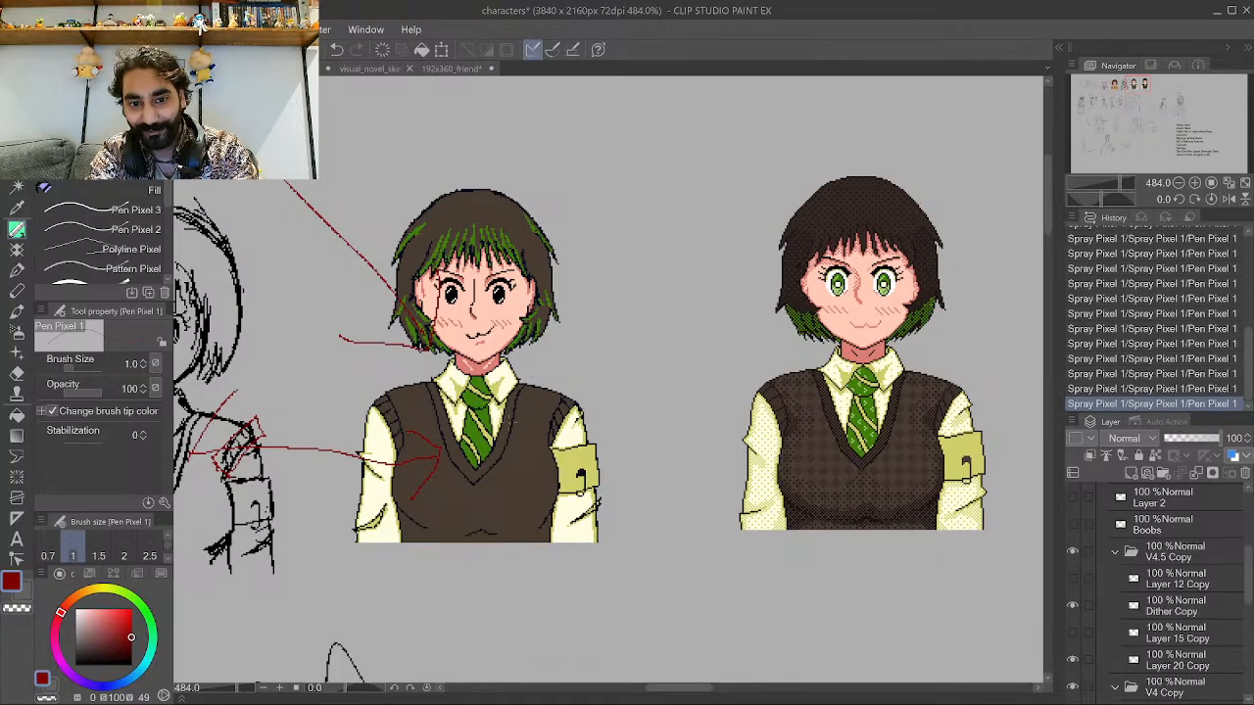
scroll(419, 313, up, 2)
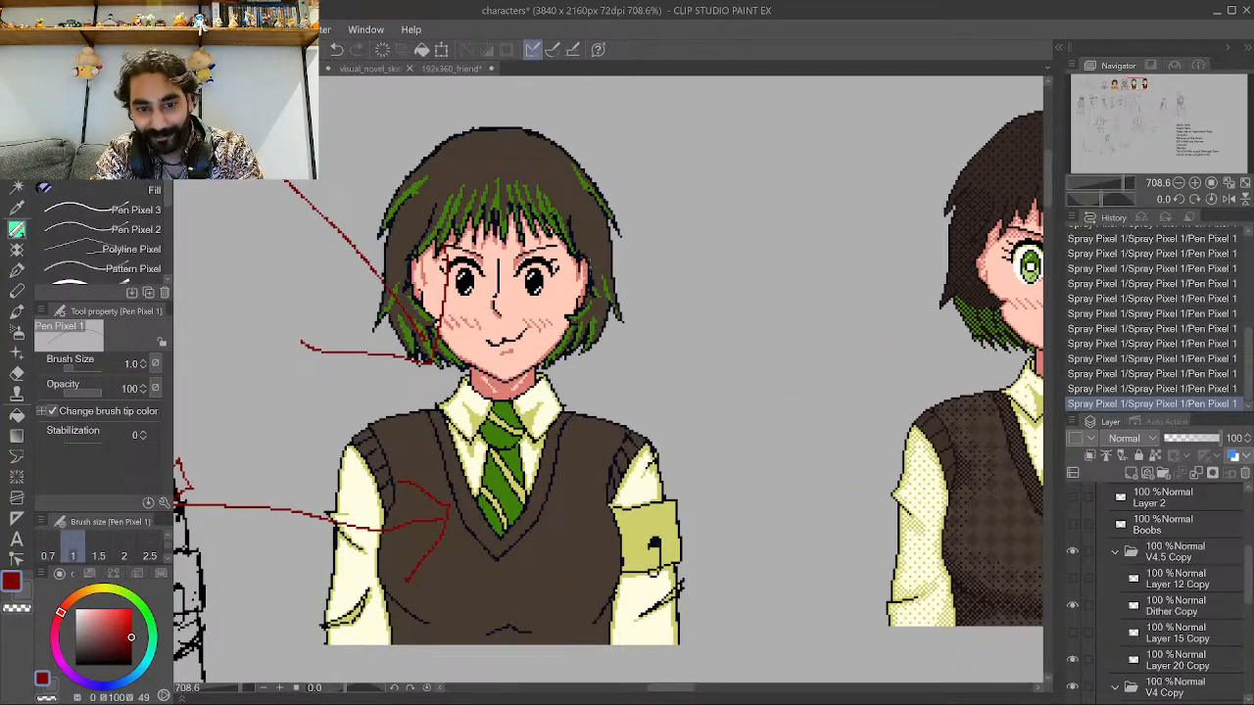
mouse_move(438, 272)
mouse_down()
mouse_move(431, 331)
mouse_move(461, 261)
mouse_up()
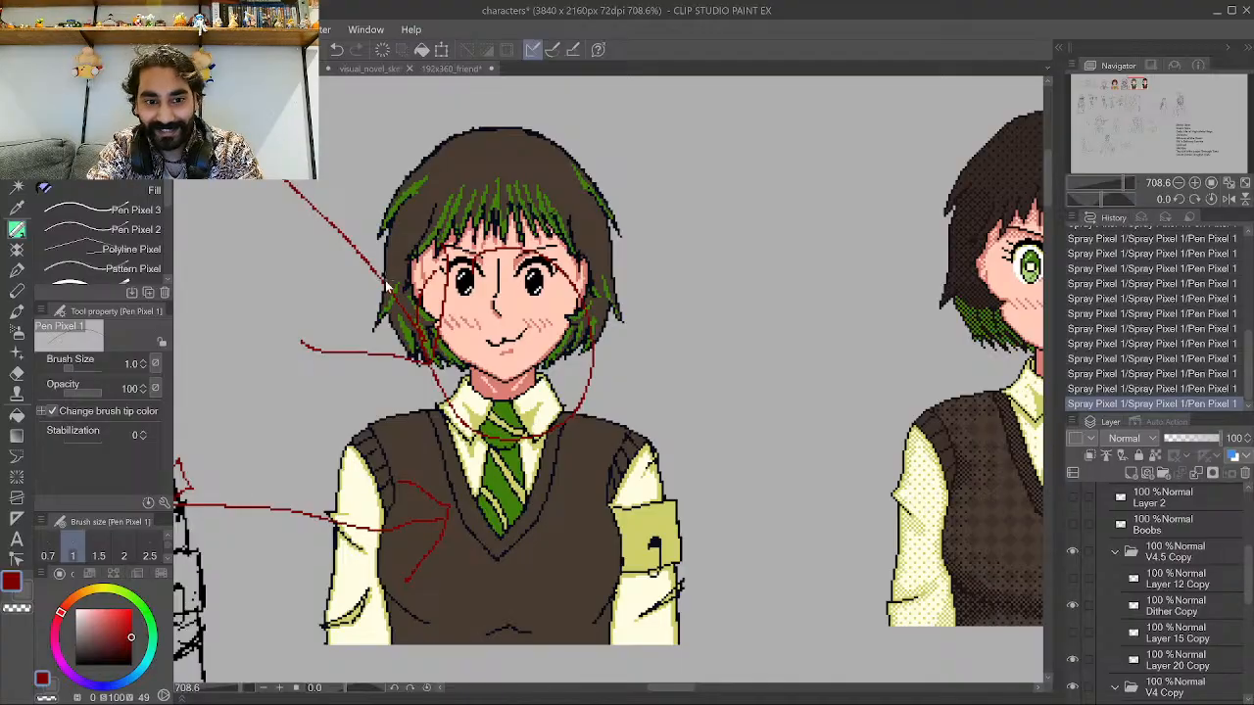
key(ctrl+z)
Mark the vest-wearing character's hair with small red strokes.
scroll(442, 122, up, 2)
scroll(434, 146, up, 1)
mouse_move(416, 136)
mouse_down()
mouse_move(441, 135)
mouse_move(413, 145)
mouse_up()
scroll(441, 201, down, 3)
mouse_move(598, 227)
mouse_down()
mouse_move(601, 279)
mouse_move(552, 228)
mouse_move(522, 245)
mouse_up()
scroll(409, 220, down, 4)
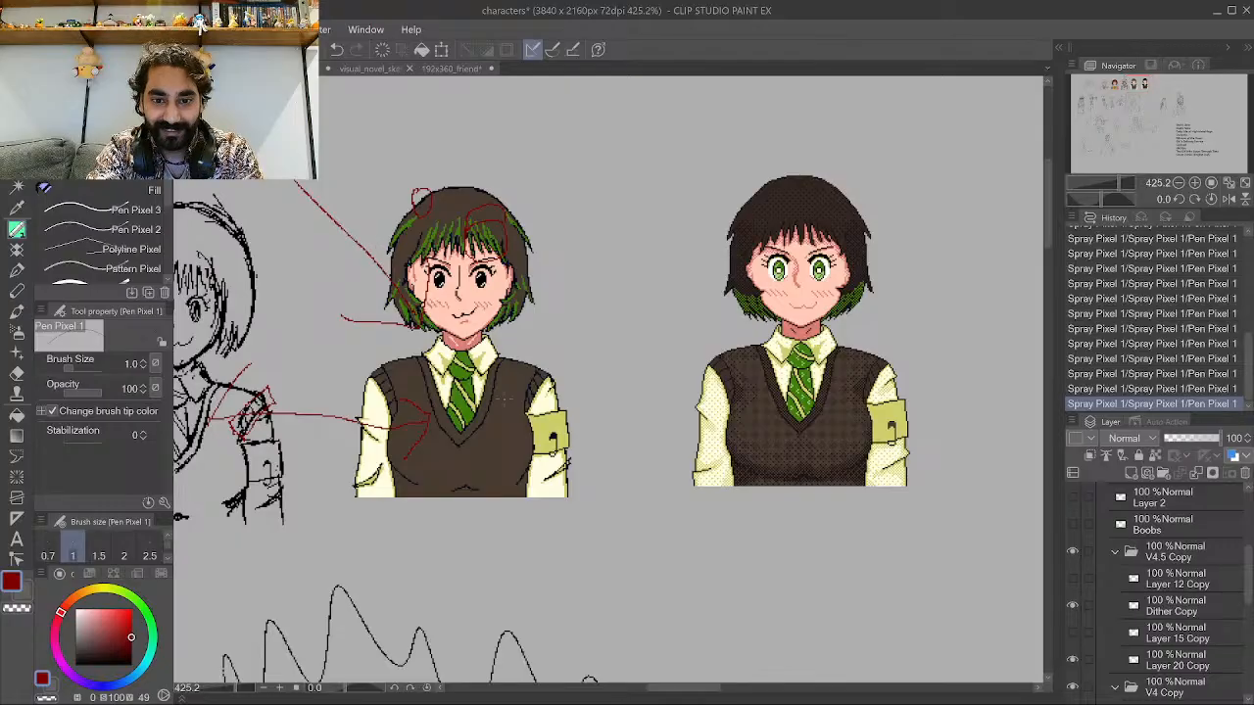
Draw a red arrow from the vest-wearing character's chest to the dark-haired variant's chest.
scroll(526, 434, up, 3)
mouse_move(490, 415)
mouse_down()
mouse_move(495, 447)
mouse_move(470, 494)
mouse_up()
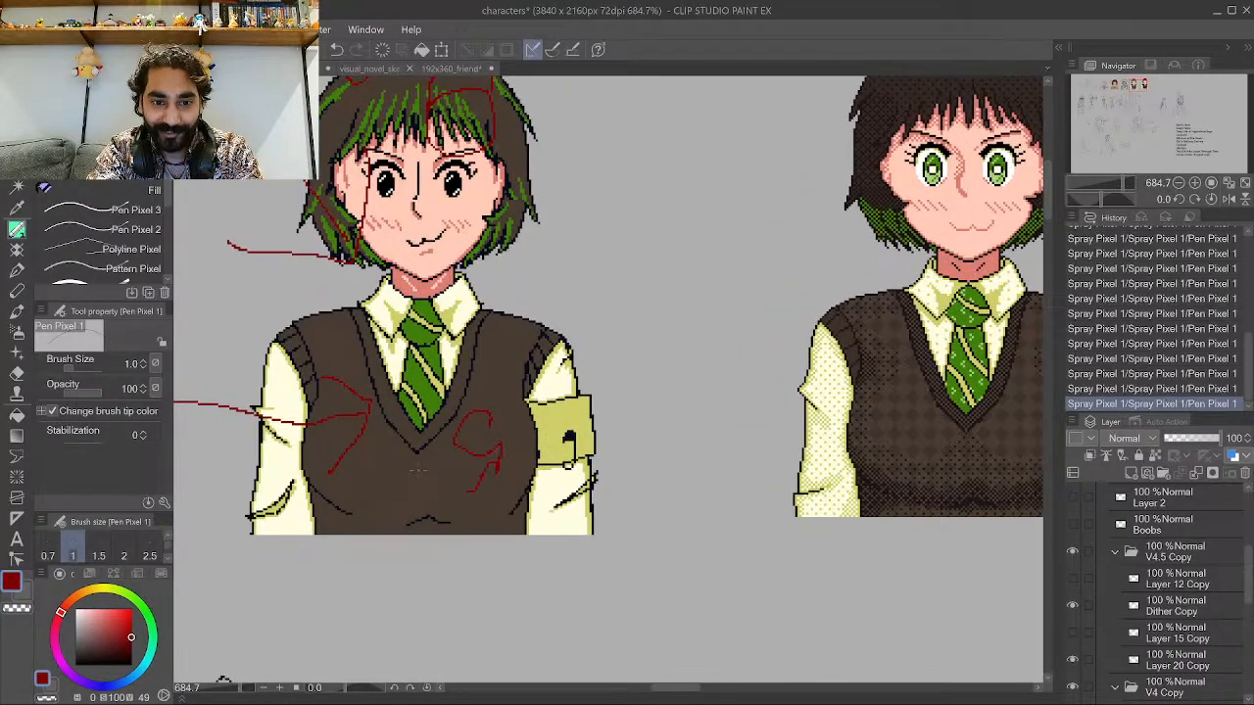
mouse_move(396, 458)
mouse_down()
mouse_move(460, 451)
mouse_move(438, 431)
mouse_move(792, 390)
mouse_up()
scroll(421, 450, down, 1)
mouse_move(762, 441)
mouse_down()
mouse_move(806, 394)
mouse_move(765, 346)
mouse_up()
Circle the dark-haired variant's chest and mark its hair in red.
scroll(811, 370, up, 3)
scroll(867, 426, up, 3)
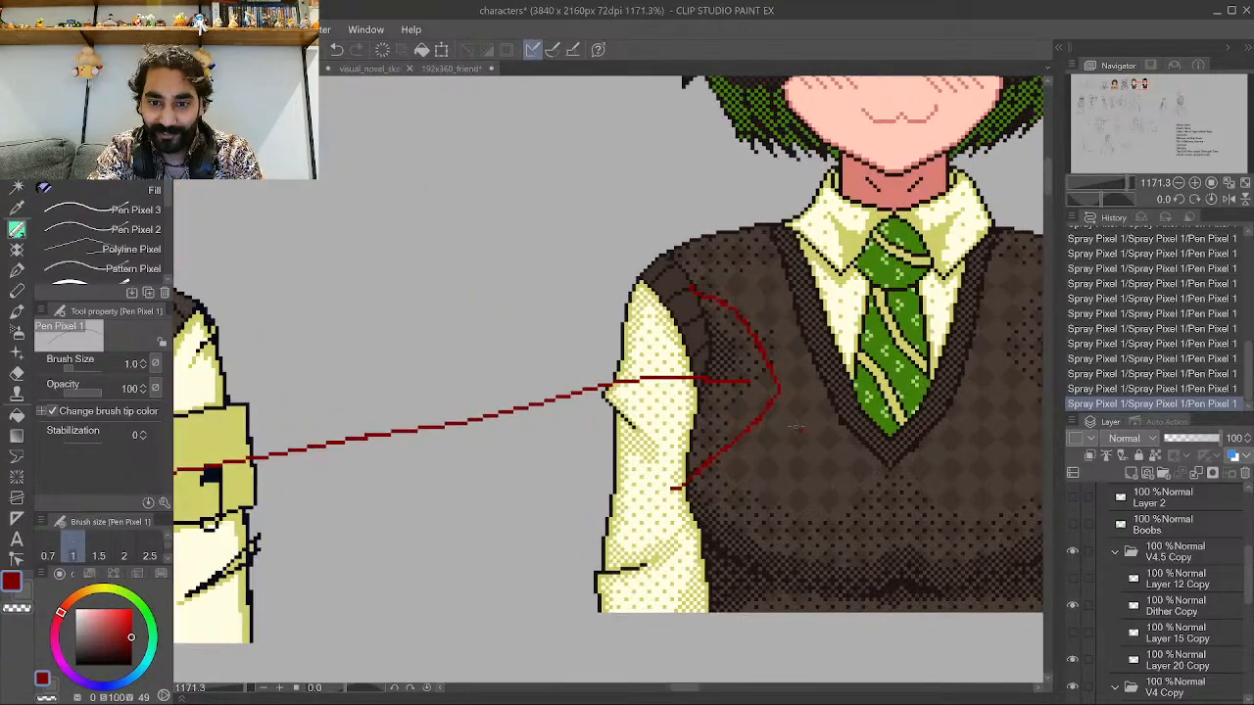
mouse_move(798, 421)
mouse_down()
mouse_move(763, 488)
mouse_move(793, 420)
mouse_up()
scroll(813, 487, down, 4)
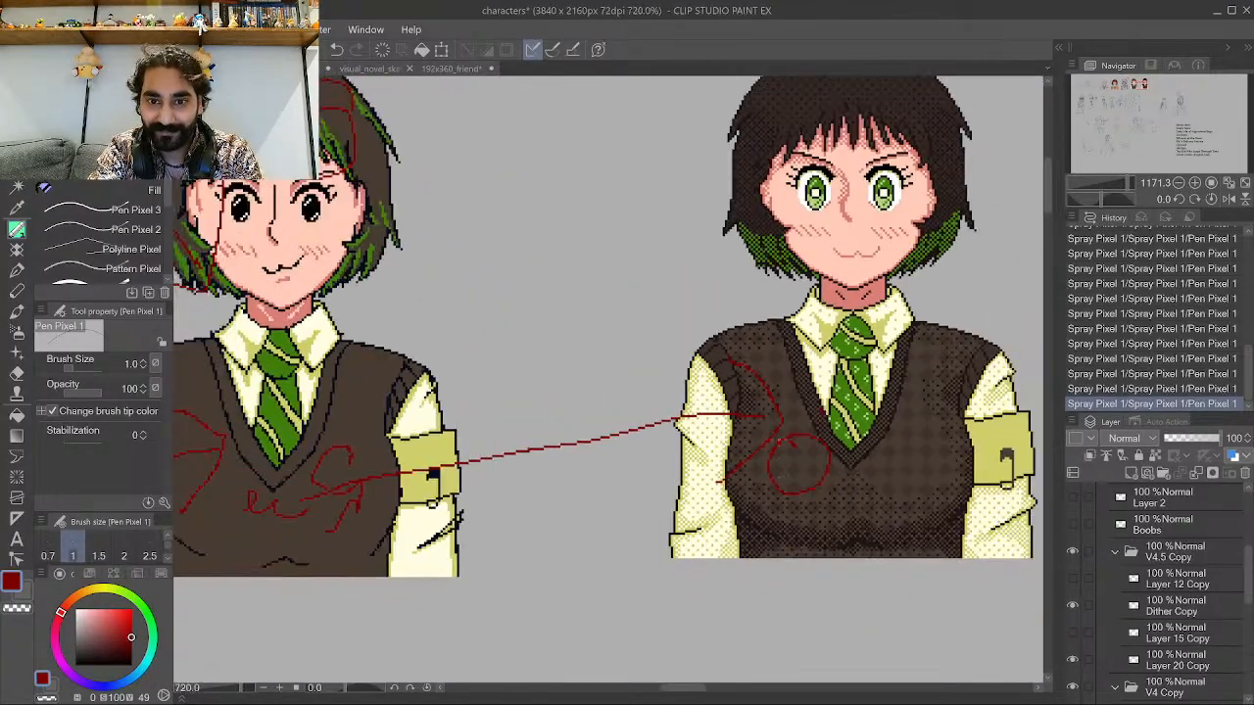
scroll(844, 150, up, 2)
mouse_move(809, 122)
mouse_down()
mouse_move(792, 238)
mouse_move(800, 163)
mouse_up()
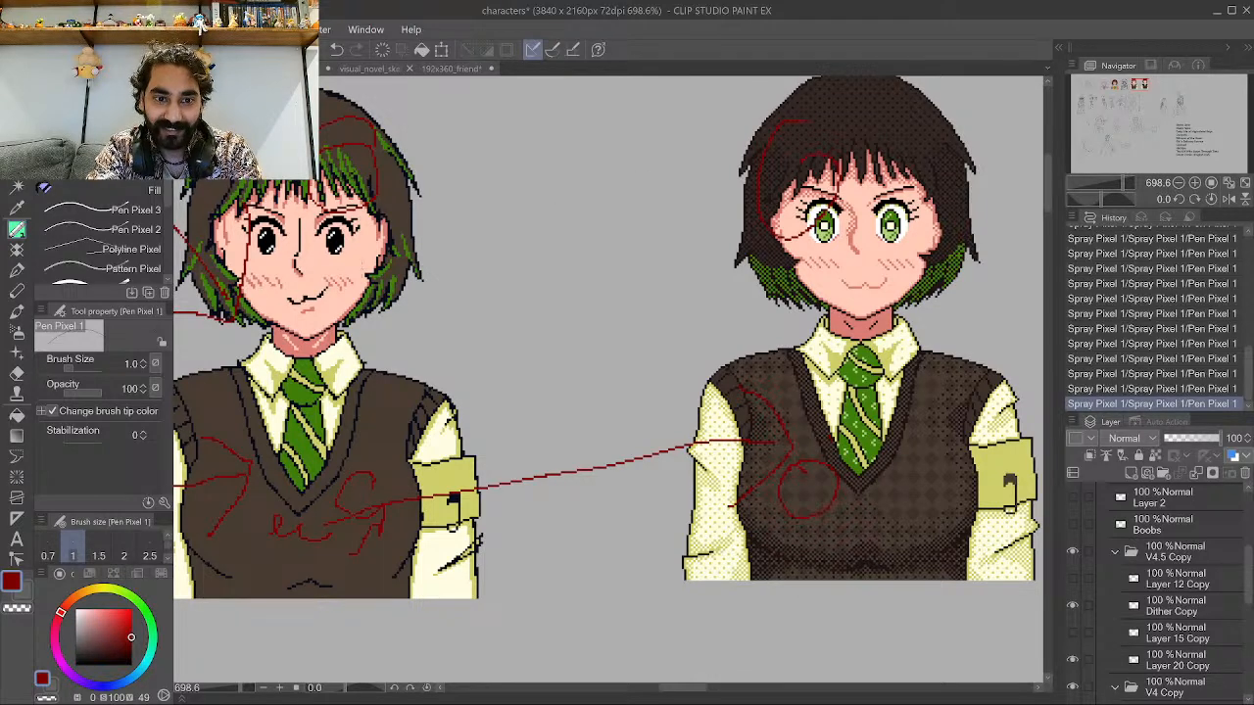
Draw a red line linking the vest-wearing character's face to the dark-haired variant's face.
mouse_move(341, 253)
mouse_down()
mouse_move(382, 271)
mouse_move(682, 278)
mouse_move(826, 228)
mouse_move(796, 210)
mouse_up()
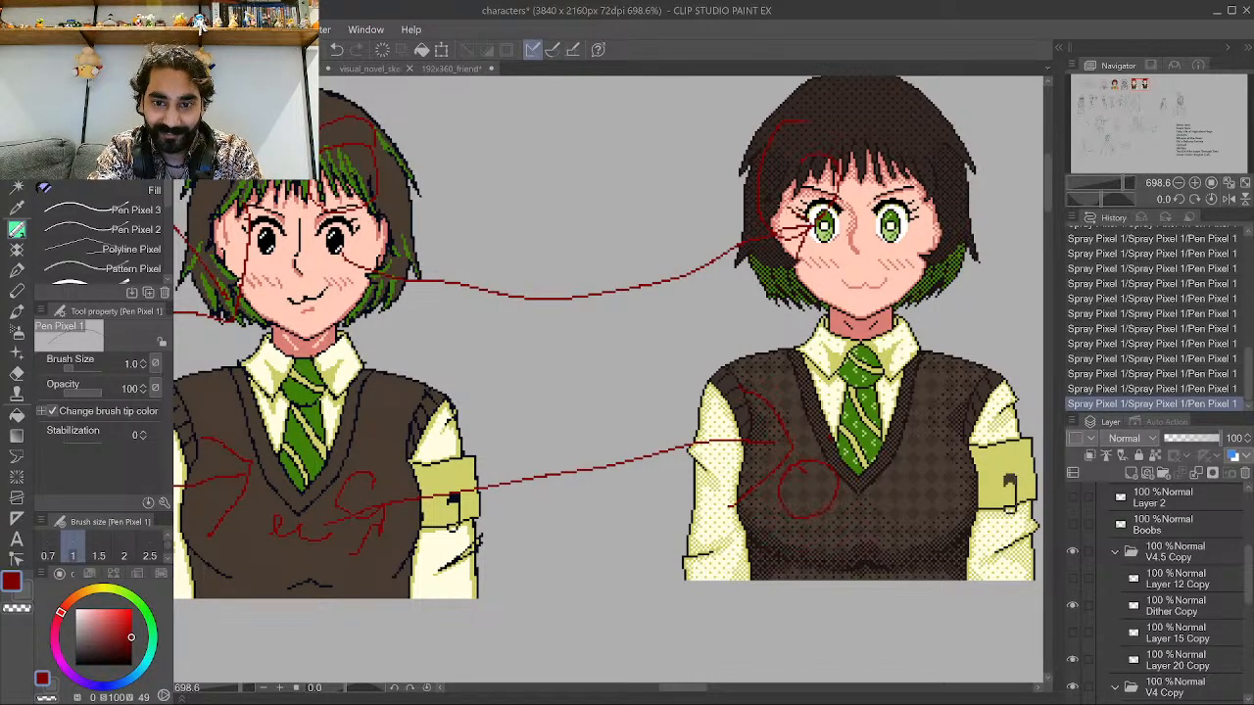
scroll(801, 333, down, 3)
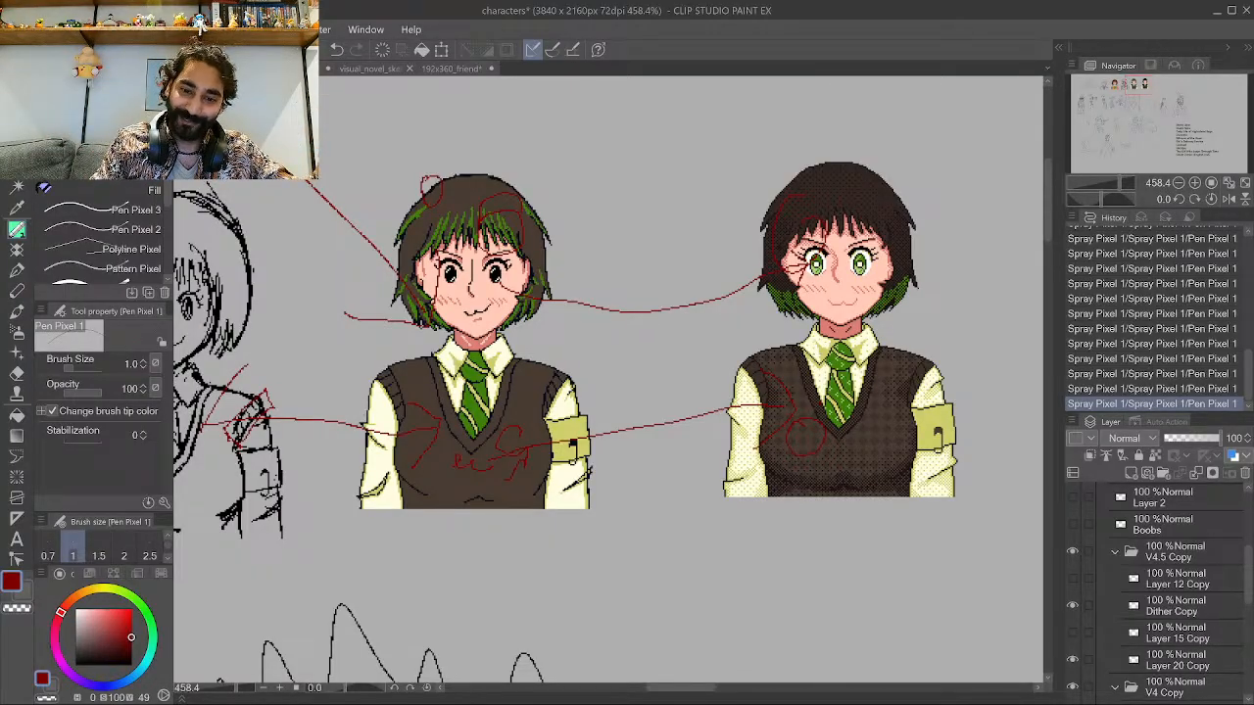
scroll(813, 323, down, 3)
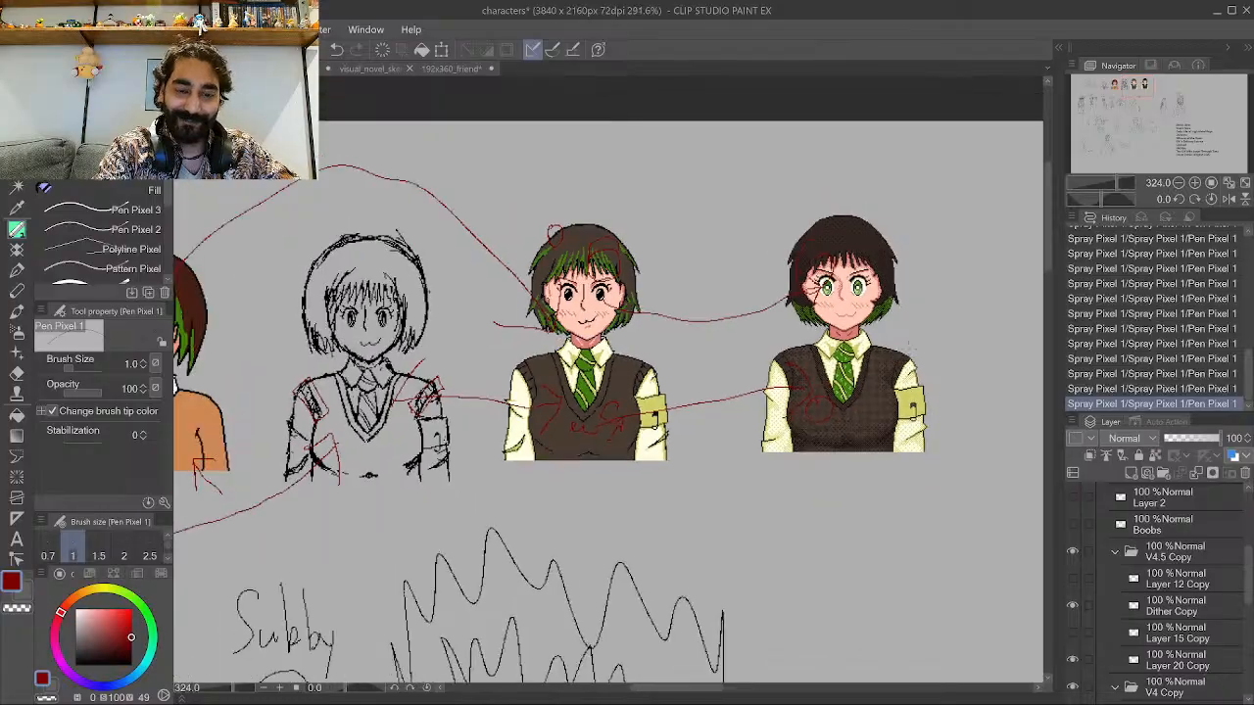
scroll(891, 334, down, 4)
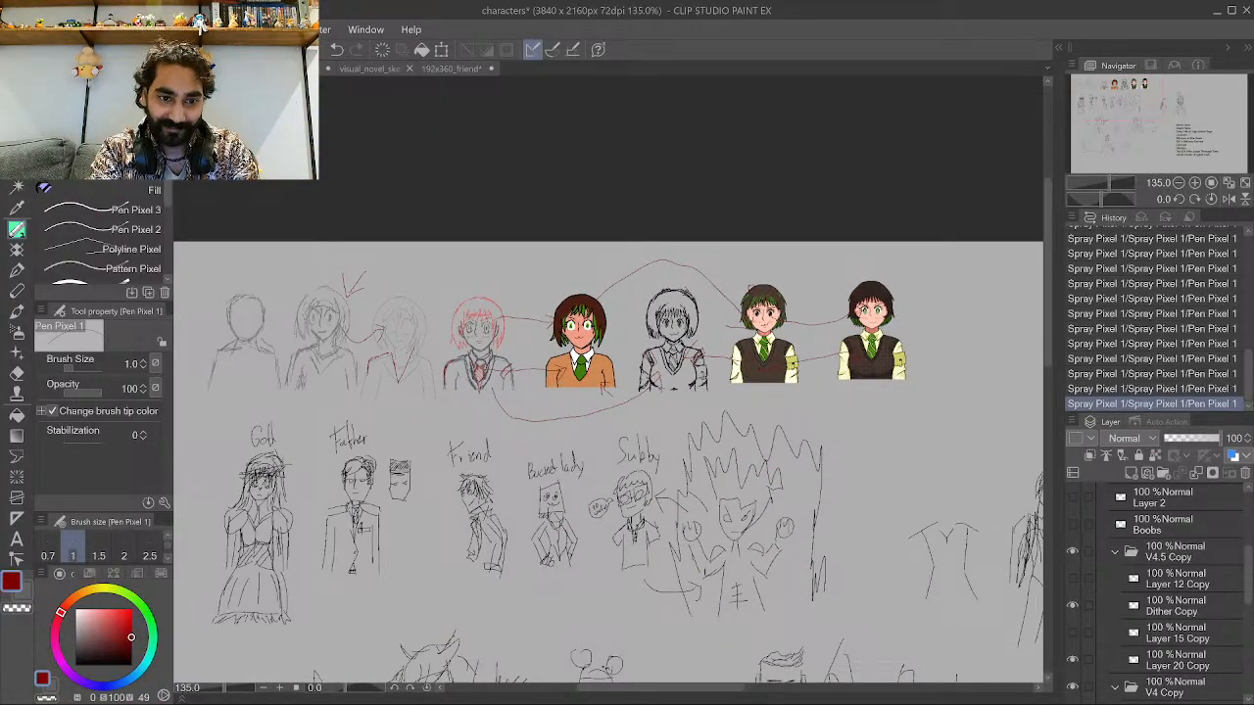
Draw a long red arrow under the character row and loops around the leftmost sketches and the dark-haired variant.
mouse_move(236, 385)
mouse_down()
mouse_move(322, 422)
mouse_move(538, 432)
mouse_move(866, 424)
mouse_move(866, 458)
mouse_up()
drag(852, 397, 878, 422)
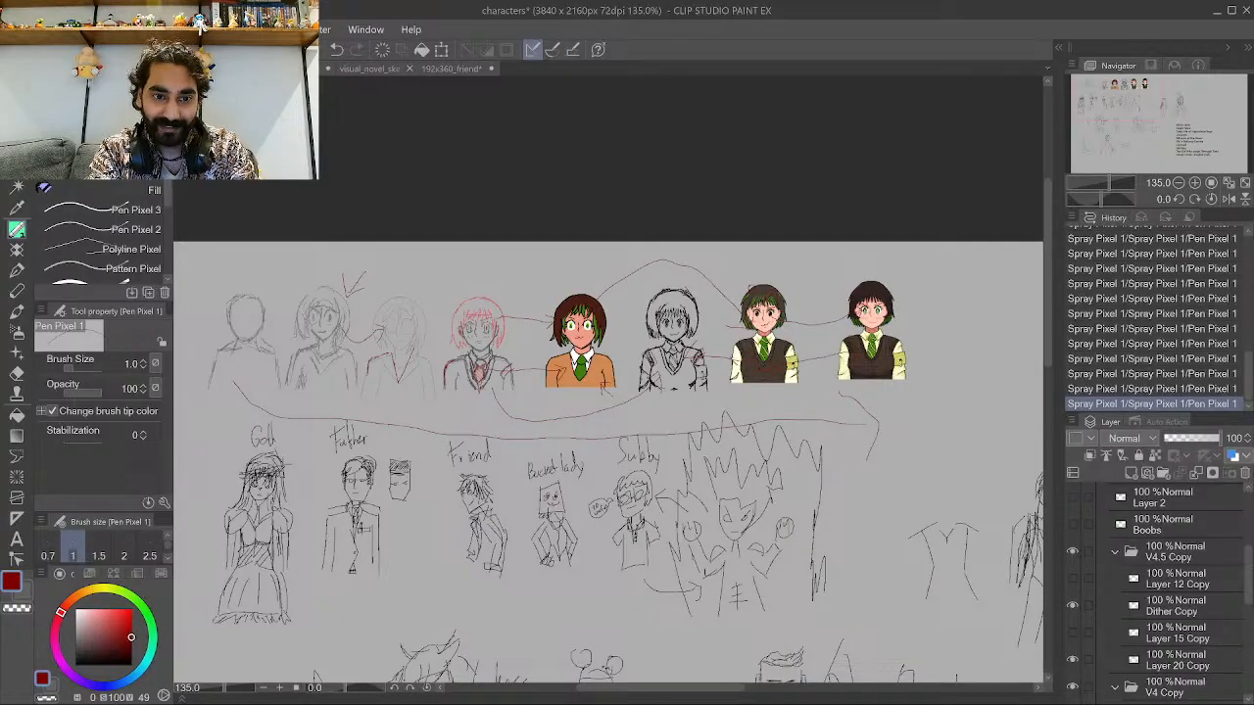
mouse_move(294, 270)
mouse_down()
mouse_move(335, 380)
mouse_move(296, 266)
mouse_up()
mouse_move(877, 421)
mouse_down()
mouse_move(917, 284)
mouse_move(887, 421)
mouse_up()
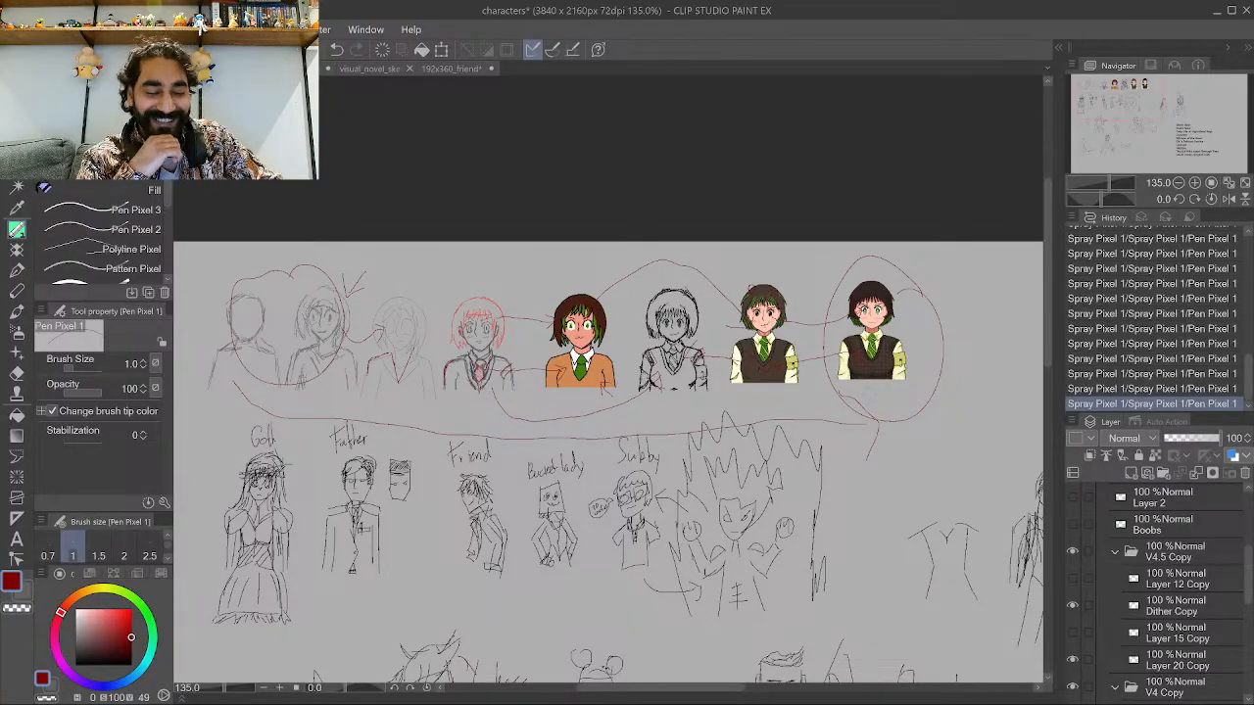
Draw a small red arrow pointing down at the red-haired sketch's head.
scroll(820, 443, up, 2)
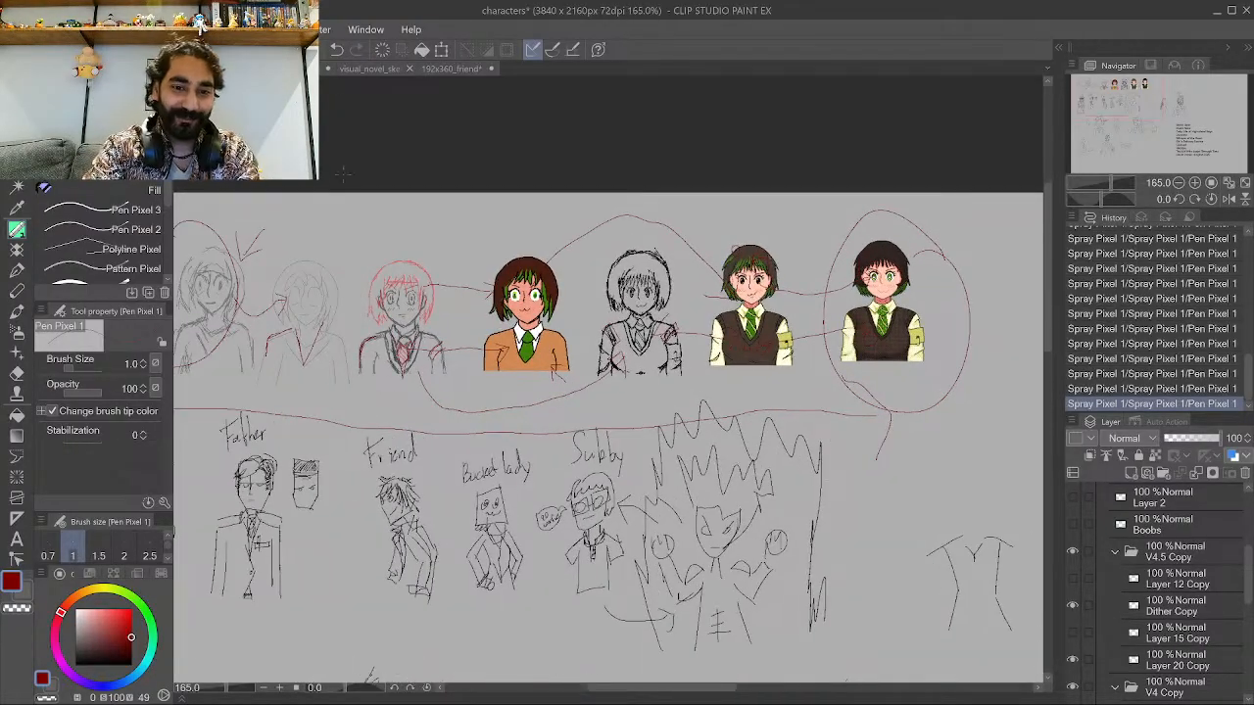
scroll(523, 343, down, 2)
scroll(240, 308, up, 3)
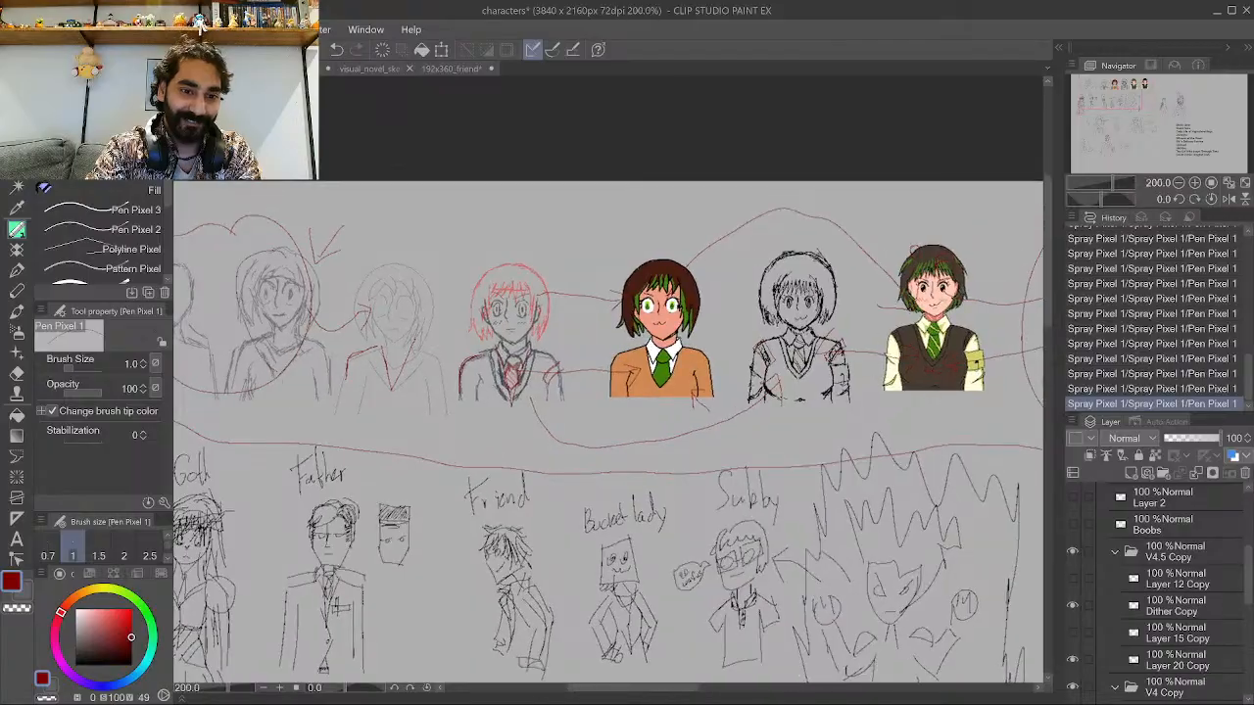
scroll(412, 331, down, 1)
scroll(281, 294, down, 1)
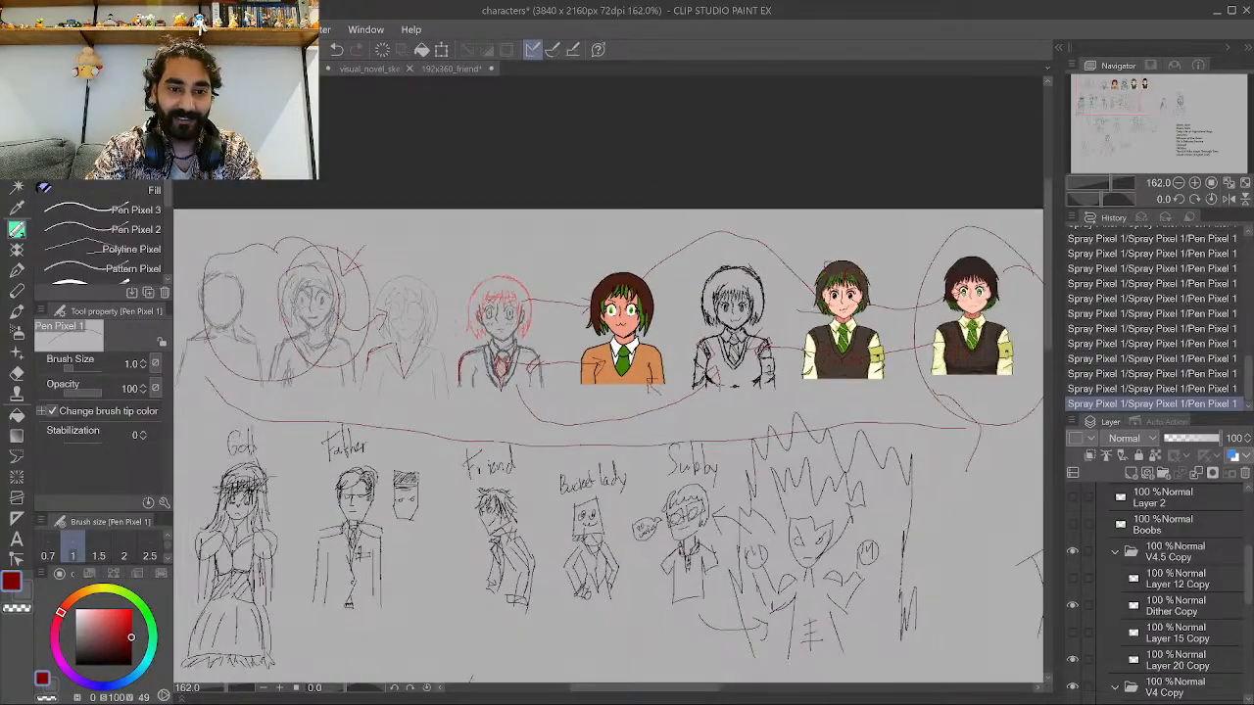
scroll(281, 293, up, 3)
scroll(333, 329, up, 3)
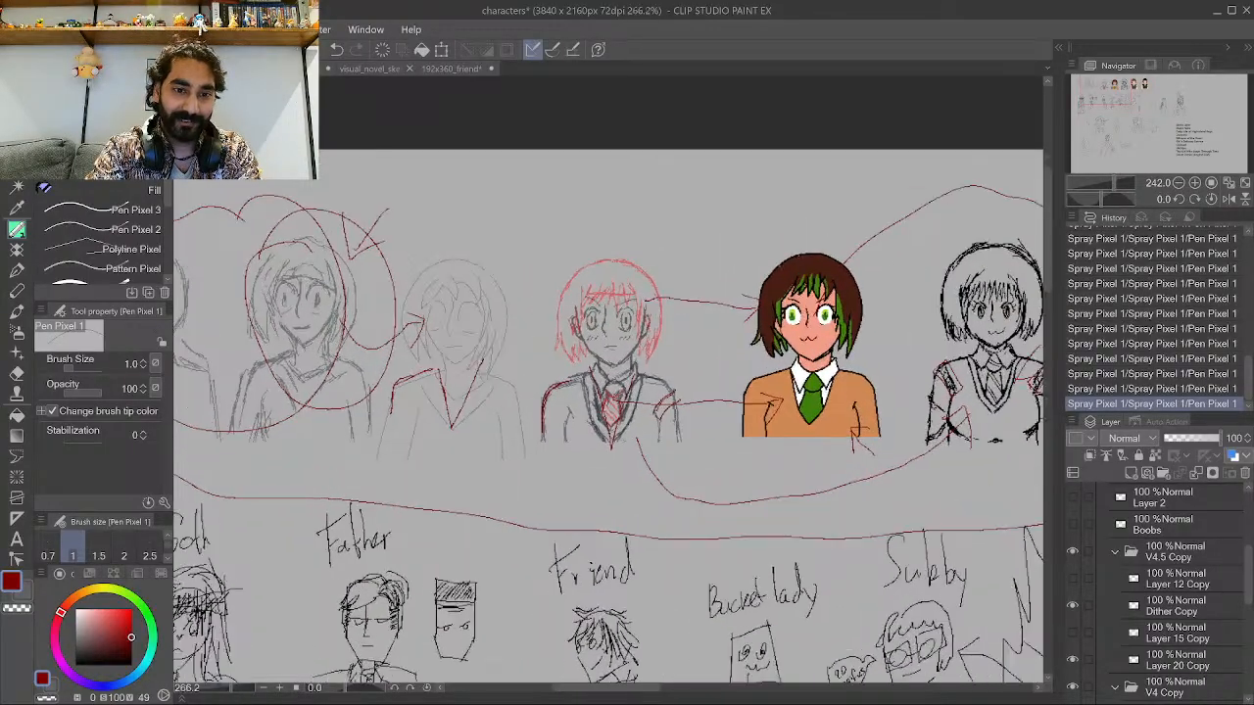
scroll(333, 329, up, 1)
scroll(700, 294, up, 2)
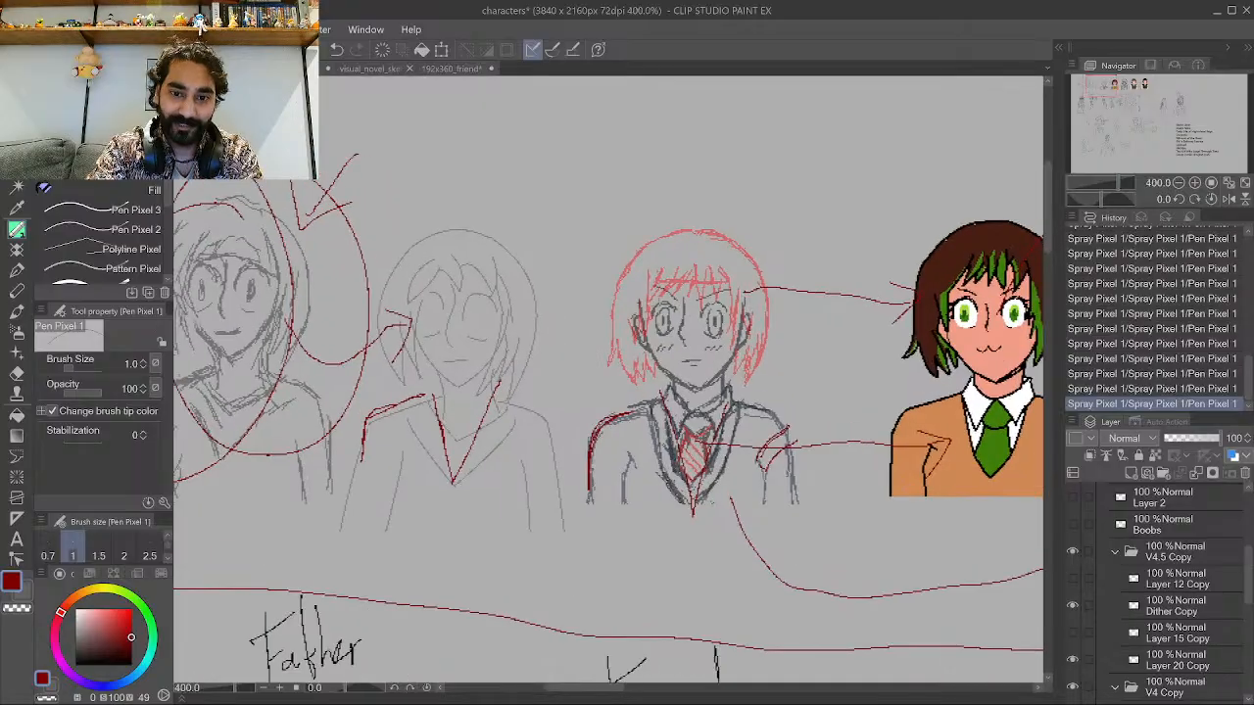
mouse_move(701, 405)
mouse_down()
mouse_move(659, 382)
mouse_move(703, 407)
mouse_move(655, 363)
mouse_move(651, 333)
mouse_move(697, 404)
mouse_up()
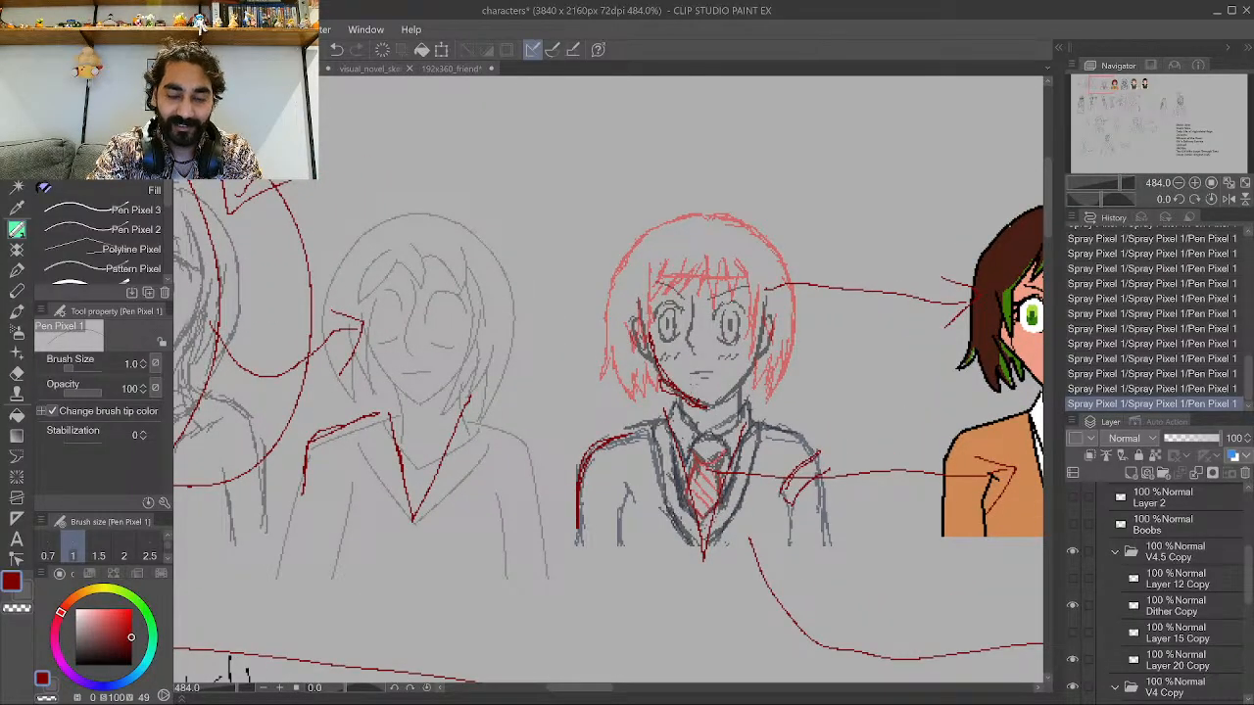
scroll(670, 392, down, 3)
scroll(615, 373, down, 2)
scroll(862, 372, up, 4)
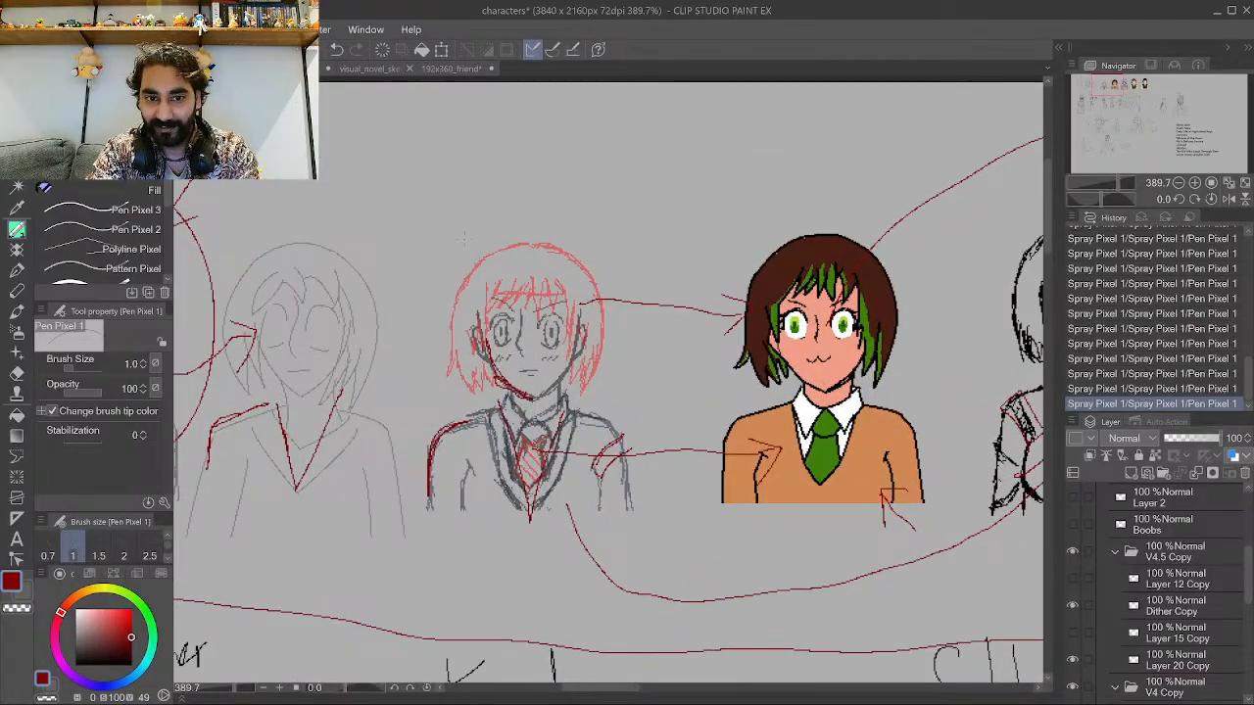
mouse_move(427, 166)
mouse_down()
mouse_move(454, 182)
mouse_move(447, 233)
mouse_move(480, 184)
mouse_up()
scroll(470, 210, down, 5)
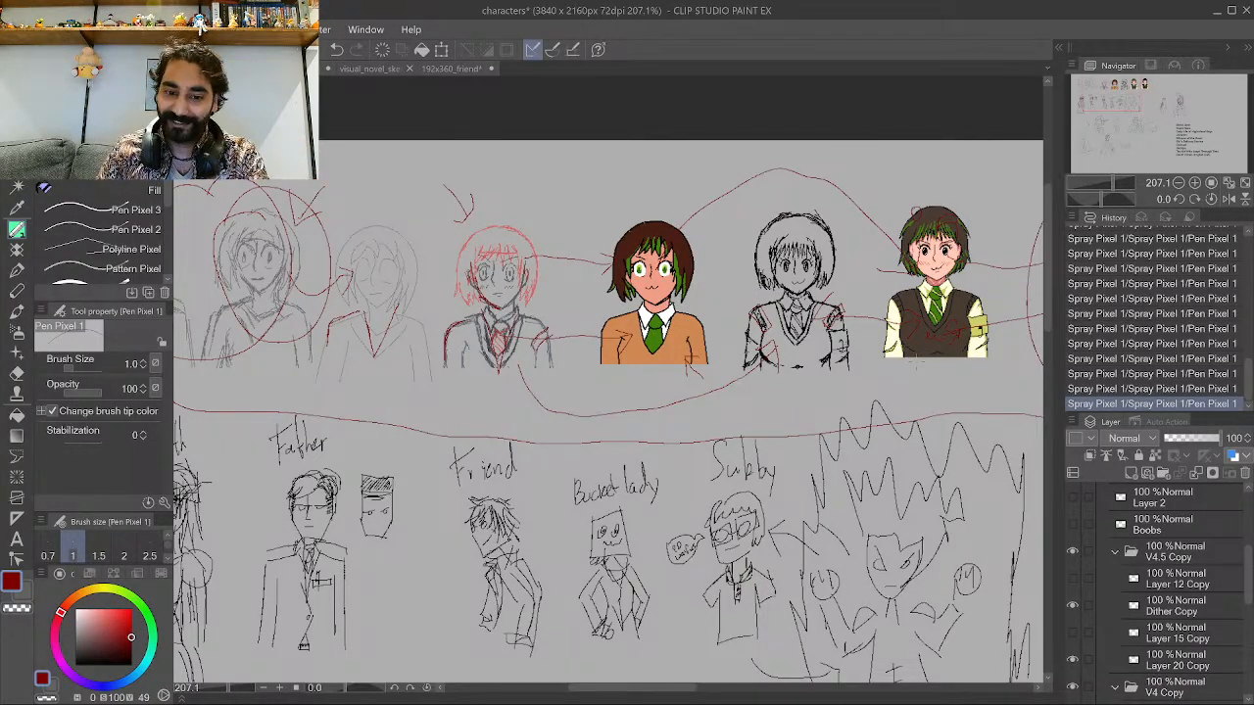
scroll(575, 466, down, 5)
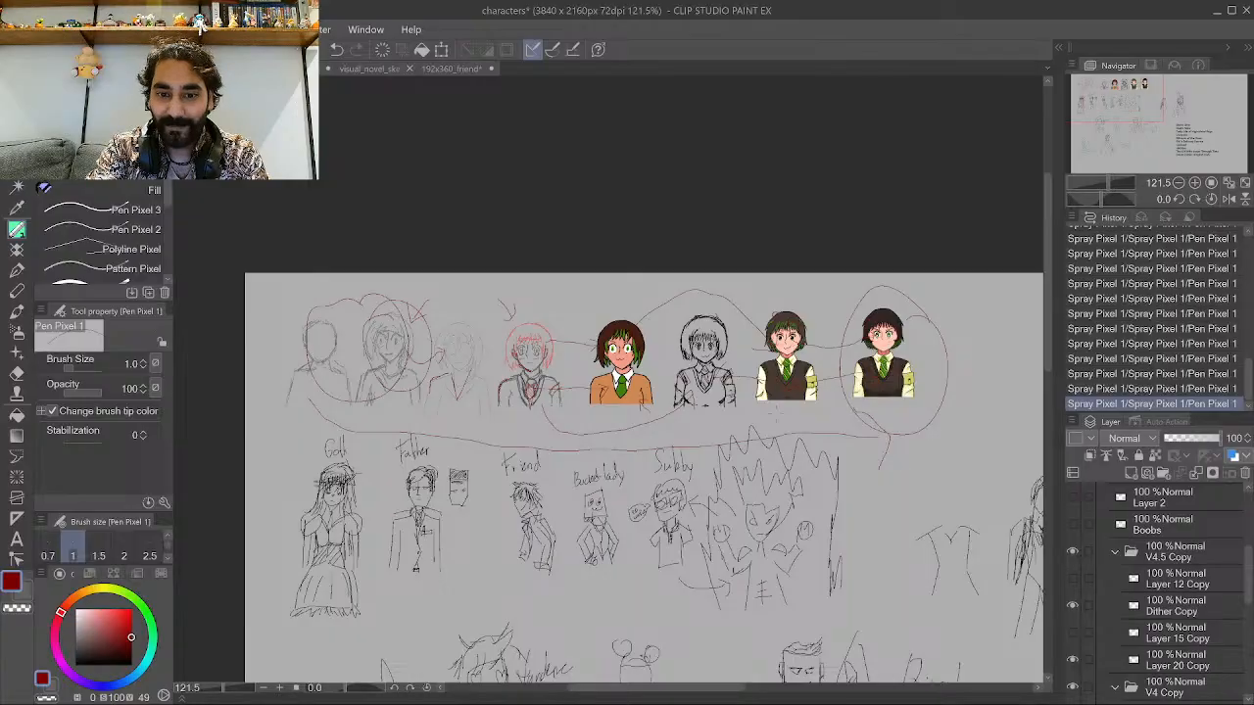
scroll(1100, 533, up, 3)
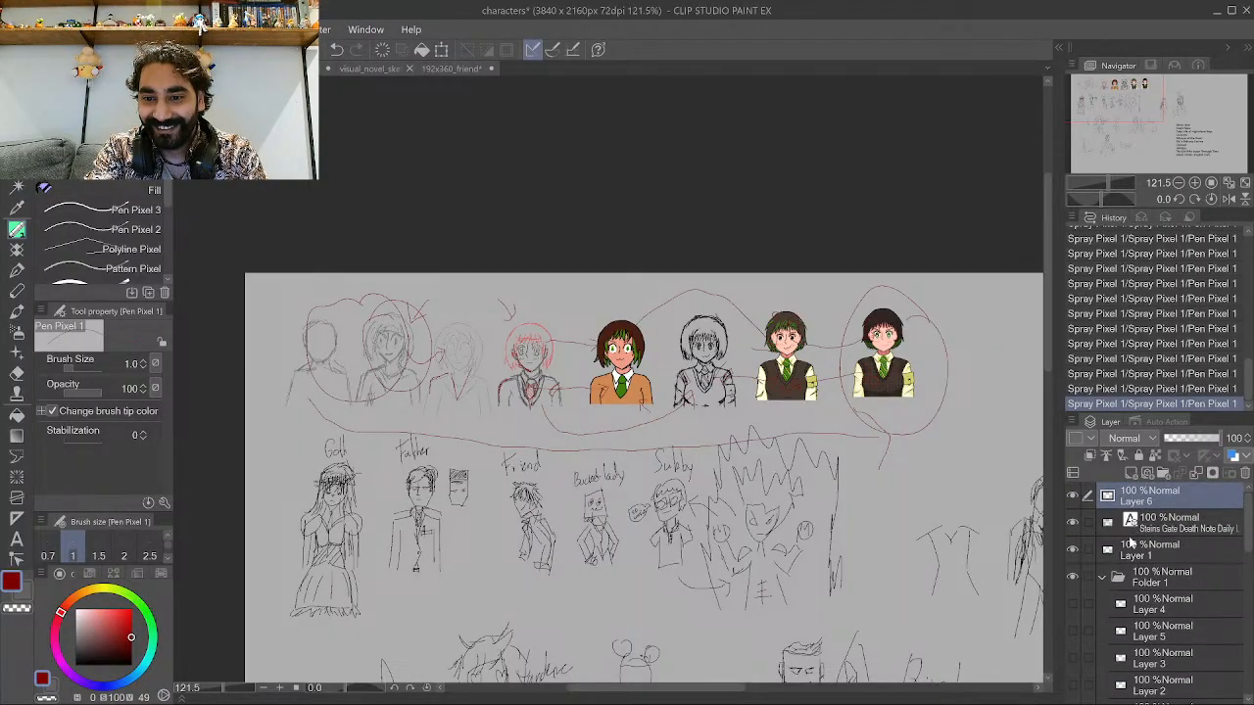
Hide the red markup layer on the character sheet.
key(ctrl+plus)
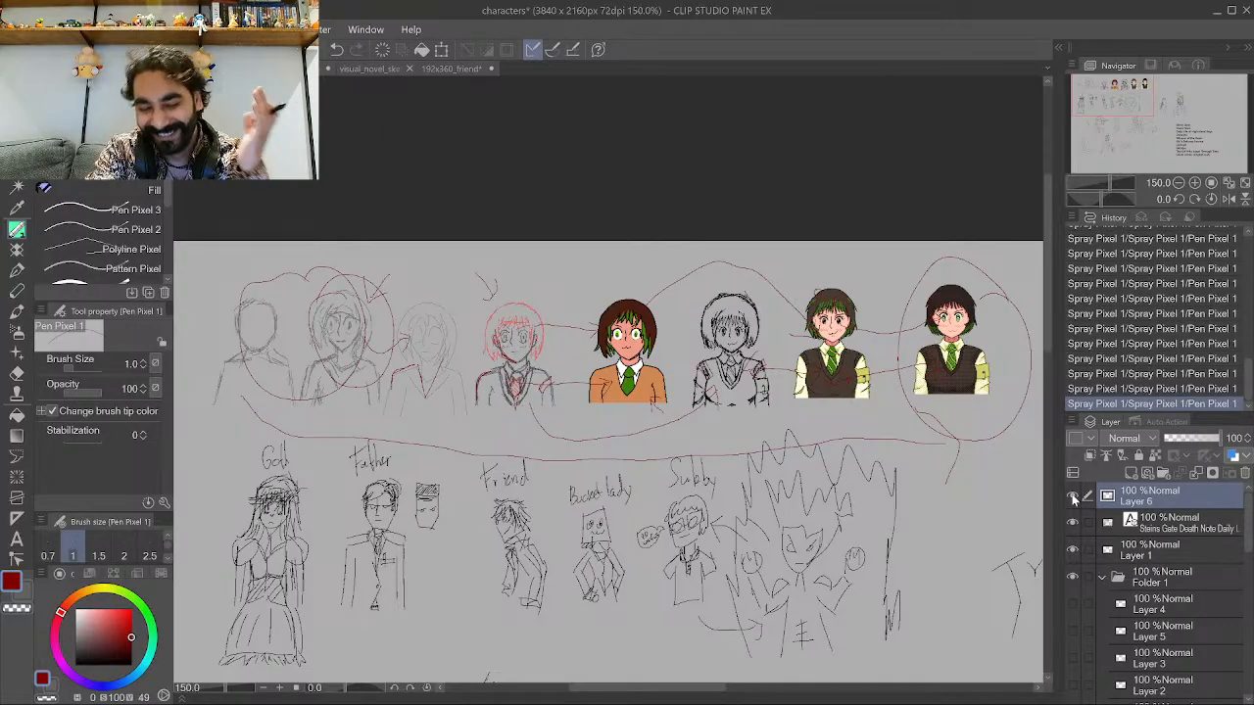
click(1073, 497)
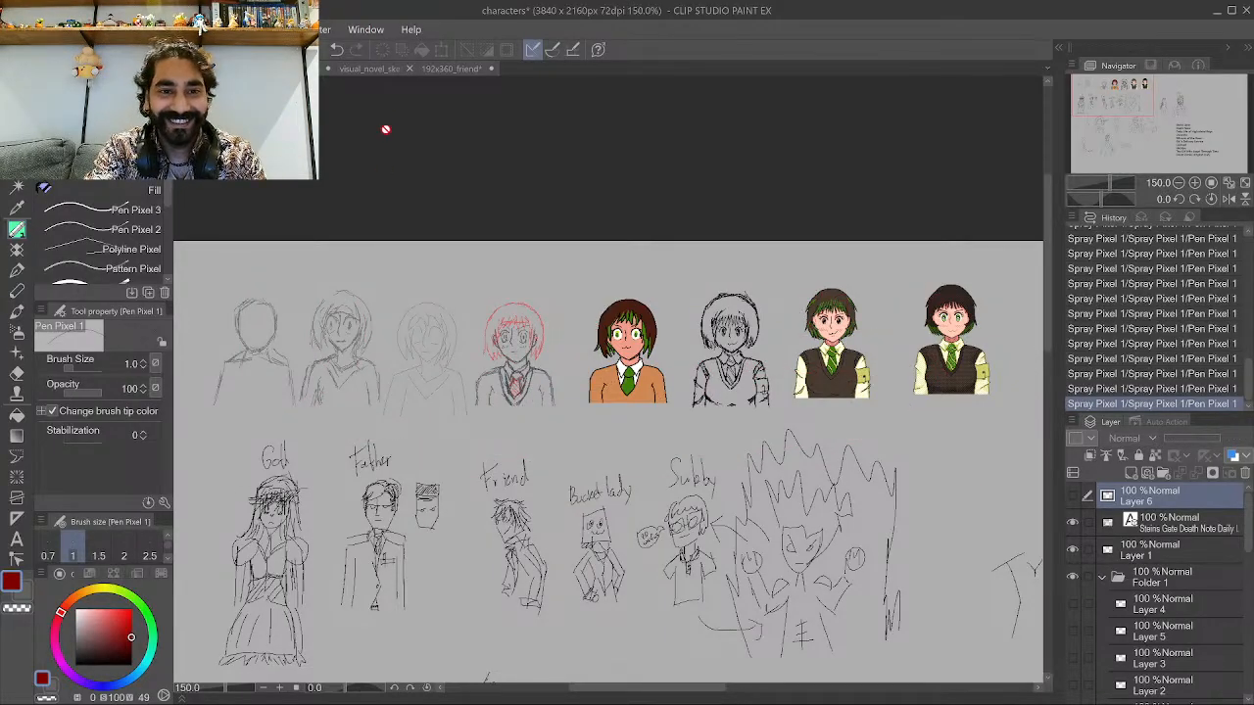
Switch to the 192x360_friend document, expand Folder 1, and move the Sketch 1 layer's drawing upward.
click(446, 69)
key(ctrl+plus)
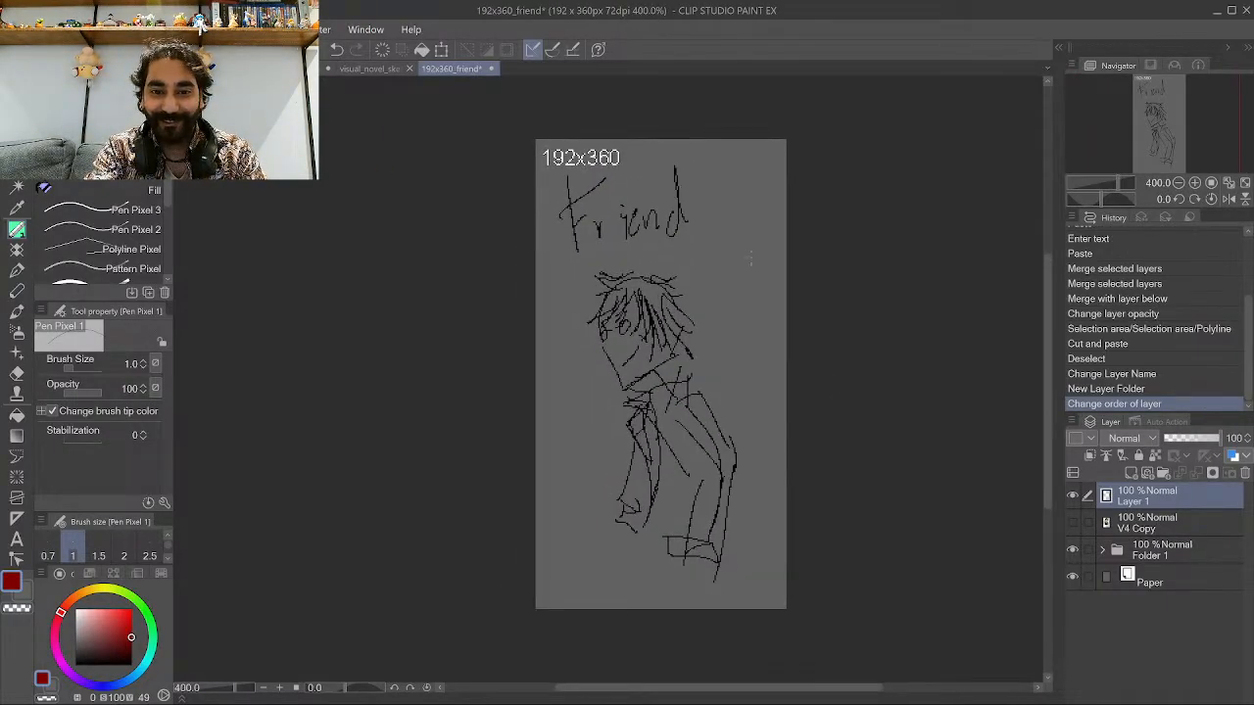
scroll(688, 302, up, 1)
scroll(693, 310, down, 1)
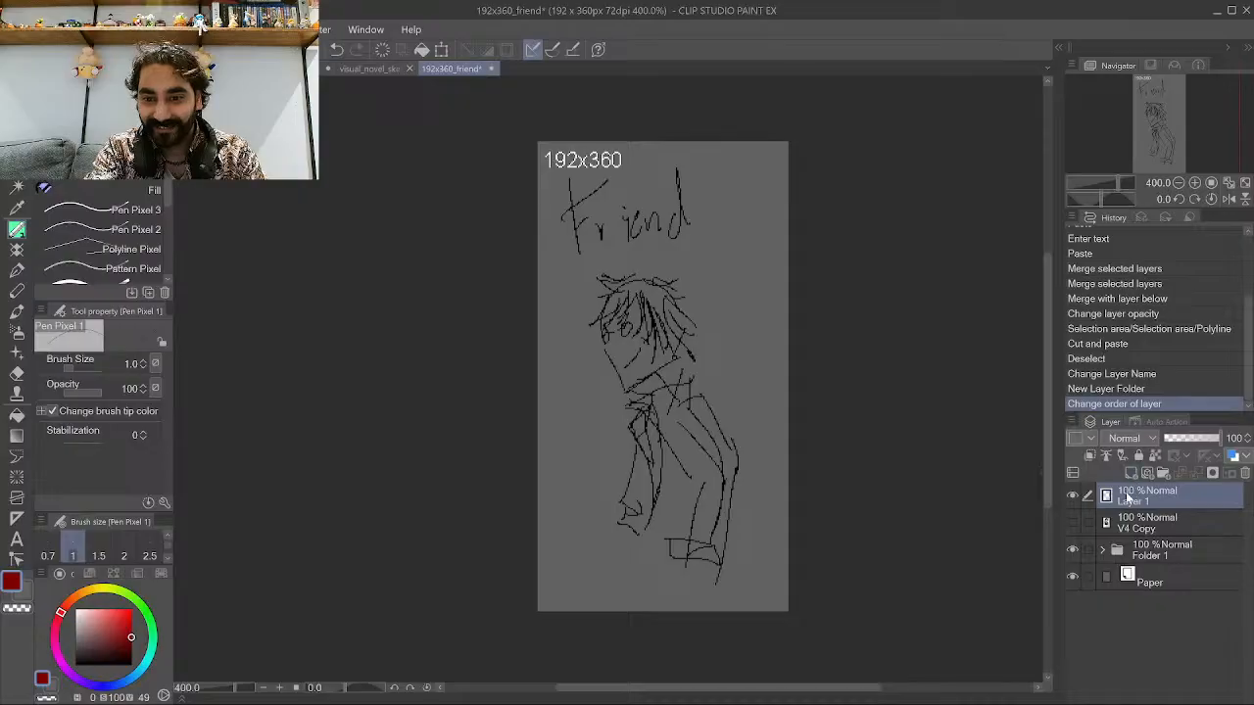
click(1103, 551)
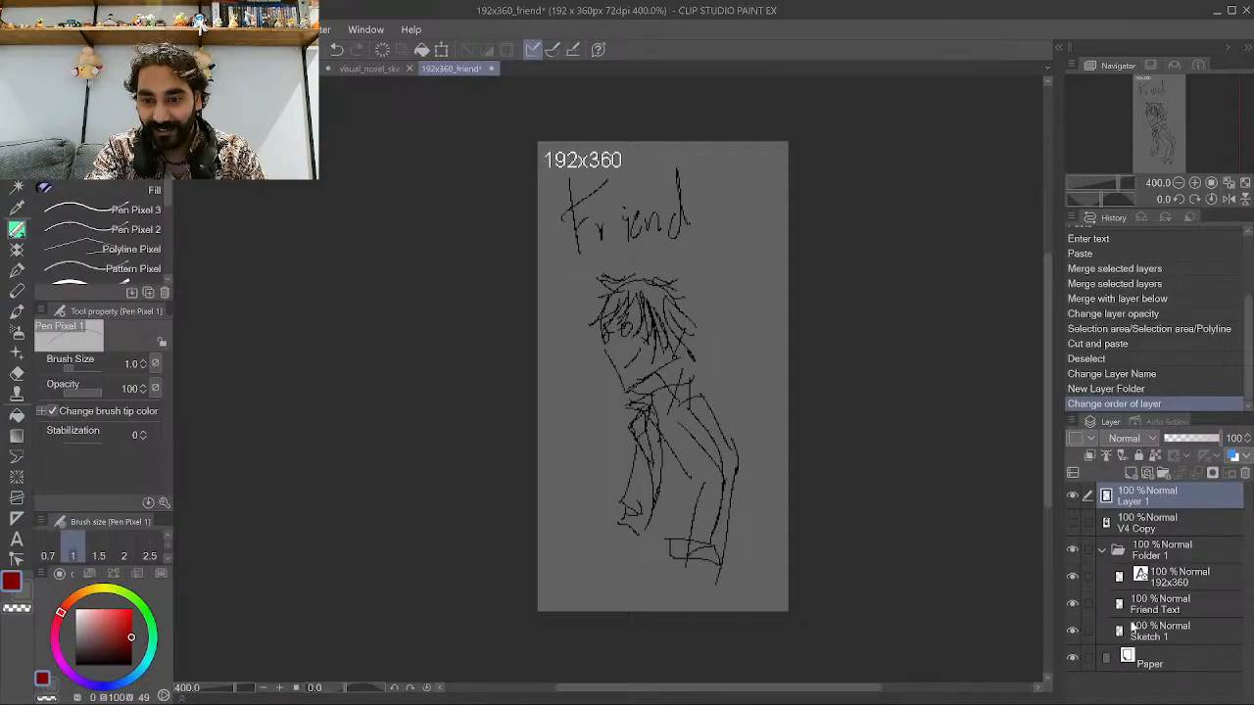
click(1152, 627)
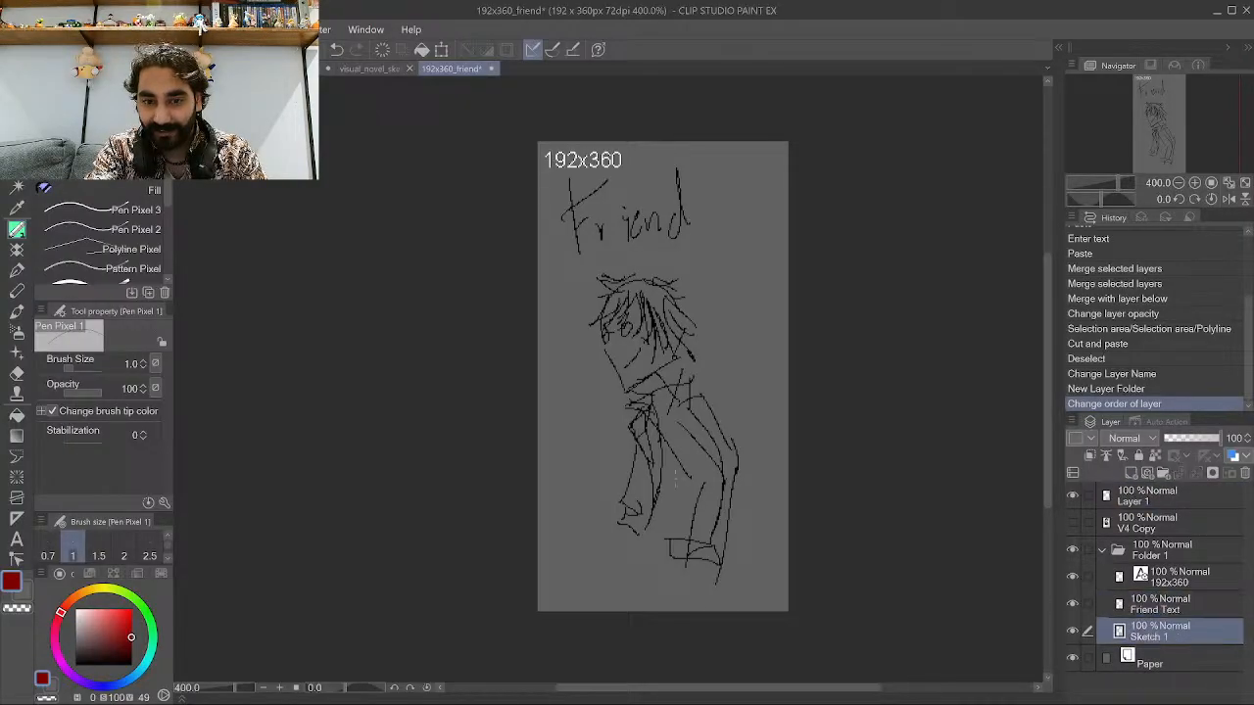
key(k)
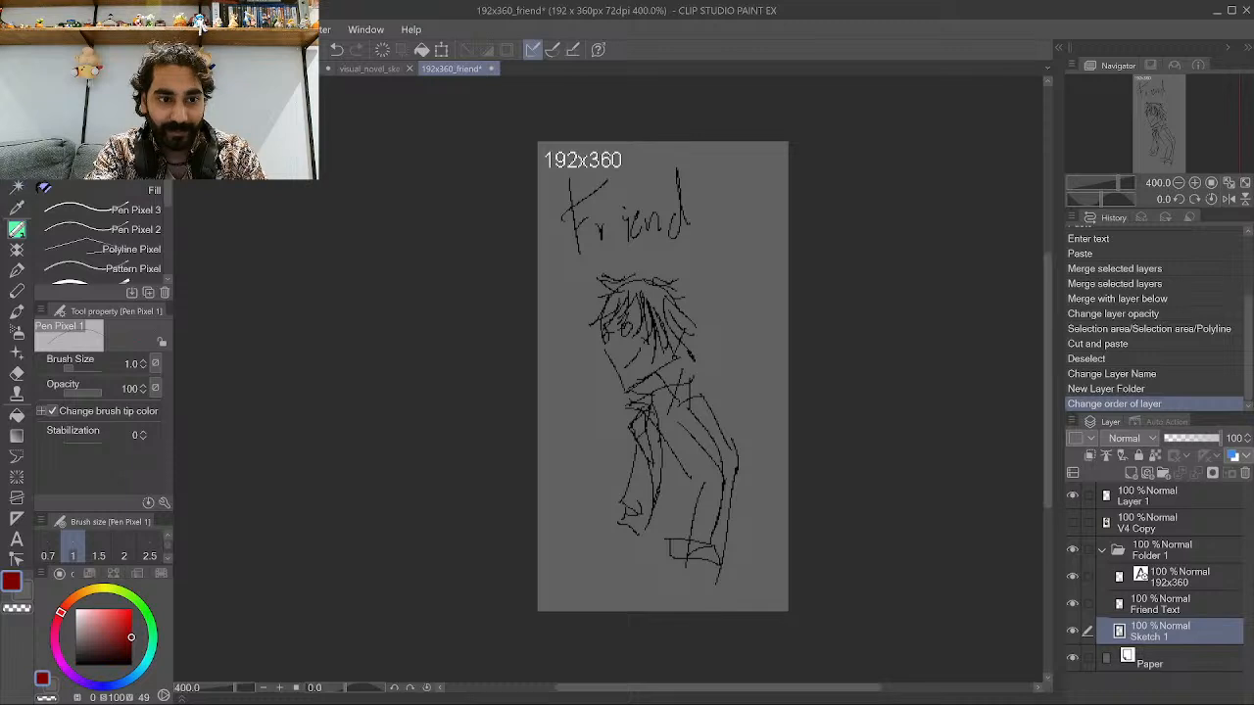
drag(610, 442, 610, 366)
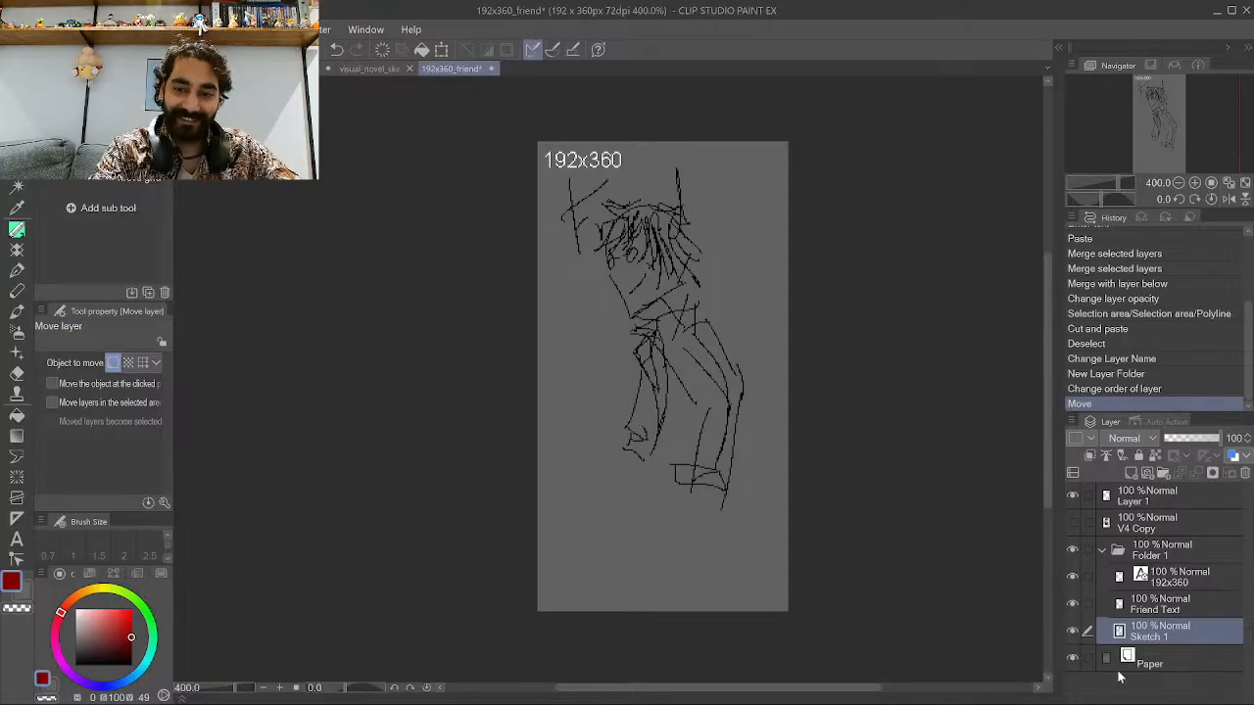
Move the Friend Text layer's lettering down to the bottom of the canvas.
click(1156, 607)
drag(654, 208, 666, 524)
scroll(668, 520, down, 2)
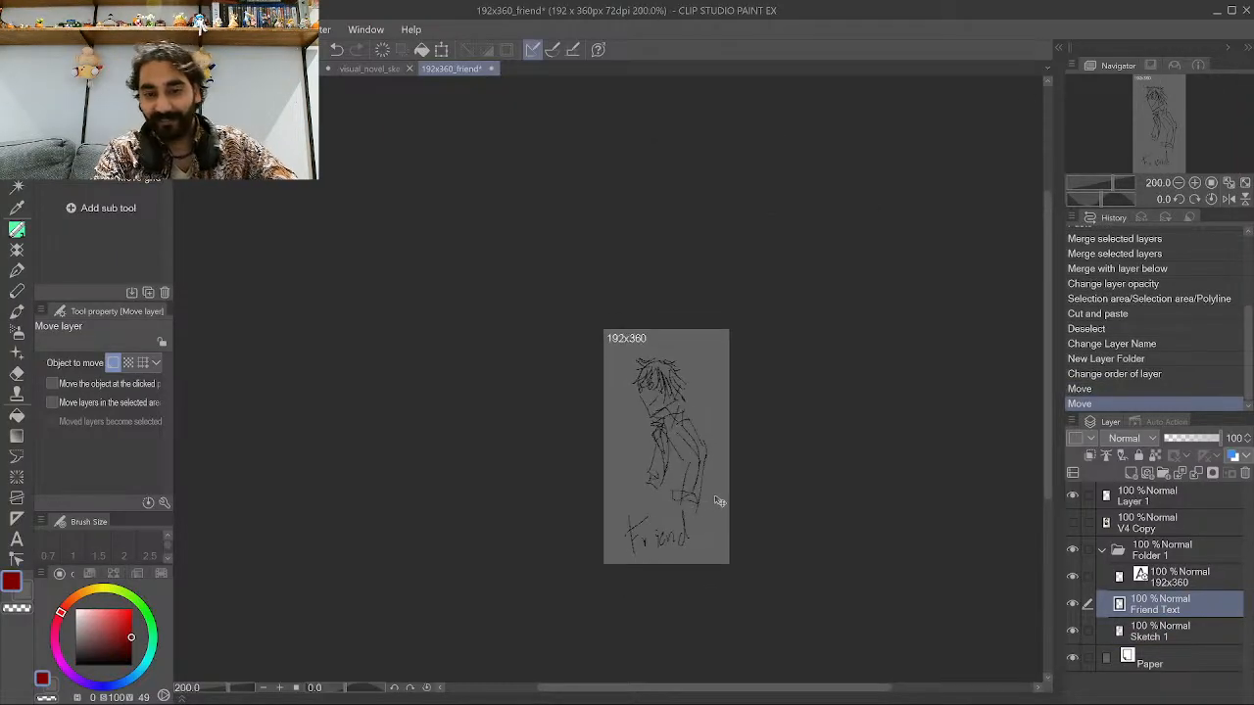
scroll(721, 502, up, 3)
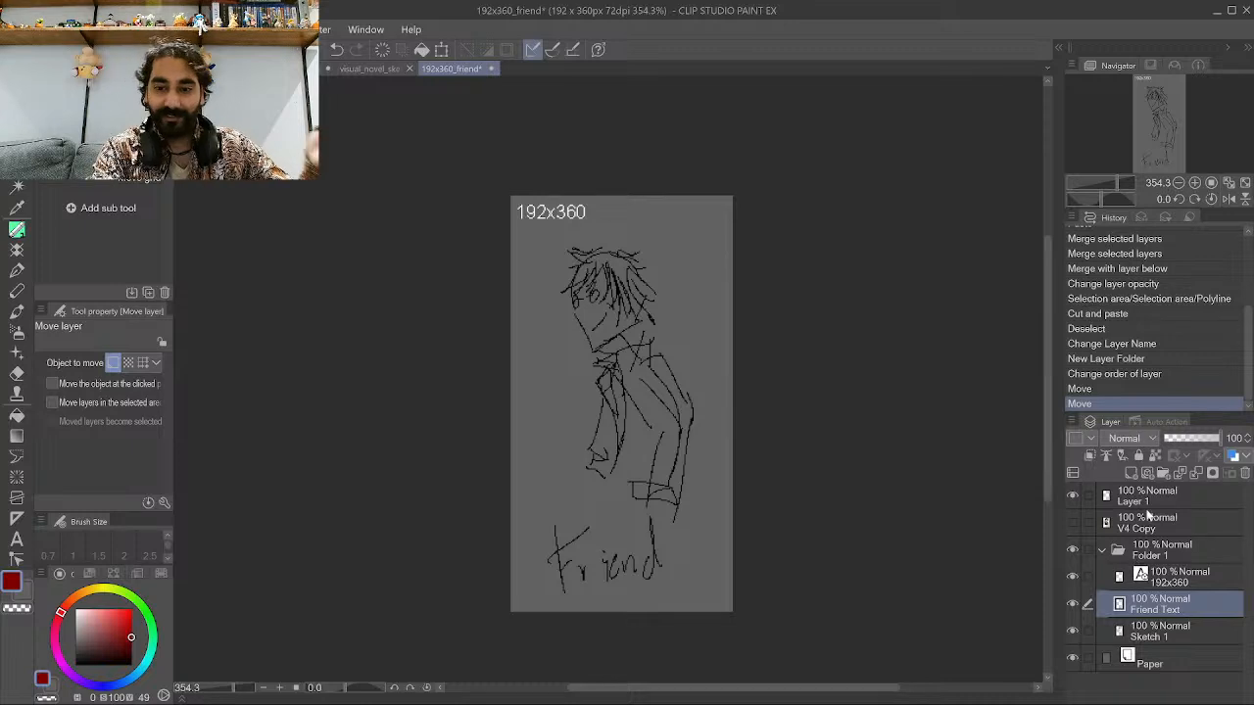
Lower Folder 1's opacity to 40% so the sketch becomes a faint guide.
click(1161, 498)
click(1170, 557)
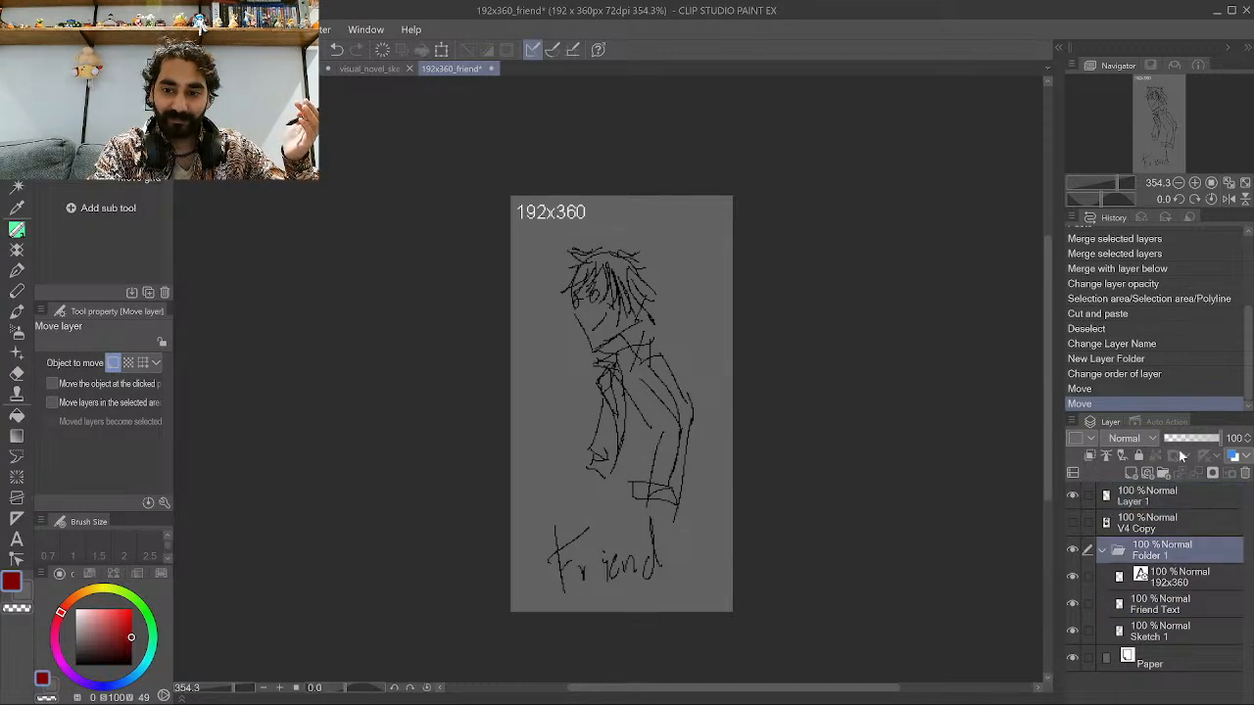
click(1185, 437)
scroll(759, 422, up, 1)
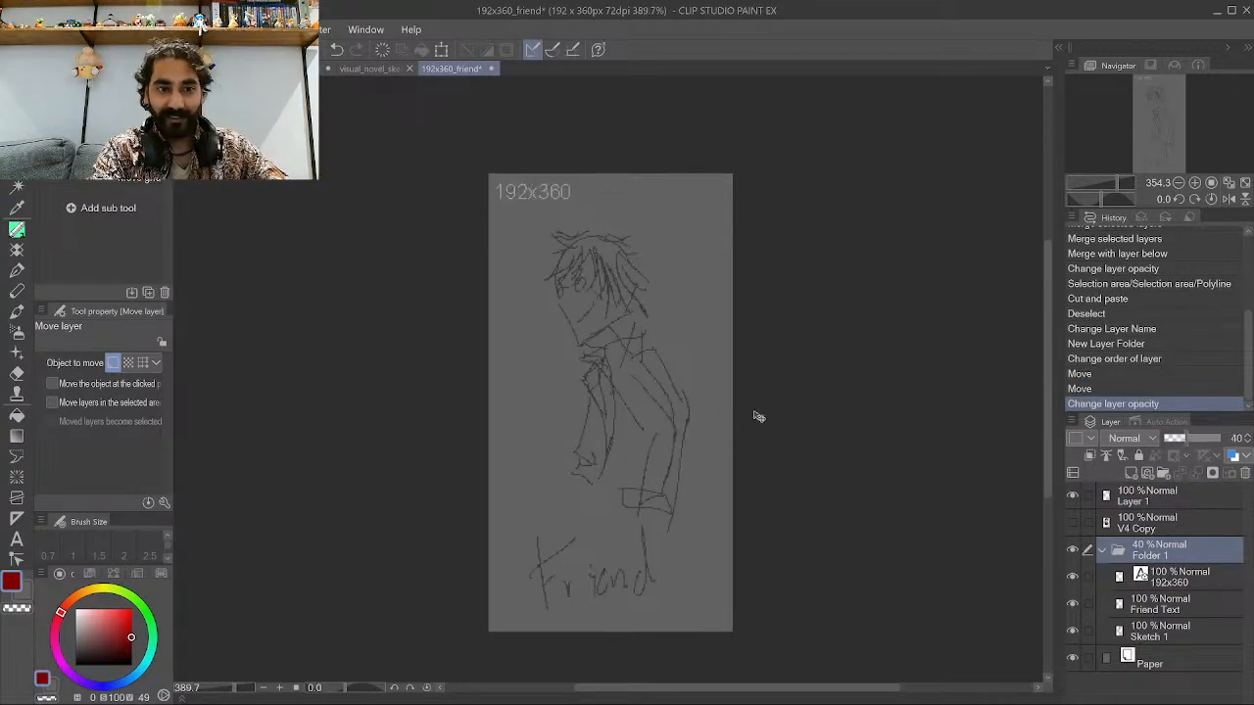
Switch to the Pen tool, pick black as the drawing colour, and select Layer 1 to draw on.
click(17, 228)
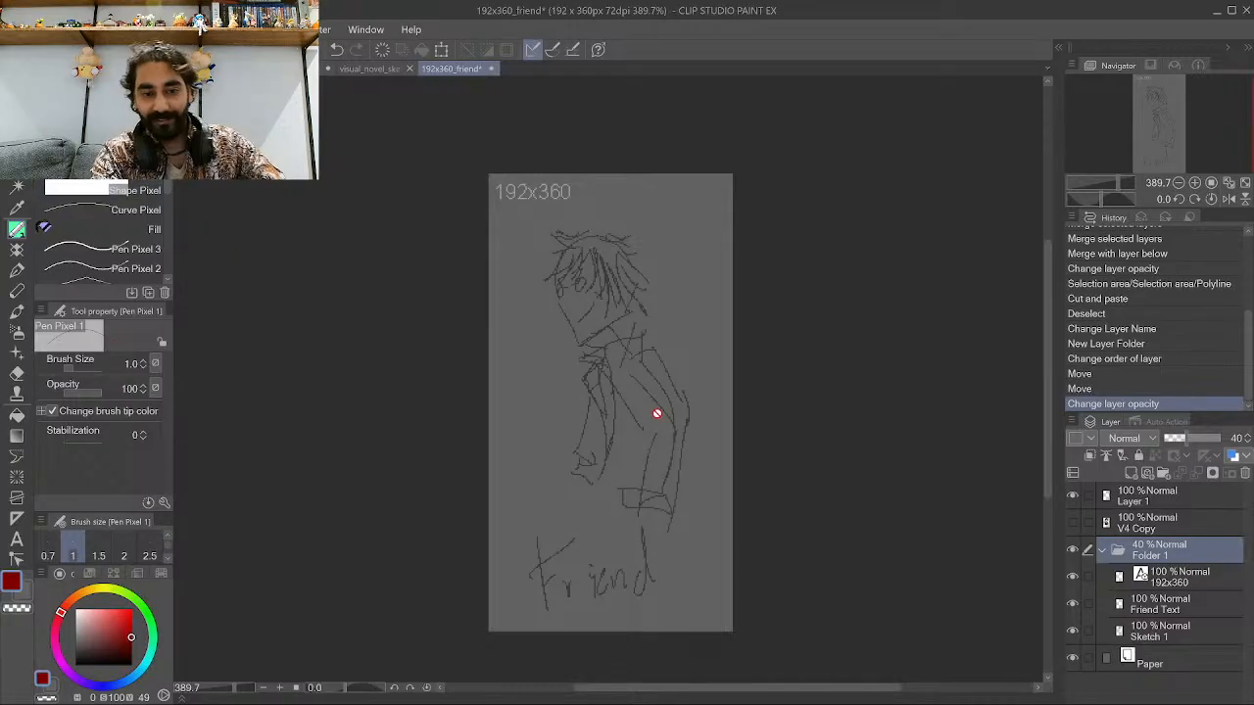
scroll(658, 414, up, 2)
click(75, 664)
scroll(305, 392, down, 2)
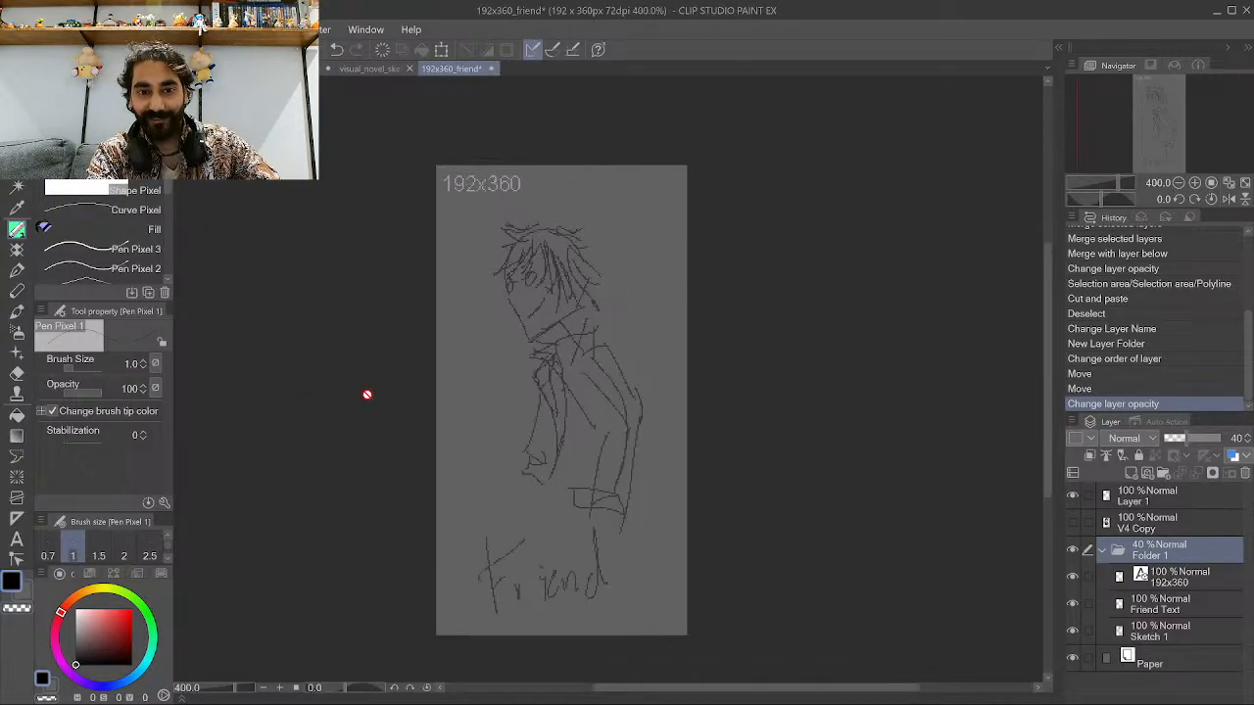
scroll(673, 342, up, 2)
scroll(675, 341, up, 2)
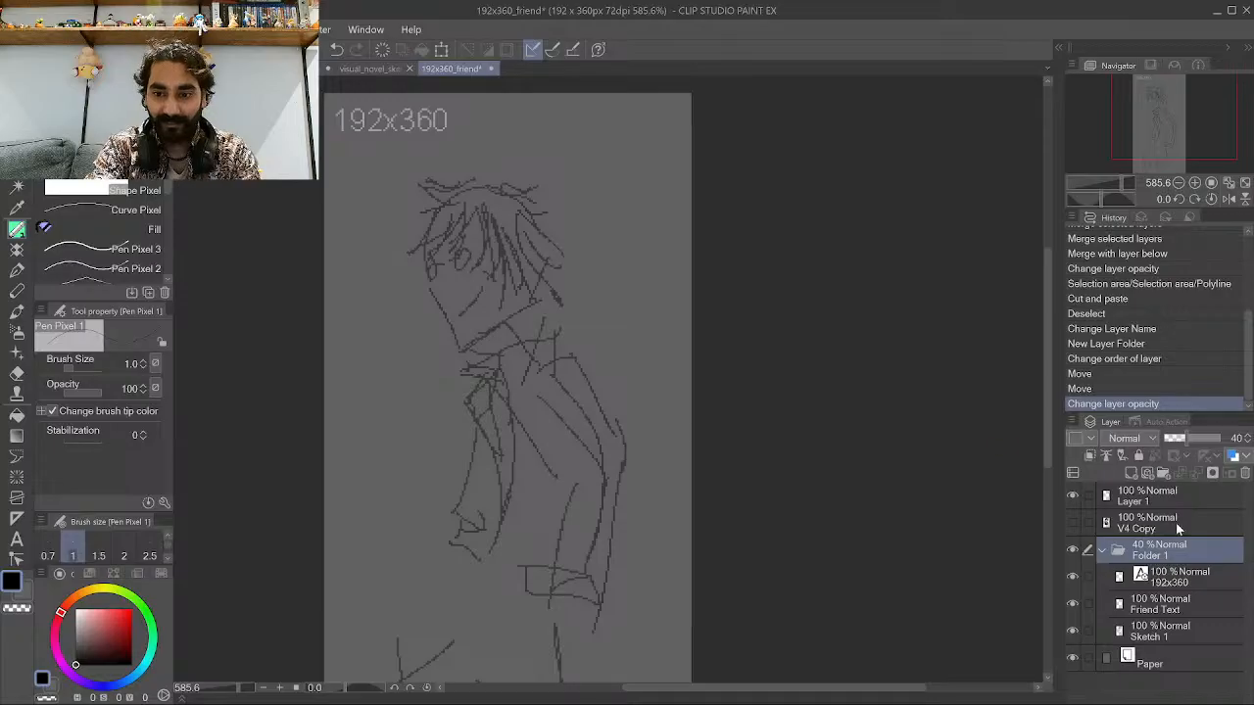
click(1151, 495)
scroll(491, 493, down, 3)
scroll(569, 465, up, 2)
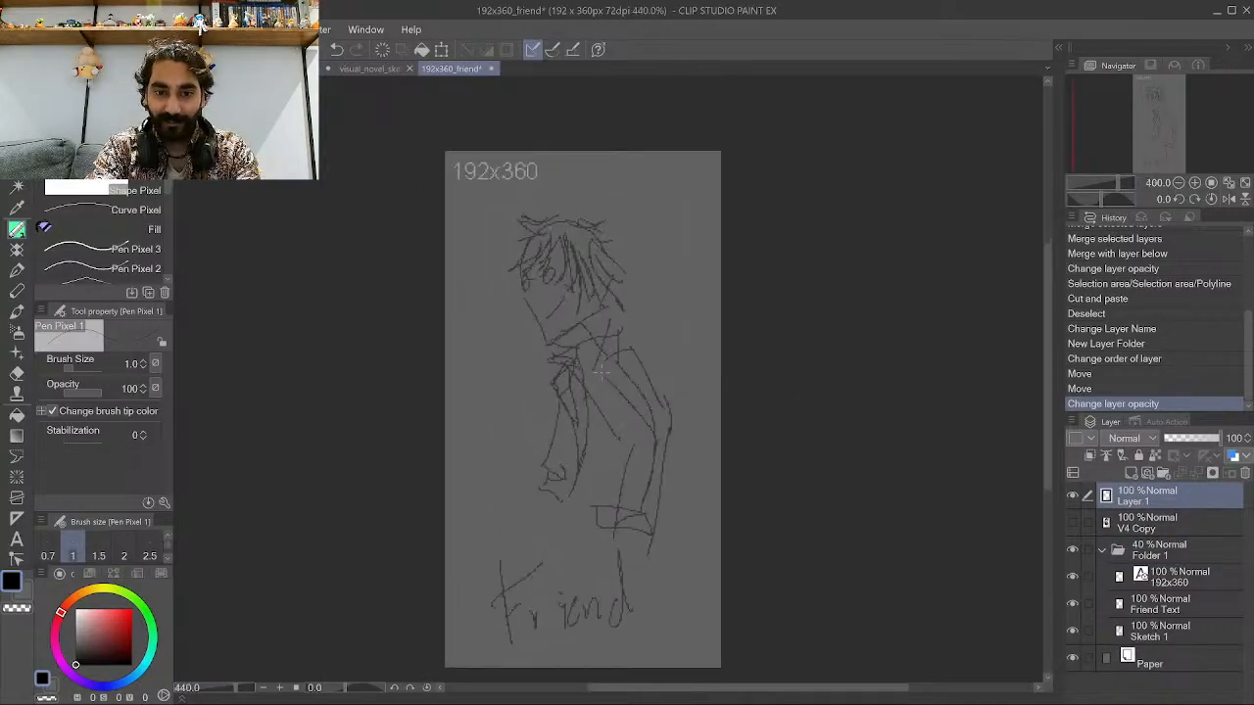
scroll(581, 422, up, 1)
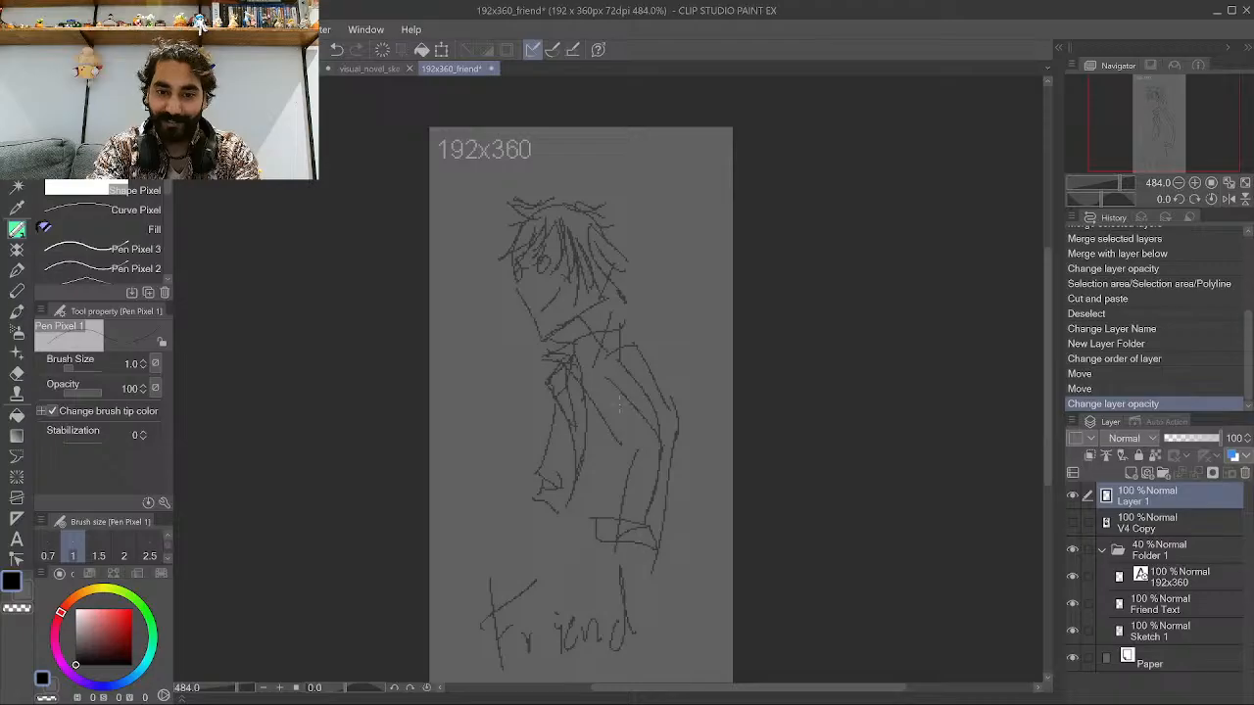
Ink black outlines along the jacket's sides and a line across its hem on Layer 1.
mouse_move(533, 526)
mouse_down()
mouse_move(521, 559)
mouse_move(549, 453)
mouse_move(531, 387)
mouse_up()
drag(548, 448, 527, 372)
drag(538, 409, 524, 364)
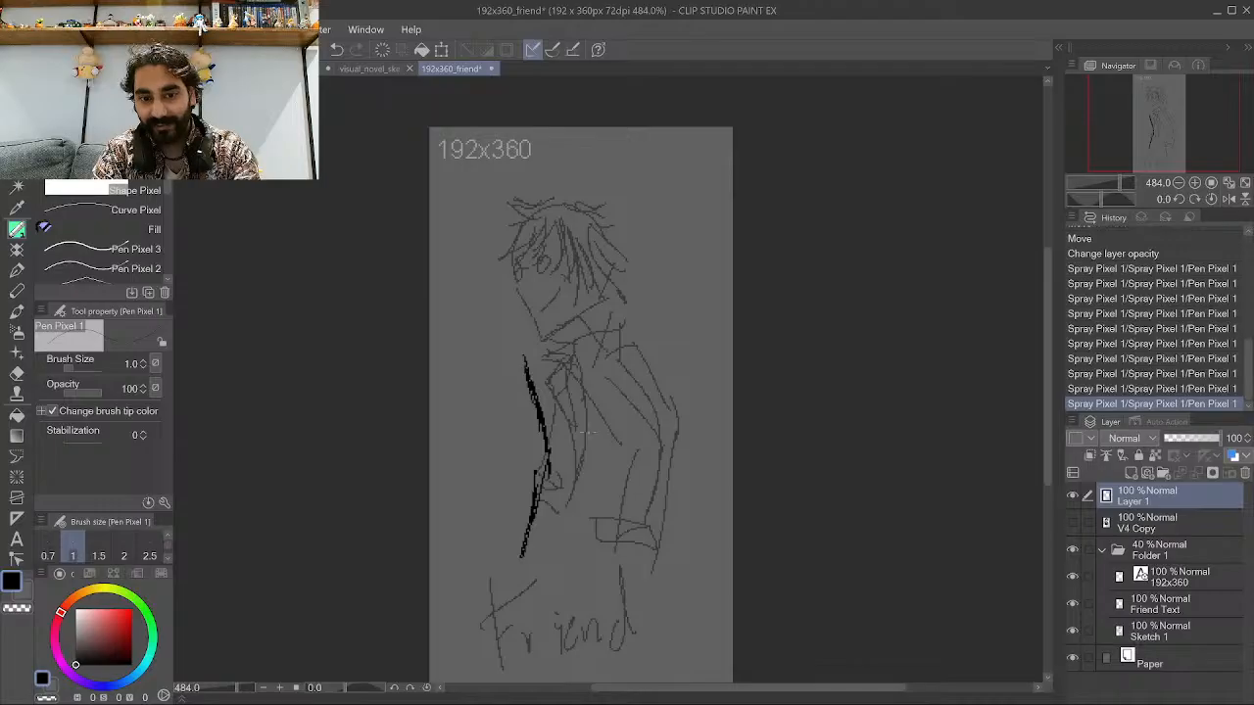
drag(652, 566, 666, 501)
drag(655, 562, 667, 487)
mouse_move(661, 557)
mouse_down()
mouse_move(666, 488)
mouse_move(674, 512)
mouse_move(648, 370)
mouse_up()
drag(662, 443, 638, 348)
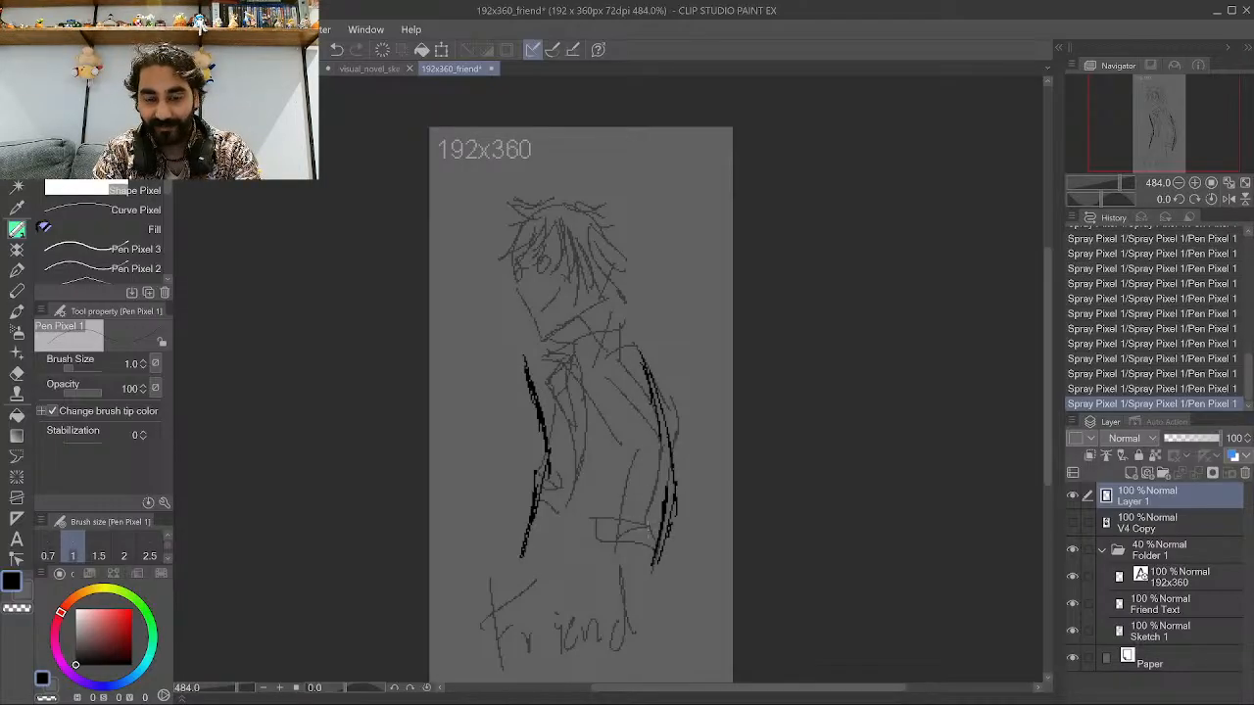
mouse_move(607, 531)
mouse_down()
mouse_move(666, 516)
mouse_move(632, 449)
mouse_up()
mouse_move(642, 519)
mouse_down()
mouse_move(664, 419)
mouse_move(604, 350)
mouse_up()
drag(672, 437, 629, 337)
drag(648, 373, 623, 331)
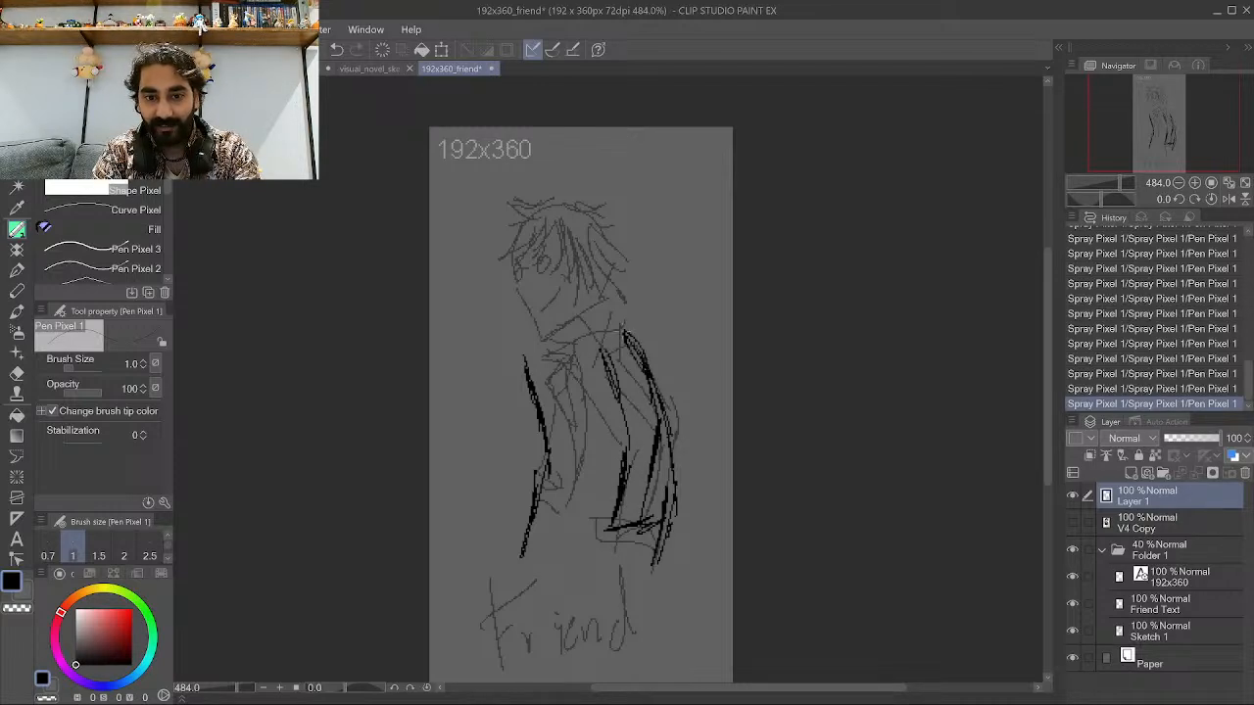
mouse_move(608, 496)
mouse_down()
mouse_move(609, 529)
mouse_move(667, 497)
mouse_up()
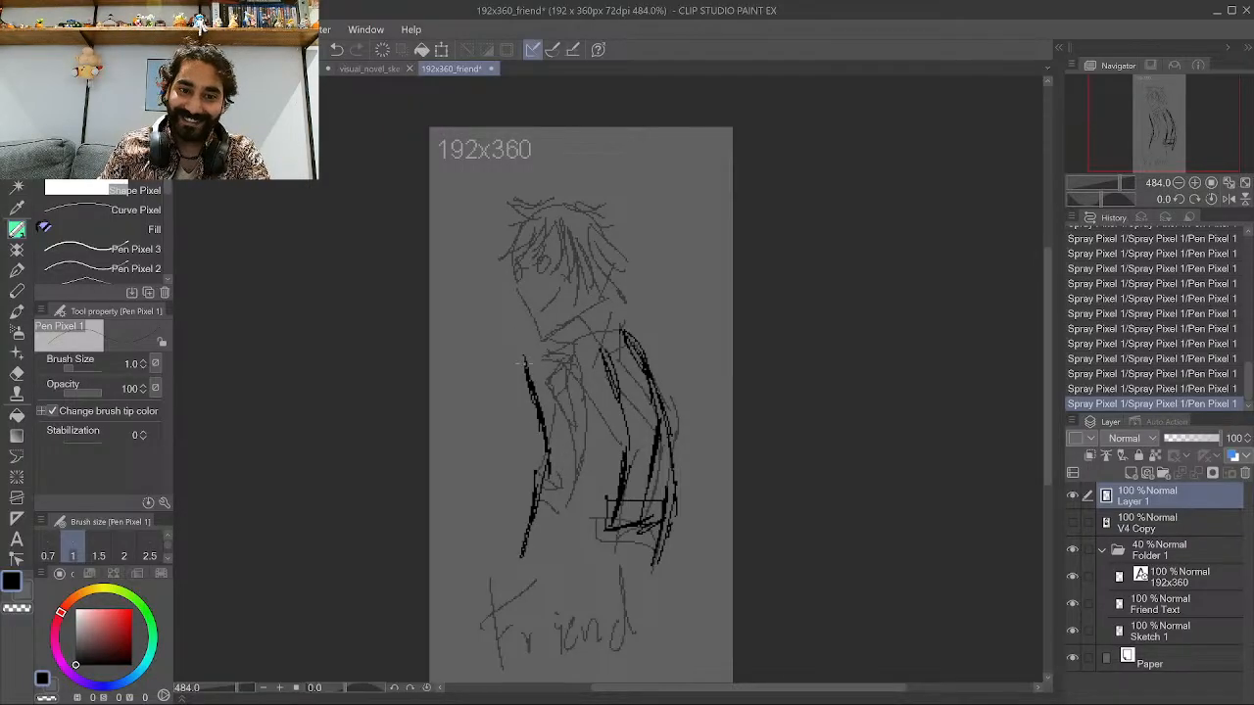
Add black hatching strokes inside the jacket's front over the faded sketch.
mouse_move(529, 362)
mouse_down()
mouse_move(560, 441)
mouse_move(565, 426)
mouse_move(541, 540)
mouse_up()
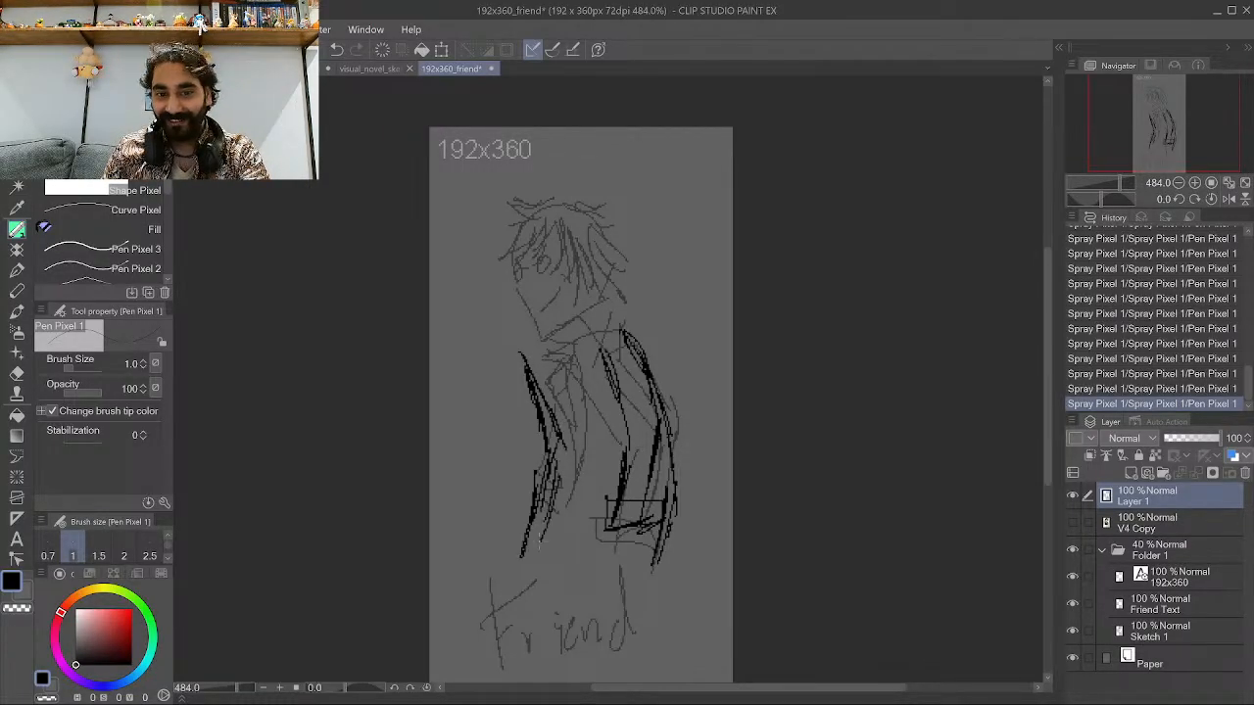
mouse_move(564, 447)
mouse_down()
mouse_move(538, 548)
mouse_move(556, 484)
mouse_move(541, 538)
mouse_move(555, 510)
mouse_up()
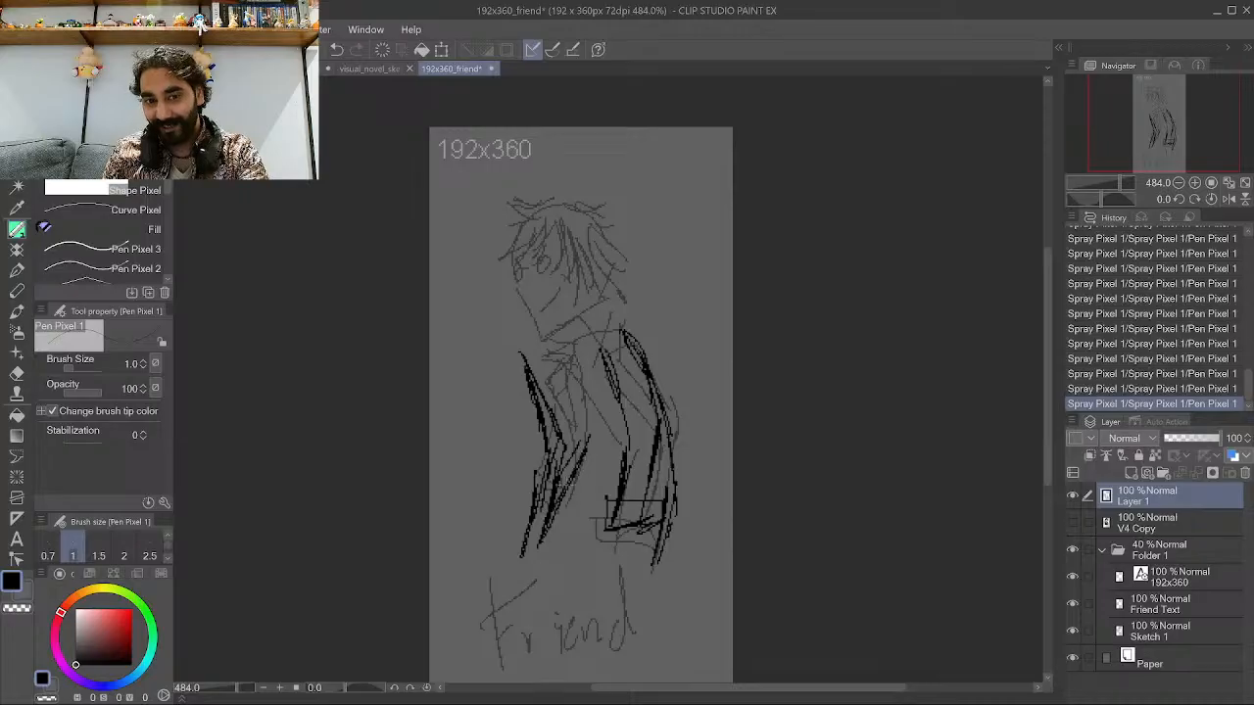
drag(590, 431, 576, 462)
drag(586, 374, 580, 451)
drag(584, 344, 578, 415)
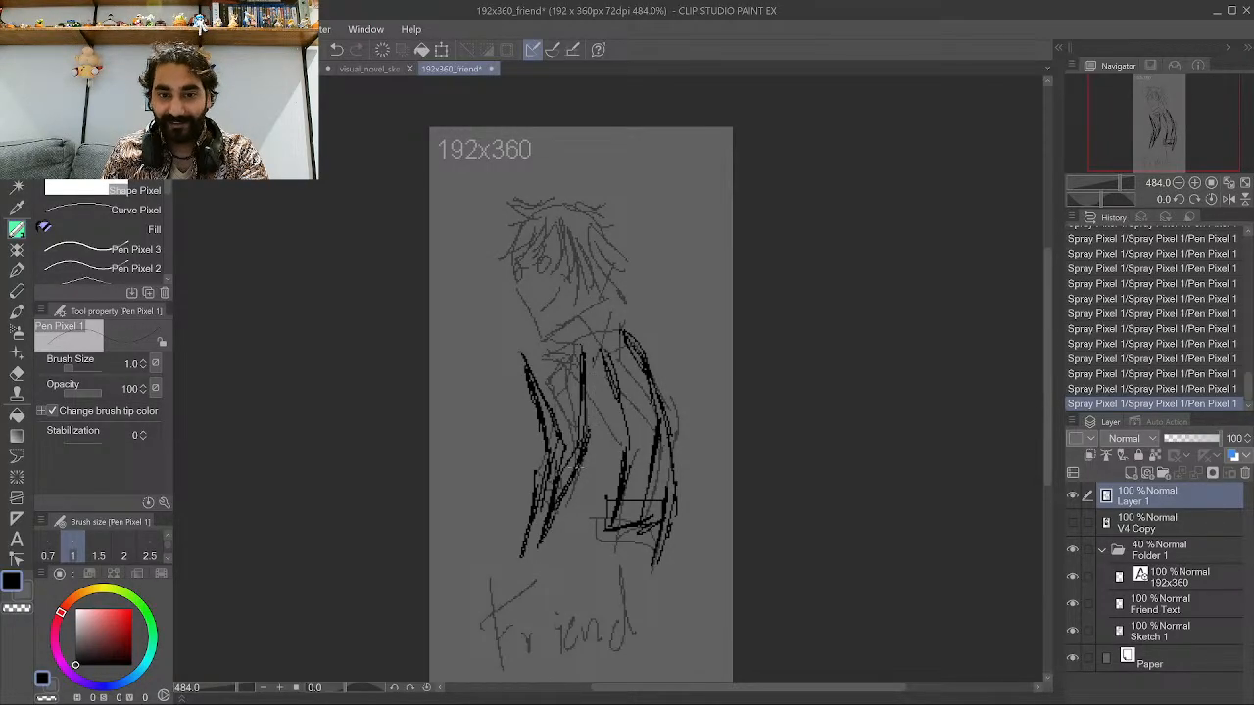
drag(603, 396, 590, 427)
drag(581, 459, 575, 478)
drag(601, 396, 591, 433)
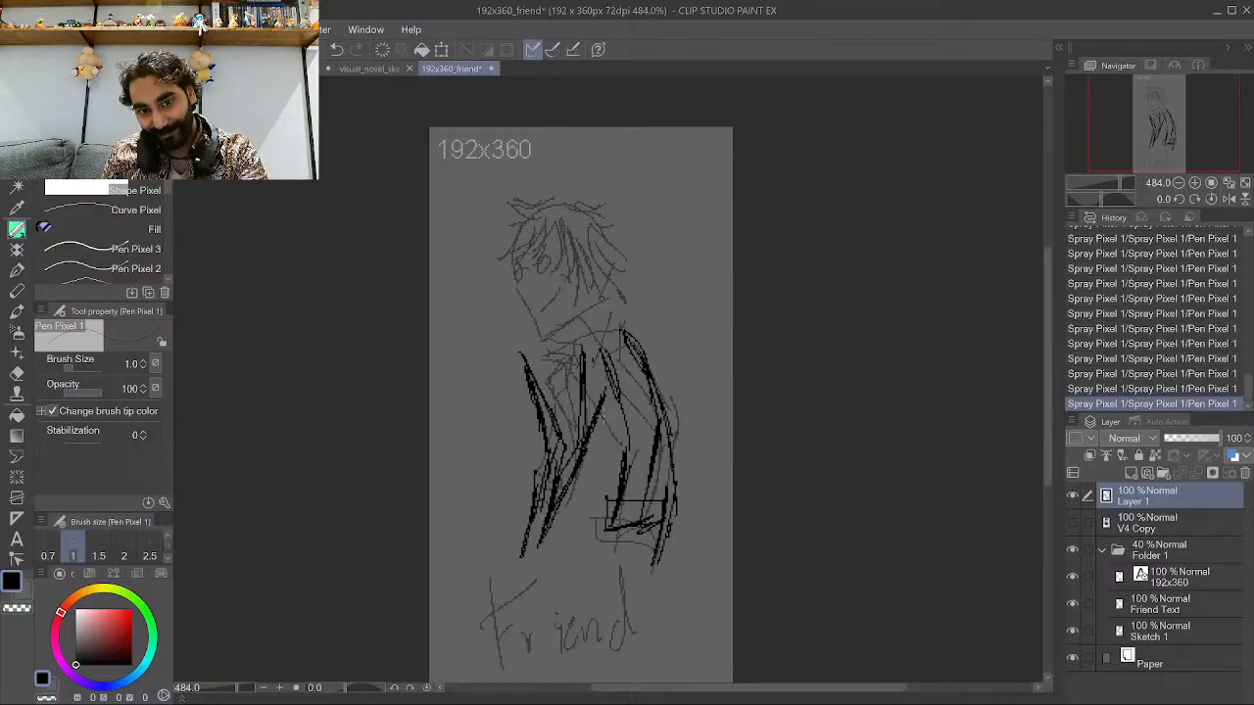
drag(598, 337, 588, 396)
drag(604, 404, 601, 425)
mouse_move(600, 345)
mouse_down()
mouse_move(592, 371)
mouse_move(582, 349)
mouse_up()
drag(572, 504, 553, 525)
drag(604, 457, 573, 500)
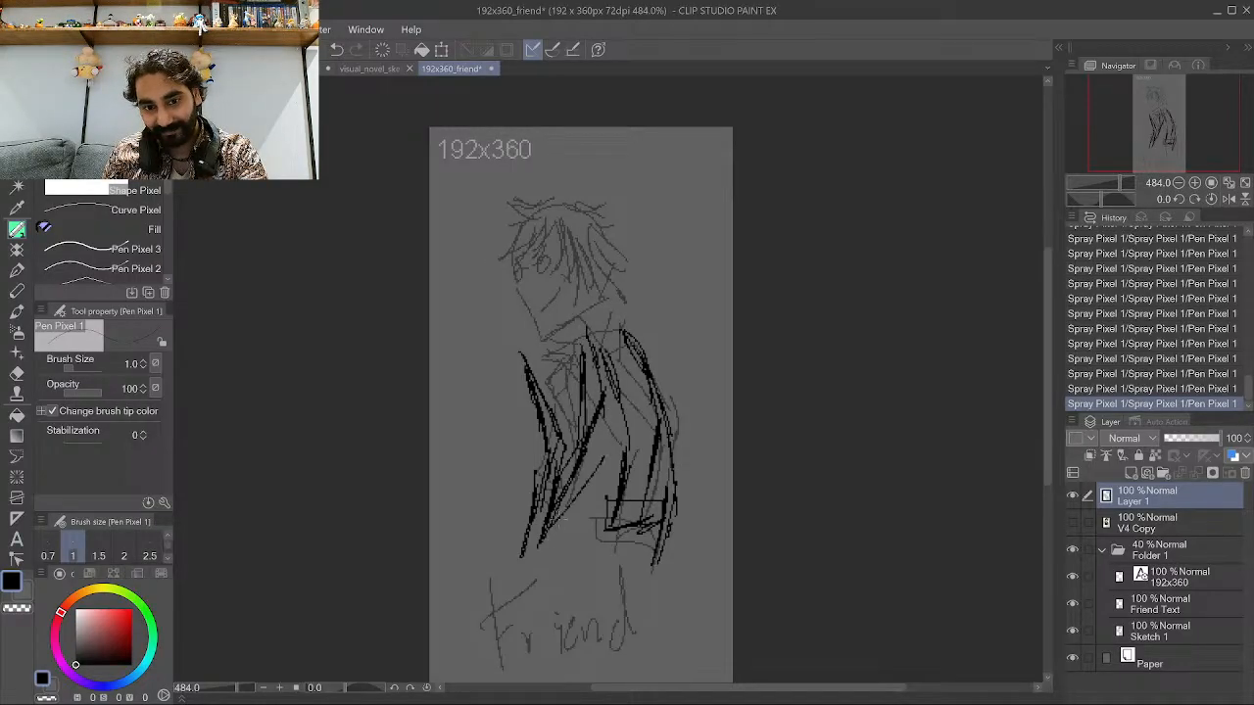
mouse_move(611, 427)
mouse_down()
mouse_move(572, 504)
mouse_move(595, 453)
mouse_up()
drag(590, 464, 580, 487)
drag(609, 421, 592, 434)
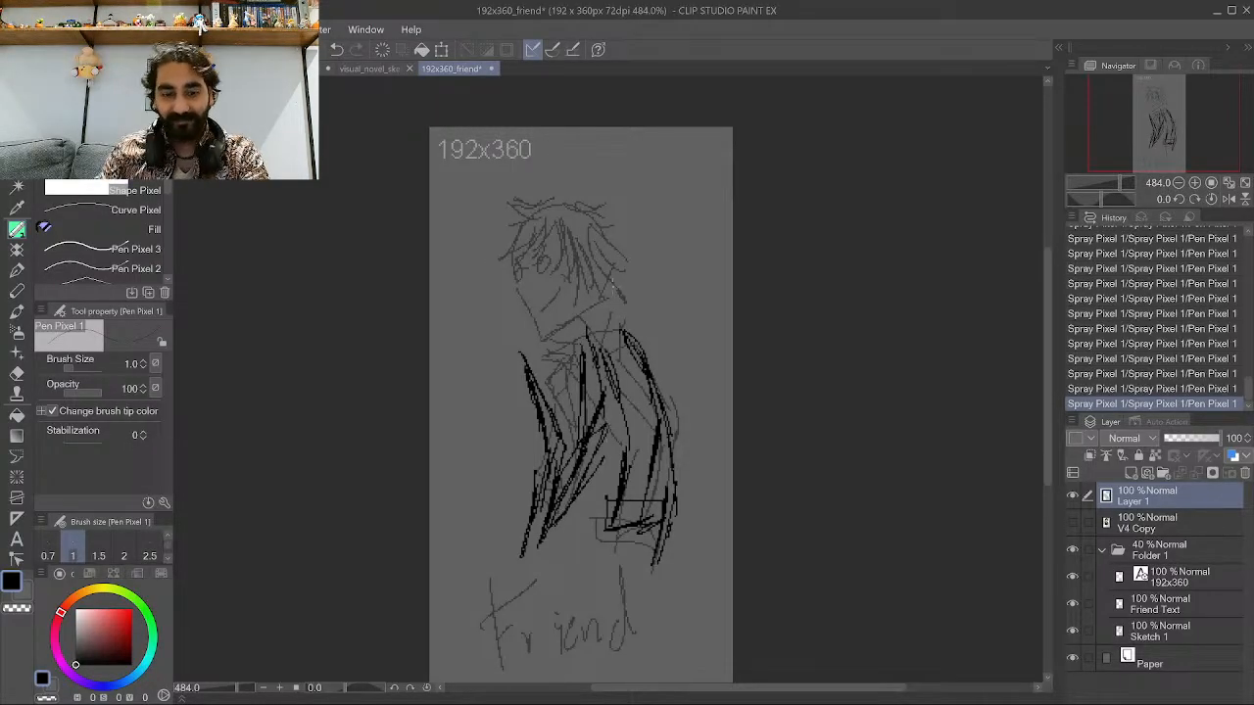
Draw the character's neck, face outline, eyes, smile and spiky hair in black over the sketch.
scroll(518, 356, up, 5)
scroll(521, 231, down, 7)
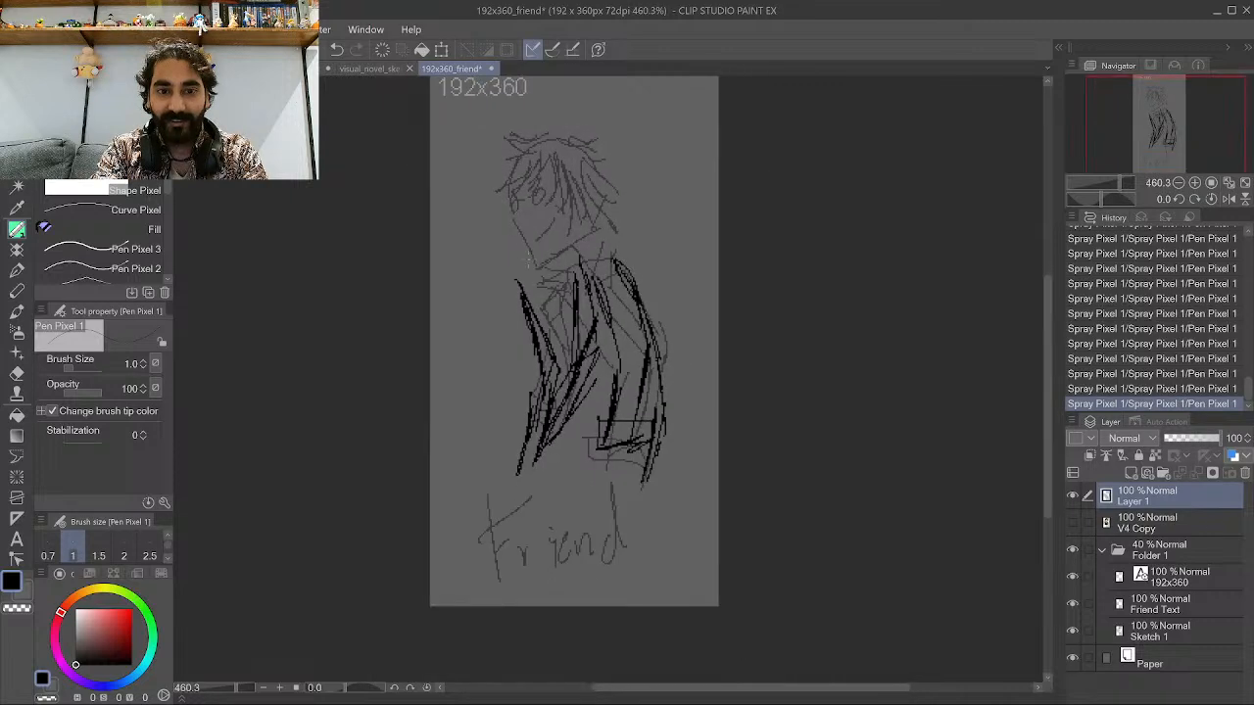
scroll(529, 98, down, 2)
scroll(536, 135, up, 5)
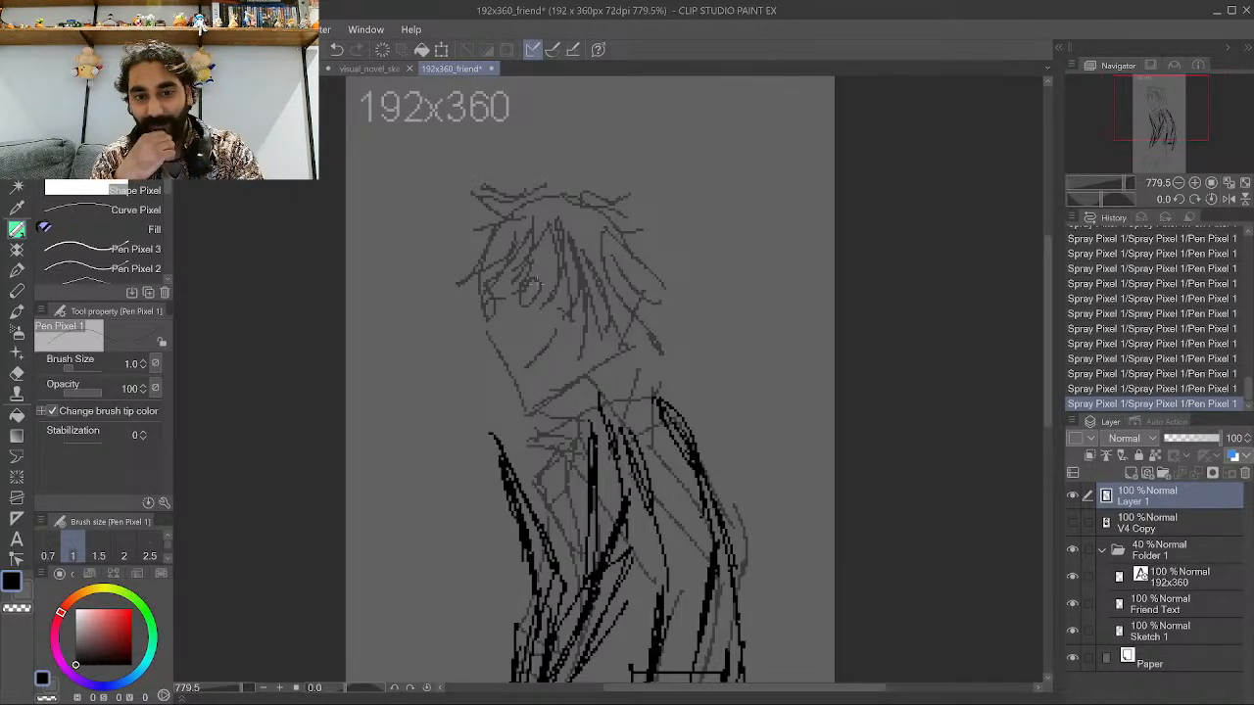
drag(472, 304, 518, 369)
drag(489, 329, 523, 390)
mouse_move(462, 319)
mouse_down()
mouse_move(524, 387)
mouse_move(529, 425)
mouse_up()
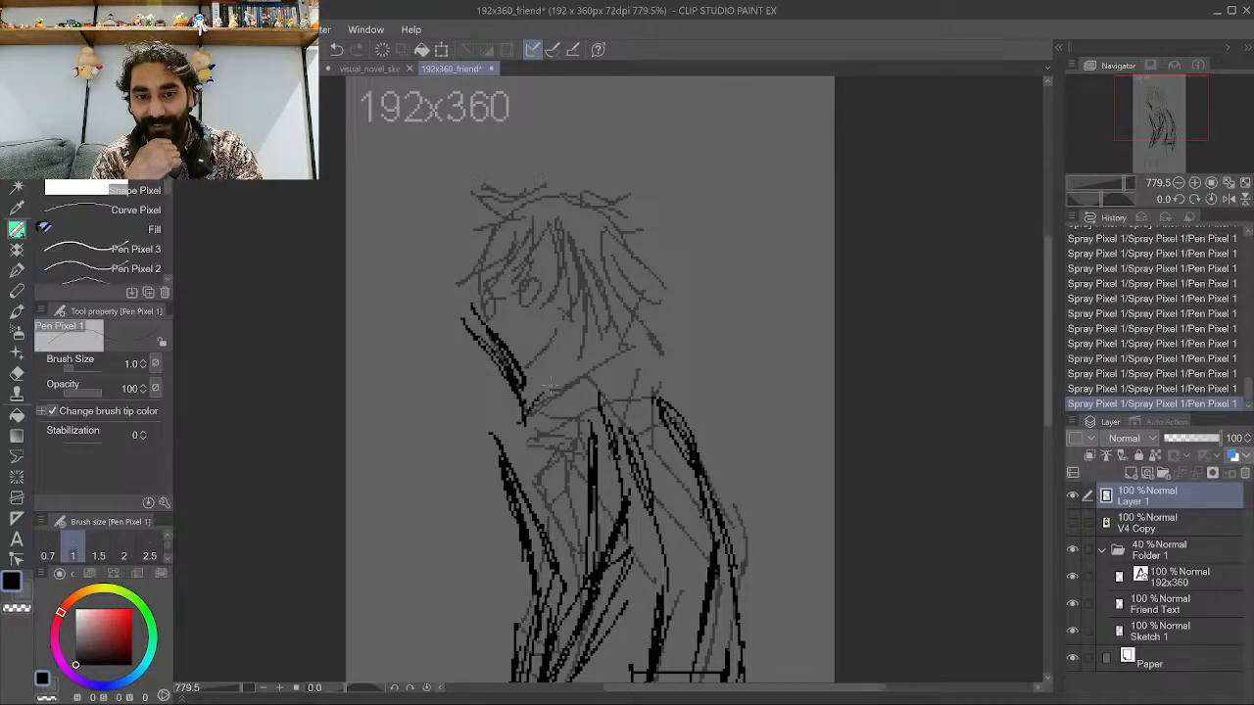
mouse_move(587, 353)
mouse_down()
mouse_move(529, 416)
mouse_move(526, 394)
mouse_move(611, 303)
mouse_move(611, 211)
mouse_up()
drag(607, 268, 615, 207)
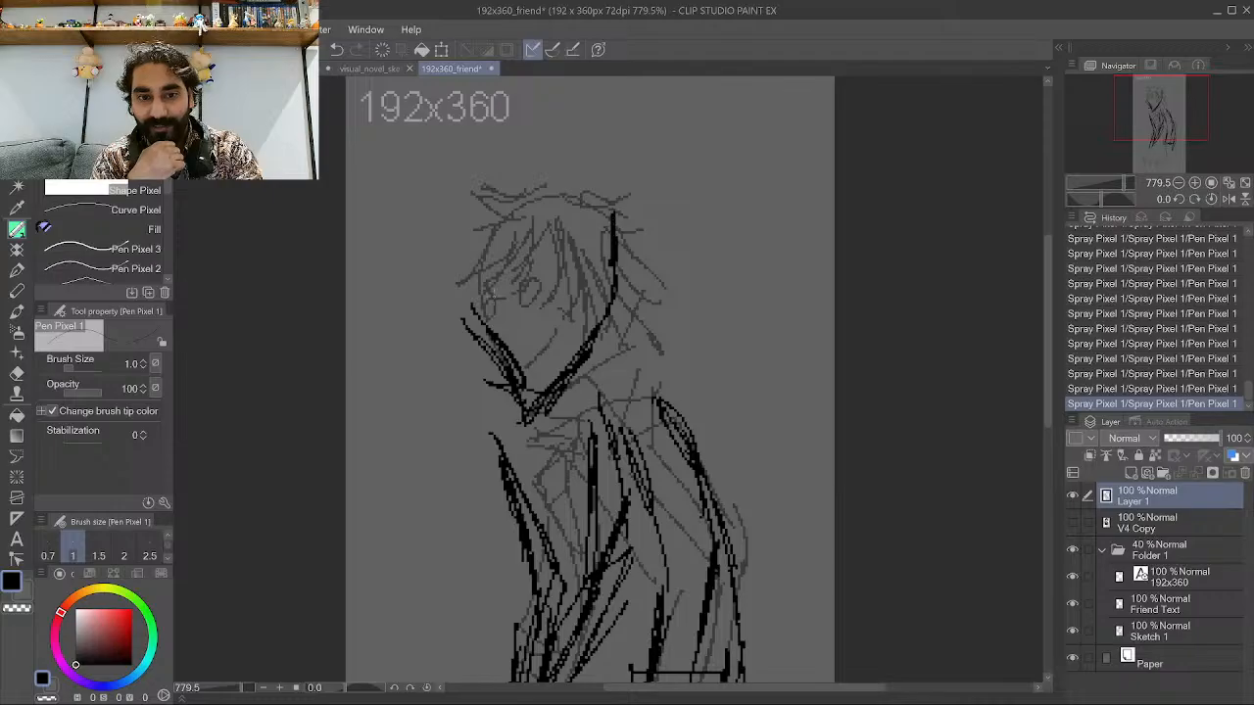
mouse_move(454, 280)
mouse_down()
mouse_move(488, 382)
mouse_move(468, 295)
mouse_up()
drag(488, 368, 433, 204)
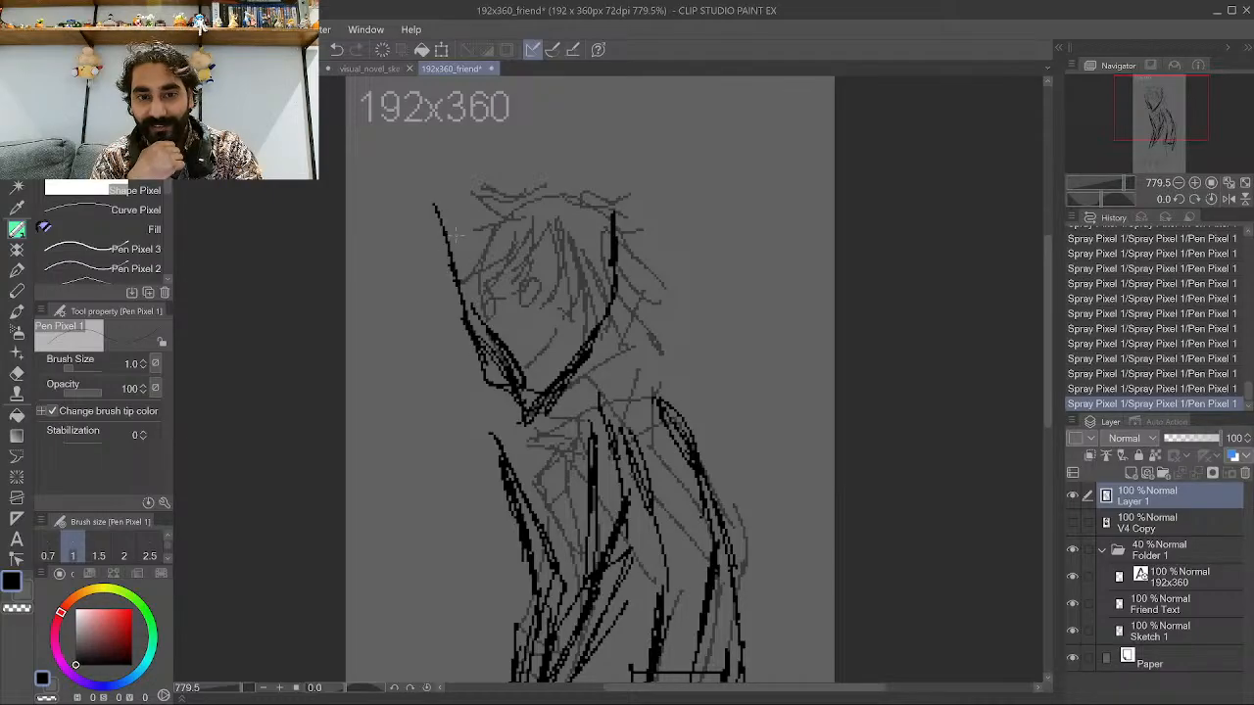
mouse_move(497, 338)
mouse_down()
mouse_move(552, 337)
mouse_move(558, 324)
mouse_up()
drag(484, 235, 483, 253)
drag(566, 202, 562, 260)
mouse_move(462, 253)
mouse_down()
mouse_move(483, 165)
mouse_move(518, 153)
mouse_up()
mouse_move(609, 221)
mouse_down()
mouse_move(511, 167)
mouse_move(449, 246)
mouse_move(460, 172)
mouse_up()
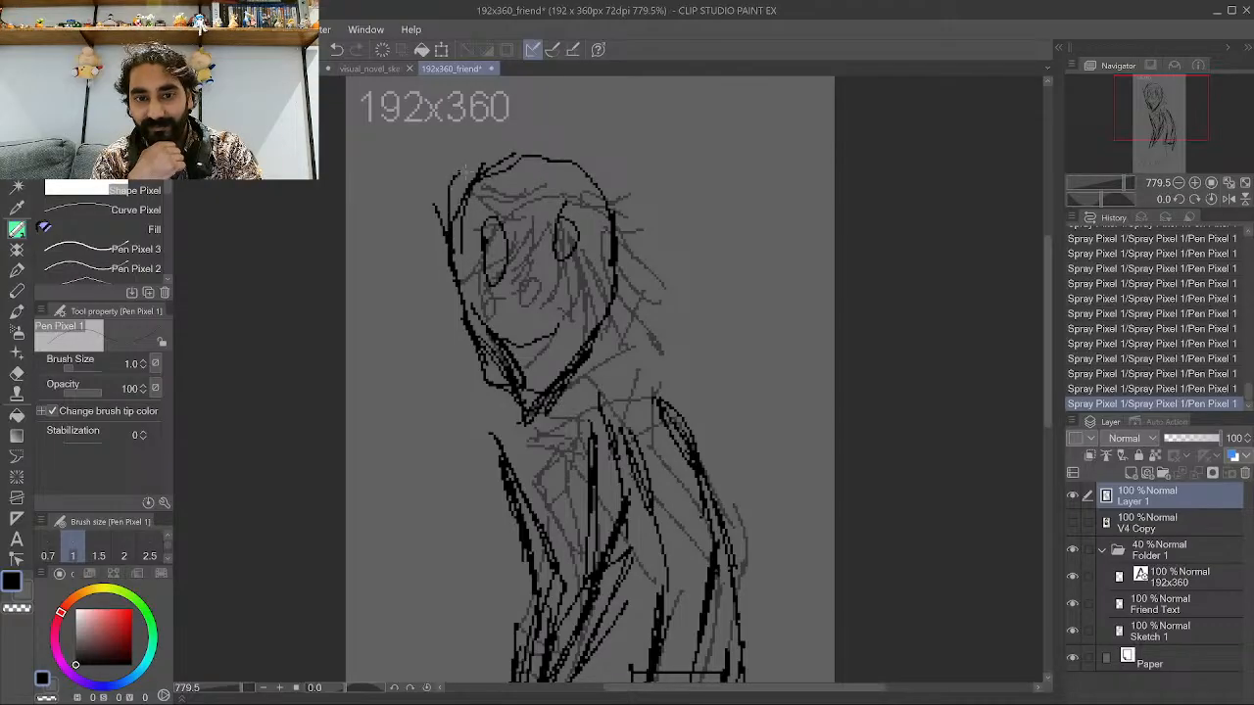
mouse_move(421, 223)
mouse_down()
mouse_move(467, 154)
mouse_move(582, 145)
mouse_move(639, 175)
mouse_up()
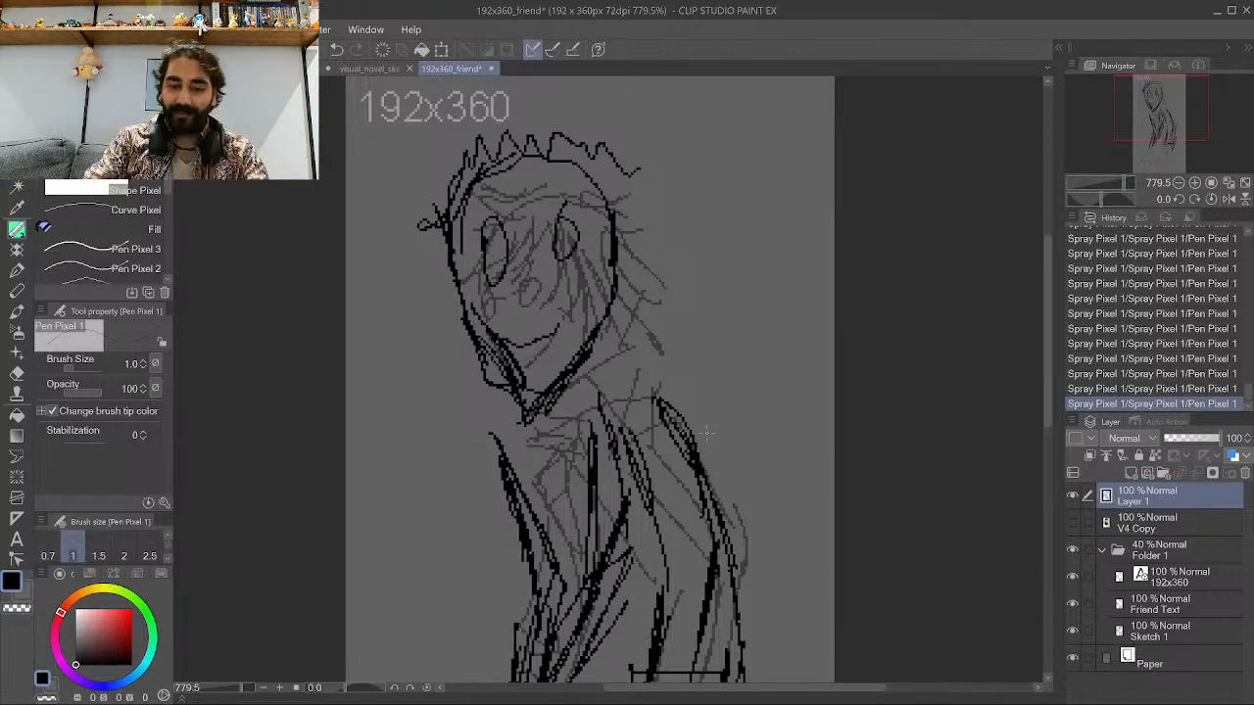
scroll(635, 578, down, 4)
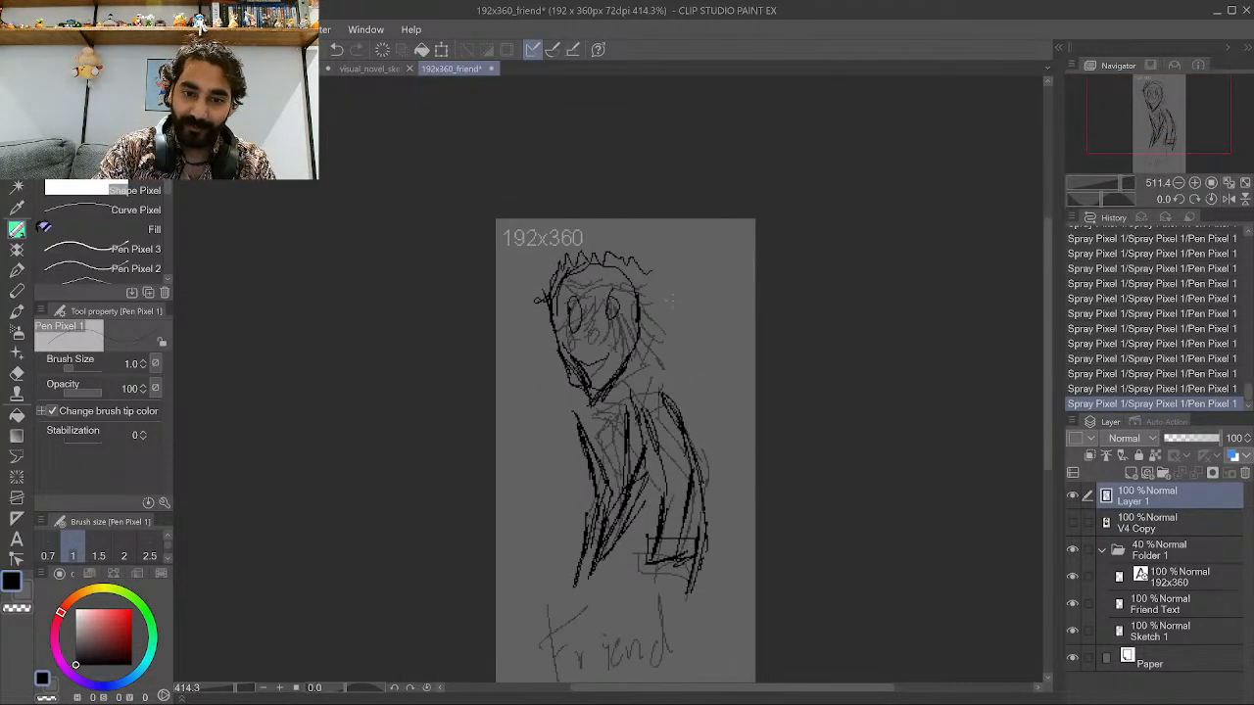
Refine the ink on Layer 1 with extra black strokes along the jaw, side of the face and eyes.
scroll(627, 431, up, 2)
scroll(513, 431, down, 1)
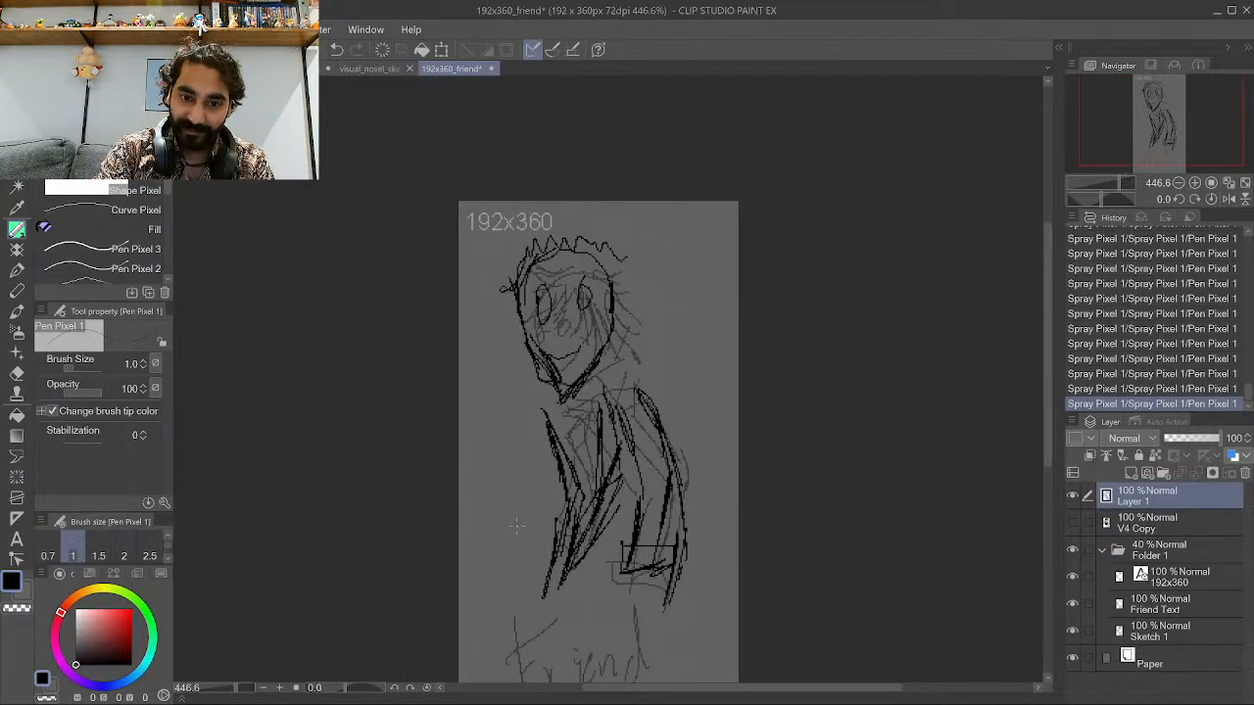
scroll(516, 526, up, 2)
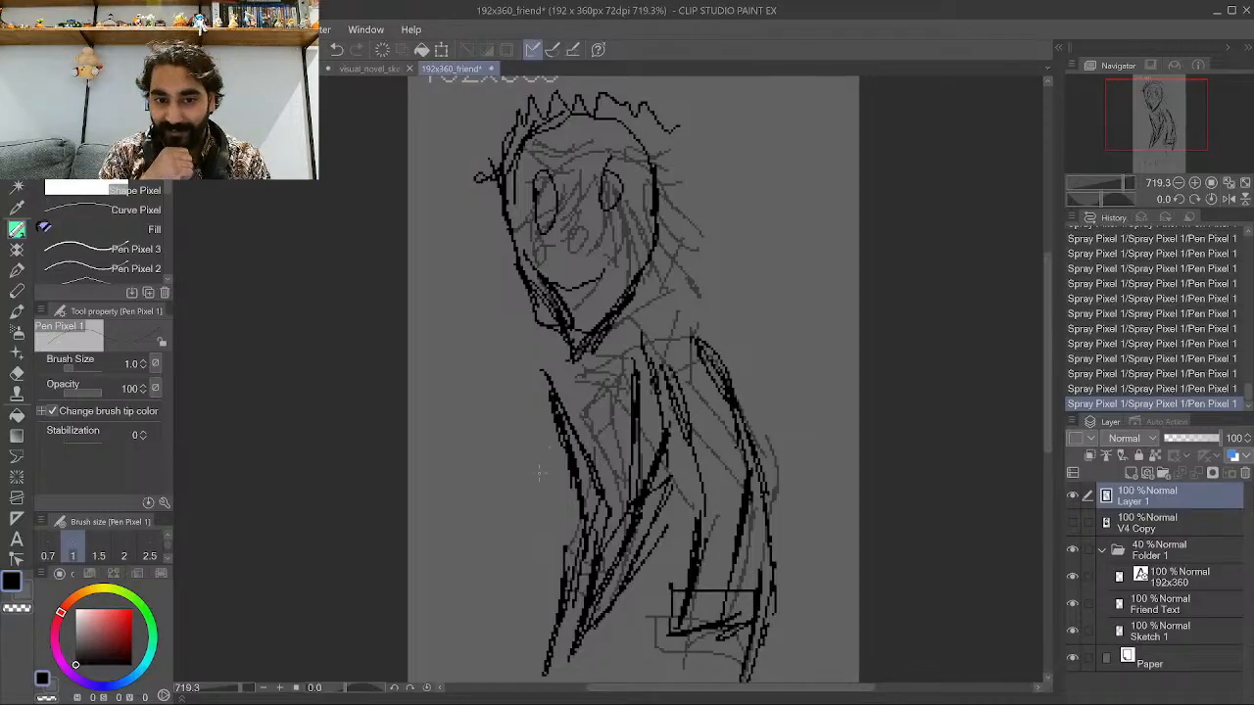
mouse_move(549, 589)
mouse_down()
mouse_move(541, 609)
mouse_move(536, 584)
mouse_move(556, 576)
mouse_move(564, 519)
mouse_move(549, 413)
mouse_move(541, 431)
mouse_up()
scroll(563, 379, down, 5)
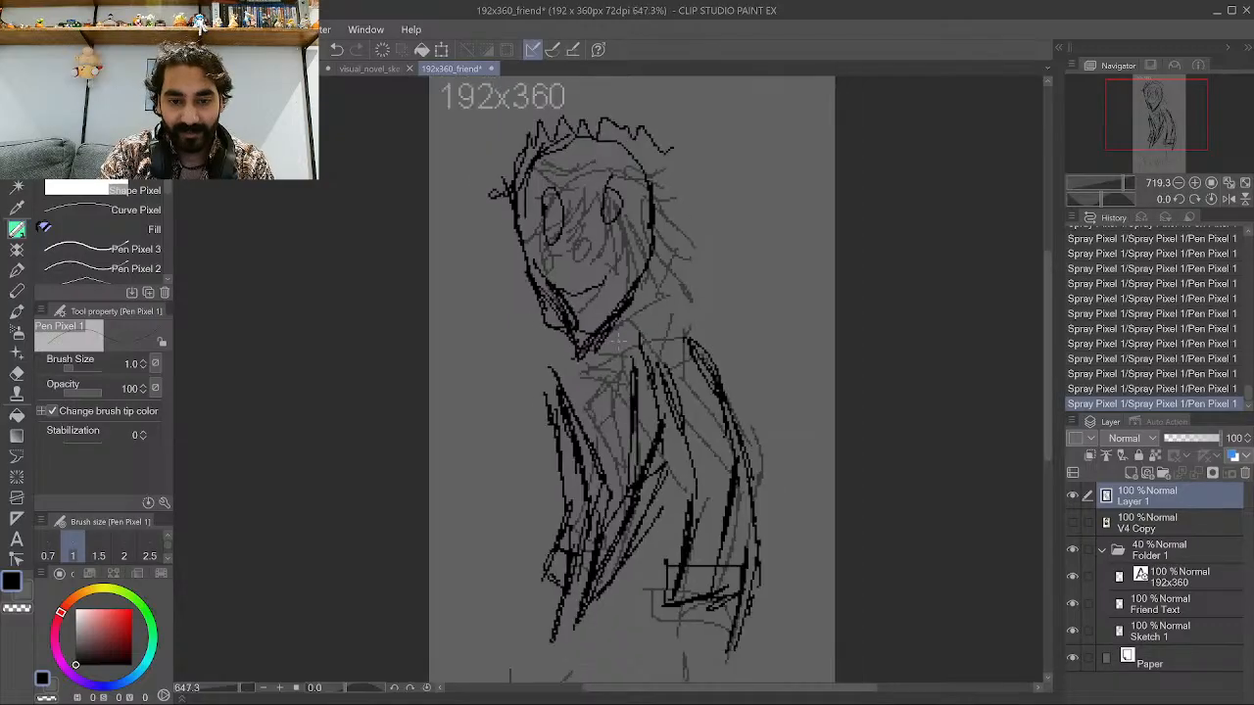
scroll(563, 379, up, 3)
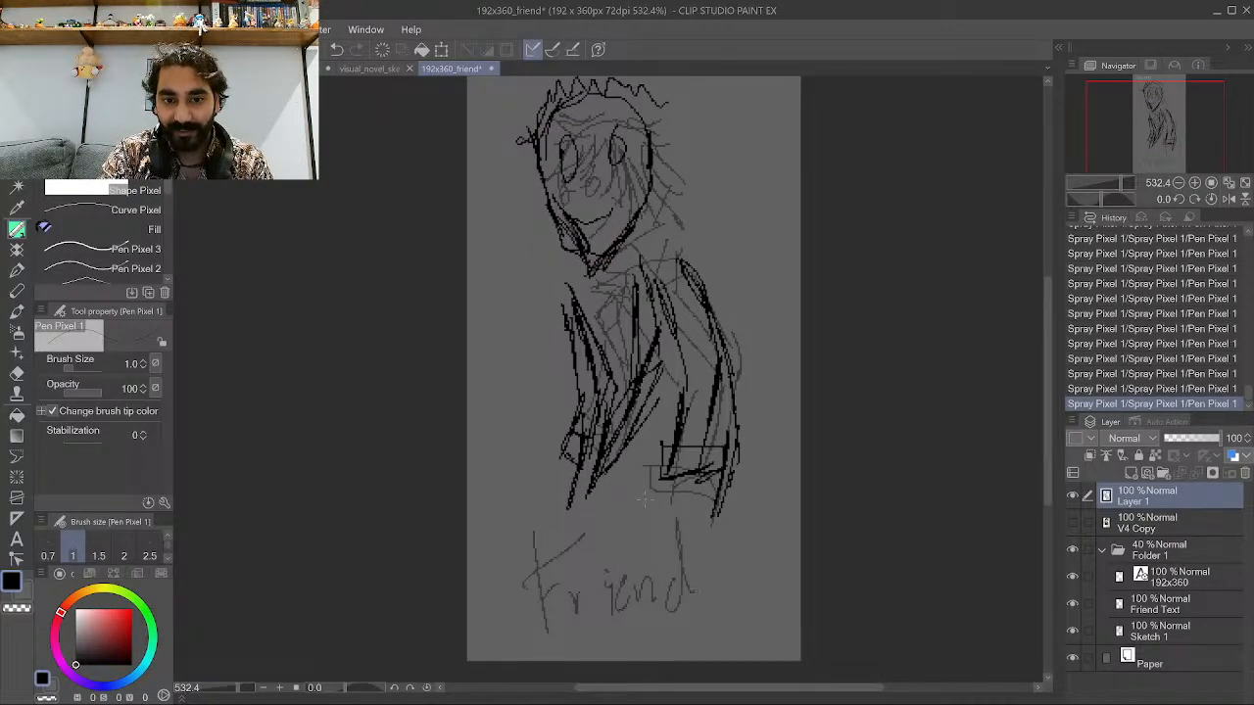
scroll(566, 533, down, 1)
scroll(565, 286, up, 1)
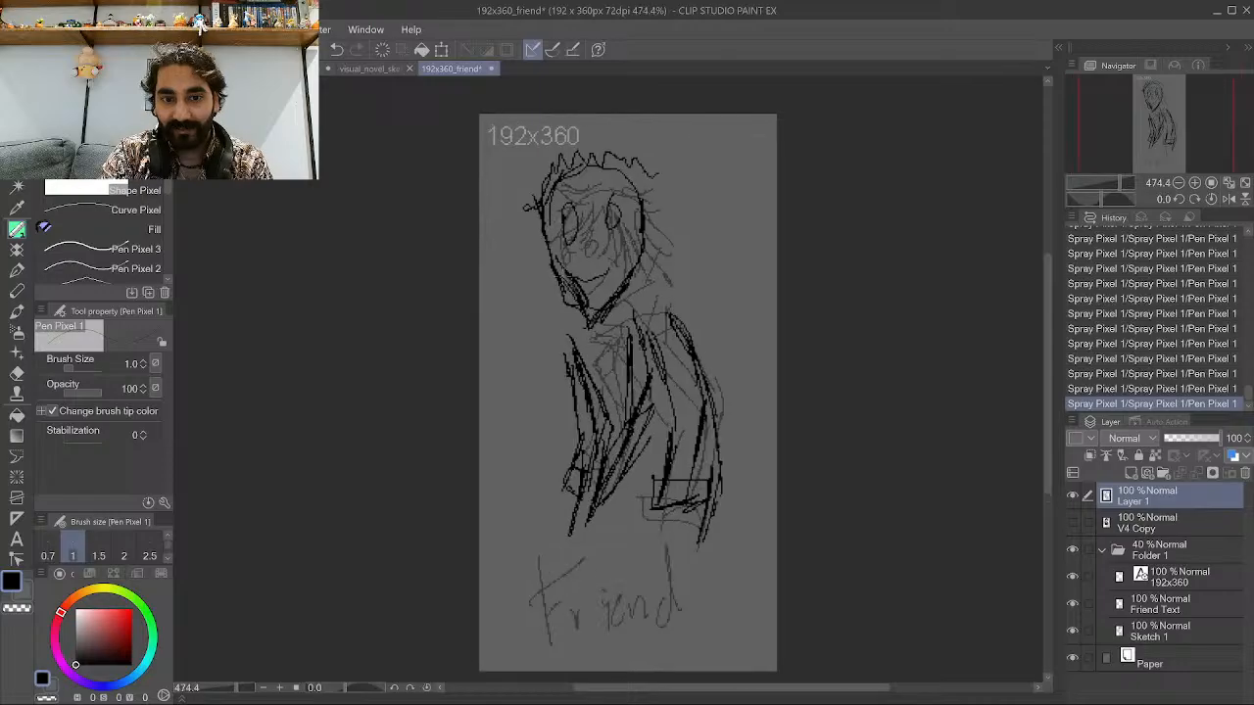
drag(556, 308, 623, 284)
mouse_move(640, 239)
mouse_down()
mouse_move(613, 291)
mouse_move(649, 215)
mouse_up()
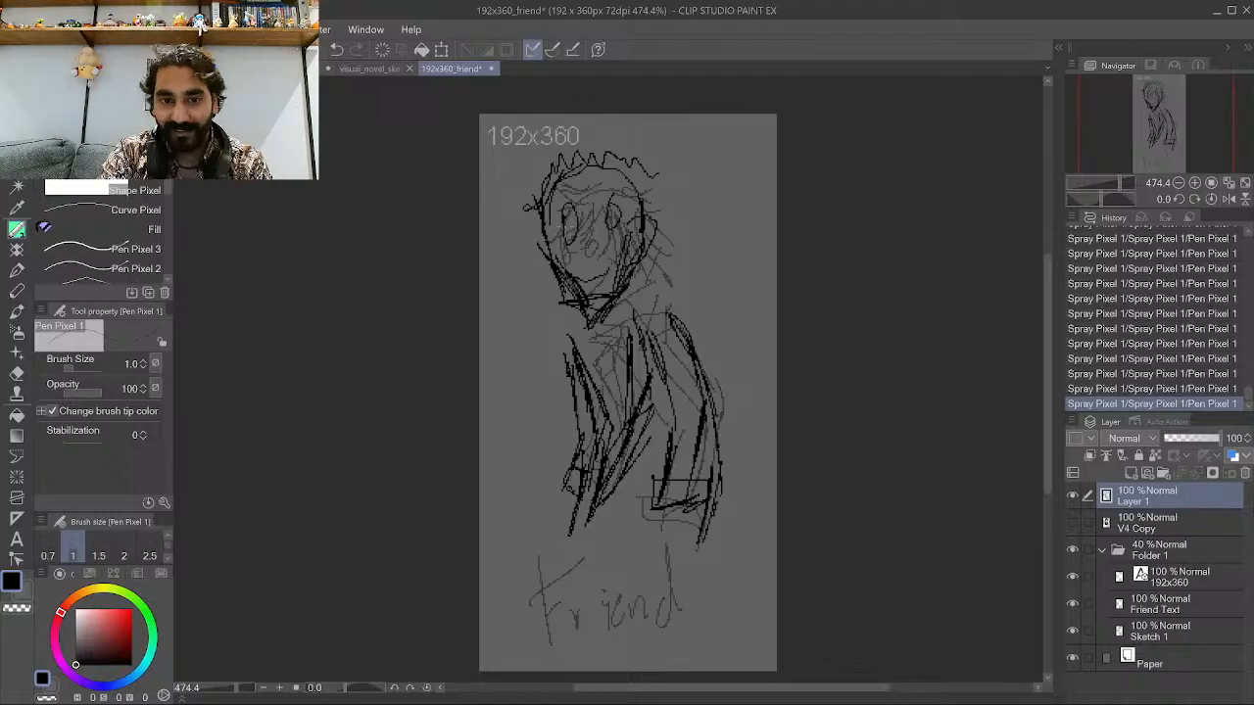
scroll(576, 225, up, 3)
mouse_move(562, 227)
mouse_down()
mouse_move(552, 249)
mouse_move(576, 227)
mouse_move(638, 225)
mouse_move(608, 237)
mouse_up()
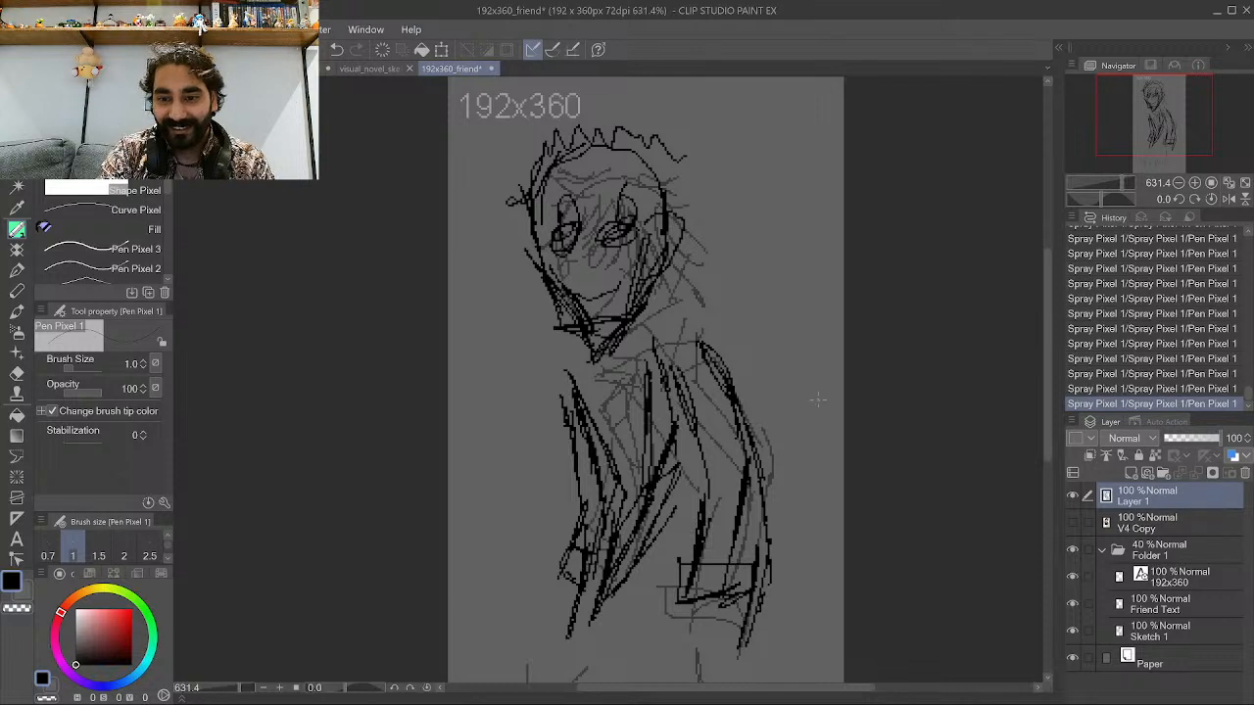
Select the head region of Layer 1 with a polyline selection, delete it, and deselect.
click(17, 228)
click(488, 243)
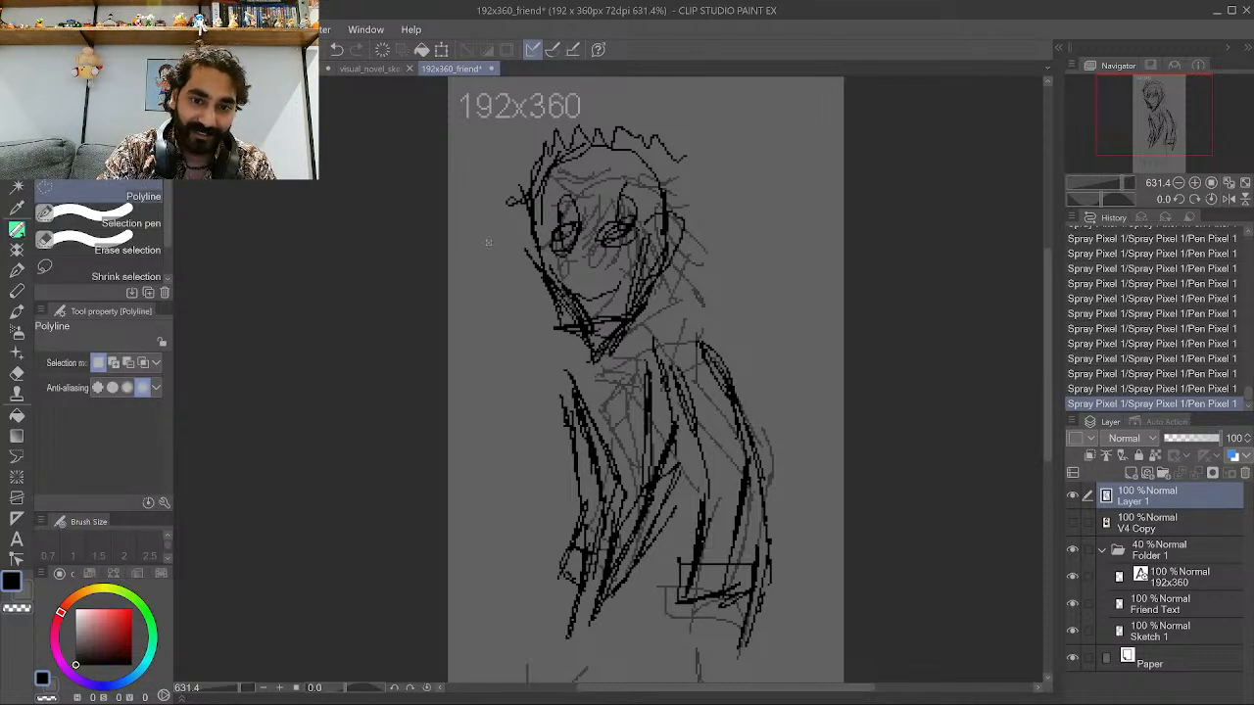
click(571, 360)
click(620, 388)
click(666, 303)
click(756, 201)
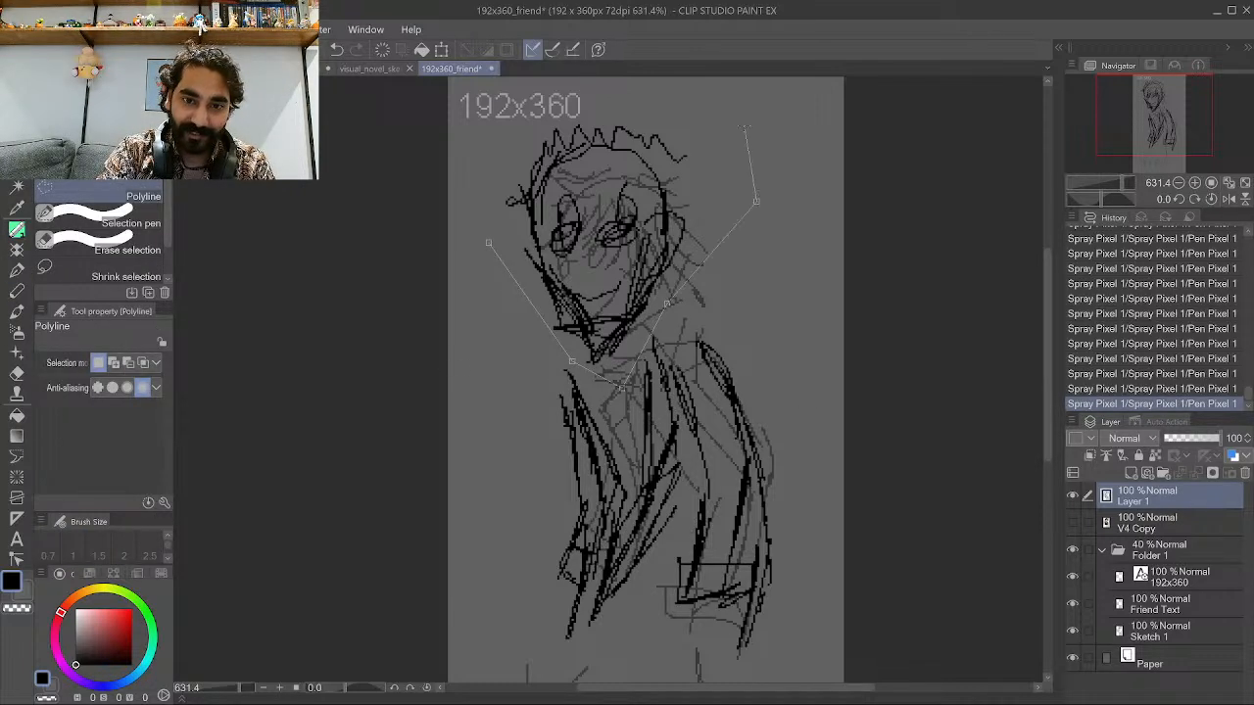
click(727, 112)
click(523, 83)
click(475, 181)
click(488, 243)
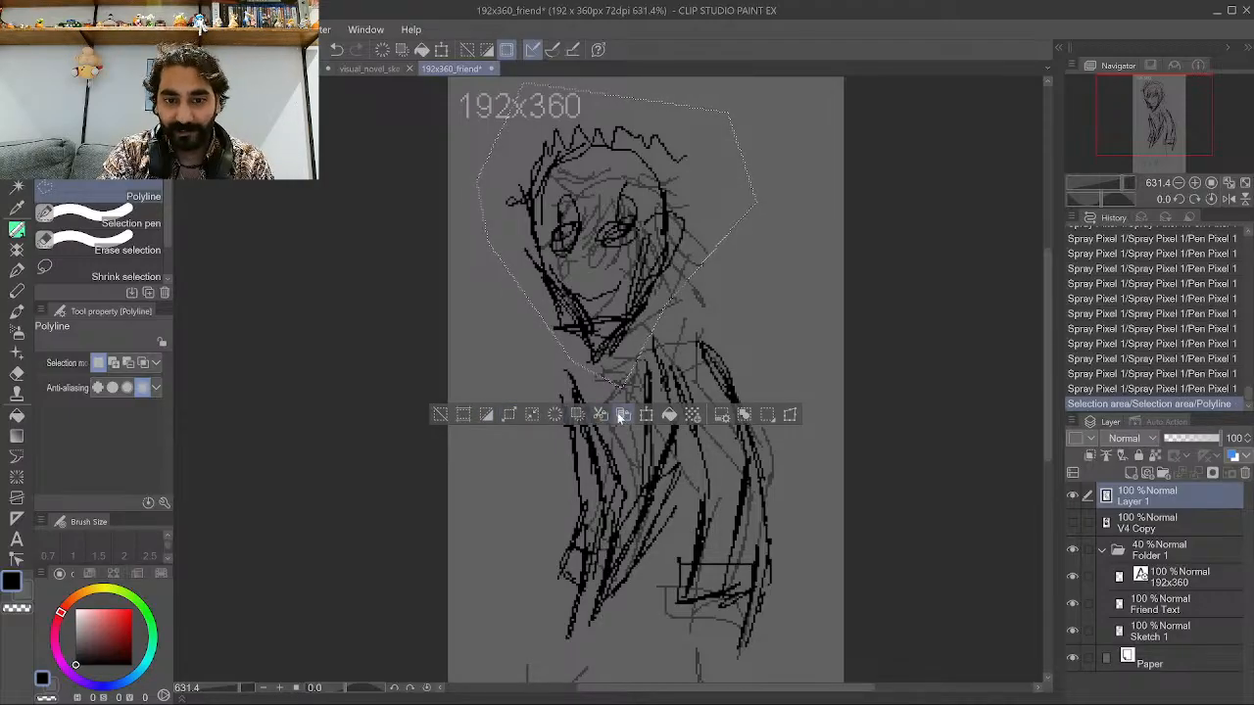
click(486, 415)
click(439, 416)
Hide Folder 1 so only the inked layer shows.
scroll(446, 392, down, 2)
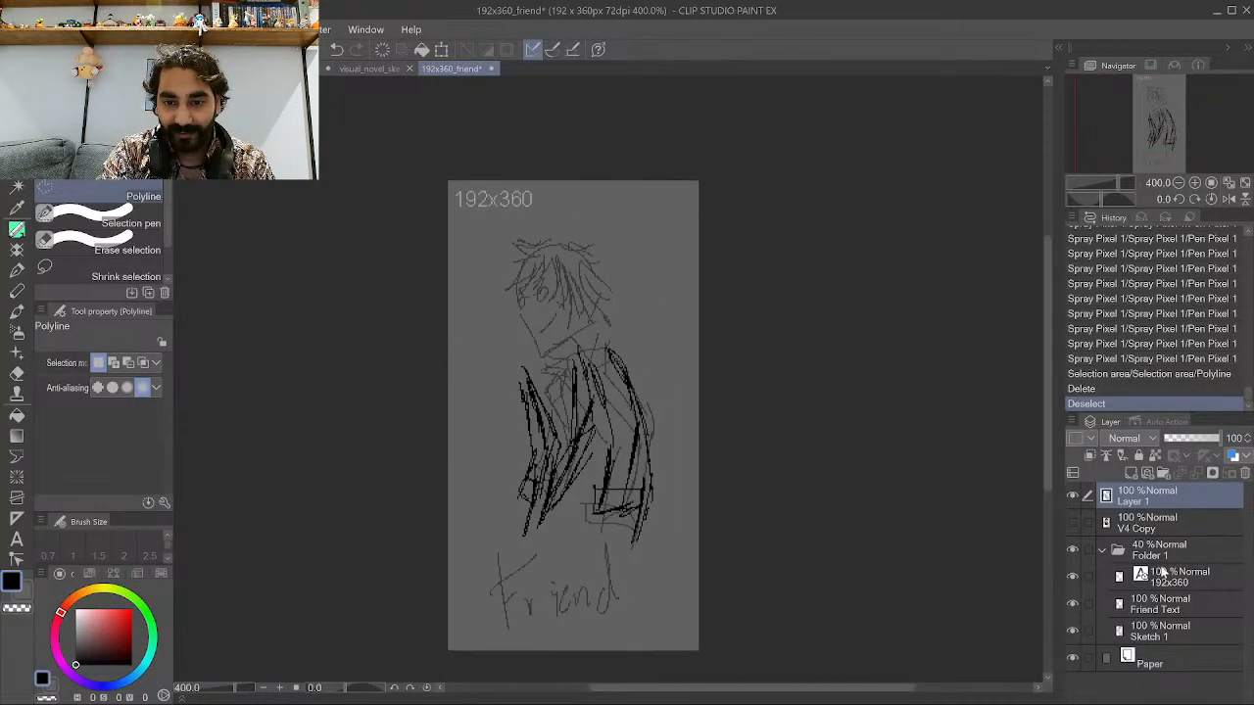
click(1073, 551)
Add a new raster layer and reduce Layer 1's opacity to 25%.
scroll(651, 569, up, 2)
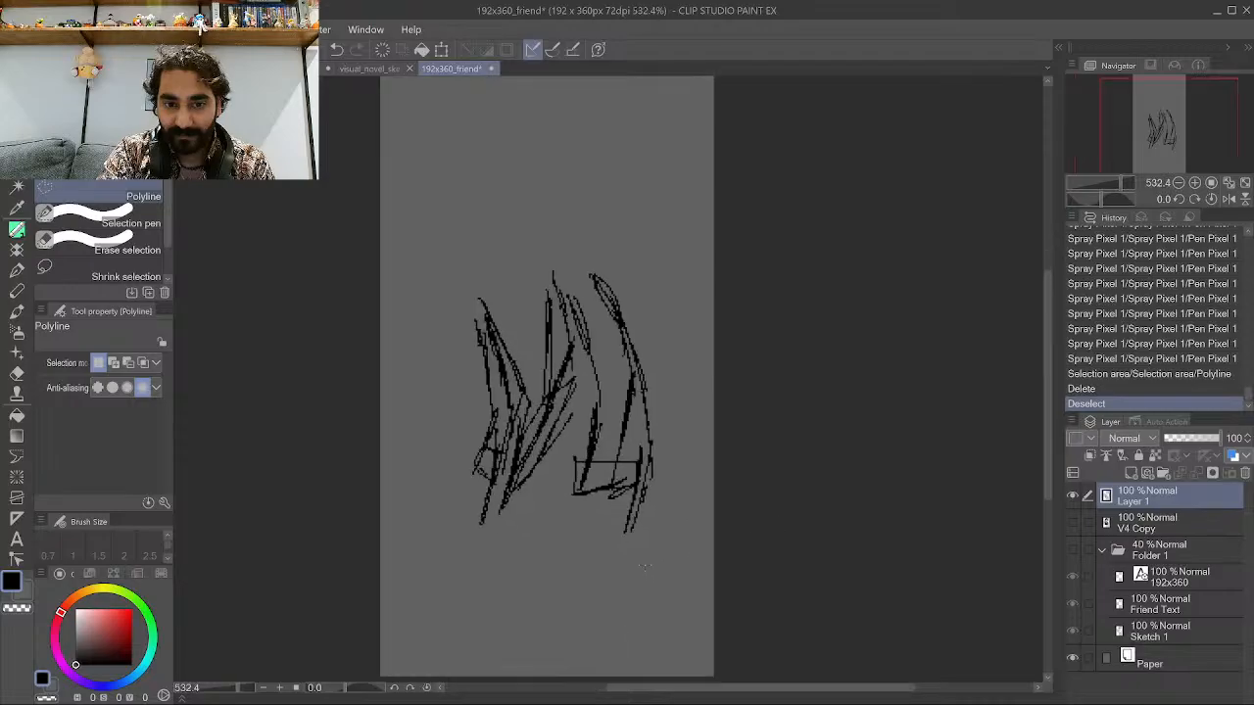
click(1187, 437)
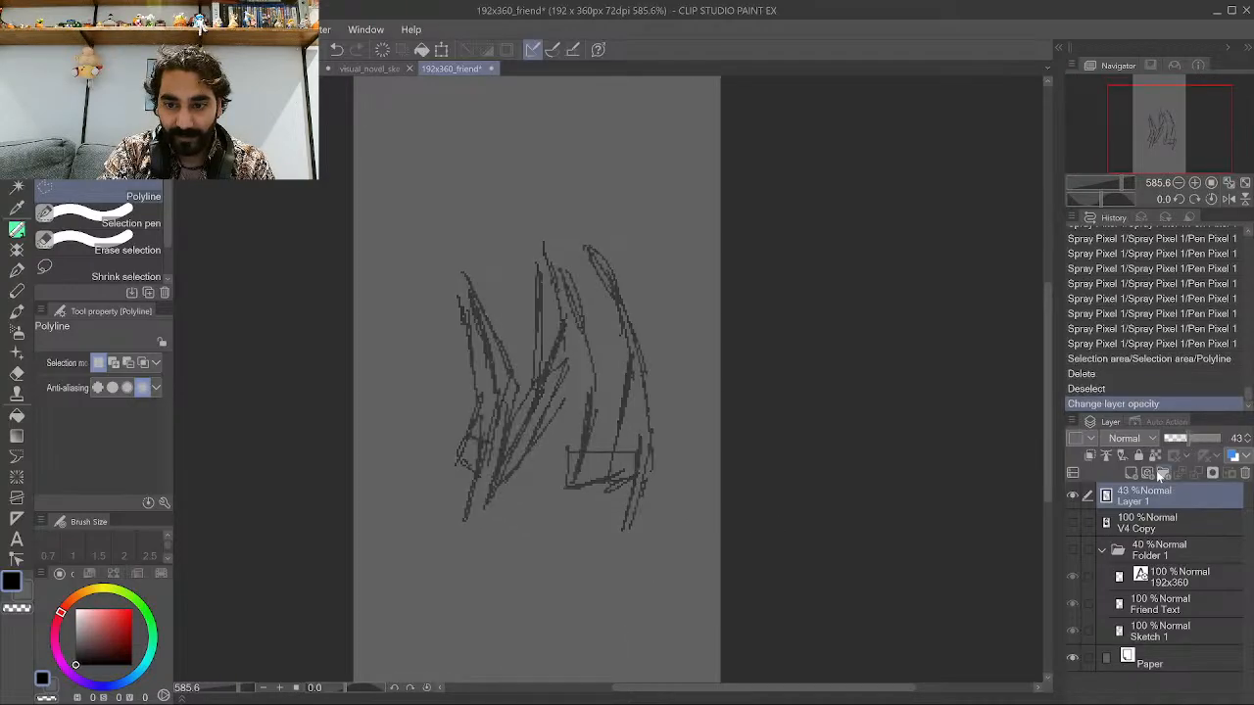
click(1131, 474)
click(1166, 526)
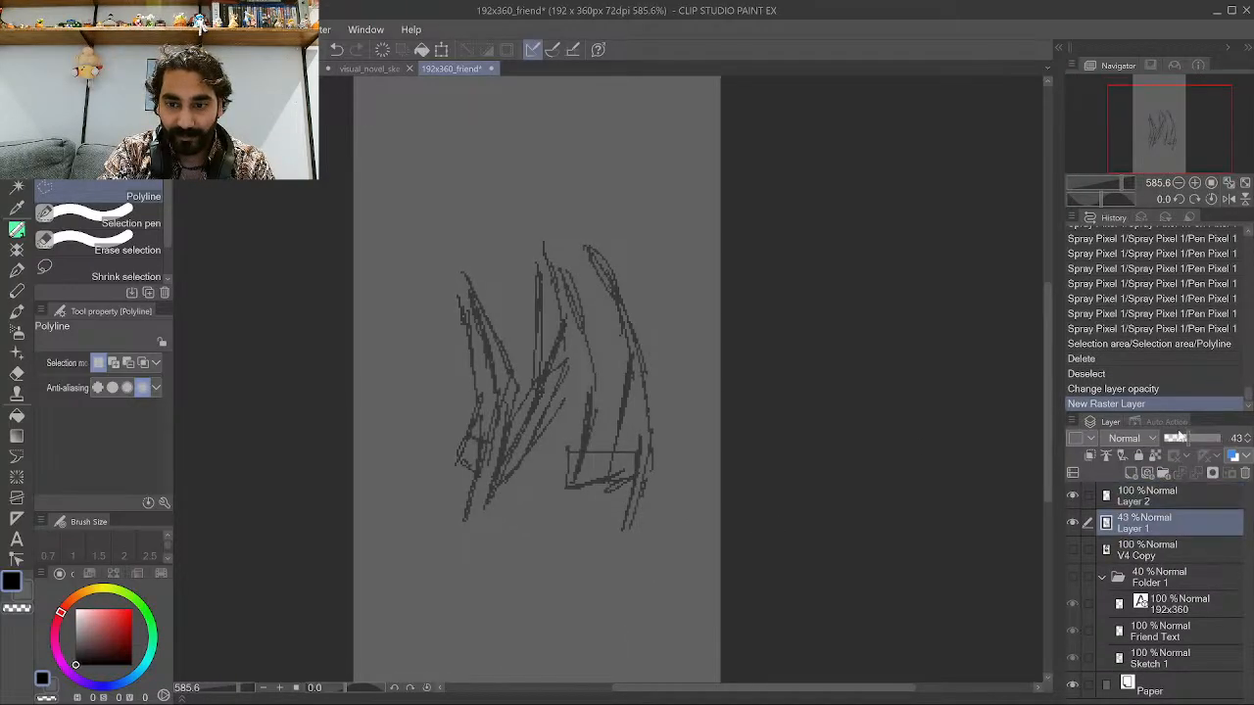
click(1177, 440)
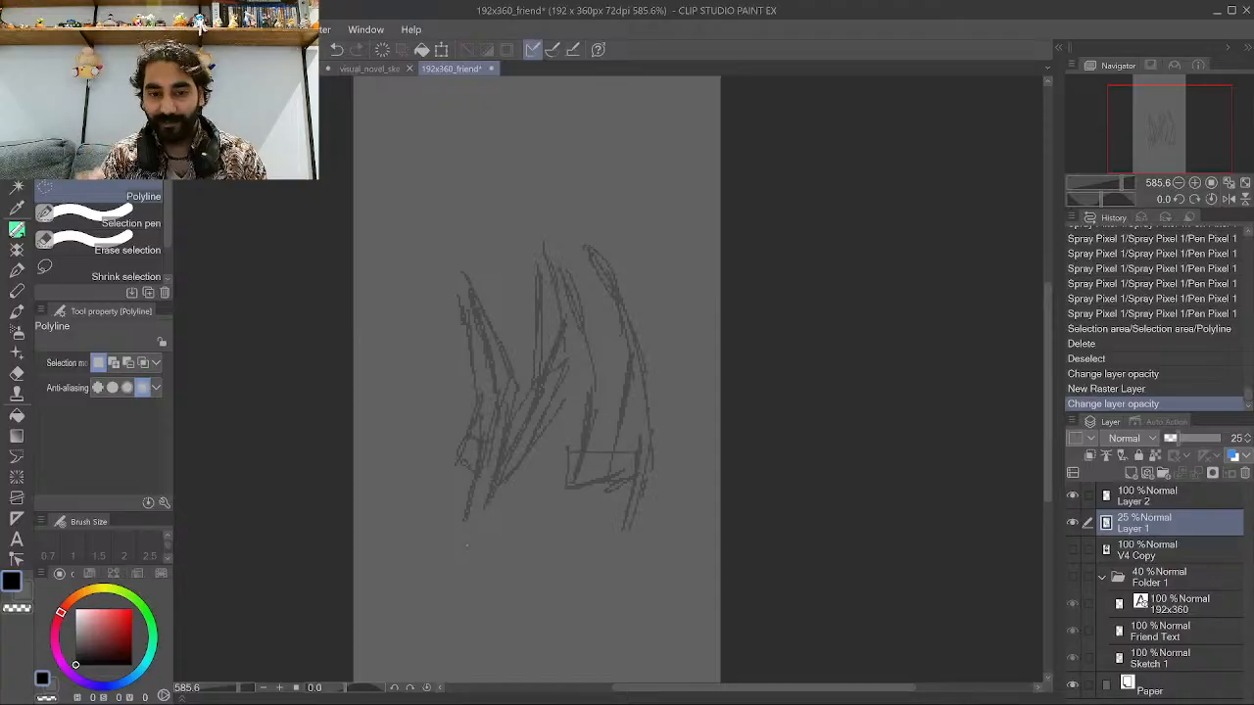
click(464, 556)
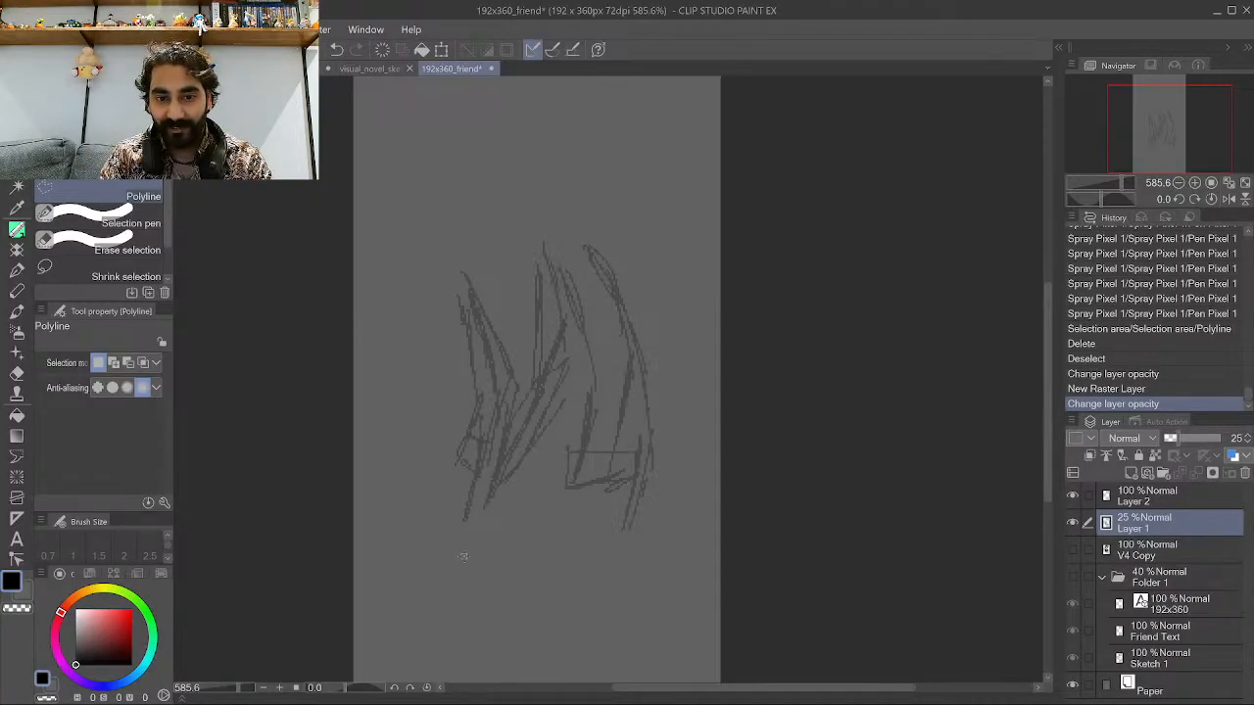
click(459, 526)
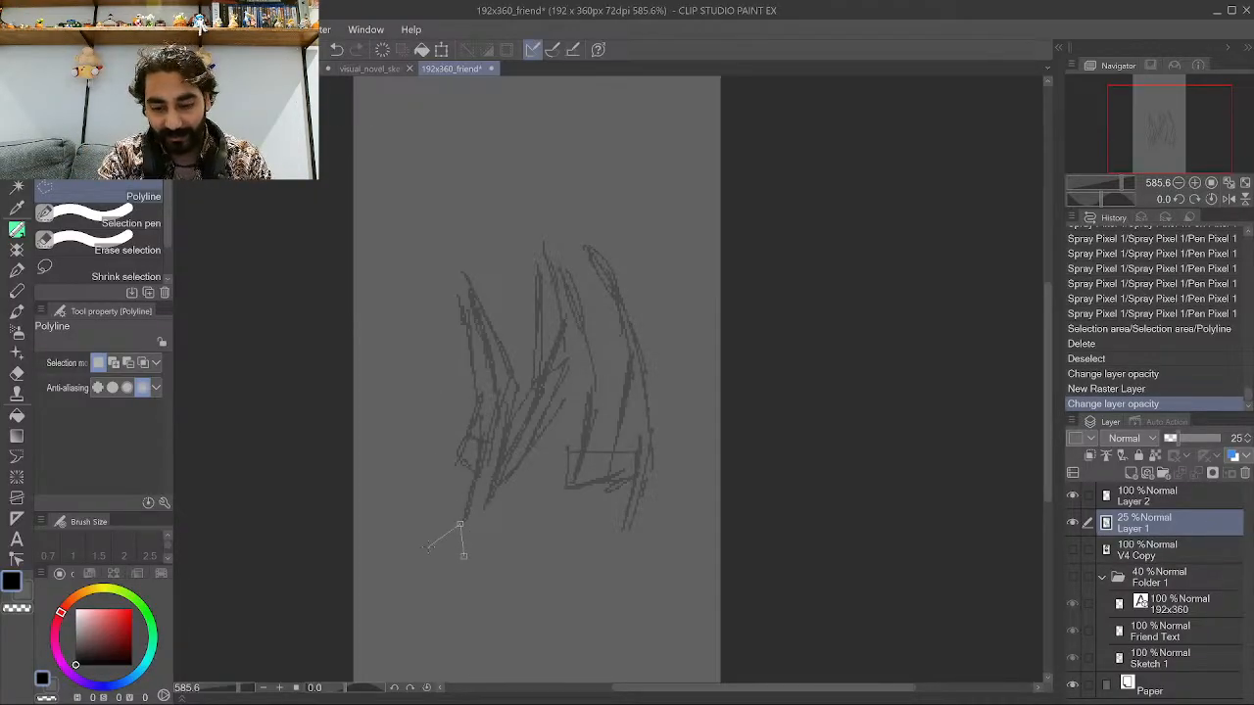
double_click(433, 540)
scroll(447, 448, up, 1)
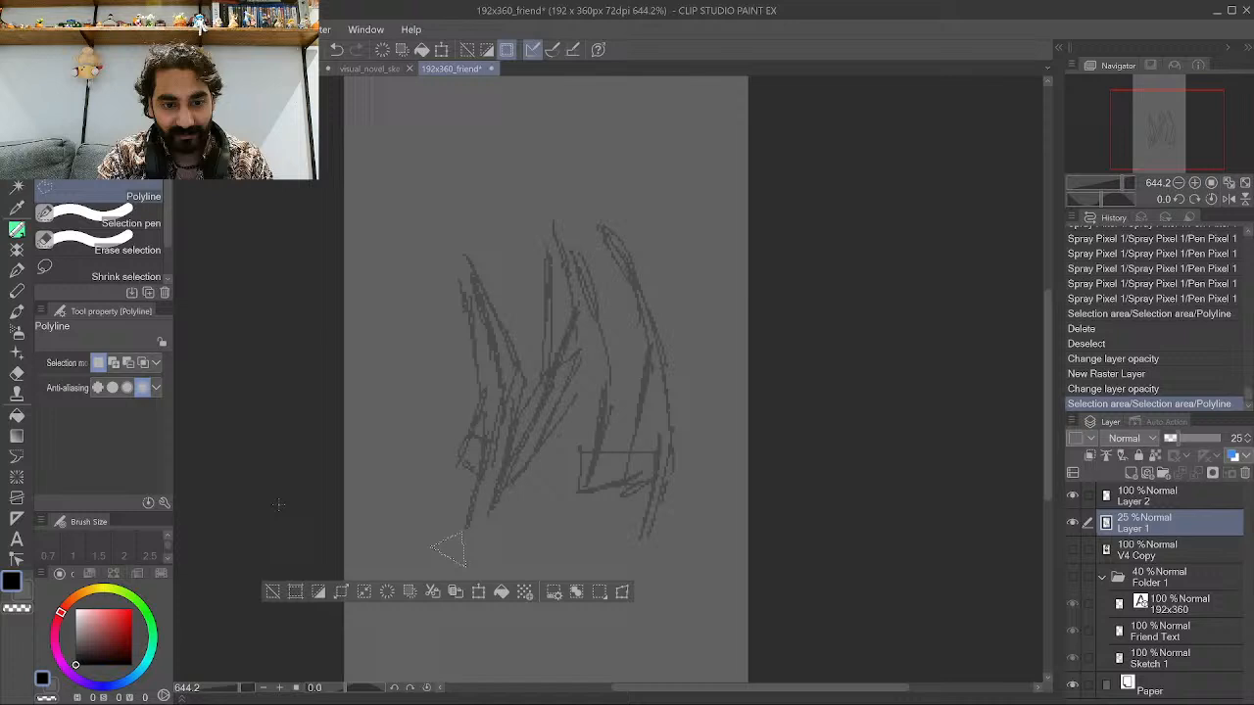
click(272, 592)
Switch to the Pen tool, undo a stray mark, and make Layer 2 the active layer.
key(p)
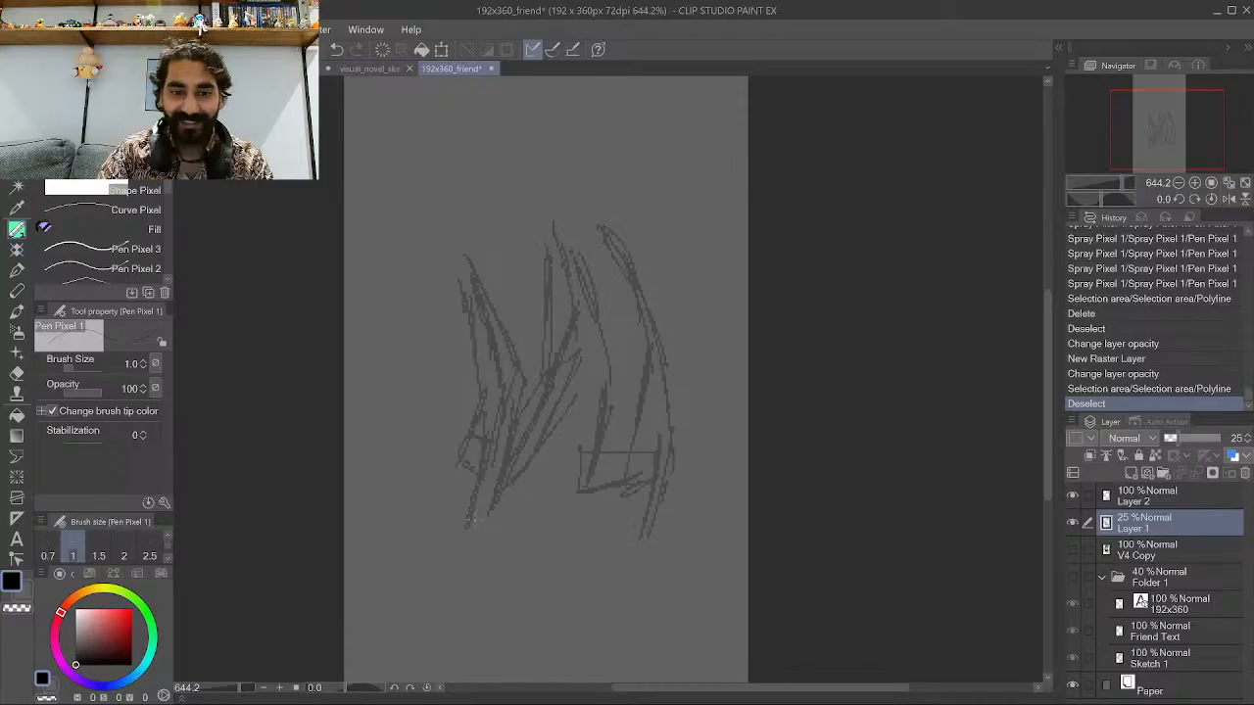
mouse_move(465, 559)
mouse_down()
mouse_move(472, 525)
mouse_move(465, 559)
mouse_up()
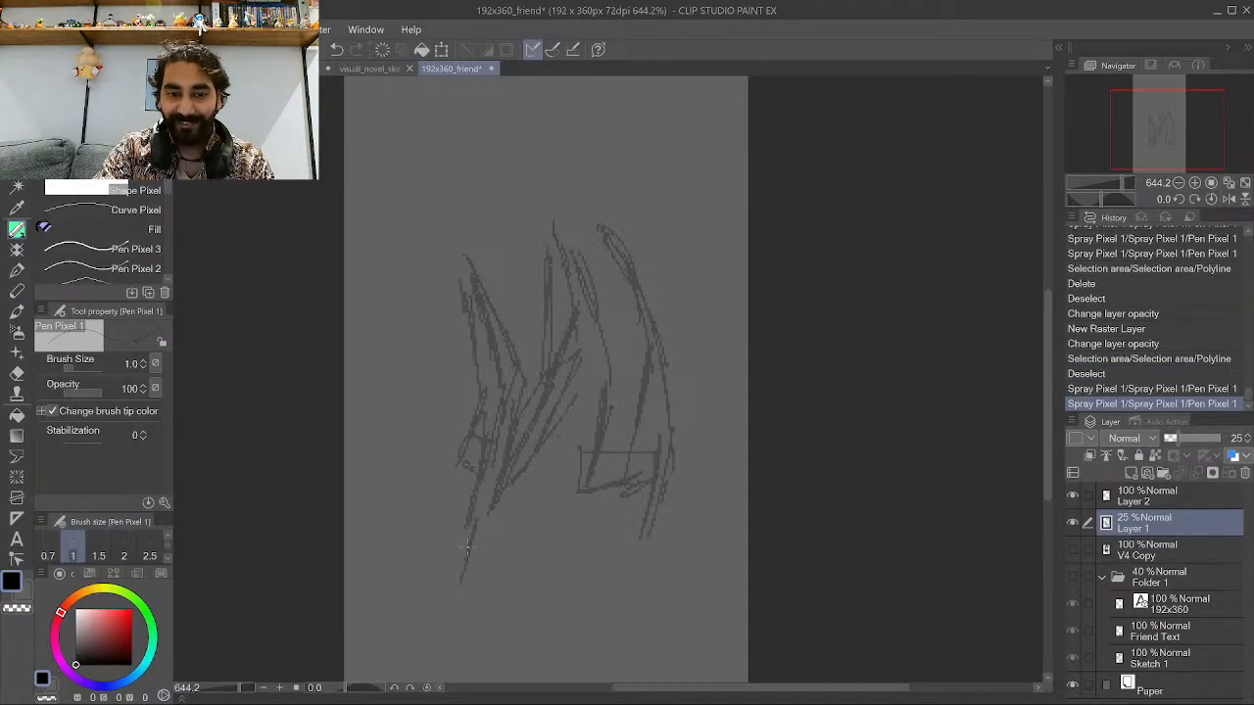
key(ctrl+z)
key(ctrl+z)
key(alt+bracketright)
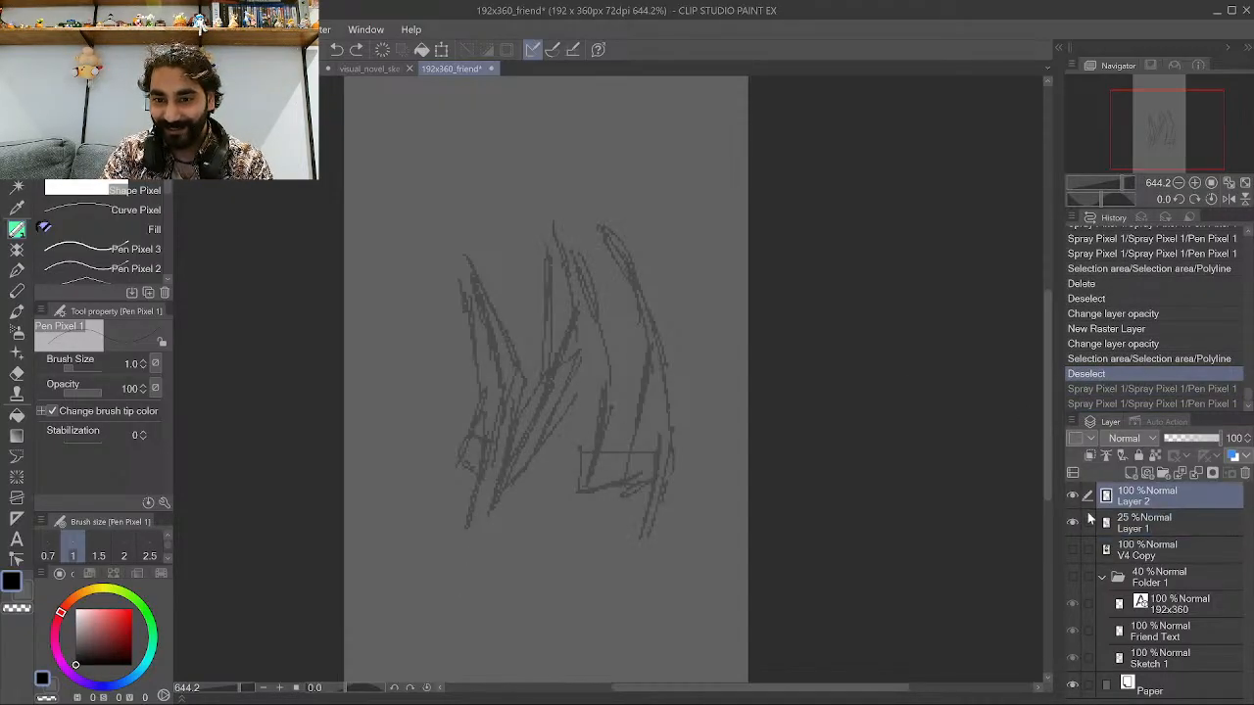
Ink the jacket's left outline in black on Layer 2, tracing the faded strokes.
drag(469, 582, 490, 501)
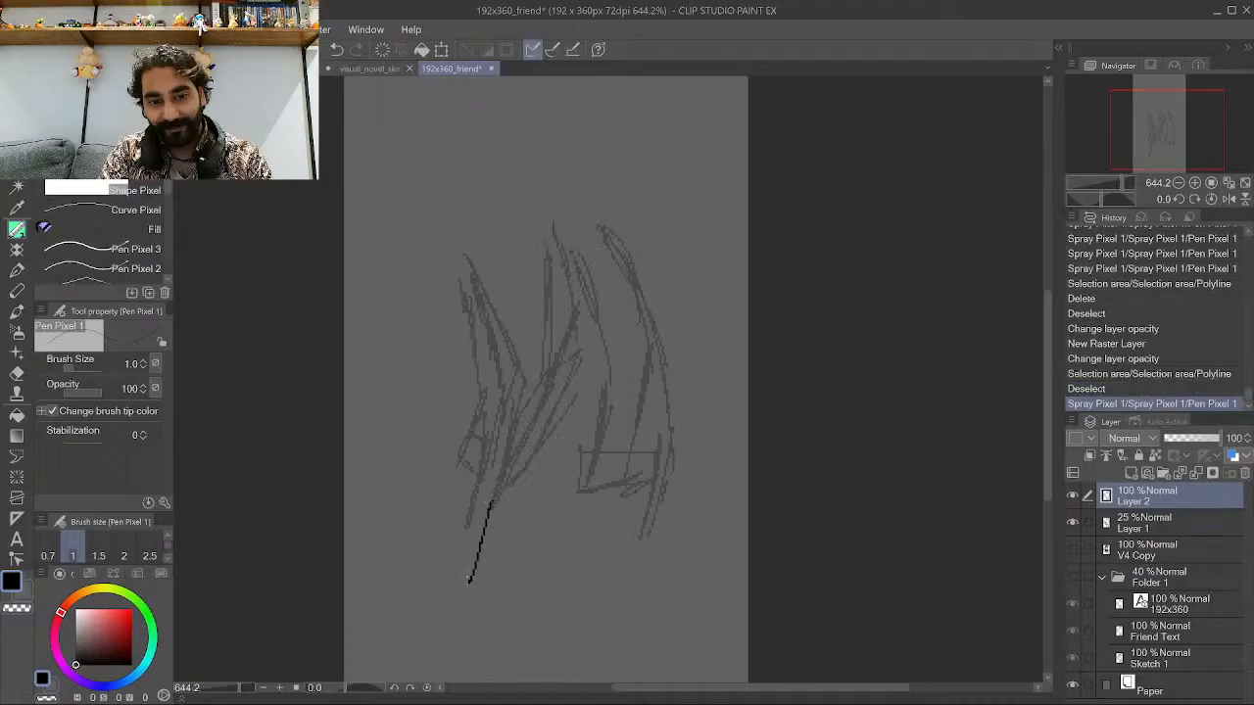
mouse_move(460, 593)
mouse_down()
mouse_move(490, 467)
mouse_move(472, 516)
mouse_move(489, 441)
mouse_move(483, 396)
mouse_up()
drag(490, 480, 459, 263)
drag(483, 439, 462, 304)
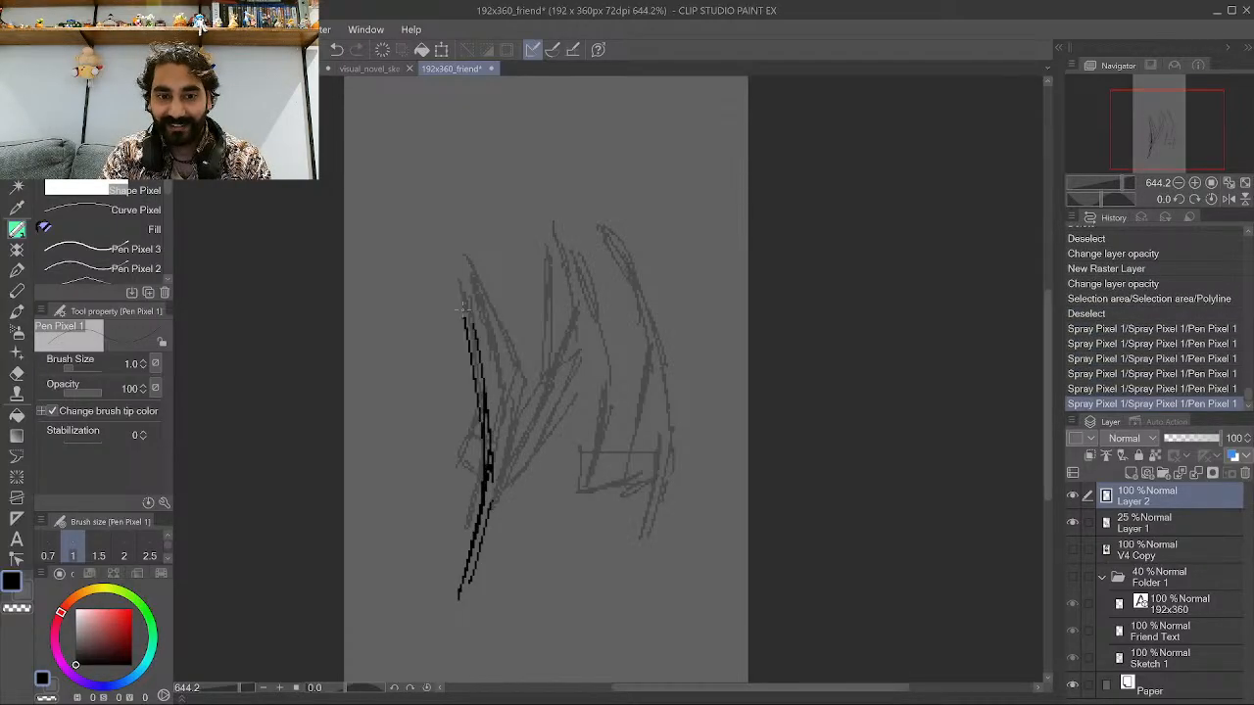
drag(491, 480, 475, 359)
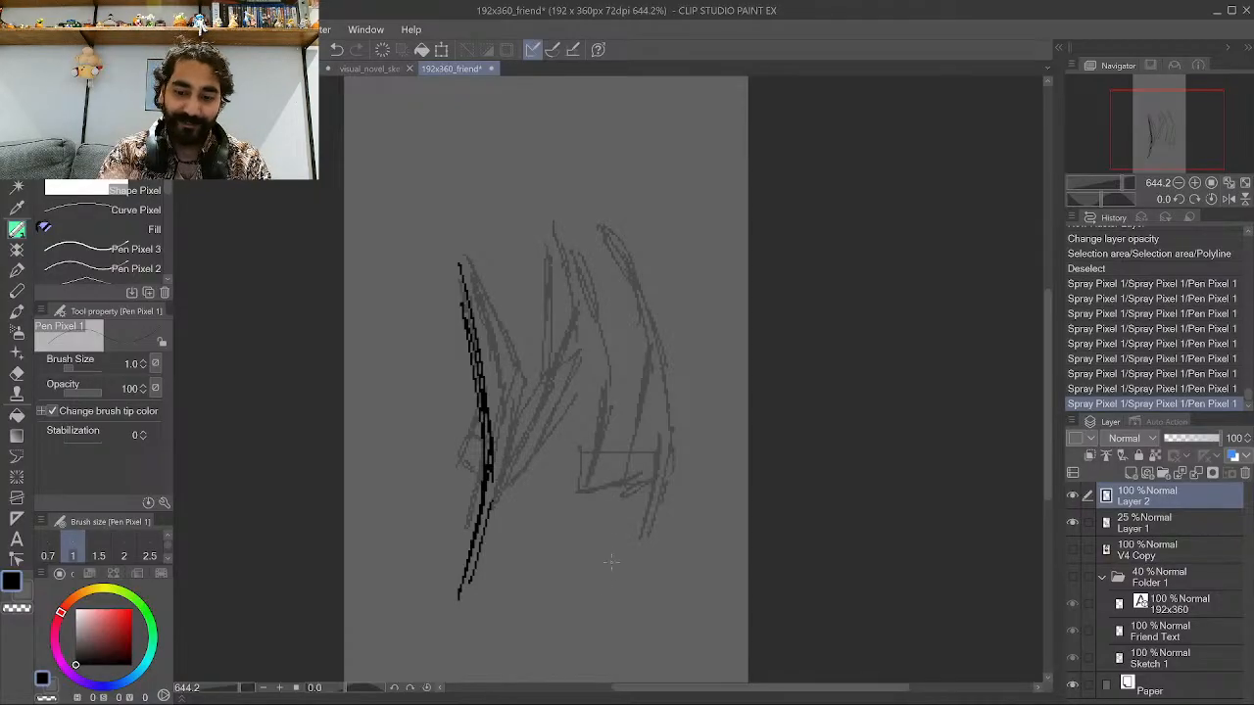
Ink the jacket's lower right folds and its right-side outline in black.
drag(607, 609, 594, 522)
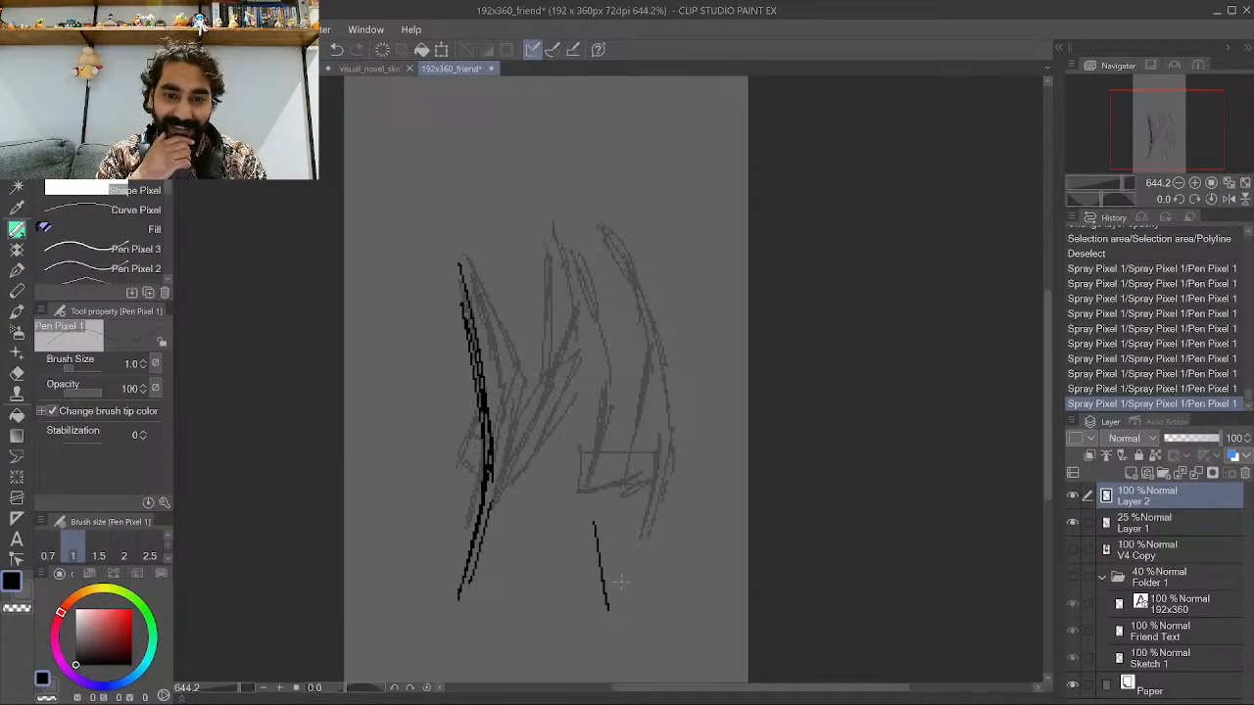
drag(610, 607, 628, 512)
drag(628, 590, 626, 545)
mouse_move(634, 591)
mouse_down()
mouse_move(625, 541)
mouse_move(637, 578)
mouse_up()
mouse_move(652, 616)
mouse_down()
mouse_move(635, 567)
mouse_move(652, 565)
mouse_move(642, 455)
mouse_up()
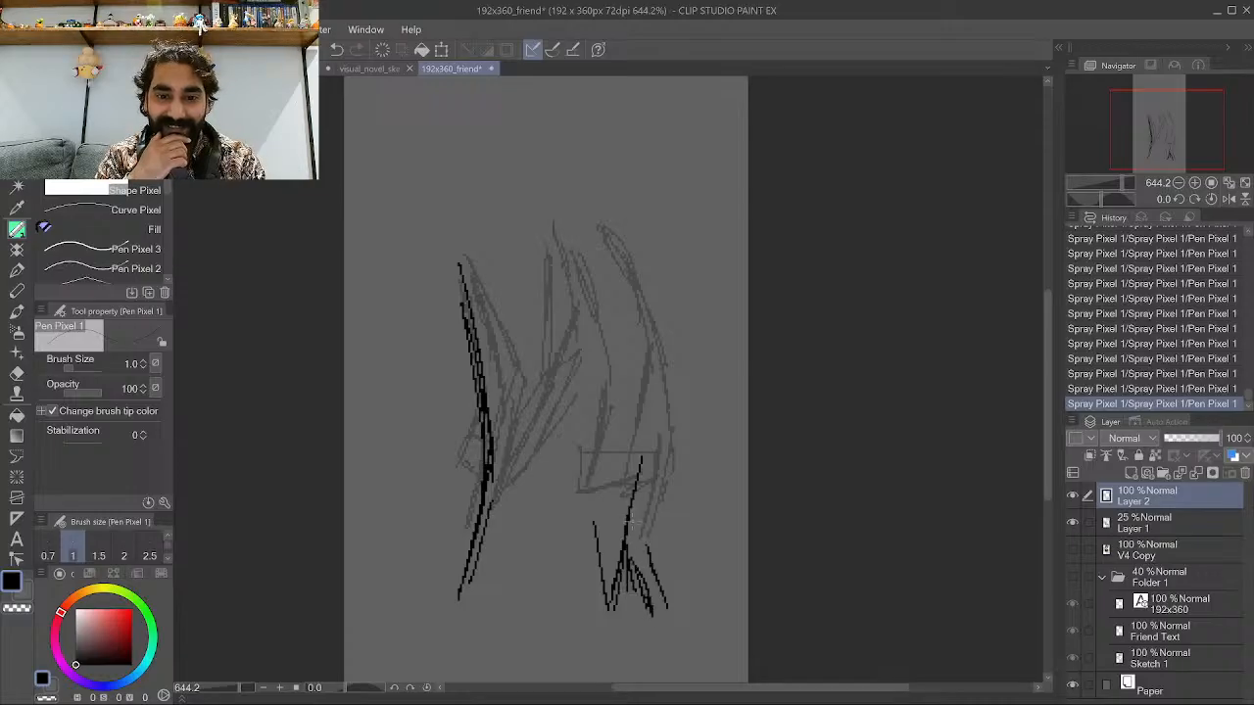
drag(642, 524, 652, 414)
drag(643, 494, 644, 456)
drag(648, 442, 625, 341)
drag(644, 421, 602, 278)
drag(621, 351, 591, 267)
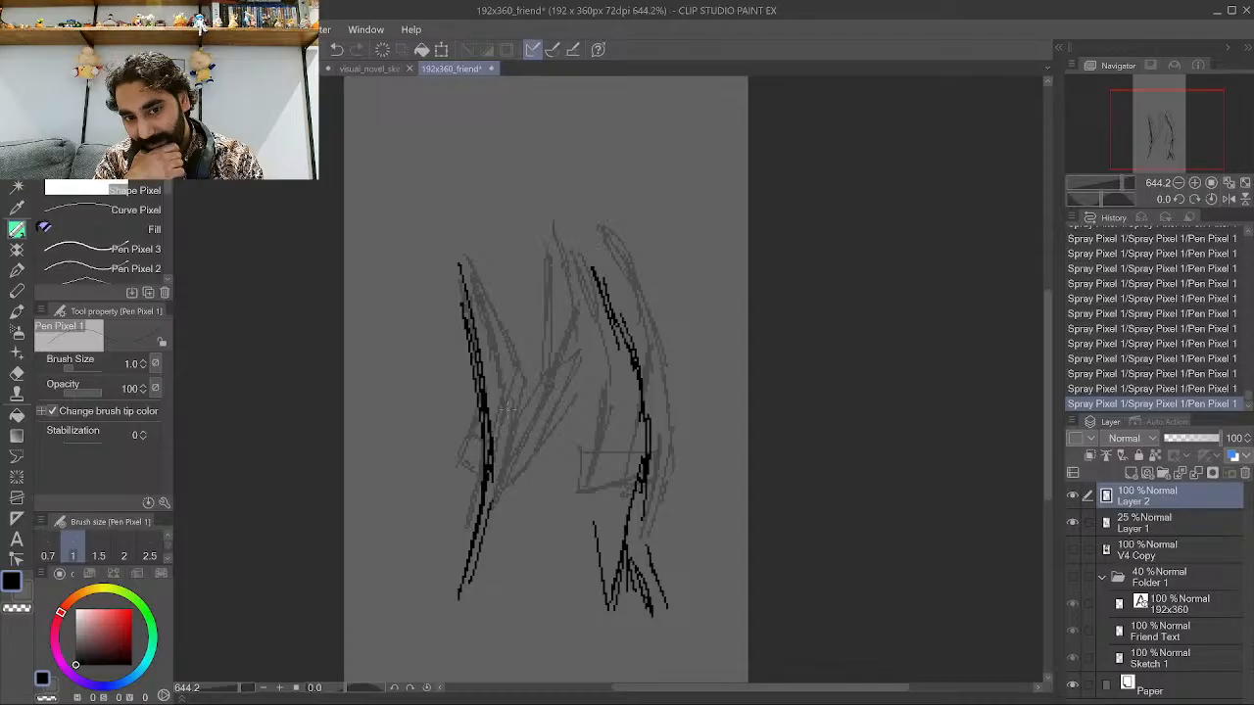
Draw the jacket's left collar edge and inner front lines in black.
mouse_move(472, 269)
mouse_down()
mouse_move(502, 313)
mouse_move(485, 278)
mouse_move(505, 289)
mouse_move(518, 325)
mouse_move(553, 262)
mouse_up()
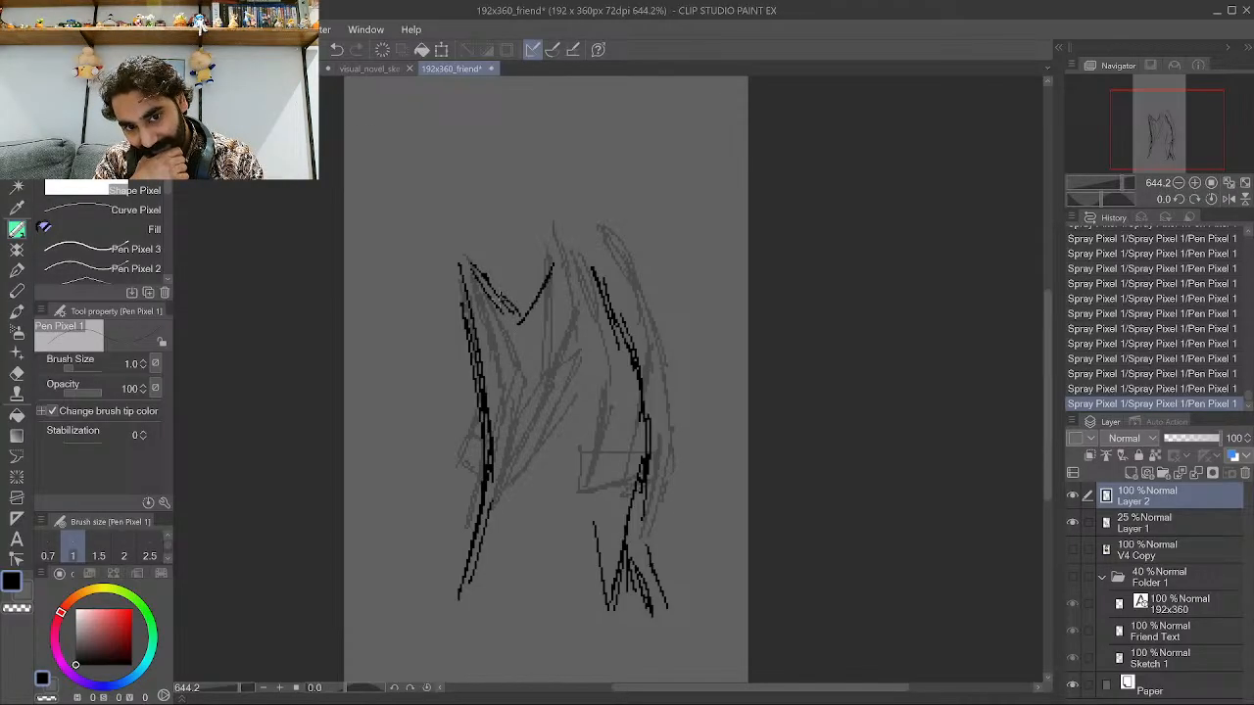
mouse_move(470, 273)
mouse_down()
mouse_move(519, 378)
mouse_move(516, 355)
mouse_move(516, 434)
mouse_up()
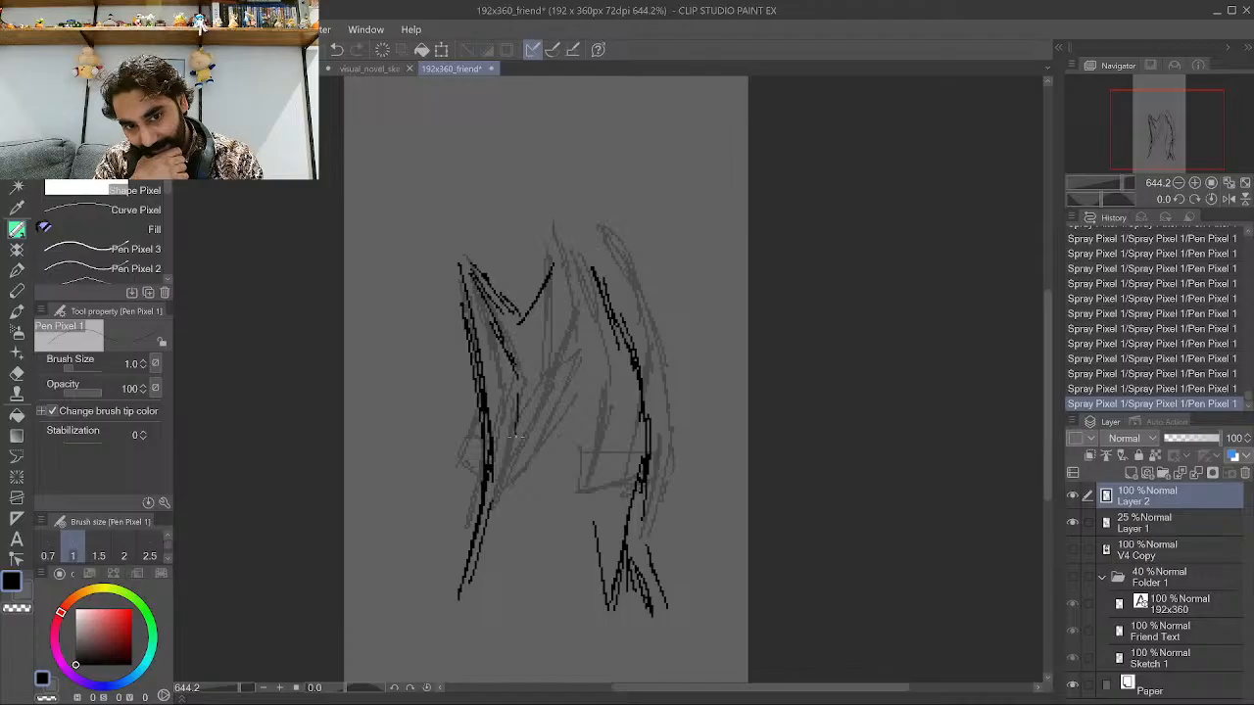
drag(519, 384, 506, 529)
mouse_move(515, 458)
mouse_down()
mouse_move(487, 617)
mouse_move(517, 435)
mouse_up()
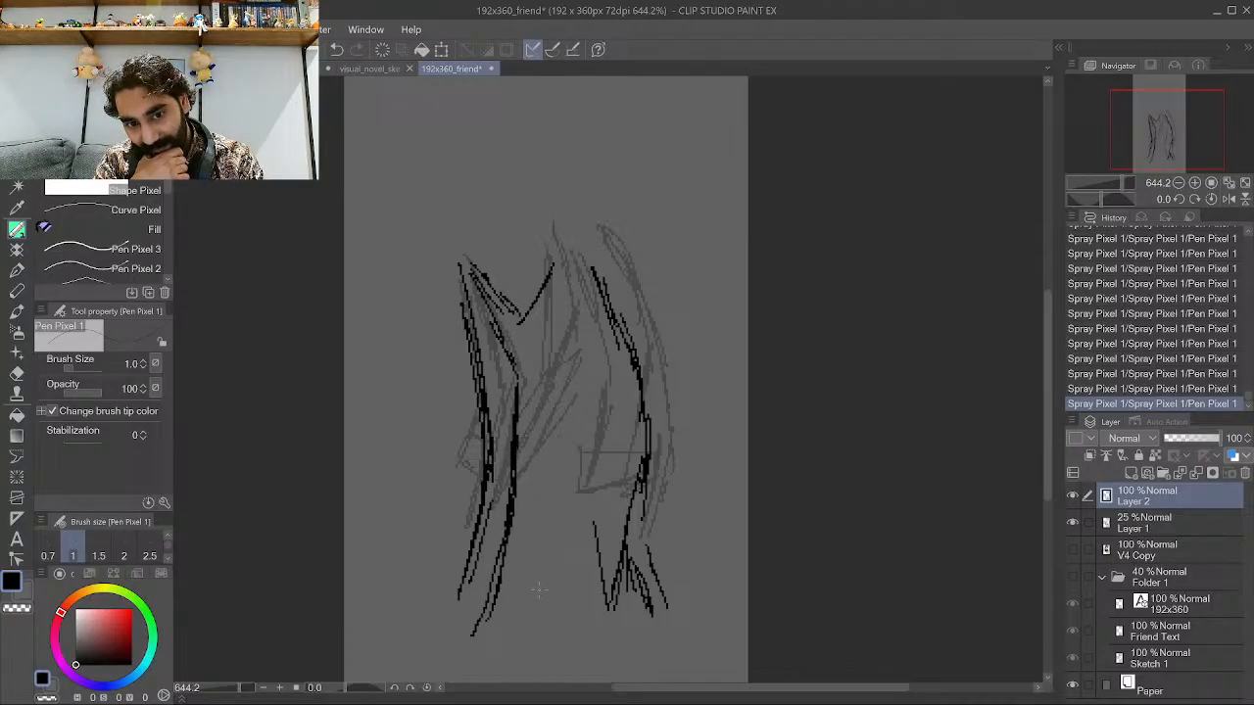
mouse_move(554, 573)
mouse_down()
mouse_move(579, 624)
mouse_move(546, 533)
mouse_up()
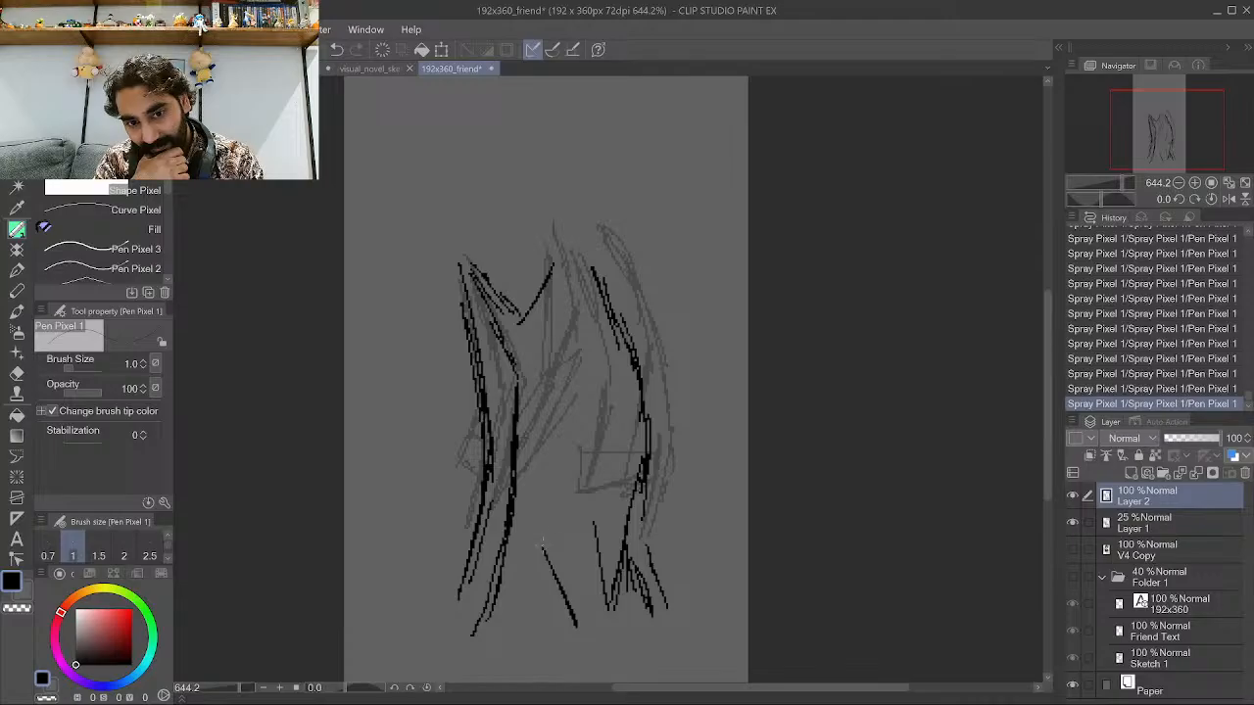
Draw the central lapel and collar lines at the jacket's top and diagonal strokes across its lower front.
mouse_move(549, 446)
mouse_down()
mouse_move(534, 327)
mouse_move(540, 337)
mouse_move(569, 239)
mouse_up()
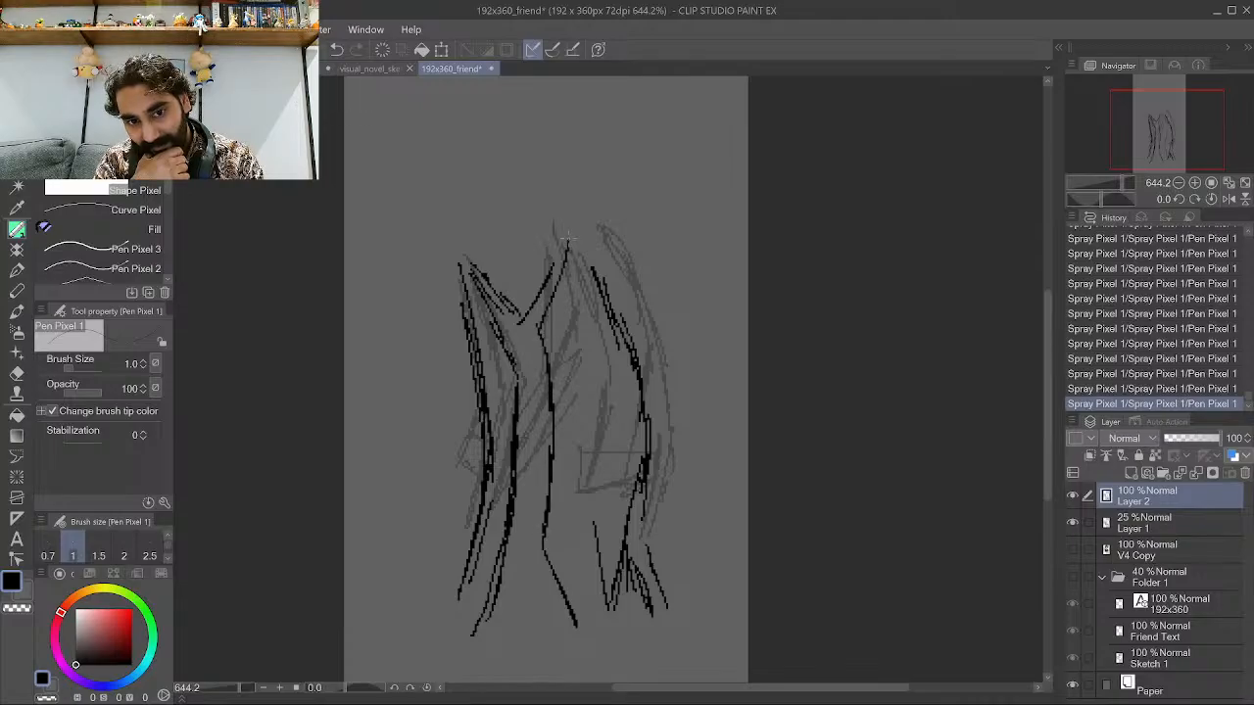
mouse_move(539, 325)
mouse_down()
mouse_move(526, 290)
mouse_move(562, 226)
mouse_up()
mouse_move(525, 304)
mouse_down()
mouse_move(514, 317)
mouse_move(527, 317)
mouse_move(522, 299)
mouse_move(570, 235)
mouse_up()
mouse_move(574, 278)
mouse_down()
mouse_move(536, 341)
mouse_move(574, 283)
mouse_up()
mouse_move(588, 239)
mouse_down()
mouse_move(591, 273)
mouse_move(586, 231)
mouse_move(552, 258)
mouse_up()
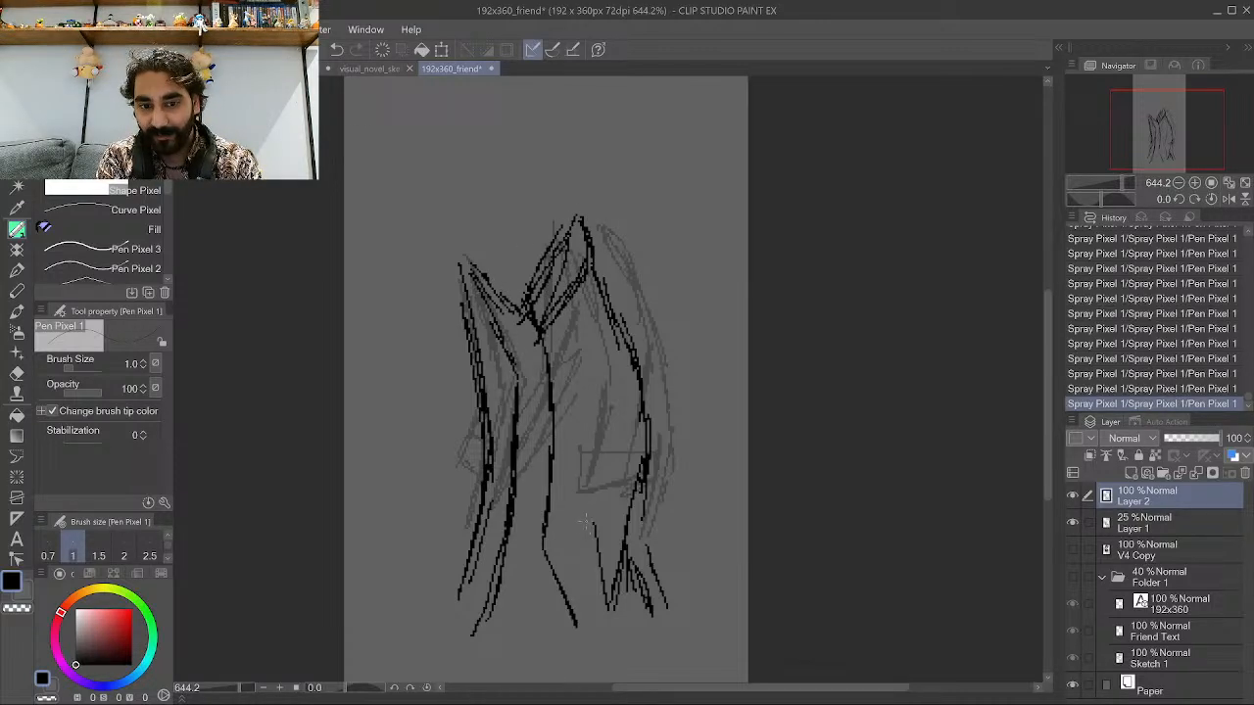
drag(570, 503, 598, 535)
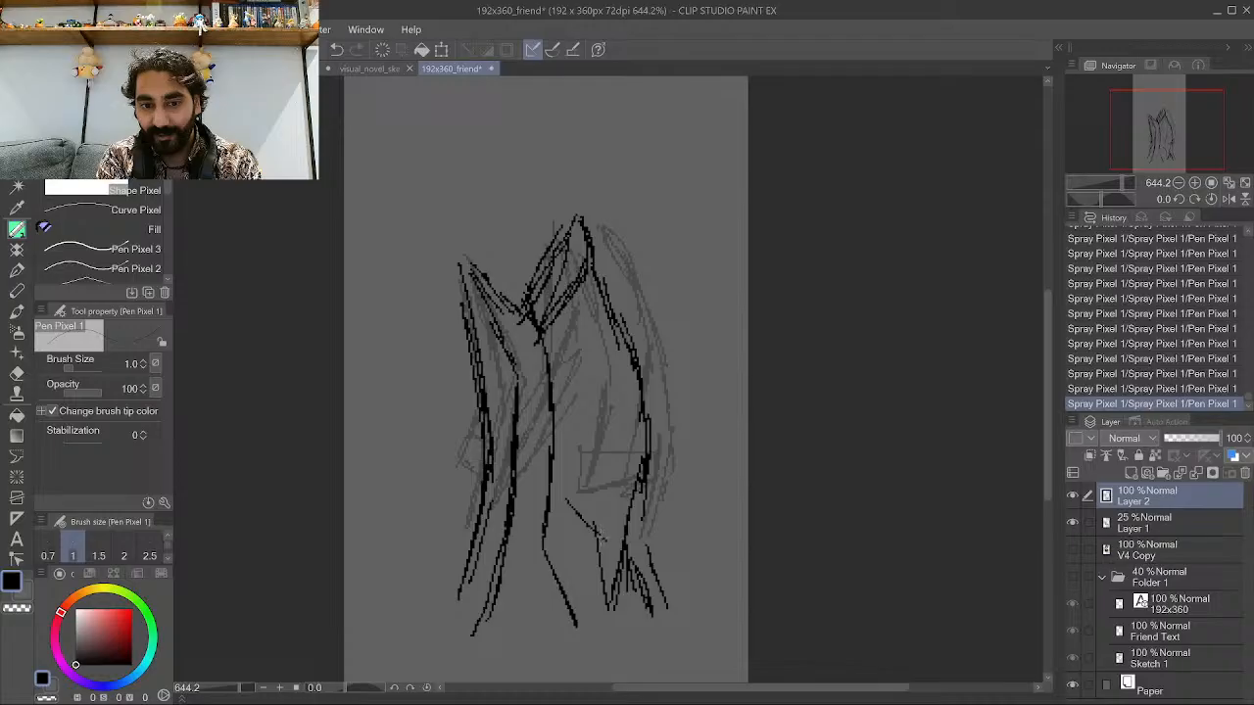
drag(570, 494, 625, 541)
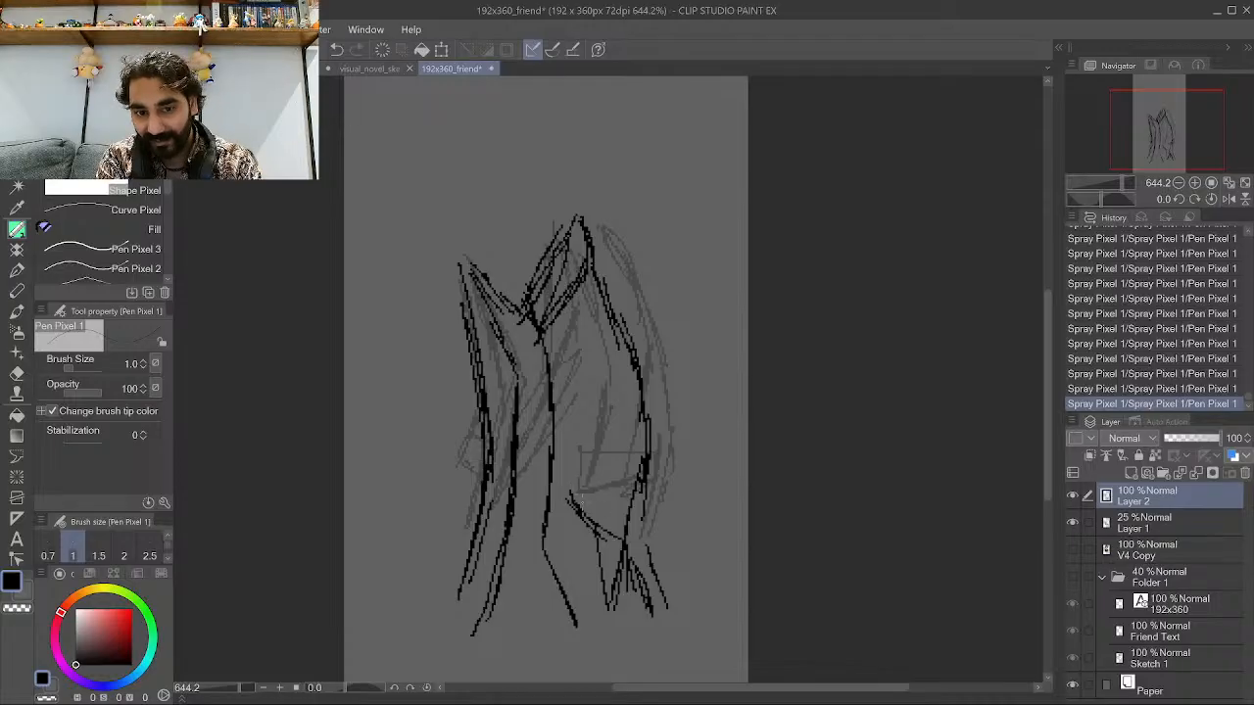
Ink additional folds and outline strokes along the jacket's right side and centre front in black.
drag(578, 503, 595, 461)
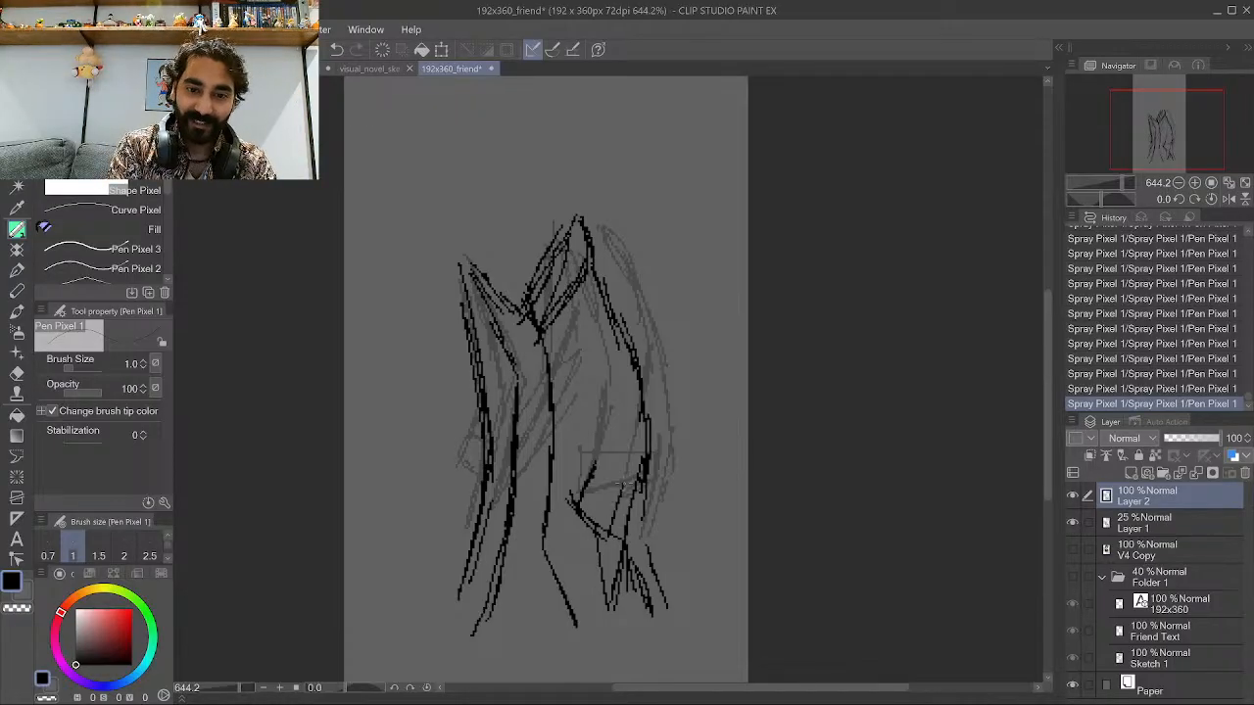
drag(634, 478, 615, 521)
drag(640, 450, 617, 515)
drag(614, 421, 585, 499)
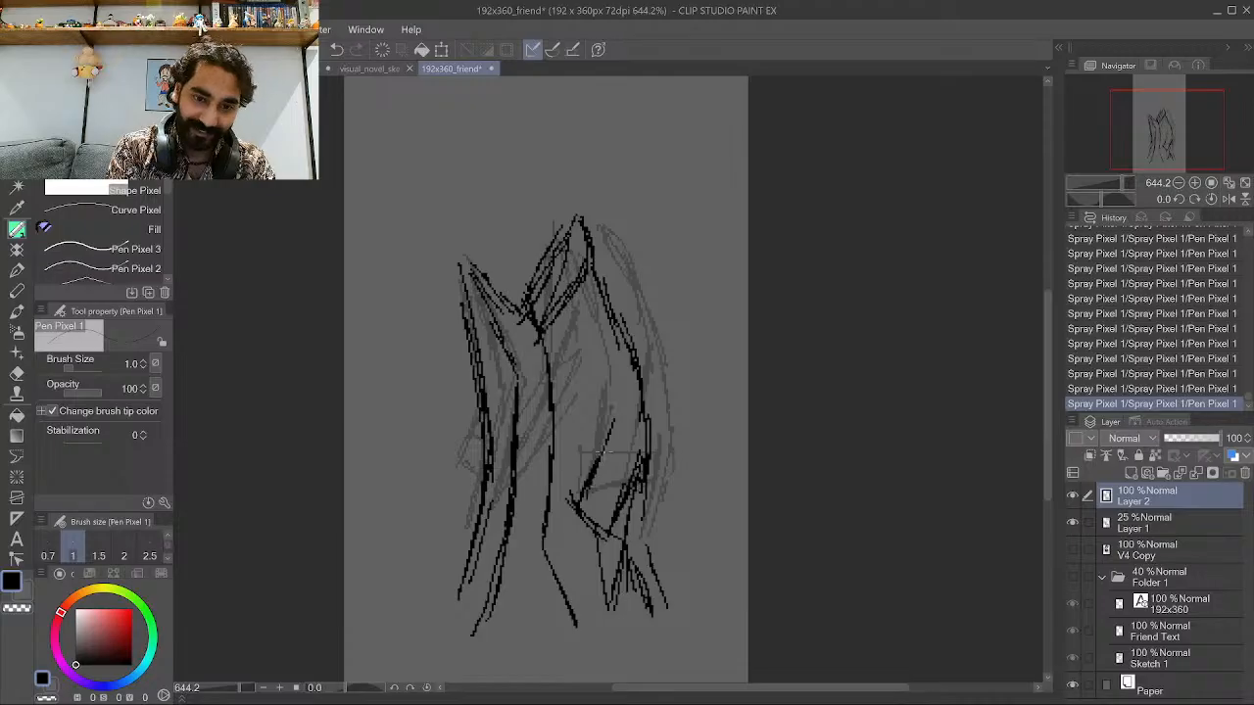
mouse_move(592, 351)
mouse_down()
mouse_move(599, 454)
mouse_move(572, 349)
mouse_move(596, 417)
mouse_move(637, 465)
mouse_up()
mouse_move(660, 422)
mouse_down()
mouse_move(643, 454)
mouse_move(642, 370)
mouse_move(639, 382)
mouse_up()
mouse_move(603, 321)
mouse_down()
mouse_move(618, 354)
mouse_move(598, 380)
mouse_move(575, 335)
mouse_up()
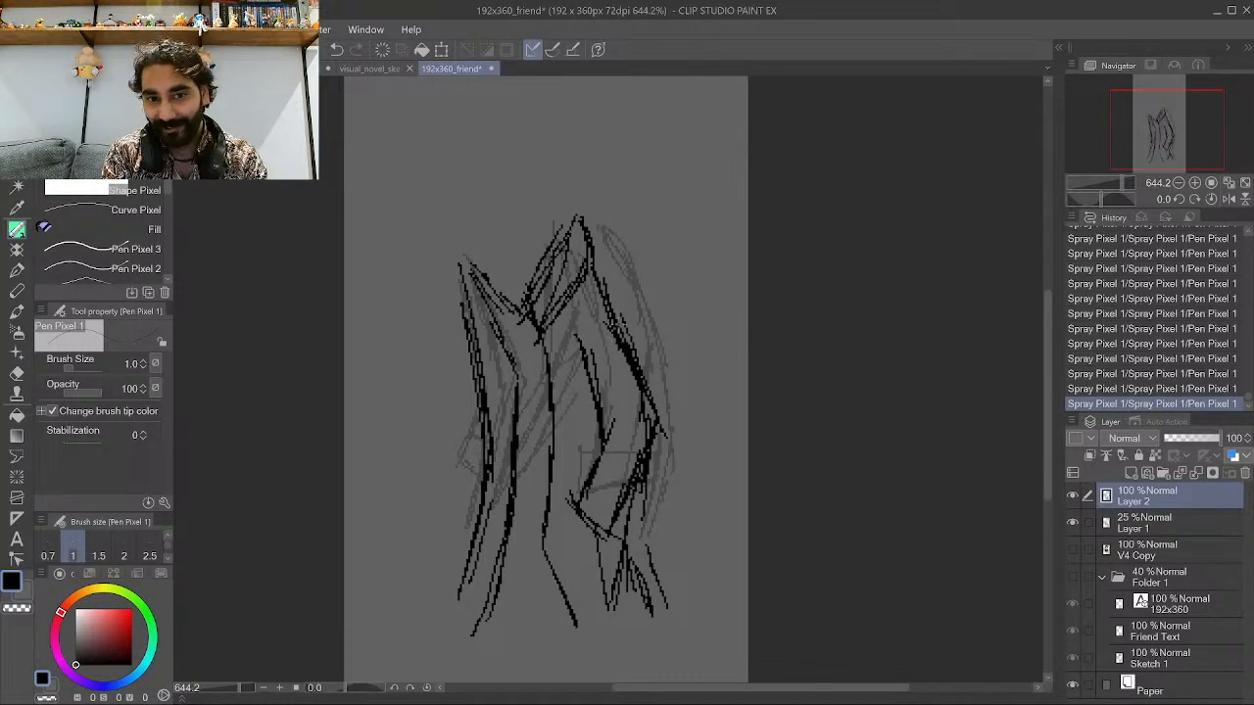
mouse_move(642, 369)
mouse_down()
mouse_move(614, 278)
mouse_move(627, 276)
mouse_move(635, 329)
mouse_up()
mouse_move(578, 287)
mouse_down()
mouse_move(625, 281)
mouse_move(640, 354)
mouse_up()
mouse_move(622, 299)
mouse_down()
mouse_move(670, 390)
mouse_move(621, 502)
mouse_up()
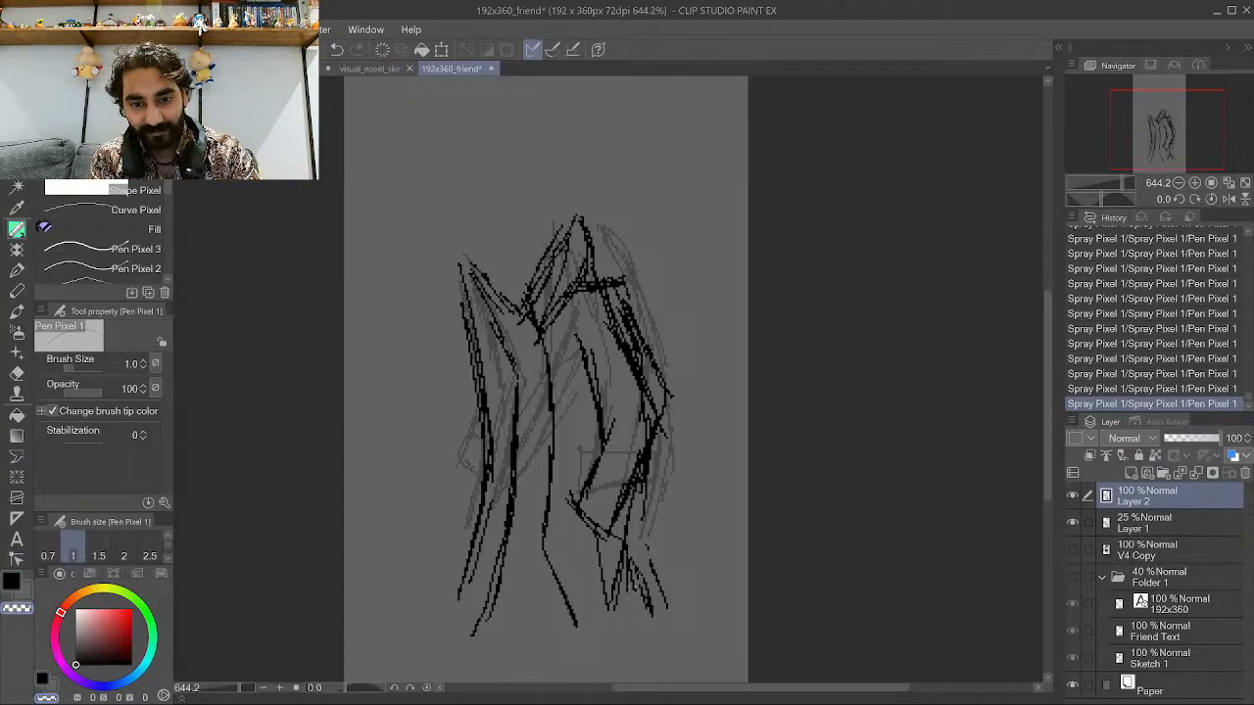
Erase stray strokes at the jacket's lower right and along its left edge using the transparent color.
mouse_move(632, 592)
mouse_down()
mouse_move(639, 527)
mouse_move(627, 607)
mouse_move(643, 558)
mouse_move(642, 597)
mouse_up()
drag(654, 566, 646, 608)
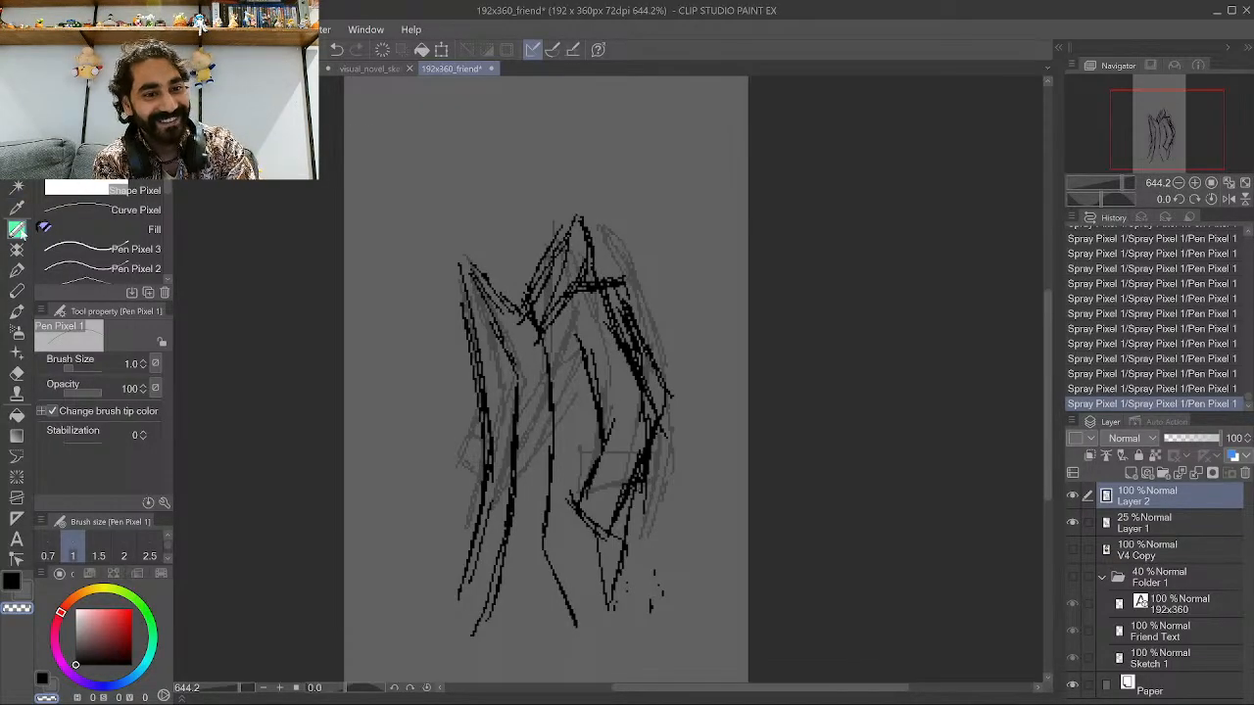
click(11, 582)
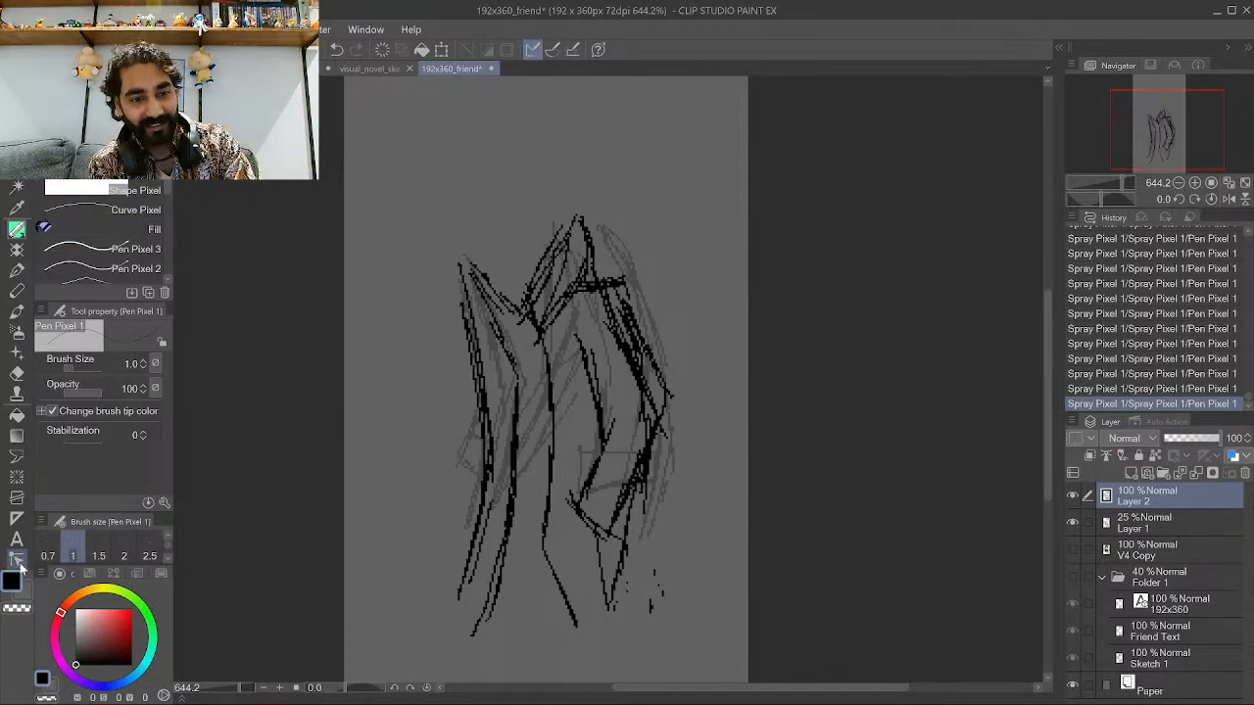
click(17, 609)
mouse_move(488, 458)
mouse_down()
mouse_move(484, 490)
mouse_move(470, 338)
mouse_move(490, 446)
mouse_move(487, 402)
mouse_up()
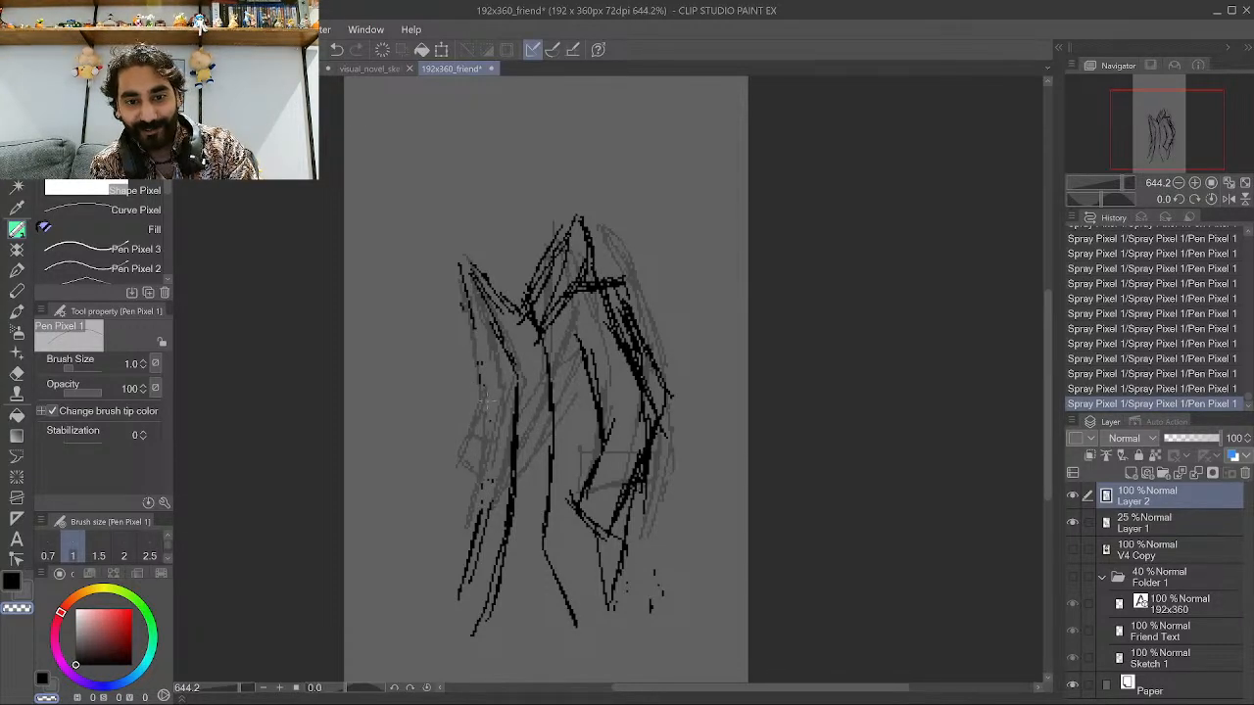
mouse_move(472, 522)
mouse_down()
mouse_move(491, 510)
mouse_move(475, 534)
mouse_move(490, 507)
mouse_up()
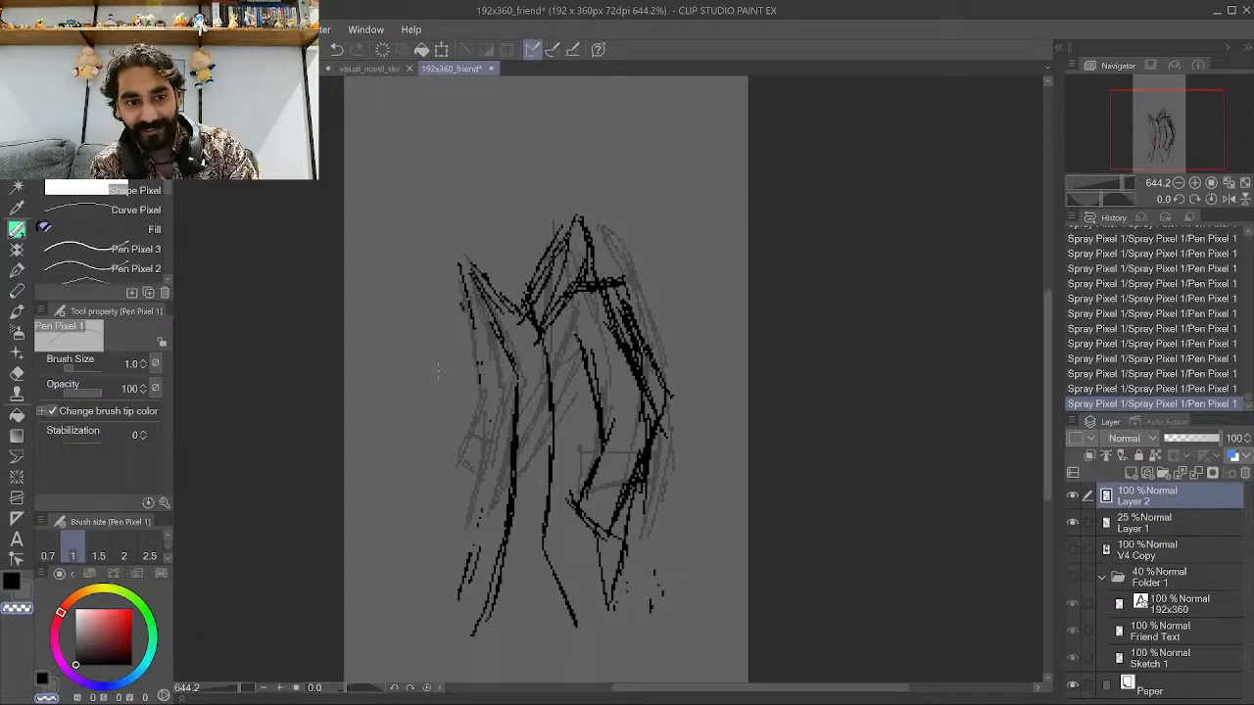
Switch back to black and redraw the jacket's left shoulder and upper left outline.
click(12, 580)
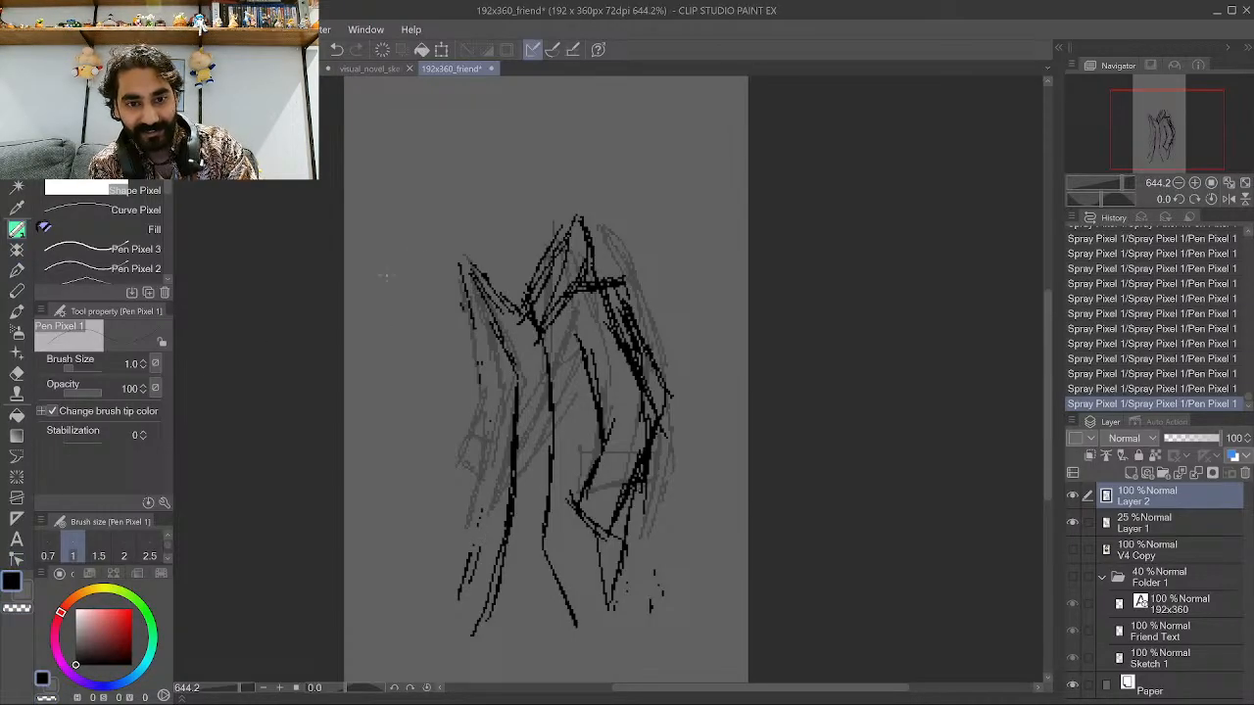
mouse_move(470, 272)
mouse_down()
mouse_move(443, 307)
mouse_move(449, 296)
mouse_up()
drag(469, 405, 443, 353)
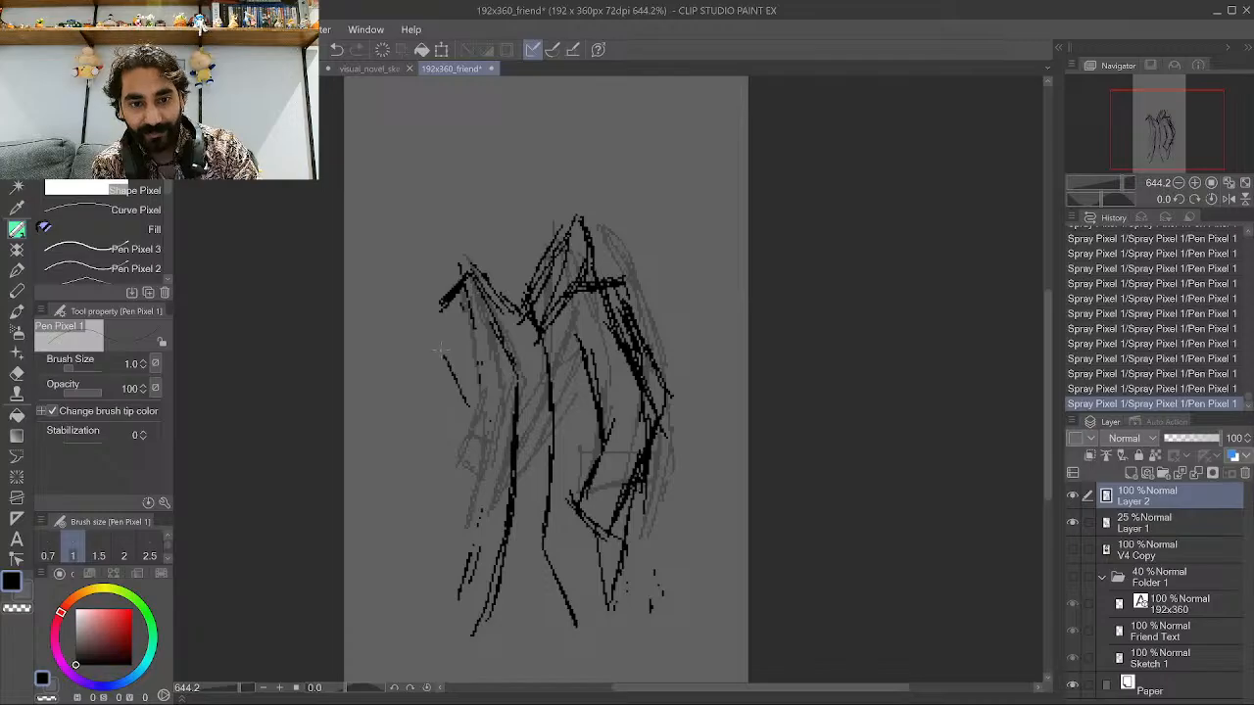
drag(480, 434, 445, 341)
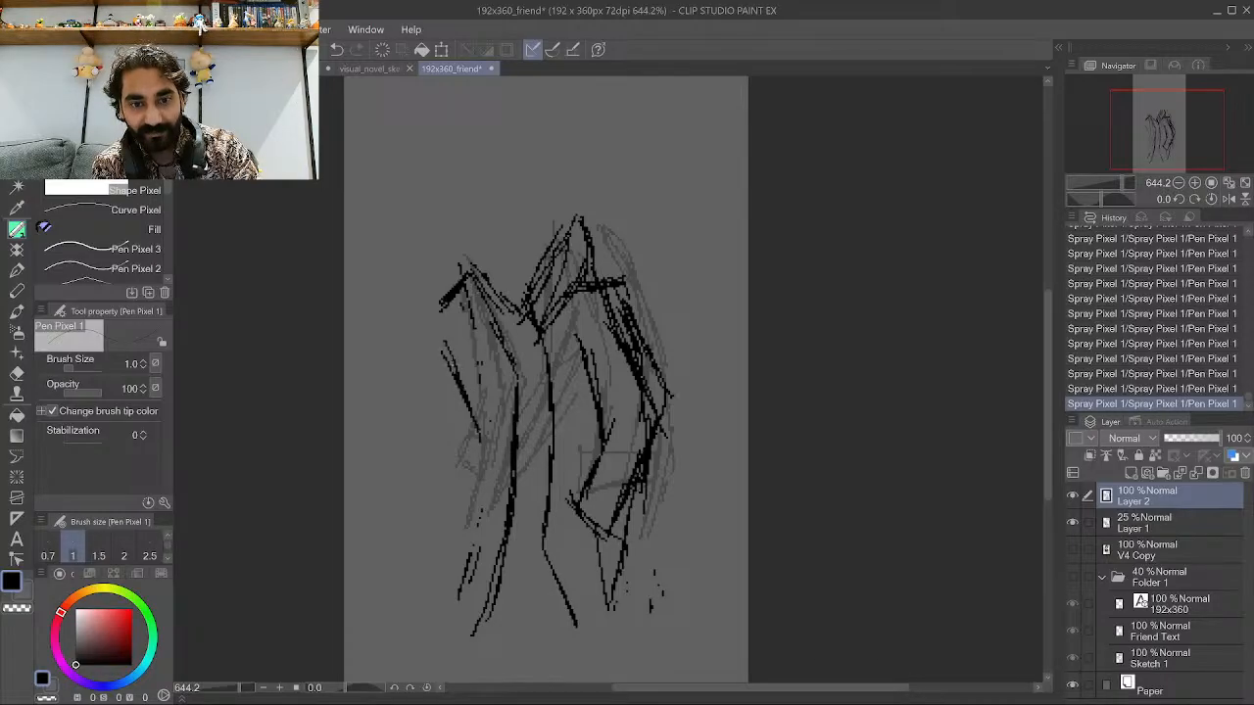
drag(464, 394, 440, 338)
drag(447, 340, 478, 421)
drag(464, 378, 441, 312)
drag(511, 370, 485, 336)
drag(500, 367, 485, 341)
Ink the jacket's lower left outline, sleeve and cuff strokes in black.
drag(475, 433, 467, 524)
drag(475, 439, 473, 513)
drag(467, 515, 460, 550)
drag(476, 472, 455, 554)
drag(478, 448, 474, 476)
drag(457, 527, 449, 570)
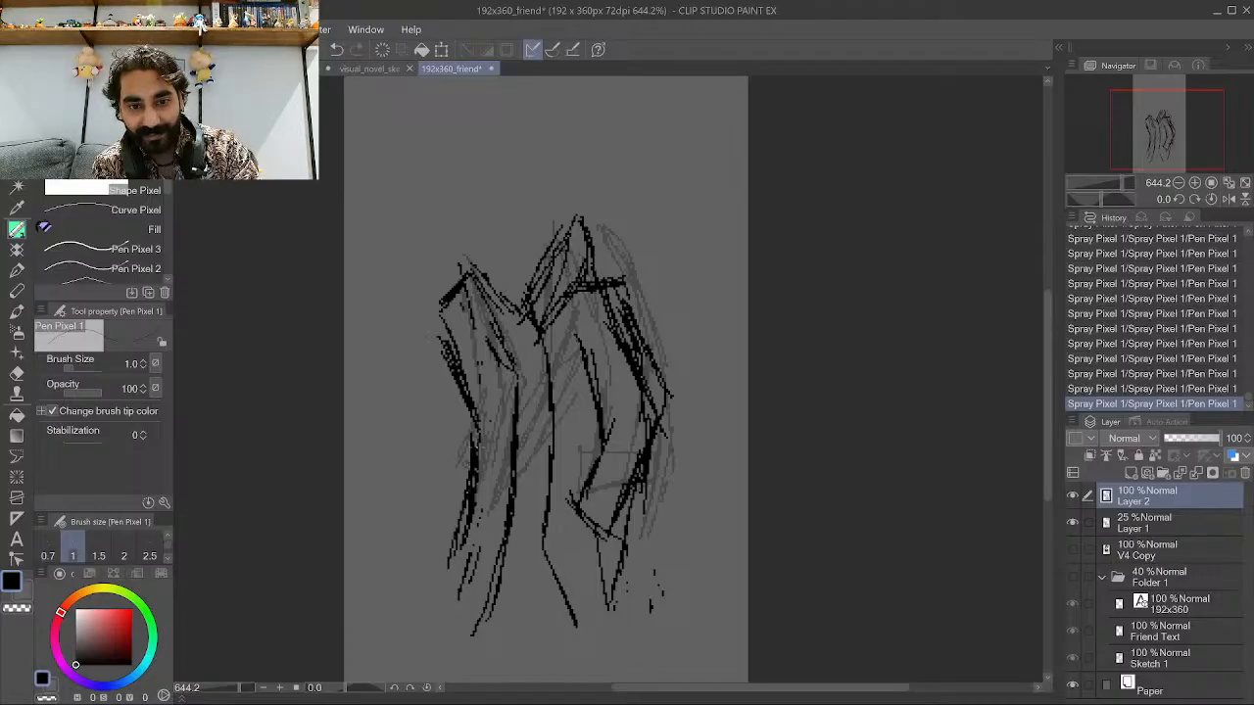
mouse_move(465, 489)
mouse_down()
mouse_move(450, 558)
mouse_move(482, 557)
mouse_move(466, 576)
mouse_up()
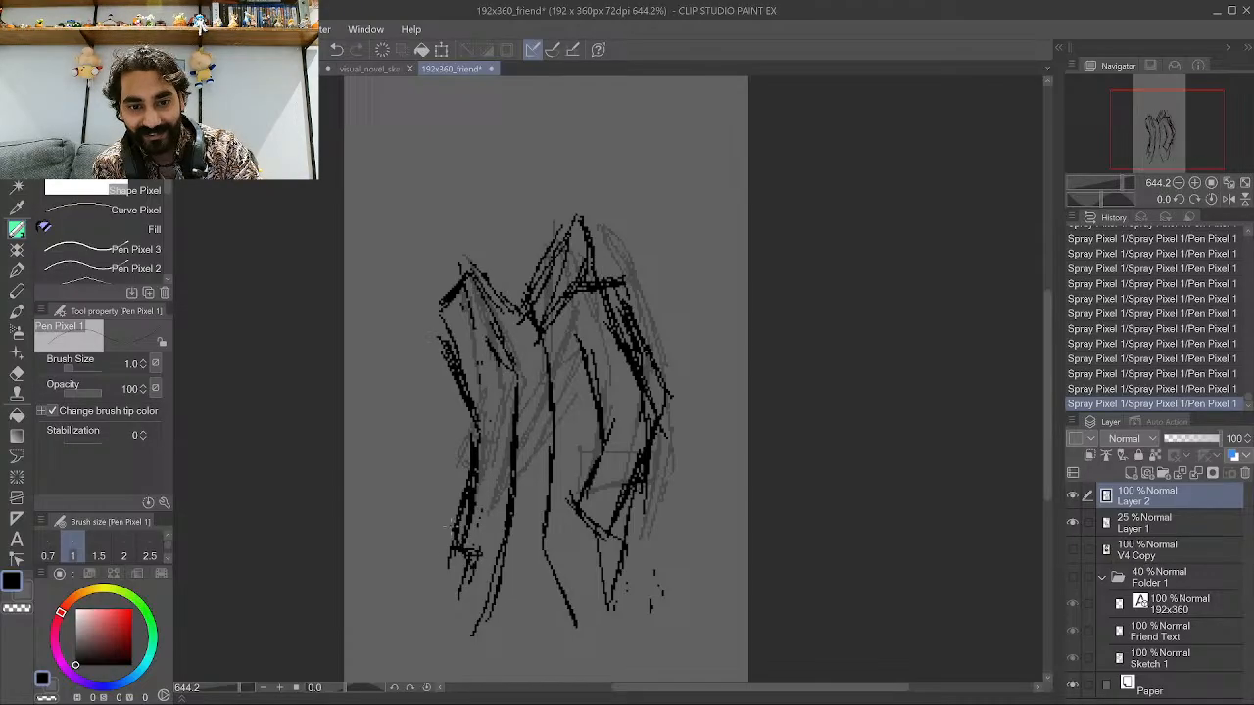
drag(490, 525, 470, 535)
drag(464, 536, 443, 555)
drag(506, 519, 482, 527)
mouse_move(470, 539)
mouse_down()
mouse_move(454, 542)
mouse_move(475, 529)
mouse_move(503, 444)
mouse_up()
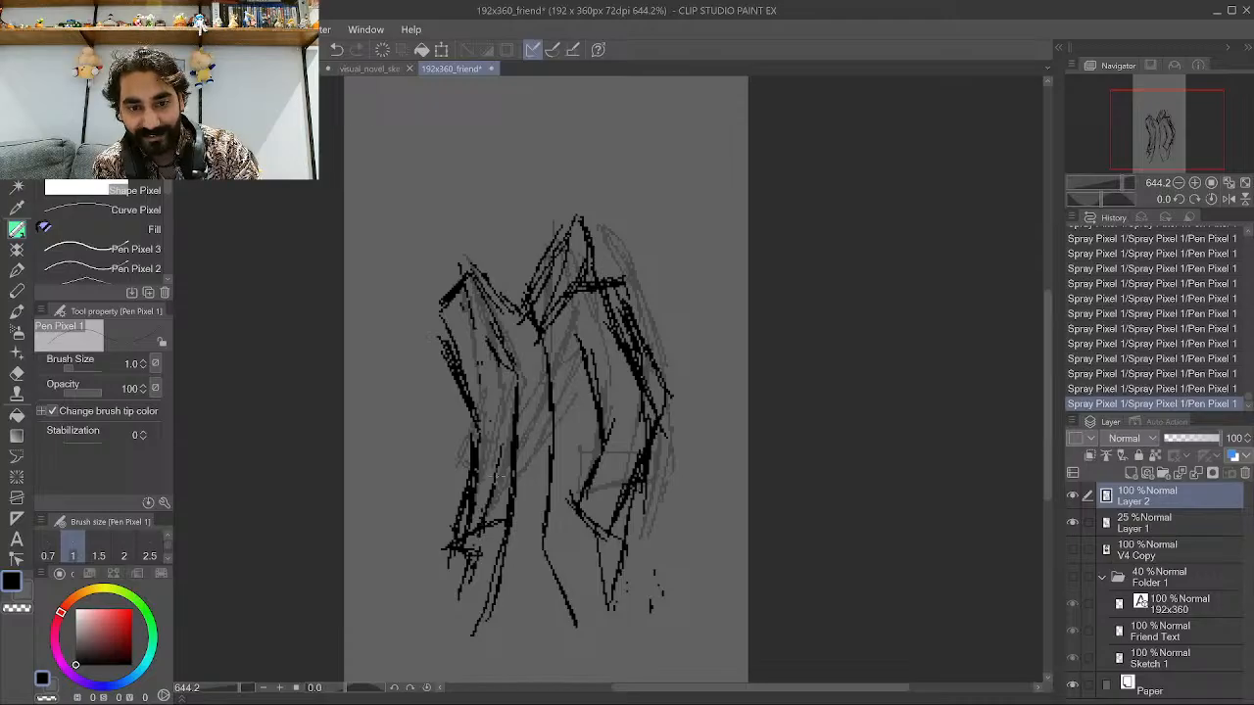
drag(491, 523, 504, 433)
drag(493, 488, 493, 389)
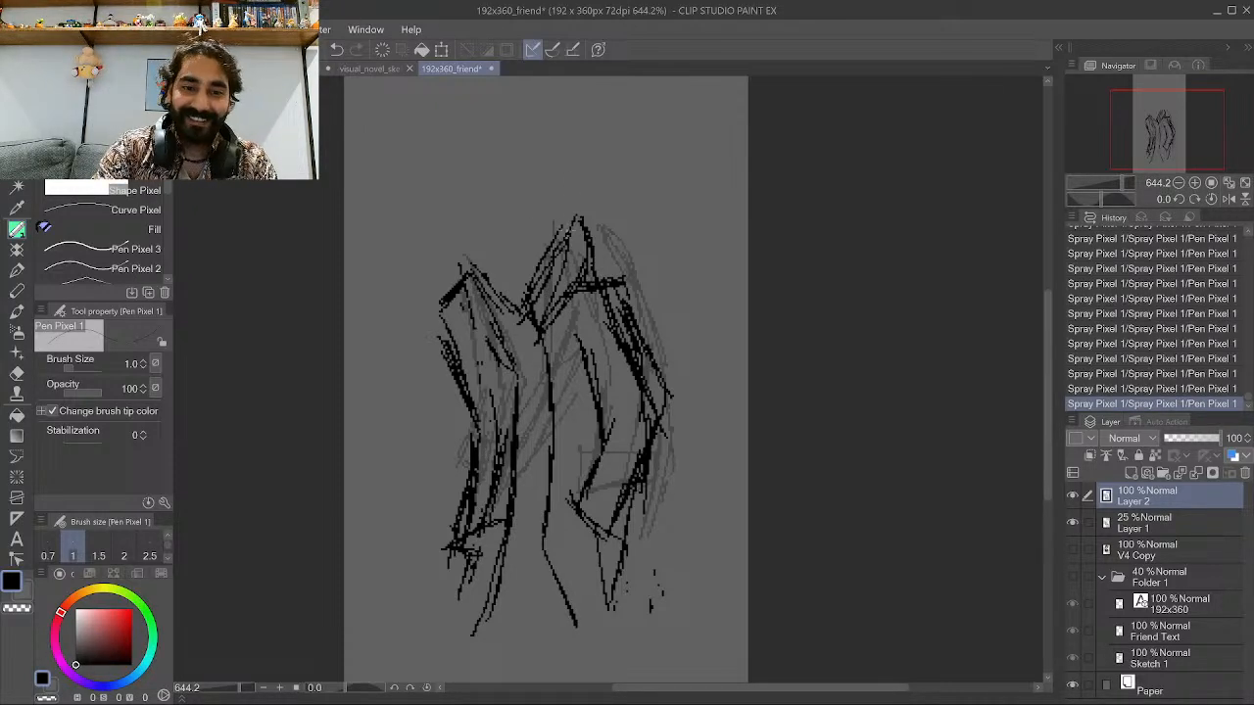
Draw the jawline and neck lines rising from the jacket collar.
scroll(571, 279, down, 7)
scroll(540, 174, up, 7)
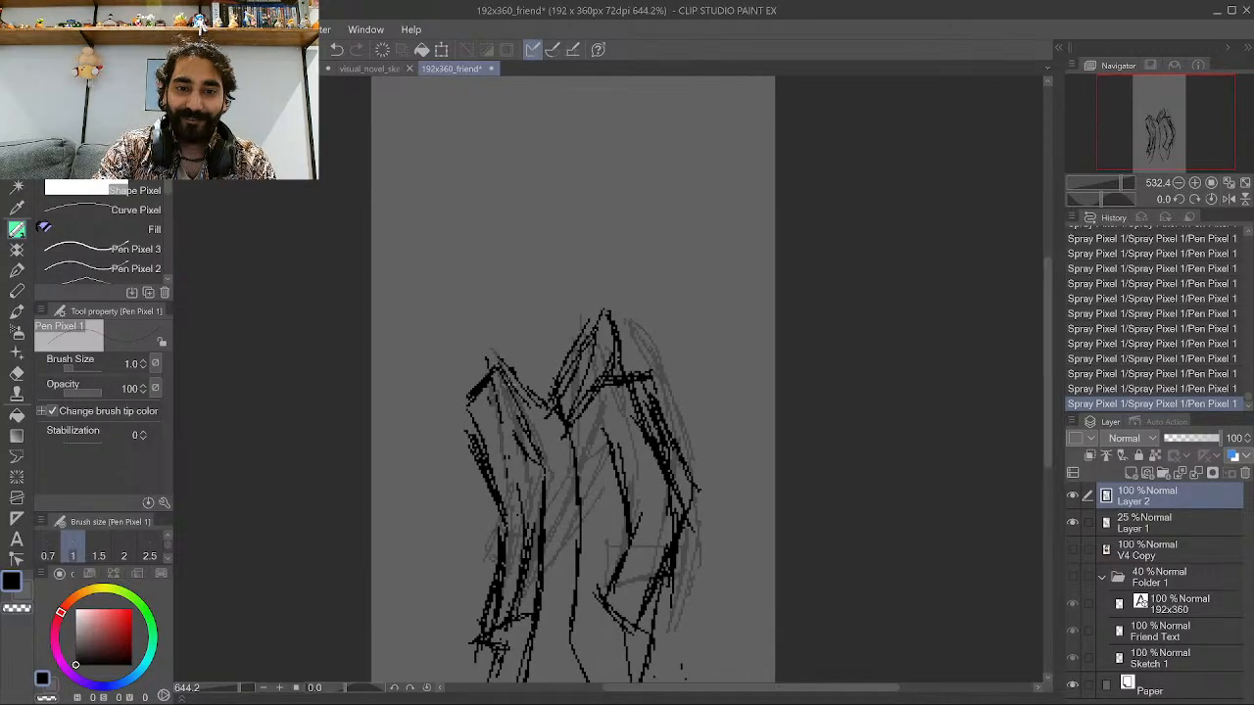
mouse_move(503, 370)
mouse_down()
mouse_move(504, 325)
mouse_move(519, 337)
mouse_move(534, 327)
mouse_move(531, 337)
mouse_move(581, 288)
mouse_up()
mouse_move(538, 329)
mouse_down()
mouse_move(579, 285)
mouse_move(574, 294)
mouse_move(584, 222)
mouse_up()
drag(576, 286, 582, 224)
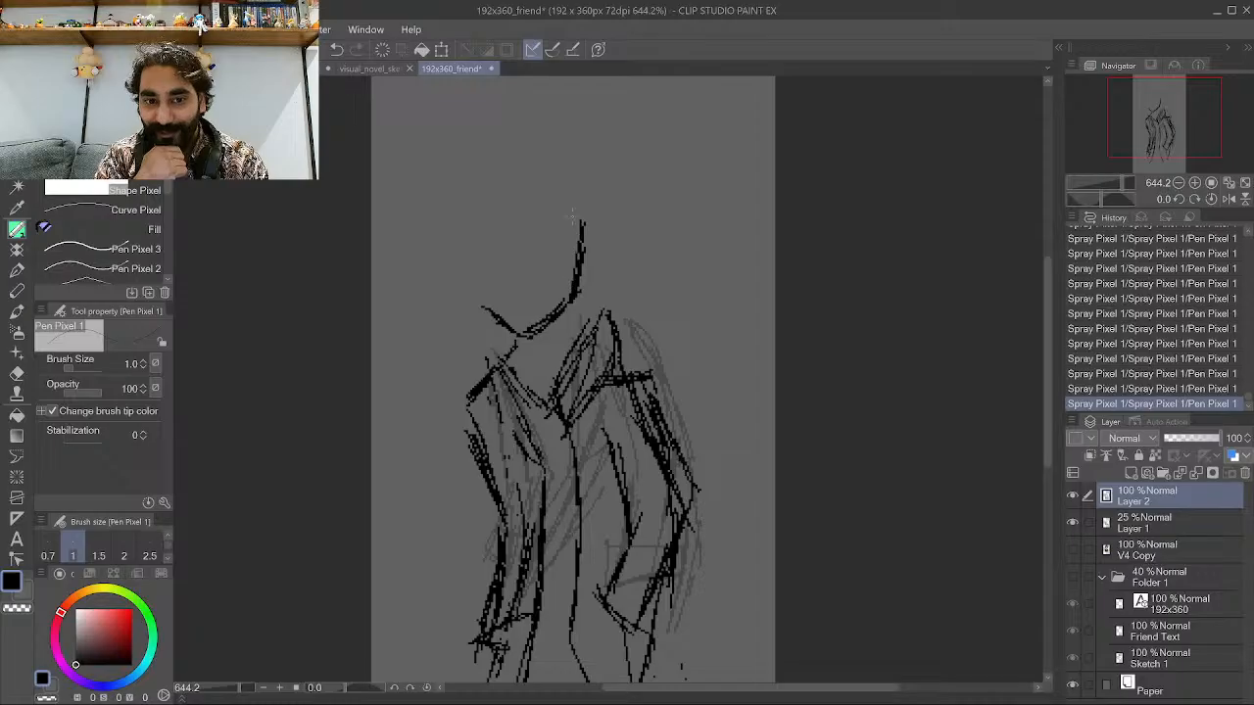
Draw the head's oval outline and an ear on its right side.
drag(478, 306, 469, 260)
drag(480, 302, 465, 234)
drag(471, 285, 463, 199)
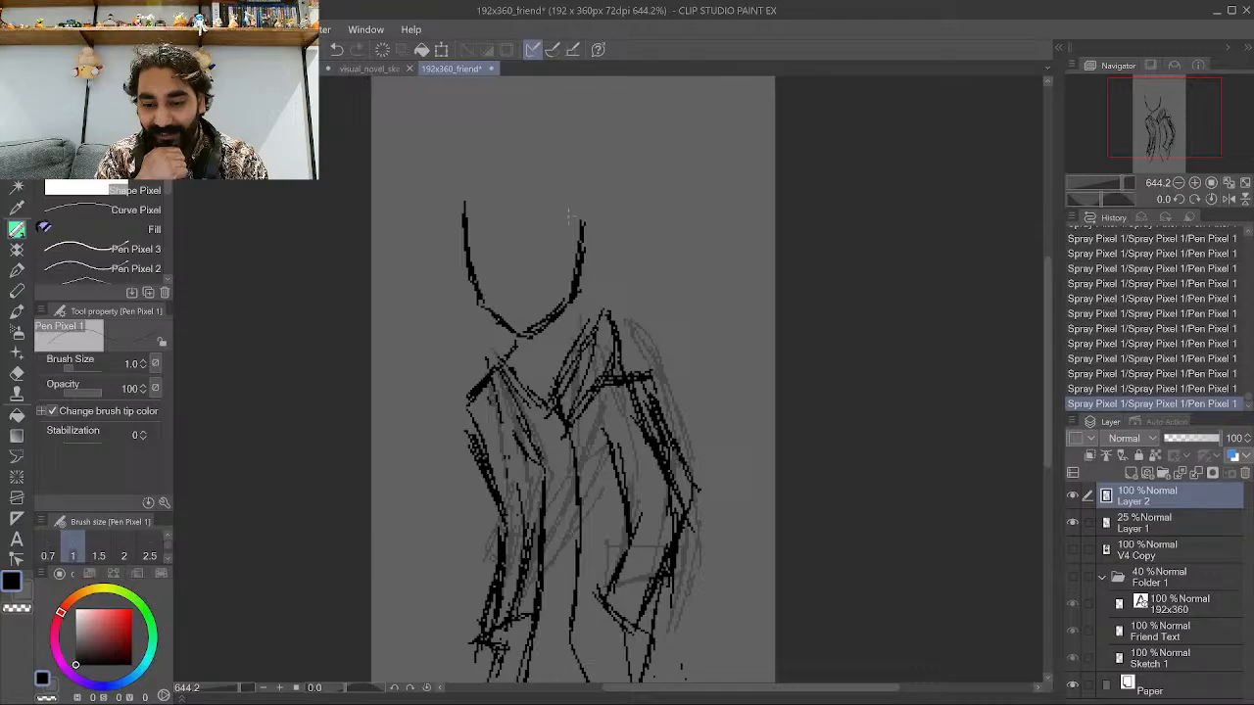
drag(578, 289, 584, 204)
mouse_move(606, 306)
mouse_down()
mouse_move(615, 197)
mouse_move(598, 159)
mouse_up()
mouse_move(465, 197)
mouse_down()
mouse_move(479, 146)
mouse_move(517, 132)
mouse_up()
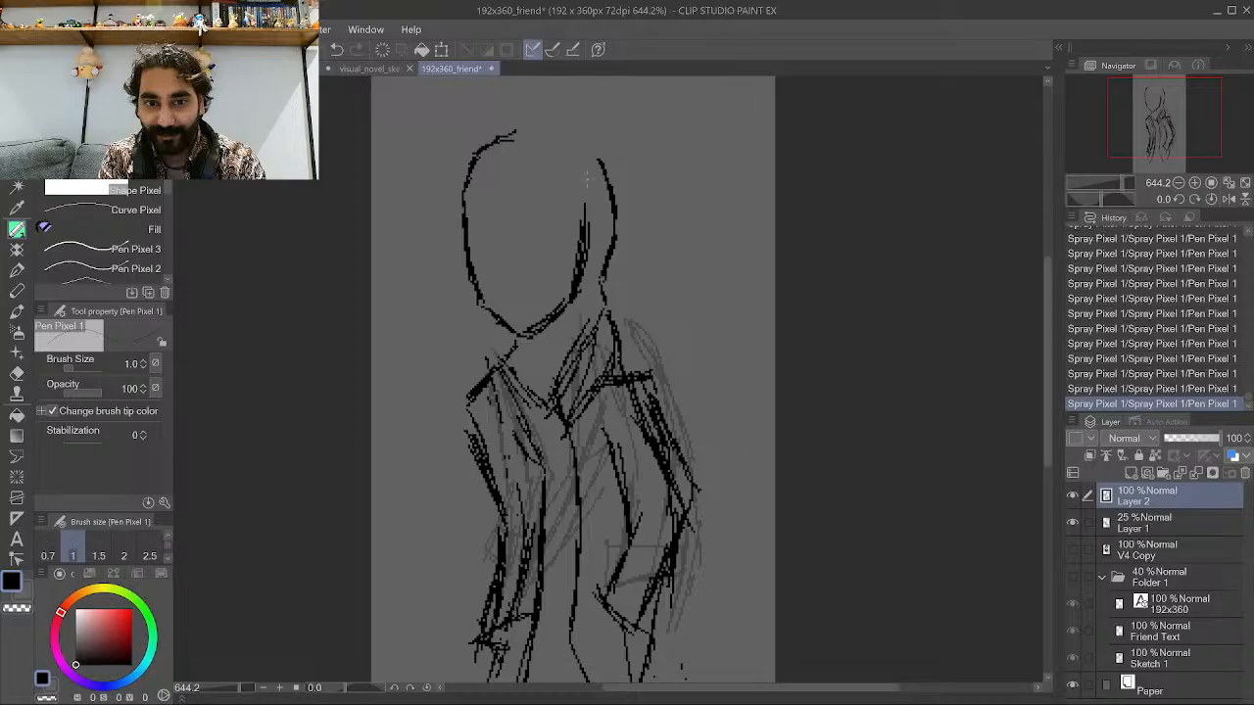
mouse_move(615, 190)
mouse_down()
mouse_move(592, 145)
mouse_move(521, 125)
mouse_up()
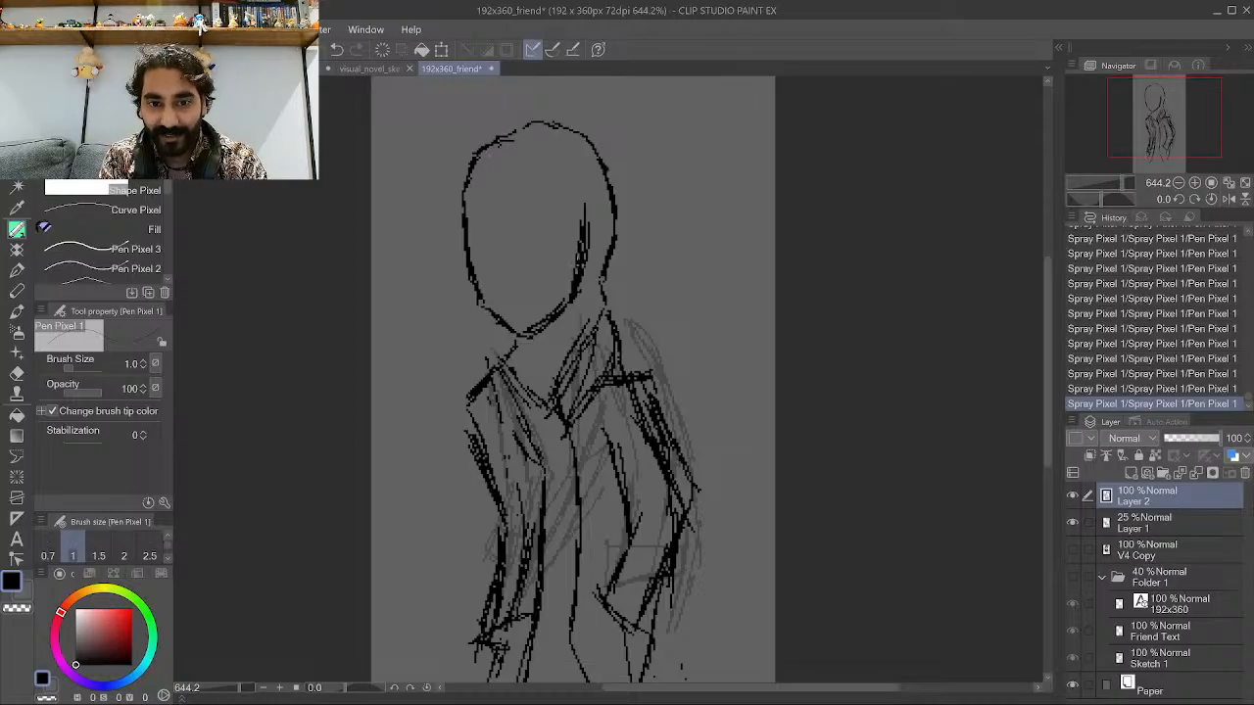
mouse_move(584, 262)
mouse_down()
mouse_move(597, 231)
mouse_move(586, 207)
mouse_up()
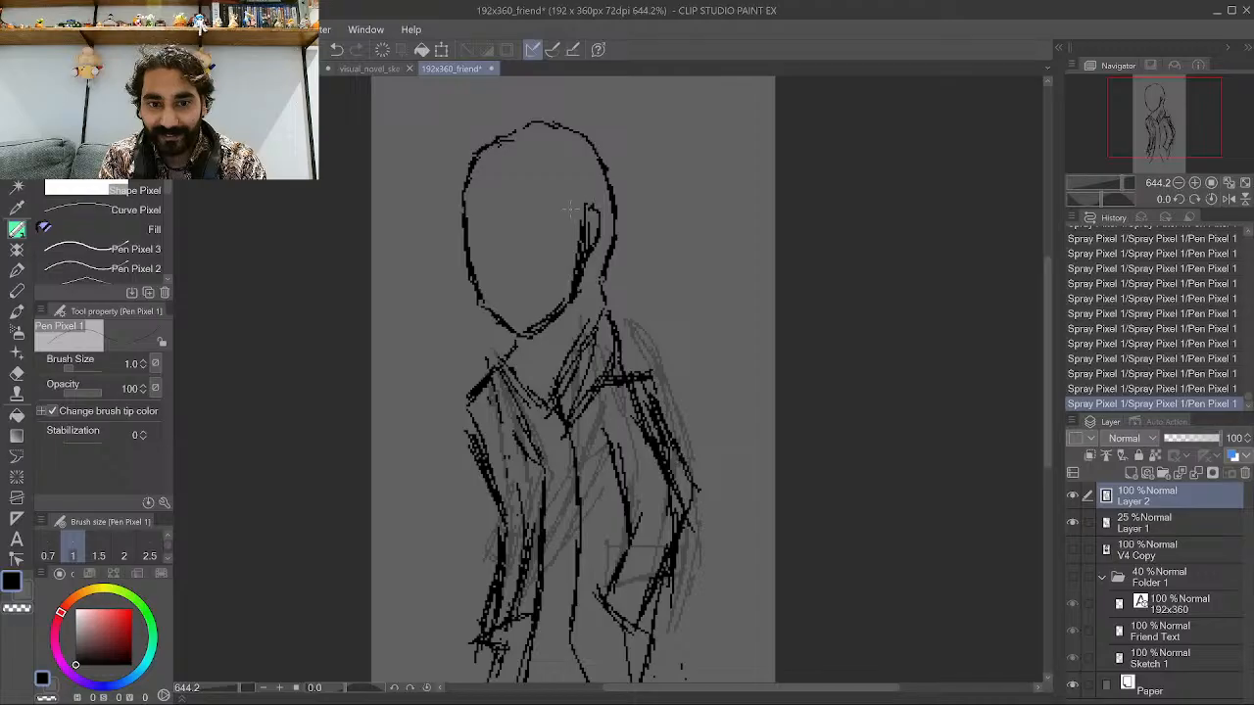
Draw the eyes, mouth and nose on the face, undoing one stray stroke.
mouse_move(479, 233)
mouse_down()
mouse_move(564, 222)
mouse_move(539, 233)
mouse_up()
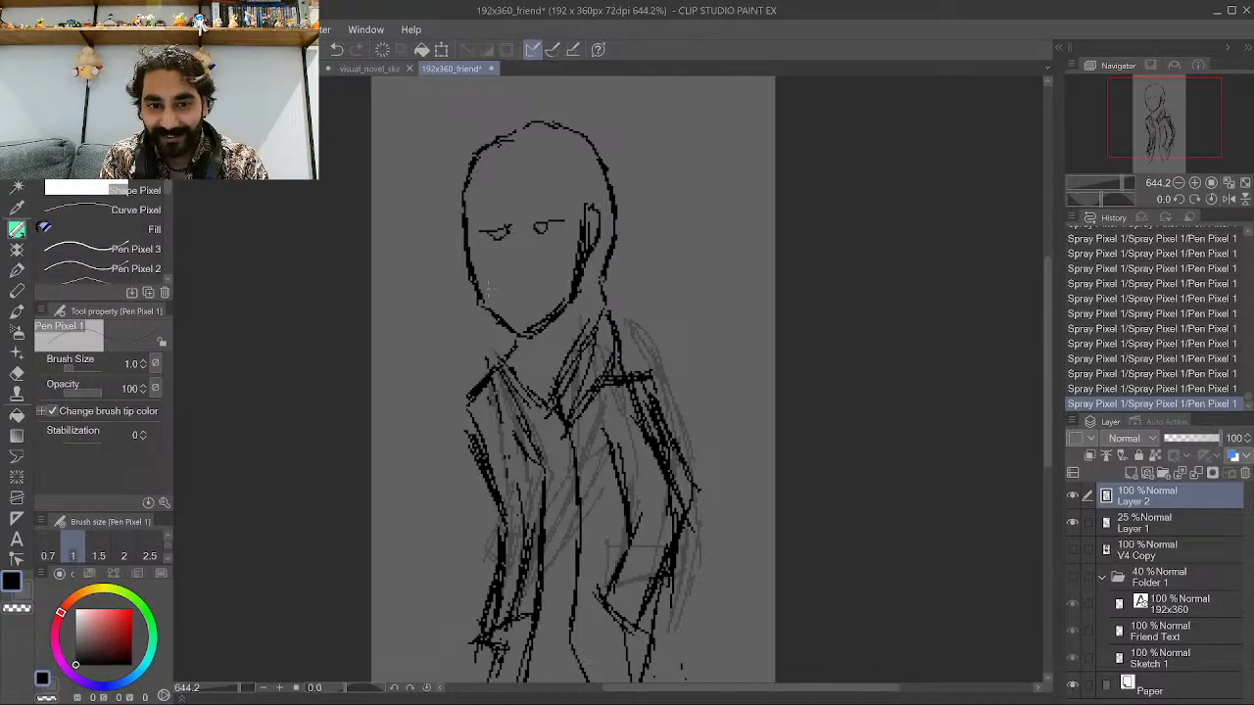
mouse_move(511, 281)
mouse_down()
mouse_move(482, 324)
mouse_move(500, 280)
mouse_move(467, 288)
mouse_move(527, 277)
mouse_up()
key(ctrl+z)
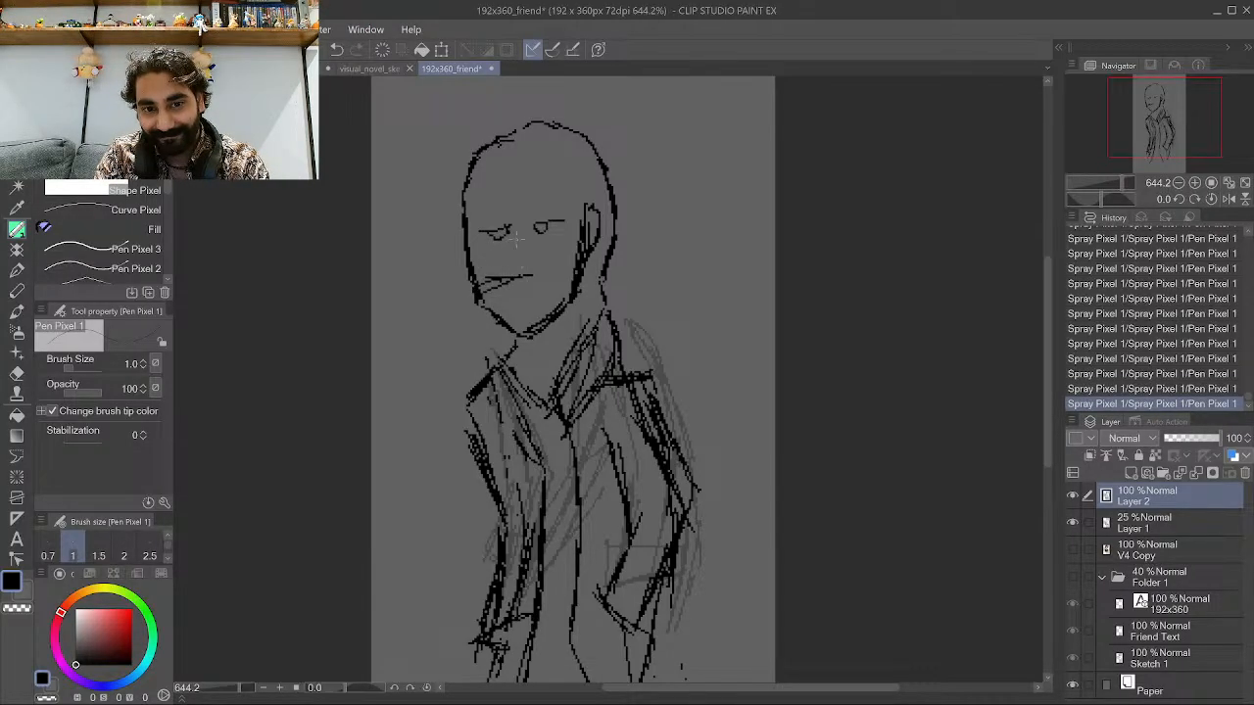
drag(516, 219, 513, 256)
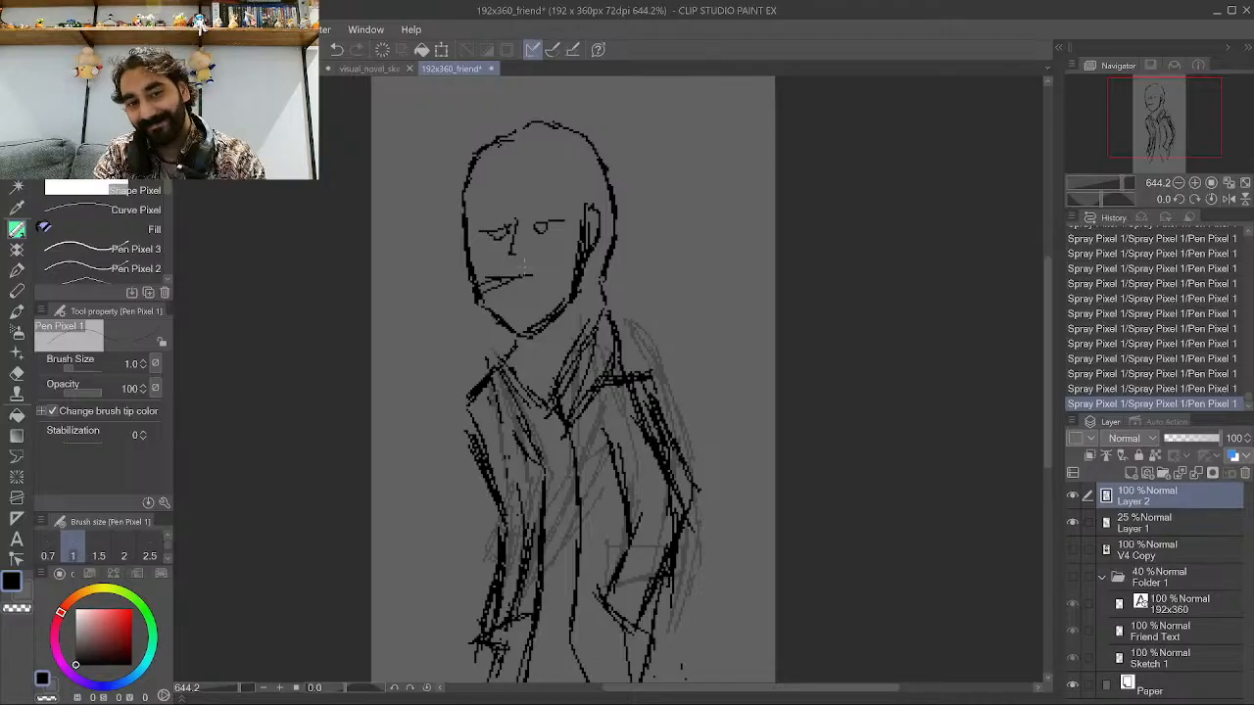
Lower Layer 2's opacity to 34%.
scroll(524, 266, down, 6)
scroll(647, 299, up, 3)
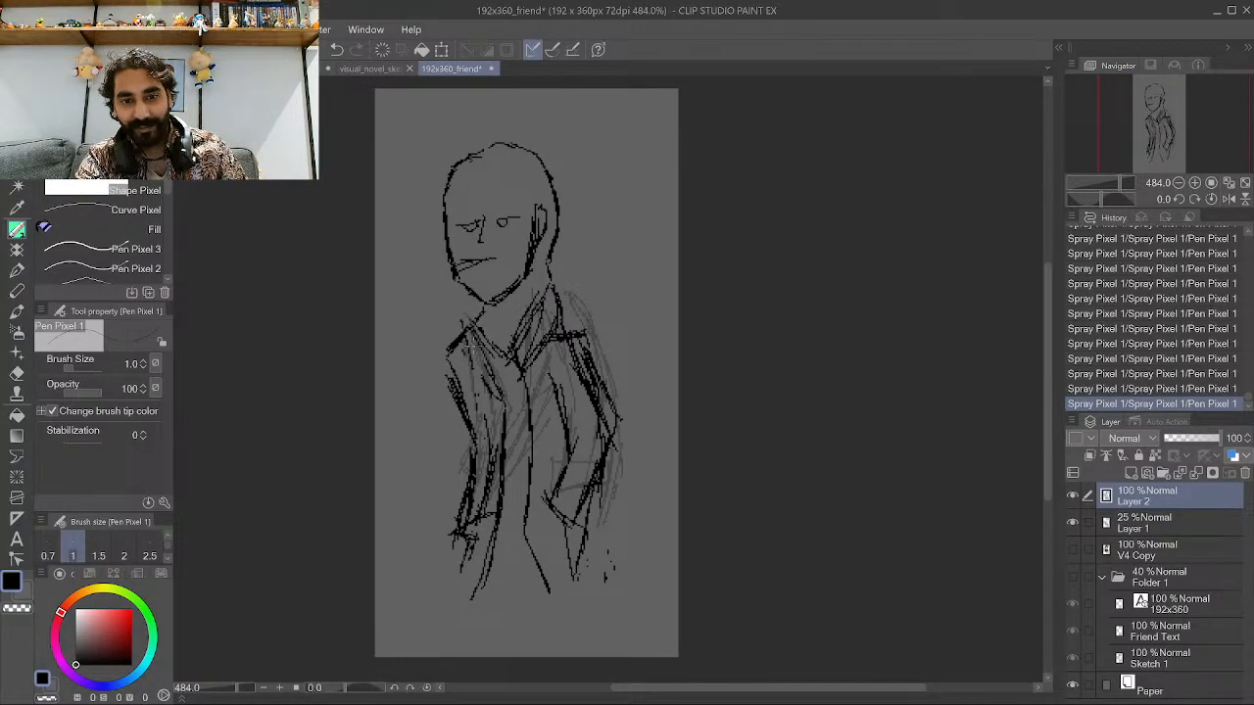
scroll(571, 387, down, 1)
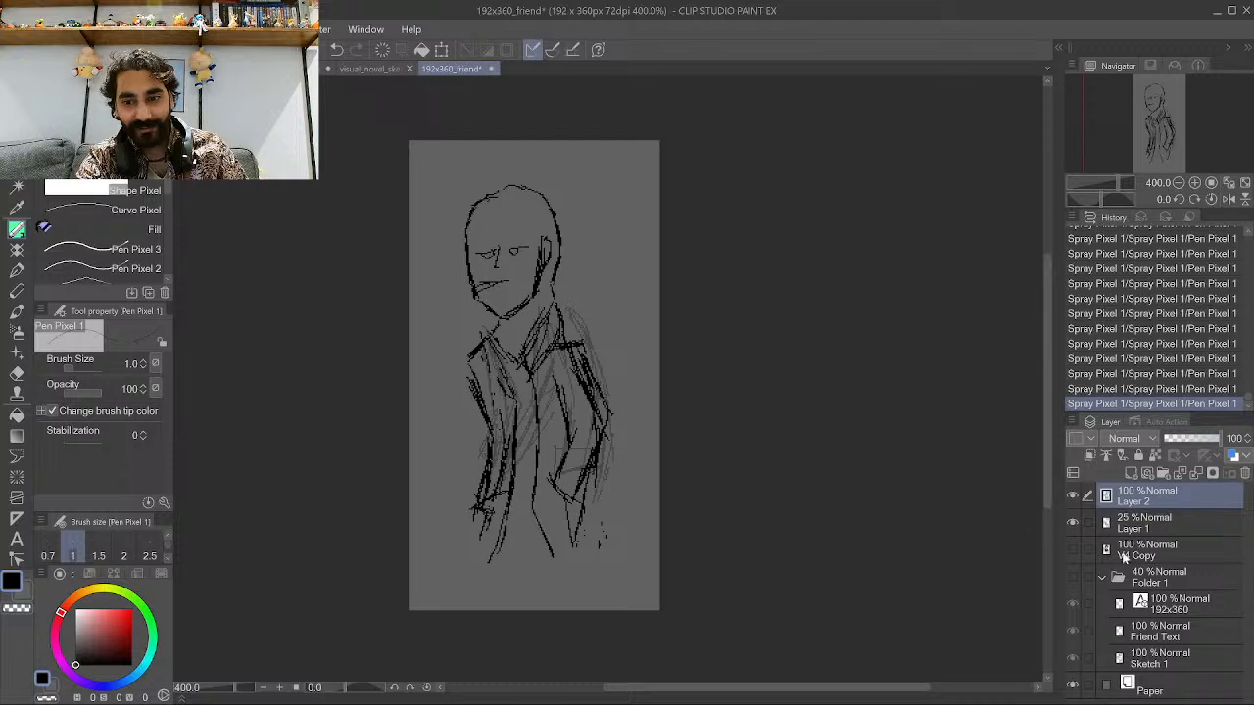
click(1172, 438)
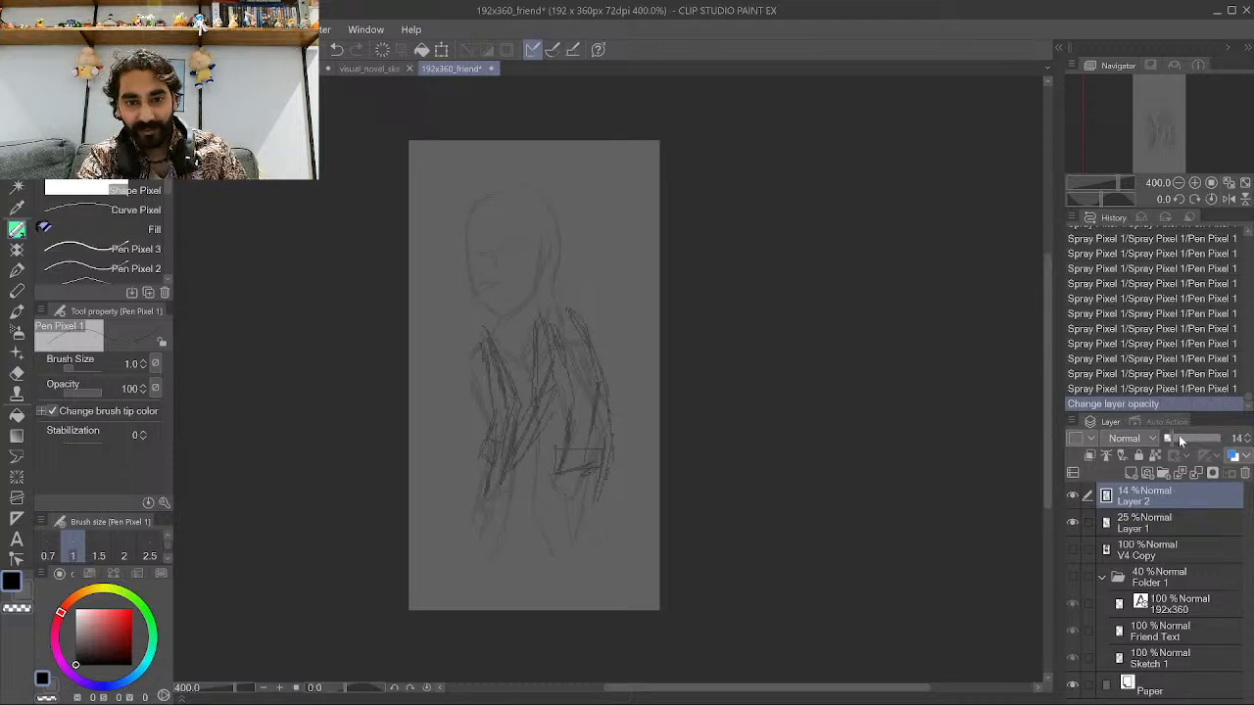
click(1182, 435)
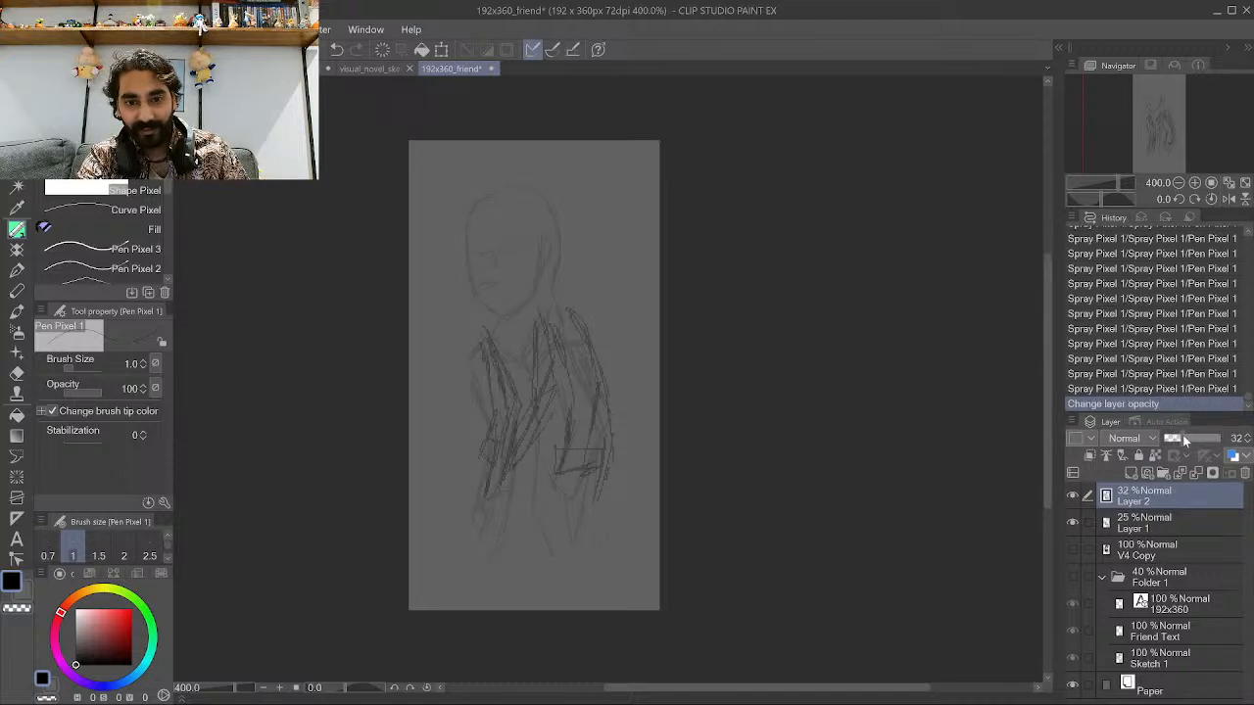
Add a new raster layer above Layer 2 and hide Layer 1.
click(1132, 473)
key(ctrl+plus)
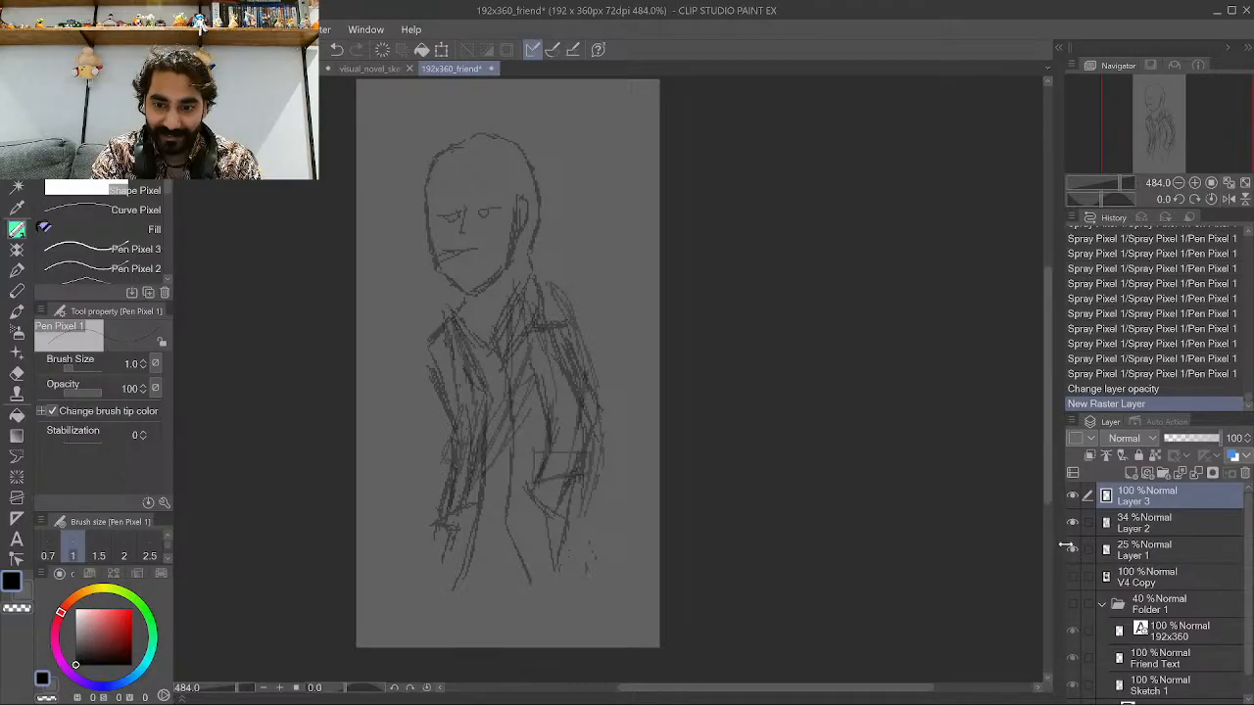
click(1071, 550)
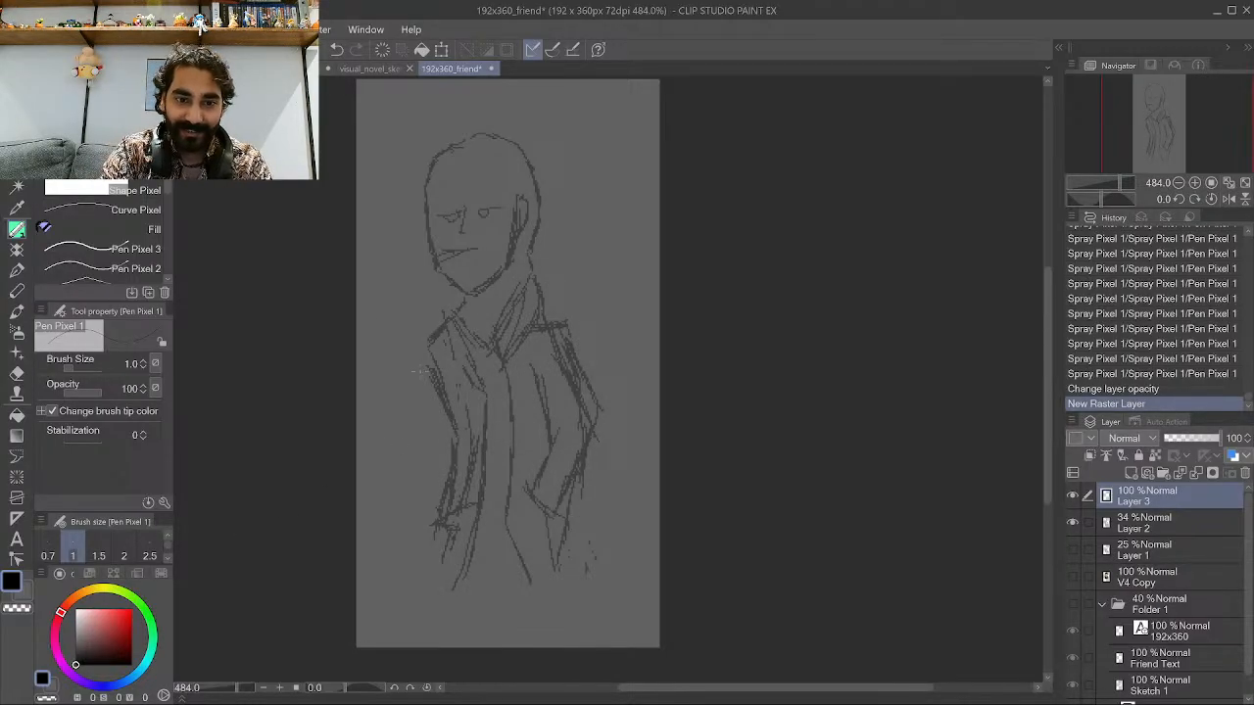
Ink the left shoulder and upper arm outline in black on the new layer.
mouse_move(384, 339)
mouse_down()
mouse_move(383, 321)
mouse_move(441, 315)
mouse_up()
drag(413, 329, 445, 315)
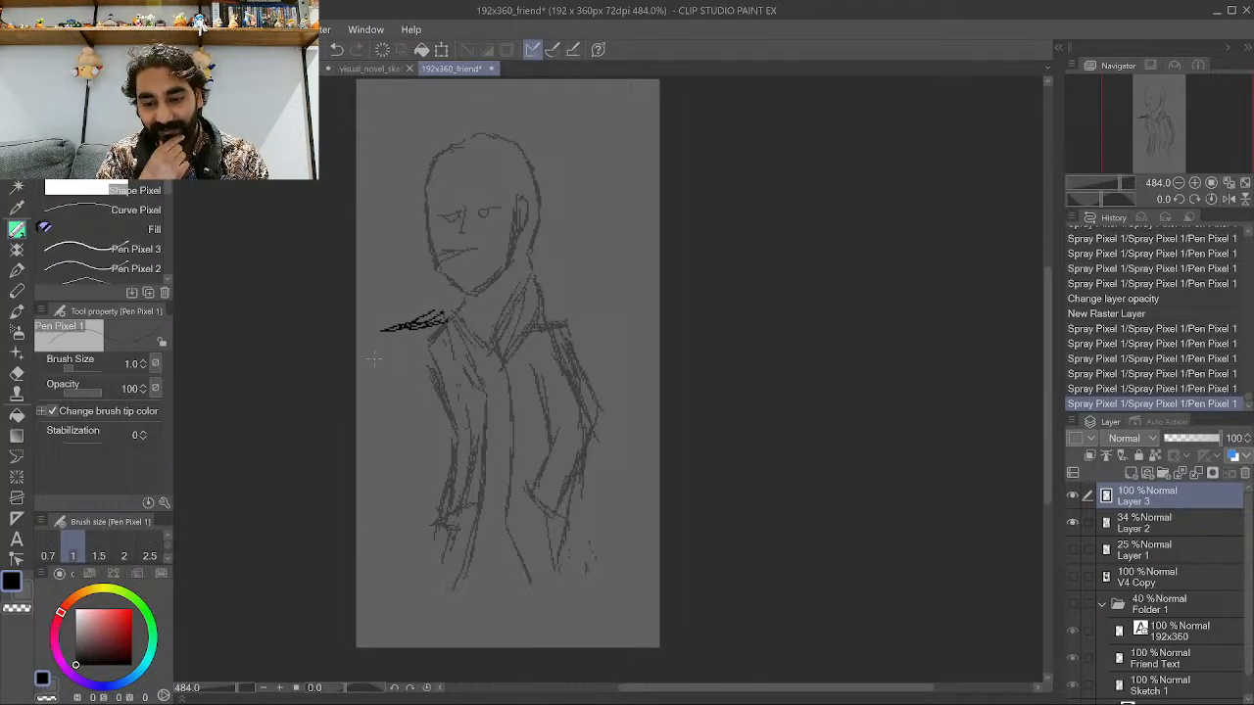
drag(433, 329, 459, 307)
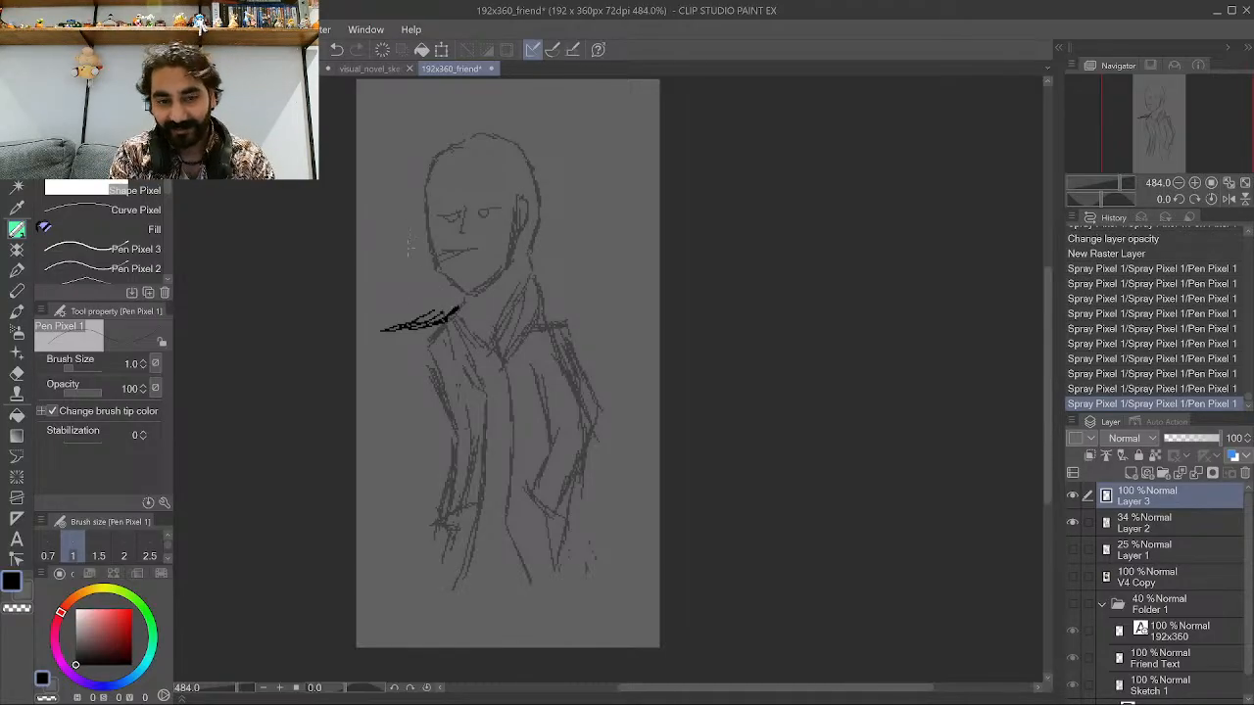
mouse_move(378, 349)
mouse_down()
mouse_move(405, 329)
mouse_move(392, 354)
mouse_move(413, 450)
mouse_move(392, 507)
mouse_up()
drag(404, 437, 394, 511)
drag(407, 412, 397, 480)
drag(409, 436, 402, 474)
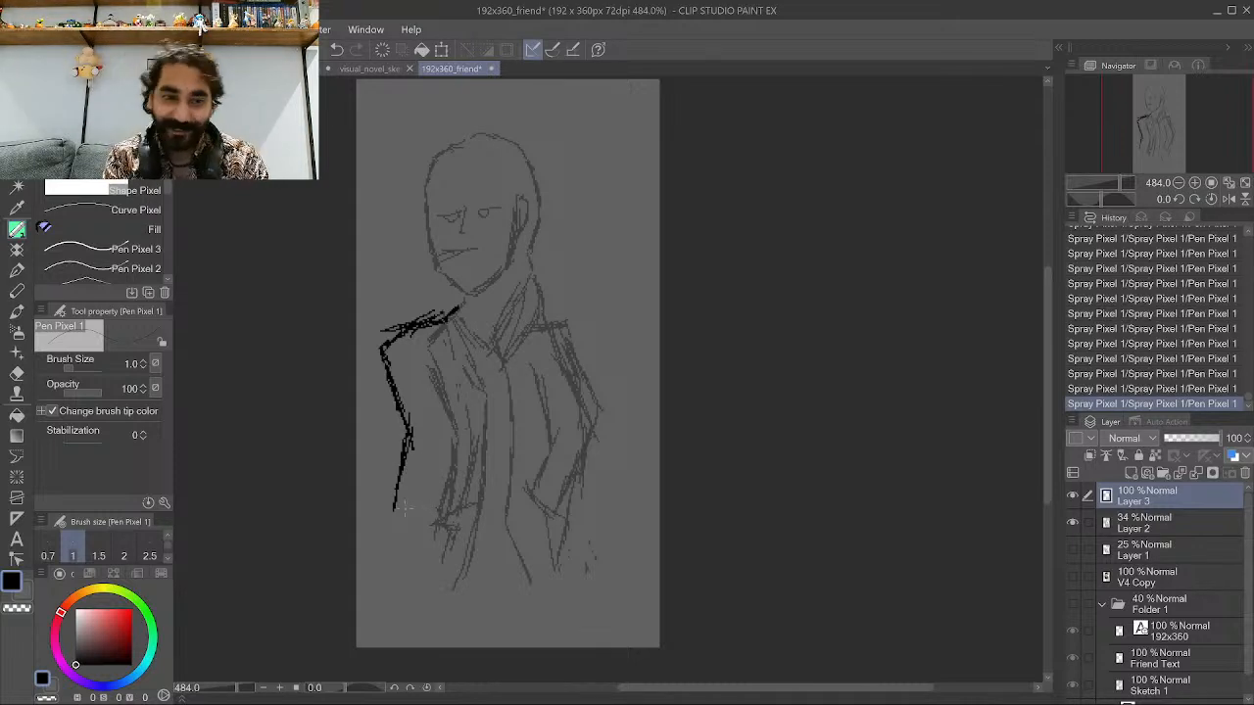
Ink the jacket's left front edge and the left collar in black on the new layer.
mouse_move(394, 517)
mouse_down()
mouse_move(443, 480)
mouse_move(425, 495)
mouse_move(427, 484)
mouse_up()
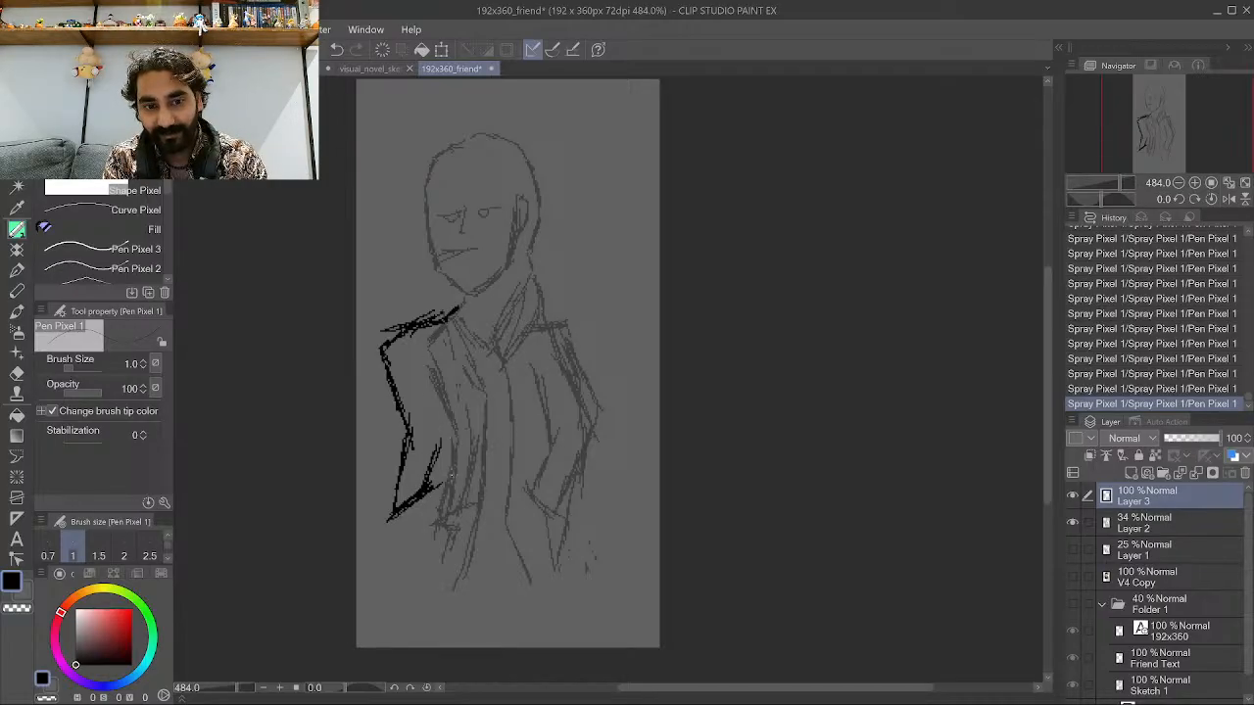
drag(413, 369, 452, 476)
drag(440, 433, 458, 480)
mouse_move(421, 386)
mouse_down()
mouse_move(443, 433)
mouse_move(437, 415)
mouse_up()
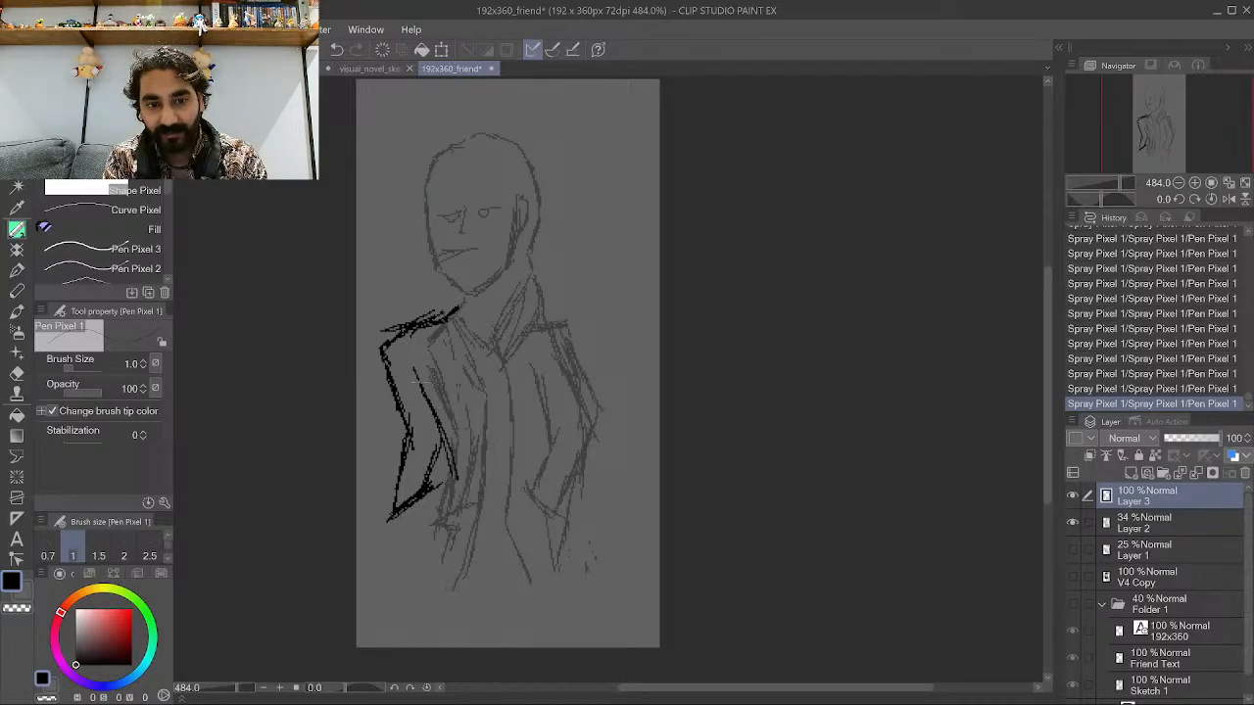
drag(437, 356, 415, 370)
drag(442, 346, 417, 366)
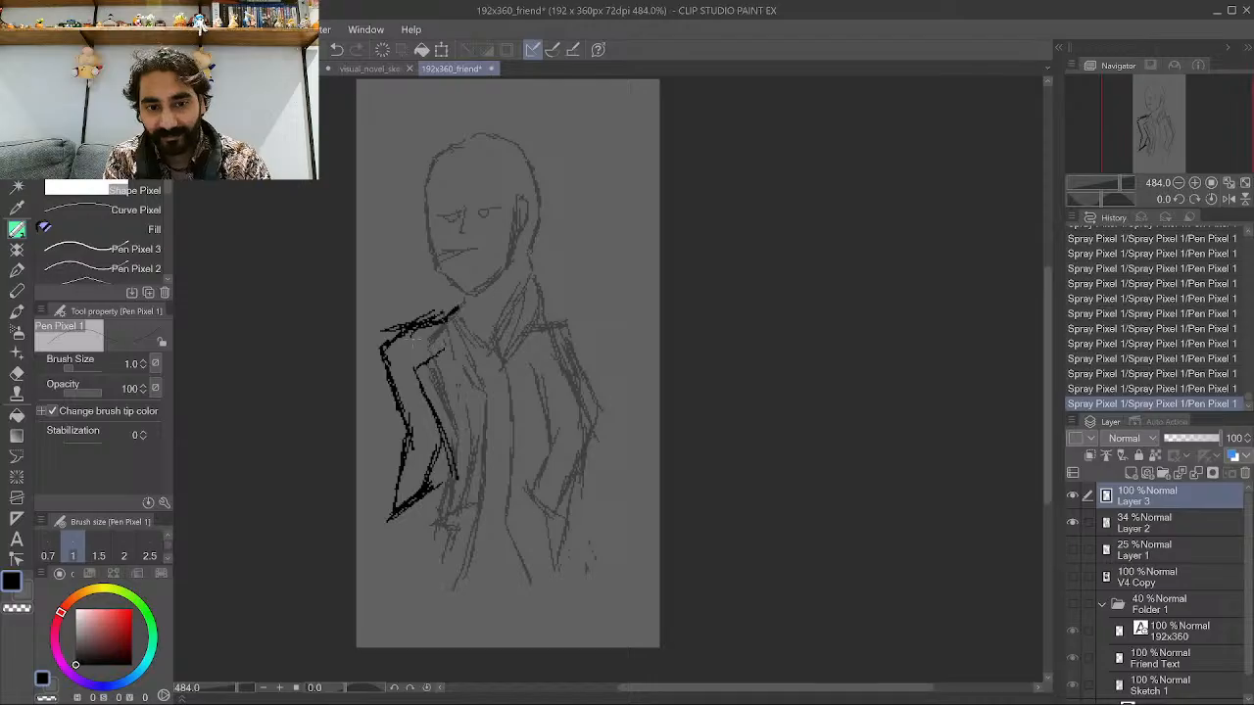
Add more black strokes along the left lapel and front edge down to the jacket's lower left hem.
mouse_move(453, 306)
mouse_down()
mouse_move(406, 361)
mouse_move(446, 311)
mouse_move(407, 358)
mouse_move(447, 337)
mouse_up()
drag(454, 457, 457, 478)
mouse_move(446, 354)
mouse_down()
mouse_move(462, 476)
mouse_move(449, 371)
mouse_up()
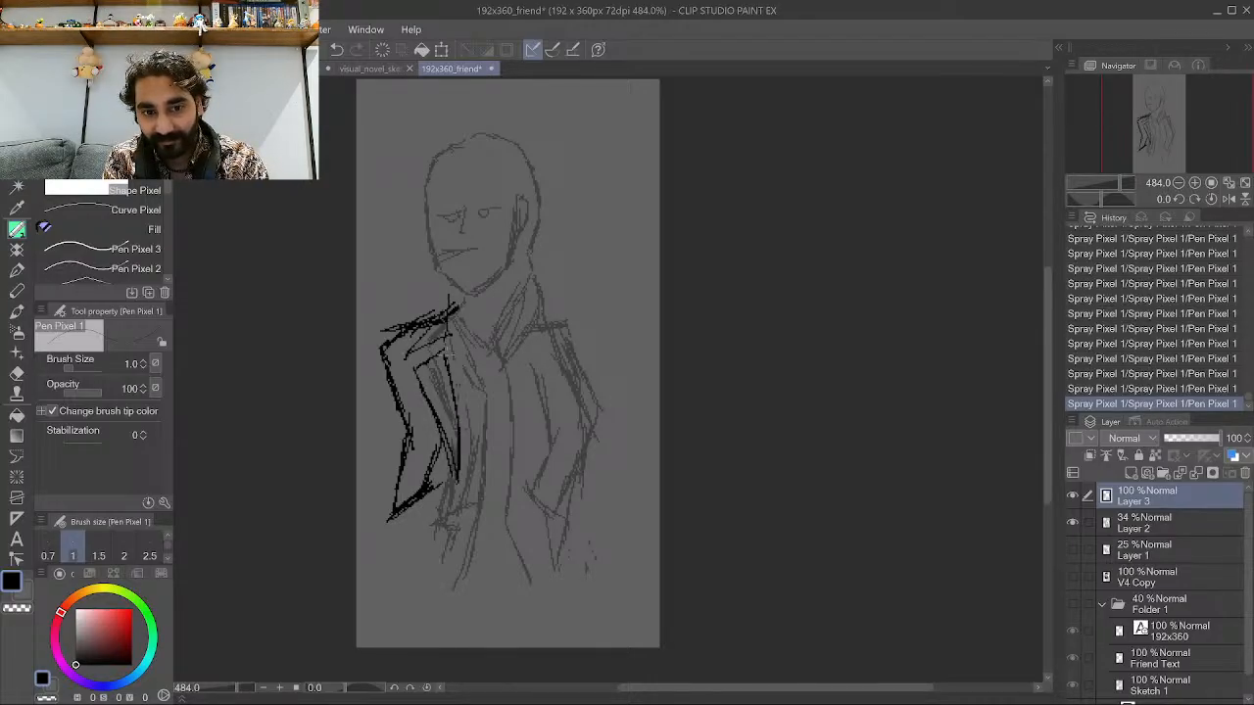
drag(451, 498, 447, 521)
mouse_move(457, 474)
mouse_down()
mouse_move(447, 525)
mouse_move(449, 497)
mouse_up()
drag(449, 523, 437, 562)
mouse_move(452, 480)
mouse_down()
mouse_move(435, 572)
mouse_move(445, 492)
mouse_up()
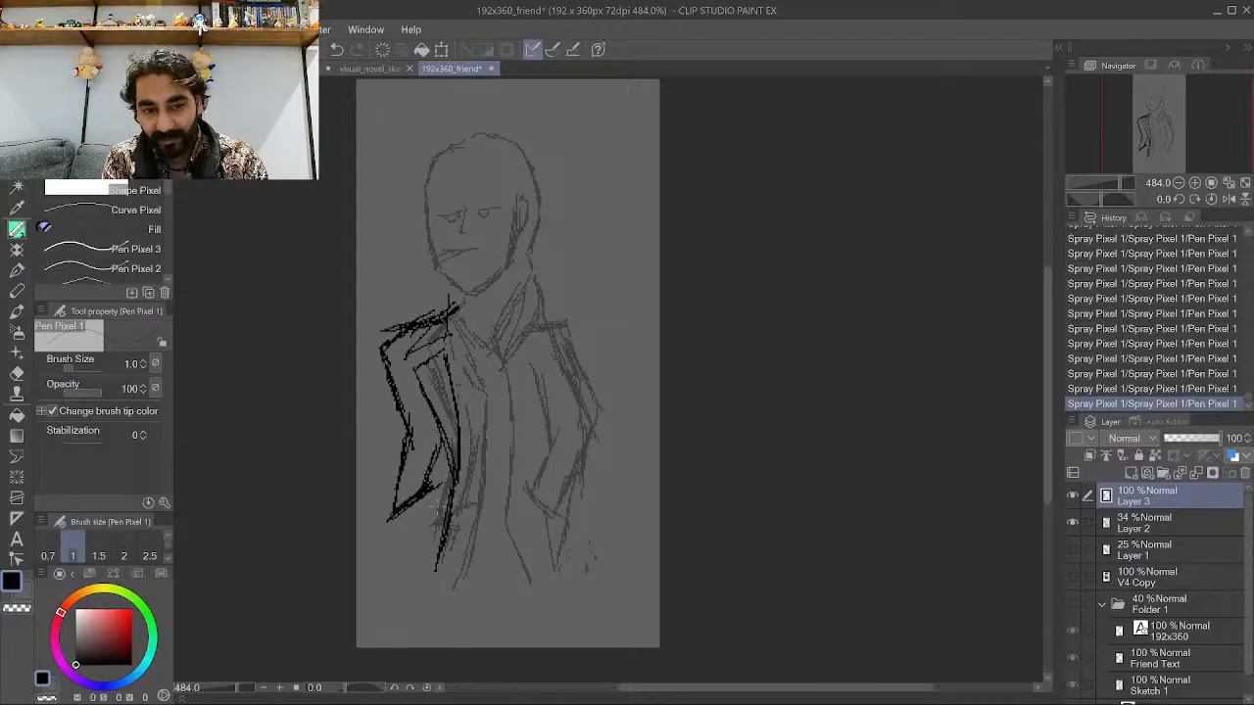
mouse_move(427, 563)
mouse_down()
mouse_move(404, 515)
mouse_move(394, 529)
mouse_up()
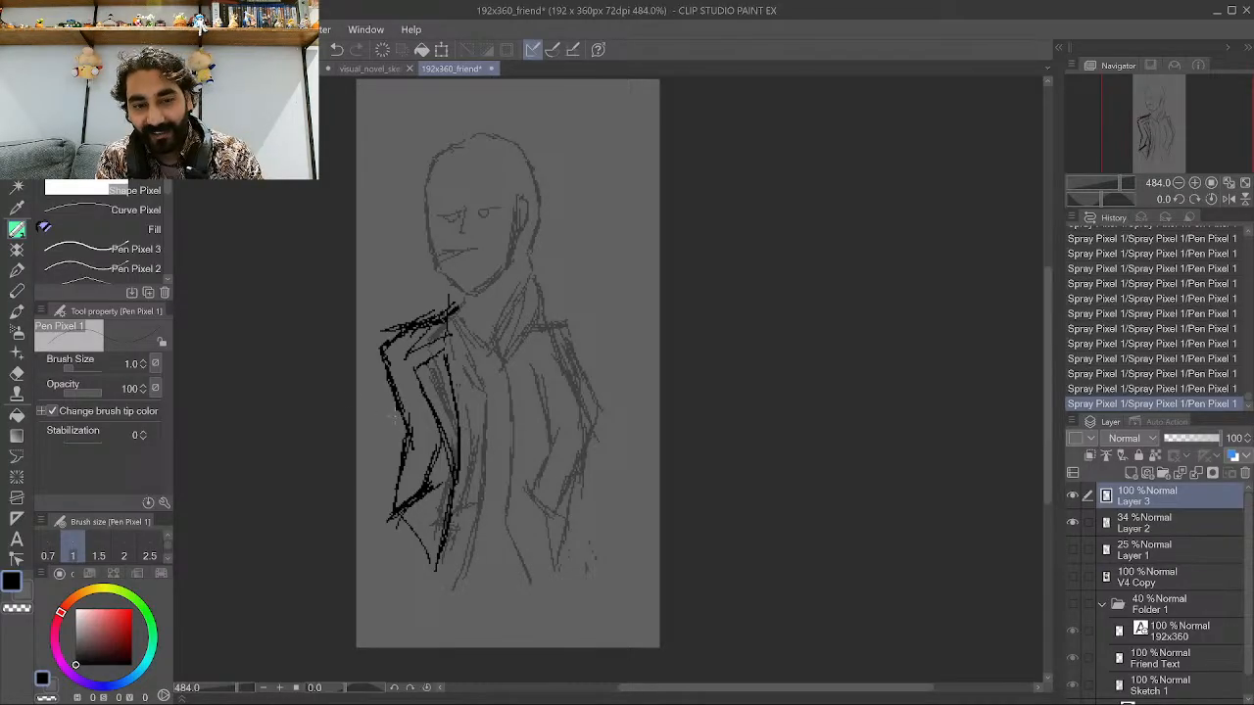
drag(362, 449, 388, 427)
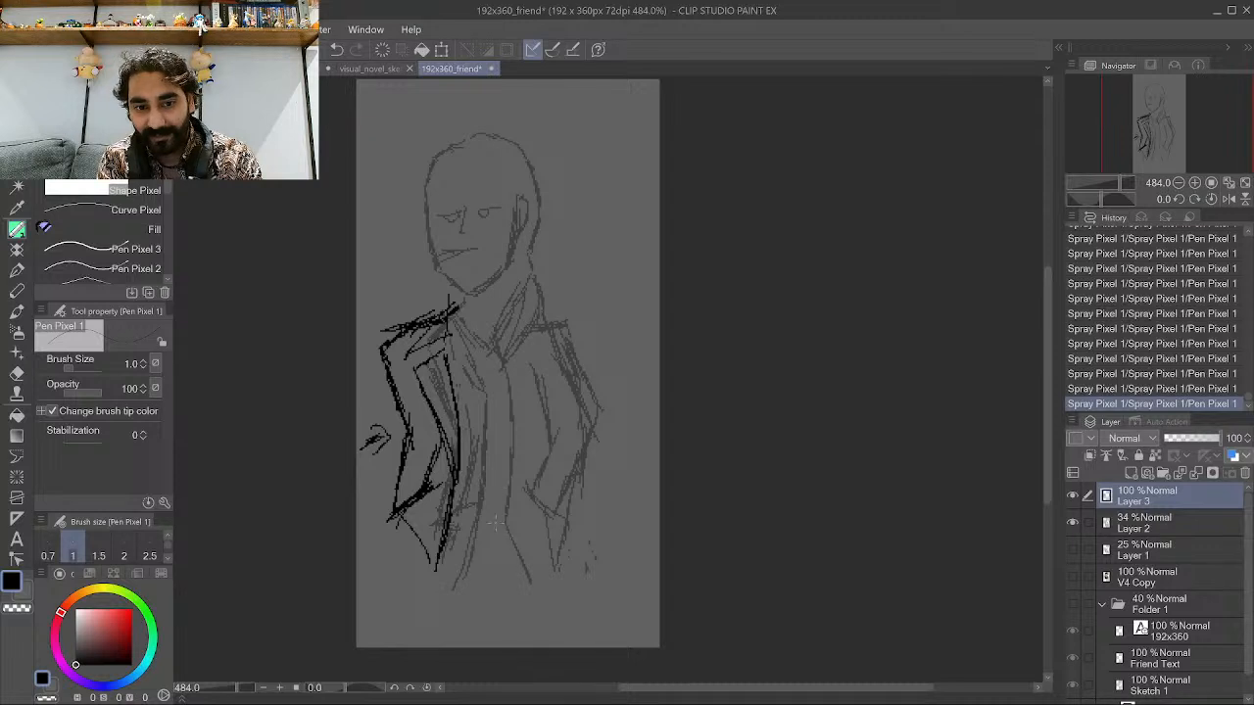
Ink the central front lines of the jacket running from the chest down to the hem.
mouse_move(526, 582)
mouse_down()
mouse_move(472, 499)
mouse_move(484, 511)
mouse_move(496, 427)
mouse_up()
drag(487, 517, 480, 421)
drag(502, 496, 493, 390)
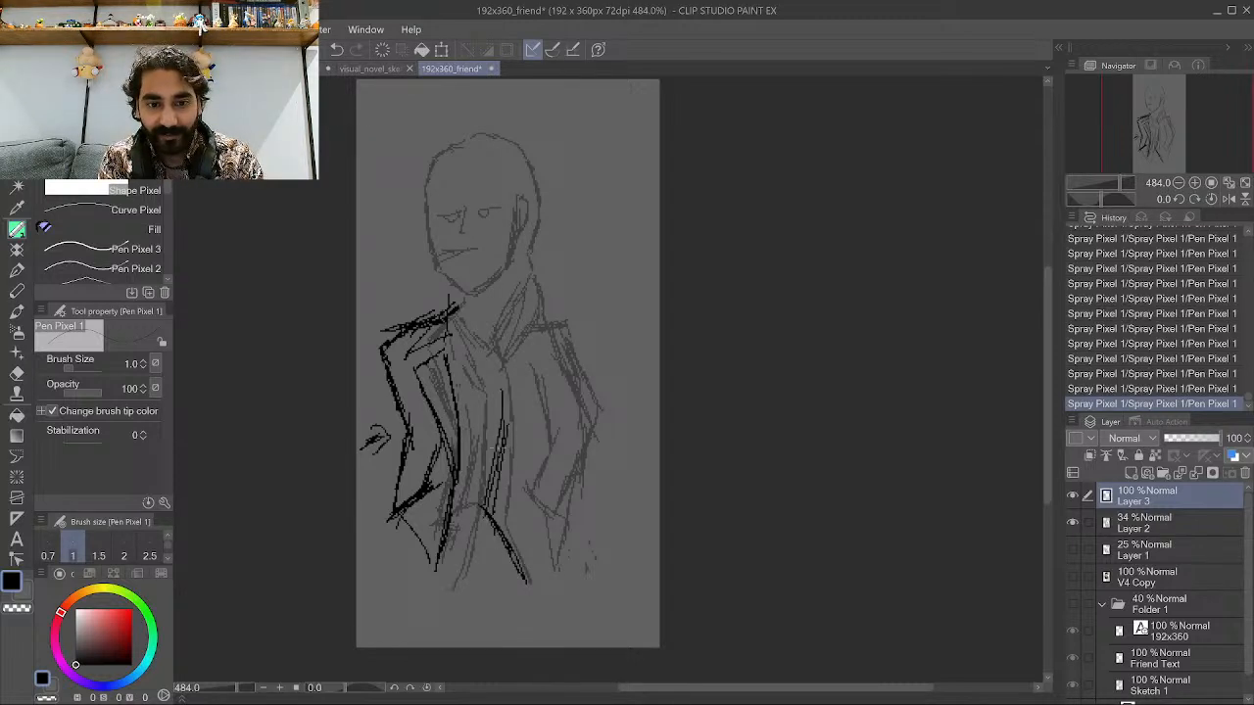
drag(498, 454, 490, 346)
drag(500, 430, 479, 330)
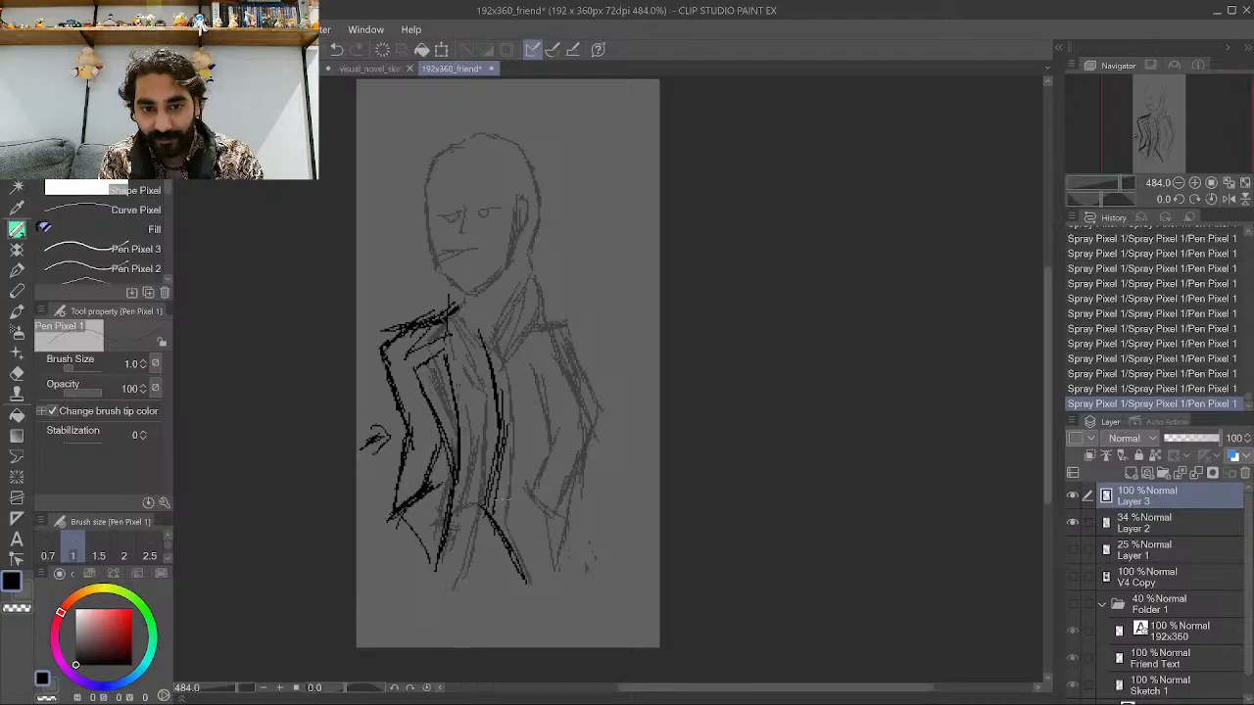
drag(490, 515, 526, 439)
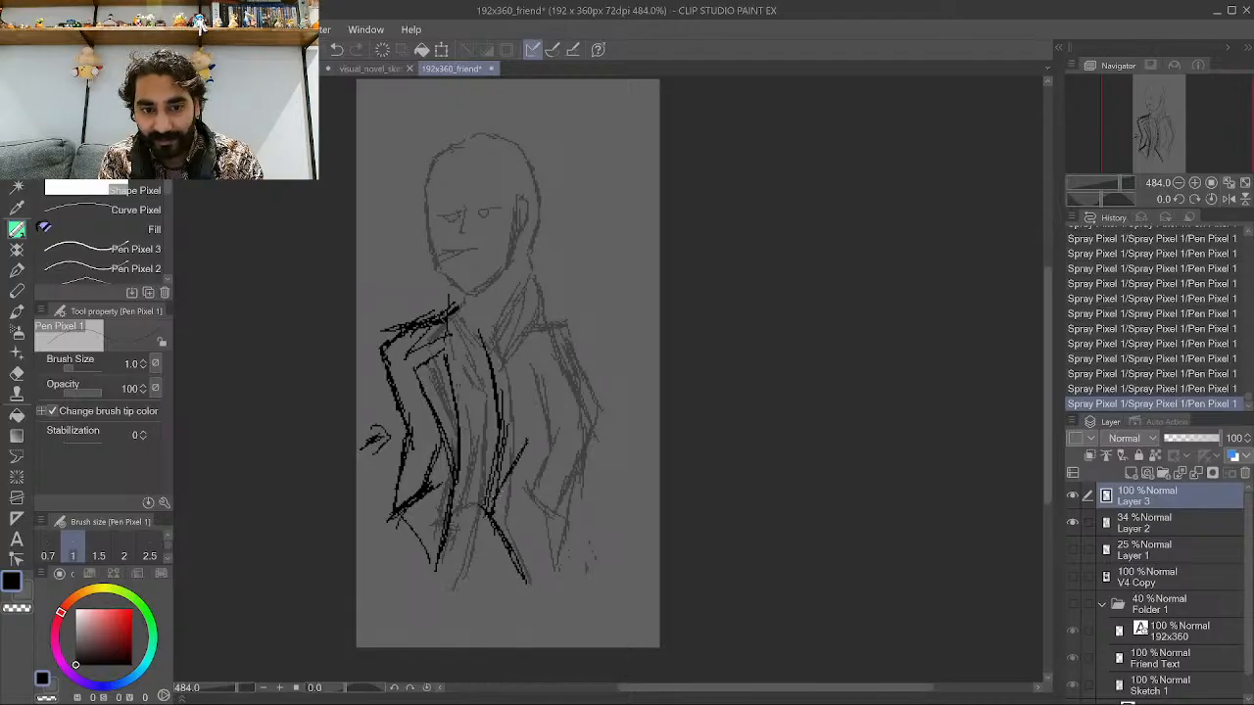
Ink the right lapel, undoing two stray strokes and redrawing the right collar line.
drag(502, 488, 534, 400)
drag(519, 456, 519, 372)
mouse_move(529, 433)
mouse_down()
mouse_move(521, 353)
mouse_move(486, 333)
mouse_move(492, 346)
mouse_move(533, 313)
mouse_move(525, 326)
mouse_move(534, 276)
mouse_up()
drag(480, 331, 512, 280)
drag(486, 316, 522, 285)
key(ctrl+z)
key(ctrl+z)
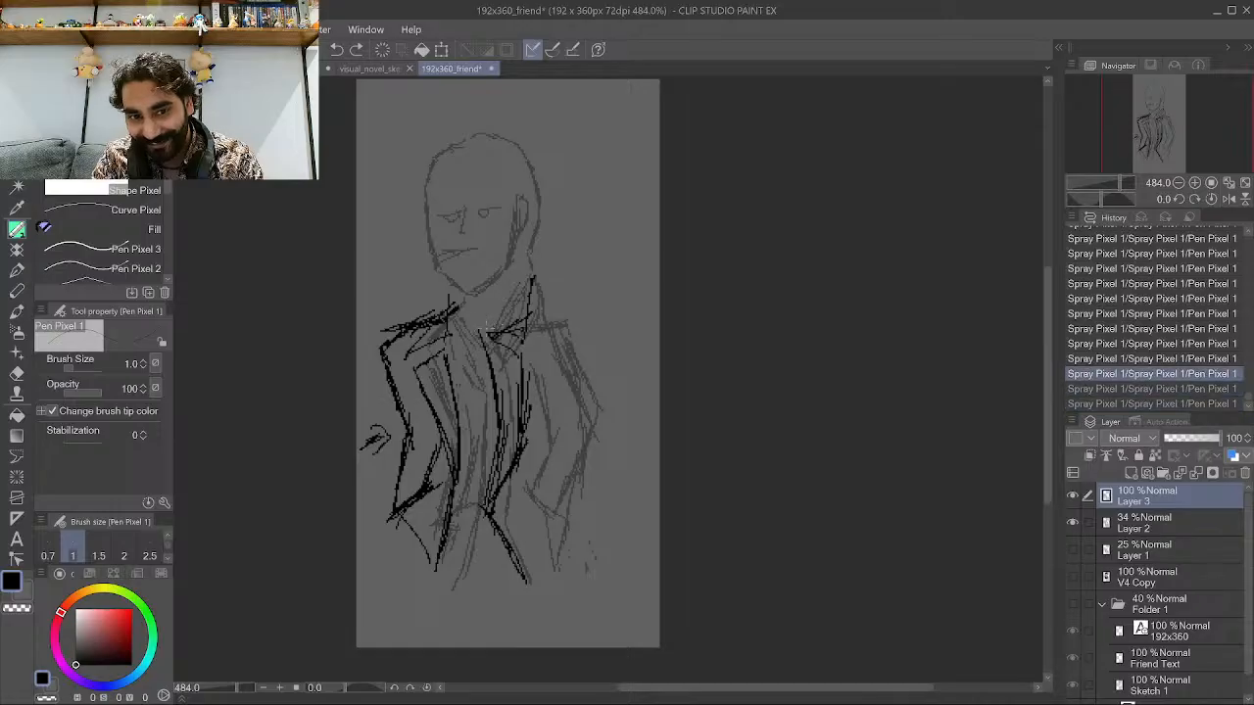
drag(481, 330, 531, 280)
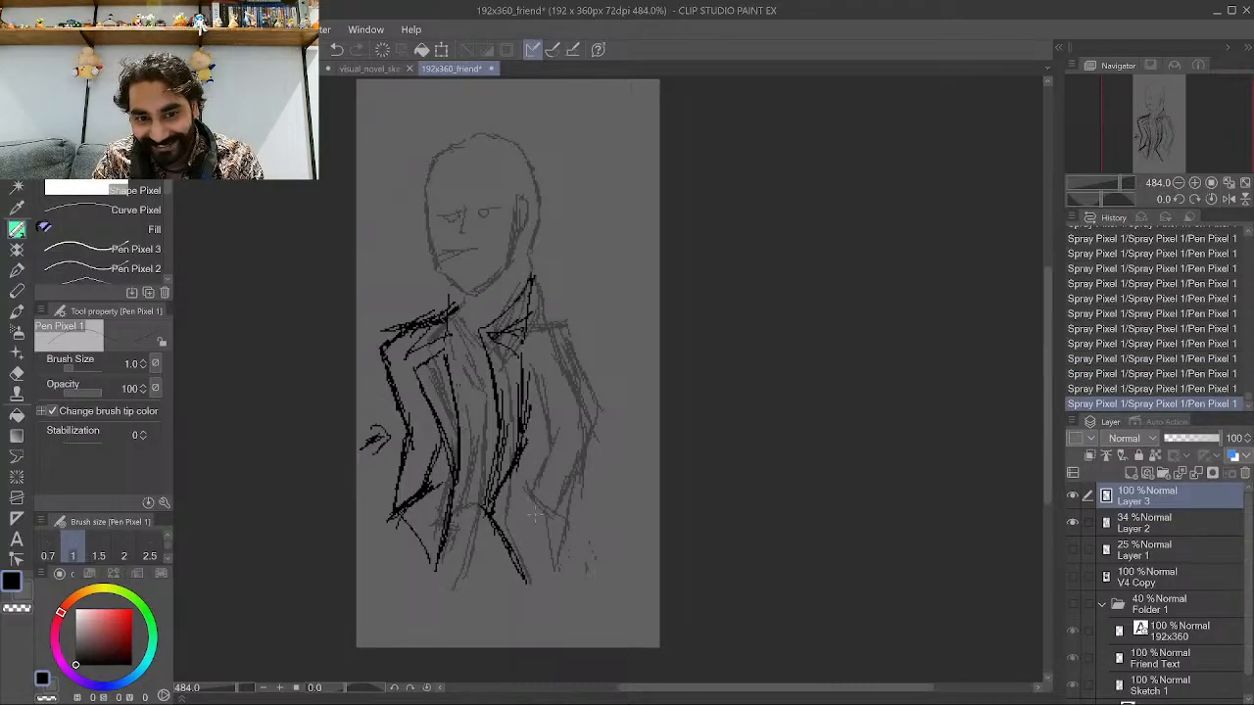
Ink the right side of the jacket and the right arm outline.
mouse_move(523, 488)
mouse_down()
mouse_move(554, 525)
mouse_move(534, 499)
mouse_move(552, 441)
mouse_up()
drag(532, 476, 554, 434)
drag(543, 511, 594, 438)
mouse_move(562, 486)
mouse_down()
mouse_move(598, 420)
mouse_move(562, 422)
mouse_up()
drag(539, 353, 561, 436)
mouse_move(543, 370)
mouse_down()
mouse_move(554, 423)
mouse_move(578, 333)
mouse_move(590, 386)
mouse_up()
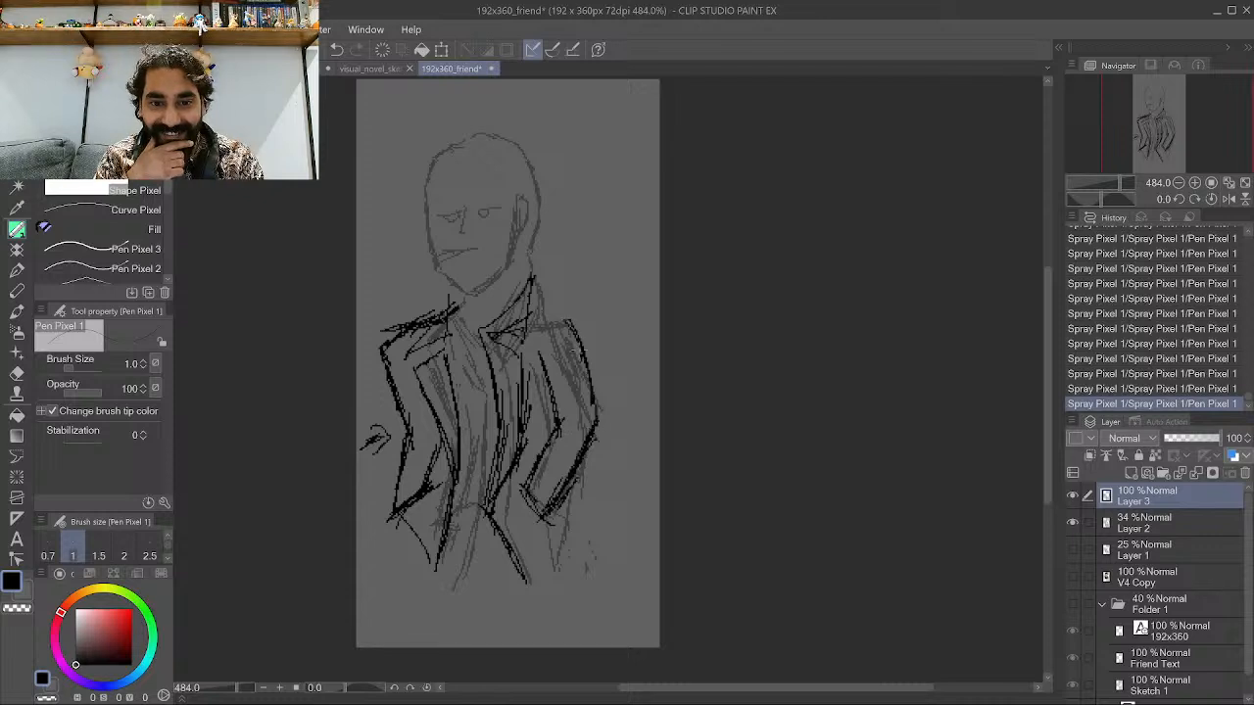
drag(580, 340, 582, 359)
mouse_move(539, 316)
mouse_down()
mouse_move(576, 339)
mouse_move(561, 306)
mouse_move(573, 326)
mouse_move(538, 317)
mouse_up()
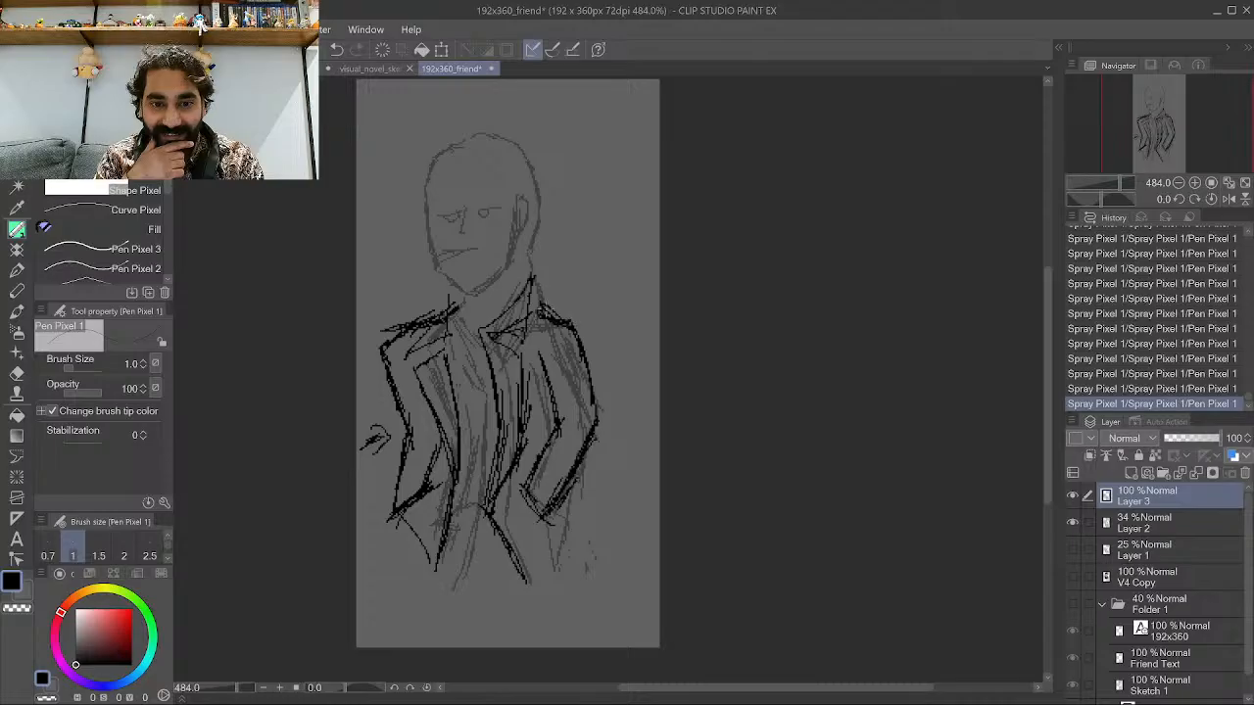
Hide Layer 2 and ink the jacket's lower right tip and the leg lines below the hem.
click(1071, 522)
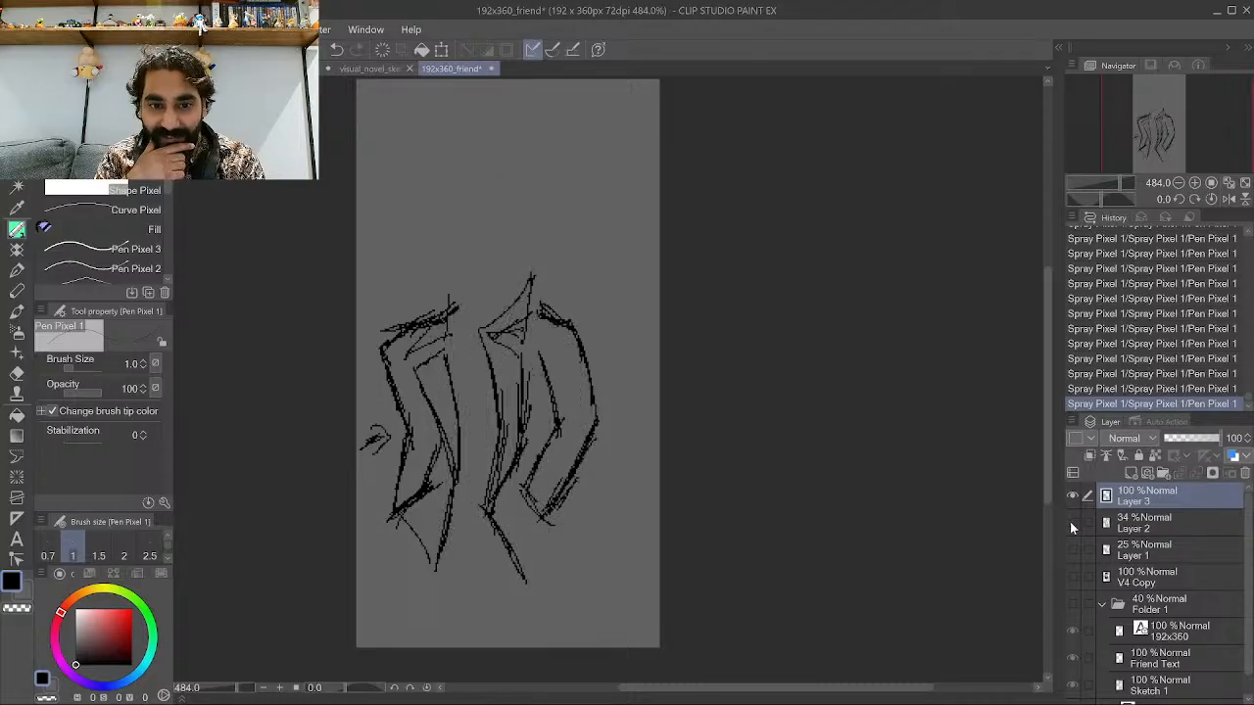
mouse_move(527, 555)
mouse_down()
mouse_move(534, 594)
mouse_move(572, 519)
mouse_up()
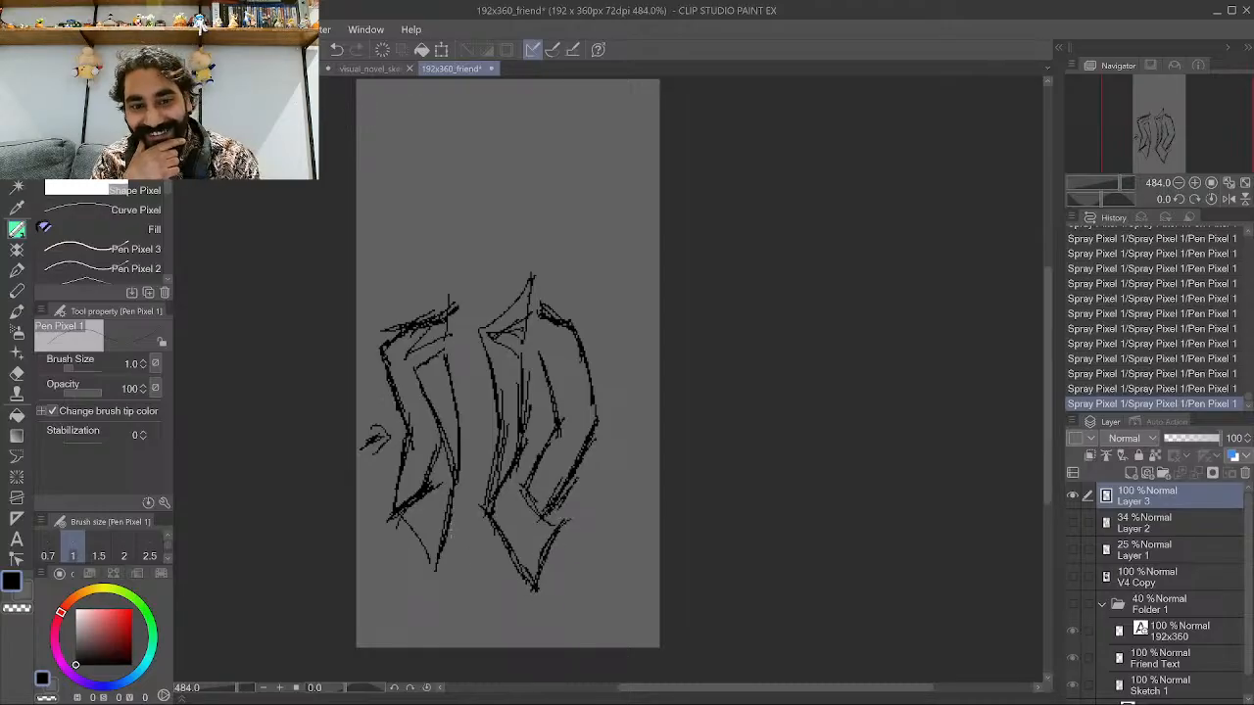
drag(403, 541, 382, 633)
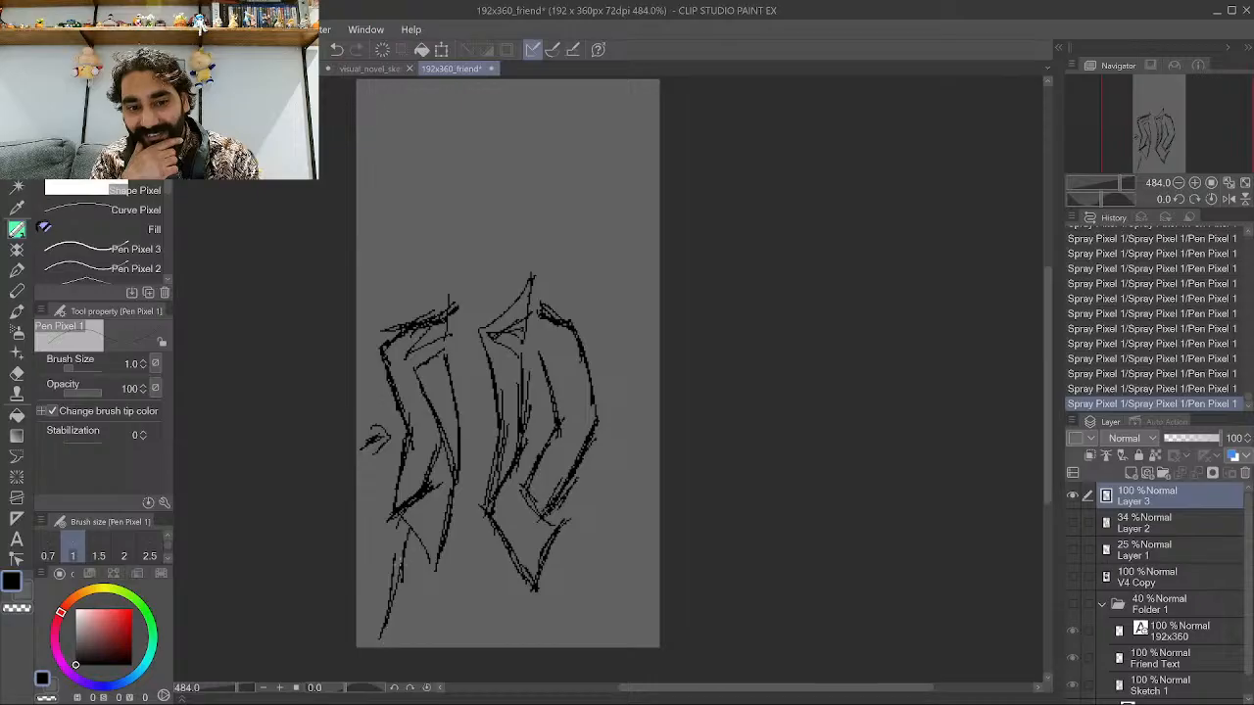
drag(524, 619, 519, 641)
drag(528, 577, 519, 635)
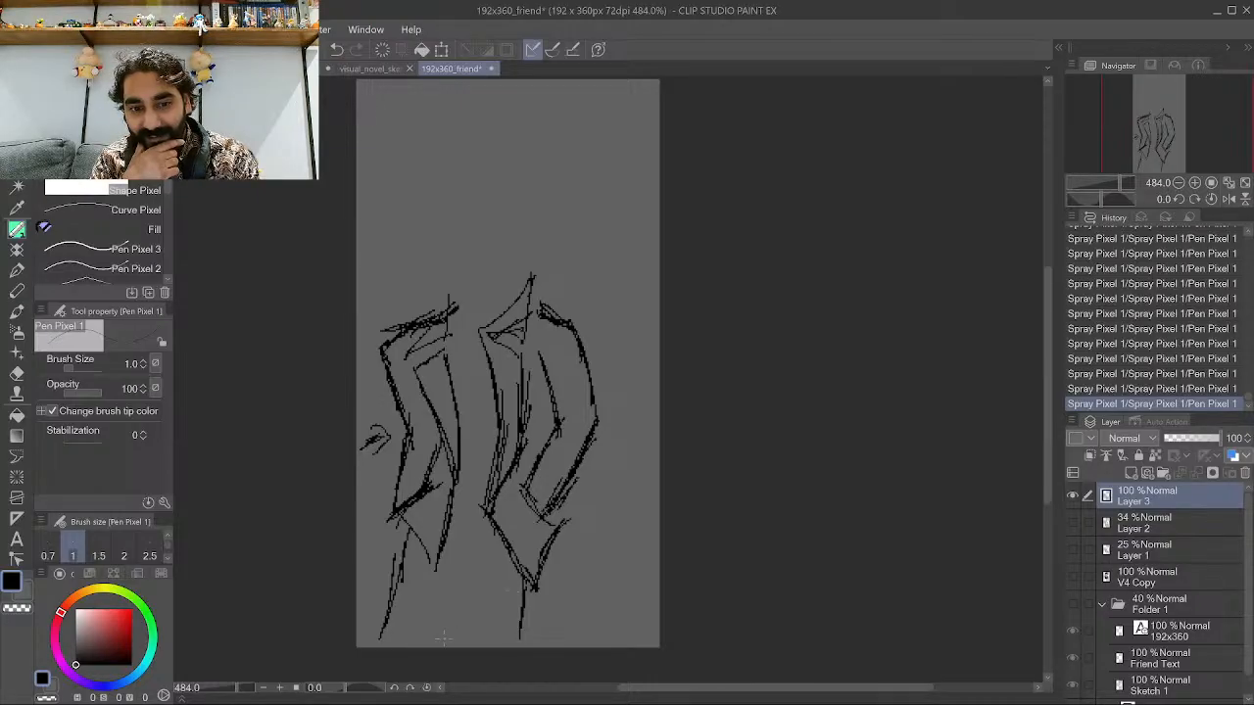
Sketch the belt lines at the waist between the jacket halves.
mouse_move(454, 592)
mouse_down()
mouse_move(440, 647)
mouse_move(466, 560)
mouse_move(517, 556)
mouse_move(509, 537)
mouse_move(462, 562)
mouse_up()
drag(453, 530, 470, 539)
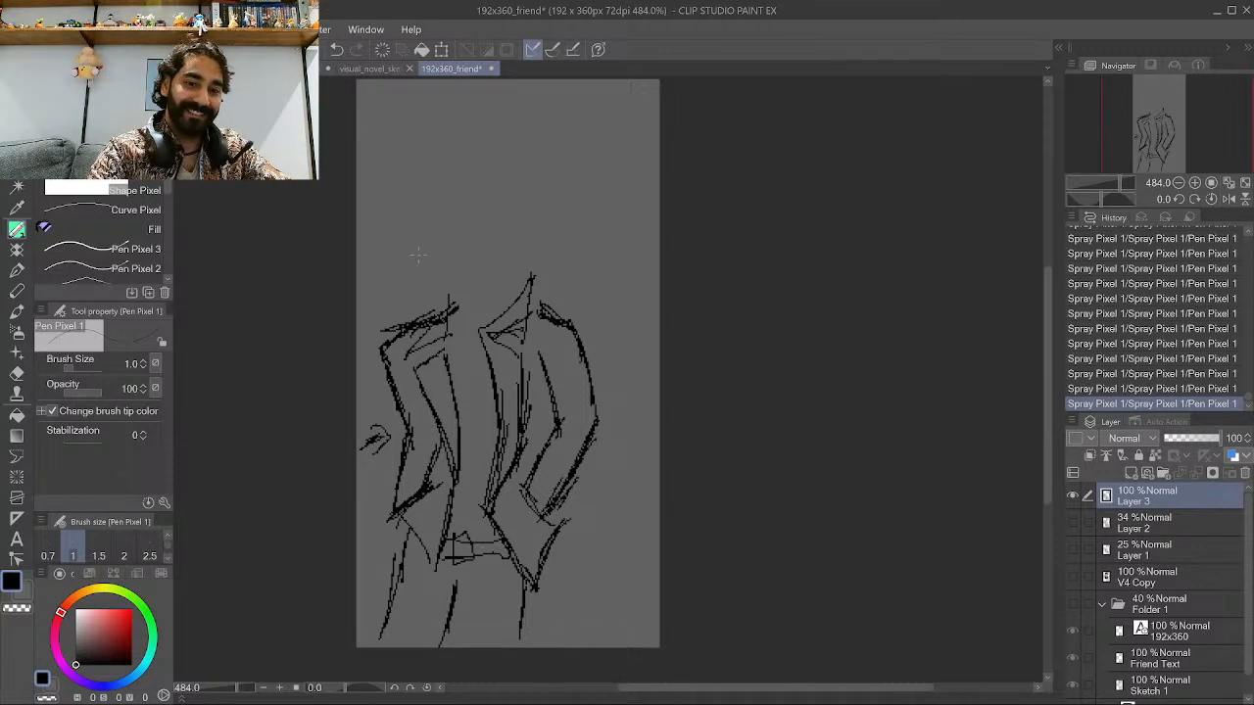
scroll(534, 340, up, 6)
scroll(463, 244, down, 5)
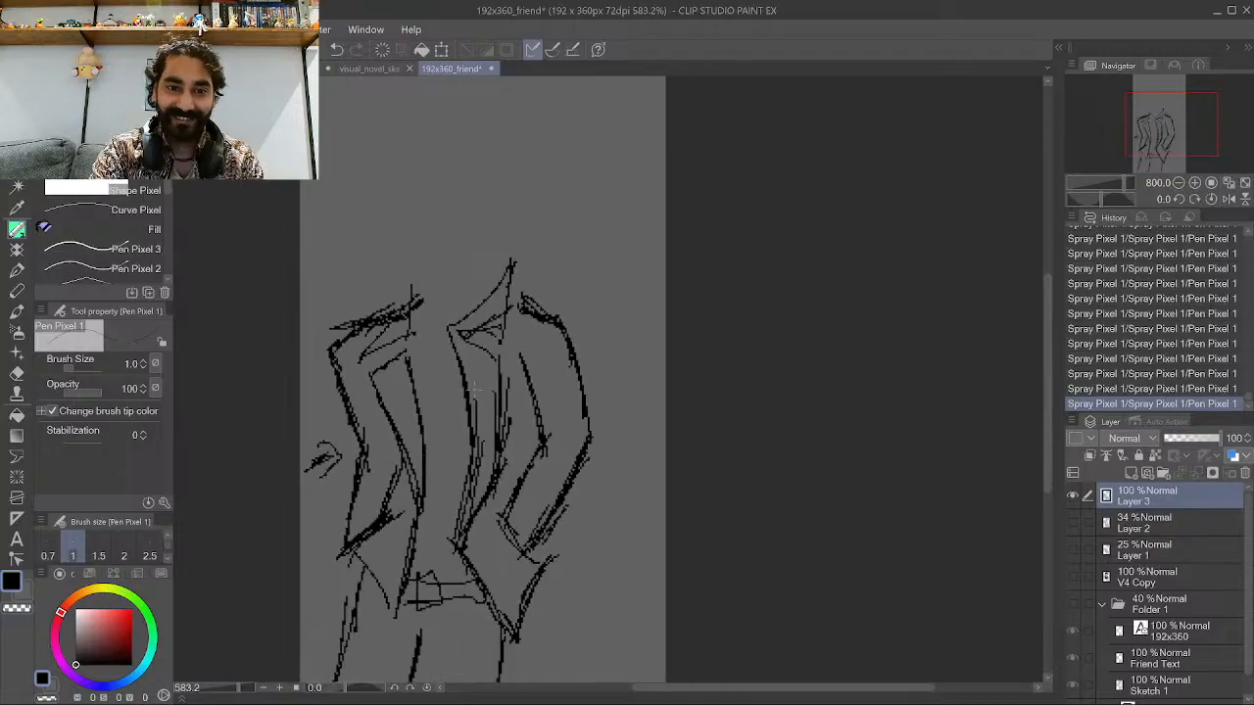
scroll(463, 244, up, 1)
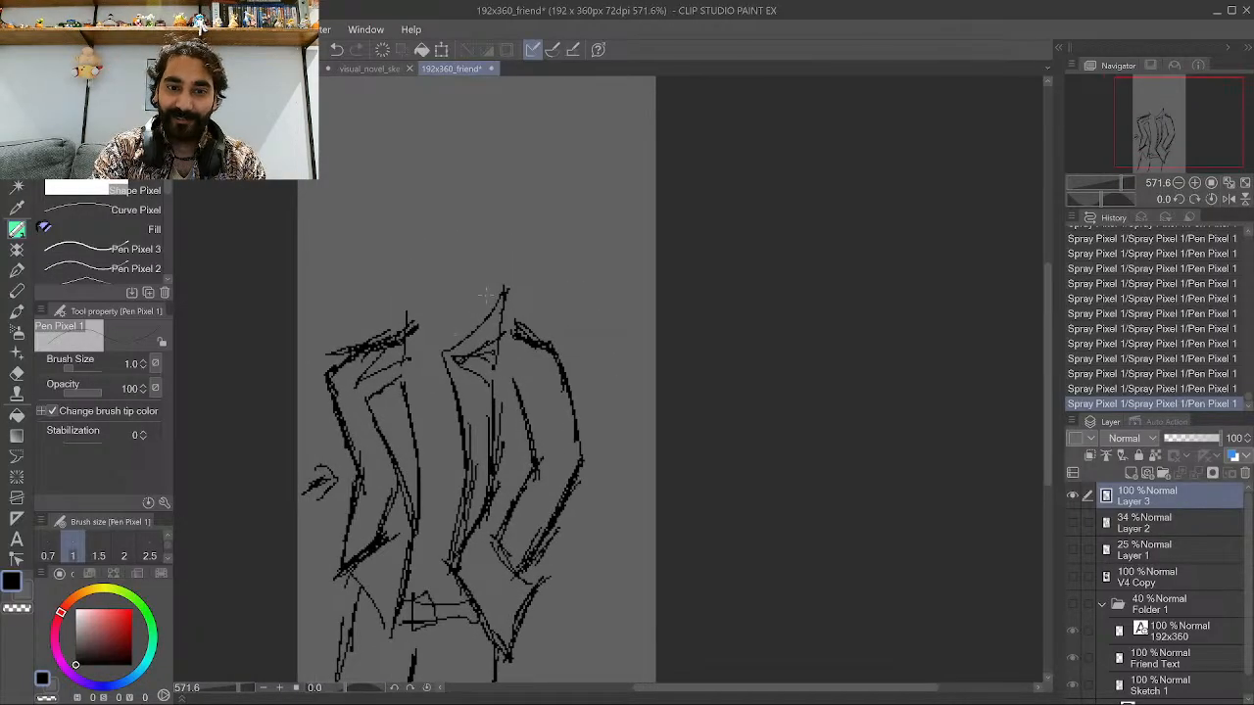
Ink the right shoulder and collar detail, undoing one stray stroke.
mouse_move(500, 317)
mouse_down()
mouse_move(480, 326)
mouse_move(521, 321)
mouse_move(551, 343)
mouse_move(544, 311)
mouse_move(487, 295)
mouse_move(587, 300)
mouse_move(560, 354)
mouse_up()
key(ctrl+z)
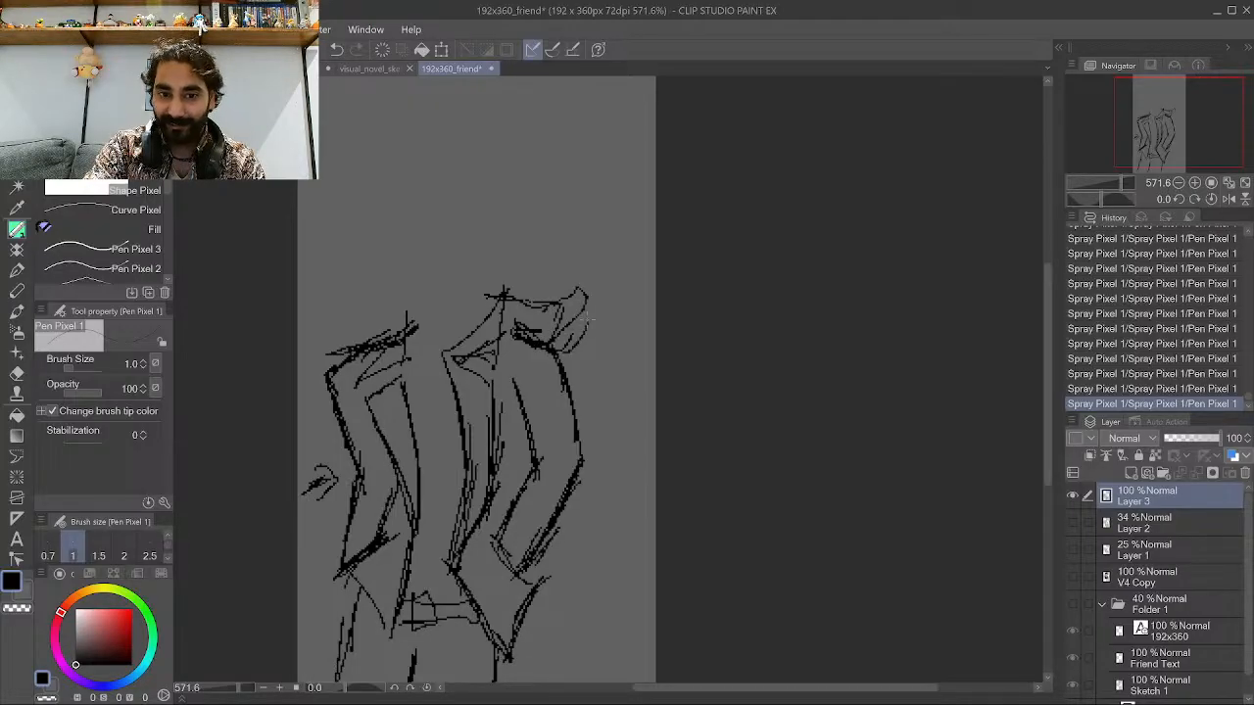
drag(588, 300, 583, 380)
drag(582, 345, 564, 389)
mouse_move(589, 330)
mouse_down()
mouse_move(576, 364)
mouse_move(550, 326)
mouse_up()
mouse_move(520, 316)
mouse_down()
mouse_move(536, 324)
mouse_move(545, 308)
mouse_up()
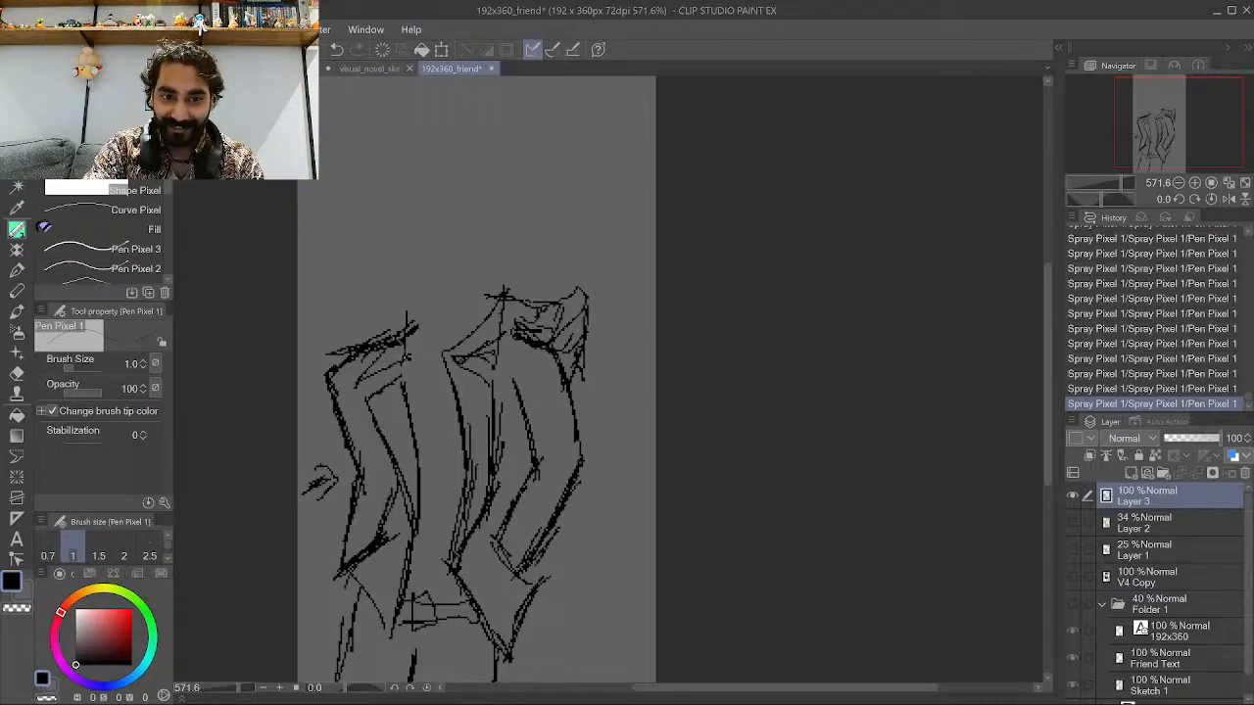
Add strokes along the inner edge of the left lapel.
drag(403, 365, 401, 387)
drag(402, 392, 380, 441)
drag(404, 398, 390, 435)
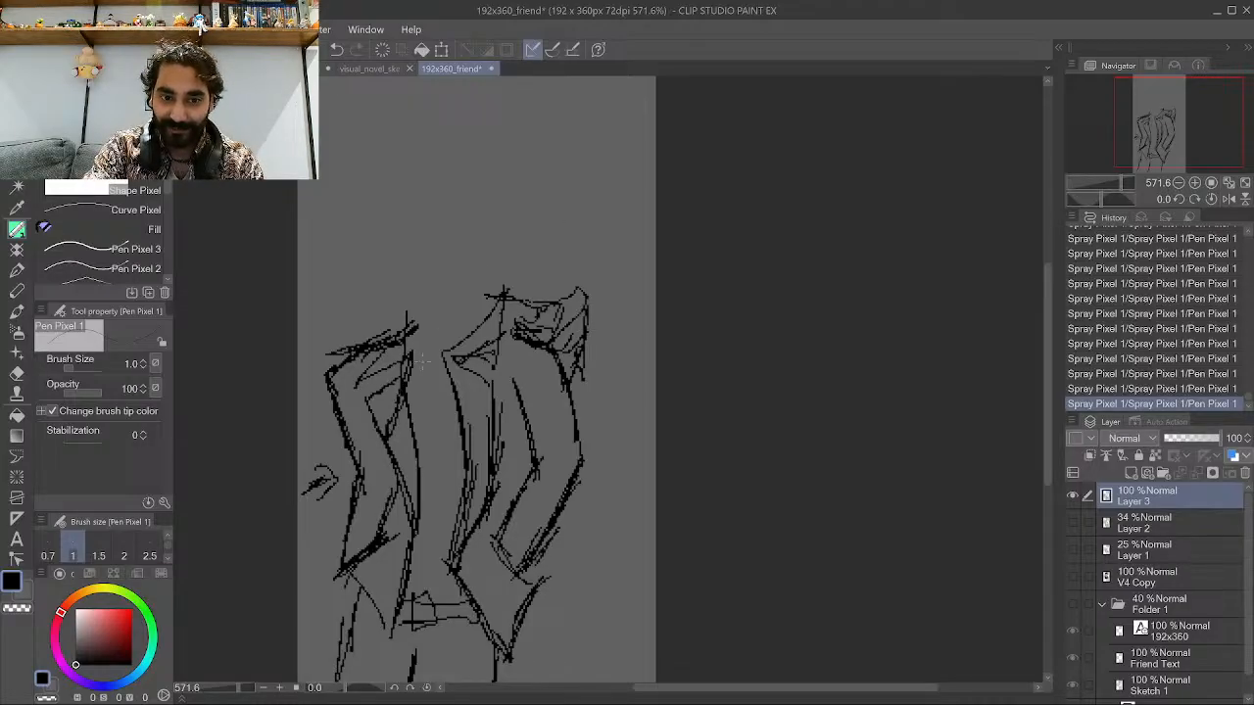
drag(442, 427, 448, 345)
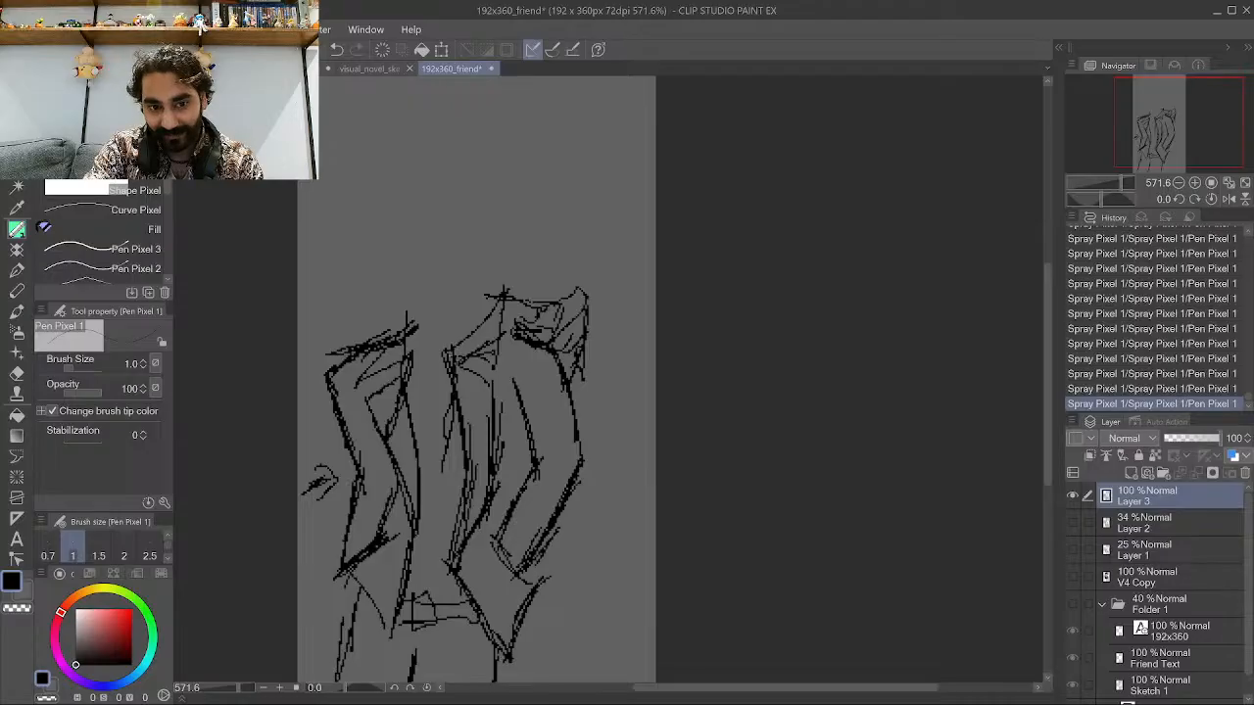
scroll(442, 446, up, 3)
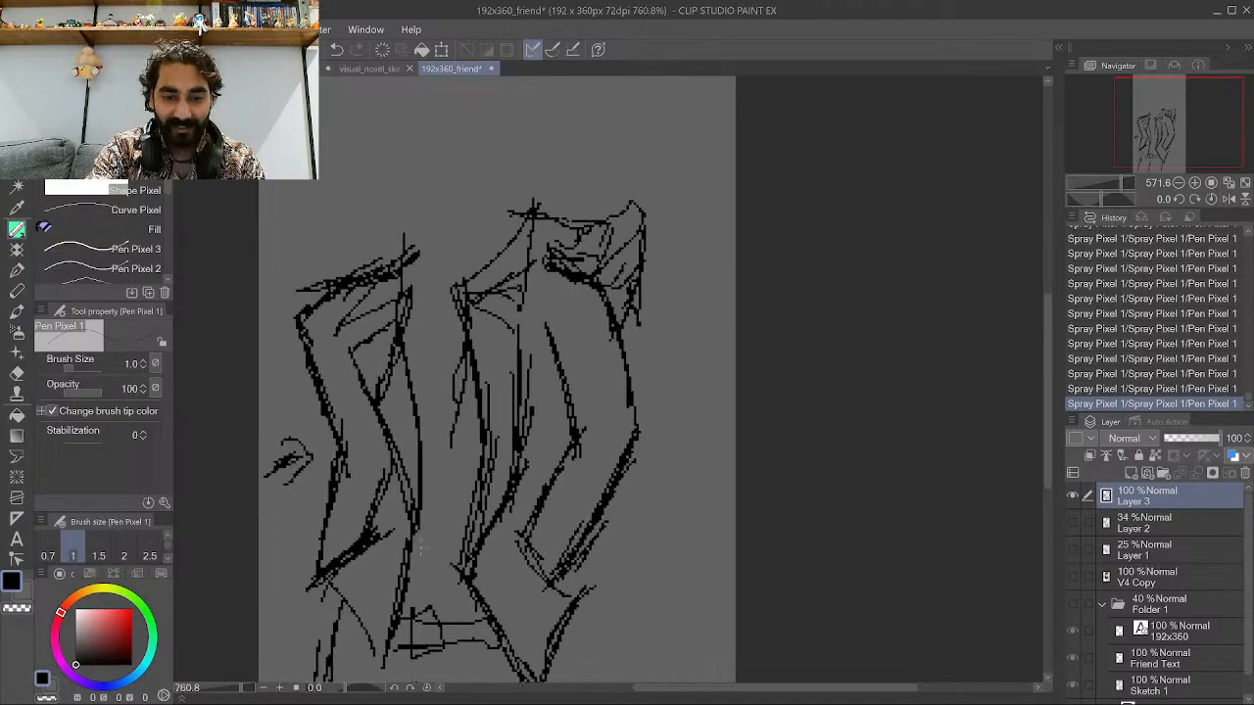
scroll(412, 466, down, 1)
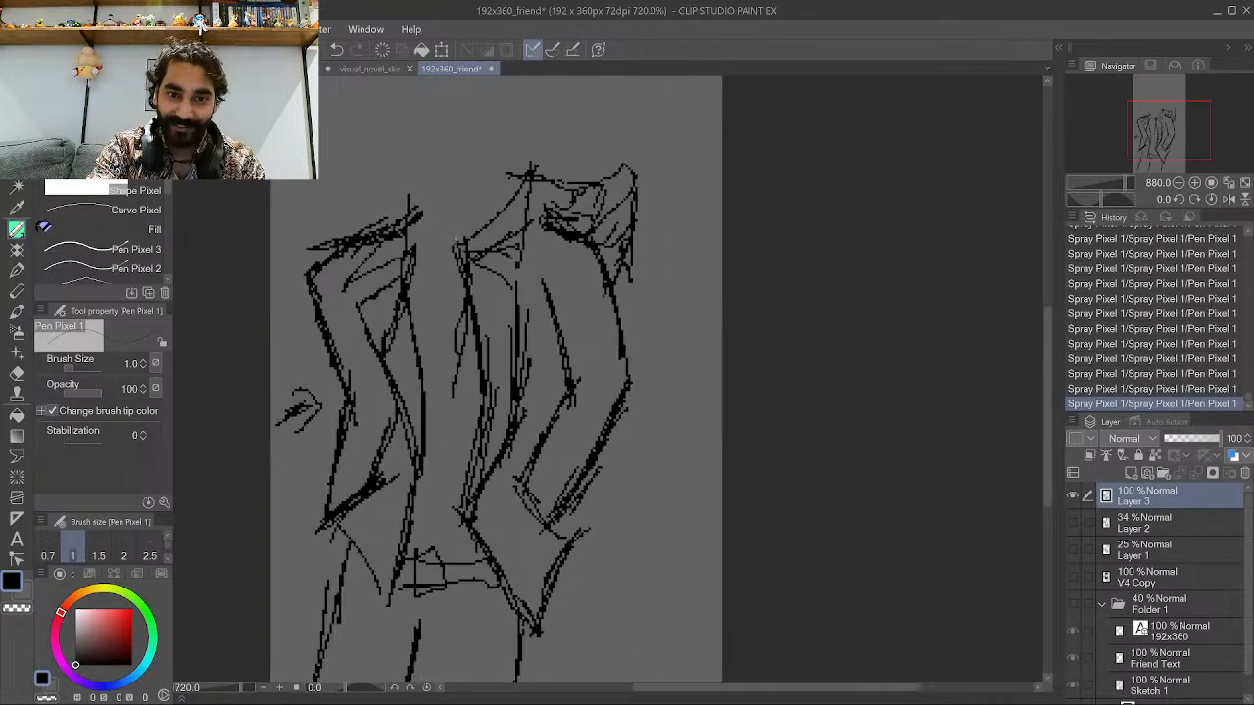
scroll(444, 415, down, 1)
scroll(343, 284, up, 1)
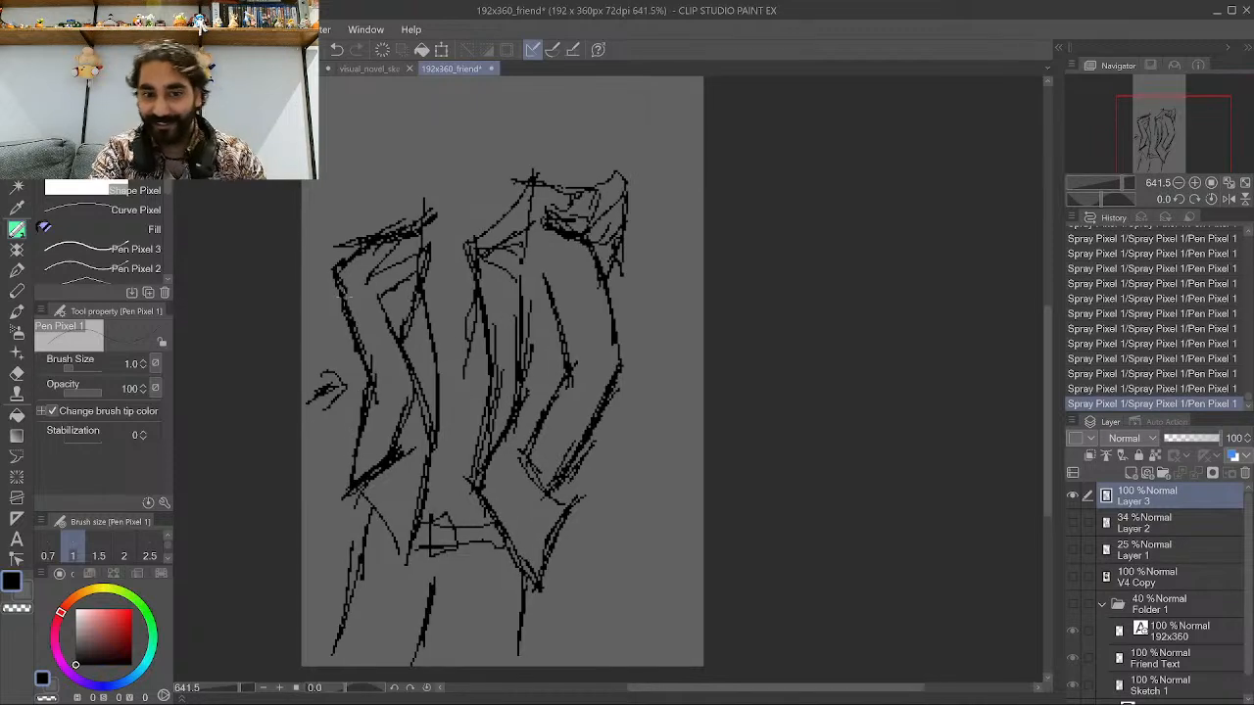
scroll(331, 426, down, 3)
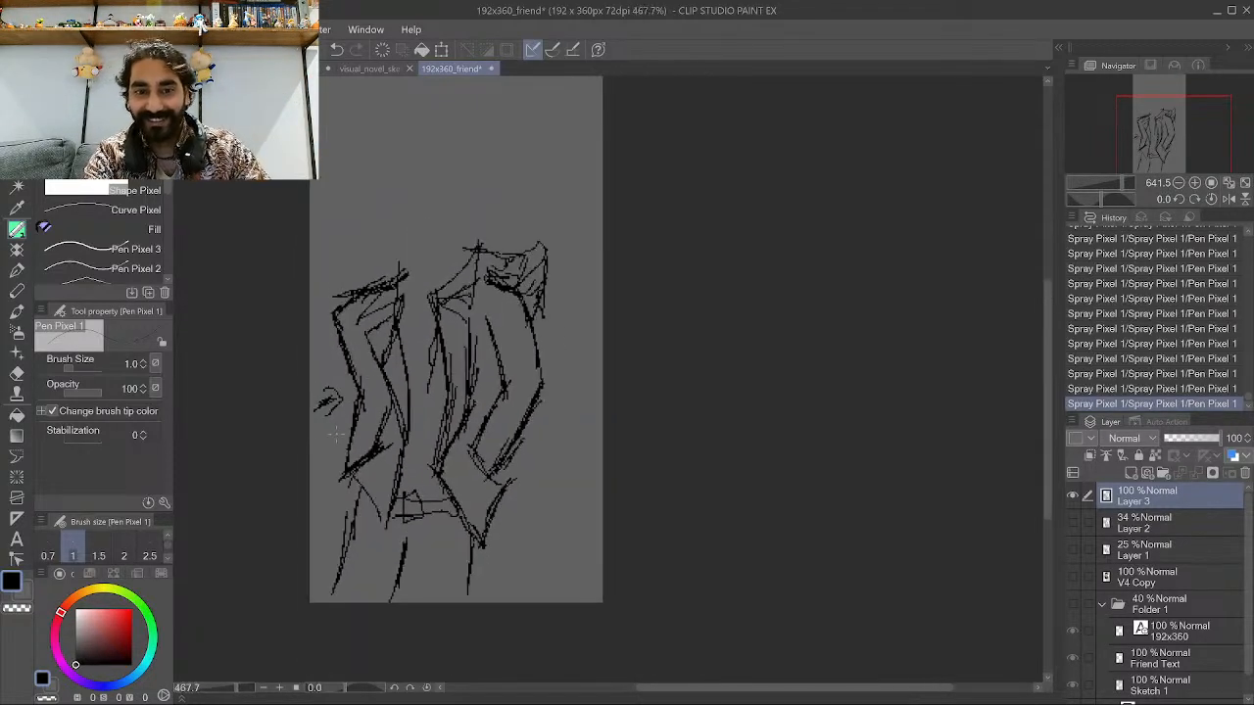
scroll(393, 339, up, 4)
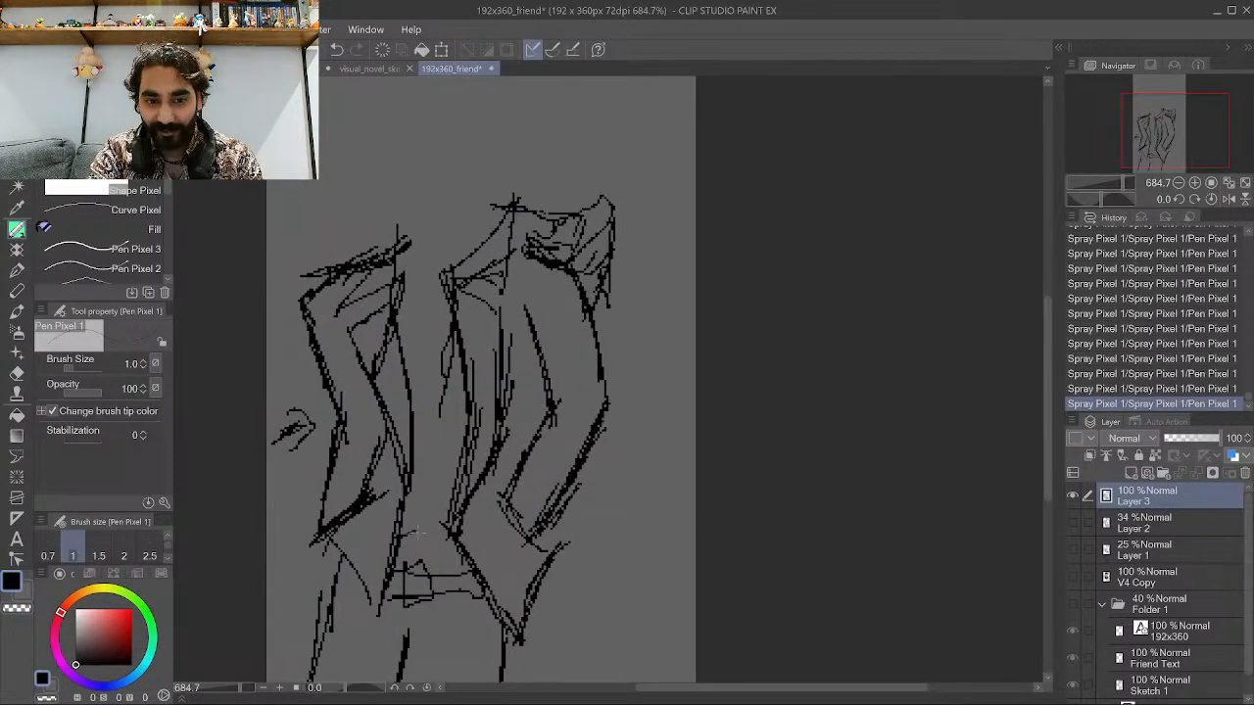
Ink the shirt folds in the chest centre, undoing one stroke.
drag(472, 487, 431, 468)
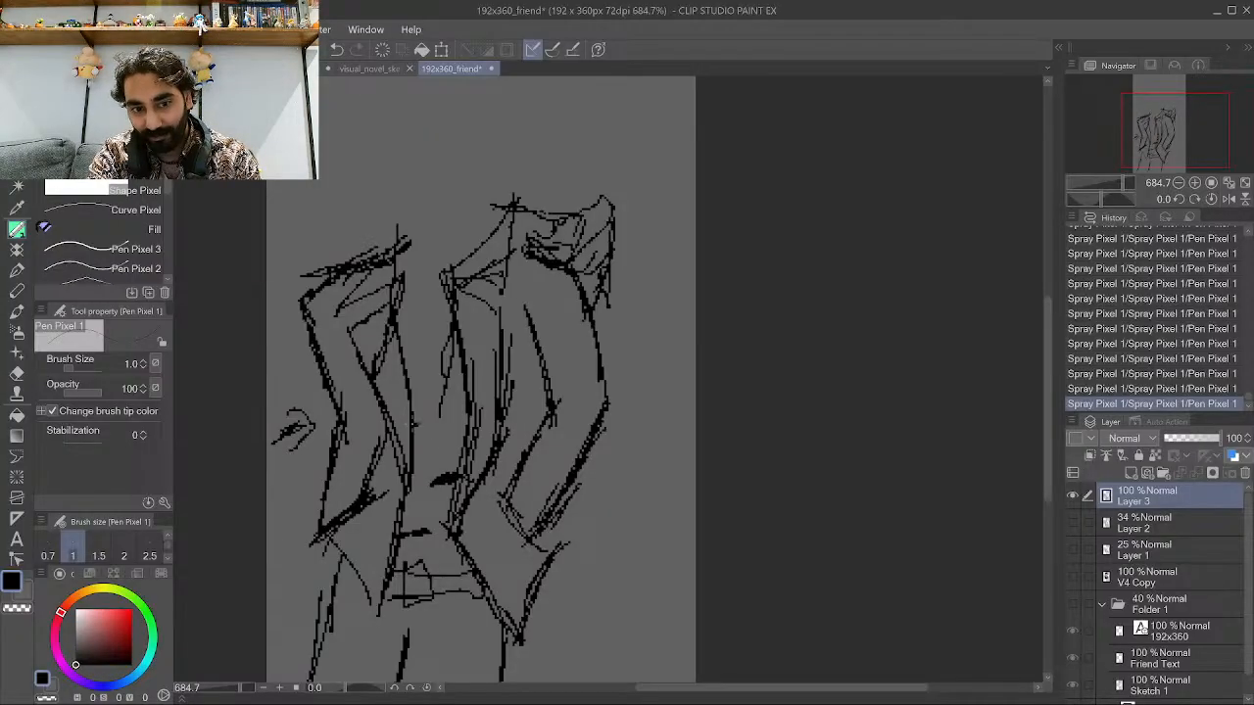
scroll(391, 509, down, 1)
scroll(411, 495, up, 1)
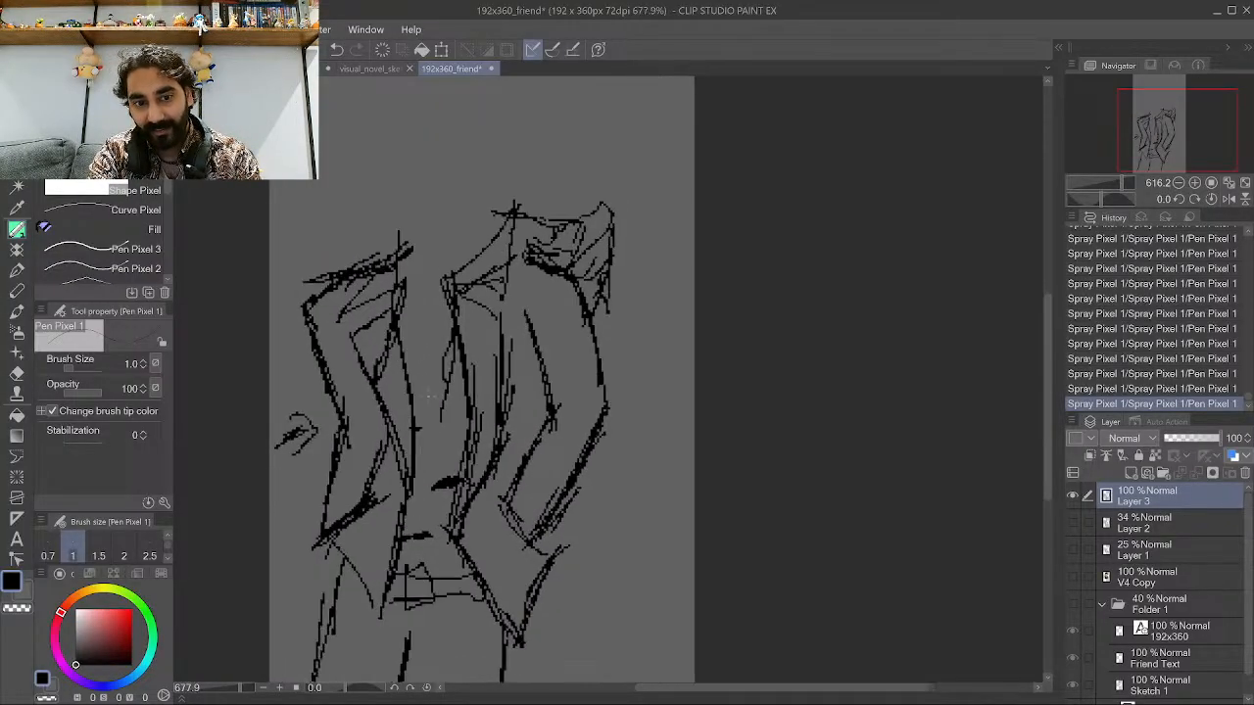
drag(443, 464, 418, 433)
drag(409, 421, 396, 386)
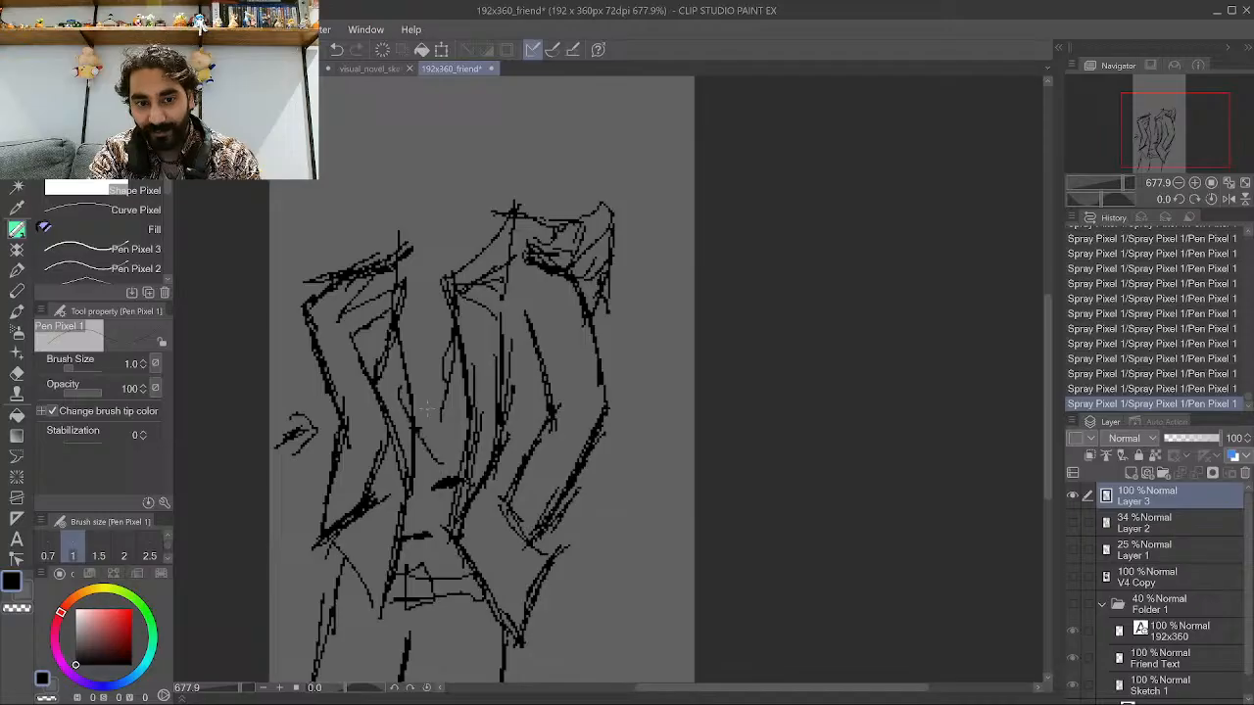
key(ctrl+z)
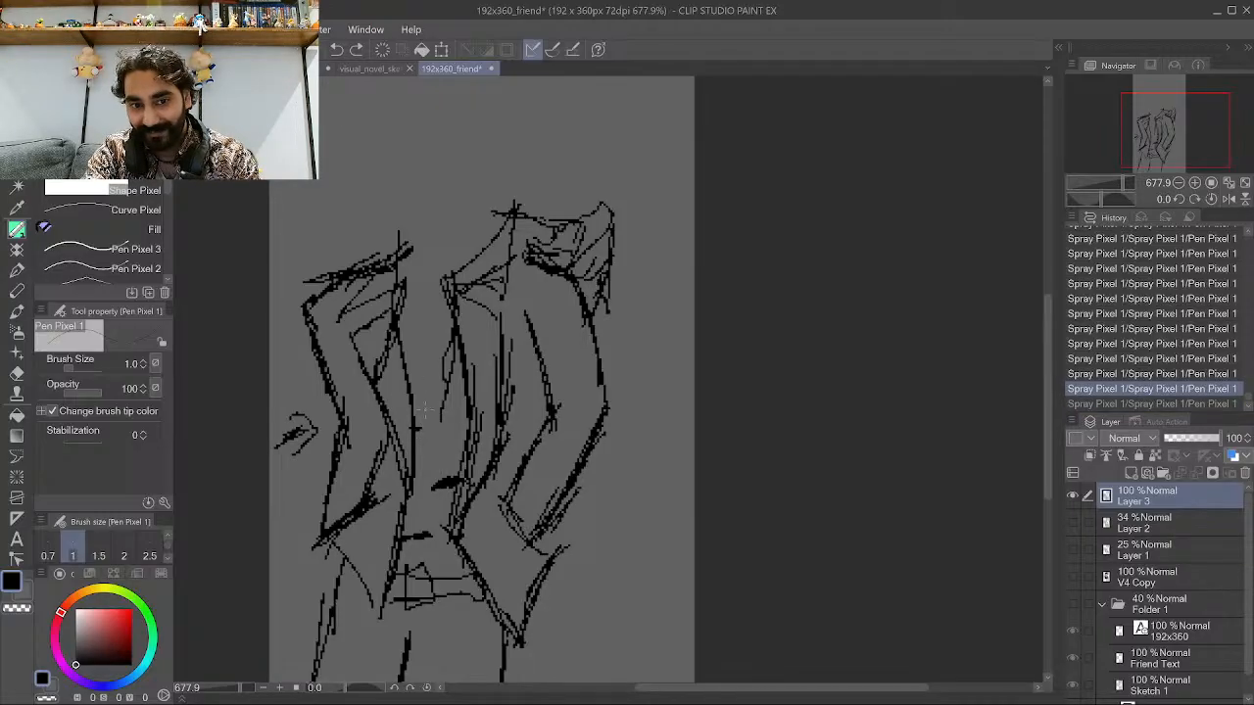
drag(422, 486, 436, 390)
key(ctrl+y)
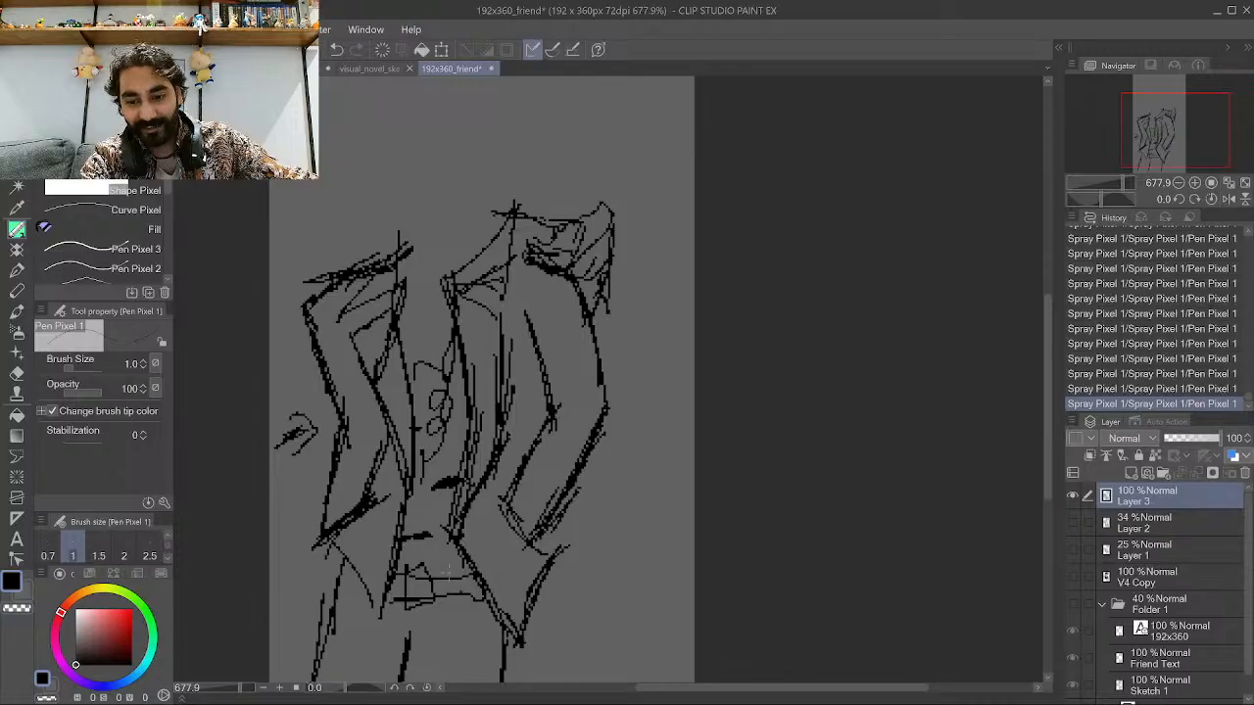
Switch to the character sheet document and examine the original Friend sketch for reference.
scroll(447, 578, down, 3)
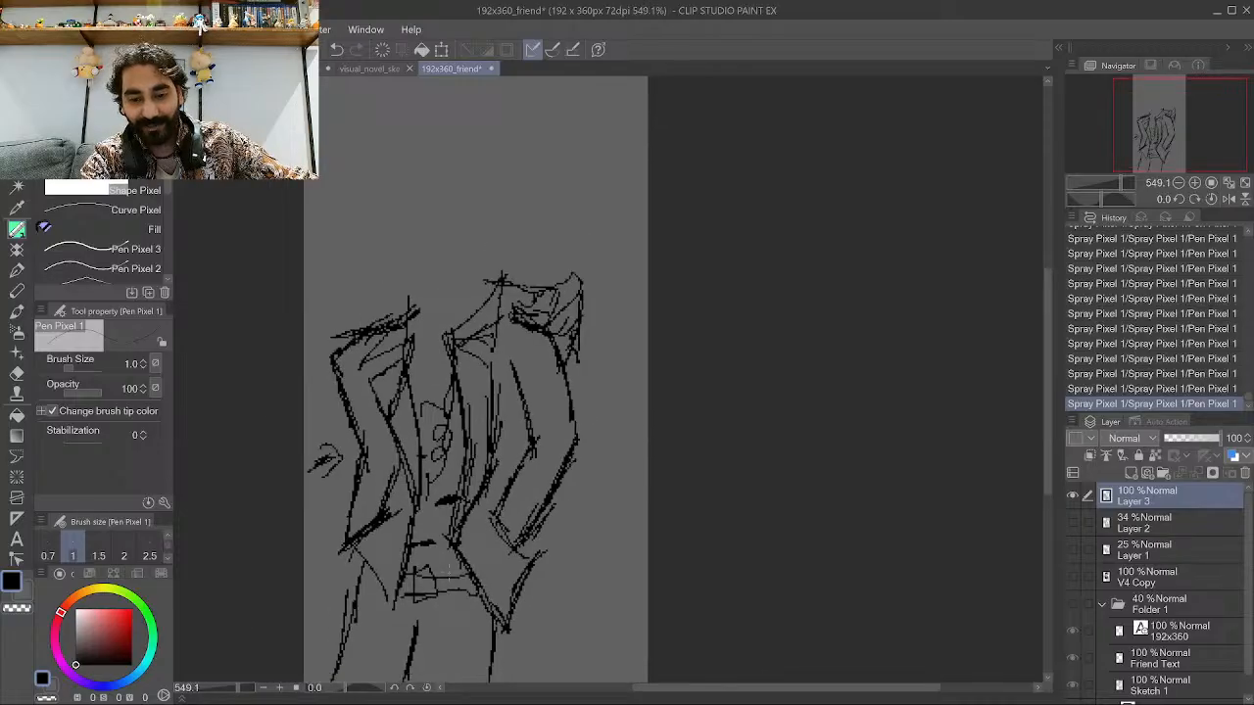
click(345, 69)
click(306, 69)
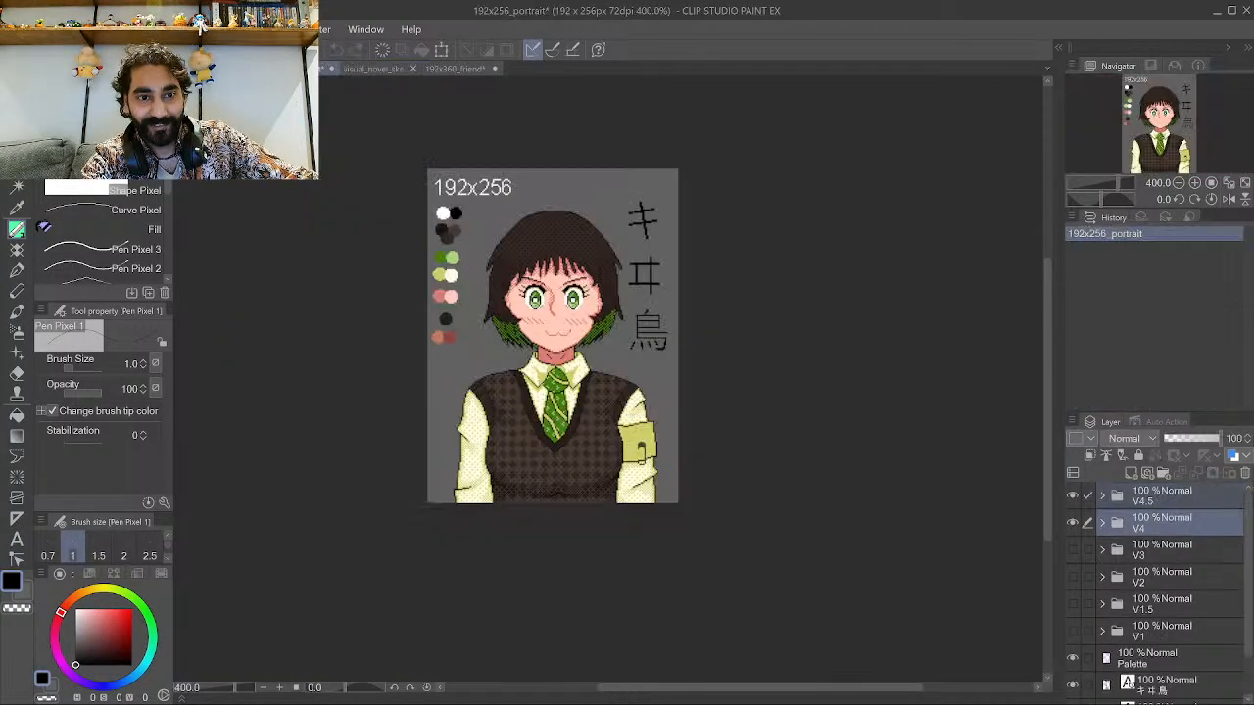
click(223, 68)
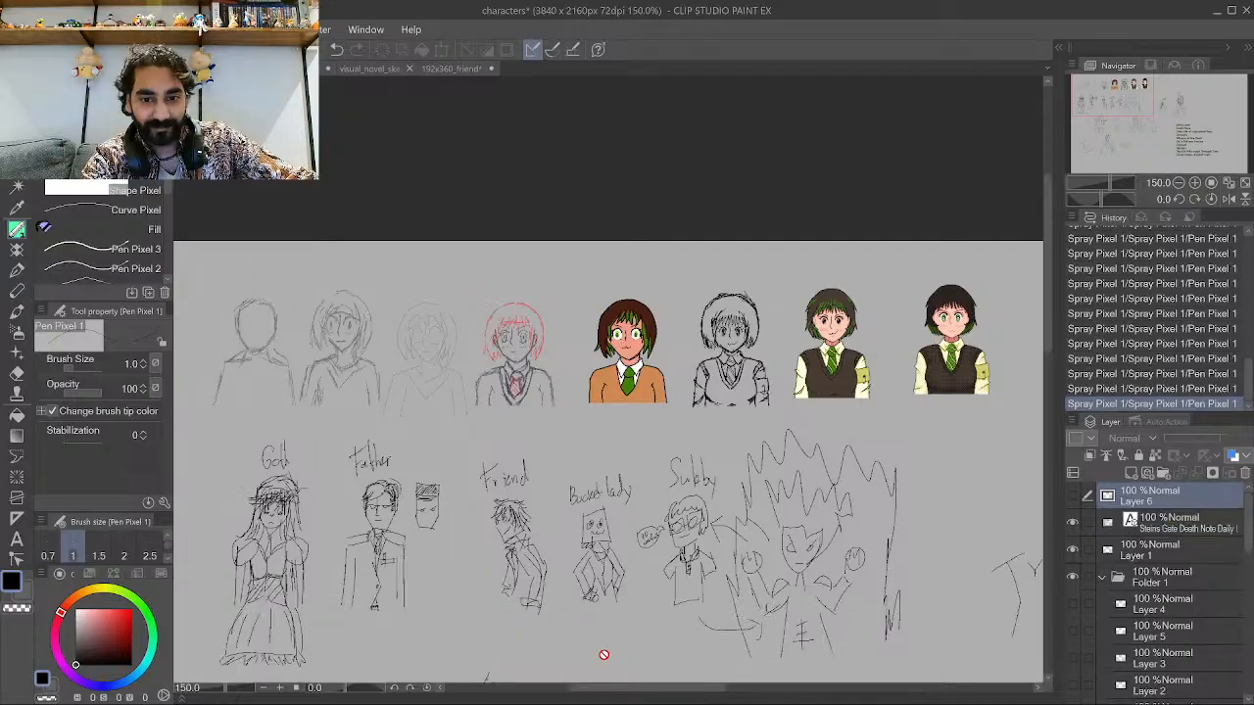
scroll(666, 603, up, 6)
scroll(886, 598, up, 3)
scroll(478, 391, down, 2)
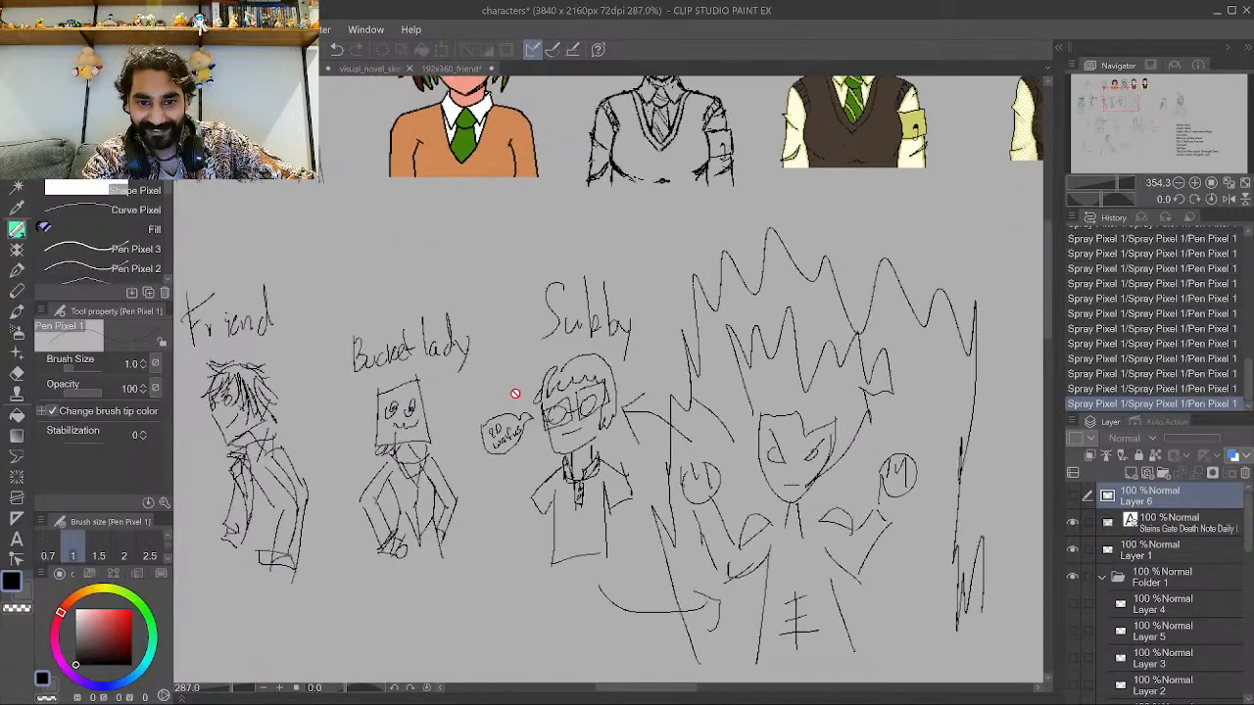
scroll(485, 290, down, 2)
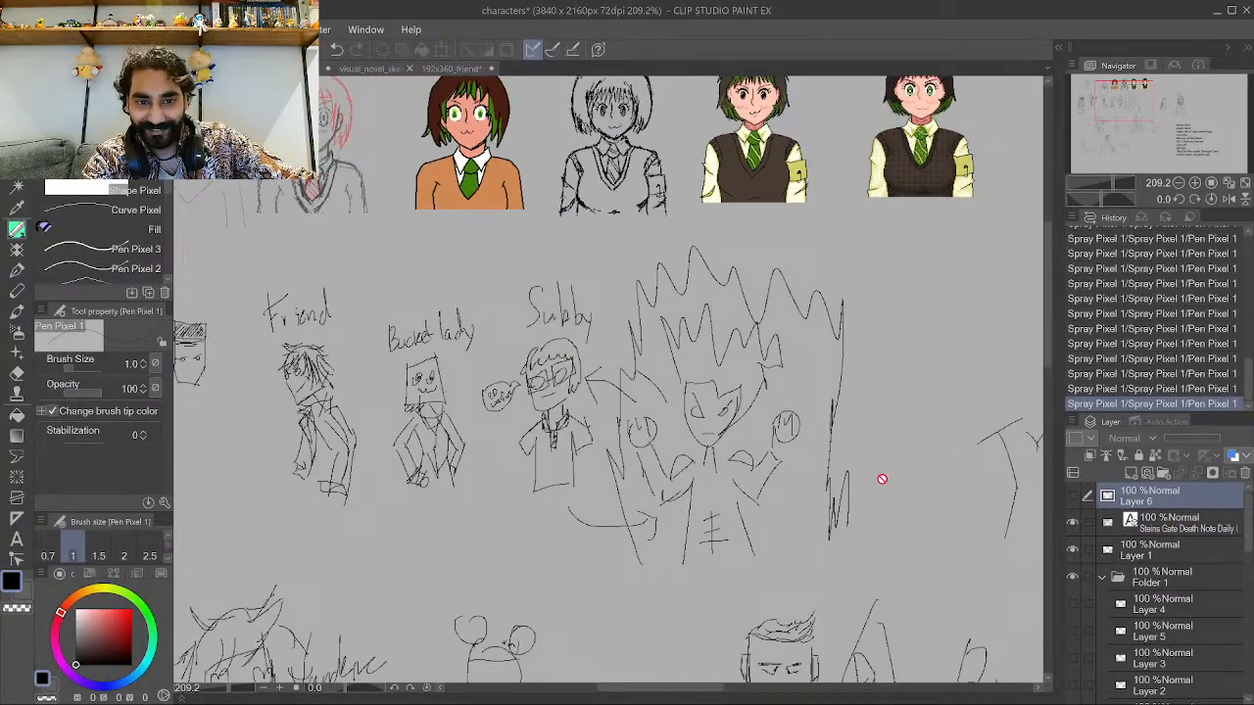
Return to the Friend file and move the inked drawing on Layer 3 slightly to the right.
click(452, 65)
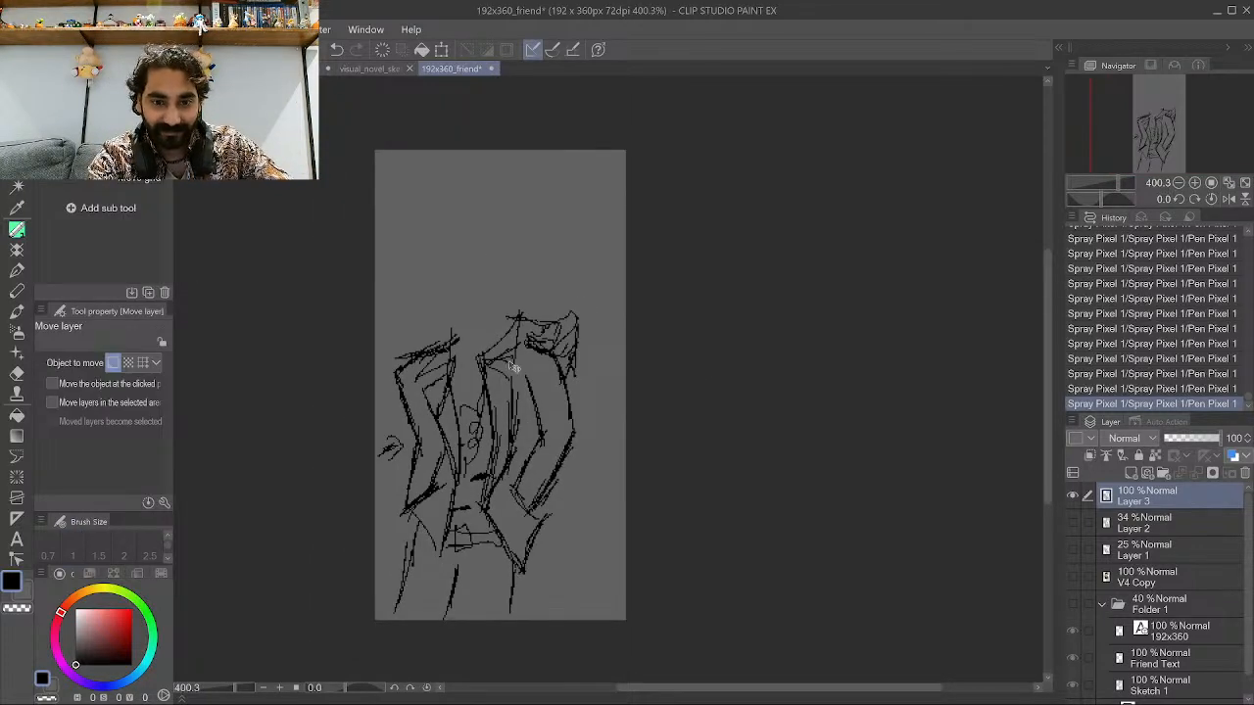
drag(515, 367, 547, 378)
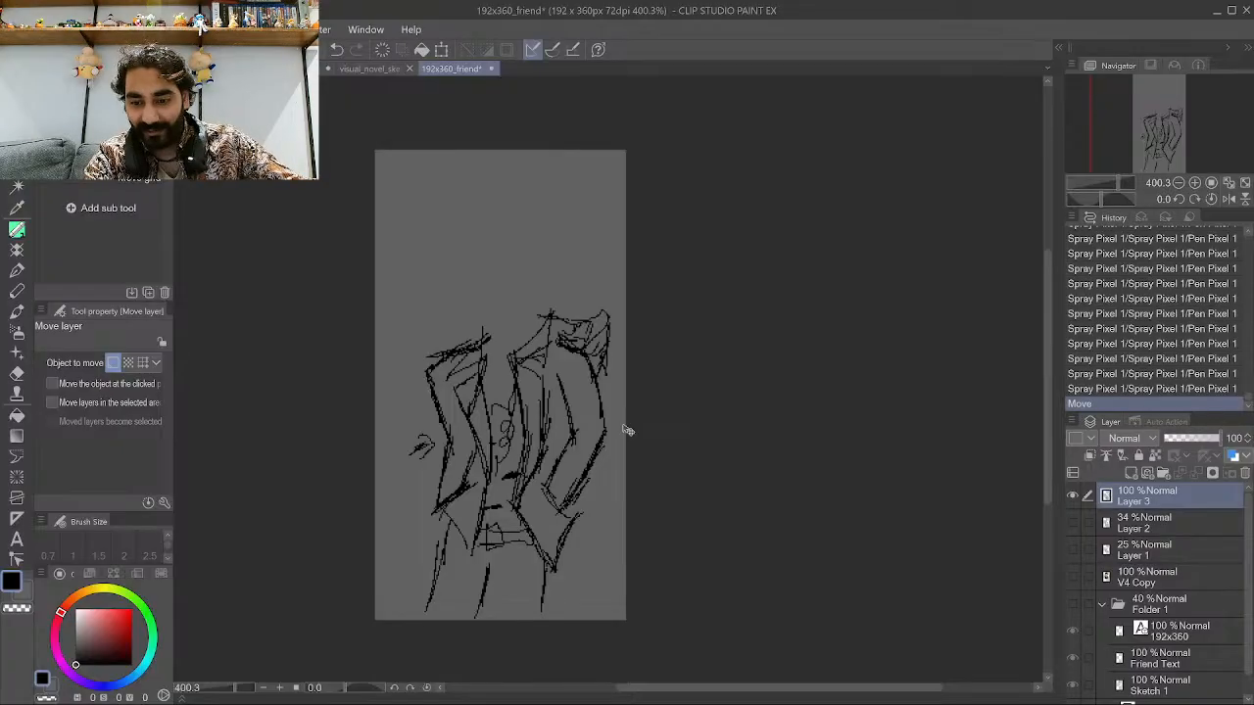
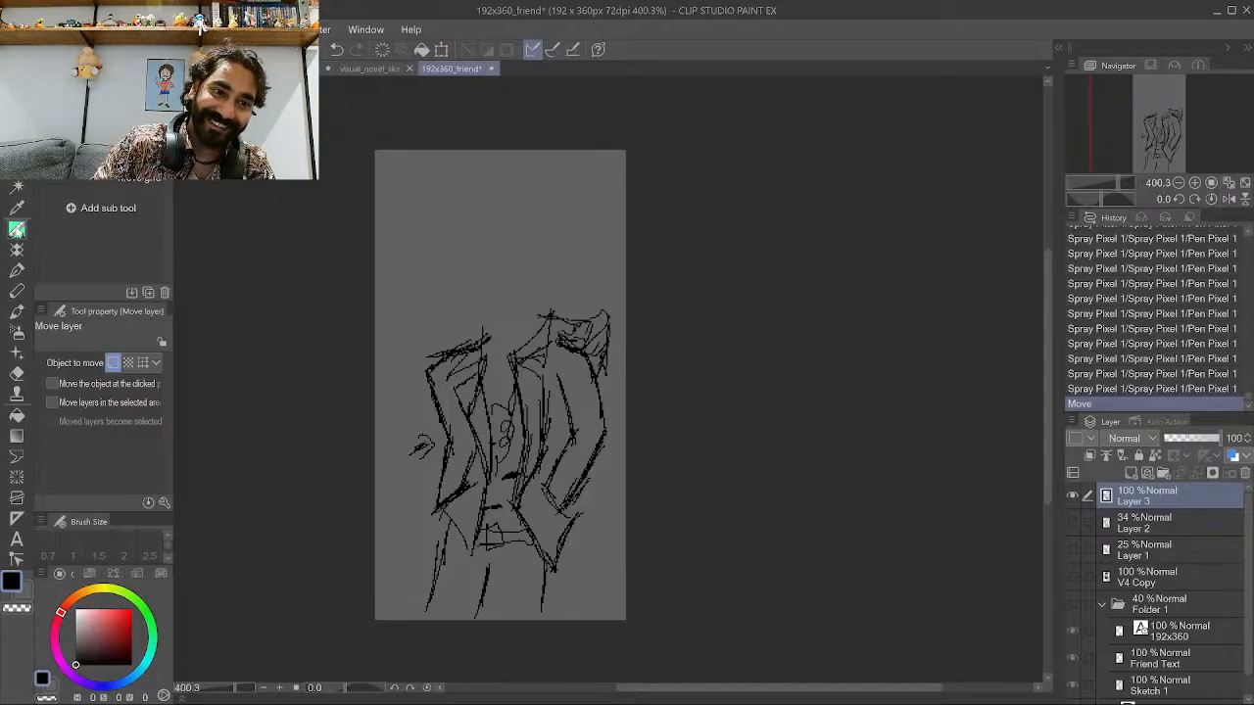
Switch to the pen, add a new raster layer above Layer 3, and lower Layer 3's opacity to 24%.
click(18, 231)
scroll(497, 253, up, 3)
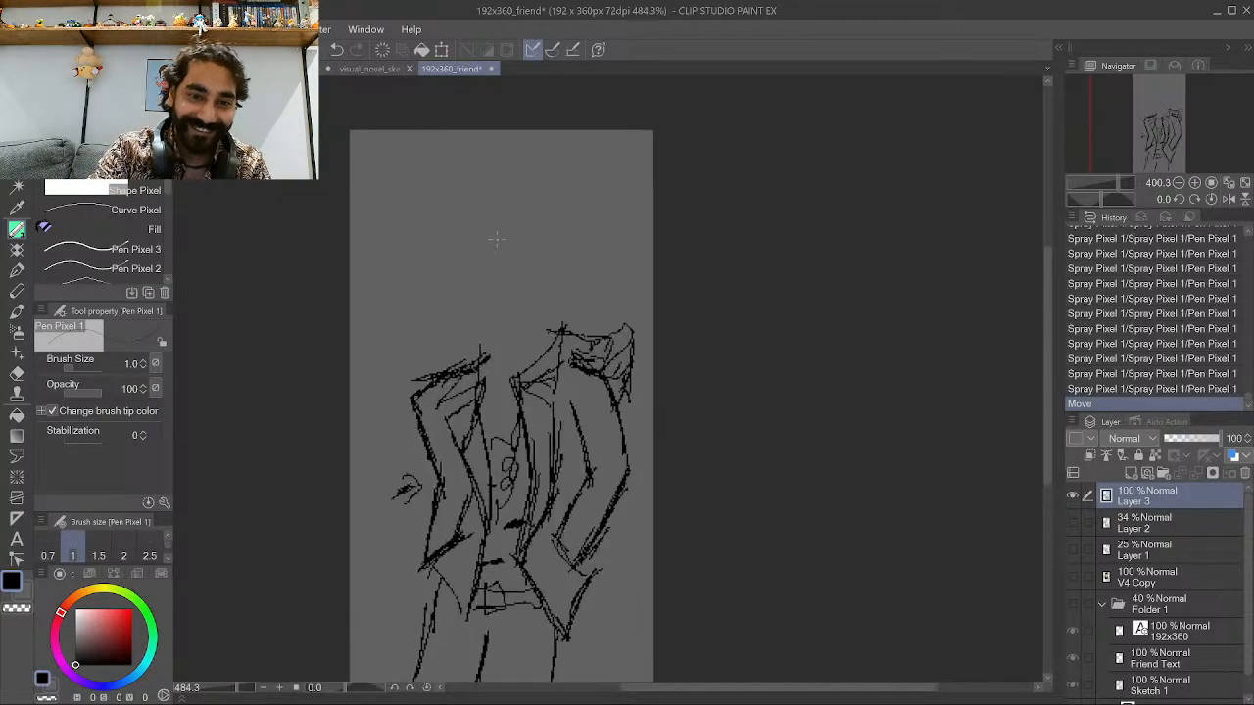
scroll(336, 576, down, 3)
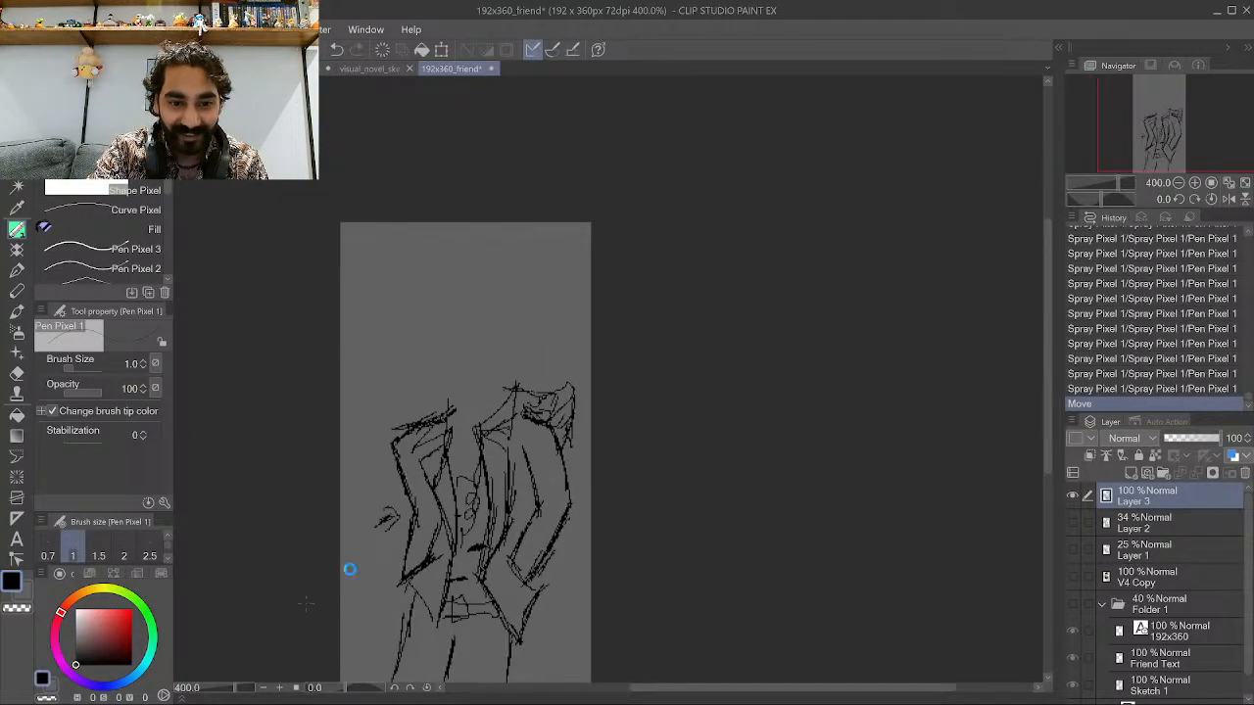
scroll(349, 568, down, 2)
scroll(413, 530, up, 1)
scroll(413, 530, up, 5)
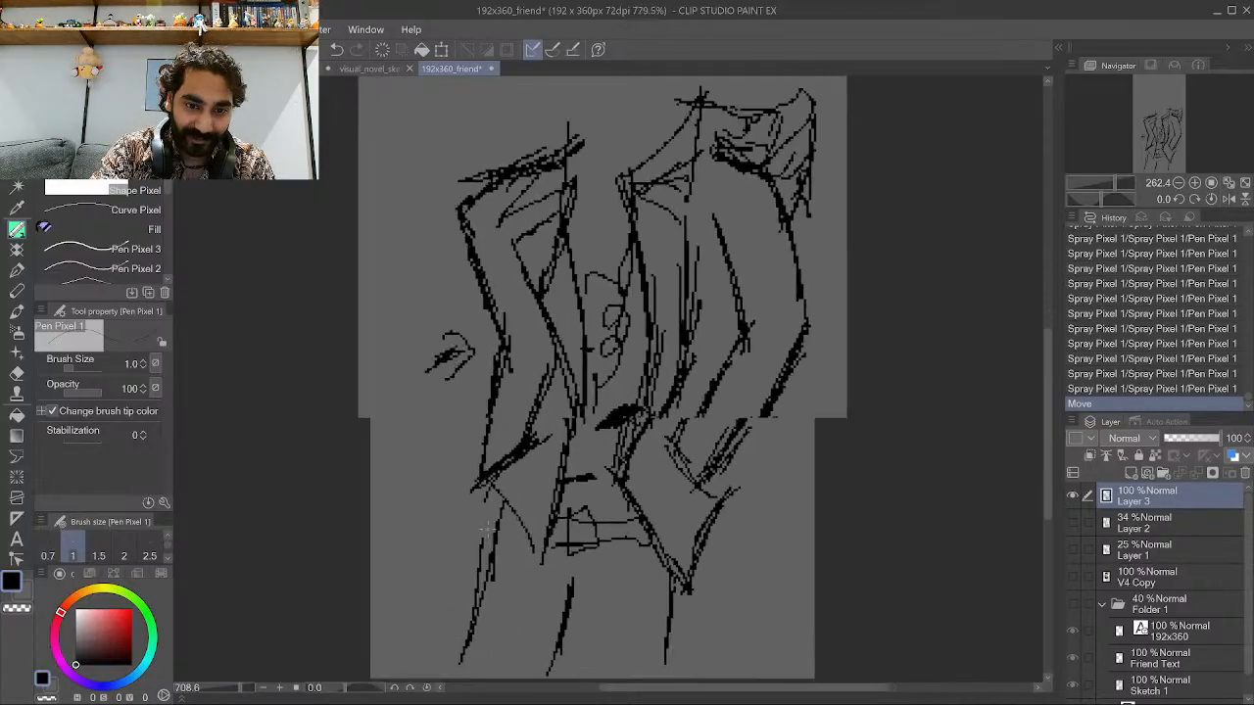
scroll(551, 370, down, 3)
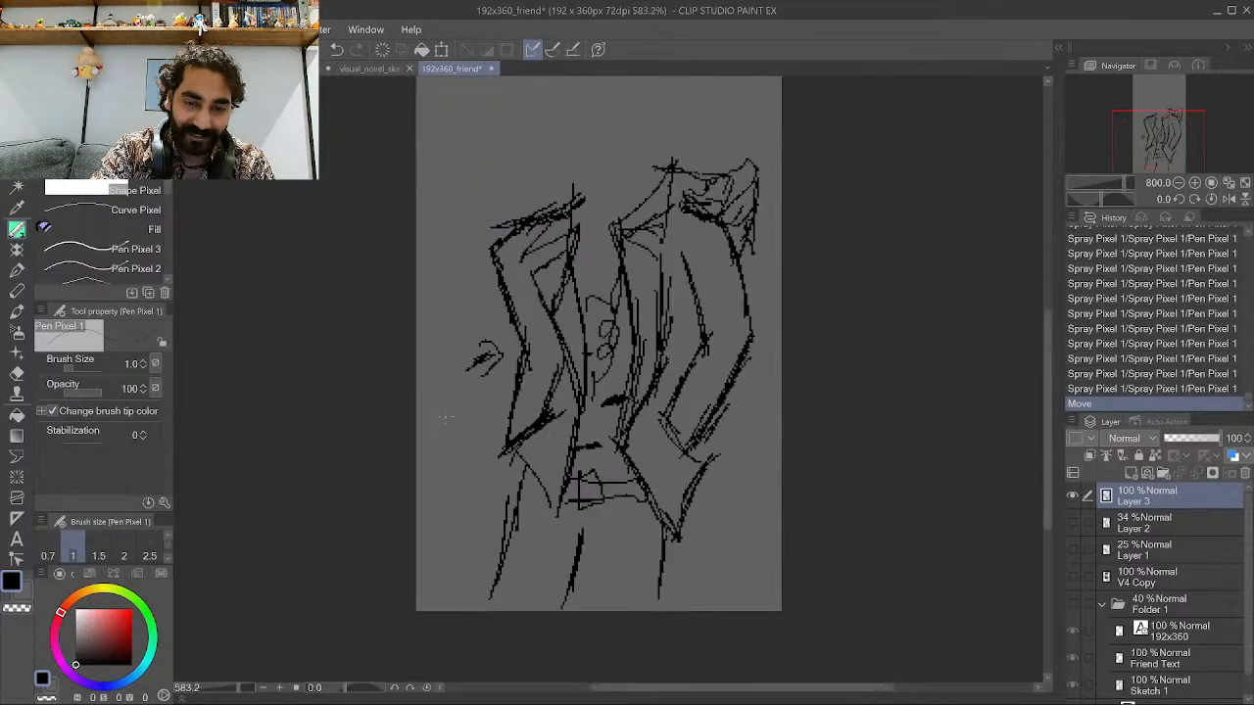
scroll(487, 356, down, 1)
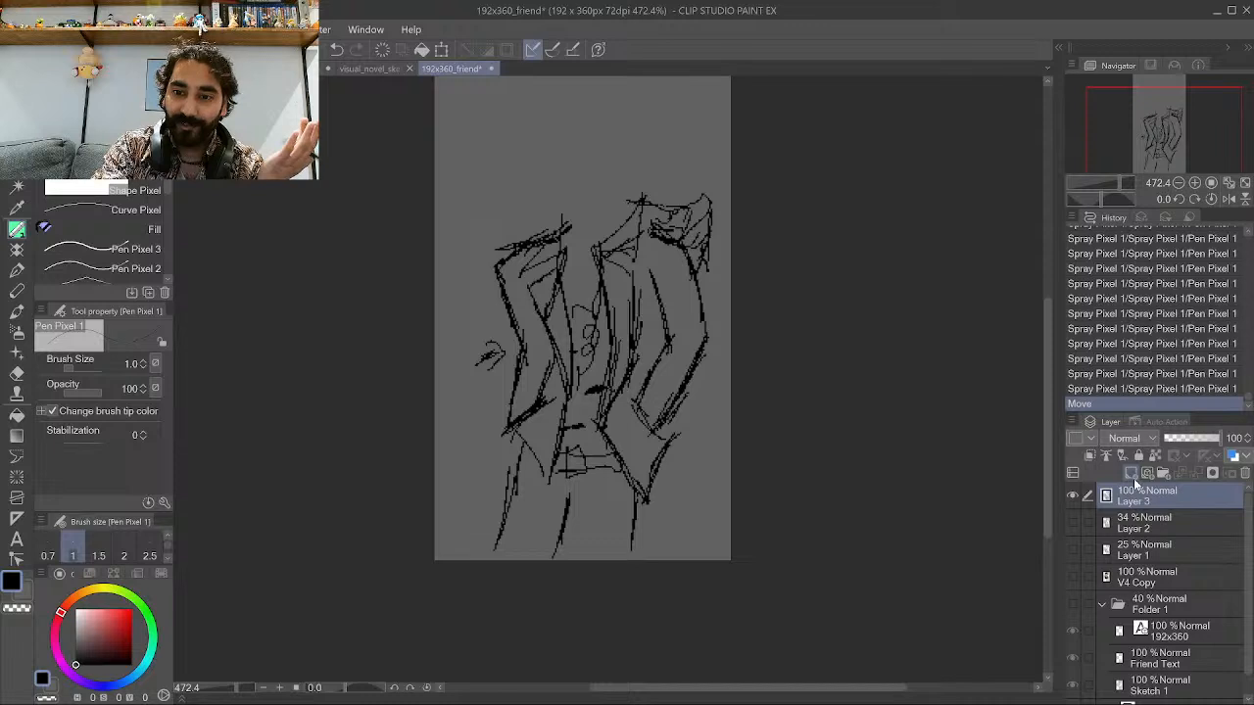
click(1132, 474)
click(1130, 527)
drag(1199, 438, 1177, 439)
scroll(732, 402, down, 3)
scroll(557, 297, up, 5)
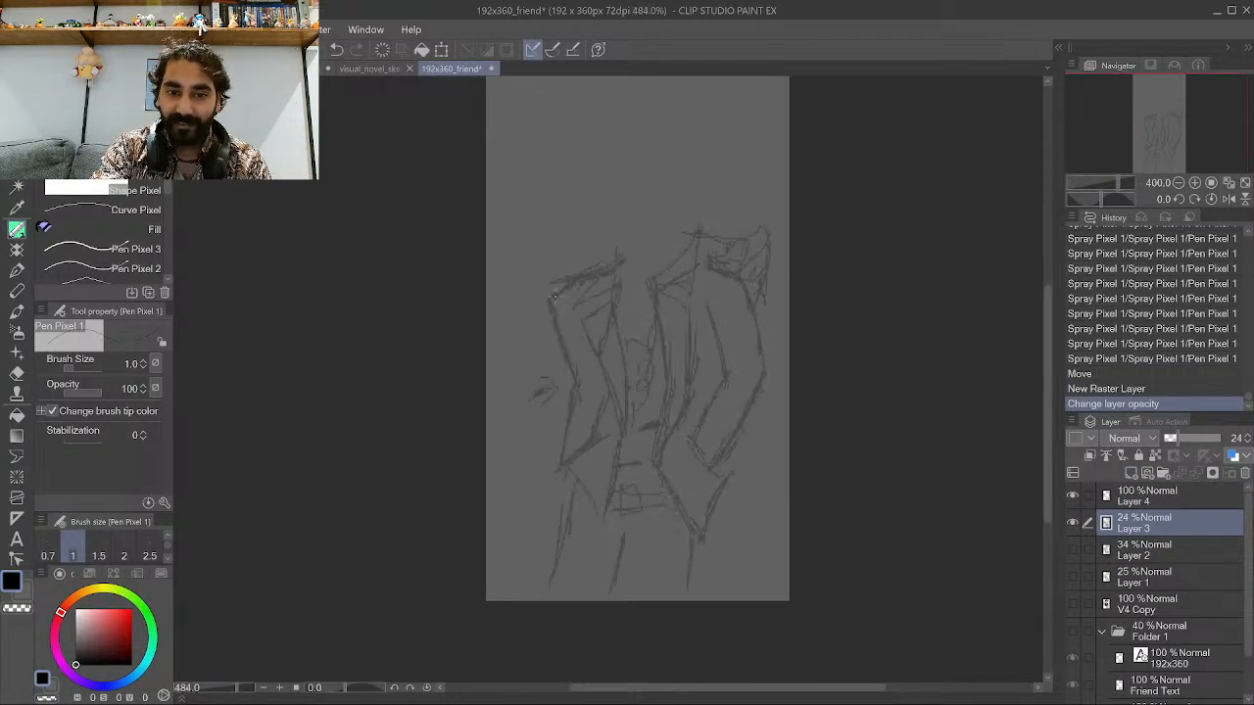
drag(624, 432, 617, 446)
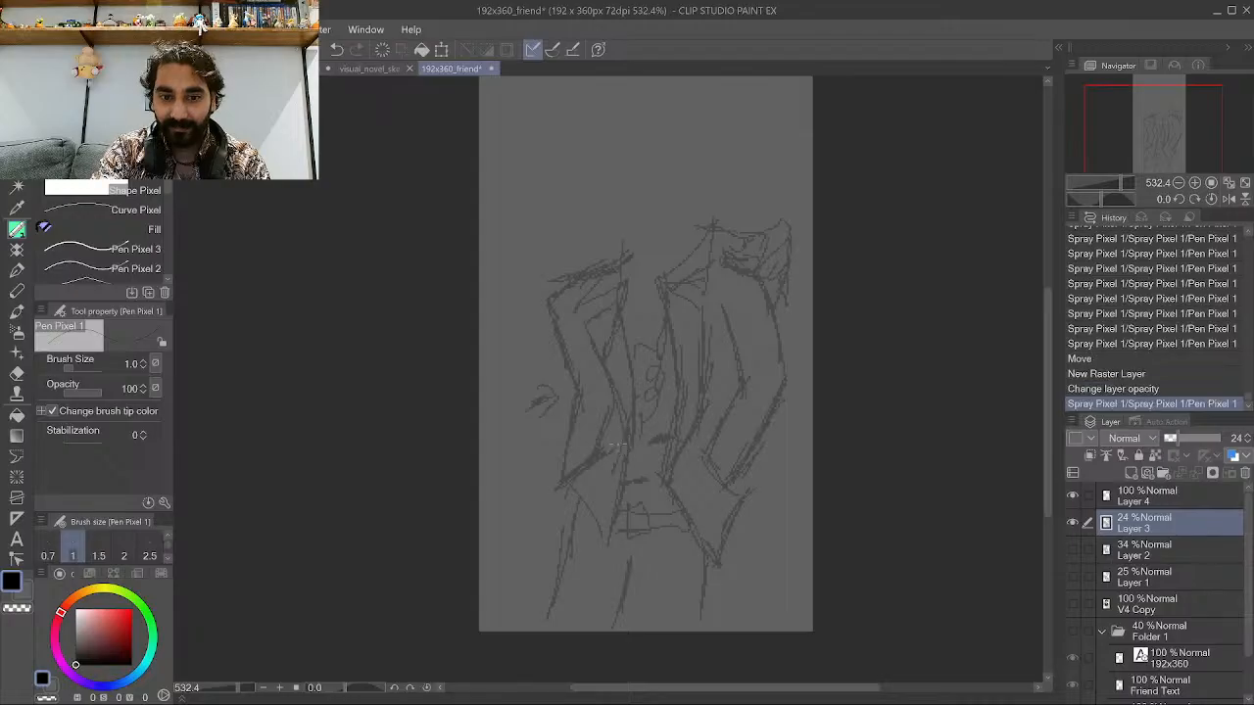
key(ctrl+z)
On Layer 4, ink the central lapel edge of the jacket in black over the faded sketch, undoing two strokes.
click(1142, 496)
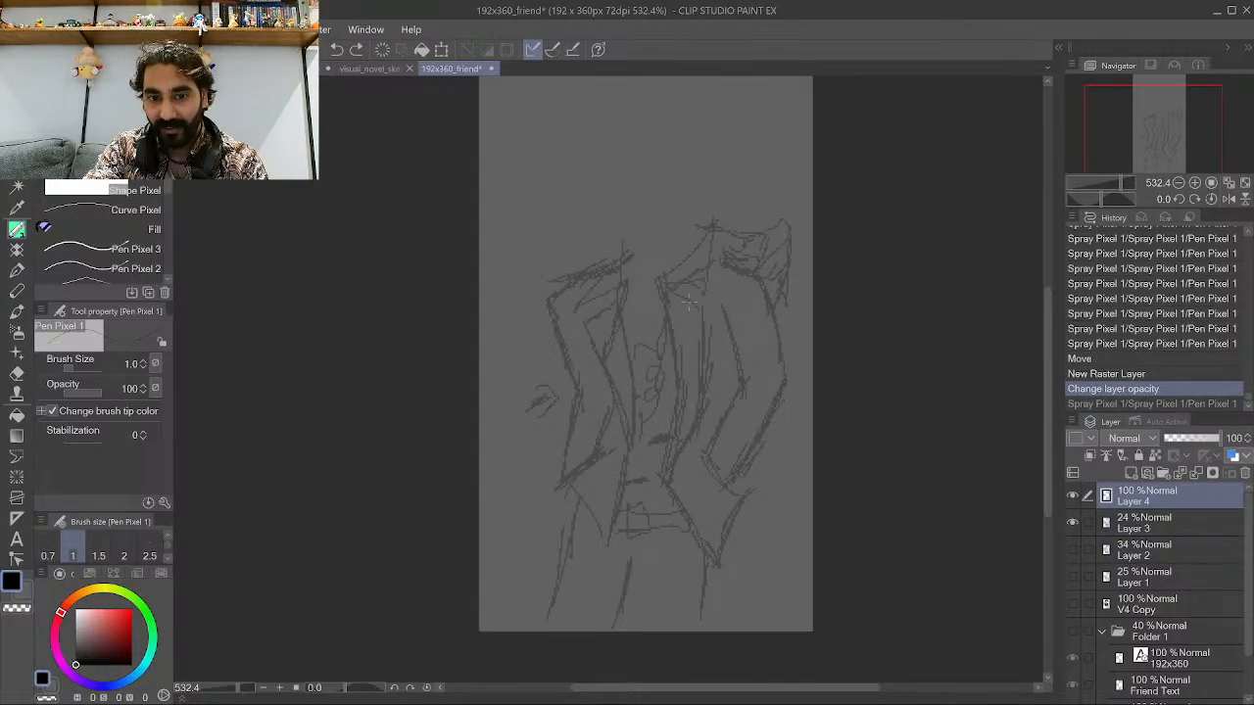
drag(614, 461, 640, 347)
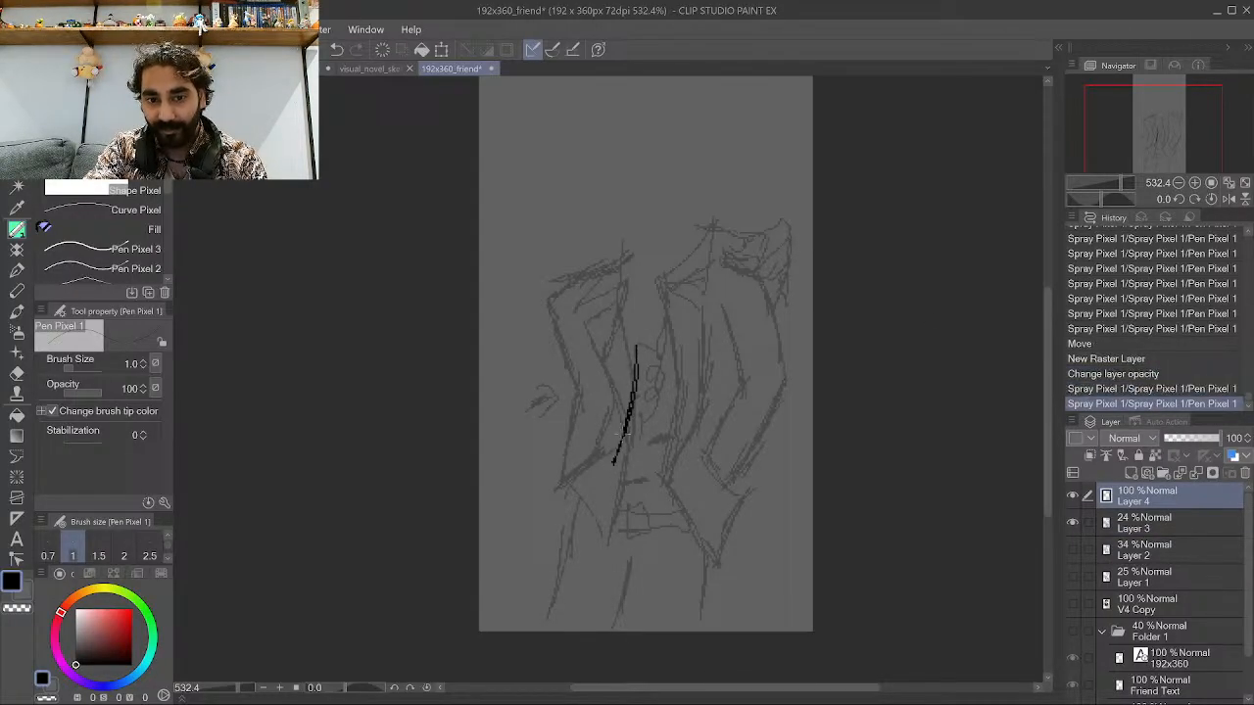
mouse_move(617, 460)
mouse_down()
mouse_move(639, 343)
mouse_move(632, 284)
mouse_move(680, 243)
mouse_up()
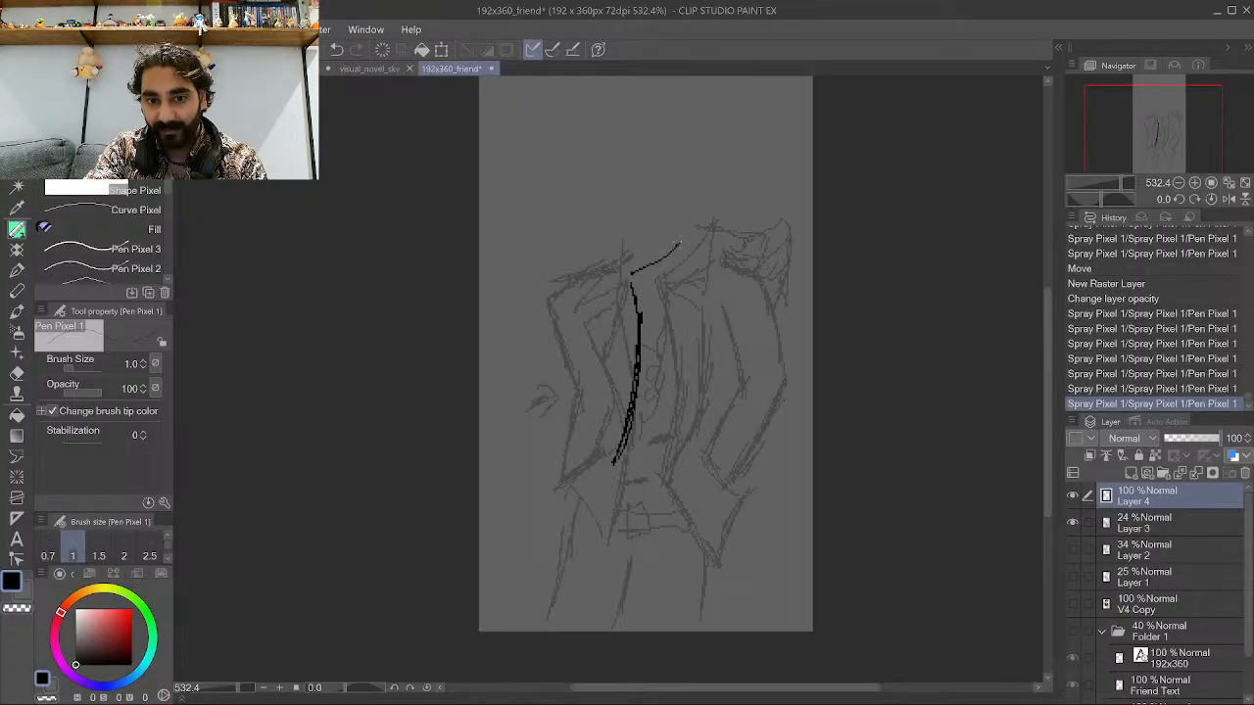
drag(631, 279, 683, 236)
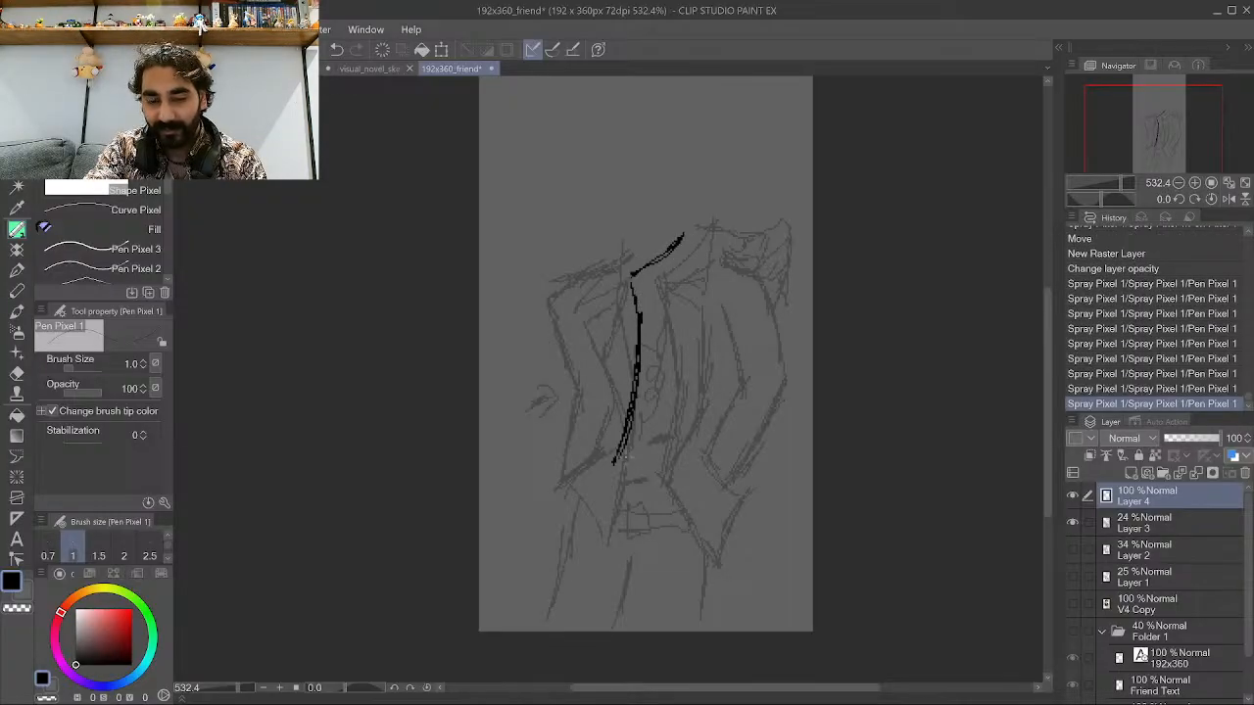
drag(627, 451, 621, 468)
drag(615, 465, 655, 371)
key(ctrl+z)
key(ctrl+z)
mouse_move(632, 421)
mouse_down()
mouse_move(664, 357)
mouse_move(671, 291)
mouse_up()
mouse_move(653, 381)
mouse_down()
mouse_move(668, 326)
mouse_move(646, 278)
mouse_move(682, 299)
mouse_move(692, 239)
mouse_up()
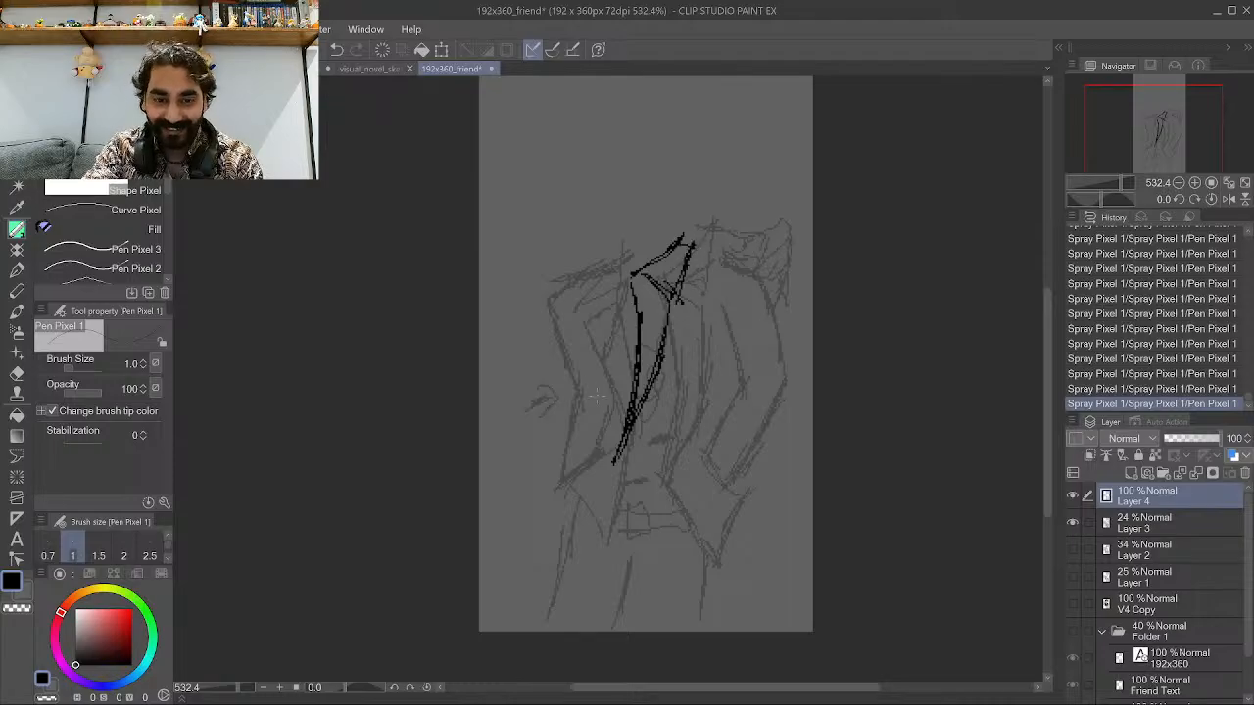
Ink the left lapel and shoulder outline, undoing the last two strokes.
drag(575, 375, 590, 458)
mouse_move(571, 331)
mouse_down()
mouse_move(591, 453)
mouse_move(588, 435)
mouse_up()
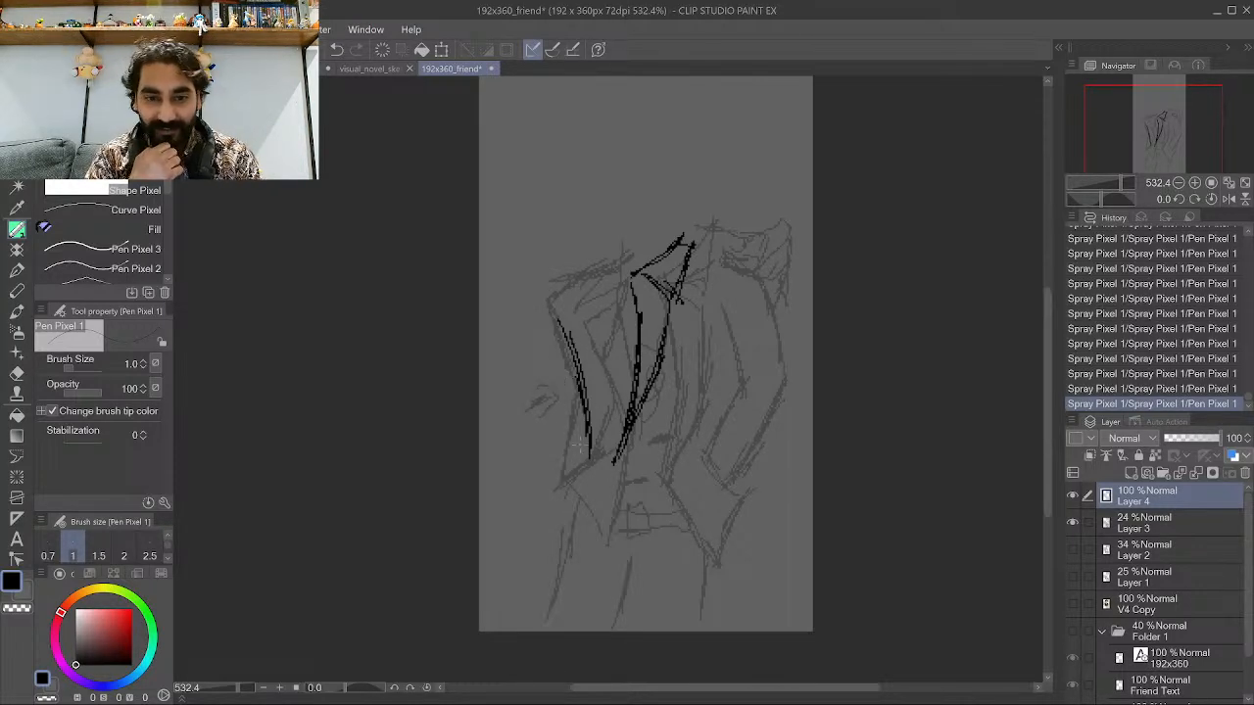
drag(564, 370, 585, 452)
mouse_move(537, 341)
mouse_down()
mouse_move(580, 460)
mouse_move(561, 405)
mouse_up()
mouse_move(537, 319)
mouse_down()
mouse_move(542, 347)
mouse_move(580, 255)
mouse_up()
drag(562, 308, 586, 243)
drag(567, 282, 591, 243)
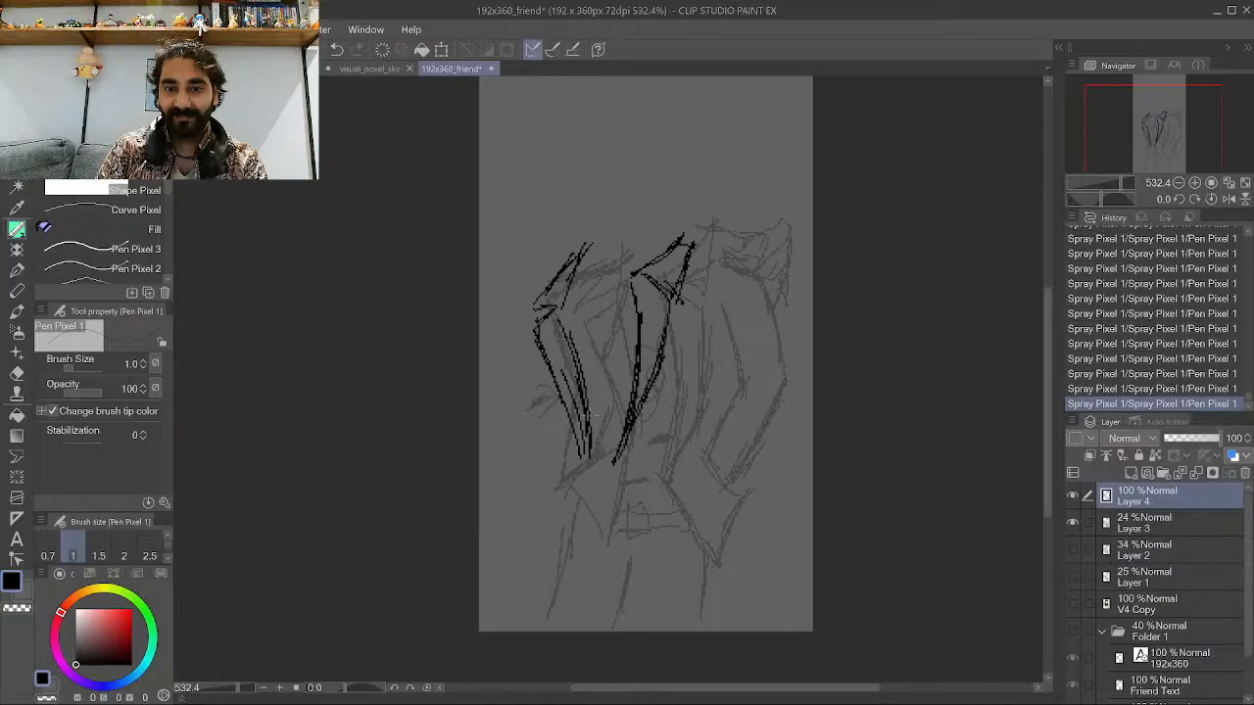
mouse_move(576, 308)
mouse_down()
mouse_move(593, 402)
mouse_move(586, 315)
mouse_move(582, 365)
mouse_up()
drag(582, 331, 592, 386)
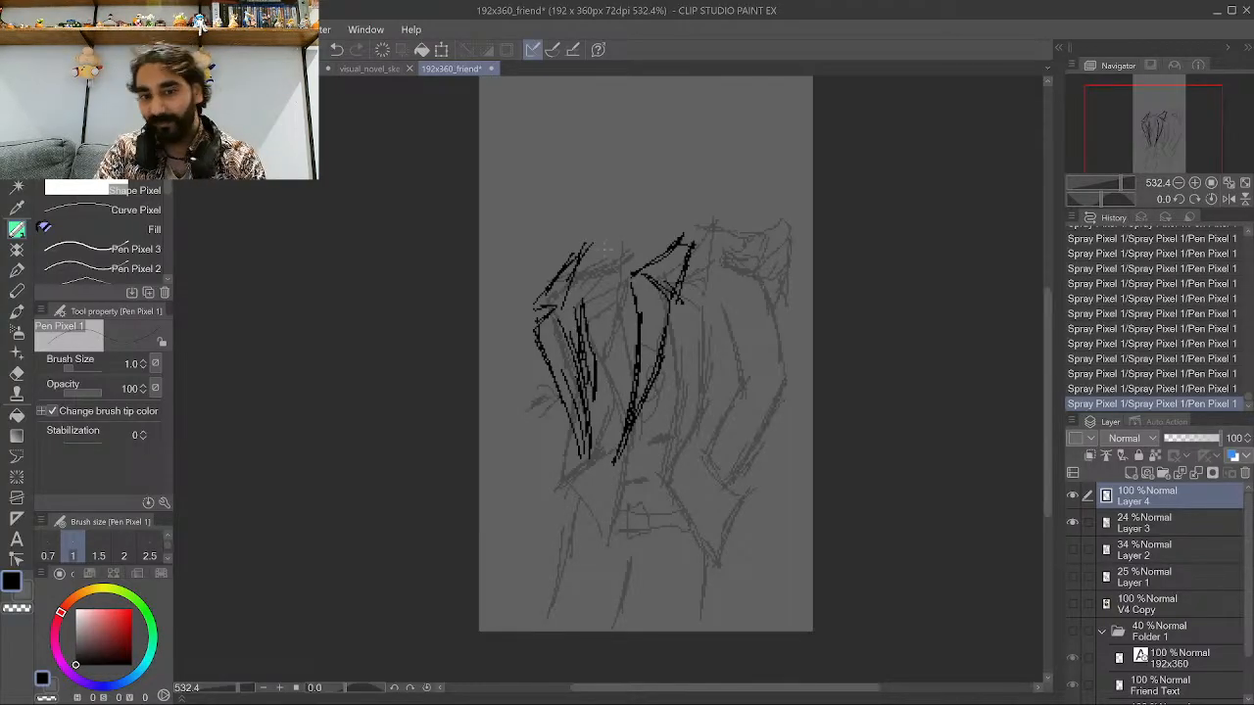
key(ctrl+z)
key(ctrl+z)
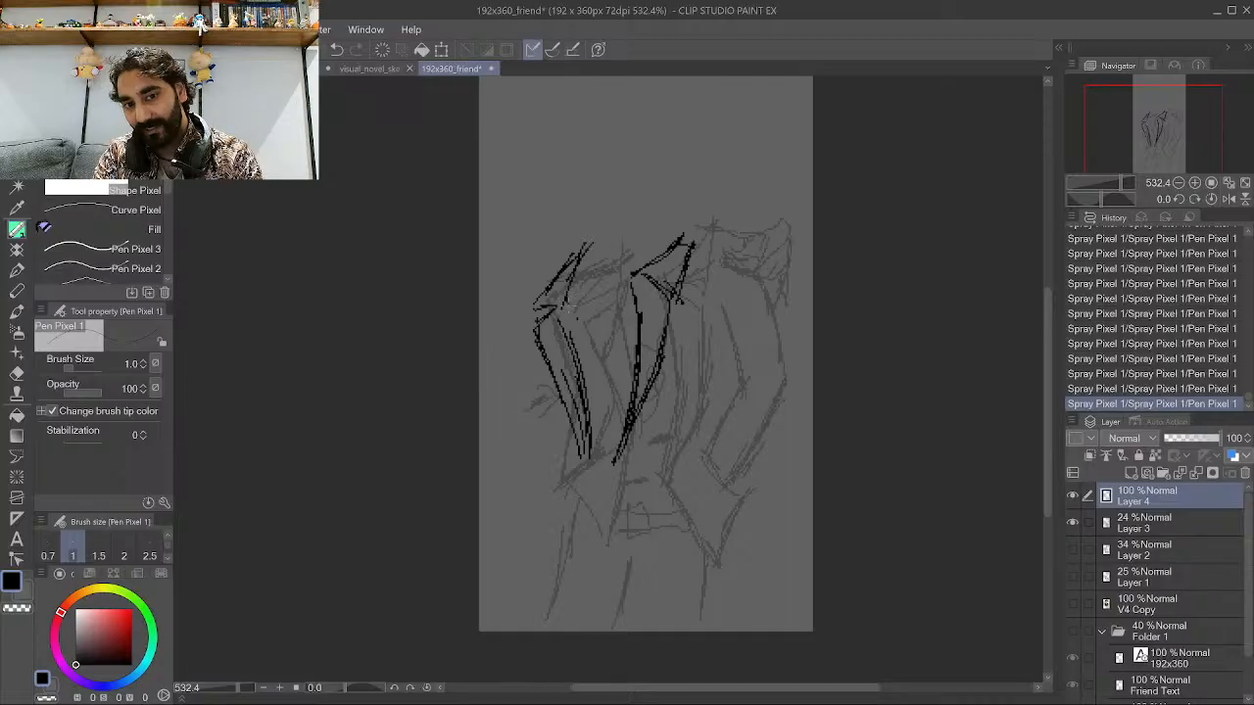
Ink the shirt collar and neckline above the lapels.
mouse_move(566, 312)
mouse_down()
mouse_move(605, 315)
mouse_move(637, 292)
mouse_up()
mouse_move(555, 294)
mouse_down()
mouse_move(625, 290)
mouse_move(570, 303)
mouse_move(625, 312)
mouse_up()
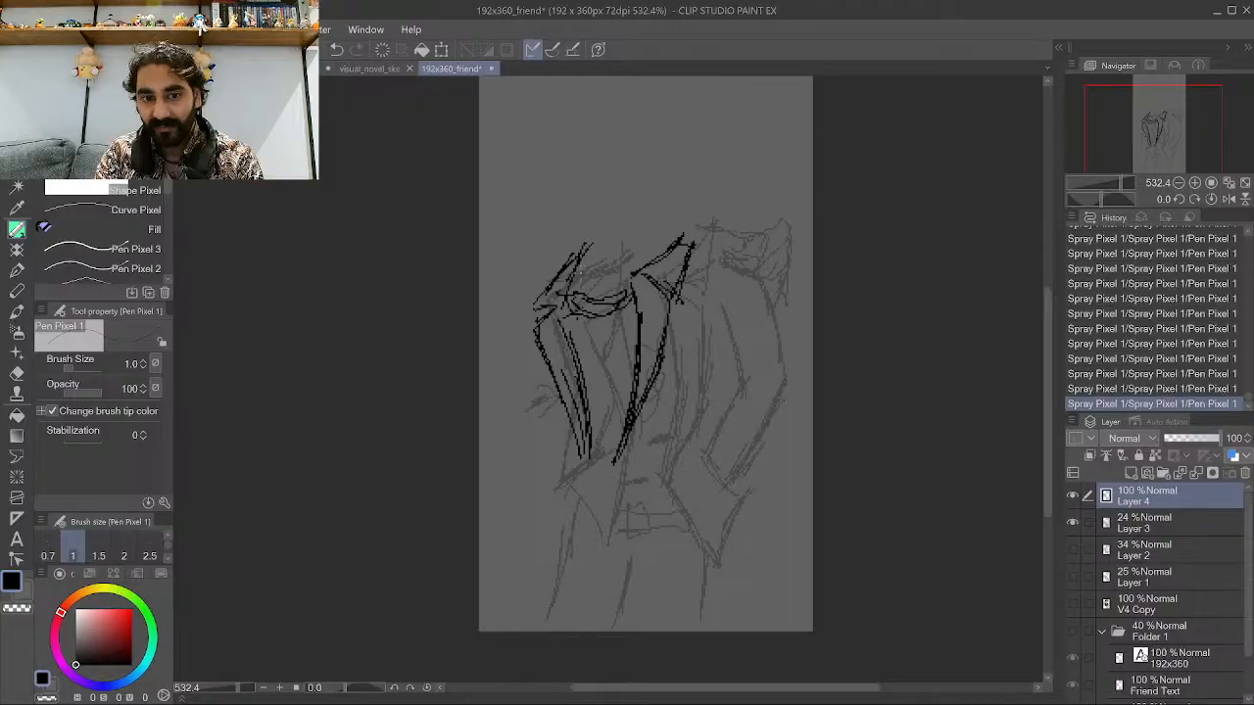
mouse_move(593, 235)
mouse_down()
mouse_move(579, 286)
mouse_move(588, 208)
mouse_move(648, 265)
mouse_move(673, 185)
mouse_up()
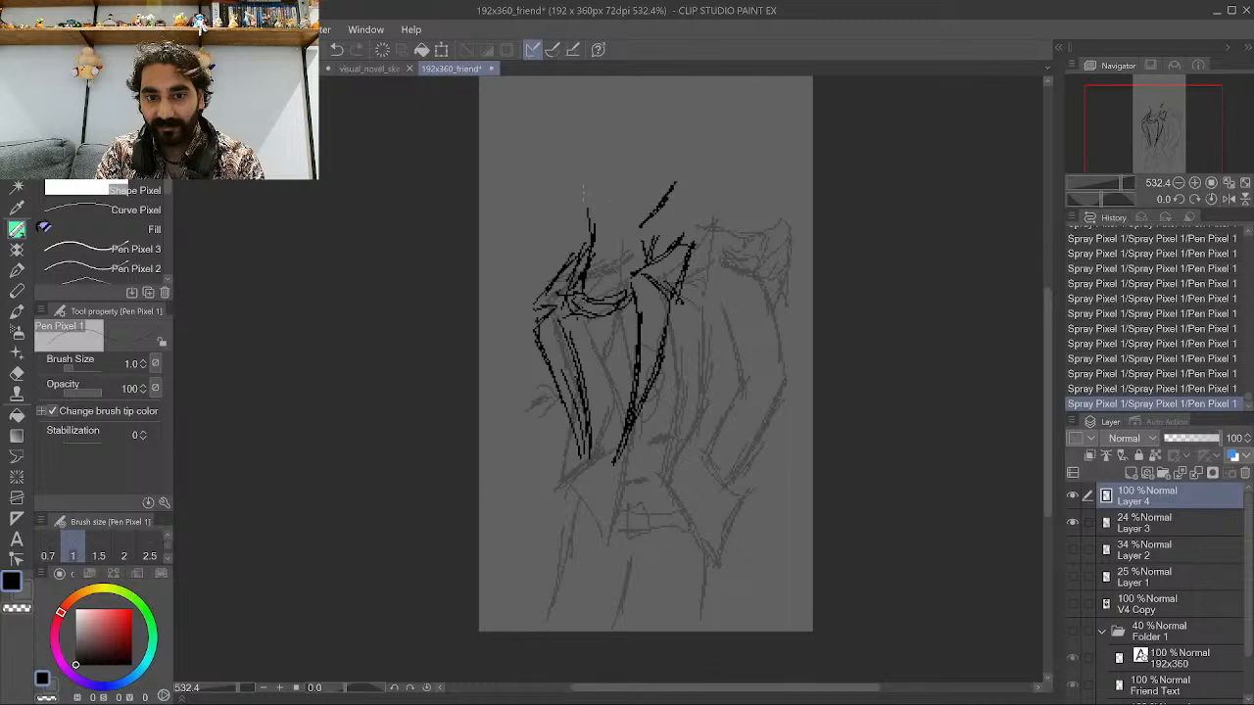
drag(575, 201, 593, 218)
mouse_move(591, 211)
mouse_down()
mouse_move(622, 232)
mouse_move(651, 208)
mouse_up()
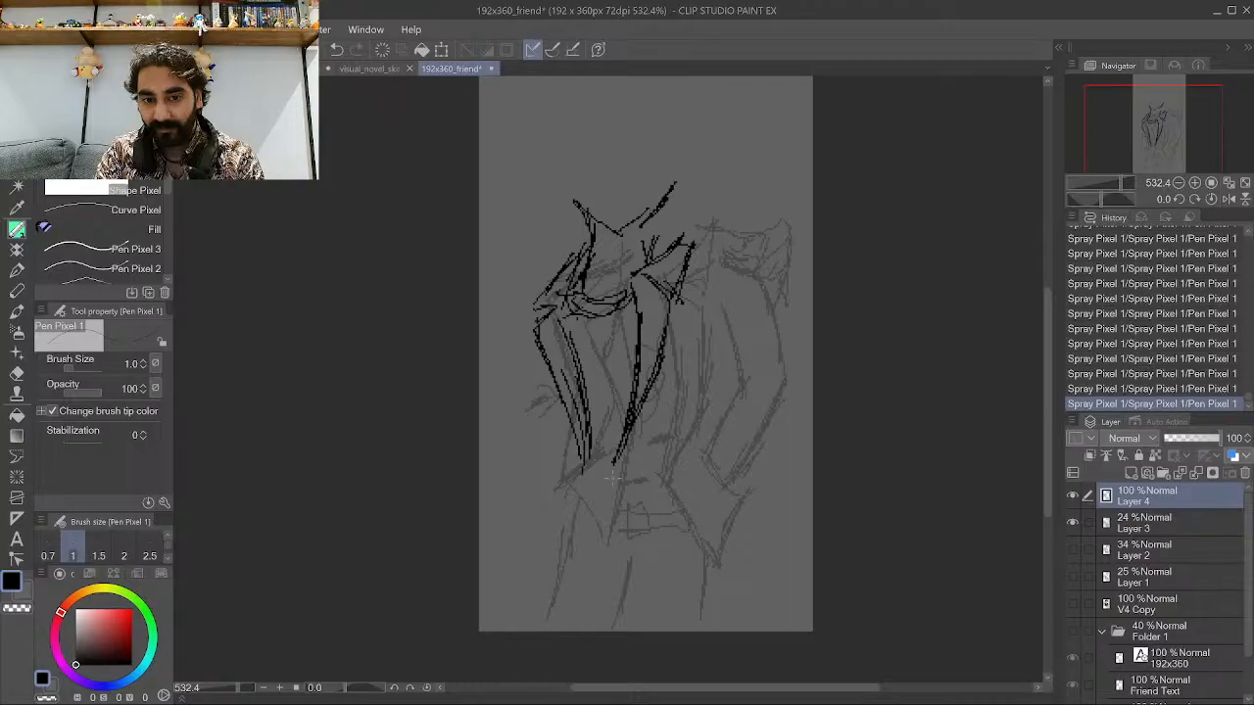
Ink the jacket's lower front edge and several strokes along its right side.
mouse_move(614, 460)
mouse_down()
mouse_move(634, 517)
mouse_move(694, 463)
mouse_move(701, 492)
mouse_move(716, 479)
mouse_move(710, 440)
mouse_move(720, 481)
mouse_move(710, 424)
mouse_move(712, 453)
mouse_move(724, 387)
mouse_move(716, 436)
mouse_move(718, 402)
mouse_up()
drag(727, 358, 718, 392)
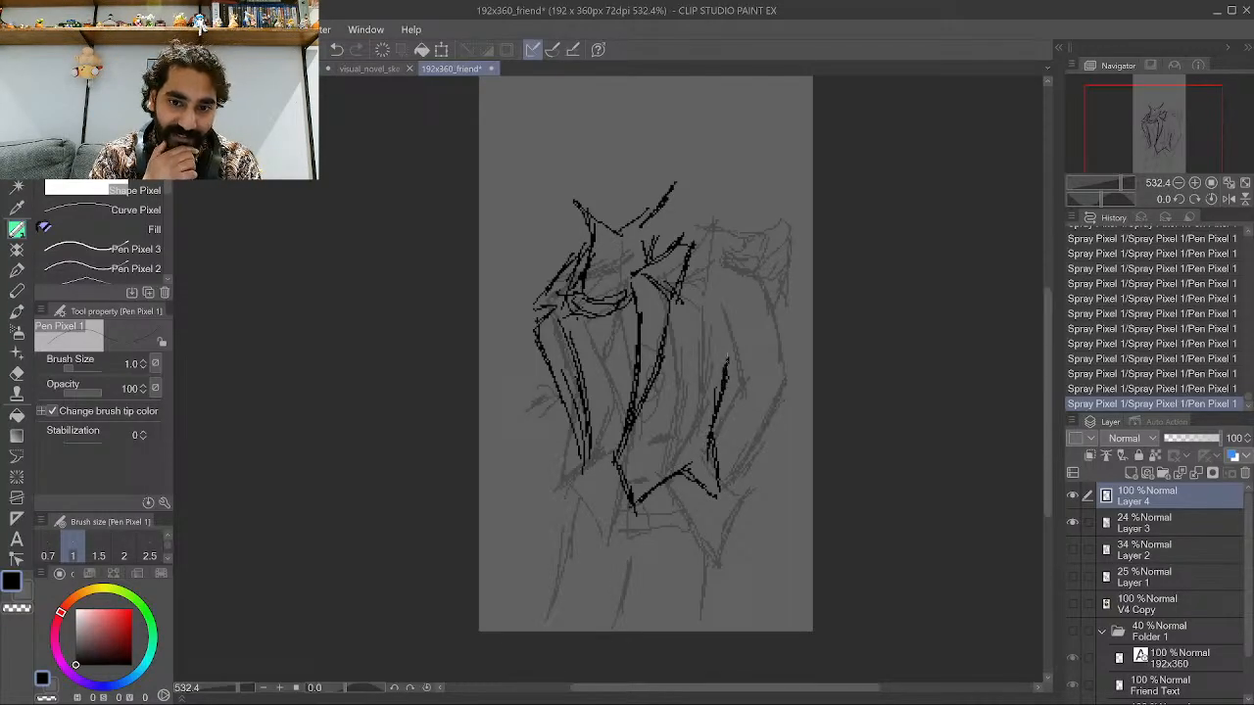
drag(719, 305, 722, 369)
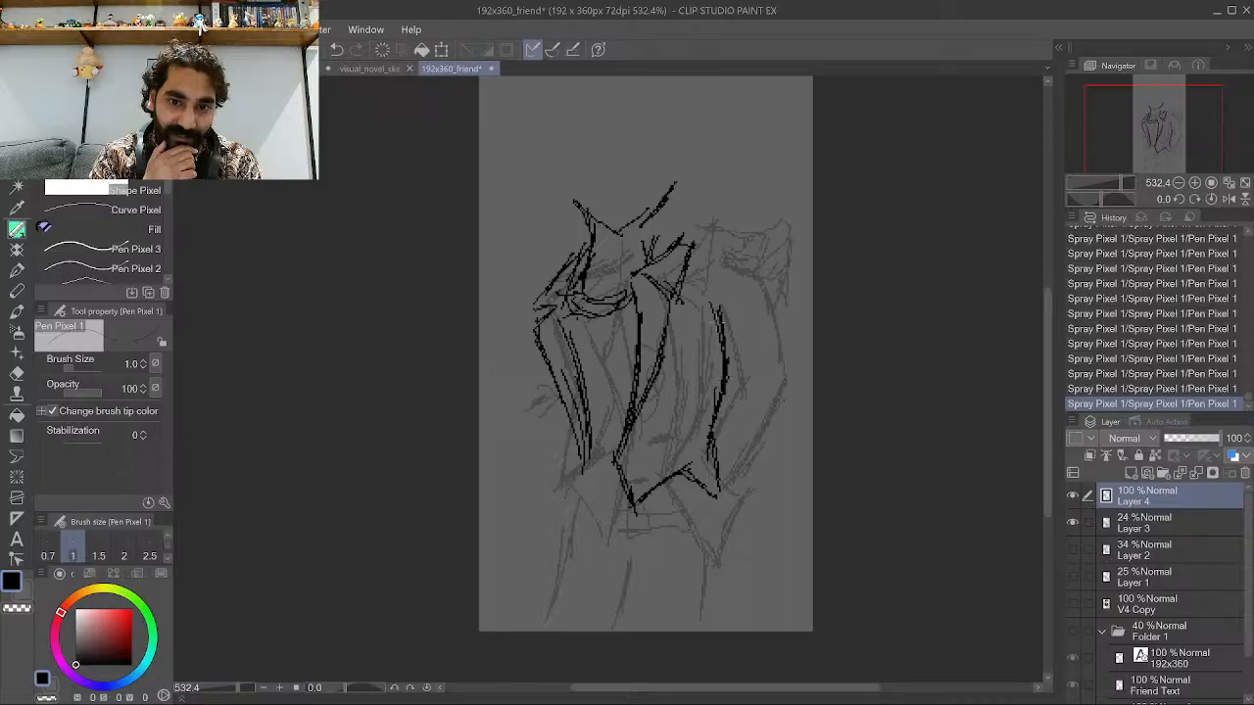
drag(719, 313, 711, 287)
drag(720, 316, 712, 298)
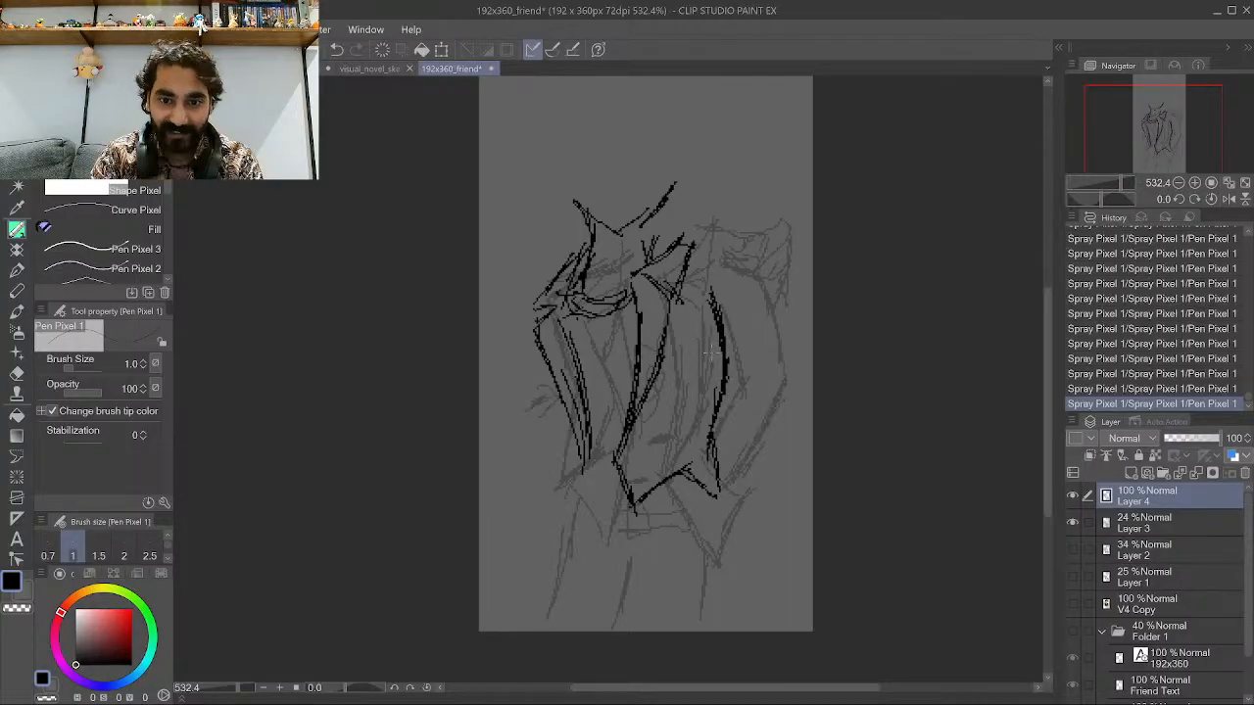
drag(718, 355, 699, 266)
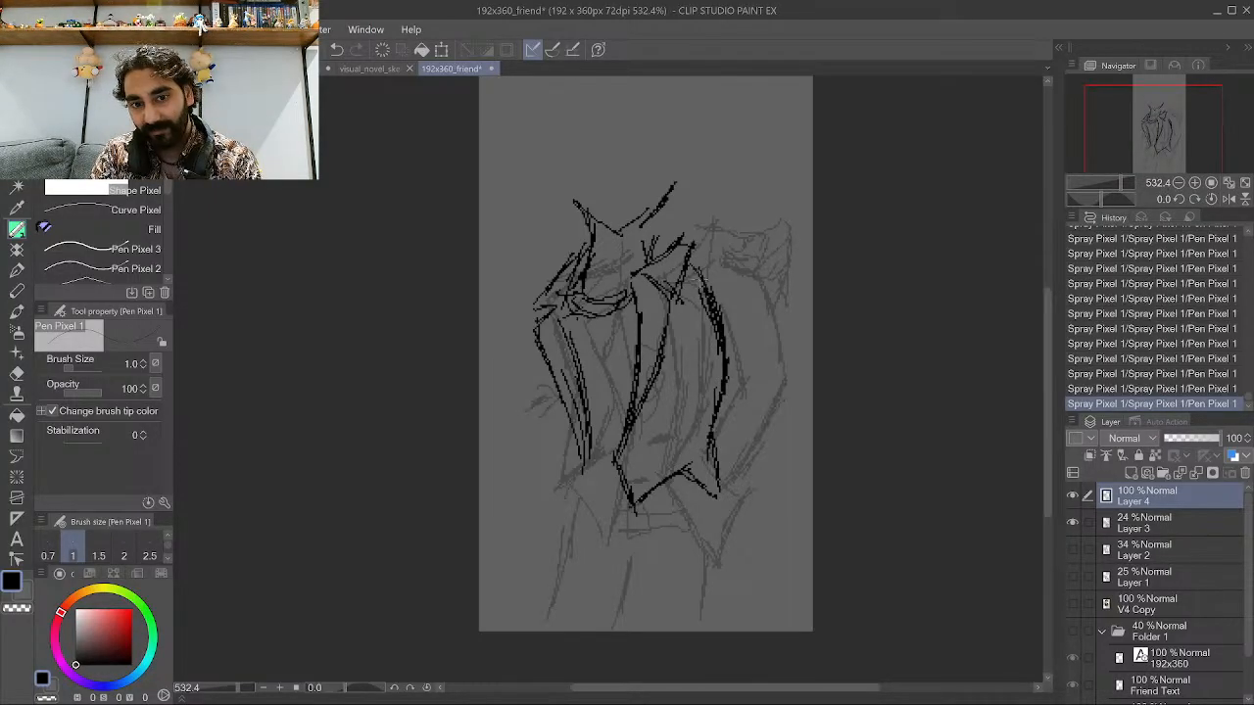
Undo the strokes along the jacket's right side, stepping back and redoing up to the lower front edge stroke.
key(ctrl+z)
key(ctrl+z)
key(ctrl+z)
key(ctrl+z)
key(ctrl+z)
key(ctrl+z)
key(ctrl+z)
key(ctrl+z)
key(ctrl+z)
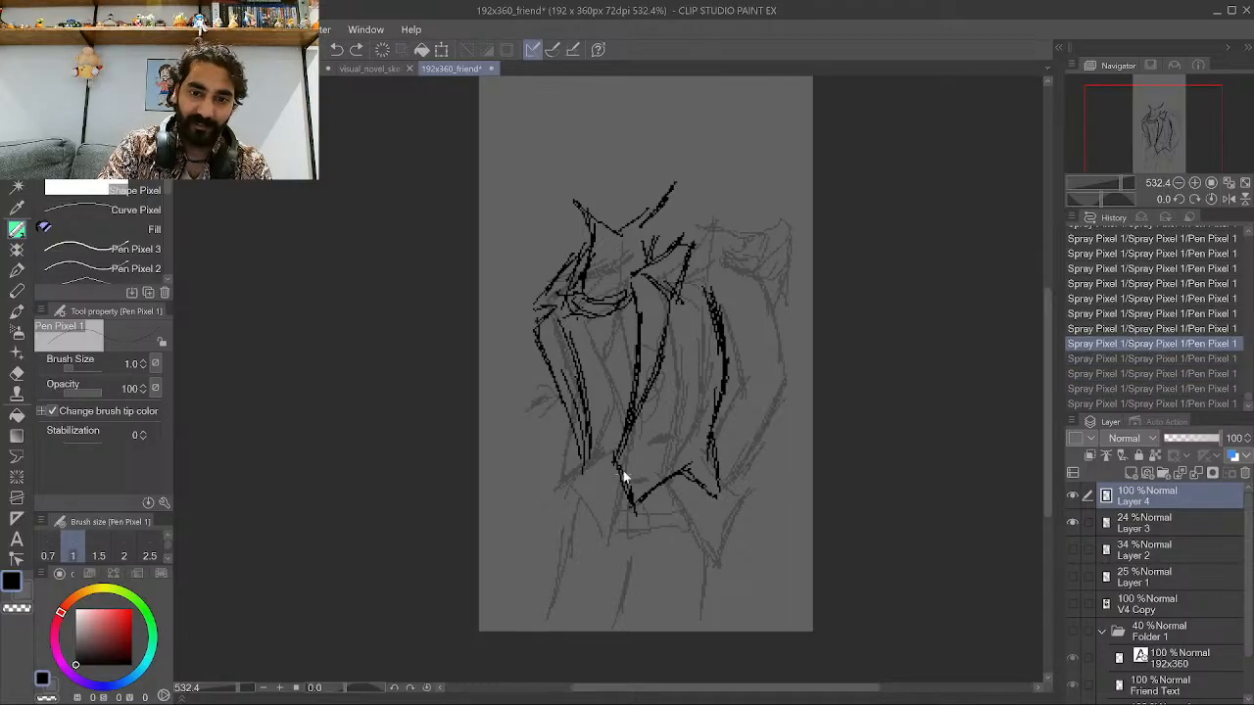
key(ctrl+z)
key(ctrl+z)
key(ctrl+z)
key(ctrl+z)
key(ctrl+z)
key(ctrl+z)
key(ctrl+z)
key(ctrl+z)
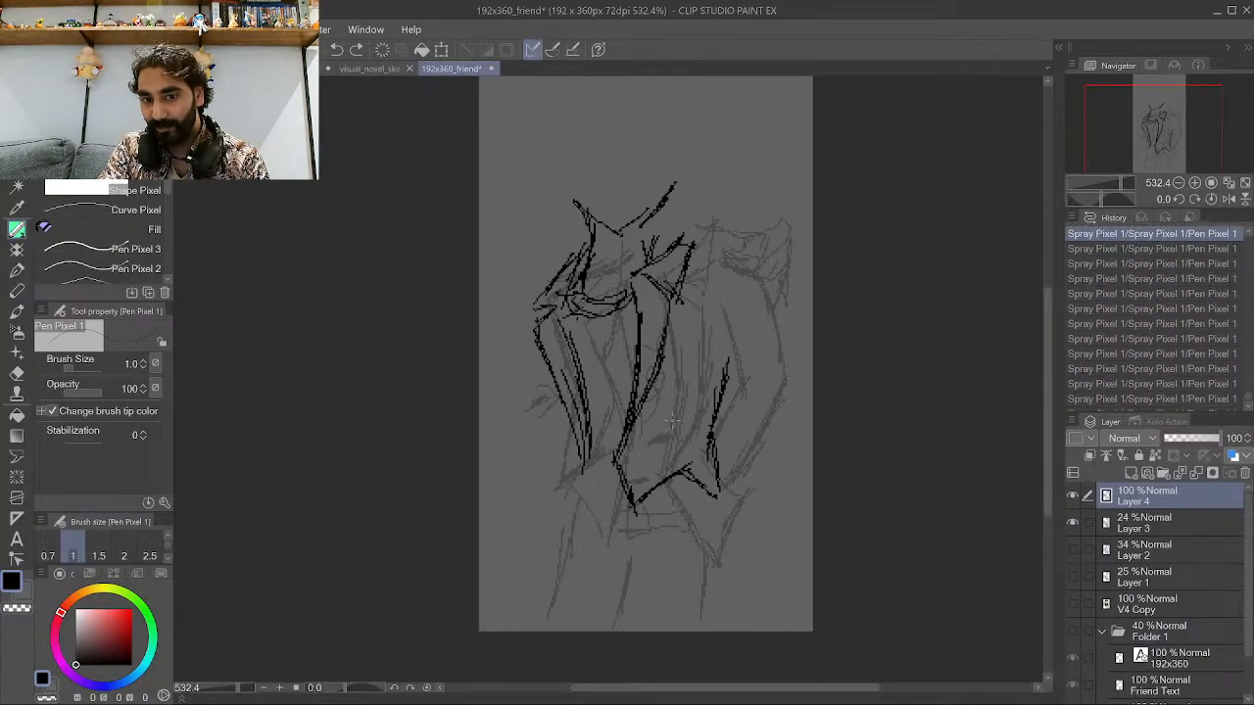
key(ctrl+z)
key(ctrl+z)
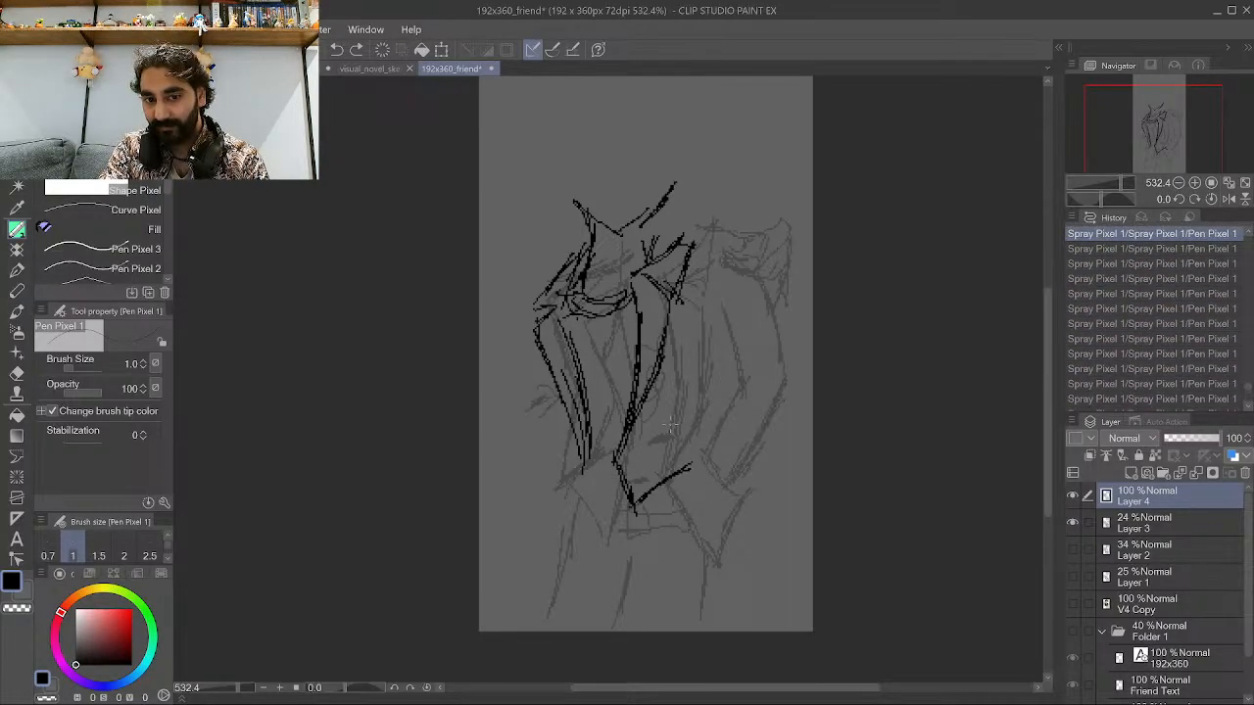
key(ctrl+z)
key(ctrl+z)
key(ctrl+z)
key(ctrl+z)
key(ctrl+z)
key(ctrl+z)
key(ctrl+z)
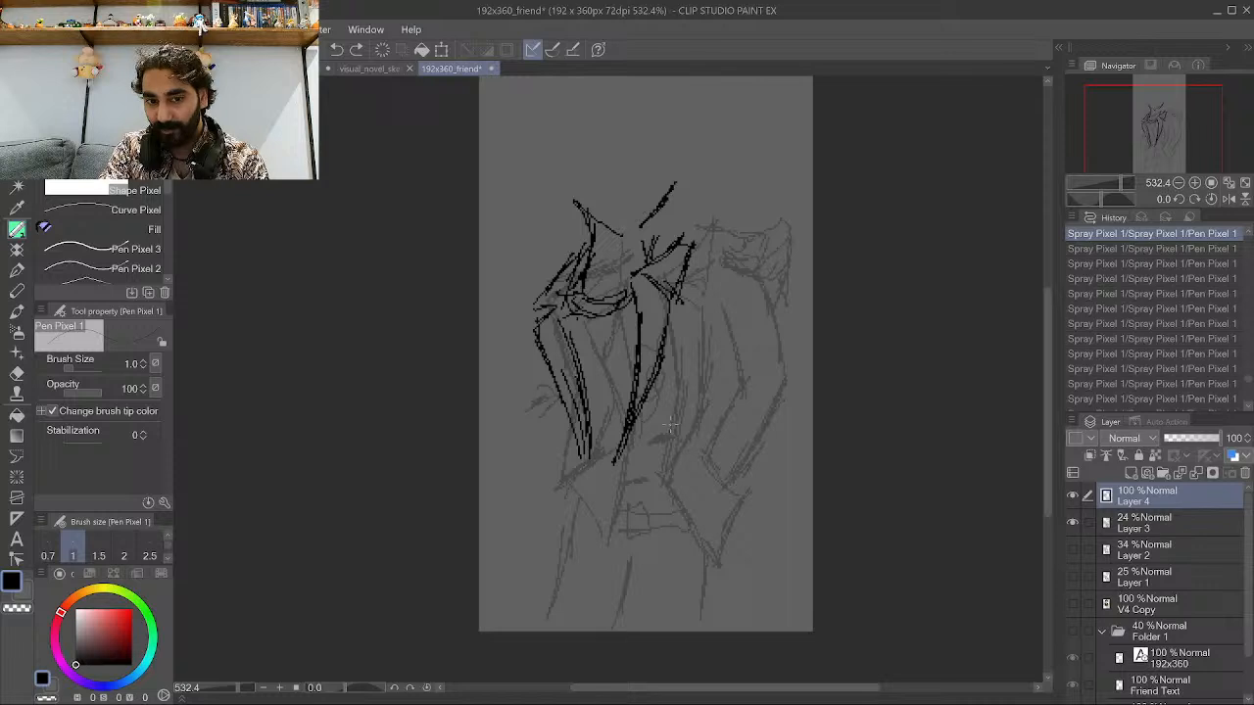
key(ctrl+z)
key(ctrl+z)
key(ctrl+y)
key(ctrl+y)
key(ctrl+y)
key(ctrl+y)
key(ctrl+y)
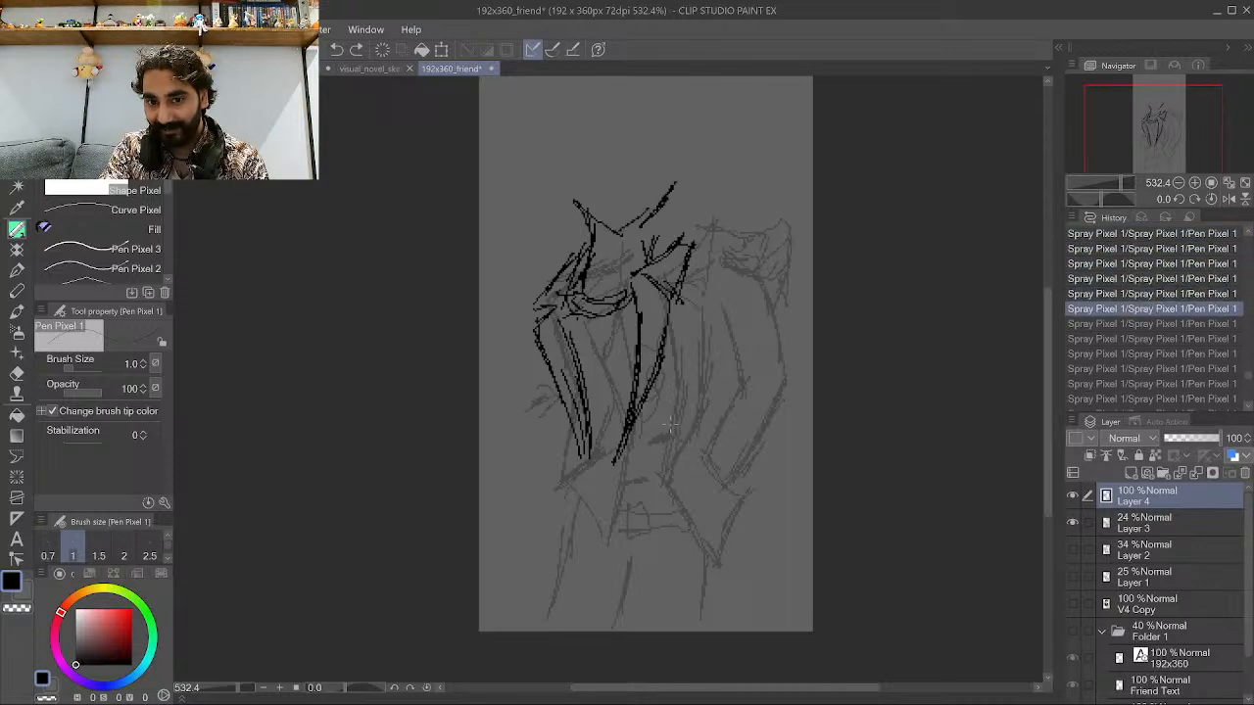
key(ctrl+y)
key(ctrl+y)
key(ctrl+y)
key(ctrl+y)
key(ctrl+y)
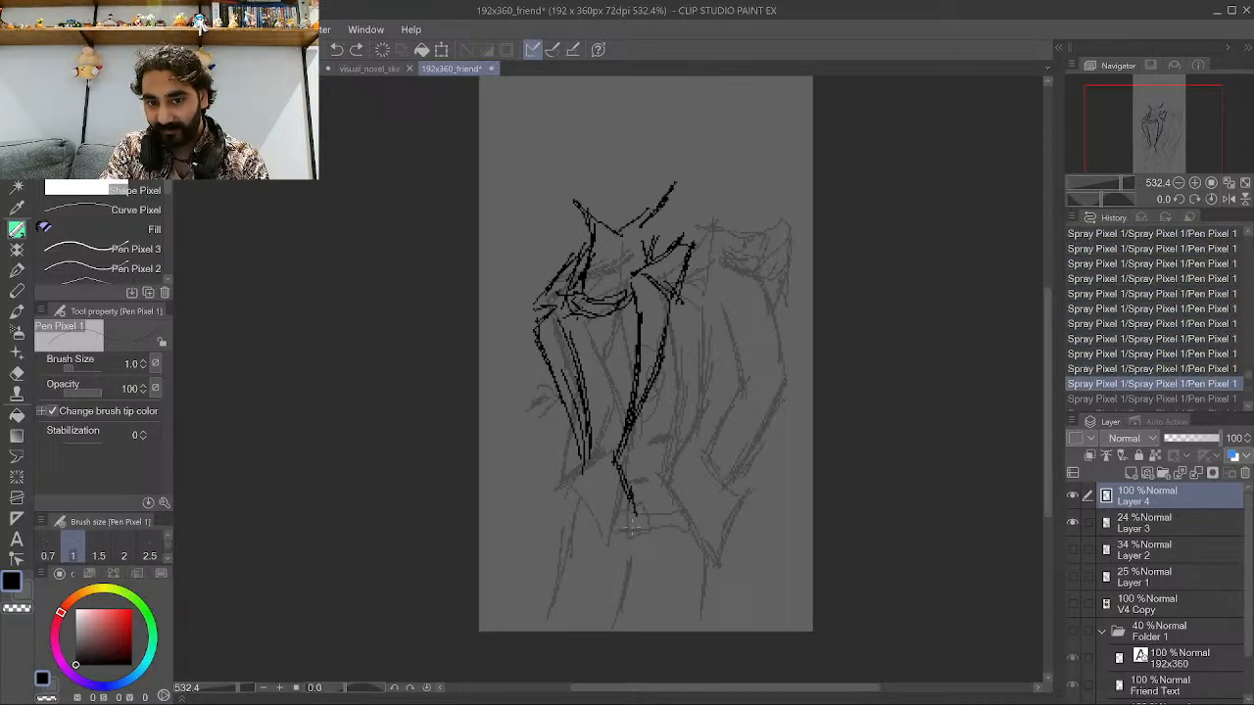
key(ctrl+y)
key(ctrl+y)
key(ctrl+y)
key(ctrl+y)
key(ctrl+y)
key(ctrl+y)
key(ctrl+y)
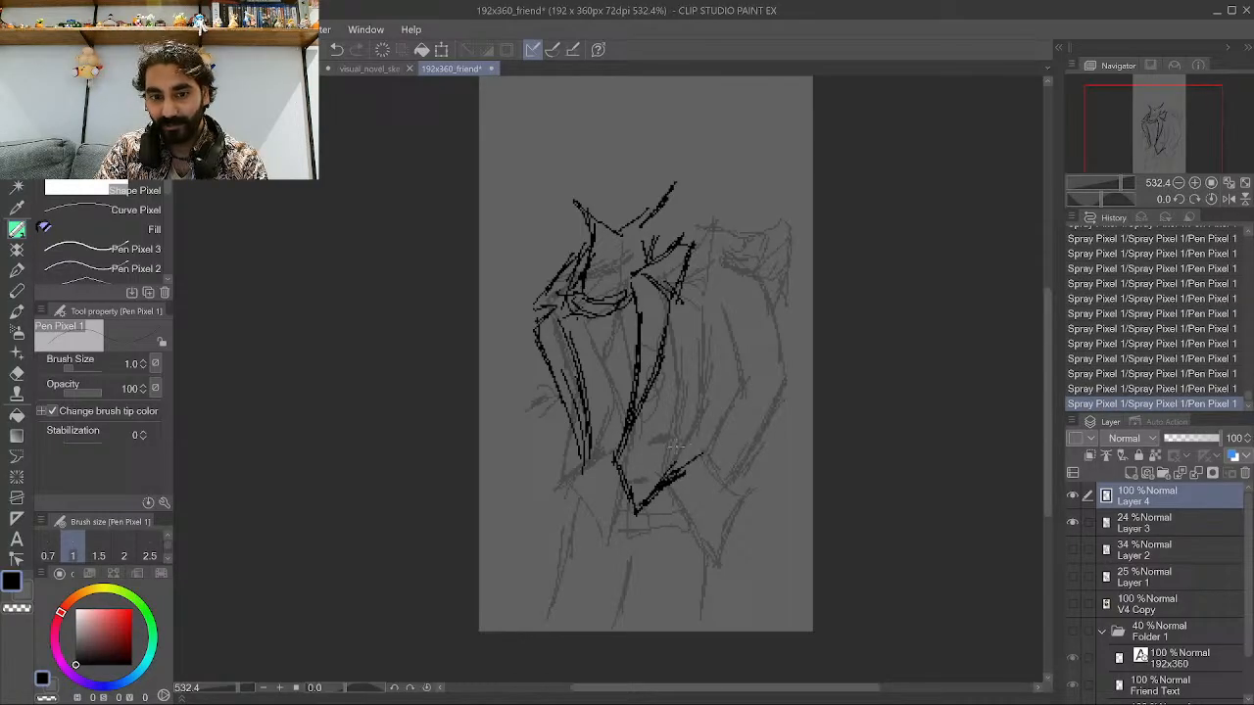
Redraw the jacket's right front edge with several vertical strokes.
mouse_move(688, 458)
mouse_down()
mouse_move(684, 424)
mouse_move(698, 462)
mouse_move(691, 431)
mouse_move(681, 440)
mouse_move(706, 375)
mouse_move(689, 441)
mouse_up()
drag(703, 394, 689, 419)
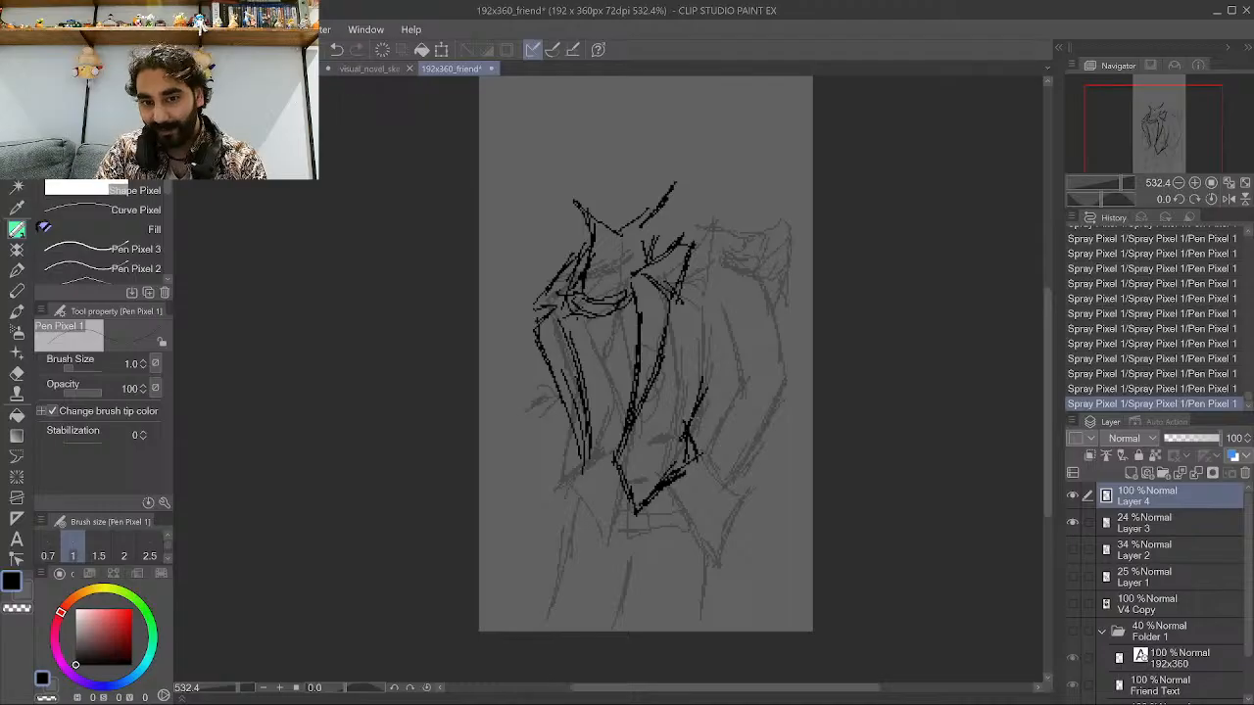
mouse_move(713, 373)
mouse_down()
mouse_move(689, 437)
mouse_move(705, 323)
mouse_up()
drag(705, 366, 707, 305)
drag(709, 378, 699, 279)
drag(708, 339, 695, 281)
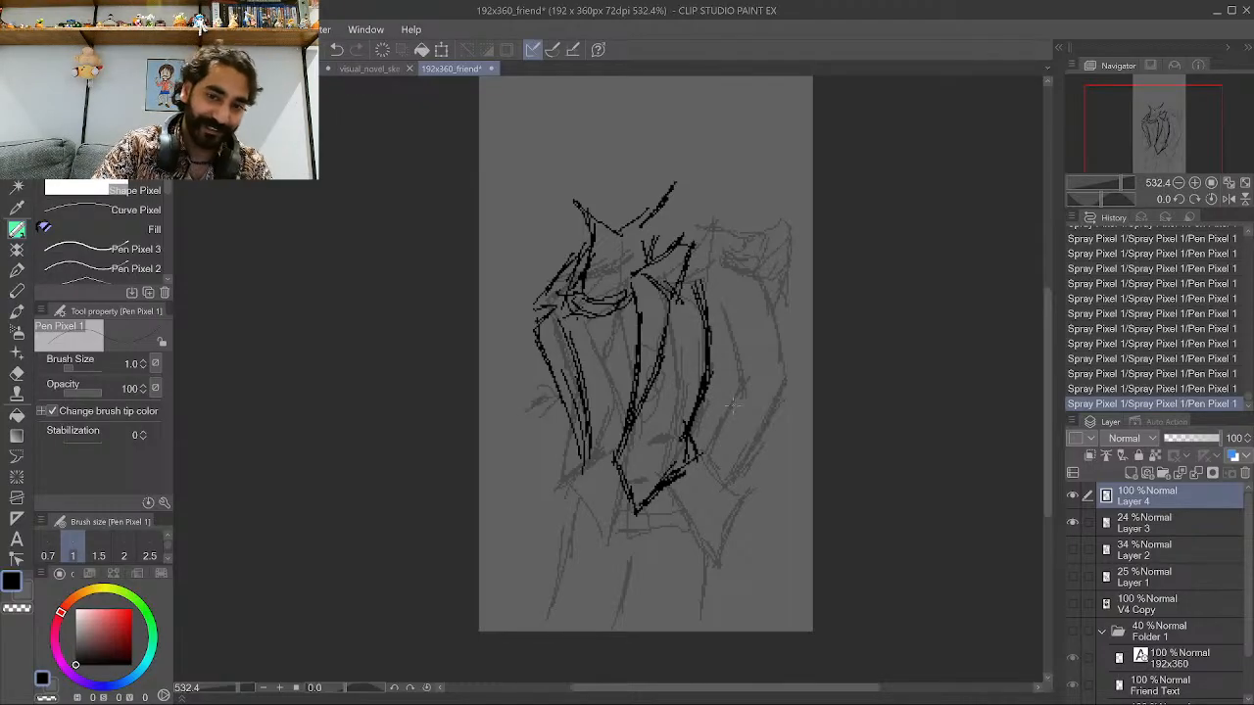
Ink the trouser legs below the jacket.
scroll(727, 431, down, 4)
scroll(706, 394, up, 2)
scroll(632, 209, up, 3)
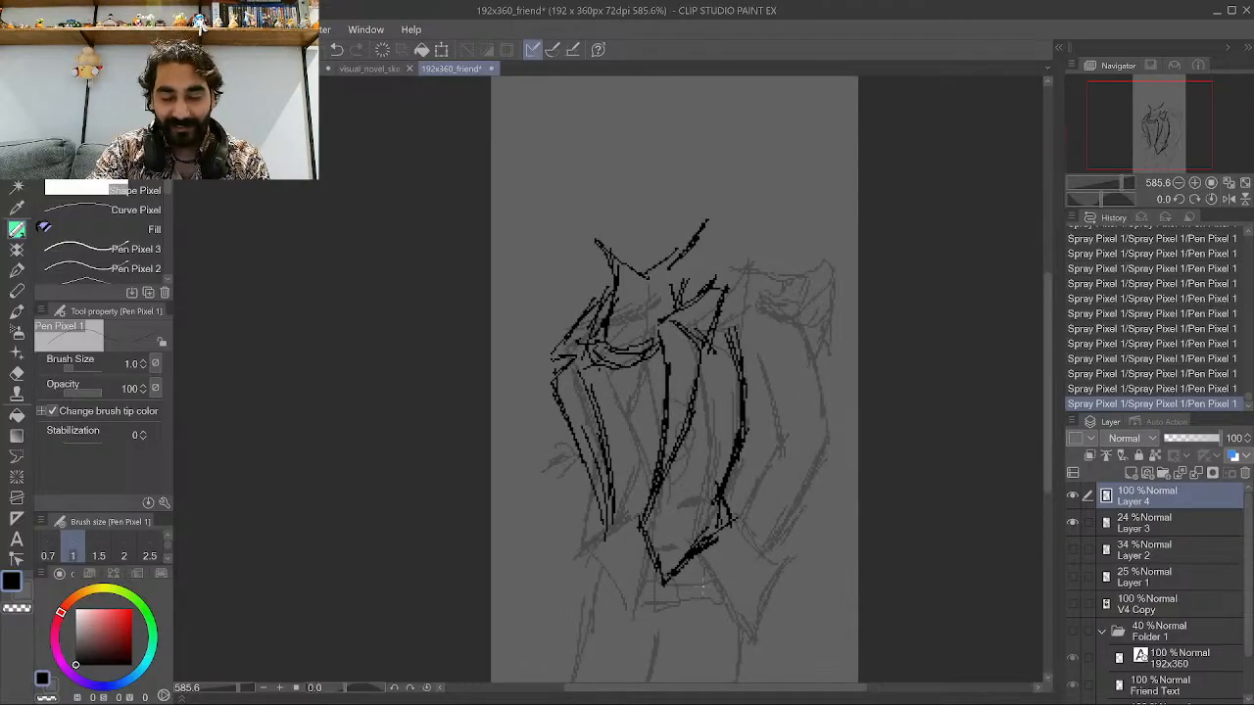
scroll(686, 421, down, 4)
scroll(729, 632, up, 3)
drag(732, 662, 718, 558)
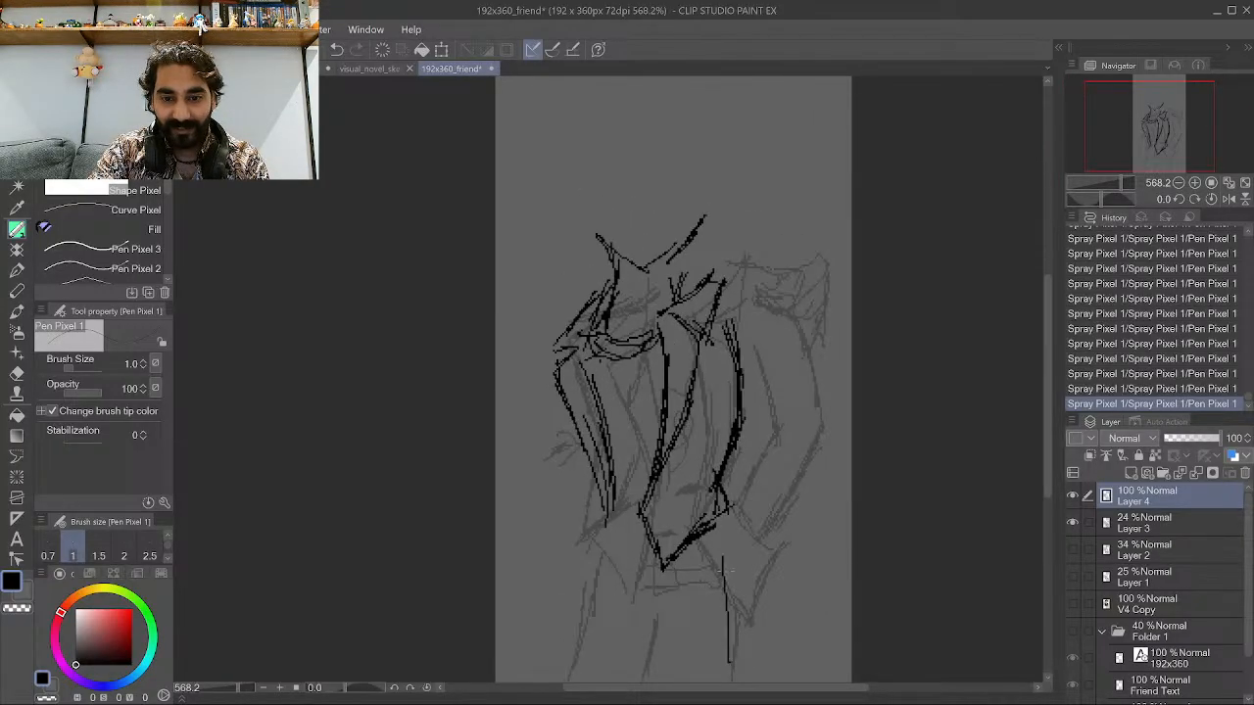
mouse_move(728, 627)
mouse_down()
mouse_move(716, 536)
mouse_move(730, 658)
mouse_move(676, 574)
mouse_up()
drag(688, 676, 672, 568)
mouse_move(686, 617)
mouse_down()
mouse_move(676, 559)
mouse_move(664, 619)
mouse_up()
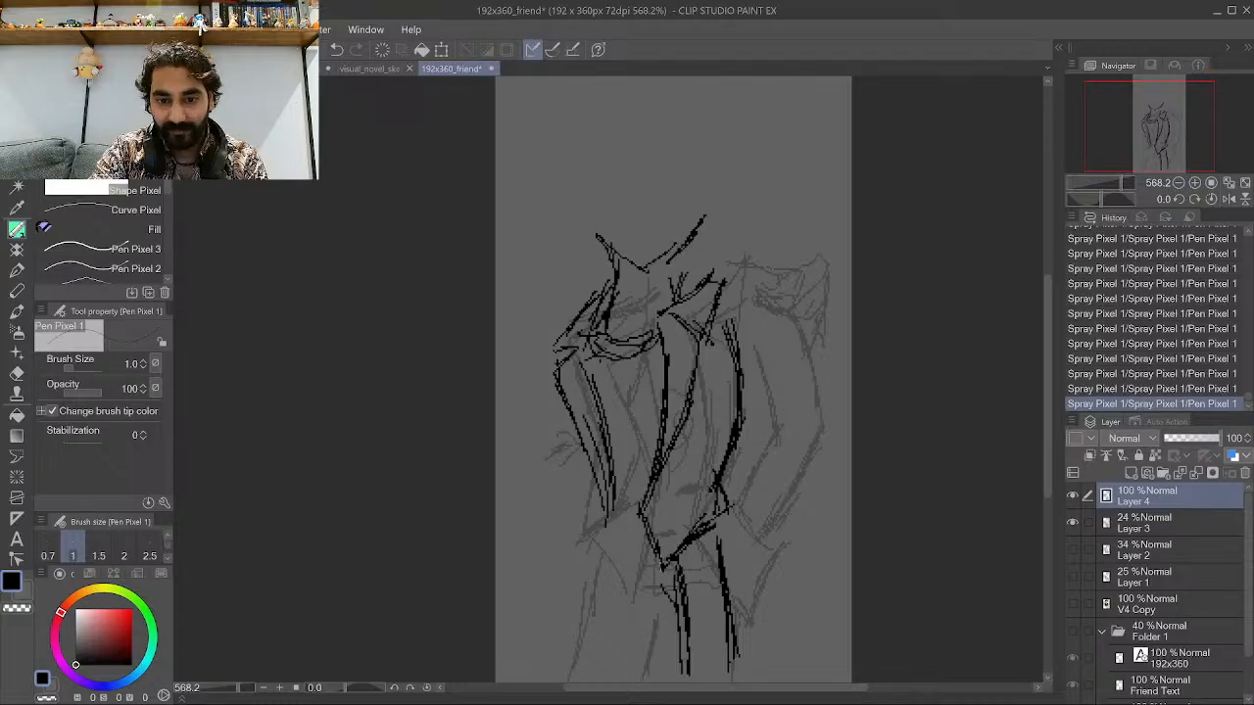
Ink the trouser leg lines and the jacket's lower left hem.
drag(608, 566, 597, 670)
drag(607, 540, 601, 613)
mouse_move(601, 619)
mouse_down()
mouse_move(600, 633)
mouse_move(644, 592)
mouse_move(643, 678)
mouse_up()
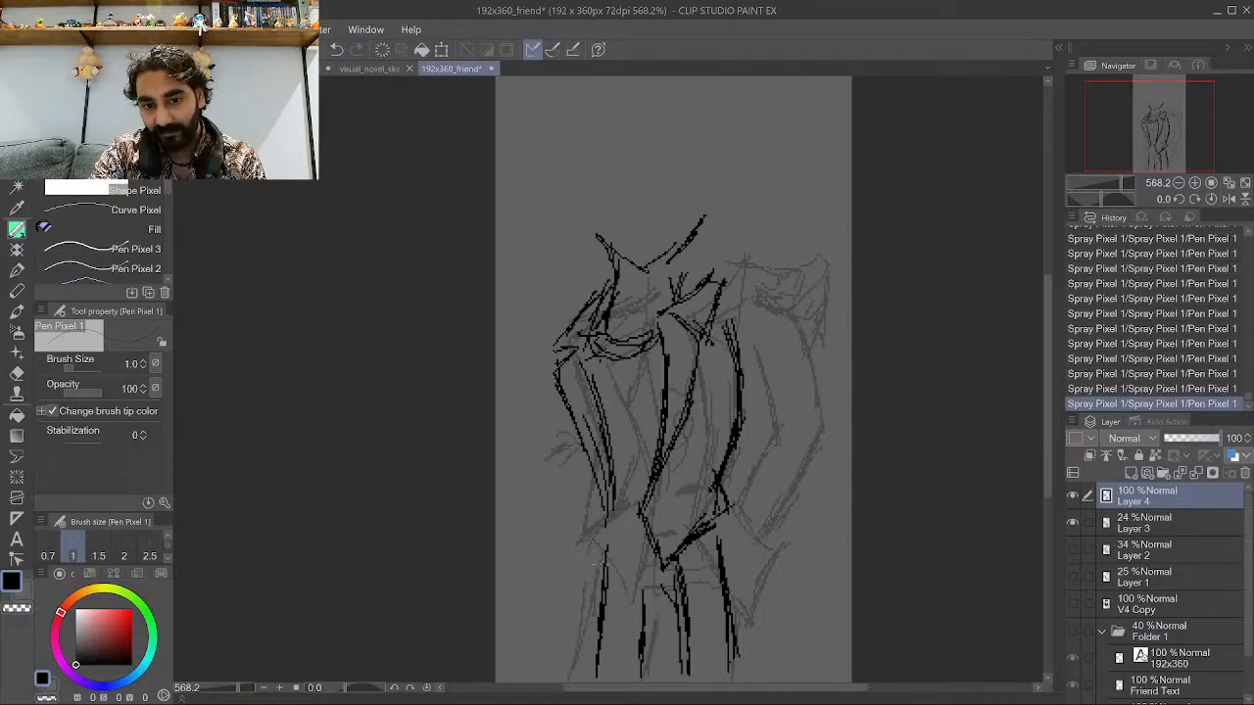
mouse_move(605, 509)
mouse_down()
mouse_move(569, 573)
mouse_move(607, 533)
mouse_move(590, 547)
mouse_move(609, 543)
mouse_up()
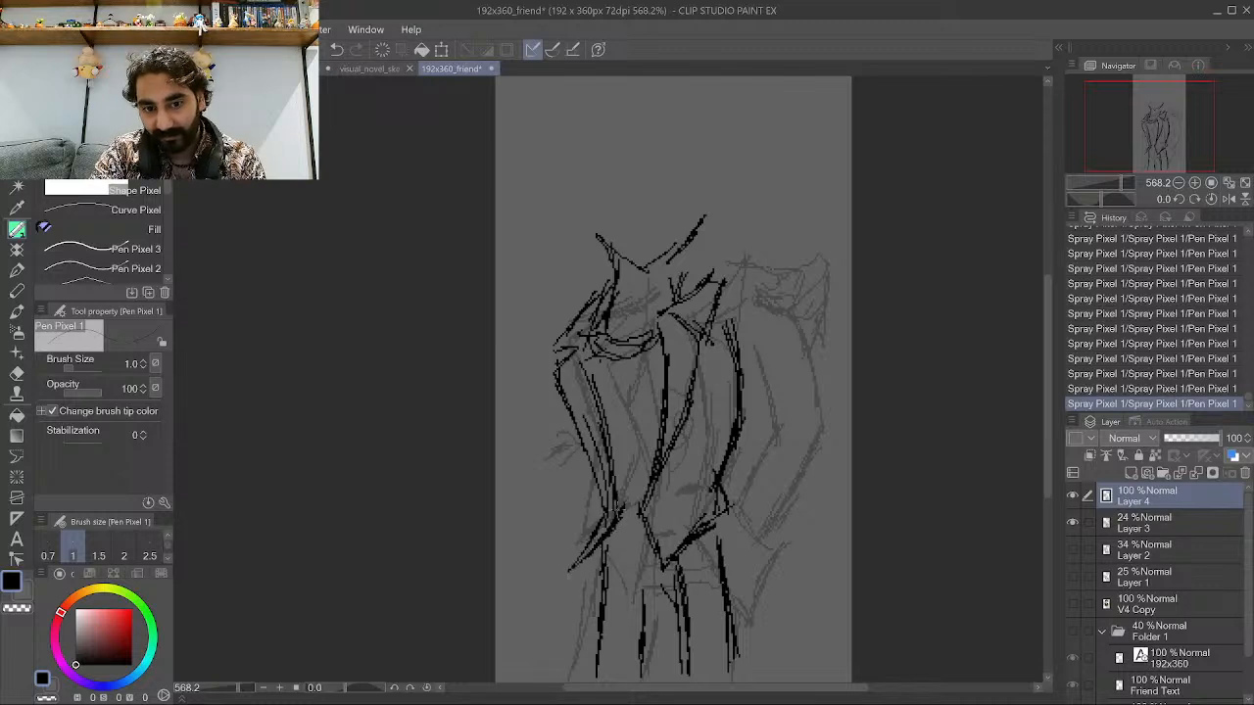
mouse_move(614, 498)
mouse_down()
mouse_move(625, 537)
mouse_move(615, 497)
mouse_move(658, 529)
mouse_move(674, 429)
mouse_up()
Add short strokes along the jacket's lower left edge and cuff.
scroll(629, 528, down, 2)
scroll(715, 480, up, 7)
mouse_move(653, 525)
mouse_down()
mouse_move(719, 455)
mouse_move(676, 502)
mouse_up()
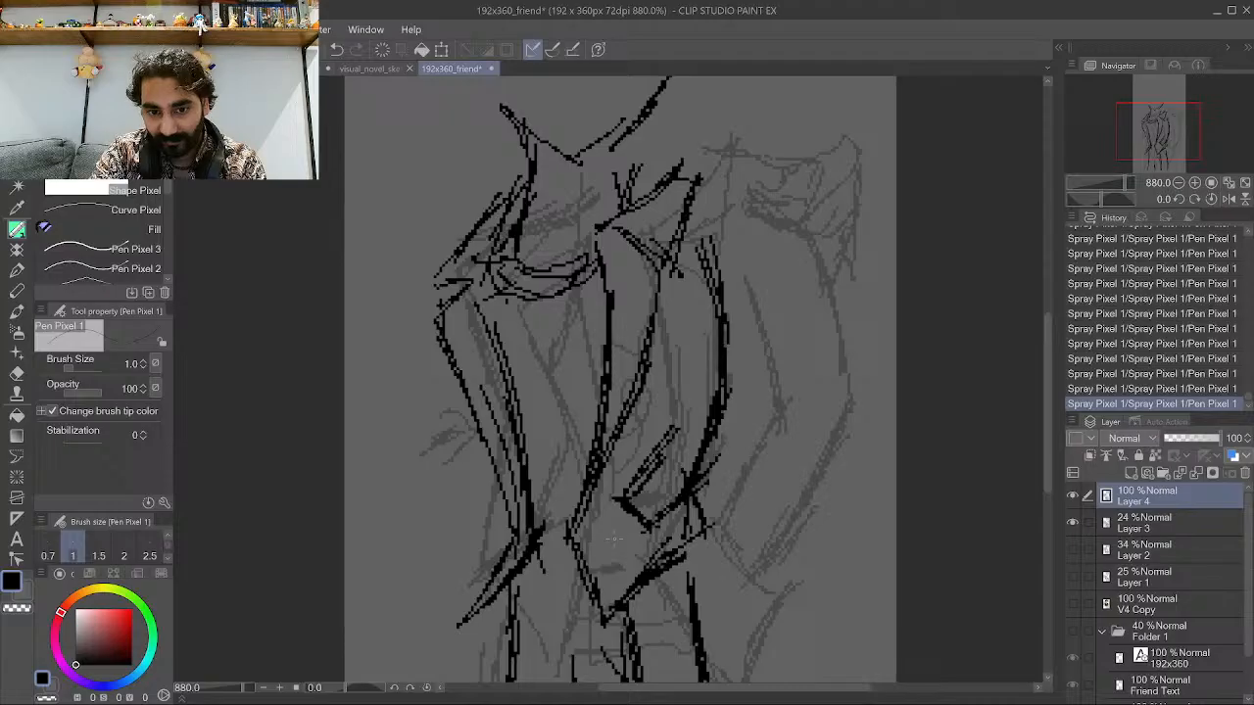
scroll(614, 538, down, 2)
scroll(536, 397, up, 1)
mouse_move(488, 527)
mouse_down()
mouse_move(525, 562)
mouse_move(502, 533)
mouse_up()
drag(492, 486, 529, 529)
drag(474, 467, 492, 484)
drag(476, 474, 503, 506)
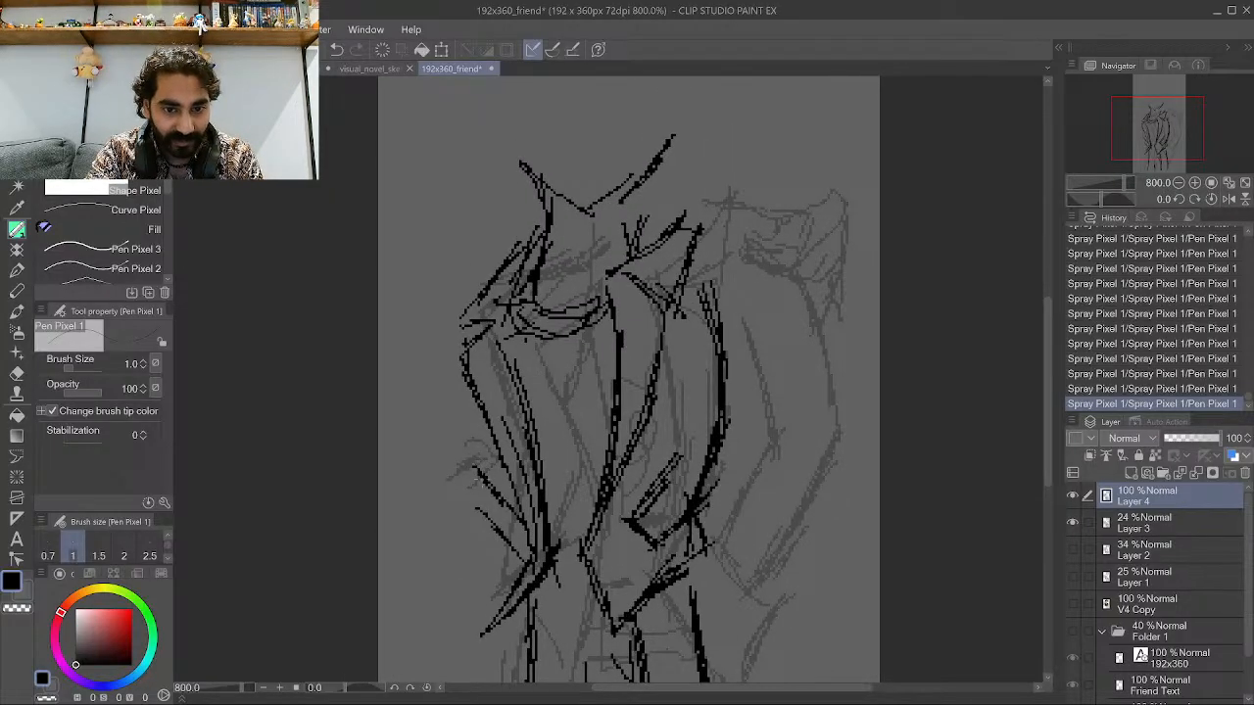
Ink the left sleeve's outer edge with several long vertical strokes.
drag(470, 466, 477, 382)
mouse_move(462, 511)
mouse_down()
mouse_move(442, 444)
mouse_move(443, 486)
mouse_move(460, 415)
mouse_up()
mouse_move(448, 487)
mouse_down()
mouse_move(463, 396)
mouse_move(452, 378)
mouse_up()
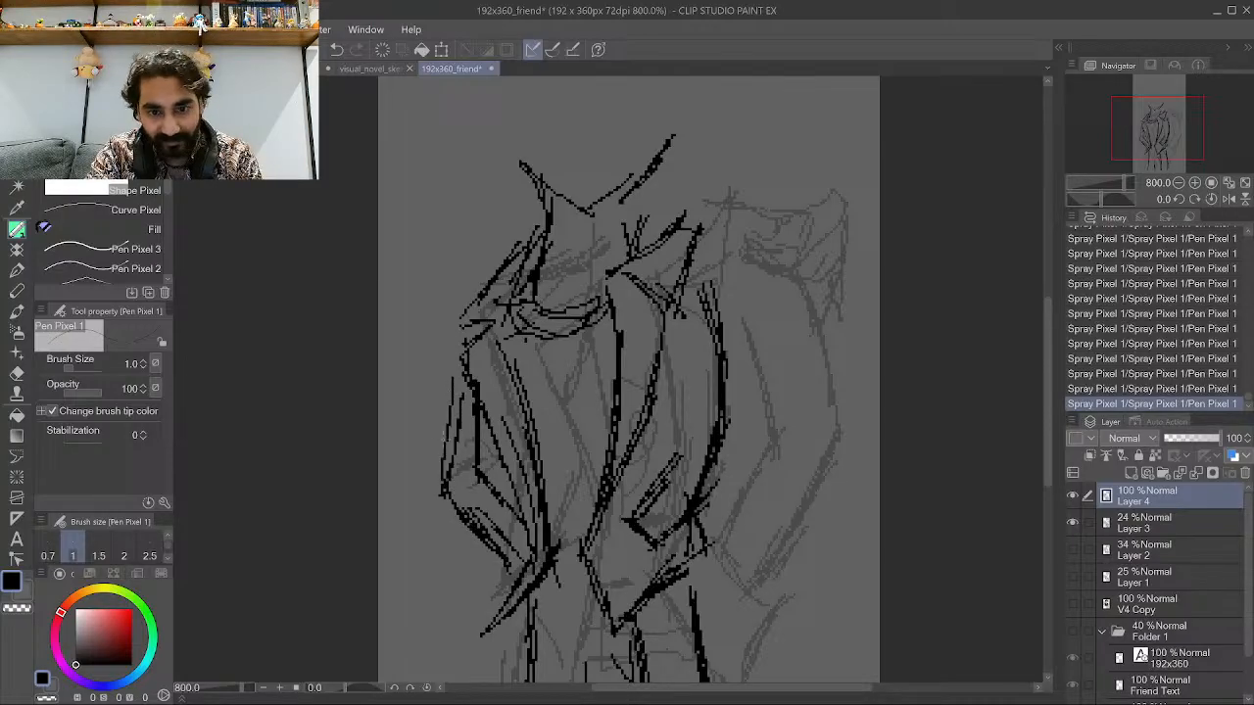
drag(443, 443, 465, 345)
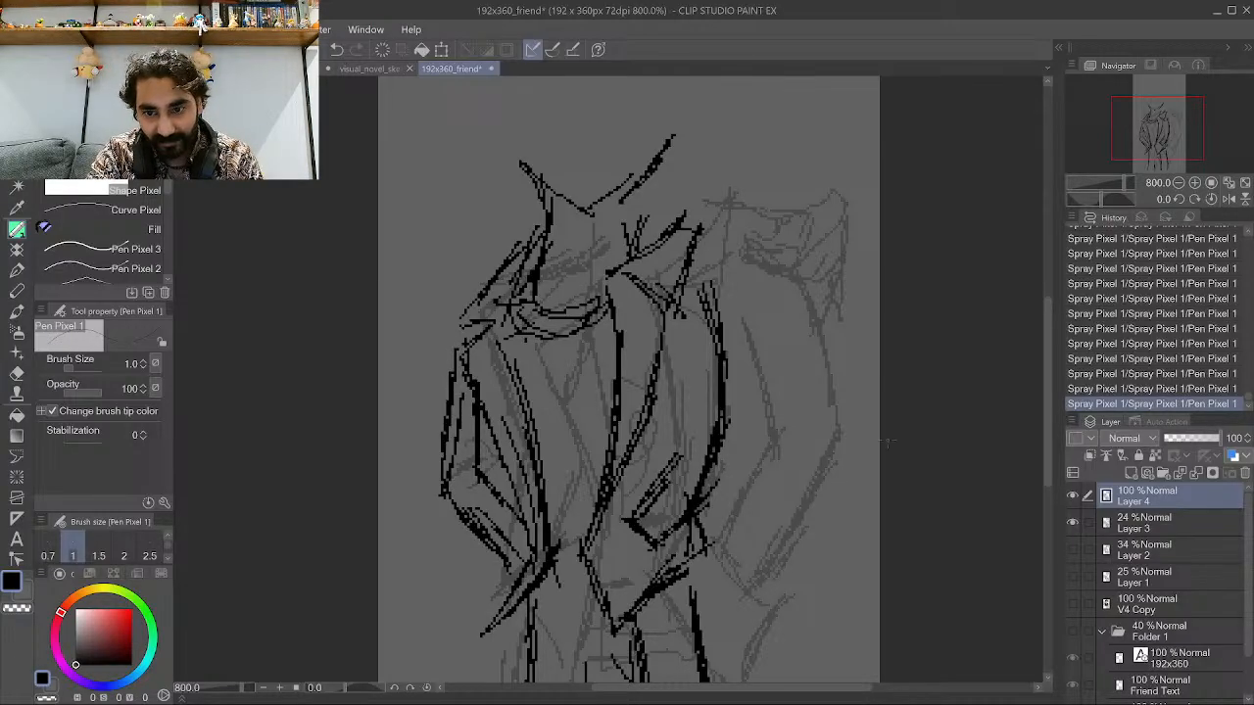
Hide the Layer 3 rough sketch to check the inked lines alone.
click(1072, 522)
scroll(765, 358, down, 3)
scroll(765, 359, up, 2)
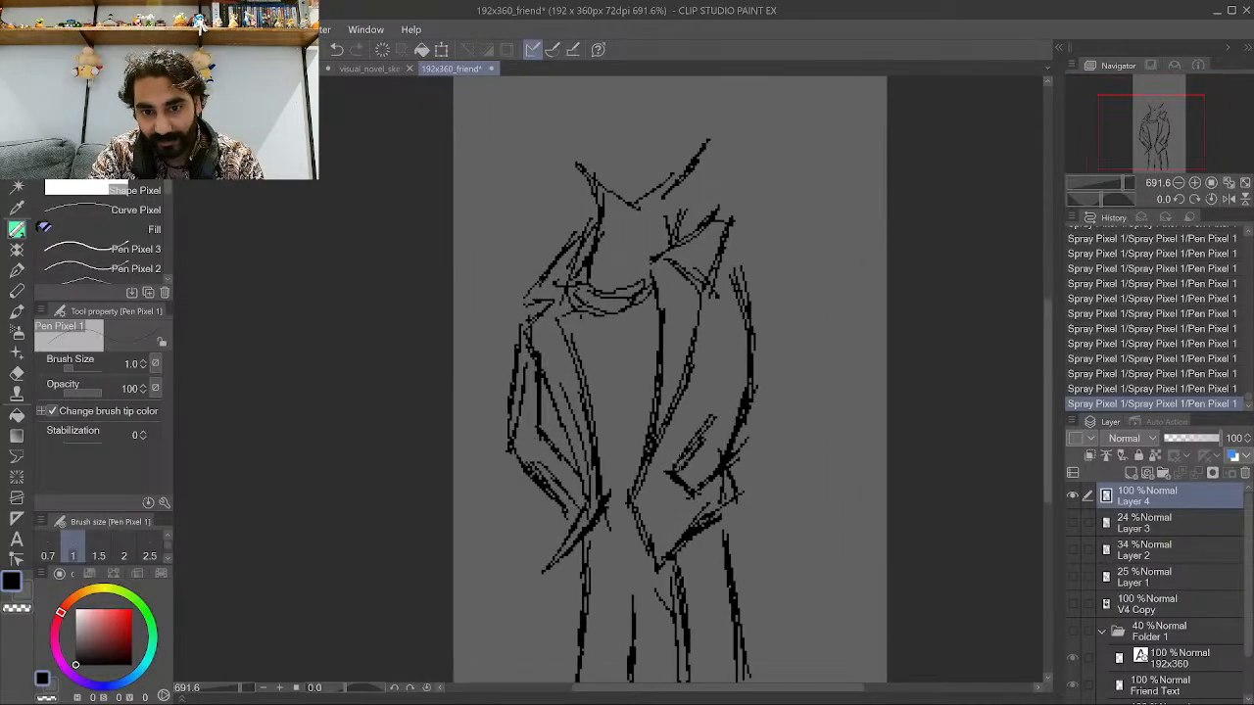
Add two strokes along the jacket's right sleeve.
mouse_move(723, 474)
mouse_down()
mouse_move(767, 400)
mouse_move(780, 401)
mouse_up()
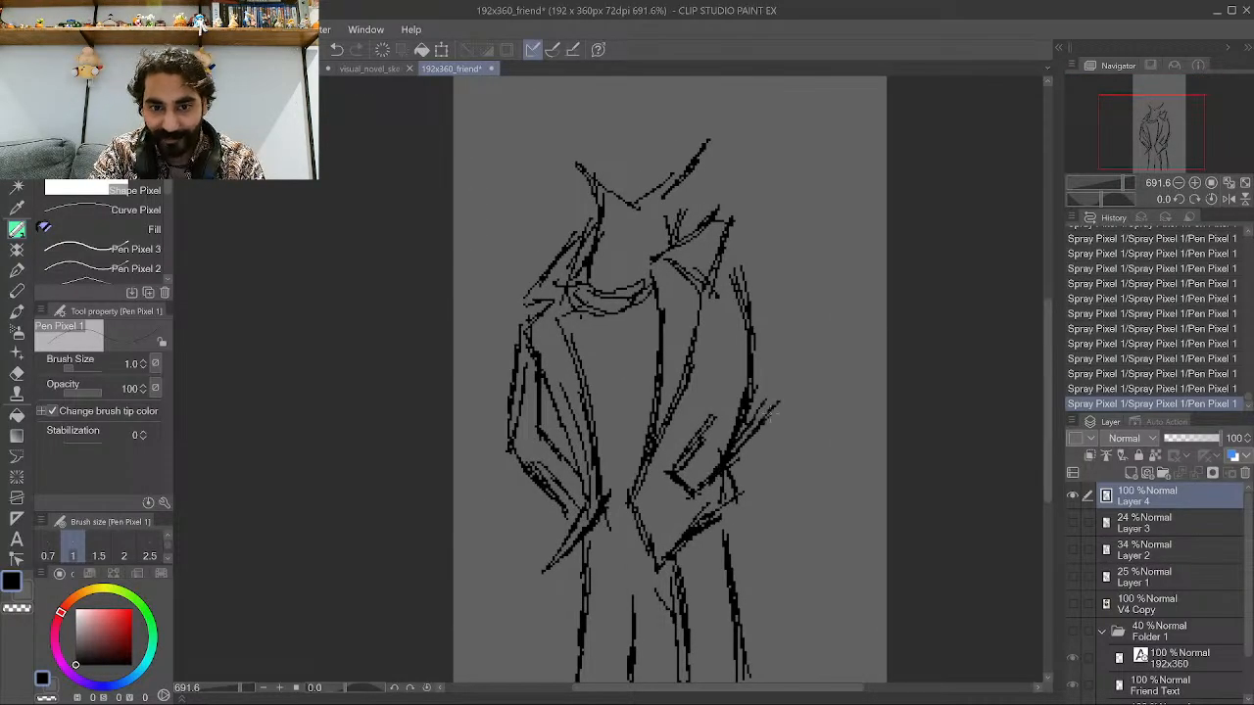
mouse_move(689, 443)
mouse_down()
mouse_move(731, 368)
mouse_move(728, 388)
mouse_move(769, 370)
mouse_move(777, 412)
mouse_move(757, 280)
mouse_move(726, 396)
mouse_move(718, 332)
mouse_move(753, 263)
mouse_move(738, 254)
mouse_move(774, 280)
mouse_up()
scroll(685, 391, down, 3)
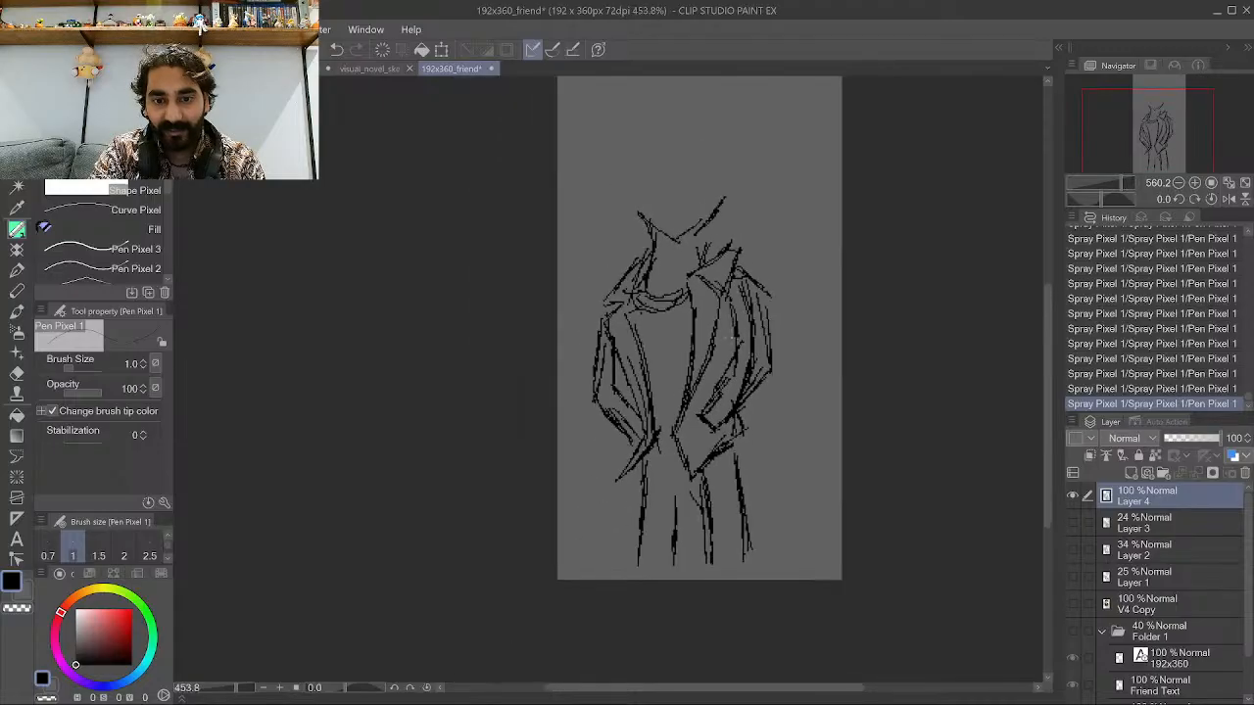
Zoom in and out to review the finished line art.
scroll(596, 474, down, 1)
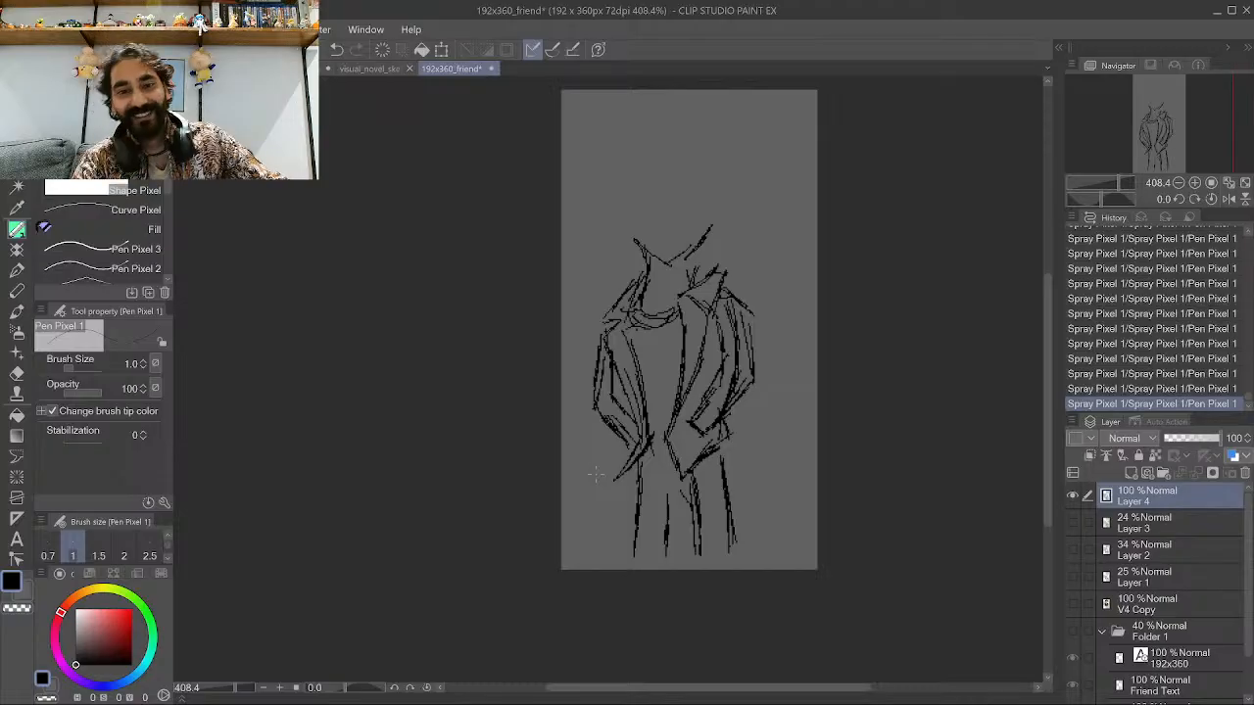
scroll(634, 369, up, 3)
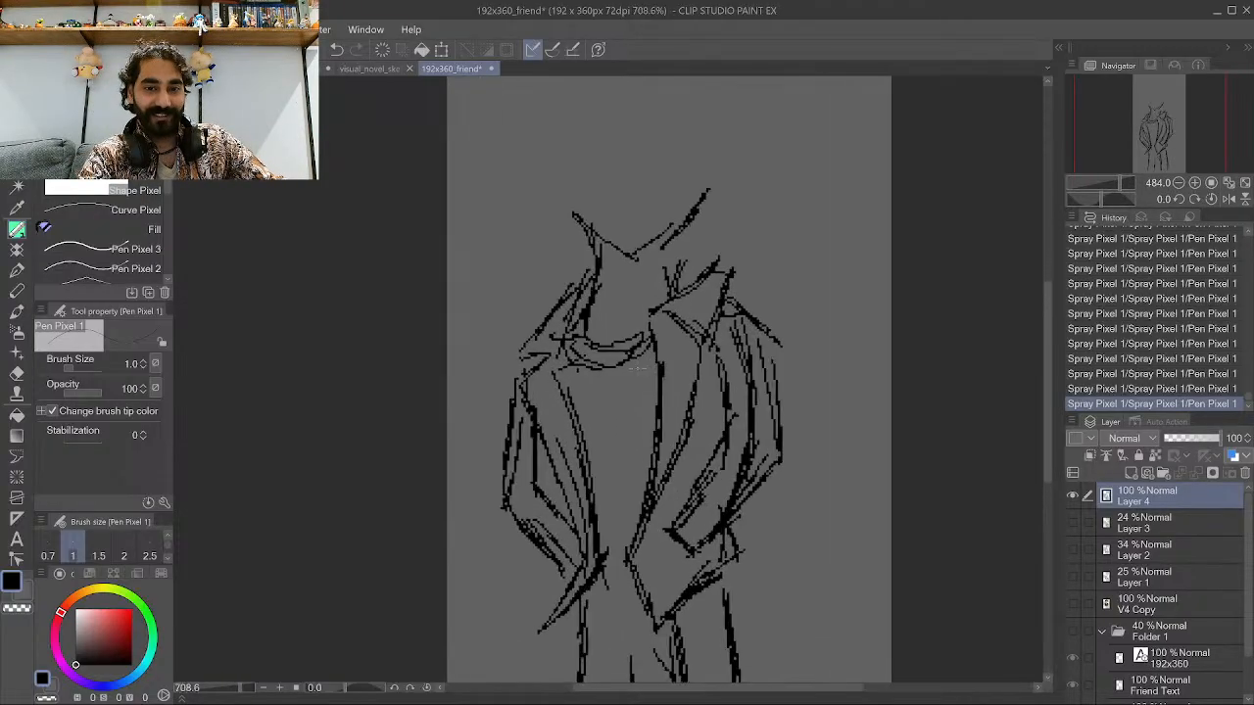
scroll(576, 428, down, 1)
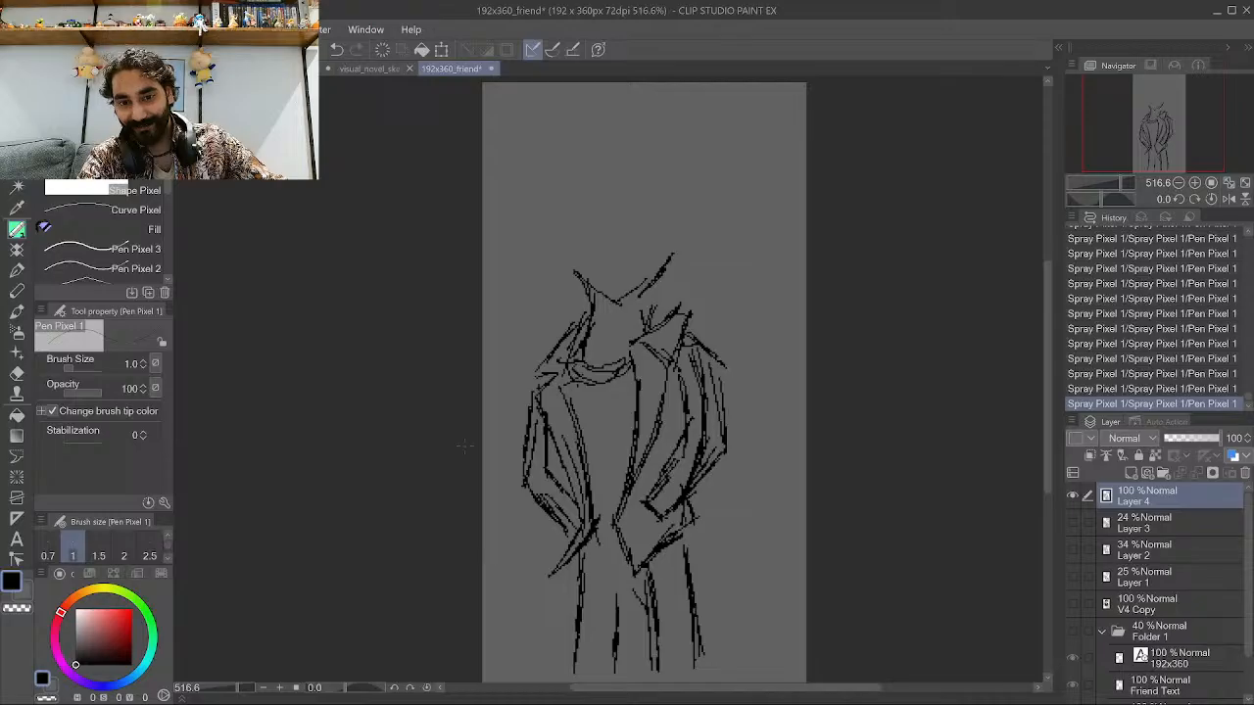
scroll(663, 376, down, 2)
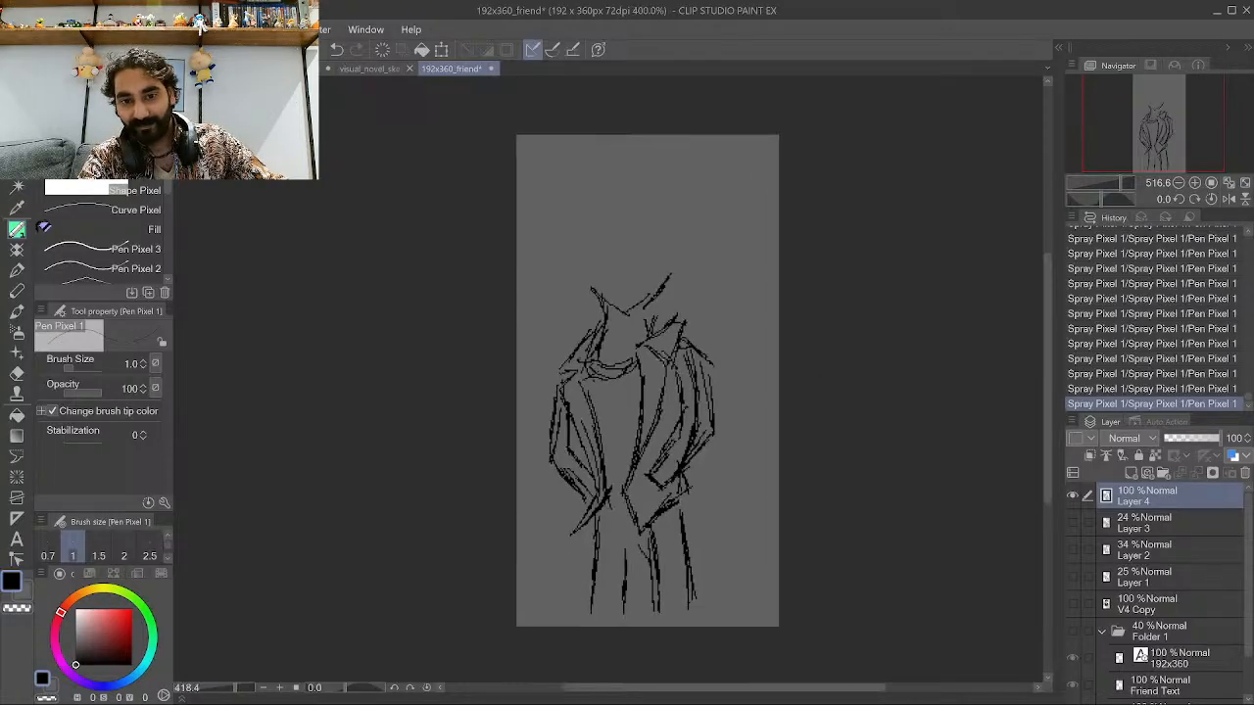
scroll(608, 417, up, 1)
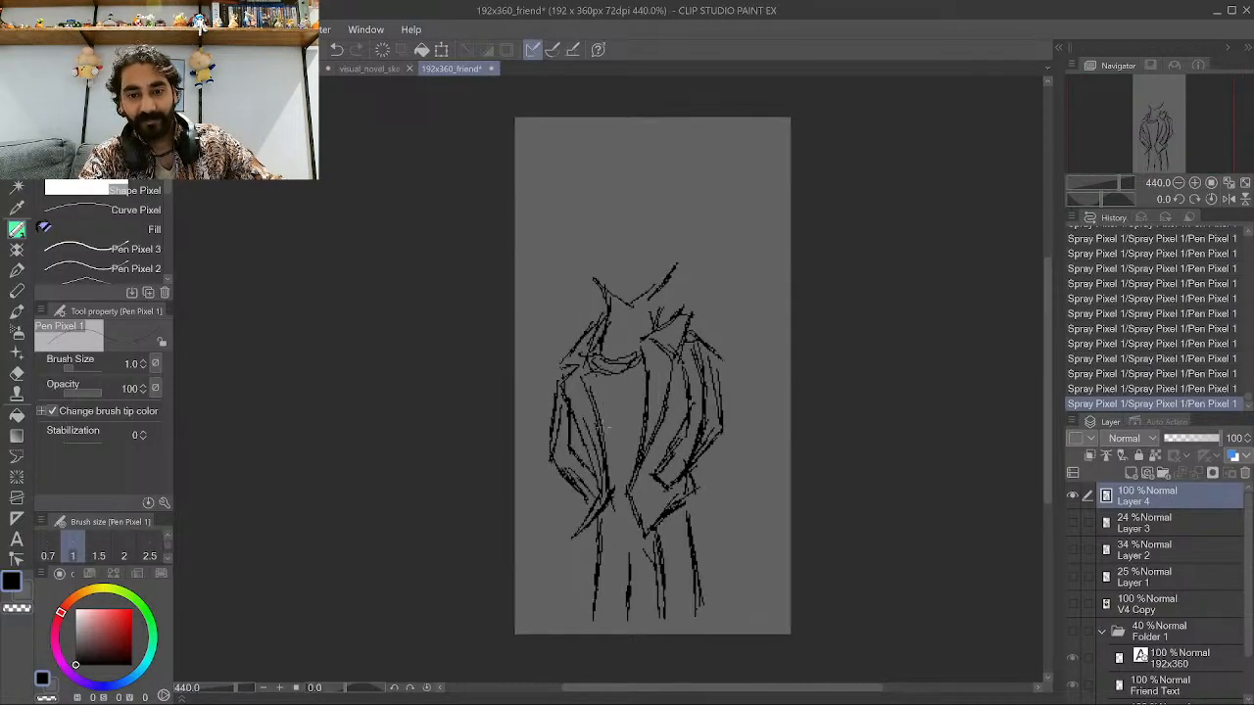
scroll(554, 526, up, 4)
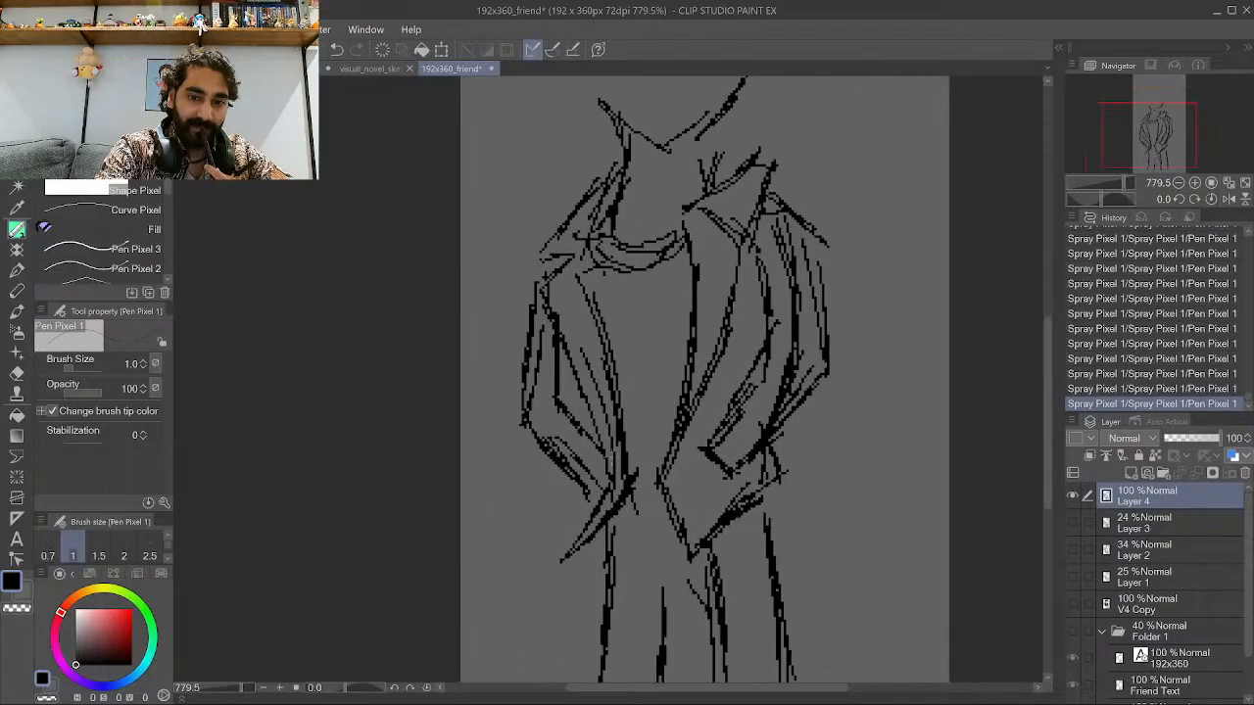
scroll(669, 423, down, 5)
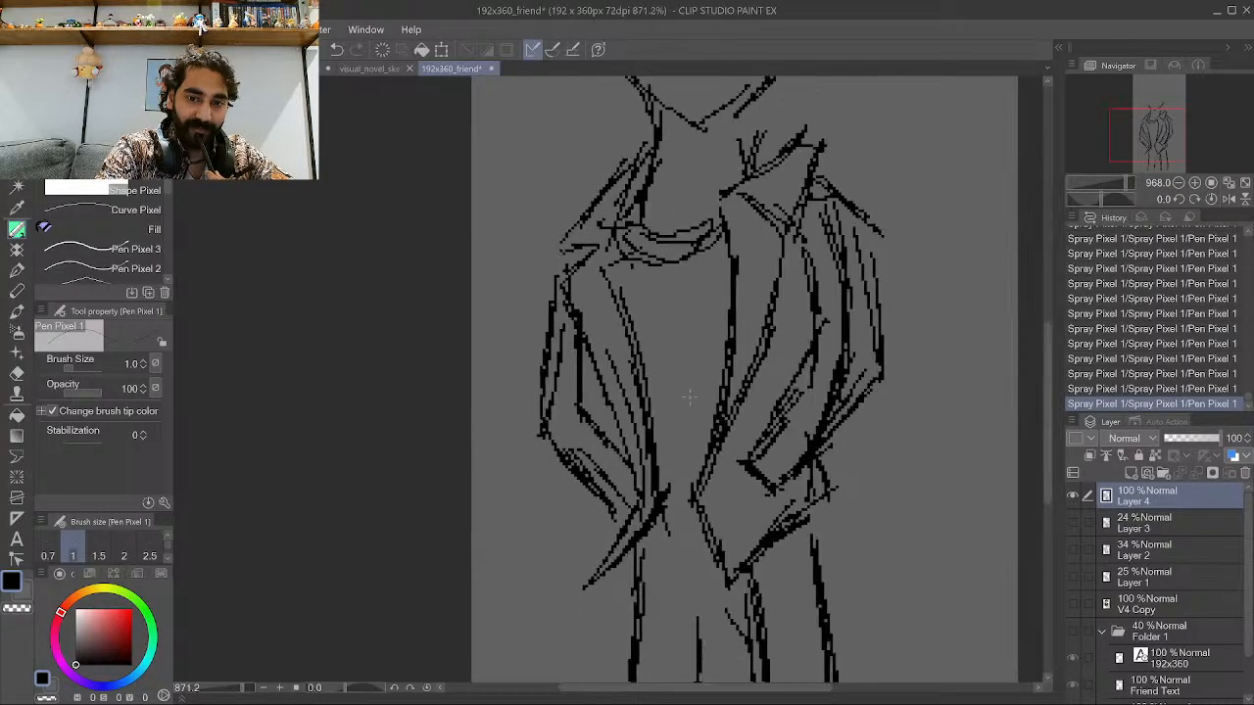
scroll(637, 354, up, 1)
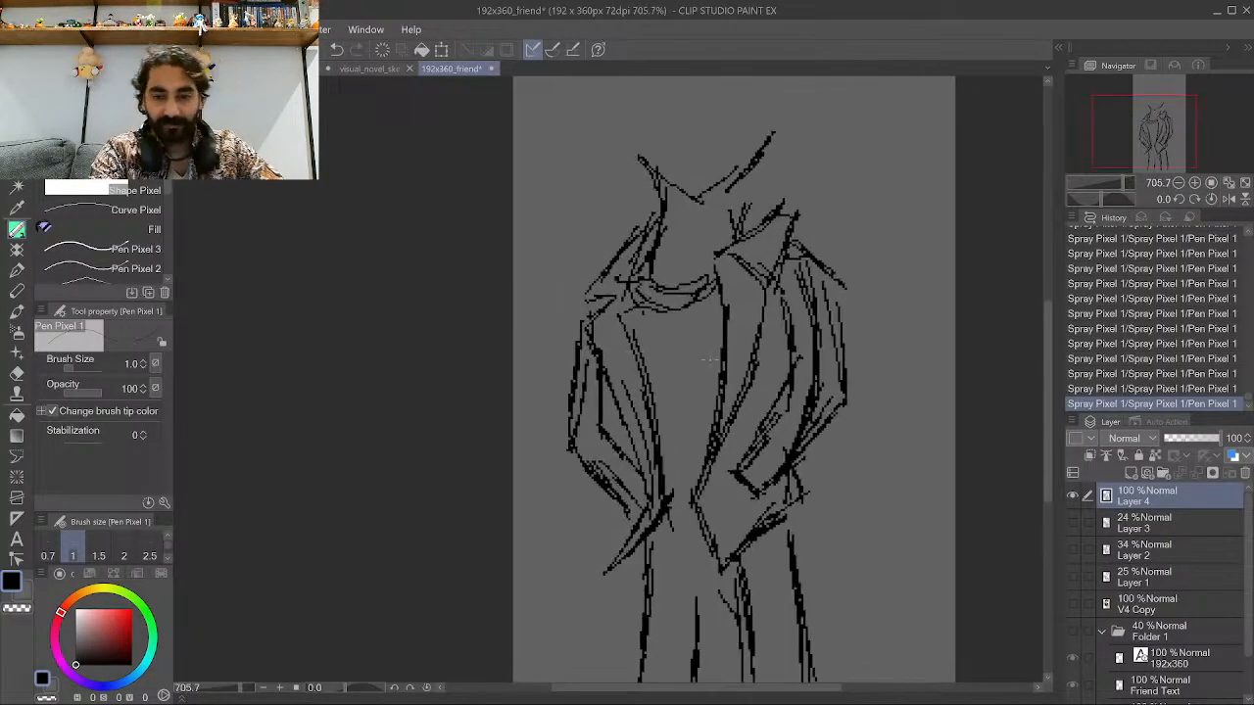
Add a new raster layer above and lower Layer 4's opacity to 32%.
click(1131, 473)
click(1146, 516)
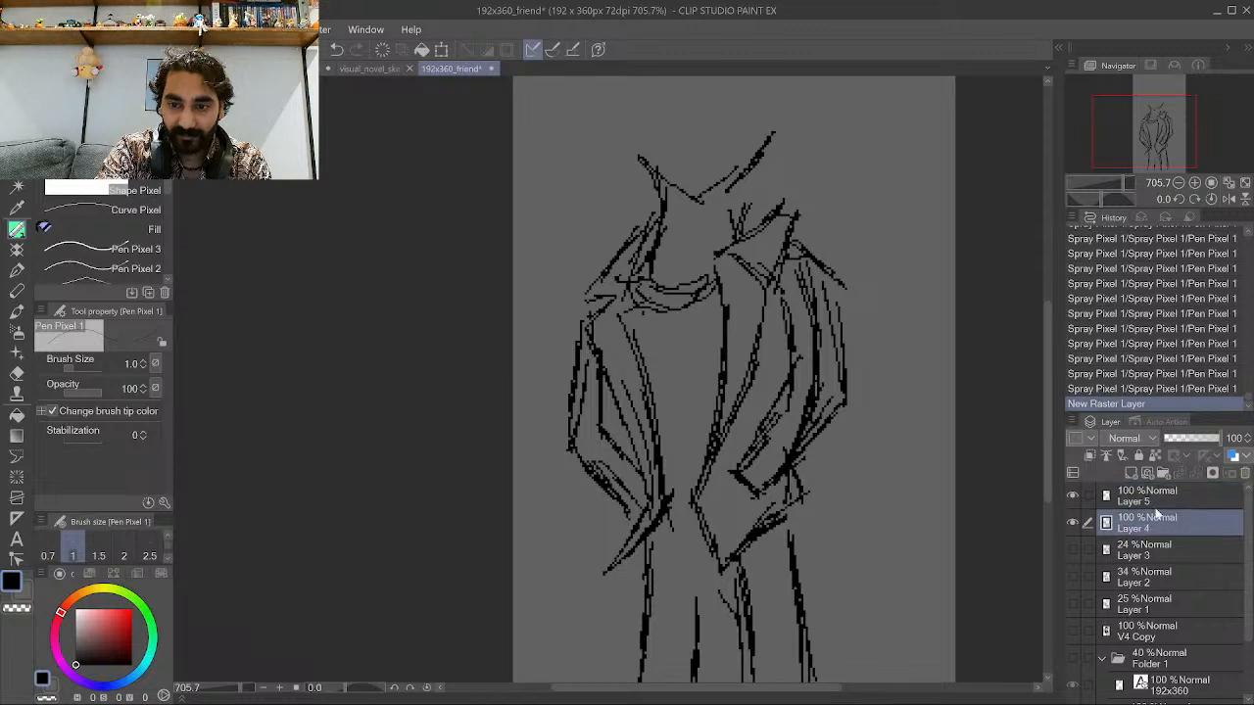
click(1181, 436)
scroll(857, 398, down, 3)
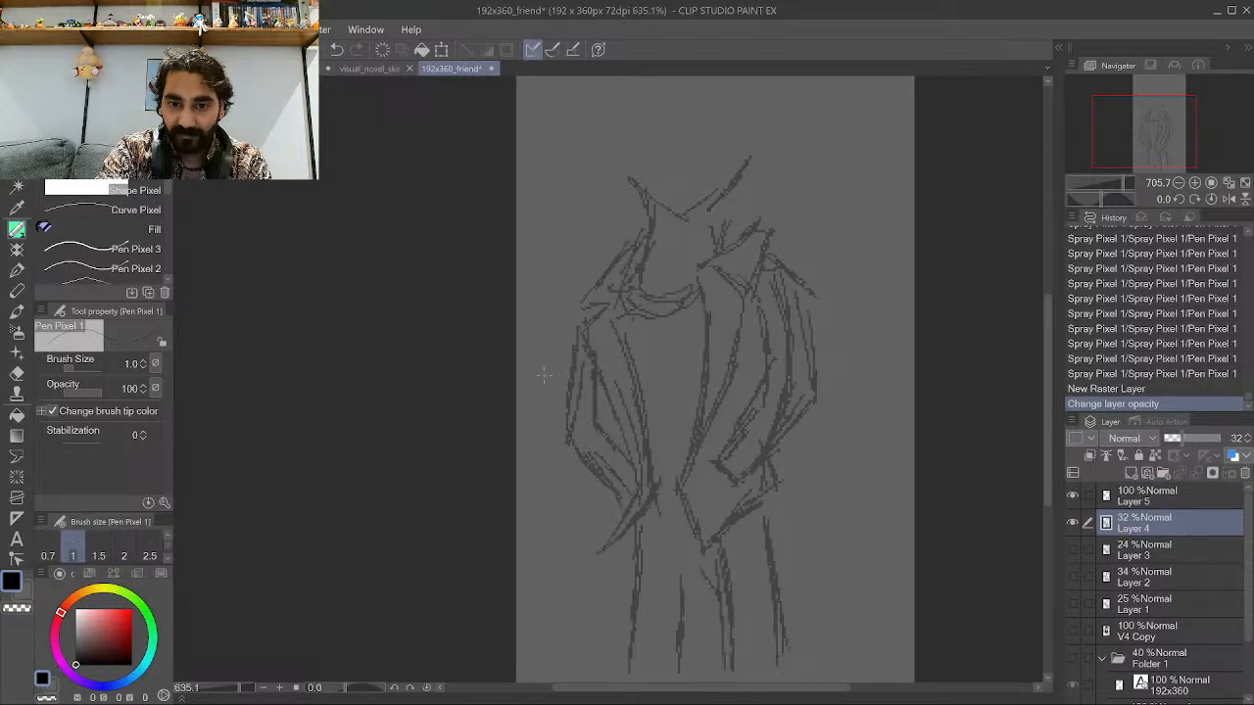
scroll(857, 398, up, 1)
scroll(858, 398, up, 1)
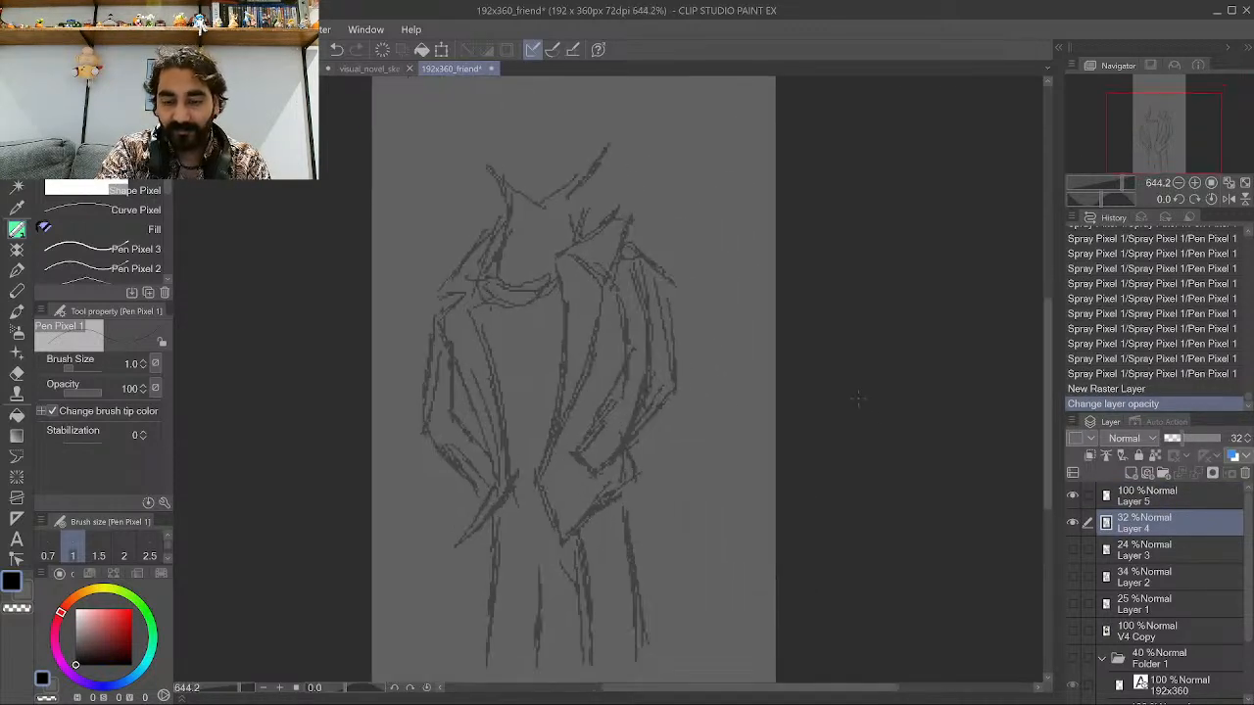
Select the Layer 4 drawing, rotate it clockwise and shift it slightly down, then deselect.
click(1152, 560)
click(1158, 525)
scroll(515, 313, down, 2)
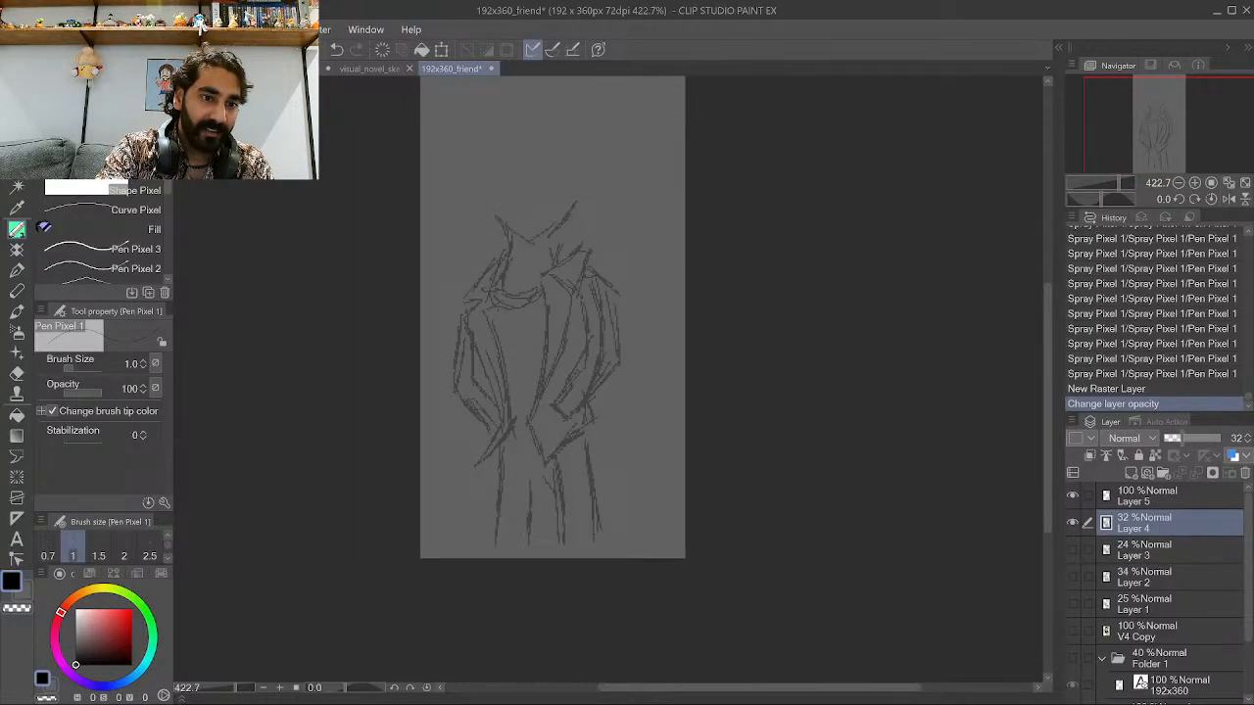
key(m)
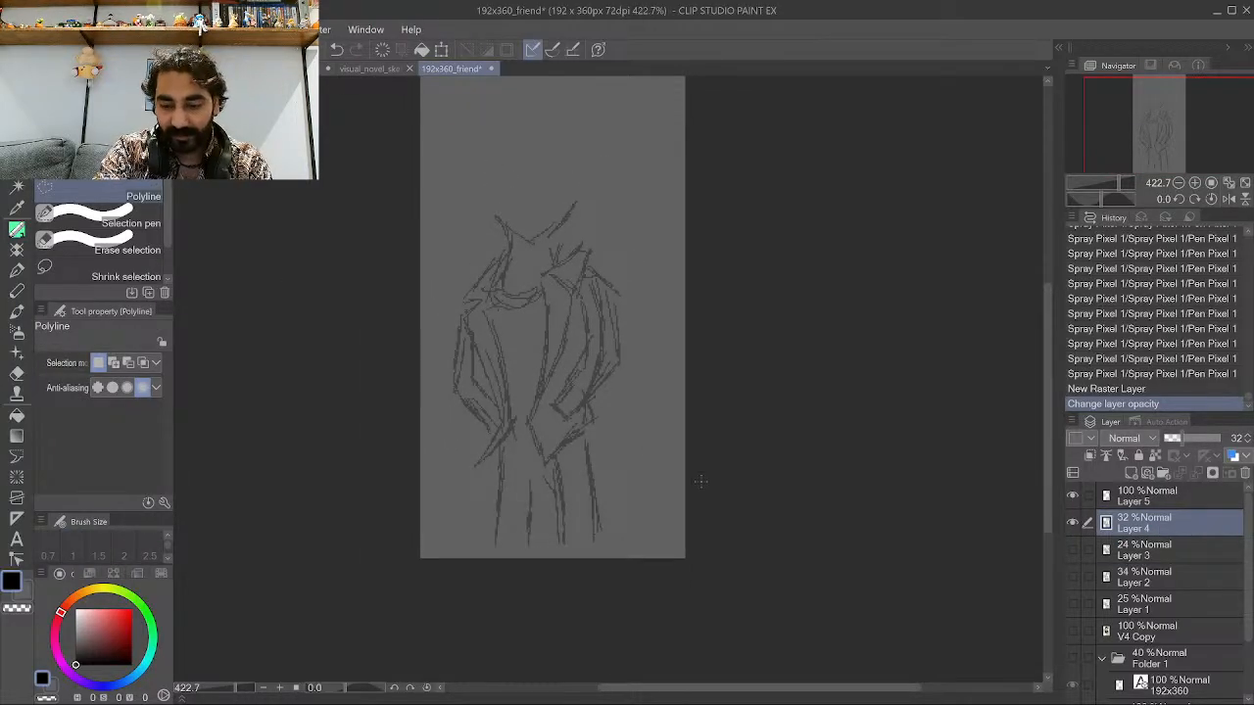
scroll(741, 461, down, 1)
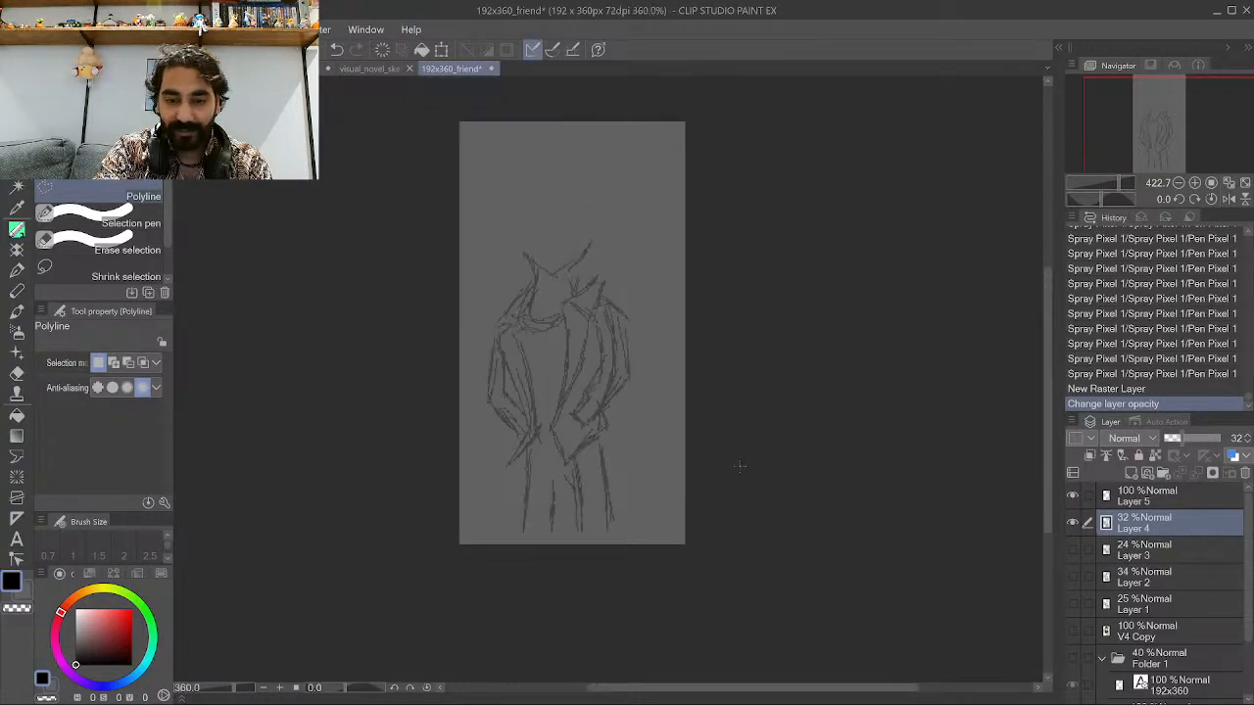
click(419, 217)
key(Escape)
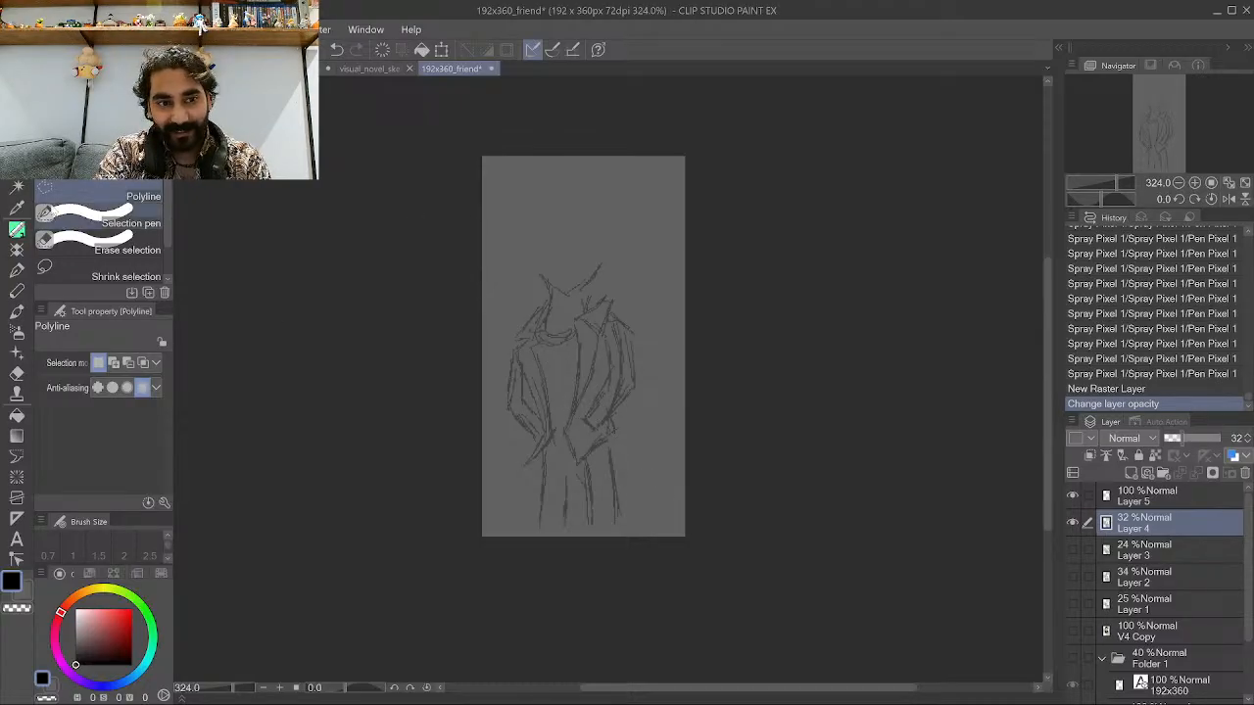
key(m)
drag(405, 196, 773, 608)
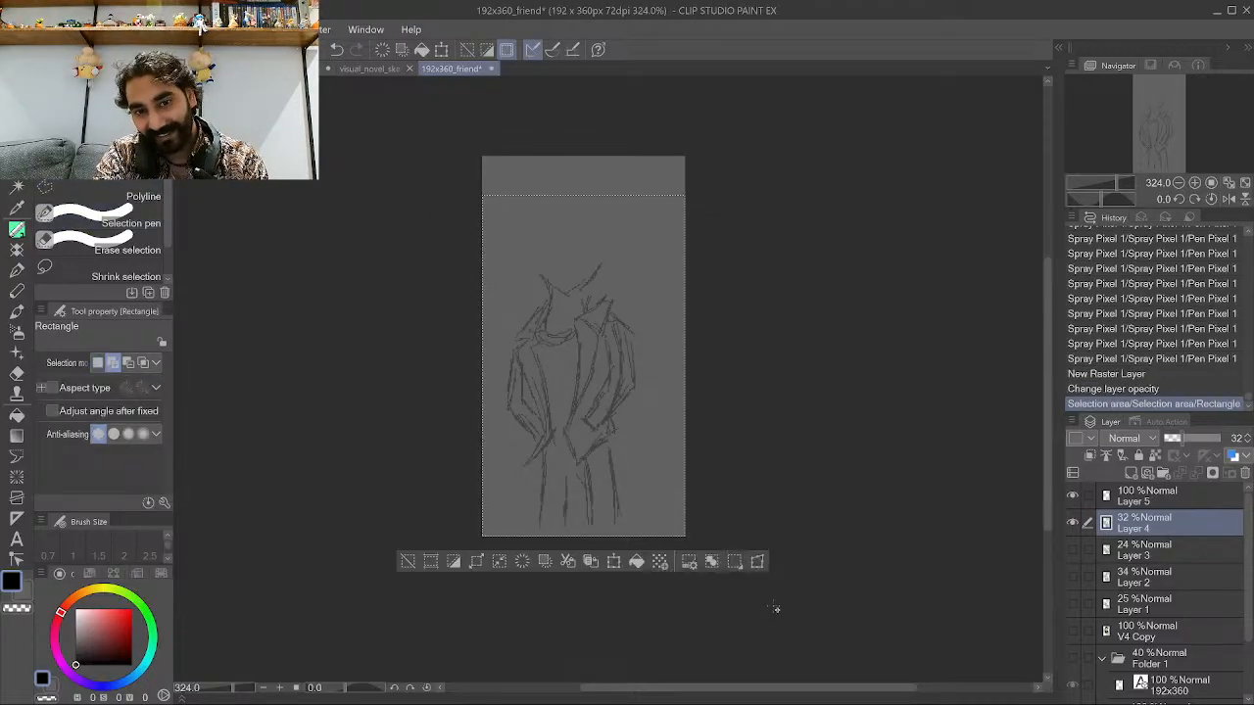
click(615, 562)
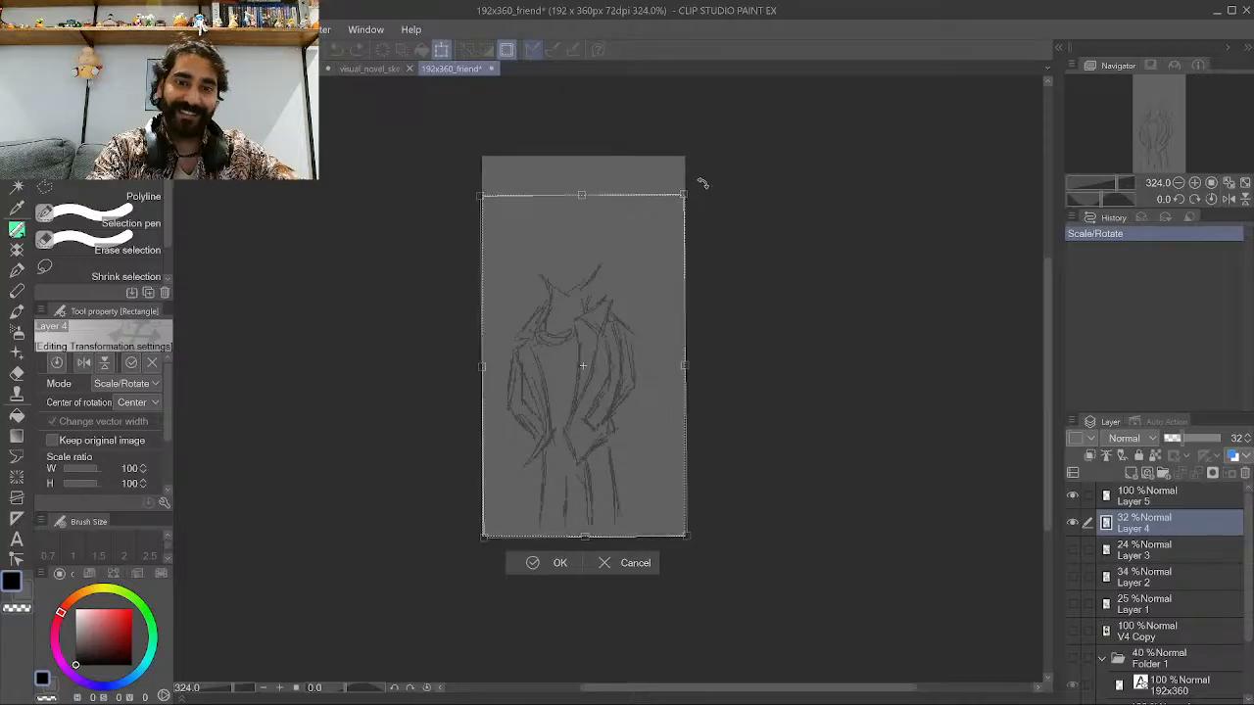
drag(702, 183, 646, 114)
drag(621, 383, 630, 423)
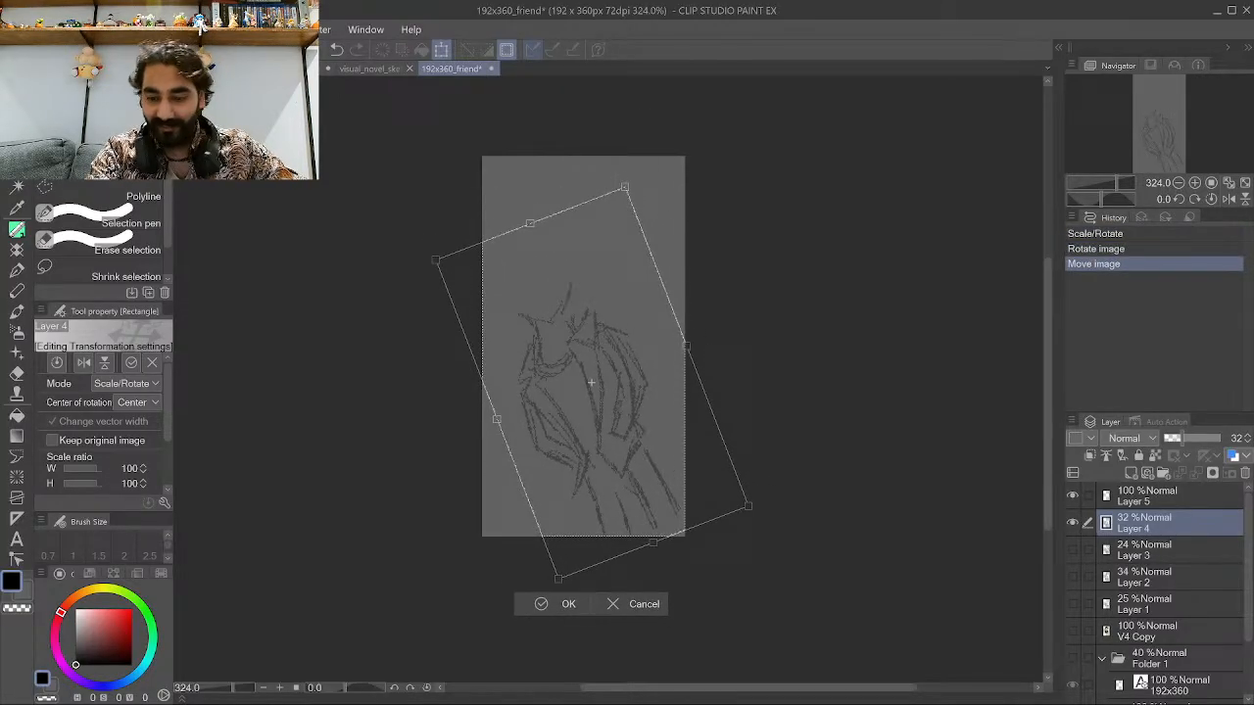
click(542, 603)
click(415, 604)
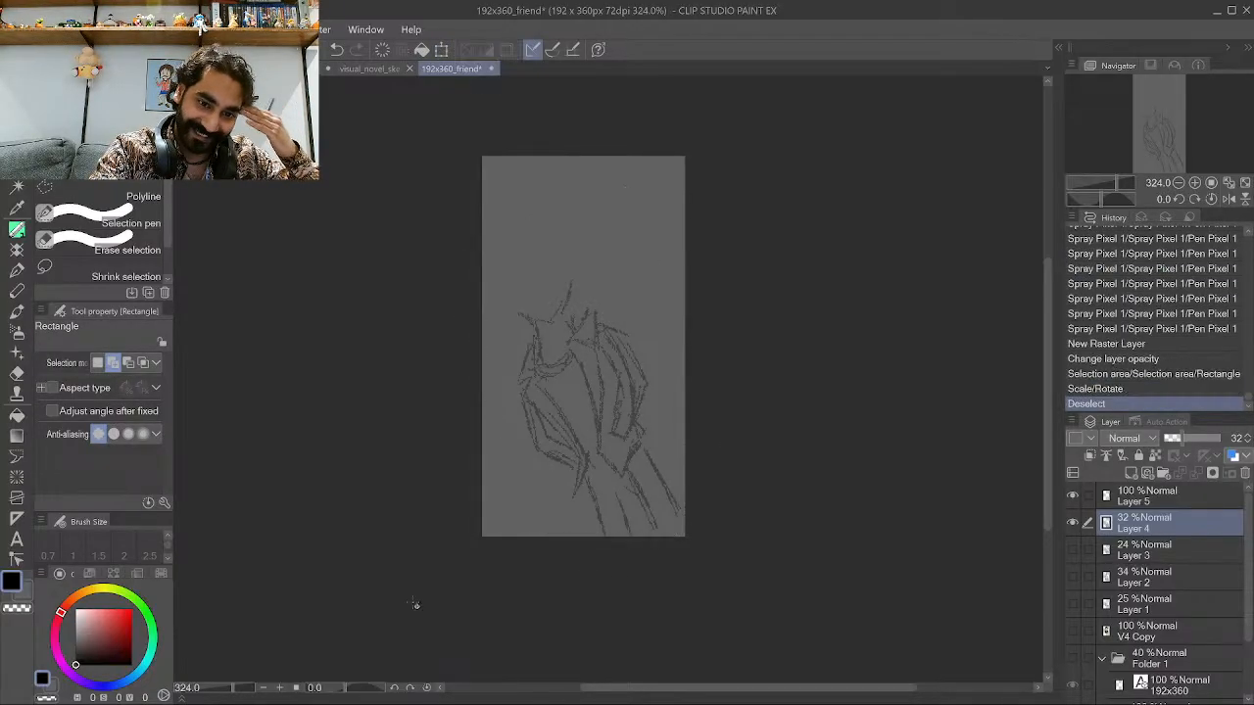
On Layer 5 with Pen Pixel 1, ink the jacket's inner front edge over the tilted drawing.
click(1163, 498)
scroll(600, 430, up, 1)
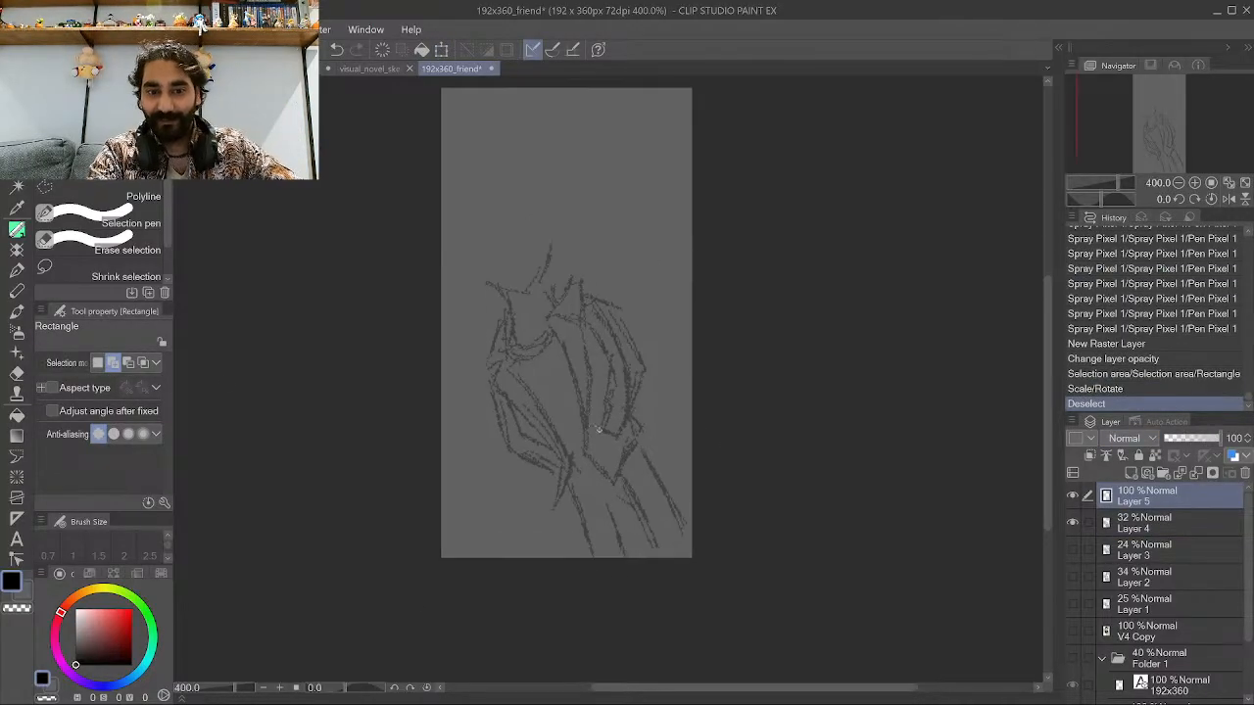
click(13, 231)
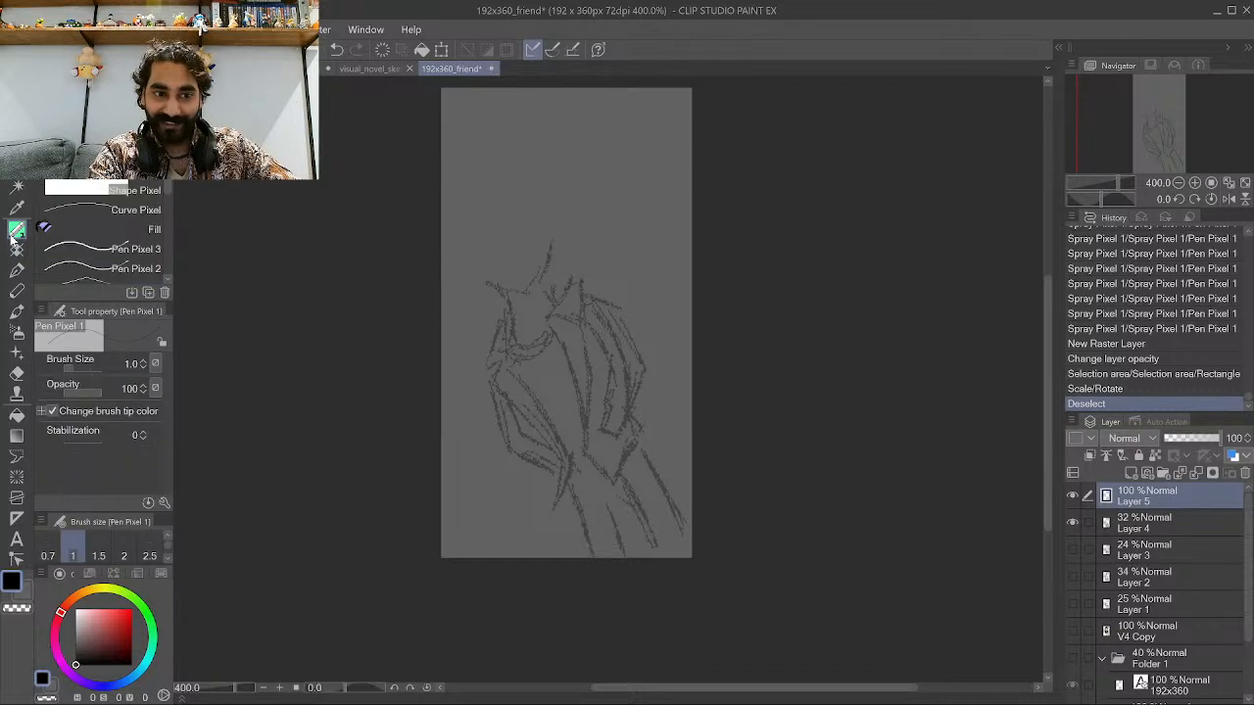
scroll(505, 392, up, 3)
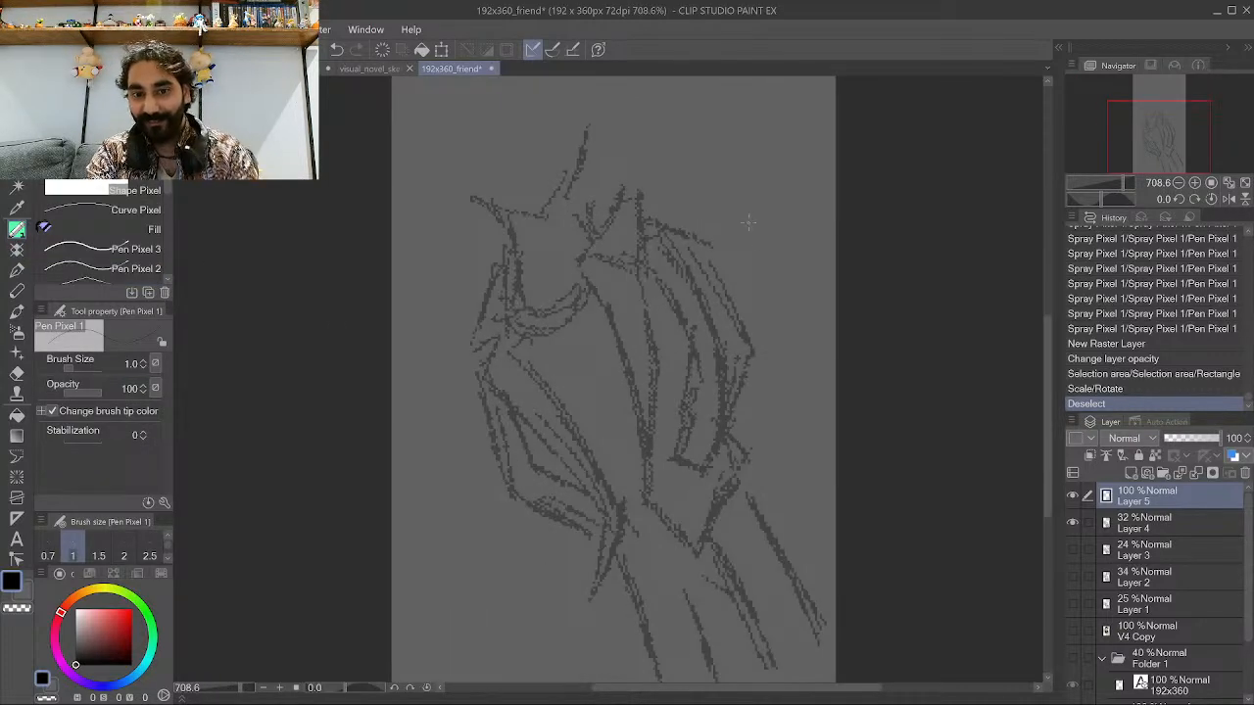
drag(639, 519, 636, 436)
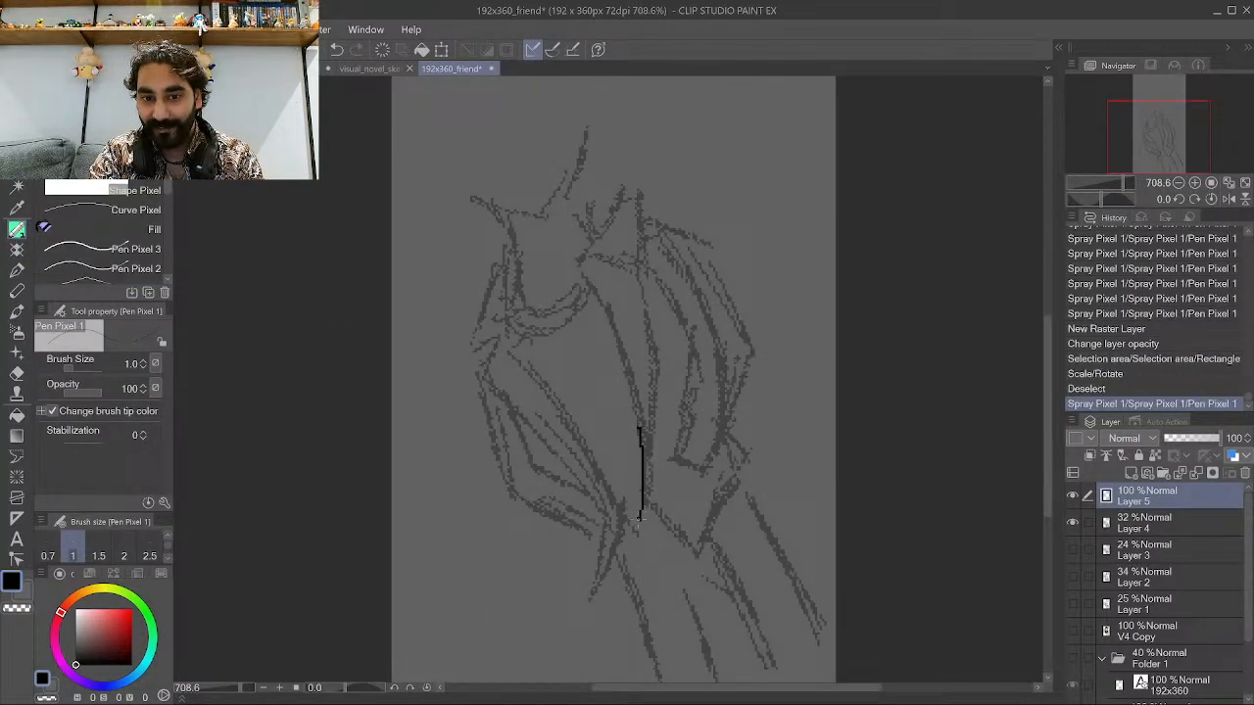
mouse_move(642, 519)
mouse_down()
mouse_move(633, 380)
mouse_move(607, 296)
mouse_up()
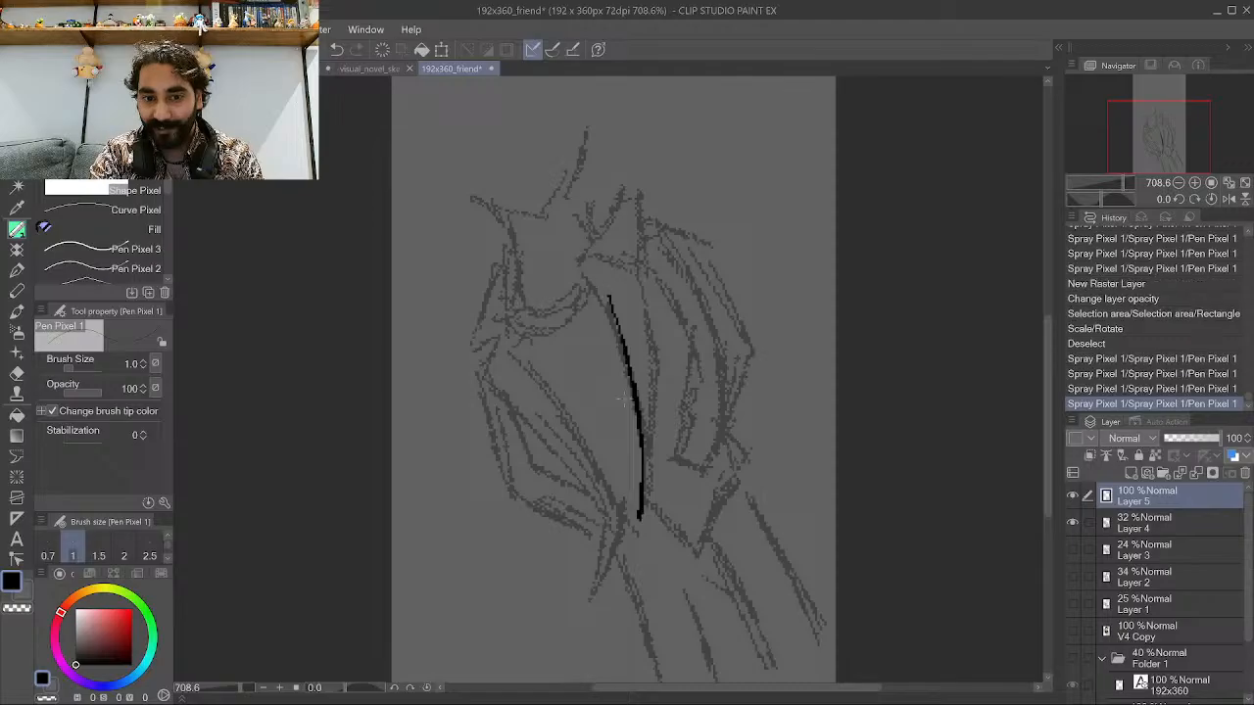
drag(641, 421, 588, 269)
drag(618, 338, 585, 264)
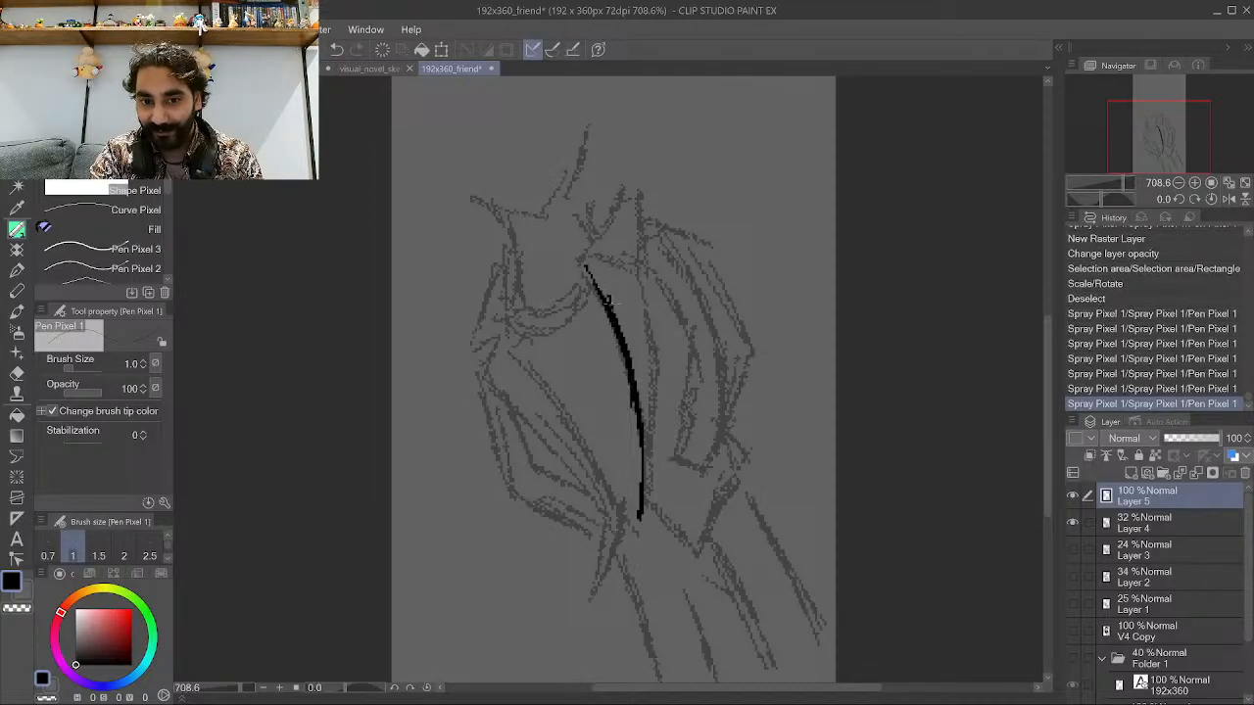
Extend the jacket's inner front edge up to the collar and add a vertical centre line.
drag(641, 511, 654, 377)
drag(650, 439, 651, 304)
mouse_move(652, 358)
mouse_down()
mouse_move(648, 290)
mouse_move(640, 298)
mouse_move(576, 261)
mouse_move(626, 256)
mouse_move(655, 286)
mouse_move(651, 215)
mouse_up()
drag(644, 273, 643, 202)
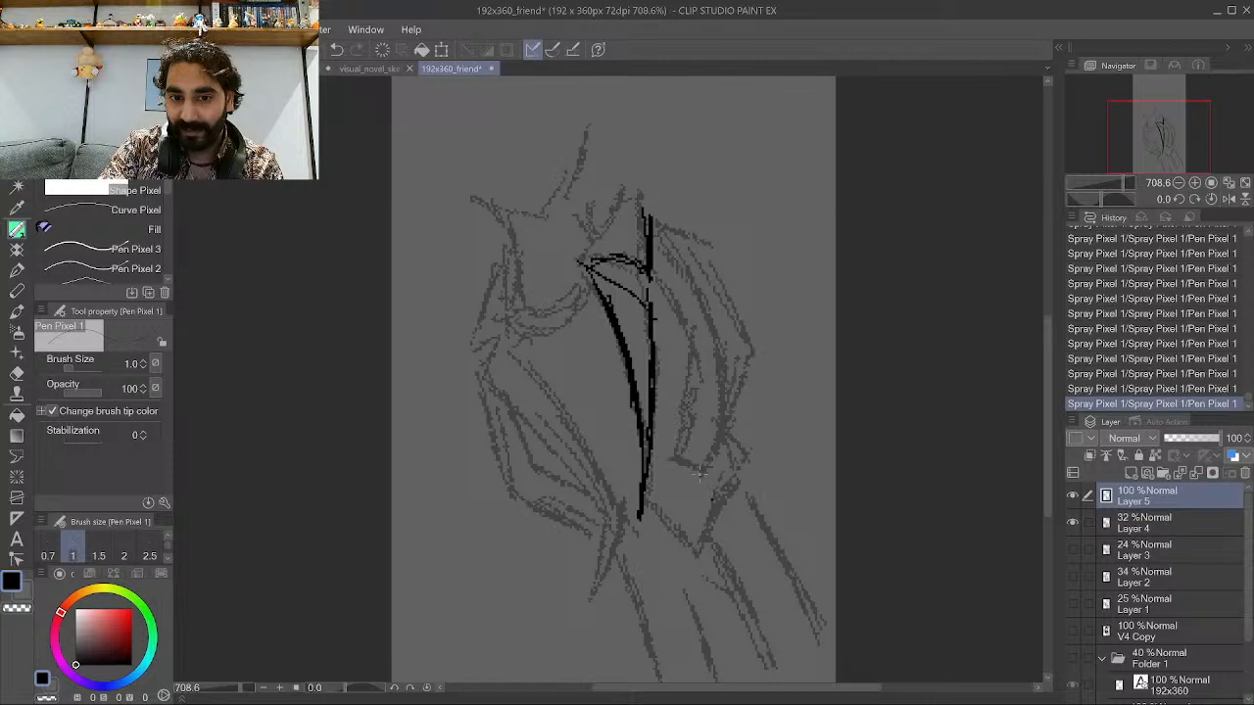
Ink the jacket's outer edge on the far side and join the lines at the hem.
mouse_move(689, 482)
mouse_down()
mouse_move(702, 421)
mouse_move(683, 498)
mouse_move(708, 410)
mouse_move(698, 373)
mouse_move(713, 429)
mouse_move(695, 311)
mouse_up()
drag(712, 387, 681, 238)
drag(707, 314, 666, 237)
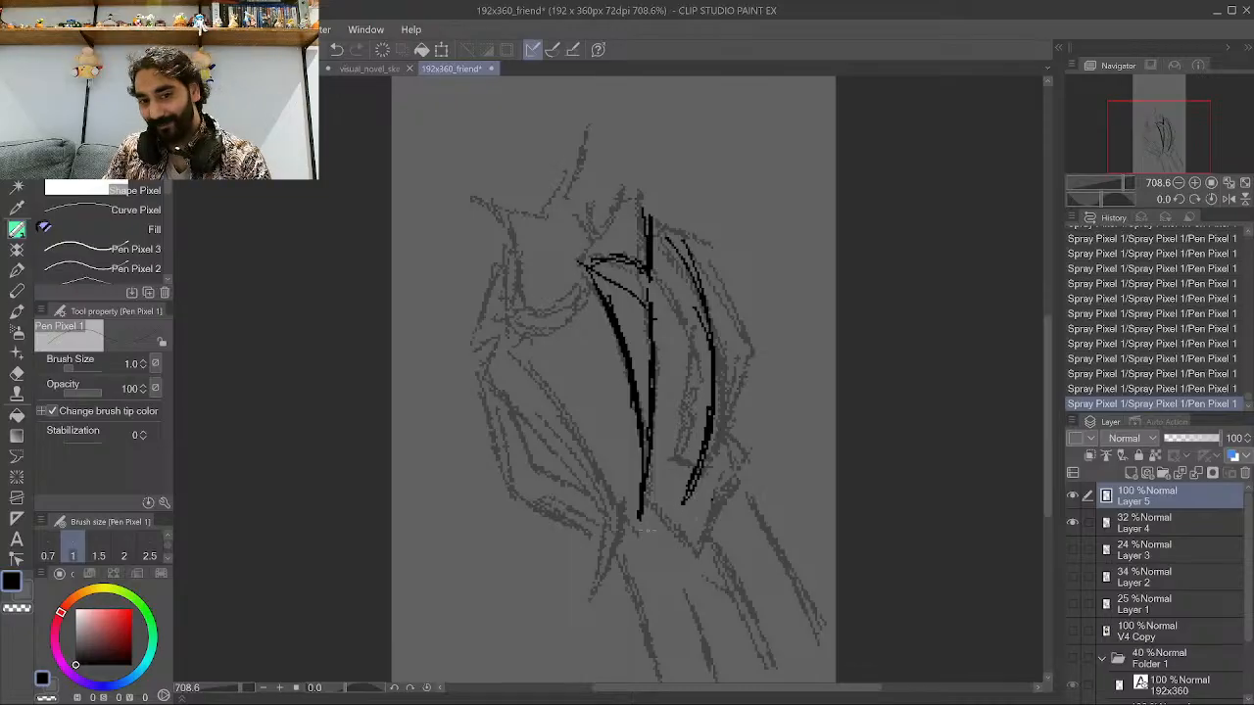
mouse_move(641, 529)
mouse_down()
mouse_move(654, 552)
mouse_move(695, 492)
mouse_move(690, 527)
mouse_up()
drag(701, 432, 694, 465)
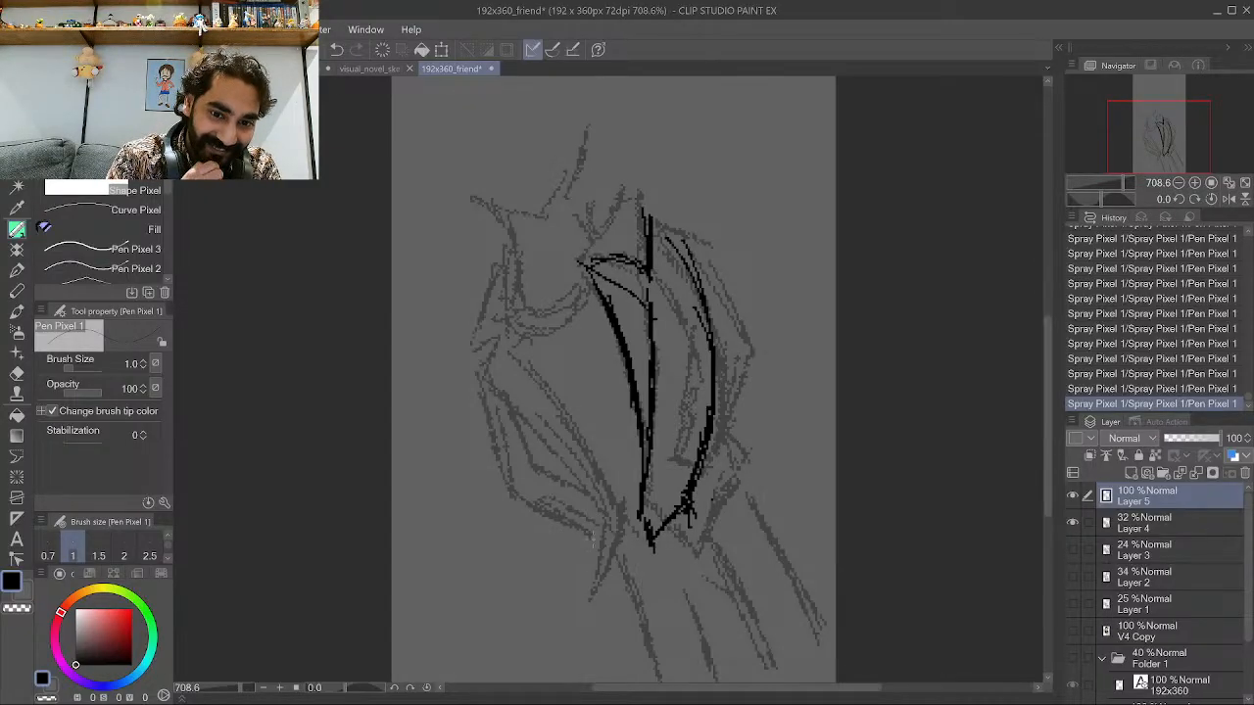
Ink the near sleeve's lower edge beside the jacket, redoing several strokes.
mouse_move(612, 506)
mouse_down()
mouse_move(560, 565)
mouse_move(578, 540)
mouse_move(564, 553)
mouse_up()
mouse_move(600, 492)
mouse_down()
mouse_move(578, 526)
mouse_move(601, 489)
mouse_move(622, 483)
mouse_move(624, 451)
mouse_move(578, 337)
mouse_up()
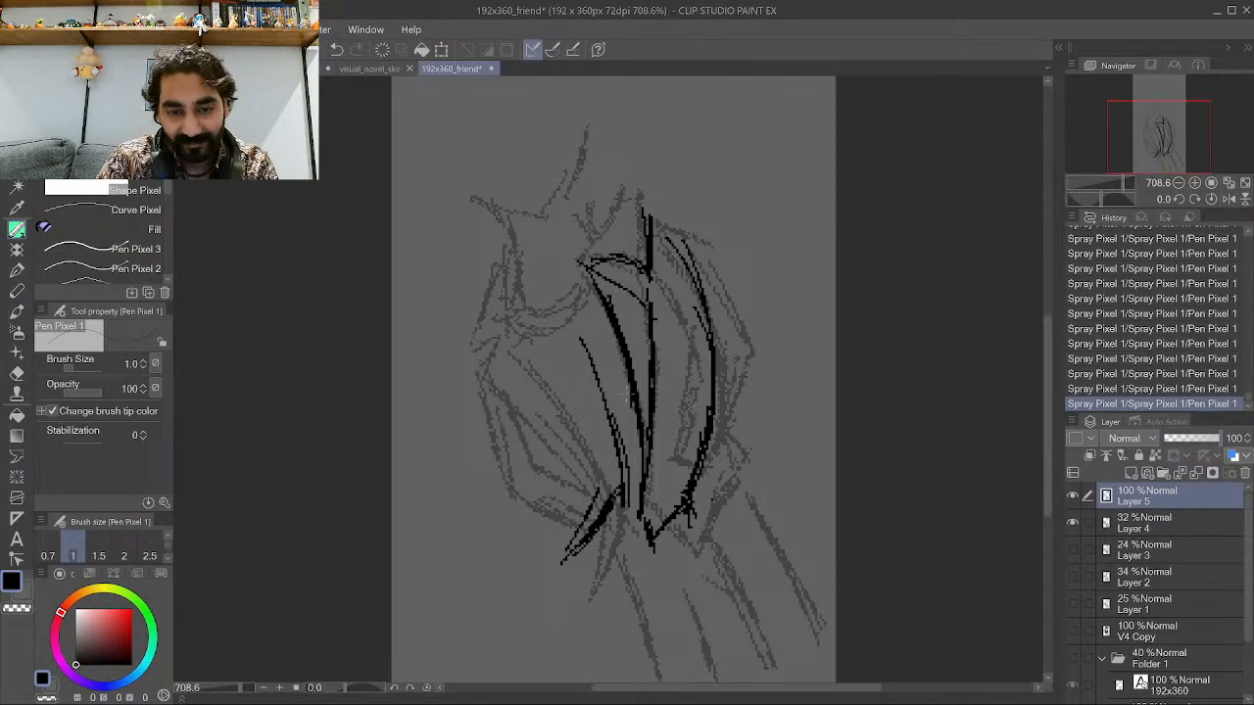
key(ctrl+z)
key(ctrl+z)
key(ctrl+z)
drag(627, 481, 578, 372)
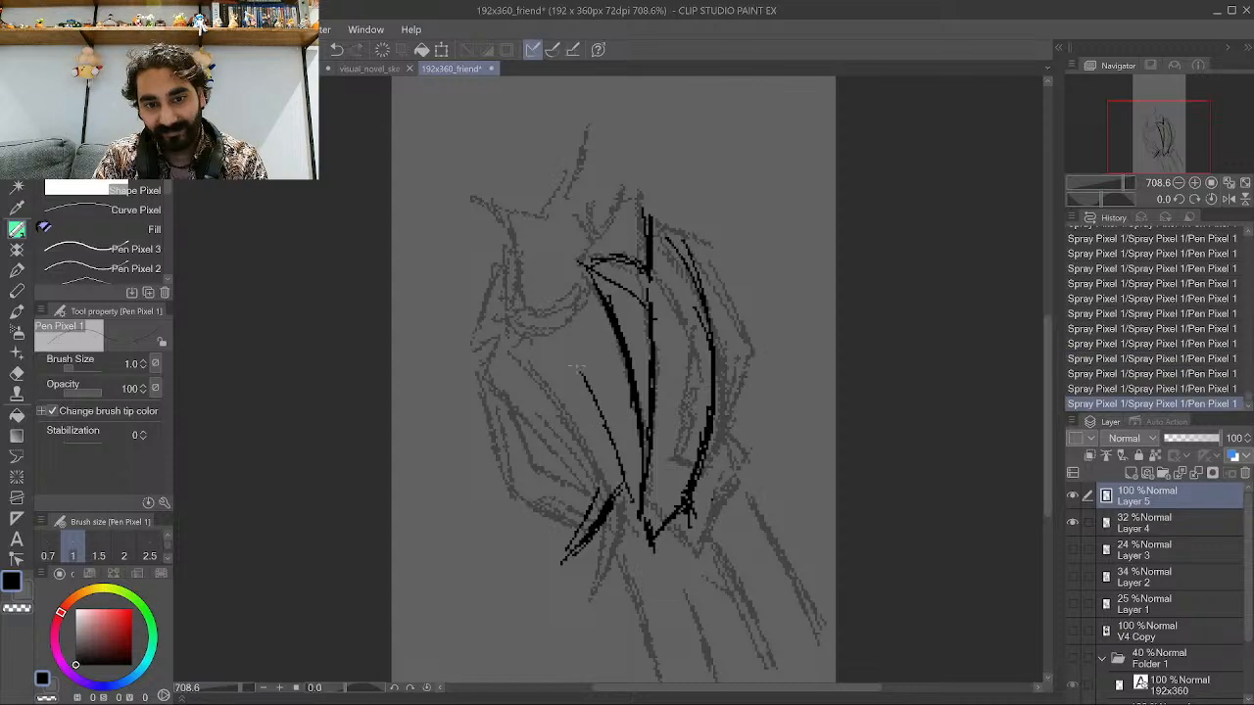
drag(615, 461, 564, 335)
mouse_move(600, 401)
mouse_down()
mouse_move(534, 309)
mouse_move(541, 333)
mouse_move(526, 387)
mouse_up()
key(ctrl+z)
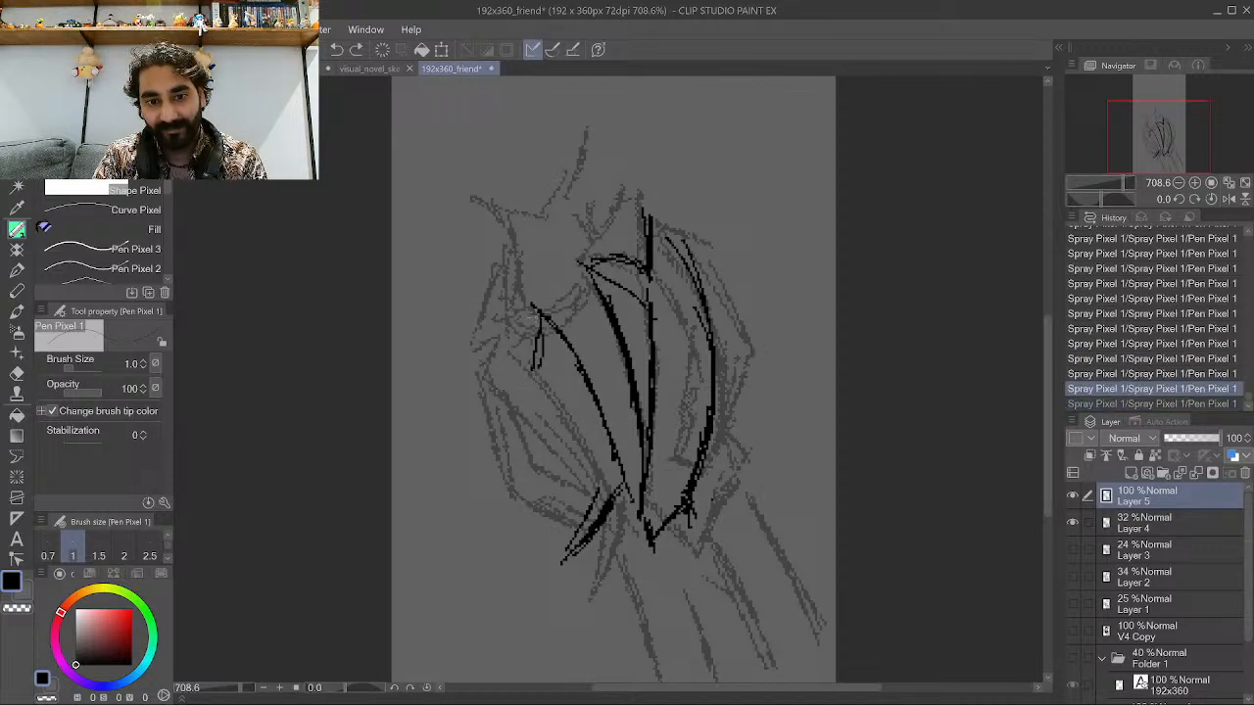
Ink the near arm's upper outline up to the shoulder.
mouse_move(603, 486)
mouse_down()
mouse_move(542, 390)
mouse_move(548, 328)
mouse_up()
mouse_move(543, 326)
mouse_down()
mouse_move(545, 396)
mouse_move(527, 338)
mouse_move(523, 357)
mouse_up()
drag(522, 357, 514, 371)
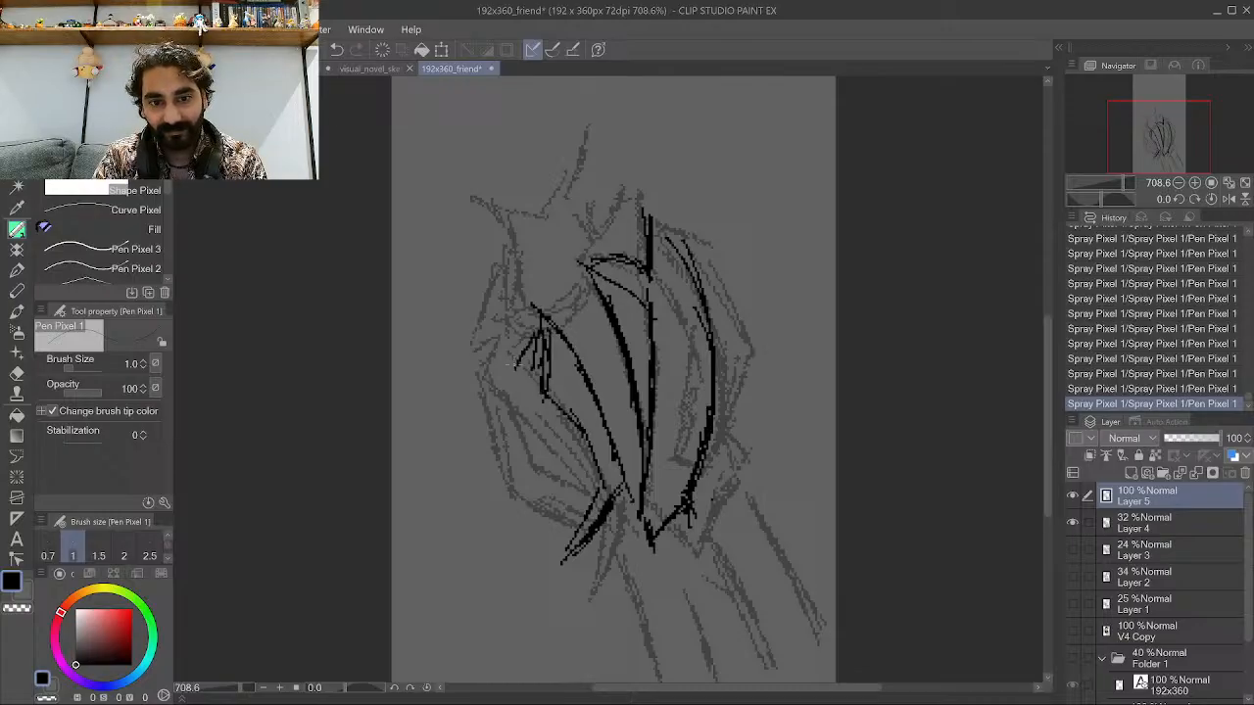
mouse_move(523, 316)
mouse_down()
mouse_move(508, 372)
mouse_move(515, 364)
mouse_up()
mouse_move(515, 318)
mouse_down()
mouse_move(516, 290)
mouse_move(507, 361)
mouse_move(529, 294)
mouse_up()
drag(531, 290, 517, 313)
Hide the tilted sketch on Layer 4 to check the ink lines alone.
scroll(660, 462, down, 4)
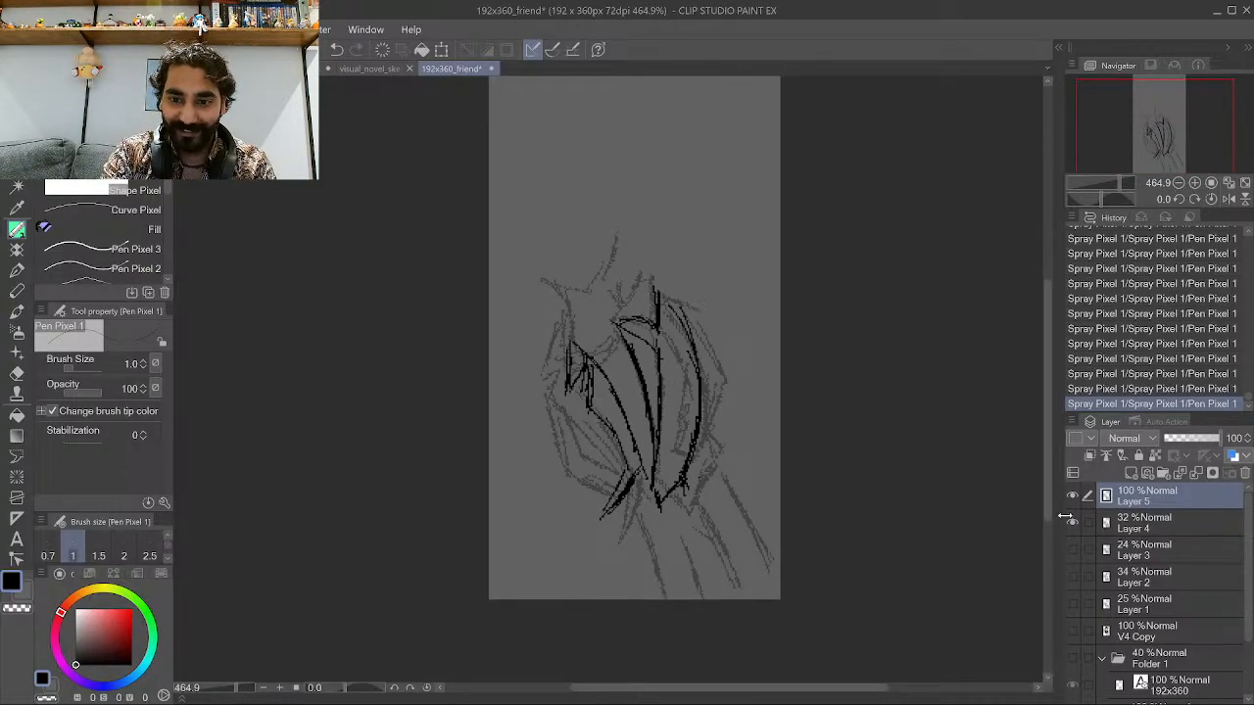
click(1071, 522)
scroll(711, 363, up, 3)
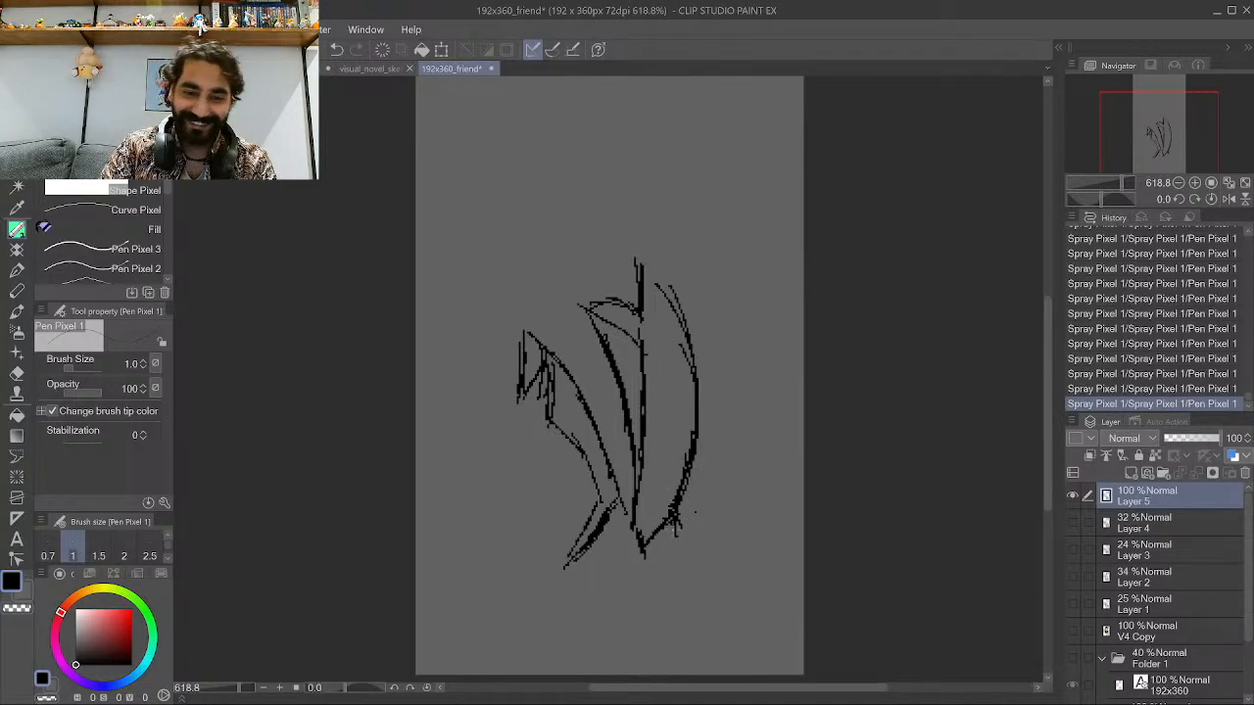
Close the jacket's hem corner and ink the outer line of the near leg.
drag(688, 519, 680, 543)
drag(691, 456, 682, 478)
mouse_move(681, 527)
mouse_down()
mouse_move(679, 546)
mouse_move(644, 554)
mouse_move(676, 539)
mouse_up()
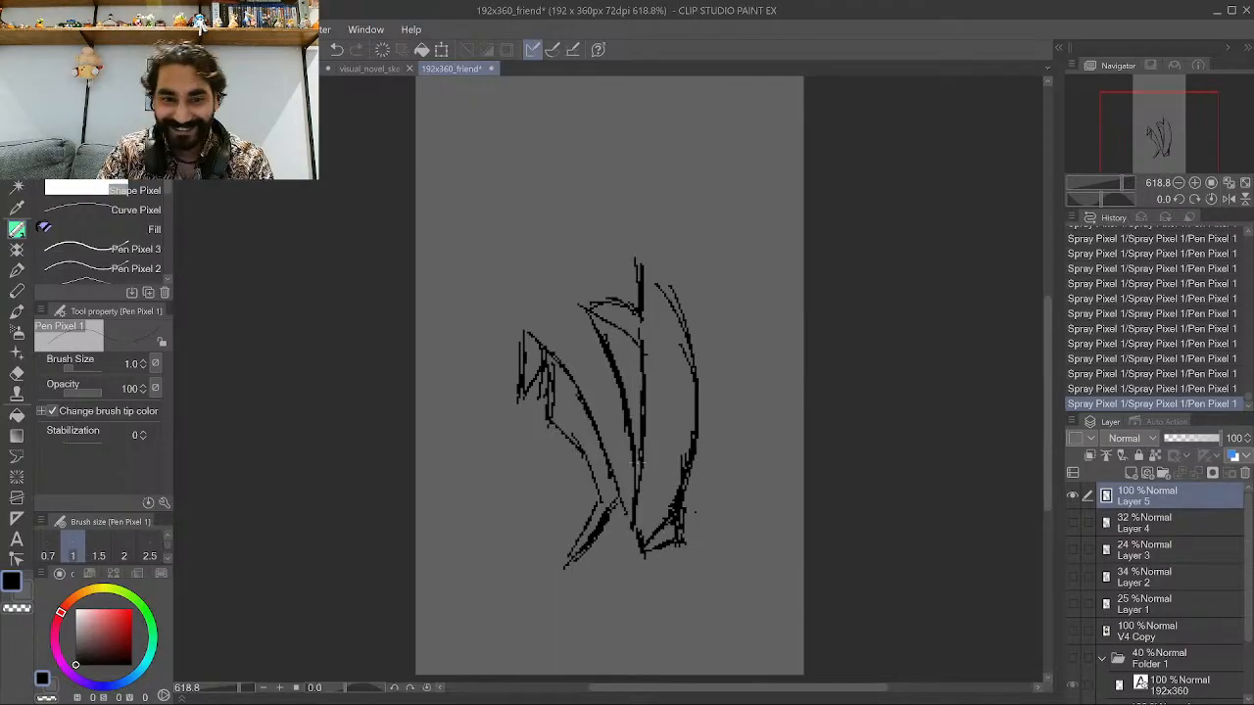
drag(584, 563, 530, 637)
mouse_move(585, 558)
mouse_down()
mouse_move(547, 612)
mouse_move(581, 565)
mouse_up()
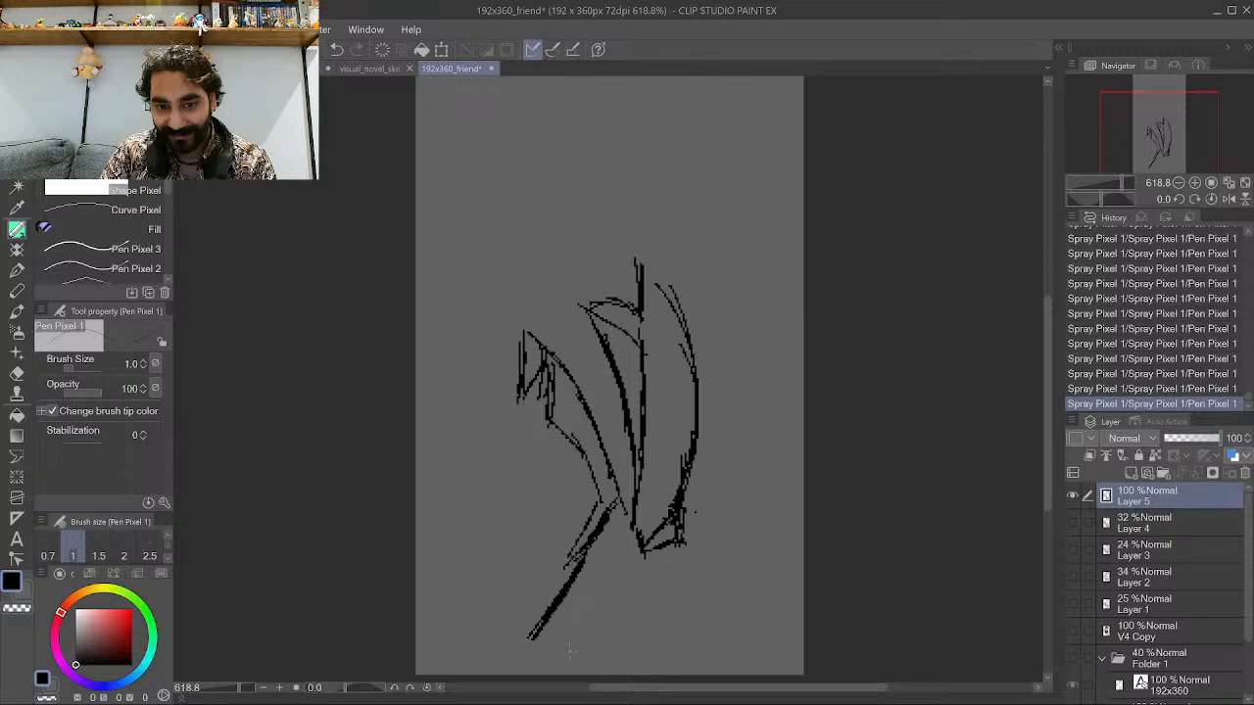
Ink the inner lines of both legs and the far leg's outline.
mouse_move(609, 611)
mouse_down()
mouse_move(575, 675)
mouse_move(580, 663)
mouse_move(648, 676)
mouse_up()
drag(624, 630, 654, 675)
drag(619, 607, 627, 617)
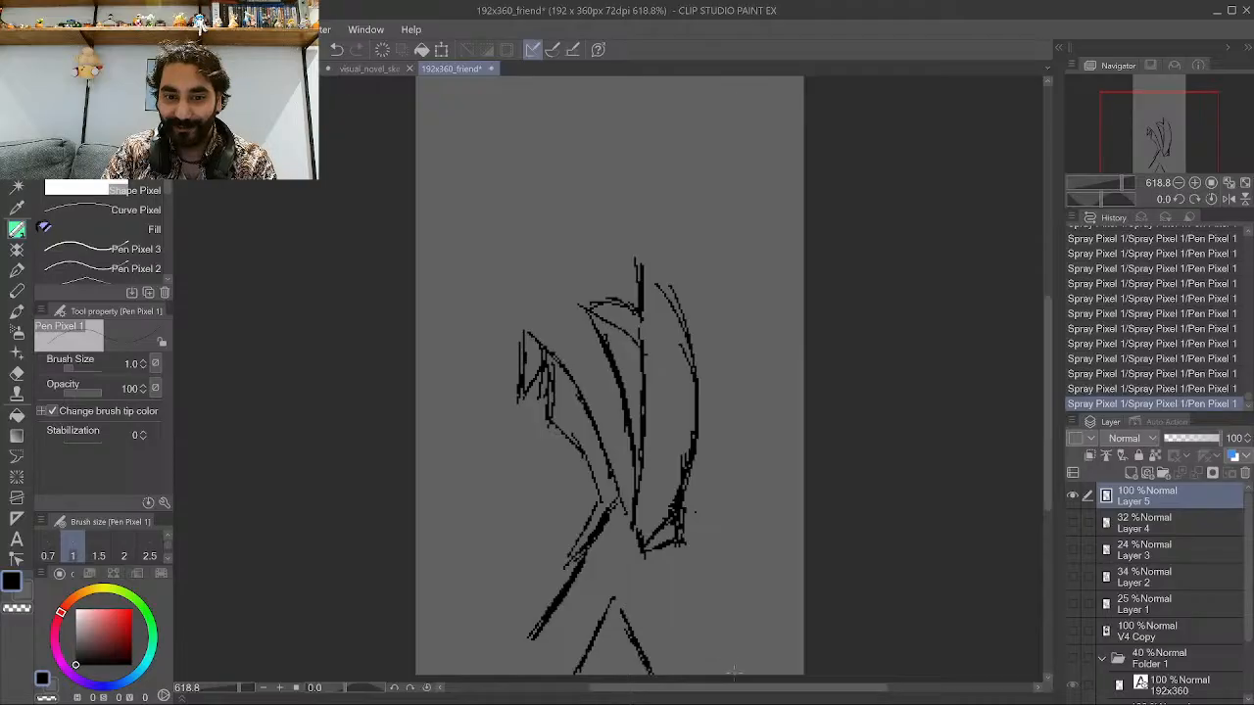
drag(695, 596, 734, 674)
drag(666, 550, 713, 650)
mouse_move(686, 586)
mouse_down()
mouse_move(730, 674)
mouse_move(717, 631)
mouse_up()
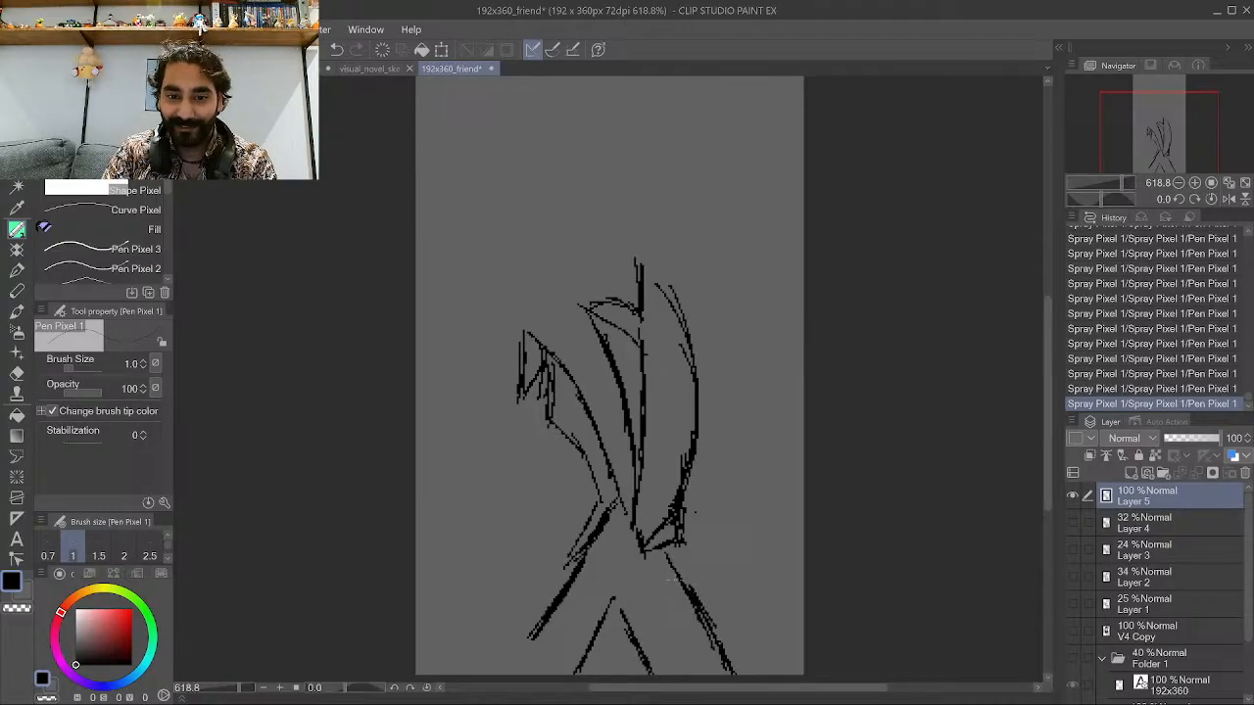
Ink crossing lines over the legs just below the jacket.
click(565, 688)
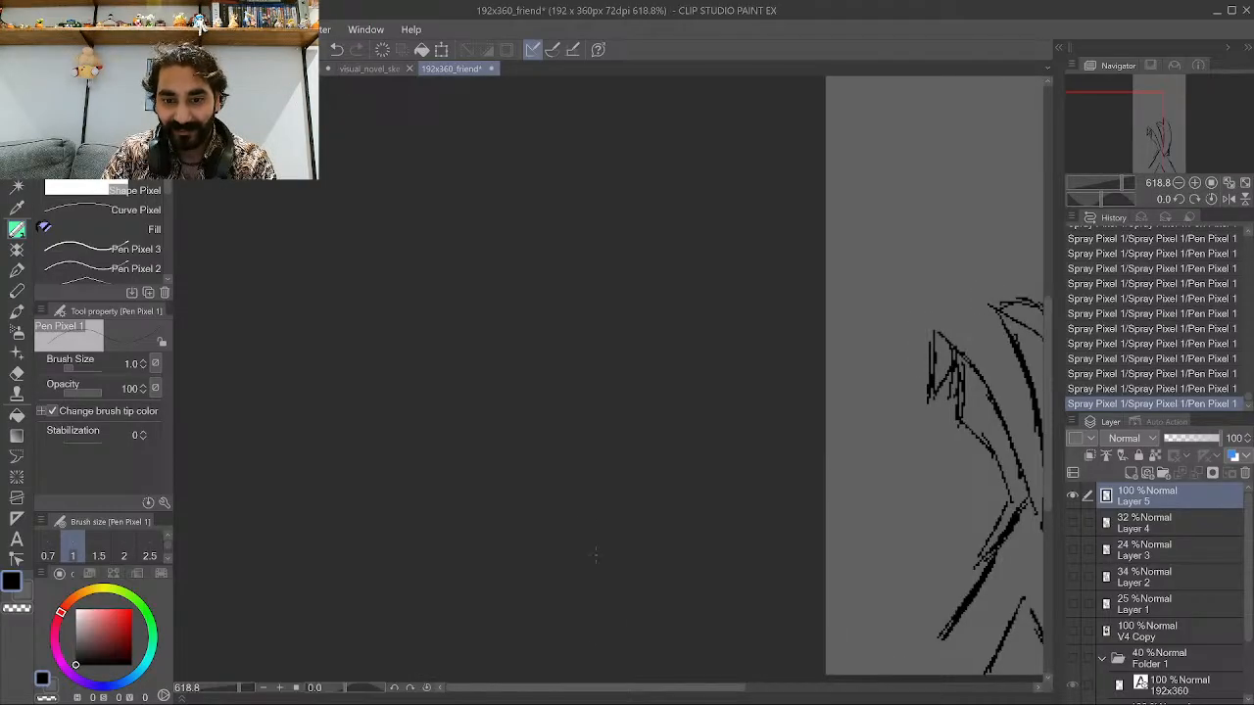
scroll(755, 284, down, 11)
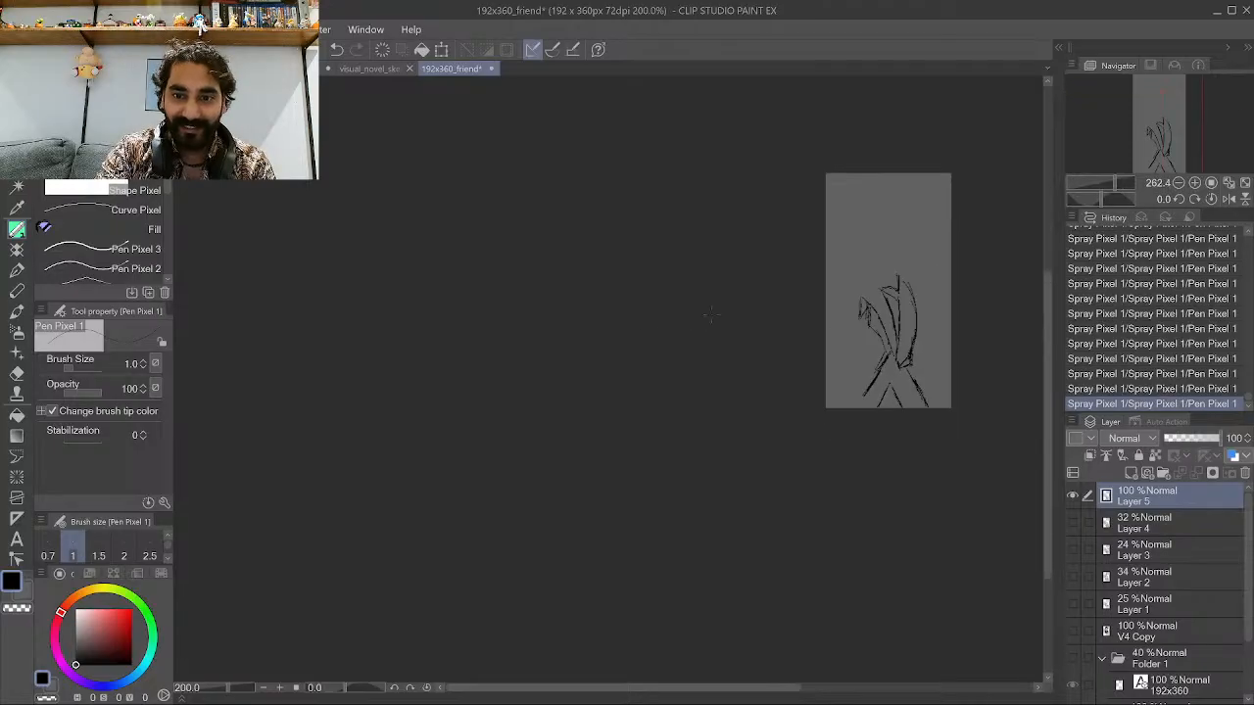
scroll(1000, 313, up, 4)
scroll(999, 314, up, 6)
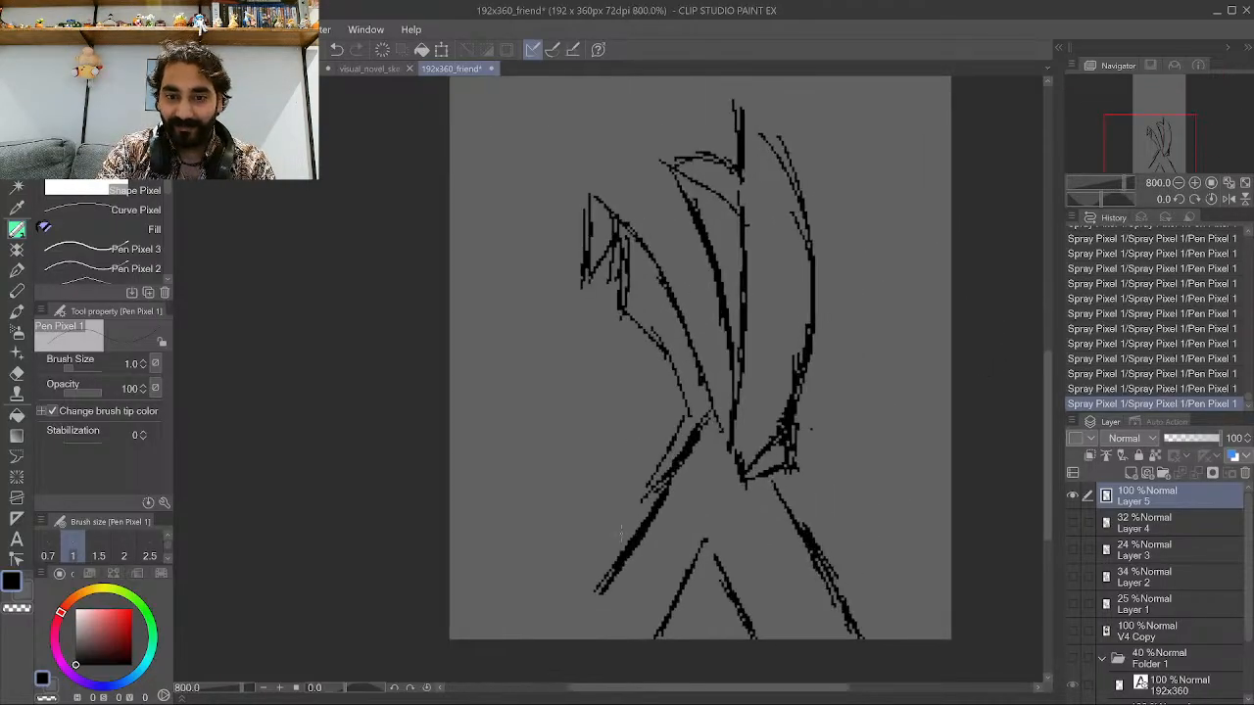
drag(672, 615, 768, 495)
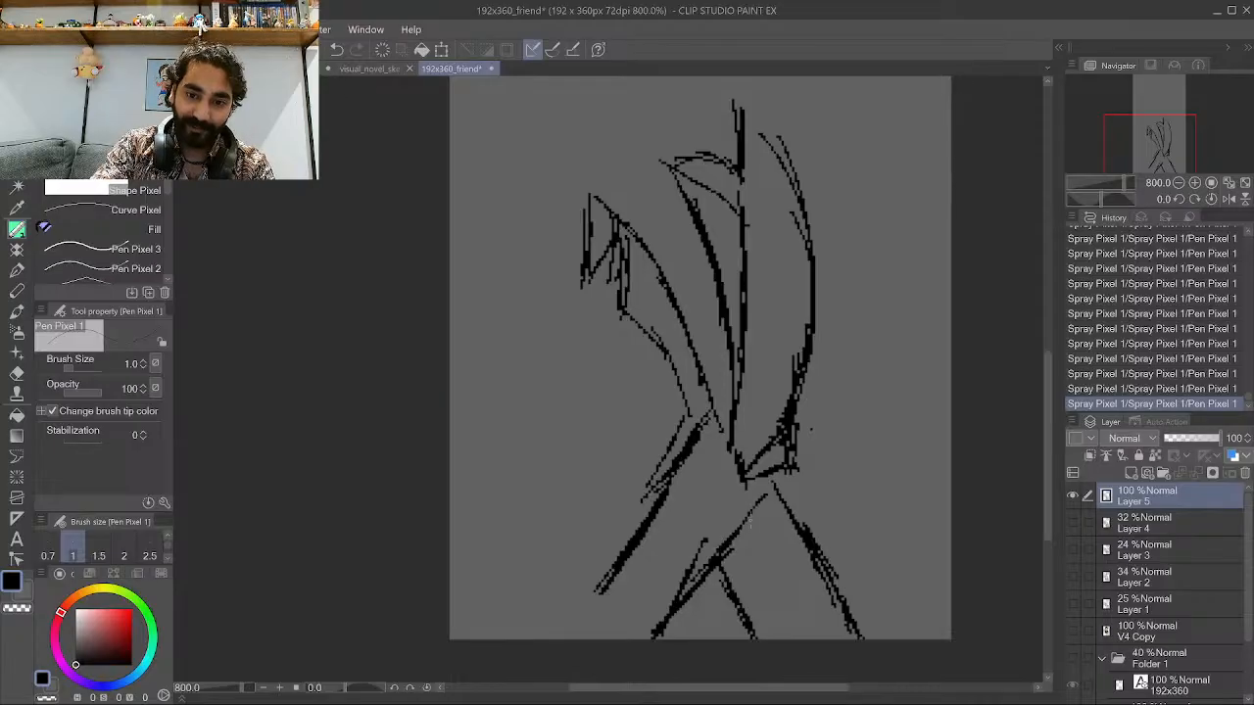
drag(734, 553, 778, 495)
mouse_move(748, 535)
mouse_down()
mouse_move(791, 504)
mouse_move(789, 470)
mouse_up()
drag(773, 539, 801, 518)
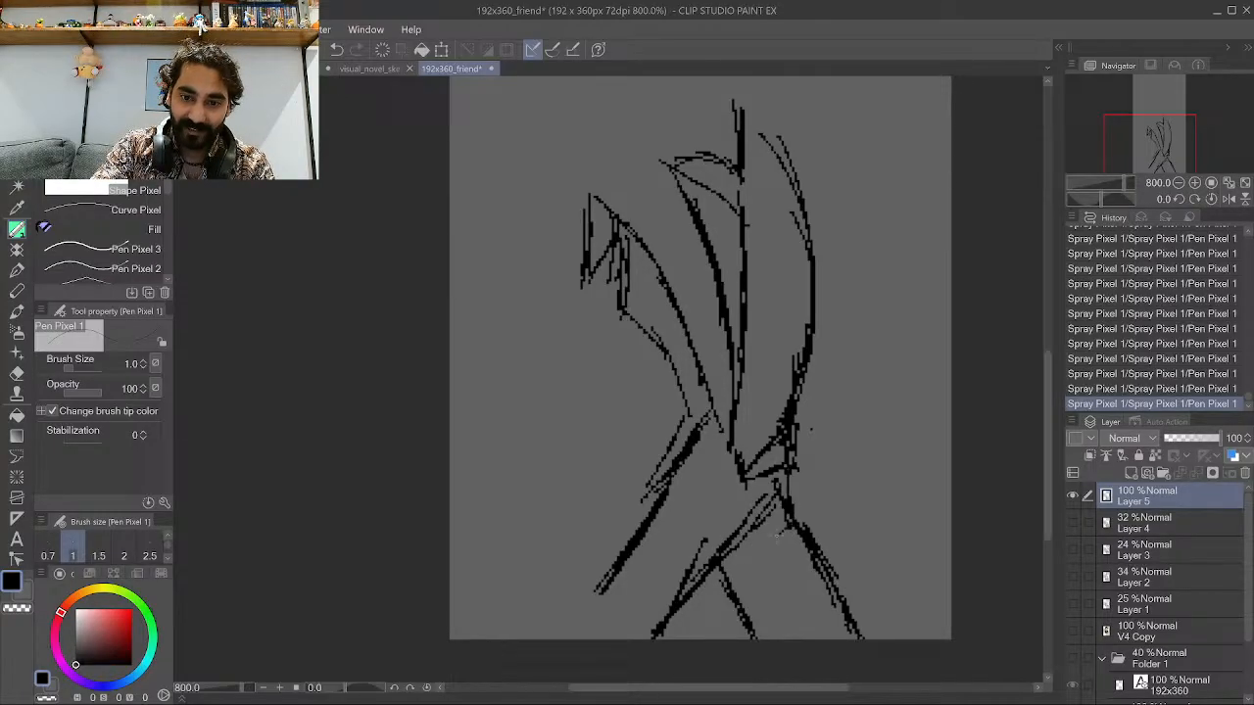
mouse_move(721, 564)
mouse_down()
mouse_move(780, 535)
mouse_move(775, 525)
mouse_up()
drag(760, 543, 788, 527)
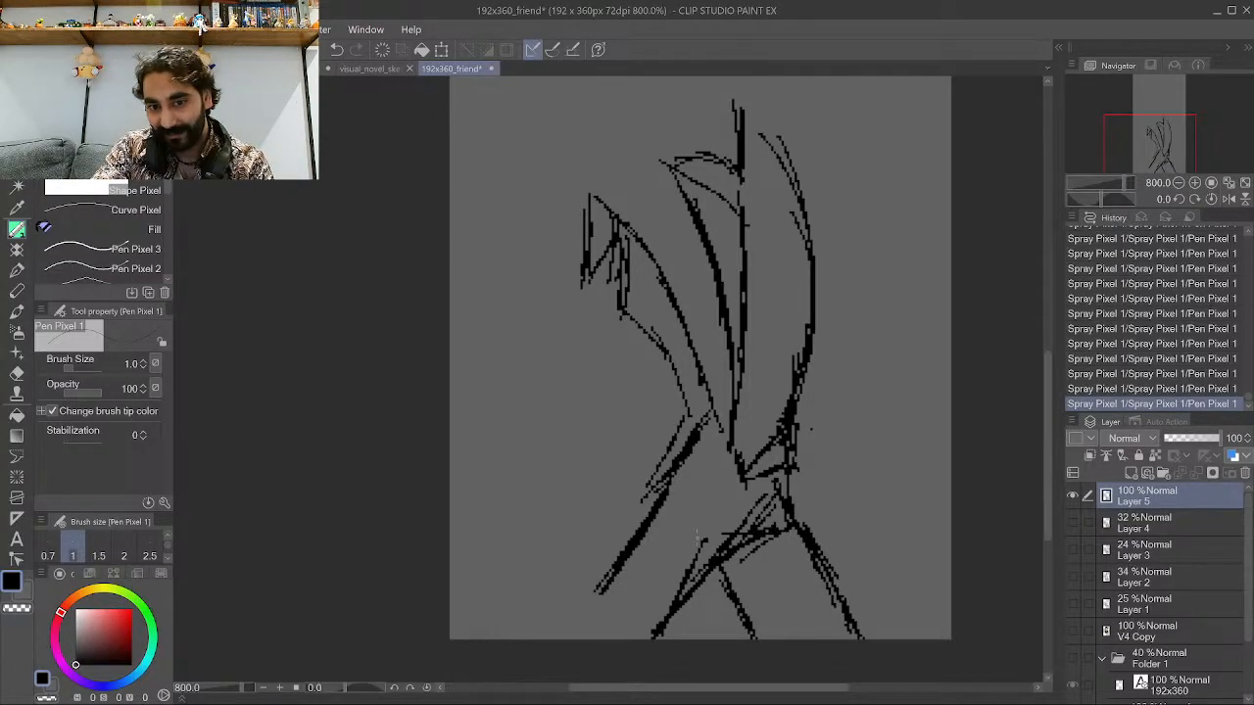
Add short diagonal strokes for the lower sleeve and hip above the legs.
drag(666, 495, 721, 464)
drag(666, 502, 711, 472)
drag(721, 468, 743, 455)
drag(678, 472, 717, 449)
mouse_move(705, 458)
mouse_down()
mouse_move(727, 441)
mouse_move(711, 449)
mouse_up()
drag(721, 443, 739, 437)
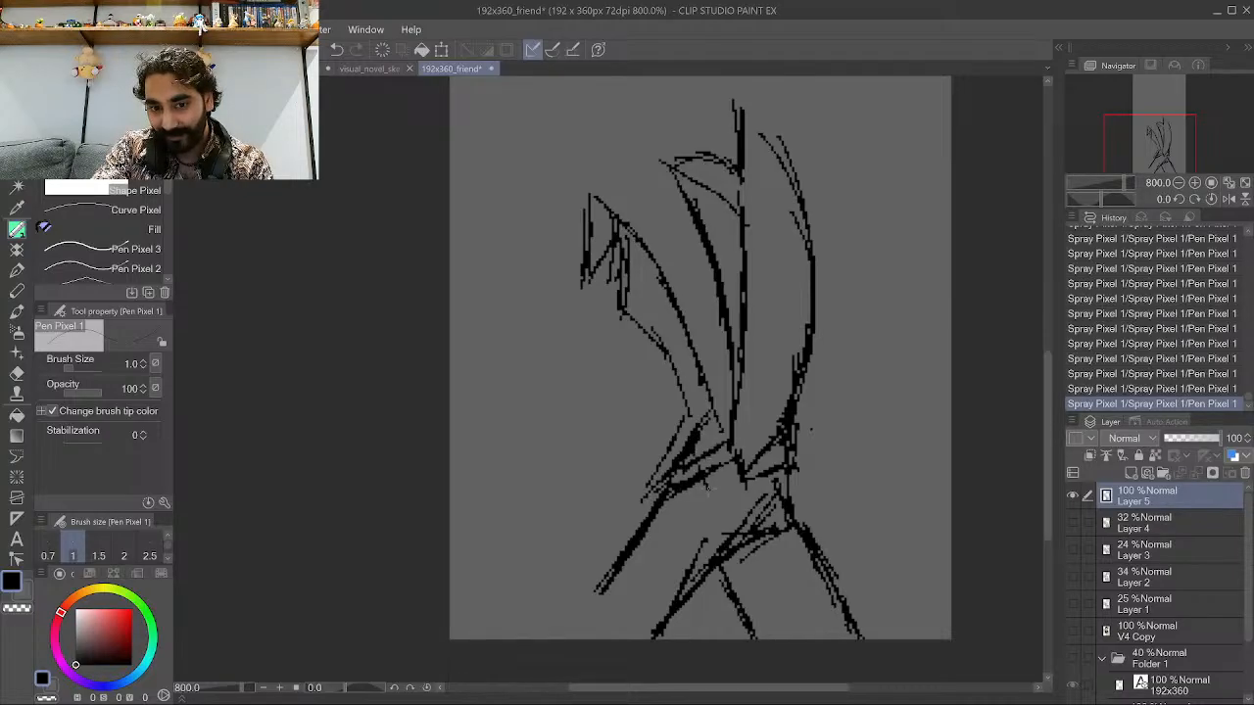
mouse_move(707, 487)
mouse_down()
mouse_move(731, 468)
mouse_move(733, 441)
mouse_up()
drag(687, 463, 729, 438)
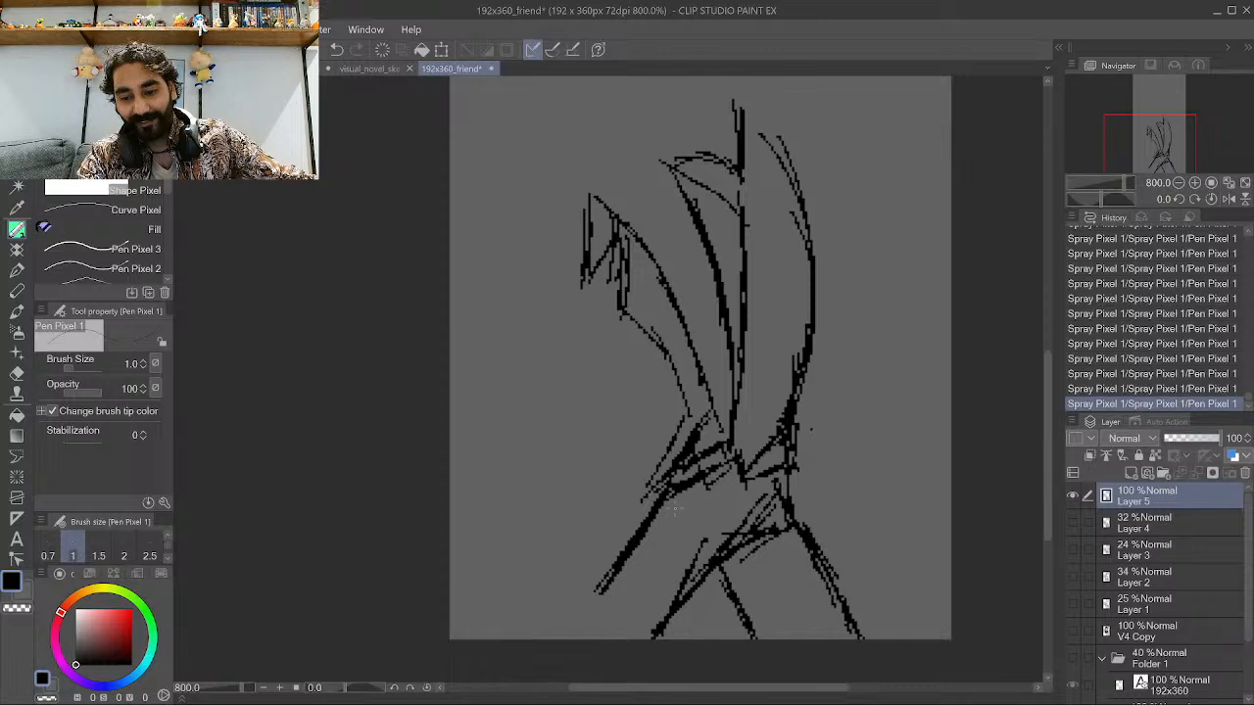
Add fold lines inside the near sleeve, undoing the last one.
scroll(734, 580, down, 3)
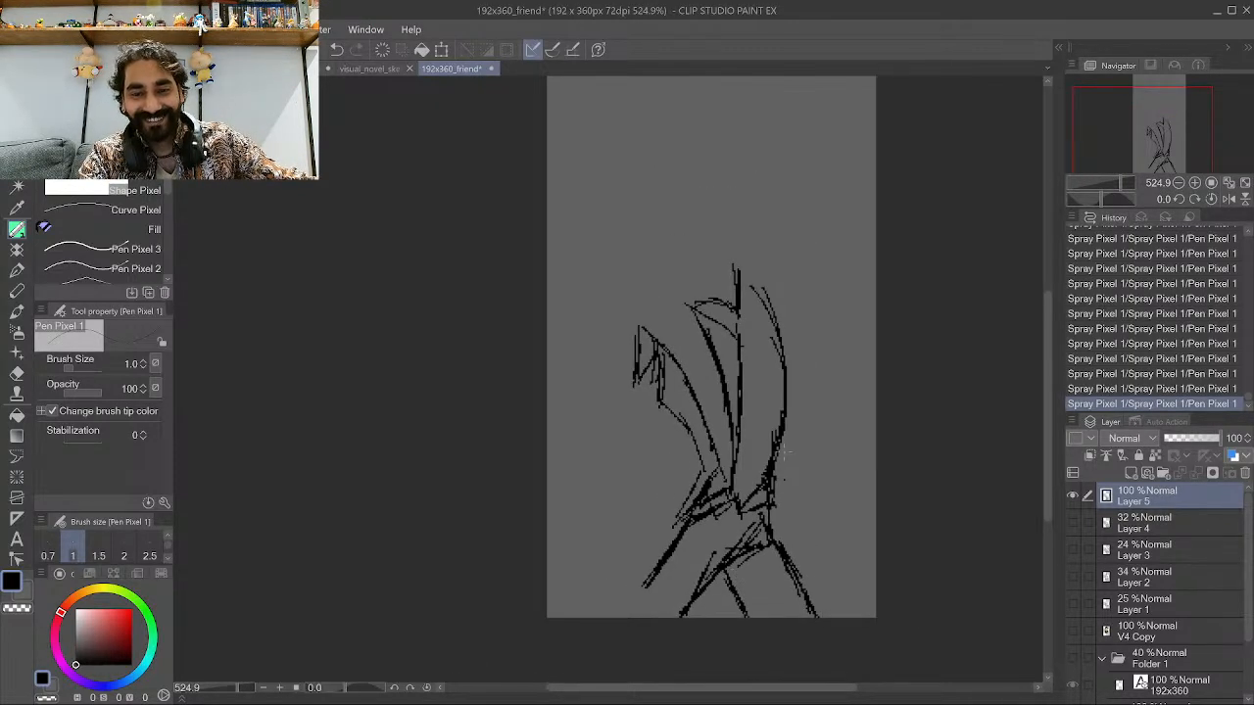
scroll(782, 450, up, 1)
scroll(782, 451, down, 1)
scroll(647, 253, up, 2)
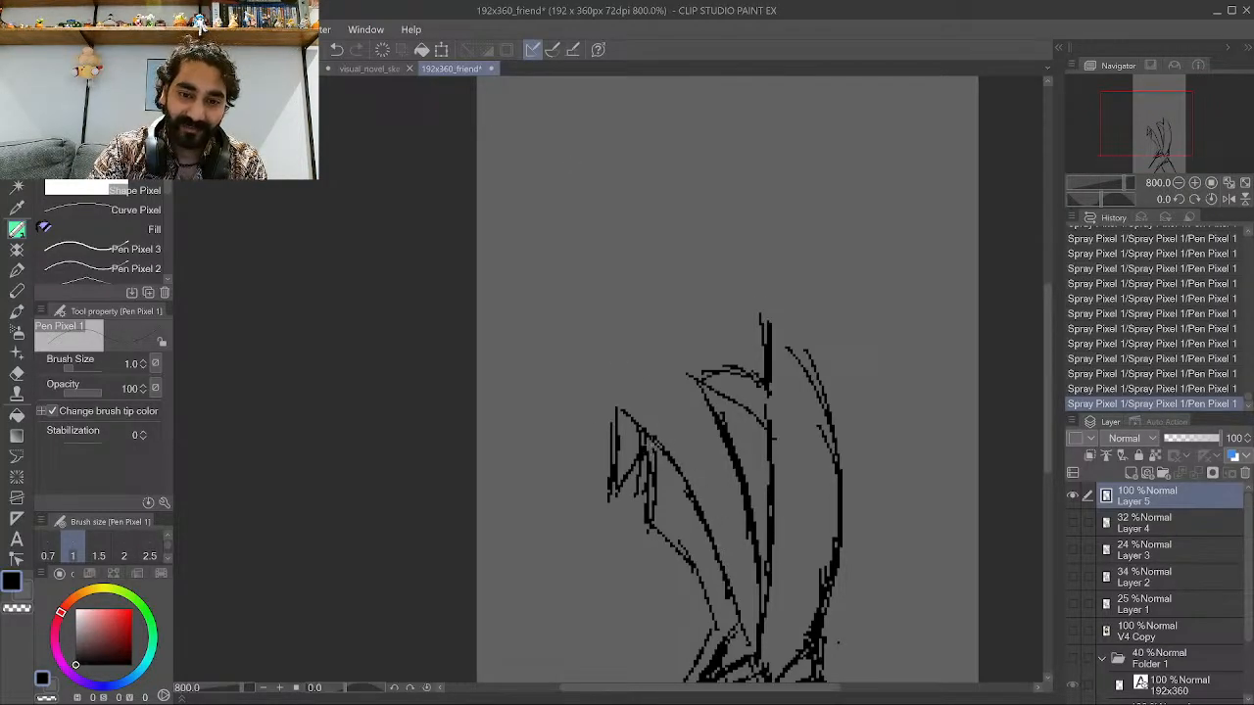
drag(652, 410, 683, 473)
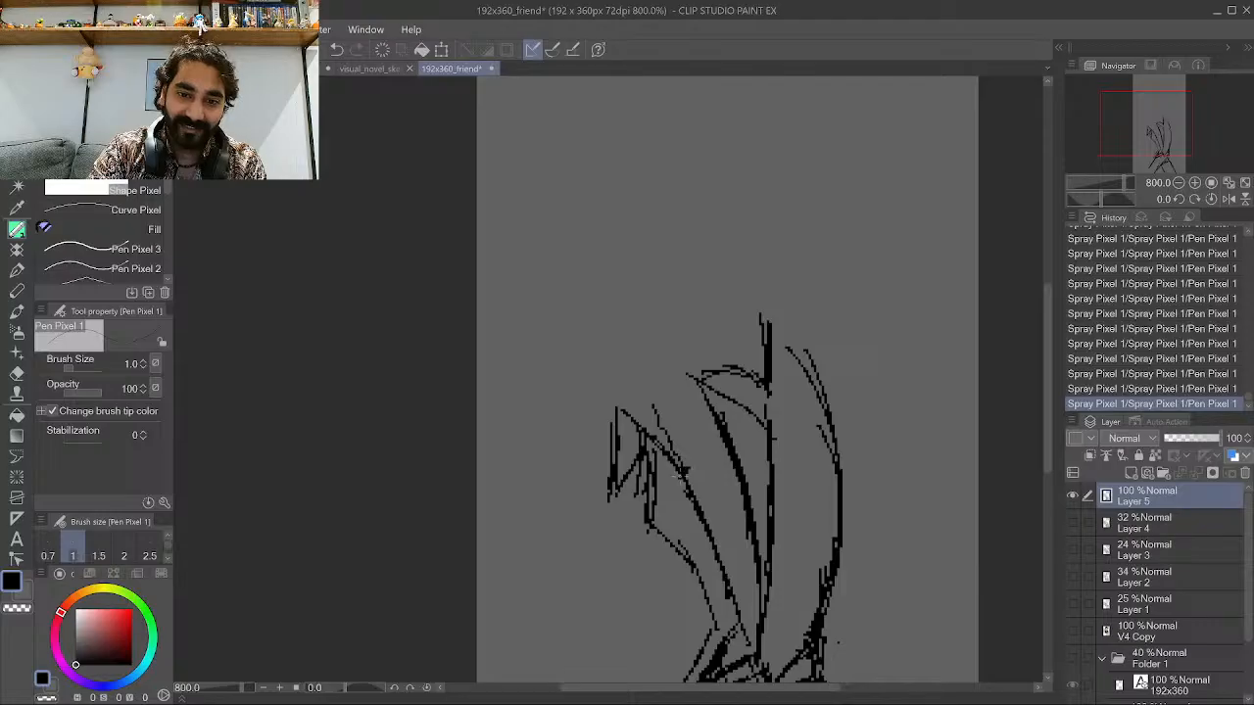
drag(692, 393, 711, 502)
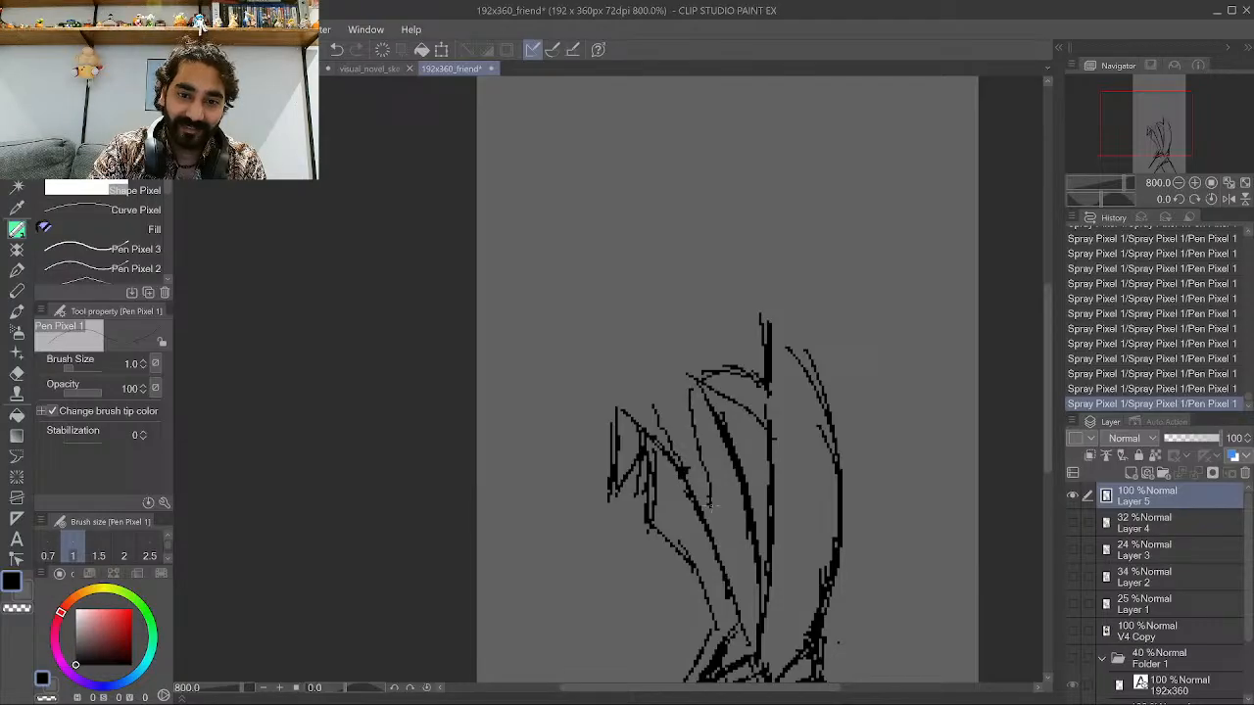
drag(619, 402, 698, 383)
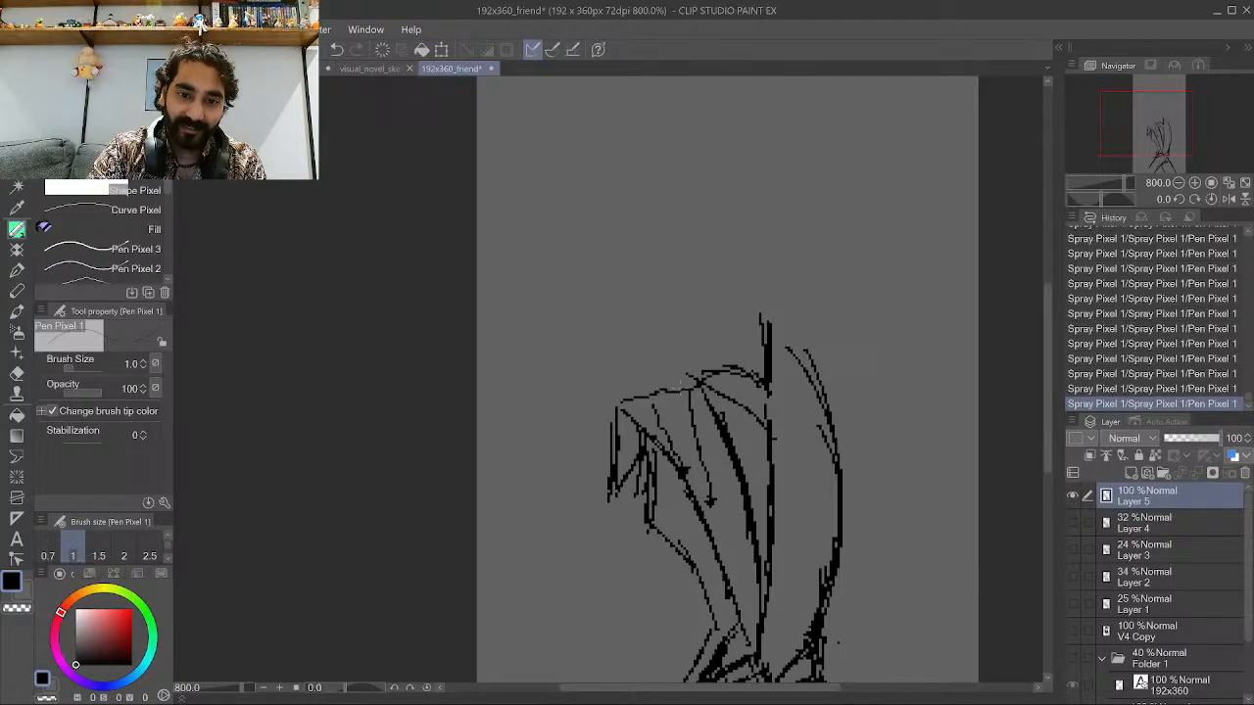
key(ctrl+z)
Try to ink the collar, neck and head outline, then undo those strokes.
mouse_move(625, 411)
mouse_down()
mouse_move(659, 401)
mouse_move(692, 378)
mouse_move(634, 375)
mouse_move(620, 356)
mouse_move(702, 375)
mouse_move(677, 348)
mouse_up()
mouse_move(682, 352)
mouse_down()
mouse_move(694, 368)
mouse_move(660, 325)
mouse_up()
mouse_move(607, 357)
mouse_down()
mouse_move(687, 321)
mouse_move(708, 241)
mouse_up()
mouse_move(690, 301)
mouse_down()
mouse_move(674, 312)
mouse_move(715, 234)
mouse_up()
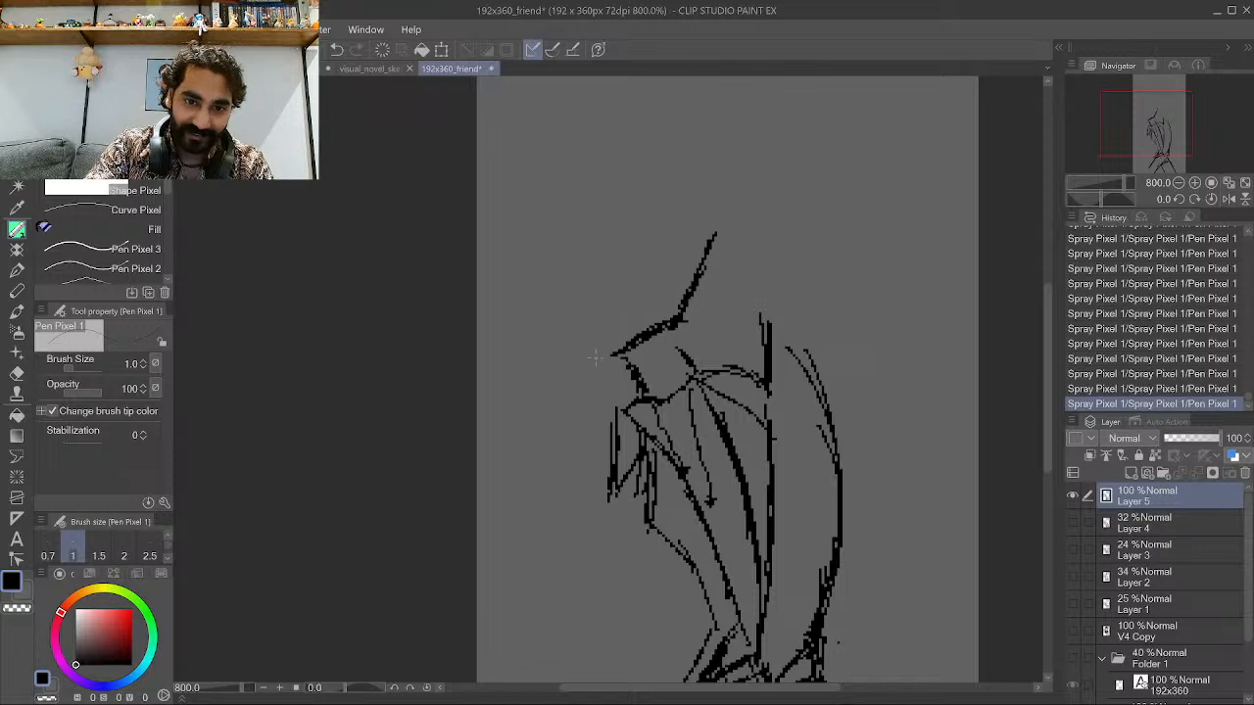
mouse_move(598, 359)
mouse_down()
mouse_move(578, 319)
mouse_move(548, 312)
mouse_move(561, 222)
mouse_up()
drag(627, 278, 633, 239)
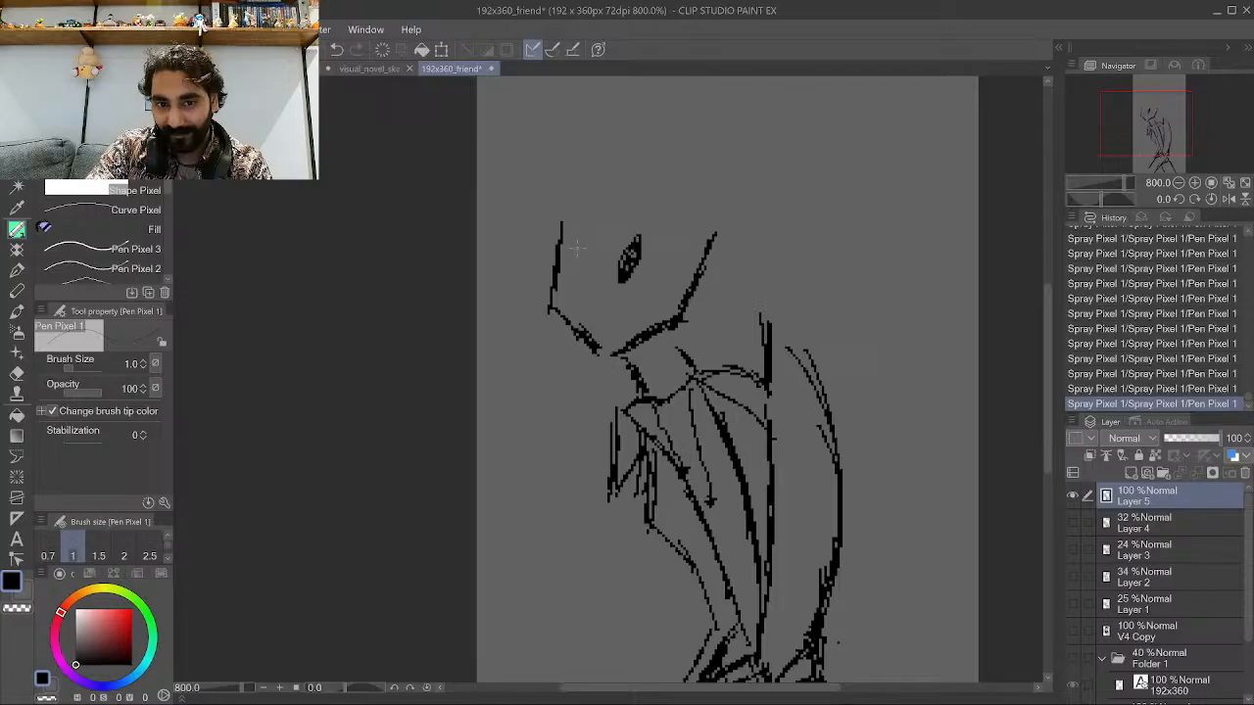
key(ctrl+z)
key(ctrl+z)
key(ctrl+z)
key(ctrl+z)
key(ctrl+z)
key(ctrl+z)
key(ctrl+z)
key(ctrl+z)
key(ctrl+z)
key(ctrl+z)
key(ctrl+z)
key(ctrl+z)
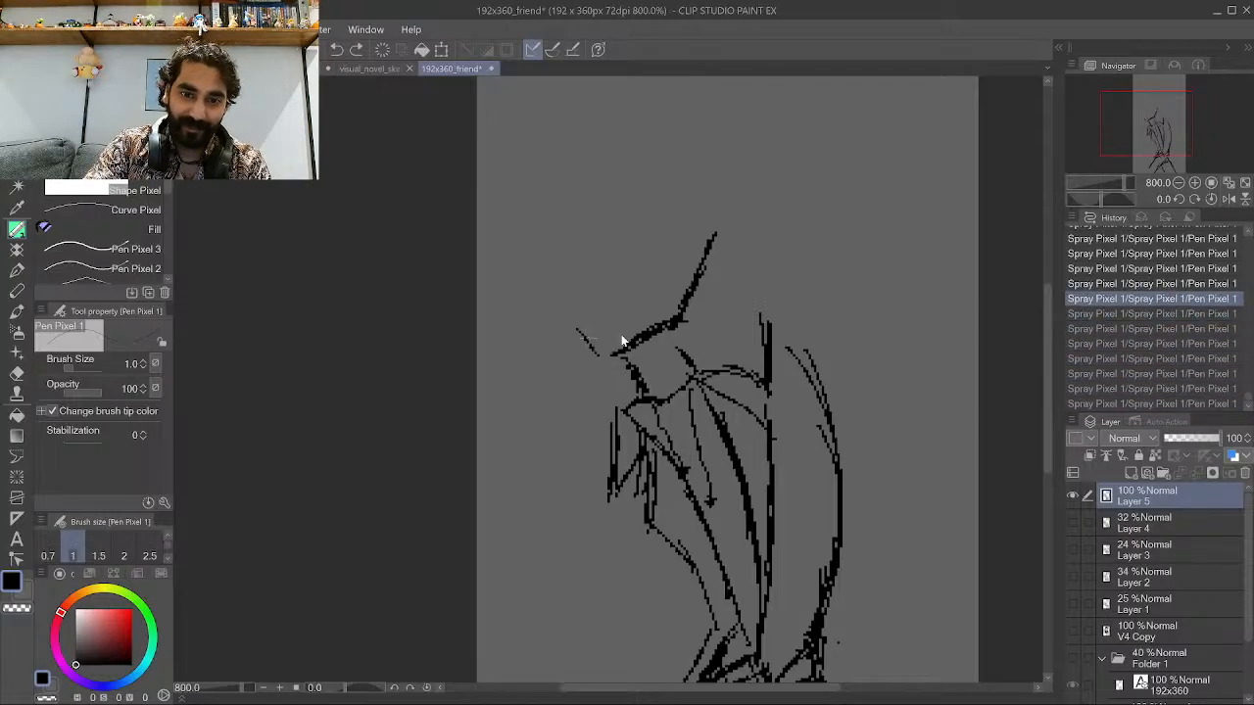
key(ctrl+z)
key(ctrl+z)
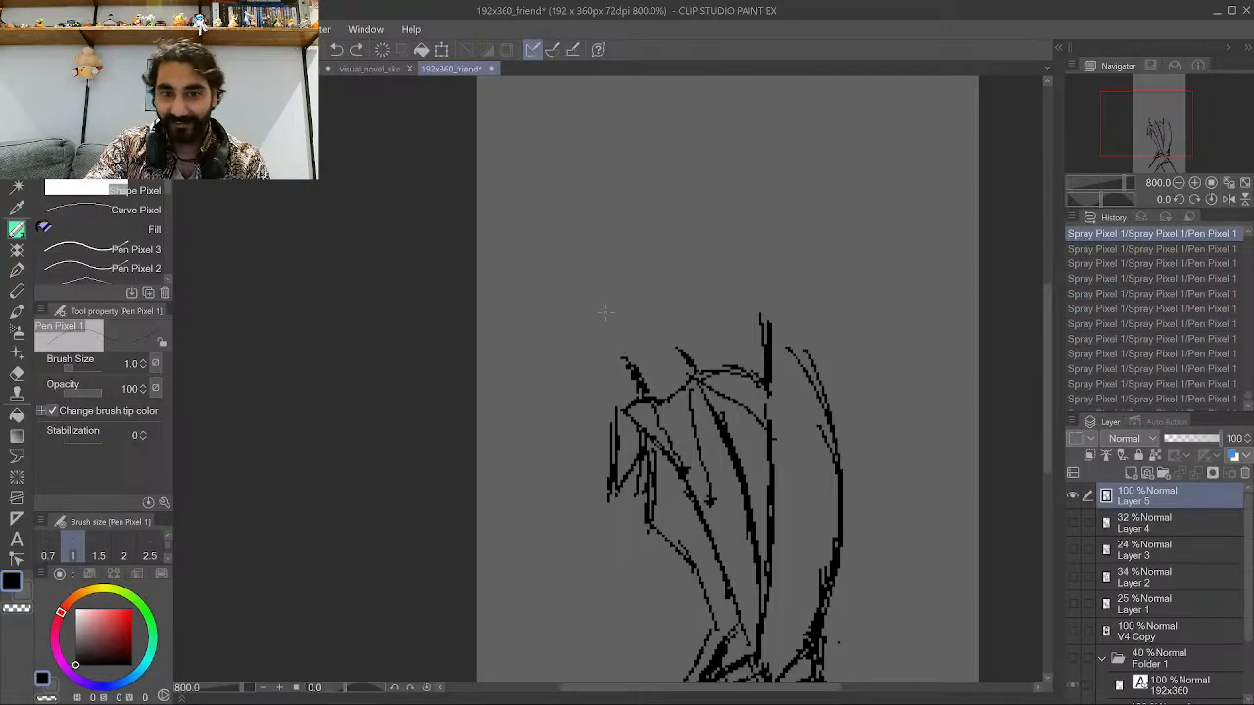
Ink the bowed head's outline above the collar.
mouse_move(592, 380)
mouse_down()
mouse_move(608, 382)
mouse_move(654, 327)
mouse_up()
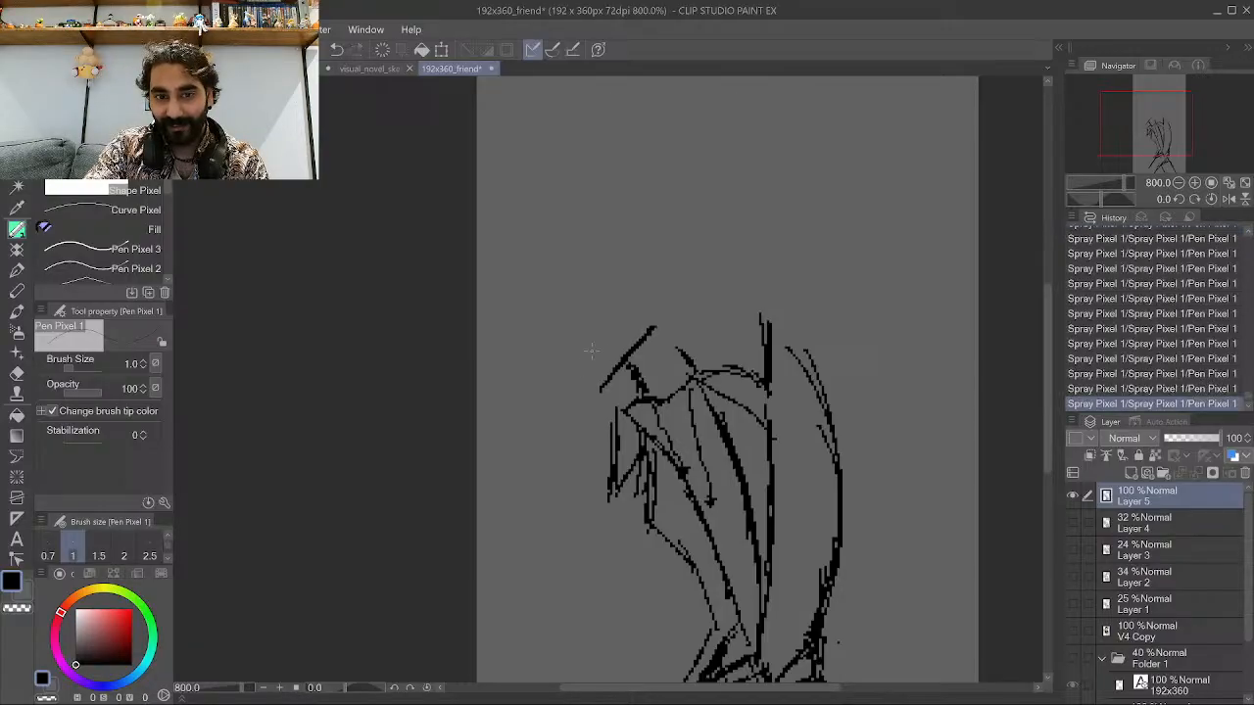
mouse_move(586, 385)
mouse_down()
mouse_move(522, 290)
mouse_move(552, 213)
mouse_up()
mouse_move(666, 329)
mouse_down()
mouse_move(668, 282)
mouse_move(662, 302)
mouse_move(665, 292)
mouse_move(684, 319)
mouse_move(657, 289)
mouse_move(641, 229)
mouse_move(619, 210)
mouse_move(611, 227)
mouse_move(565, 227)
mouse_up()
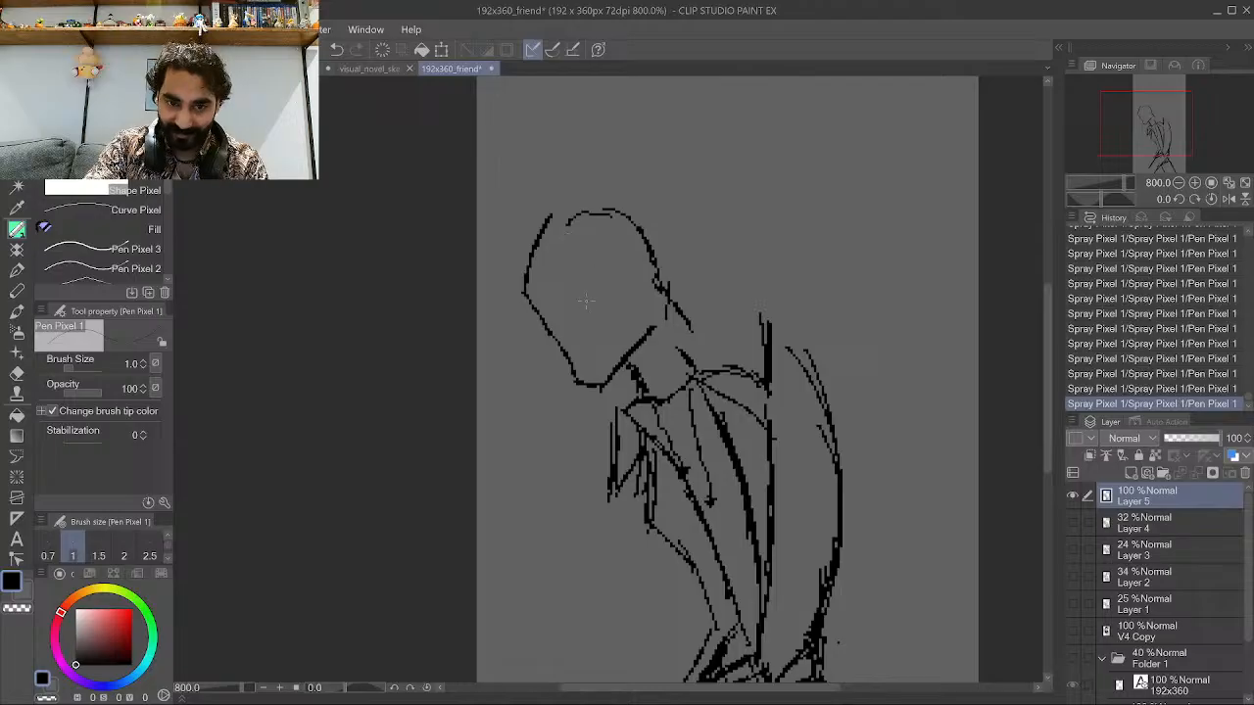
Draw the face's eye and mouth, redrawing the eye once.
mouse_move(565, 329)
mouse_down()
mouse_move(568, 300)
mouse_move(587, 294)
mouse_up()
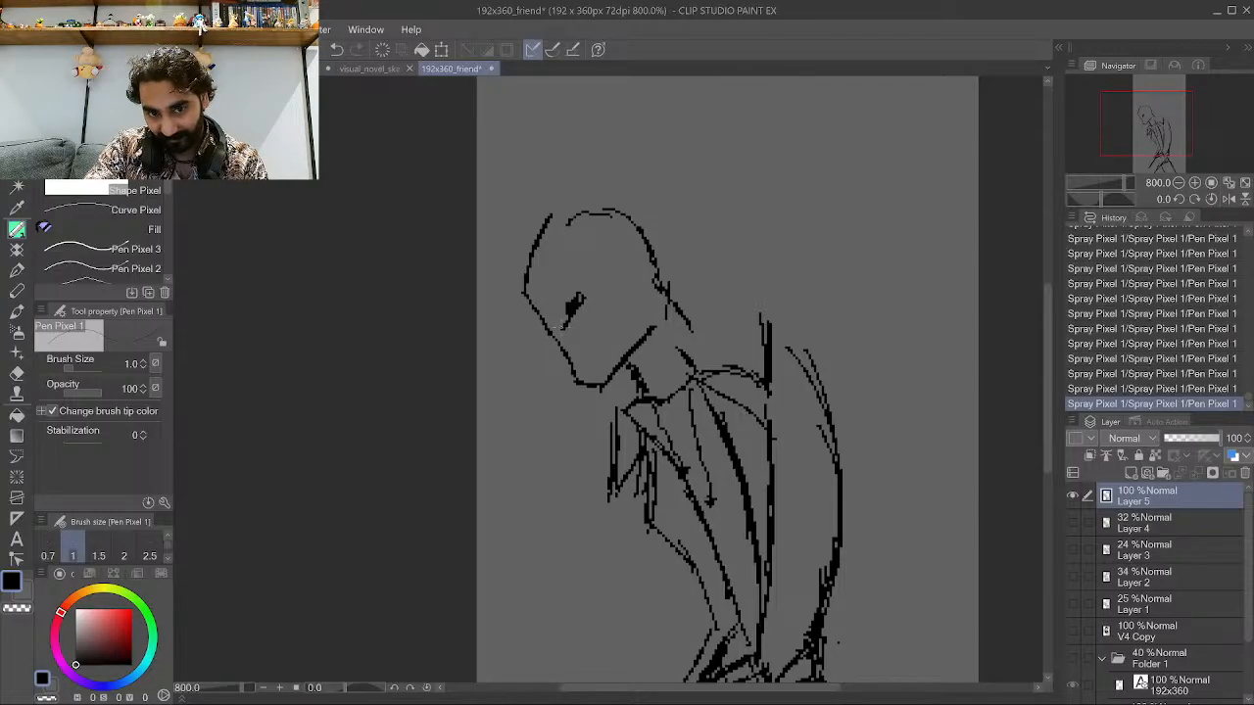
key(ctrl+z)
key(ctrl+z)
key(ctrl+z)
key(ctrl+z)
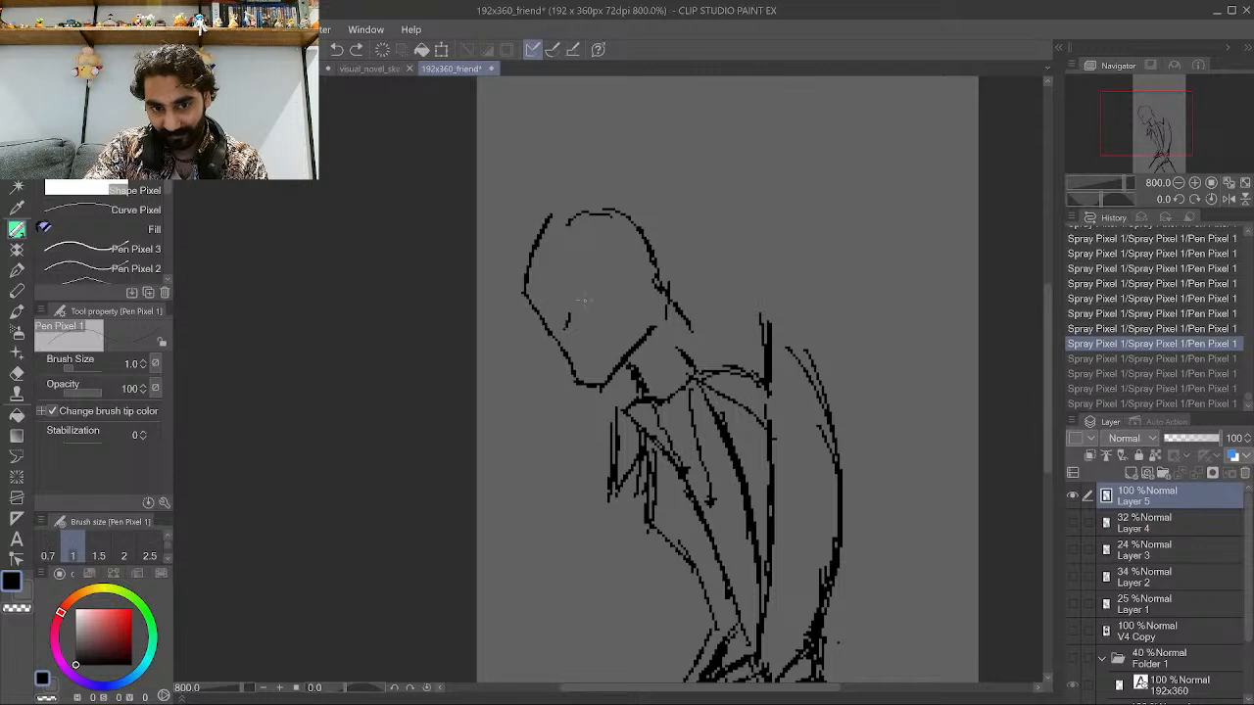
mouse_move(581, 301)
mouse_down()
mouse_move(565, 331)
mouse_move(605, 323)
mouse_up()
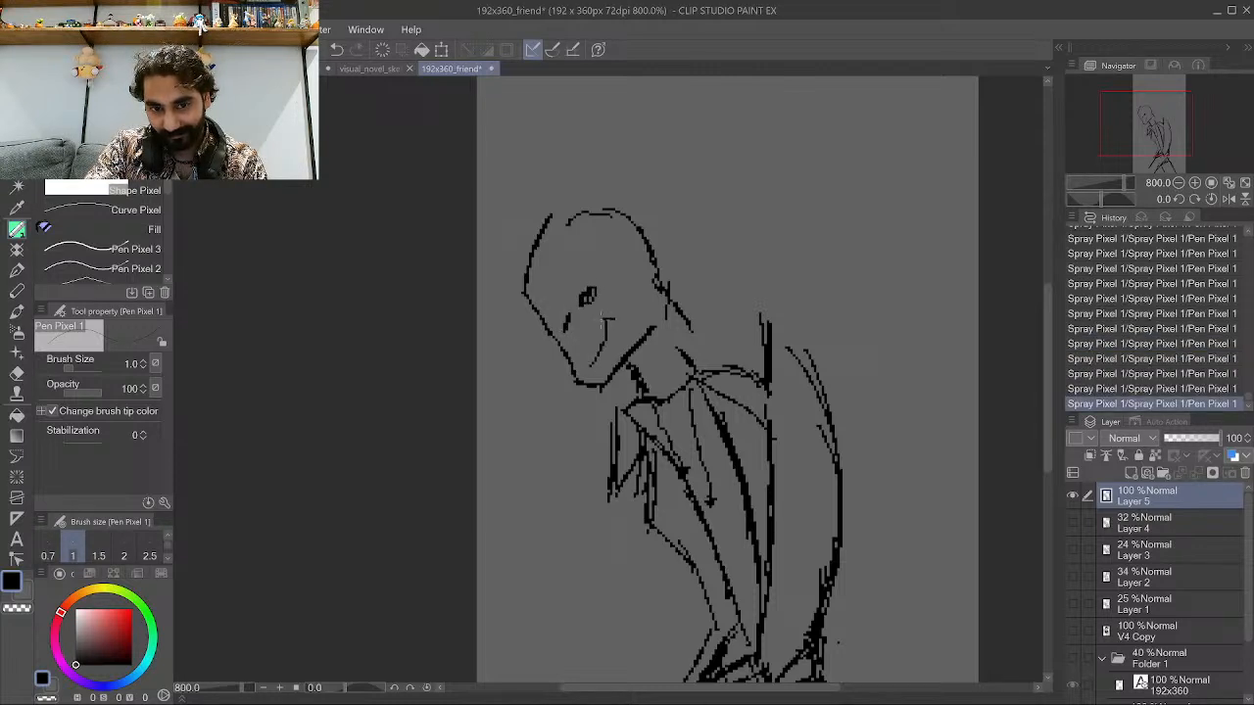
Add a brow stroke above the eye and touch-up strokes along the near arm.
mouse_move(578, 261)
mouse_down()
mouse_move(573, 290)
mouse_move(550, 294)
mouse_up()
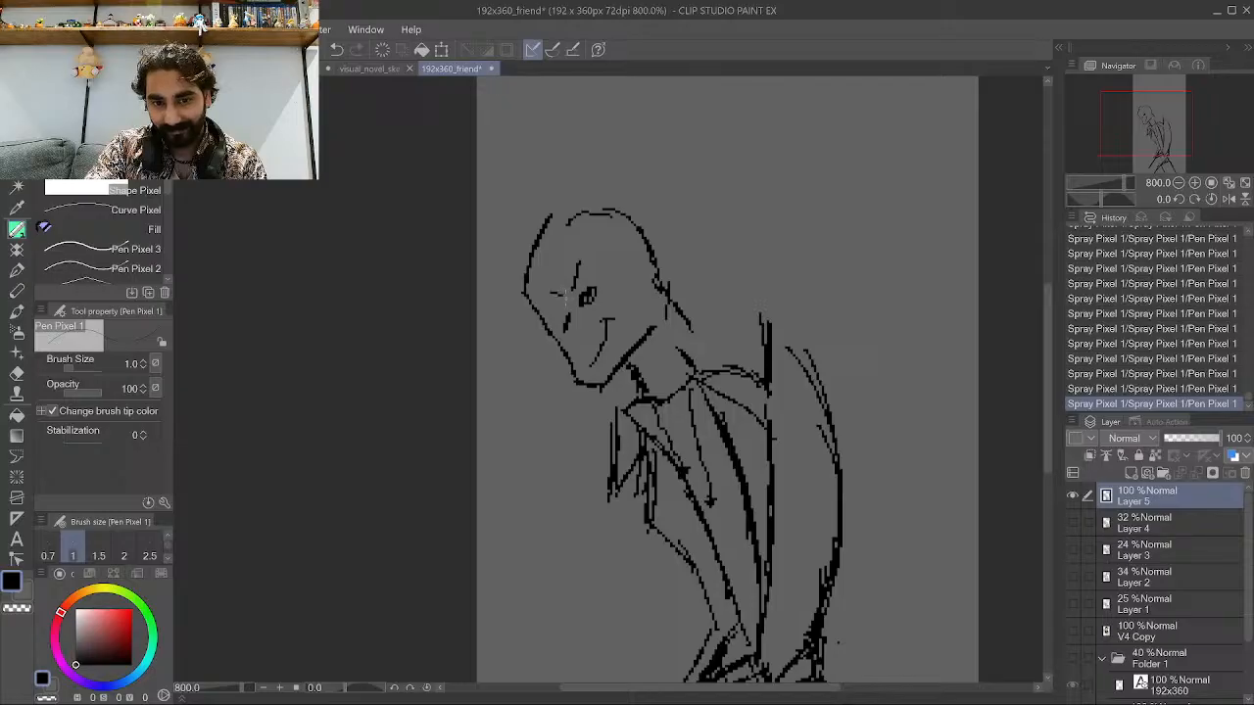
scroll(529, 316, down, 6)
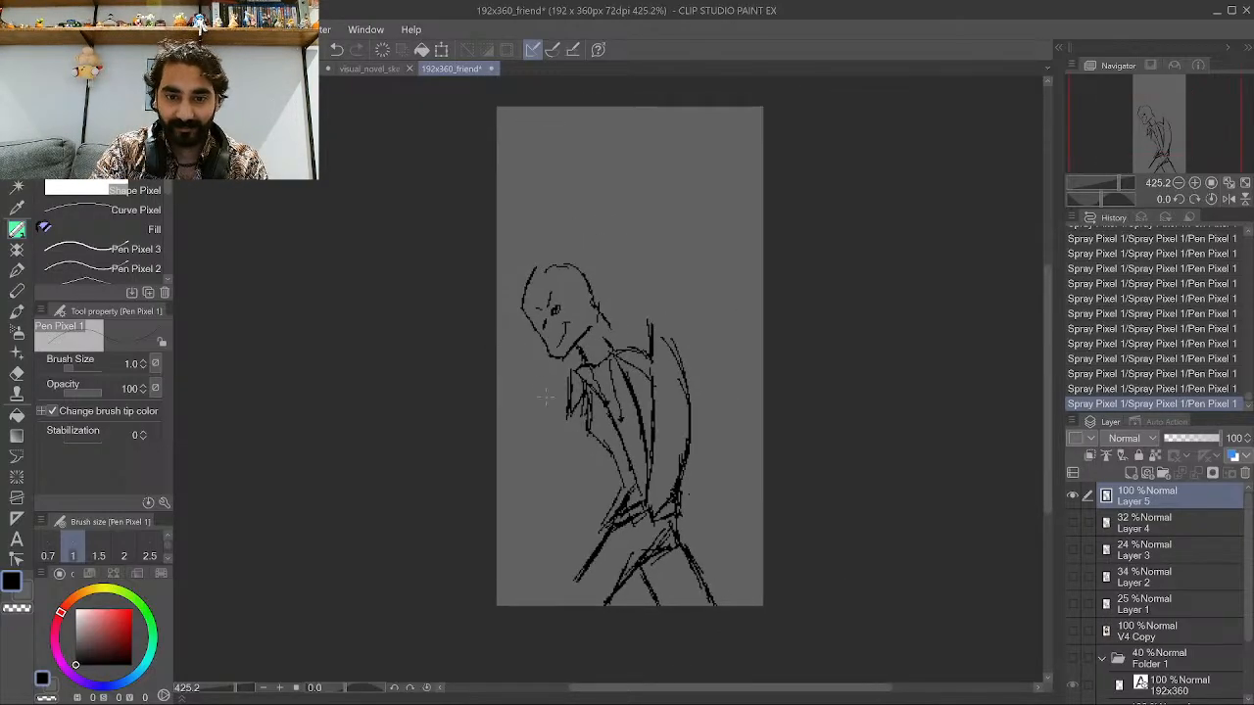
scroll(565, 429, up, 4)
scroll(578, 416, up, 2)
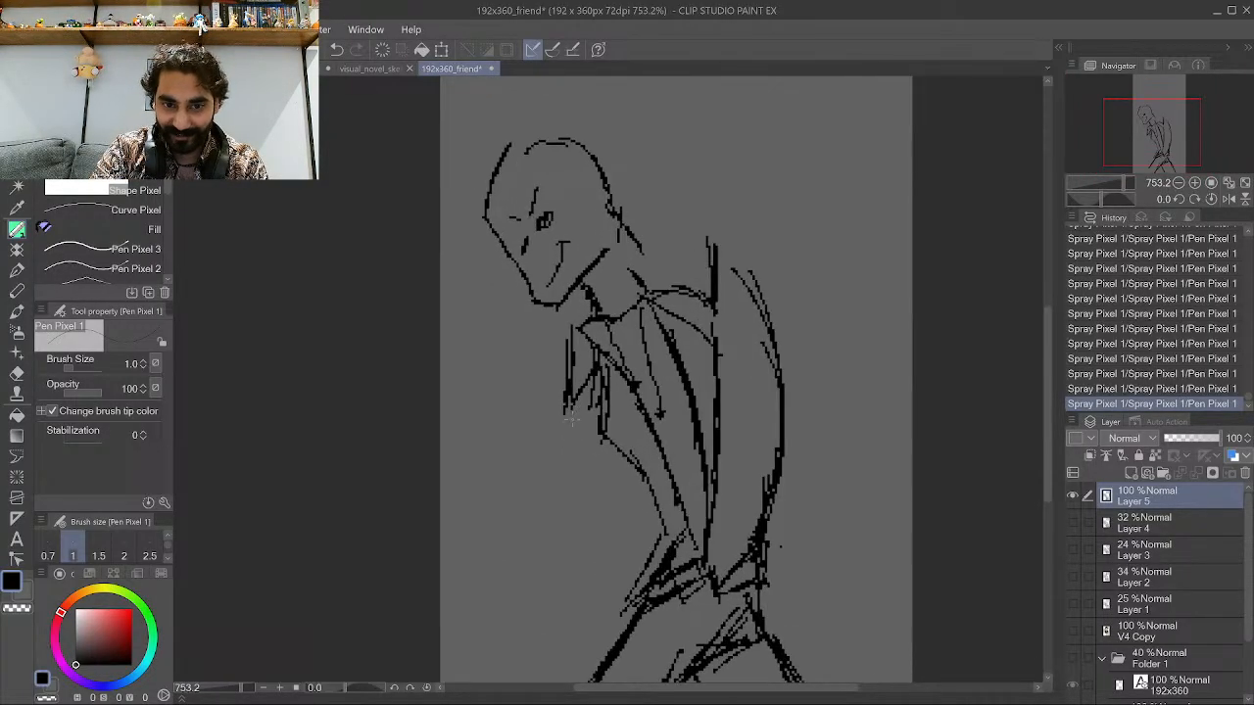
drag(610, 483, 641, 464)
mouse_move(644, 531)
mouse_down()
mouse_move(576, 472)
mouse_move(572, 414)
mouse_up()
scroll(647, 460, down, 4)
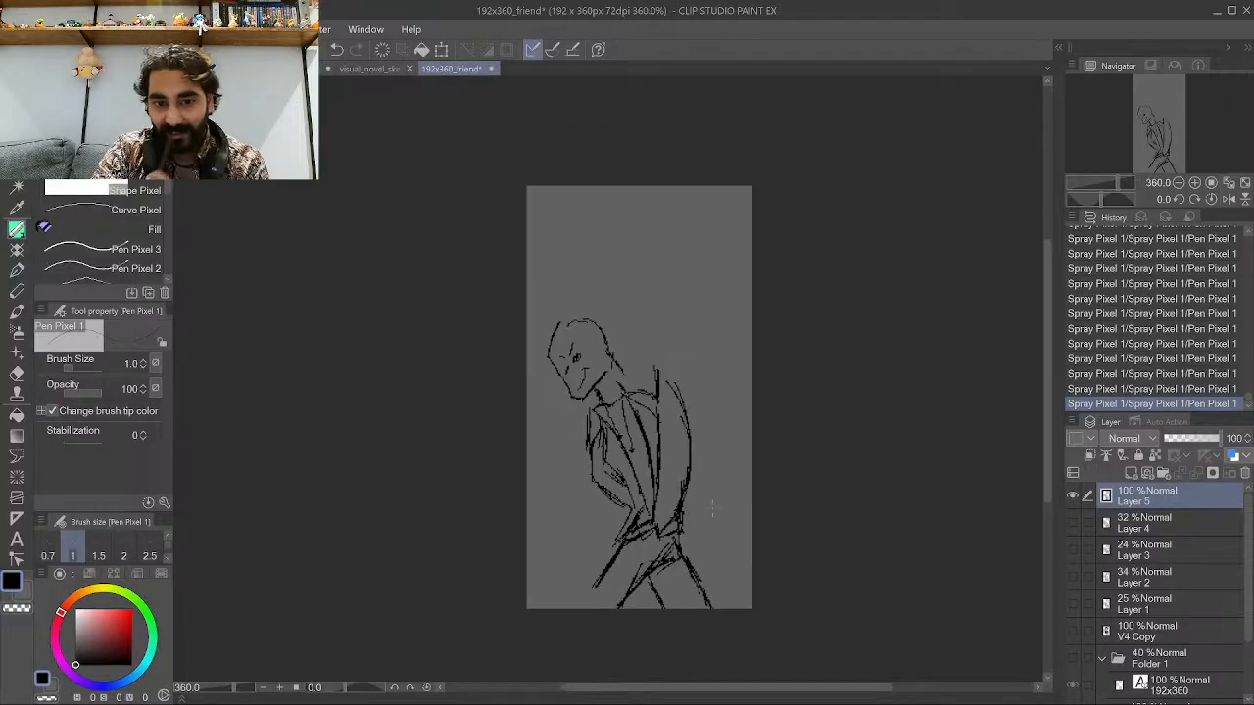
scroll(681, 506, up, 4)
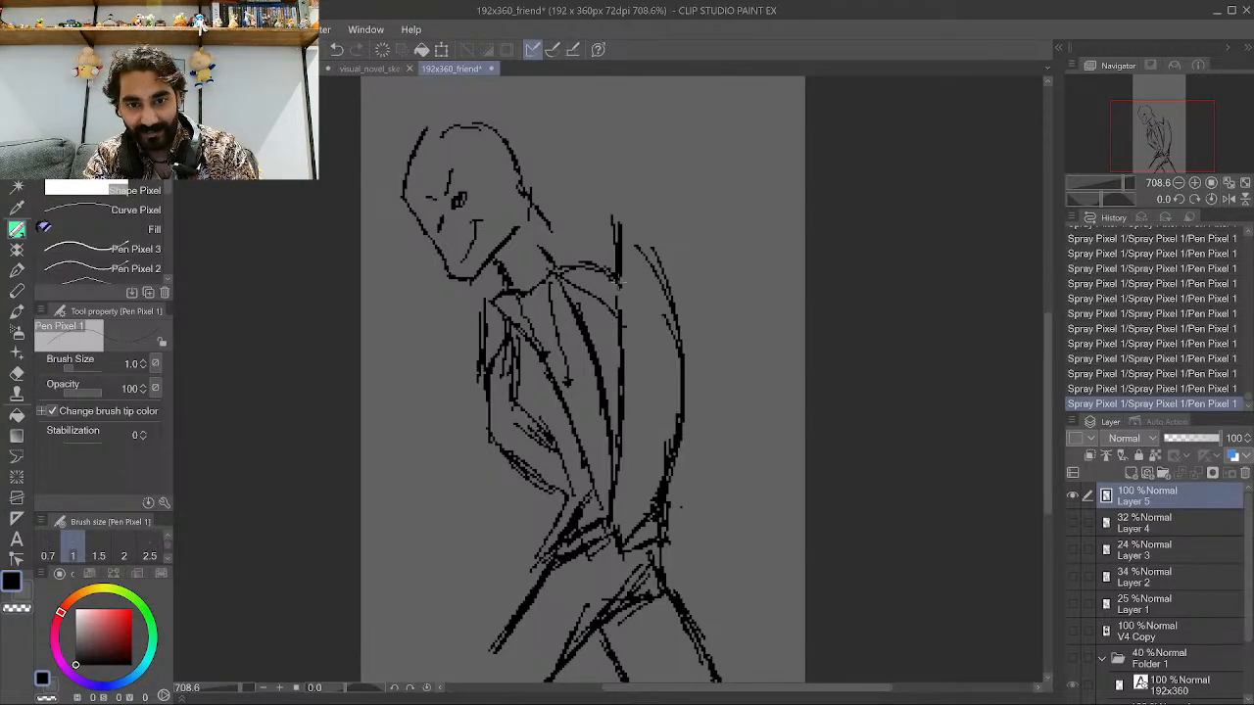
Erase the broken back outline with transparent color and redraw it as one black curve.
mouse_move(621, 284)
mouse_down()
mouse_move(617, 262)
mouse_move(615, 286)
mouse_up()
click(27, 610)
mouse_move(618, 237)
mouse_down()
mouse_move(619, 294)
mouse_move(673, 317)
mouse_up()
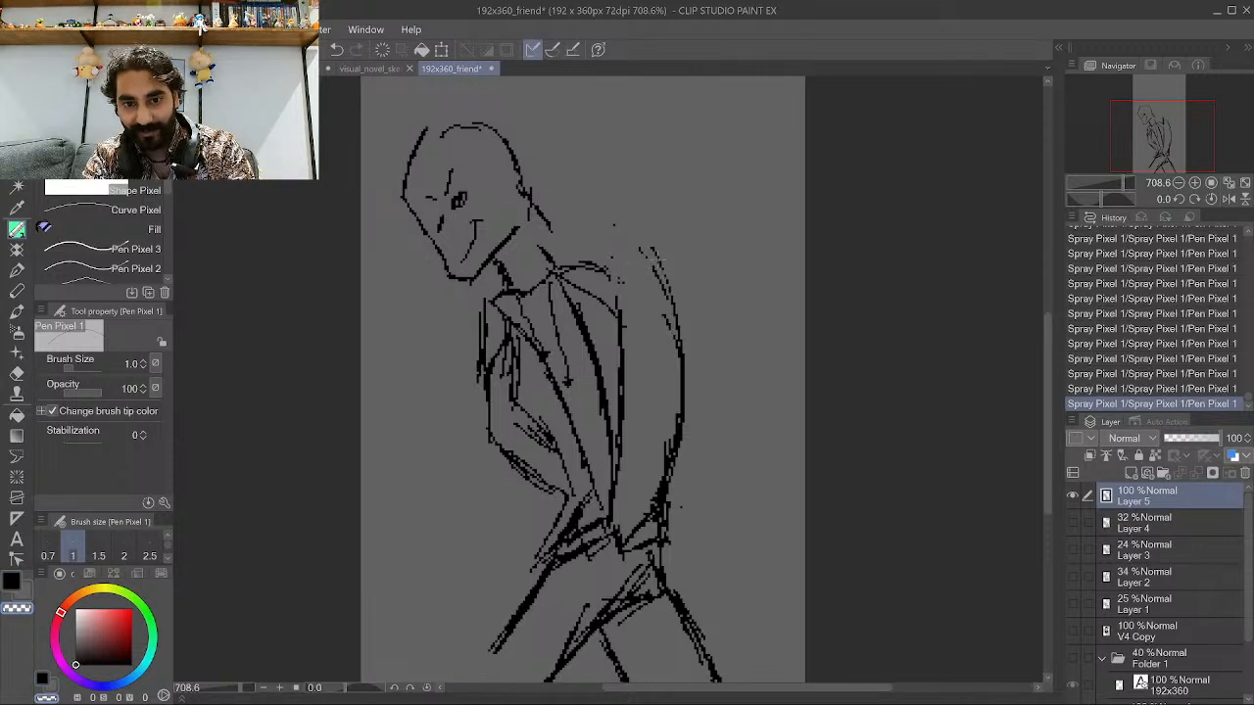
mouse_move(655, 259)
mouse_down()
mouse_move(684, 386)
mouse_move(656, 512)
mouse_up()
mouse_move(666, 436)
mouse_down()
mouse_move(648, 521)
mouse_move(684, 390)
mouse_move(674, 303)
mouse_up()
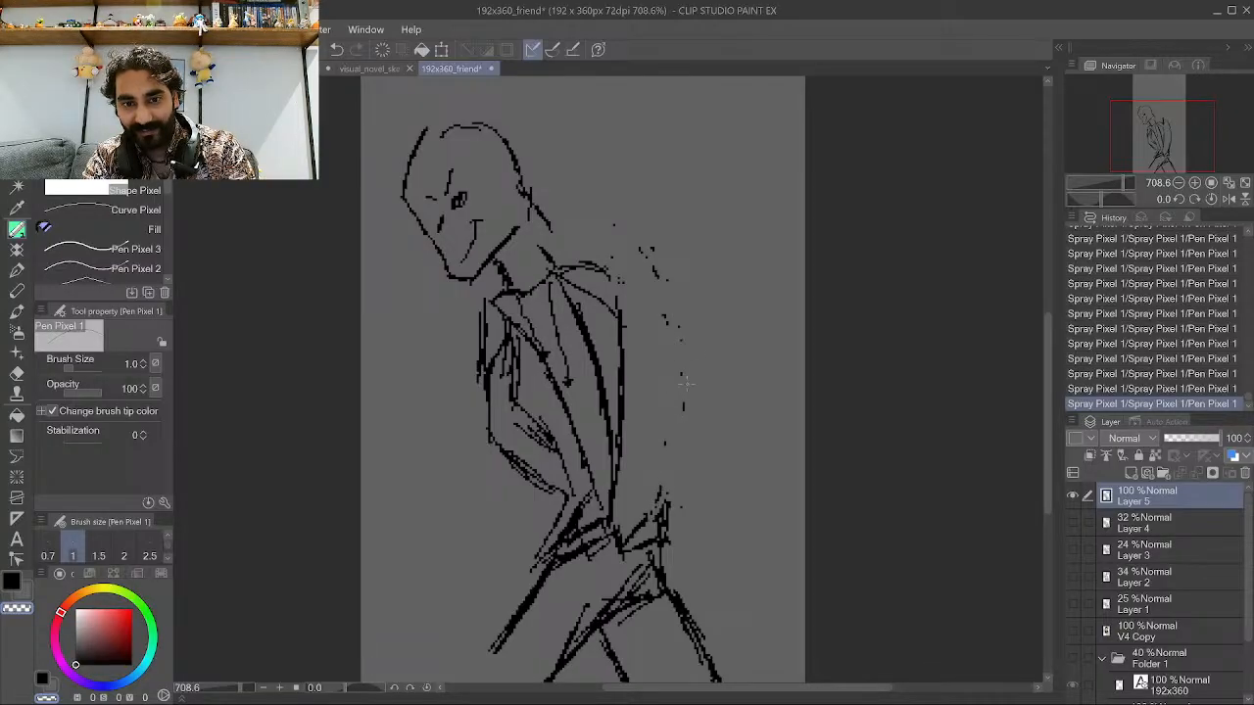
click(11, 582)
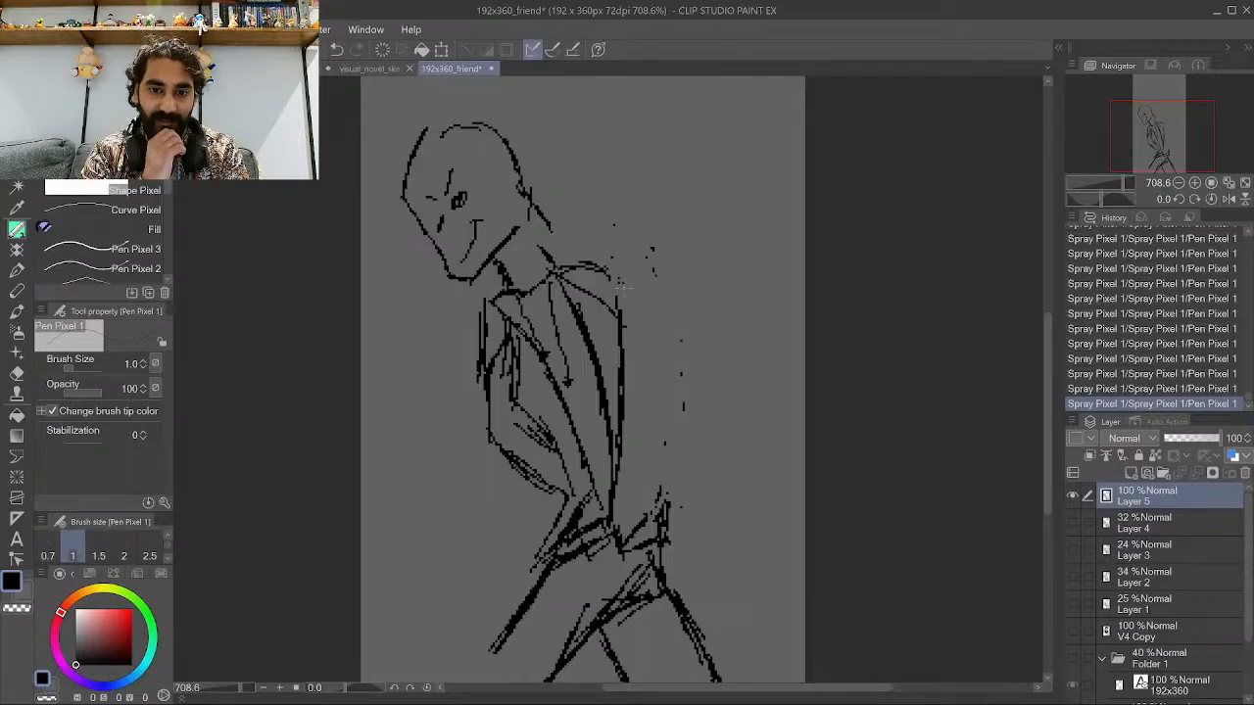
mouse_move(593, 270)
mouse_down()
mouse_move(668, 321)
mouse_move(660, 313)
mouse_move(672, 364)
mouse_move(656, 480)
mouse_move(633, 498)
mouse_up()
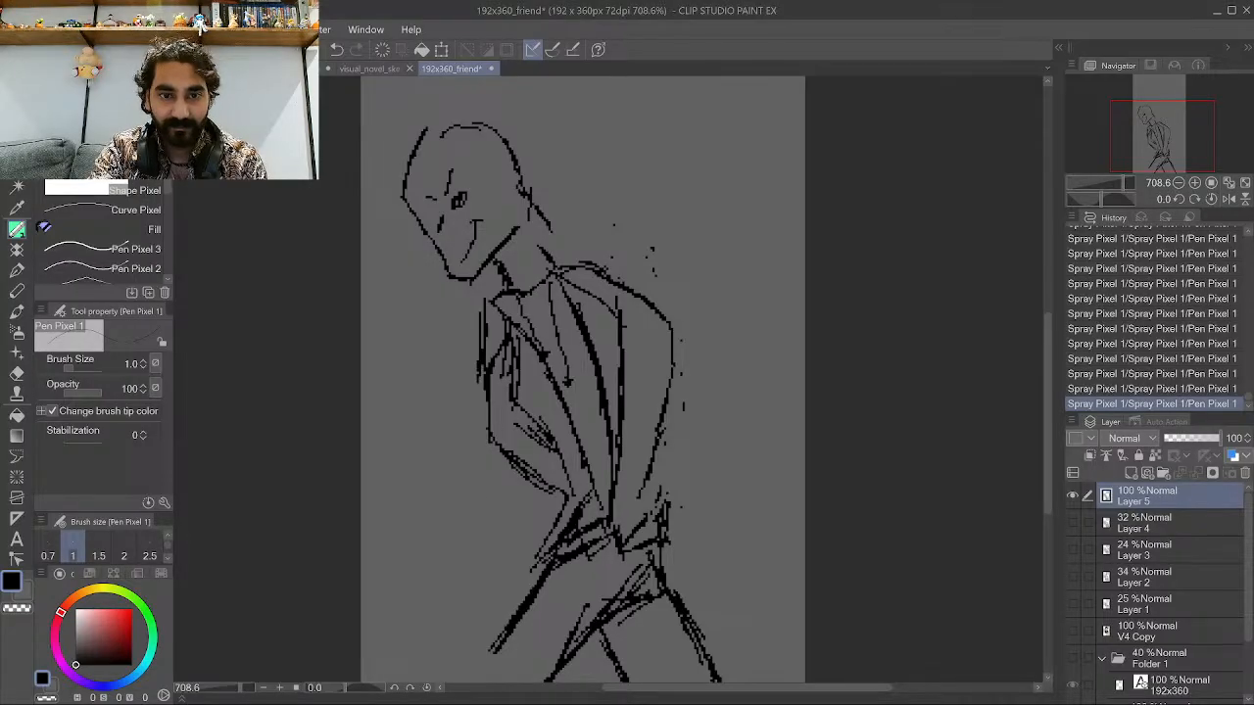
Paste a copied posture reference photo of two standing men into a new illustration canvas.
key(ctrl+minus)
key(ctrl+minus)
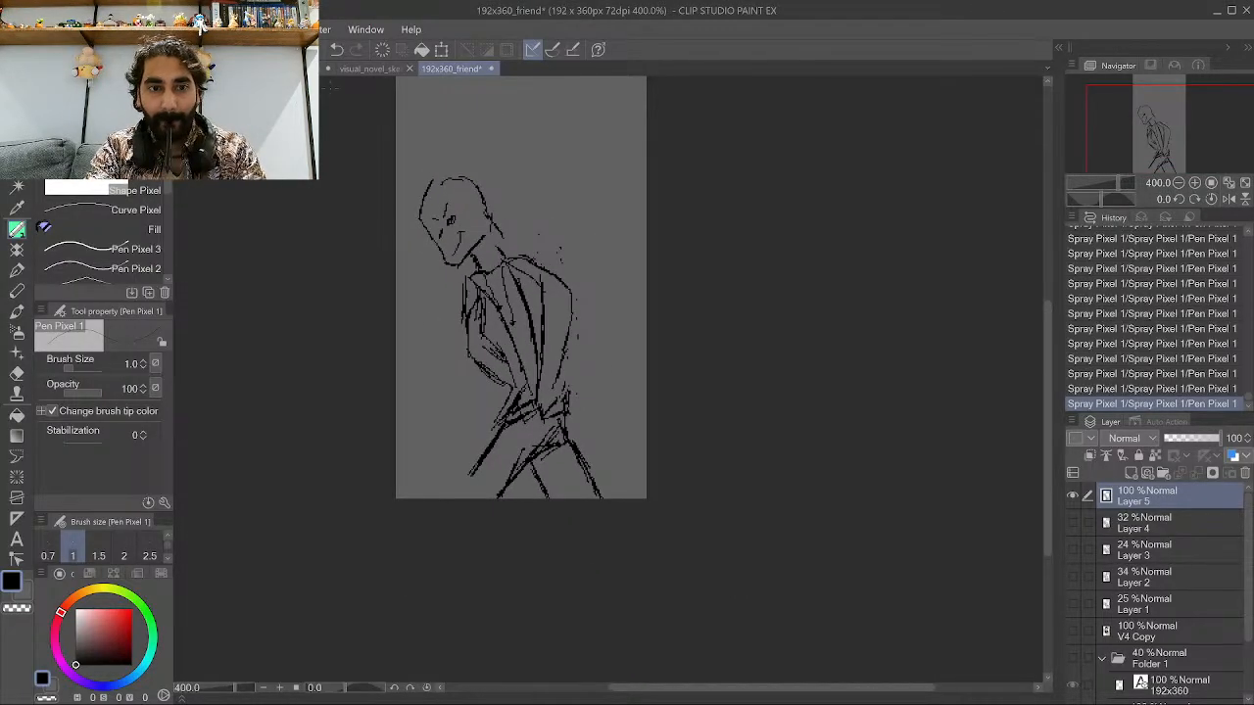
key(alt+Tab)
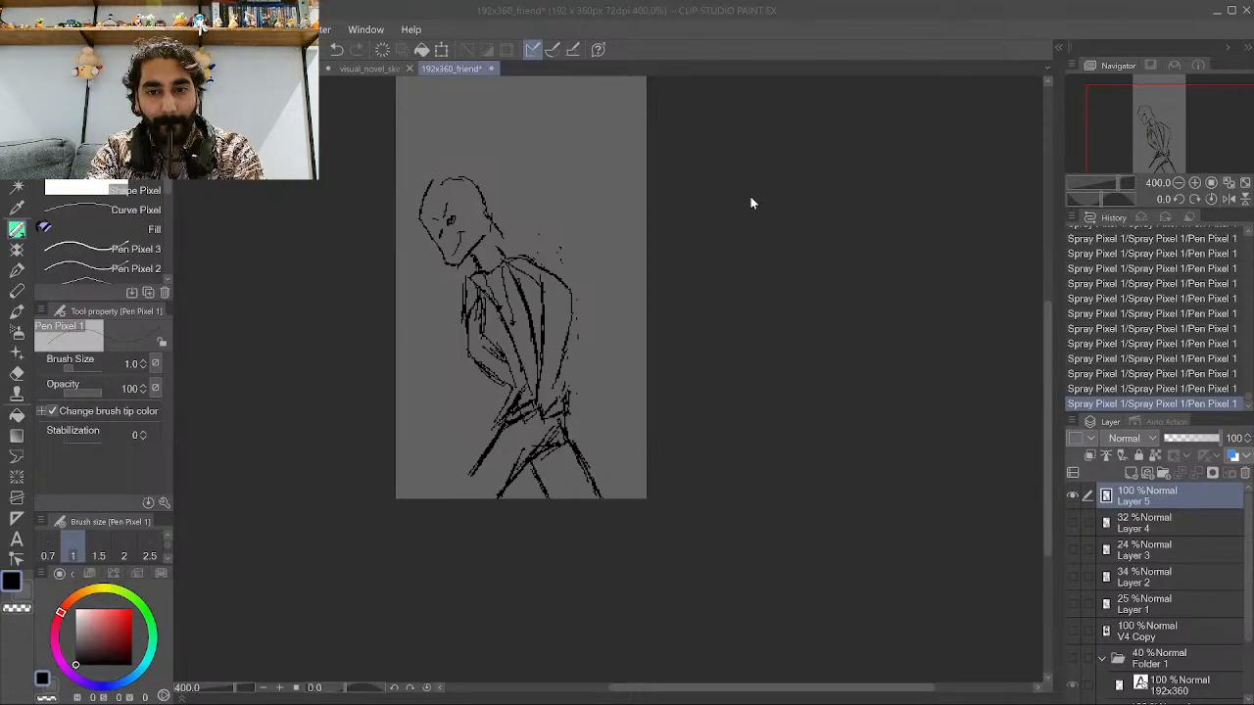
click(723, 152)
key(ctrl+v)
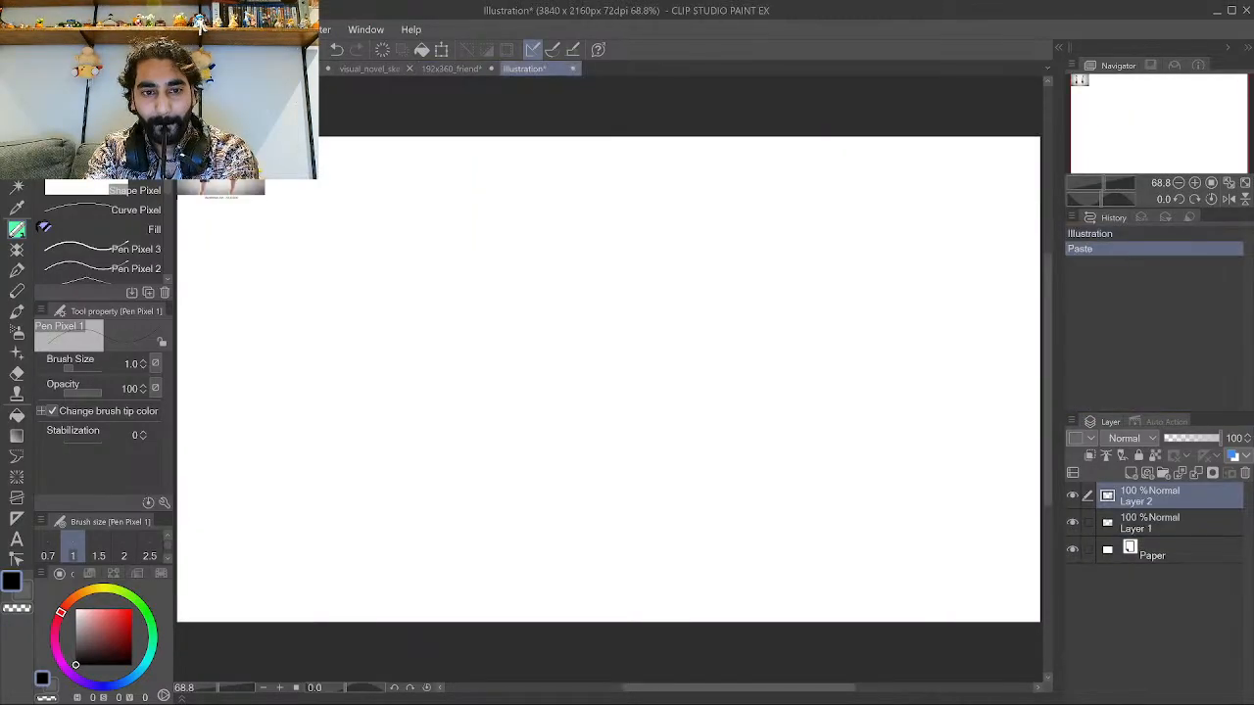
Select the pasted photo's area and crop the canvas to it.
scroll(671, 358, down, 1)
key(m)
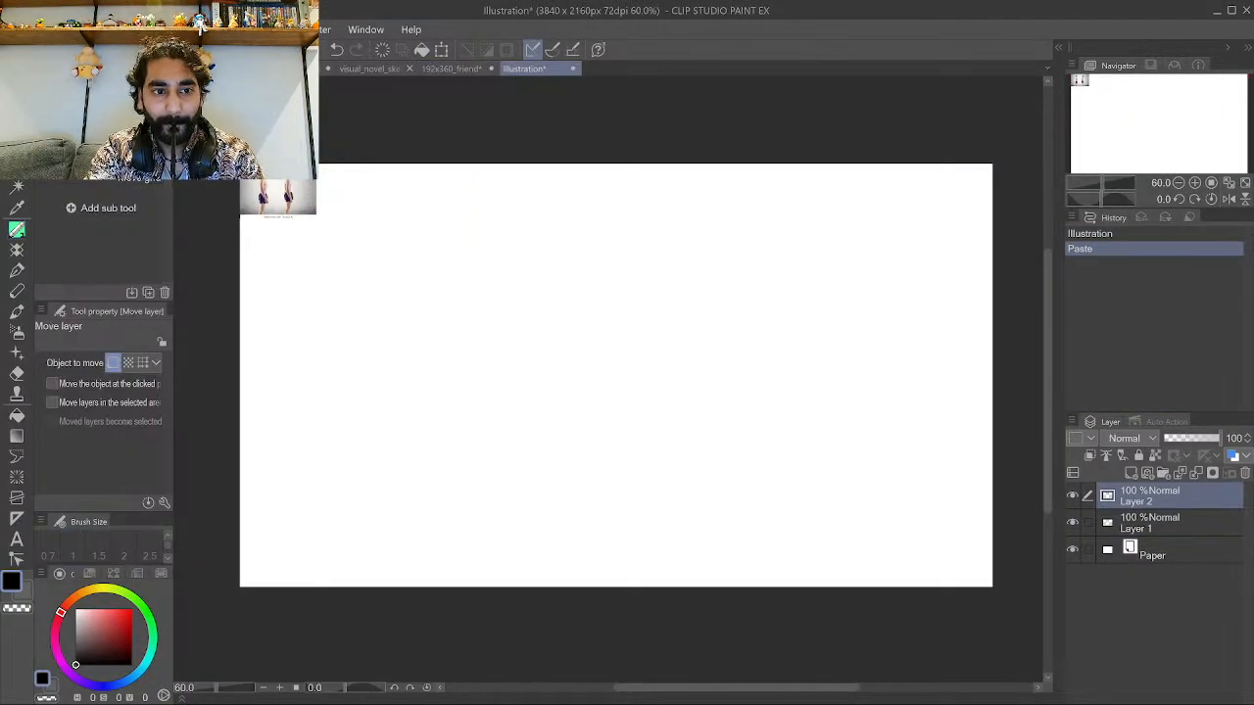
drag(237, 161, 334, 233)
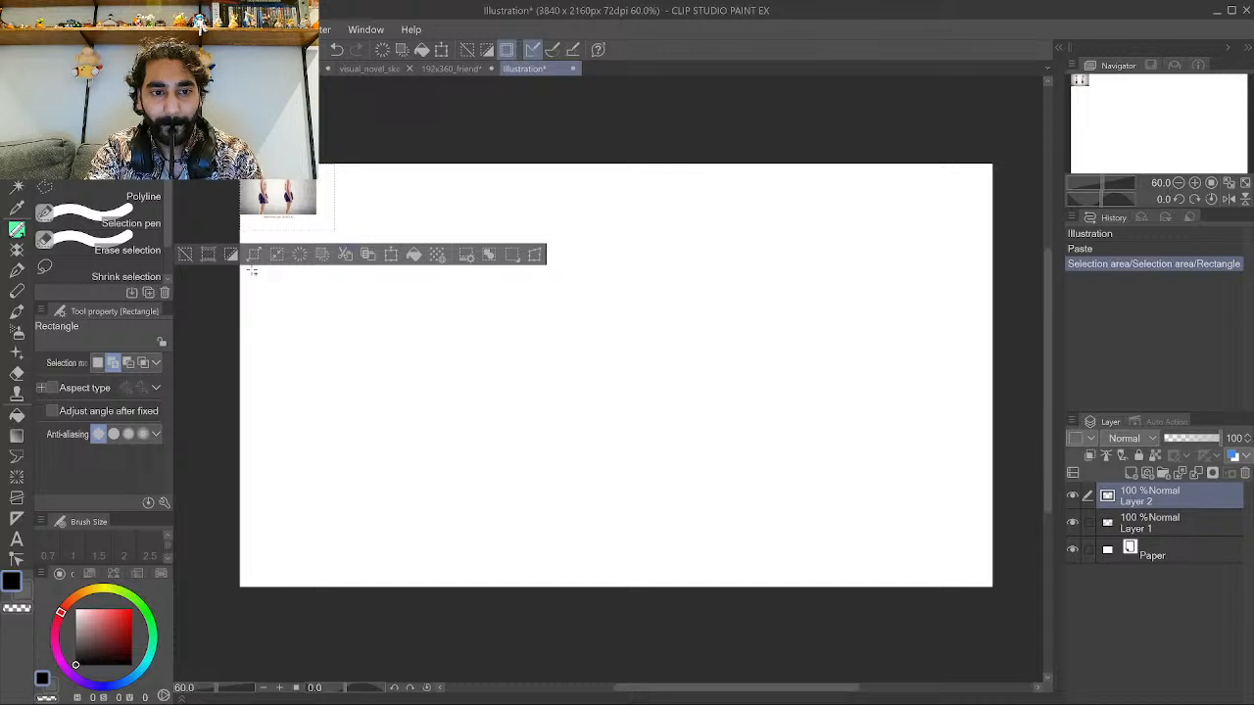
click(209, 255)
click(431, 438)
Move the drawing layer above the photo and trace the slouching man's back curve in black.
scroll(639, 350, up, 5)
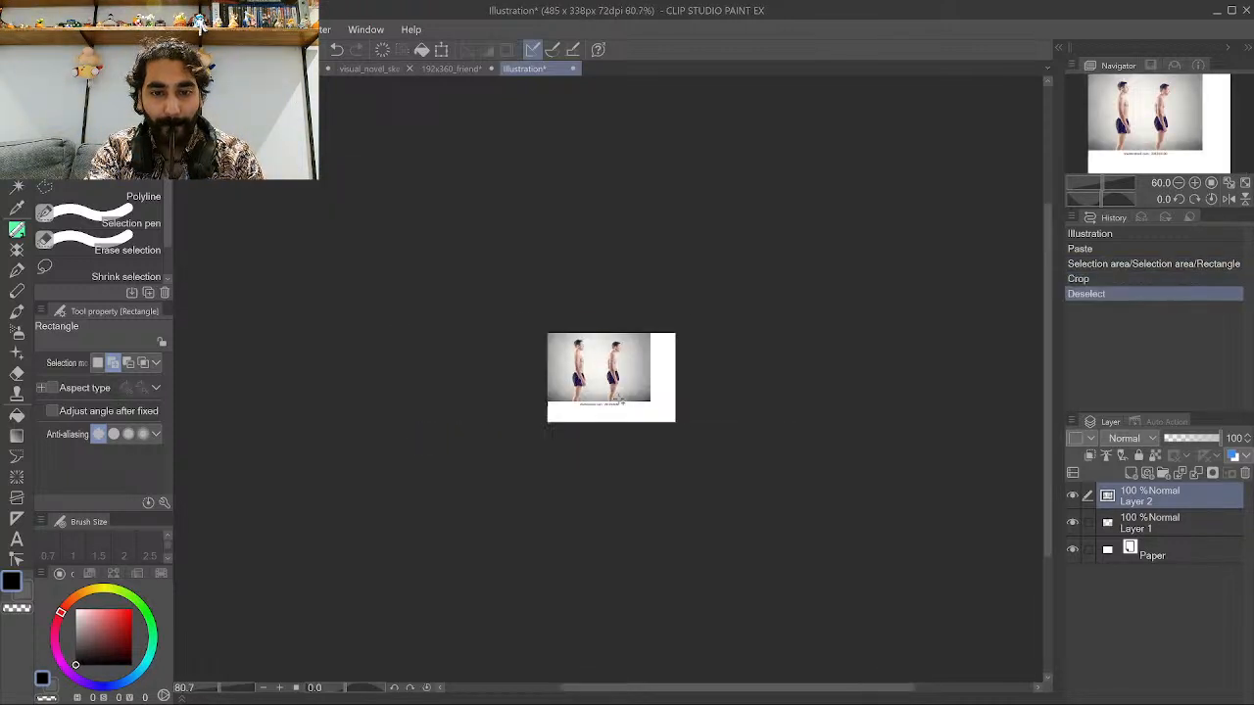
scroll(639, 350, up, 4)
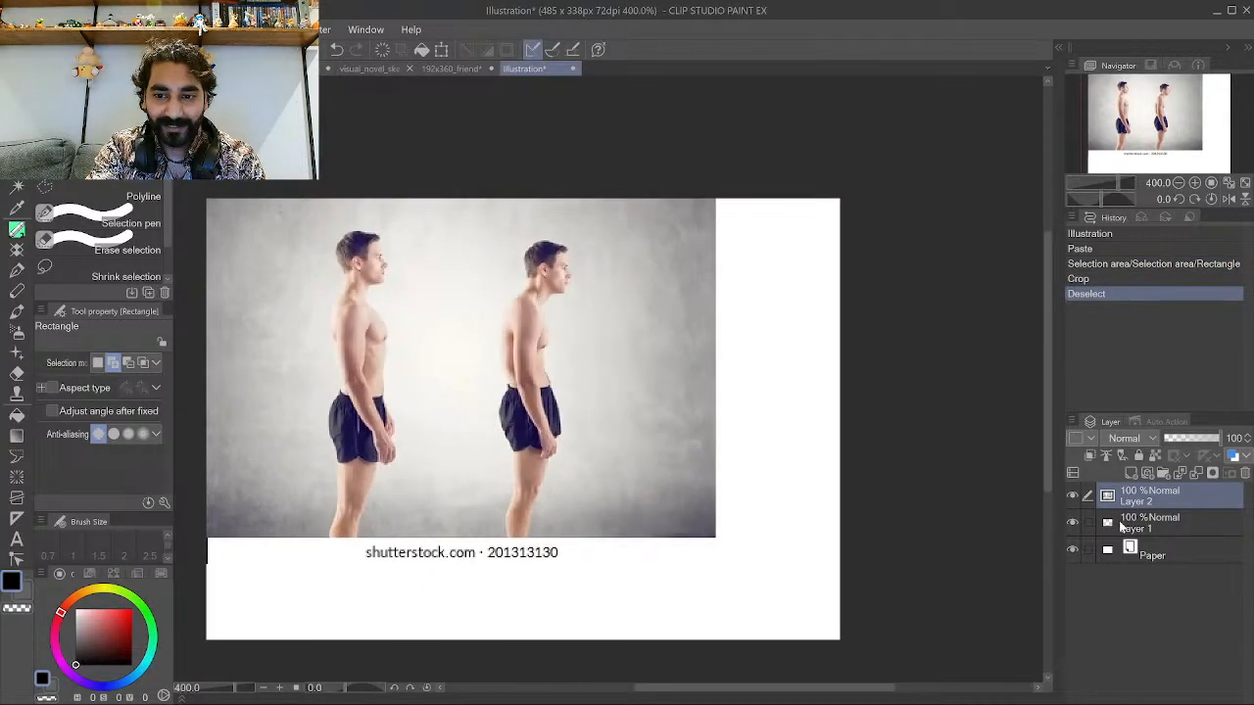
drag(1122, 527, 1132, 489)
scroll(516, 358, up, 1)
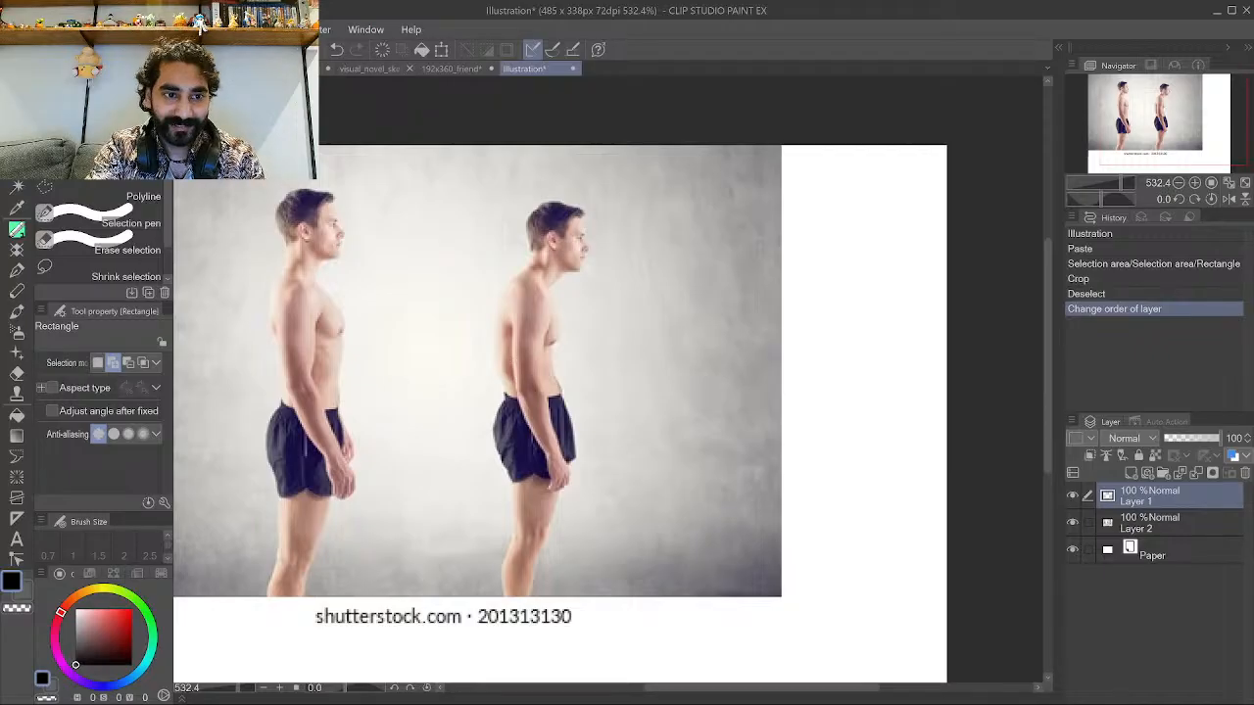
click(17, 229)
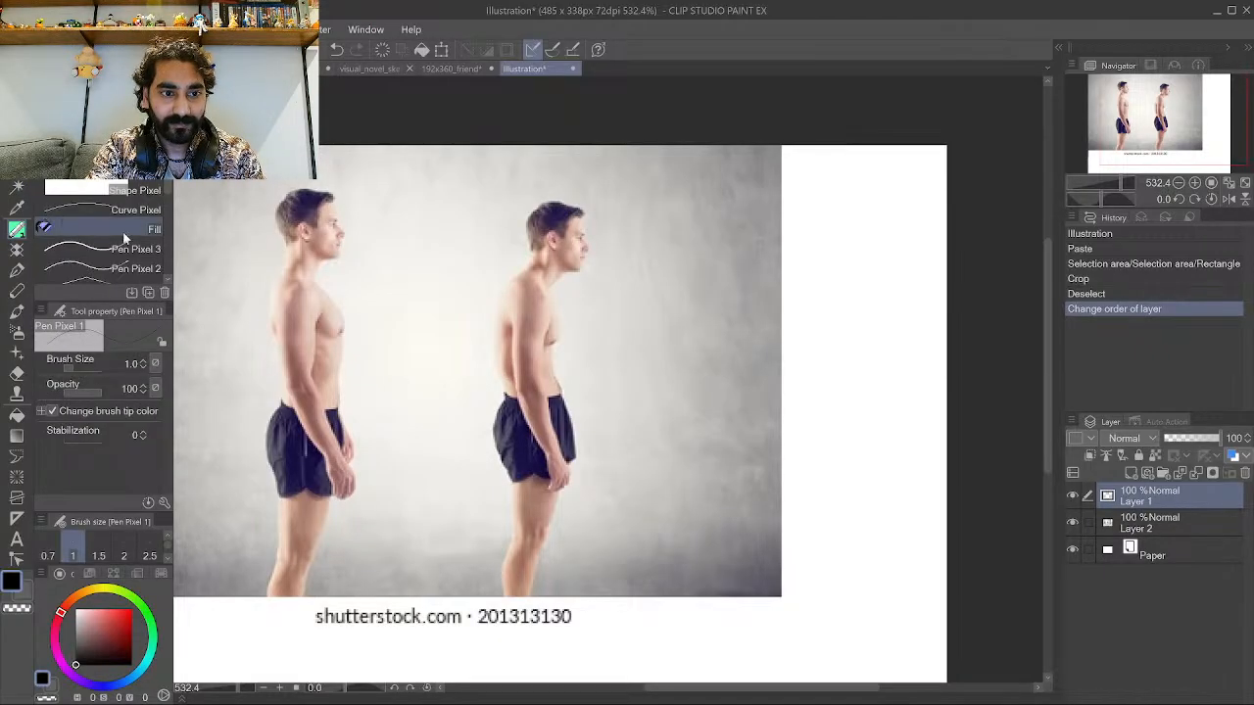
scroll(578, 427, up, 5)
mouse_move(548, 386)
mouse_down()
mouse_move(529, 353)
mouse_move(543, 386)
mouse_move(527, 312)
mouse_move(537, 237)
mouse_move(516, 325)
mouse_move(540, 208)
mouse_move(516, 164)
mouse_move(537, 217)
mouse_up()
scroll(529, 363, up, 2)
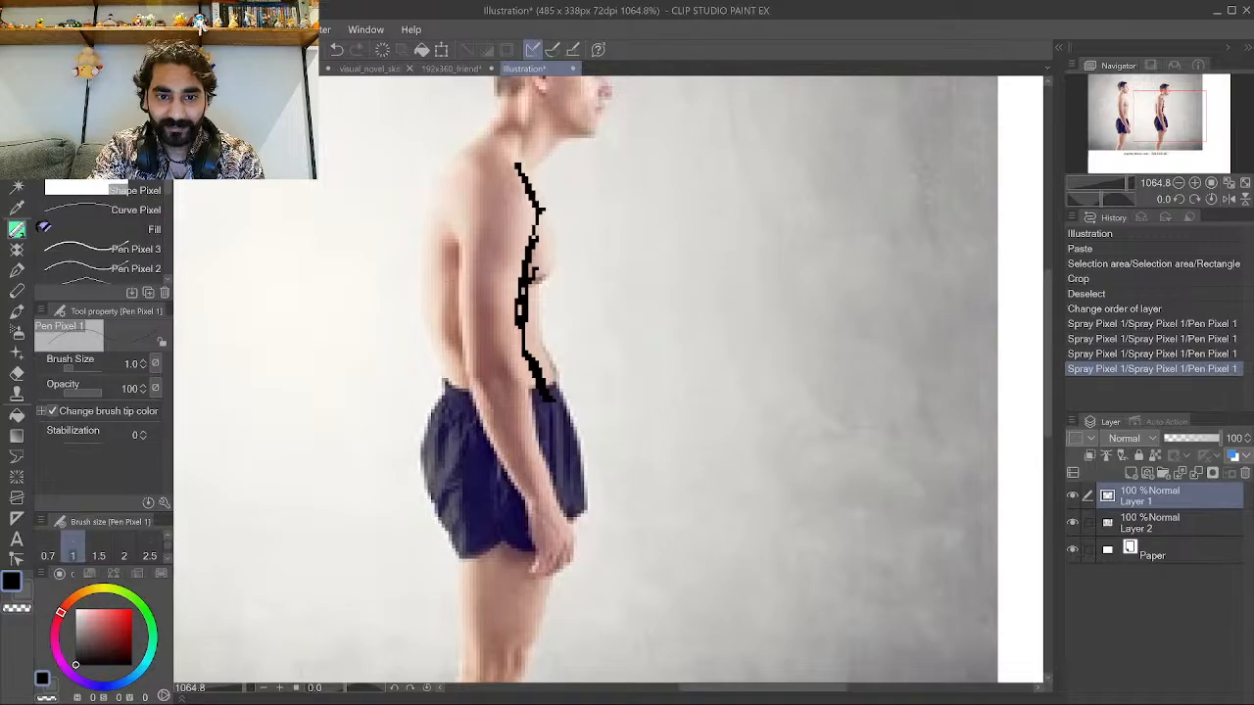
Trace the slouching man's chest line and move both traced curves beside the figure.
mouse_move(452, 380)
mouse_down()
mouse_move(426, 245)
mouse_move(468, 159)
mouse_move(429, 294)
mouse_move(461, 389)
mouse_move(475, 165)
mouse_move(434, 270)
mouse_move(454, 377)
mouse_up()
scroll(484, 355, down, 5)
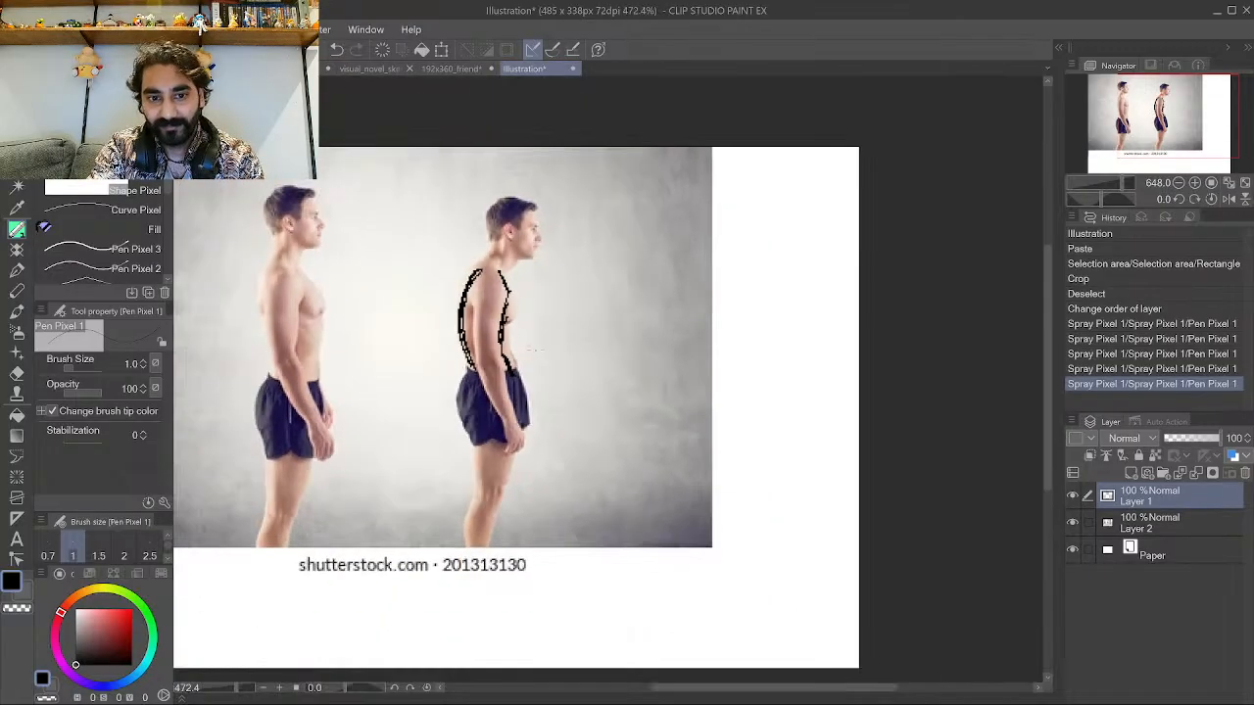
key(k)
drag(400, 285, 508, 313)
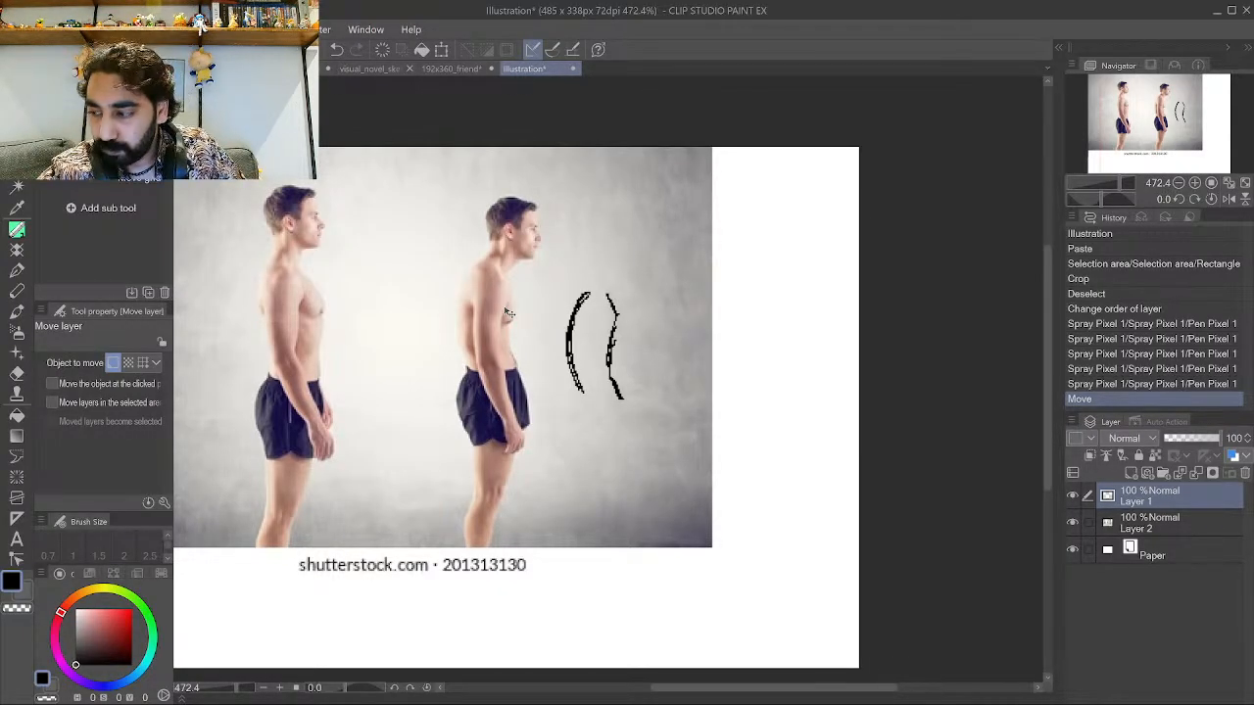
In the Friend file, hide the inked Layer 5 and add a new raster layer.
click(446, 69)
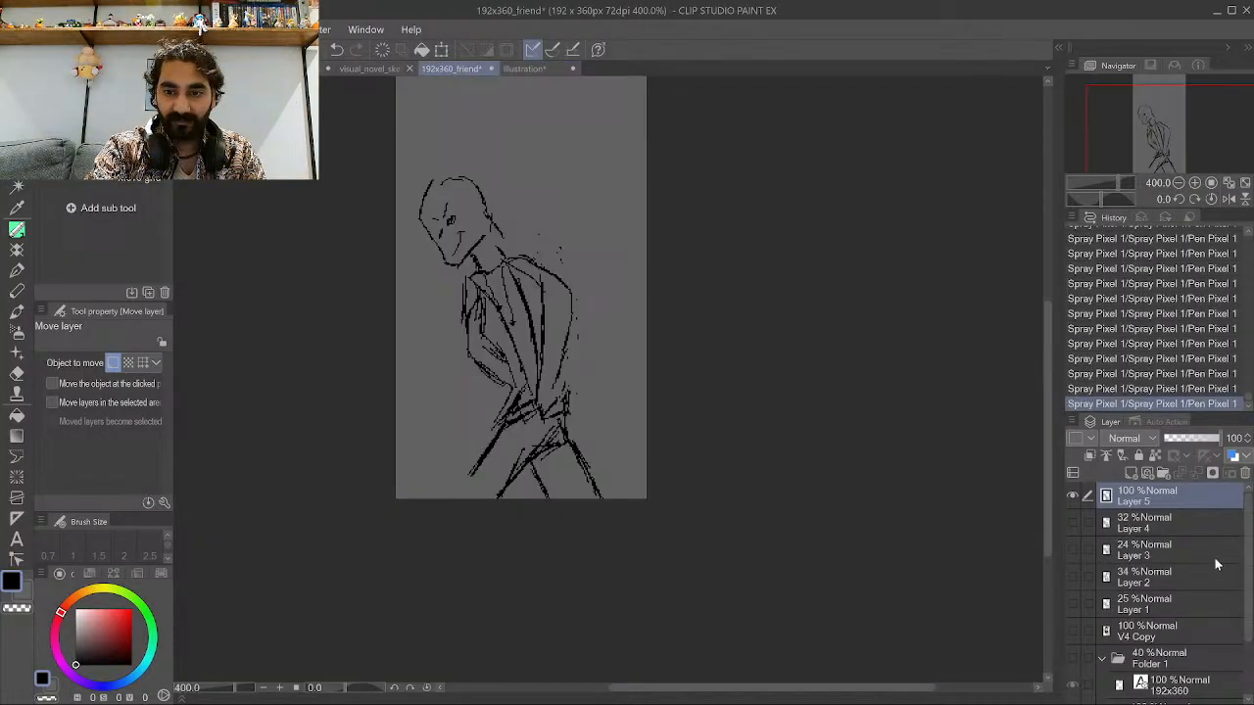
click(1072, 495)
click(1131, 473)
scroll(611, 355, down, 3)
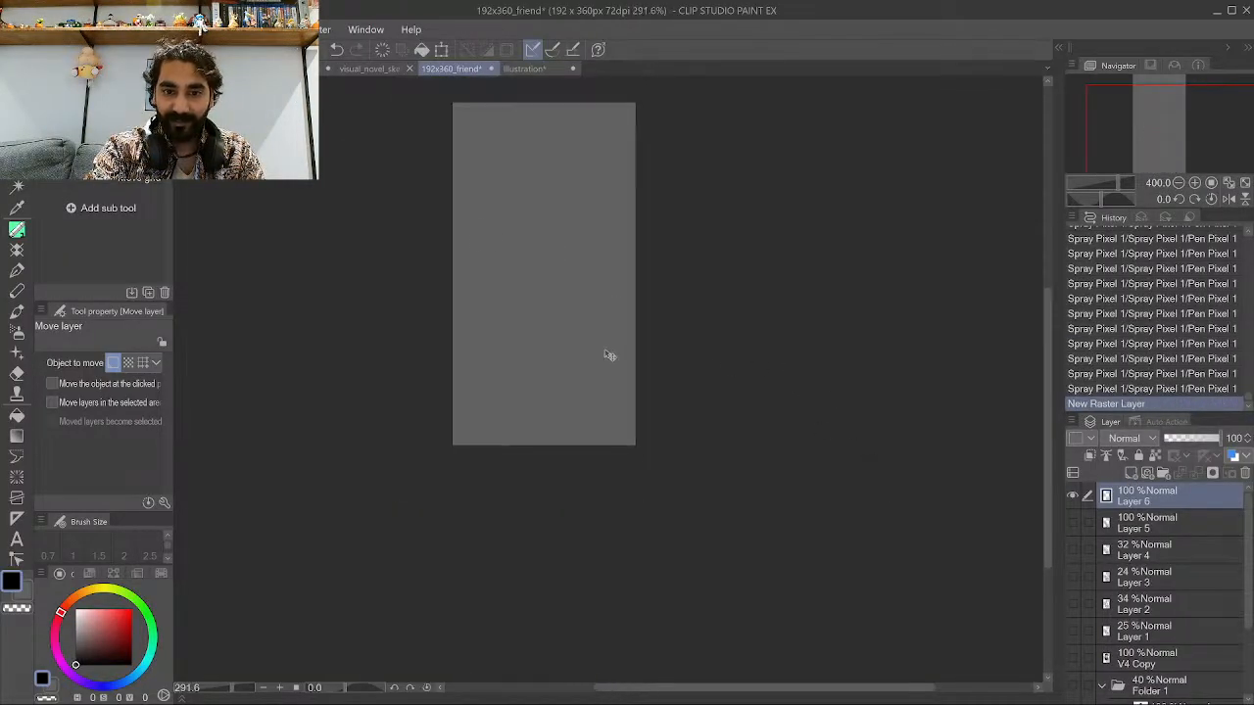
scroll(484, 204, up, 5)
click(18, 230)
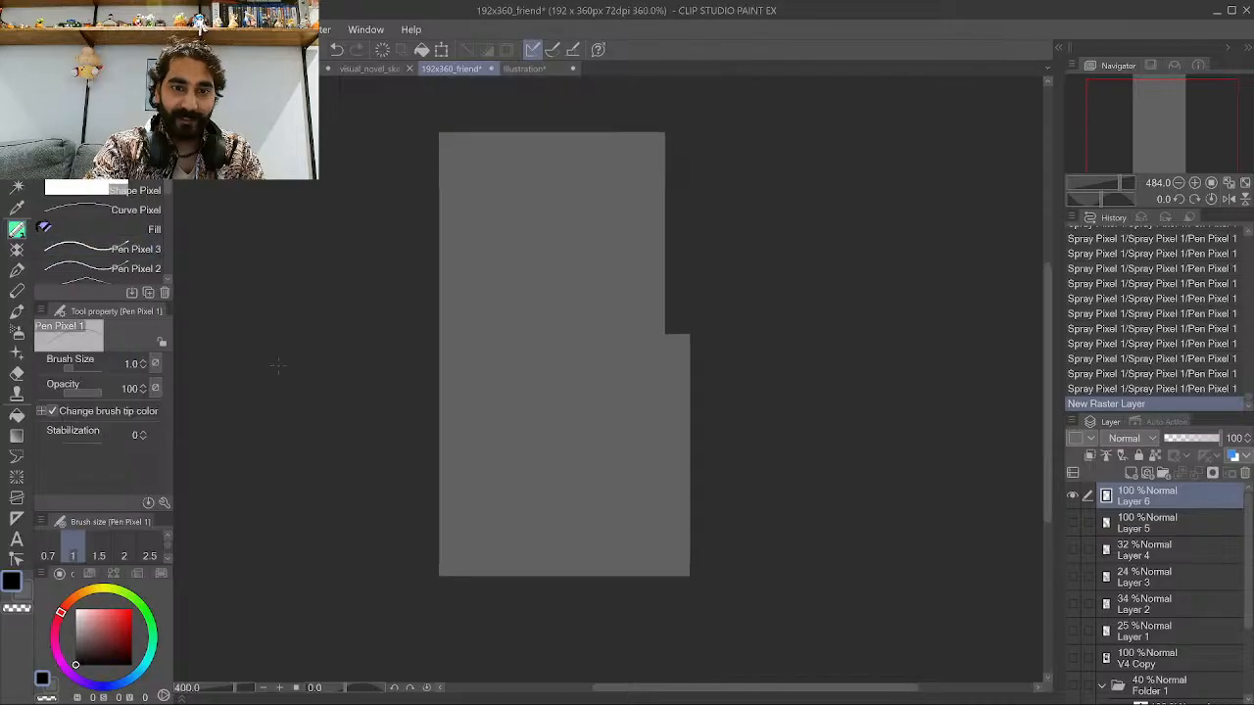
Referencing the photo, draw a curved back line on the new layer and shift it slightly.
click(529, 68)
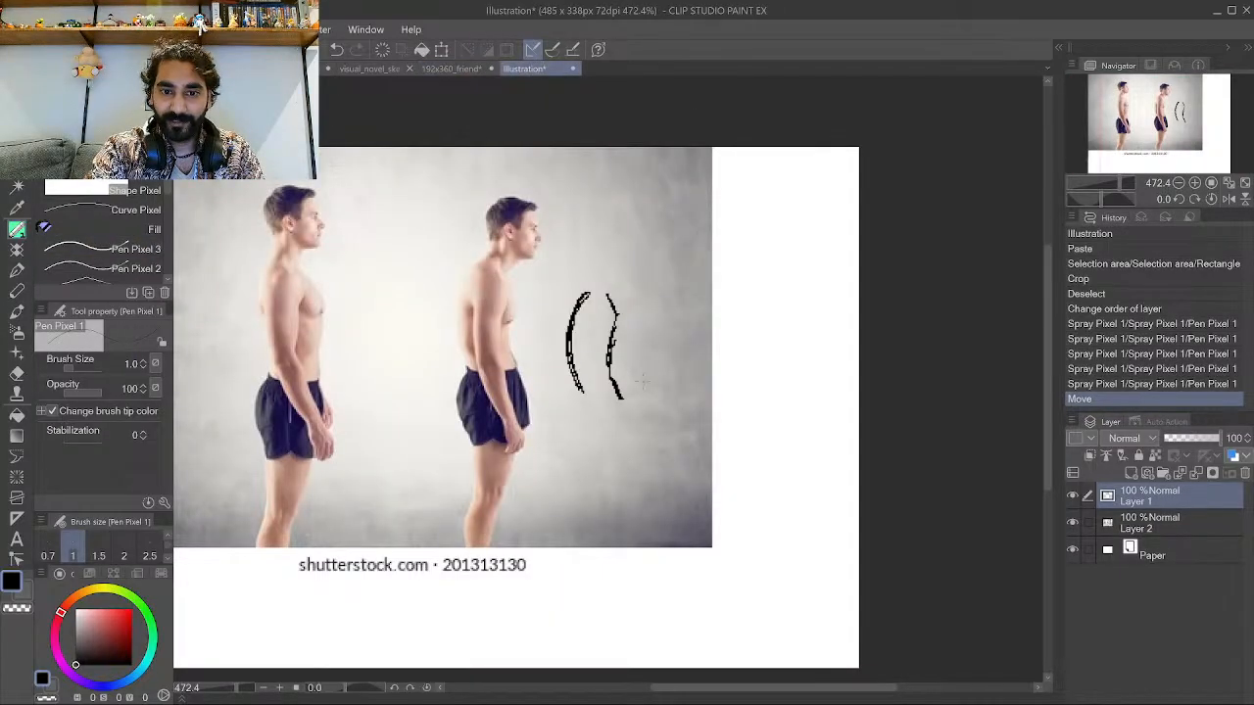
scroll(649, 371, up, 3)
click(428, 70)
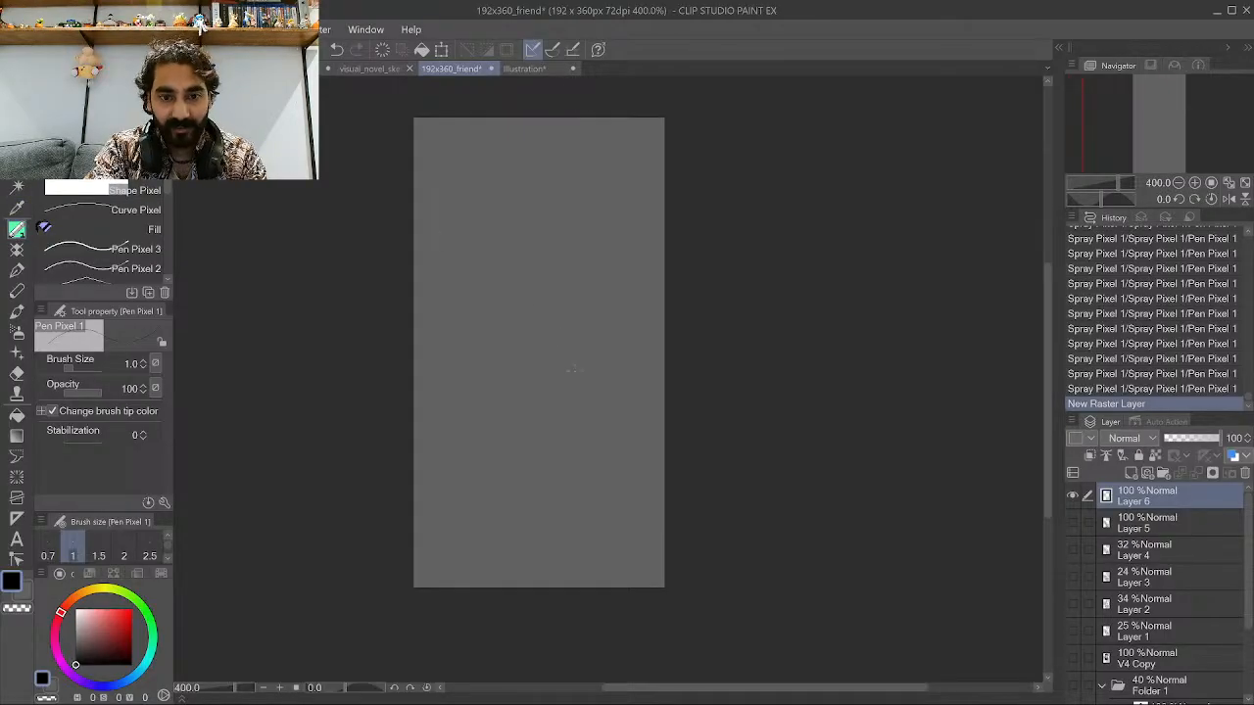
mouse_move(578, 448)
mouse_down()
mouse_move(592, 366)
mouse_move(585, 416)
mouse_move(583, 331)
mouse_up()
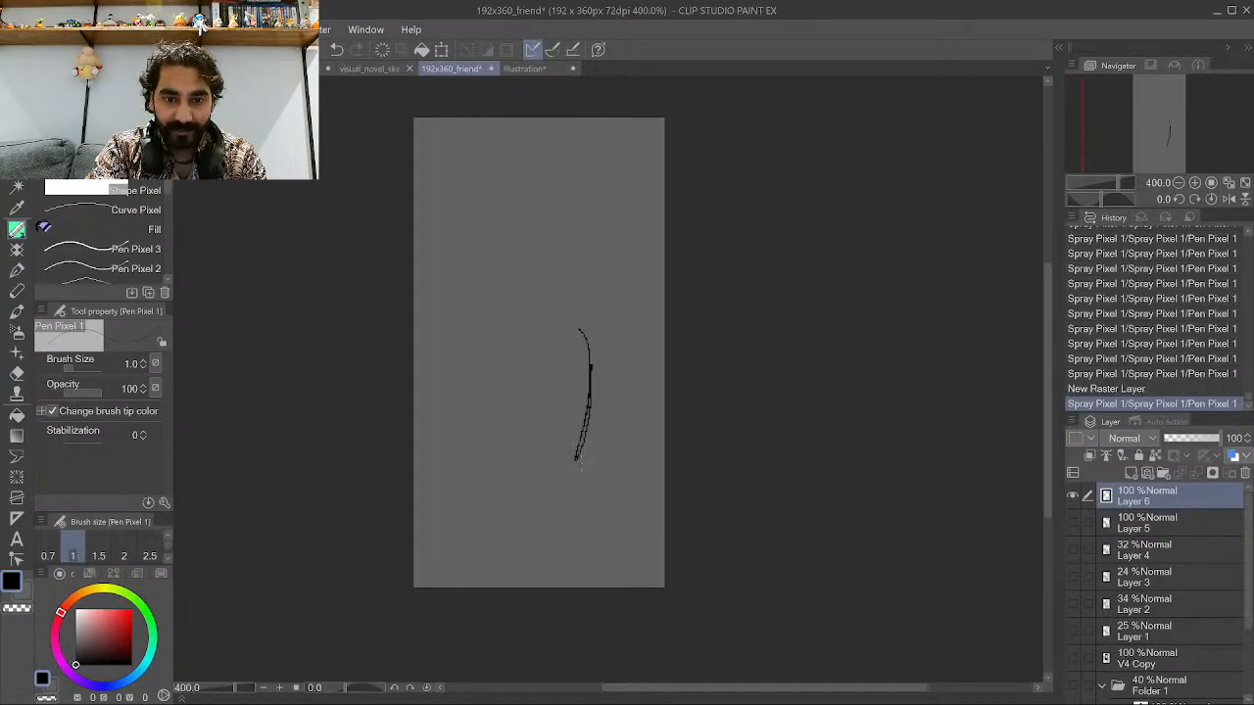
mouse_move(578, 464)
mouse_down()
mouse_move(571, 305)
mouse_move(585, 326)
mouse_move(592, 426)
mouse_move(577, 304)
mouse_up()
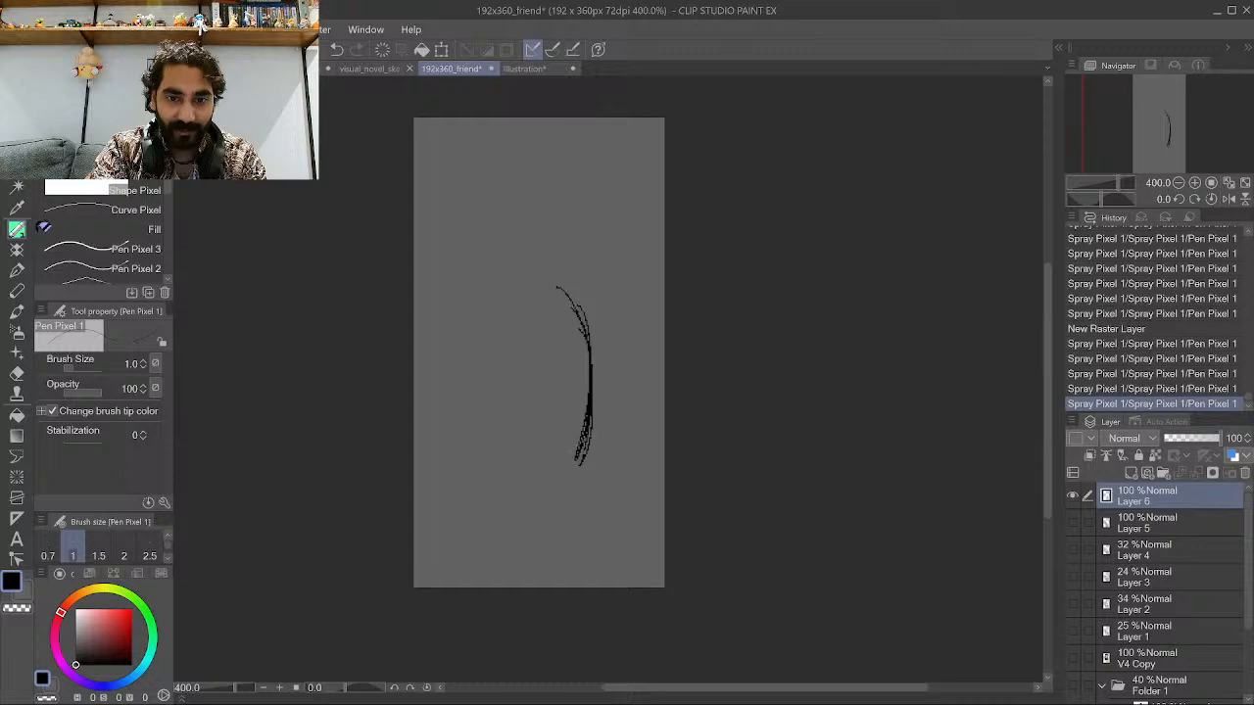
drag(594, 407, 592, 348)
drag(580, 454, 574, 302)
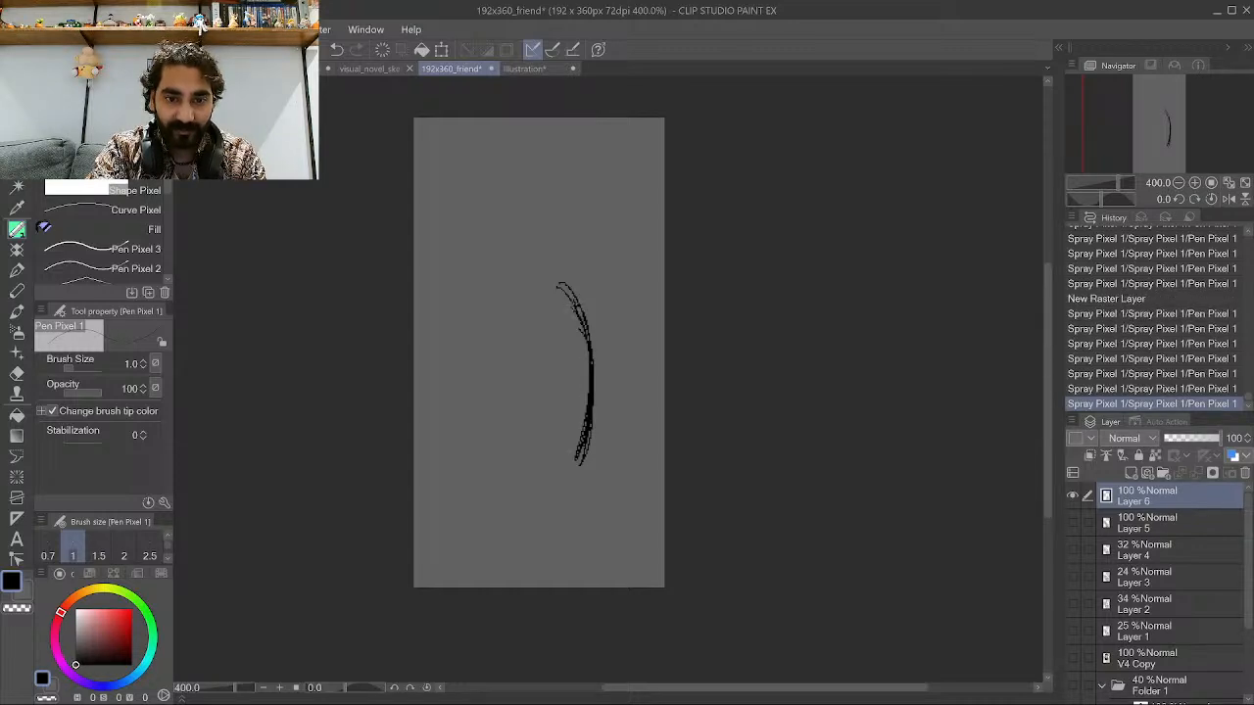
key(k)
drag(454, 378, 483, 394)
key(p)
scroll(545, 302, up, 1)
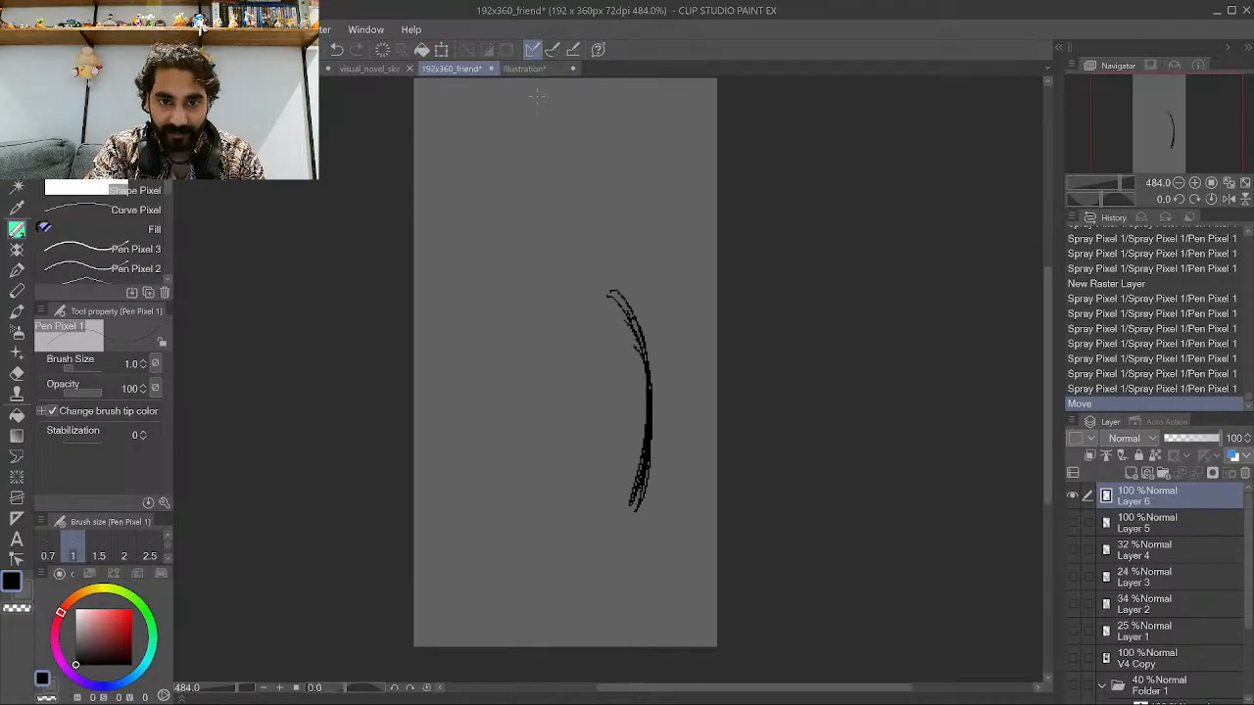
Draw the torso's front outline and bottom edge to close the torso block.
click(525, 68)
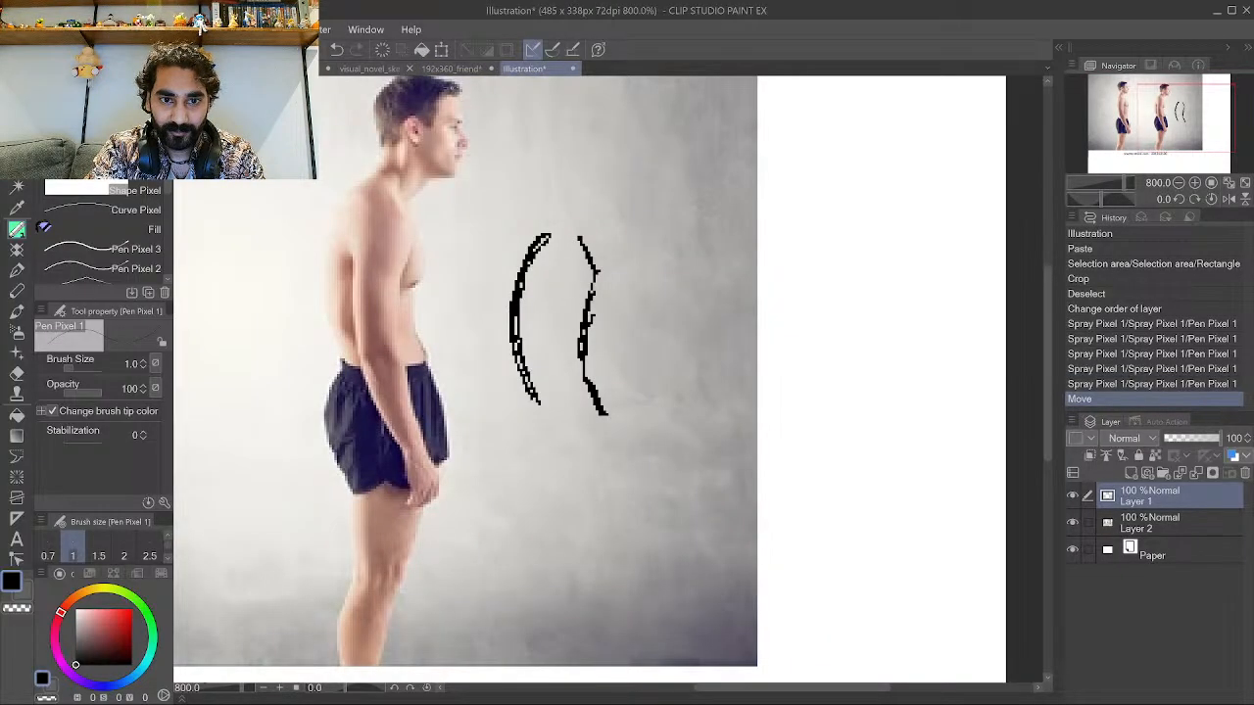
click(451, 68)
mouse_move(551, 456)
mouse_down()
mouse_move(538, 480)
mouse_move(566, 435)
mouse_move(554, 443)
mouse_move(545, 343)
mouse_up()
mouse_move(566, 403)
mouse_down()
mouse_move(541, 317)
mouse_move(556, 291)
mouse_move(596, 285)
mouse_up()
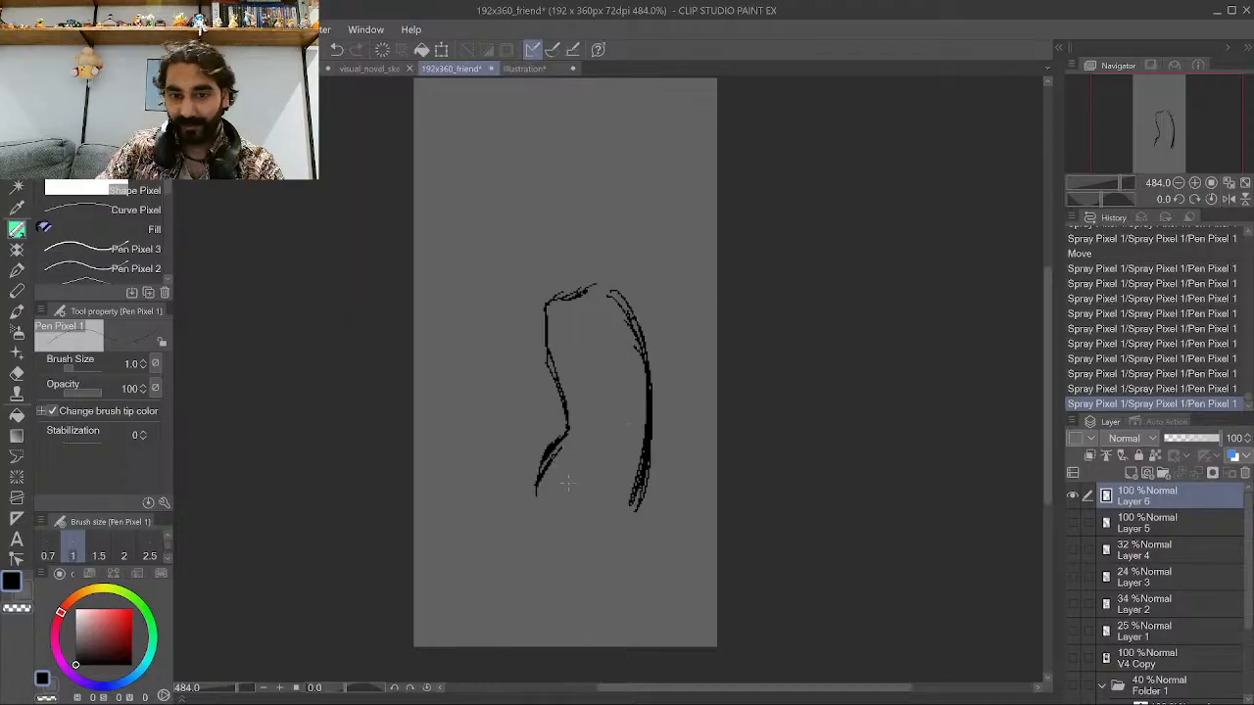
drag(537, 497, 634, 489)
drag(573, 499, 639, 494)
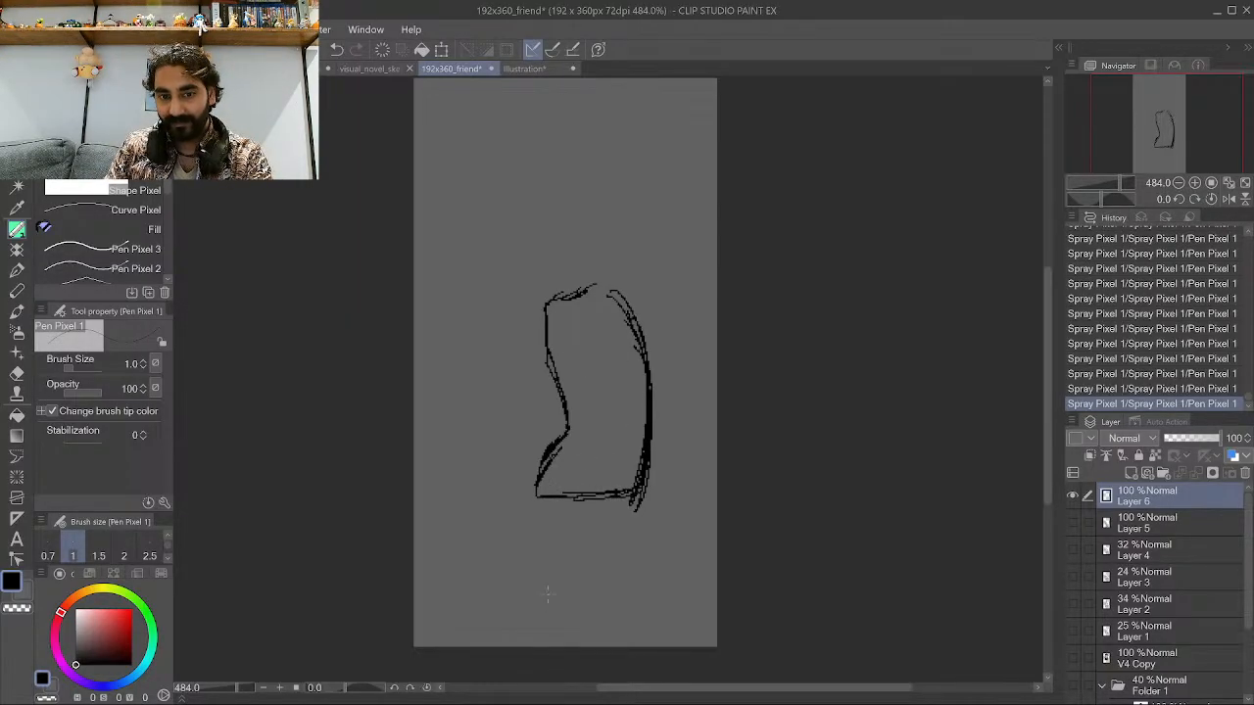
Sketch the leg lines below the torso and the head's outline above it.
mouse_move(571, 605)
mouse_down()
mouse_move(568, 631)
mouse_move(547, 535)
mouse_move(604, 646)
mouse_up()
drag(607, 539, 609, 586)
drag(621, 523, 611, 564)
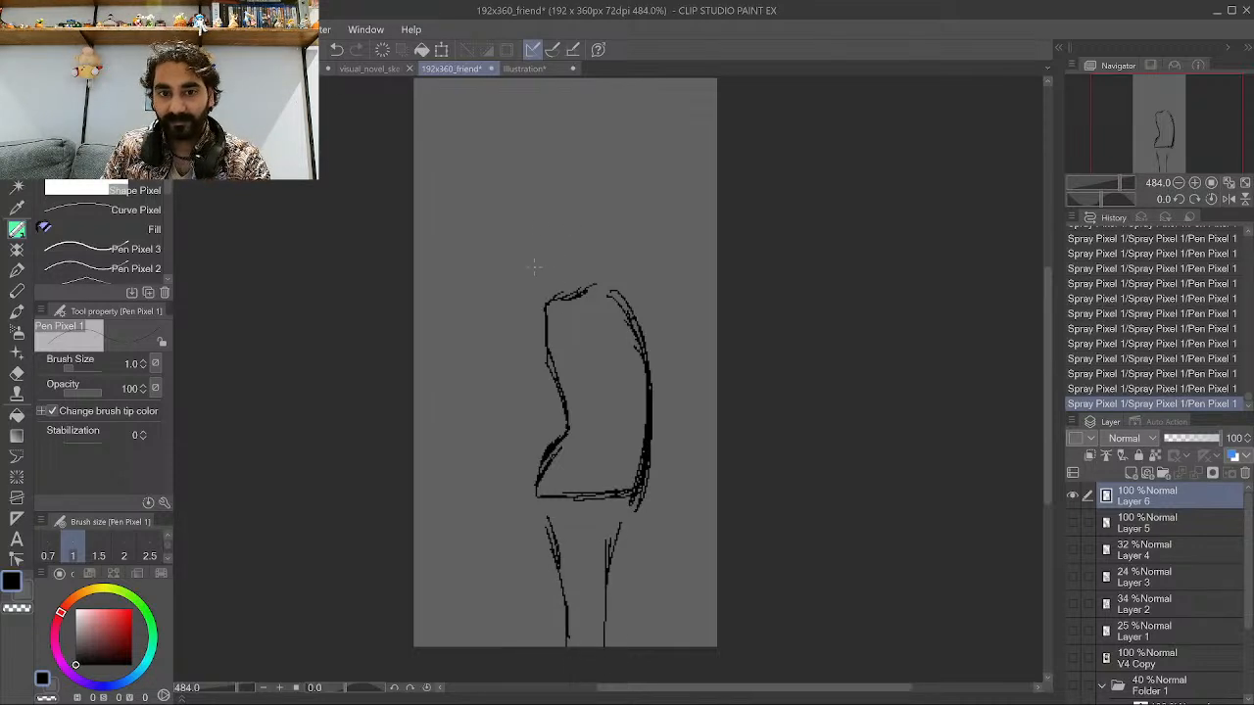
mouse_move(526, 271)
mouse_down()
mouse_move(563, 238)
mouse_move(550, 247)
mouse_move(513, 236)
mouse_move(500, 186)
mouse_move(547, 147)
mouse_up()
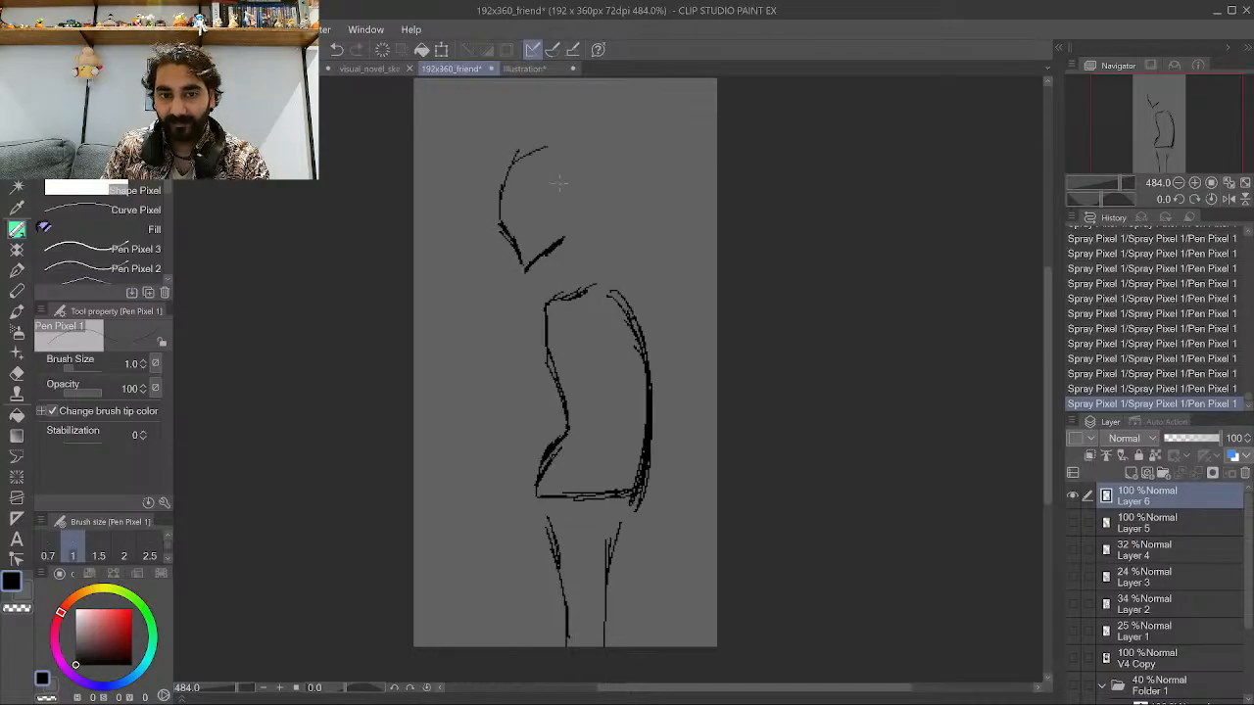
Complete the head's rounded outline and add short chin strokes on the new layer.
mouse_move(597, 221)
mouse_down()
mouse_move(582, 155)
mouse_move(549, 143)
mouse_up()
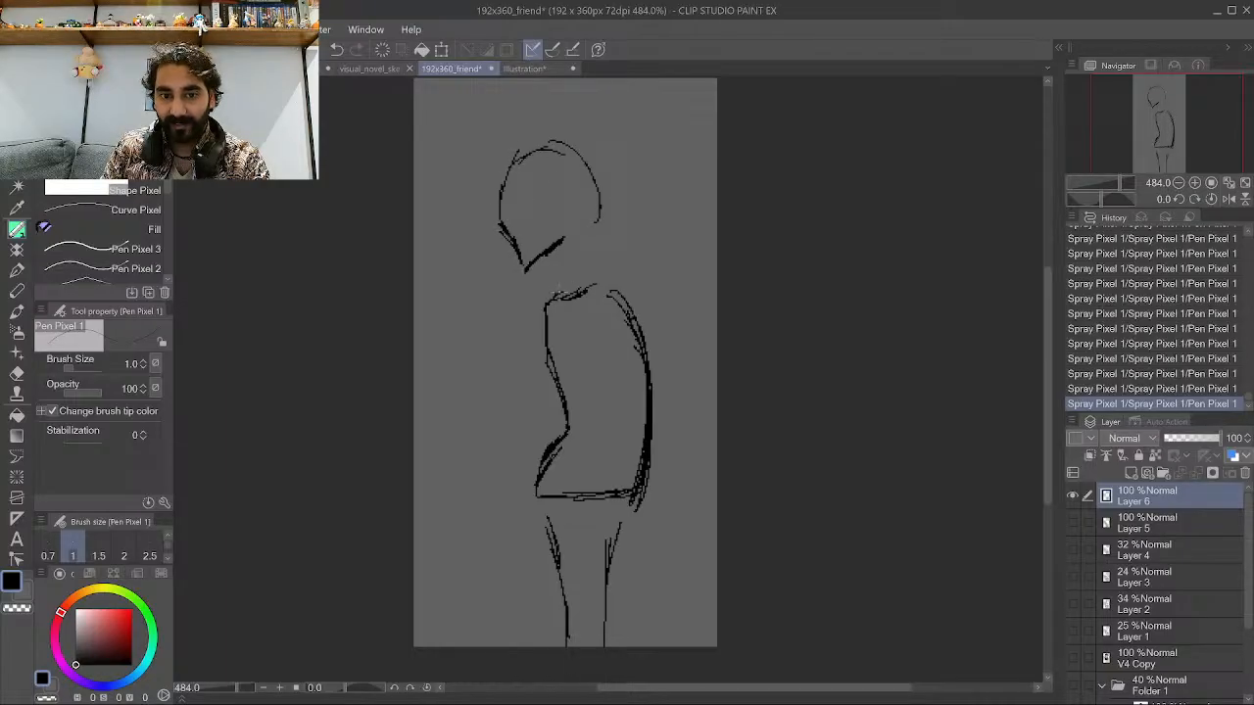
drag(570, 269, 552, 294)
mouse_move(568, 259)
mouse_down()
mouse_move(555, 300)
mouse_move(601, 256)
mouse_move(597, 235)
mouse_up()
Select the whole canvas and rotate the sketch clockwise to tilt the figure forward.
scroll(494, 247, down, 3)
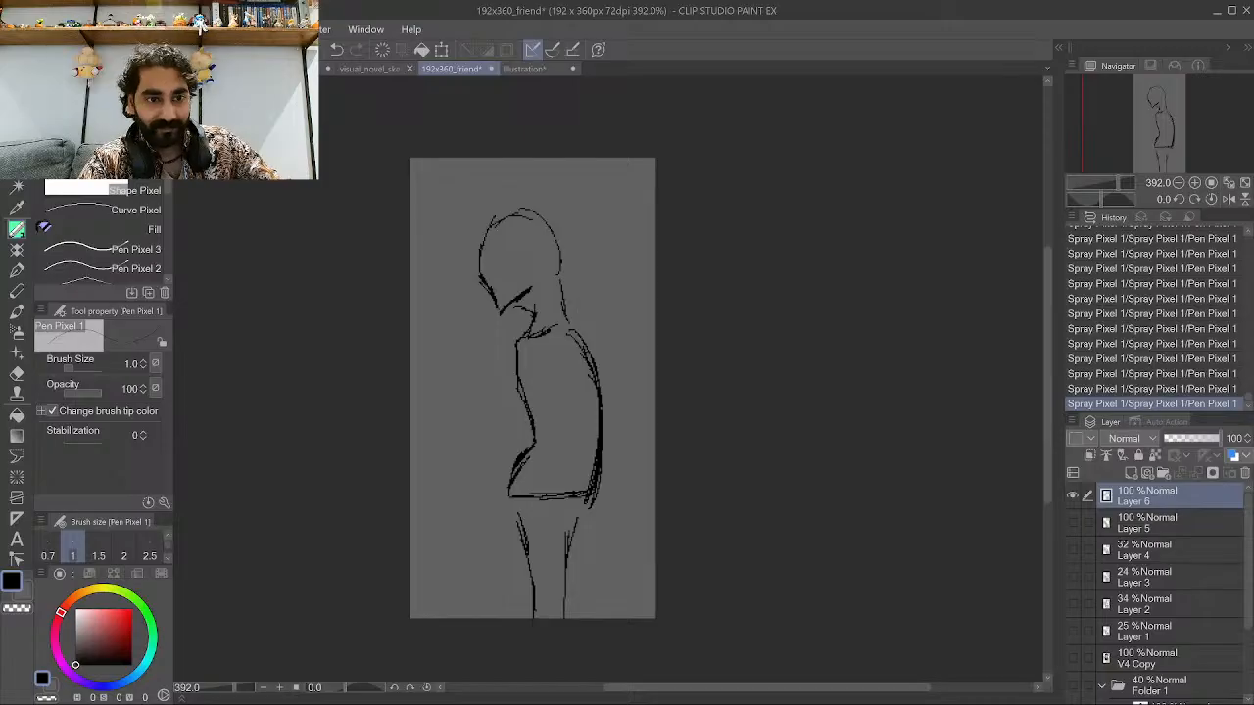
key(m)
drag(779, 625, 360, 77)
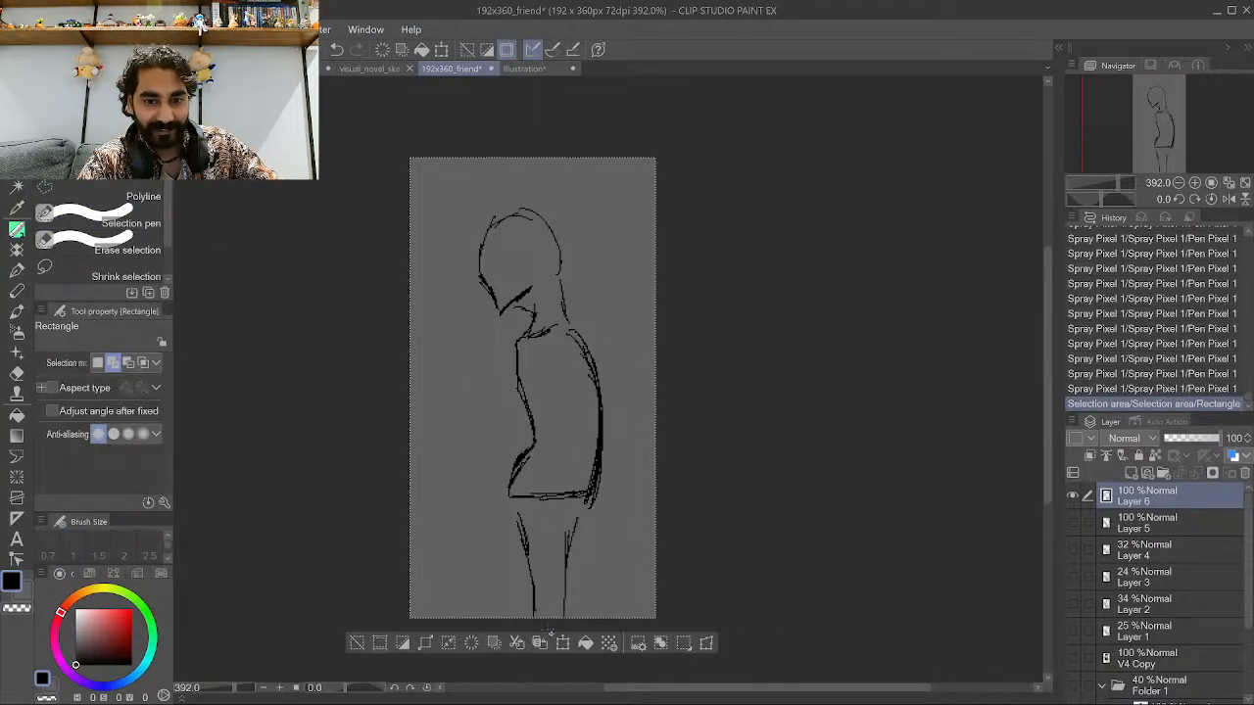
click(562, 642)
drag(722, 140, 638, 85)
mouse_move(531, 348)
mouse_down()
mouse_move(502, 336)
mouse_move(502, 372)
mouse_up()
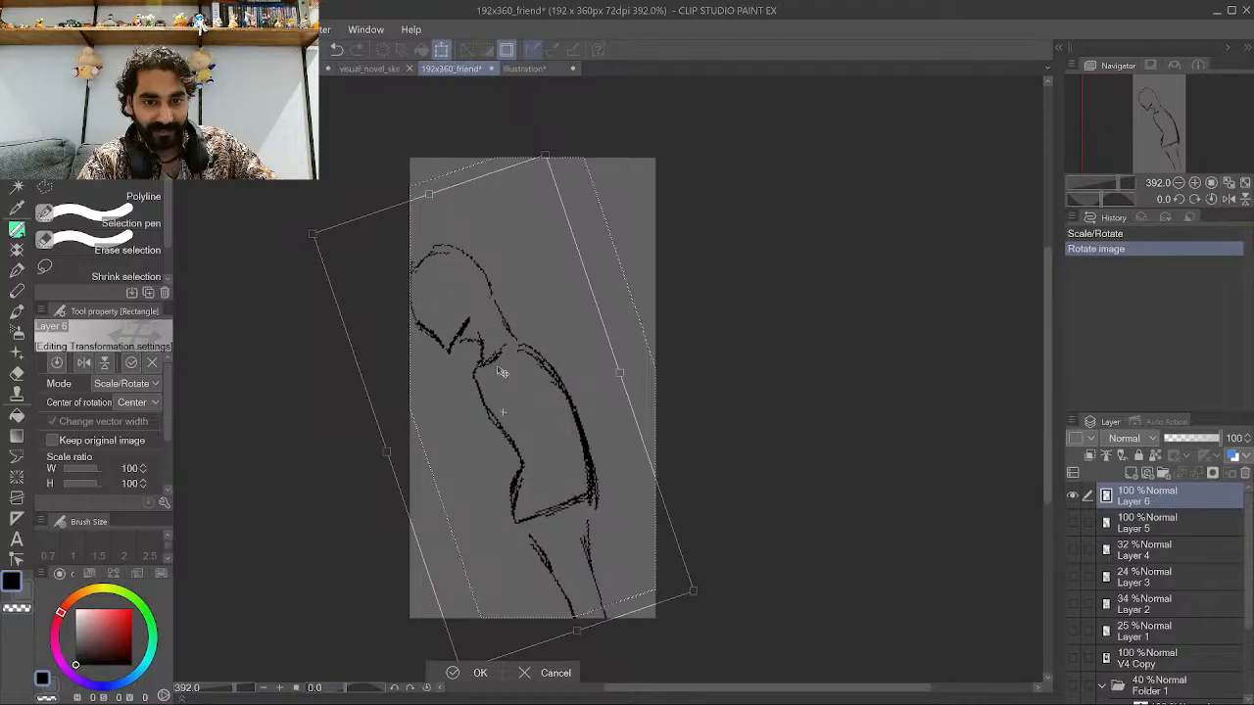
click(456, 671)
click(329, 673)
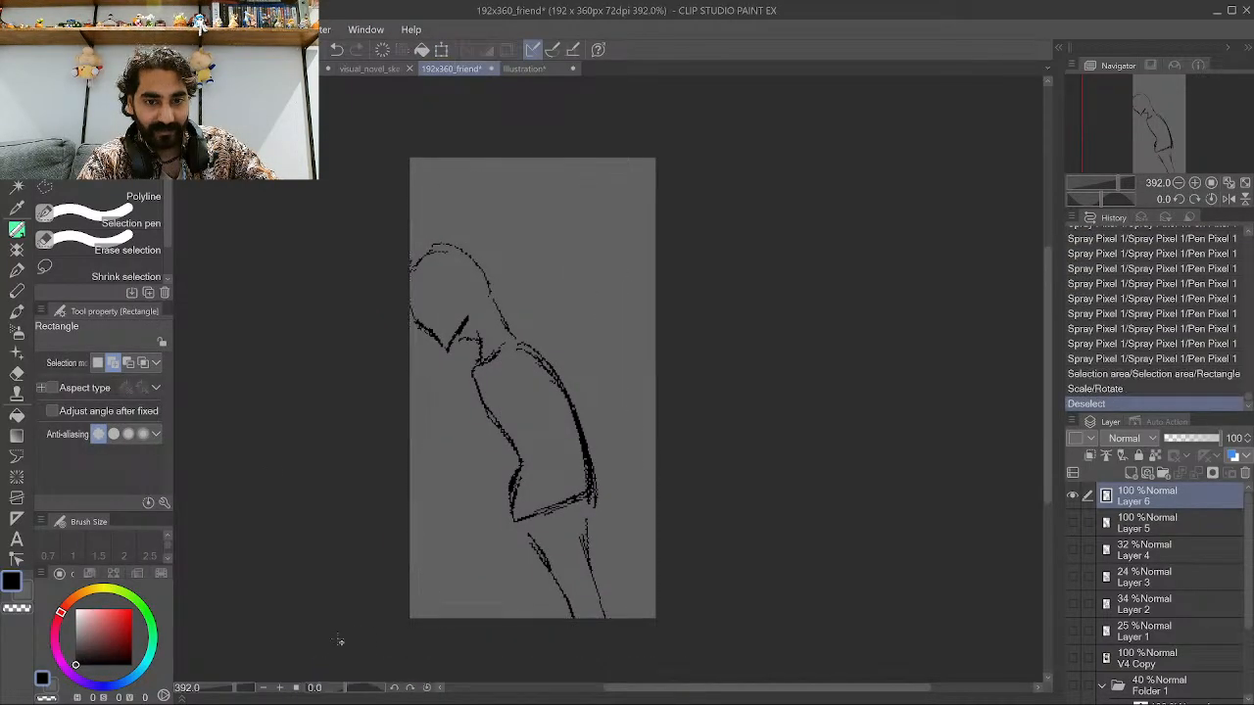
Erase the tilted head by selecting it with a polyline selection and deleting it.
drag(266, 159, 480, 363)
click(267, 385)
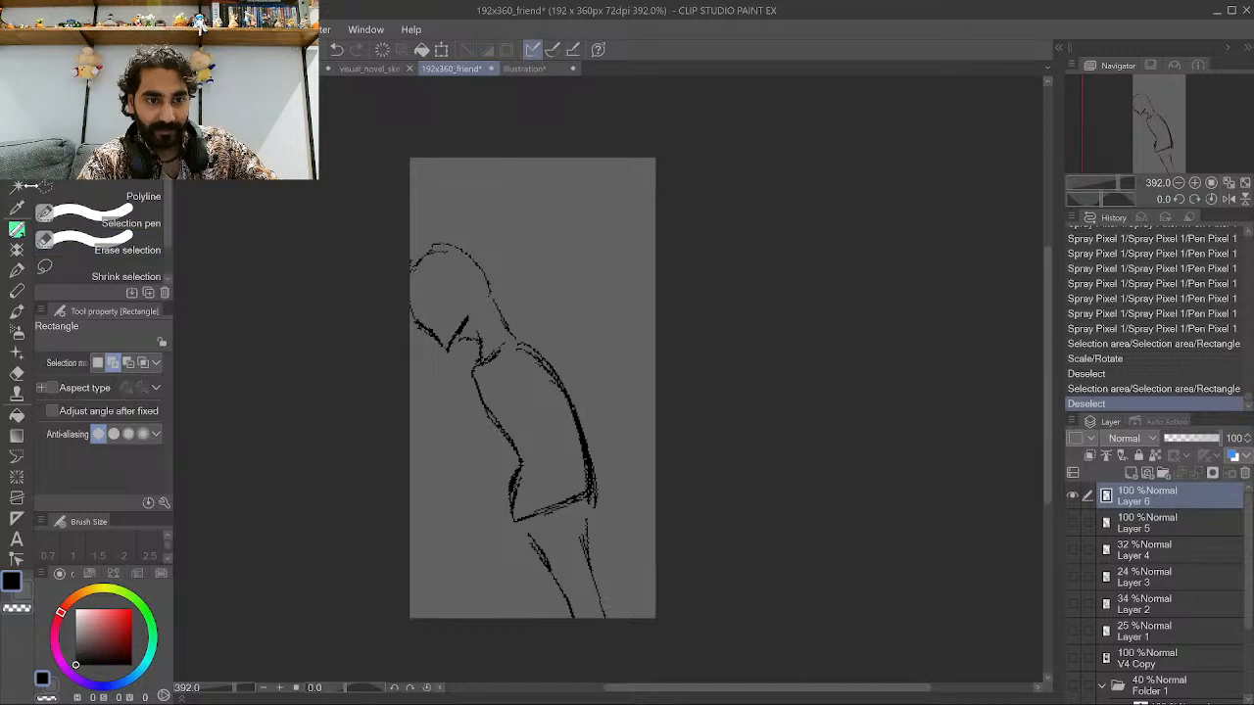
click(137, 195)
click(401, 413)
click(529, 301)
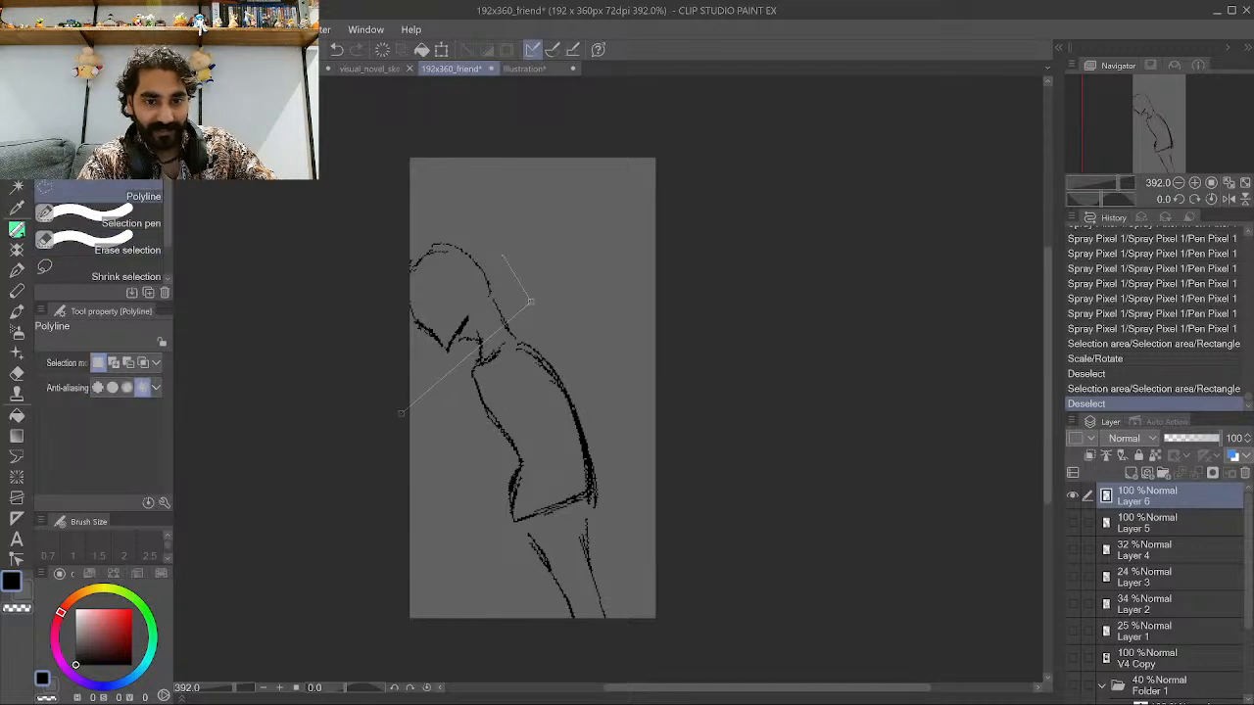
click(481, 206)
click(324, 211)
click(365, 393)
click(397, 414)
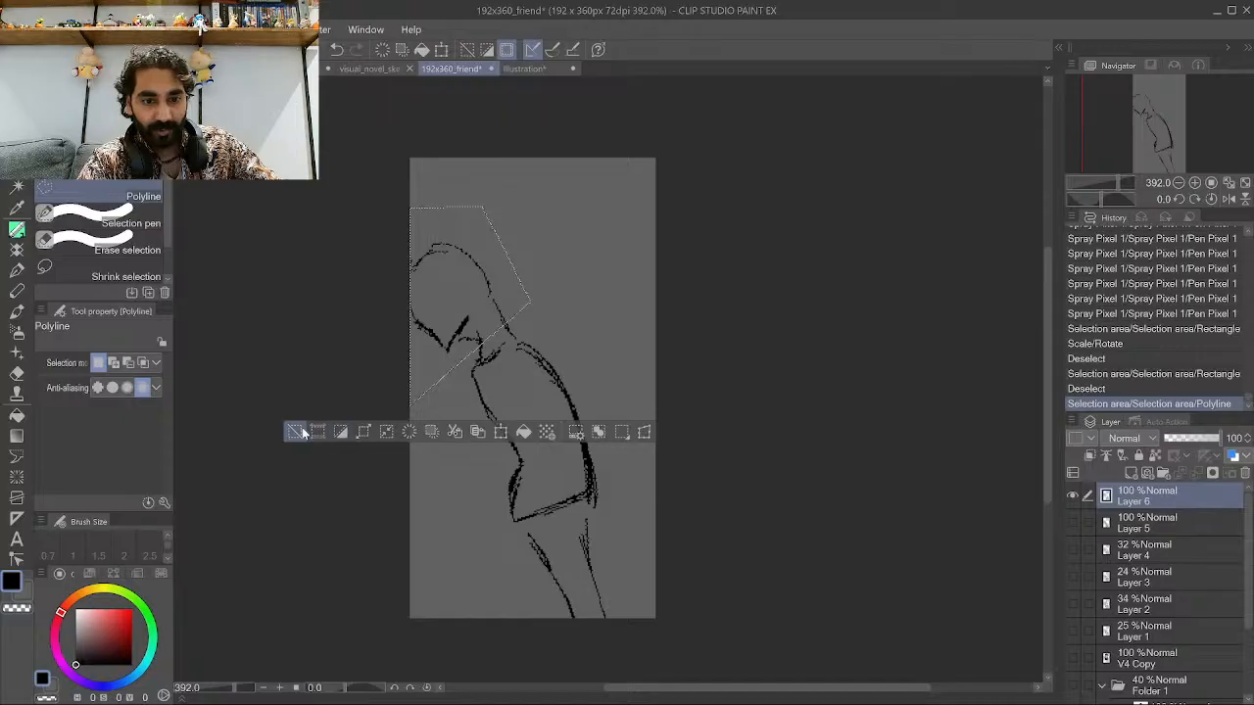
click(415, 438)
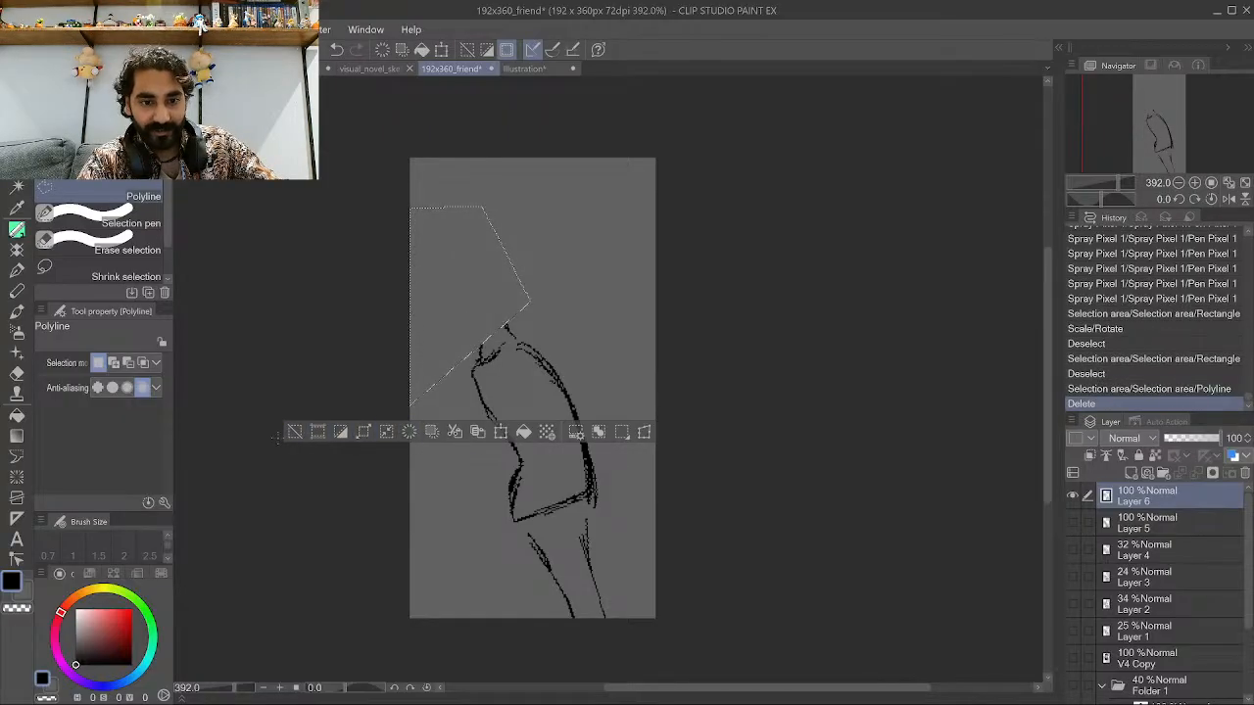
click(293, 432)
Erase the leg lines below the torso with a polyline selection and deletion.
click(705, 673)
click(504, 580)
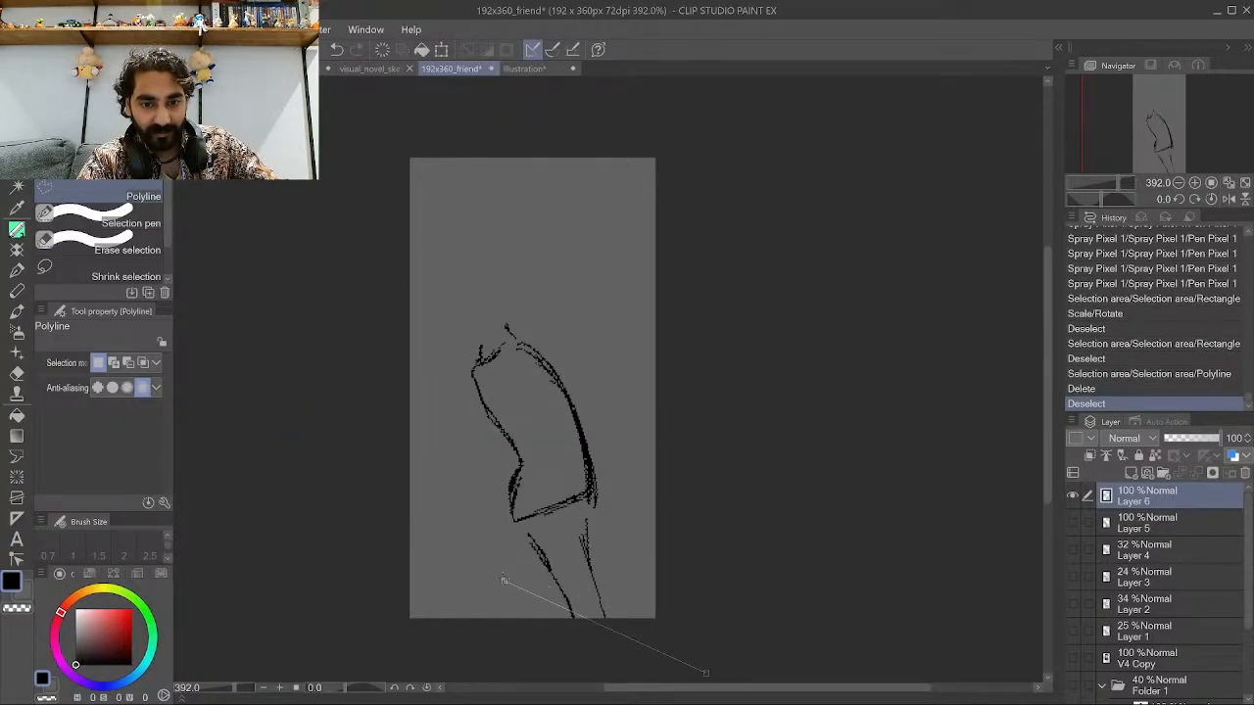
click(509, 530)
click(605, 508)
click(705, 672)
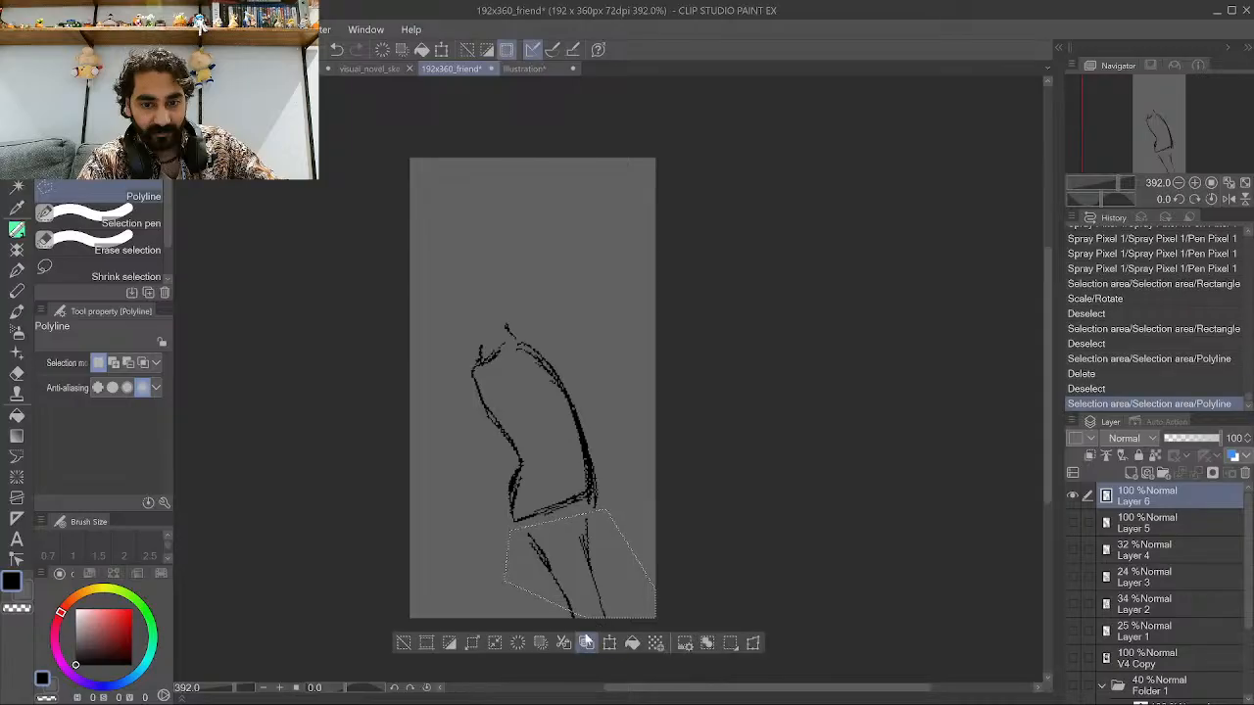
click(517, 643)
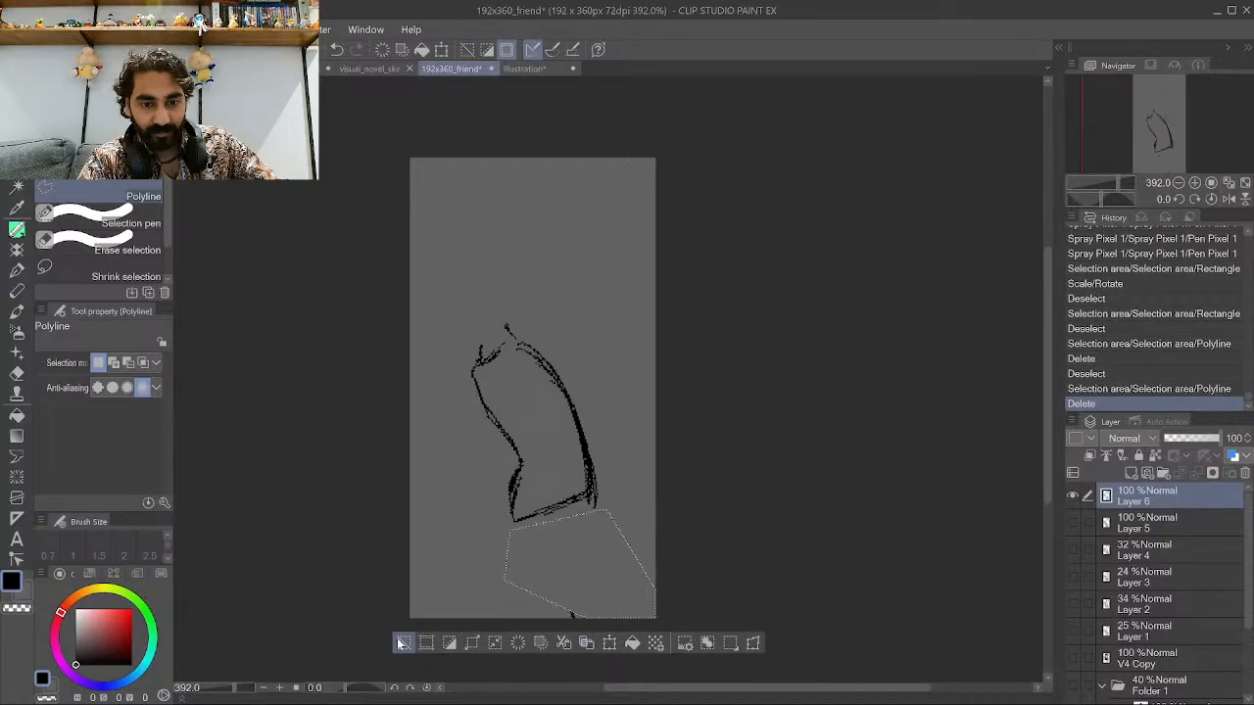
click(403, 643)
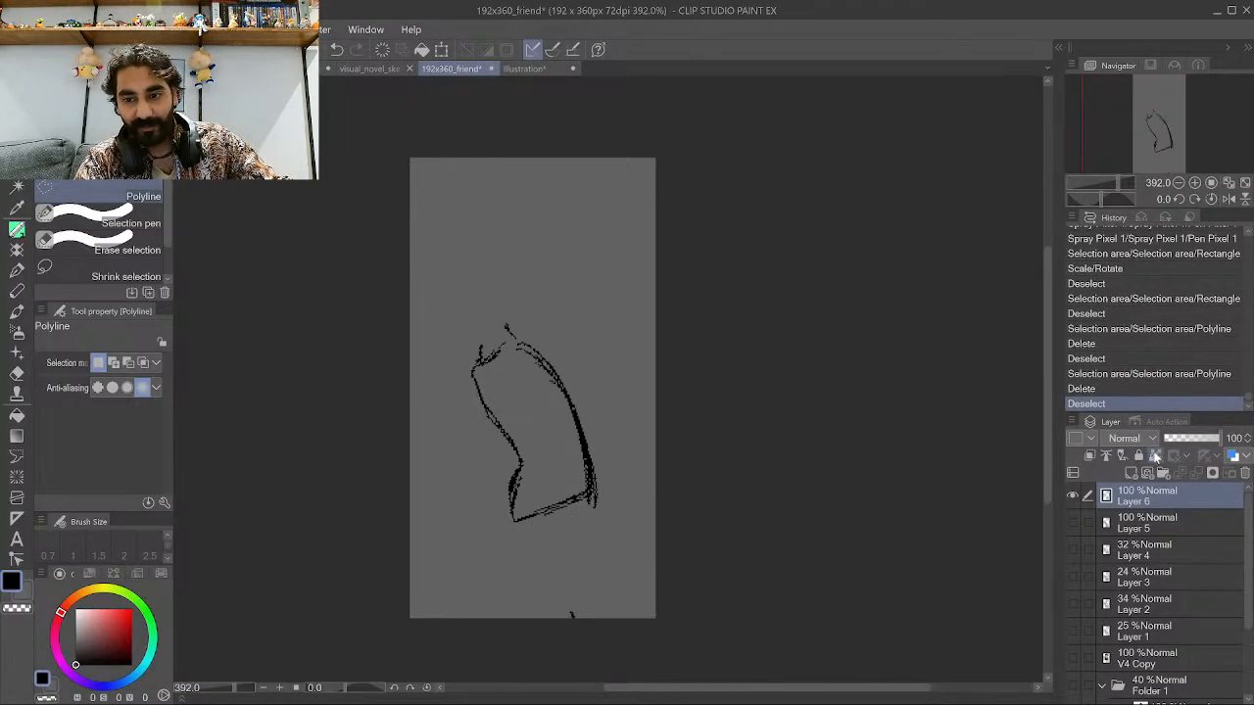
Try a short stroke below the torso with the pen and undo it.
click(16, 229)
scroll(355, 300, down, 3)
scroll(354, 300, up, 3)
scroll(485, 493, up, 3)
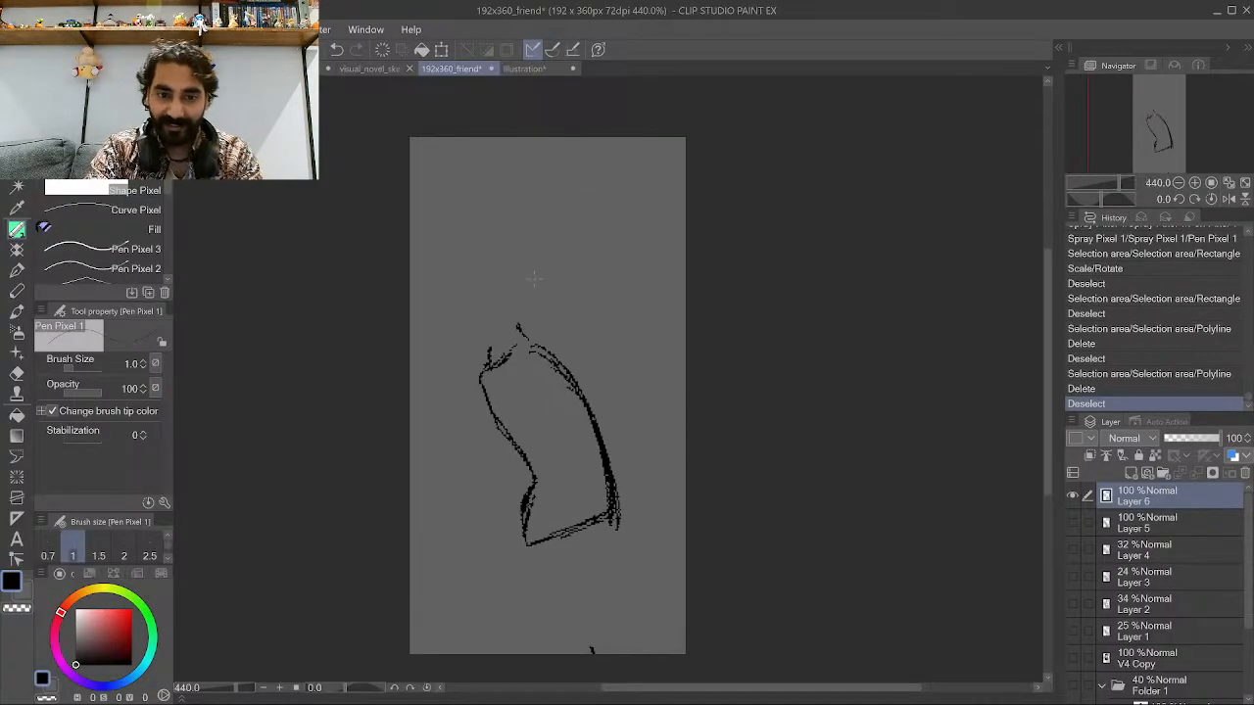
drag(504, 625, 521, 589)
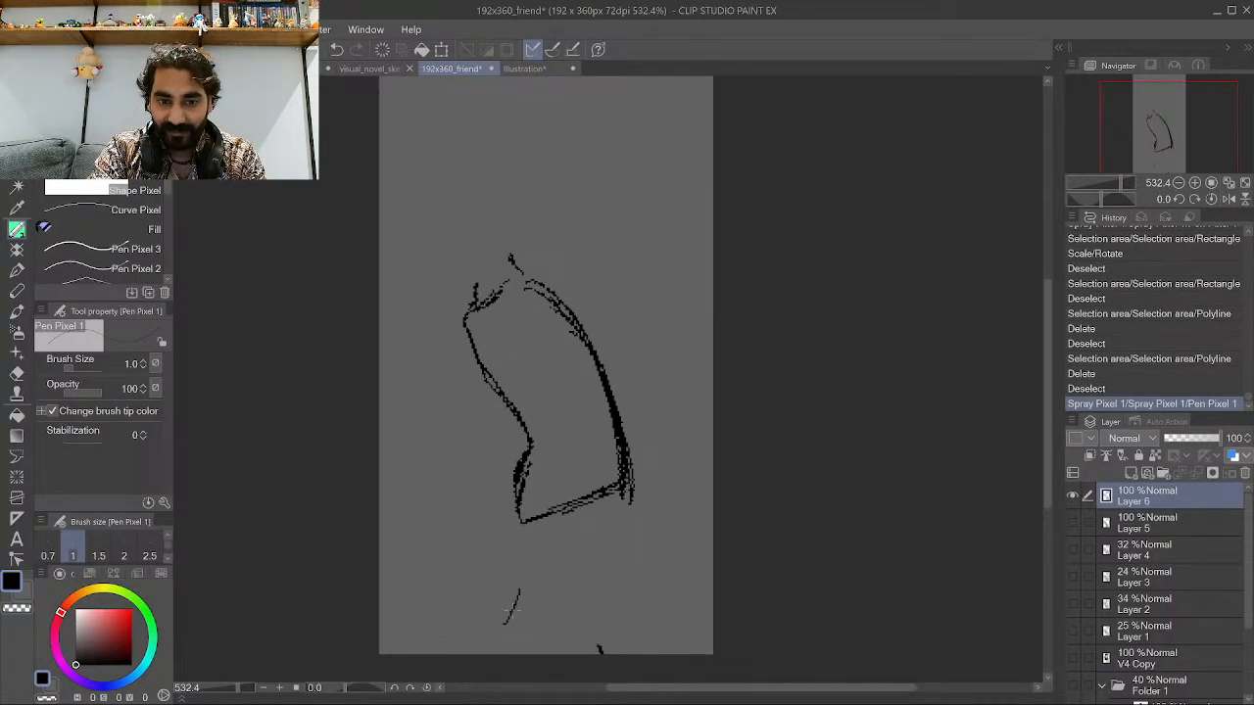
drag(494, 653, 530, 539)
key(ctrl+z)
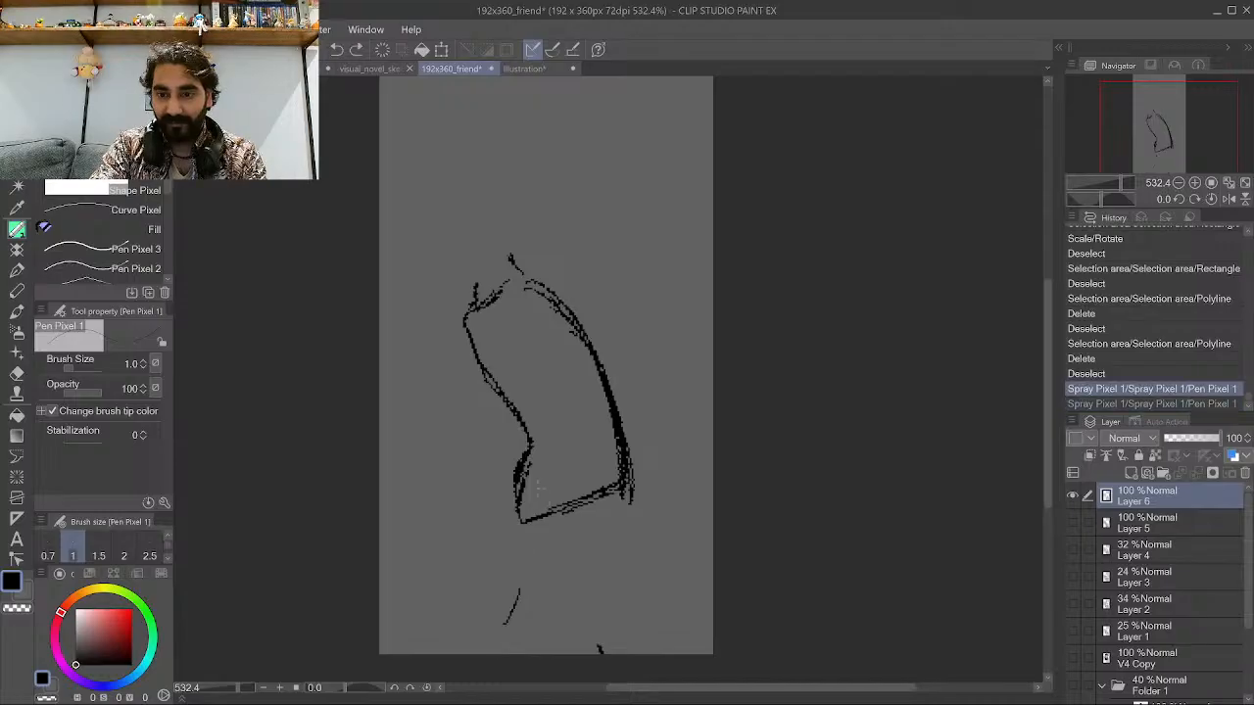
Lower Layer 6's opacity to 17% and add a new raster layer above it.
click(1187, 437)
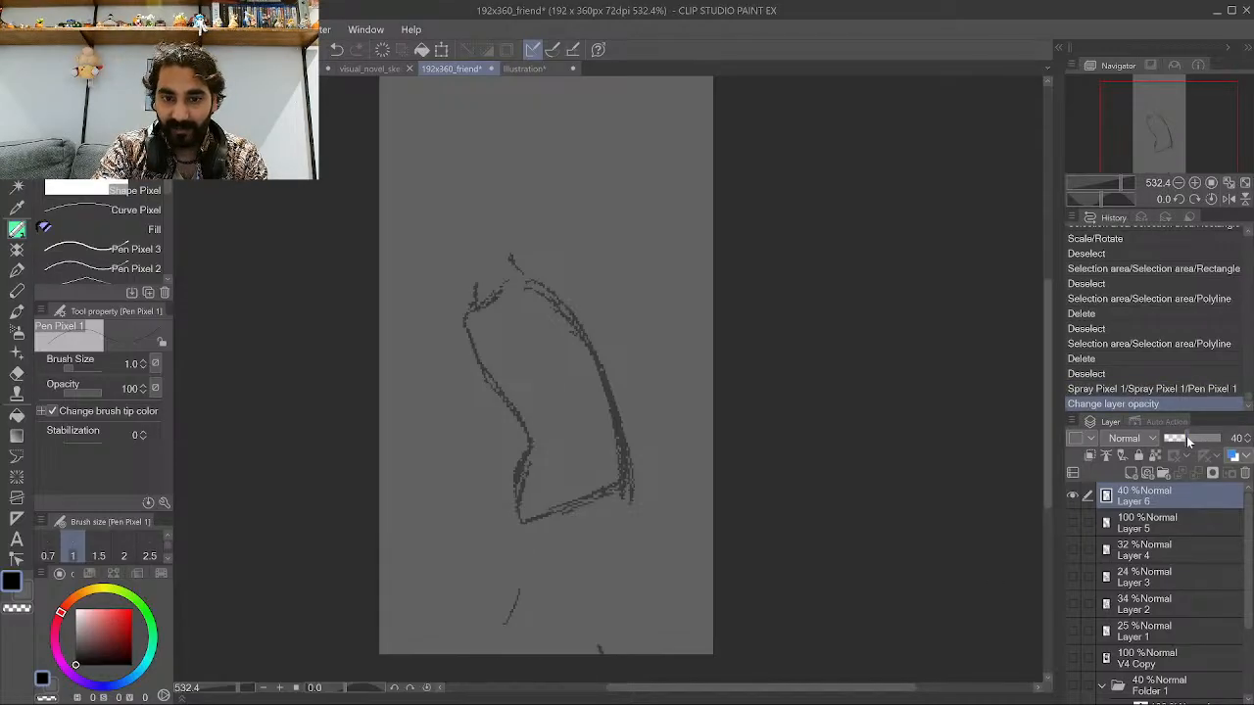
click(1180, 437)
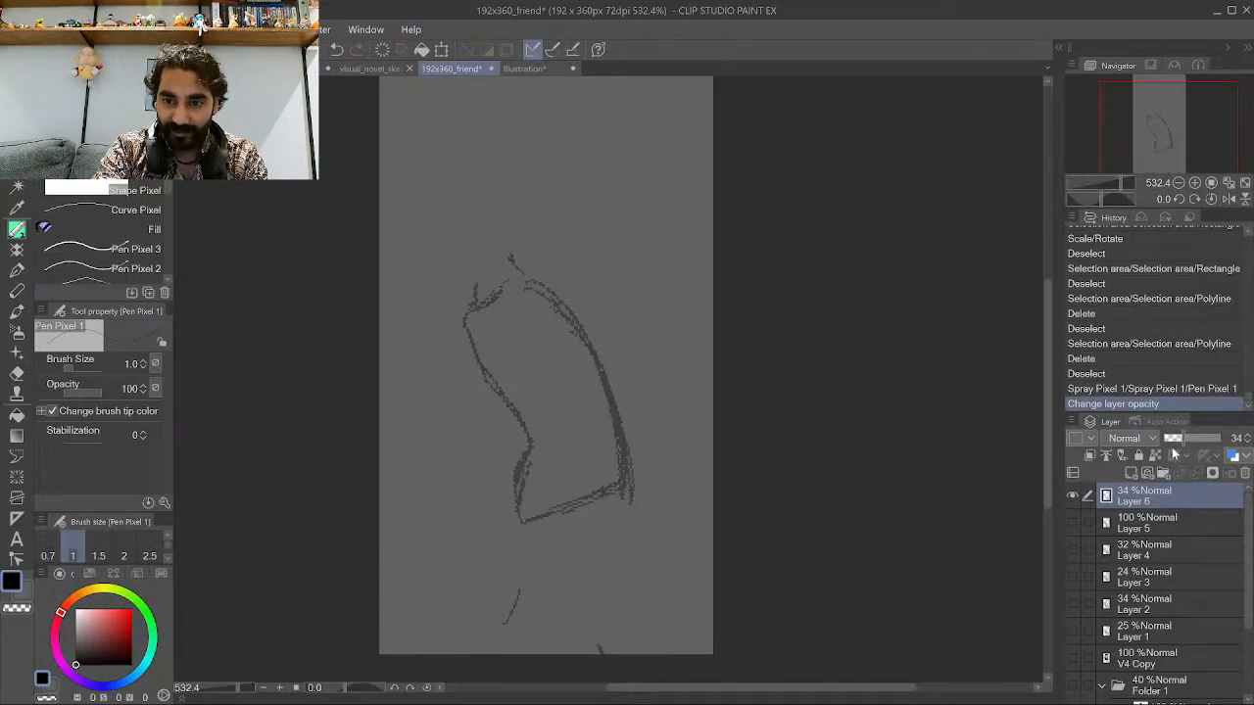
click(1172, 442)
click(1132, 474)
scroll(585, 461, up, 3)
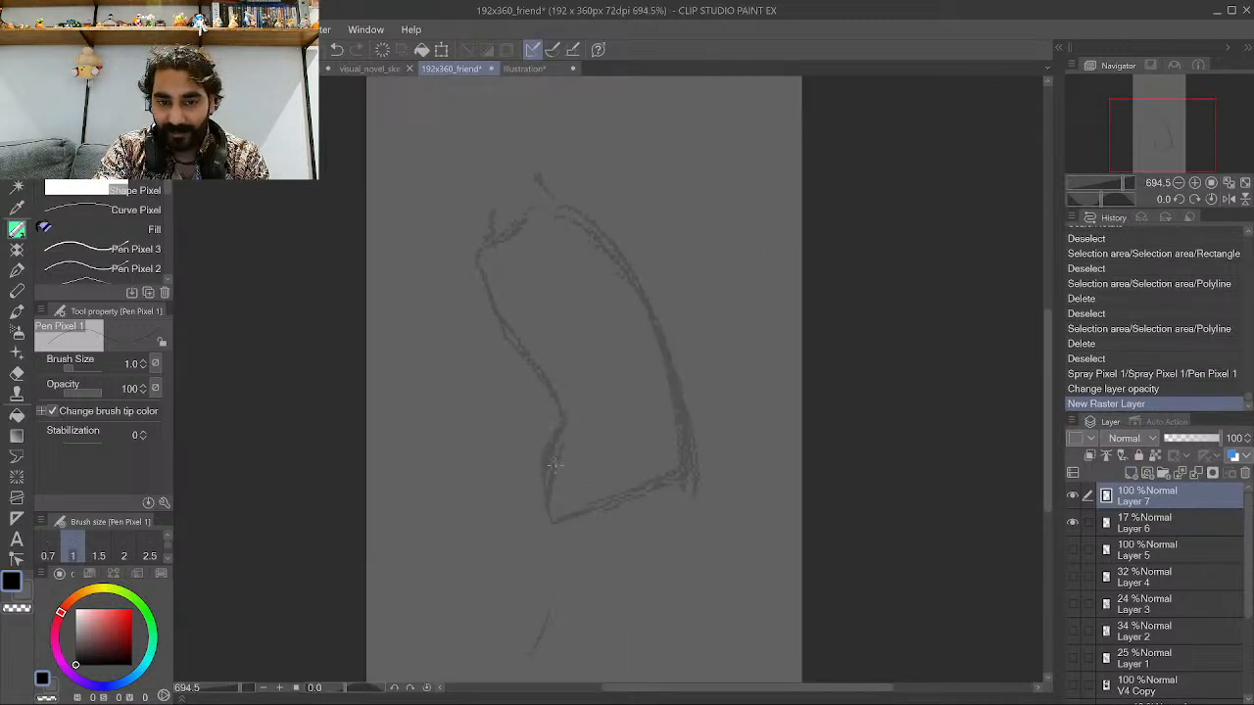
On the new layer, ink the torso's inner front contour over the faded sketch.
drag(568, 513, 556, 474)
drag(554, 517, 578, 476)
mouse_move(562, 503)
mouse_down()
mouse_move(595, 421)
mouse_move(587, 375)
mouse_up()
drag(584, 455, 593, 409)
mouse_move(591, 421)
mouse_down()
mouse_move(591, 362)
mouse_move(590, 384)
mouse_move(540, 281)
mouse_up()
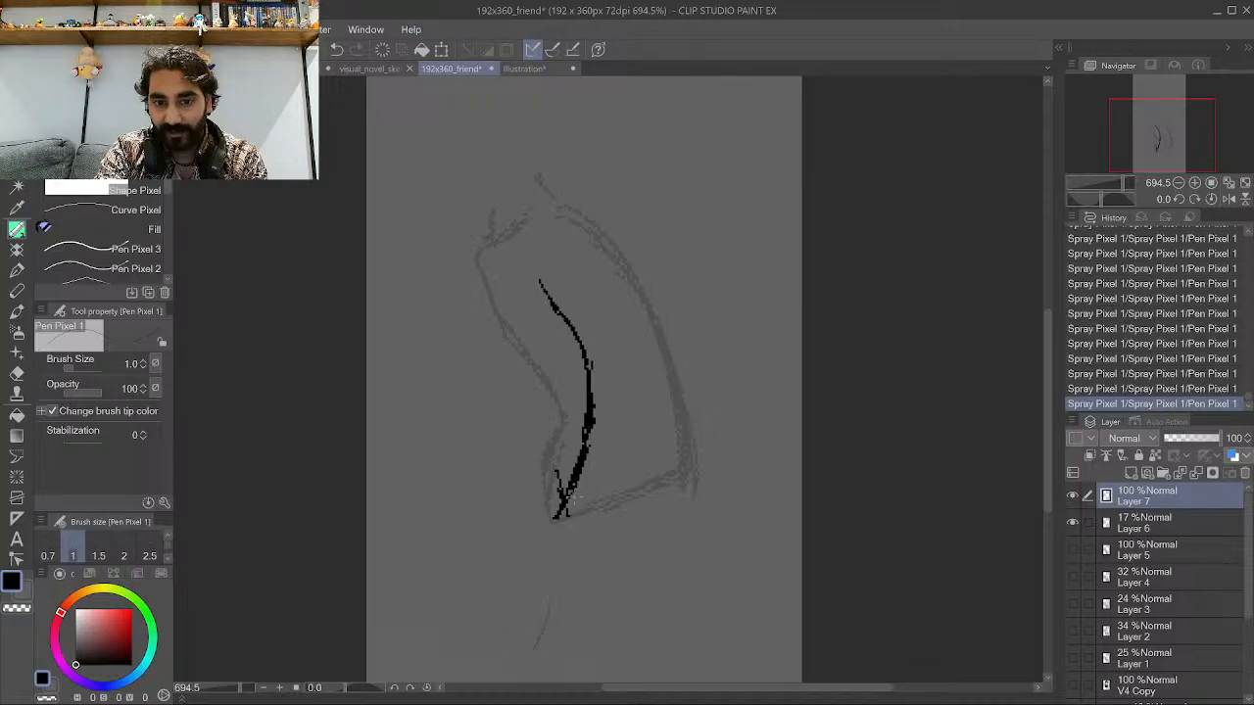
drag(566, 497, 617, 385)
mouse_move(598, 429)
mouse_down()
mouse_move(627, 362)
mouse_move(617, 376)
mouse_move(602, 333)
mouse_up()
mouse_move(609, 384)
mouse_down()
mouse_move(585, 287)
mouse_move(538, 286)
mouse_move(568, 263)
mouse_move(540, 245)
mouse_move(559, 209)
mouse_up()
mouse_move(586, 272)
mouse_down()
mouse_move(575, 188)
mouse_move(553, 216)
mouse_move(576, 174)
mouse_up()
drag(555, 222, 577, 176)
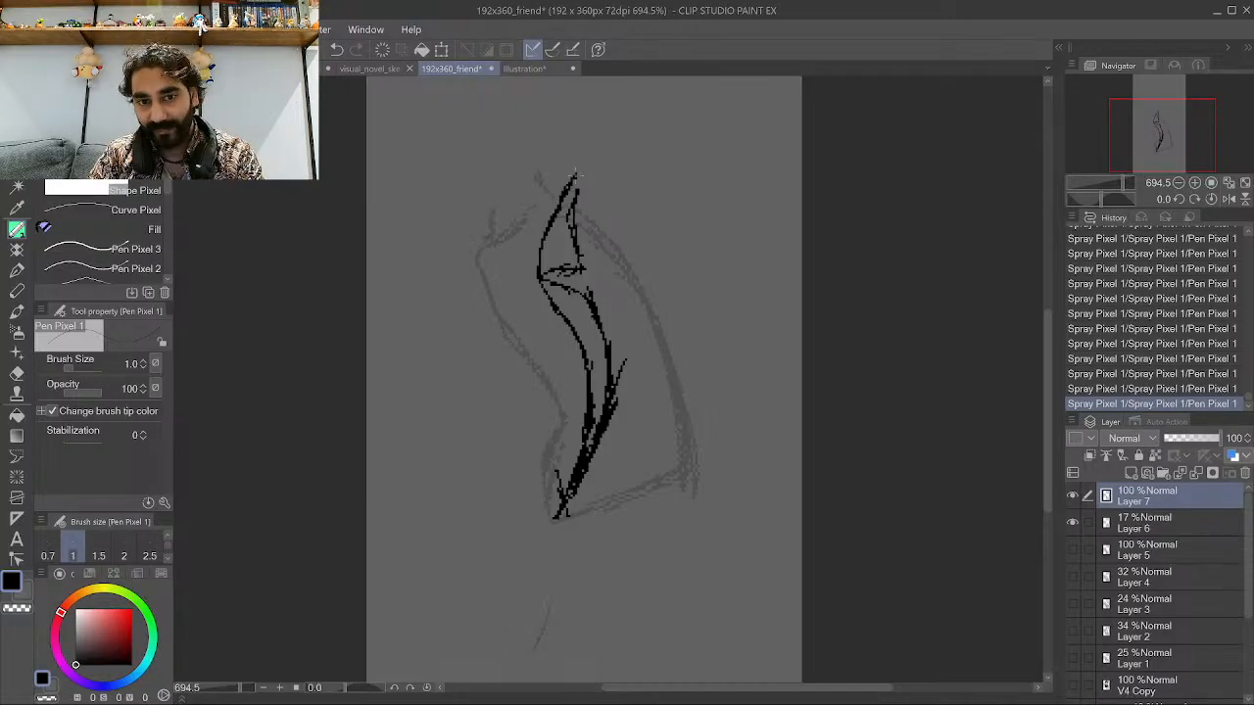
drag(568, 220, 578, 173)
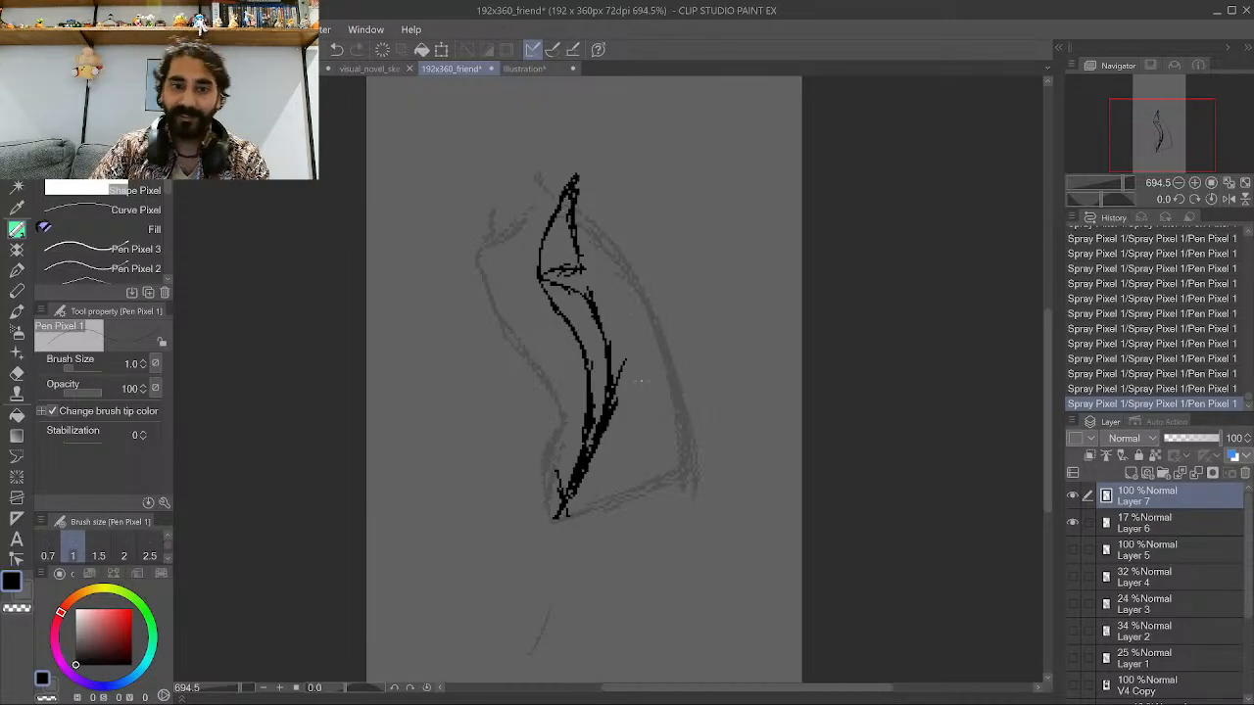
Ink the torso's back outline and its bottom edge, closing the shape at the base.
mouse_move(666, 478)
mouse_down()
mouse_move(674, 395)
mouse_move(658, 347)
mouse_up()
mouse_move(669, 439)
mouse_down()
mouse_move(654, 305)
mouse_move(611, 230)
mouse_up()
drag(648, 291, 599, 225)
drag(654, 310, 579, 191)
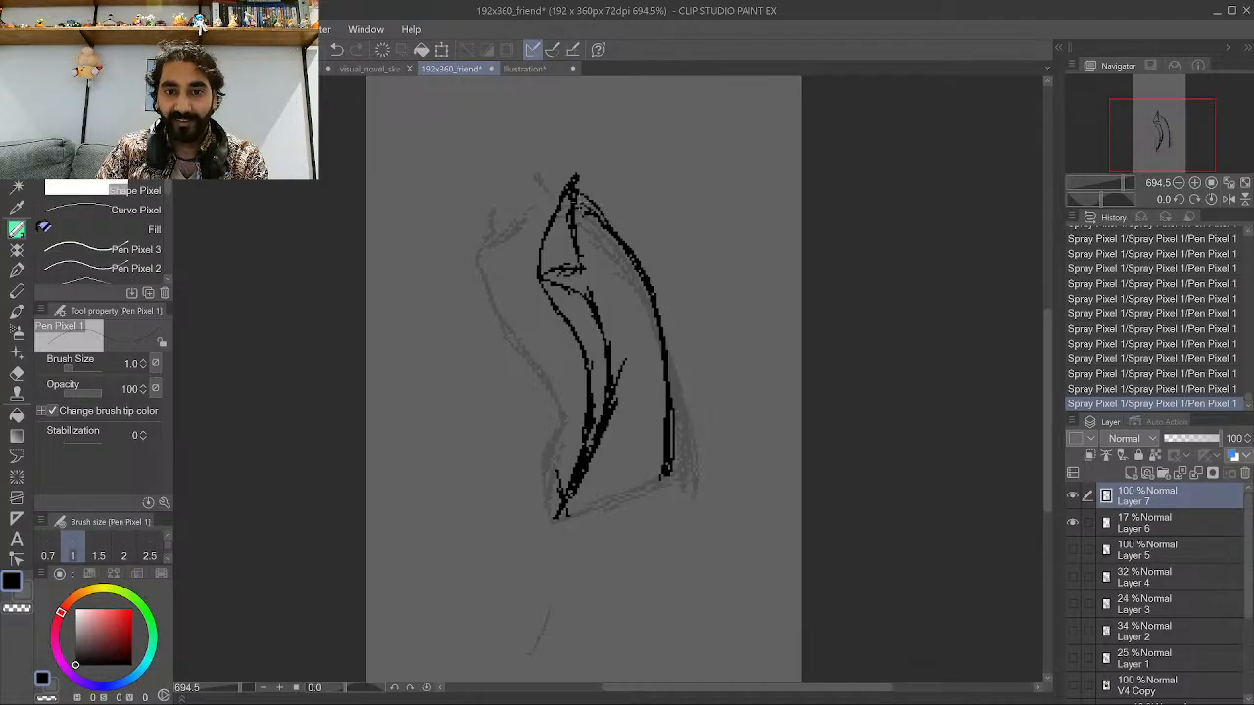
drag(621, 232, 602, 213)
mouse_move(630, 241)
mouse_down()
mouse_move(591, 196)
mouse_move(645, 260)
mouse_move(669, 395)
mouse_move(648, 259)
mouse_up()
drag(648, 276, 642, 263)
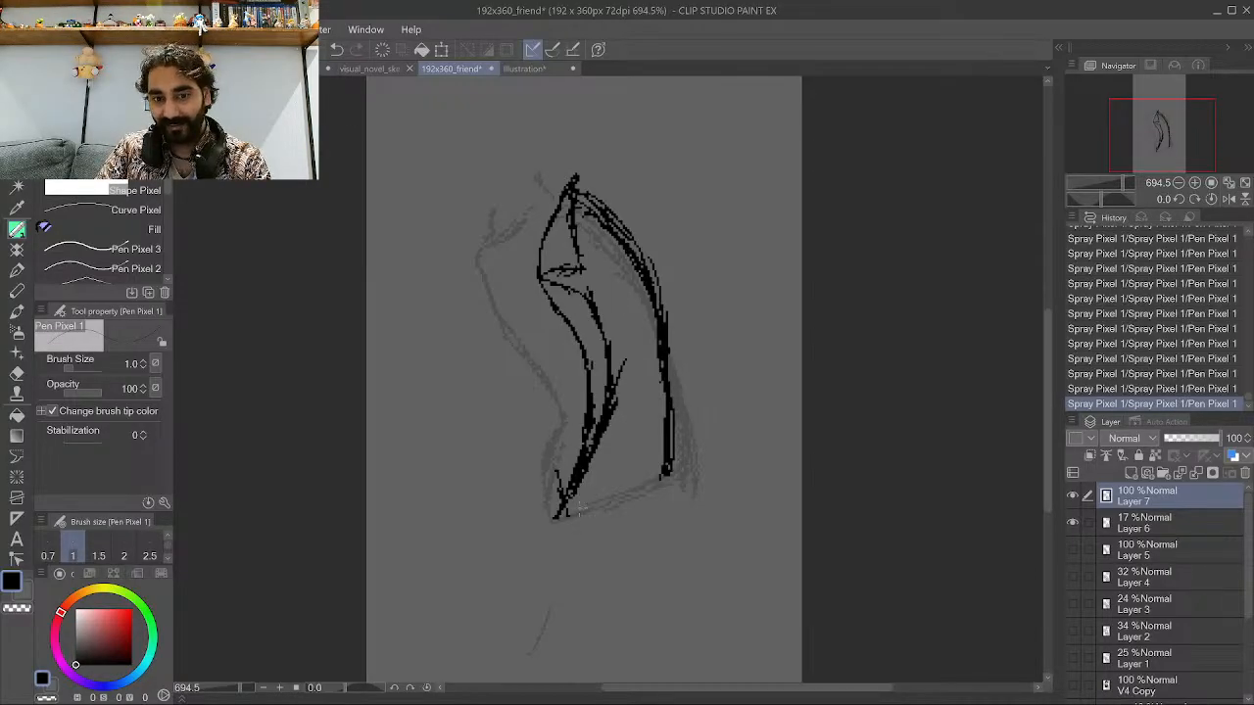
mouse_move(576, 499)
mouse_down()
mouse_move(552, 534)
mouse_move(560, 550)
mouse_move(562, 523)
mouse_up()
mouse_move(576, 531)
mouse_down()
mouse_move(569, 539)
mouse_move(652, 480)
mouse_move(638, 500)
mouse_up()
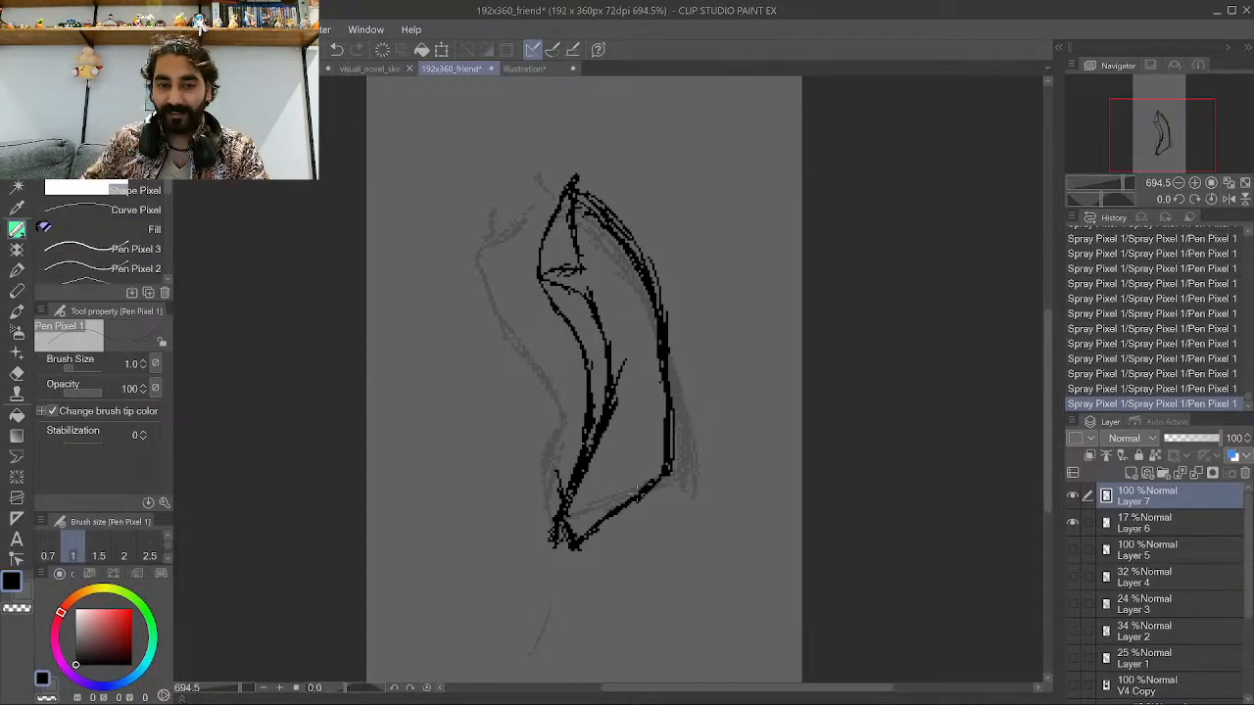
mouse_move(562, 543)
mouse_down()
mouse_move(547, 564)
mouse_move(563, 539)
mouse_up()
mouse_move(558, 519)
mouse_down()
mouse_move(541, 559)
mouse_move(529, 515)
mouse_move(555, 437)
mouse_up()
drag(541, 494, 552, 388)
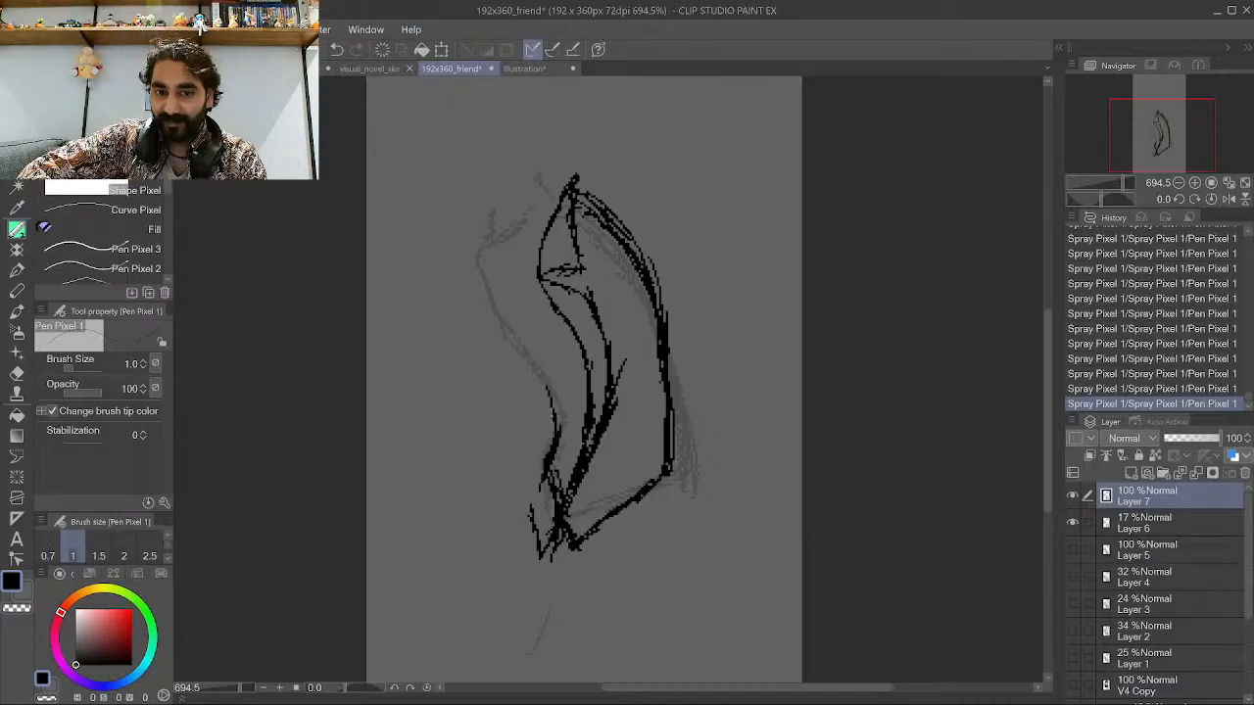
Ink the front arm's outline along the left side of the torso up to the shoulder.
mouse_move(558, 431)
mouse_down()
mouse_move(552, 370)
mouse_move(530, 343)
mouse_up()
mouse_move(551, 392)
mouse_down()
mouse_move(496, 311)
mouse_move(503, 239)
mouse_up()
drag(502, 284, 493, 229)
drag(544, 488, 523, 355)
mouse_move(541, 413)
mouse_down()
mouse_move(492, 306)
mouse_move(474, 308)
mouse_move(472, 256)
mouse_up()
mouse_move(476, 304)
mouse_down()
mouse_move(486, 241)
mouse_move(510, 209)
mouse_up()
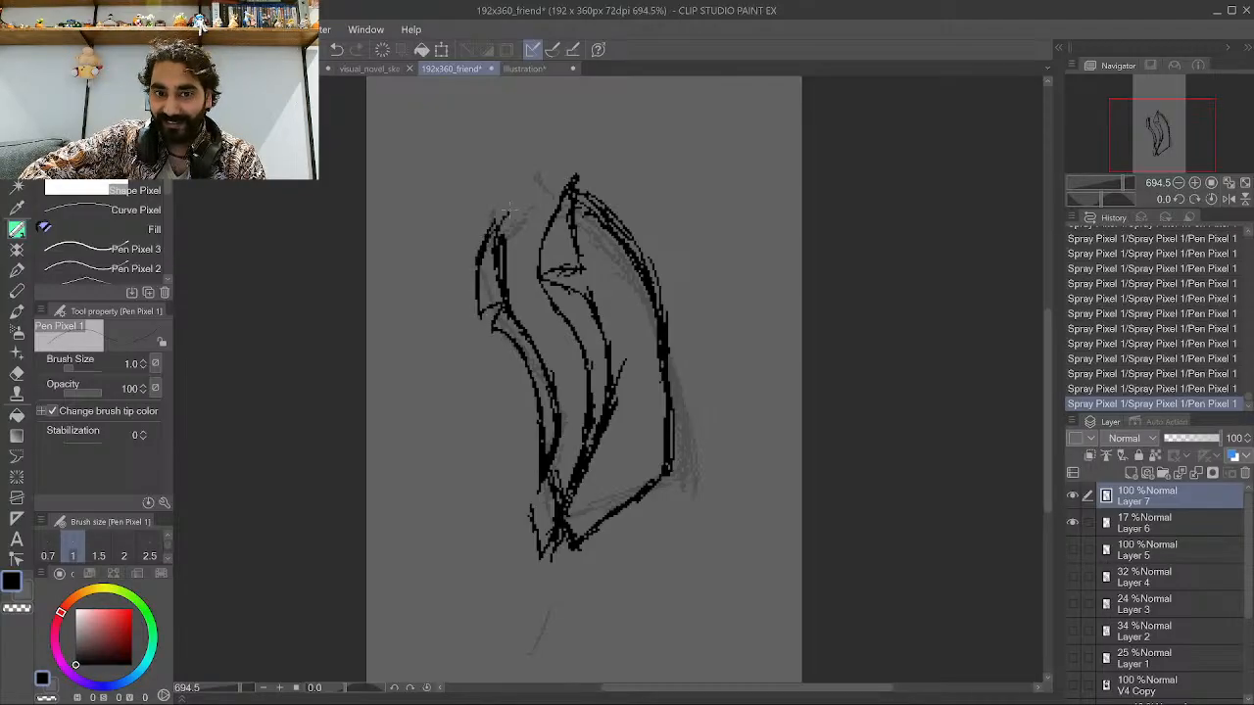
drag(488, 252, 518, 204)
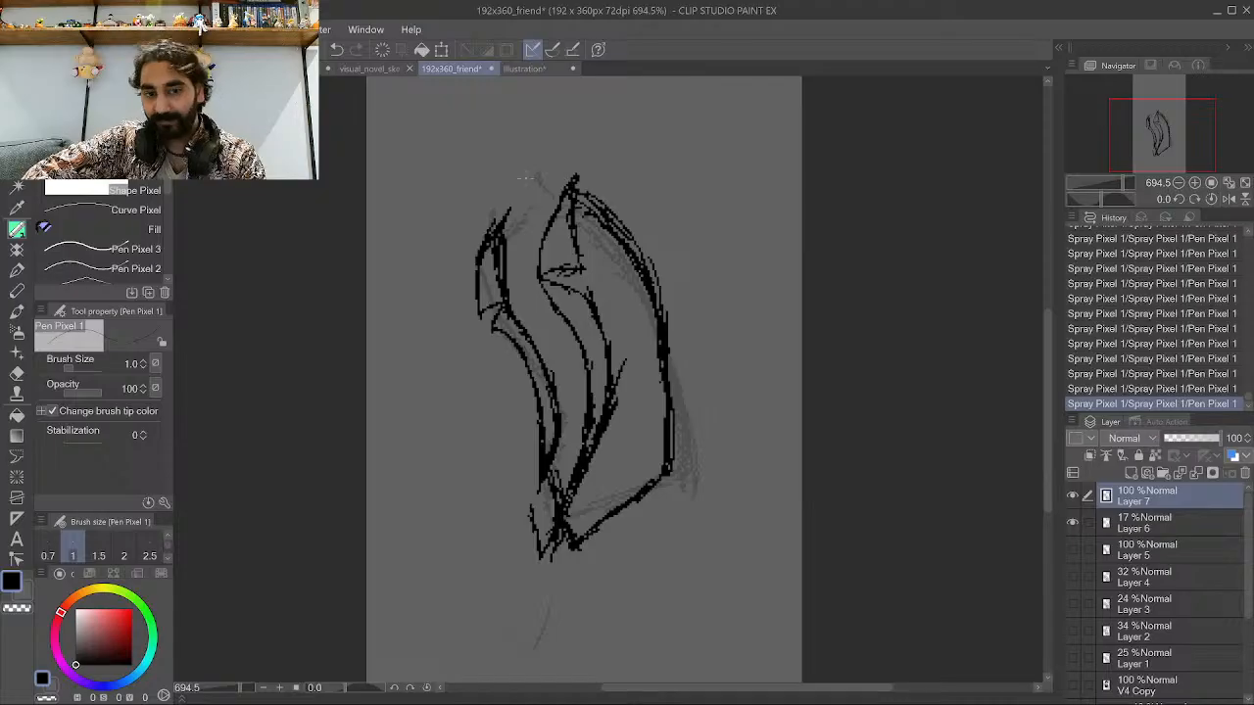
mouse_move(513, 239)
mouse_down()
mouse_move(505, 218)
mouse_move(519, 247)
mouse_move(565, 186)
mouse_up()
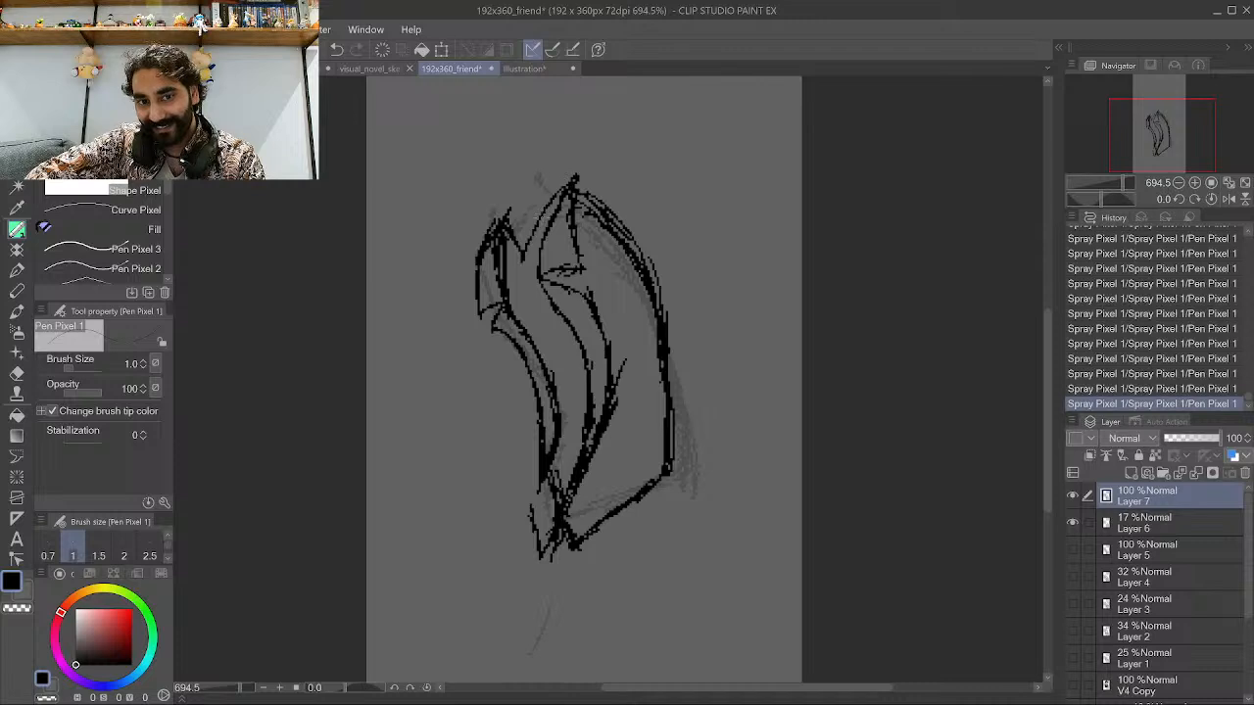
drag(525, 253, 554, 206)
drag(528, 243, 561, 201)
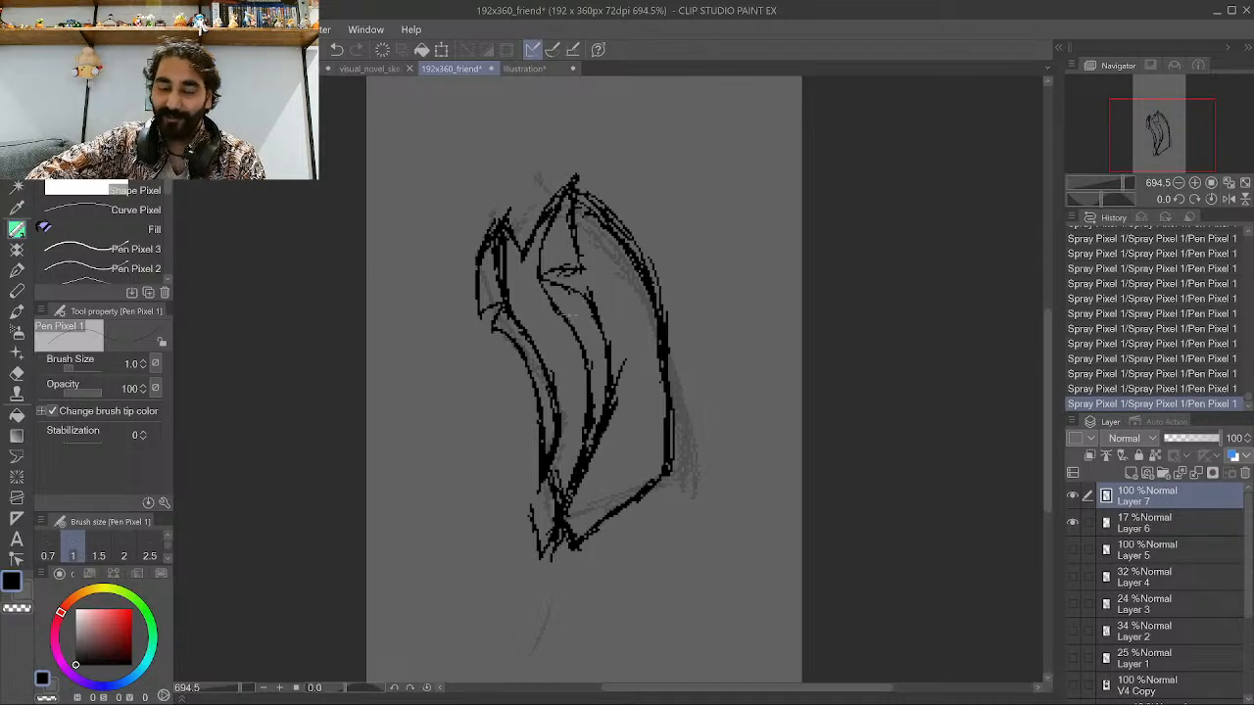
Add small detail shapes and hem lines near the bottom of the torso.
mouse_move(600, 475)
mouse_down()
mouse_move(623, 455)
mouse_move(635, 482)
mouse_move(614, 443)
mouse_move(635, 468)
mouse_up()
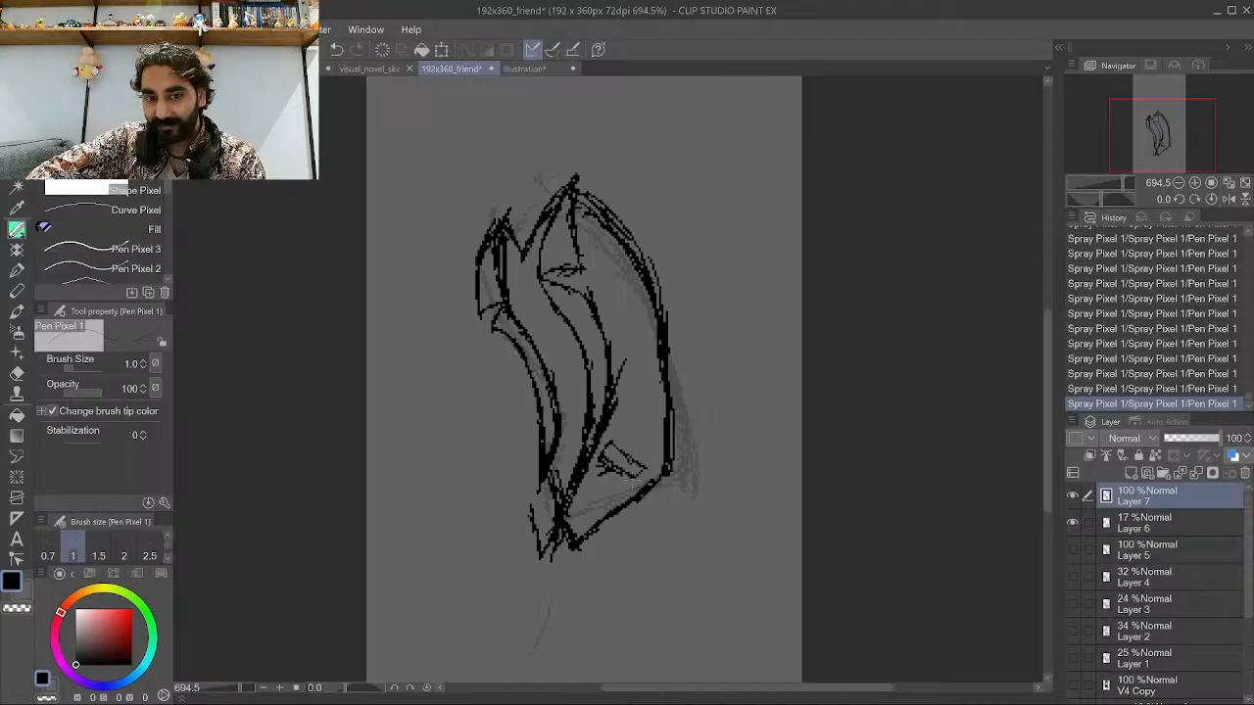
mouse_move(586, 541)
mouse_down()
mouse_move(584, 559)
mouse_move(605, 518)
mouse_move(647, 496)
mouse_move(672, 510)
mouse_up()
drag(670, 486, 697, 543)
drag(658, 493, 680, 525)
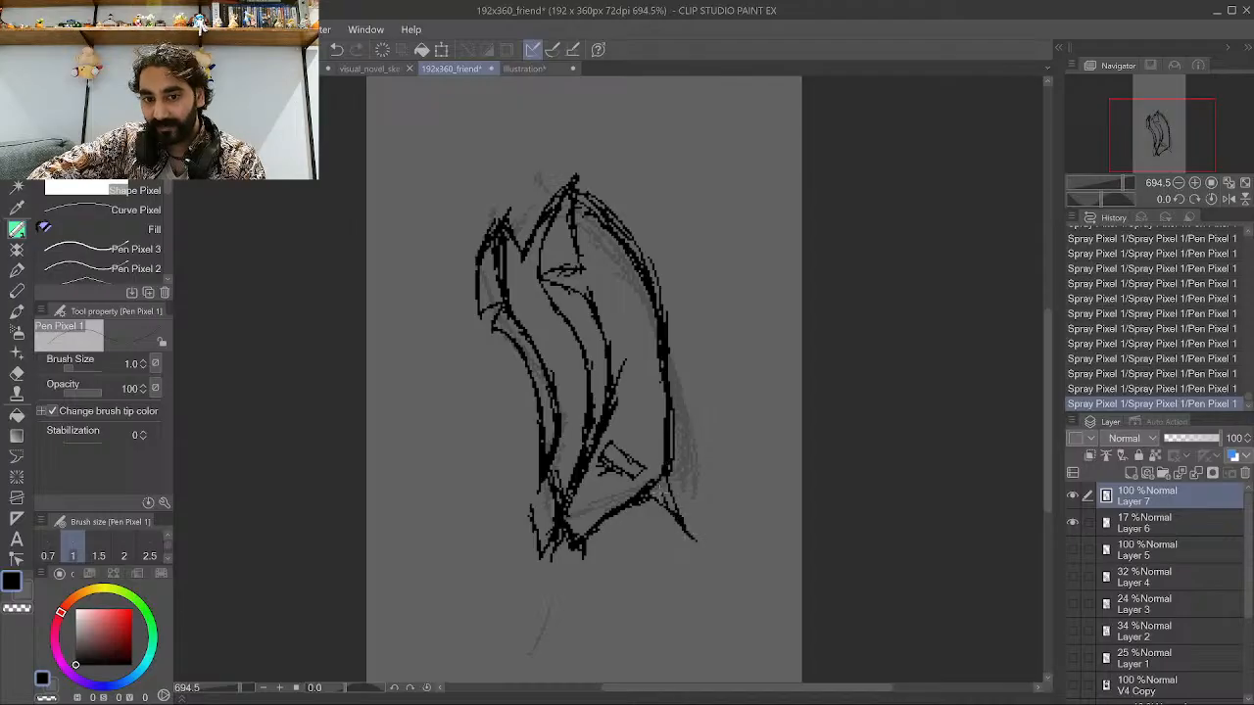
mouse_move(594, 525)
mouse_down()
mouse_move(656, 517)
mouse_move(682, 529)
mouse_up()
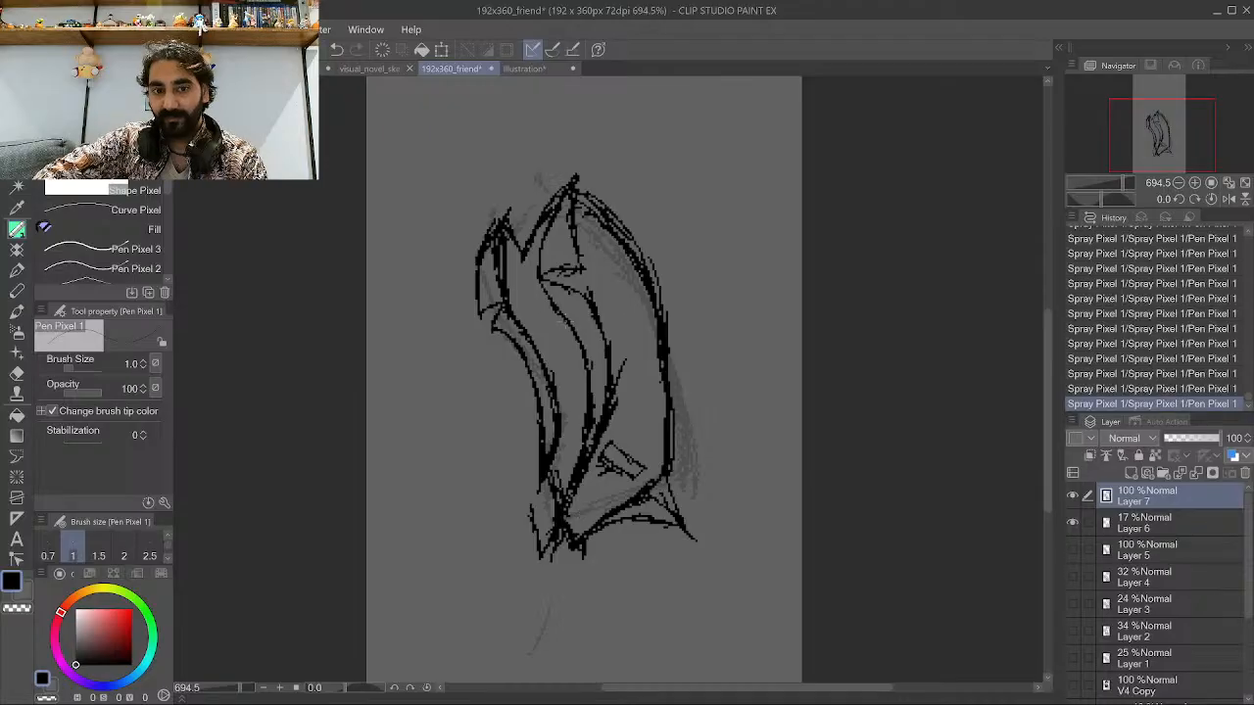
scroll(757, 433, down, 3)
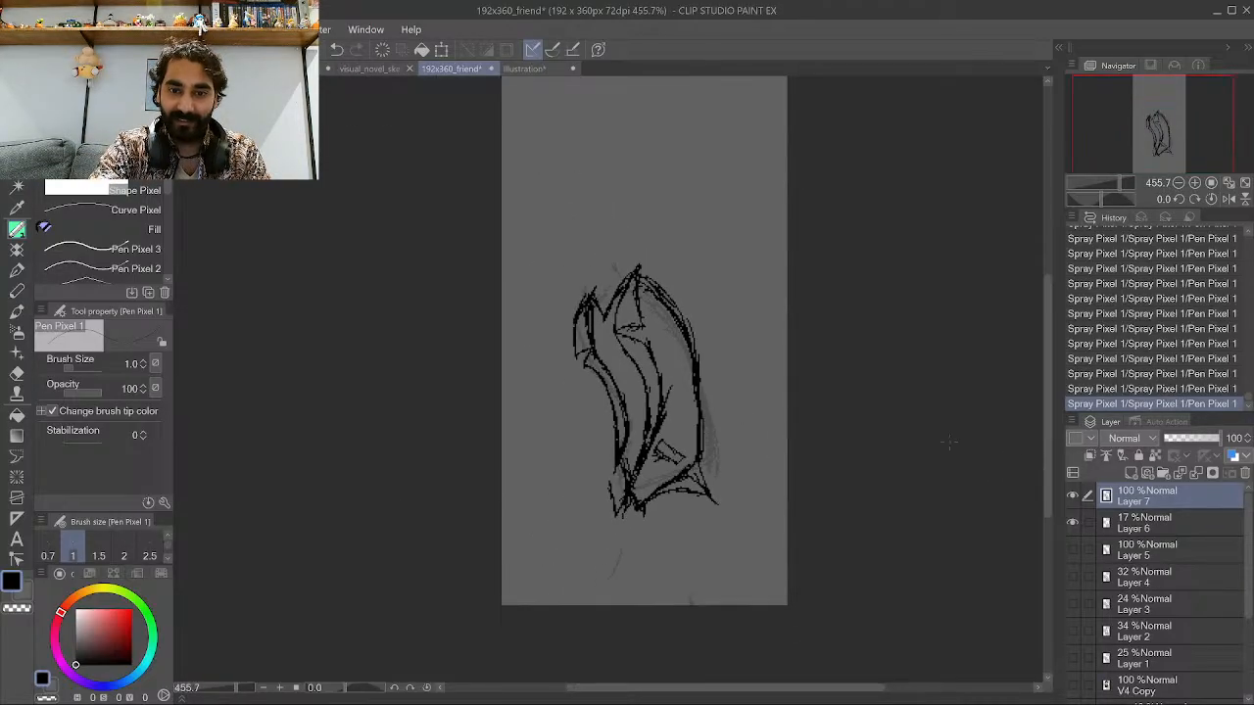
scroll(550, 333, up, 3)
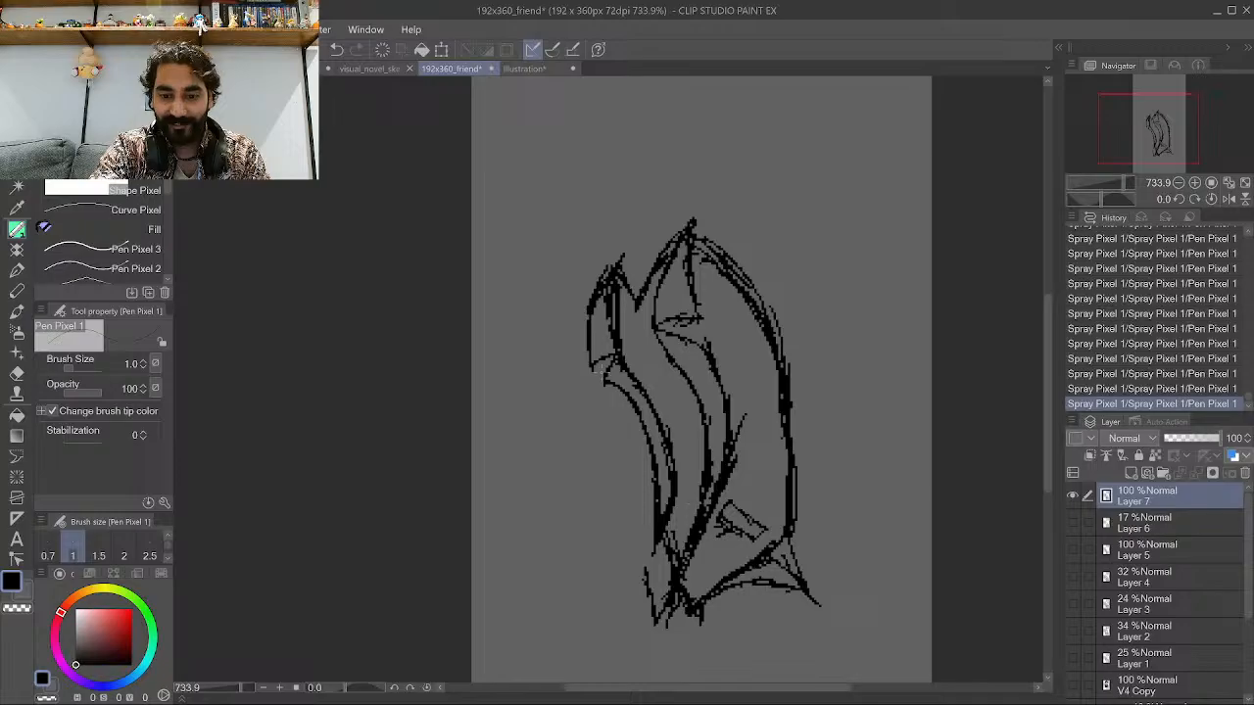
Ink the two neck lines rising from the torso's shoulders.
scroll(575, 358, down, 3)
scroll(650, 212, up, 2)
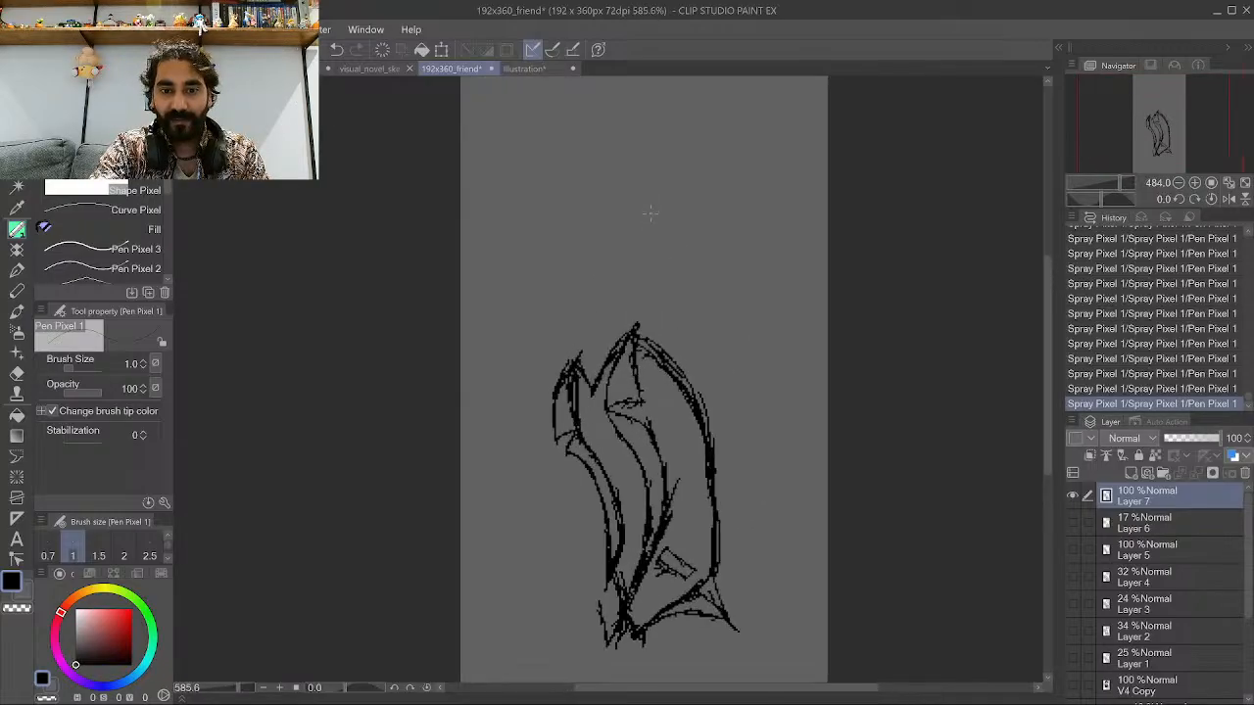
scroll(649, 213, up, 1)
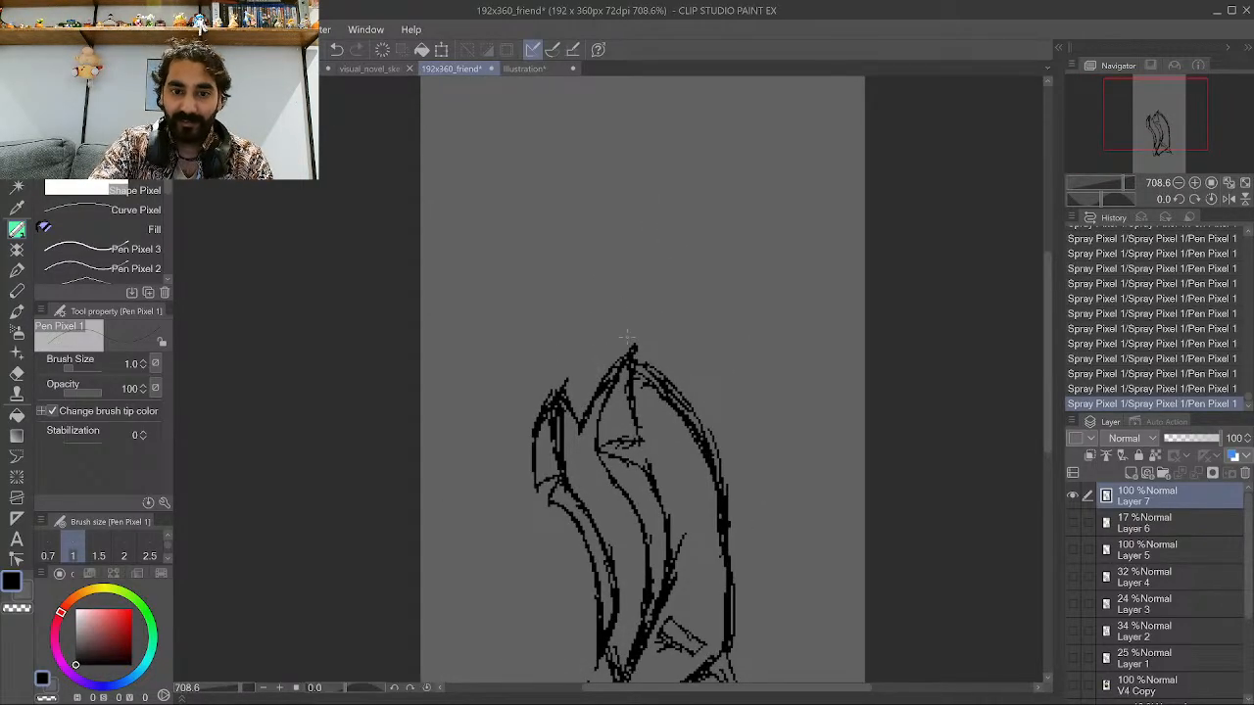
mouse_move(618, 331)
mouse_down()
mouse_move(633, 351)
mouse_move(599, 287)
mouse_up()
drag(563, 390, 541, 349)
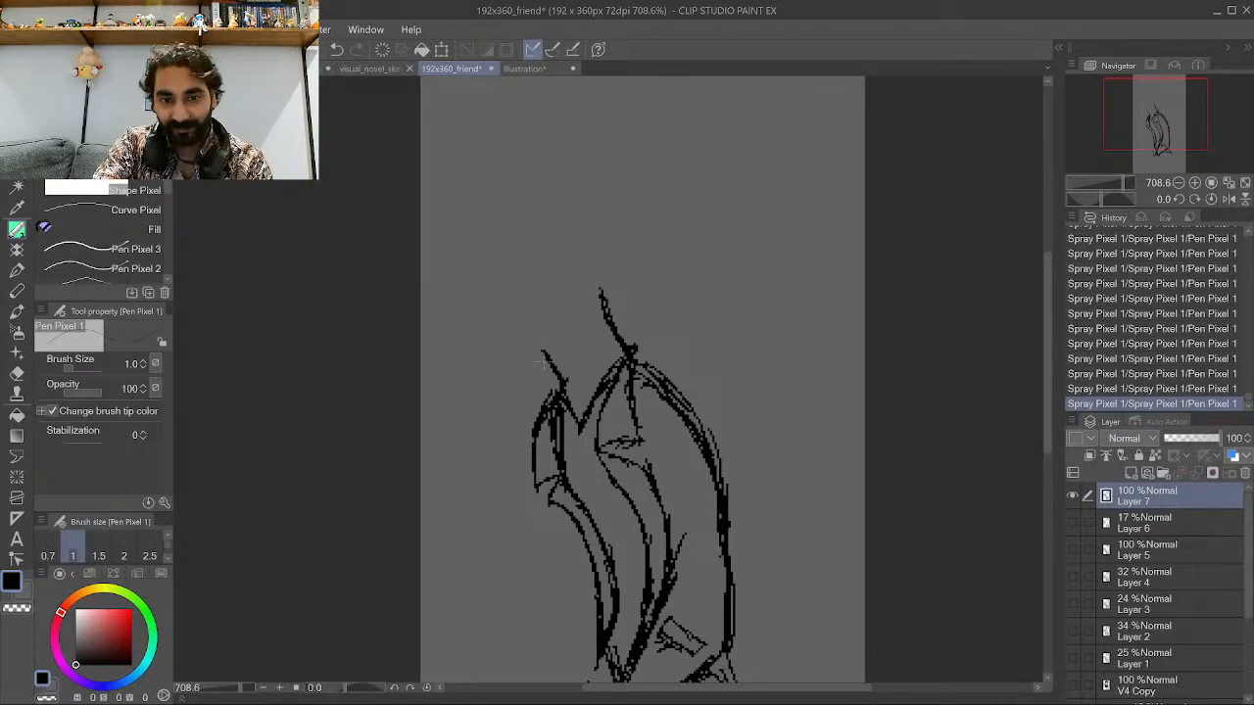
Ink the drooping head's outline, the two eye dots and the mouth line.
mouse_move(541, 353)
mouse_down()
mouse_move(576, 299)
mouse_move(568, 240)
mouse_up()
mouse_move(526, 373)
mouse_down()
mouse_move(473, 317)
mouse_move(463, 237)
mouse_up()
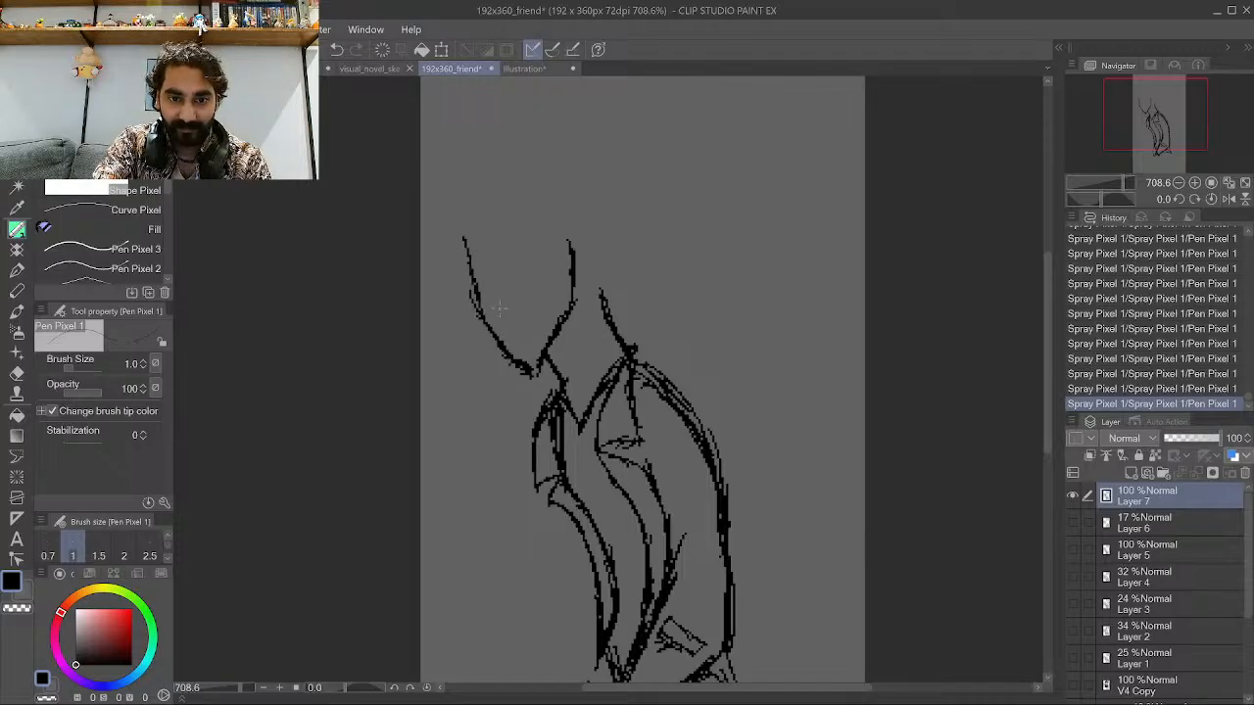
drag(530, 283, 534, 286)
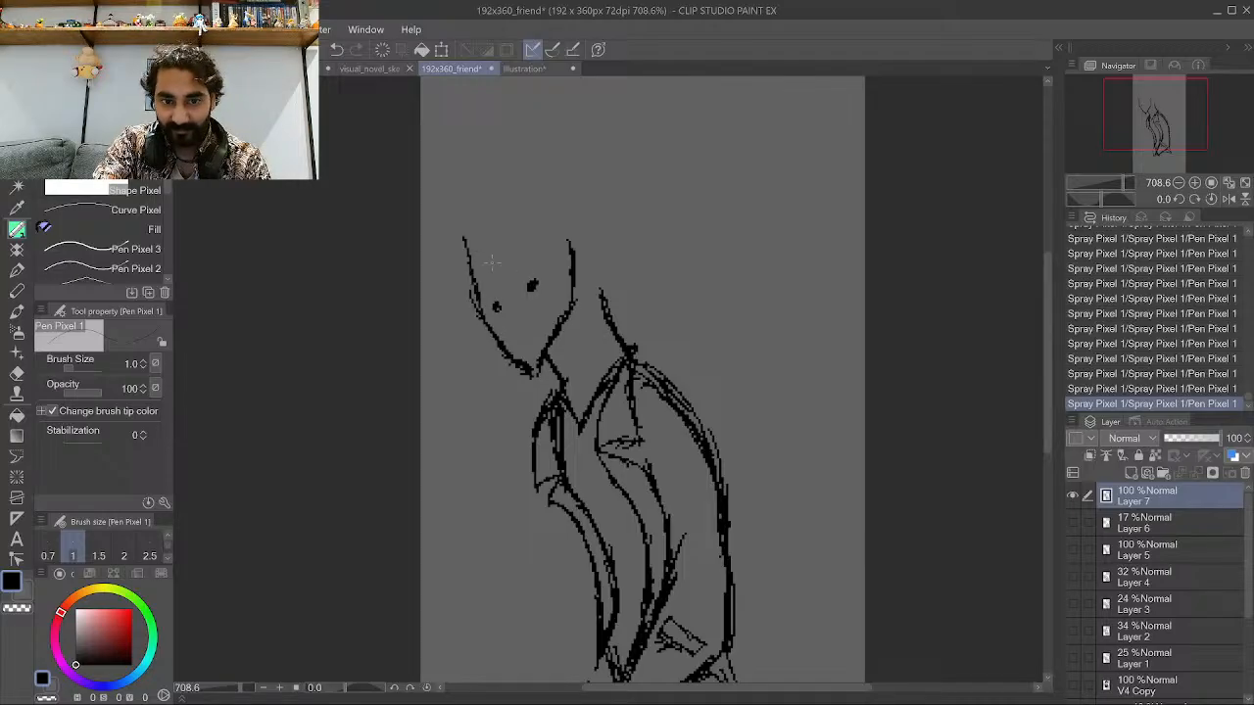
drag(471, 250, 529, 212)
drag(573, 250, 529, 215)
drag(521, 339, 536, 316)
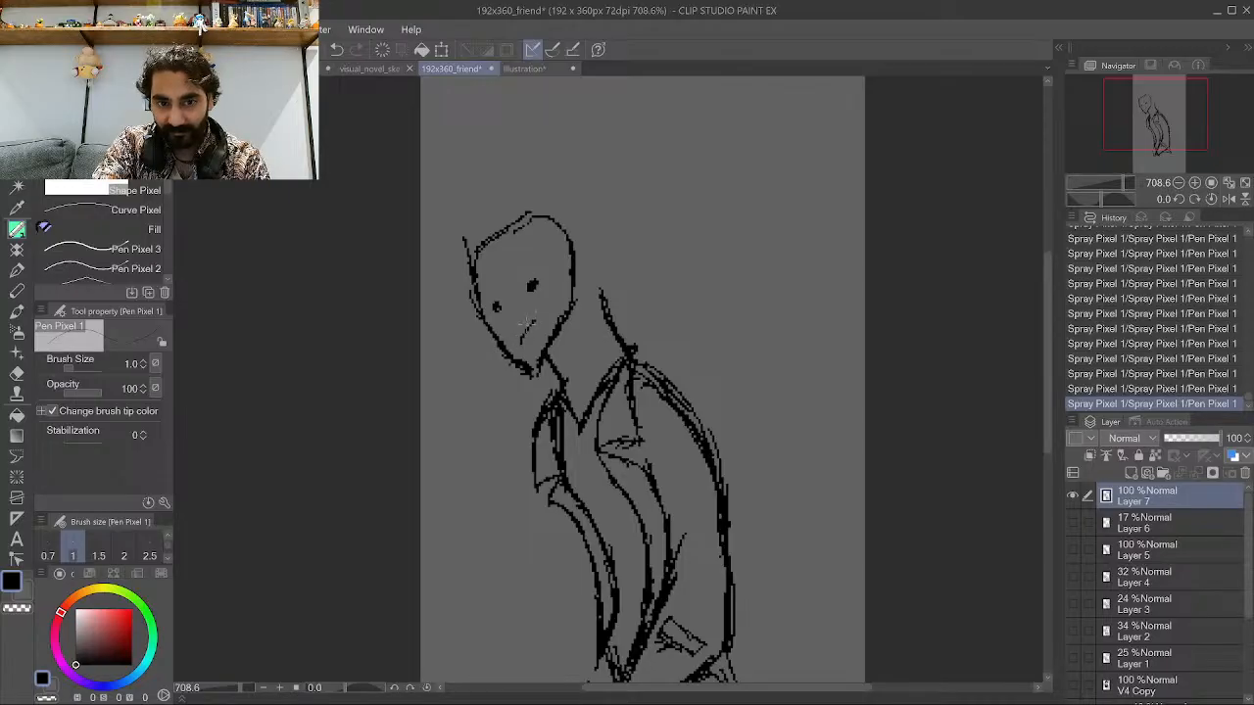
Ink the front leg's outline below the torso, undoing and redoing a few strokes along the way.
scroll(527, 270, down, 3)
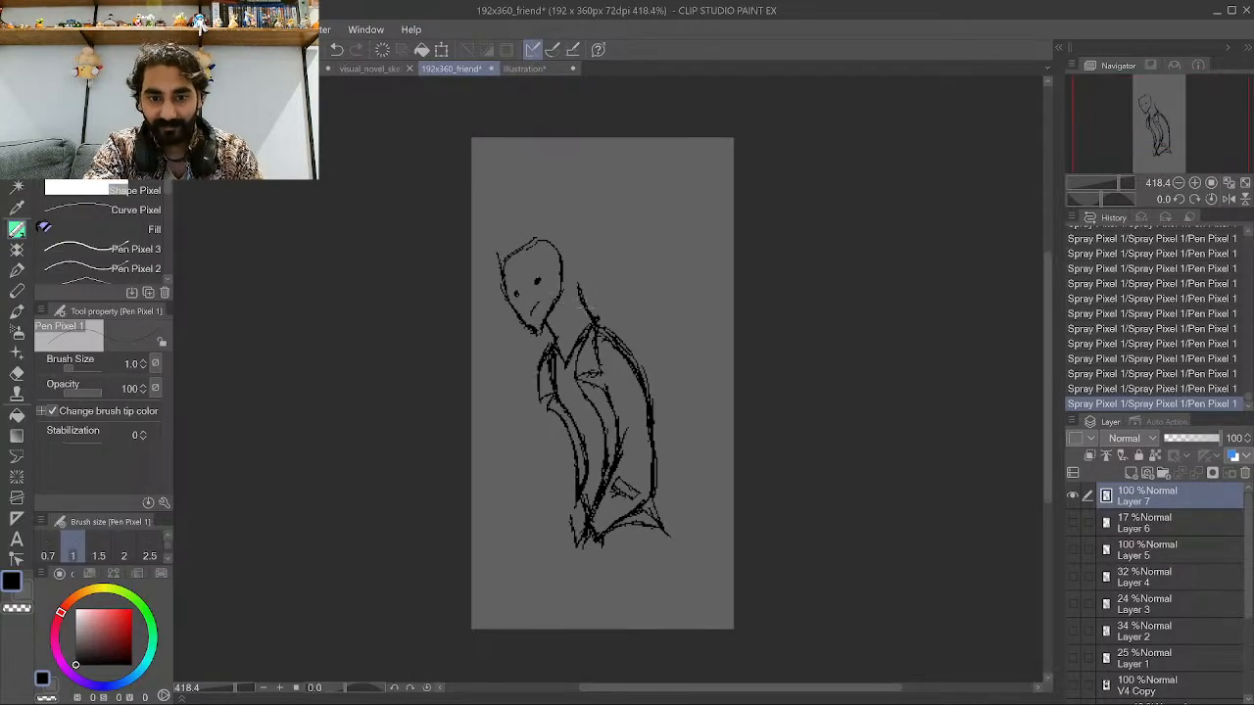
scroll(589, 616, up, 4)
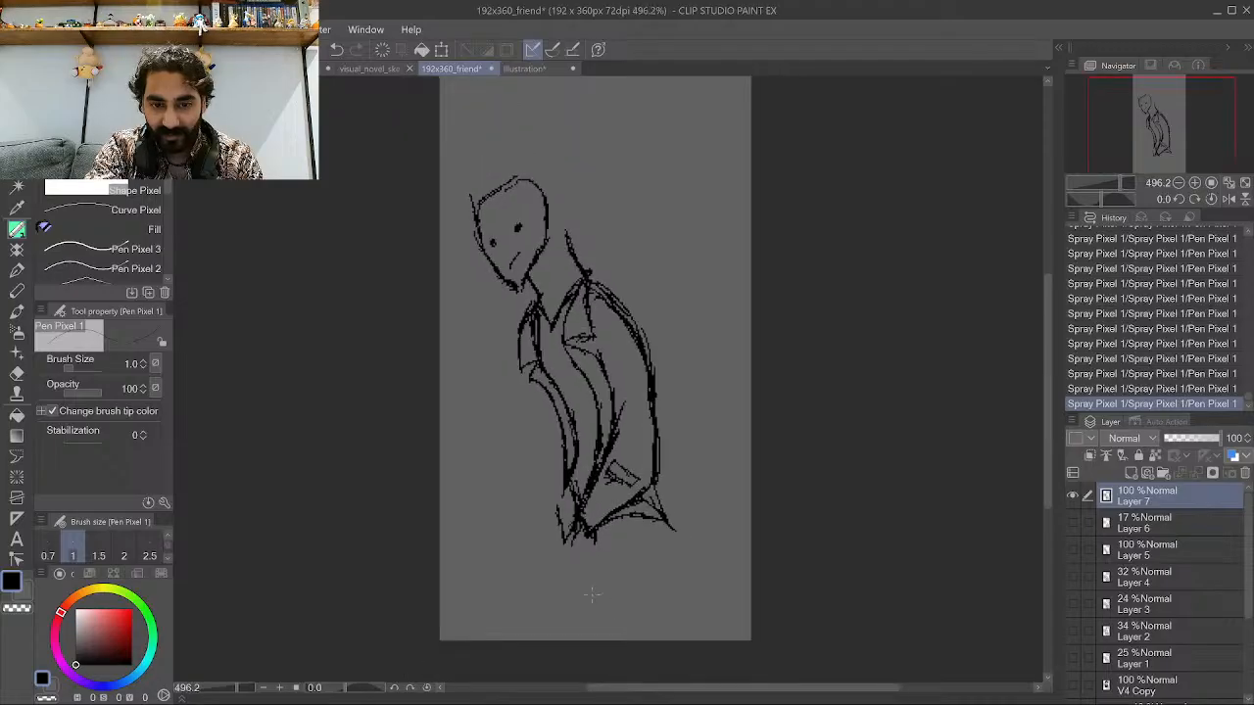
scroll(589, 617, up, 1)
drag(585, 574, 591, 647)
drag(583, 551, 590, 644)
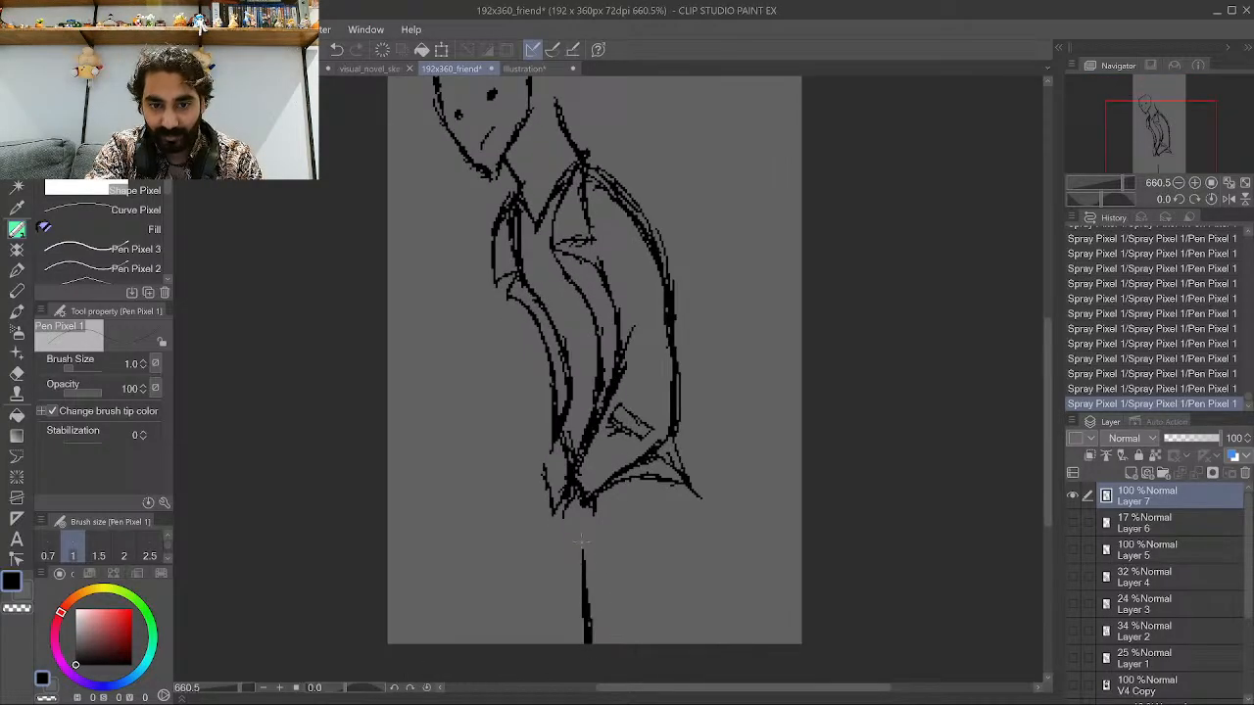
drag(579, 529, 591, 623)
key(ctrl+z)
key(ctrl+z)
key(ctrl+z)
key(ctrl+z)
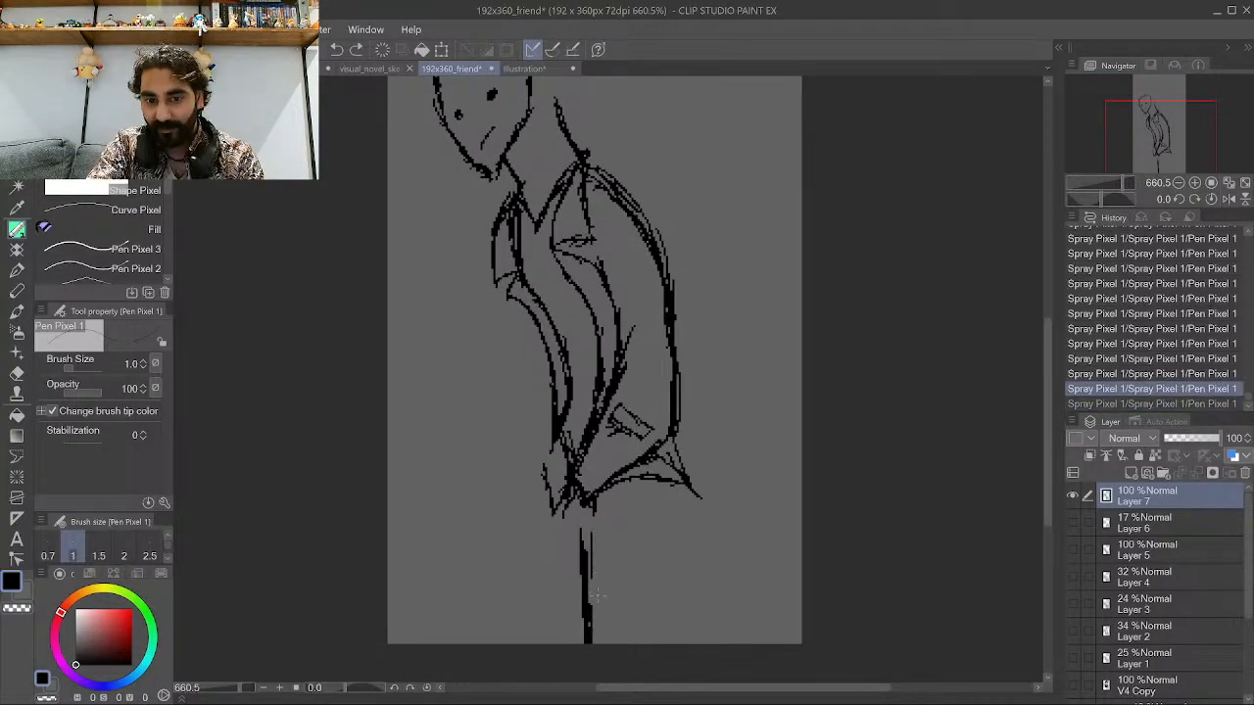
key(ctrl+y)
key(ctrl+y)
key(ctrl+y)
key(ctrl+y)
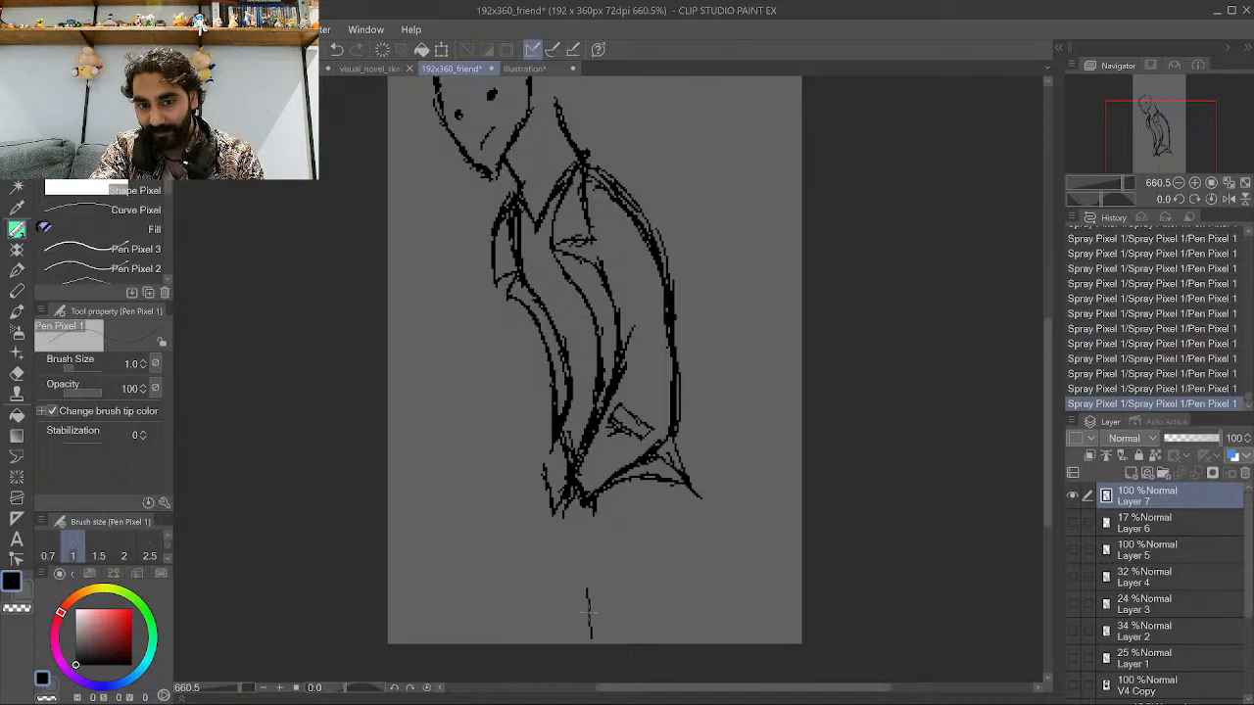
drag(577, 535, 598, 642)
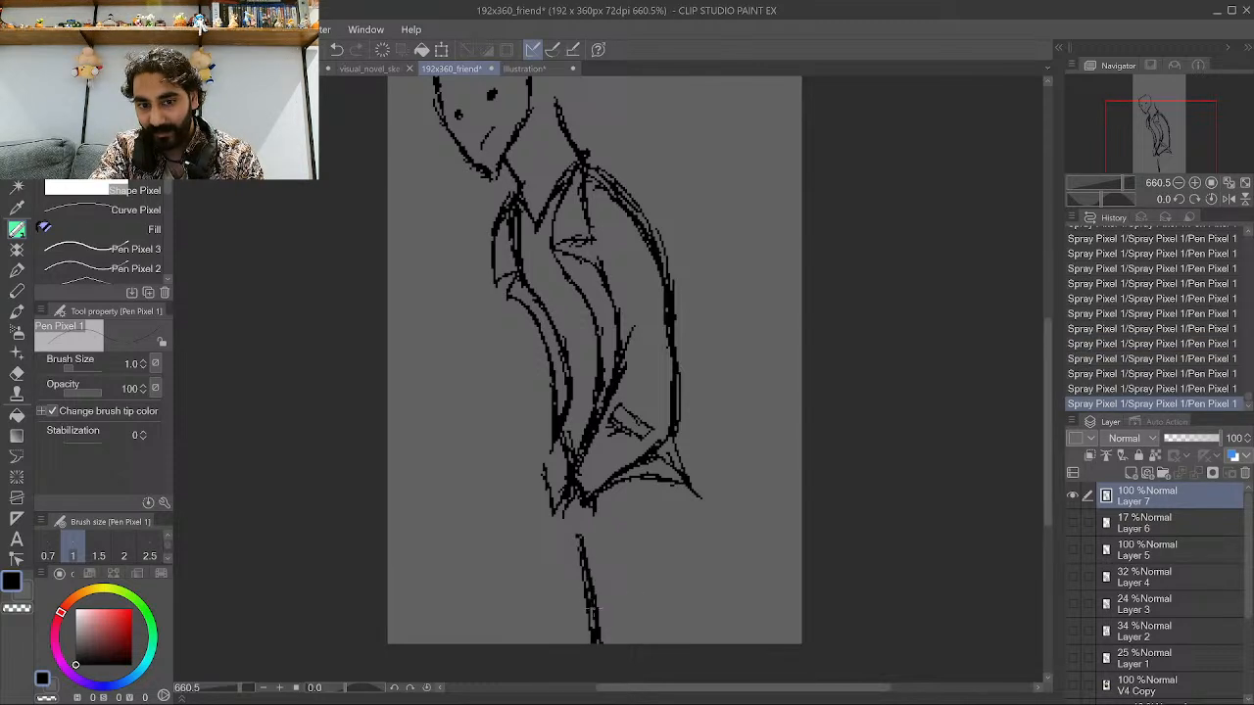
Ink the back leg's outline with several strokes below the coat's tail.
mouse_move(648, 531)
mouse_down()
mouse_move(639, 648)
mouse_move(653, 538)
mouse_move(650, 615)
mouse_up()
drag(658, 564, 650, 619)
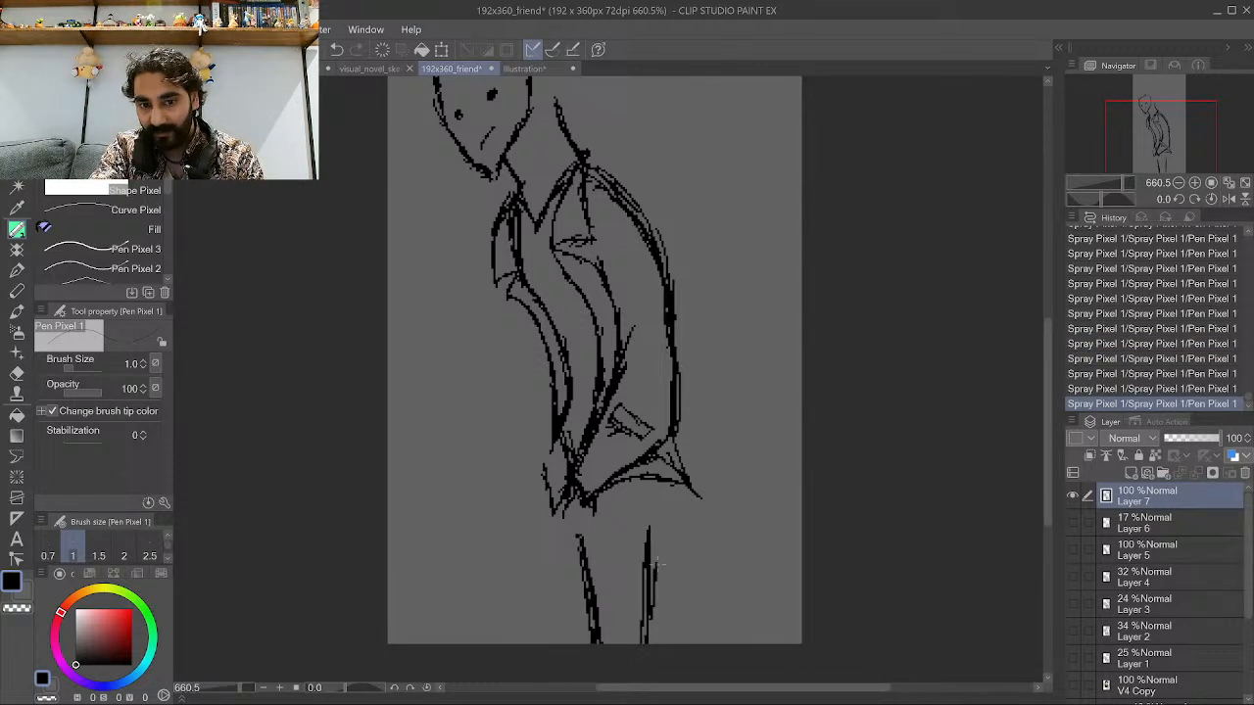
mouse_move(668, 512)
mouse_down()
mouse_move(656, 587)
mouse_move(666, 557)
mouse_up()
drag(674, 523, 663, 548)
drag(673, 500, 671, 527)
drag(666, 482, 670, 549)
drag(676, 483, 664, 576)
mouse_move(666, 559)
mouse_down()
mouse_move(646, 603)
mouse_move(659, 578)
mouse_move(662, 646)
mouse_up()
drag(664, 596, 662, 644)
drag(662, 574, 657, 602)
drag(674, 619, 666, 645)
drag(684, 587, 674, 649)
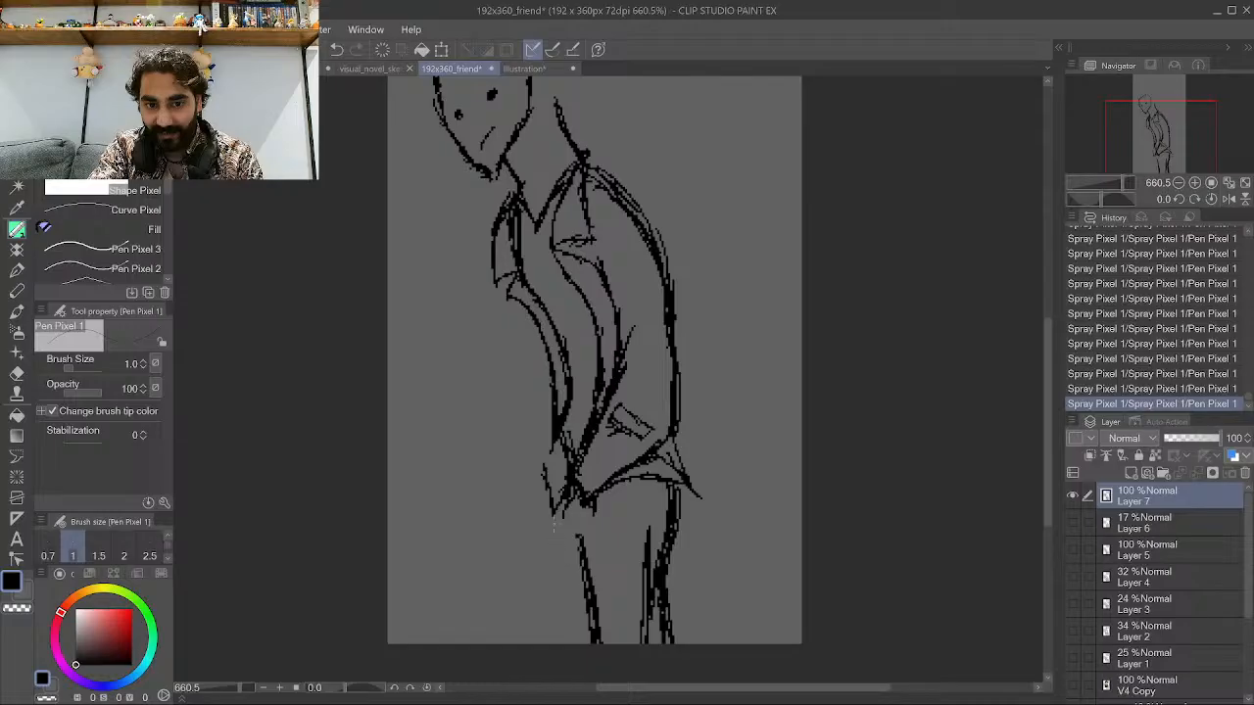
Ink the other leg's outline and short connecting strokes at the hip beneath the hem.
mouse_move(555, 517)
mouse_down()
mouse_move(551, 586)
mouse_move(556, 576)
mouse_up()
drag(555, 588, 549, 612)
drag(560, 535, 555, 556)
drag(554, 604, 542, 643)
drag(552, 578, 544, 639)
drag(551, 531, 549, 580)
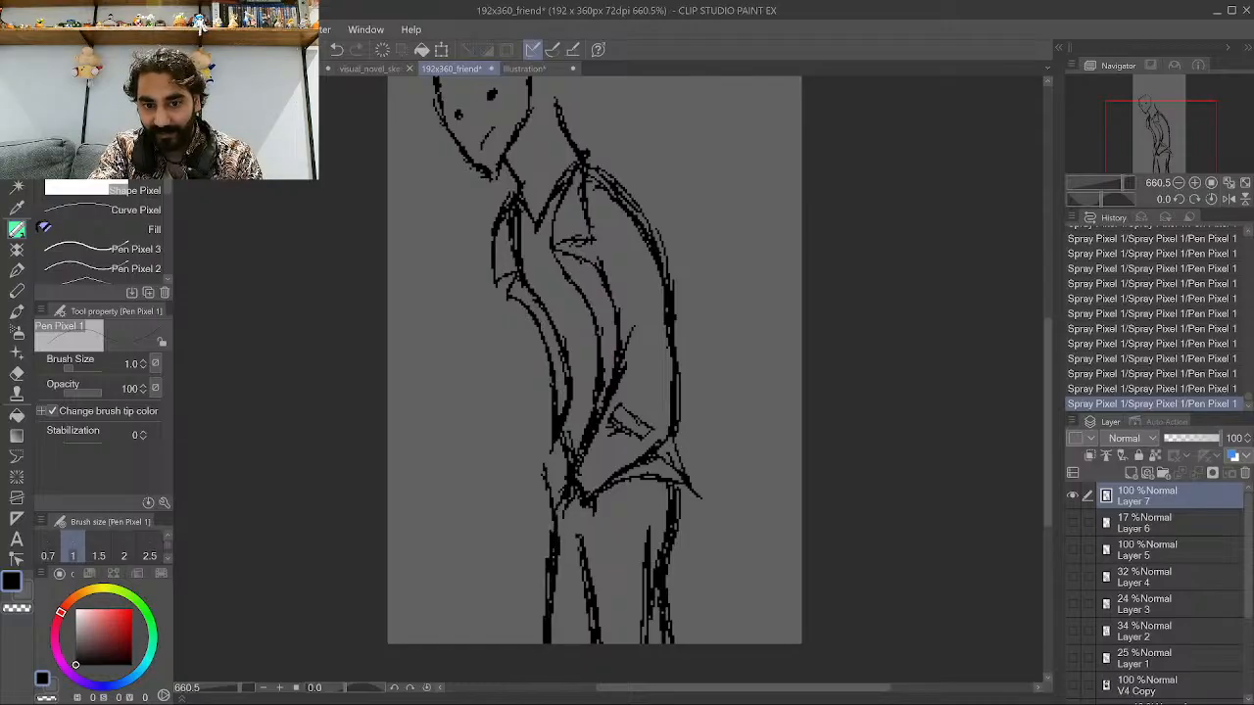
drag(567, 530, 551, 558)
drag(571, 532, 552, 557)
mouse_move(595, 516)
mouse_down()
mouse_move(630, 534)
mouse_move(617, 534)
mouse_move(621, 544)
mouse_move(595, 523)
mouse_move(556, 540)
mouse_move(555, 558)
mouse_up()
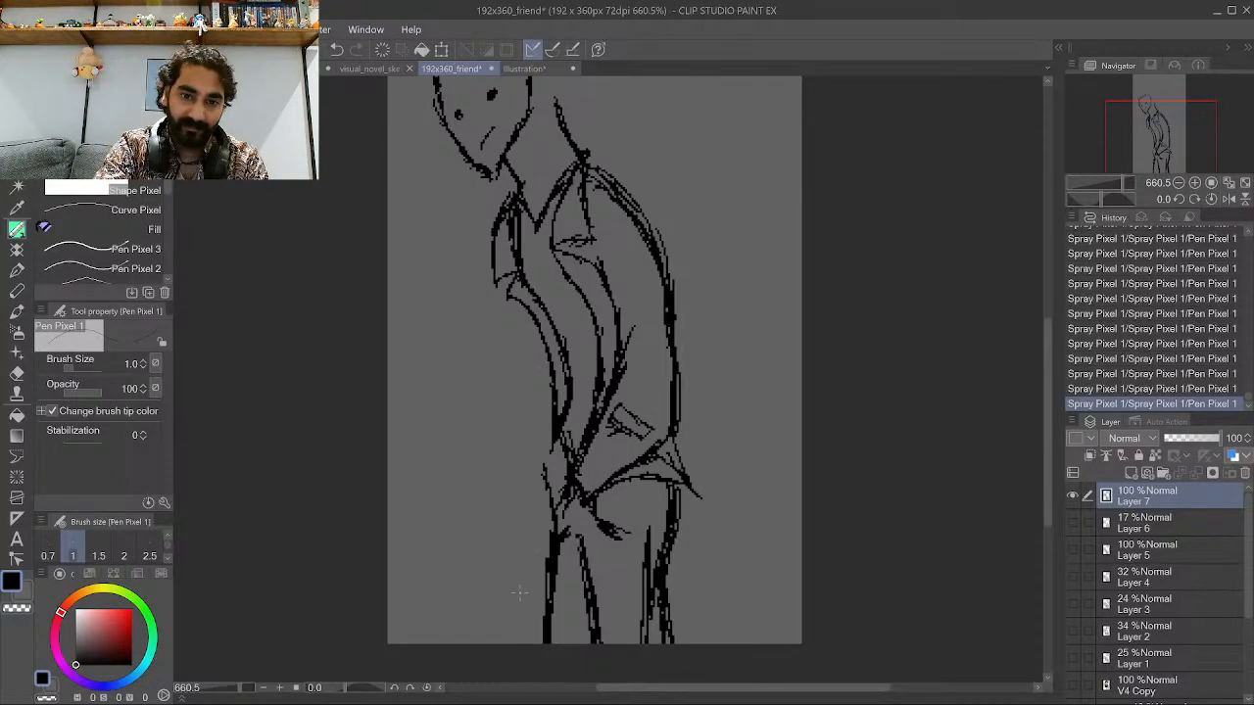
Review the whole sprite zoomed out and view the portrait_2 artwork for comparison before returning.
scroll(538, 573, down, 4)
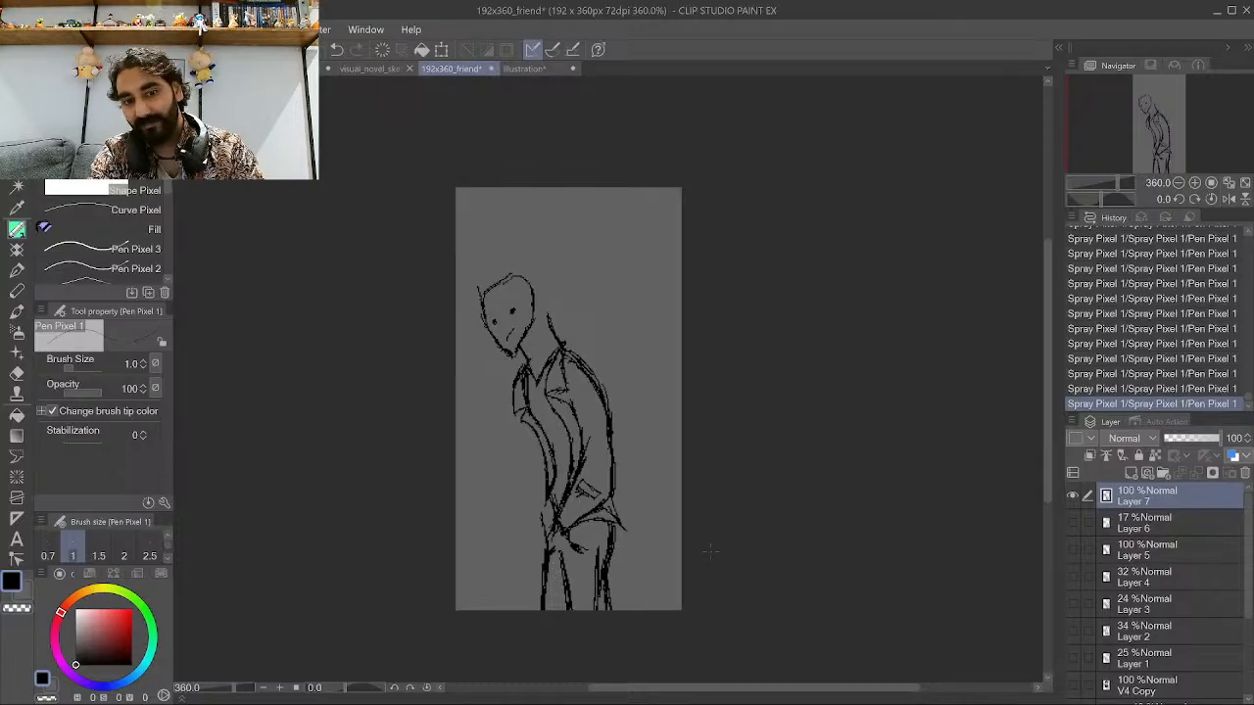
scroll(695, 510, down, 1)
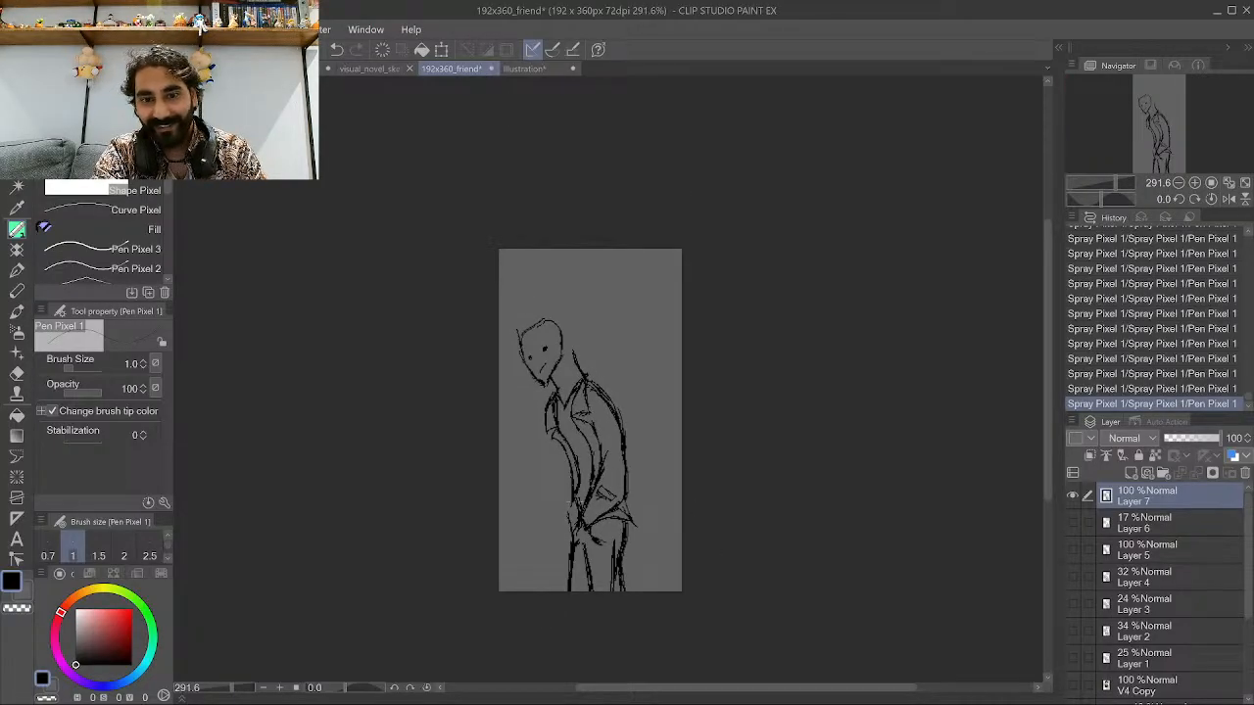
scroll(564, 464, up, 2)
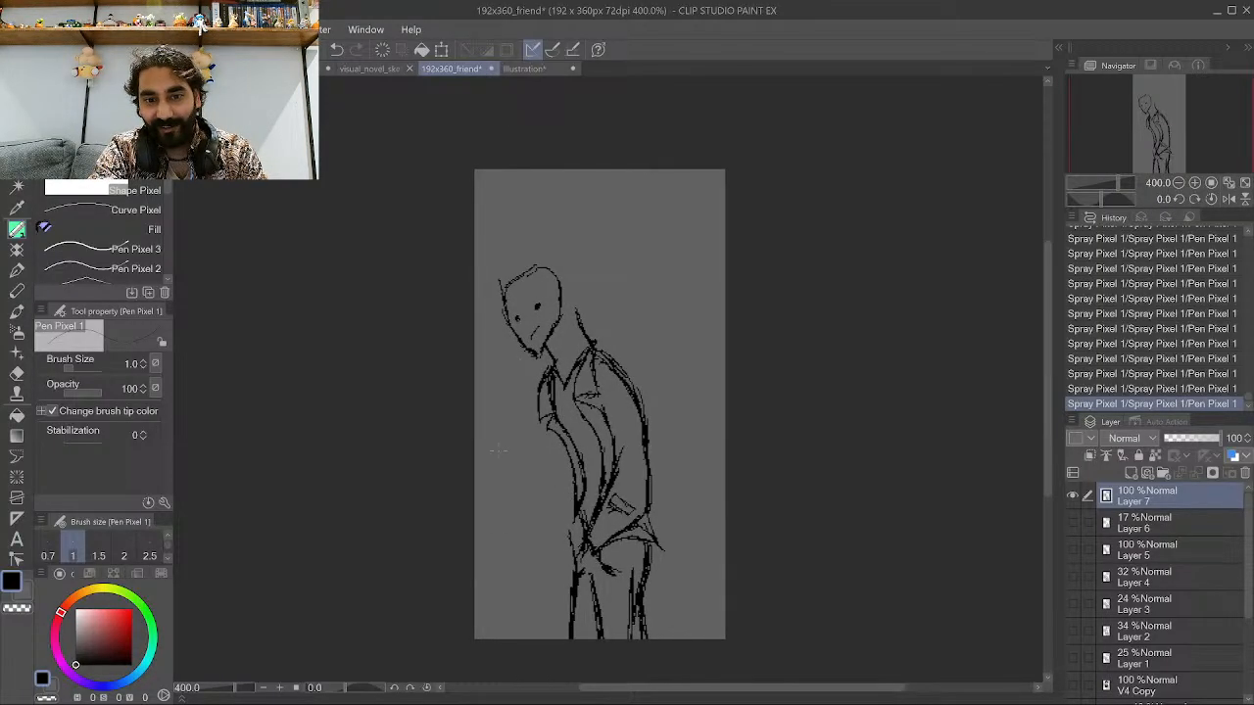
scroll(527, 403, up, 1)
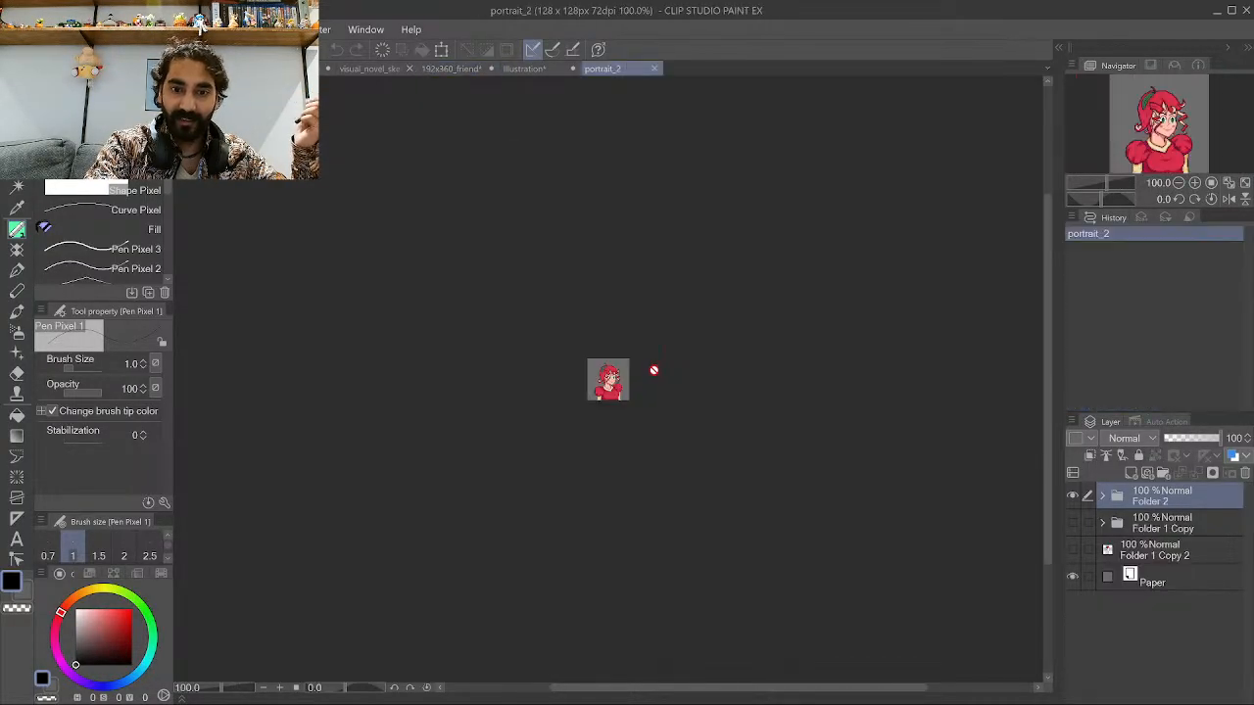
scroll(628, 396, up, 13)
scroll(628, 396, up, 5)
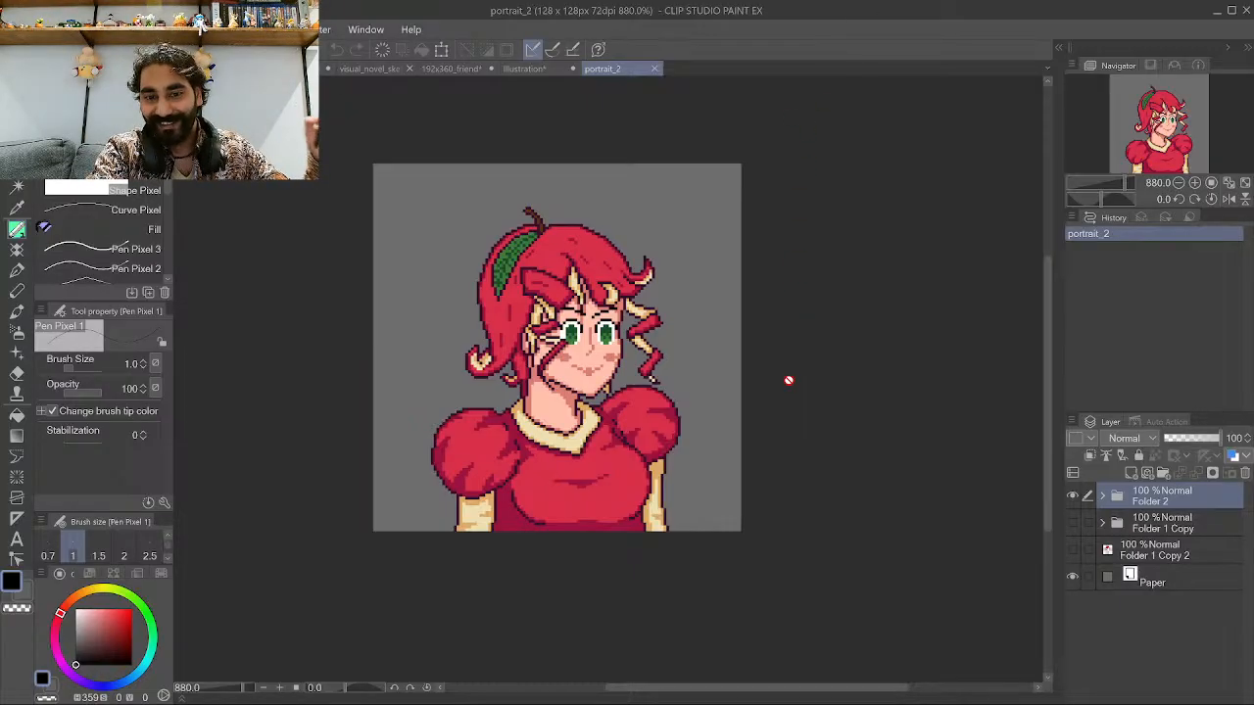
click(656, 70)
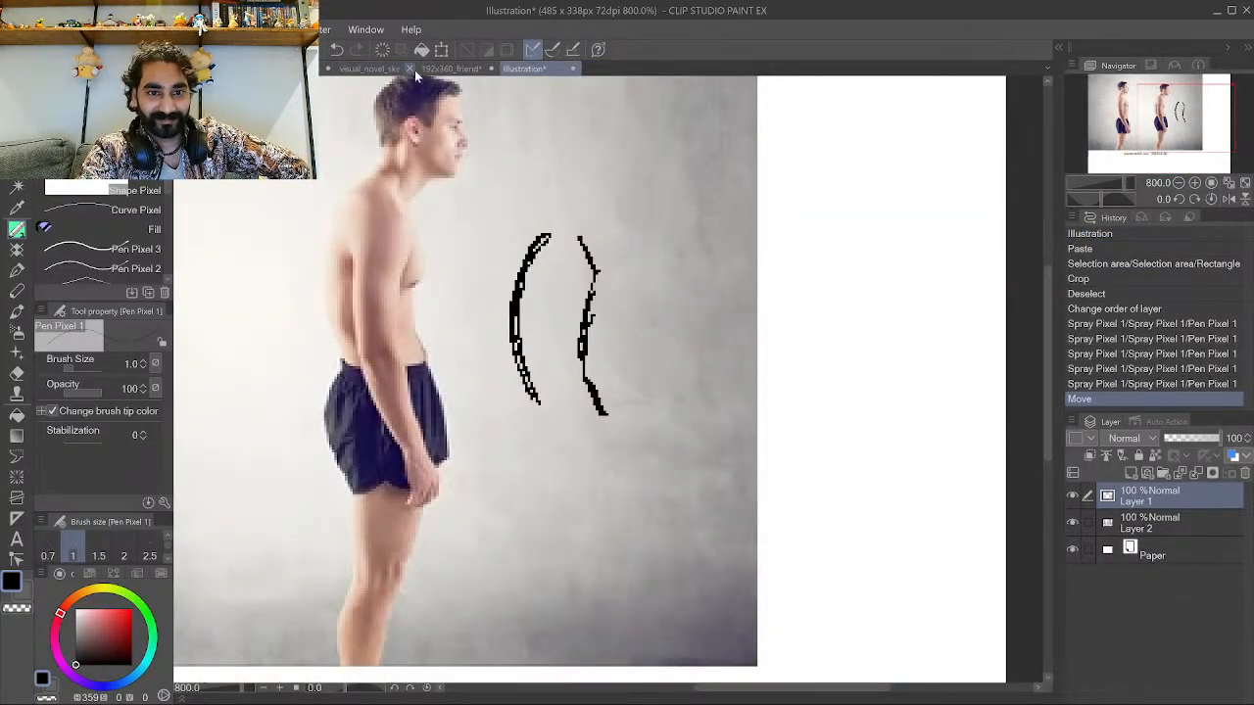
click(451, 69)
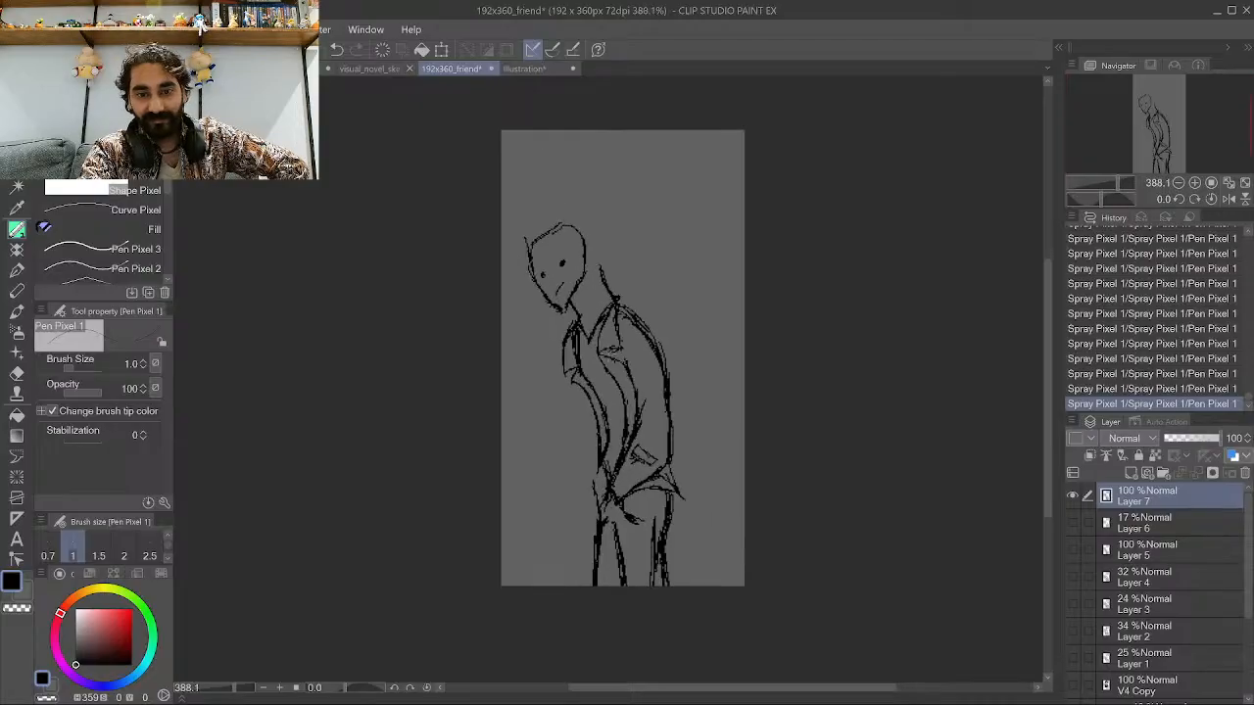
Select the head with a polyline selection and move it slightly lower with Scale/Rotate.
scroll(607, 172, up, 4)
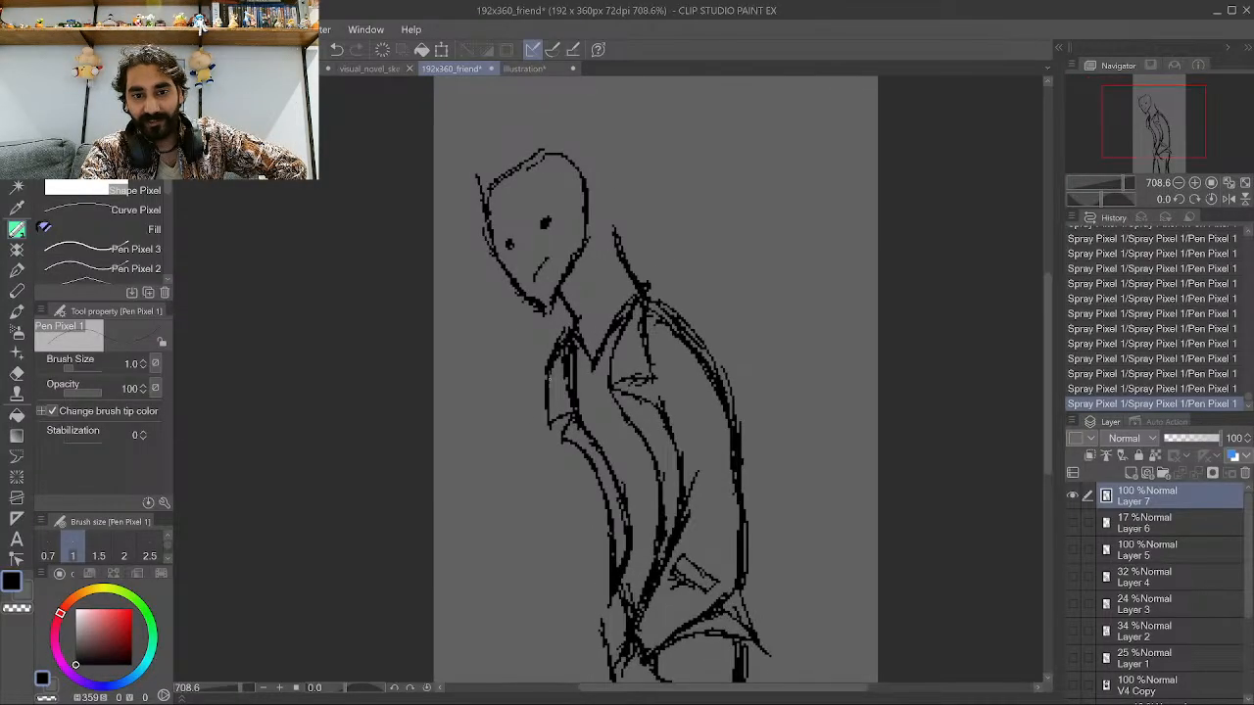
key(m)
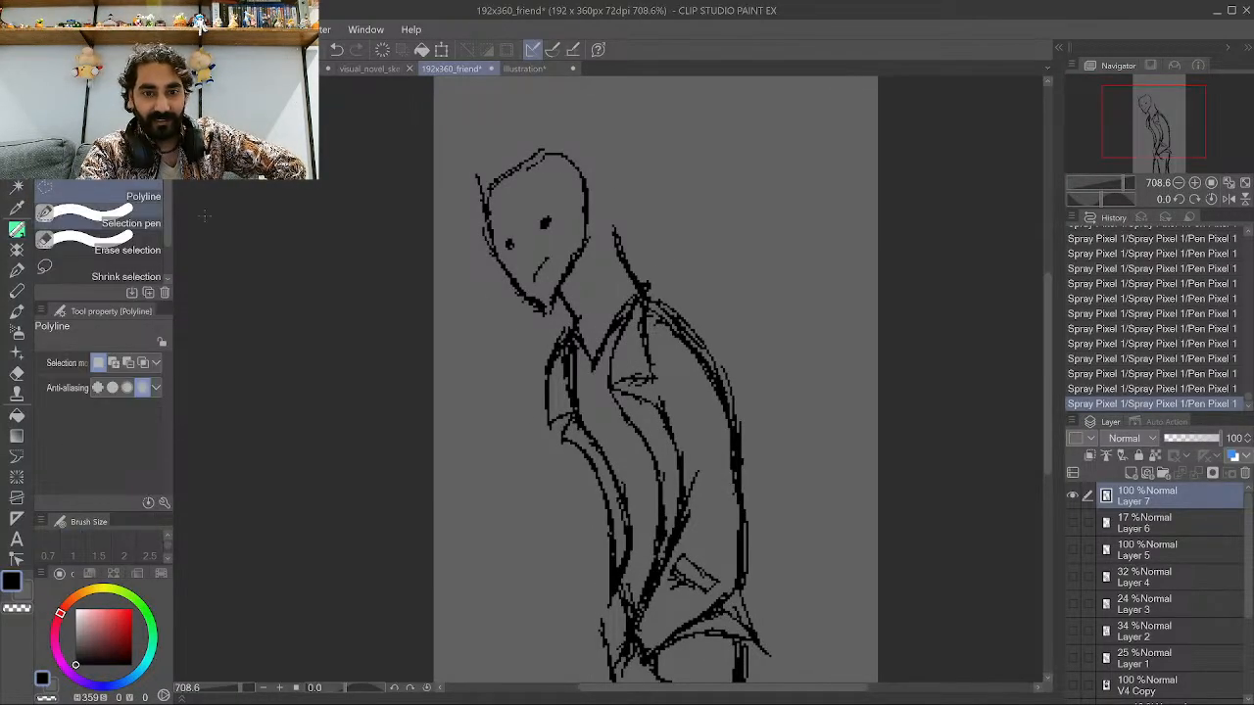
click(502, 361)
click(578, 294)
click(615, 147)
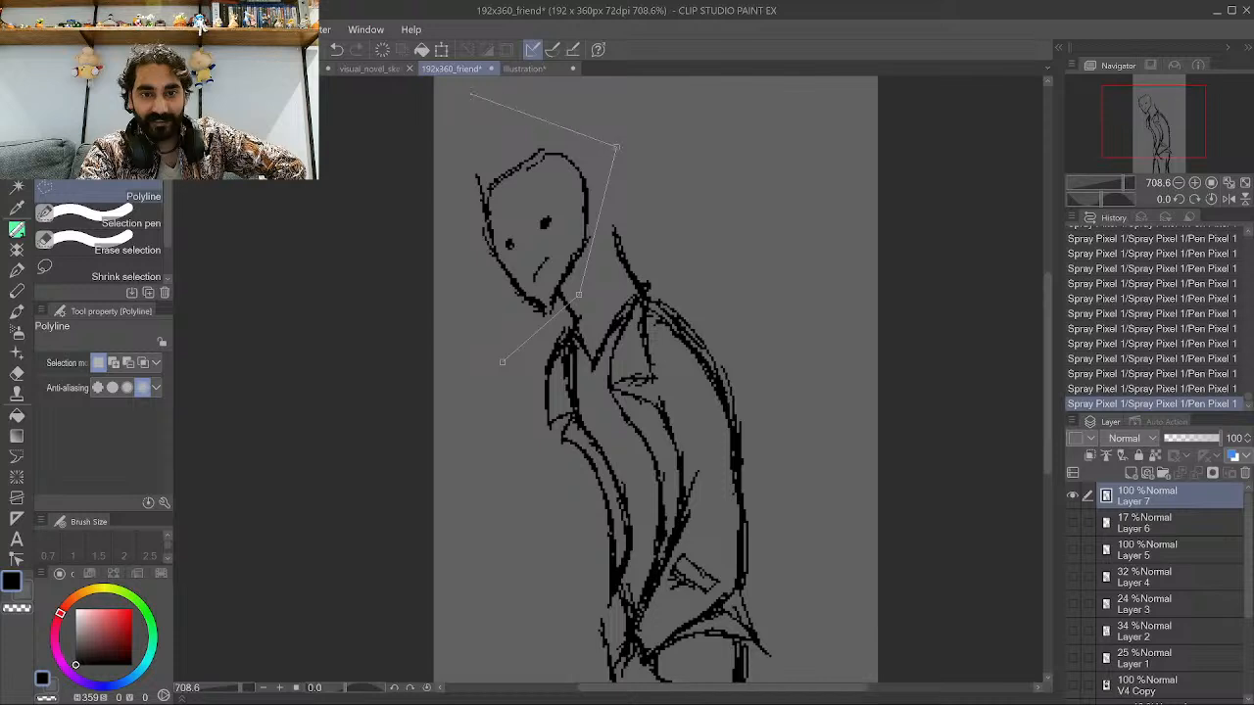
click(470, 94)
click(440, 292)
click(501, 361)
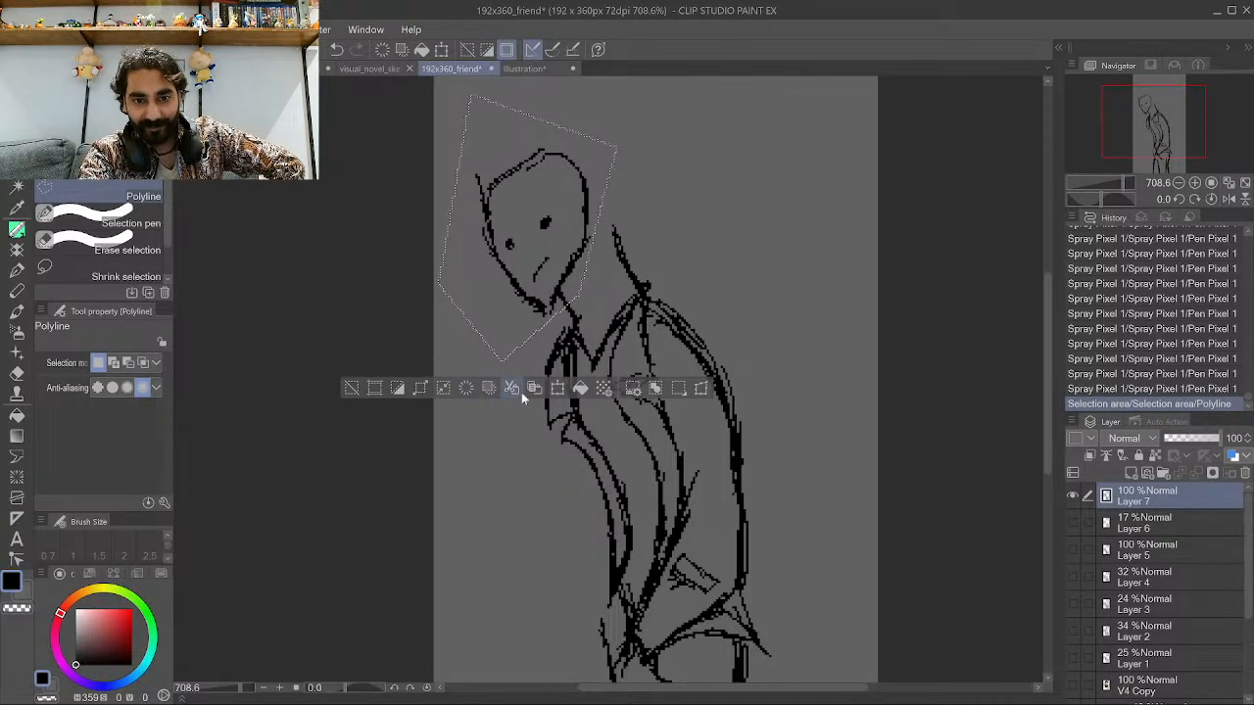
click(556, 388)
drag(551, 233, 554, 275)
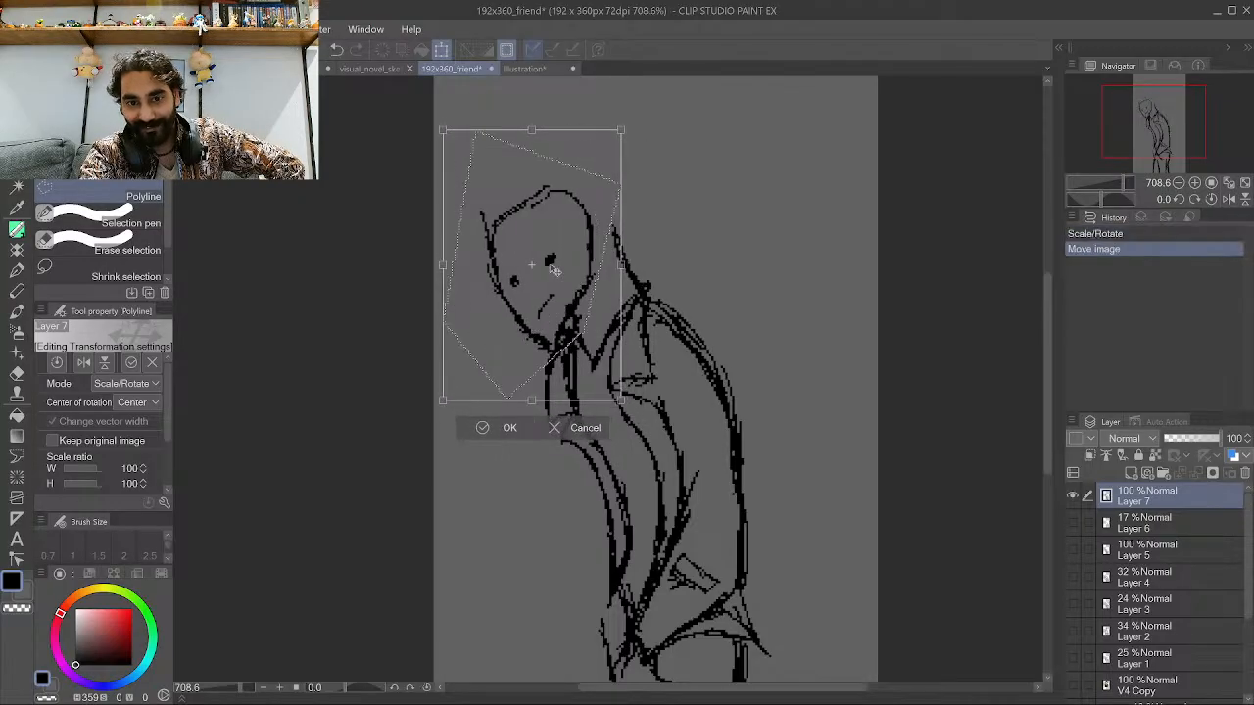
click(487, 428)
click(401, 427)
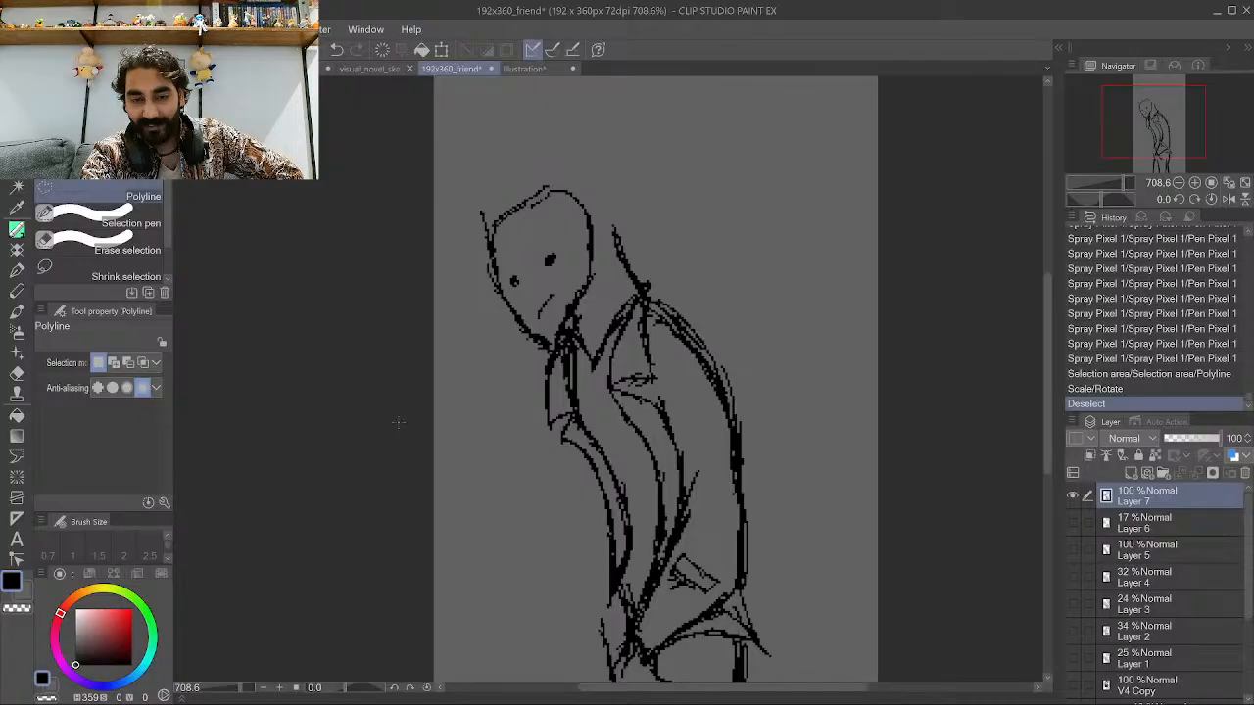
Undo the head move and clear the selection.
scroll(445, 448, down, 2)
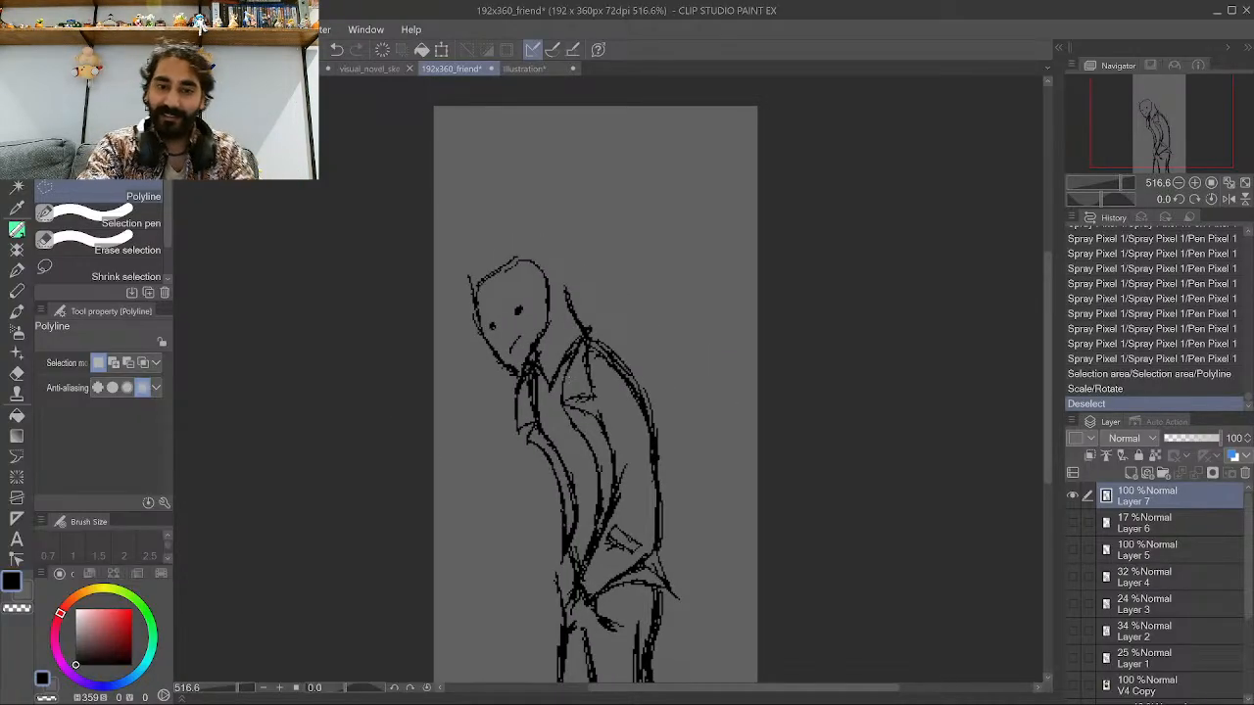
scroll(587, 369, up, 2)
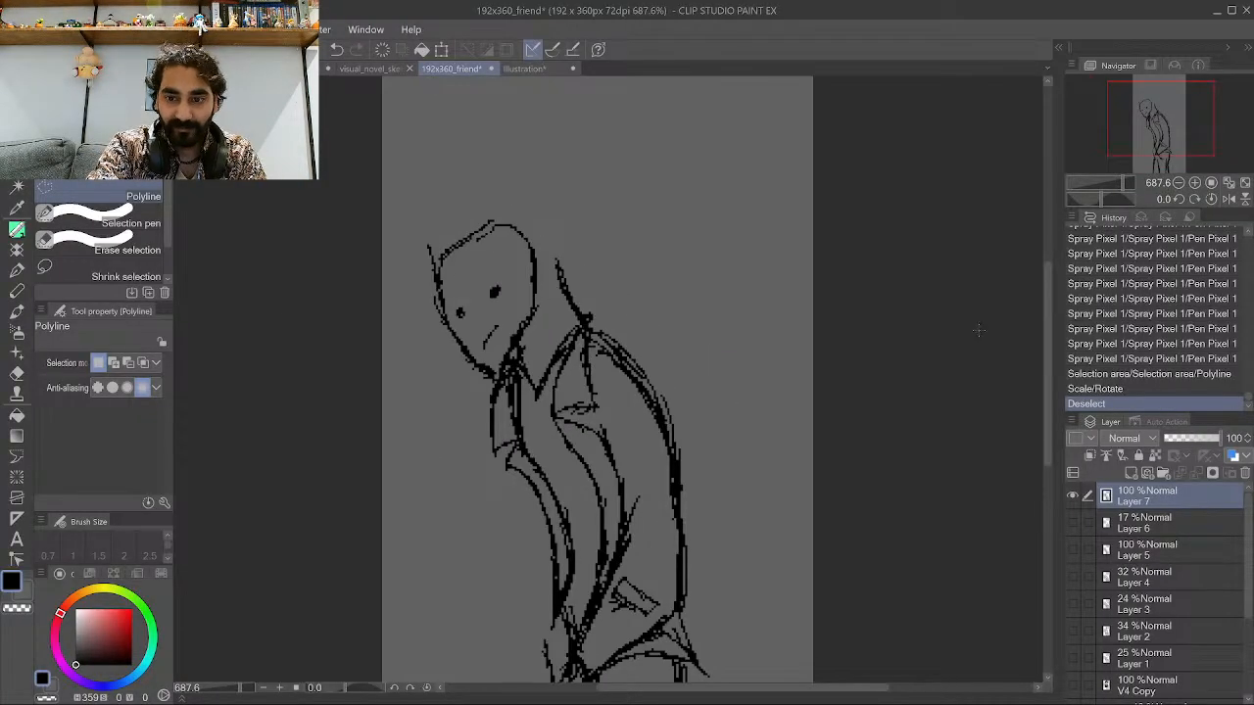
key(ctrl+z)
key(ctrl+z)
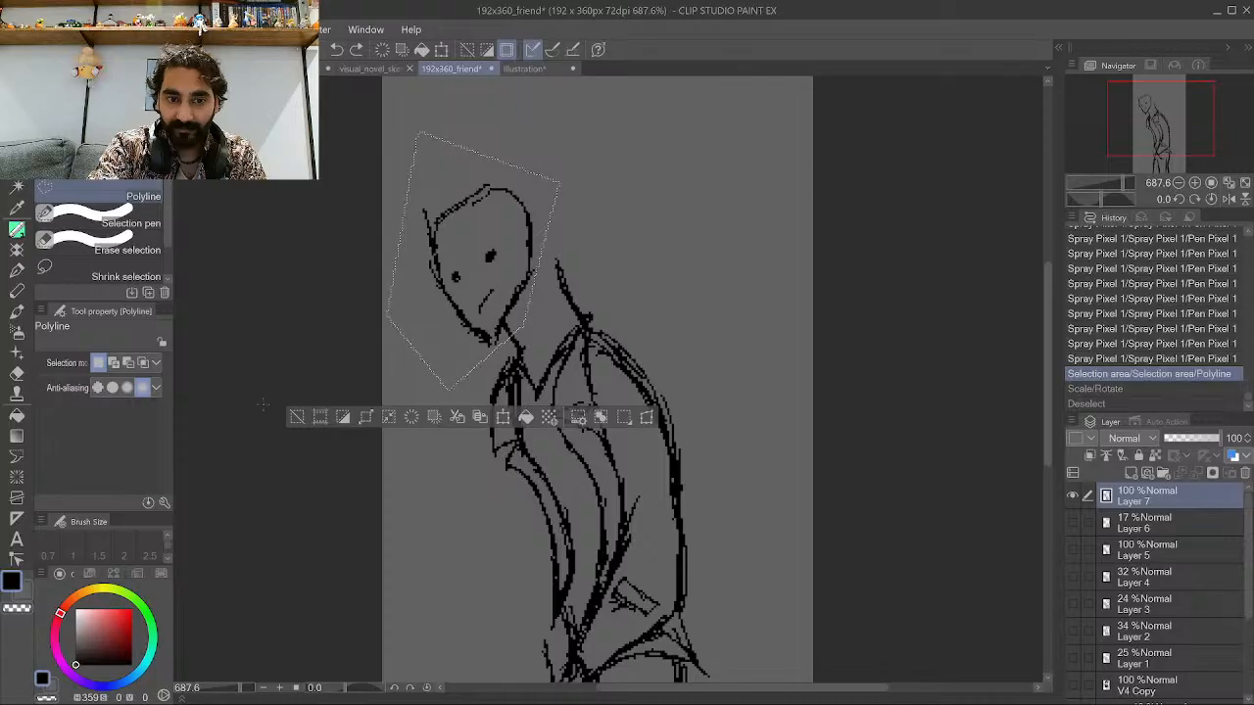
key(ctrl+d)
Switch back to the pen and ink short strokes for the hand beside the torso's front edge.
scroll(421, 441, down, 2)
scroll(466, 533, up, 2)
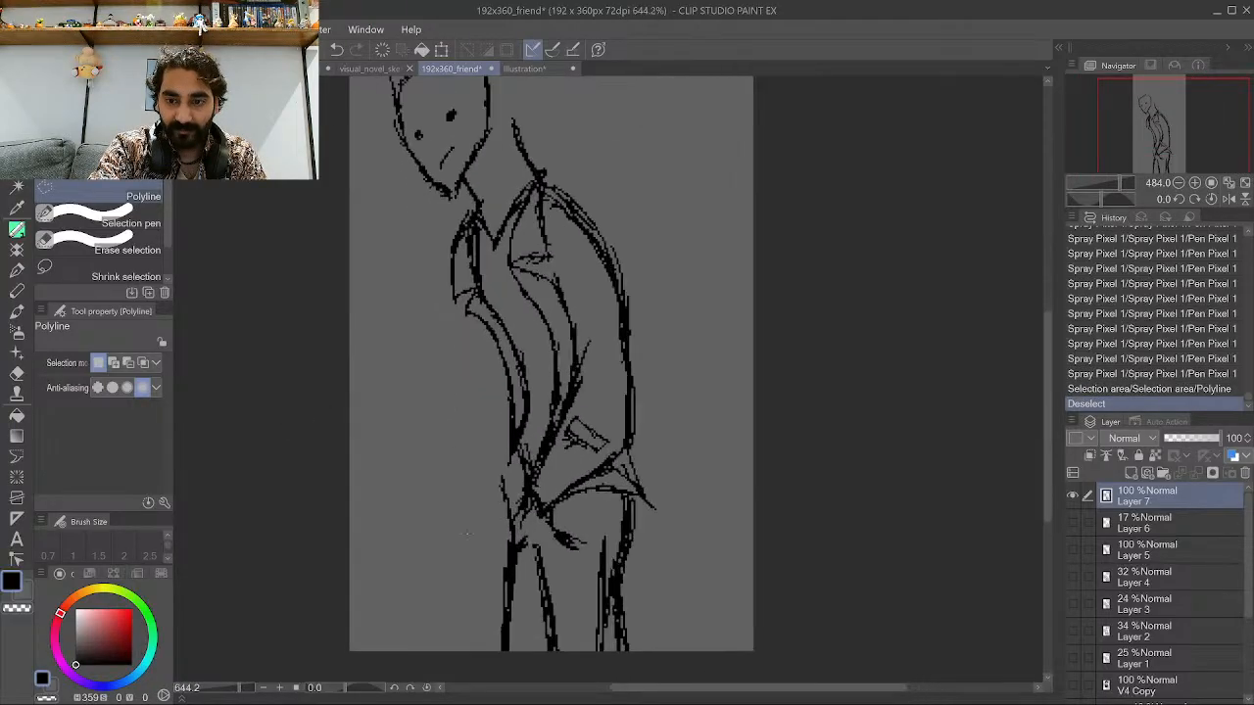
scroll(466, 534, up, 1)
click(18, 230)
scroll(361, 370, up, 2)
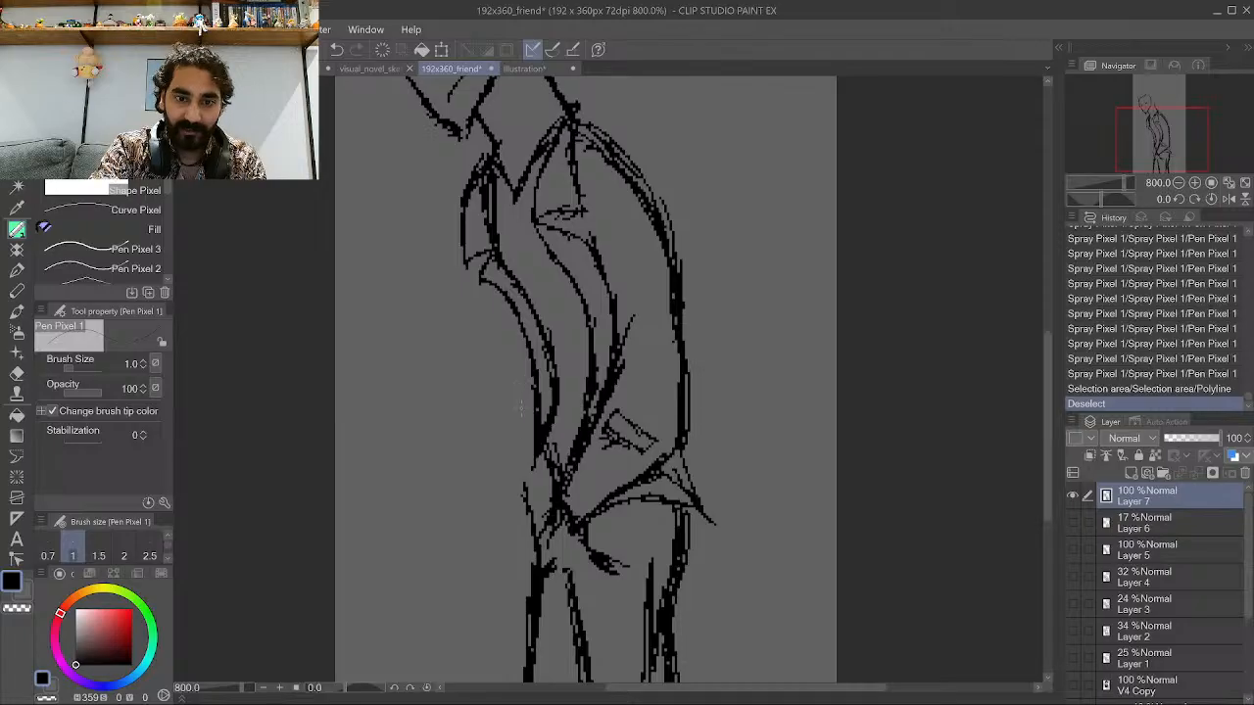
mouse_move(535, 432)
mouse_down()
mouse_move(526, 455)
mouse_move(506, 419)
mouse_move(518, 485)
mouse_up()
drag(517, 450, 529, 504)
drag(517, 421, 507, 458)
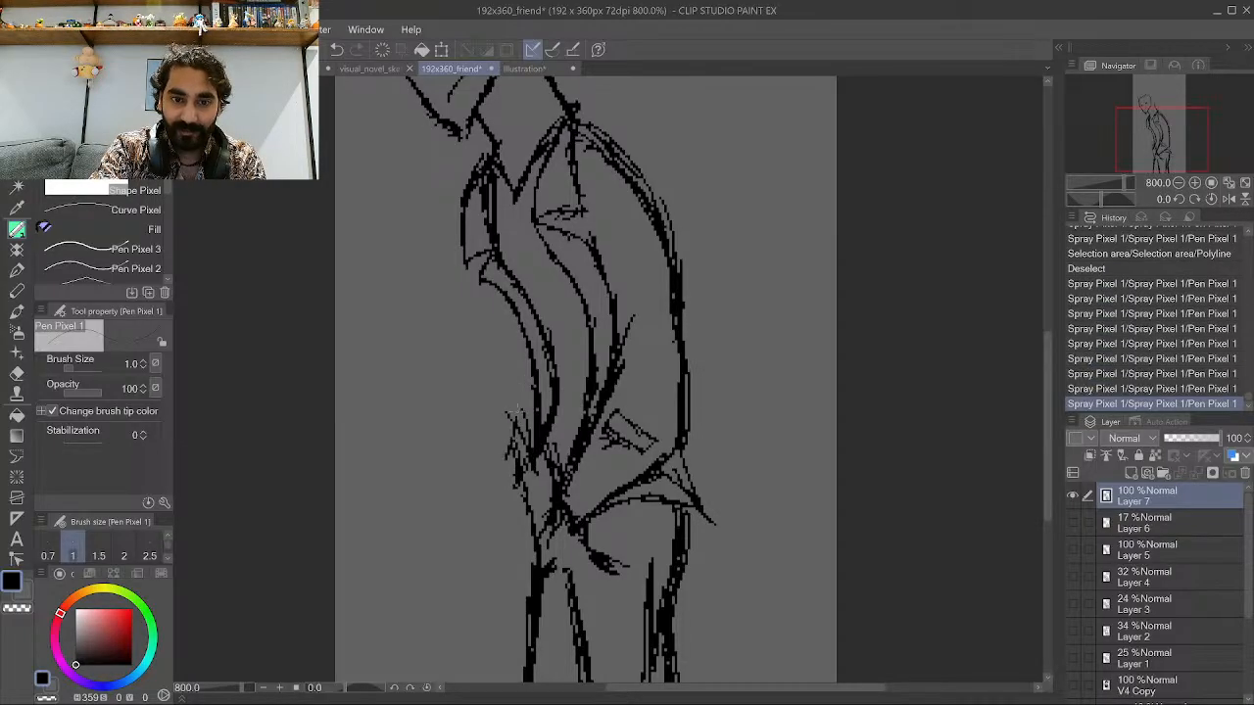
Ink more short strokes for the hand beside the torso's front edge.
drag(530, 505, 538, 541)
drag(562, 515, 542, 538)
mouse_move(497, 325)
mouse_down()
mouse_move(516, 412)
mouse_move(515, 372)
mouse_move(508, 438)
mouse_move(506, 360)
mouse_move(460, 262)
mouse_move(470, 295)
mouse_up()
drag(506, 390, 487, 333)
mouse_move(507, 449)
mouse_down()
mouse_move(499, 429)
mouse_move(537, 406)
mouse_move(468, 359)
mouse_up()
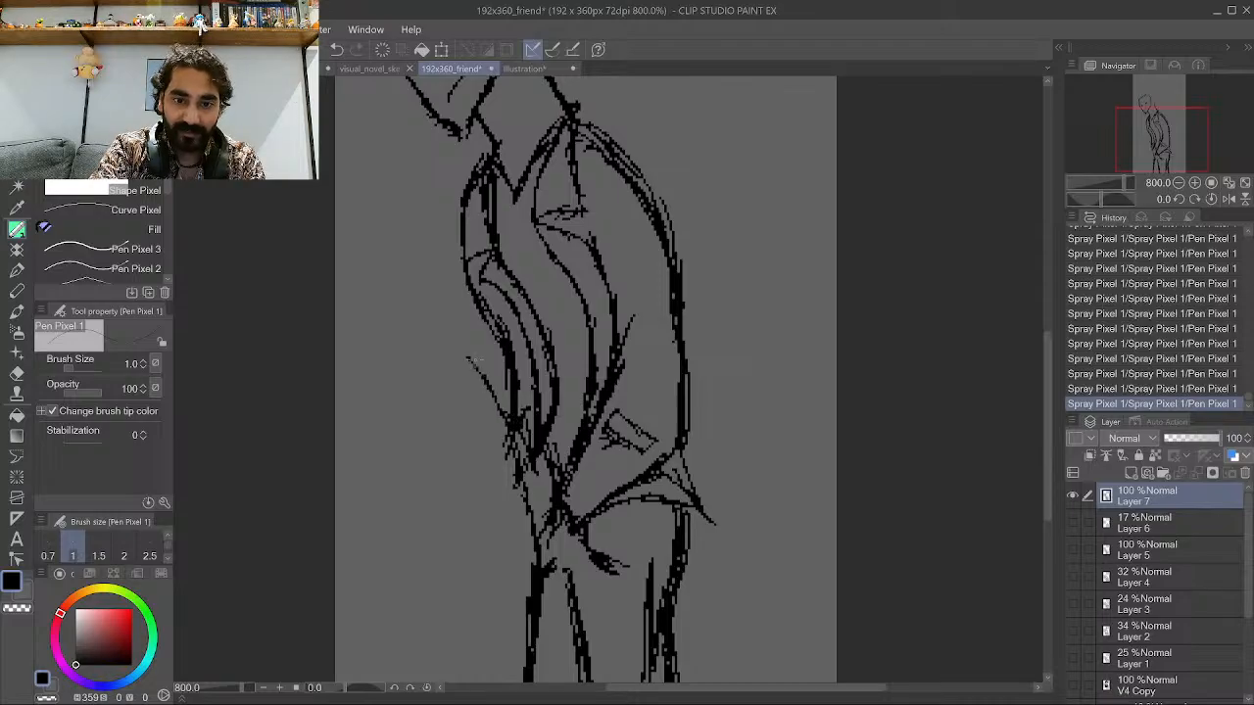
mouse_move(529, 401)
mouse_down()
mouse_move(478, 339)
mouse_move(497, 390)
mouse_move(497, 353)
mouse_up()
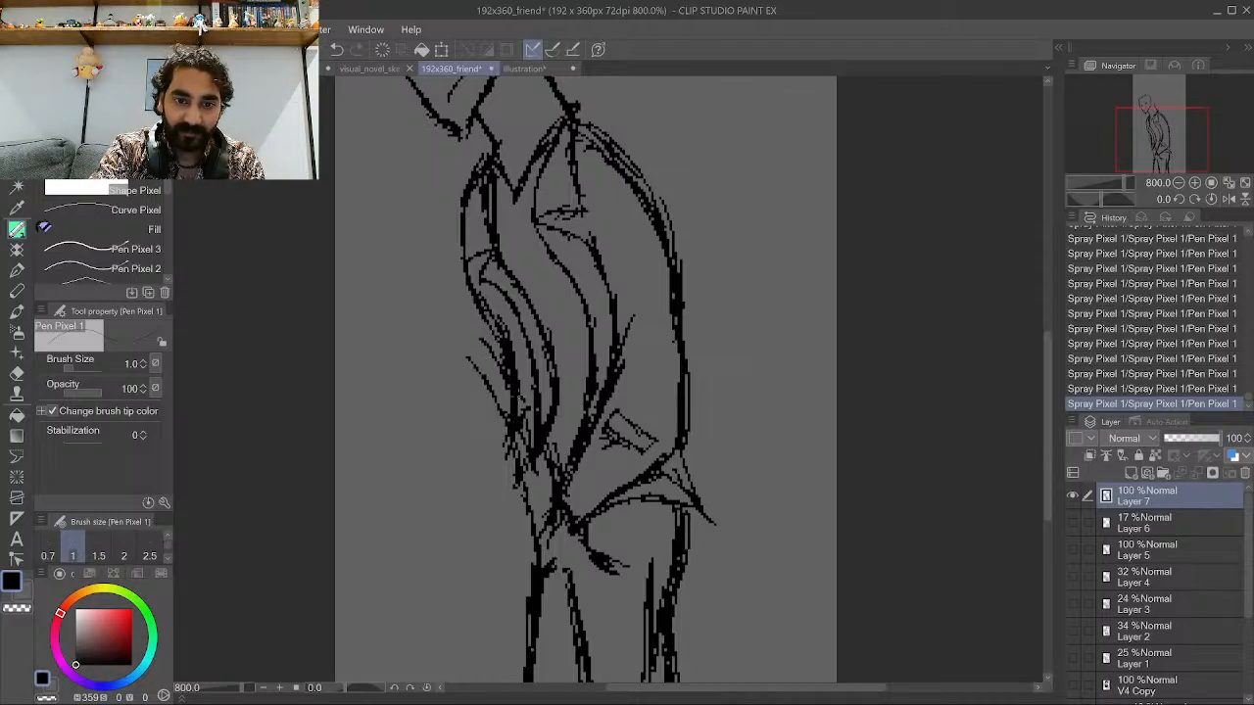
drag(509, 450, 449, 335)
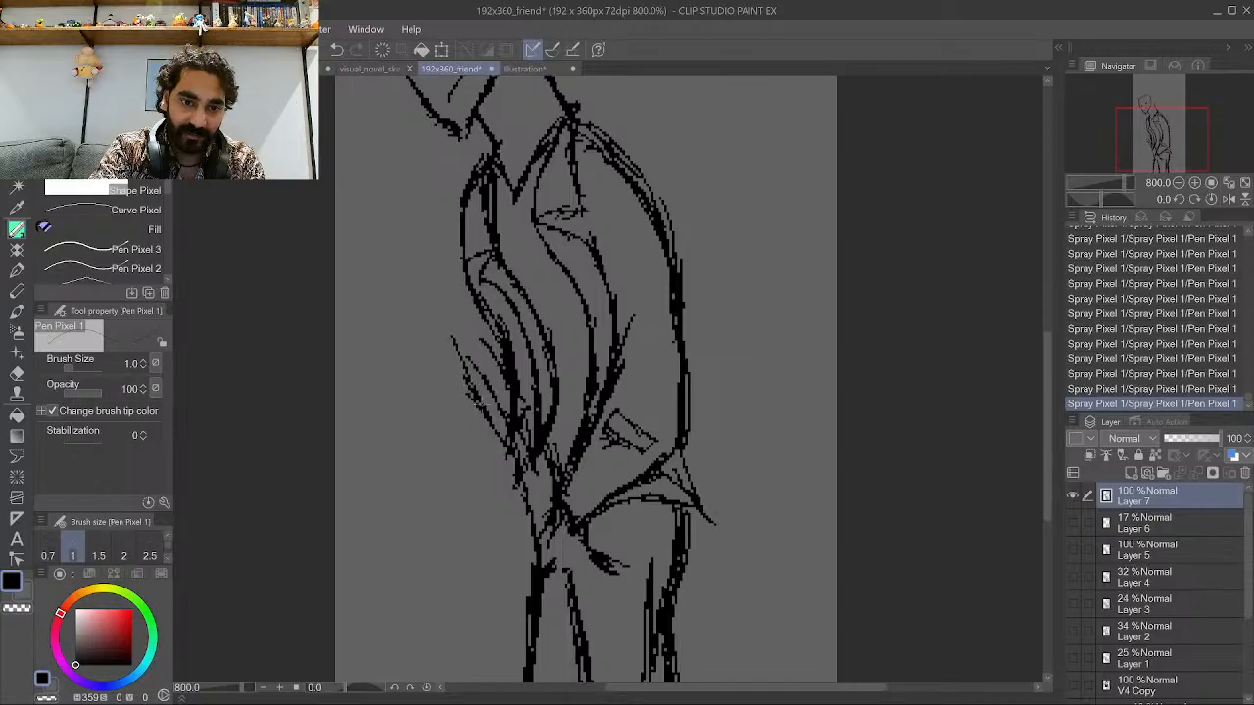
drag(500, 429, 468, 374)
drag(467, 370, 443, 339)
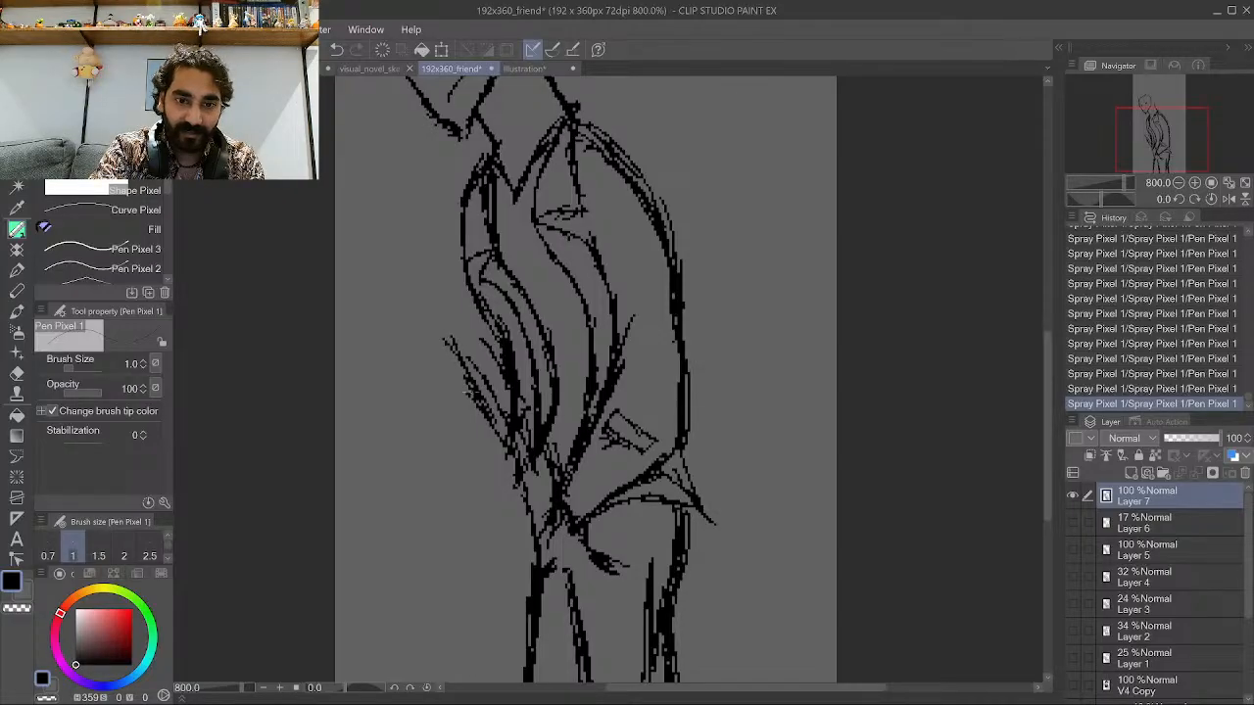
Undo the last six pen strokes on the hand.
key(ctrl+z)
key(ctrl+z)
key(ctrl+z)
key(ctrl+z)
key(ctrl+z)
key(ctrl+z)
key(ctrl+z)
key(ctrl+z)
key(ctrl+z)
key(ctrl+z)
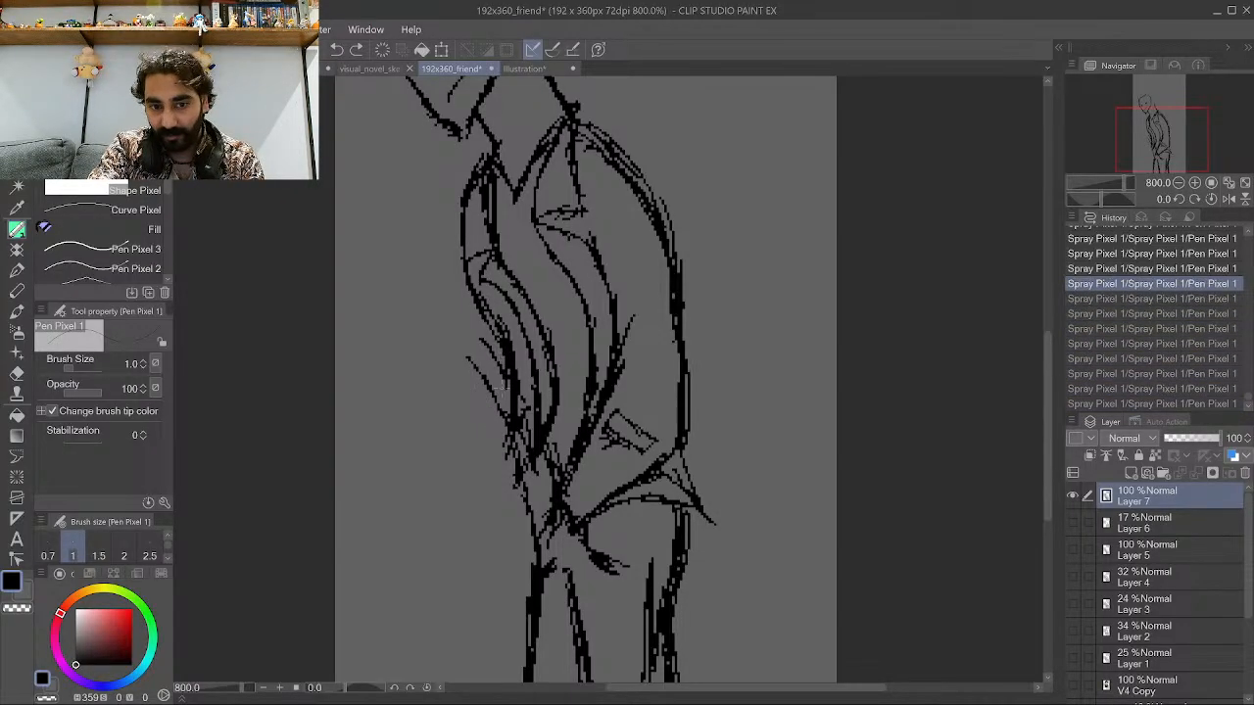
key(ctrl+z)
key(ctrl+z)
key(ctrl+z)
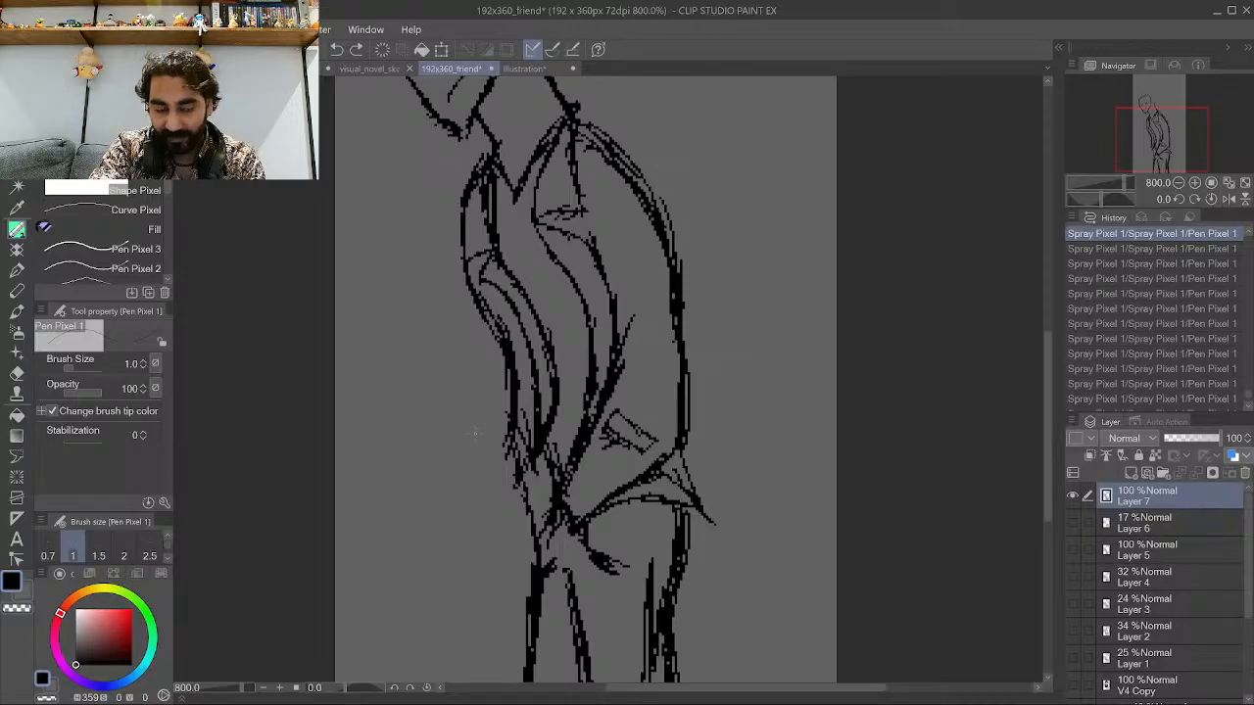
Add a new raster layer and lower Layer 7's opacity to 20%.
scroll(474, 440, down, 6)
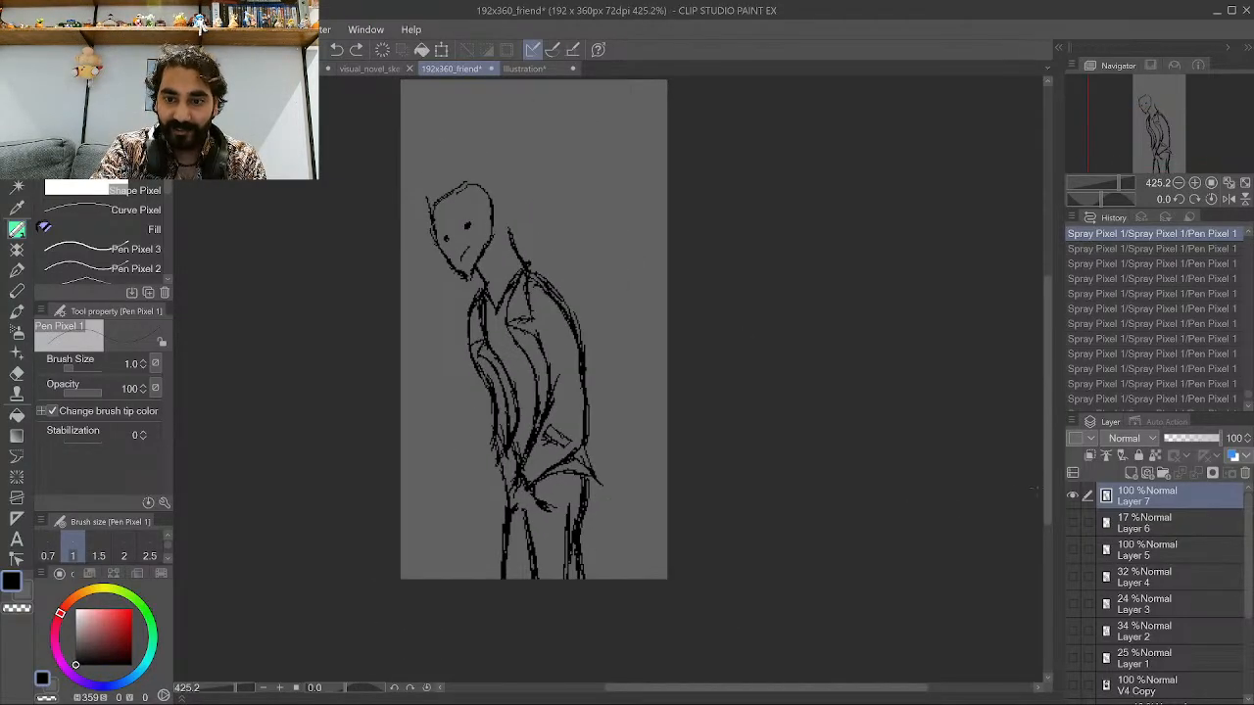
click(1126, 475)
click(1146, 524)
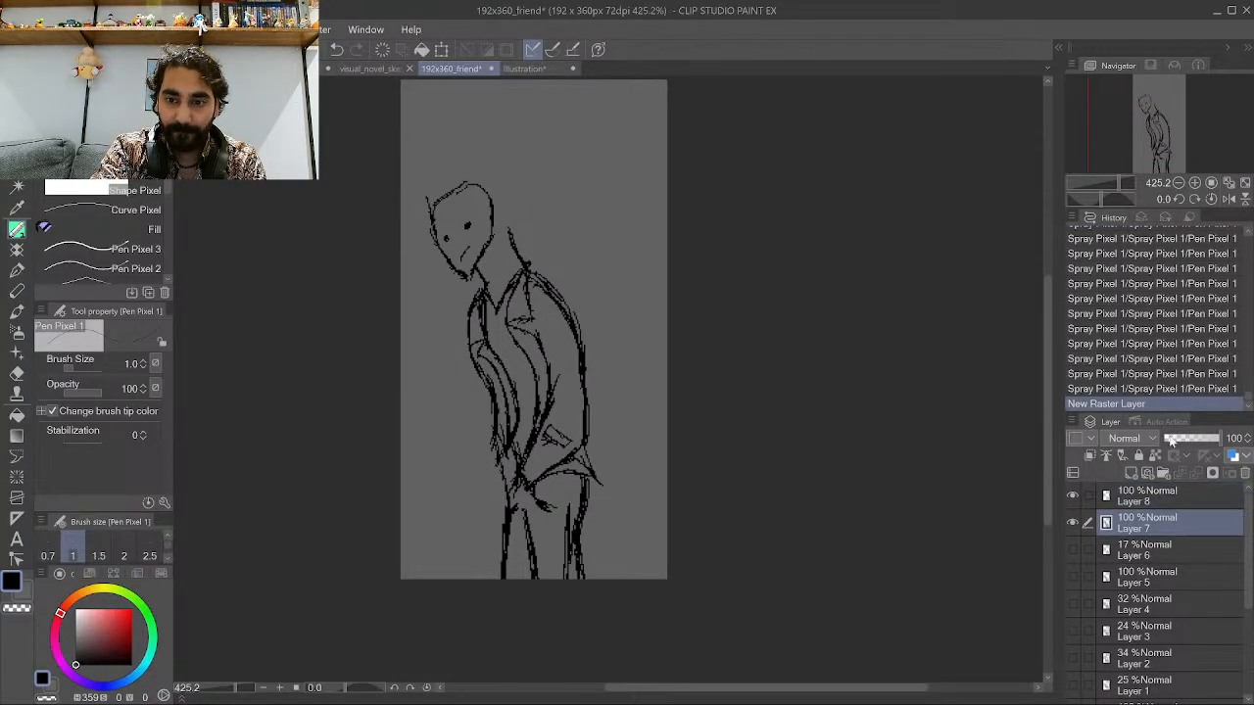
drag(1214, 437, 1170, 438)
scroll(643, 530, down, 4)
scroll(612, 327, up, 8)
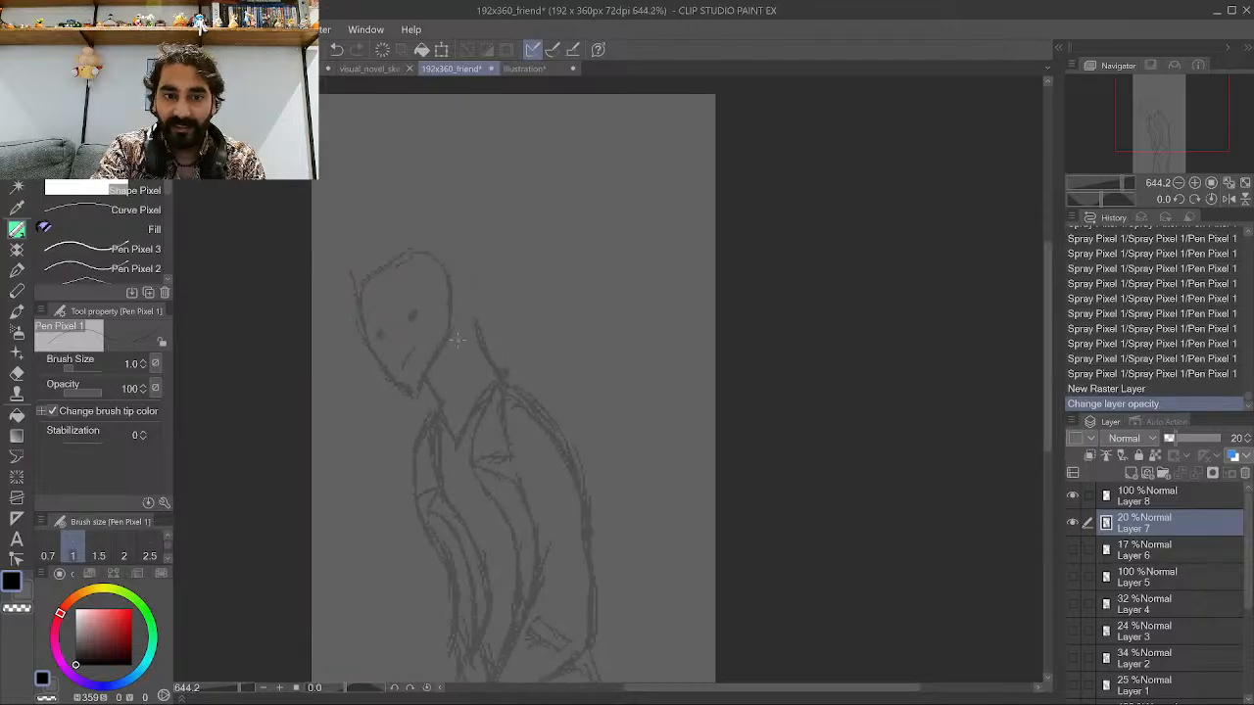
scroll(554, 250, up, 3)
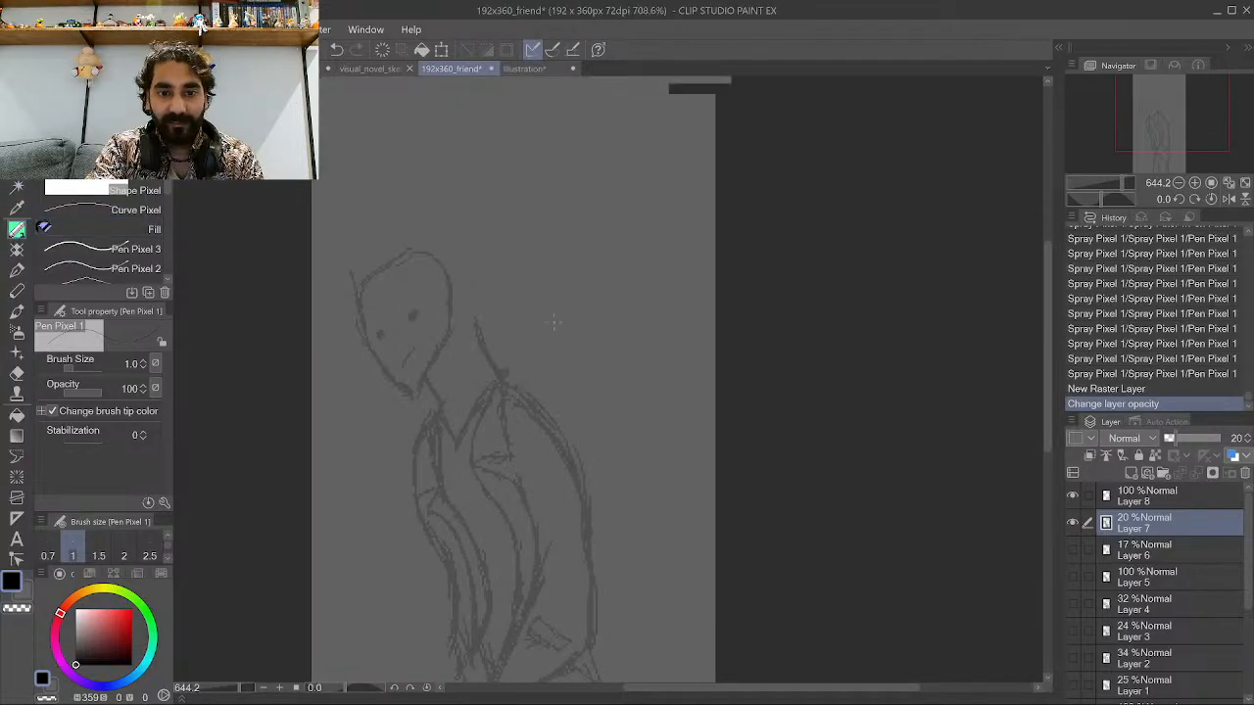
mouse_move(580, 348)
mouse_down()
mouse_move(521, 278)
mouse_move(551, 239)
mouse_up()
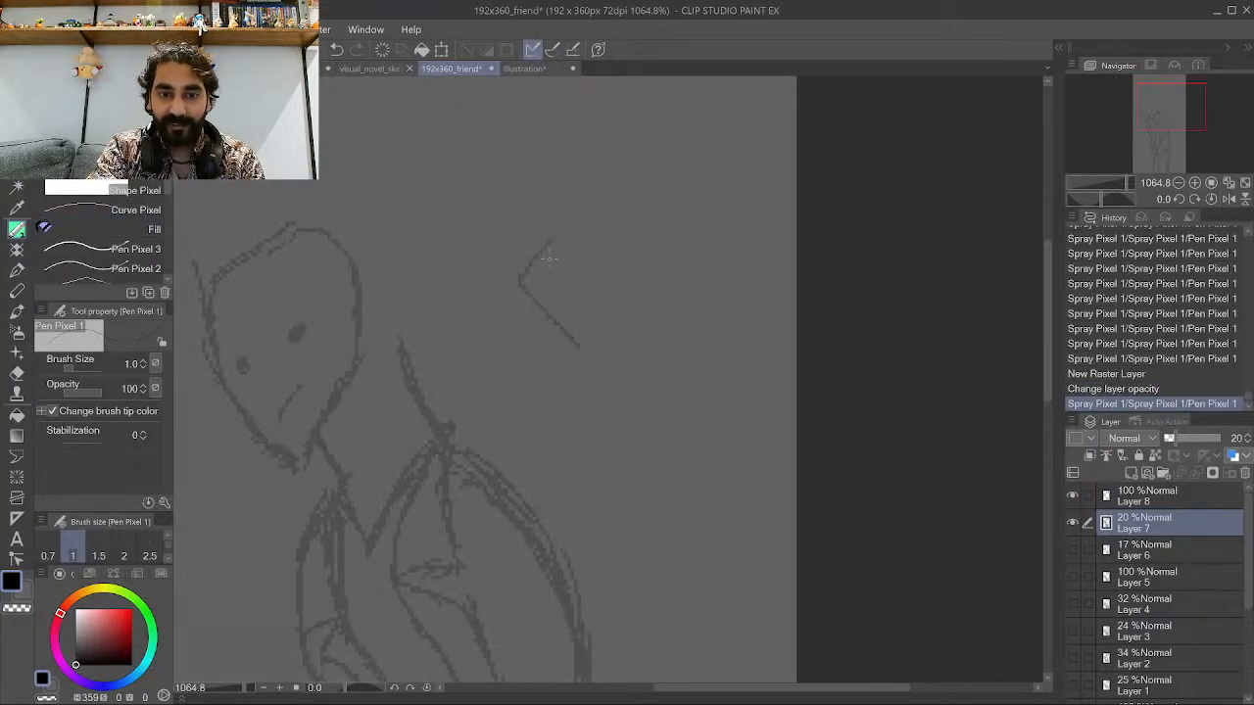
click(1155, 389)
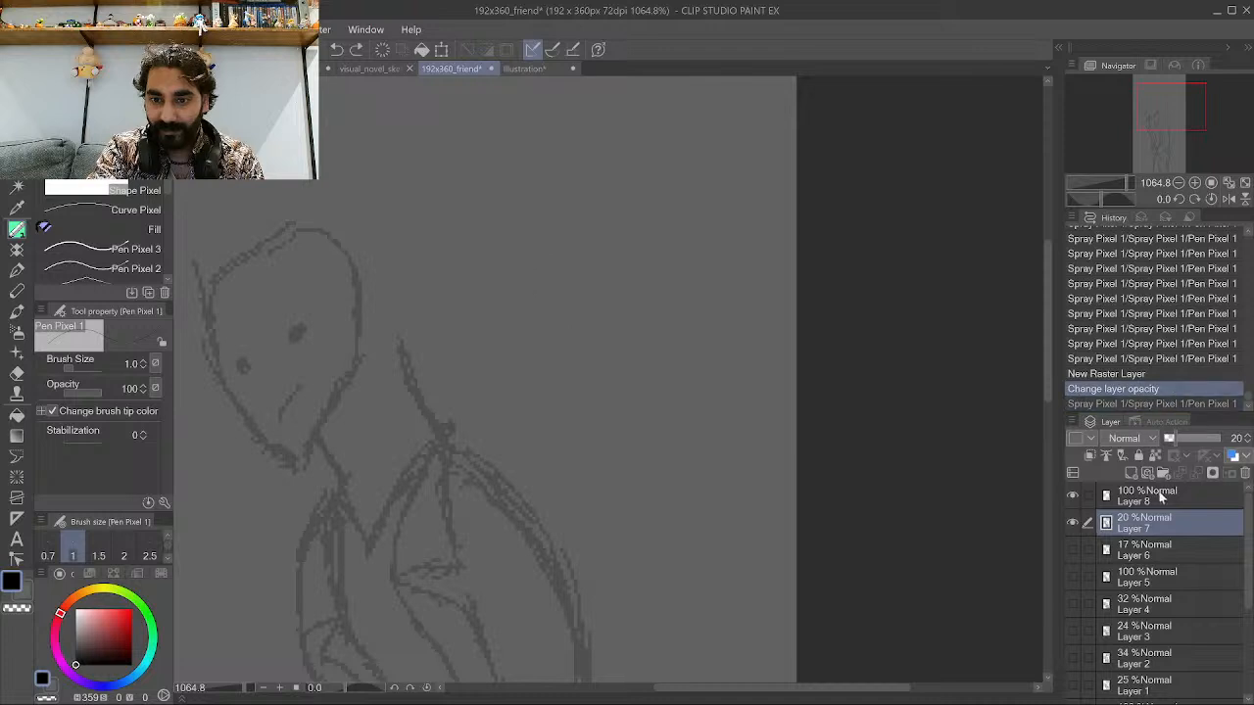
On Layer 8, ink a tilted elongated box outline above the figure's head.
drag(552, 343, 478, 270)
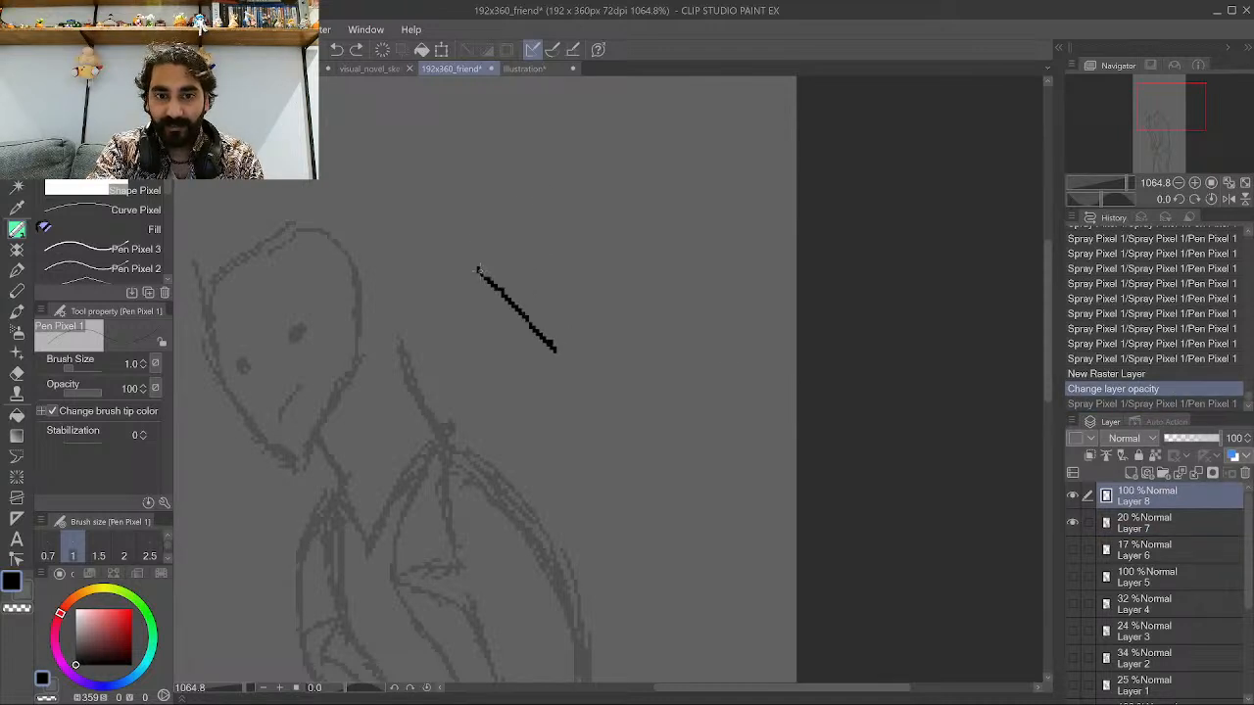
drag(590, 315, 549, 354)
drag(590, 316, 470, 191)
mouse_move(478, 269)
mouse_down()
mouse_move(437, 208)
mouse_move(470, 190)
mouse_up()
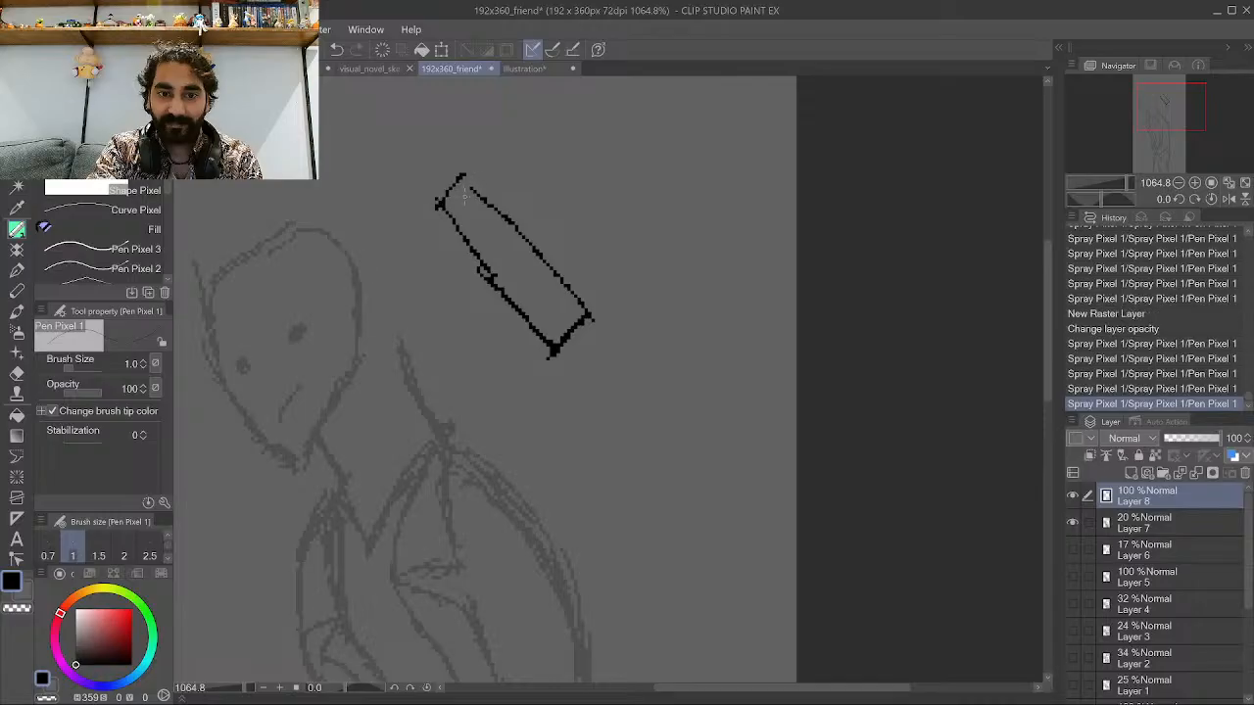
Move the box outline down onto the figure's torso and switch back to the pen.
scroll(494, 276, down, 5)
scroll(493, 275, up, 2)
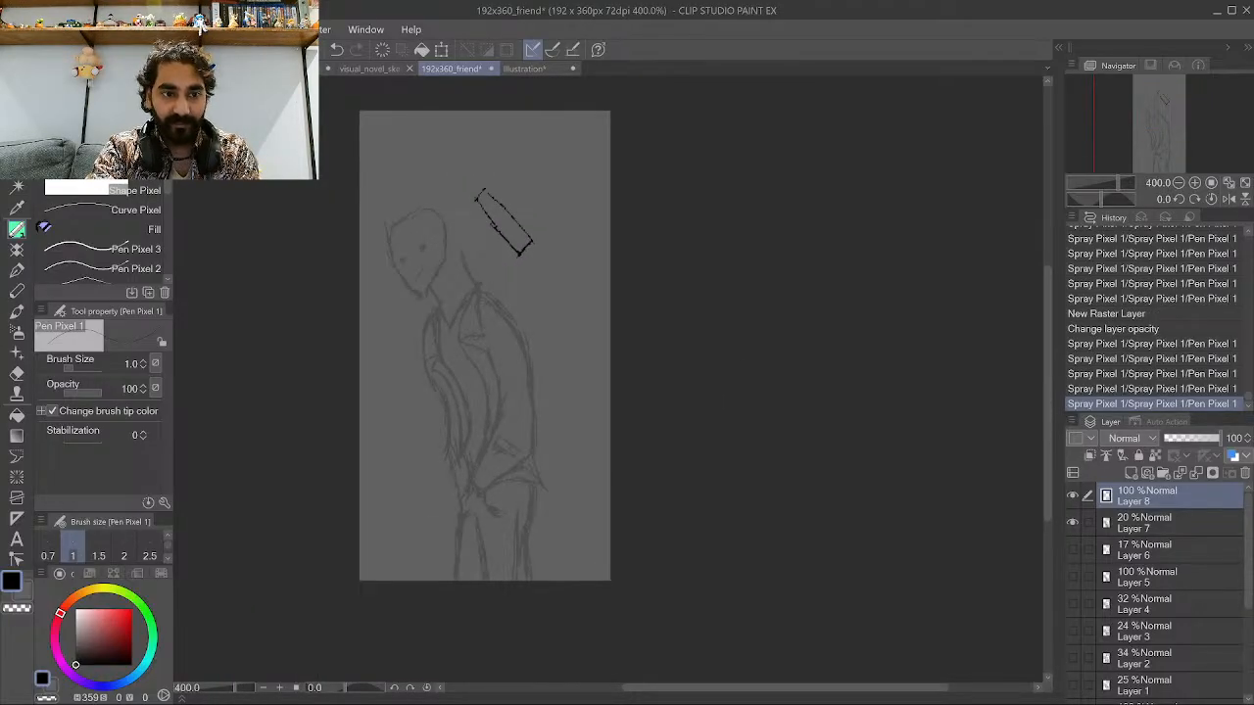
key(k)
drag(649, 336, 655, 526)
scroll(615, 454, up, 1)
scroll(615, 455, up, 1)
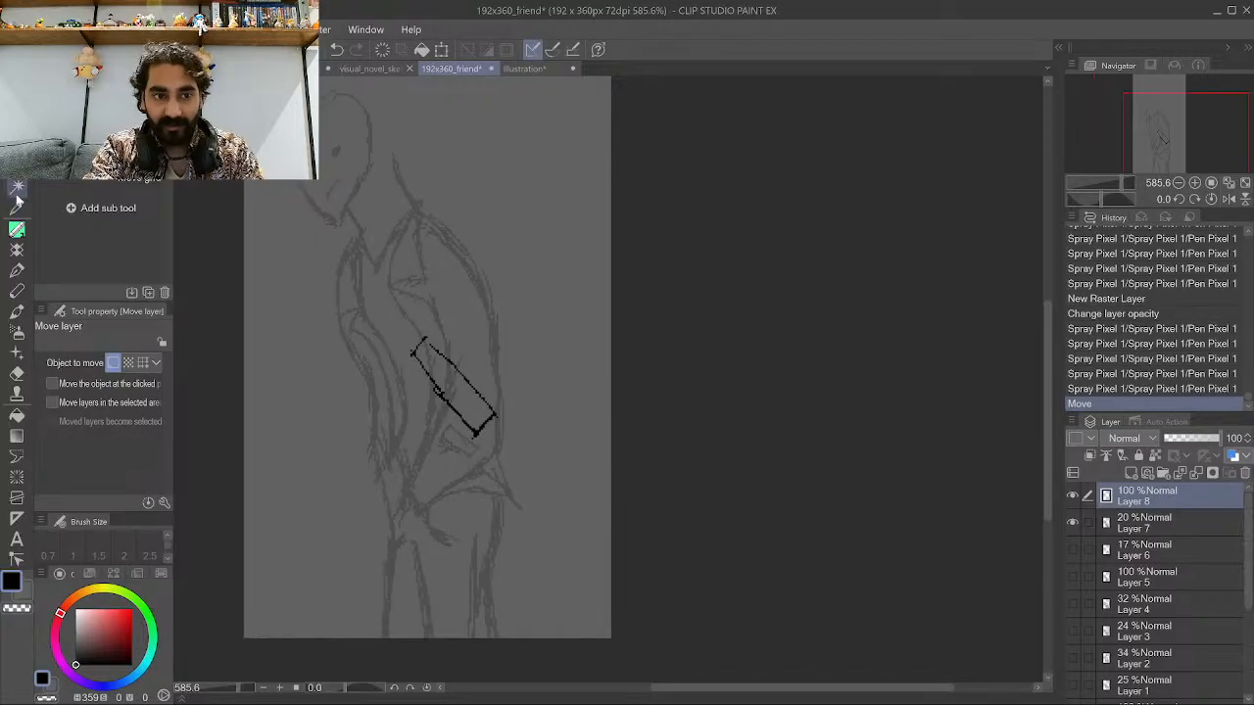
key(p)
Extend long parallel strokes upward from the box and add curved lines beside it.
scroll(558, 348, up, 1)
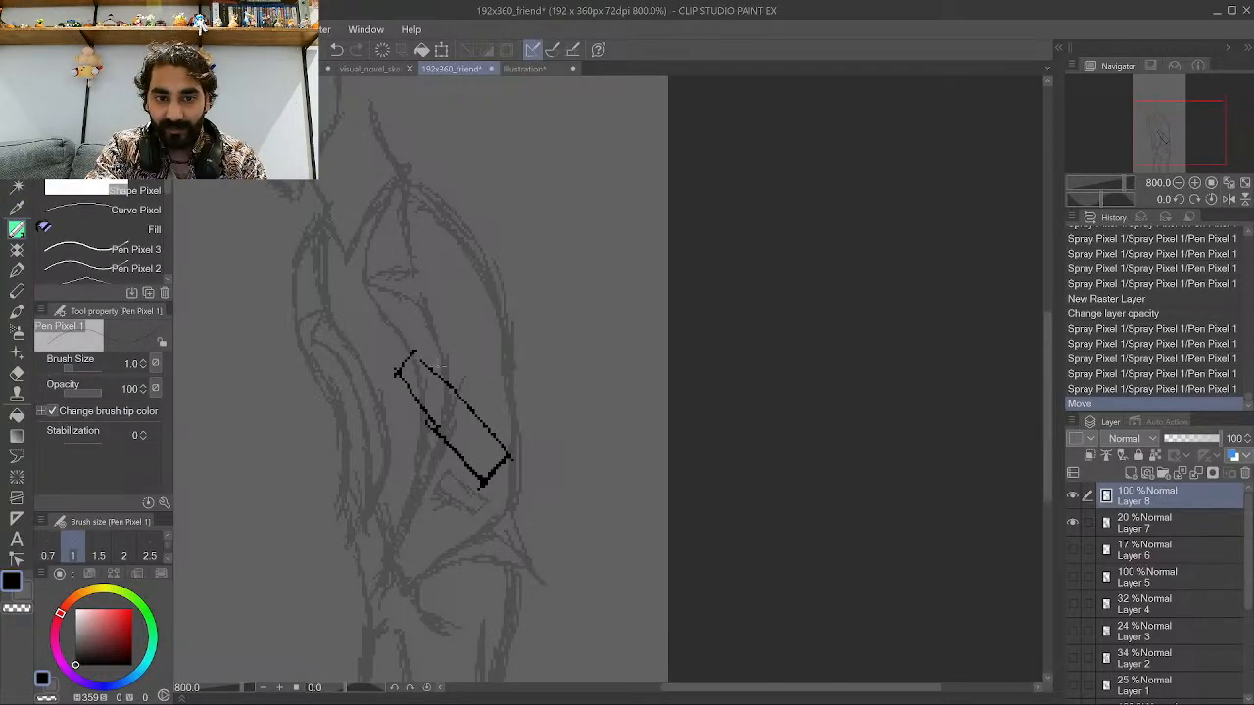
drag(406, 365, 512, 193)
drag(455, 309, 519, 209)
drag(433, 369, 536, 212)
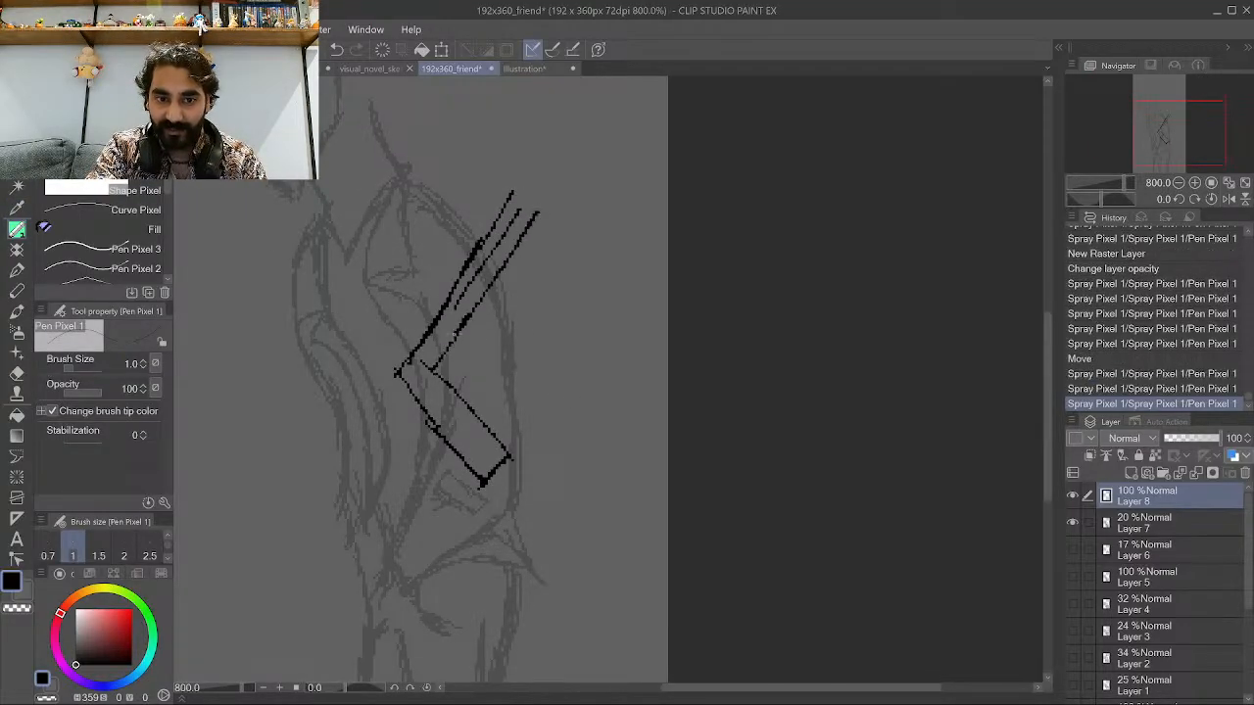
drag(452, 335, 517, 239)
drag(497, 423, 609, 243)
drag(517, 384, 605, 243)
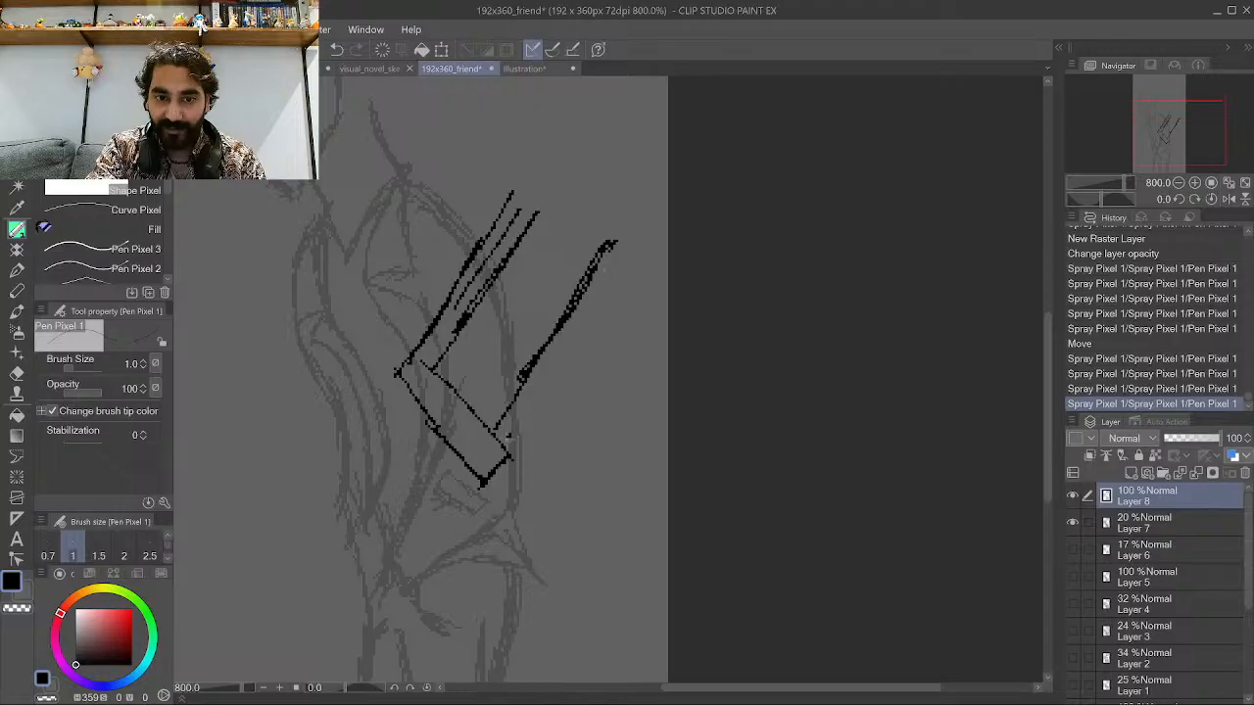
drag(502, 431, 617, 245)
drag(512, 539, 594, 399)
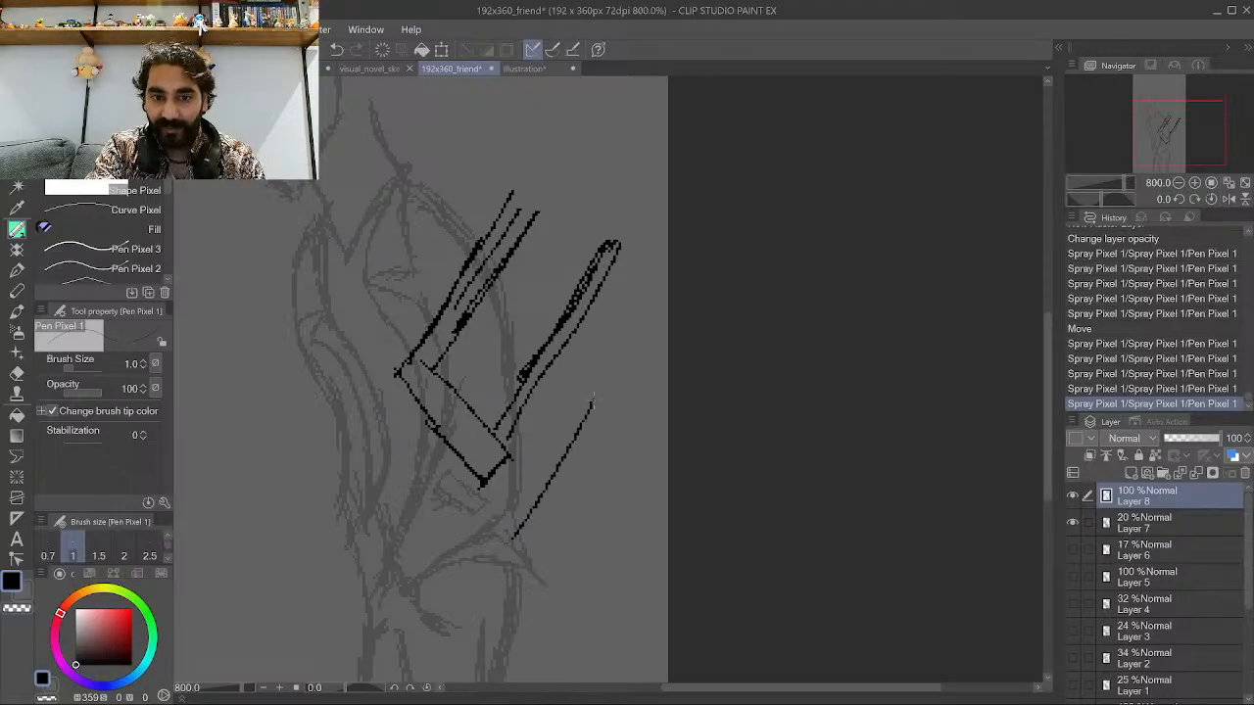
mouse_move(583, 311)
mouse_down()
mouse_move(587, 415)
mouse_move(581, 374)
mouse_up()
drag(562, 208, 522, 80)
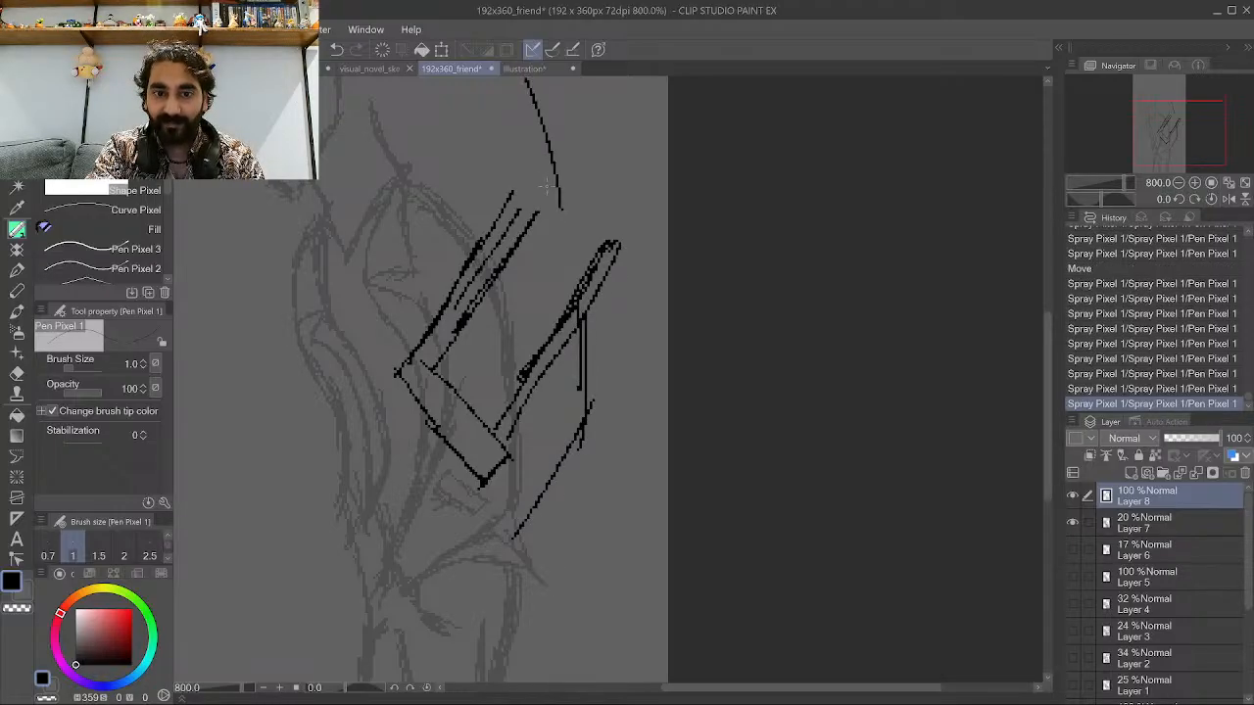
drag(532, 211, 569, 136)
Sketch large outline strokes above and to the right of the box, reaching the canvas top.
scroll(568, 263, down, 5)
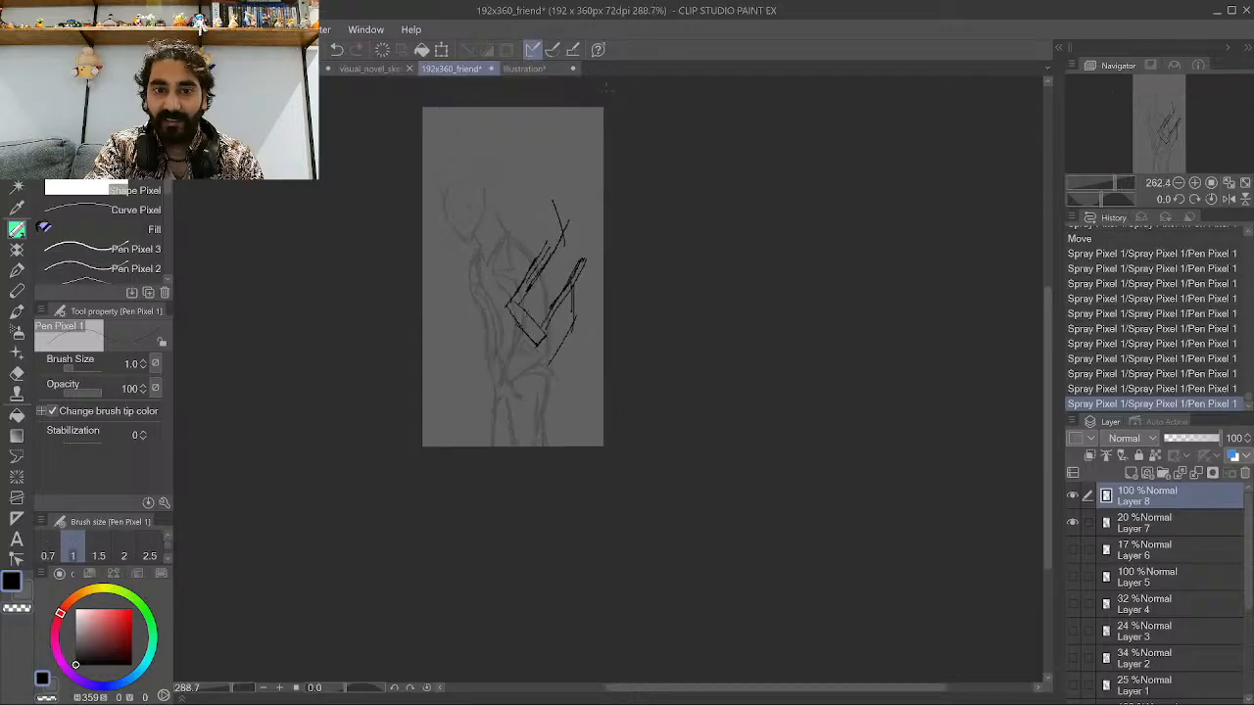
scroll(607, 88, up, 6)
mouse_move(537, 310)
mouse_down()
mouse_move(532, 246)
mouse_move(473, 186)
mouse_up()
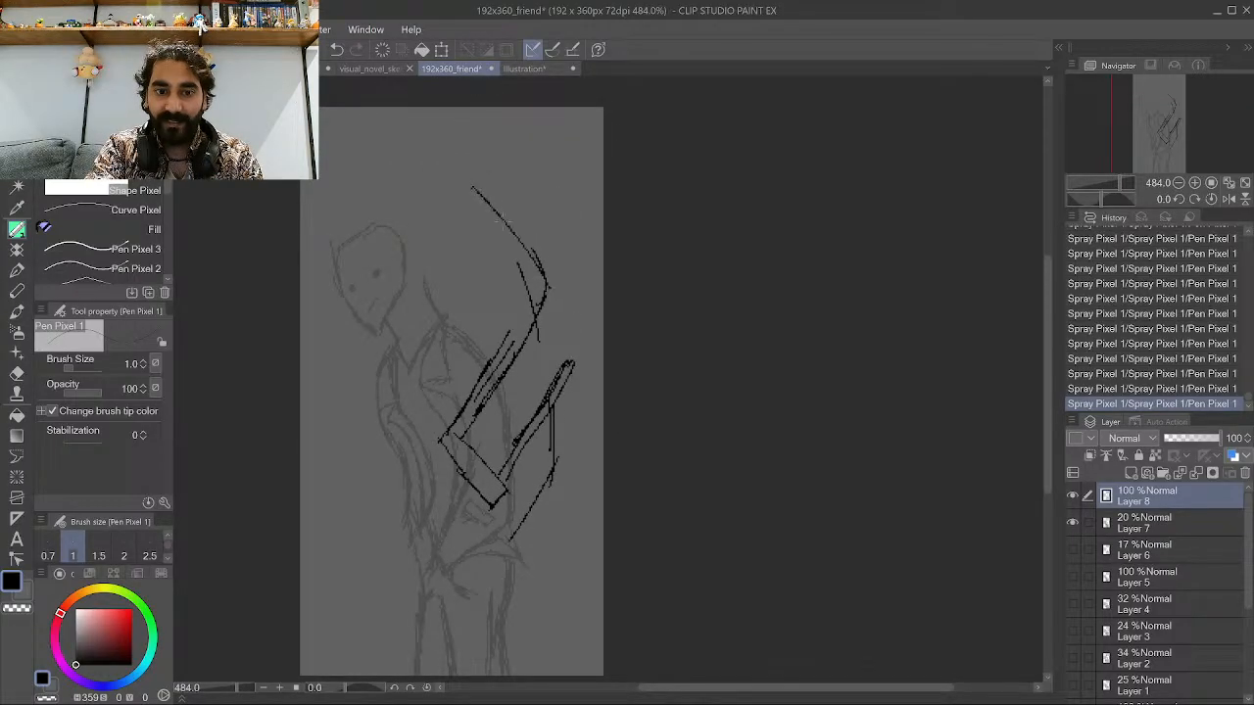
drag(521, 269, 505, 216)
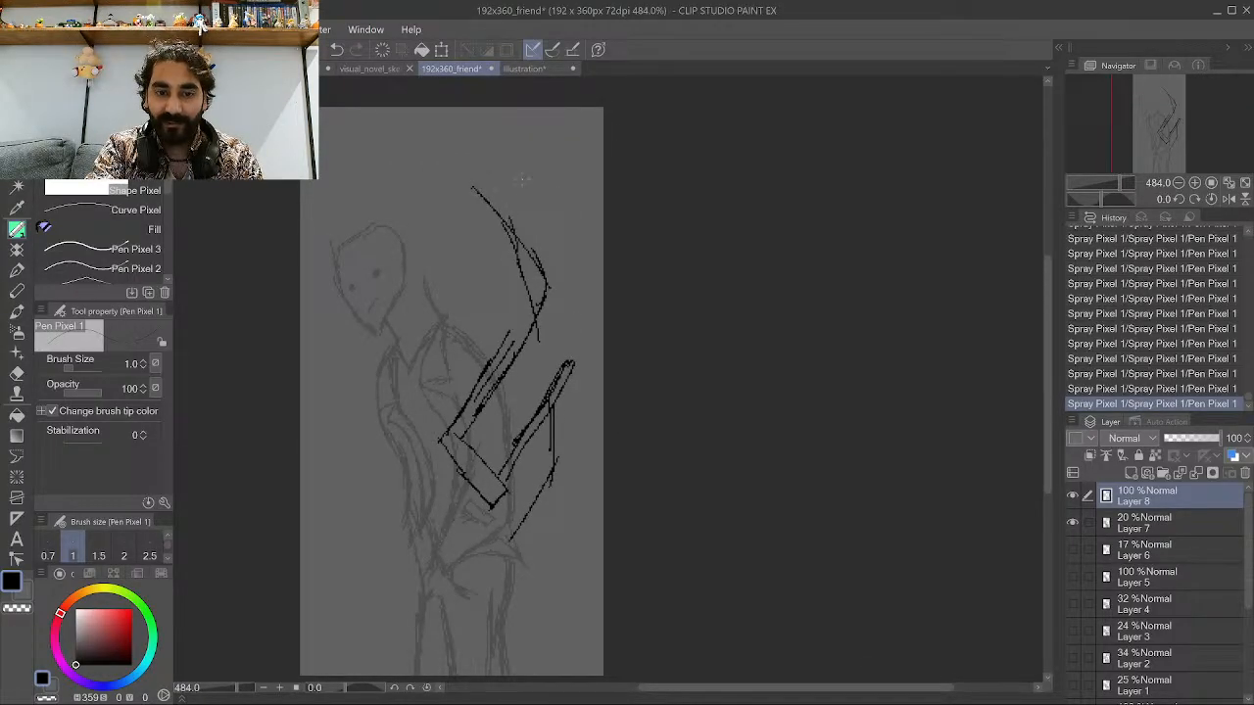
drag(571, 364, 601, 296)
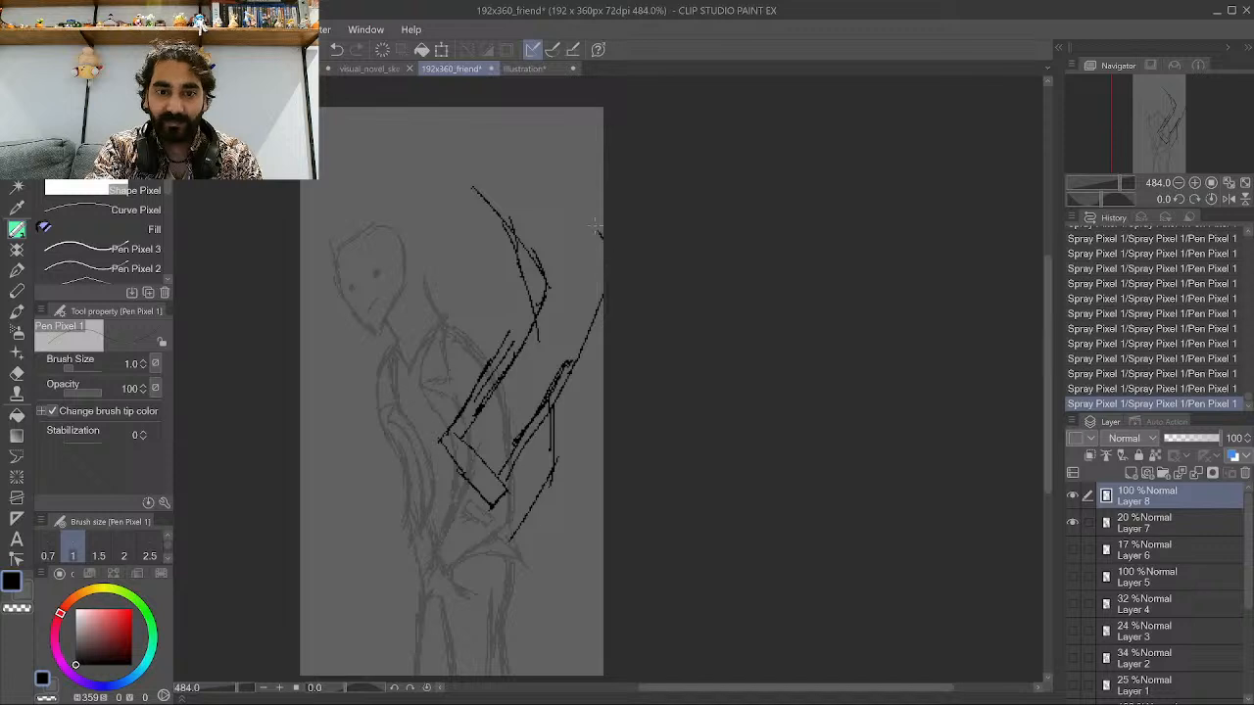
mouse_move(597, 232)
mouse_down()
mouse_move(509, 136)
mouse_move(427, 147)
mouse_up()
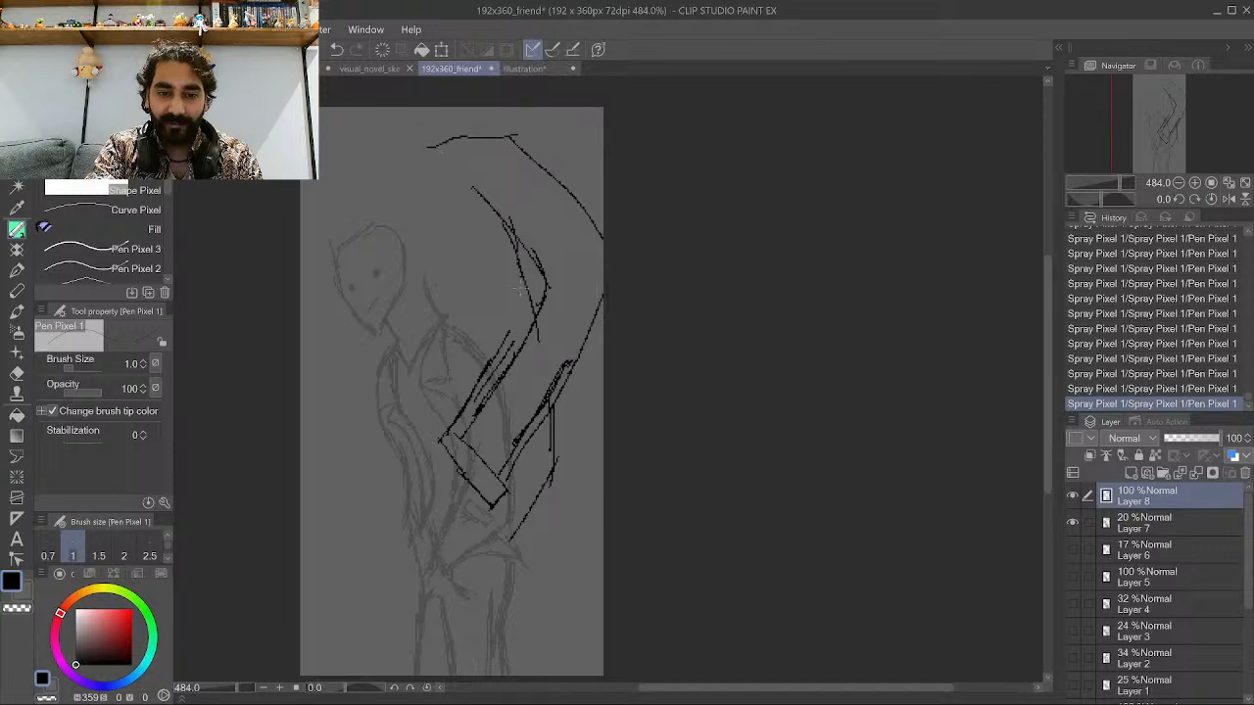
Shift Layer 8's drawing to the right of the figure.
scroll(412, 463, up, 1)
mouse_move(417, 517)
mouse_down()
mouse_move(410, 312)
mouse_move(568, 389)
mouse_move(546, 389)
mouse_up()
key(k)
With the pen, ink a long vertical curve down the middle of the torso for the arm.
click(17, 229)
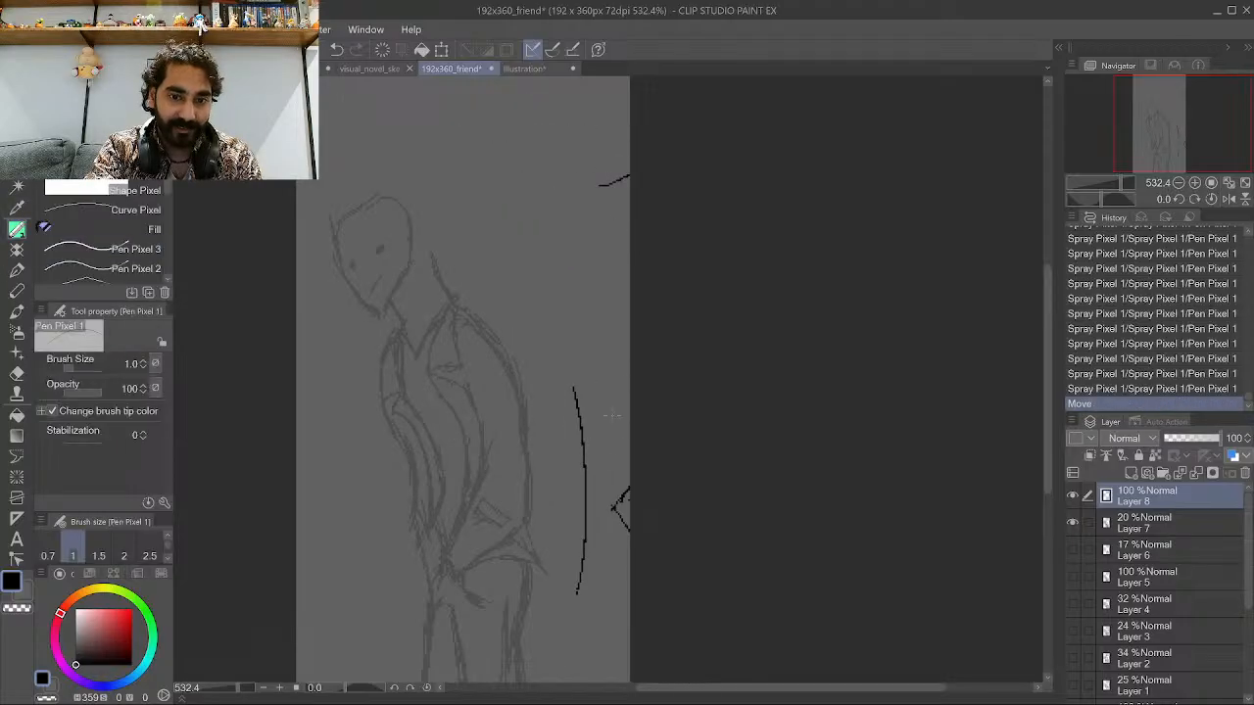
drag(458, 566, 475, 462)
drag(476, 458, 480, 414)
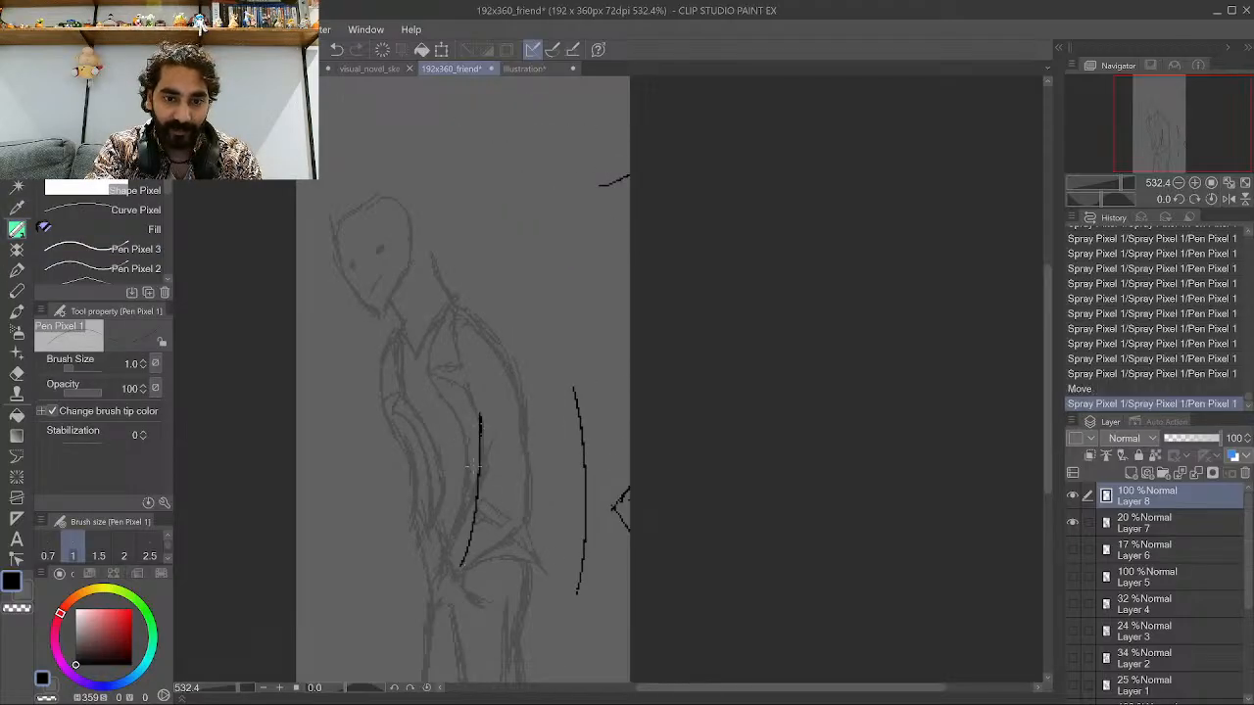
Ink hatching strokes for the hand at the torso's front.
mouse_move(425, 545)
mouse_down()
mouse_move(473, 491)
mouse_move(423, 536)
mouse_move(456, 505)
mouse_move(418, 530)
mouse_move(413, 520)
mouse_move(468, 468)
mouse_up()
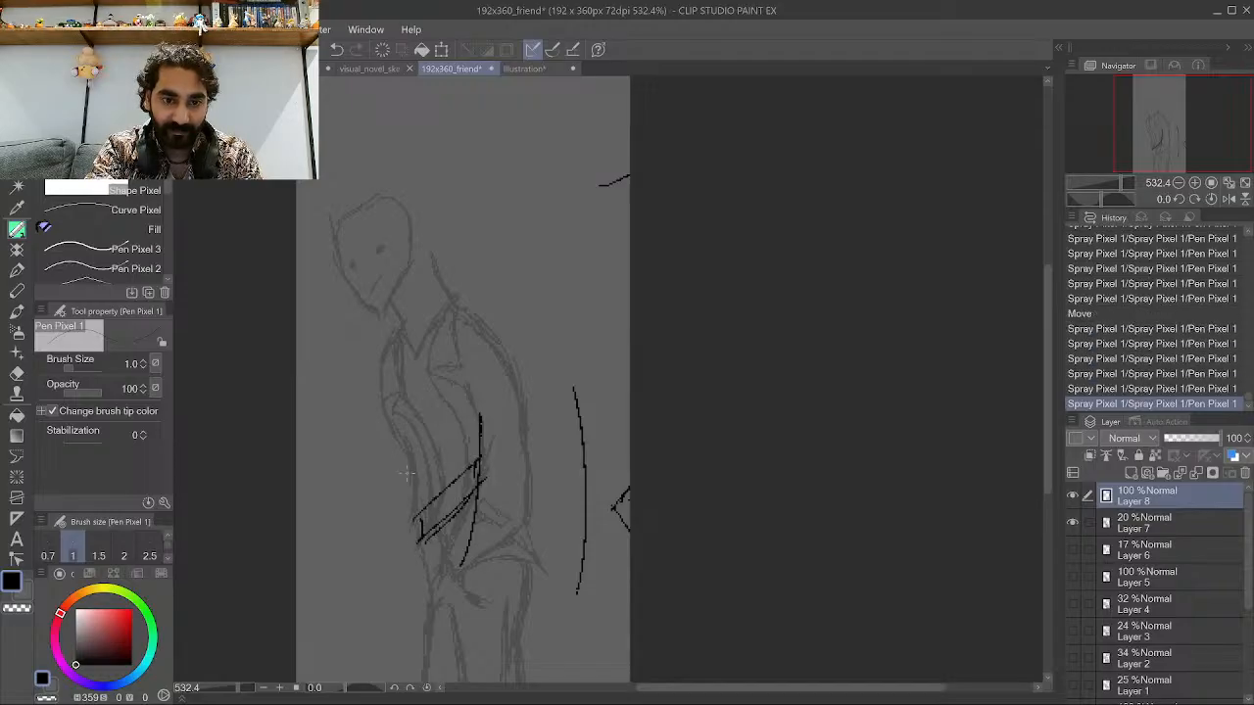
drag(433, 412, 413, 503)
drag(424, 454, 411, 520)
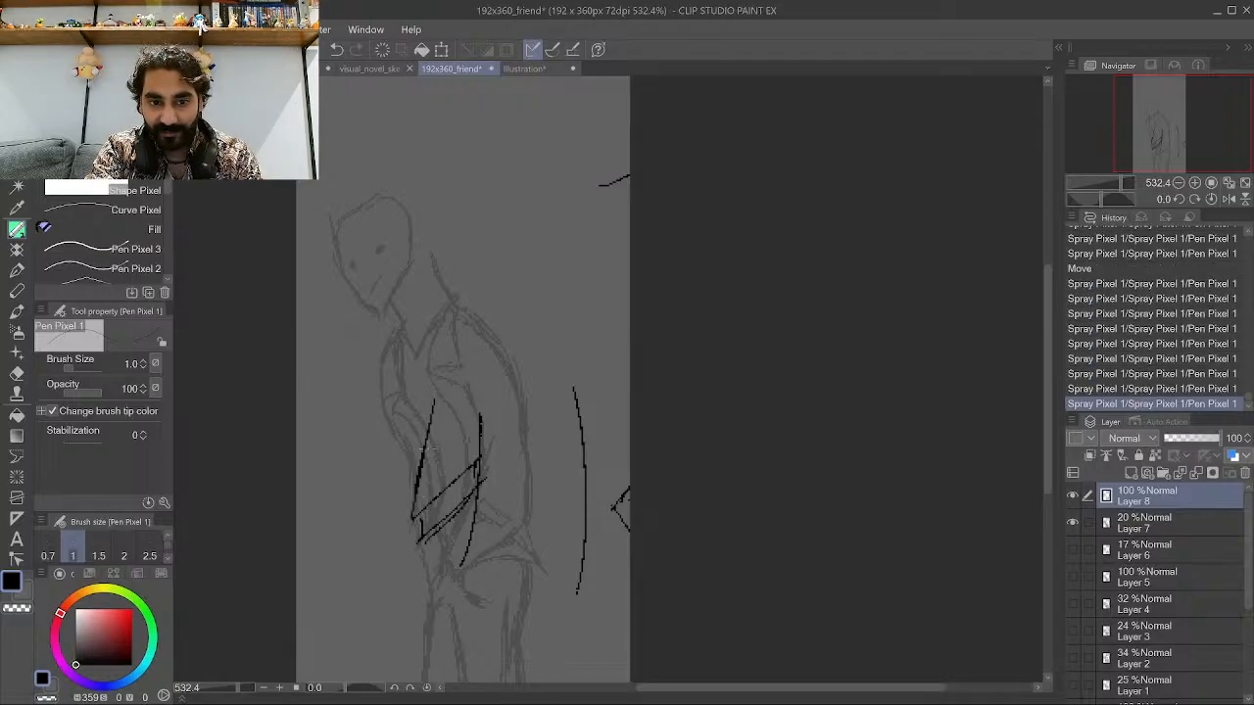
drag(441, 321, 419, 519)
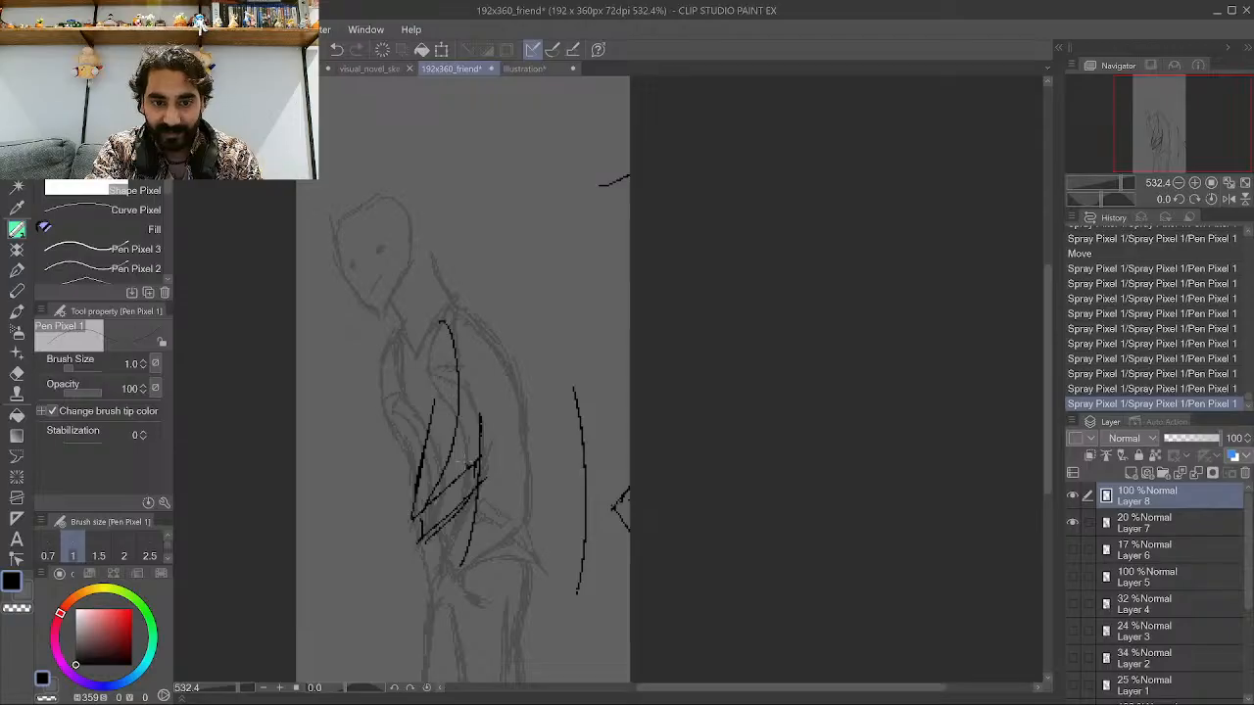
drag(443, 416, 477, 482)
drag(438, 431, 420, 457)
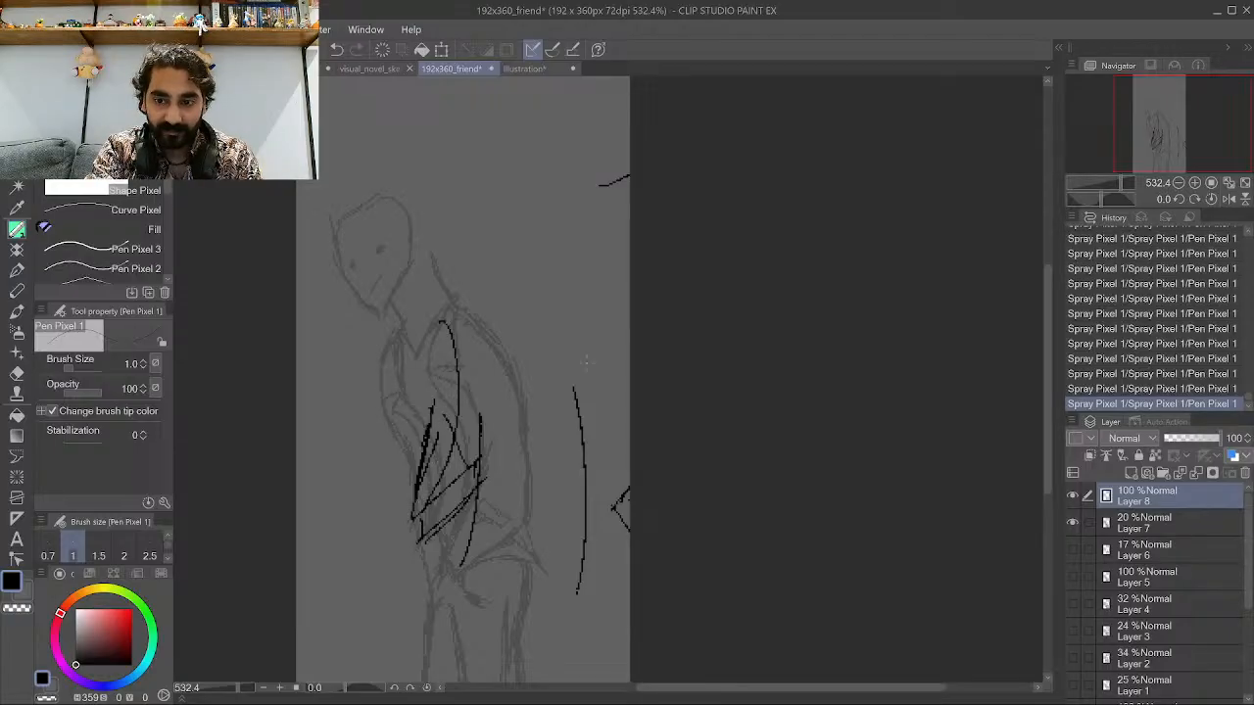
Step back in the history to remove the recent hand strokes.
click(1147, 313)
click(1148, 283)
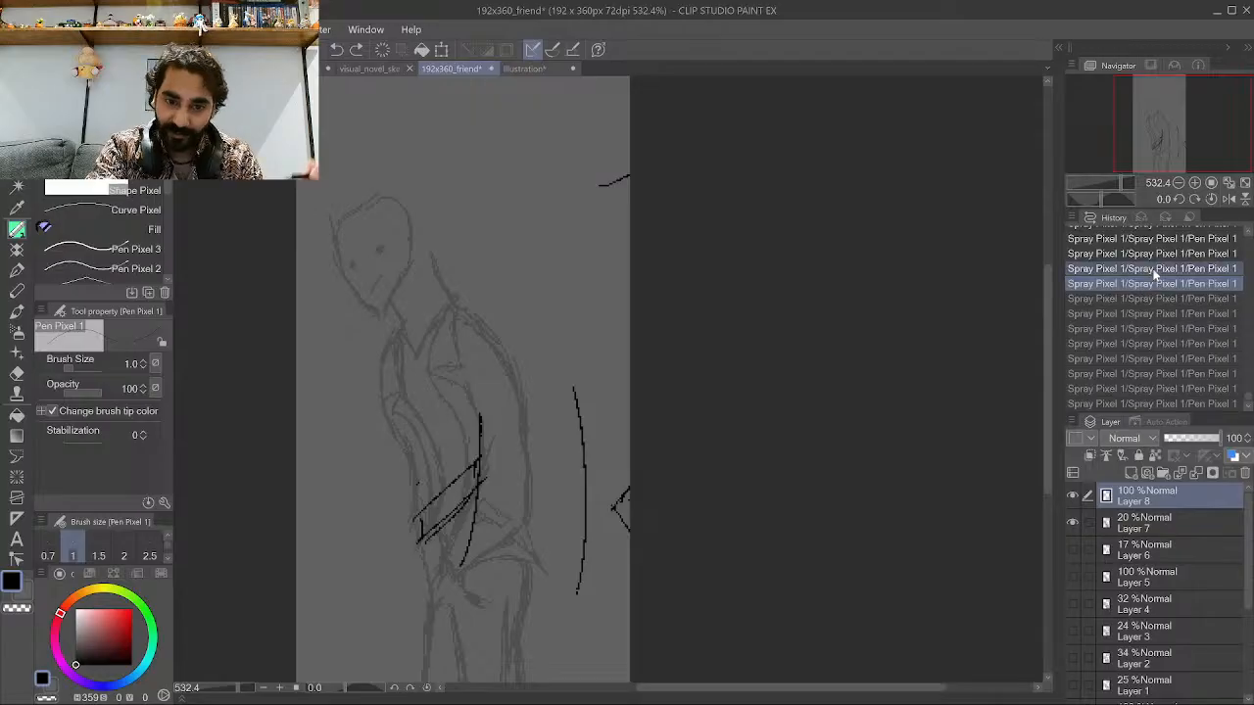
click(1153, 270)
scroll(1189, 305, up, 1)
click(1167, 256)
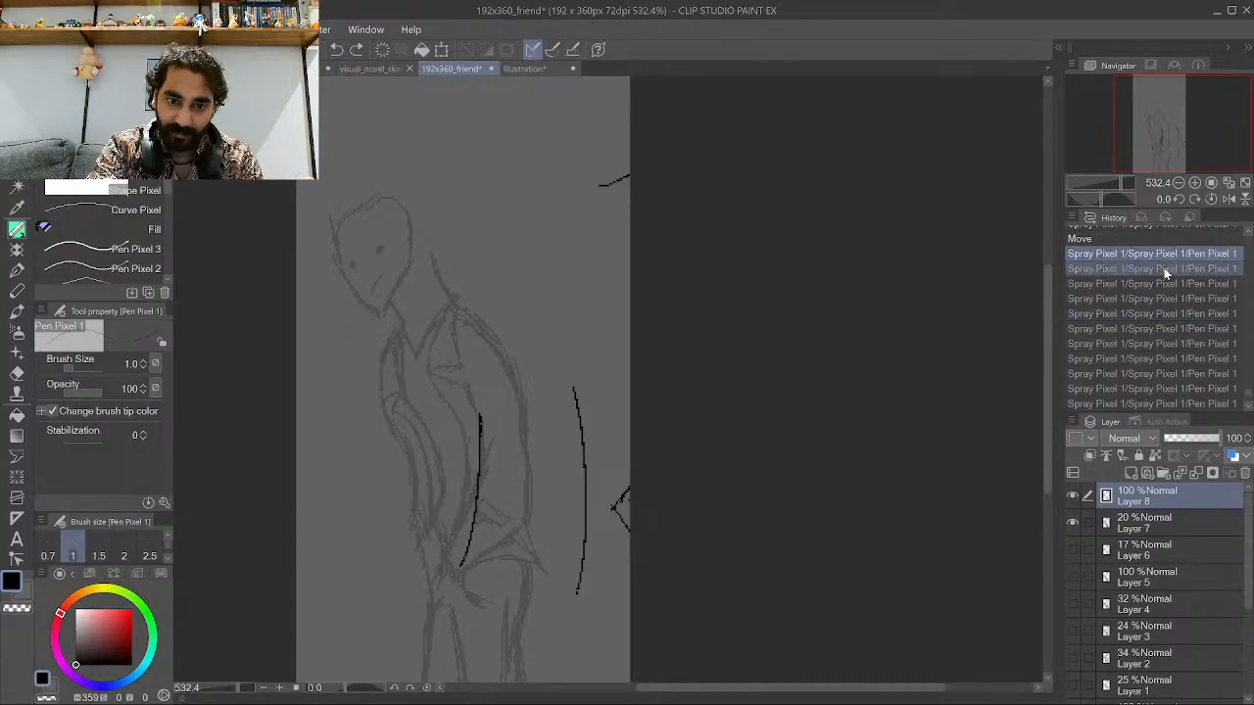
Ink another long curve down the torso's front and hatch the hand shape beside it on Layer 8.
mouse_move(389, 579)
mouse_down()
mouse_move(413, 494)
mouse_move(397, 326)
mouse_up()
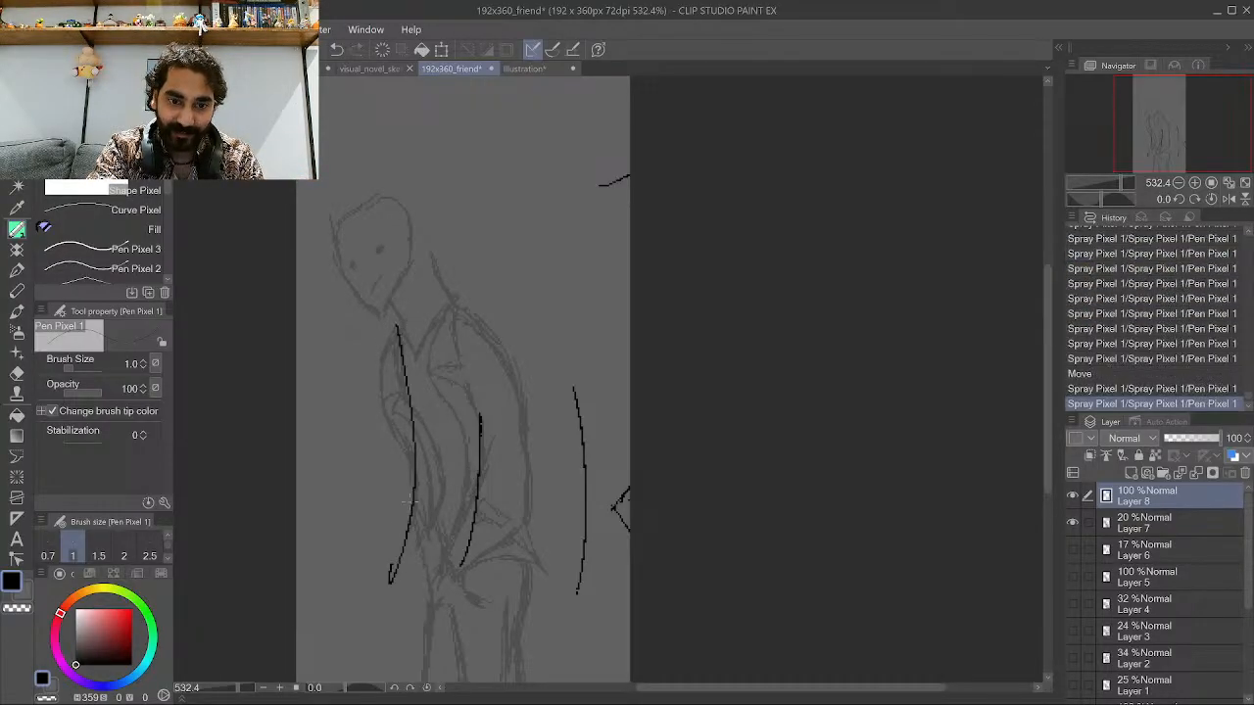
mouse_move(397, 544)
mouse_down()
mouse_move(432, 508)
mouse_move(423, 517)
mouse_up()
mouse_move(408, 531)
mouse_down()
mouse_move(432, 508)
mouse_move(429, 472)
mouse_move(414, 517)
mouse_move(392, 501)
mouse_move(410, 460)
mouse_up()
drag(398, 468, 430, 458)
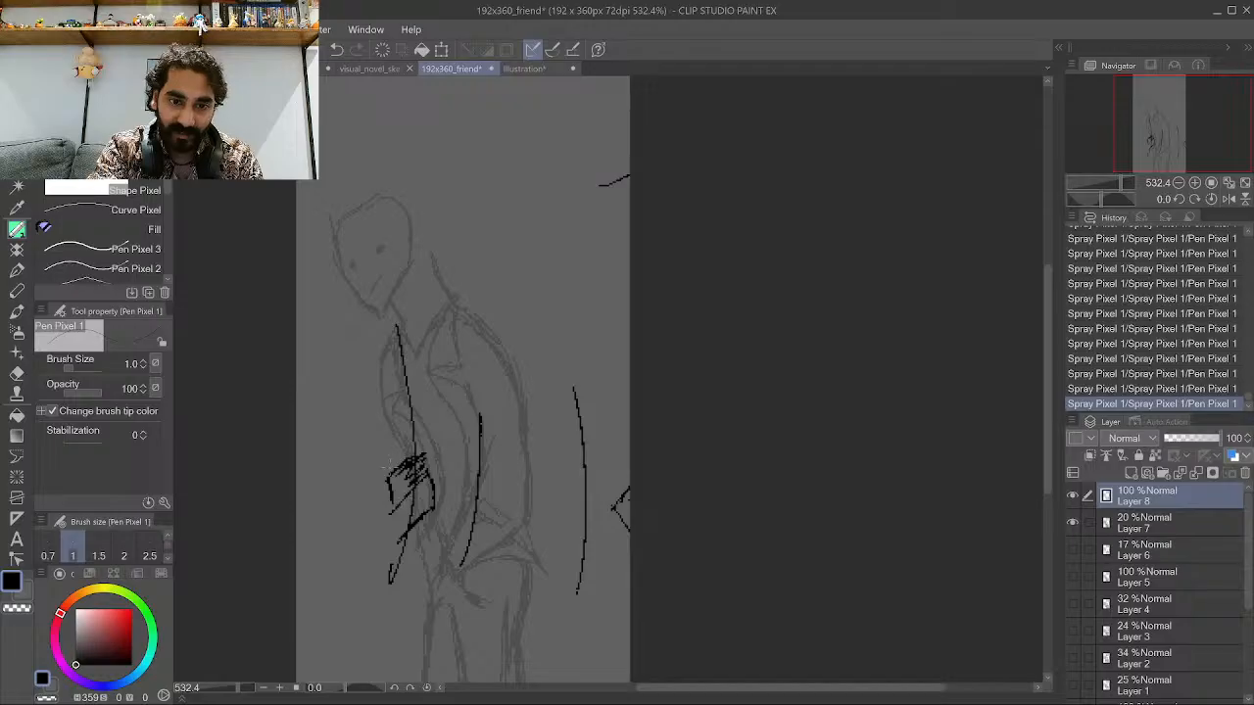
drag(400, 415, 389, 472)
drag(409, 402, 390, 457)
drag(411, 394, 401, 408)
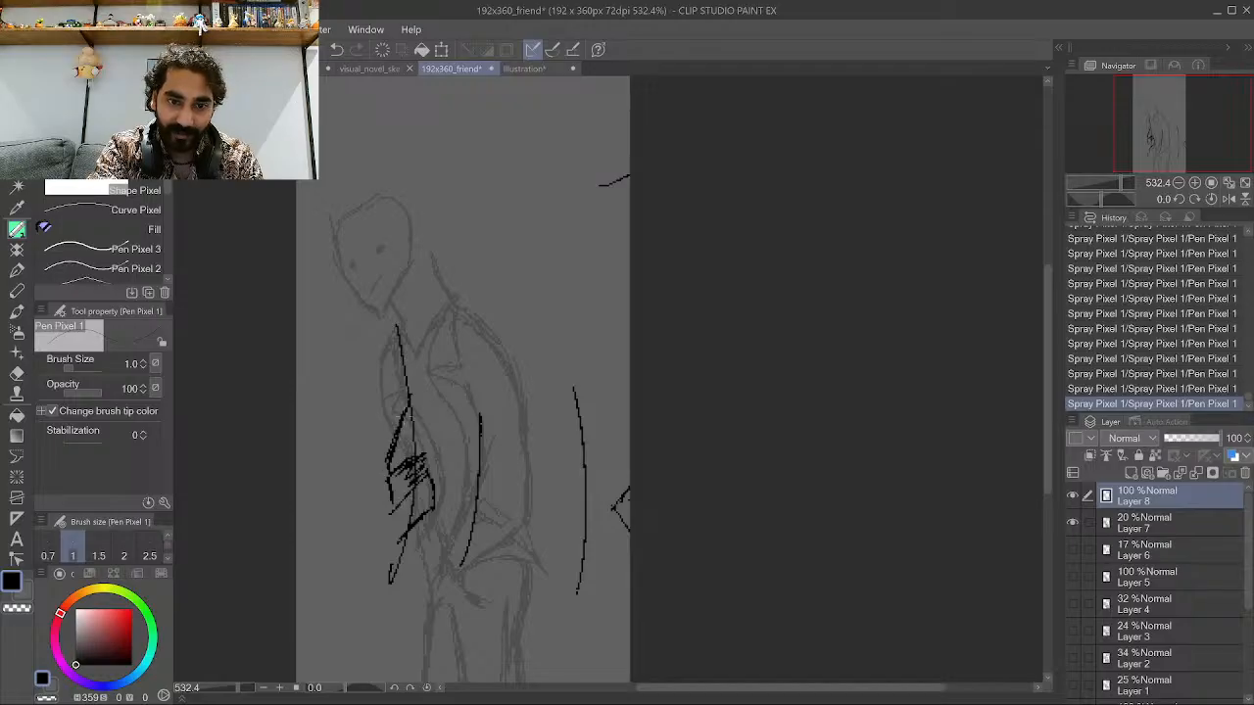
Add more jagged ink strokes along the arm, from the hand up toward the shoulder.
scroll(391, 494, up, 6)
mouse_move(386, 478)
mouse_down()
mouse_move(420, 486)
mouse_move(368, 560)
mouse_up()
drag(386, 507, 370, 531)
drag(396, 443, 388, 457)
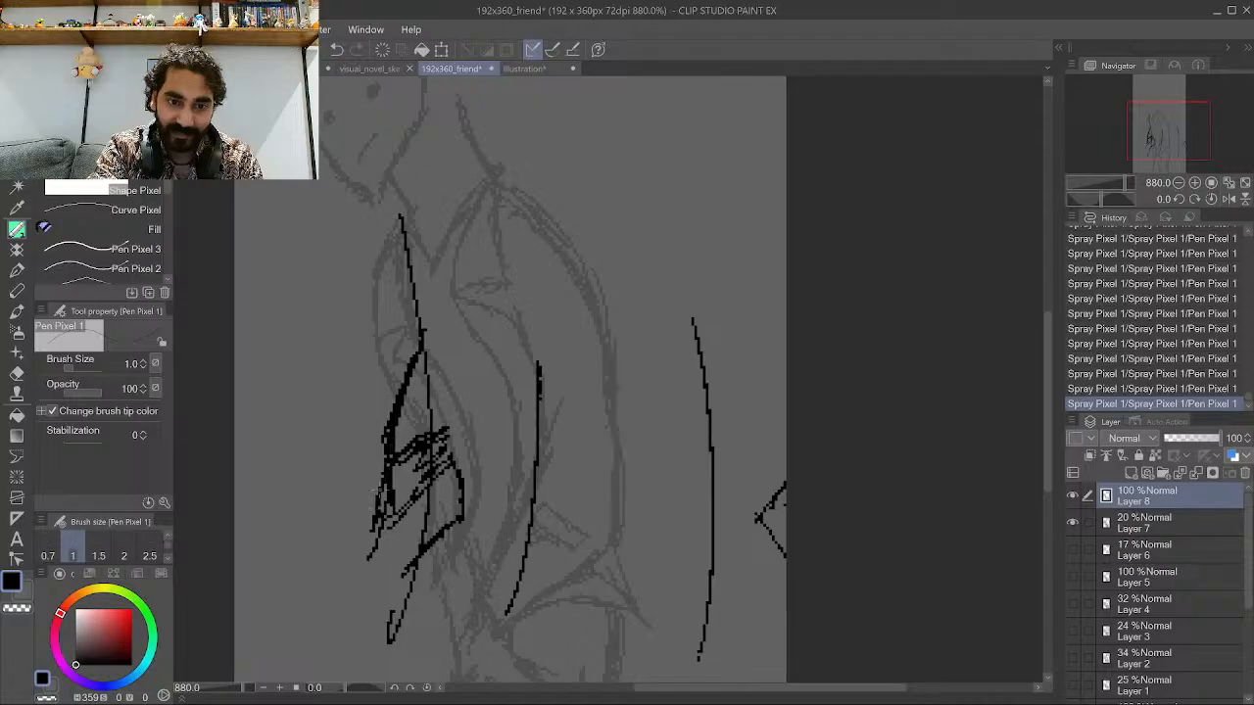
scroll(415, 371, down, 6)
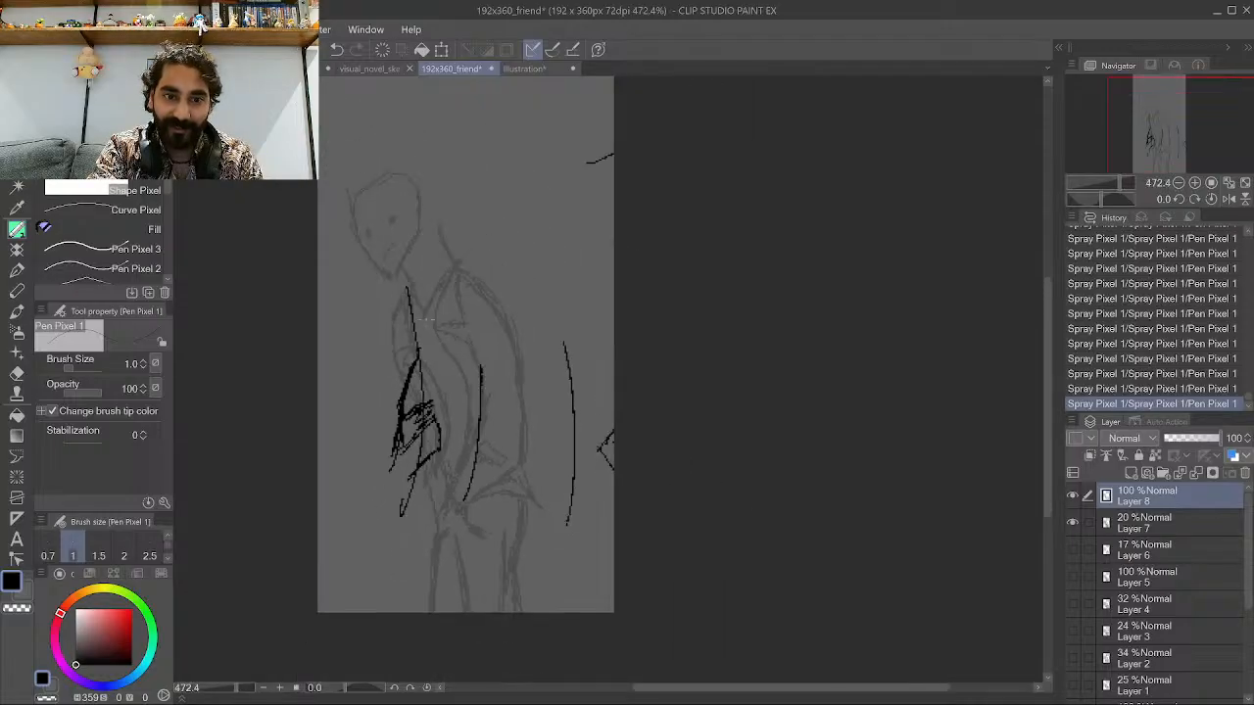
mouse_move(431, 392)
mouse_down()
mouse_move(433, 306)
mouse_move(406, 228)
mouse_up()
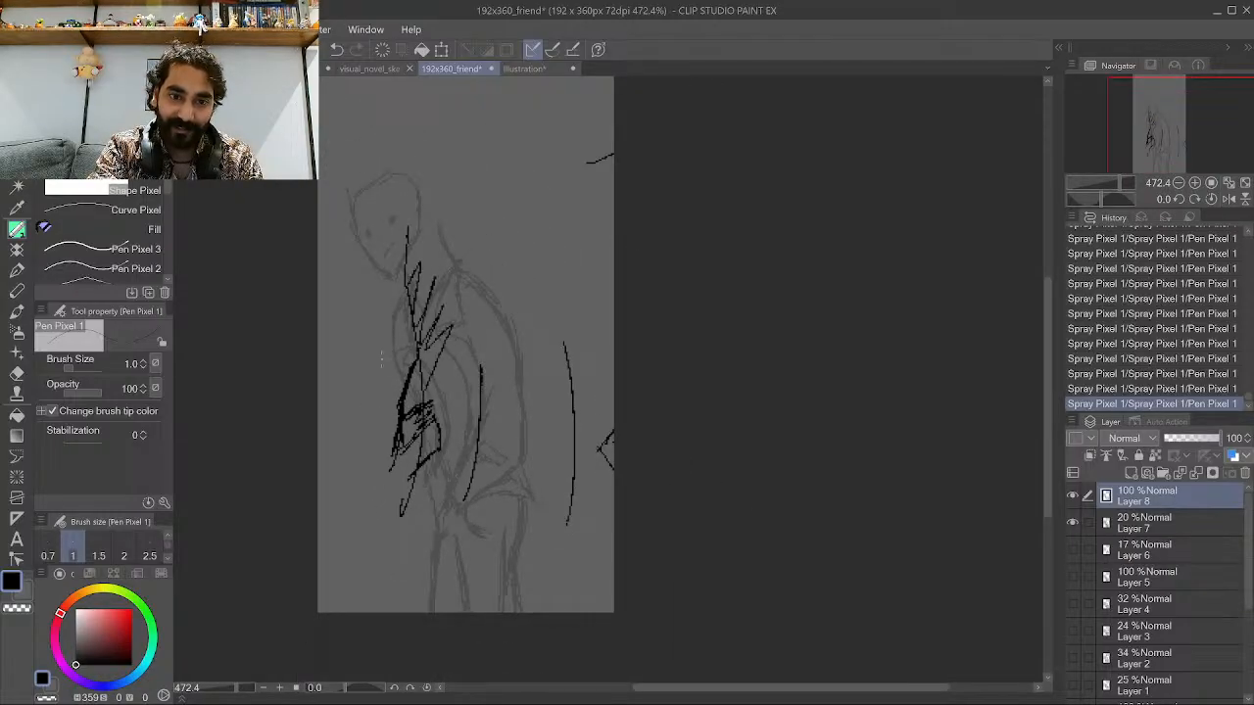
scroll(555, 488, down, 3)
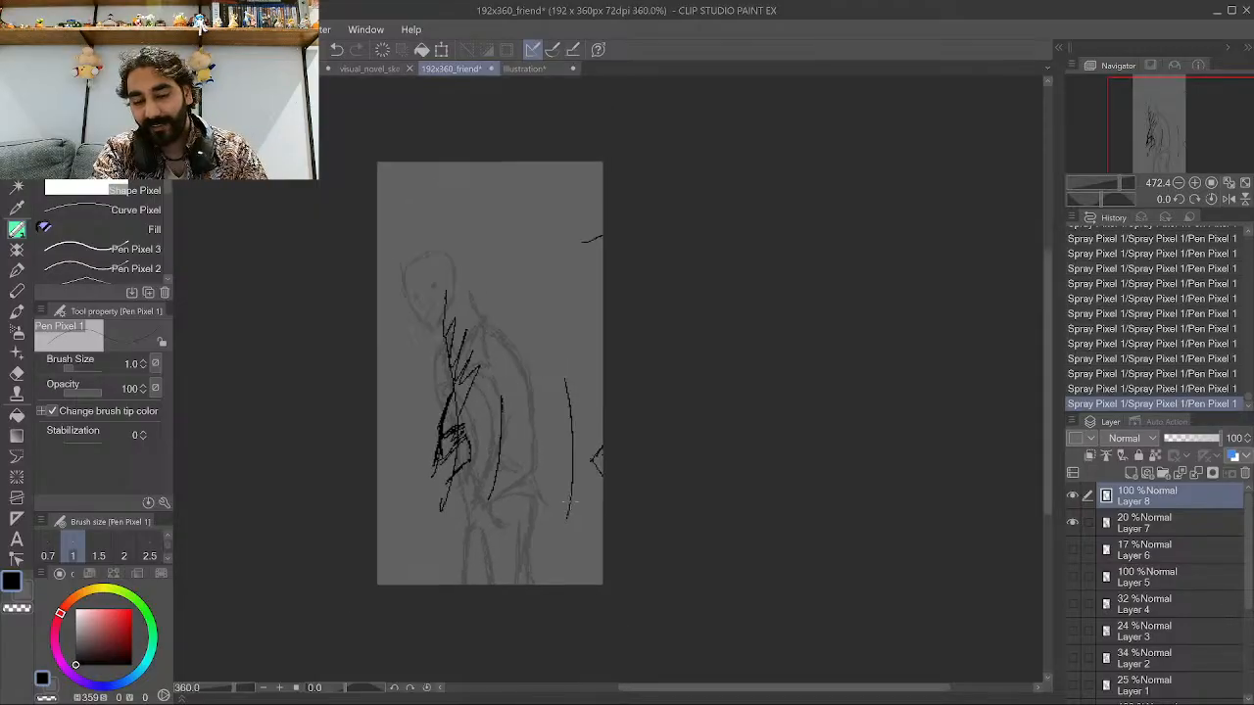
scroll(514, 376, up, 6)
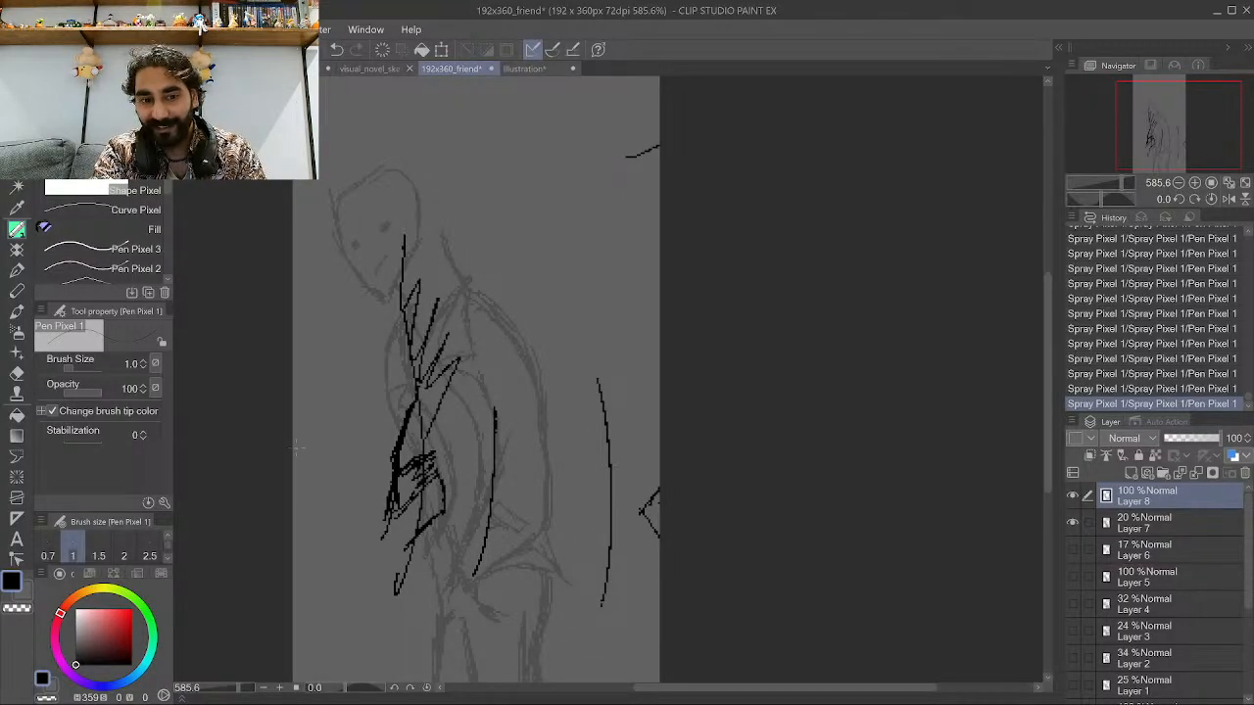
scroll(397, 547, up, 2)
drag(402, 549, 419, 457)
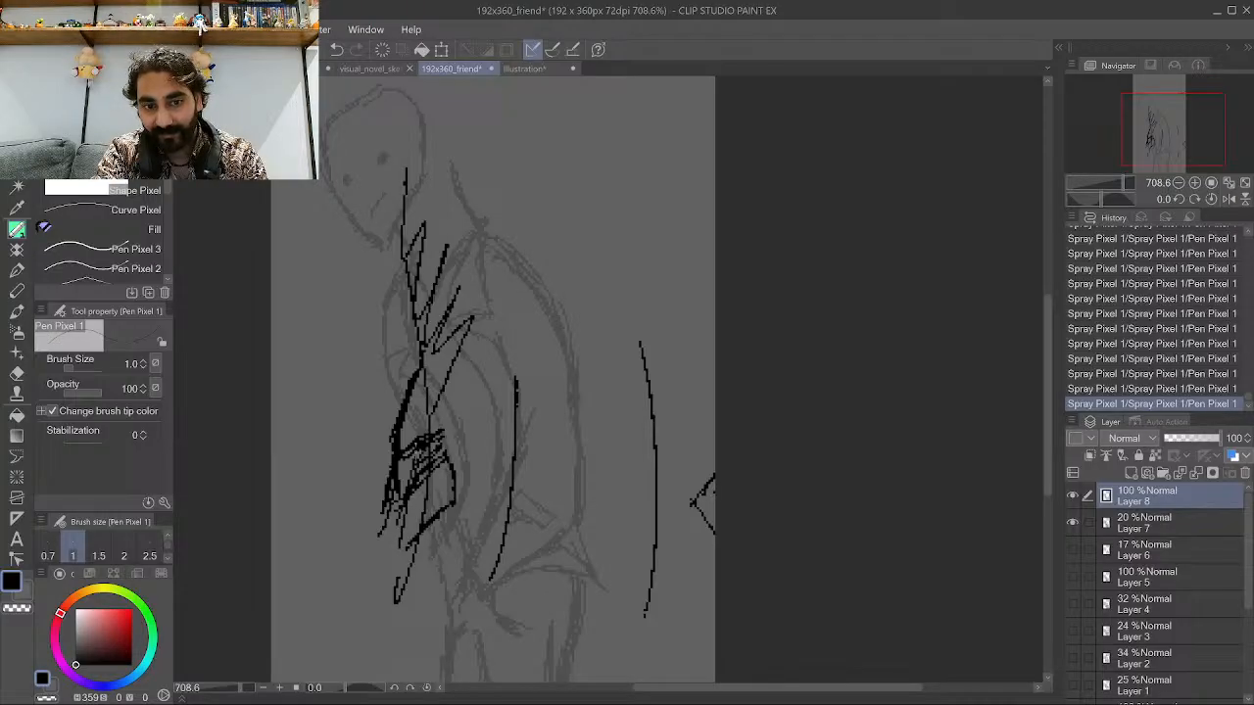
Hide Layer 8, select Layer 7 and shift its sketch to the right.
click(1072, 495)
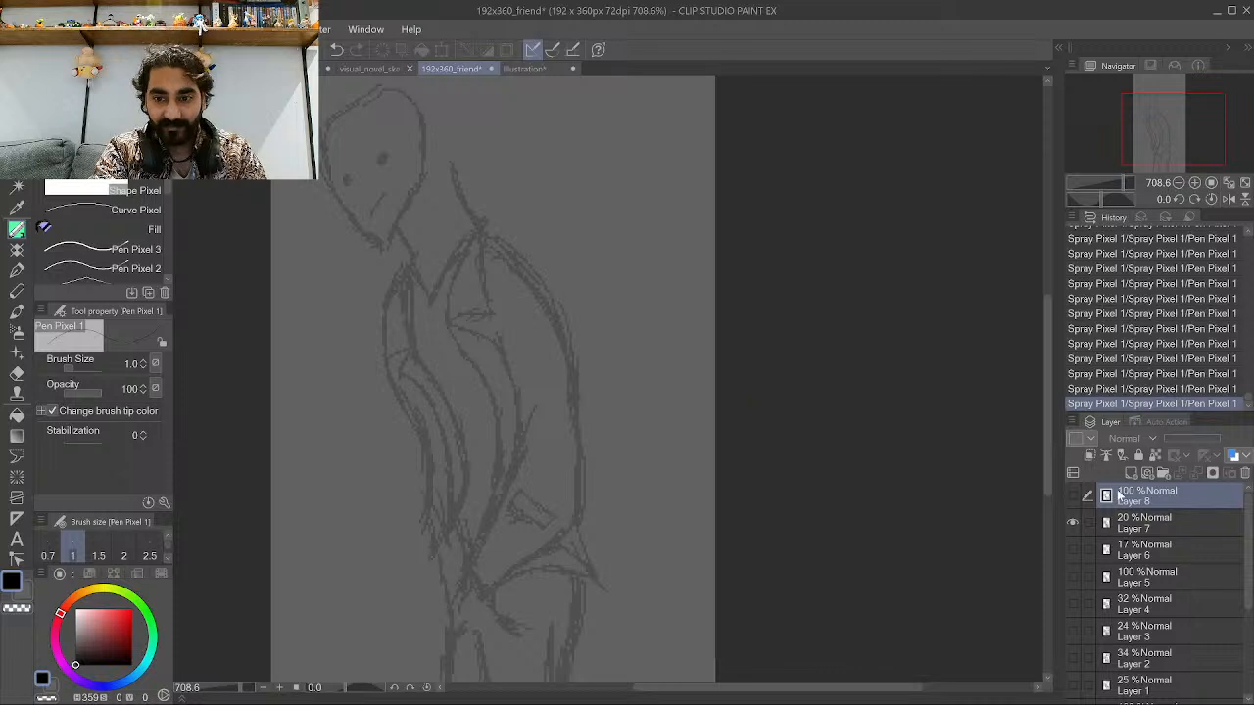
click(1143, 524)
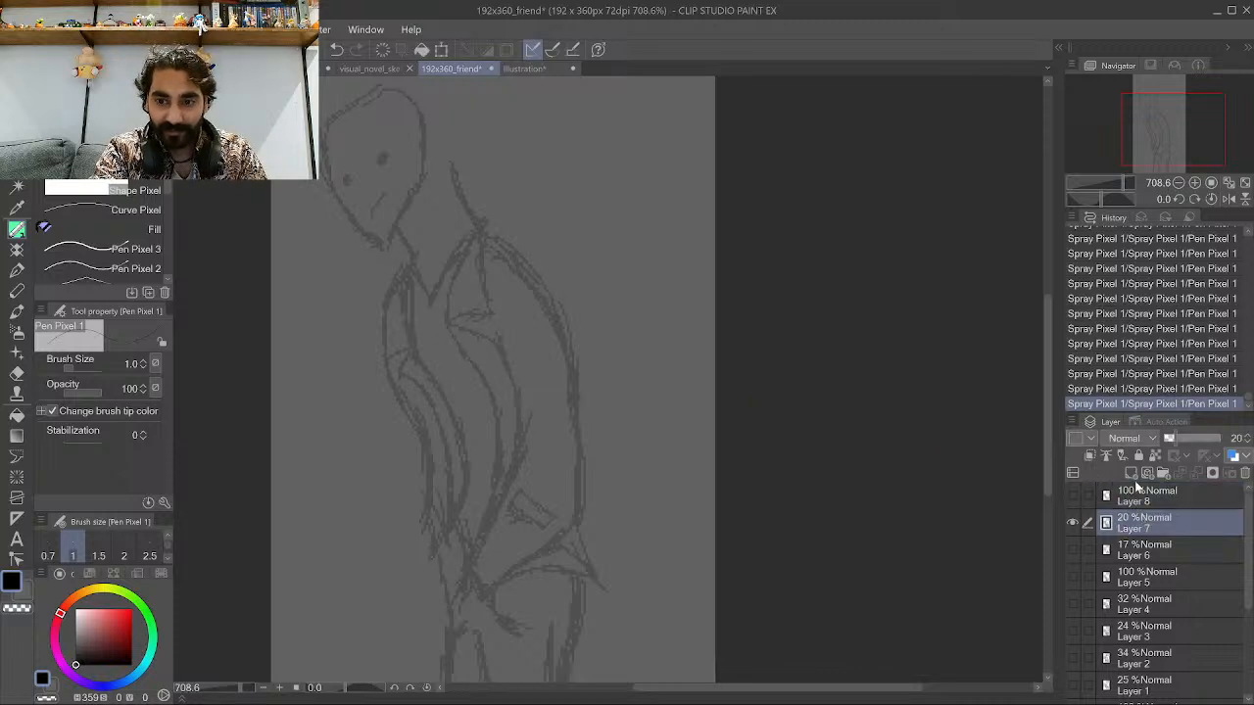
key(k)
drag(456, 301, 534, 303)
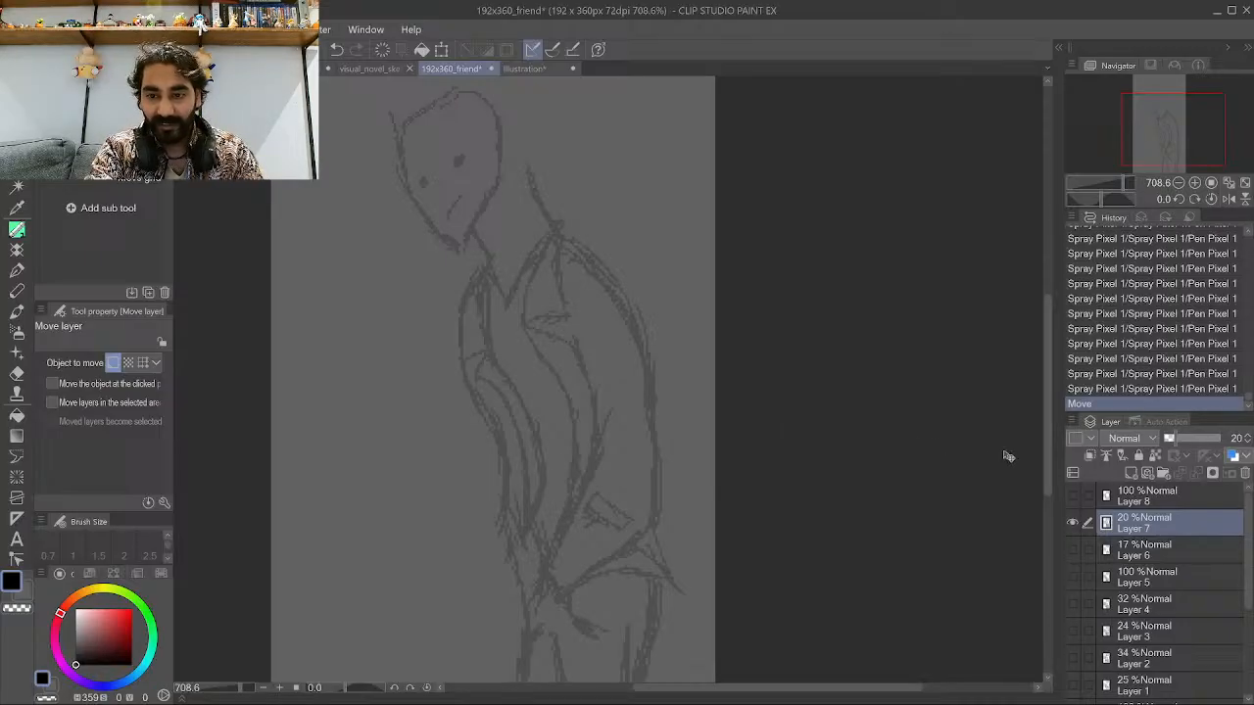
Create a new raster layer above Layer 7 and ink a long curve for the arm down the torso's front.
click(1133, 474)
key(ctrl+minus)
key(p)
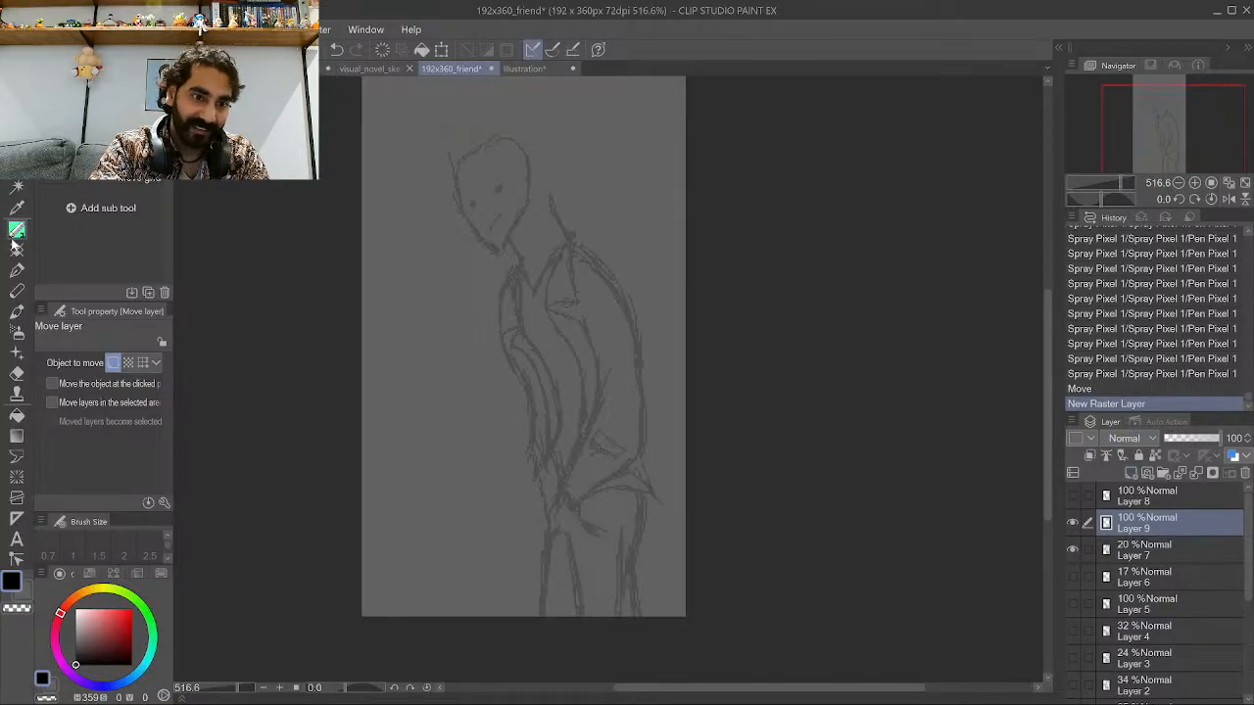
key(ctrl+plus)
key(ctrl+plus)
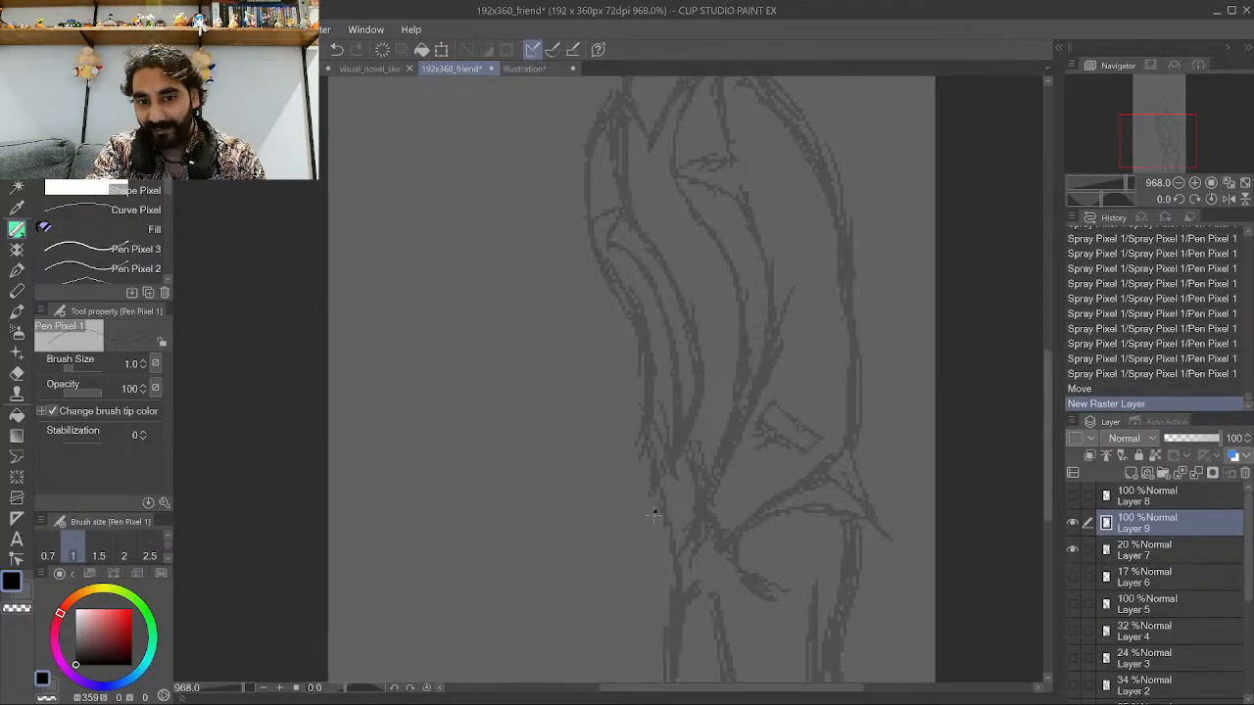
mouse_move(654, 512)
mouse_down()
mouse_move(681, 382)
mouse_move(677, 399)
mouse_move(646, 225)
mouse_up()
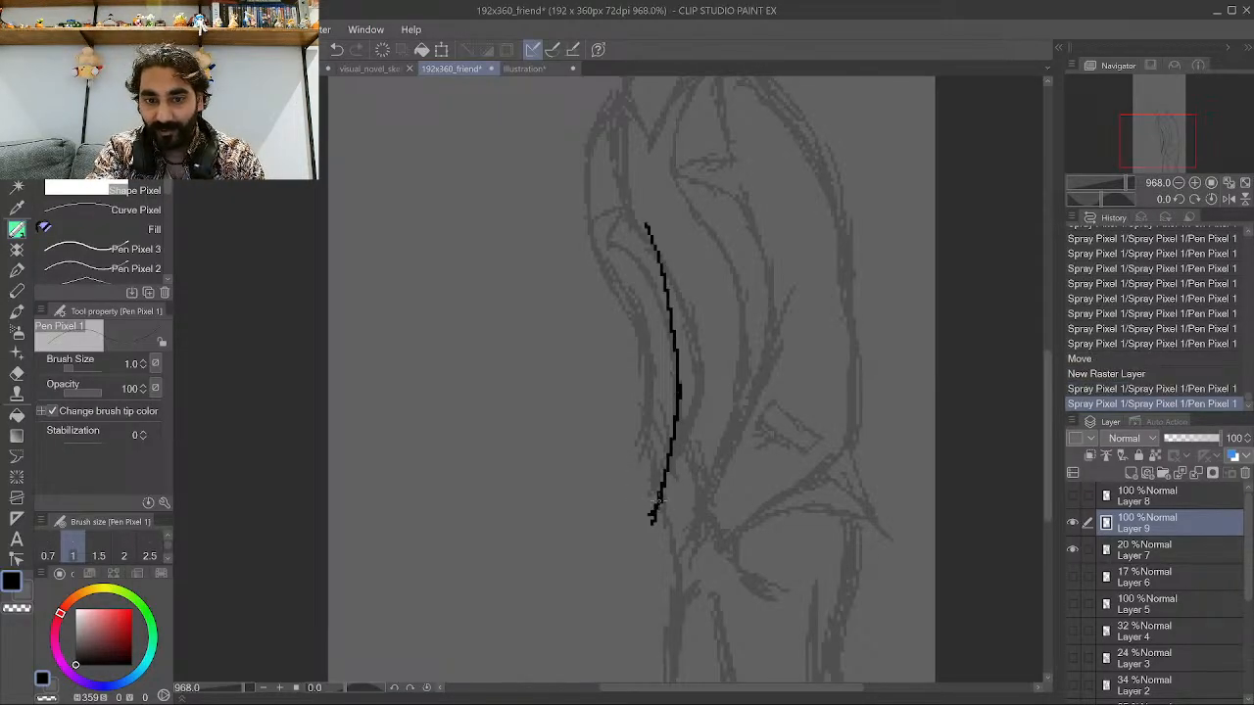
mouse_move(658, 500)
mouse_down()
mouse_move(638, 536)
mouse_move(652, 436)
mouse_move(643, 325)
mouse_up()
drag(650, 425, 584, 252)
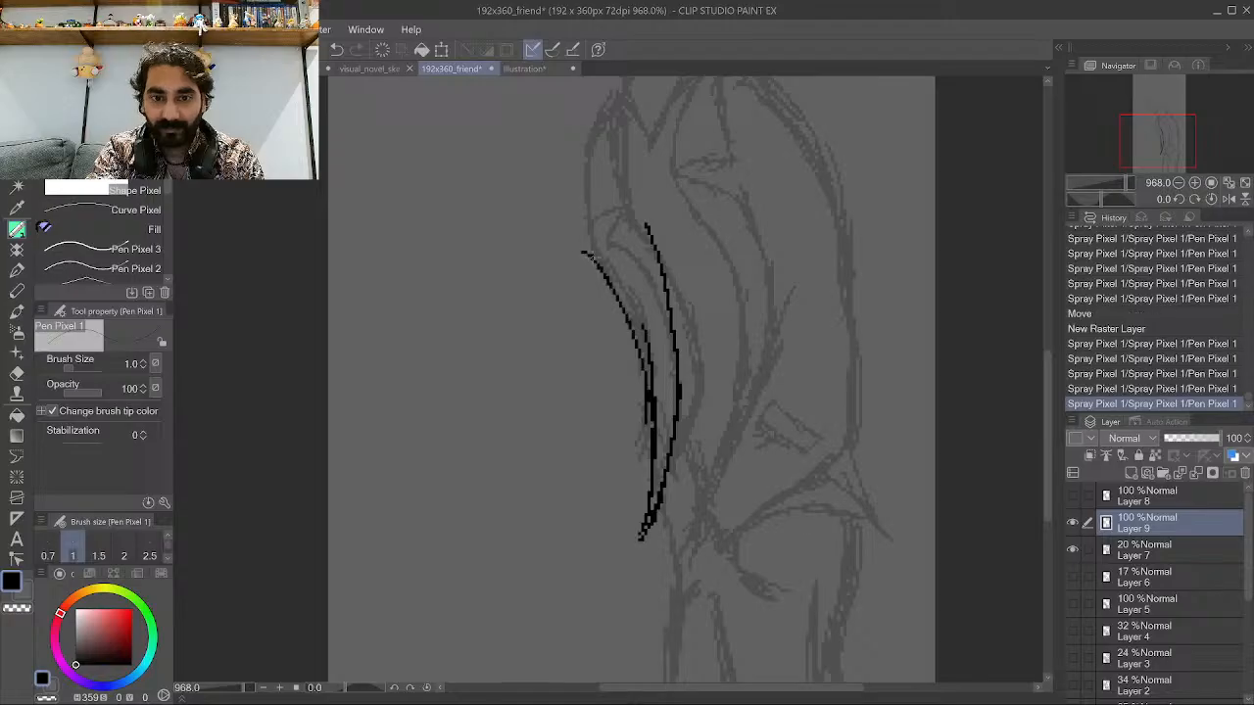
key(ctrl+z)
key(ctrl+z)
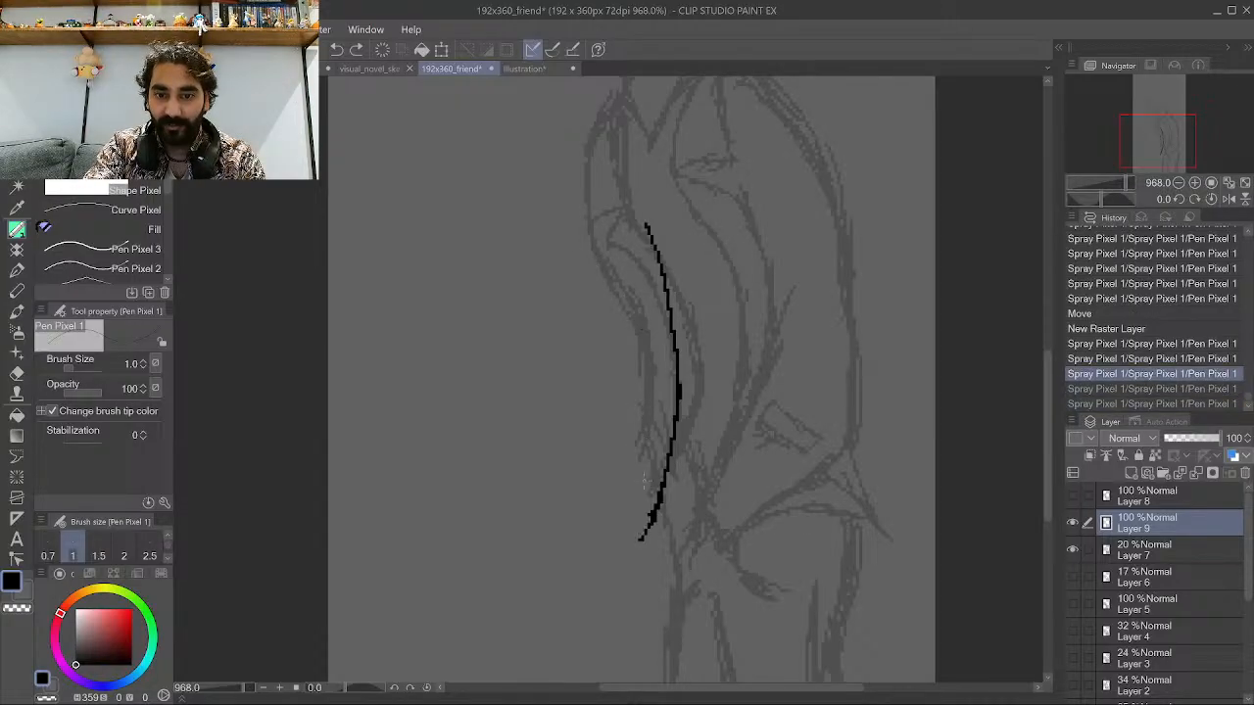
Ink the upper sleeve outline toward the shoulder and the hand shapes at the arm's front.
mouse_move(640, 534)
mouse_down()
mouse_move(653, 509)
mouse_move(605, 246)
mouse_move(644, 227)
mouse_move(636, 214)
mouse_move(588, 229)
mouse_move(616, 118)
mouse_up()
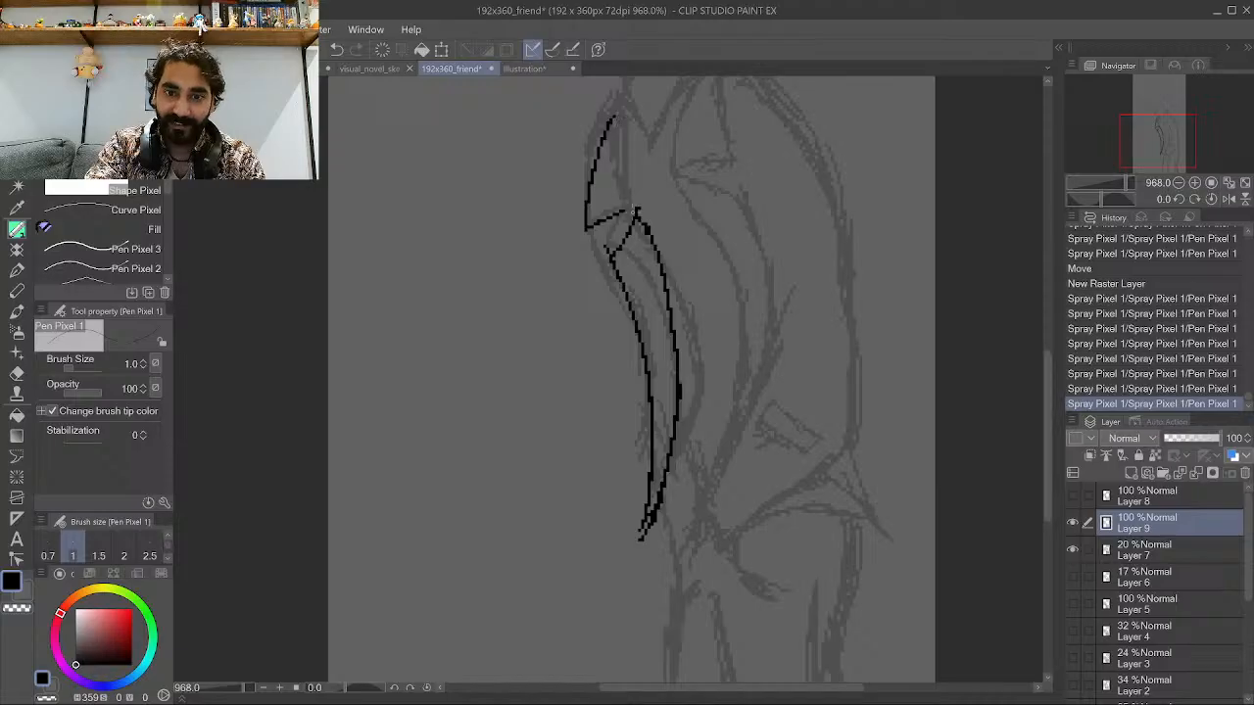
drag(632, 214, 624, 102)
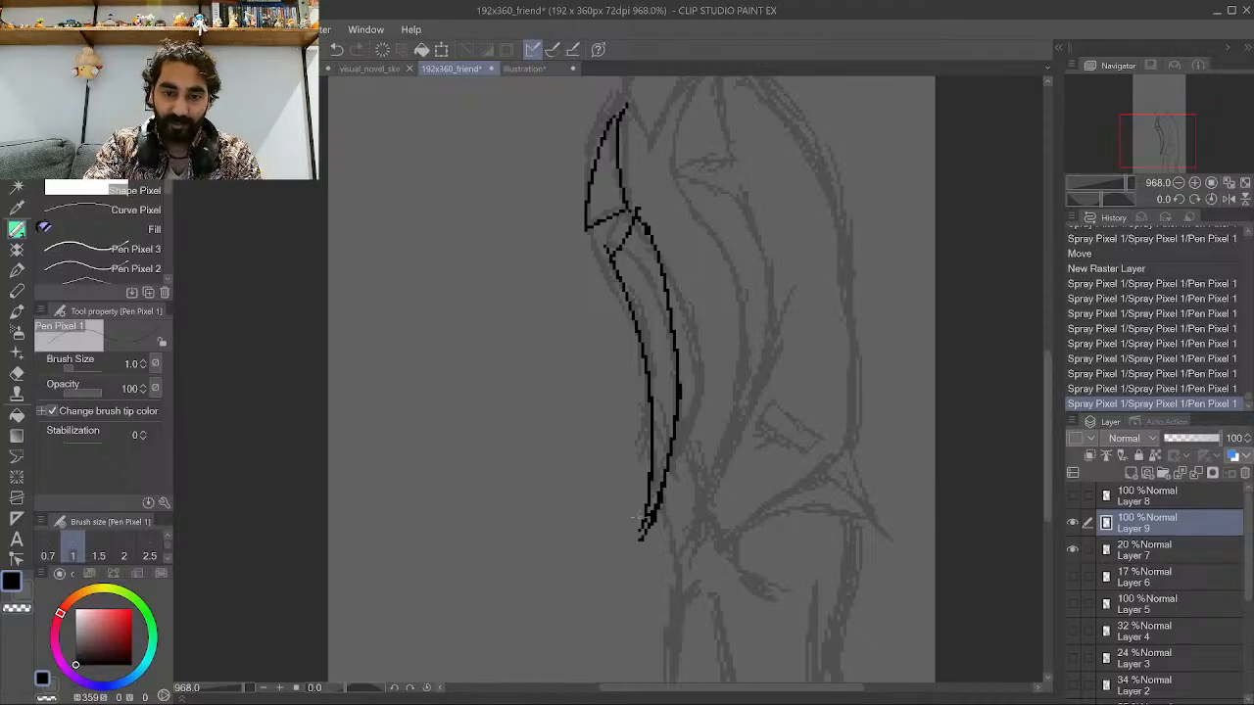
mouse_move(641, 527)
mouse_down()
mouse_move(598, 471)
mouse_move(620, 377)
mouse_move(608, 402)
mouse_move(598, 340)
mouse_move(583, 412)
mouse_up()
mouse_move(568, 367)
mouse_down()
mouse_move(588, 414)
mouse_move(580, 430)
mouse_move(564, 378)
mouse_up()
mouse_move(580, 324)
mouse_down()
mouse_move(571, 386)
mouse_move(580, 341)
mouse_move(605, 325)
mouse_up()
drag(609, 389, 560, 233)
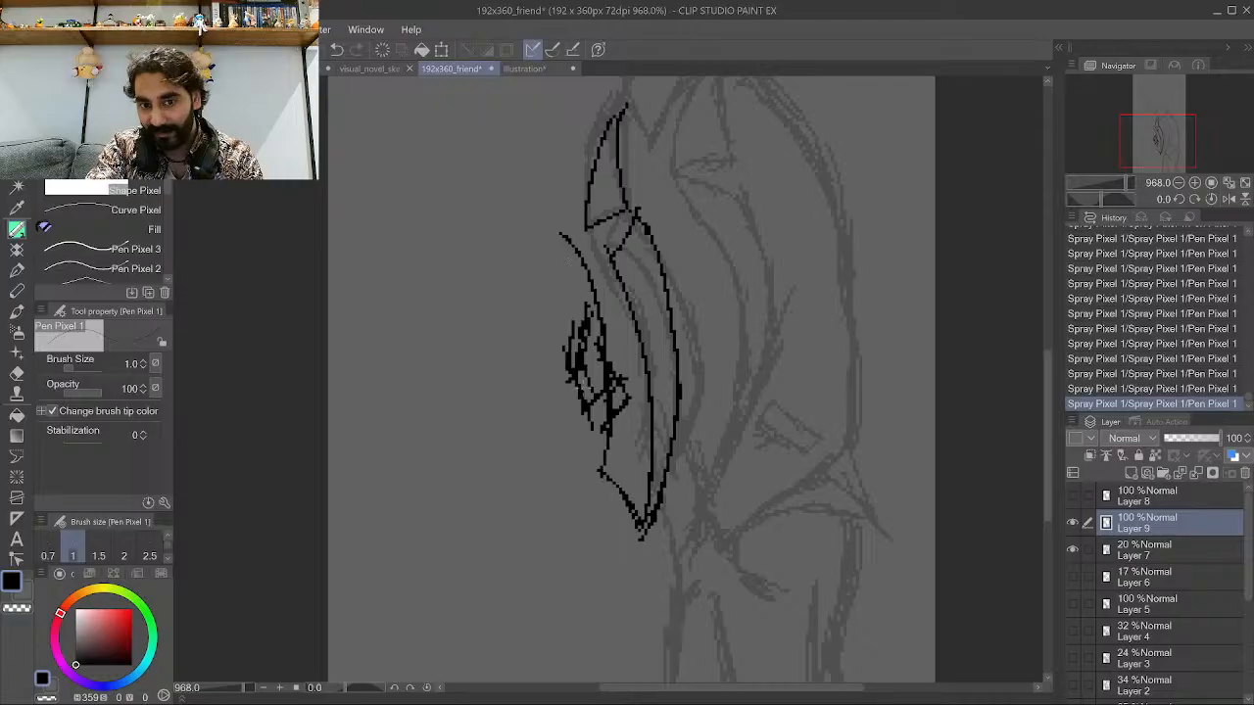
mouse_move(587, 291)
mouse_down()
mouse_move(580, 398)
mouse_move(576, 376)
mouse_move(627, 374)
mouse_up()
drag(619, 372, 623, 403)
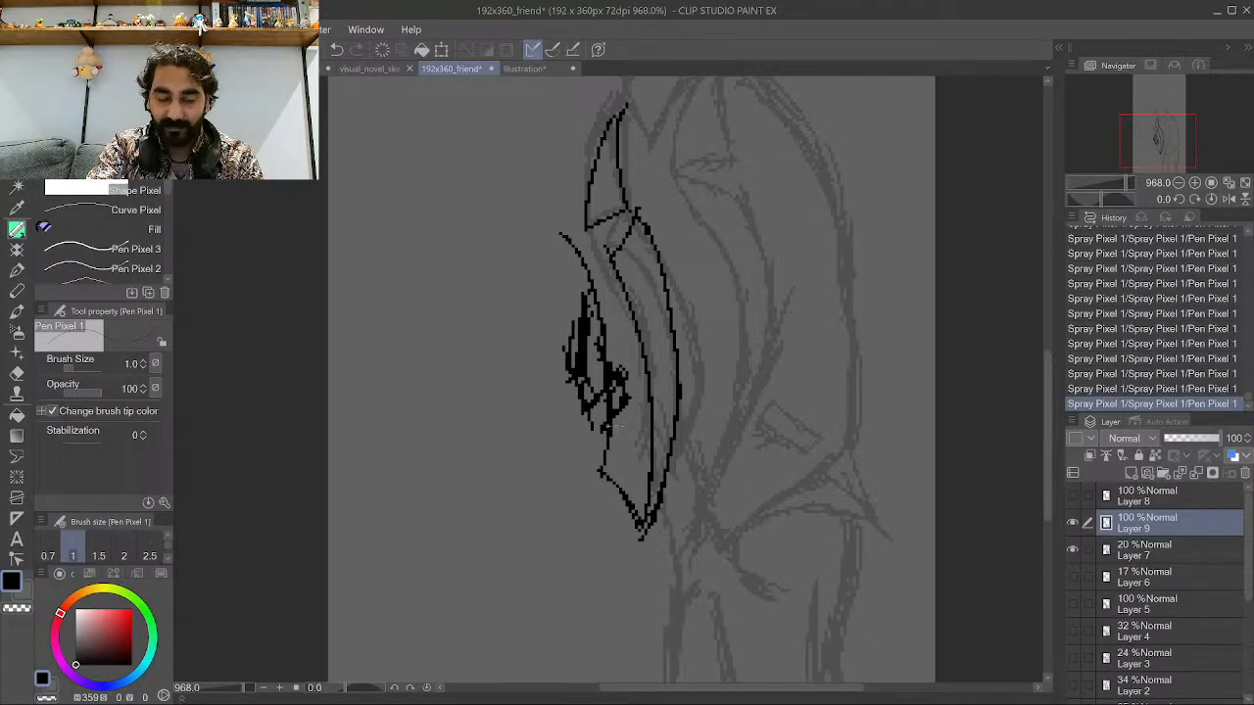
Add ink strokes for the shoulder fold and the fingers along the sleeve.
scroll(556, 539, down, 4)
scroll(589, 309, up, 2)
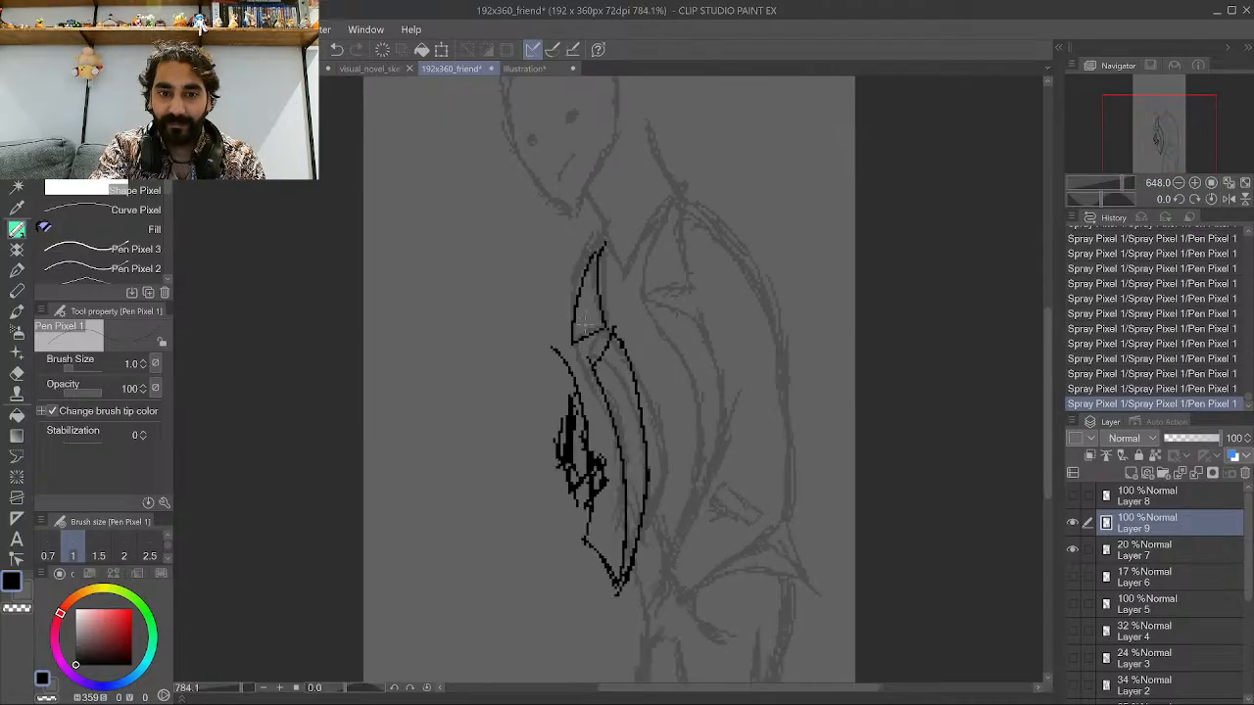
drag(584, 400, 563, 333)
drag(565, 378, 561, 308)
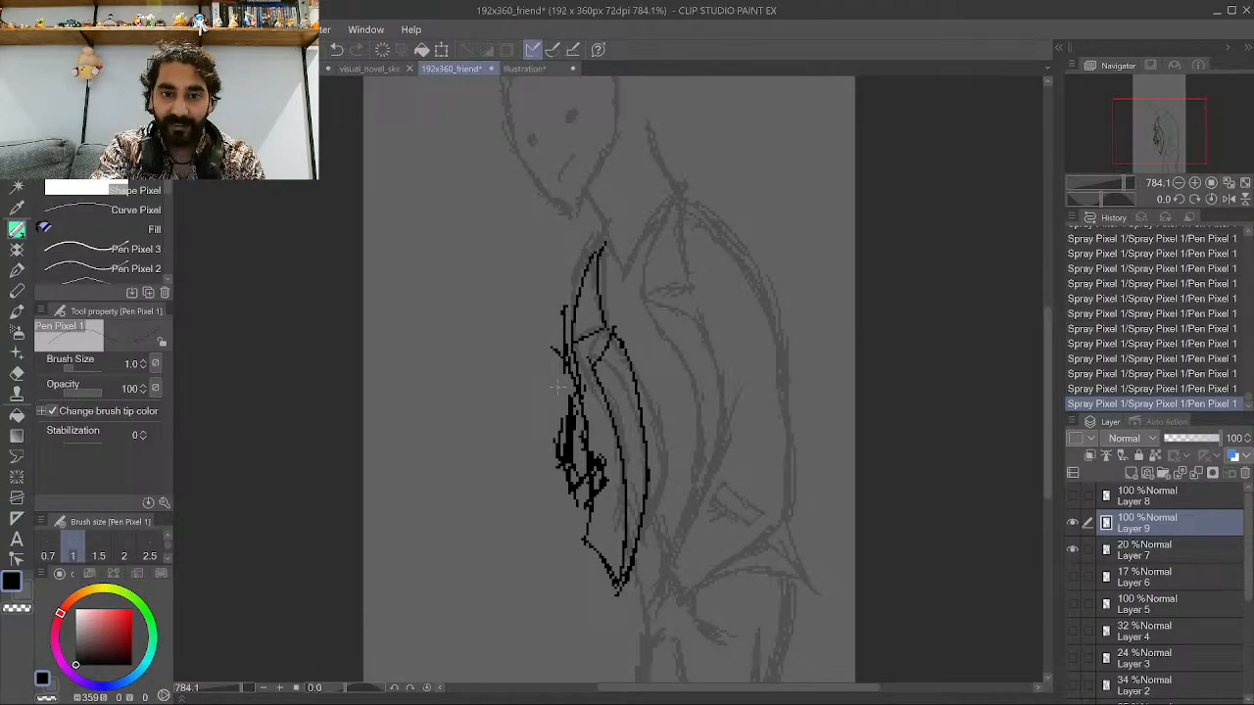
drag(564, 360, 547, 351)
drag(591, 256, 531, 306)
mouse_move(535, 305)
mouse_down()
mouse_move(592, 254)
mouse_move(524, 330)
mouse_up()
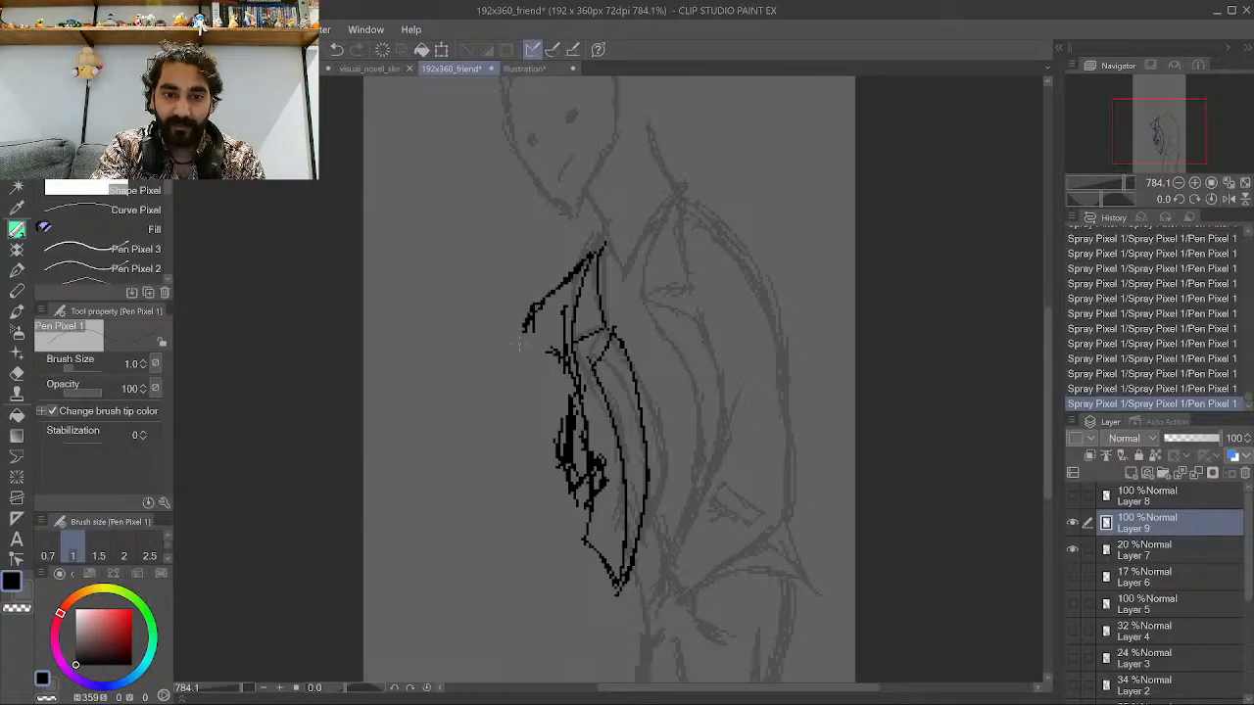
mouse_move(555, 371)
mouse_down()
mouse_move(525, 325)
mouse_move(555, 343)
mouse_up()
mouse_move(567, 351)
mouse_down()
mouse_move(544, 329)
mouse_move(566, 312)
mouse_up()
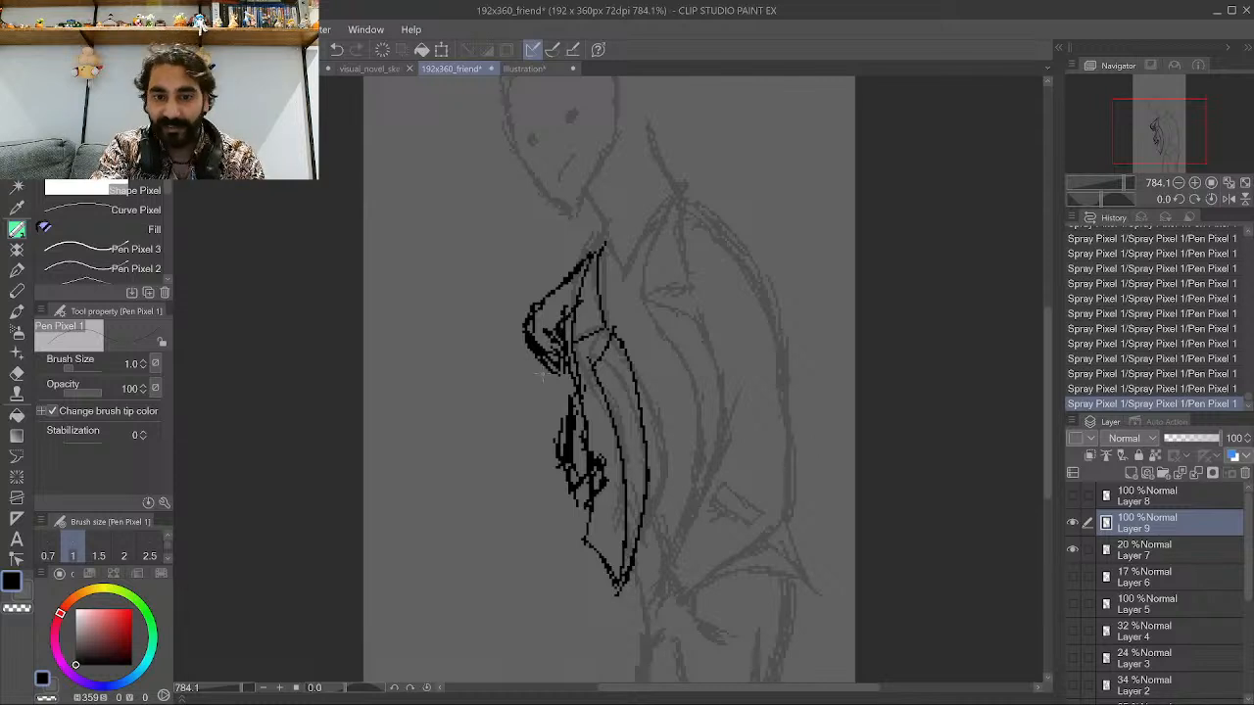
drag(566, 374, 557, 404)
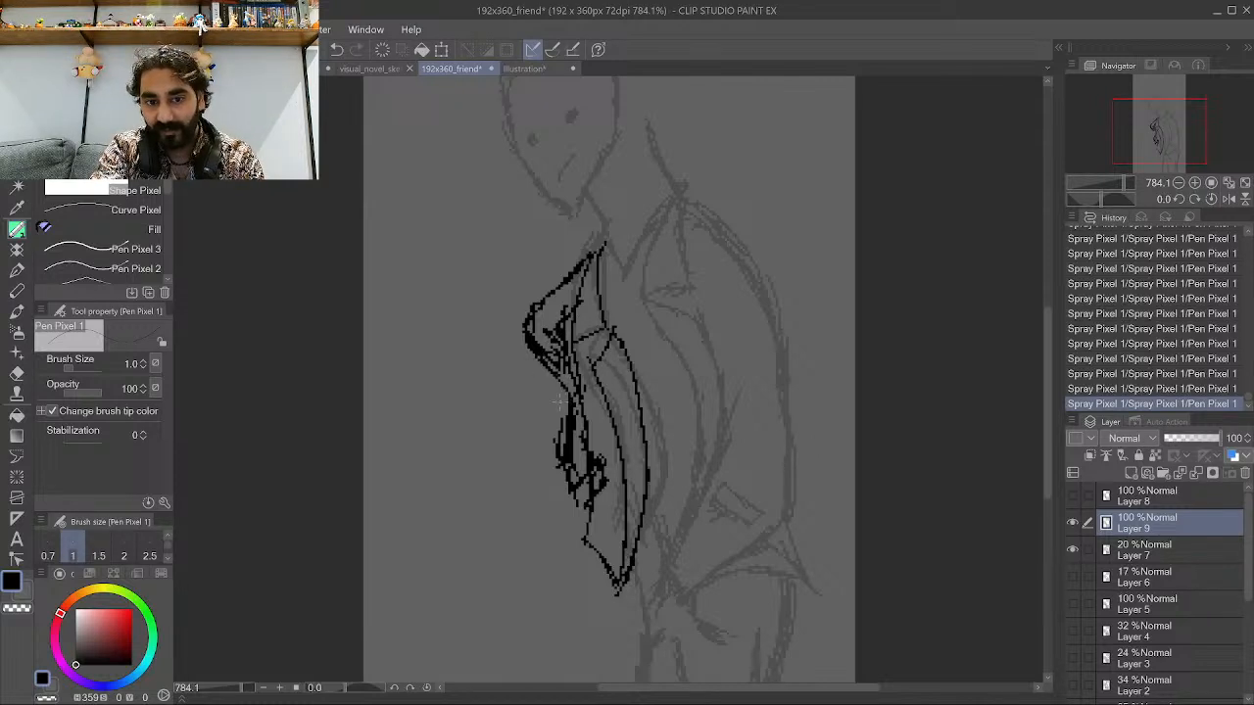
Switch to transparent colour and erase stray marks in the hand and sleeve area.
click(24, 610)
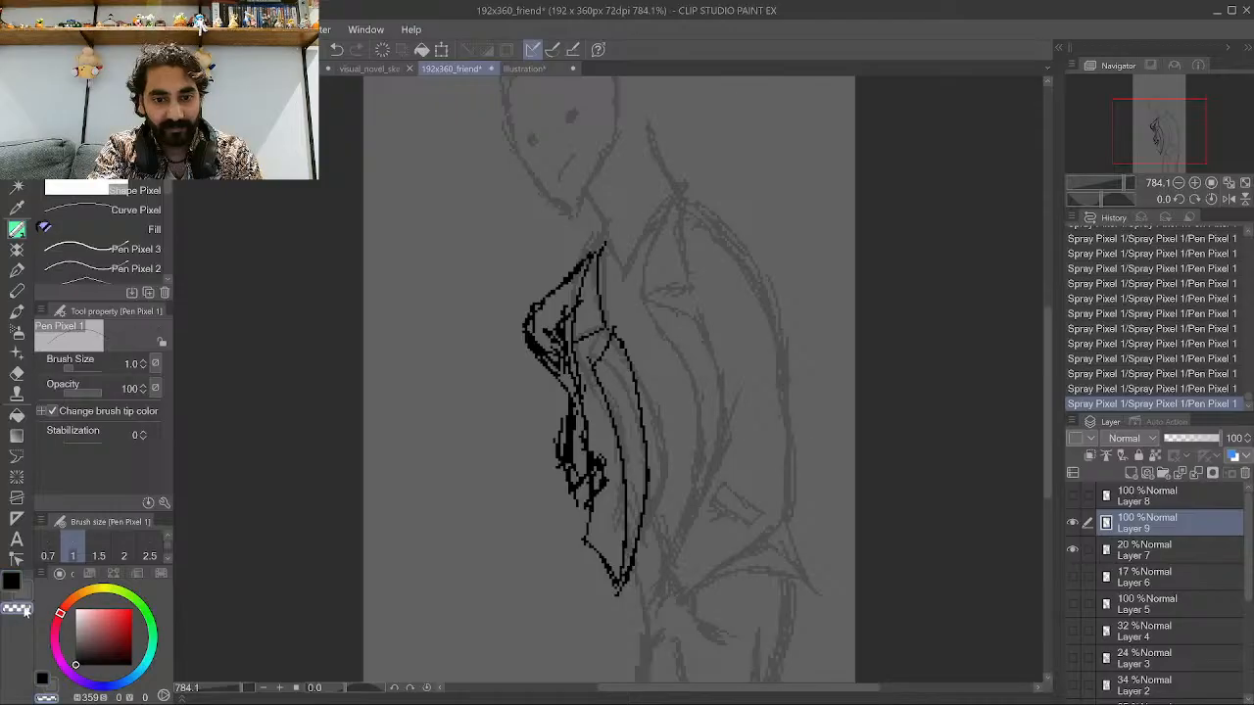
scroll(382, 476, up, 2)
mouse_move(617, 434)
mouse_down()
mouse_move(614, 448)
mouse_move(625, 355)
mouse_up()
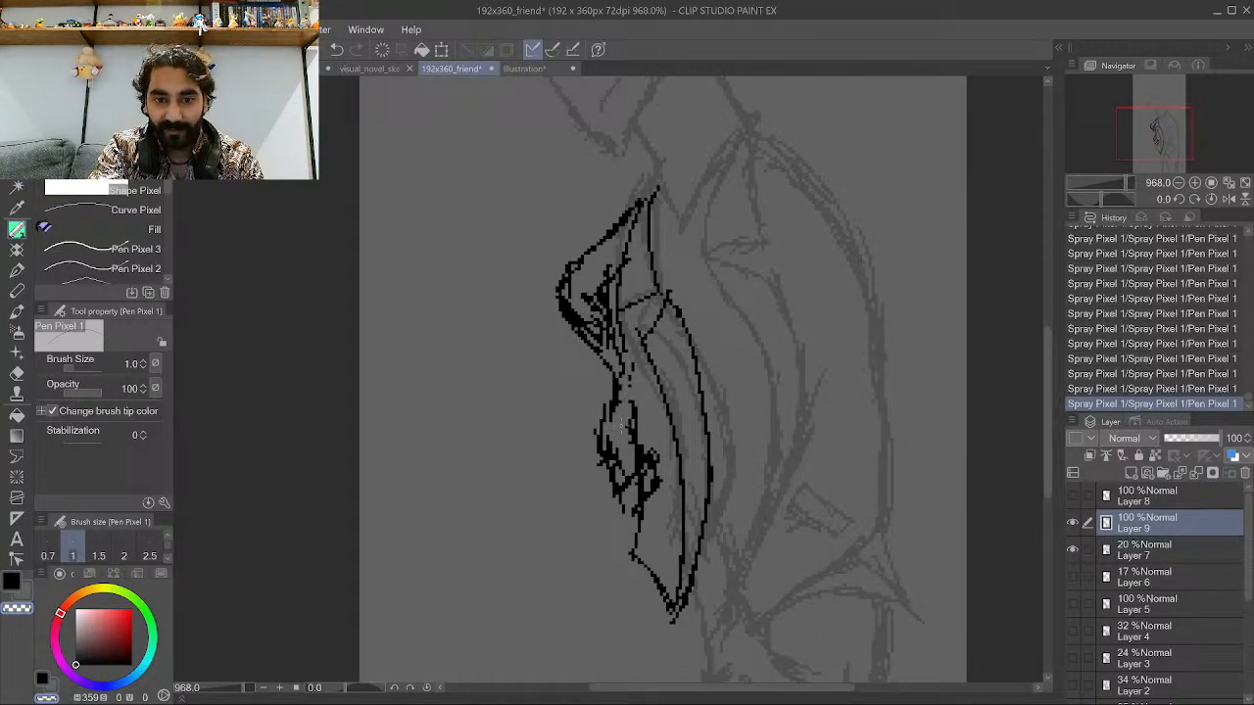
drag(615, 447, 621, 458)
mouse_move(624, 376)
mouse_down()
mouse_move(598, 309)
mouse_move(602, 323)
mouse_move(577, 315)
mouse_up()
drag(620, 403, 618, 412)
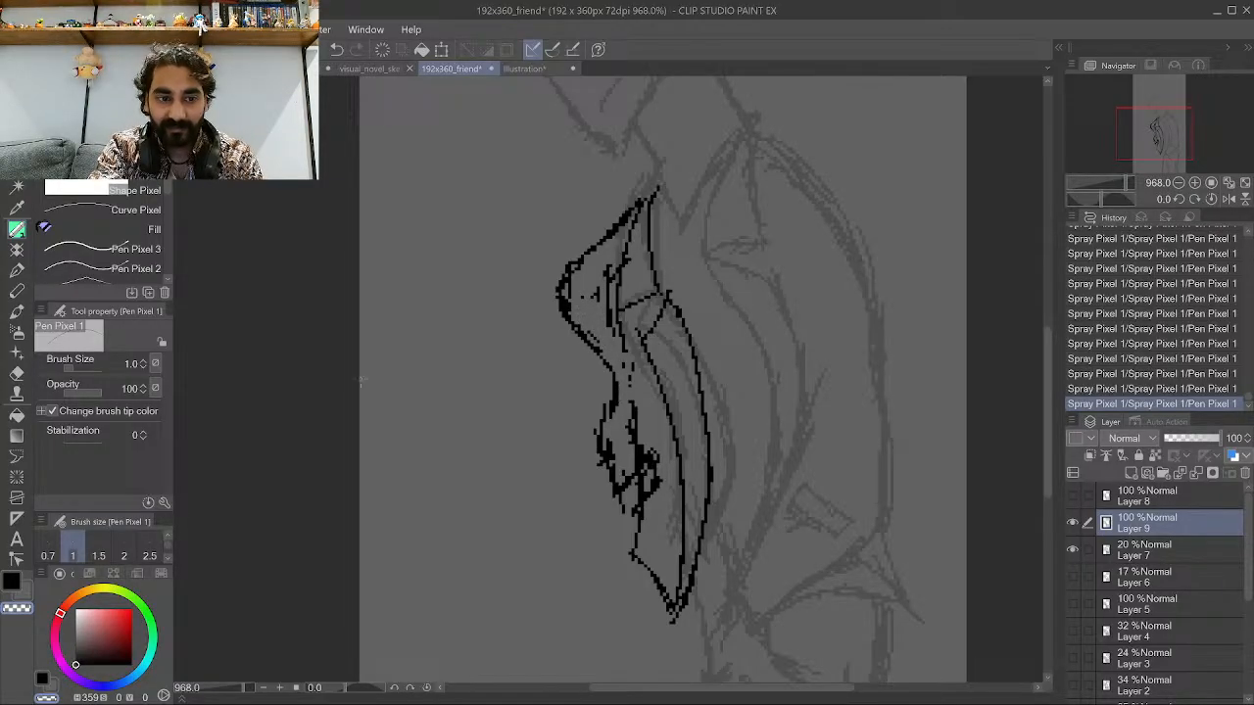
Switch back to black and ink more vertical strokes along the sleeve and hand.
click(16, 581)
scroll(557, 387, up, 2)
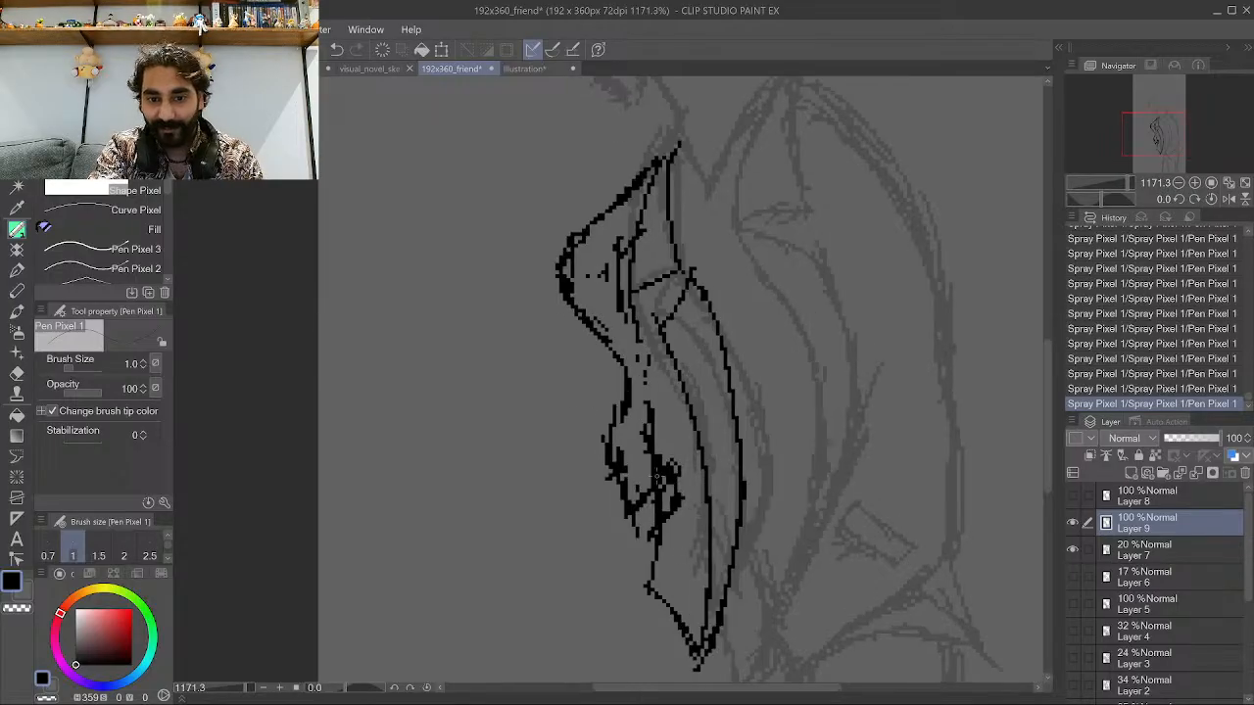
drag(656, 456, 655, 386)
drag(650, 489, 650, 361)
mouse_move(621, 318)
mouse_down()
mouse_move(650, 400)
mouse_move(625, 299)
mouse_up()
mouse_move(619, 510)
mouse_down()
mouse_move(627, 372)
mouse_move(578, 253)
mouse_move(593, 228)
mouse_up()
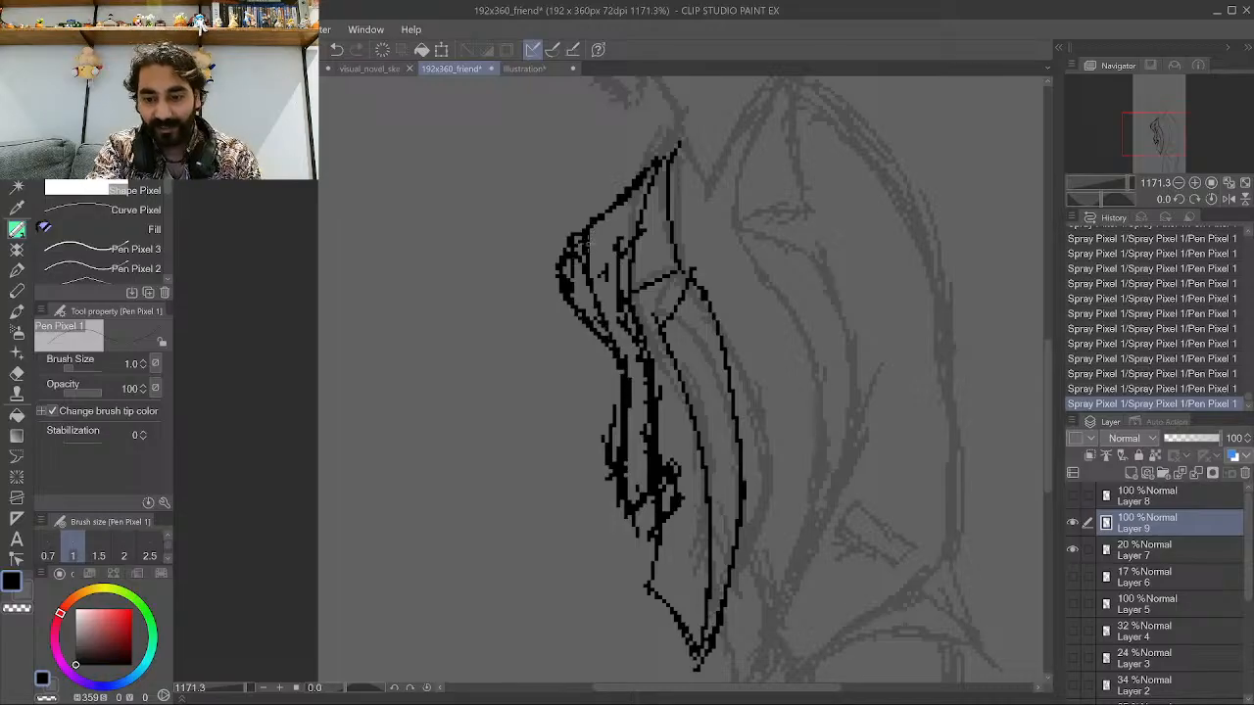
Review the inked arm and hand against the sketch.
scroll(507, 393, down, 2)
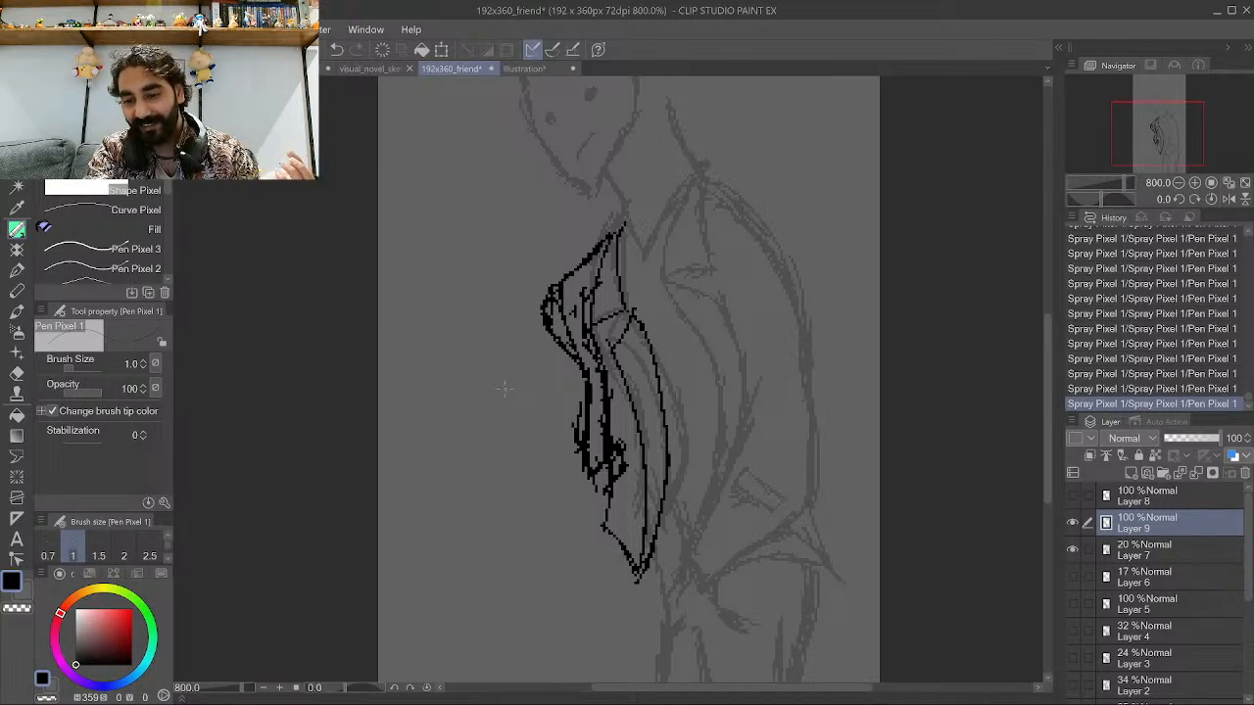
scroll(539, 394, down, 1)
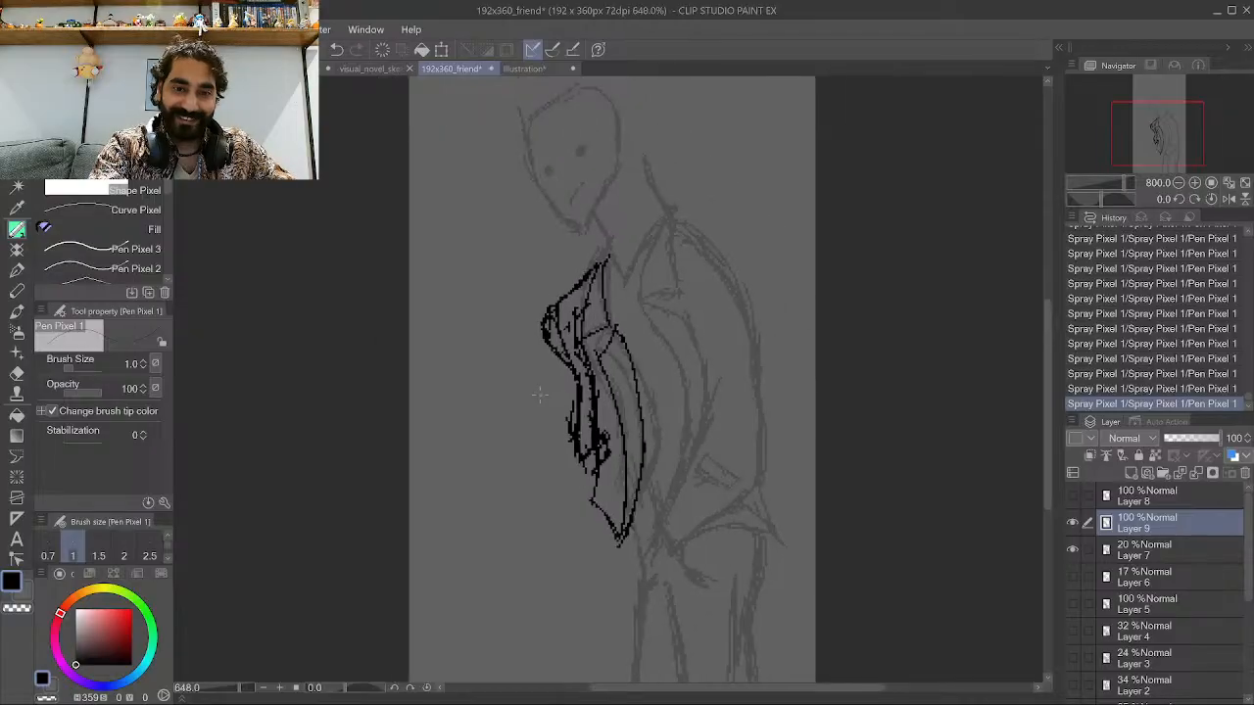
scroll(538, 395, up, 1)
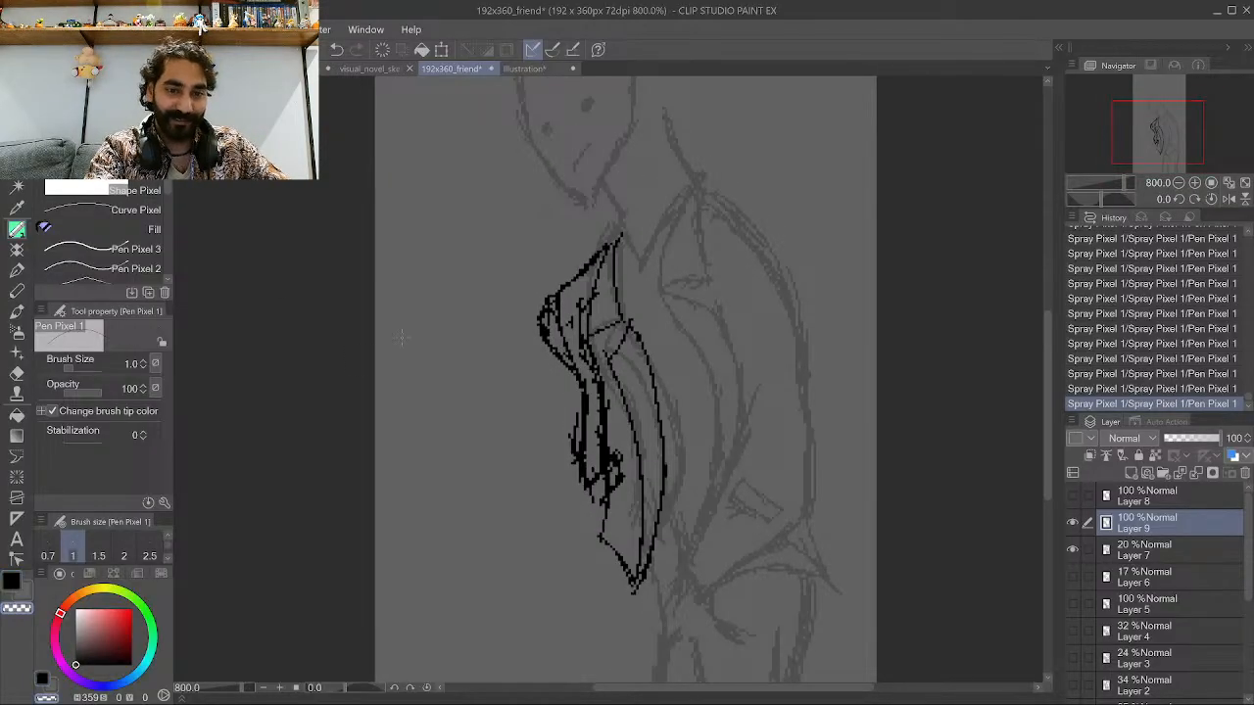
scroll(401, 337, up, 2)
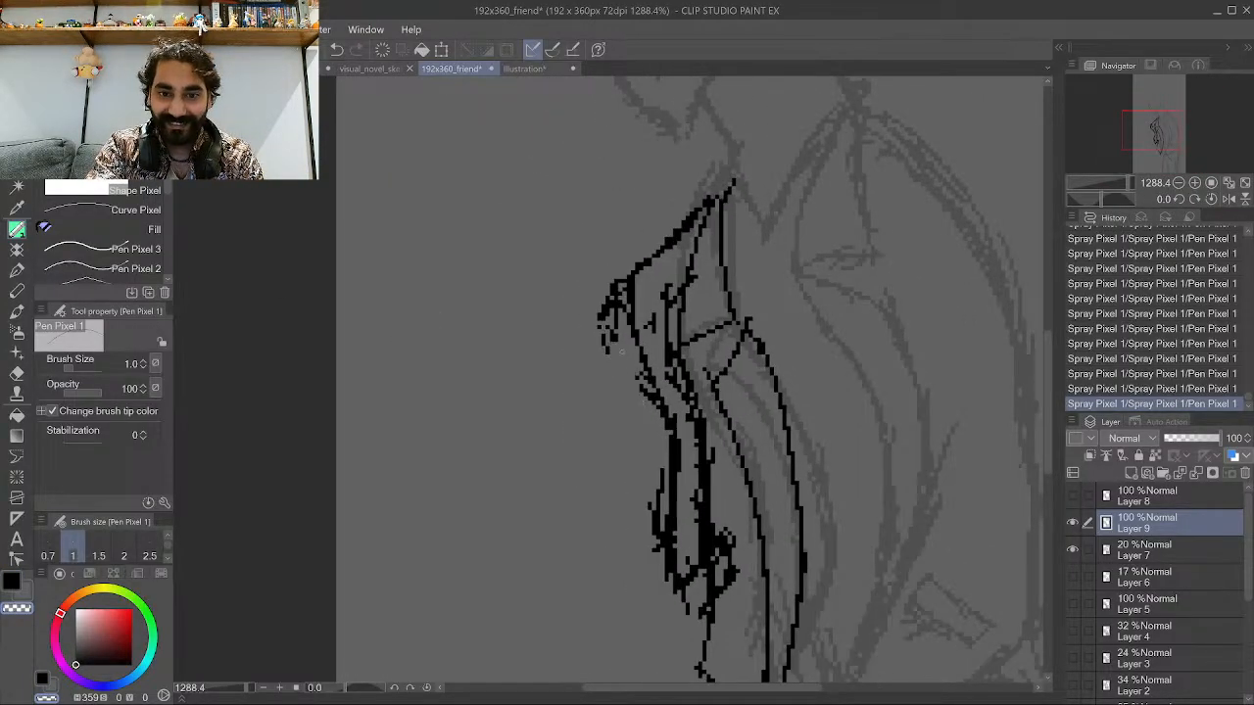
Touch up the outer edge of the inked sleeve near the shoulder.
drag(639, 375, 658, 408)
mouse_move(615, 341)
mouse_down()
mouse_move(609, 300)
mouse_move(615, 319)
mouse_move(600, 309)
mouse_up()
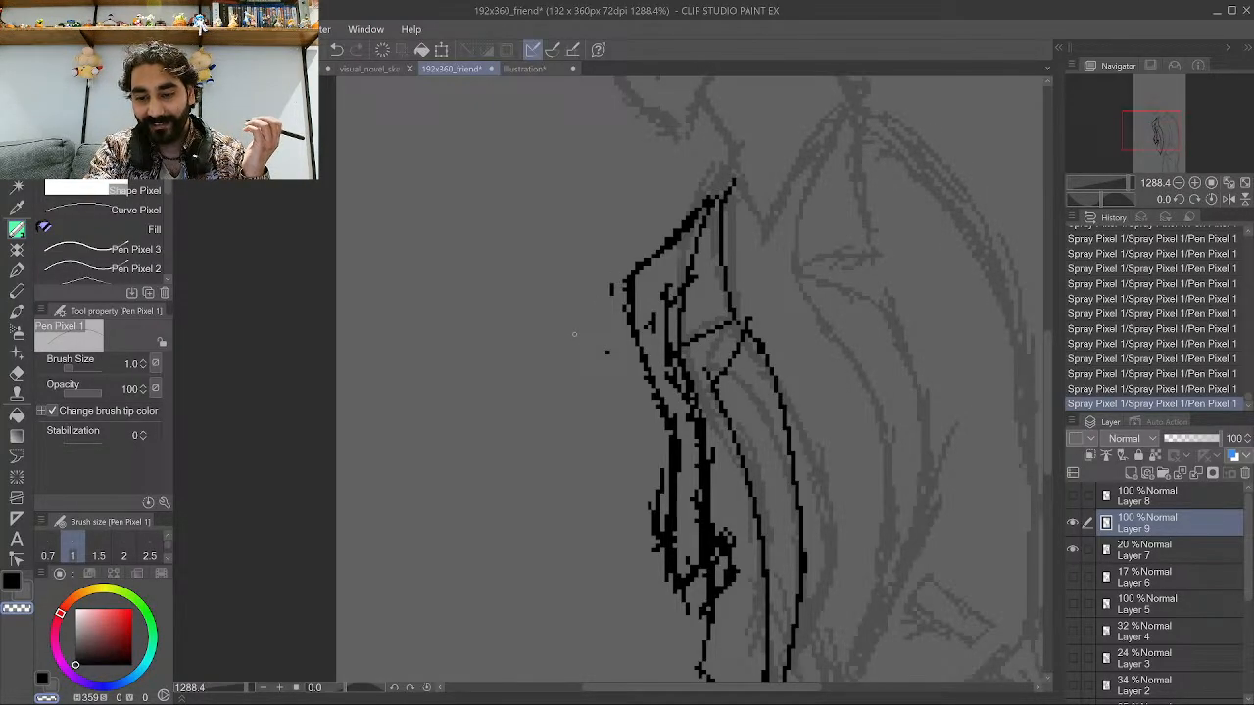
scroll(553, 354, down, 3)
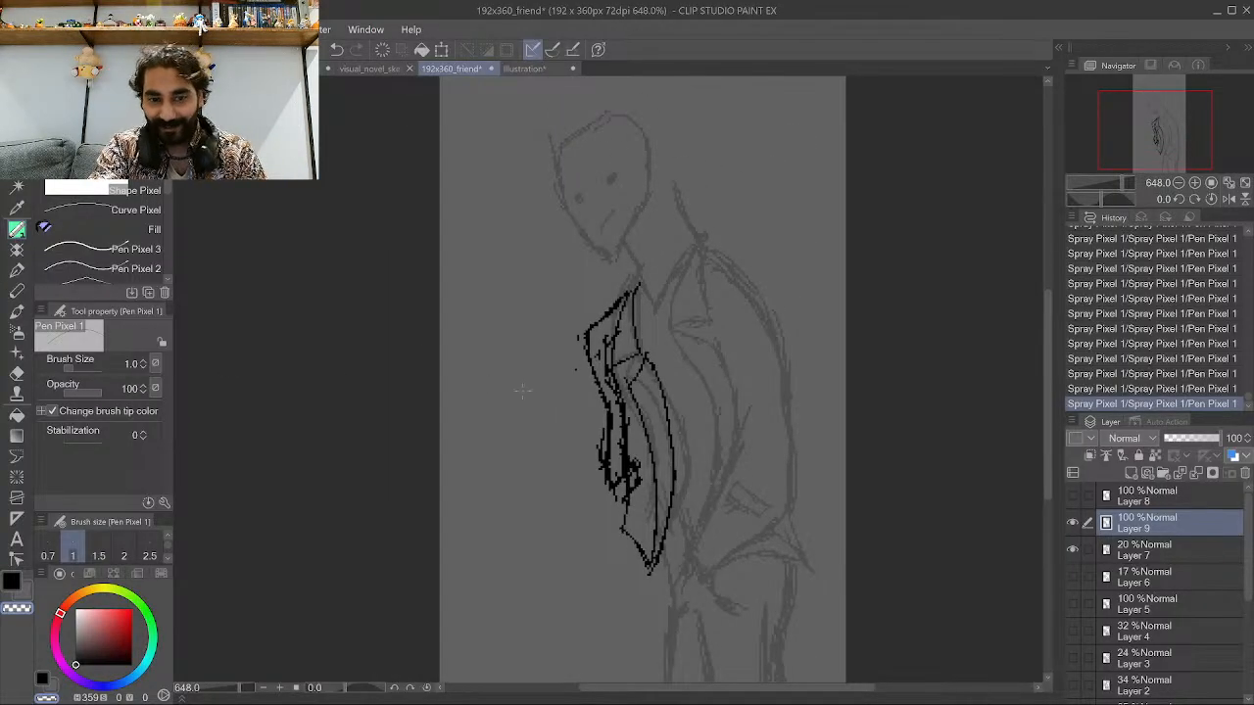
scroll(599, 508, up, 2)
scroll(647, 534, up, 1)
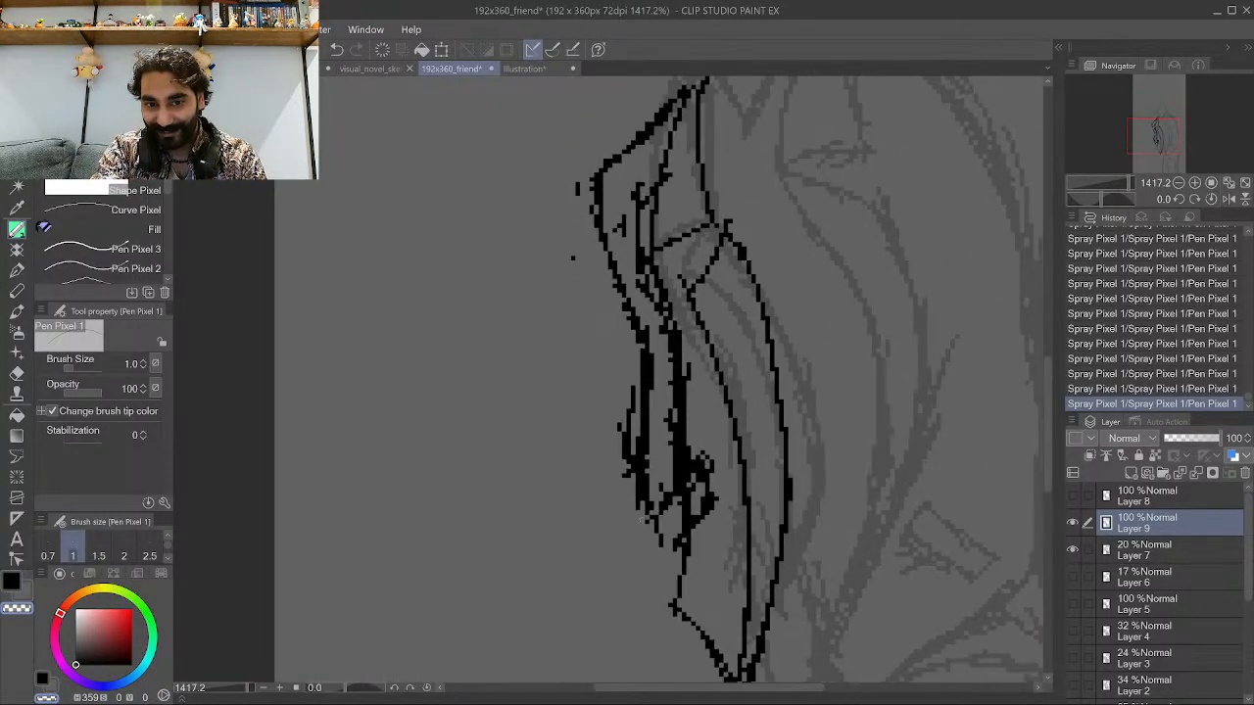
Switch the drawing colour and touch up the hand strokes at the sleeve's lower end.
click(9, 586)
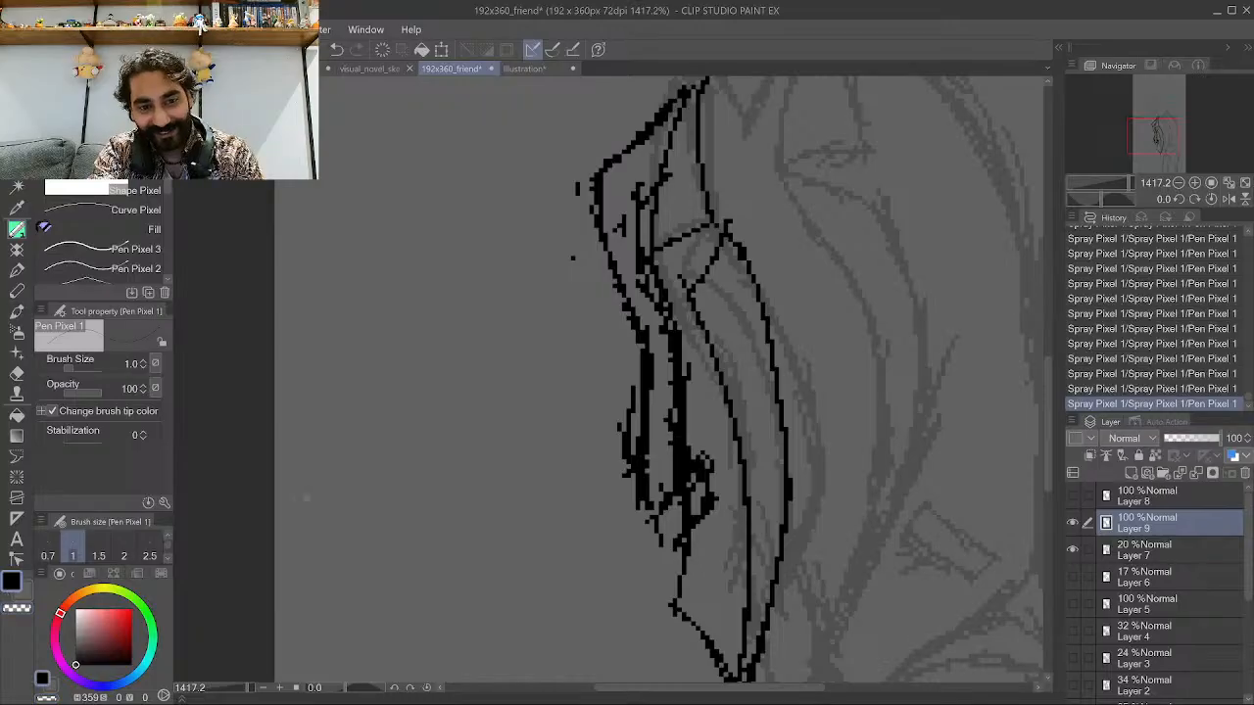
drag(633, 517, 678, 493)
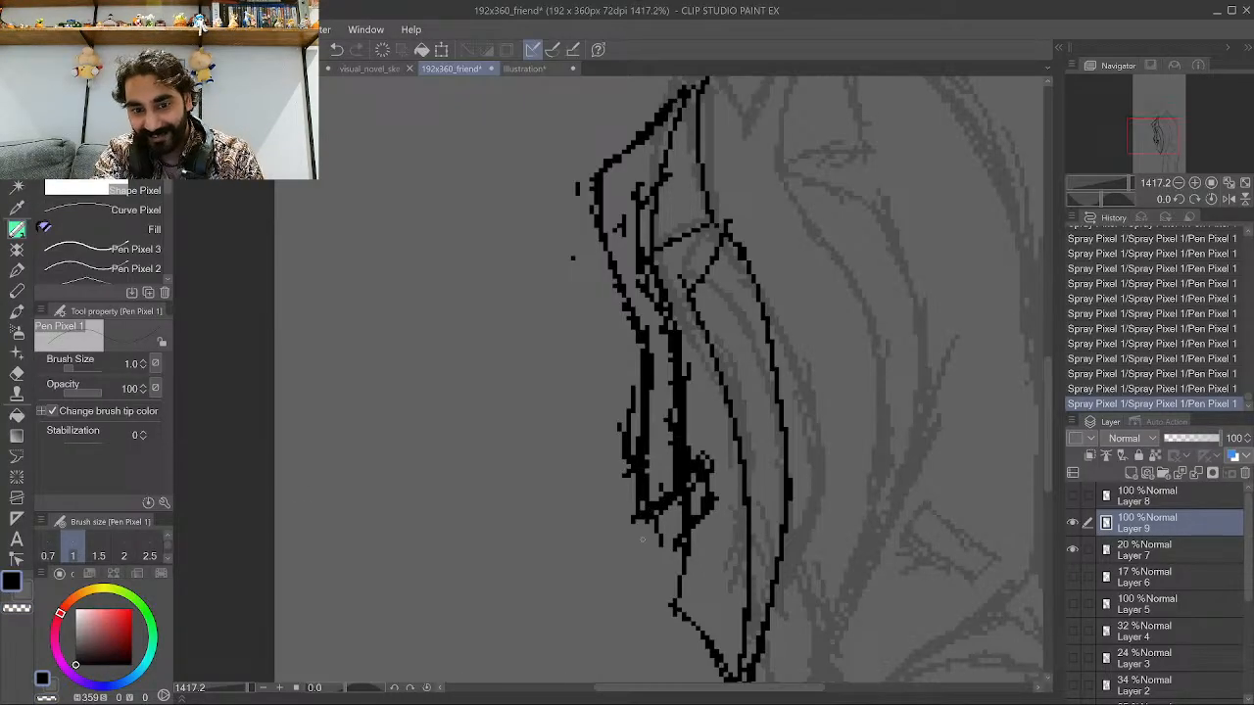
mouse_move(668, 610)
mouse_down()
mouse_move(653, 596)
mouse_move(654, 535)
mouse_move(670, 536)
mouse_up()
Hide Layer 9 with the inked arm and add a new raster layer above it.
scroll(613, 485, down, 10)
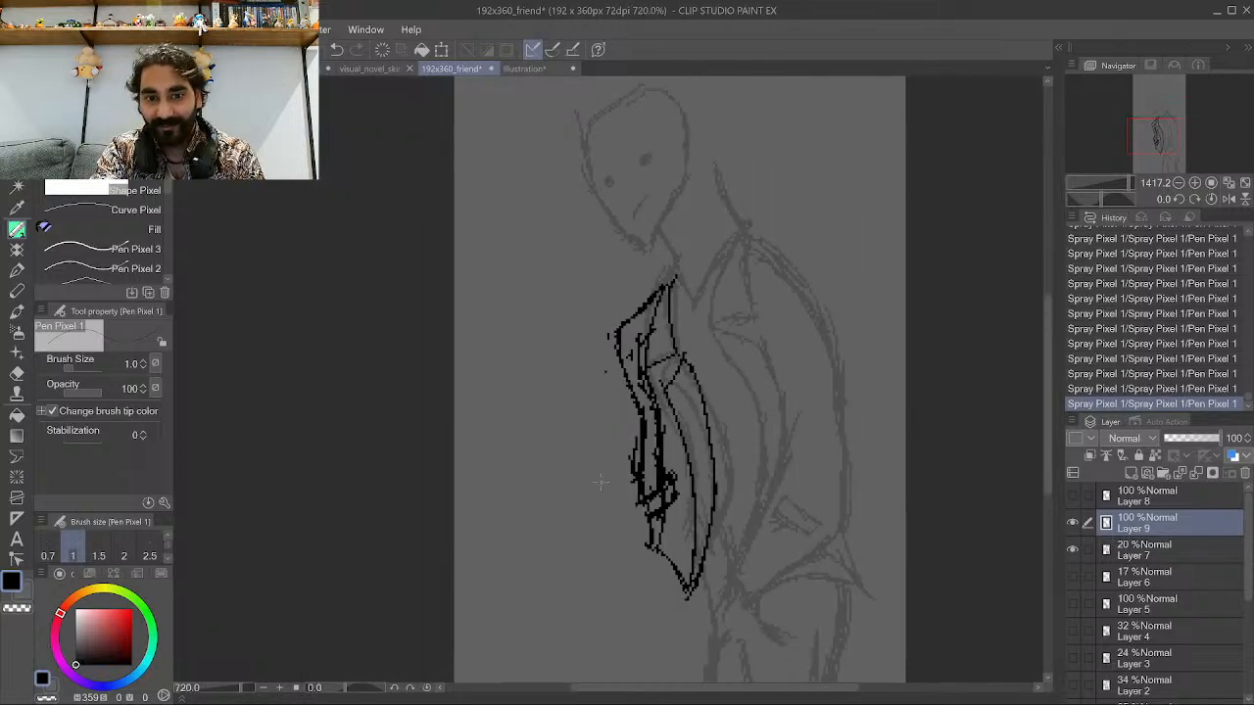
scroll(722, 428, up, 4)
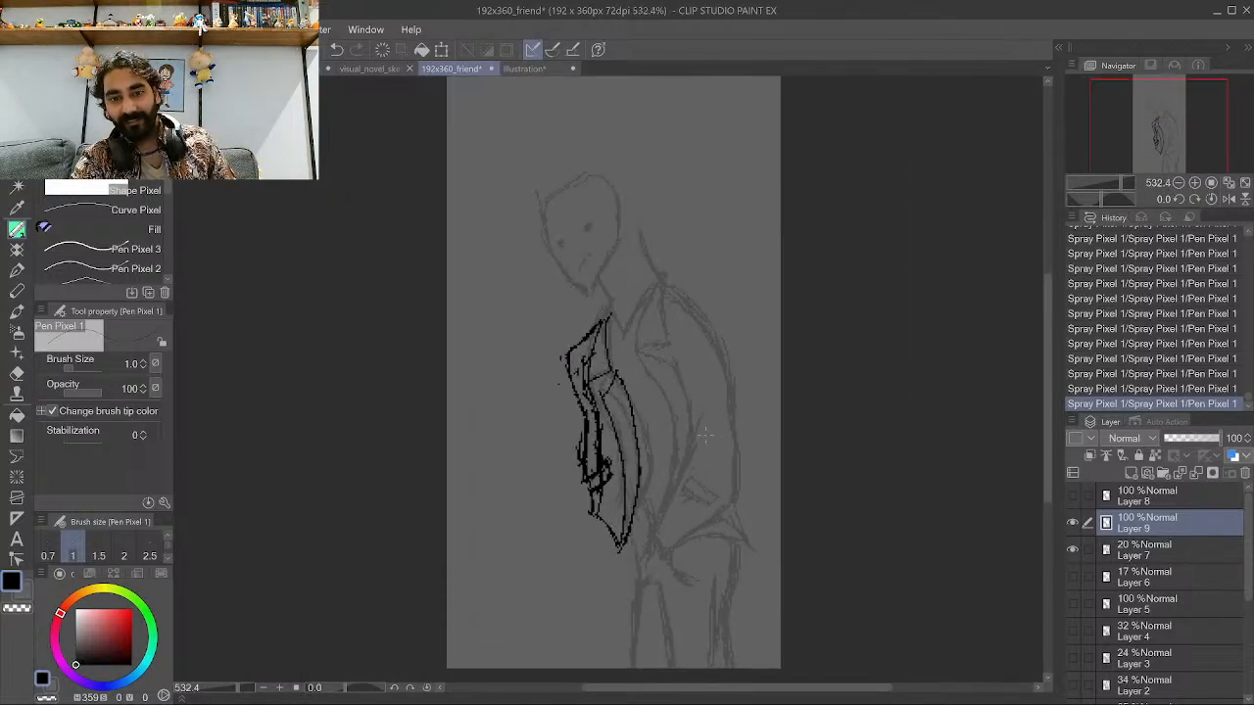
scroll(588, 391, down, 3)
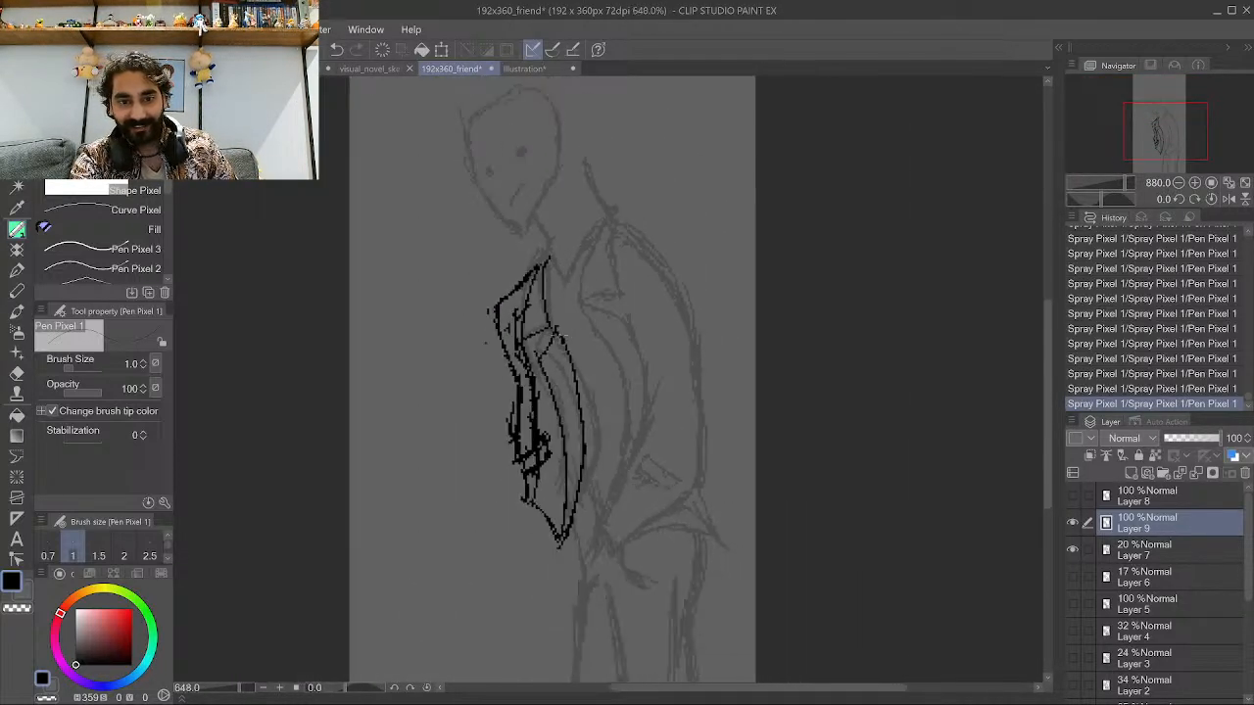
scroll(446, 356, up, 1)
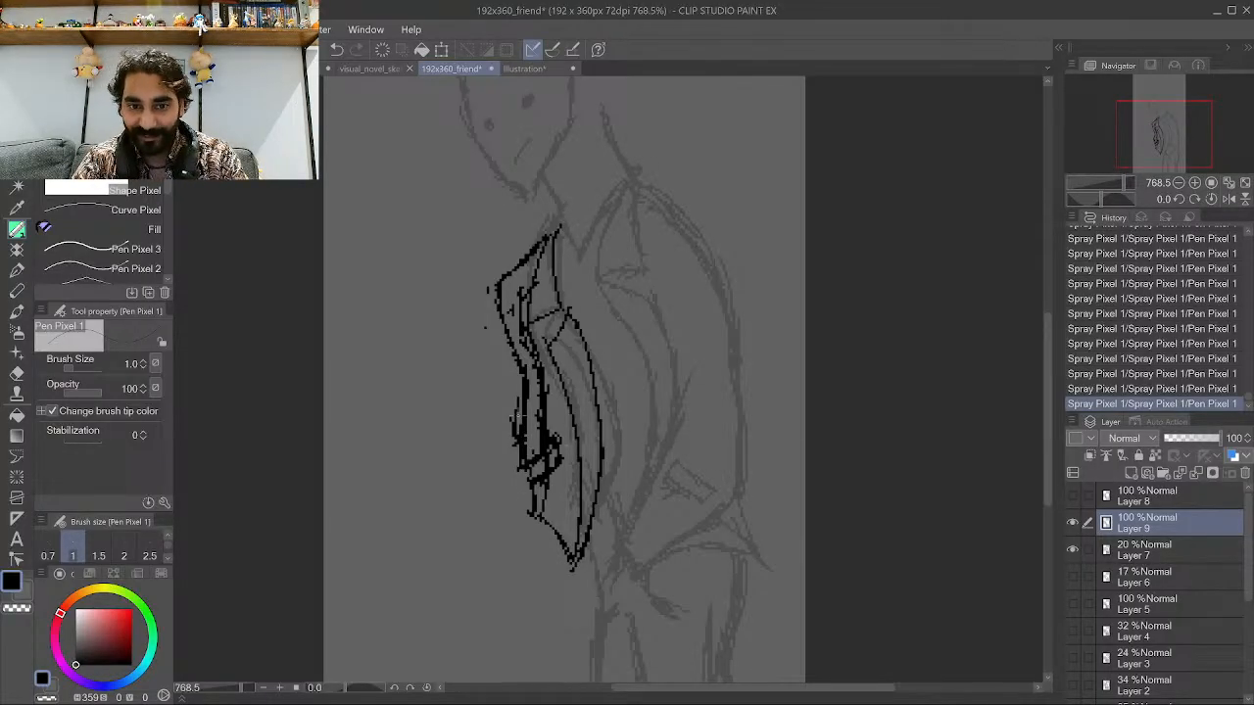
scroll(580, 464, up, 1)
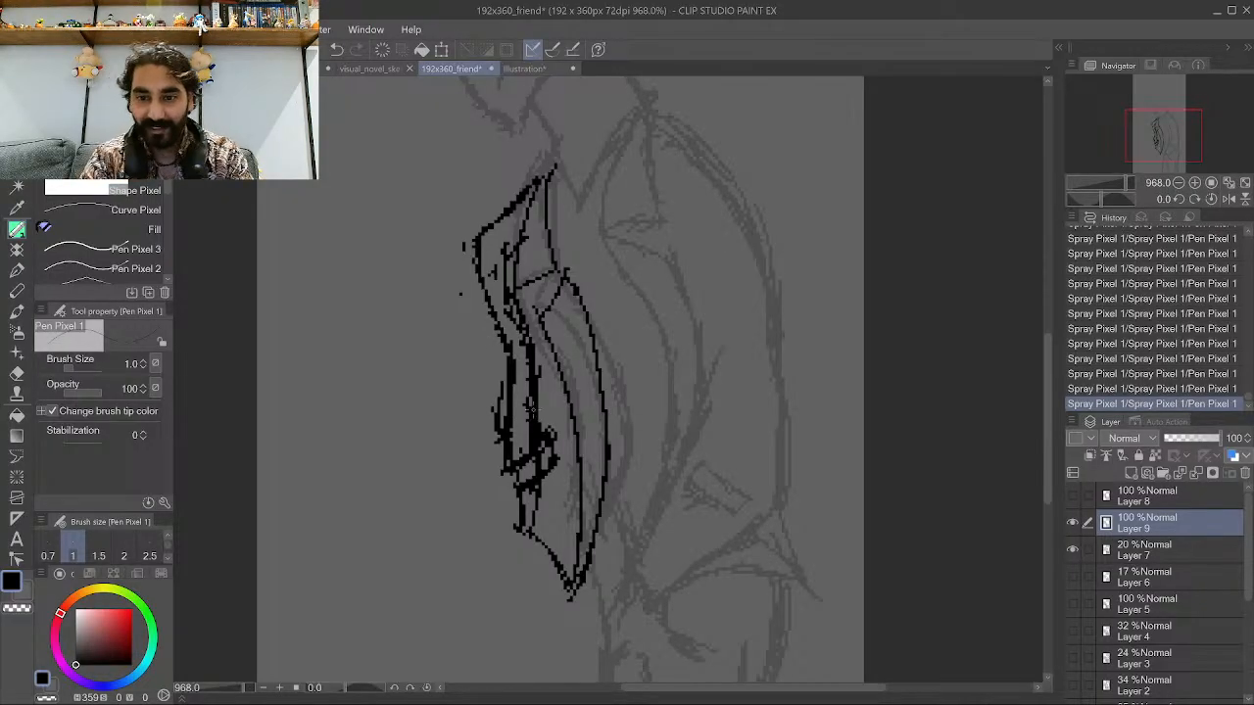
click(1072, 527)
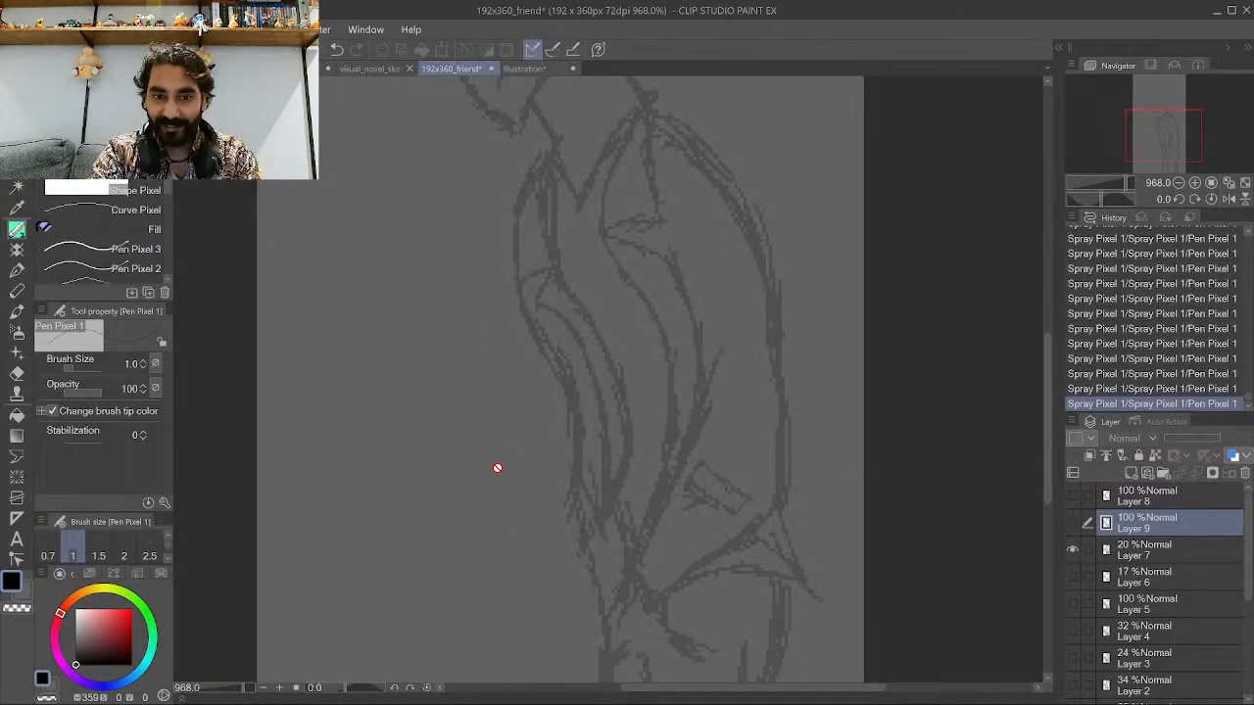
scroll(499, 467, down, 2)
scroll(613, 453, up, 1)
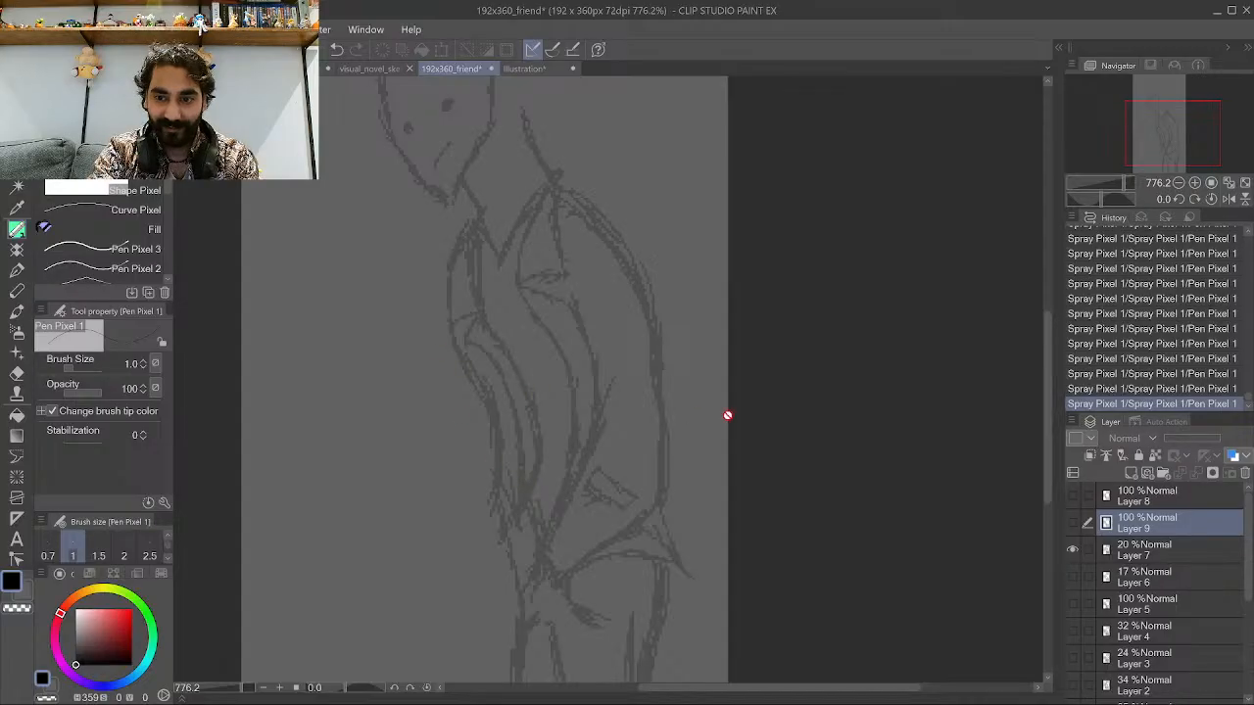
click(1129, 472)
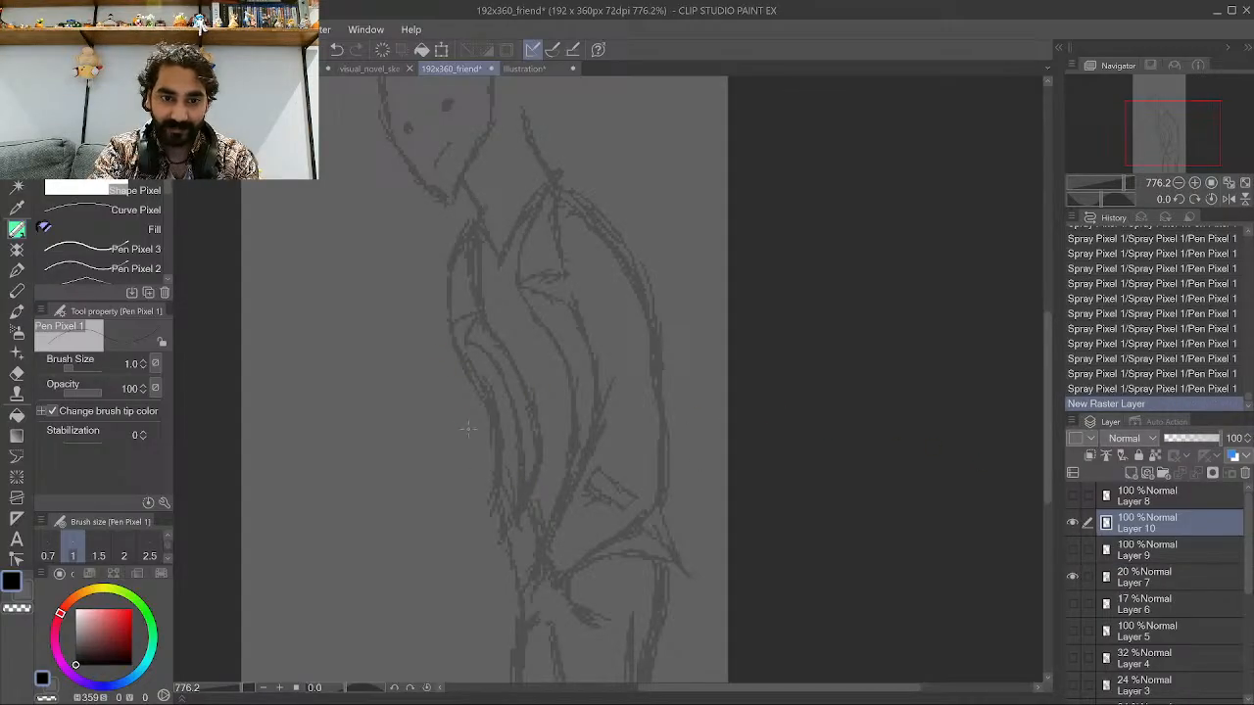
Redraw the arm's sleeve with curved, parallel ink strokes on the new layer.
mouse_move(515, 535)
mouse_down()
mouse_move(469, 380)
mouse_move(501, 447)
mouse_move(433, 358)
mouse_up()
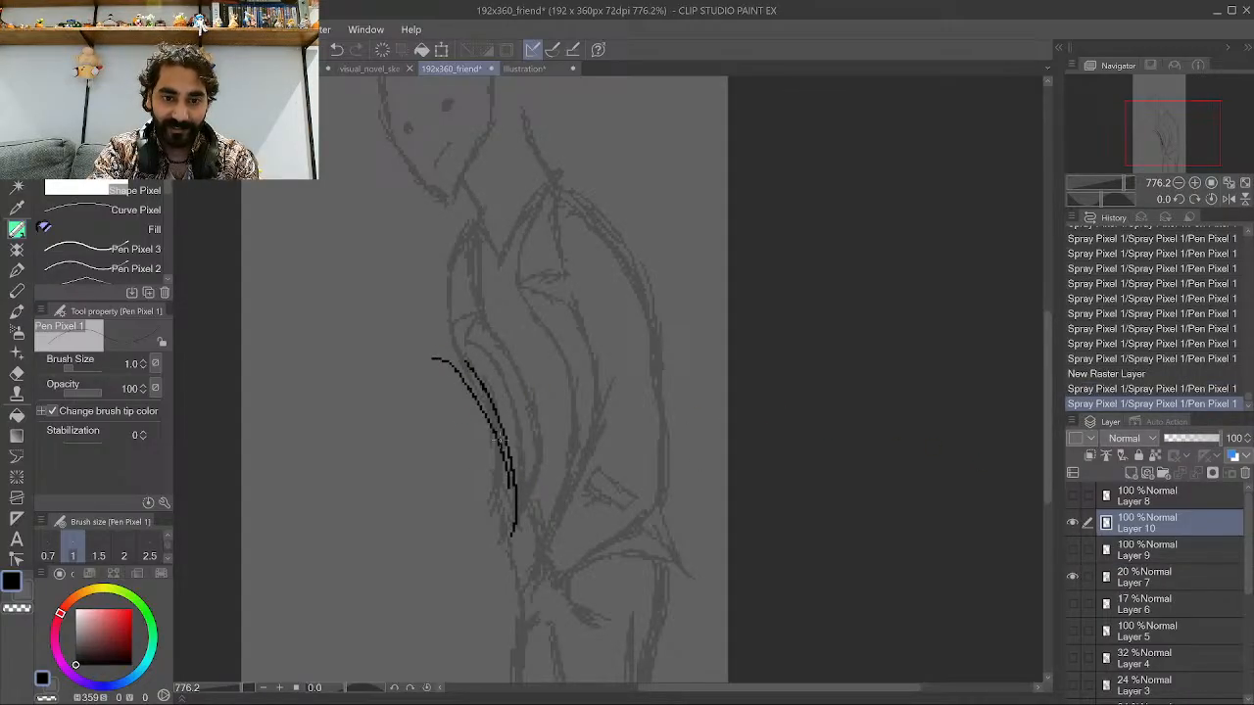
mouse_move(511, 529)
mouse_down()
mouse_move(468, 373)
mouse_move(525, 417)
mouse_up()
drag(535, 504, 510, 347)
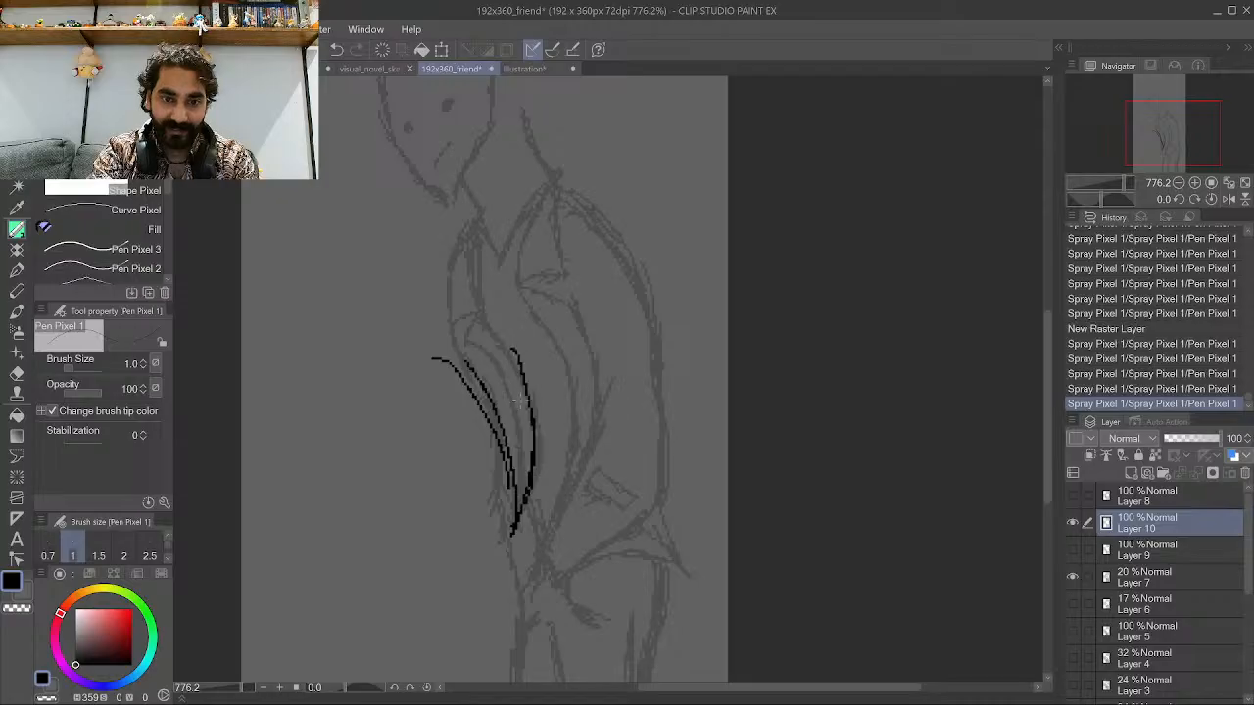
drag(529, 419, 480, 329)
mouse_move(518, 504)
mouse_down()
mouse_move(504, 413)
mouse_move(476, 368)
mouse_up()
drag(509, 423, 464, 347)
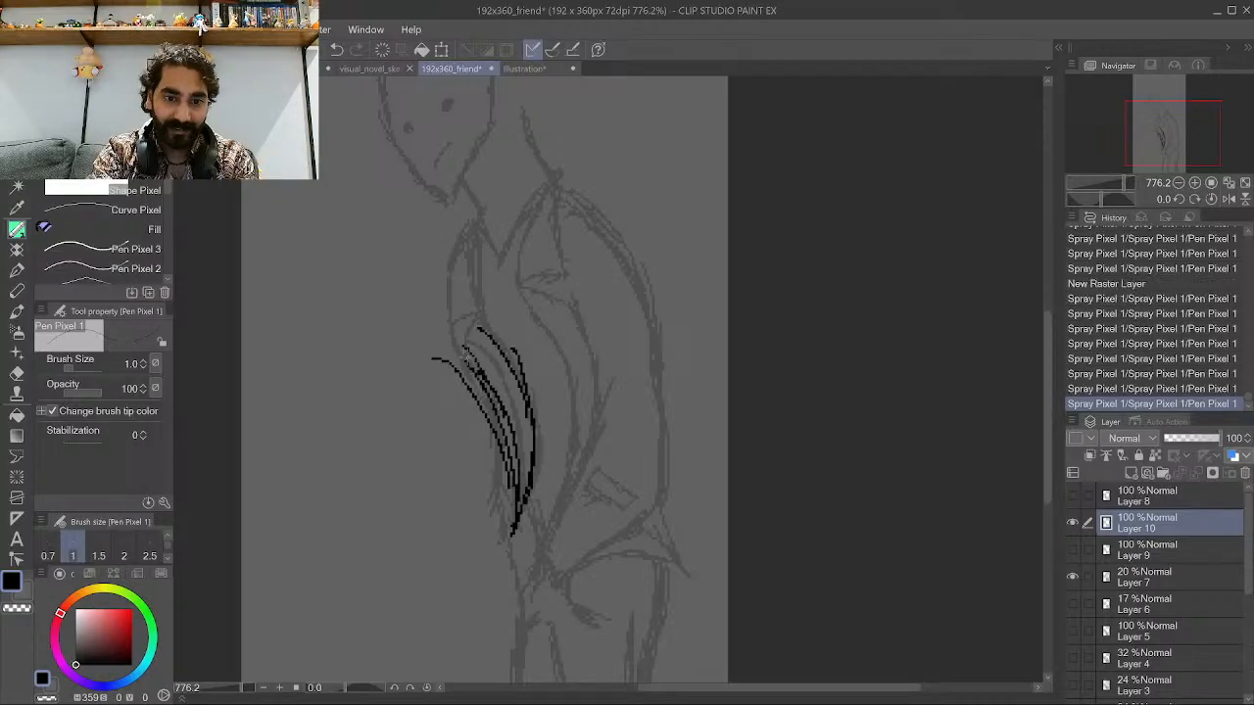
drag(519, 497, 511, 411)
drag(529, 485, 515, 399)
drag(525, 441, 494, 361)
drag(506, 369, 490, 347)
drag(486, 361, 474, 337)
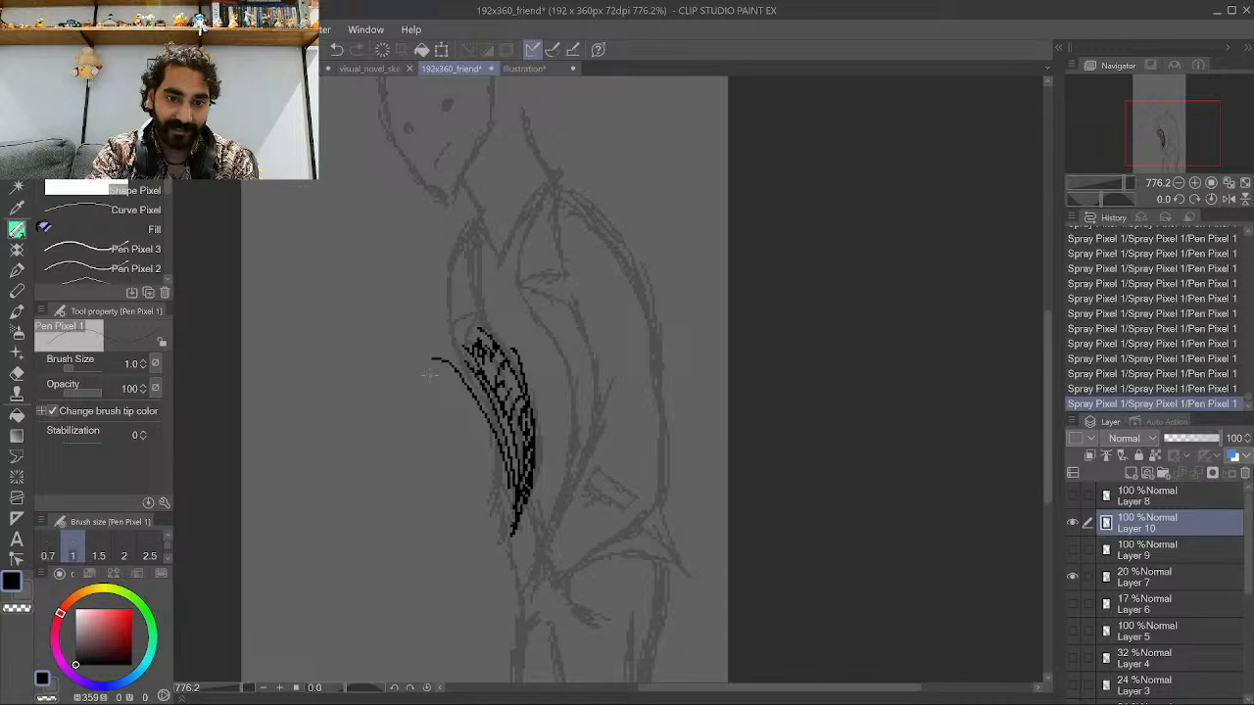
Extend the sleeve strokes up to the shoulder, adding its upper outline and fold lines.
mouse_move(513, 507)
mouse_down()
mouse_move(431, 378)
mouse_move(435, 349)
mouse_move(425, 355)
mouse_move(441, 288)
mouse_move(462, 253)
mouse_up()
drag(442, 351, 477, 251)
drag(477, 253, 472, 294)
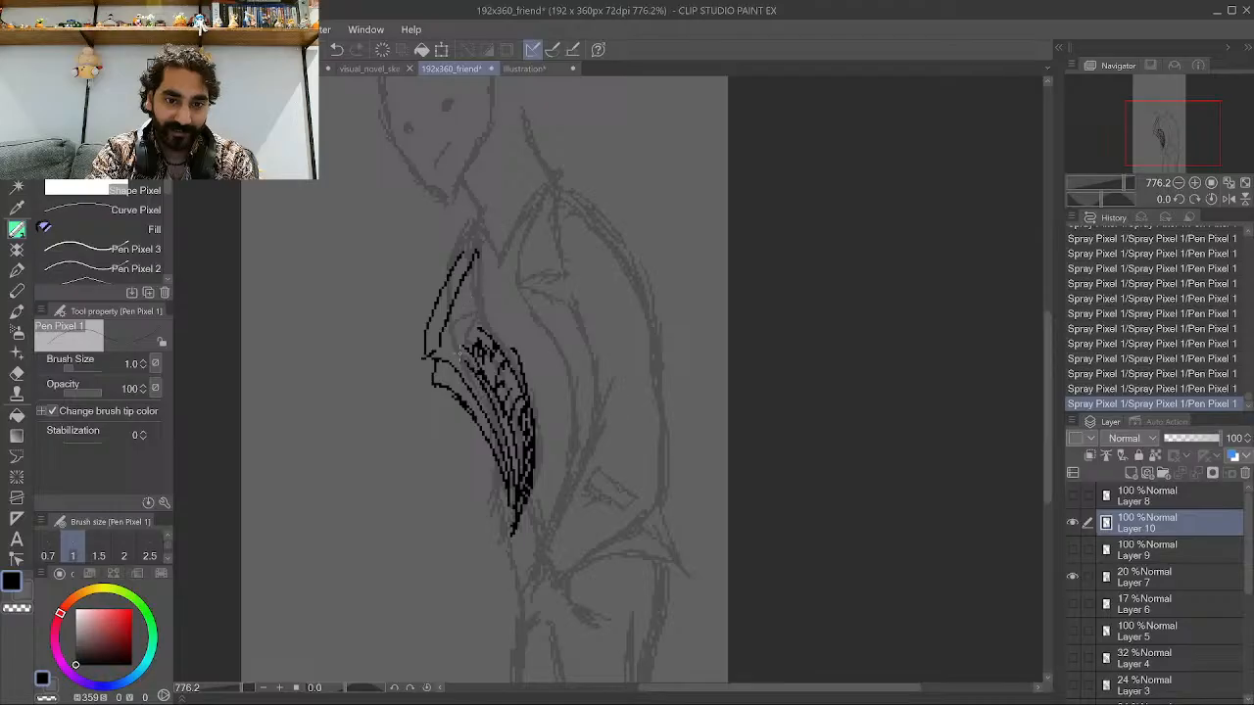
drag(461, 359, 483, 263)
drag(473, 297, 481, 267)
drag(480, 327, 496, 297)
drag(480, 309, 486, 276)
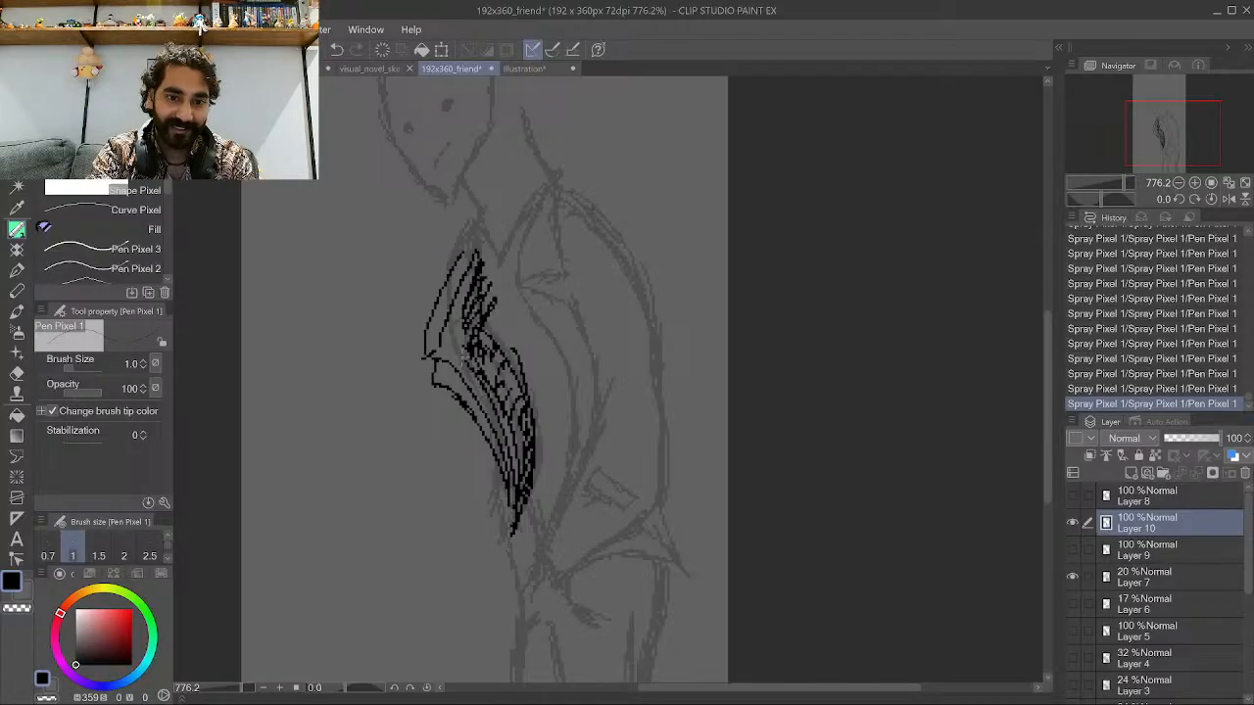
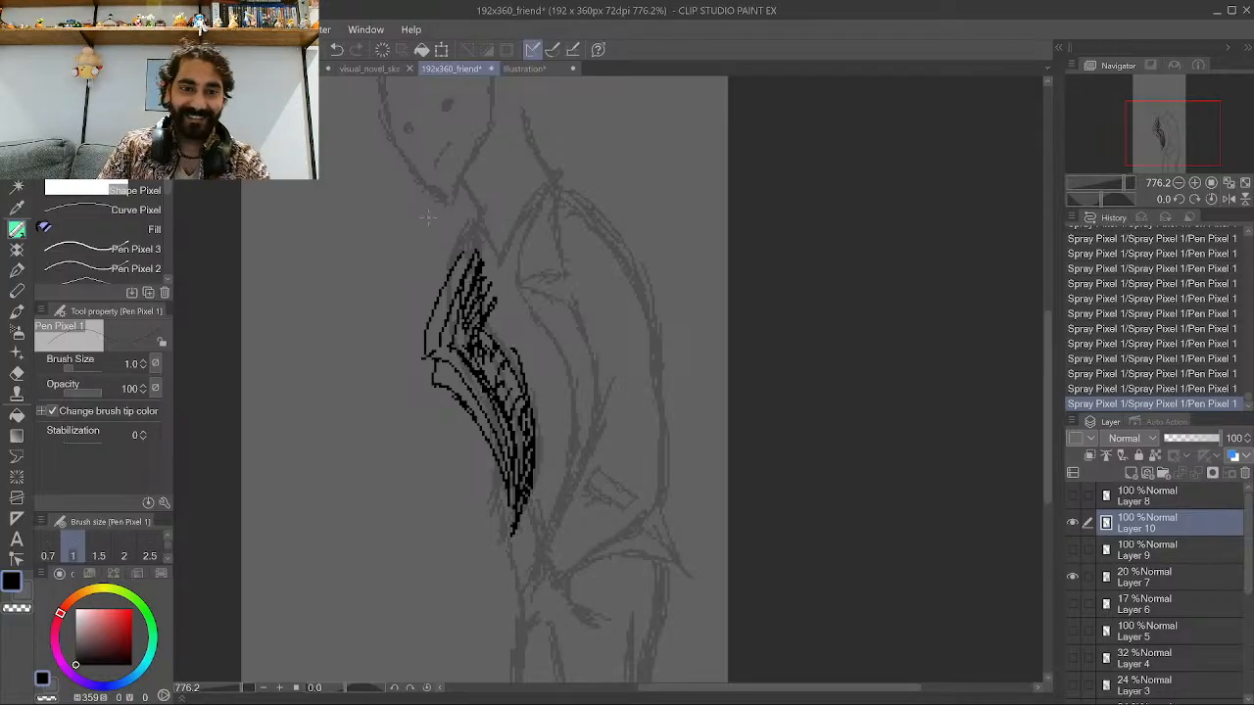
Finish the inked sleeve with extra strokes at its upper and lower ends on Layer 10.
mouse_move(449, 259)
mouse_down()
mouse_move(416, 279)
mouse_move(455, 259)
mouse_move(410, 331)
mouse_up()
mouse_move(413, 302)
mouse_down()
mouse_move(421, 329)
mouse_move(412, 296)
mouse_up()
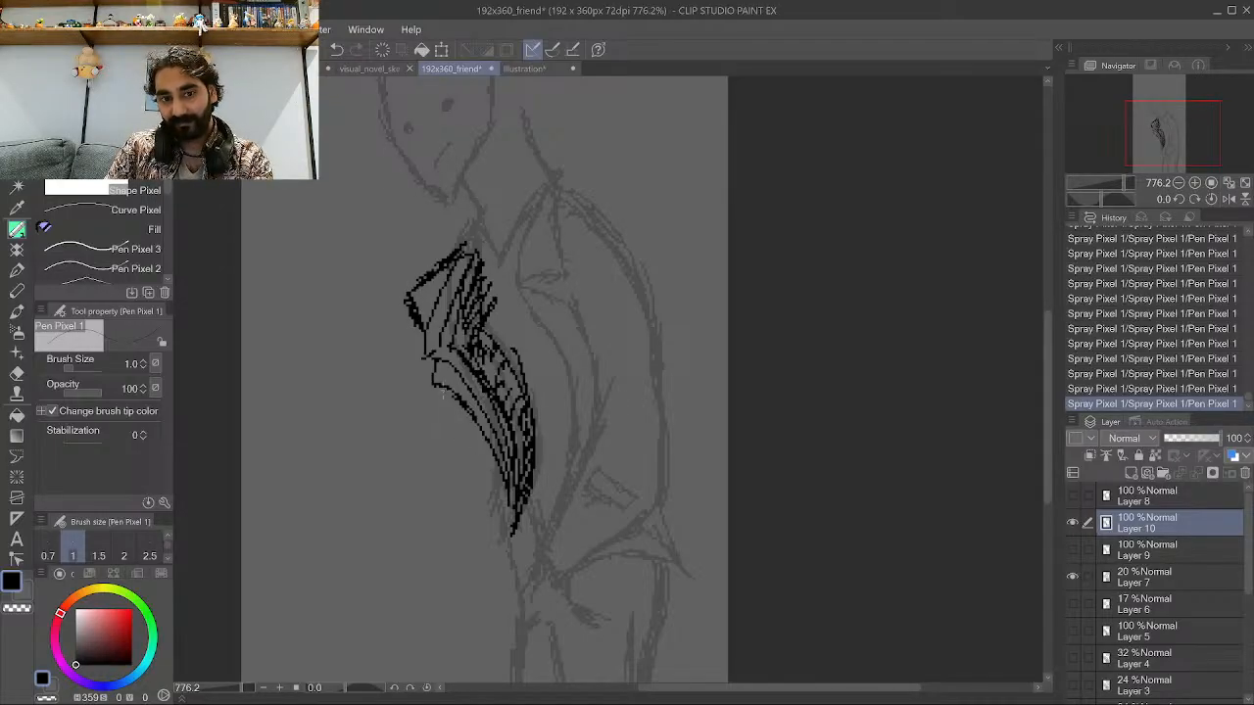
key(ctrl+z)
key(ctrl+z)
key(ctrl+z)
key(ctrl+z)
key(ctrl+z)
key(ctrl+z)
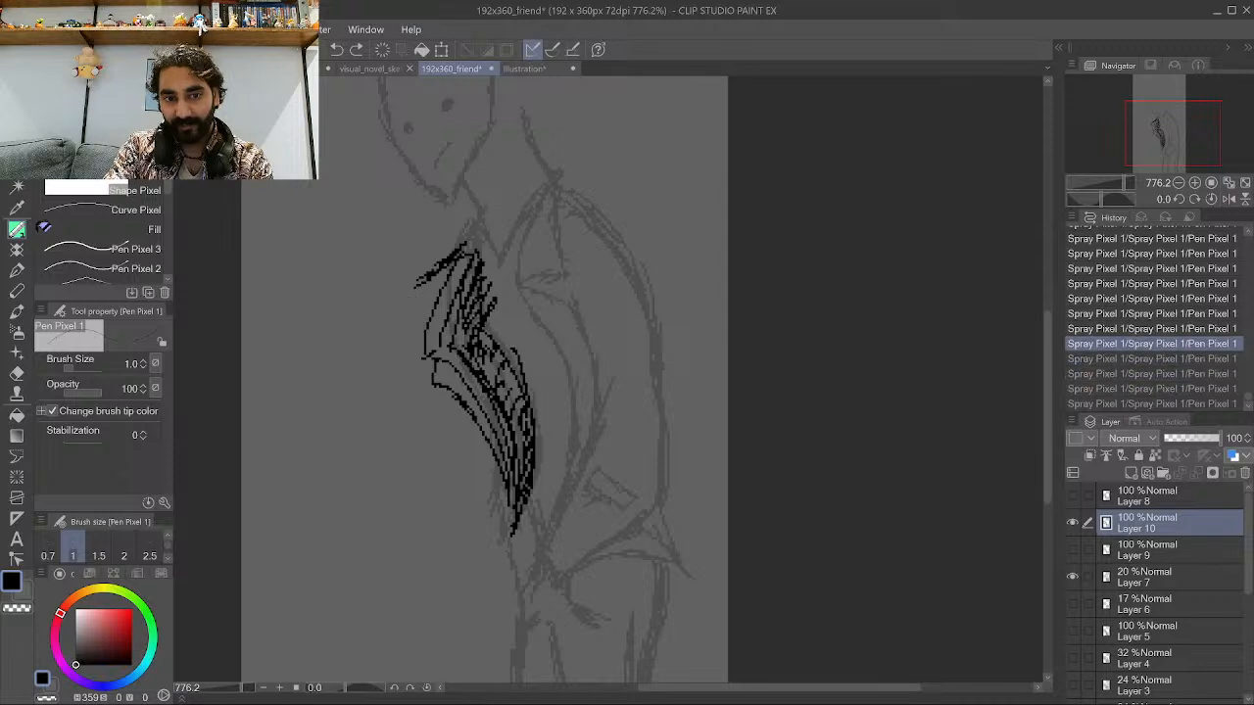
key(ctrl+y)
key(ctrl+y)
key(ctrl+y)
key(ctrl+y)
key(ctrl+y)
key(ctrl+y)
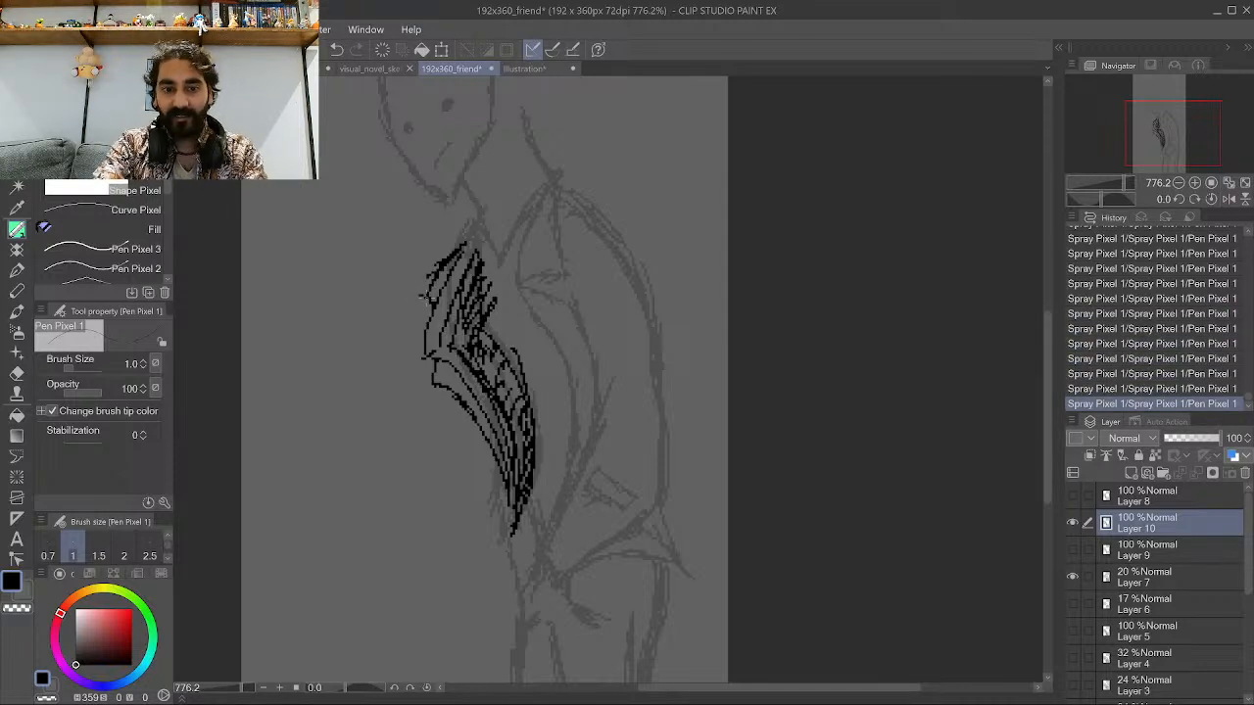
scroll(427, 299, up, 2)
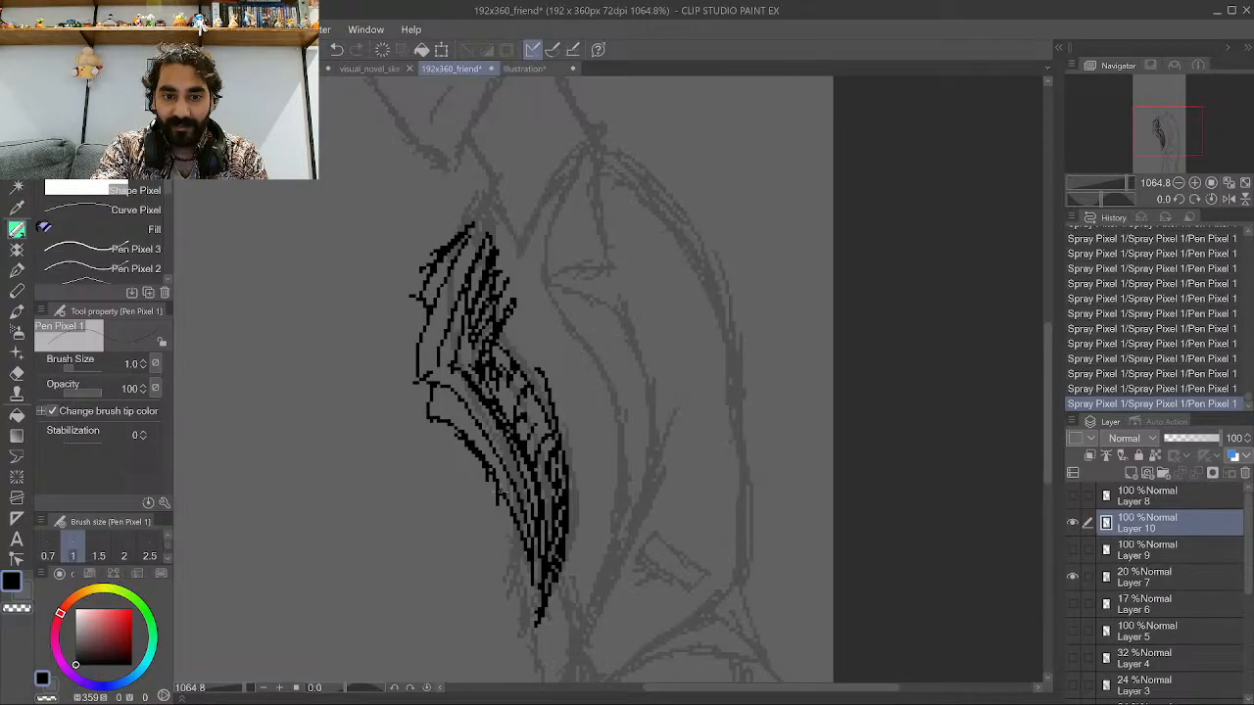
drag(501, 492, 497, 545)
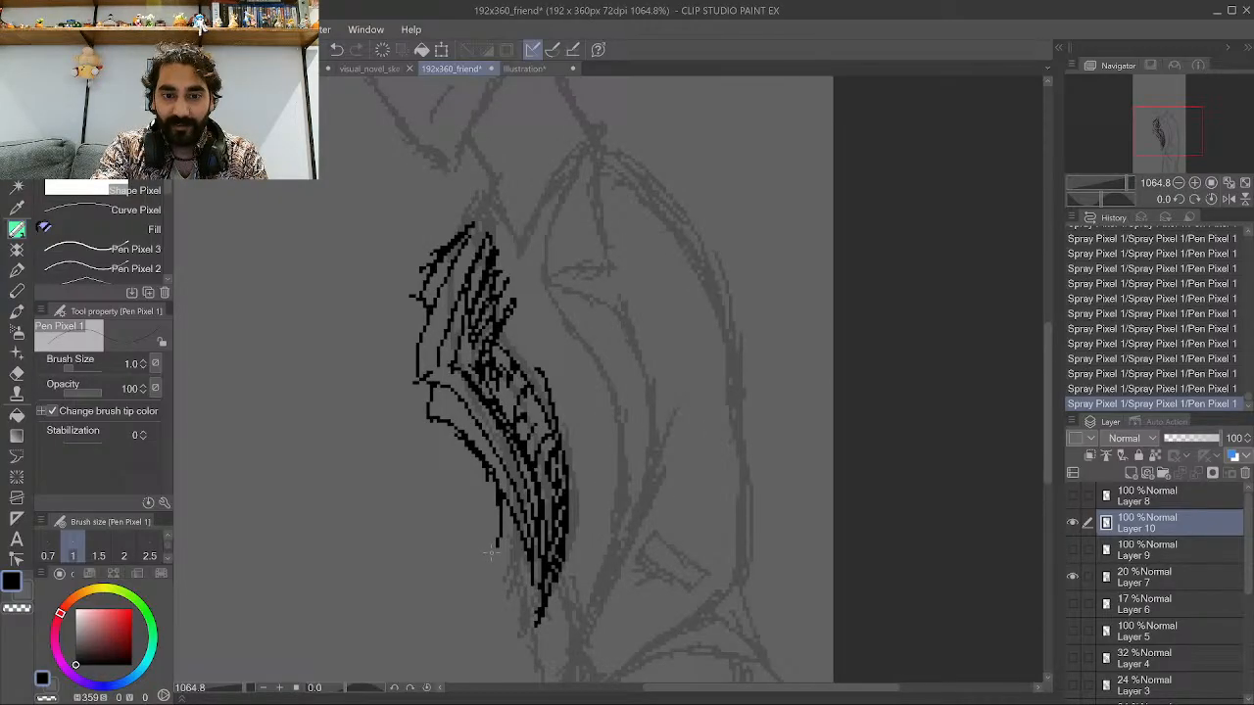
Hide Layer 10 and create a new raster layer above it.
click(1073, 524)
click(1131, 473)
scroll(778, 396, down, 2)
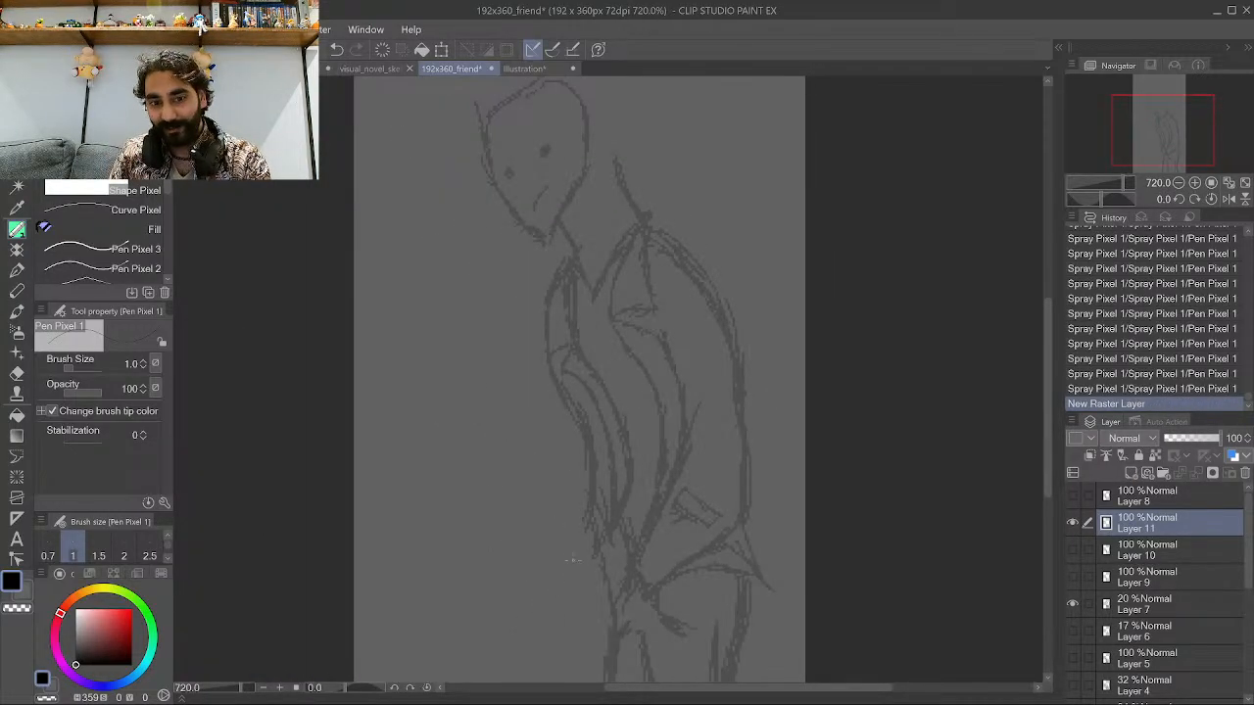
Sketch the jacket's front edge and rough button shapes on the new layer.
mouse_move(556, 576)
mouse_down()
mouse_move(597, 552)
mouse_move(551, 576)
mouse_move(599, 549)
mouse_move(597, 487)
mouse_up()
drag(600, 520, 574, 409)
drag(576, 412, 599, 489)
drag(598, 540, 621, 552)
drag(602, 543, 633, 558)
mouse_move(610, 507)
mouse_down()
mouse_move(619, 490)
mouse_move(593, 379)
mouse_move(633, 554)
mouse_up()
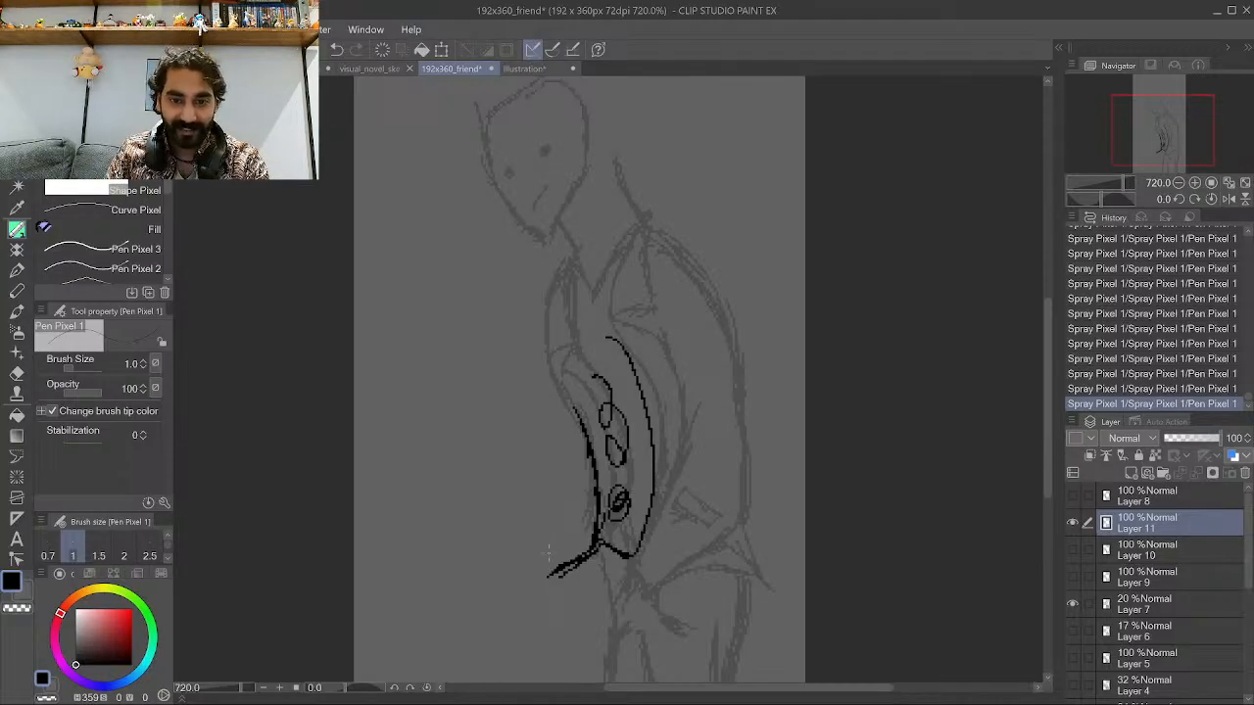
Sketch the jacket's left edge, lapel and collar lines up to the shoulder.
mouse_move(551, 568)
mouse_down()
mouse_move(555, 512)
mouse_move(545, 550)
mouse_move(534, 410)
mouse_up()
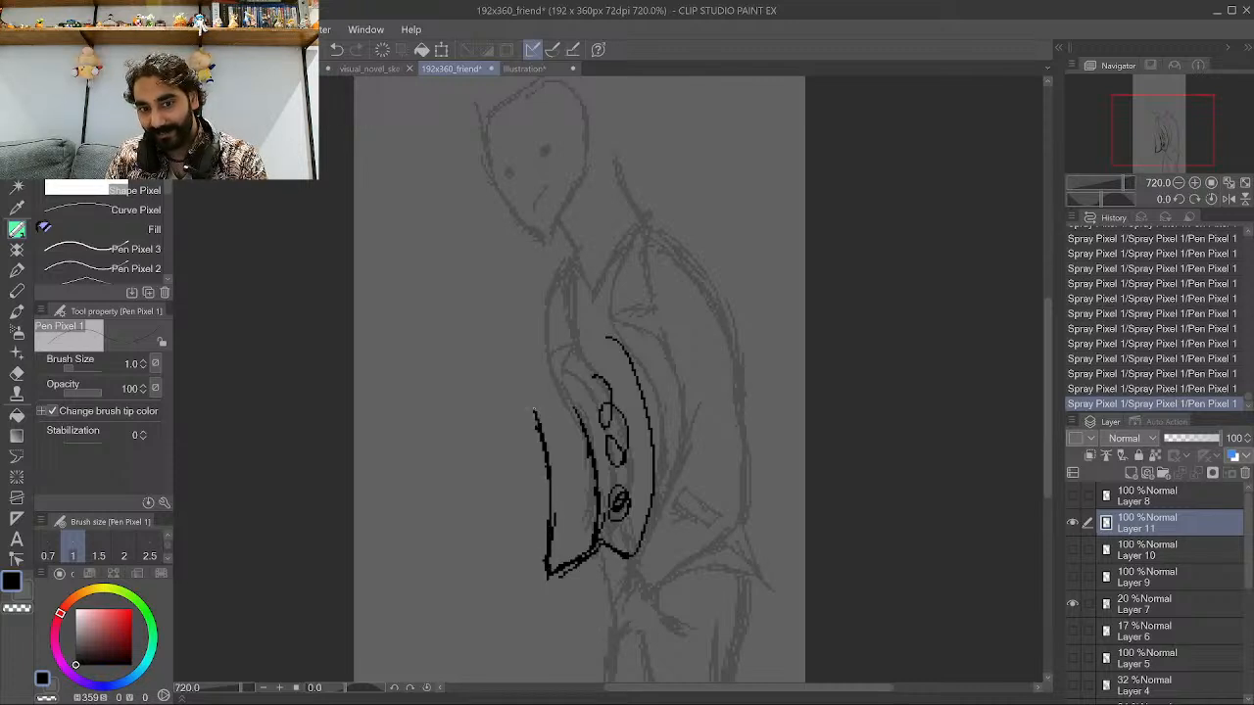
mouse_move(556, 487)
mouse_down()
mouse_move(584, 472)
mouse_move(573, 451)
mouse_up()
mouse_move(585, 537)
mouse_down()
mouse_move(563, 464)
mouse_move(535, 415)
mouse_move(554, 541)
mouse_up()
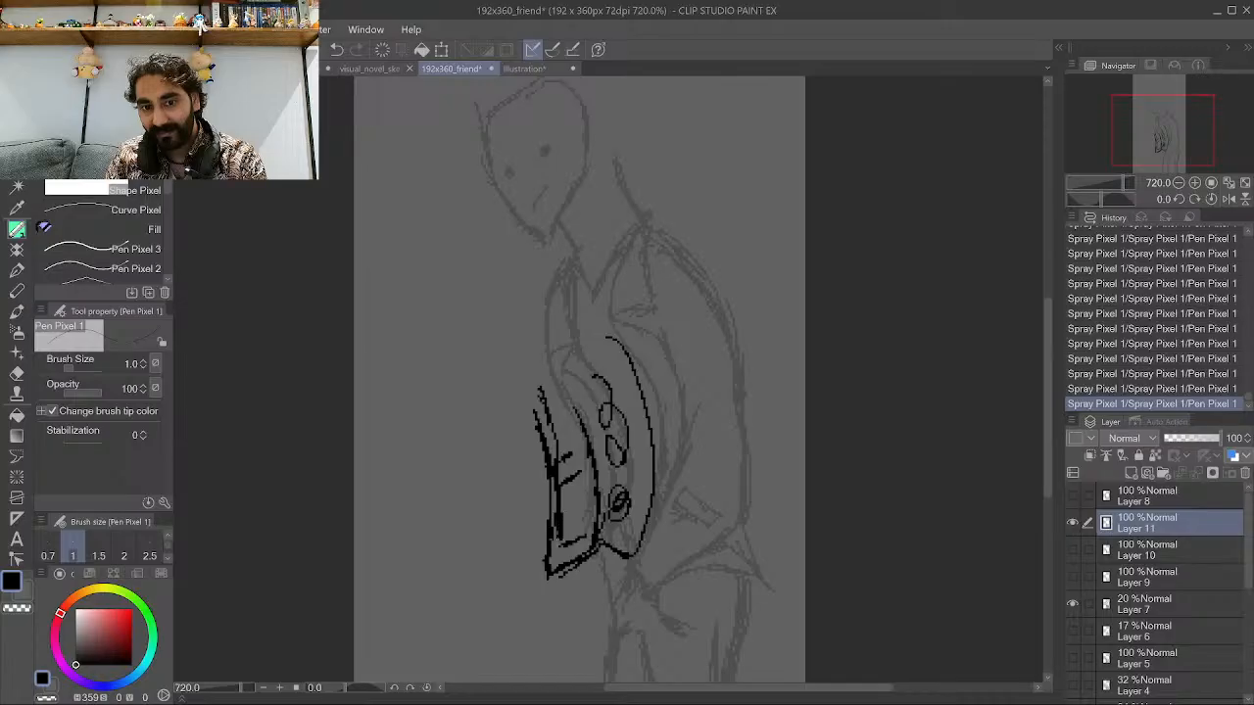
mouse_move(561, 460)
mouse_down()
mouse_move(575, 456)
mouse_move(559, 447)
mouse_up()
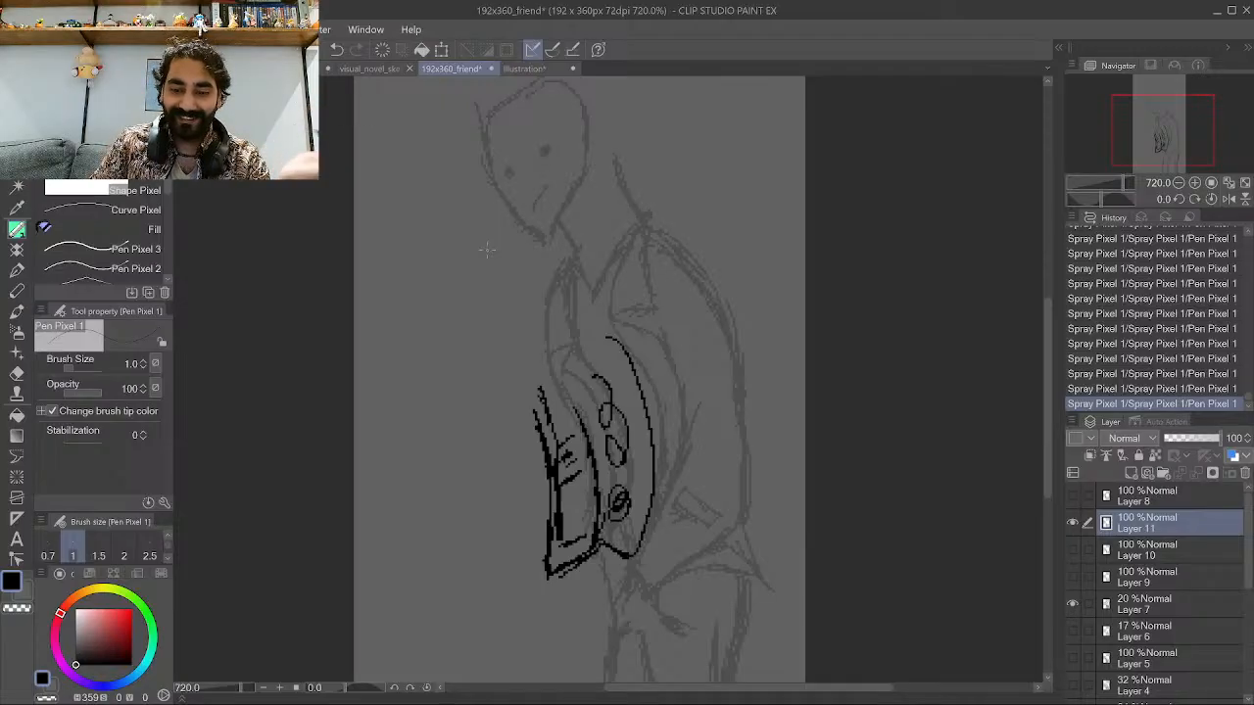
mouse_move(541, 423)
mouse_down()
mouse_move(515, 355)
mouse_move(546, 339)
mouse_move(528, 350)
mouse_move(541, 351)
mouse_move(536, 334)
mouse_up()
drag(525, 339, 541, 335)
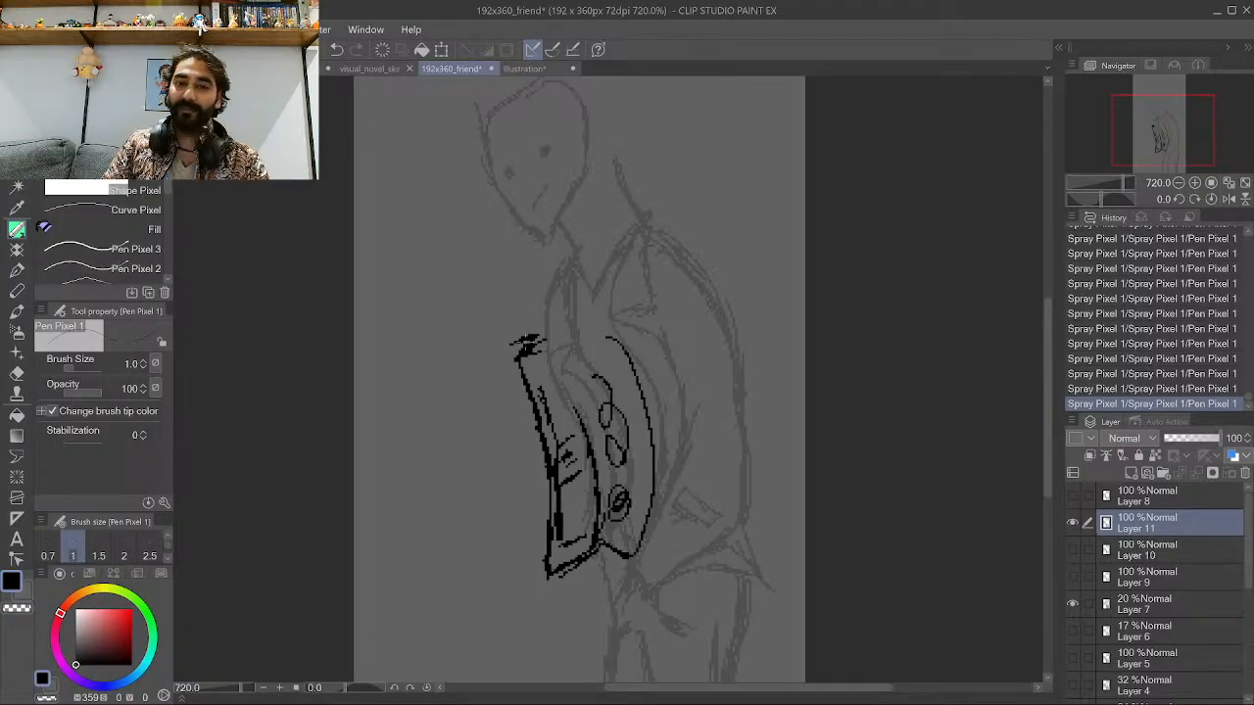
drag(609, 313, 645, 308)
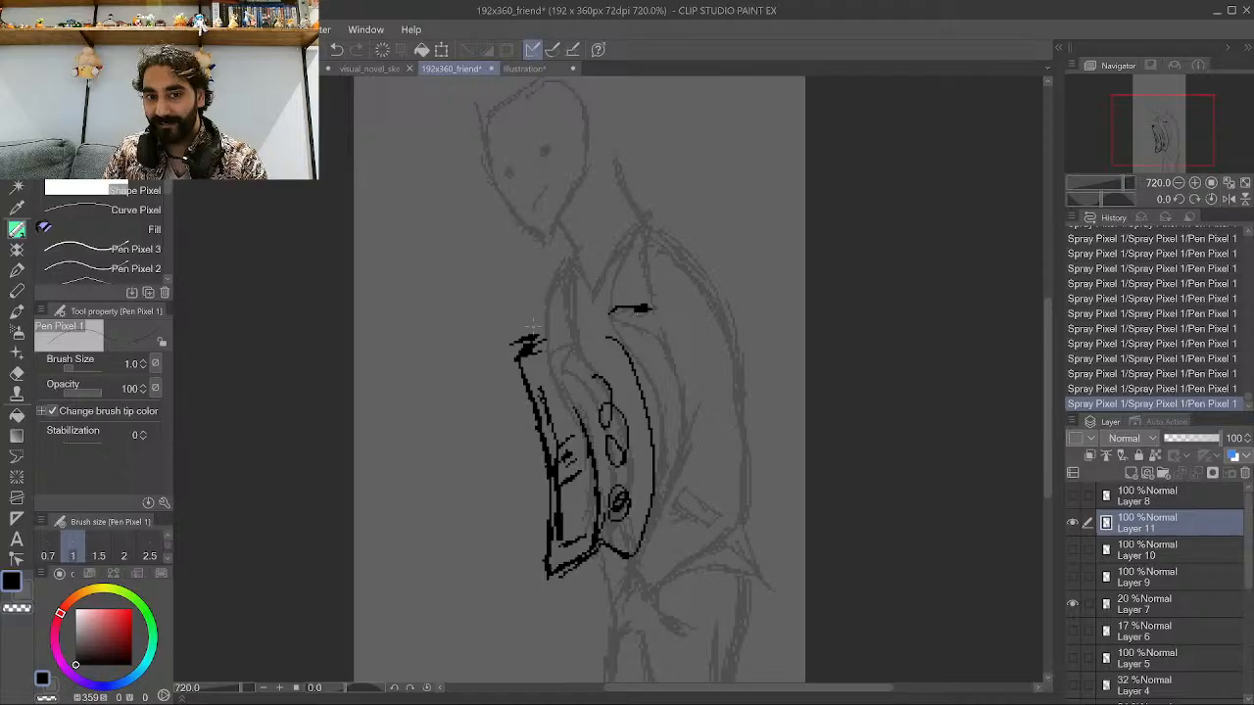
mouse_move(529, 338)
mouse_down()
mouse_move(519, 348)
mouse_move(529, 290)
mouse_move(517, 337)
mouse_move(534, 286)
mouse_move(553, 273)
mouse_move(538, 328)
mouse_move(574, 260)
mouse_up()
mouse_move(530, 340)
mouse_down()
mouse_move(518, 335)
mouse_move(562, 316)
mouse_up()
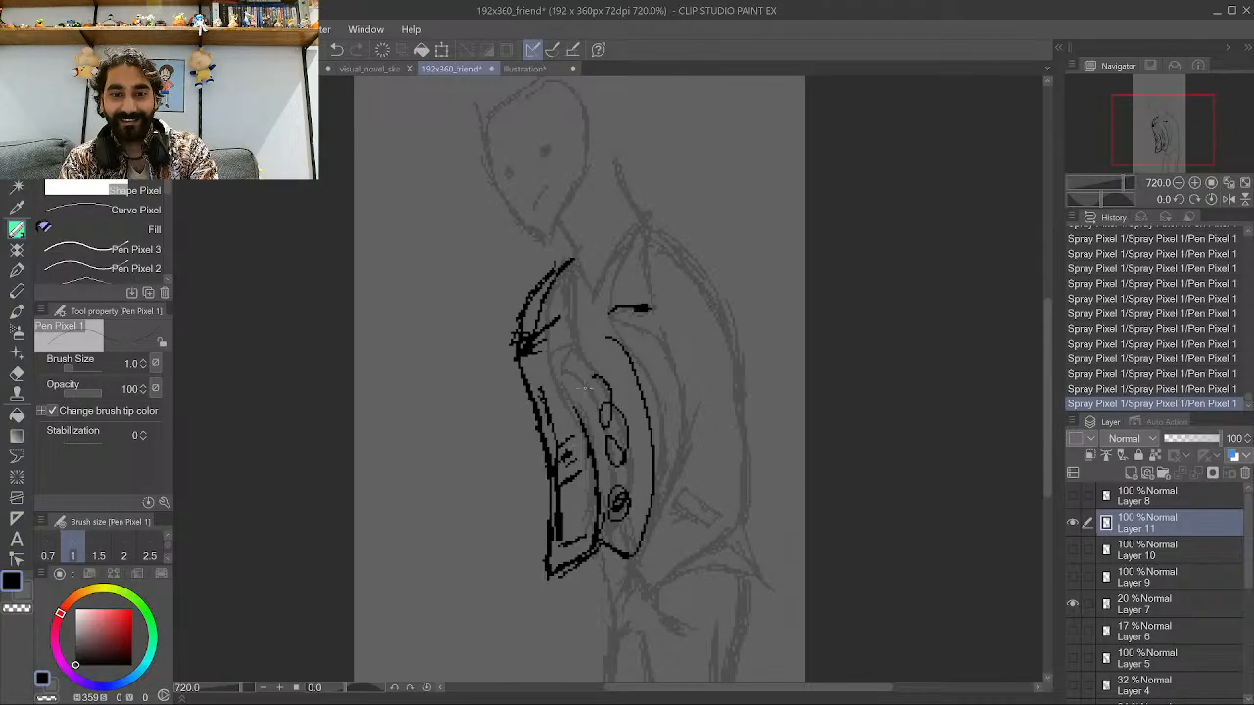
Add small fold and lapel detail strokes to the rough jacket sketch.
drag(586, 377, 560, 409)
drag(566, 394, 554, 414)
drag(572, 372, 556, 398)
drag(572, 390, 566, 398)
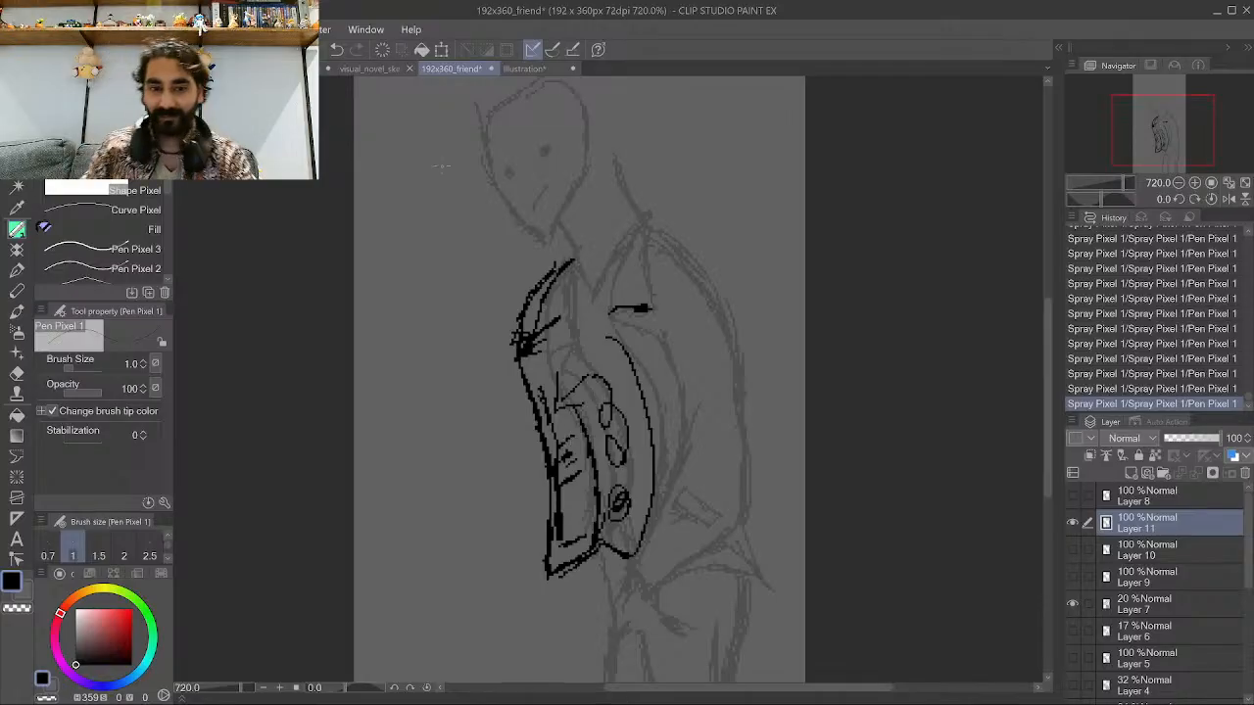
mouse_move(518, 357)
mouse_down()
mouse_move(530, 356)
mouse_move(513, 339)
mouse_up()
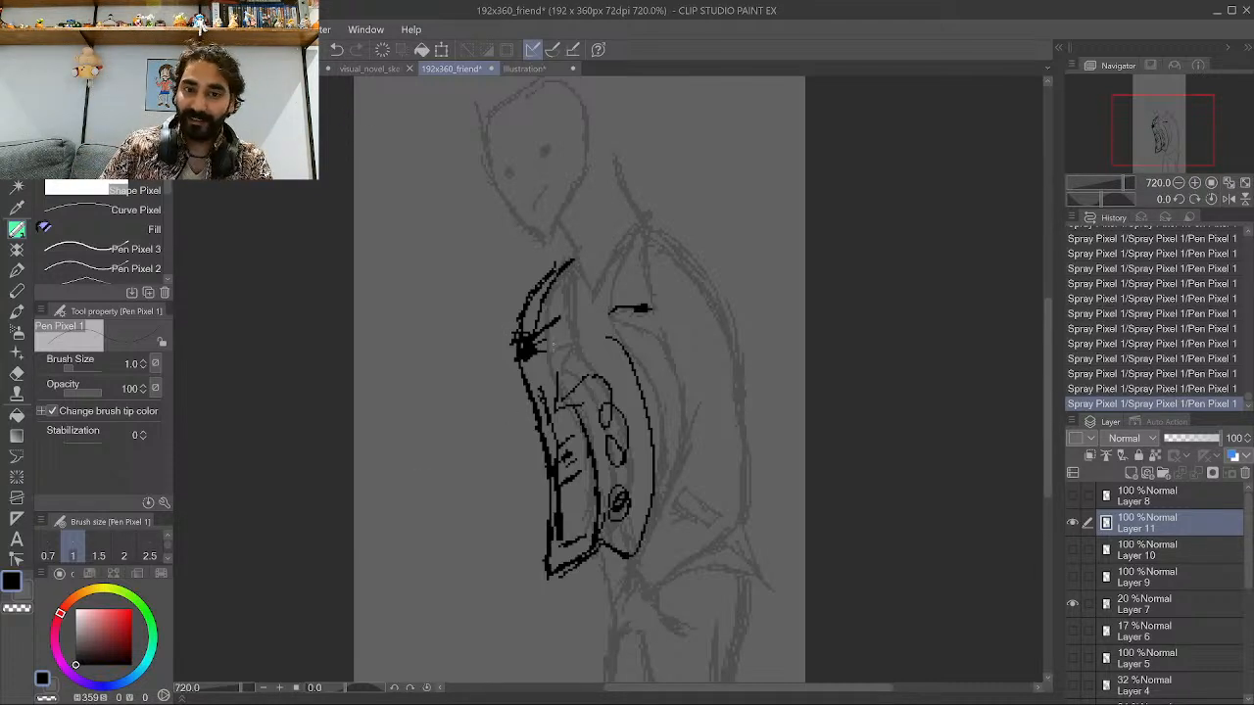
Lower Layer 11's opacity to 37% and add a new raster layer above it.
click(1183, 441)
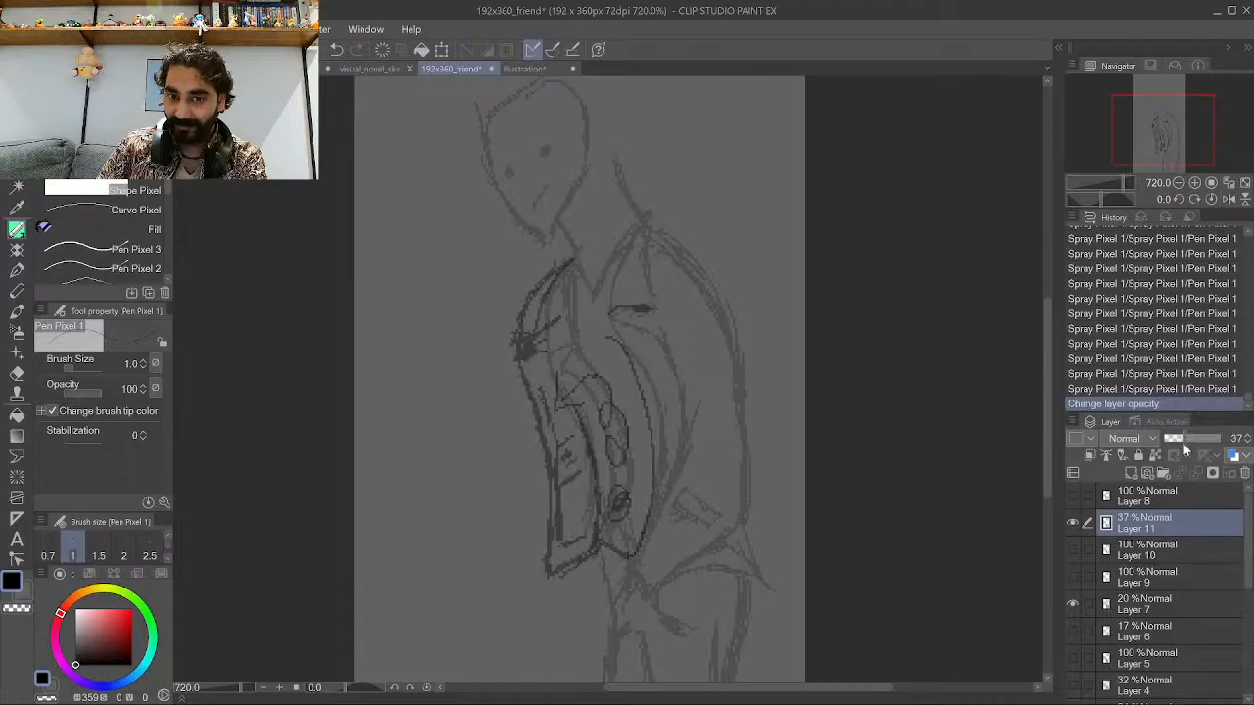
click(1131, 473)
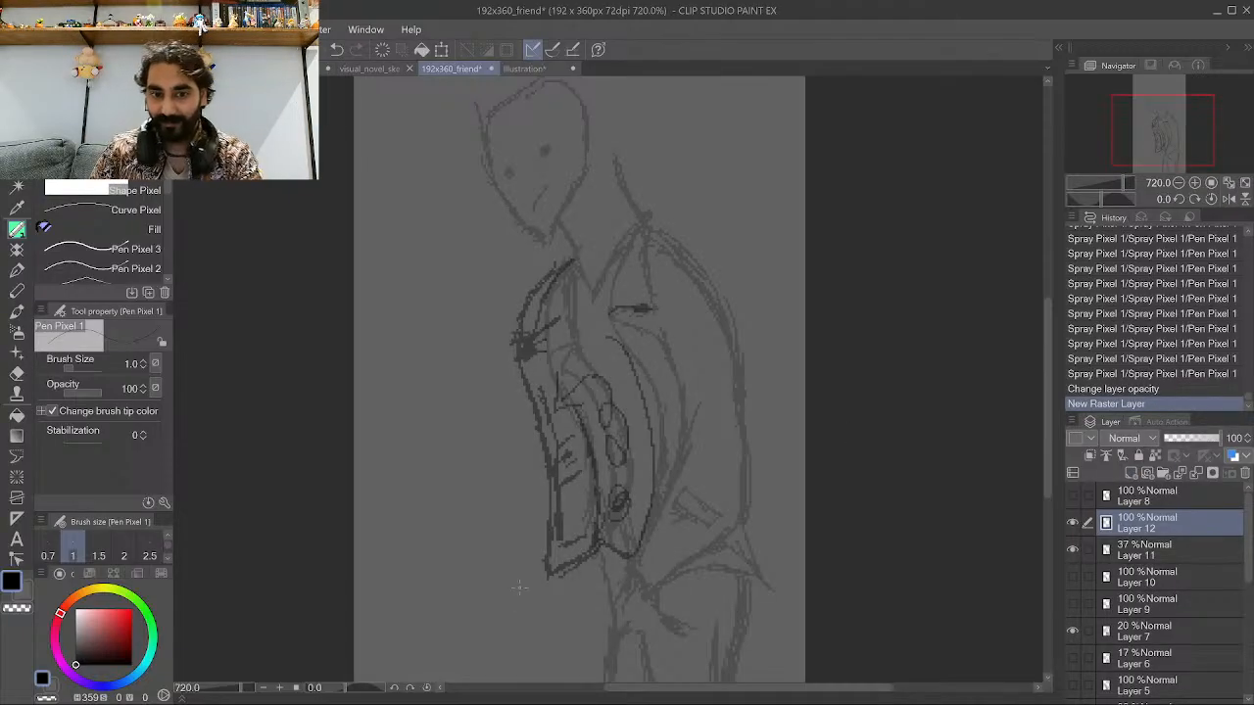
Ink the outline of the jacket's left front panel and lapel on the new layer.
drag(539, 588, 599, 548)
mouse_move(538, 574)
mouse_down()
mouse_move(553, 482)
mouse_move(540, 554)
mouse_move(543, 461)
mouse_move(549, 480)
mouse_move(531, 411)
mouse_up()
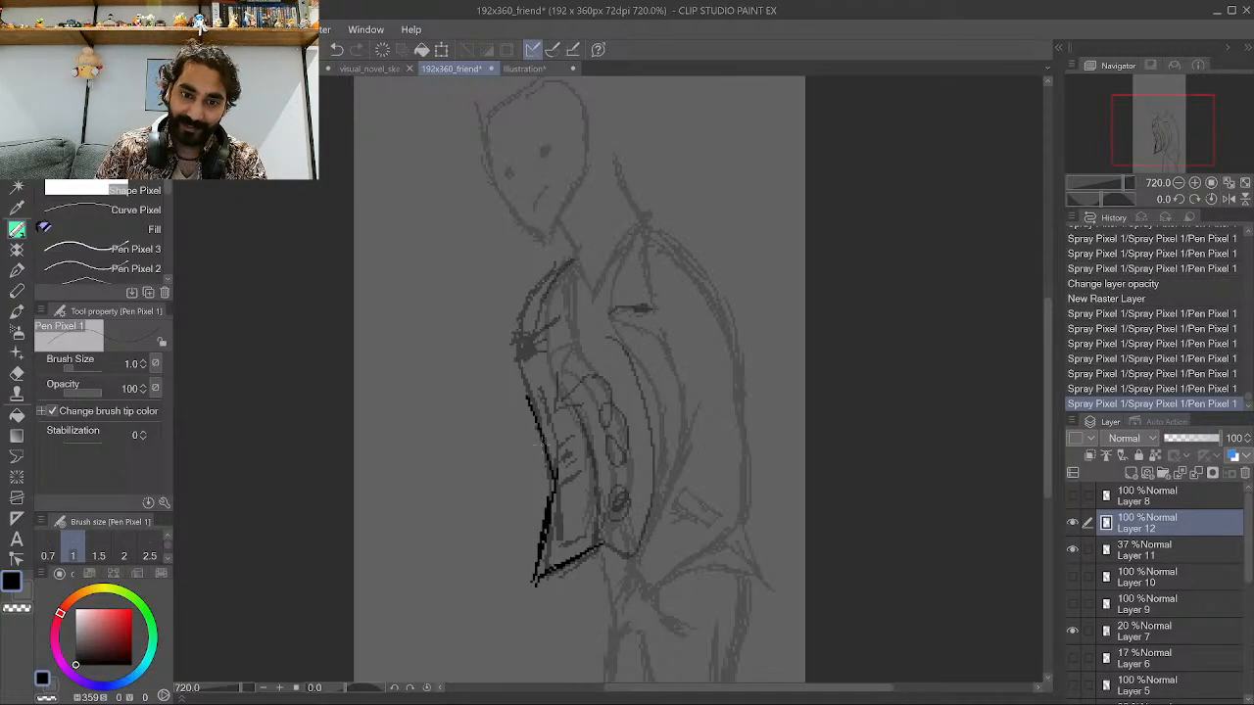
drag(550, 454, 527, 387)
mouse_move(547, 465)
mouse_down()
mouse_move(512, 373)
mouse_move(545, 345)
mouse_move(507, 351)
mouse_move(556, 267)
mouse_move(506, 343)
mouse_move(552, 274)
mouse_up()
drag(535, 347, 568, 259)
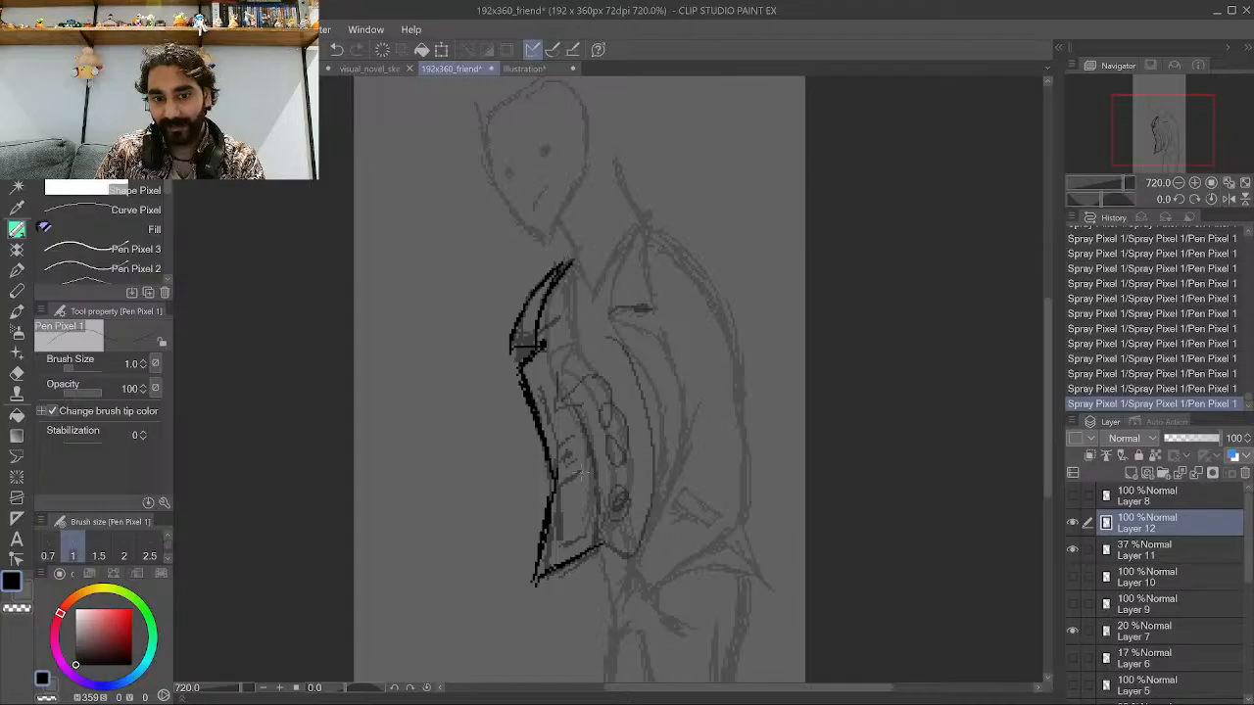
mouse_move(593, 540)
mouse_down()
mouse_move(593, 455)
mouse_move(562, 386)
mouse_up()
drag(586, 435, 548, 349)
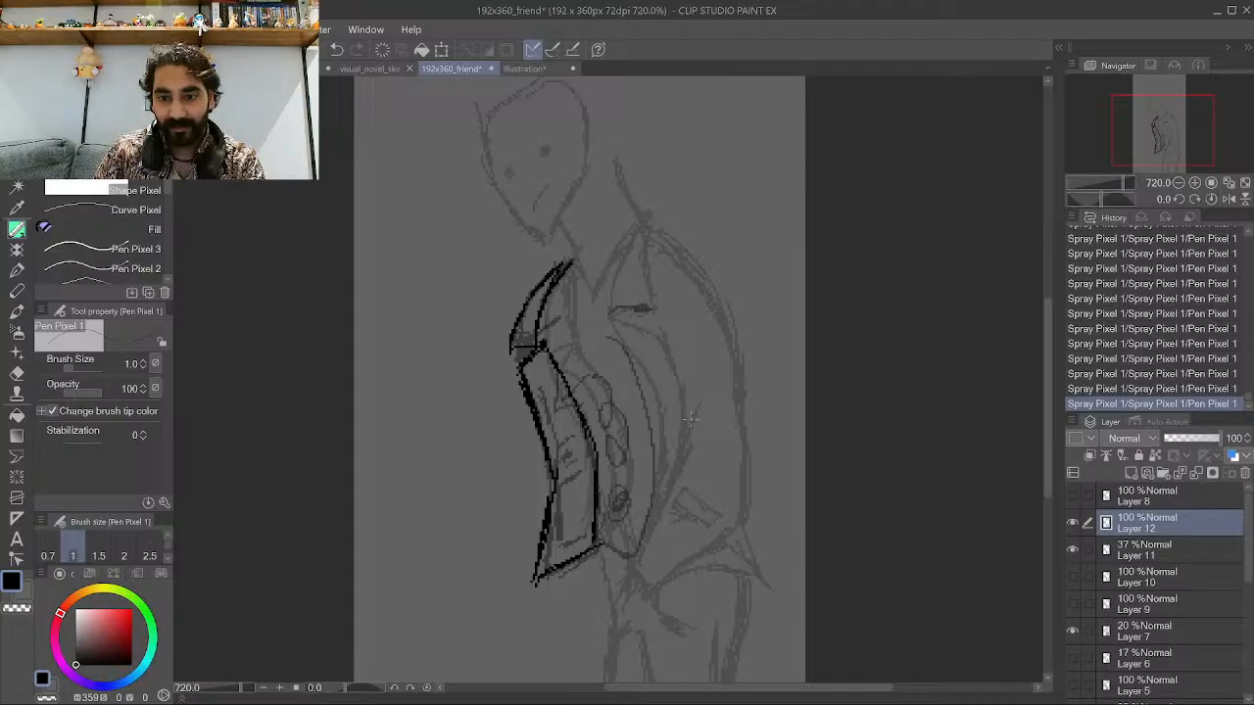
Hide the sketch layer and ink the jacket's right front panel and lapel.
click(1072, 549)
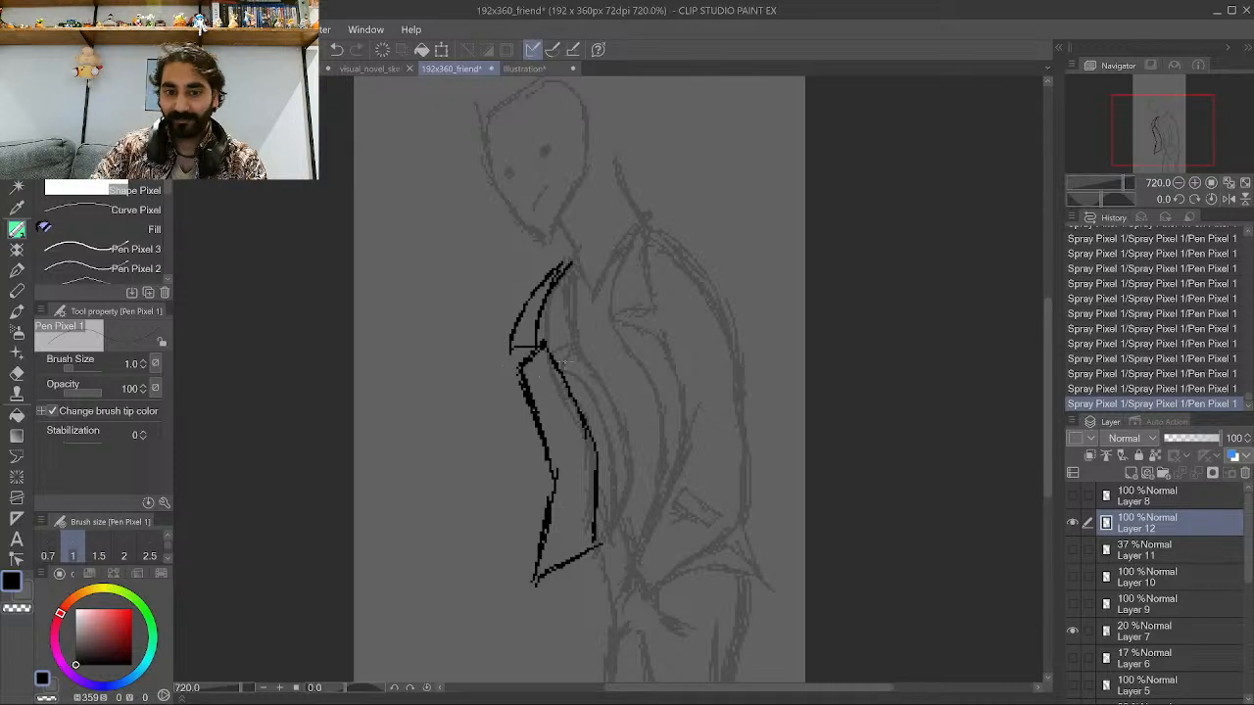
scroll(615, 338, down, 5)
scroll(681, 526, up, 4)
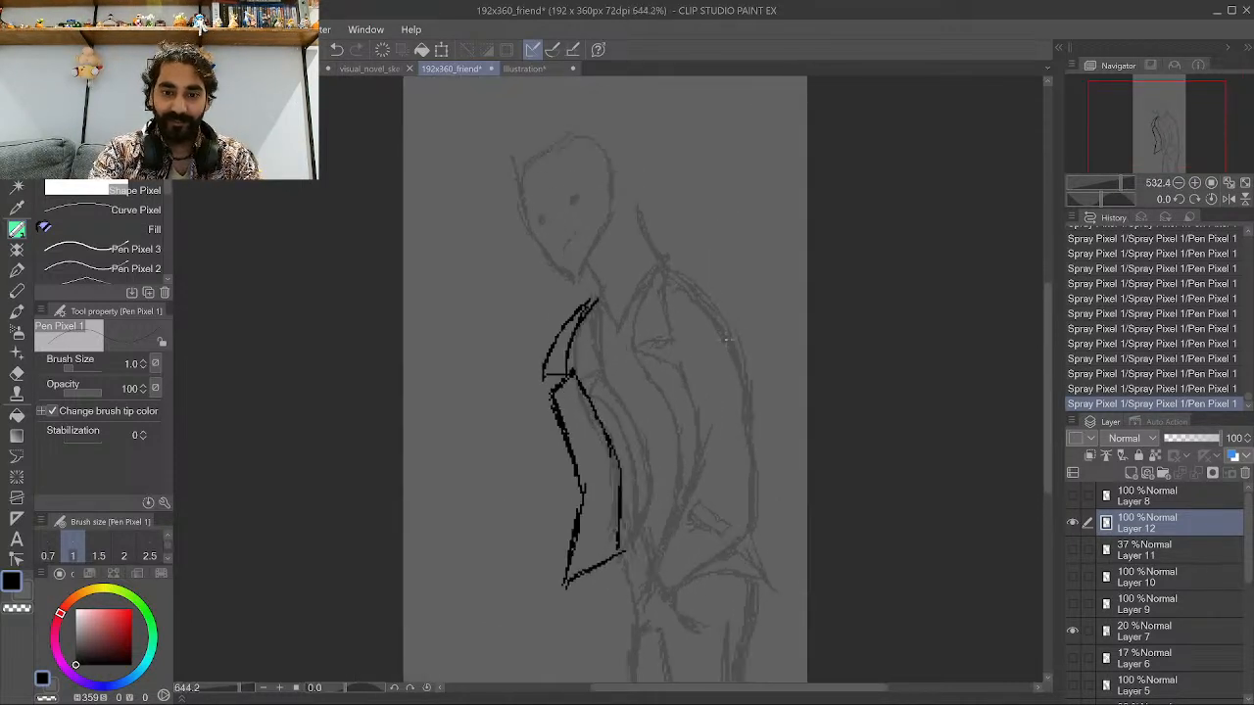
scroll(681, 526, up, 2)
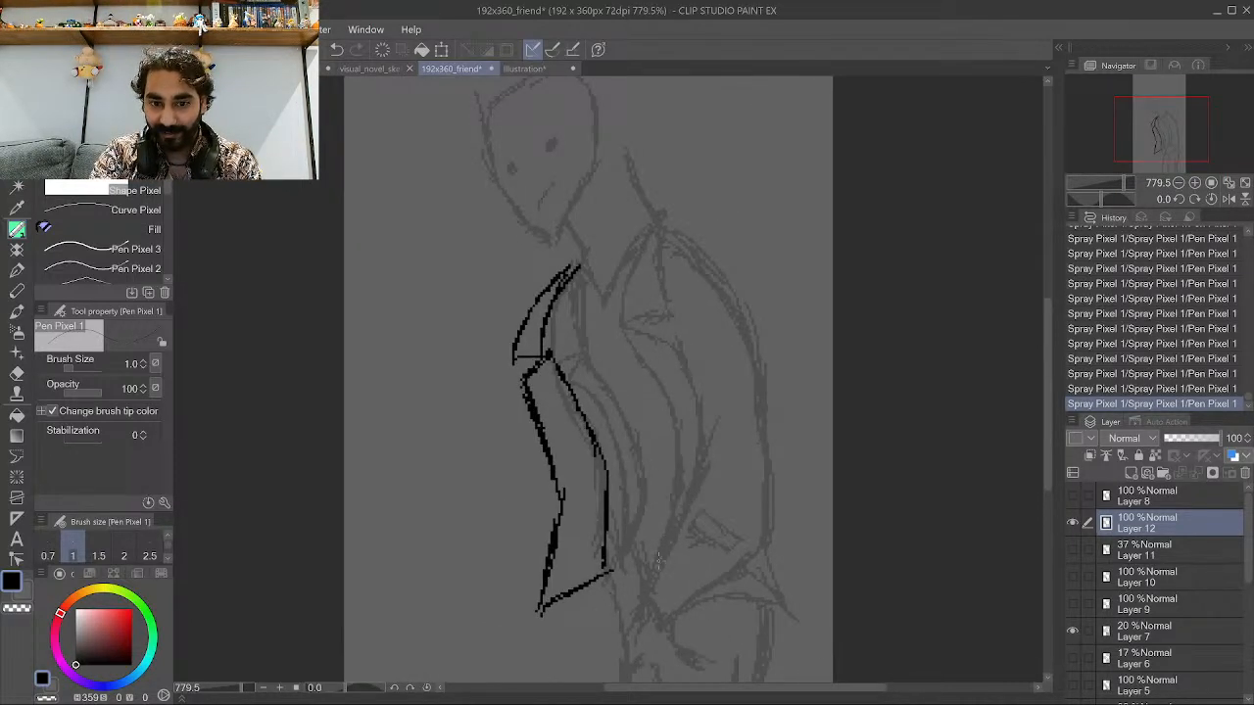
mouse_move(644, 589)
mouse_down()
mouse_move(672, 519)
mouse_move(663, 540)
mouse_move(666, 436)
mouse_move(672, 507)
mouse_move(652, 363)
mouse_move(676, 413)
mouse_move(626, 329)
mouse_move(684, 350)
mouse_up()
mouse_move(649, 577)
mouse_down()
mouse_move(699, 471)
mouse_move(685, 349)
mouse_up()
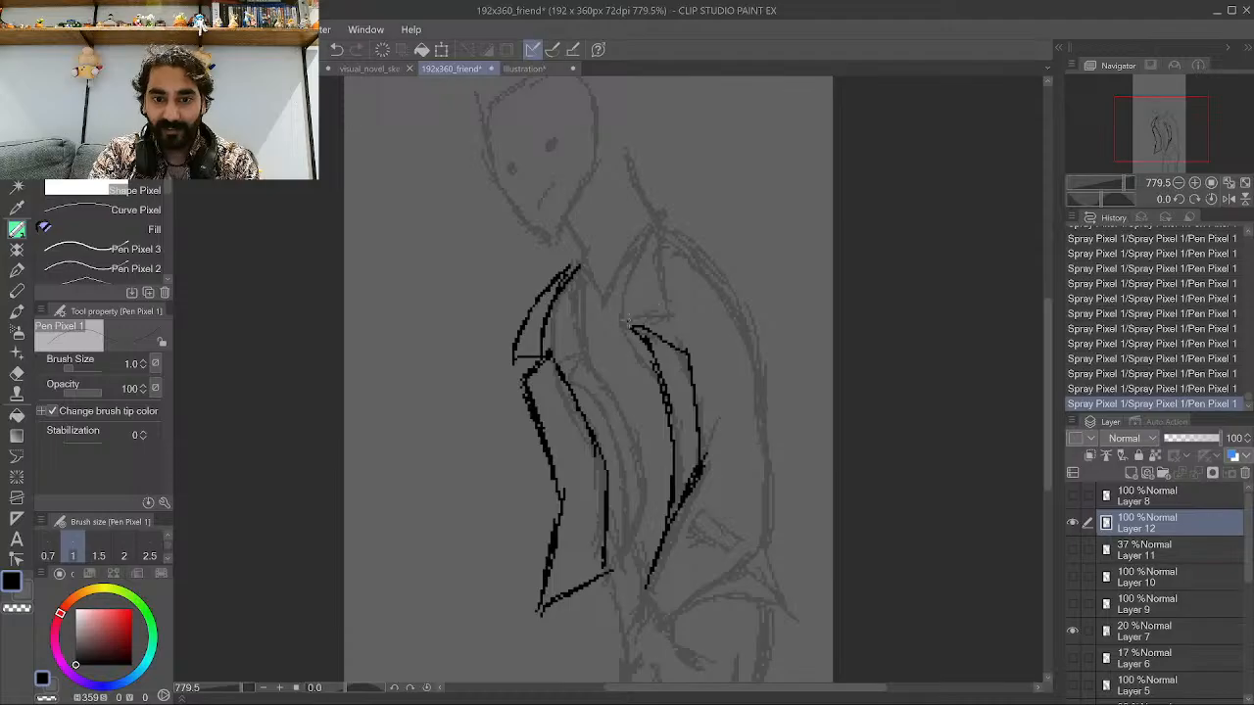
mouse_move(628, 321)
mouse_down()
mouse_move(668, 303)
mouse_move(663, 219)
mouse_up()
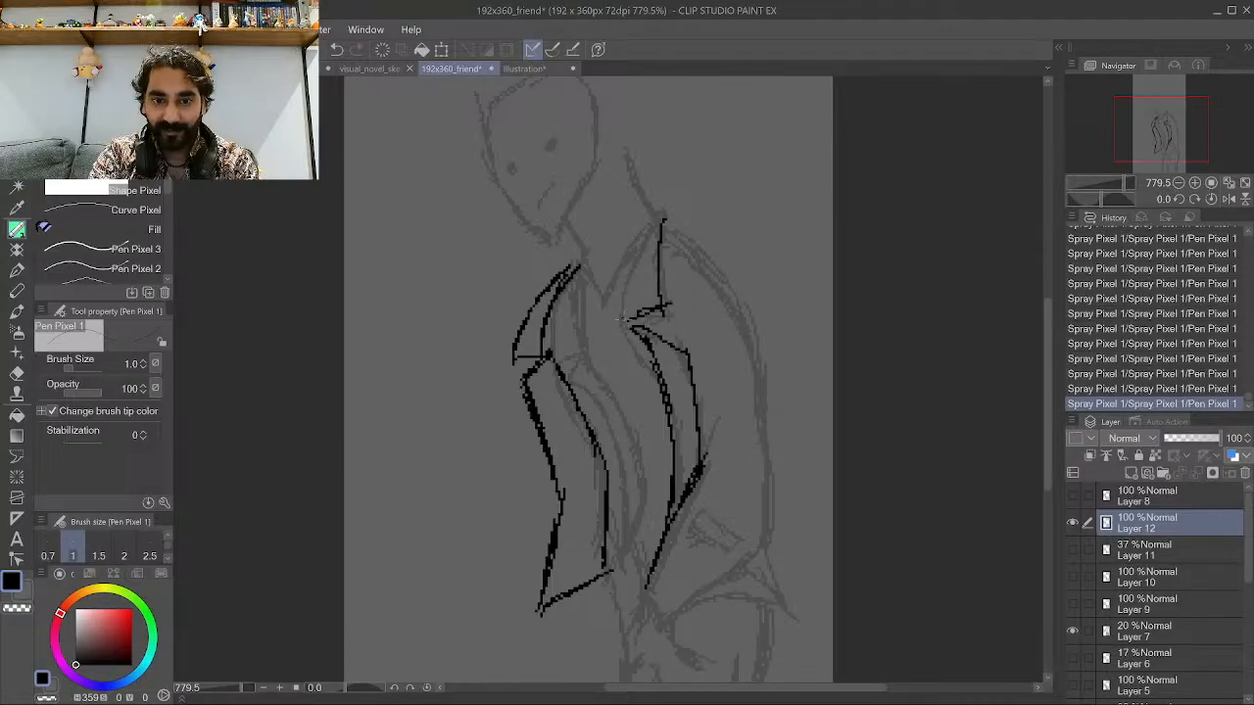
drag(621, 318, 655, 218)
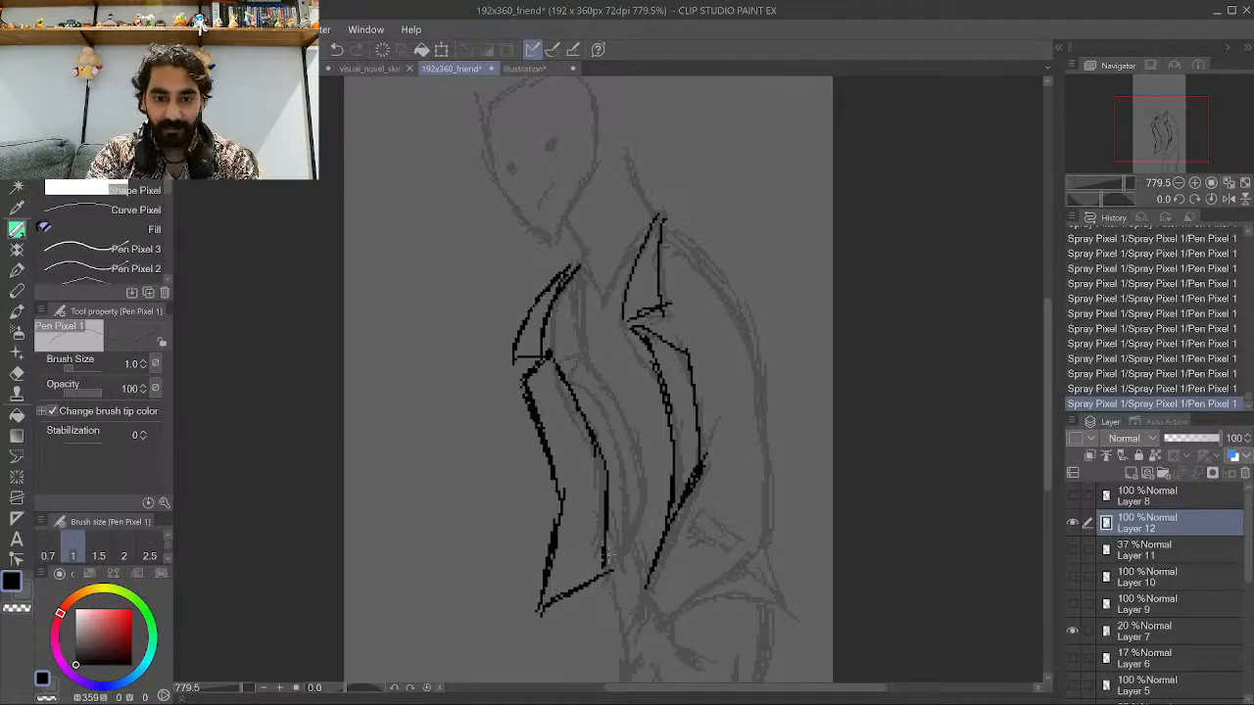
Draw the belt buckle at the bottom centre of the jacket opening.
mouse_move(642, 568)
mouse_down()
mouse_move(615, 558)
mouse_move(653, 561)
mouse_move(614, 542)
mouse_move(666, 538)
mouse_move(629, 570)
mouse_move(660, 562)
mouse_up()
scroll(616, 564, up, 2)
scroll(621, 553, up, 2)
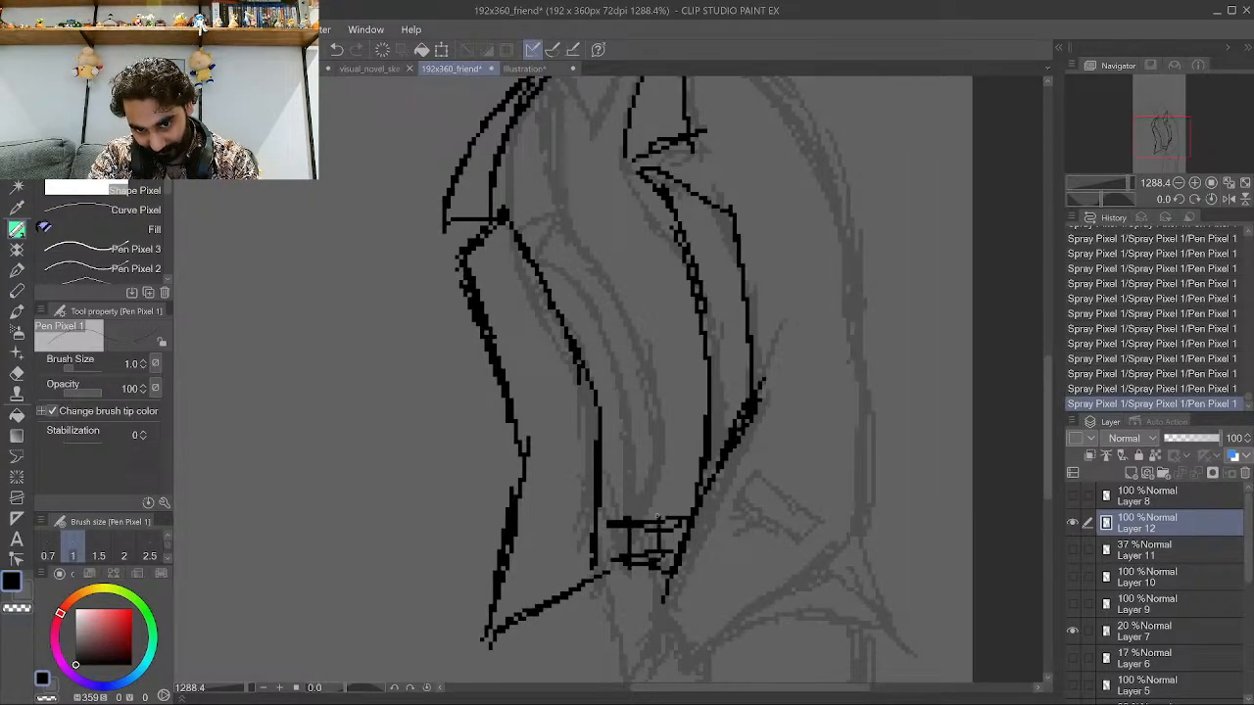
mouse_move(661, 513)
mouse_down()
mouse_move(628, 518)
mouse_move(643, 563)
mouse_move(660, 519)
mouse_move(627, 554)
mouse_up()
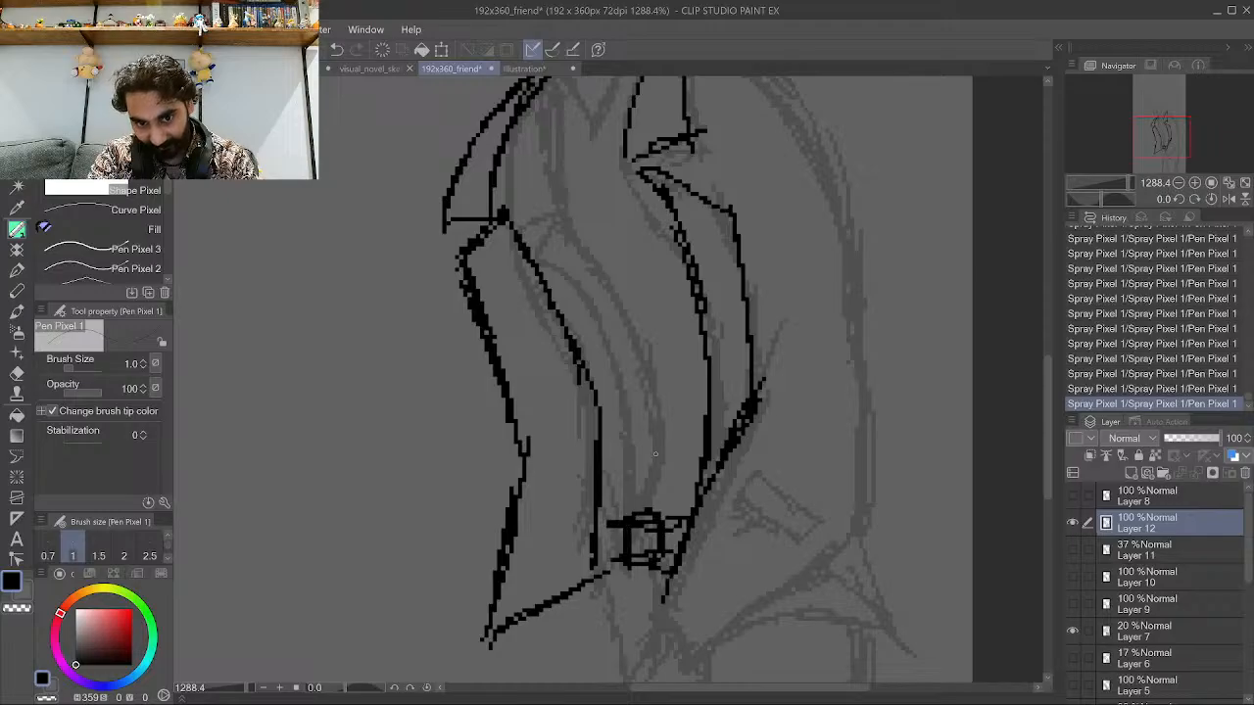
Add short horizontal fold lines across the shirt above the belt.
scroll(657, 453, down, 2)
scroll(606, 390, up, 2)
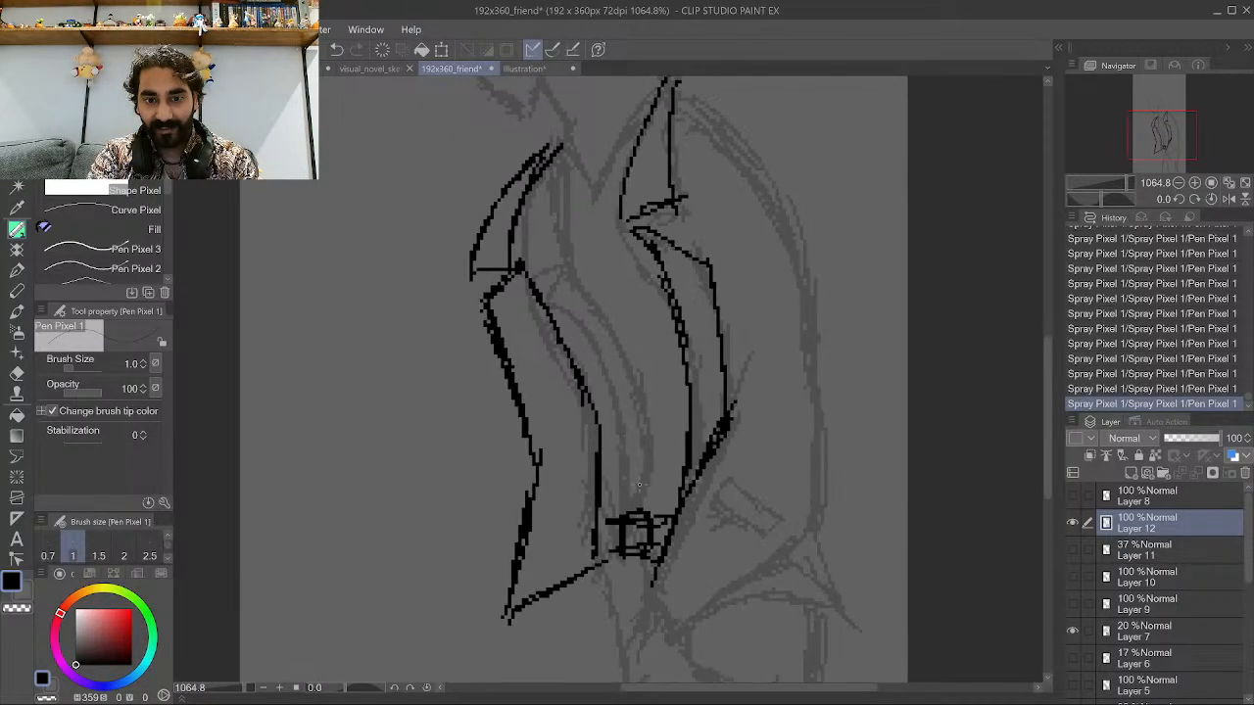
drag(602, 489, 641, 483)
mouse_move(681, 452)
mouse_down()
mouse_move(648, 460)
mouse_move(627, 427)
mouse_move(678, 402)
mouse_up()
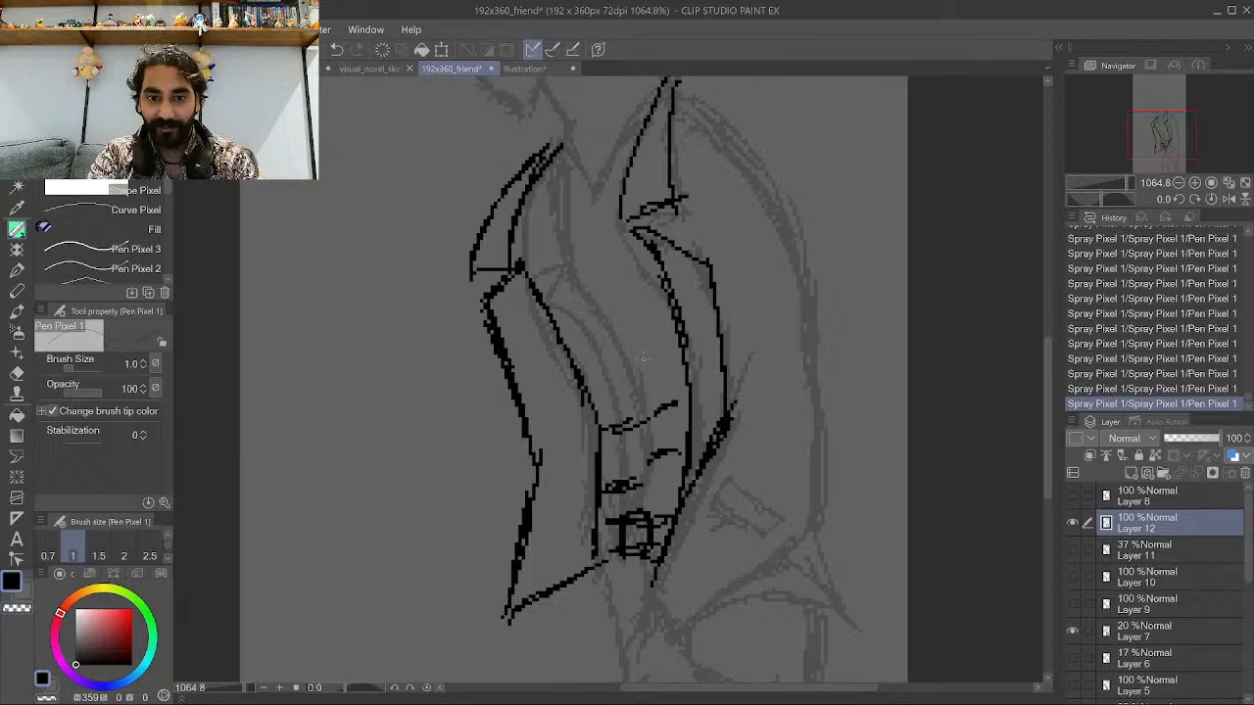
drag(647, 355, 607, 378)
Draw the shirt collar and the button placket running down the shirt front.
scroll(598, 454, down, 3)
scroll(576, 230, up, 4)
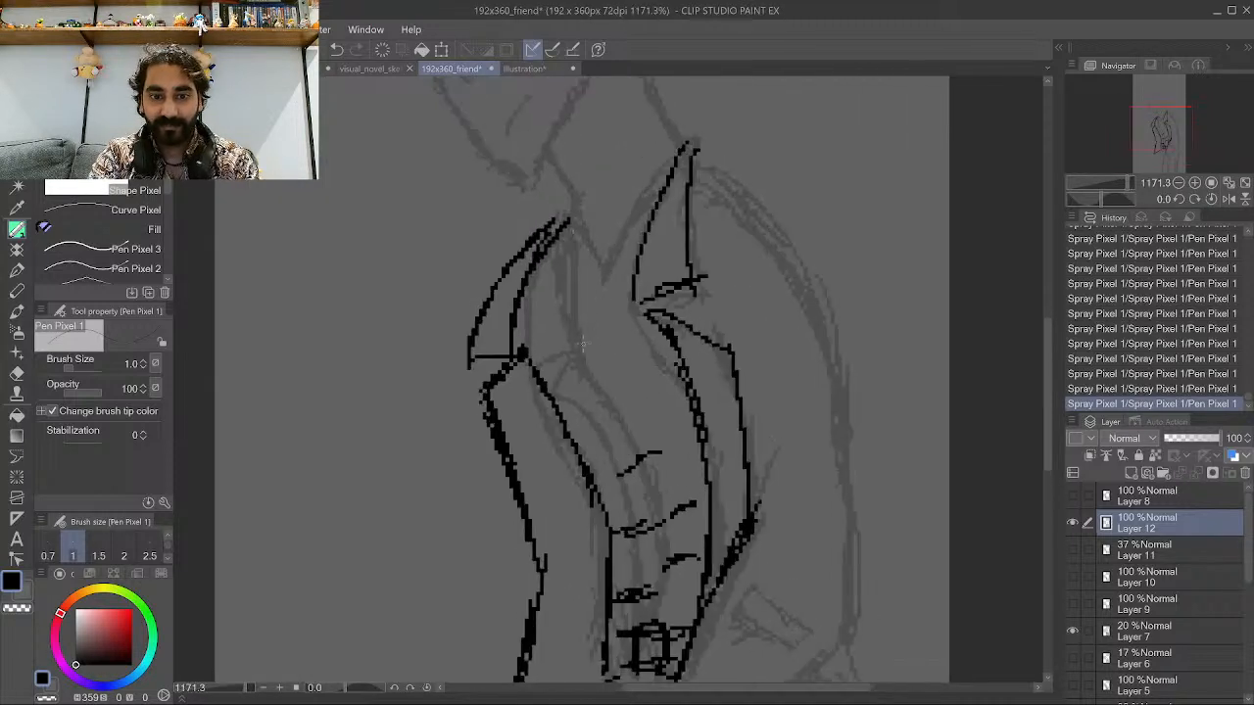
mouse_move(546, 250)
mouse_down()
mouse_move(575, 271)
mouse_move(643, 251)
mouse_move(581, 272)
mouse_move(548, 245)
mouse_move(584, 274)
mouse_move(636, 256)
mouse_up()
mouse_move(554, 277)
mouse_down()
mouse_move(577, 315)
mouse_move(596, 304)
mouse_move(574, 316)
mouse_move(642, 290)
mouse_up()
drag(538, 325, 601, 429)
drag(605, 311, 650, 389)
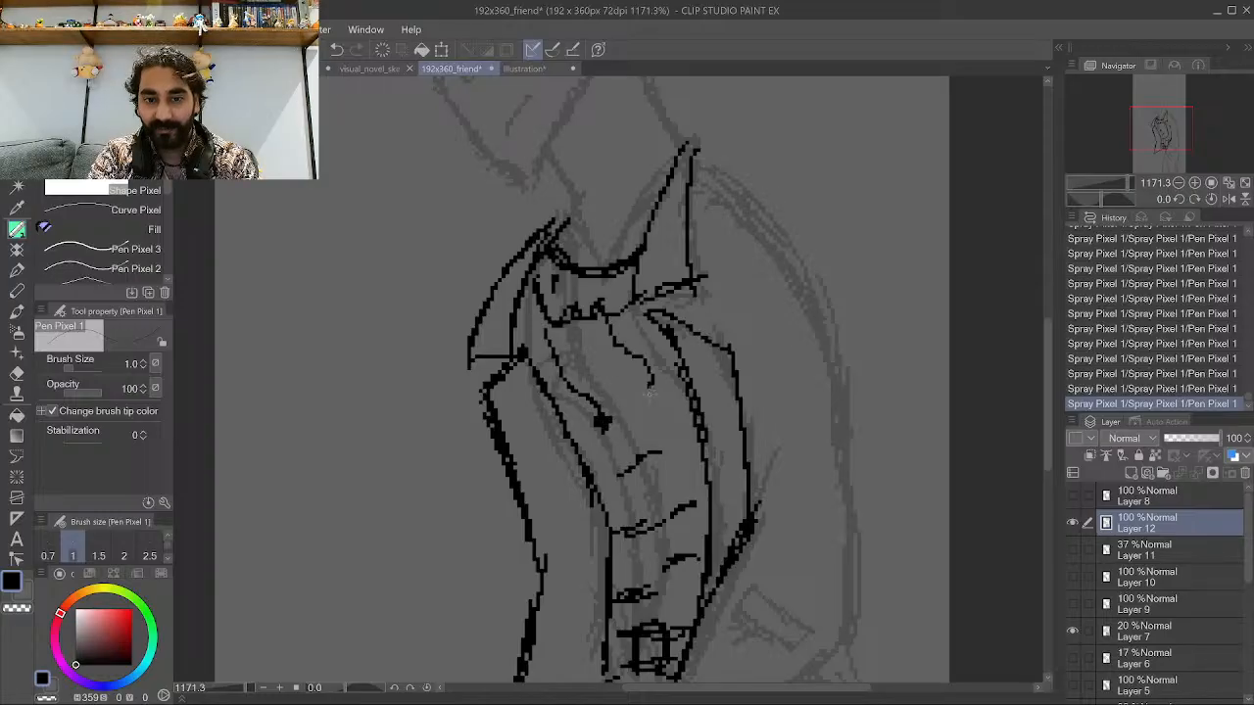
scroll(650, 391, down, 4)
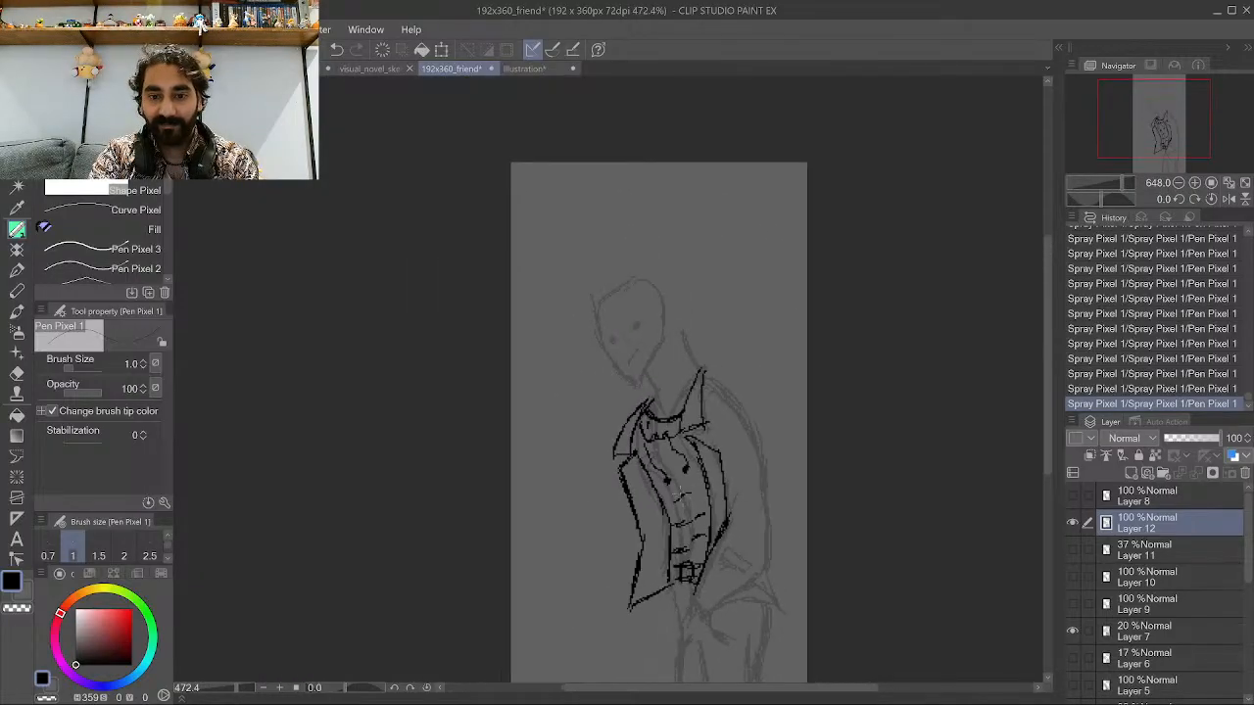
scroll(627, 619, up, 3)
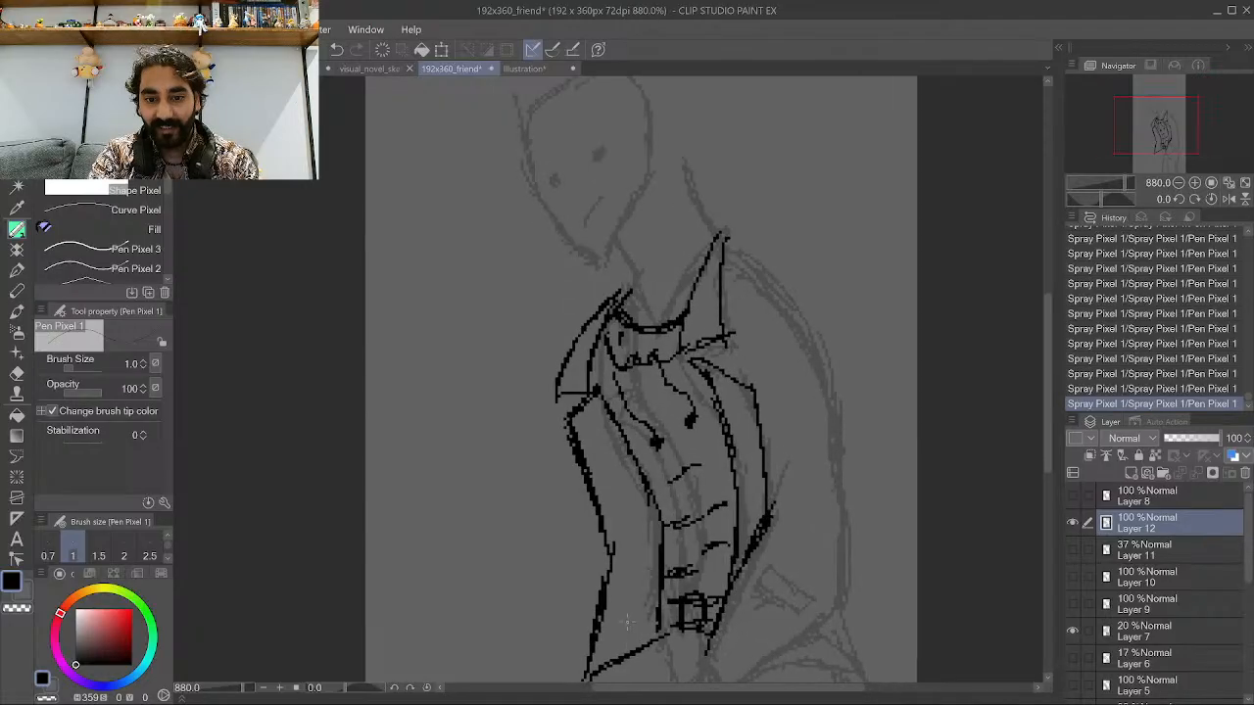
scroll(627, 620, up, 2)
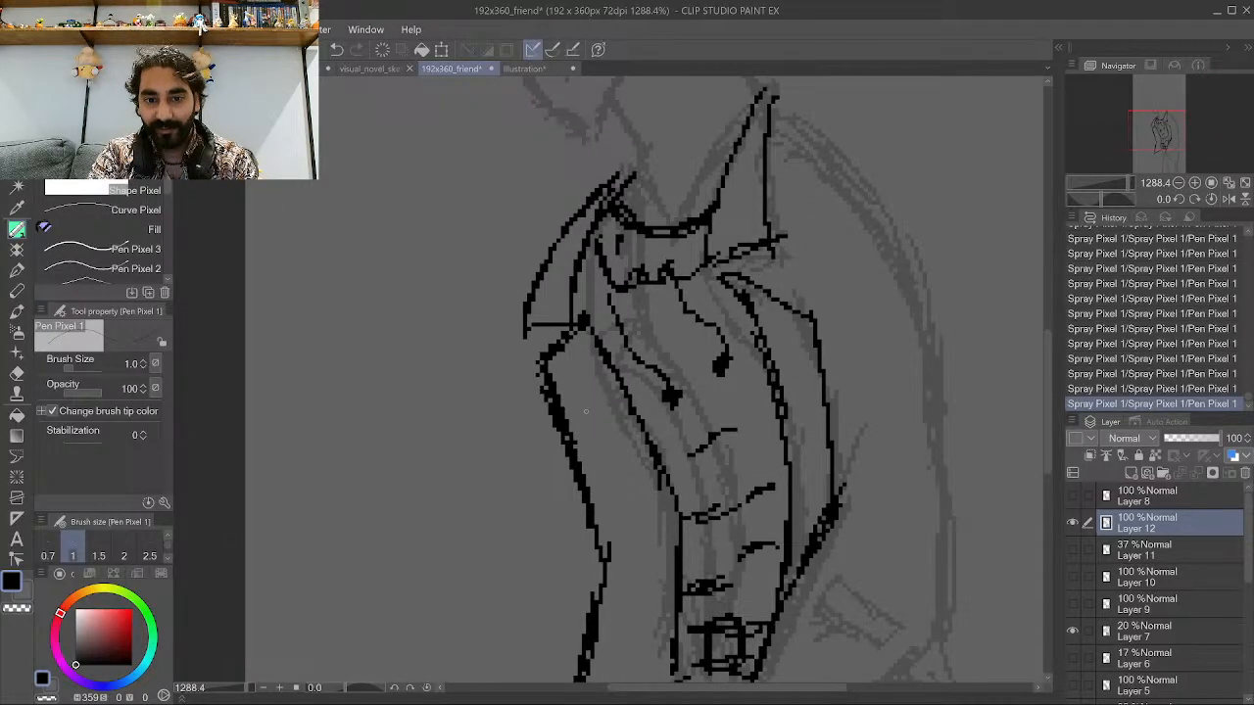
Add a short diagonal fold line across the middle of the shirt front.
mouse_move(585, 411)
mouse_down()
mouse_move(617, 392)
mouse_move(621, 429)
mouse_up()
scroll(628, 478, down, 1)
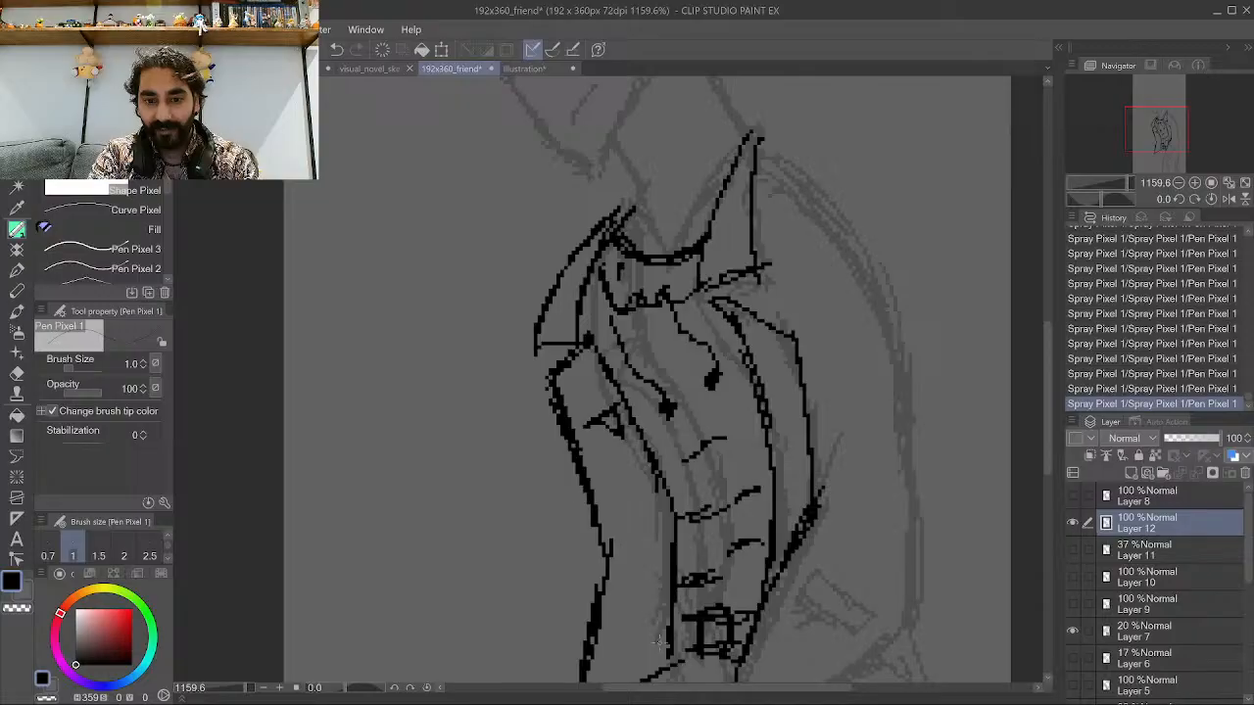
mouse_move(658, 641)
mouse_down()
mouse_move(603, 674)
mouse_move(630, 550)
mouse_move(601, 468)
mouse_move(645, 445)
mouse_up()
scroll(582, 602, down, 3)
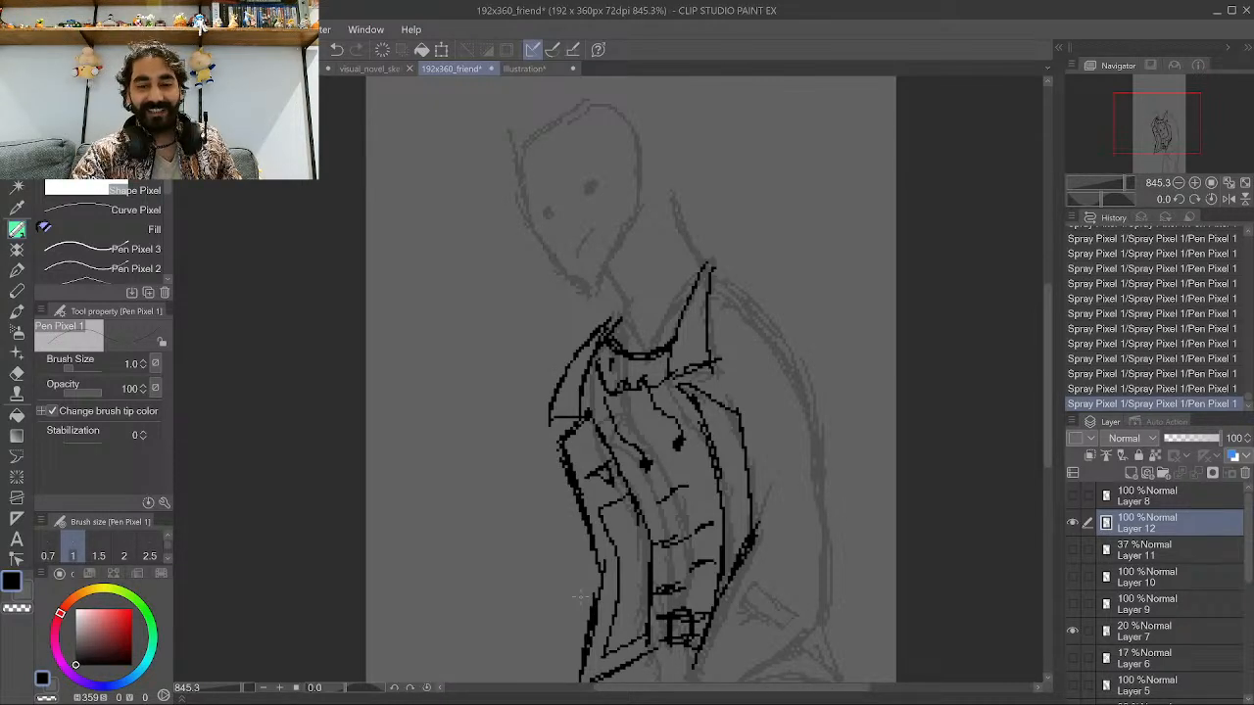
scroll(544, 615, down, 2)
scroll(551, 460, up, 1)
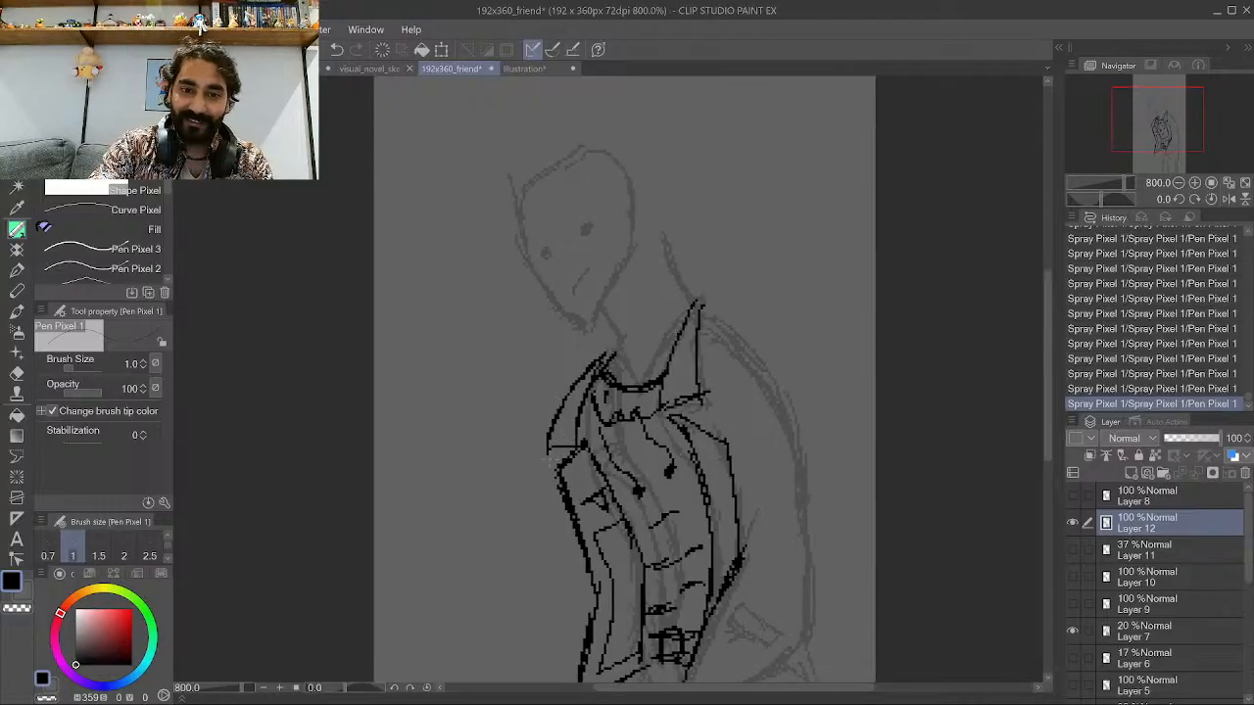
scroll(550, 454, up, 1)
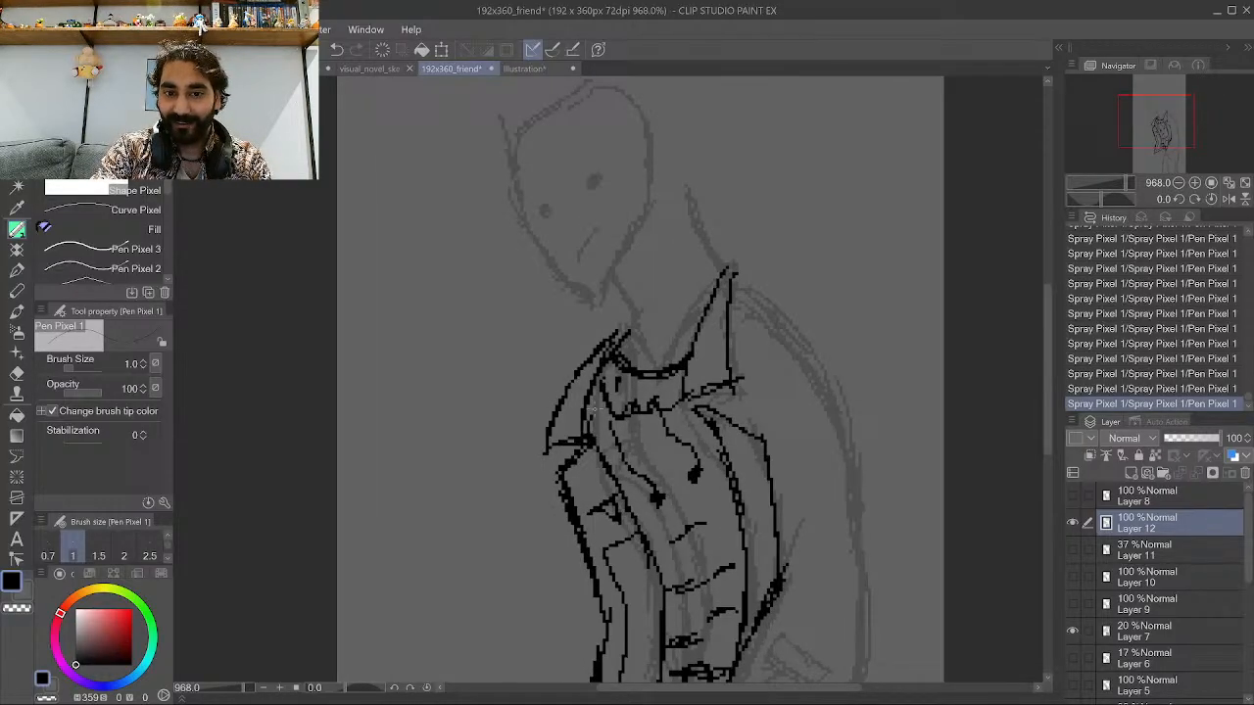
Draw extra edge lines along the jacket's left front panel, from the hem up toward the lapel.
drag(590, 422, 612, 361)
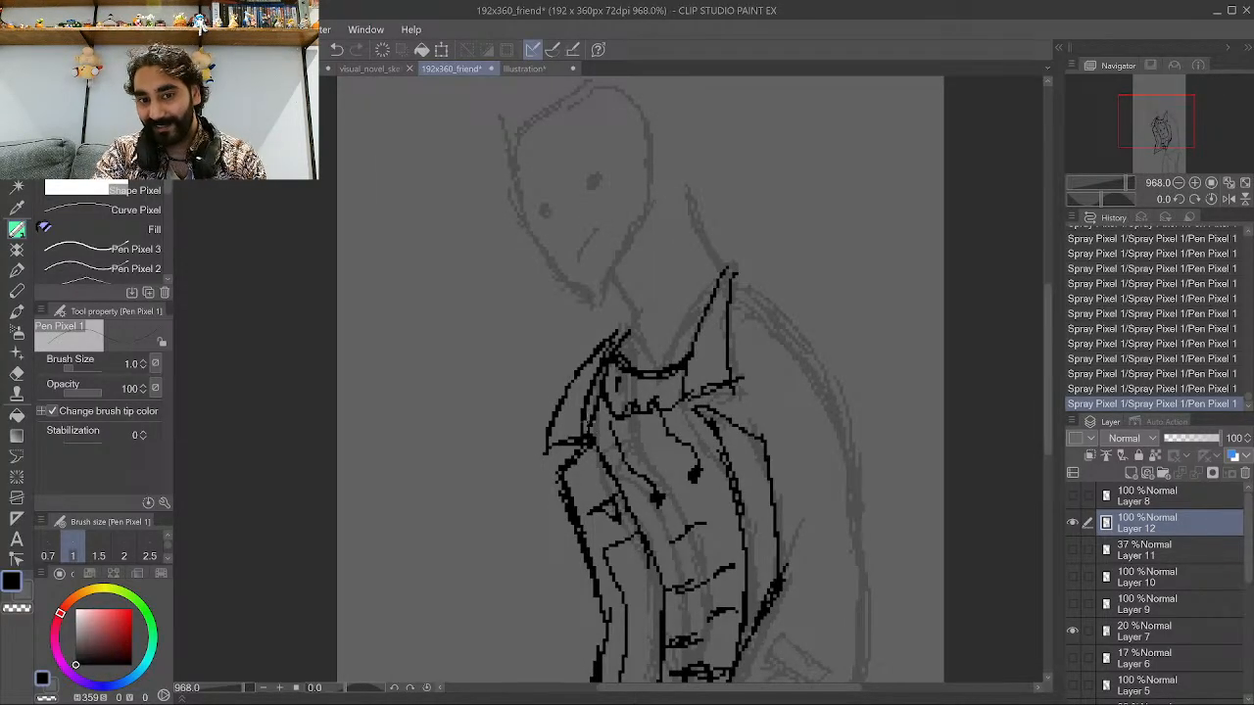
drag(588, 424, 609, 345)
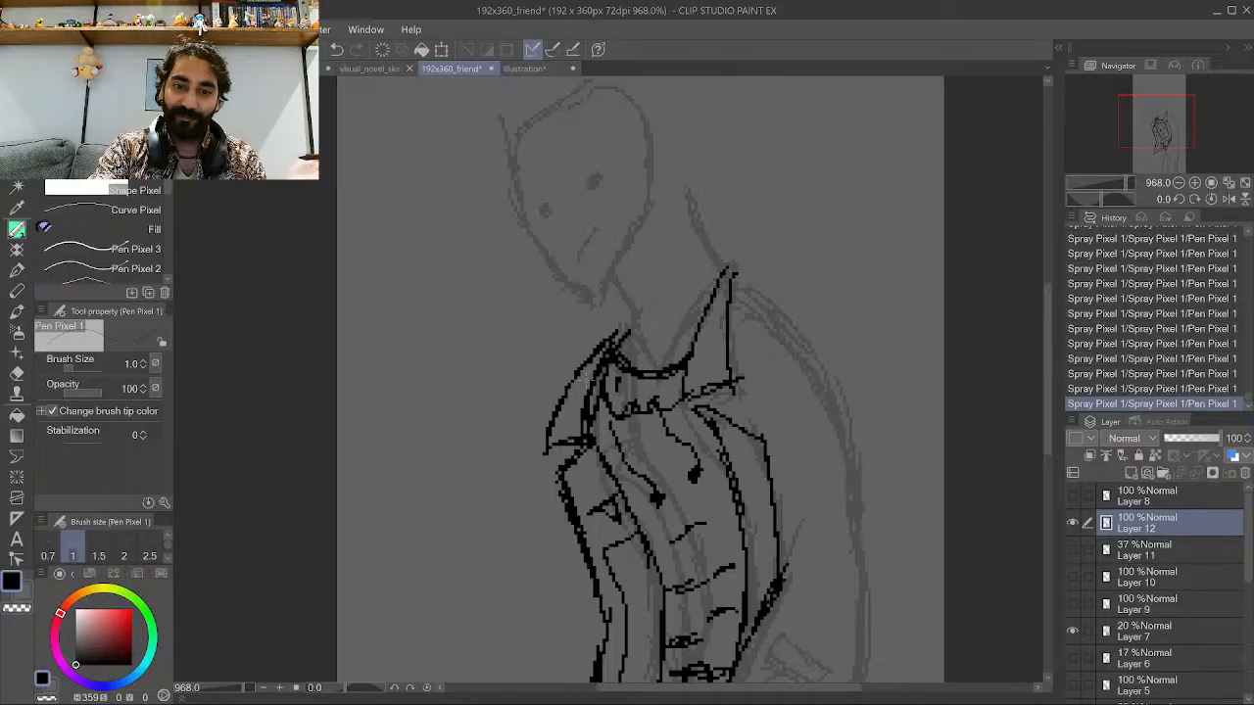
scroll(584, 378, down, 2)
scroll(579, 417, up, 4)
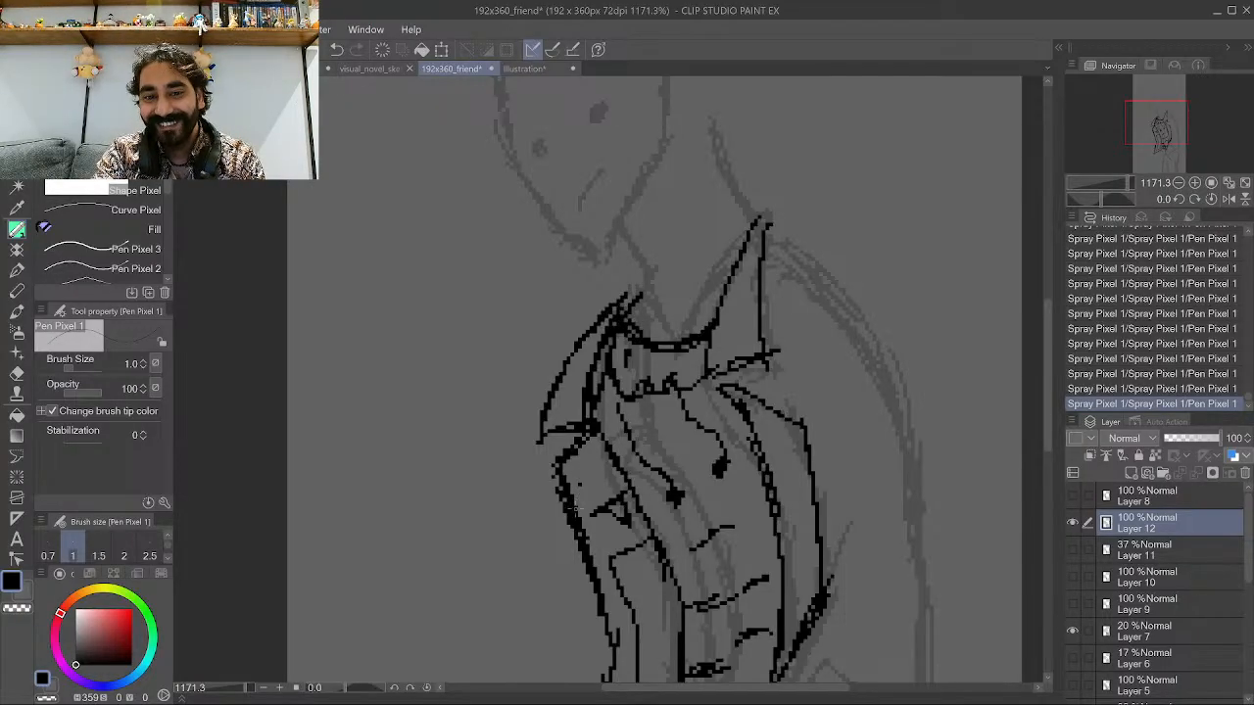
scroll(576, 504, down, 3)
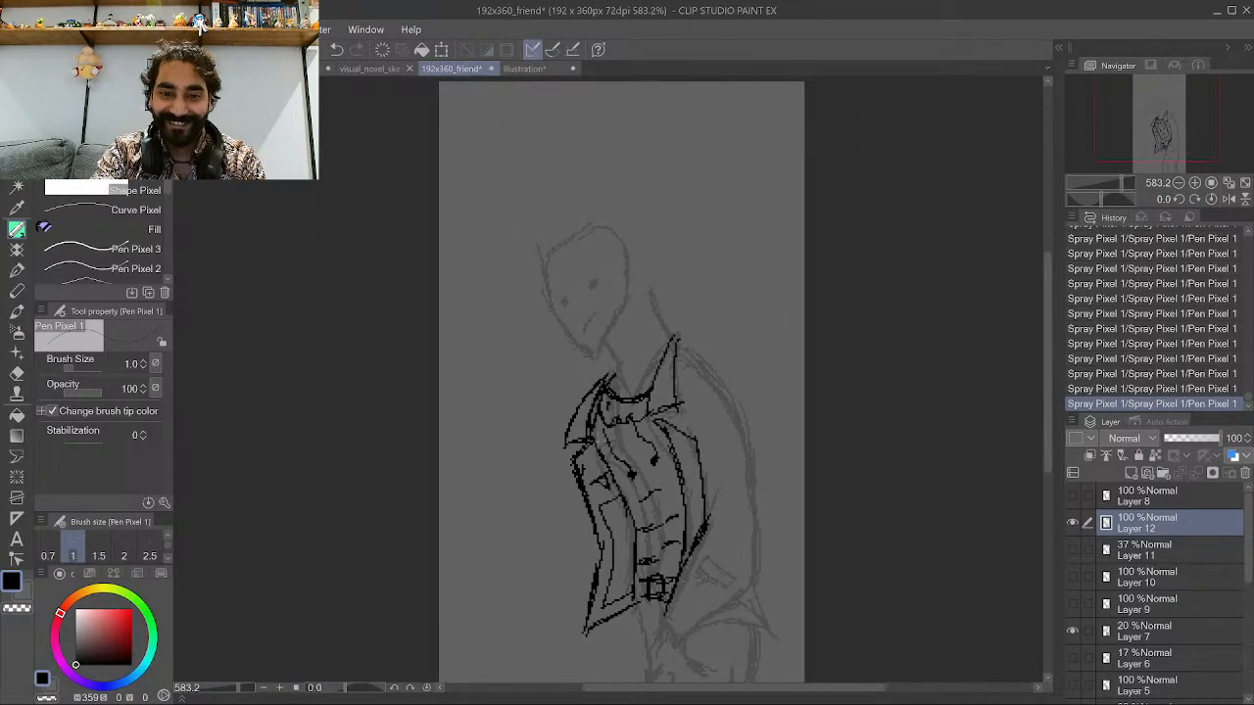
scroll(595, 544, up, 3)
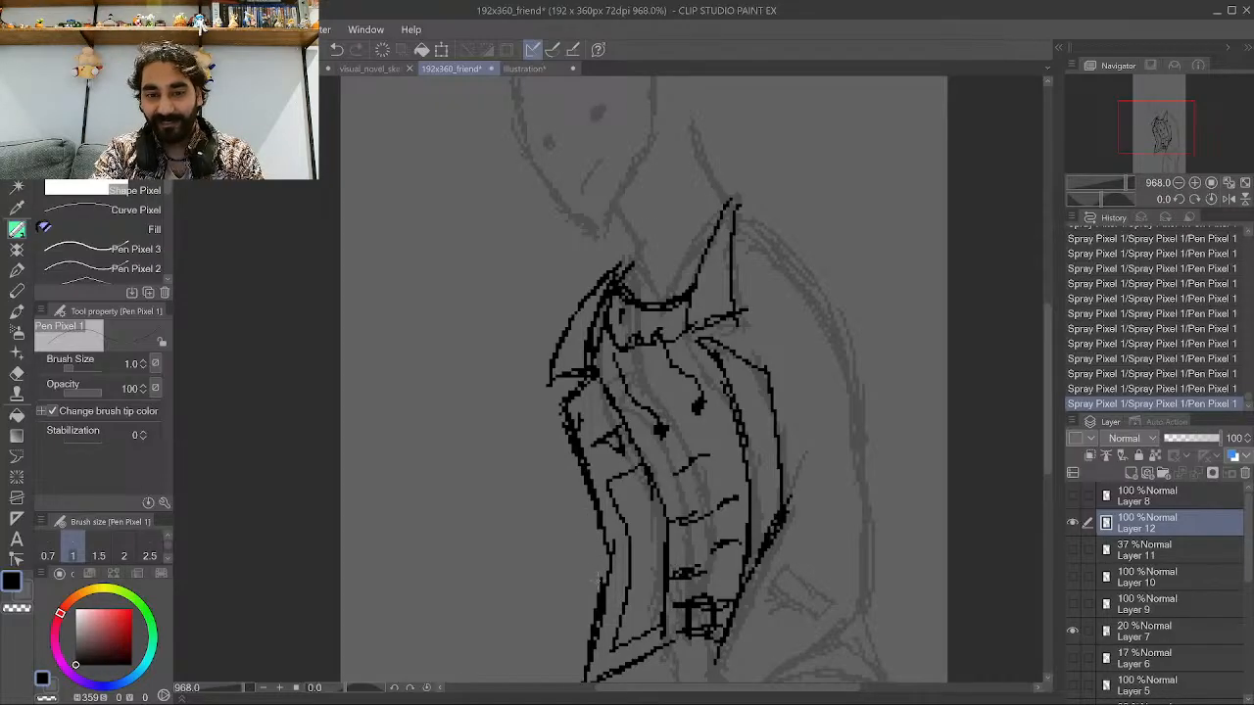
mouse_move(597, 580)
mouse_down()
mouse_move(588, 512)
mouse_move(545, 418)
mouse_move(557, 404)
mouse_up()
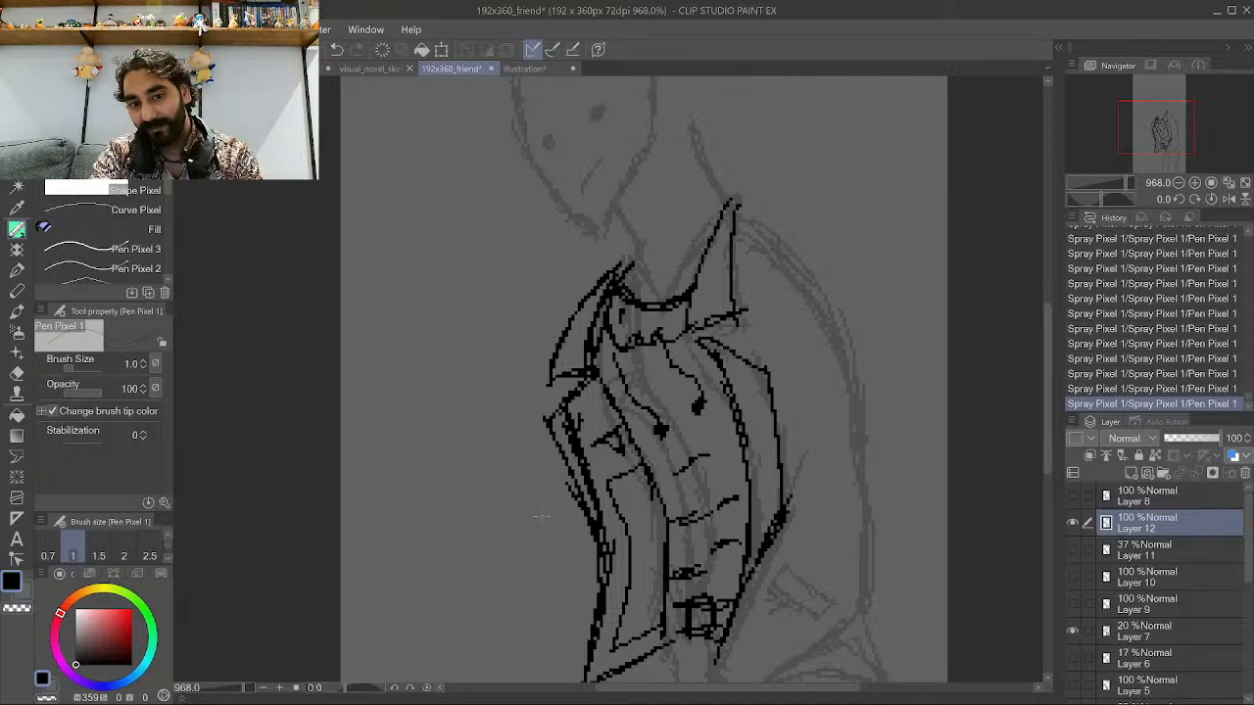
Draw a vertical line on the shirt just inside the jacket's left panel.
scroll(540, 517, down, 4)
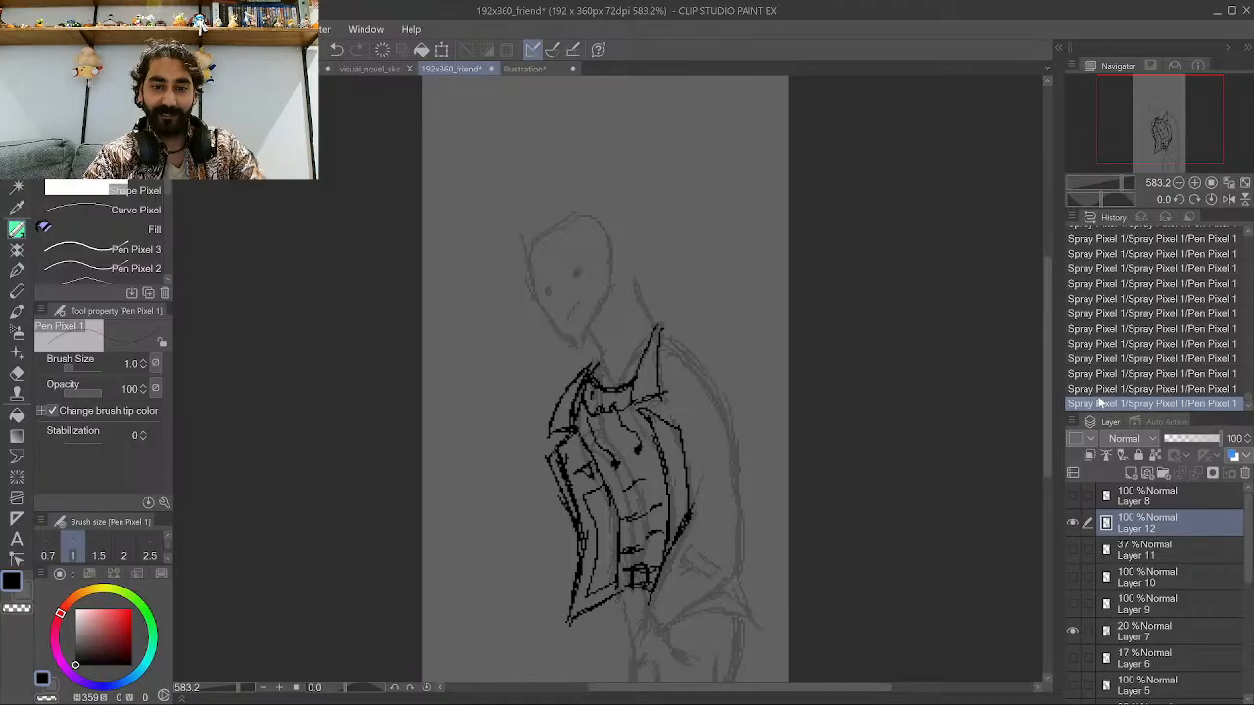
scroll(608, 563, up, 5)
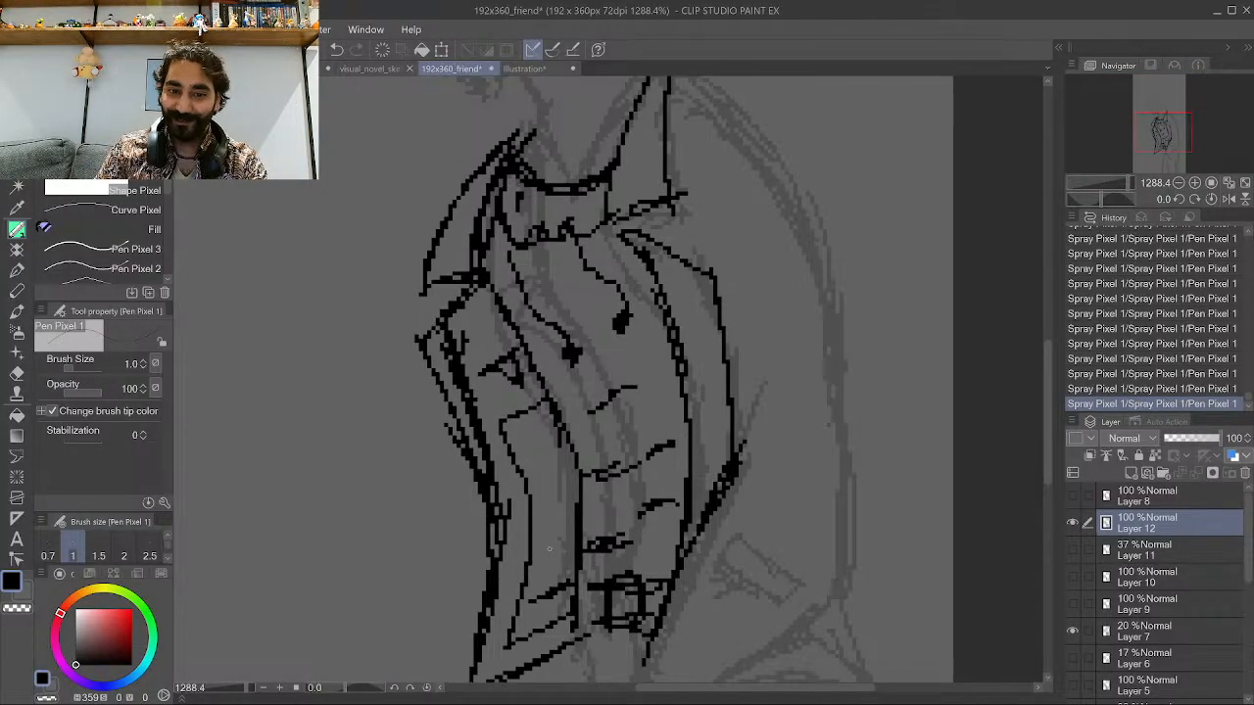
mouse_move(549, 550)
mouse_down()
mouse_move(577, 531)
mouse_move(550, 494)
mouse_move(578, 474)
mouse_move(536, 450)
mouse_move(561, 434)
mouse_up()
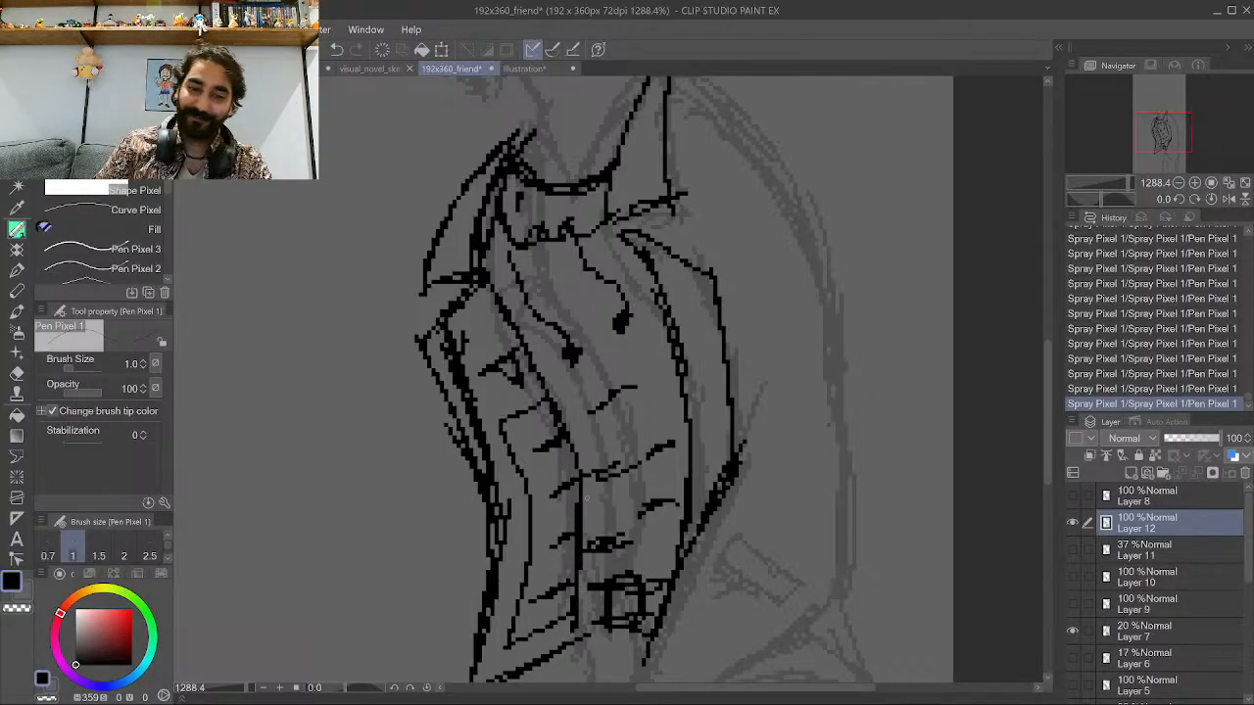
key(ctrl+z)
key(ctrl+z)
key(ctrl+z)
key(ctrl+z)
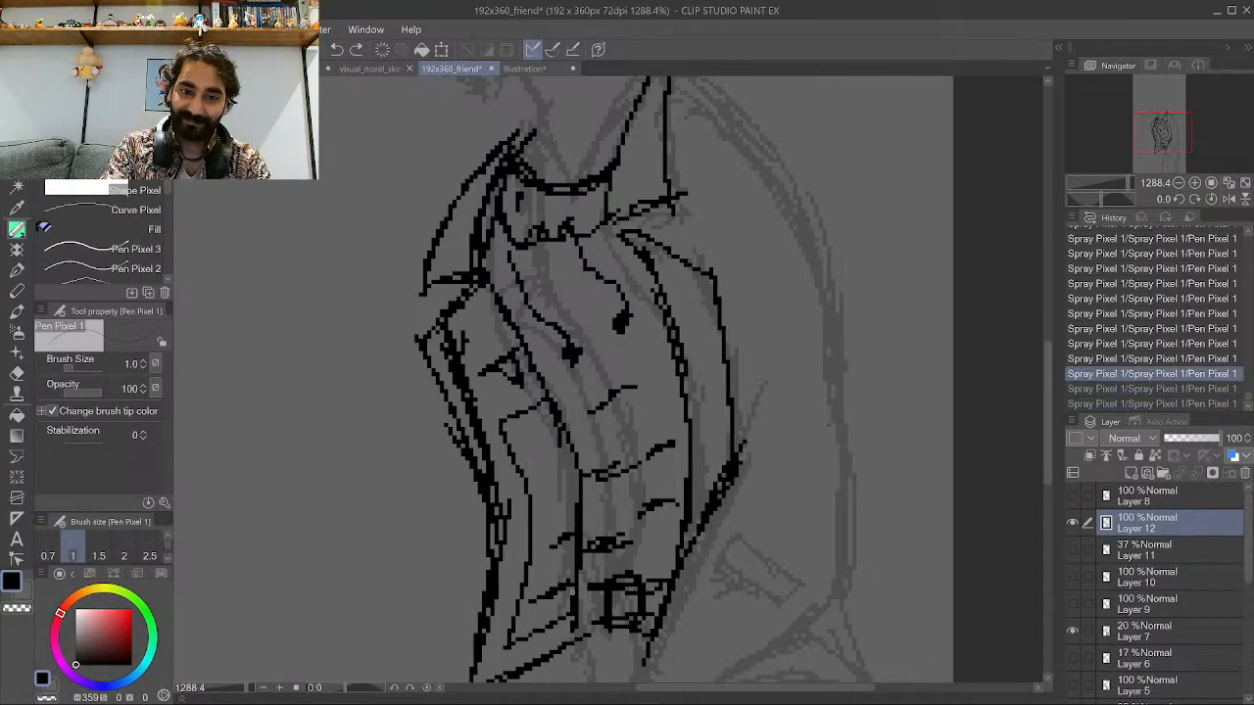
key(ctrl+y)
key(ctrl+y)
key(ctrl+y)
key(ctrl+y)
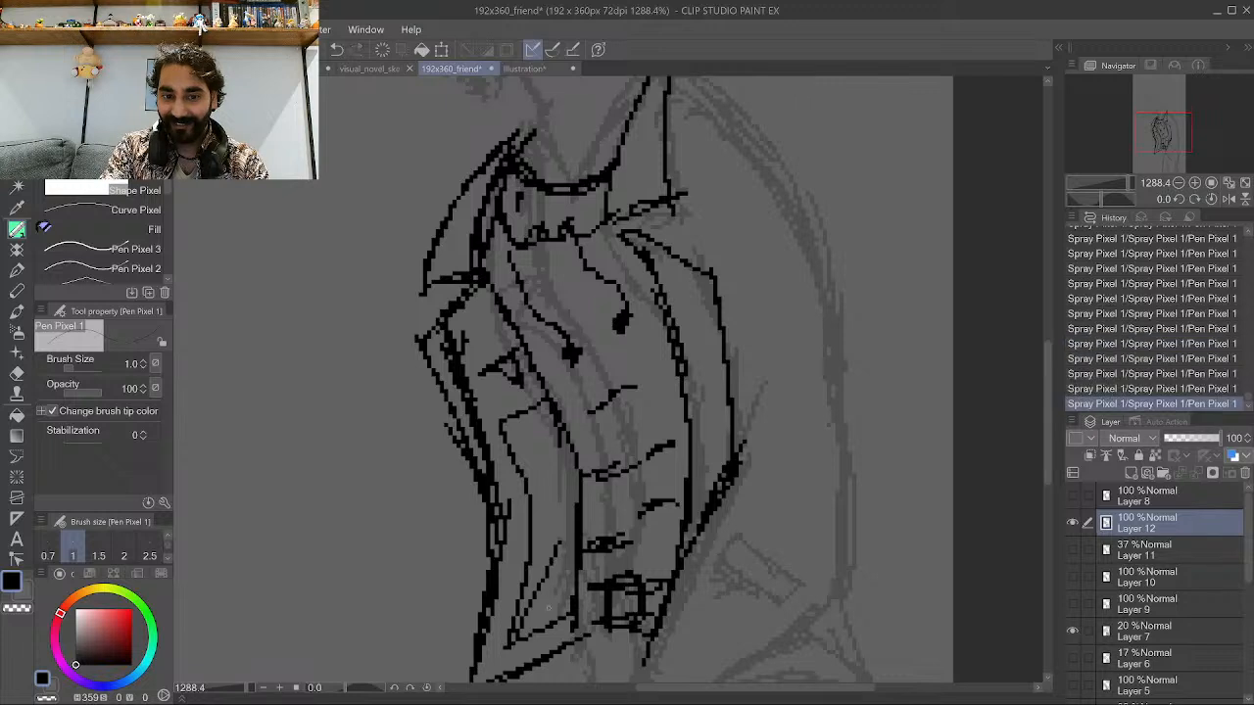
Crosshatch a diamond pattern over the lower left part of the shirt.
drag(535, 544, 564, 462)
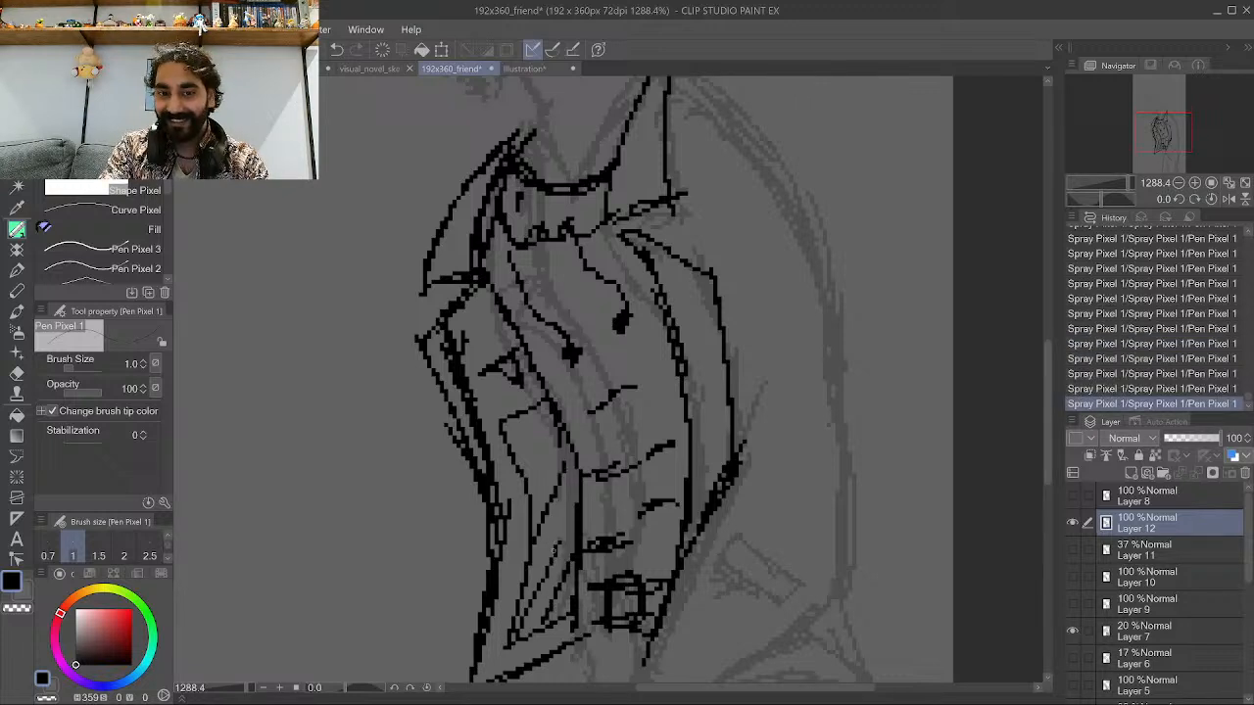
mouse_move(554, 550)
mouse_down()
mouse_move(575, 508)
mouse_move(554, 428)
mouse_move(534, 409)
mouse_up()
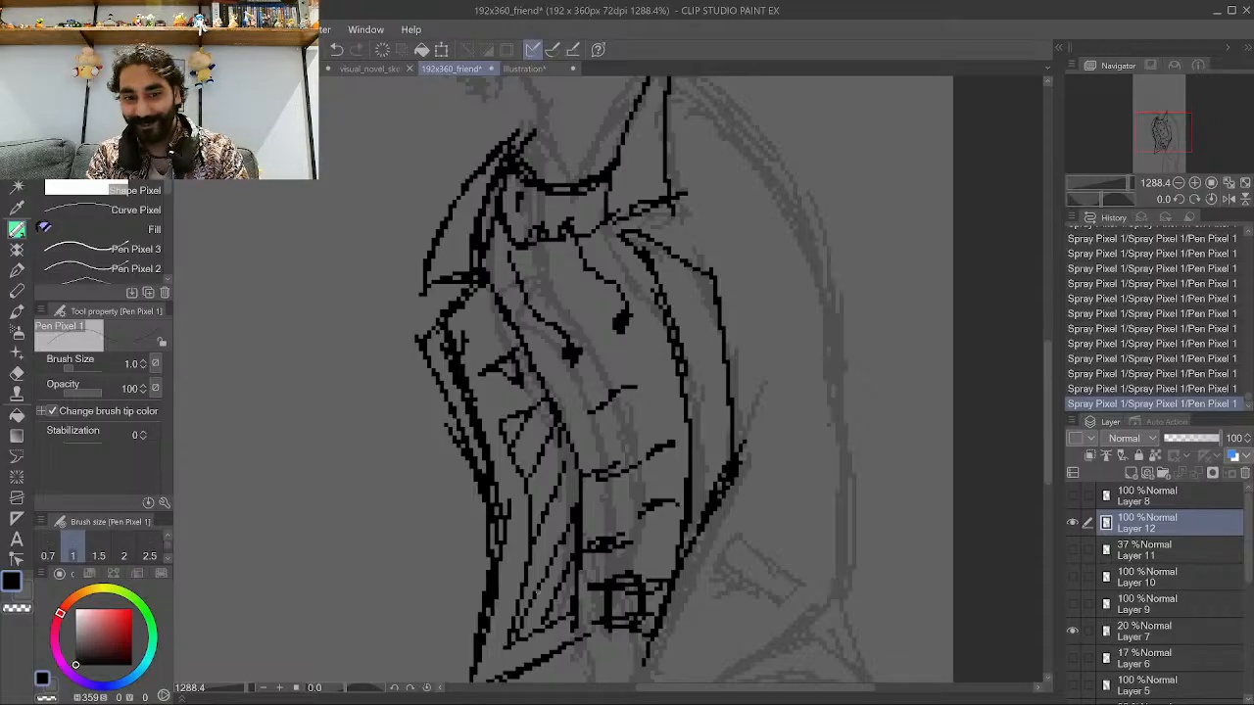
mouse_move(543, 610)
mouse_down()
mouse_move(574, 546)
mouse_move(531, 497)
mouse_move(558, 516)
mouse_move(577, 501)
mouse_move(530, 410)
mouse_up()
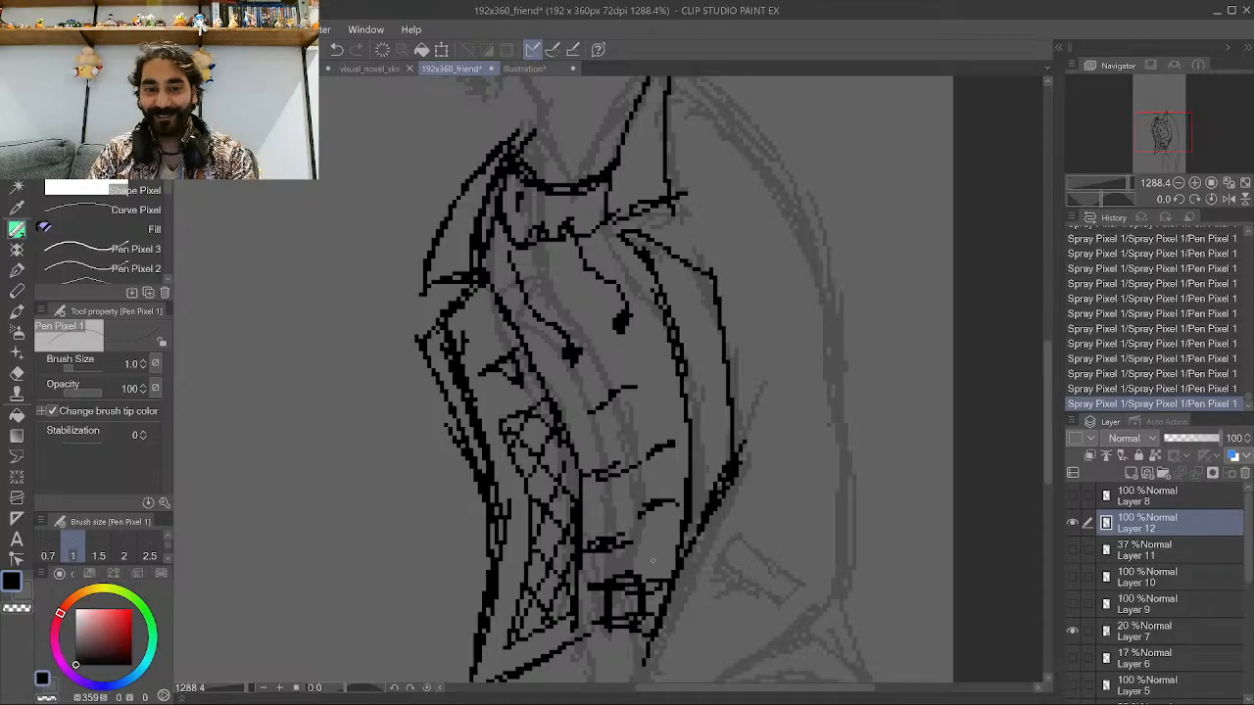
Draw an arrow pointing at the crosshatched shirt area from the lower left.
scroll(613, 395, down, 5)
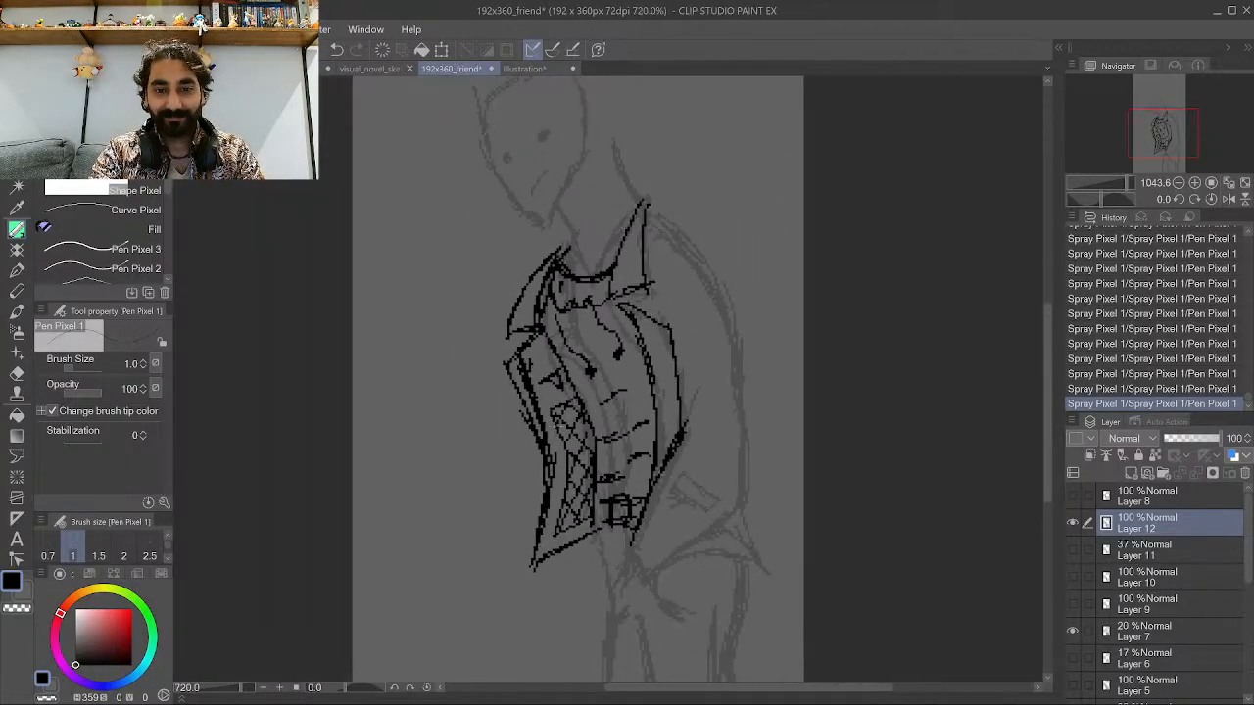
scroll(453, 351, up, 5)
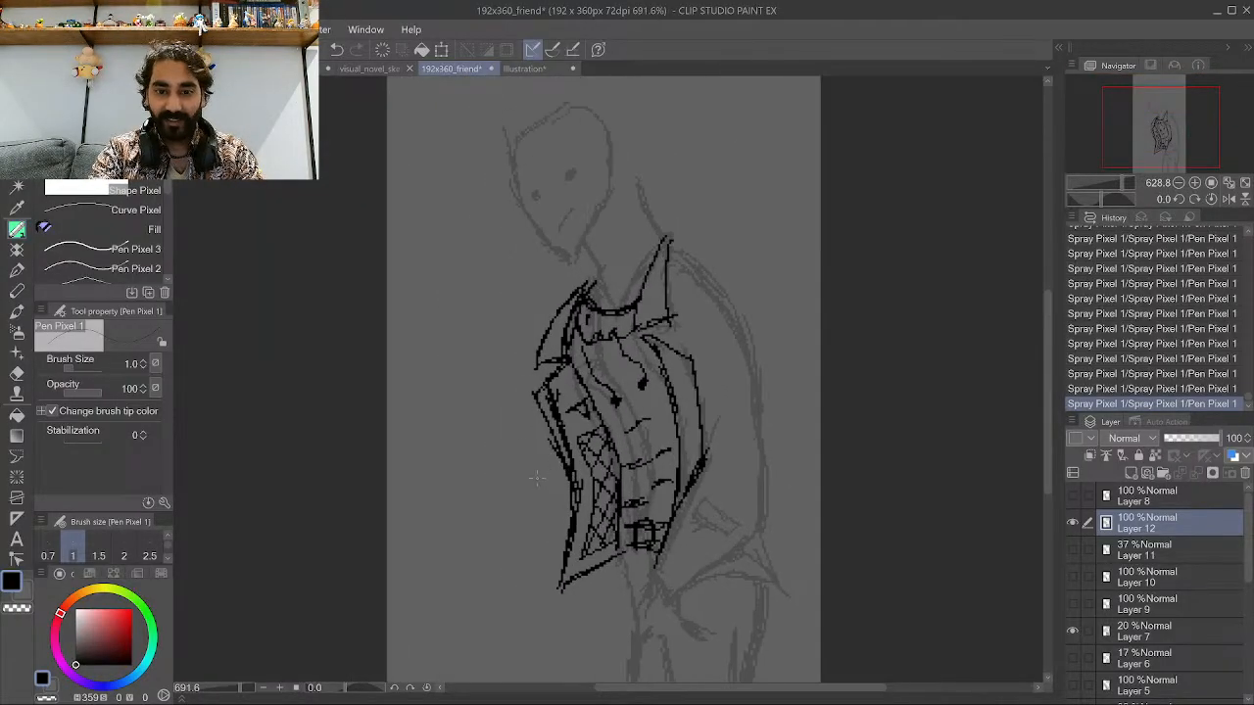
scroll(536, 478, up, 1)
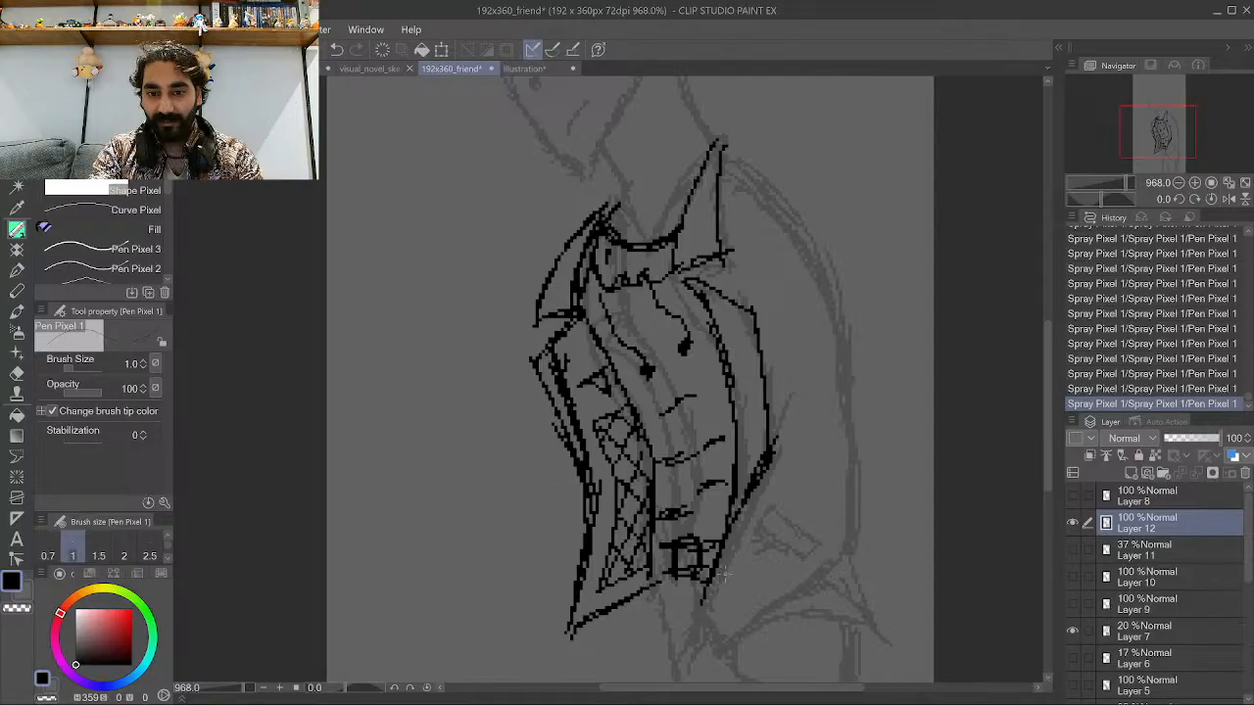
scroll(745, 441, down, 3)
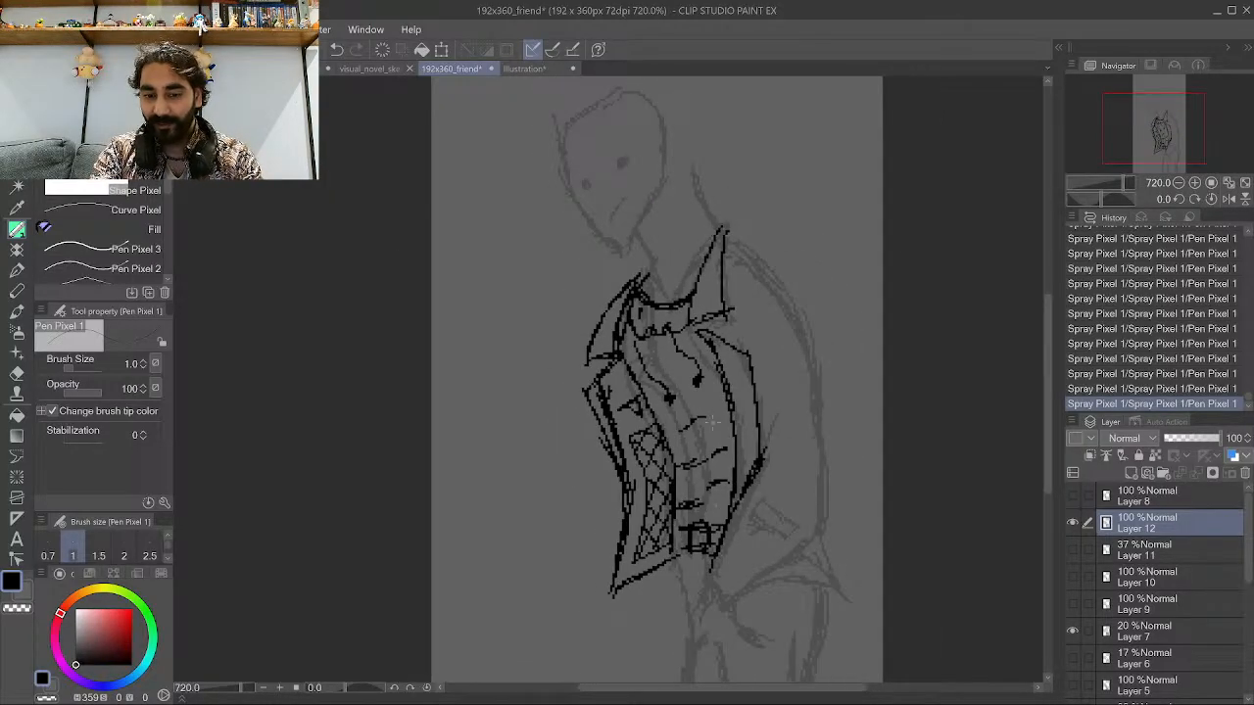
scroll(524, 443, down, 3)
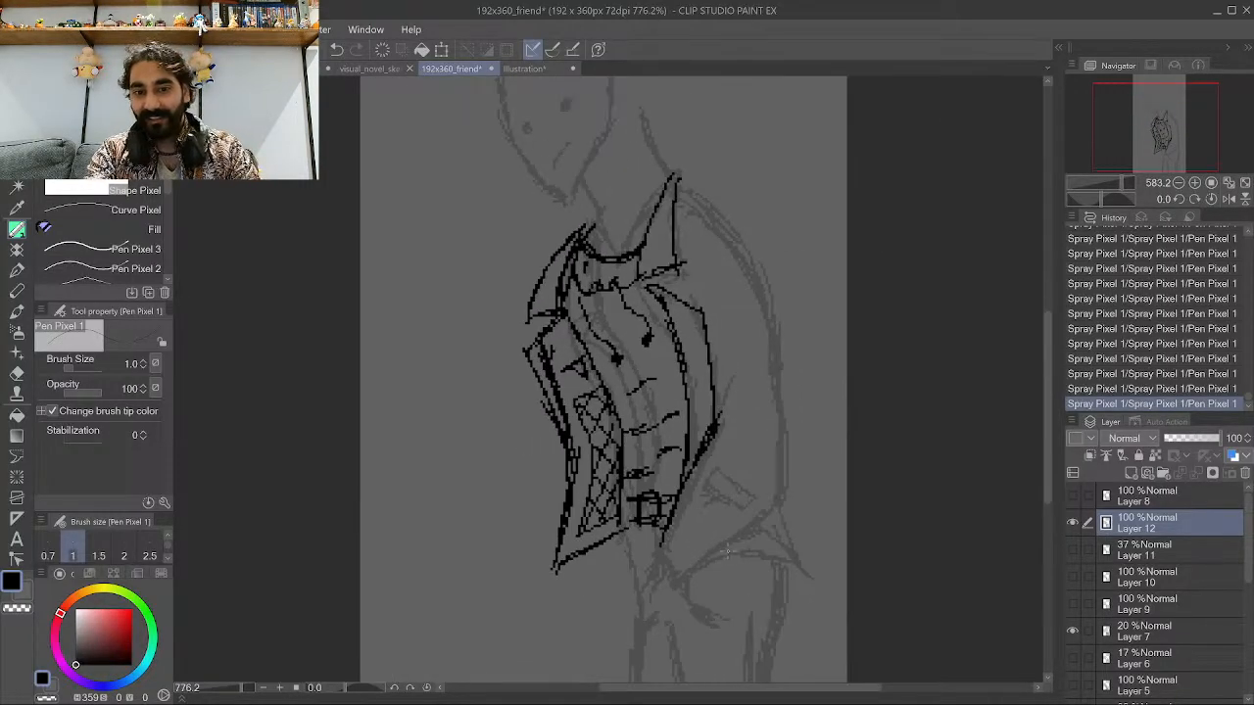
scroll(668, 420, up, 2)
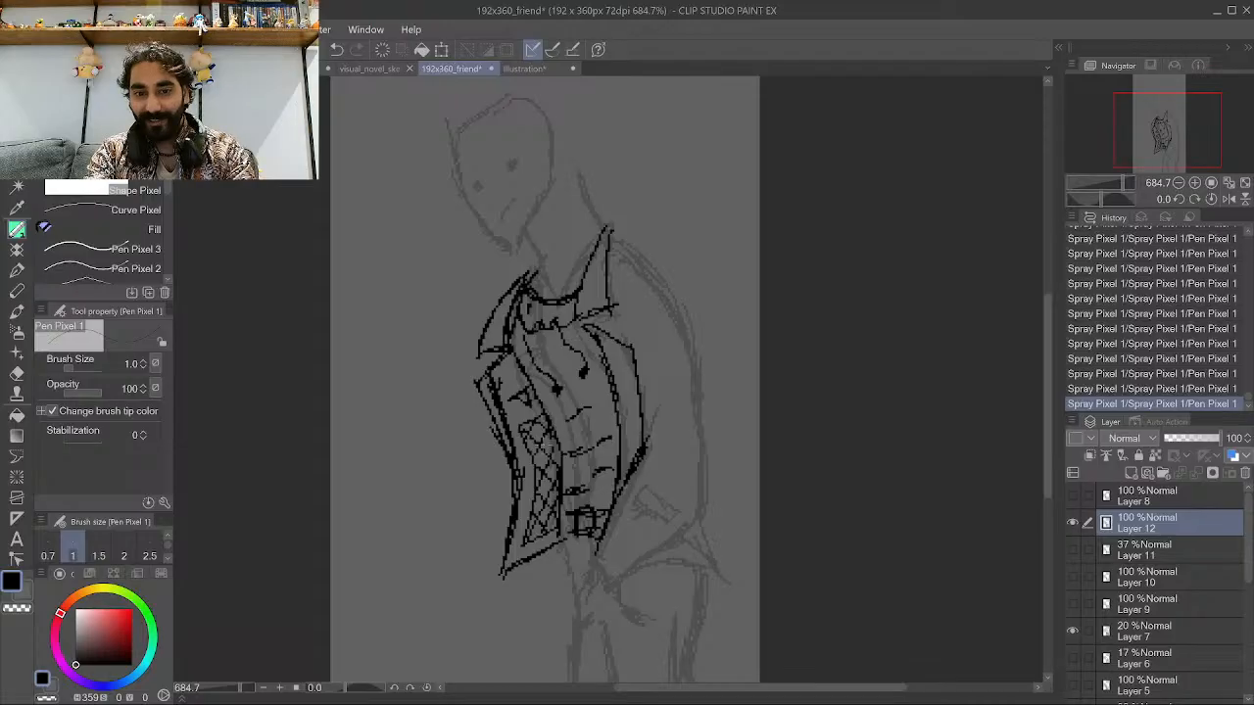
mouse_move(420, 566)
mouse_down()
mouse_move(488, 488)
mouse_move(464, 472)
mouse_up()
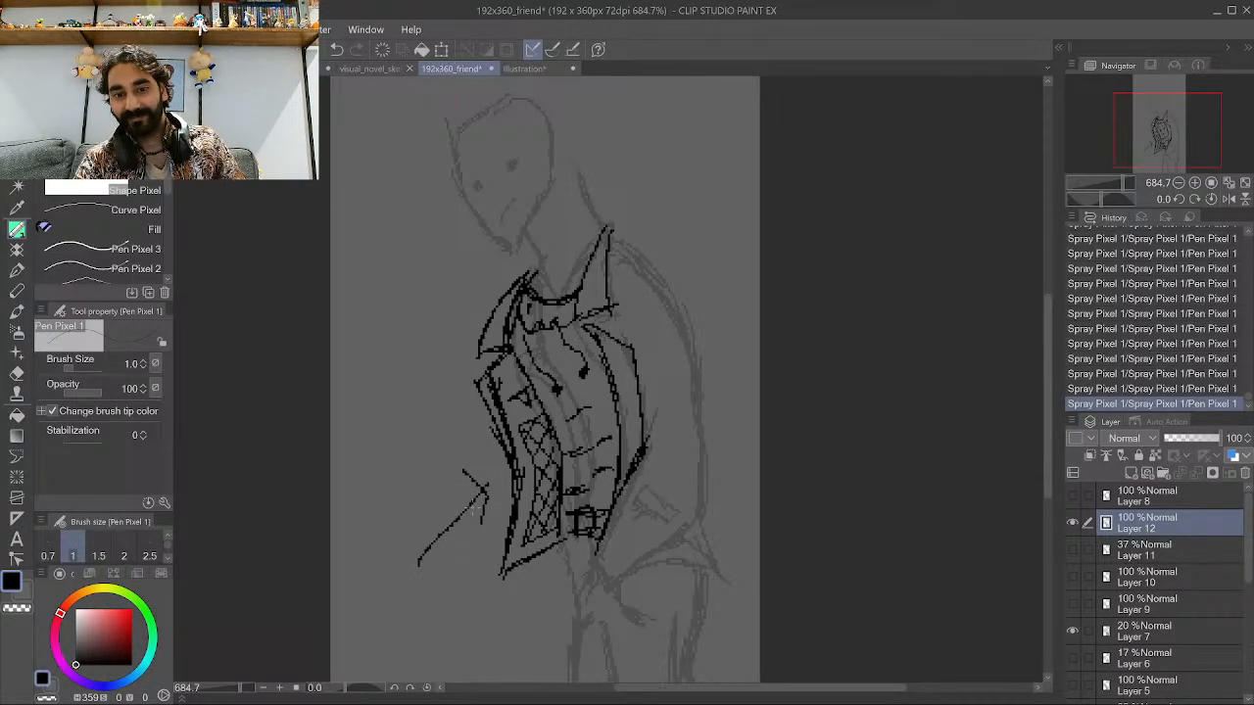
Hide and reshow the ink layer, and review the inked torso at several zoom levels.
click(1072, 522)
scroll(492, 501, up, 1)
scroll(492, 501, up, 1)
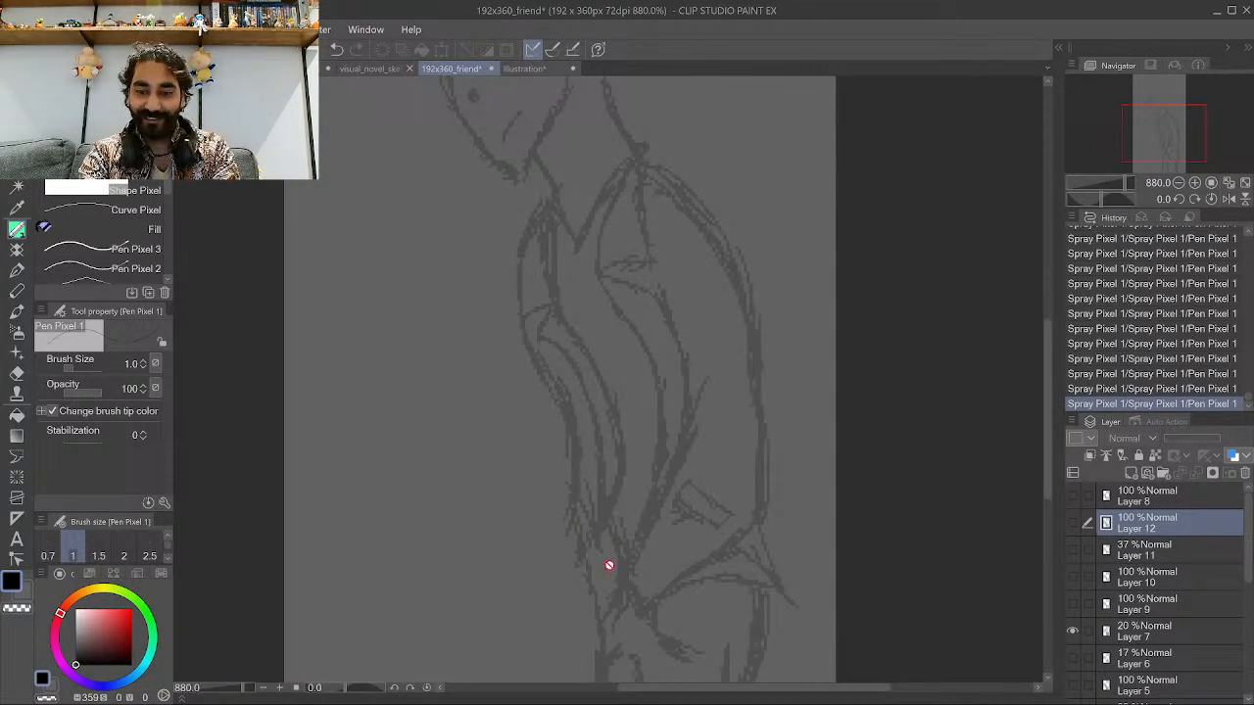
click(1072, 523)
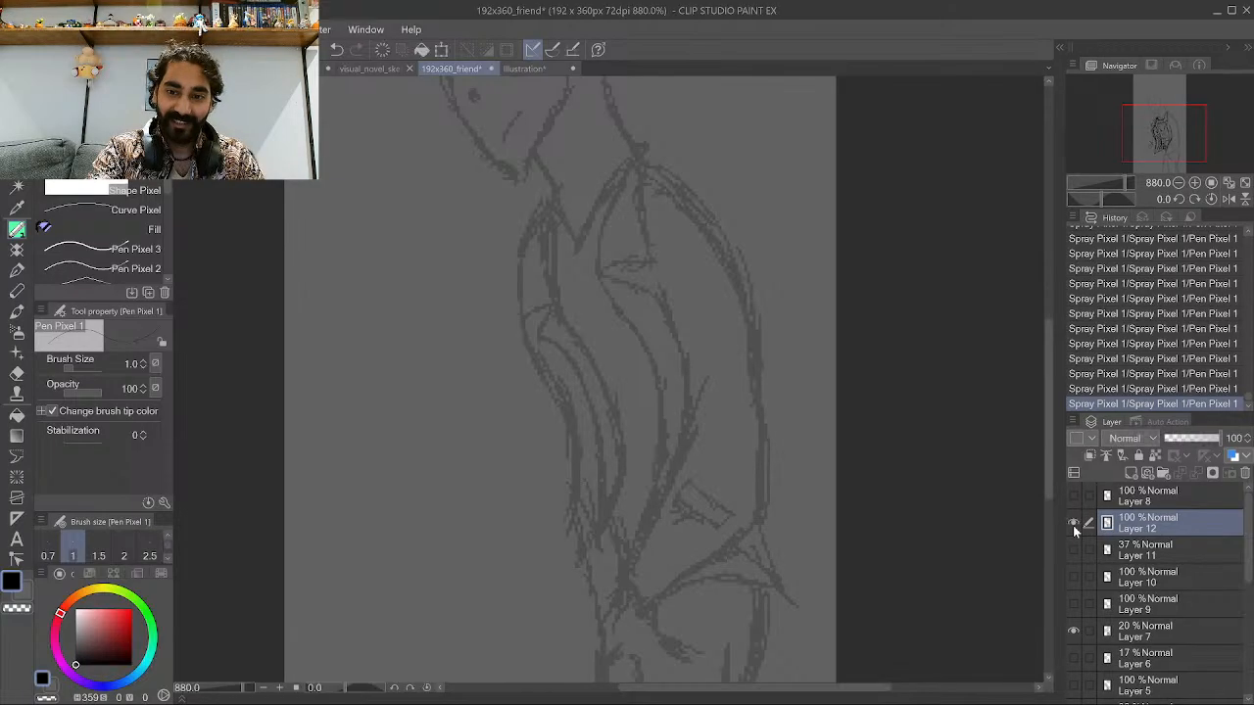
scroll(560, 494, down, 4)
scroll(559, 431, up, 5)
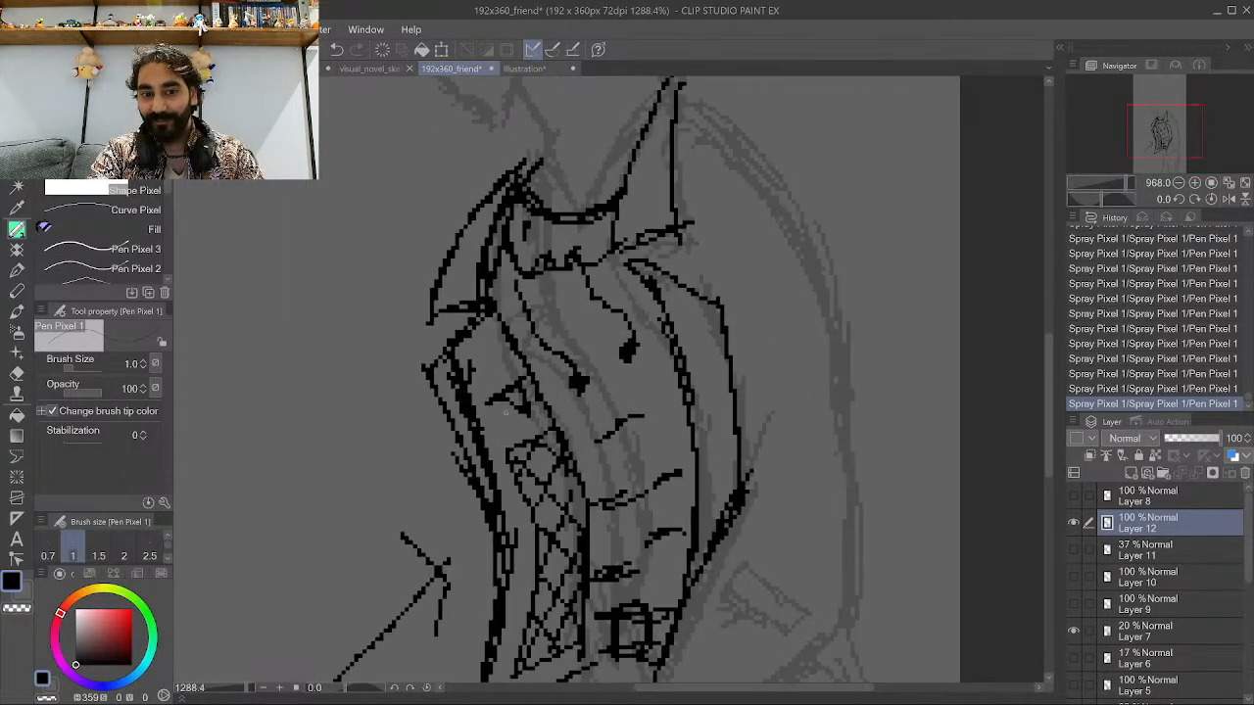
scroll(558, 431, down, 4)
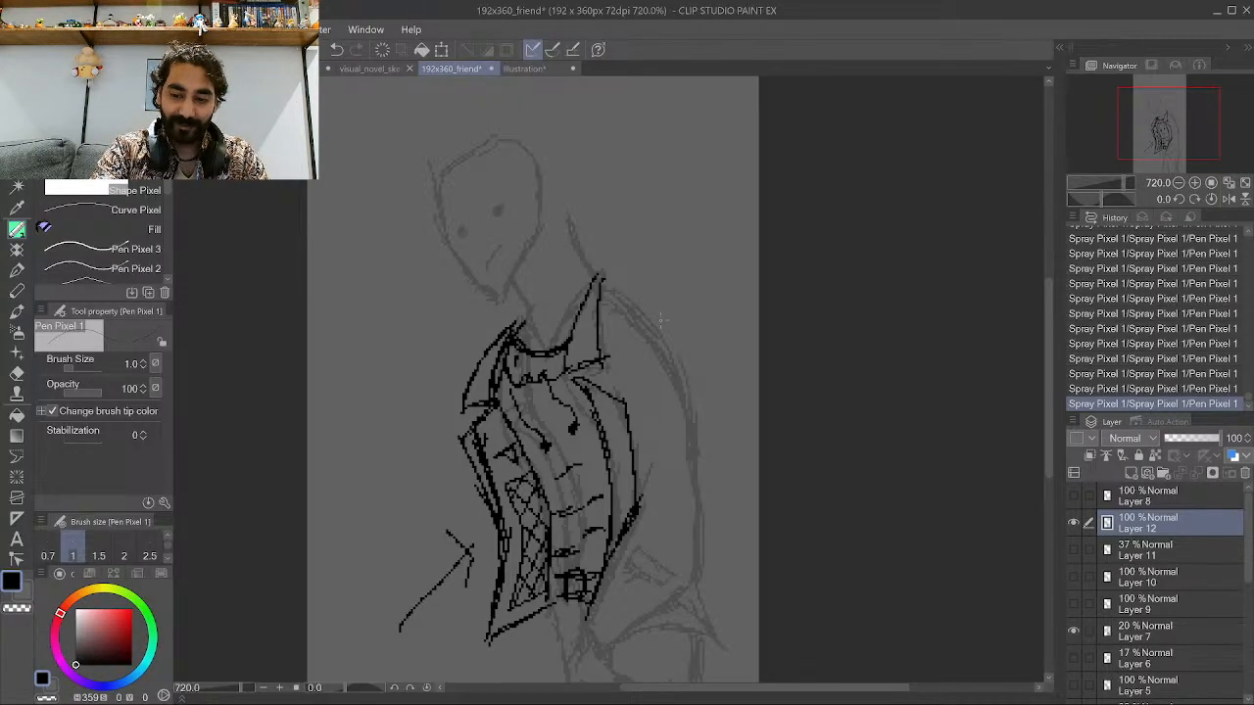
scroll(657, 323, down, 1)
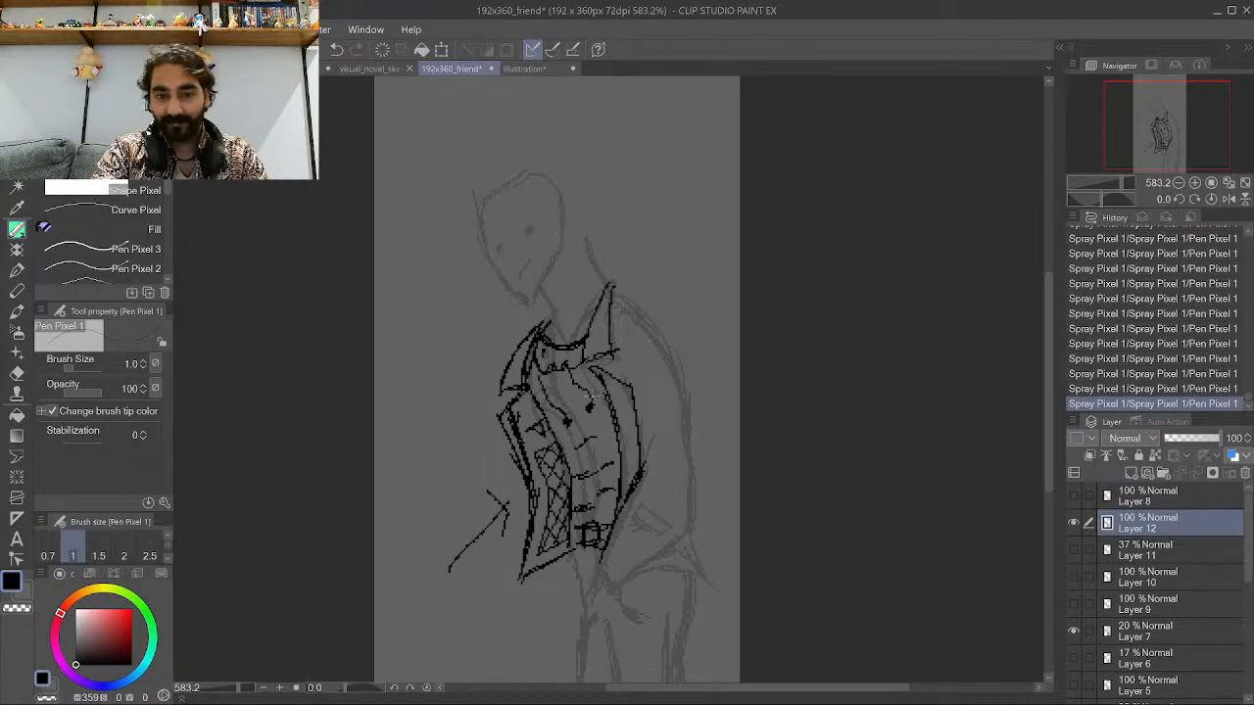
scroll(661, 372, down, 2)
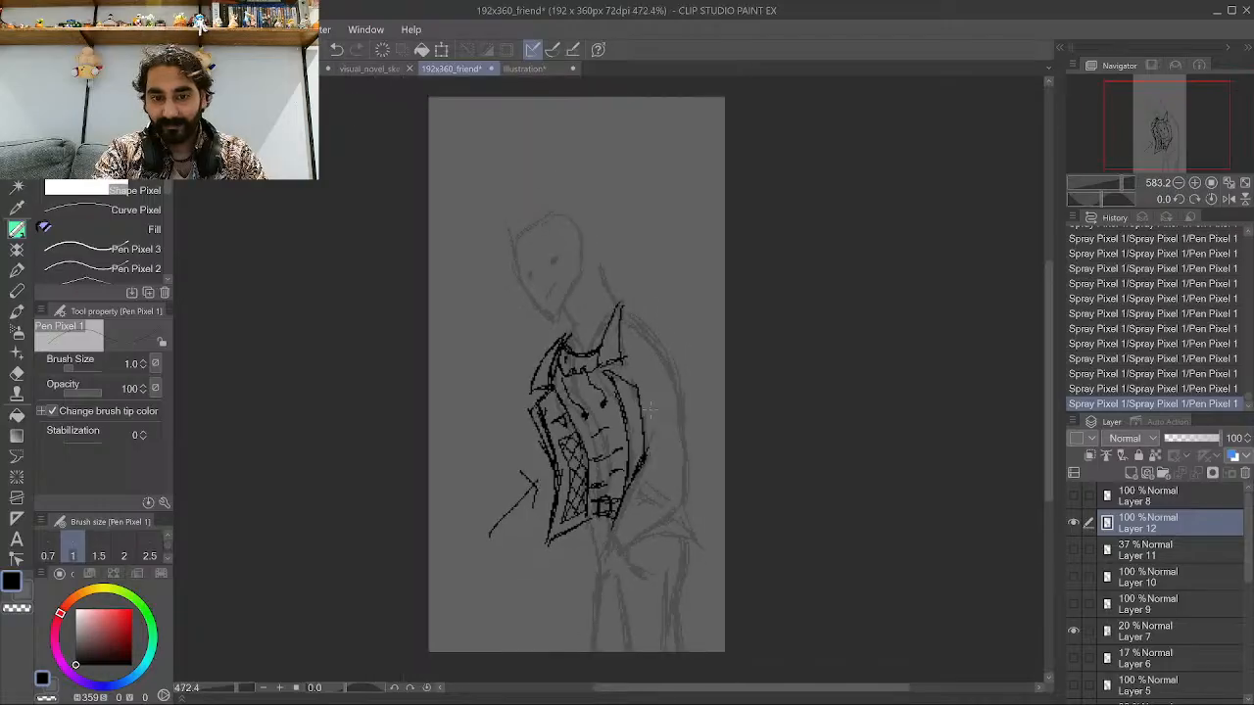
scroll(568, 478, up, 1)
scroll(561, 509, up, 4)
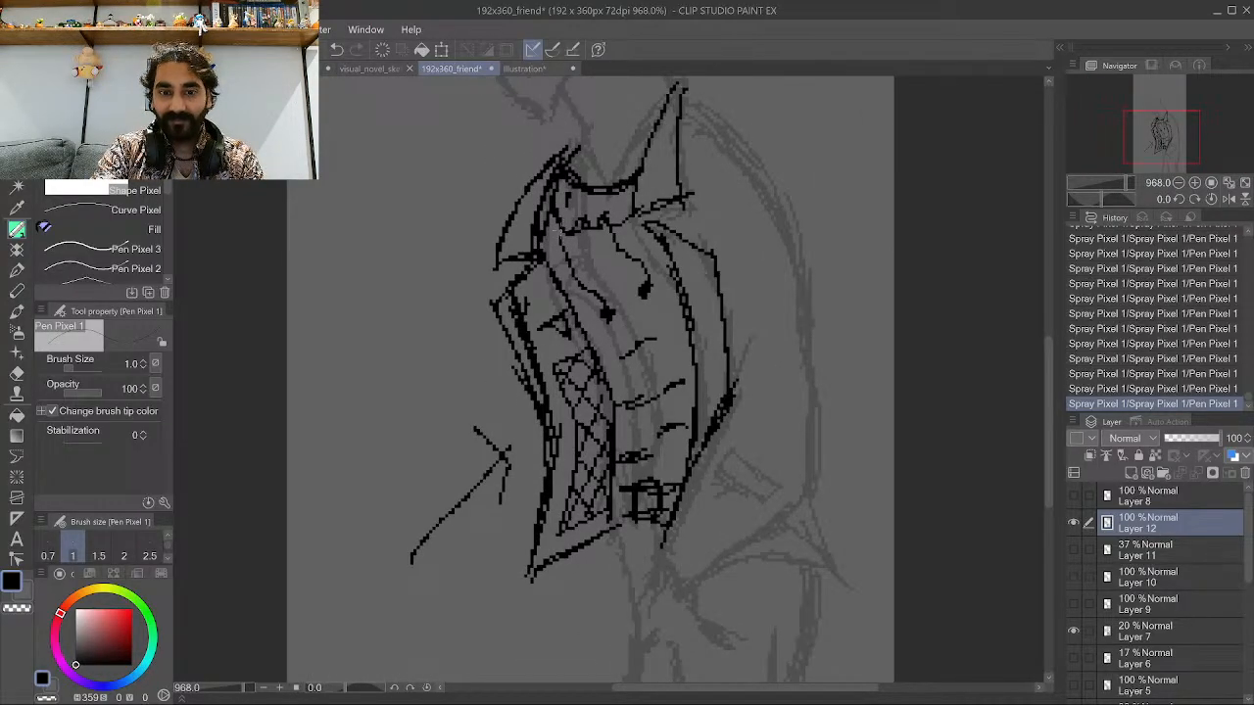
scroll(578, 474, down, 5)
scroll(578, 474, up, 2)
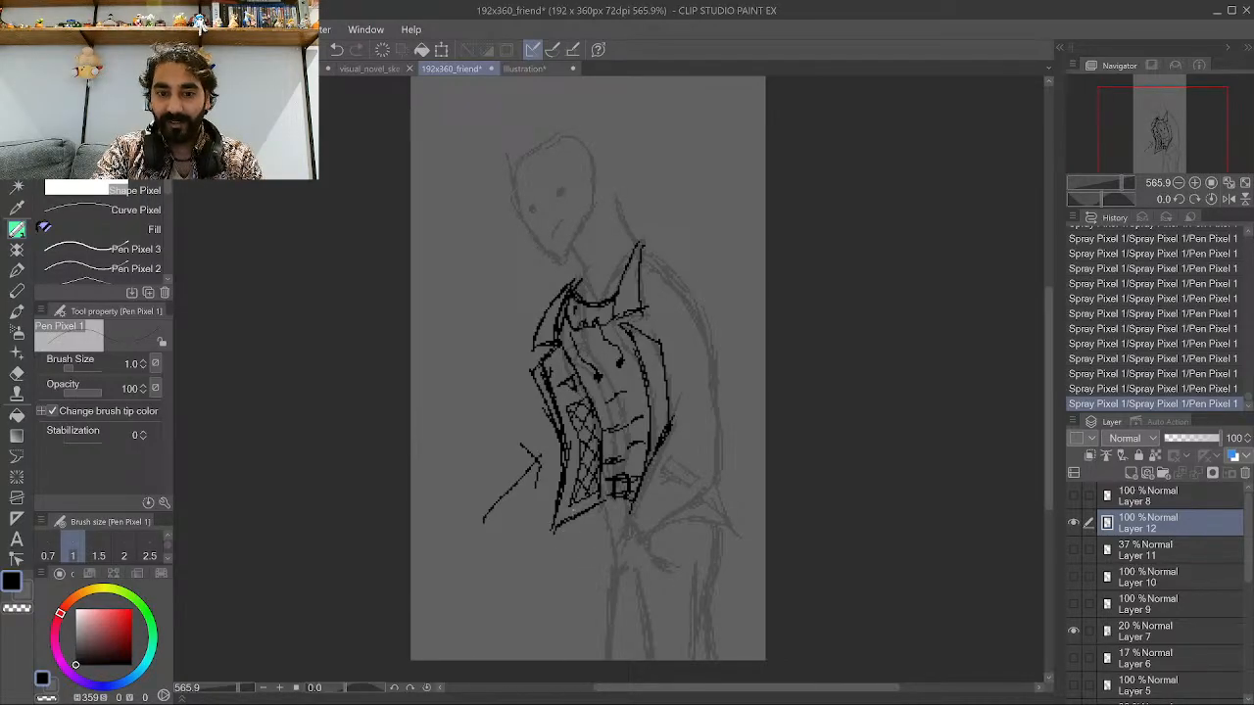
Draw a trouser leg line running down from the jacket's bottom edge.
drag(608, 590, 598, 657)
key(ctrl+z)
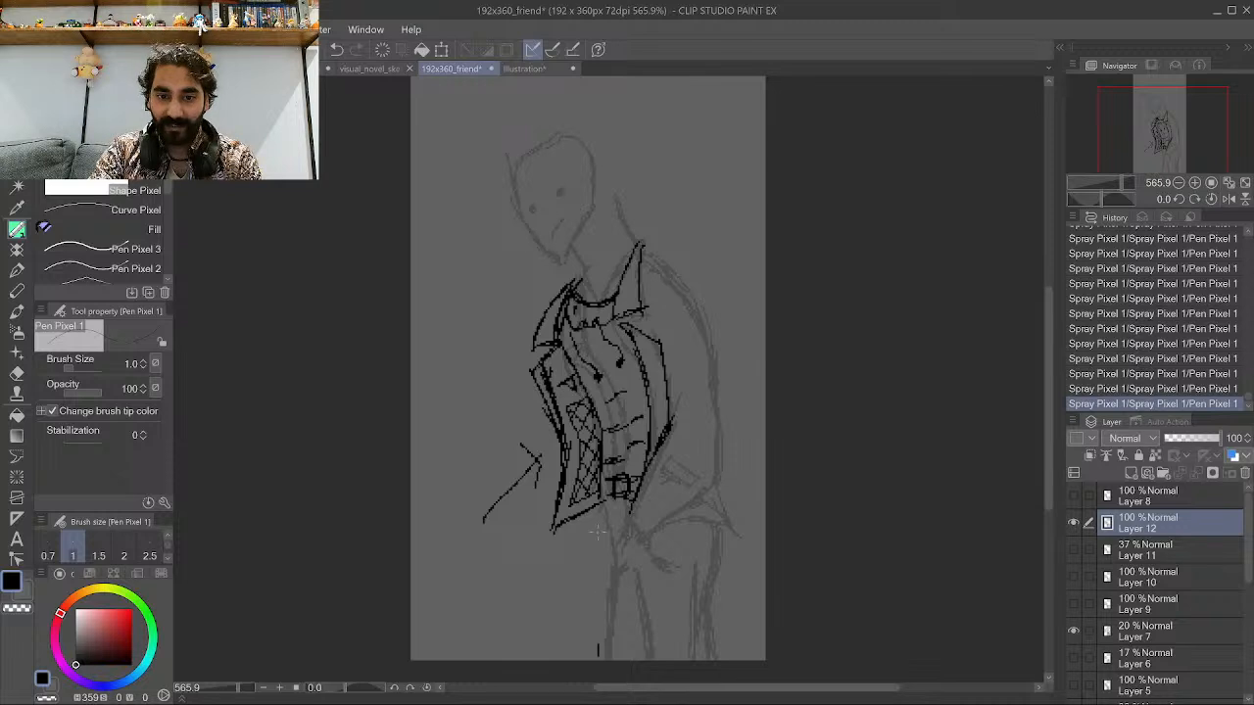
drag(597, 532, 596, 504)
mouse_move(593, 507)
mouse_down()
mouse_move(576, 662)
mouse_move(625, 554)
mouse_up()
drag(635, 653, 627, 545)
key(ctrl+z)
key(ctrl+z)
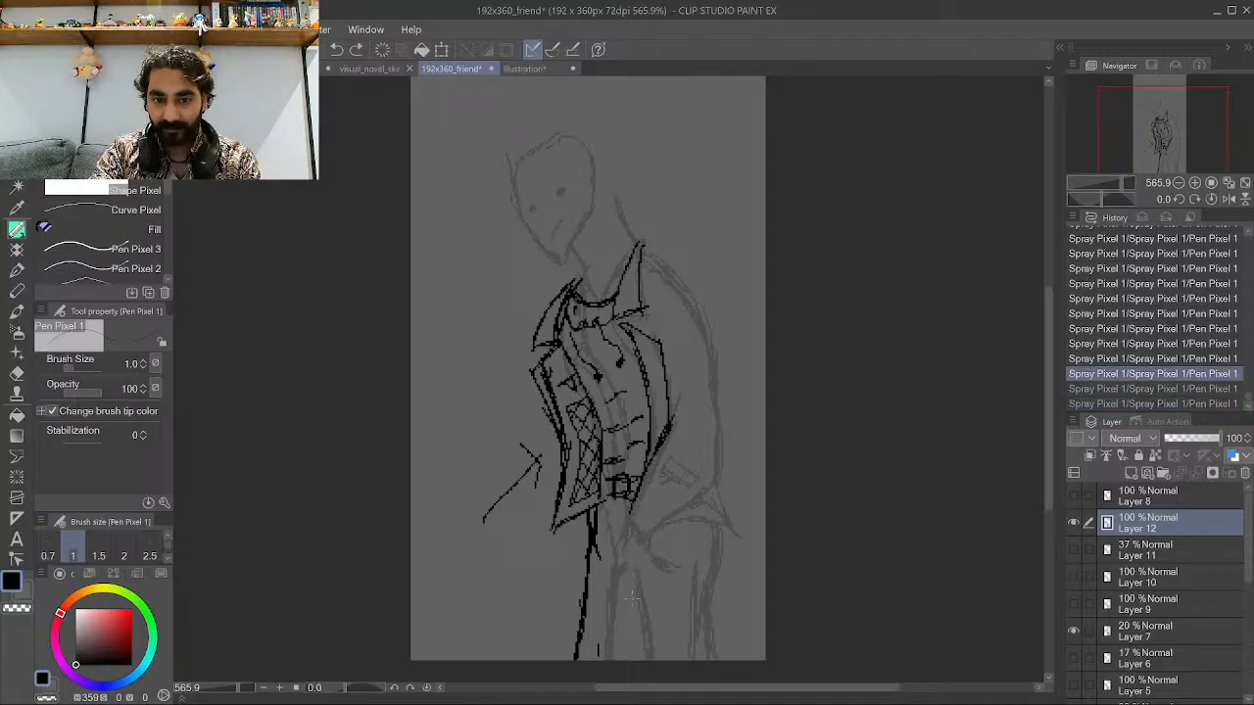
Ink the trouser legs with vertical lines running down below the jacket.
drag(646, 656, 633, 542)
mouse_move(638, 635)
mouse_down()
mouse_move(617, 539)
mouse_move(632, 558)
mouse_move(646, 551)
mouse_up()
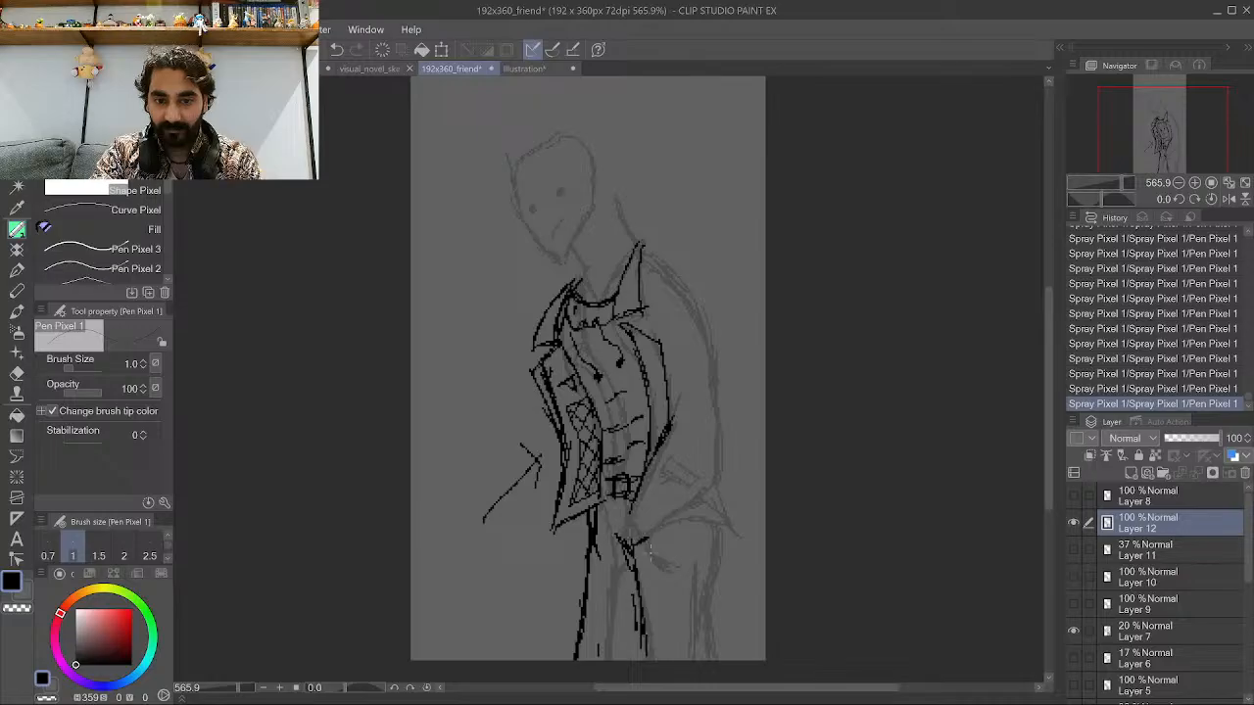
mouse_move(698, 612)
mouse_down()
mouse_move(707, 655)
mouse_move(691, 574)
mouse_up()
drag(707, 656, 696, 570)
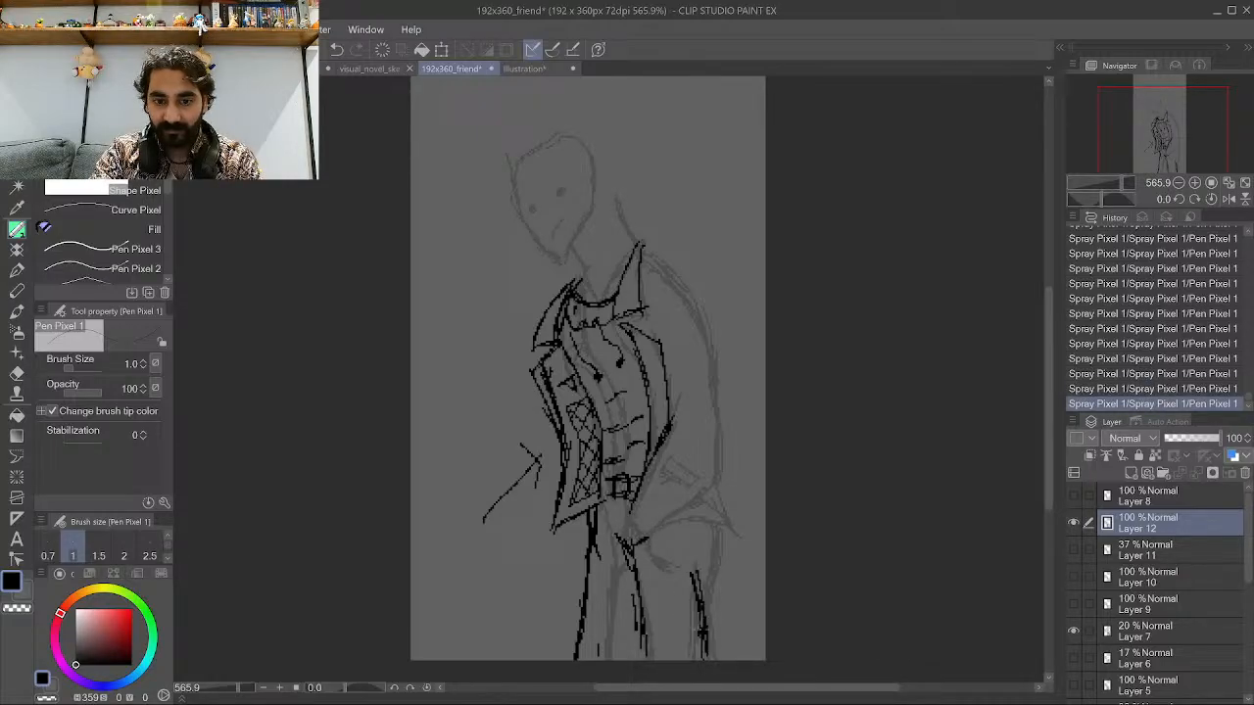
drag(699, 627, 695, 527)
drag(707, 572, 701, 539)
drag(701, 566, 695, 548)
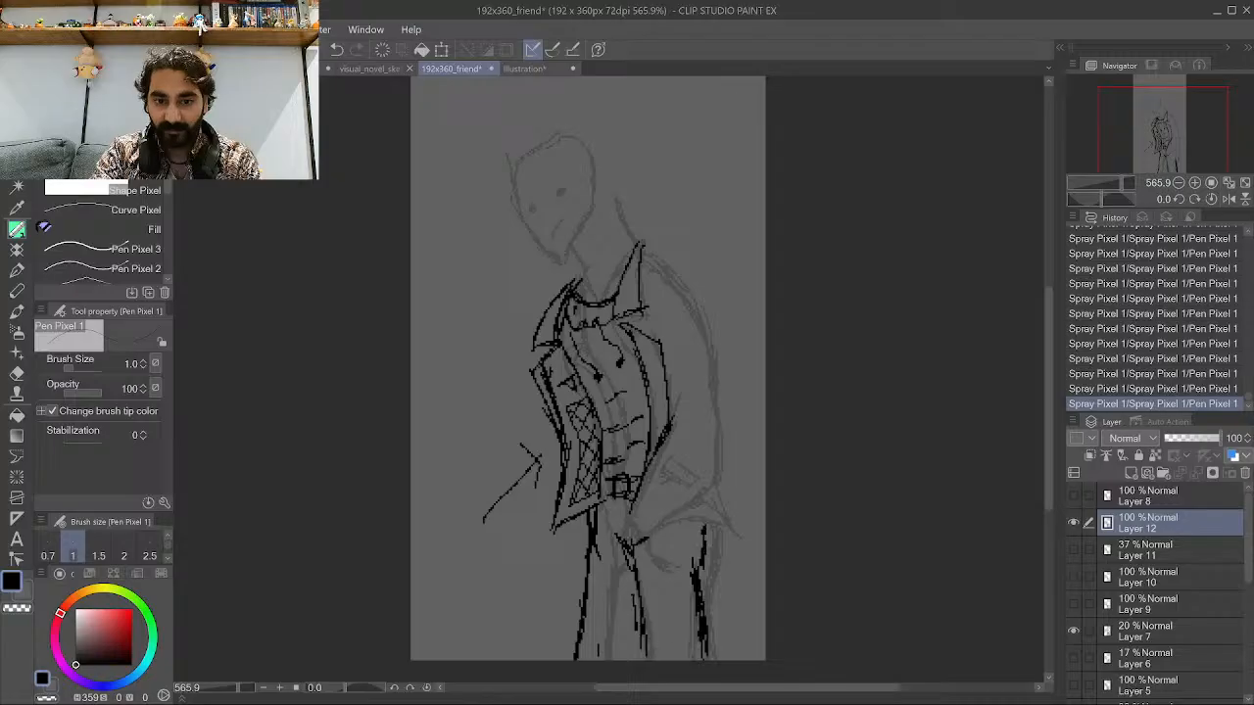
Outline the top of the right shoulder sloping down from the neck.
scroll(665, 387, down, 3)
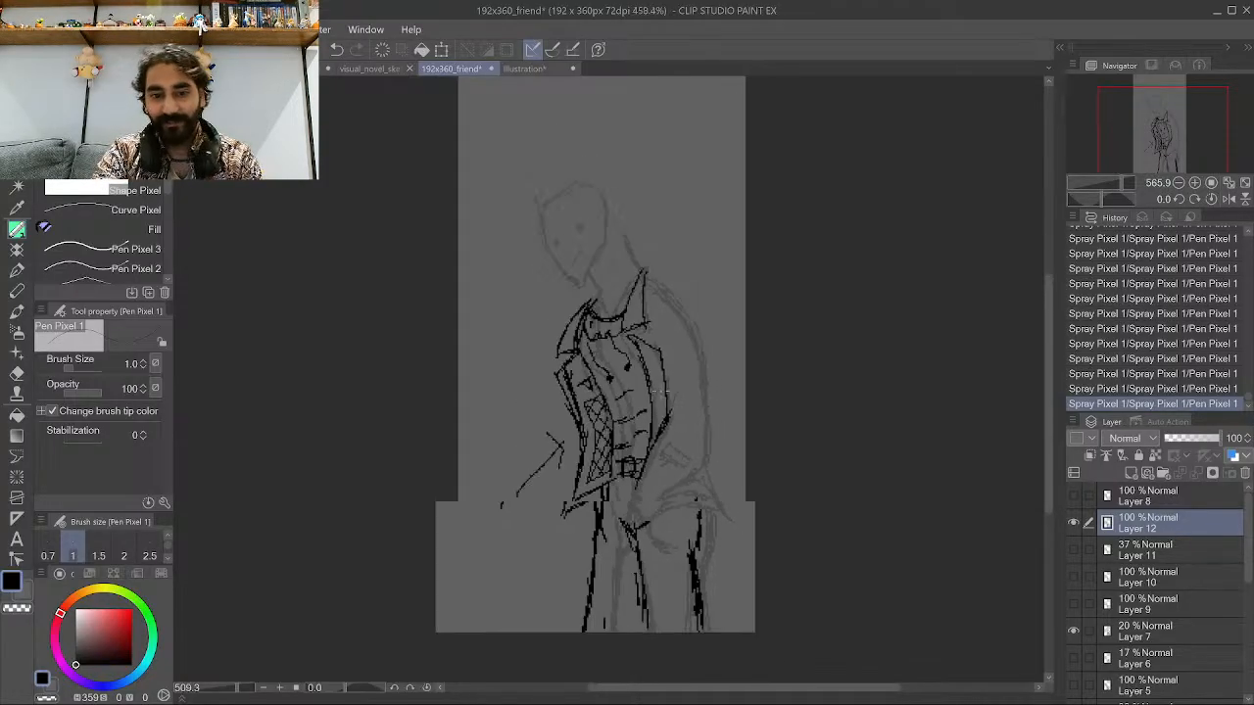
scroll(593, 472, up, 4)
scroll(819, 426, up, 2)
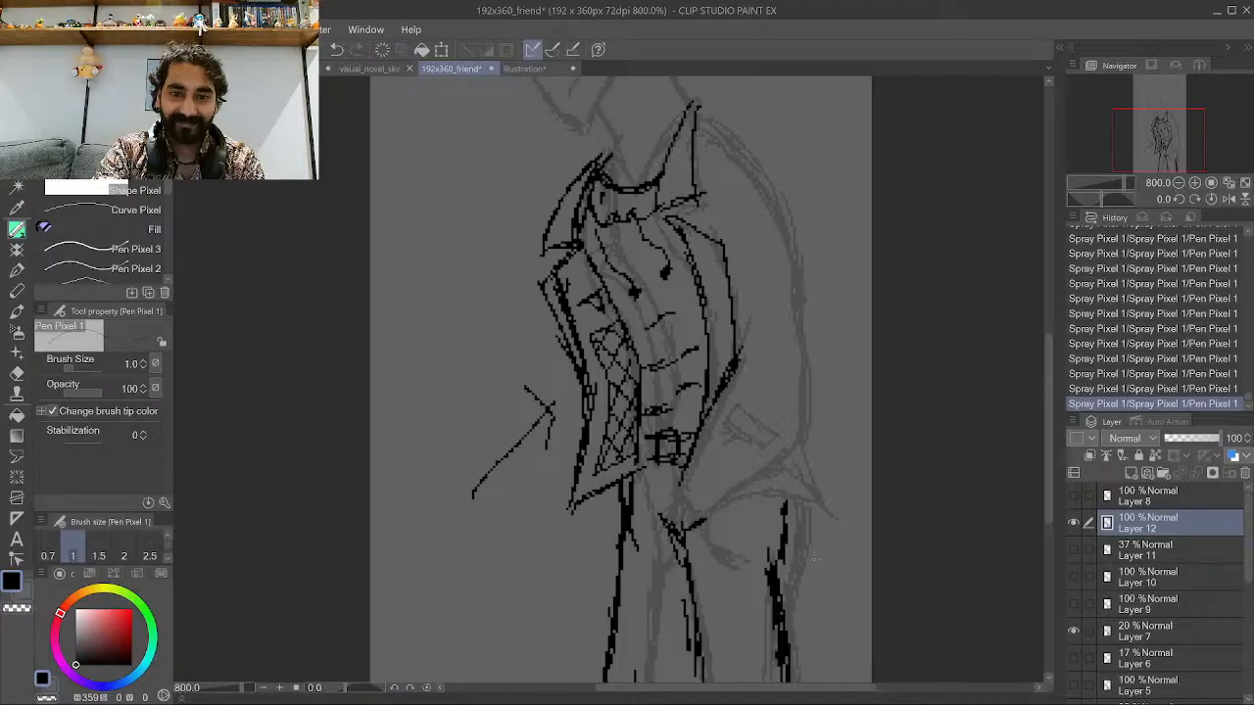
scroll(740, 559, down, 3)
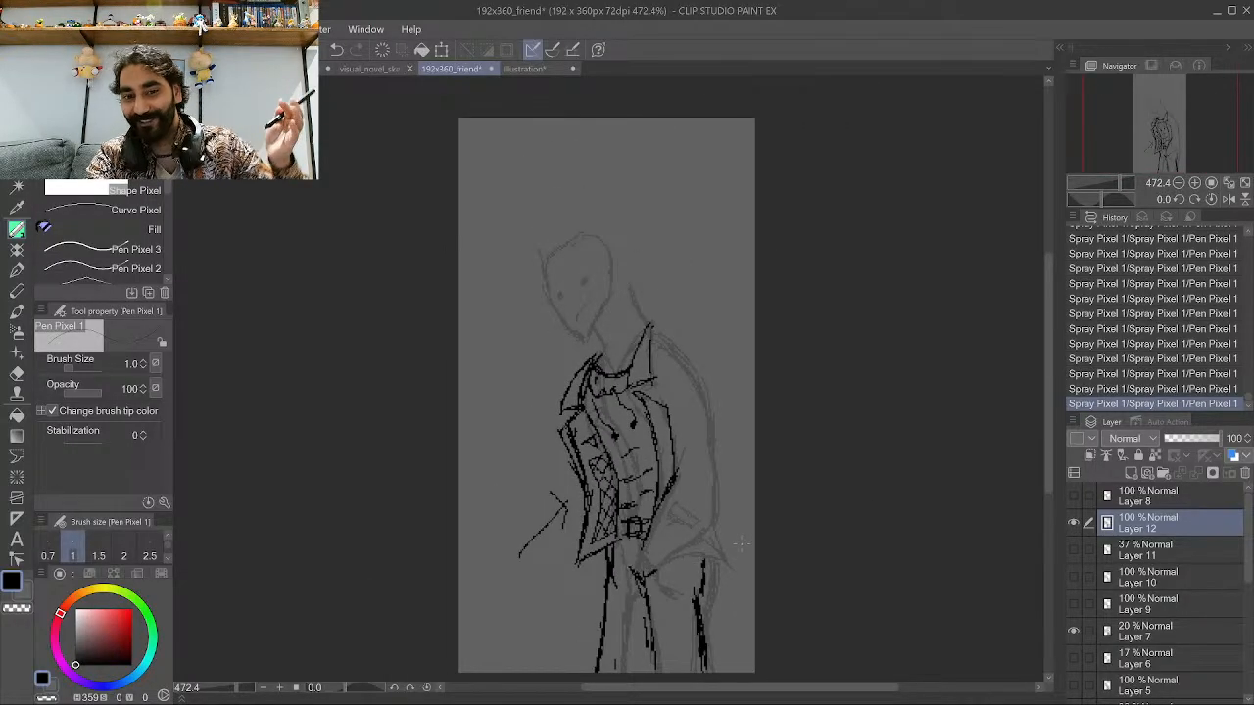
scroll(603, 357, up, 3)
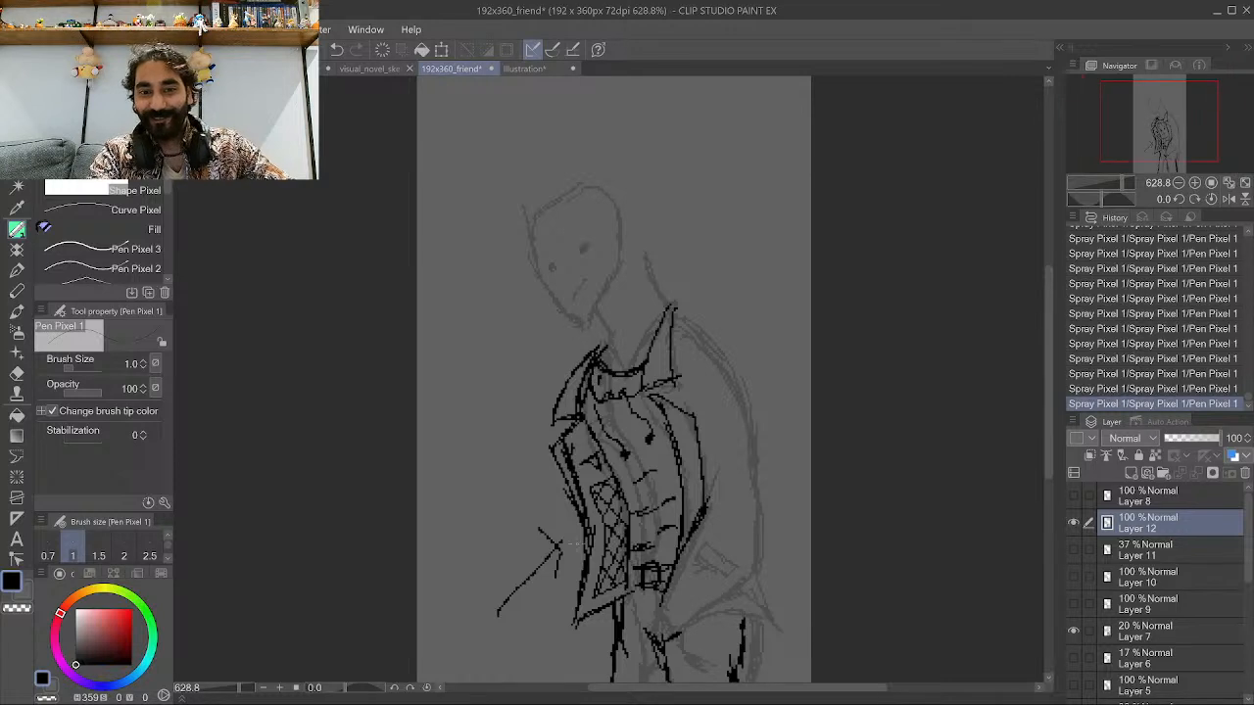
scroll(610, 348, up, 1)
scroll(639, 318, down, 3)
scroll(684, 262, up, 3)
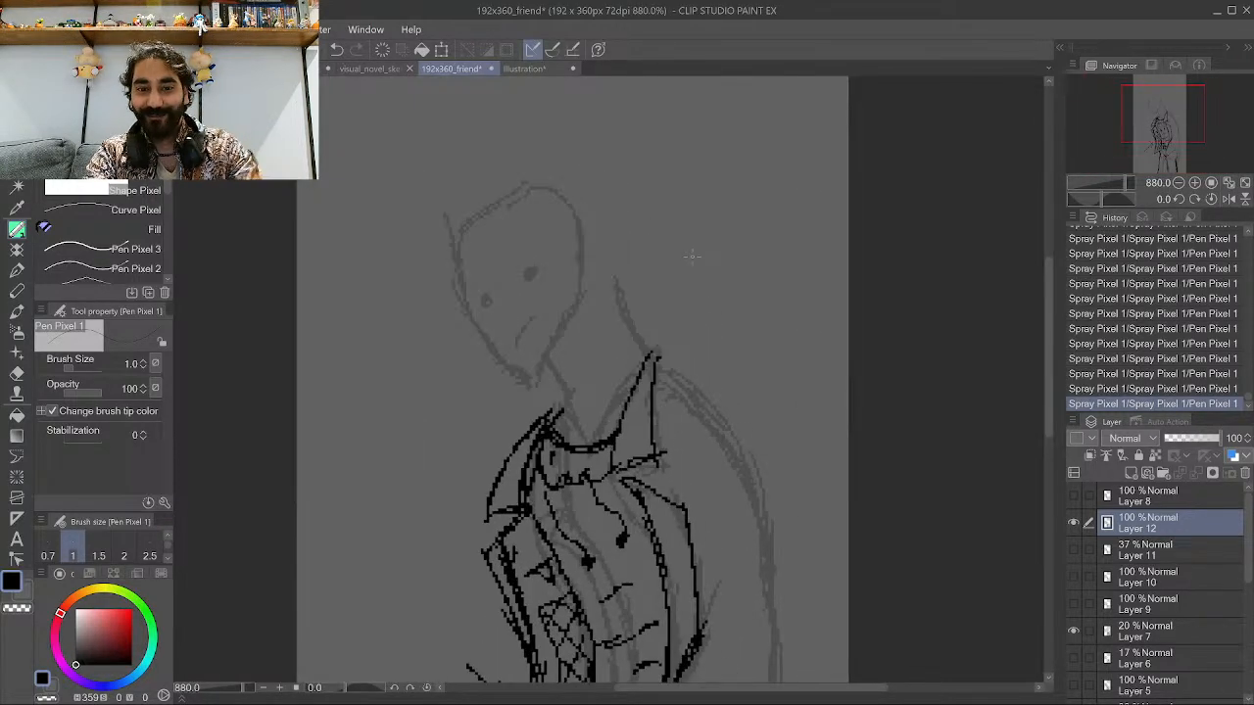
drag(654, 359, 741, 417)
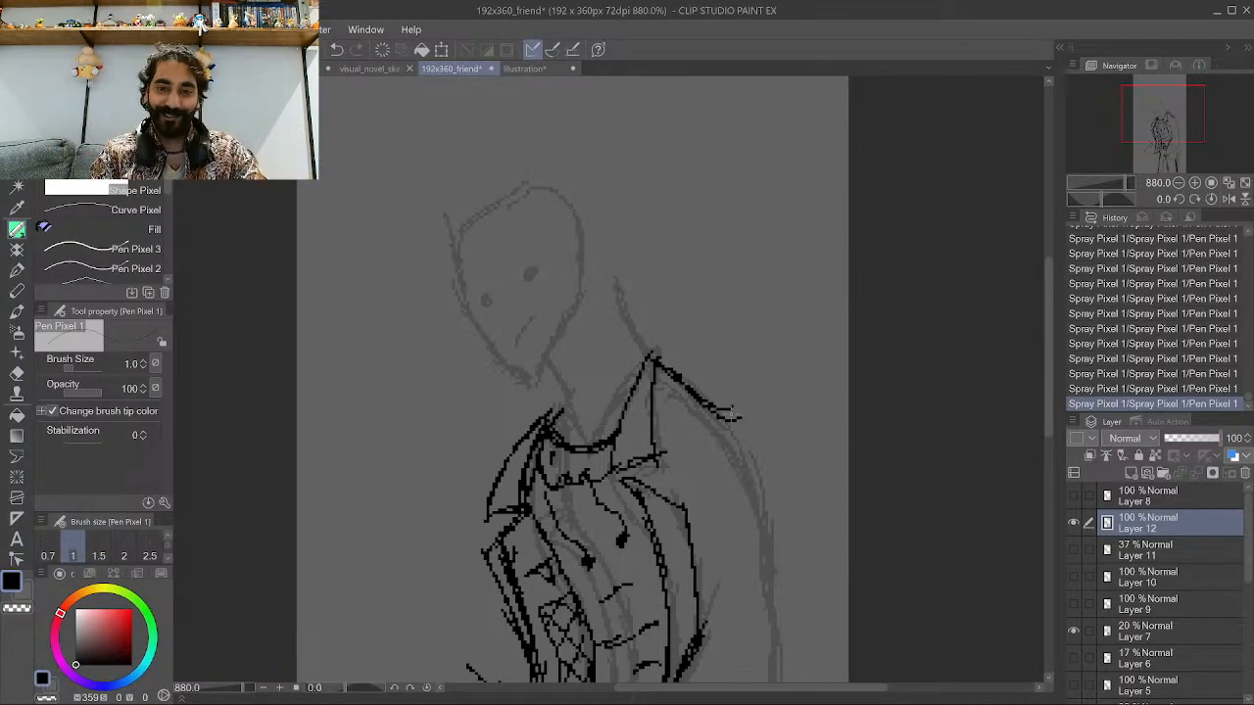
Draw a bag shape over the right shoulder, then undo those strokes.
mouse_move(715, 375)
mouse_down()
mouse_move(709, 413)
mouse_move(760, 376)
mouse_up()
mouse_move(735, 431)
mouse_down()
mouse_move(762, 417)
mouse_move(762, 390)
mouse_move(766, 412)
mouse_move(760, 338)
mouse_move(738, 293)
mouse_up()
mouse_move(650, 351)
mouse_down()
mouse_move(703, 337)
mouse_move(730, 296)
mouse_up()
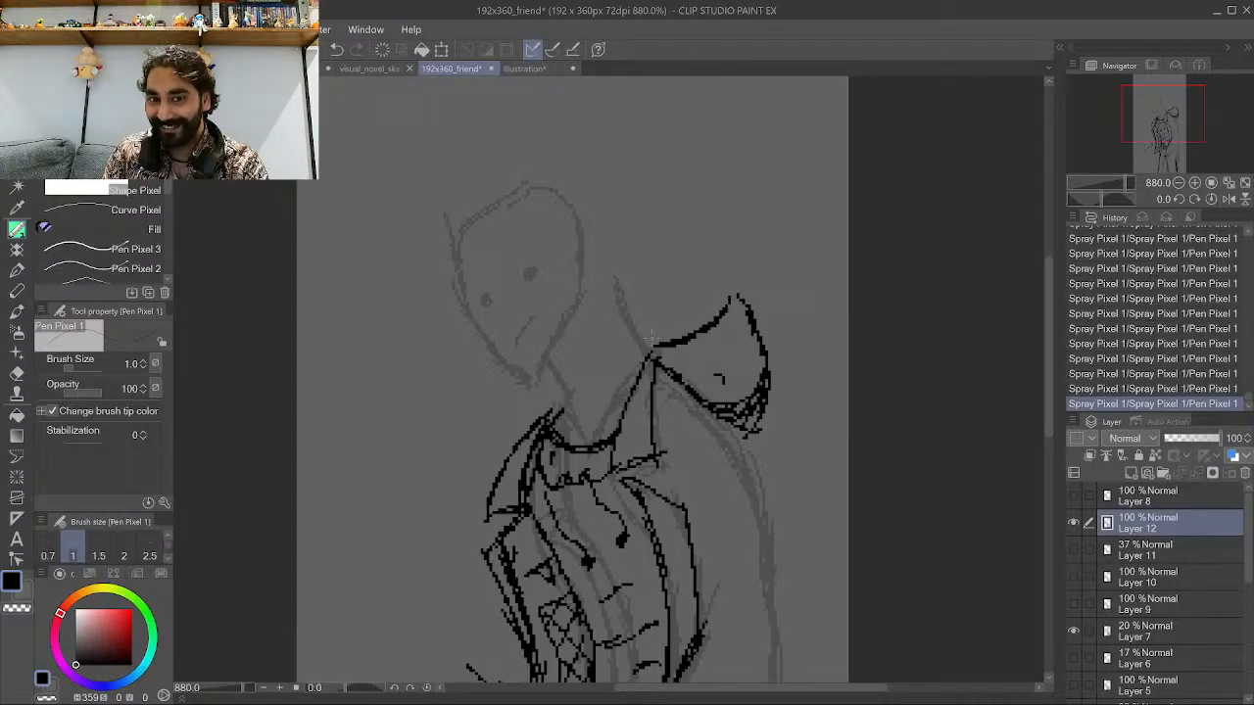
drag(650, 343, 715, 300)
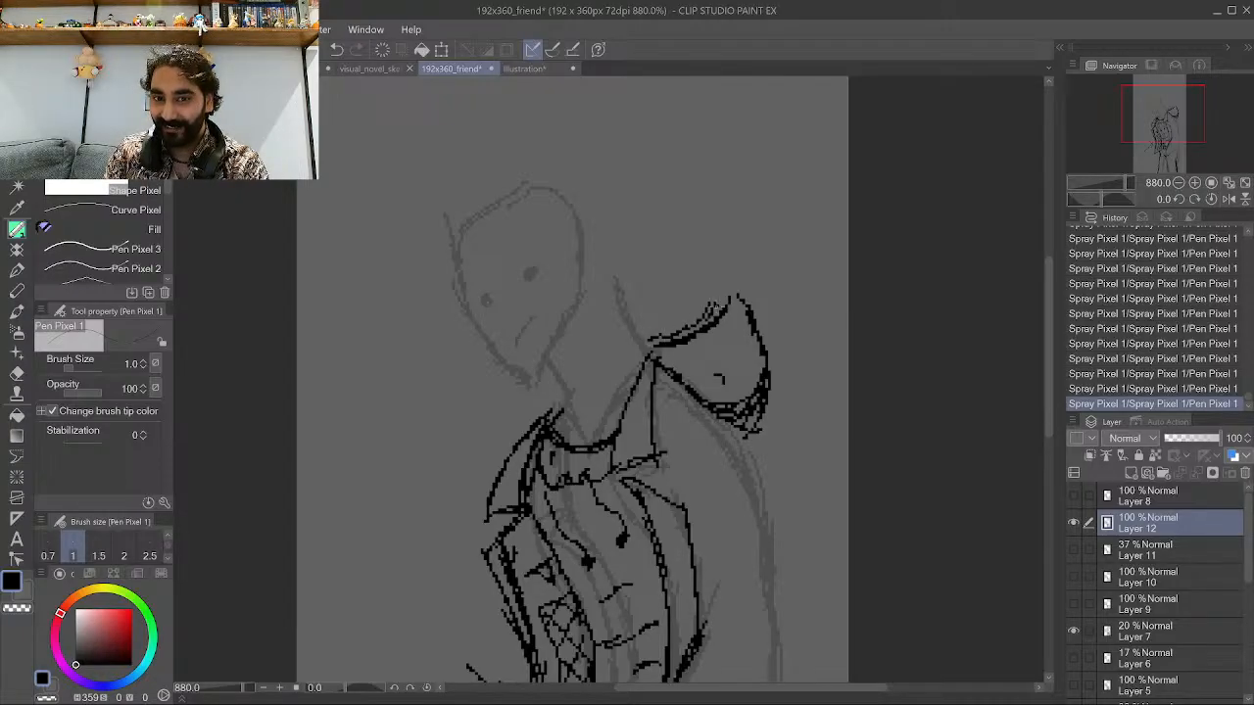
key(ctrl+z)
key(ctrl+z)
key(ctrl+z)
key(ctrl+z)
key(ctrl+z)
key(ctrl+z)
key(ctrl+z)
key(ctrl+z)
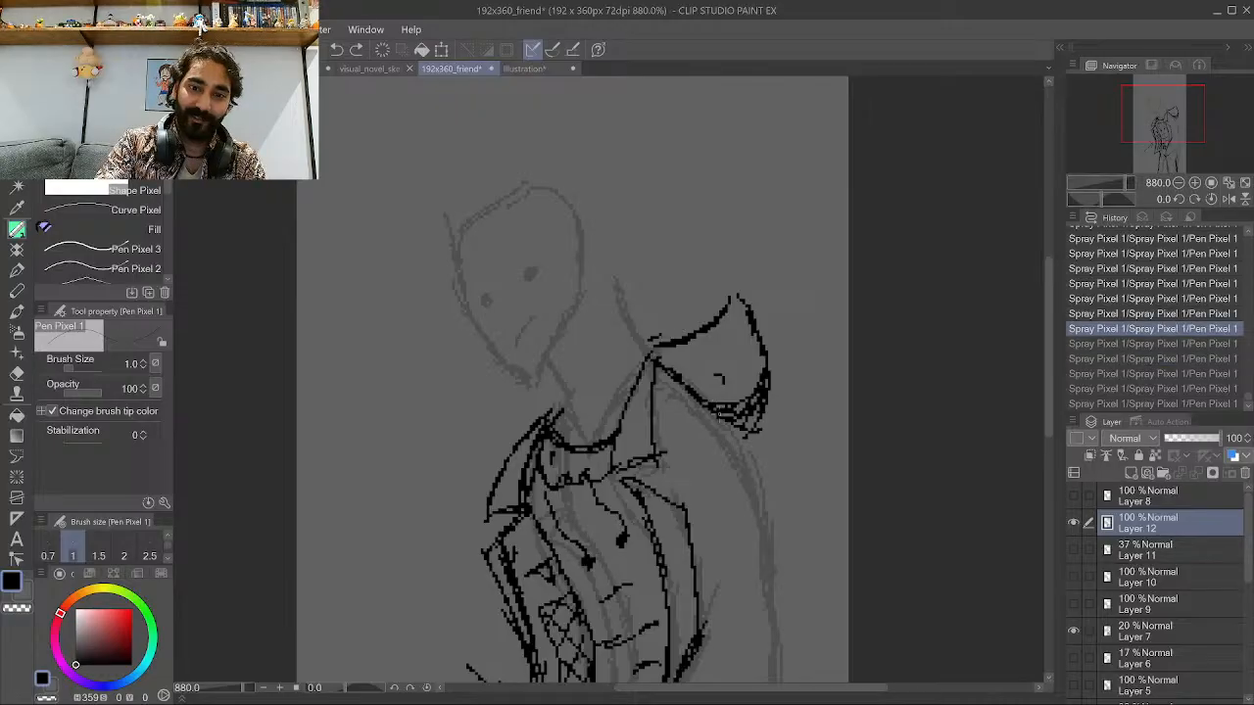
key(ctrl+z)
key(ctrl+z)
key(ctrl+z)
key(ctrl+z)
key(ctrl+z)
key(ctrl+z)
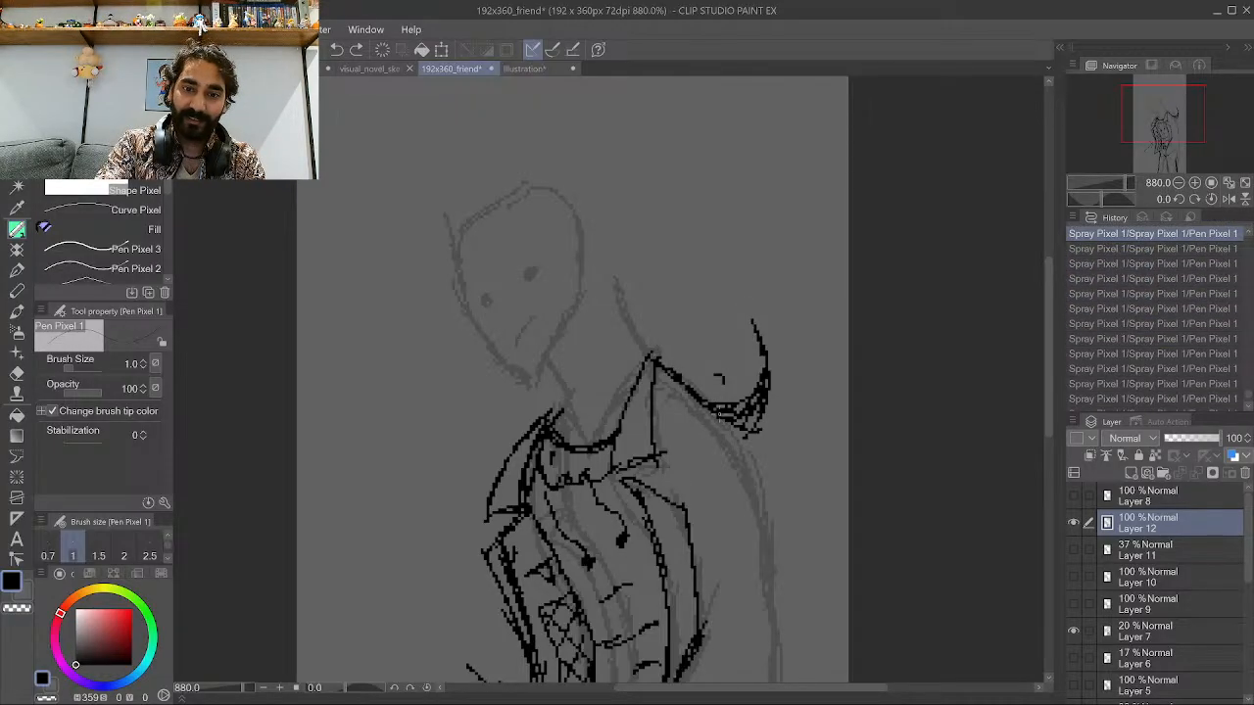
key(ctrl+z)
key(ctrl+z)
key(ctrl+z)
key(ctrl+z)
key(ctrl+z)
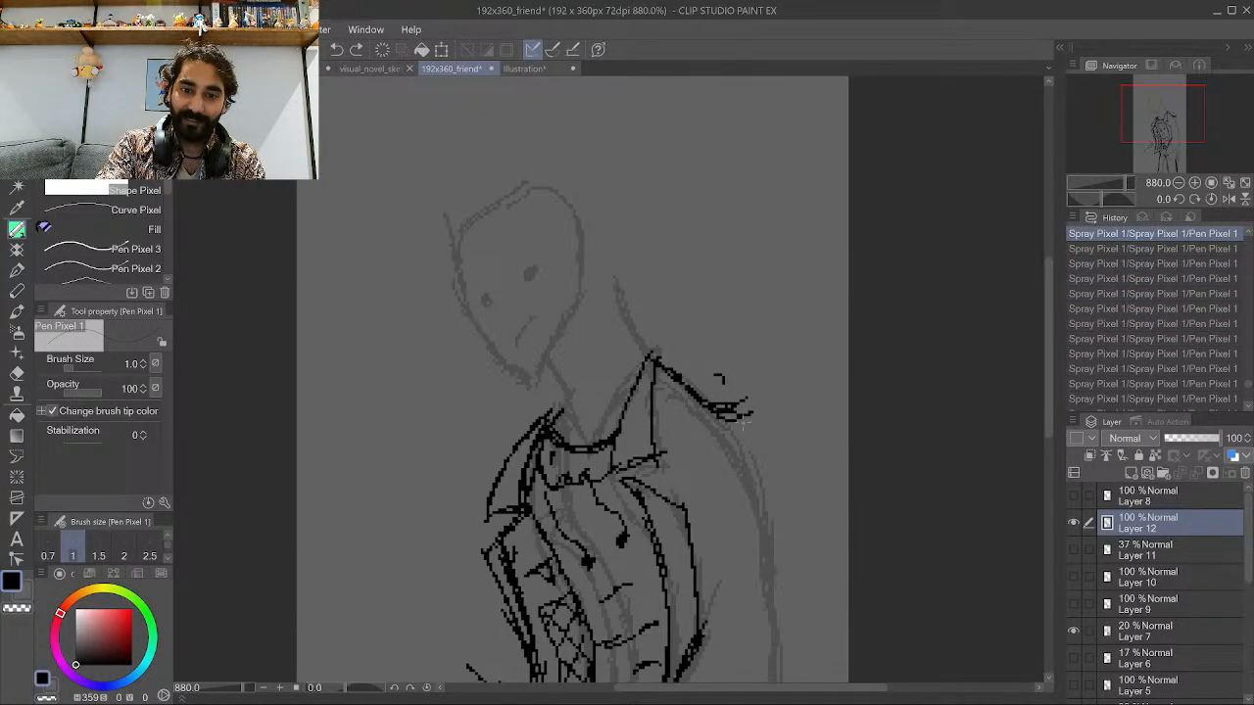
Draw a small rounded bag resting on top of the right shoulder.
drag(752, 414, 725, 363)
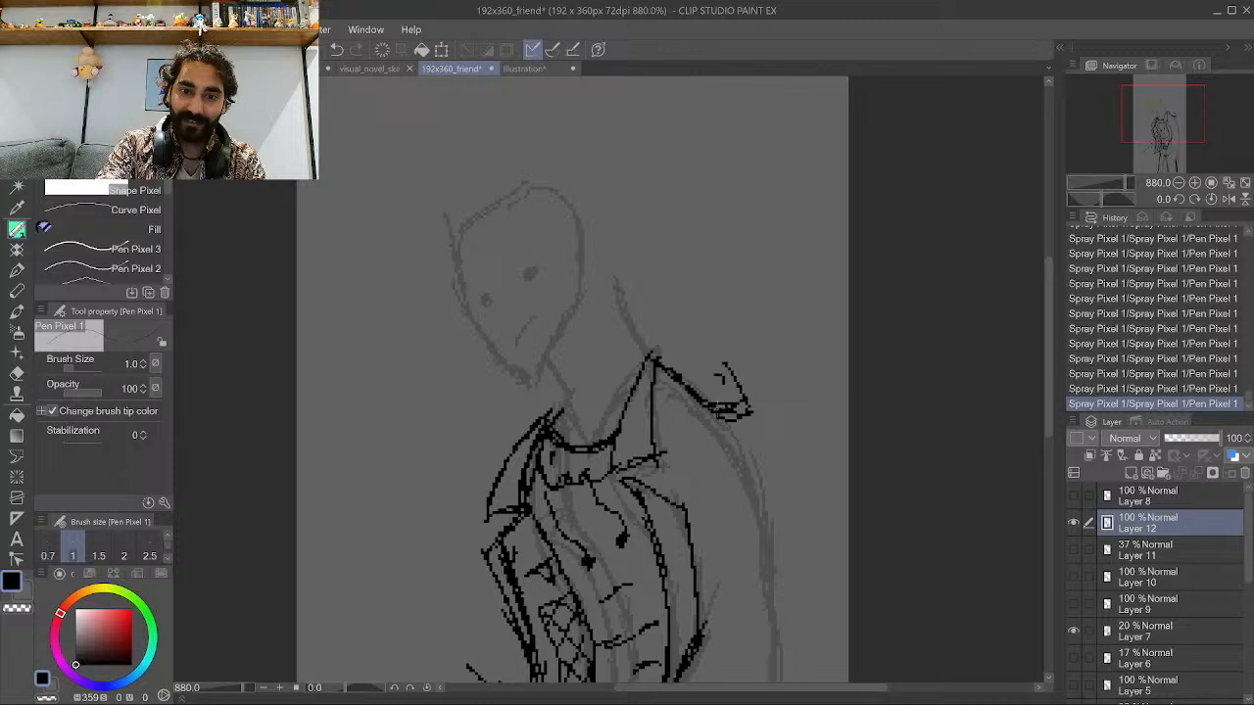
mouse_move(713, 412)
mouse_down()
mouse_move(747, 411)
mouse_move(738, 378)
mouse_move(688, 333)
mouse_move(702, 332)
mouse_move(692, 345)
mouse_move(751, 410)
mouse_move(725, 431)
mouse_move(733, 443)
mouse_move(660, 379)
mouse_move(702, 409)
mouse_up()
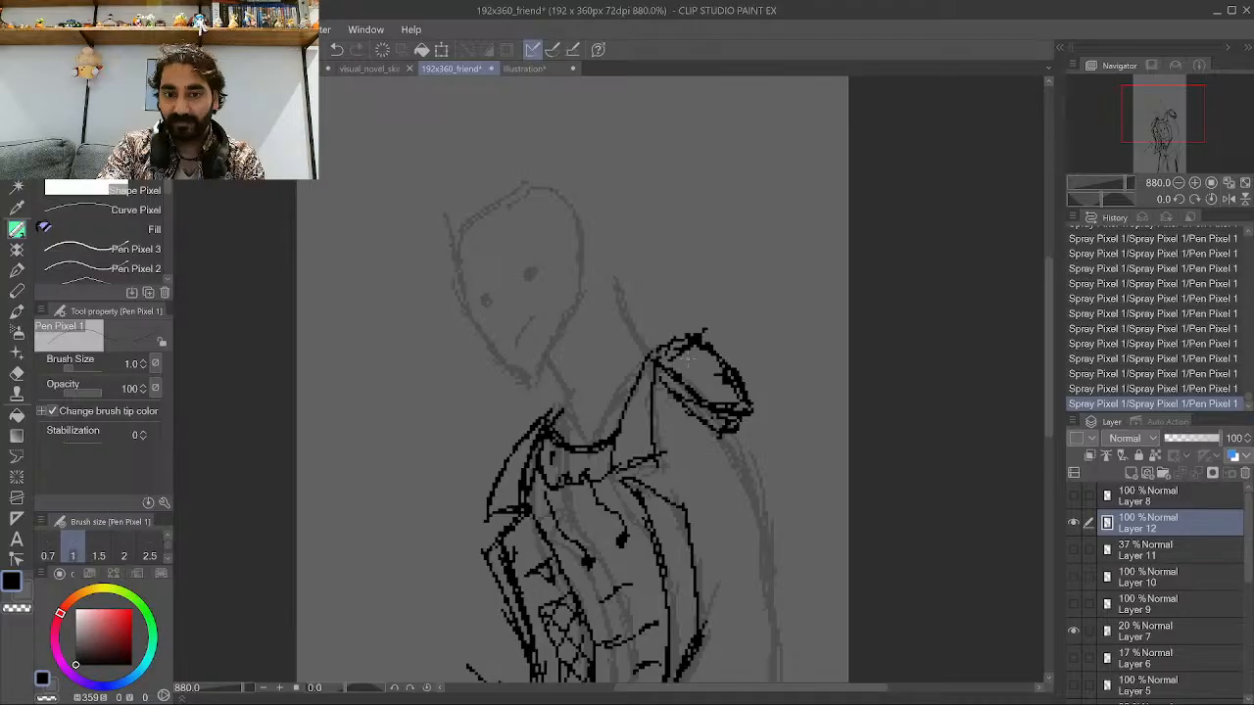
mouse_move(659, 360)
mouse_down()
mouse_move(685, 356)
mouse_move(685, 333)
mouse_up()
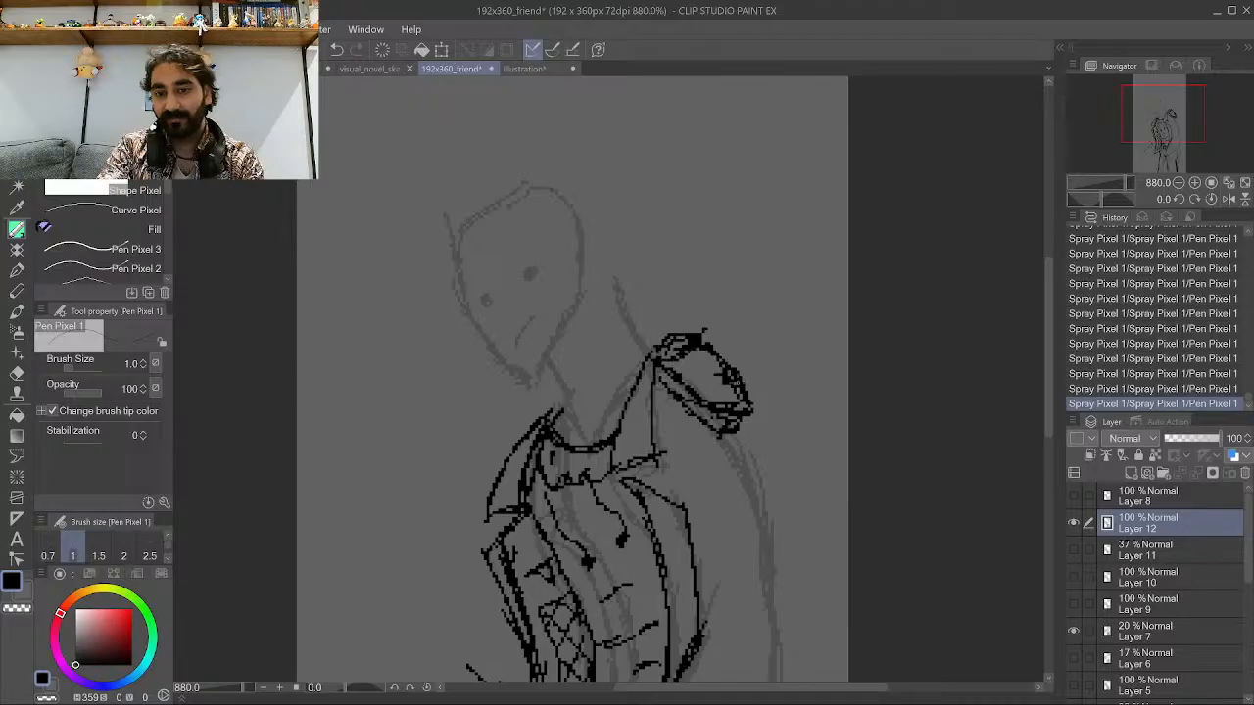
Draw the right side of the neck down to the shoulder bag.
scroll(799, 442, down, 2)
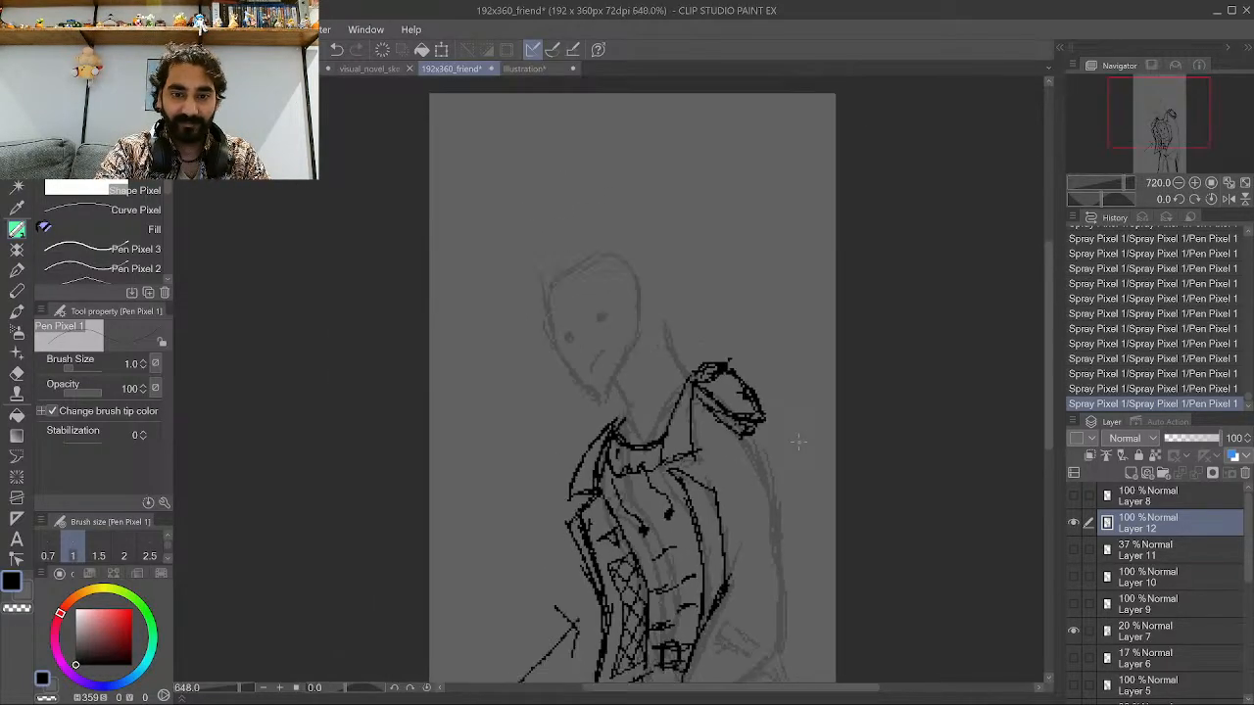
scroll(713, 451, up, 3)
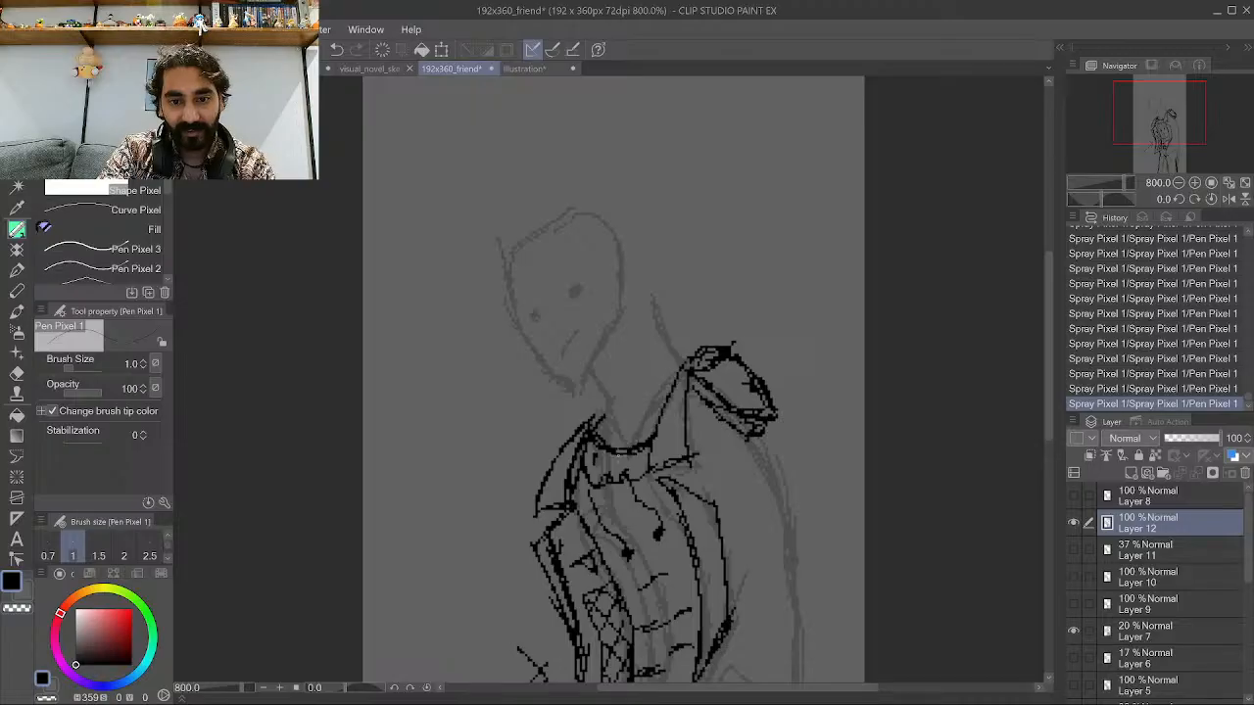
scroll(651, 436, down, 1)
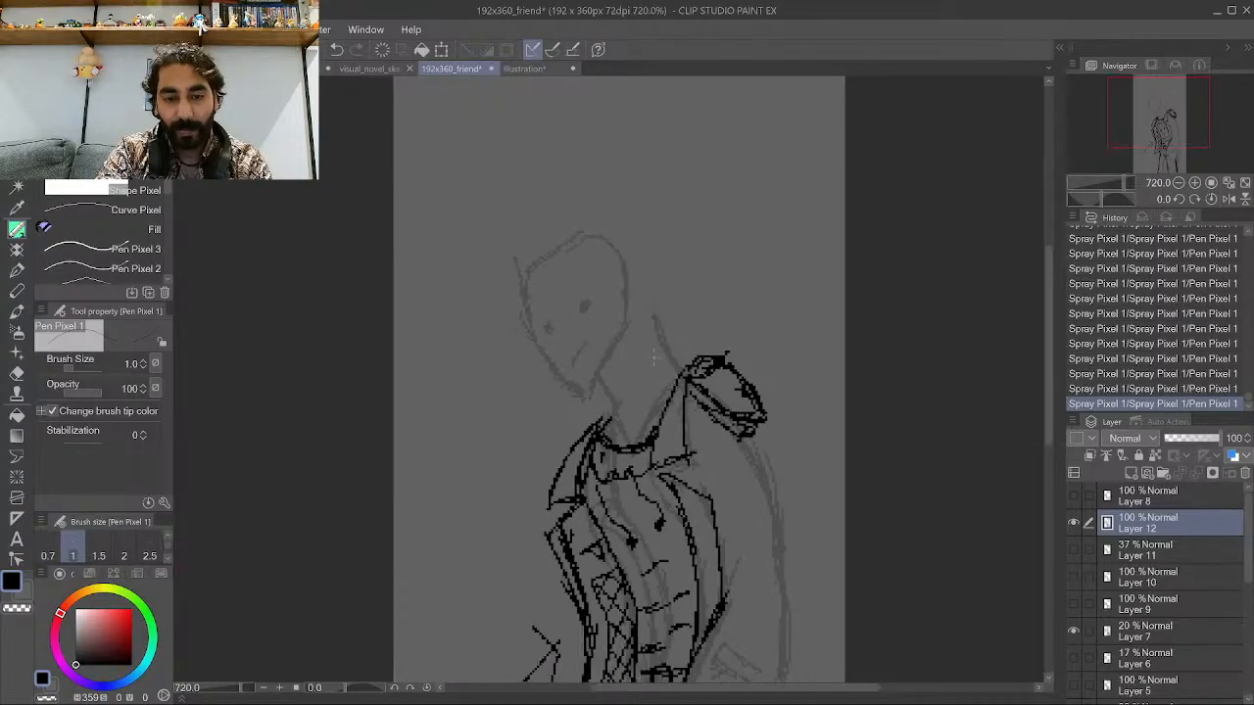
scroll(653, 357, up, 3)
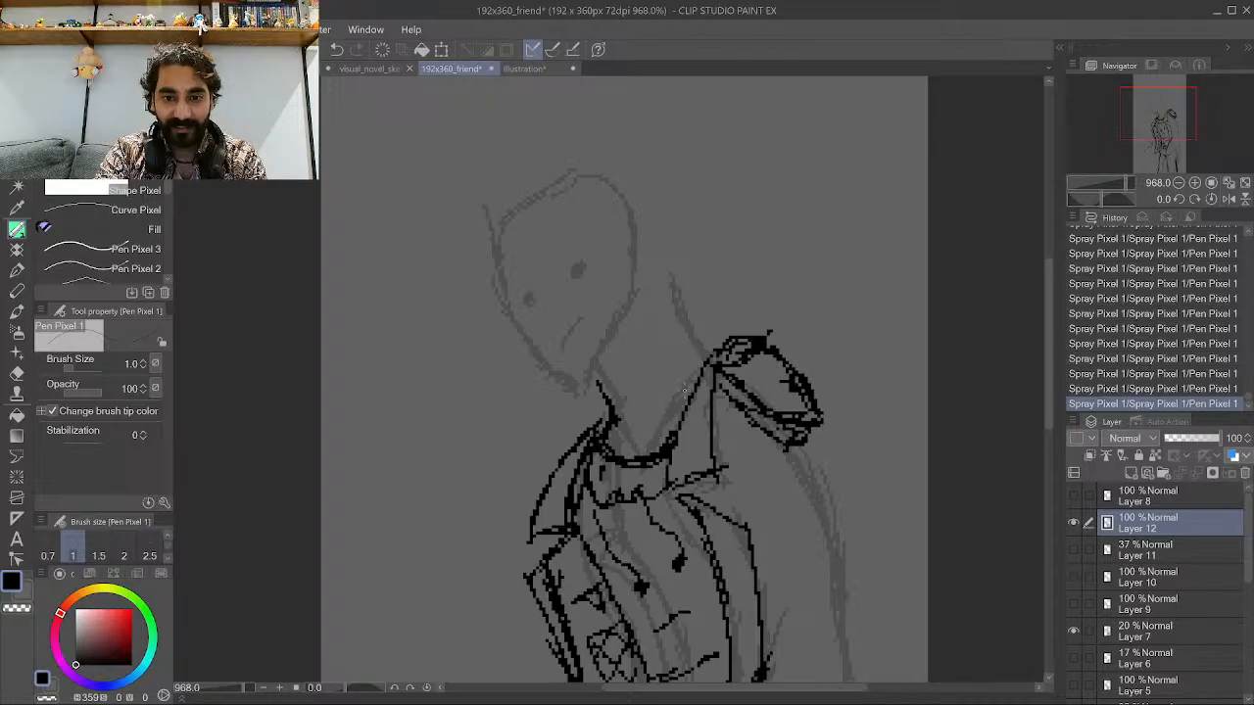
drag(671, 351, 685, 402)
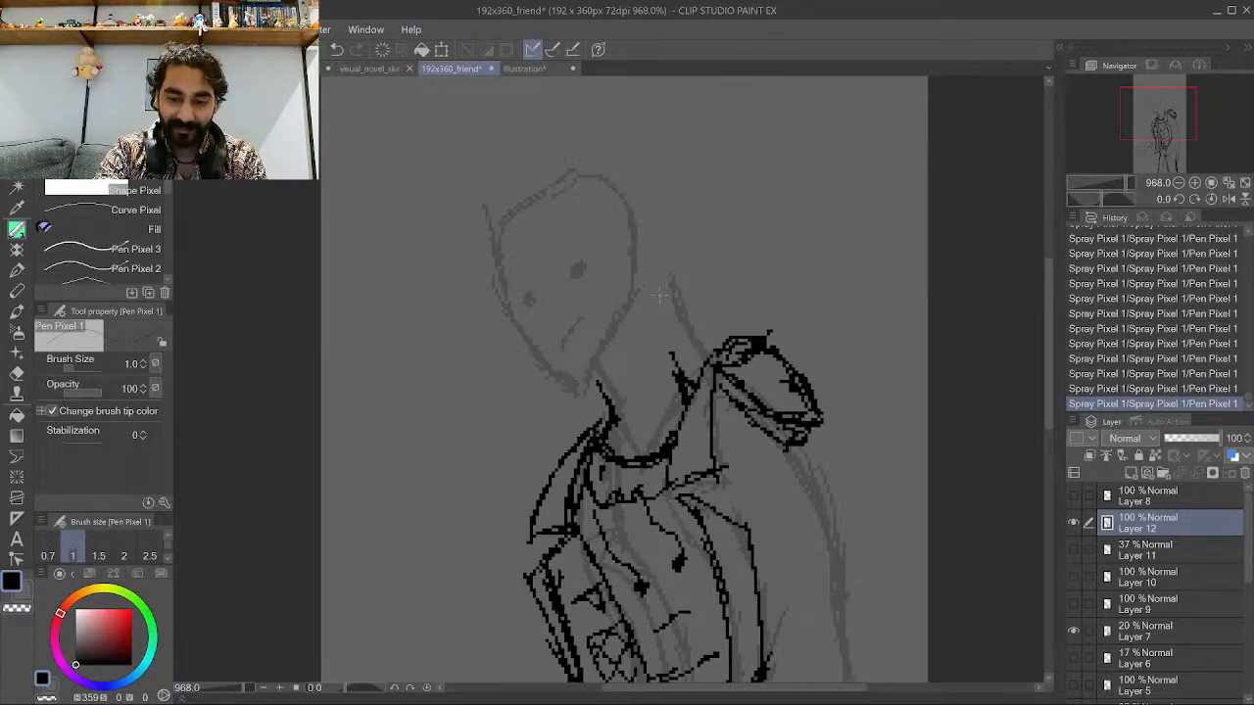
scroll(660, 295, down, 1)
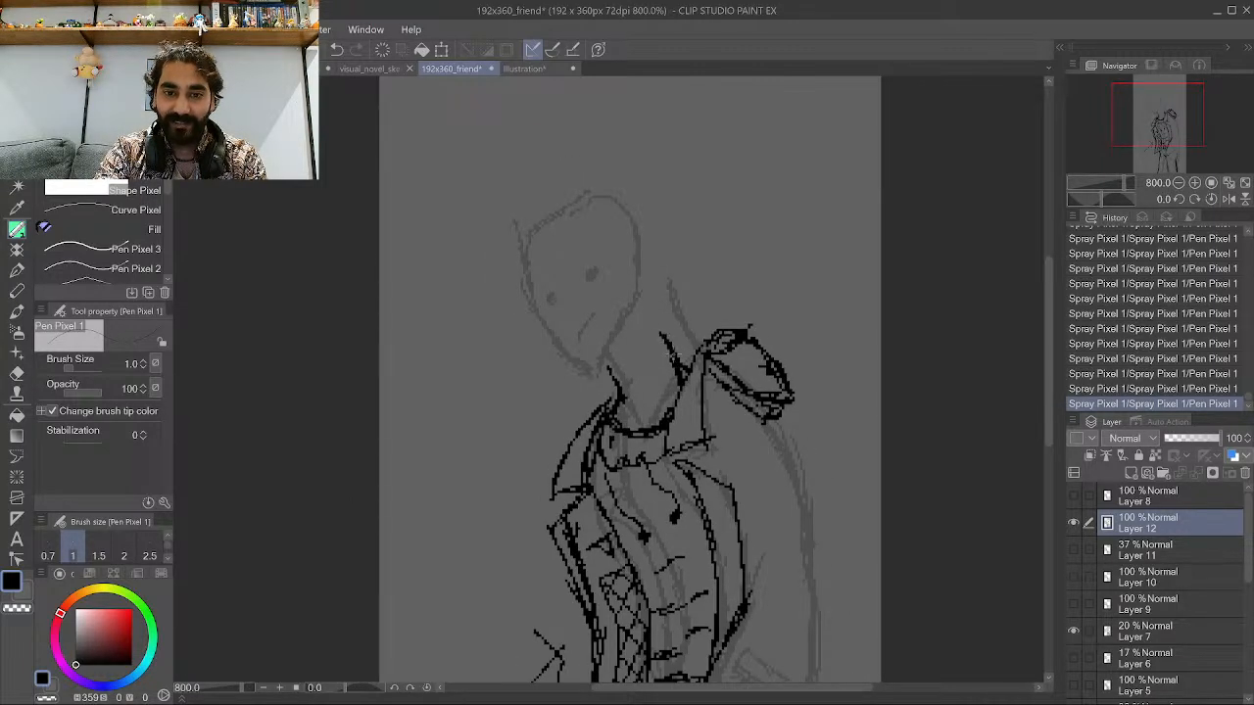
drag(656, 324, 666, 337)
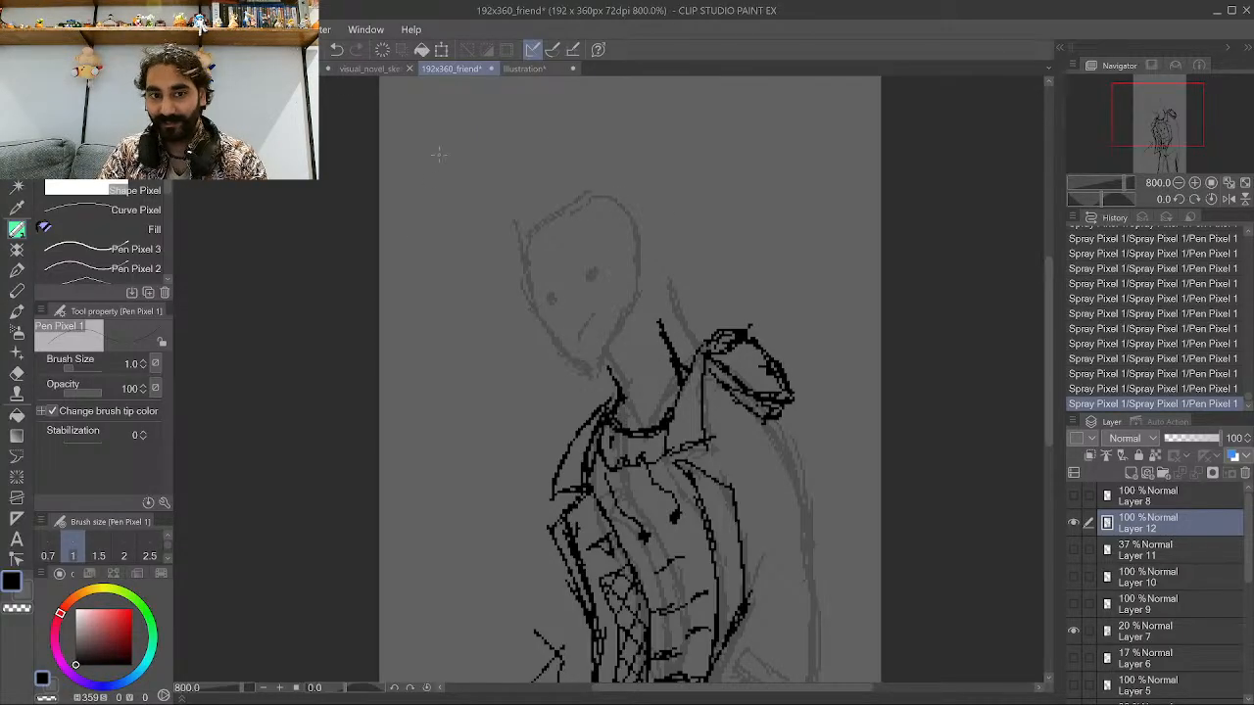
Doodle a small smiling face in the upper-left corner of the canvas.
mouse_move(435, 165)
mouse_down()
mouse_move(474, 152)
mouse_move(440, 152)
mouse_up()
drag(454, 120, 455, 151)
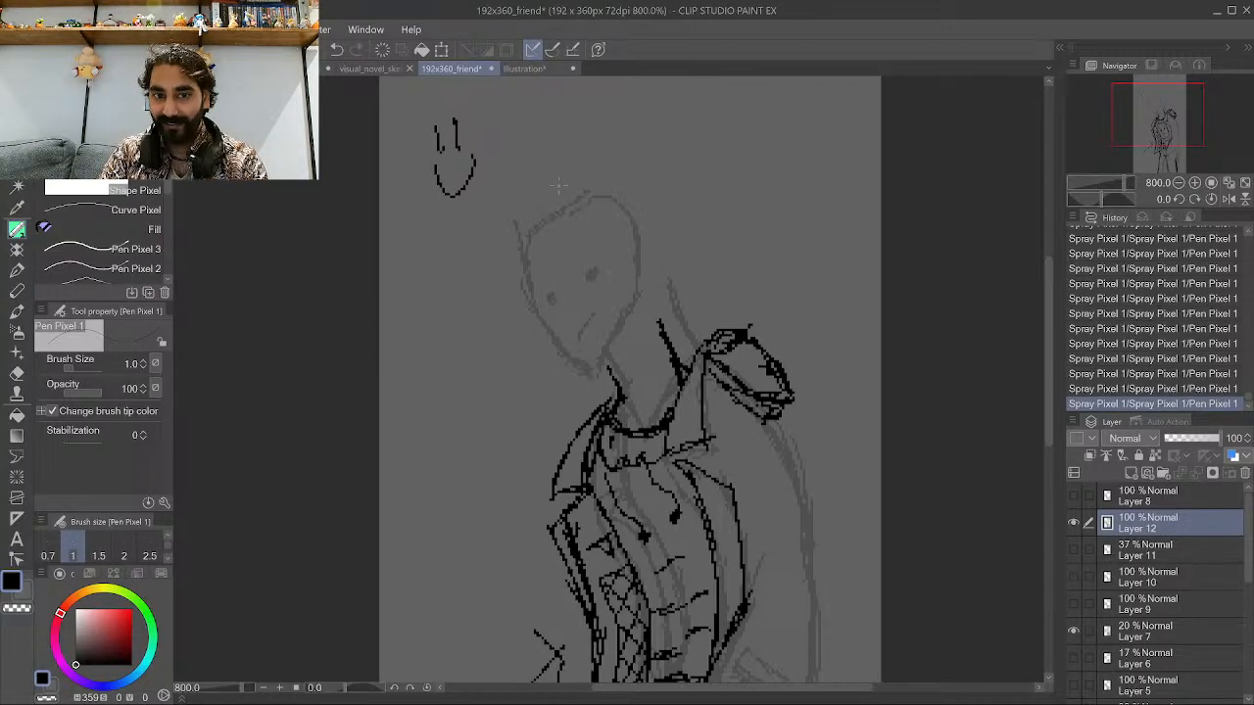
Doodle a frowning face and a neutral face beside the smiley, then undo them.
drag(553, 190, 593, 189)
drag(560, 115, 561, 143)
drag(587, 116, 589, 145)
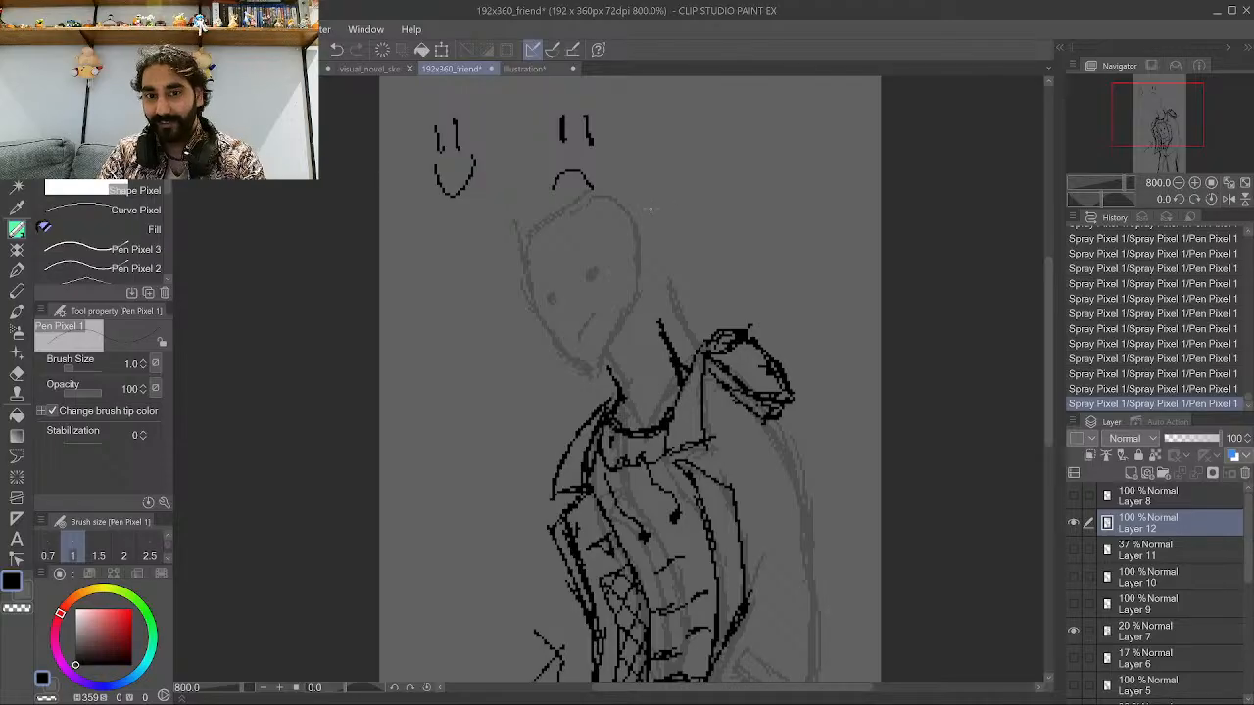
drag(642, 208, 721, 207)
drag(655, 143, 657, 178)
drag(705, 142, 709, 180)
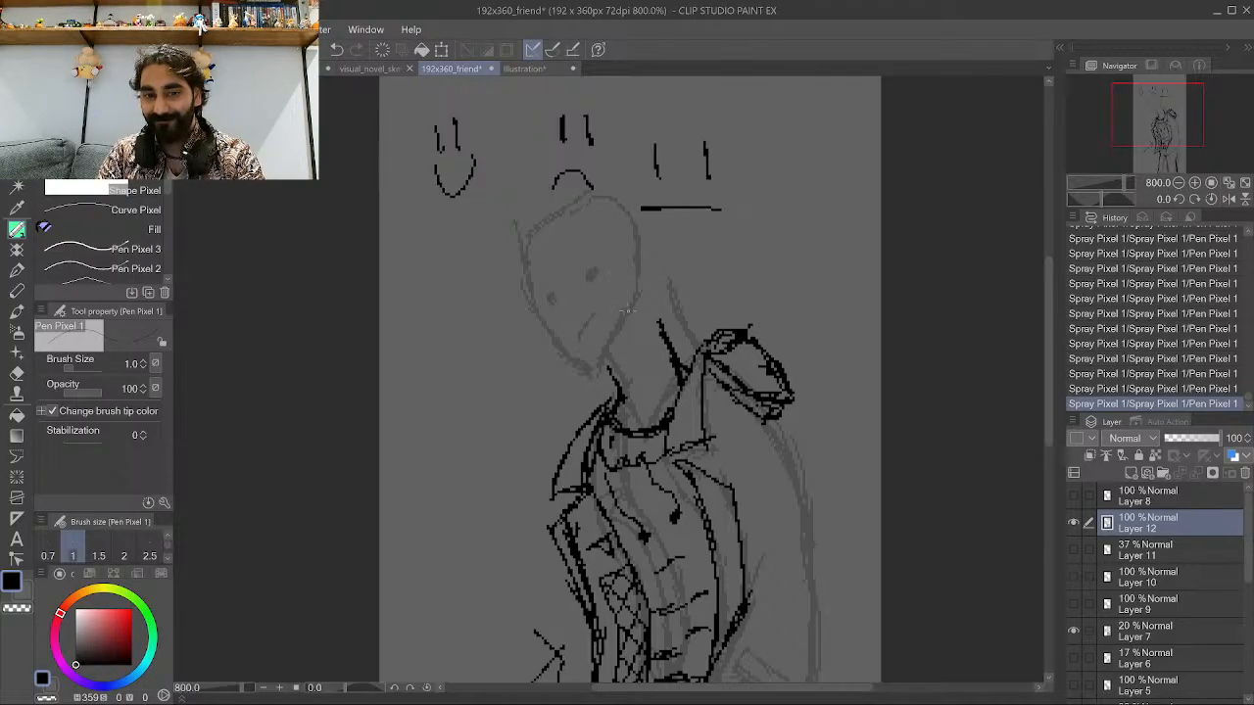
key(ctrl+z)
key(ctrl+z)
key(ctrl+z)
key(ctrl+z)
key(ctrl+z)
key(ctrl+z)
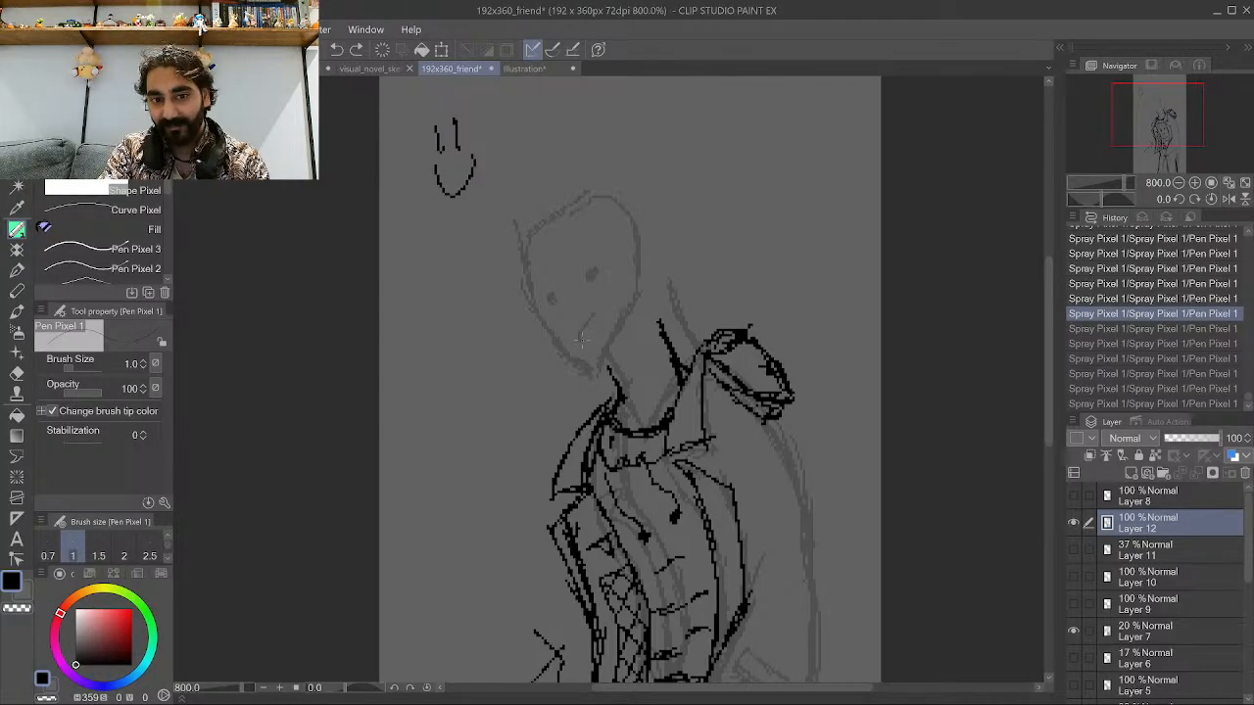
Ink the head outline and both sides of the neck over the sketch.
mouse_move(581, 339)
mouse_down()
mouse_move(606, 354)
mouse_move(565, 319)
mouse_move(610, 352)
mouse_move(628, 349)
mouse_move(615, 352)
mouse_move(656, 310)
mouse_move(657, 242)
mouse_up()
drag(657, 299, 659, 233)
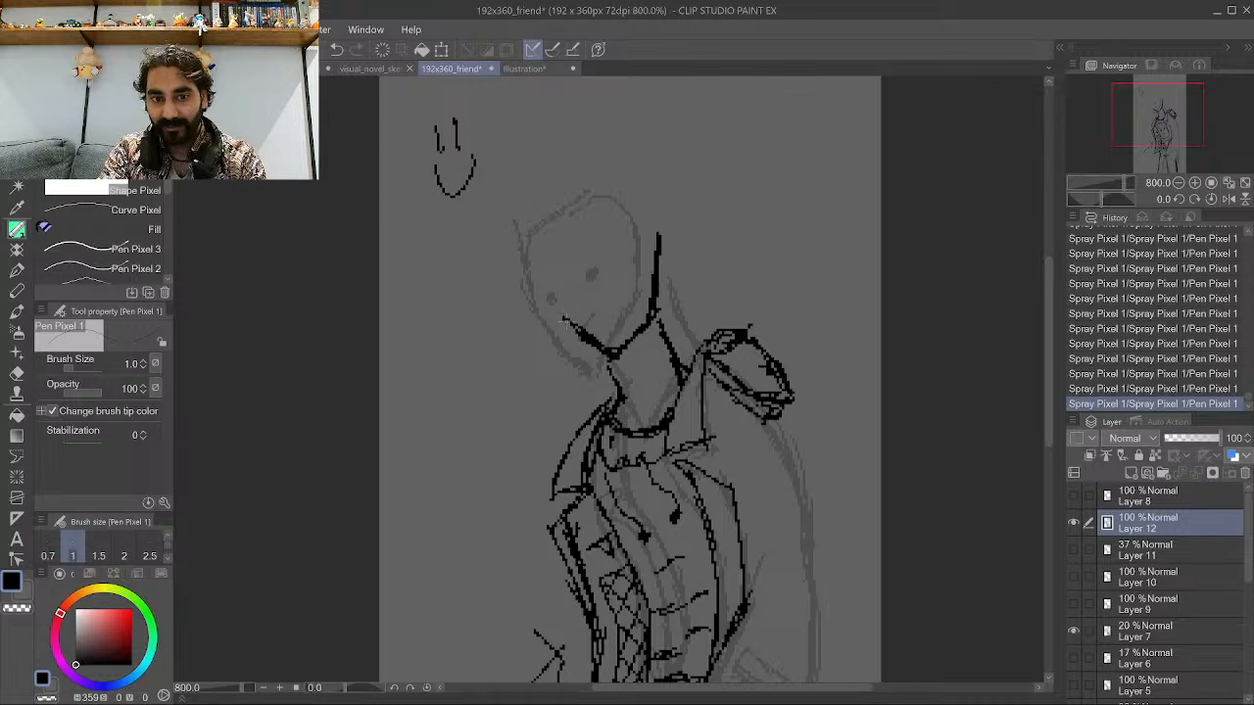
mouse_move(572, 324)
mouse_down()
mouse_move(564, 268)
mouse_move(557, 278)
mouse_move(539, 229)
mouse_up()
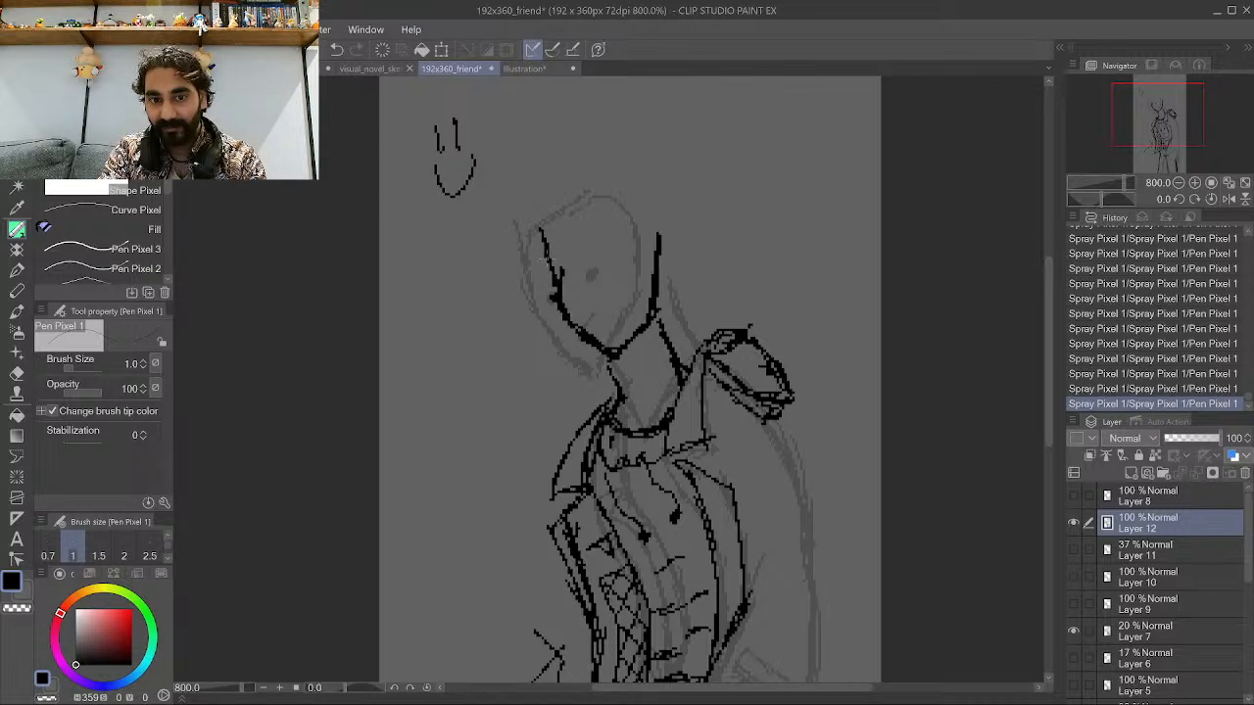
drag(657, 239, 630, 200)
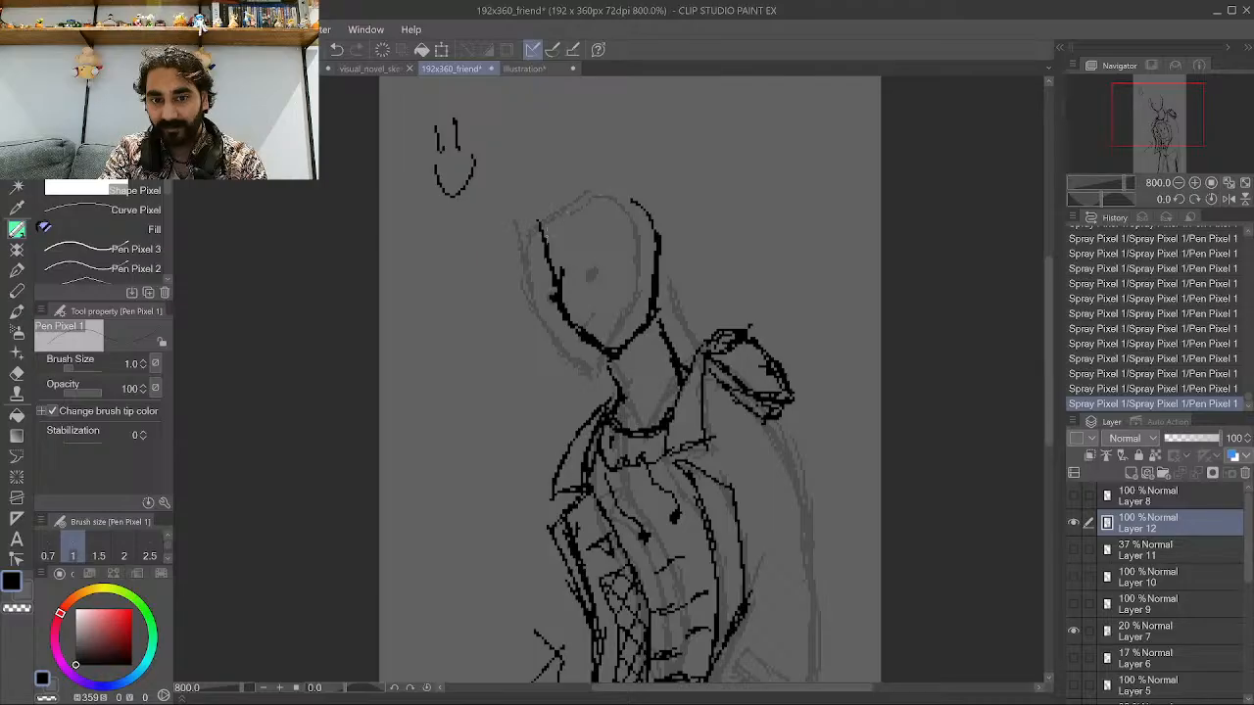
mouse_move(541, 243)
mouse_down()
mouse_move(553, 205)
mouse_move(585, 184)
mouse_move(663, 233)
mouse_move(585, 186)
mouse_move(614, 181)
mouse_move(575, 196)
mouse_move(543, 250)
mouse_up()
mouse_move(580, 184)
mouse_down()
mouse_move(545, 219)
mouse_move(565, 198)
mouse_up()
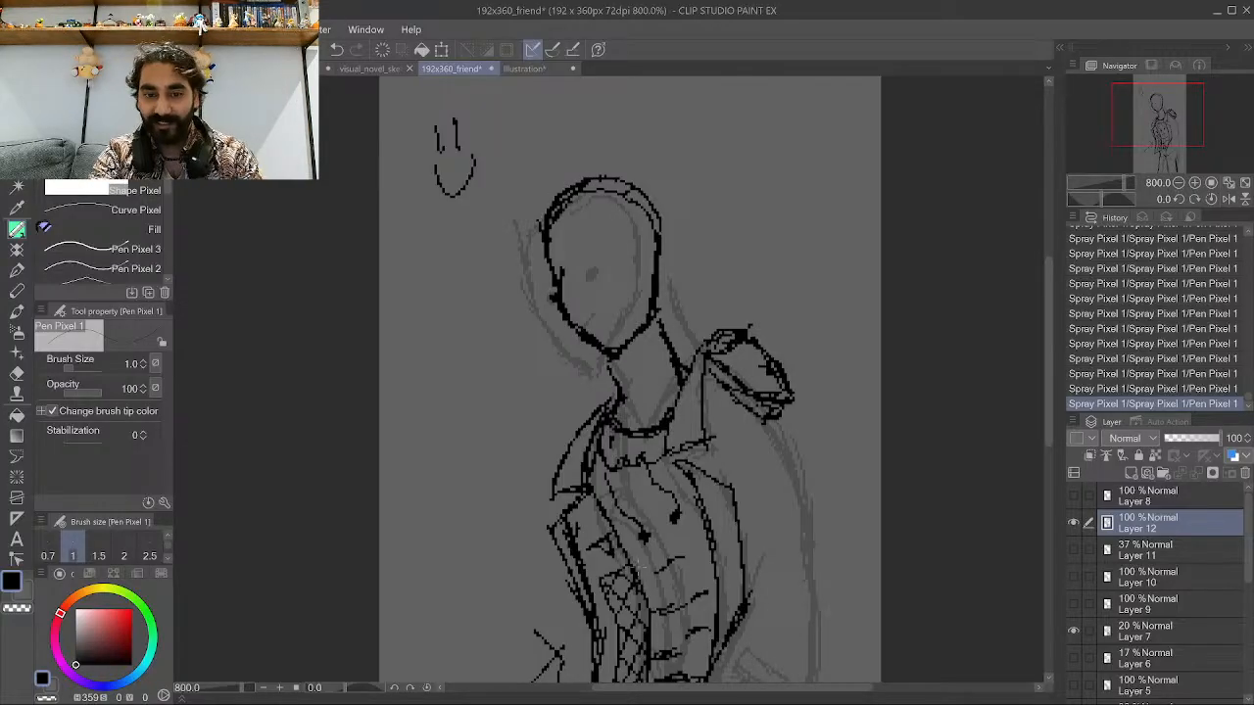
Switch to the 192x256_portrait document and zoom in on the character portrait.
scroll(625, 451, down, 2)
scroll(666, 503, down, 2)
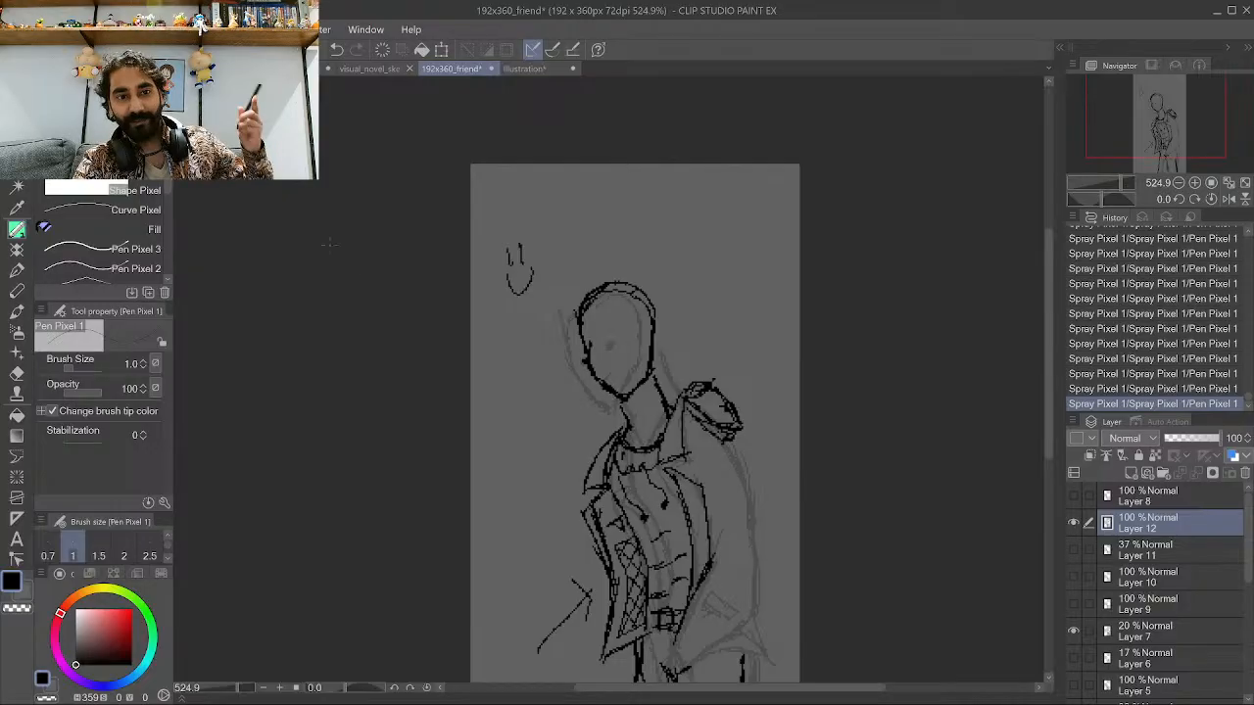
click(306, 68)
scroll(477, 241, up, 3)
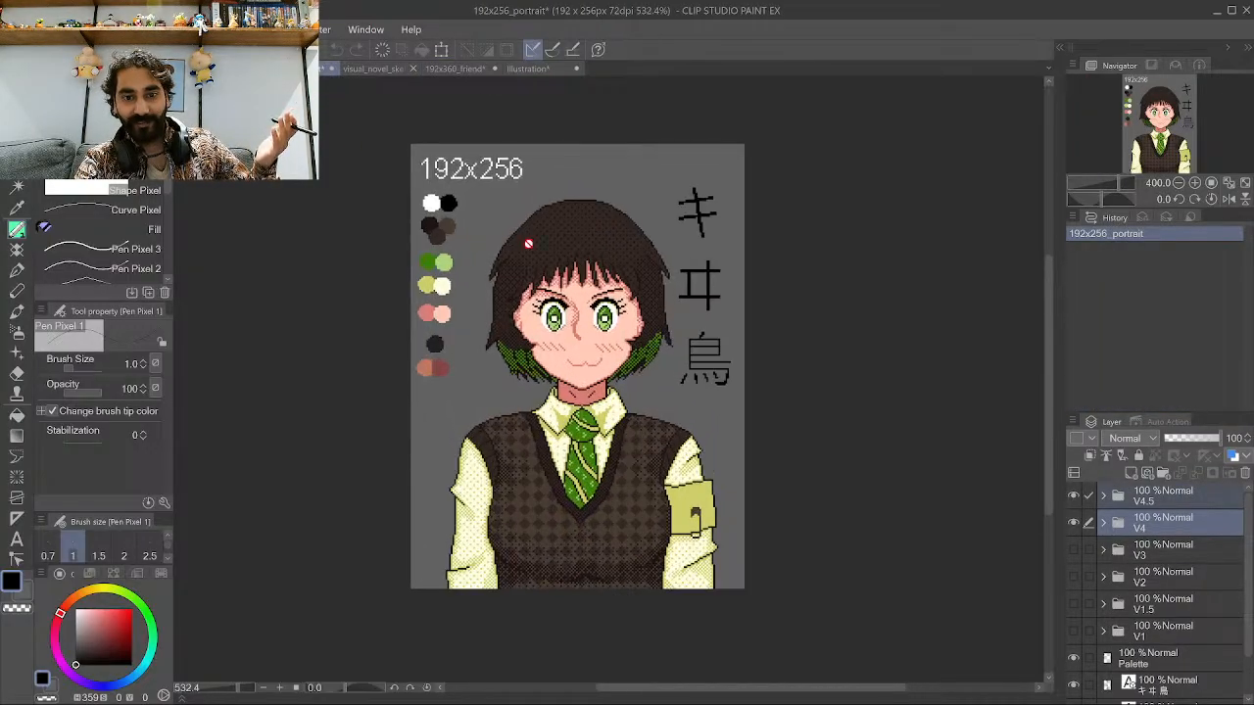
scroll(528, 243, up, 3)
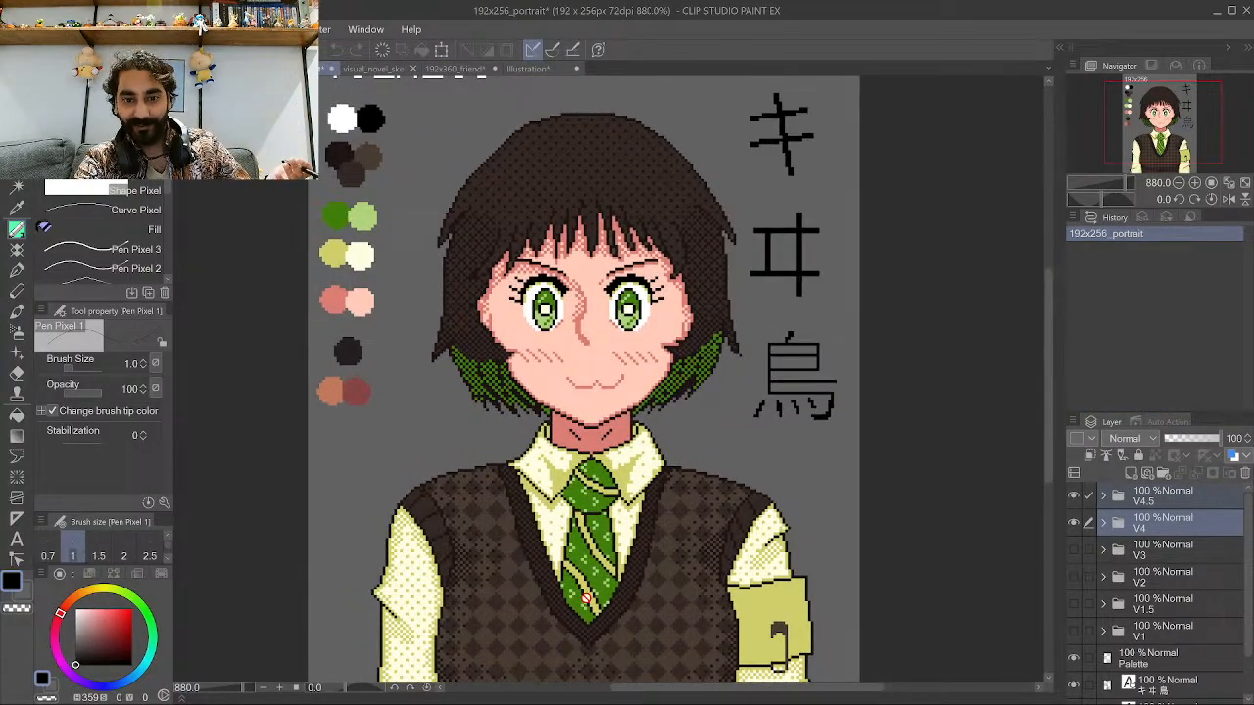
Switch back to the 192x360_friend sketch document.
scroll(585, 597, up, 1)
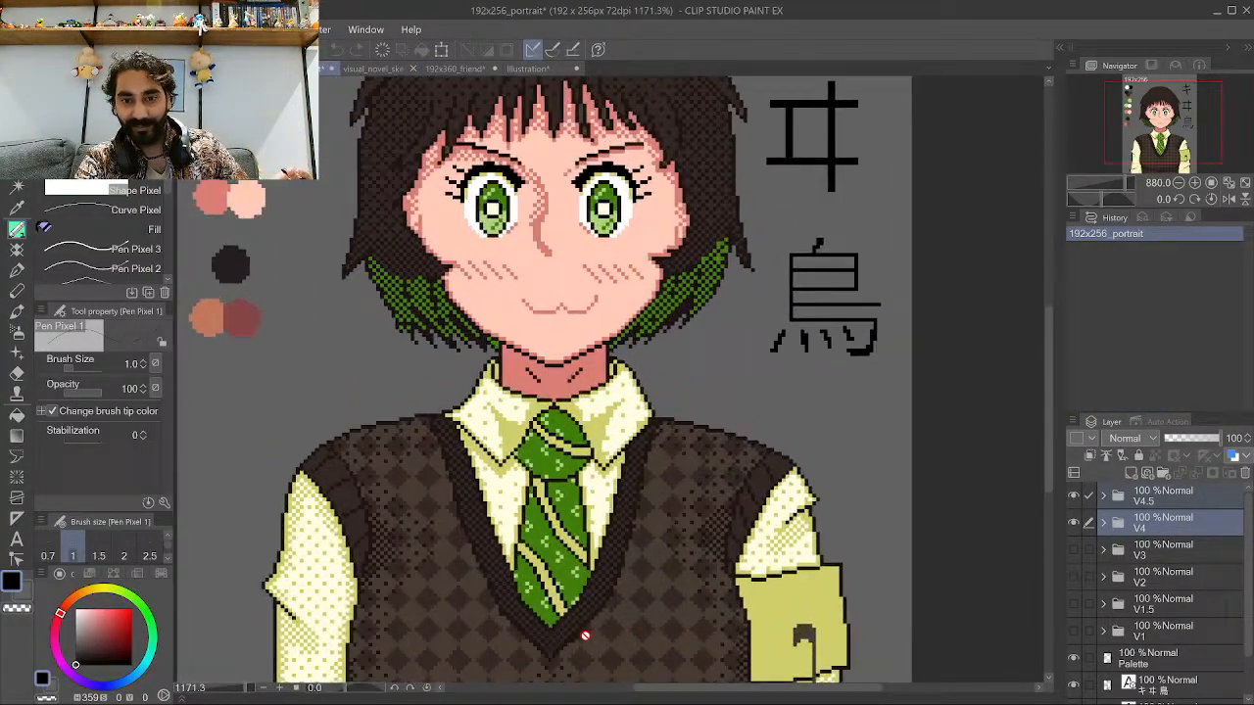
click(544, 71)
click(459, 67)
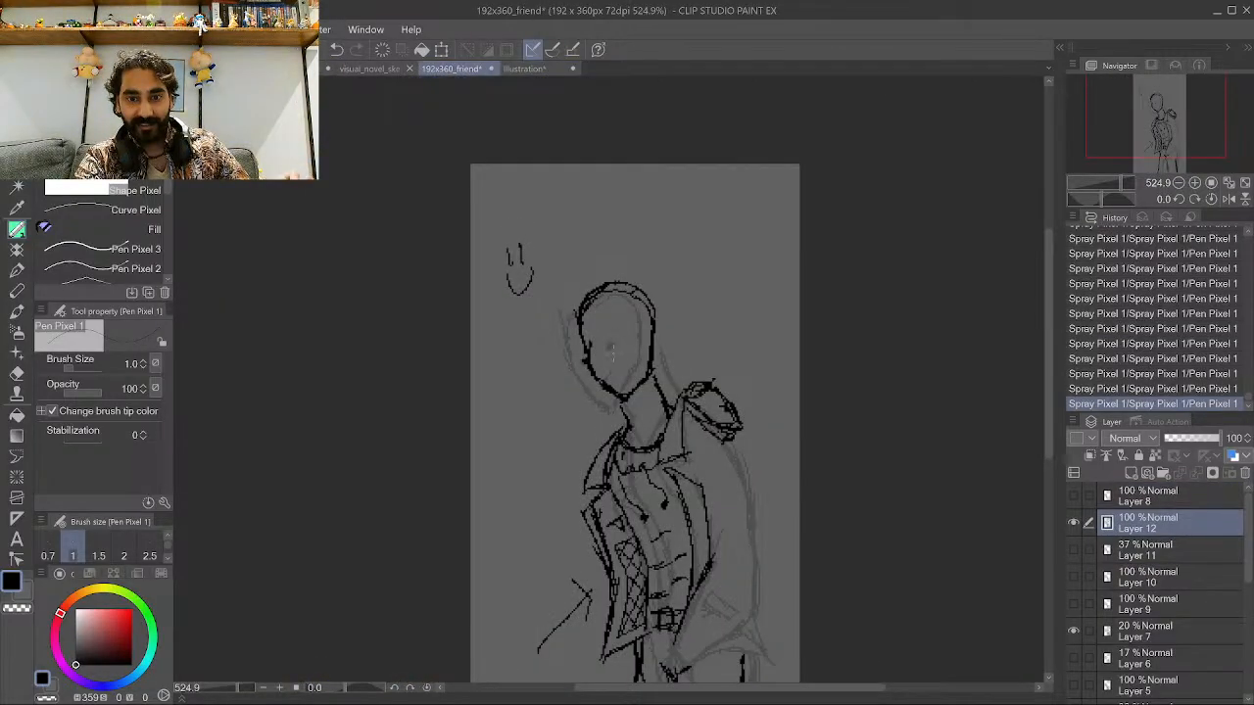
Ink loose hair strands along the right side of the head.
scroll(693, 548, up, 1)
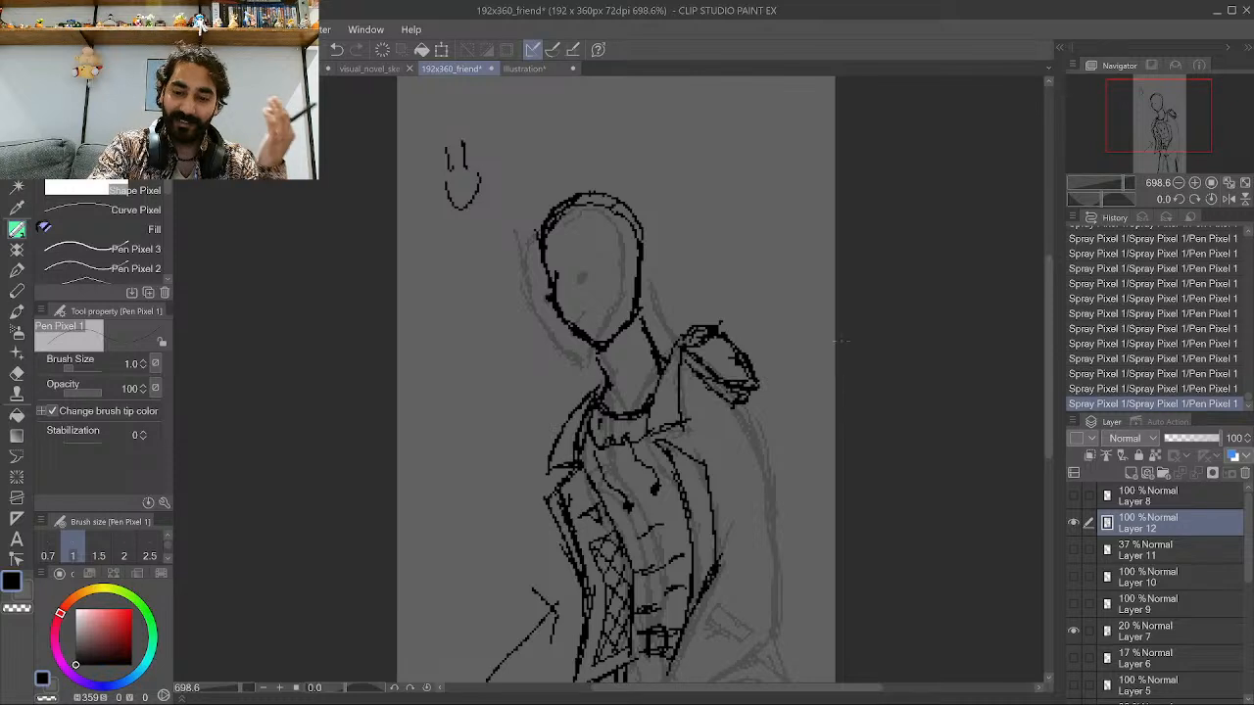
scroll(676, 299, down, 2)
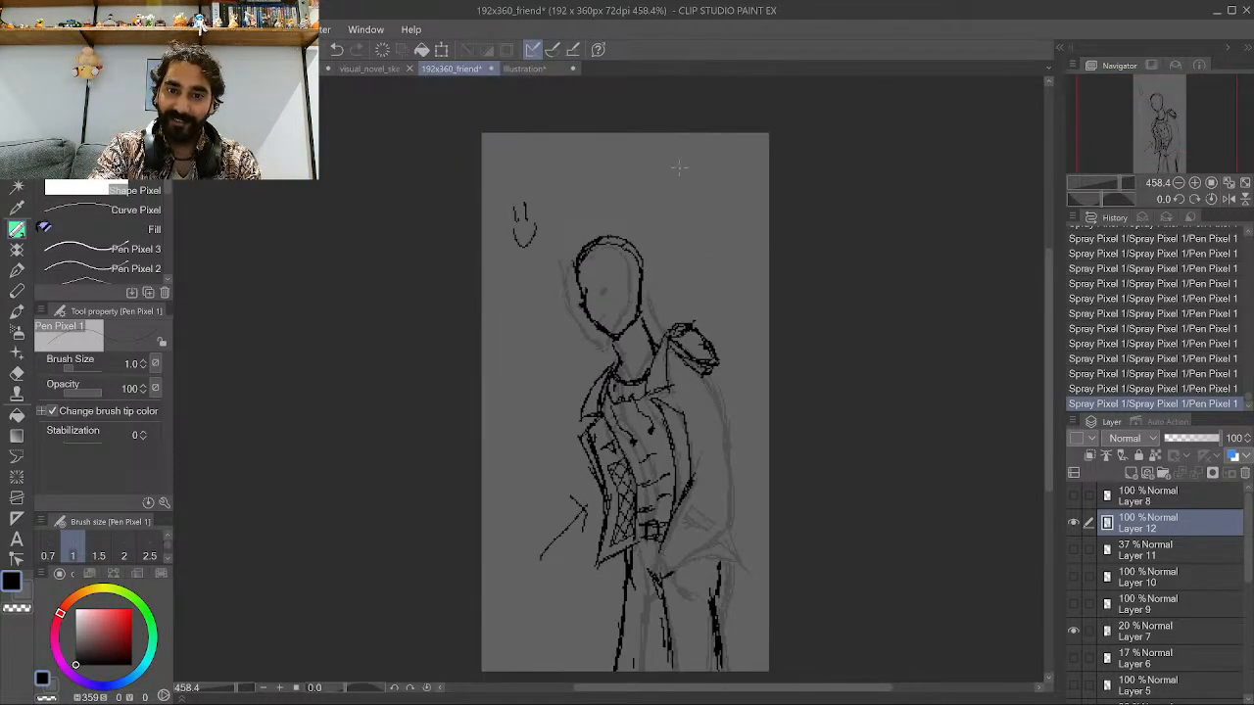
scroll(633, 227, up, 1)
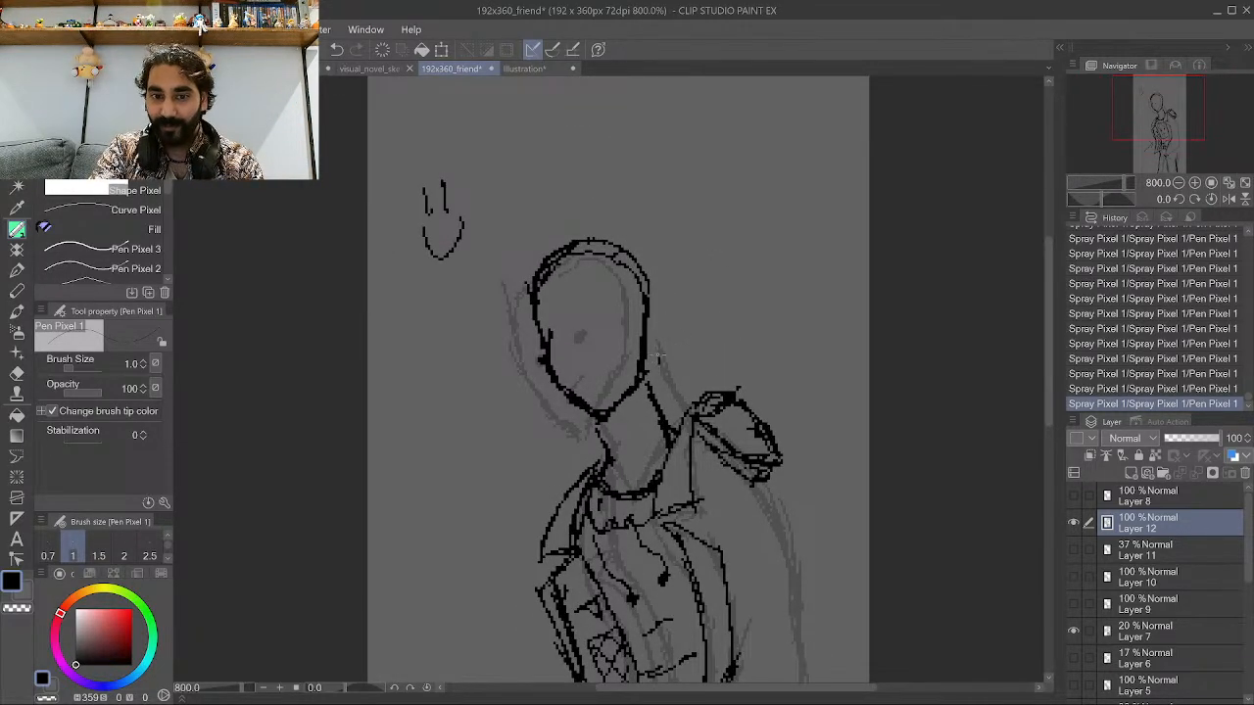
mouse_move(658, 360)
mouse_down()
mouse_move(694, 372)
mouse_move(683, 345)
mouse_up()
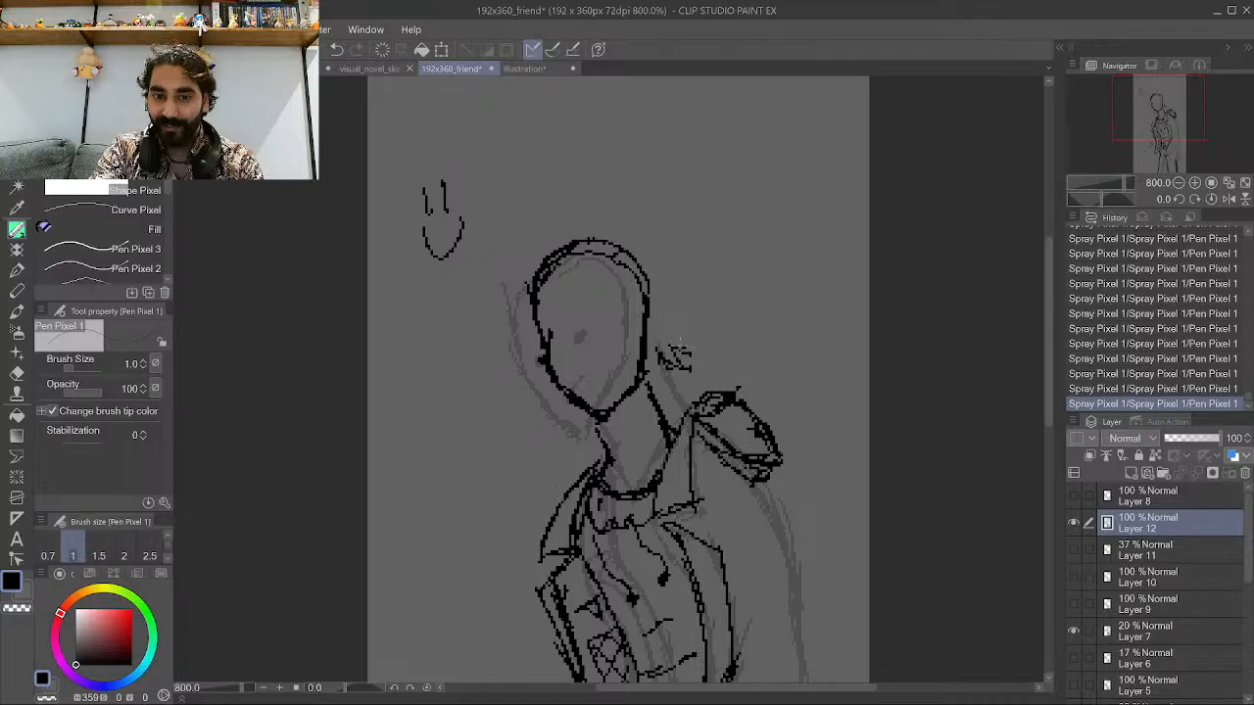
mouse_move(667, 301)
mouse_down()
mouse_move(683, 395)
mouse_move(647, 379)
mouse_up()
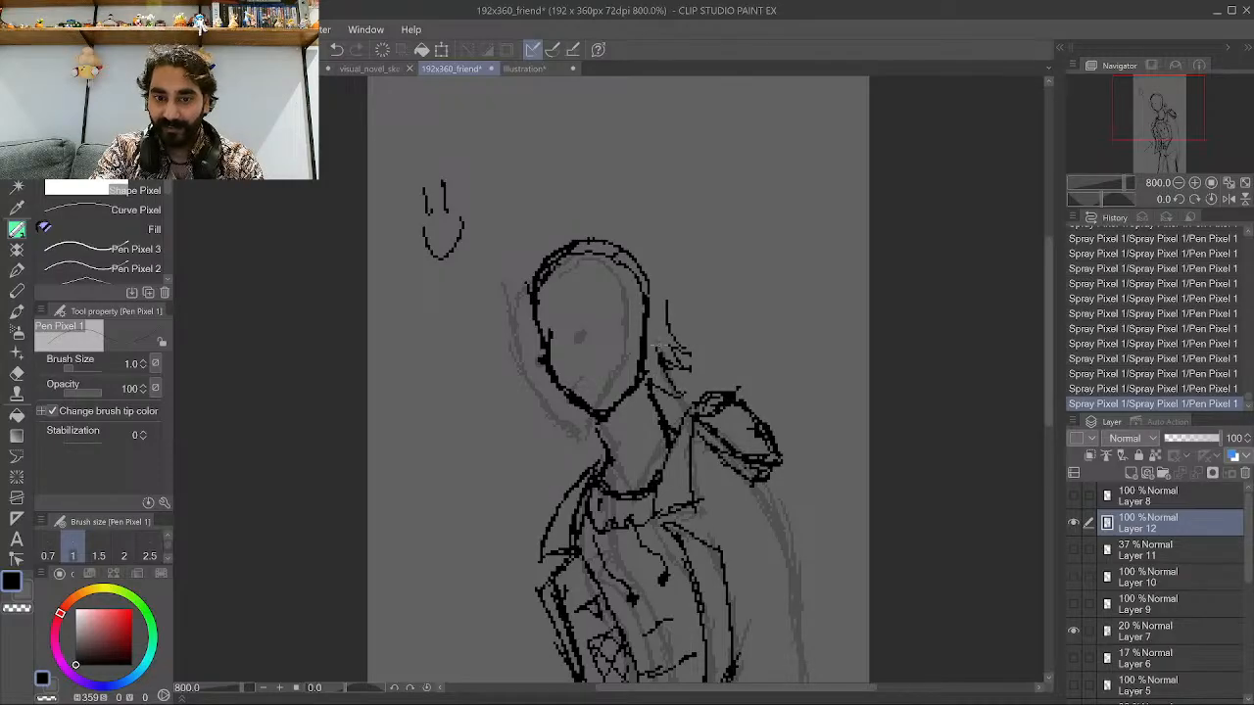
mouse_move(661, 279)
mouse_down()
mouse_move(691, 298)
mouse_move(672, 272)
mouse_move(672, 318)
mouse_move(697, 337)
mouse_up()
drag(676, 316, 692, 337)
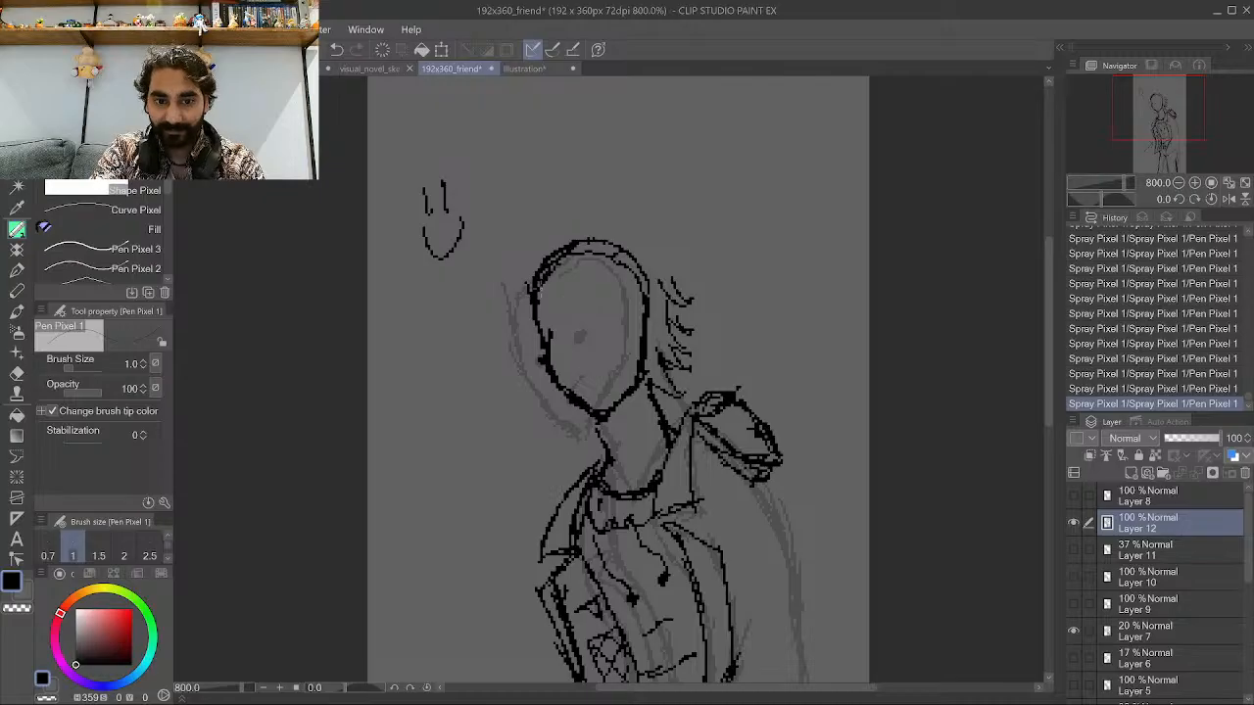
Ink bangs across the forehead, then undo the last two strokes.
mouse_move(541, 286)
mouse_down()
mouse_move(506, 345)
mouse_move(545, 323)
mouse_up()
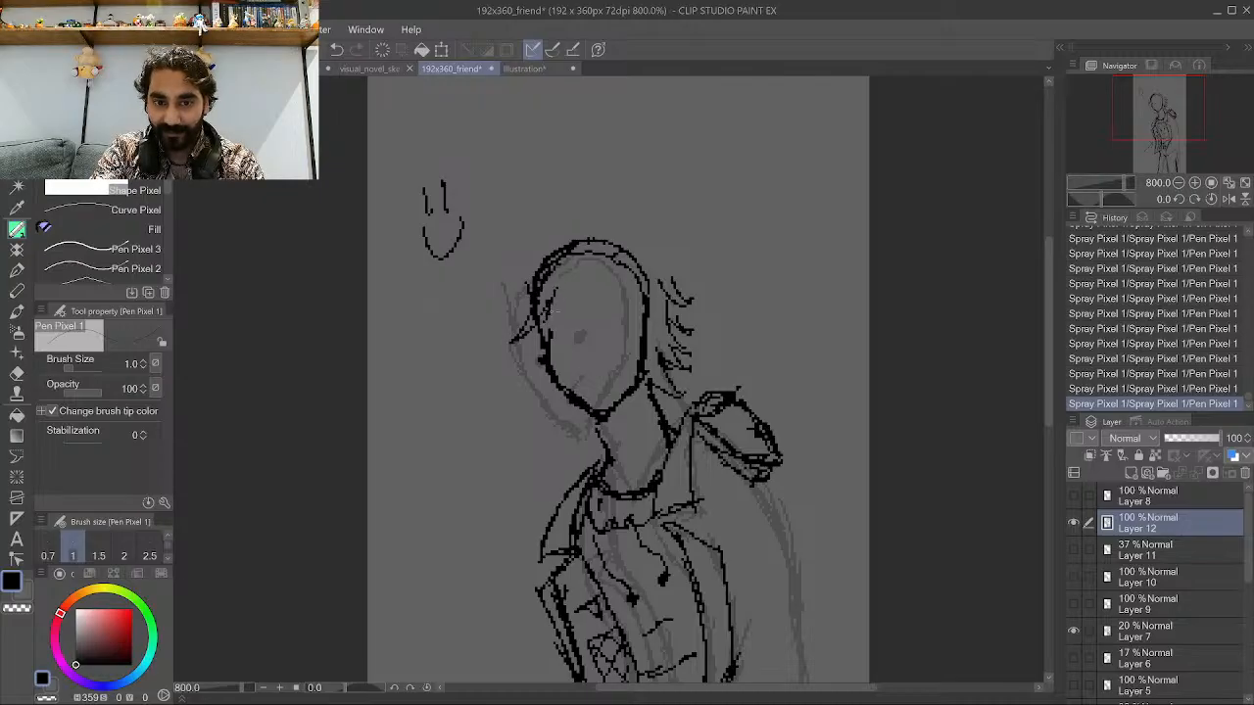
mouse_move(572, 264)
mouse_down()
mouse_move(545, 341)
mouse_move(566, 333)
mouse_up()
drag(586, 288, 575, 315)
mouse_move(600, 259)
mouse_down()
mouse_move(588, 319)
mouse_move(617, 313)
mouse_up()
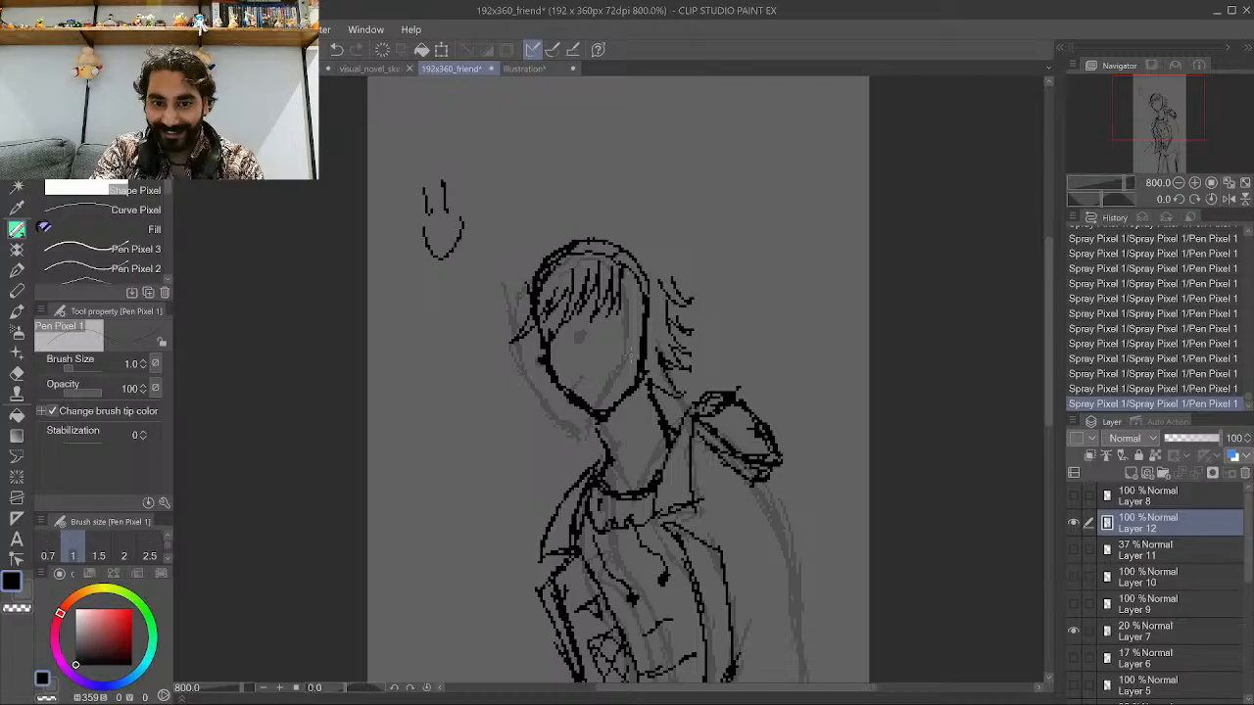
mouse_move(618, 361)
mouse_down()
mouse_move(632, 319)
mouse_move(621, 334)
mouse_up()
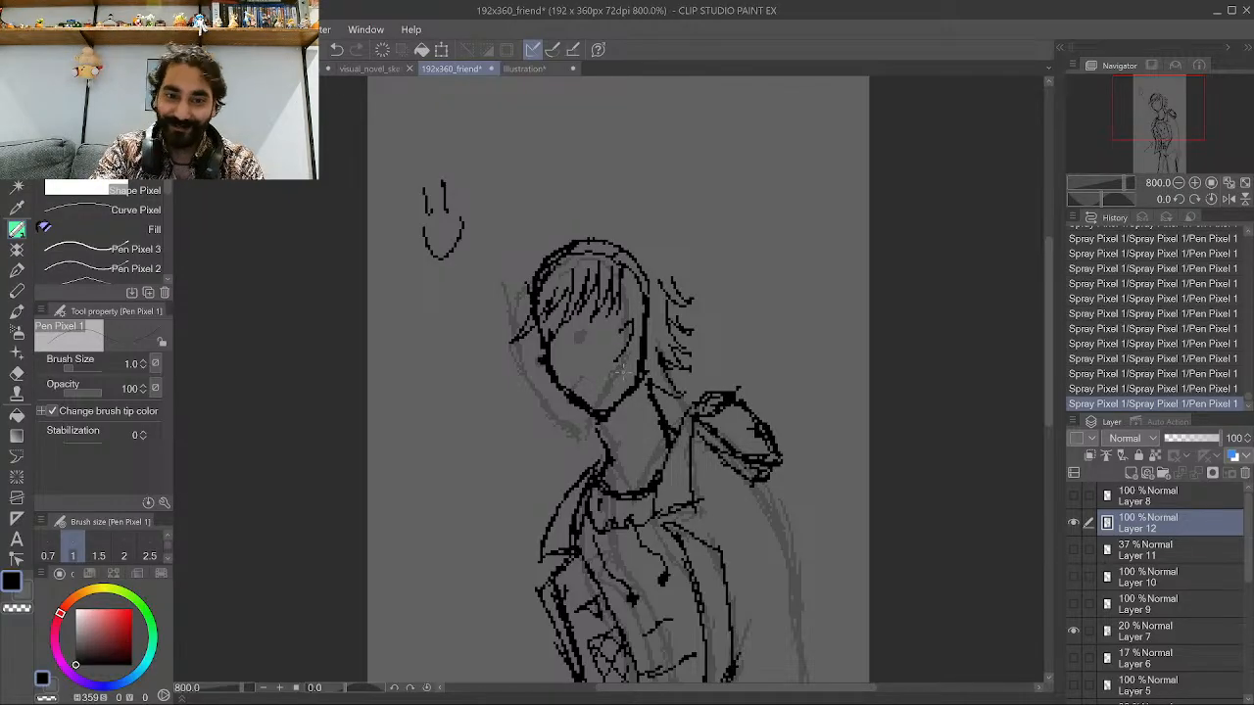
key(ctrl+z)
key(ctrl+z)
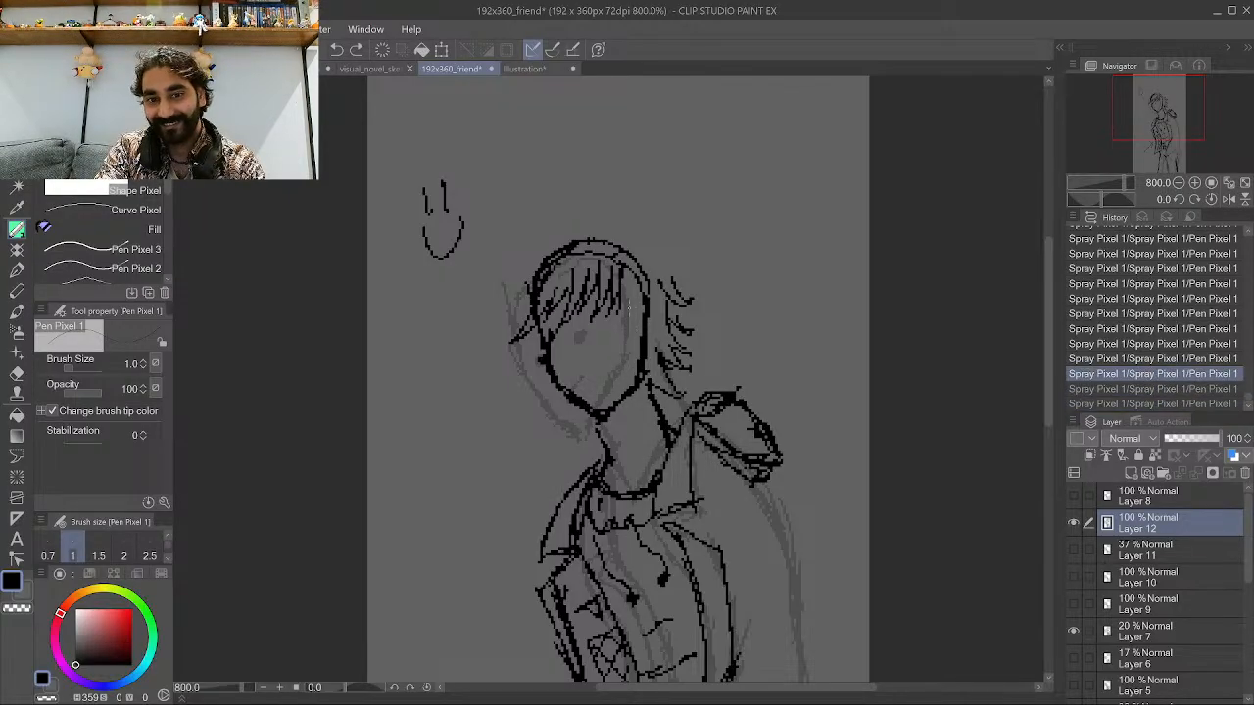
Add more hair strands beside the face and messy strands on top of the head.
drag(629, 288, 623, 323)
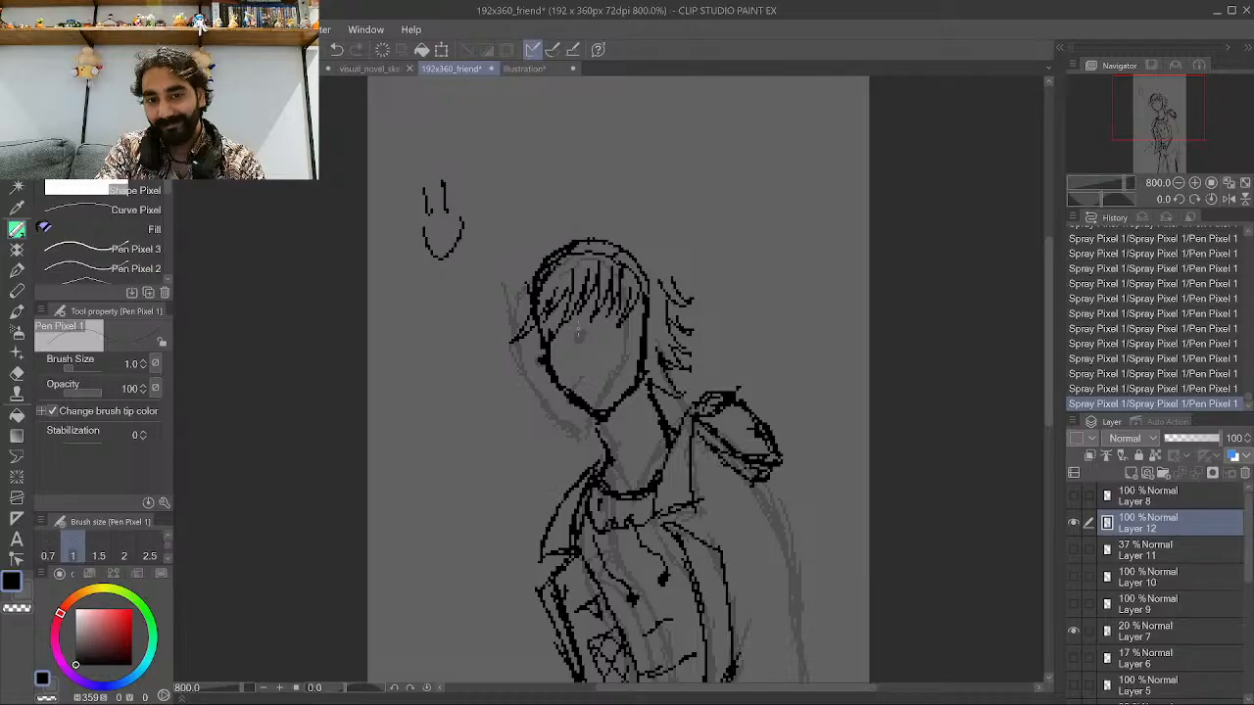
mouse_move(541, 380)
mouse_down()
mouse_move(529, 423)
mouse_move(577, 431)
mouse_up()
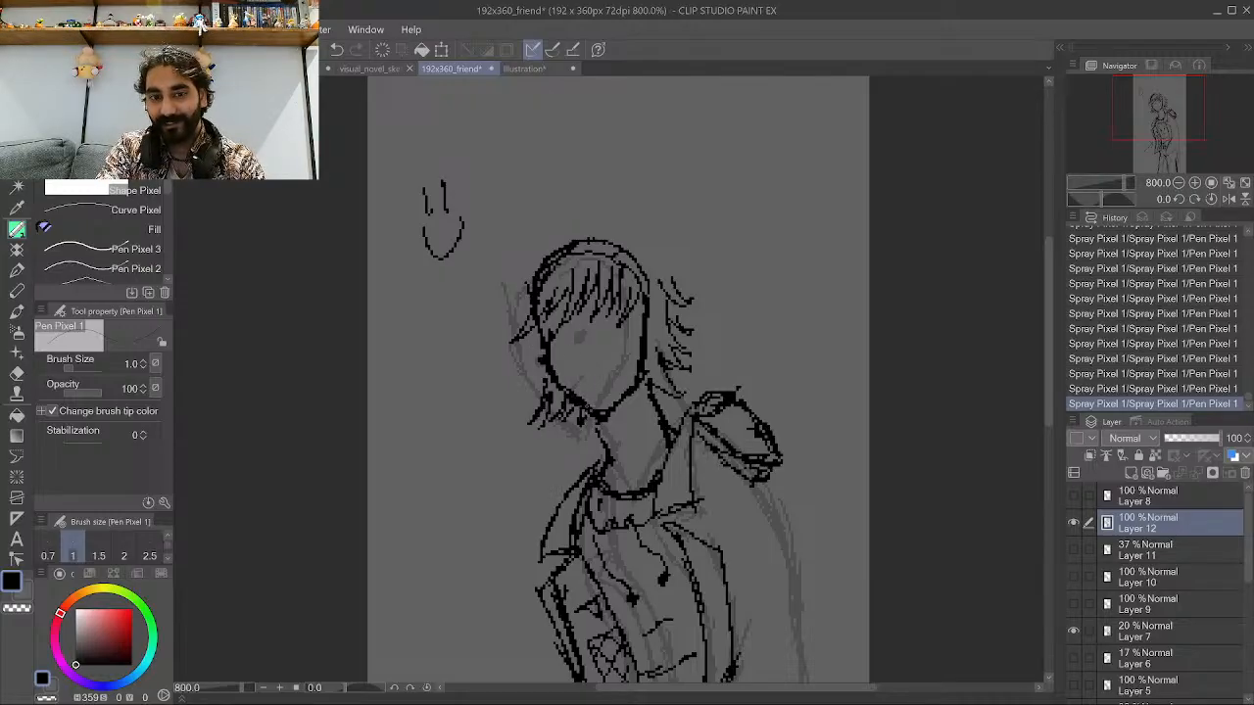
drag(536, 321, 530, 369)
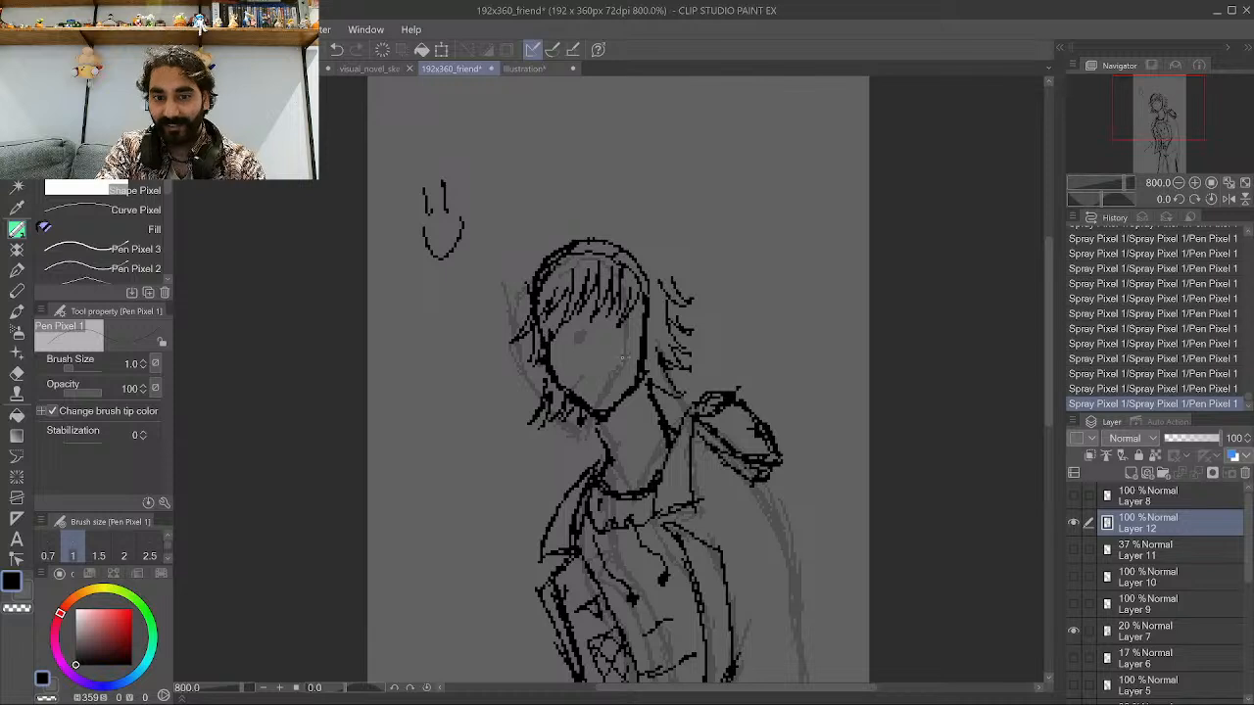
drag(639, 329, 629, 358)
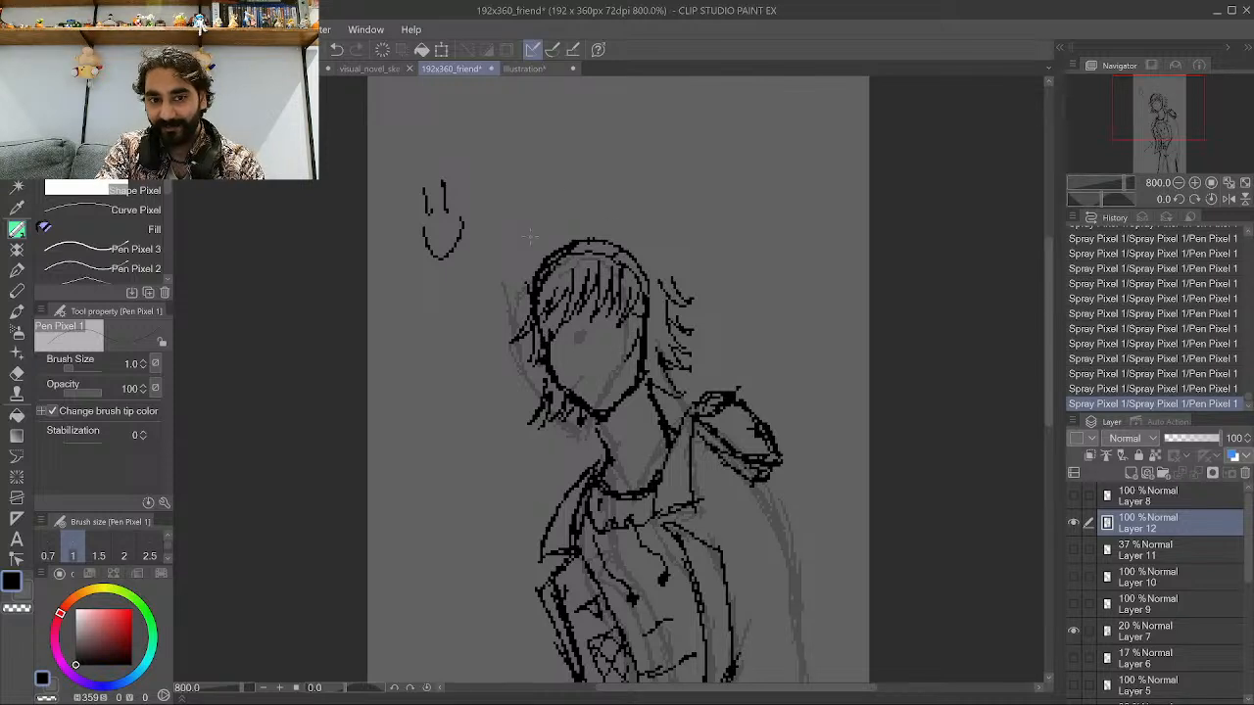
drag(536, 262, 606, 203)
mouse_move(571, 217)
mouse_down()
mouse_move(604, 208)
mouse_move(652, 236)
mouse_up()
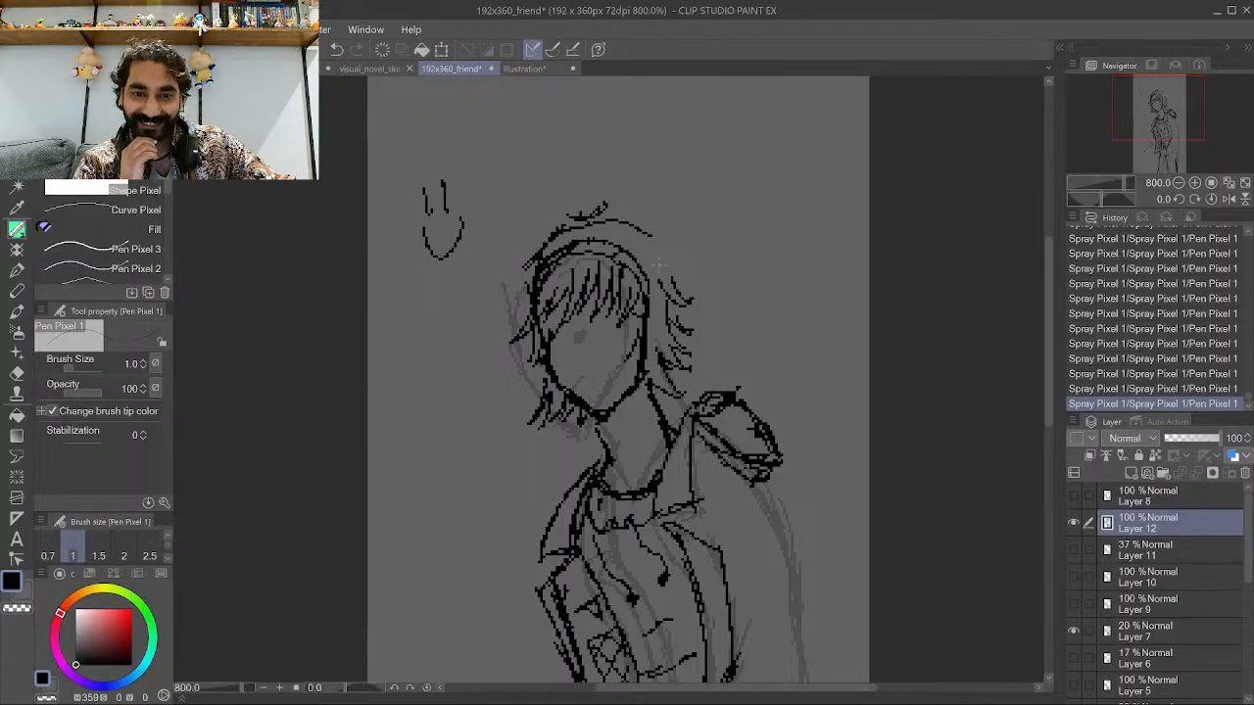
Ink a short line along the right side of the neck under the jaw.
scroll(662, 267, down, 8)
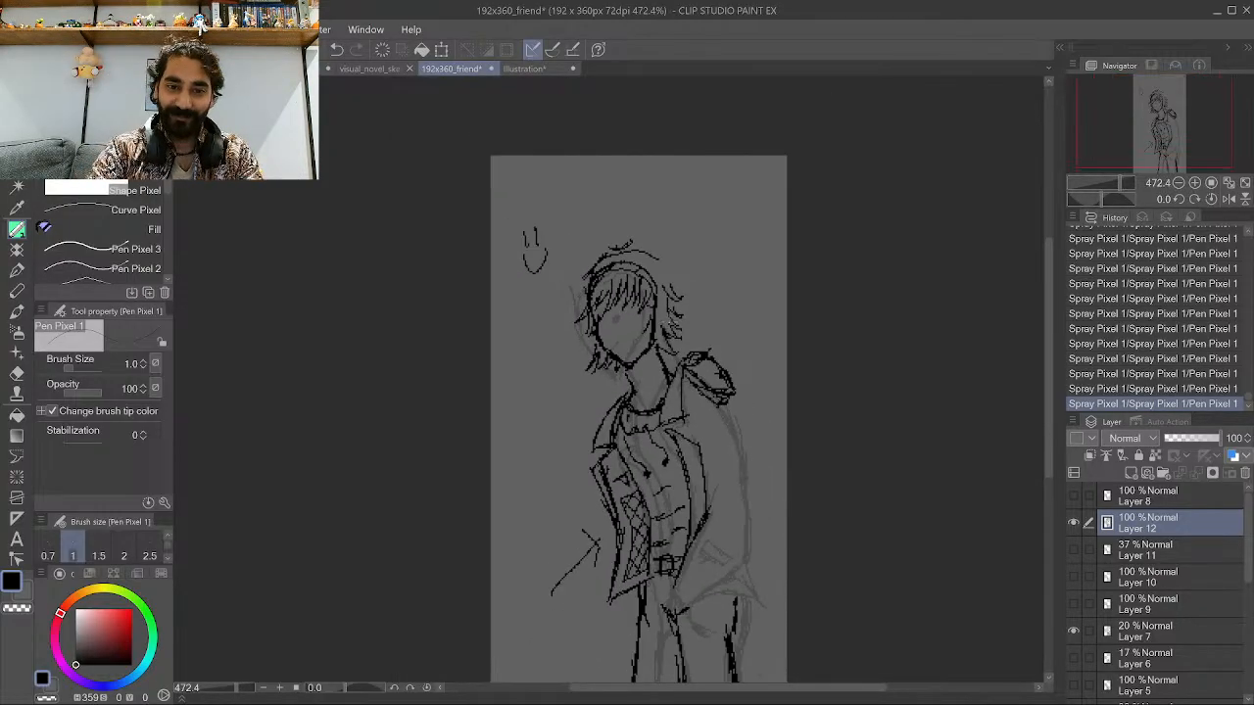
scroll(577, 518, up, 2)
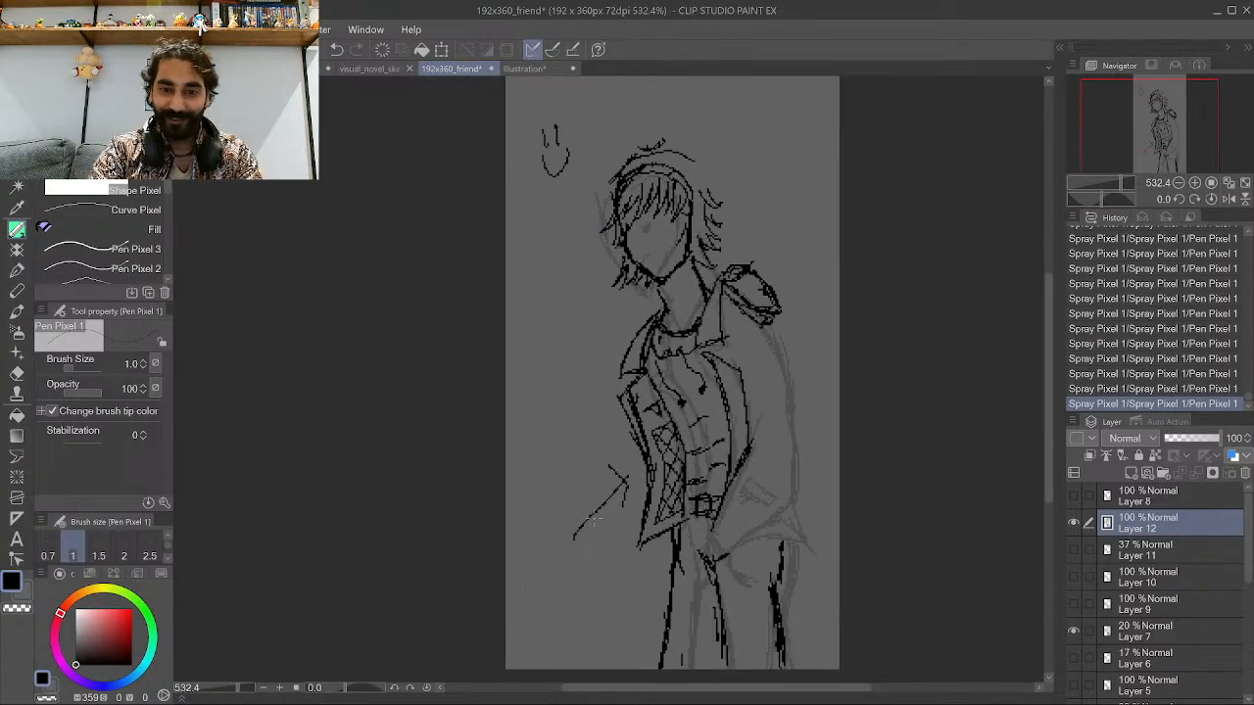
scroll(723, 239, up, 2)
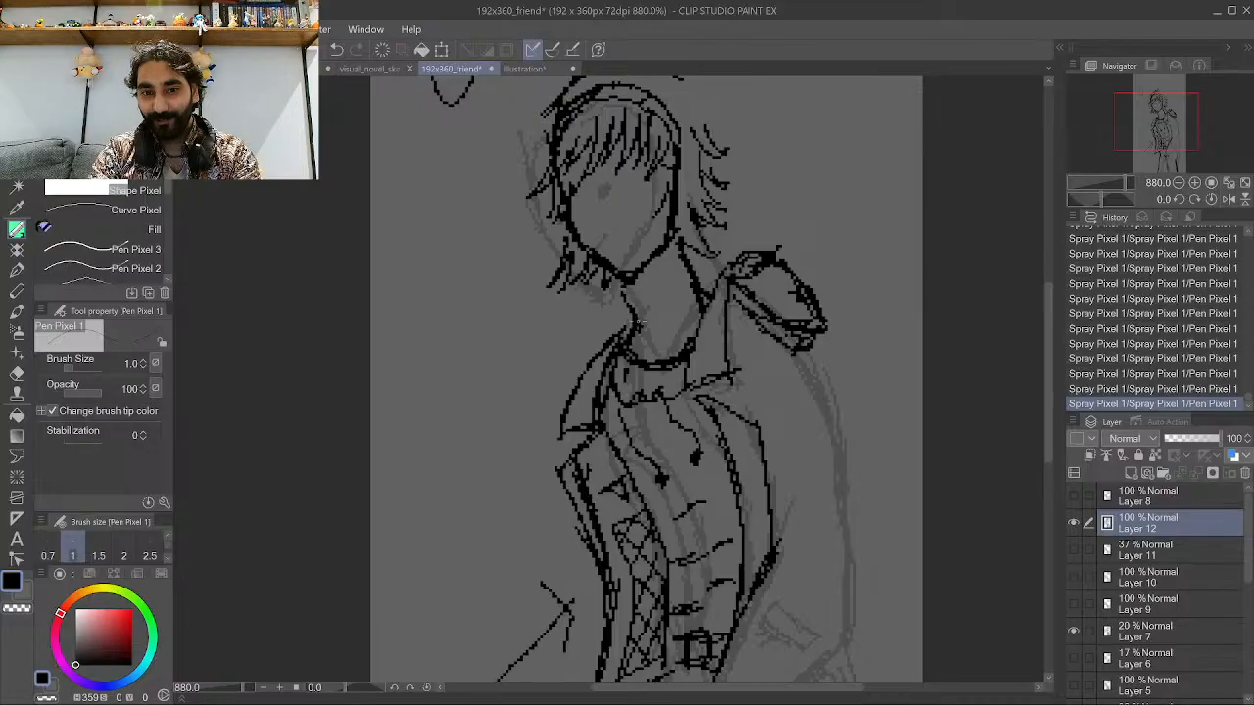
scroll(638, 323, up, 2)
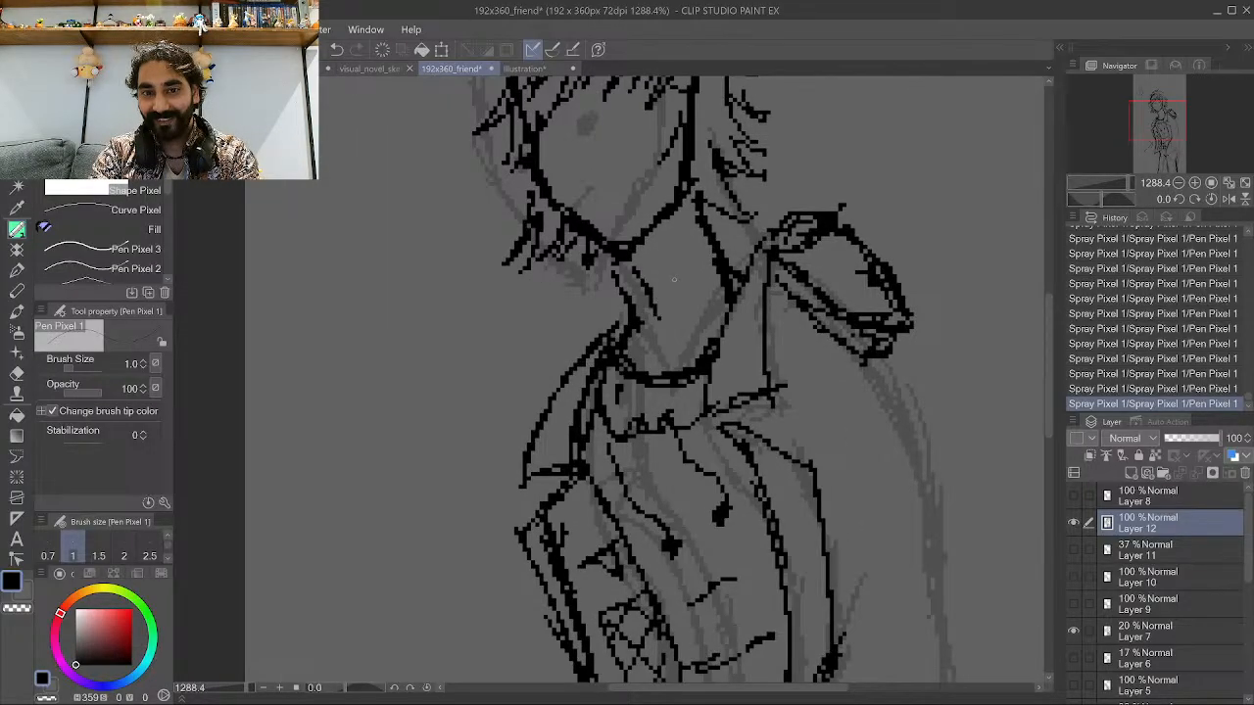
drag(672, 328, 680, 315)
drag(689, 303, 697, 258)
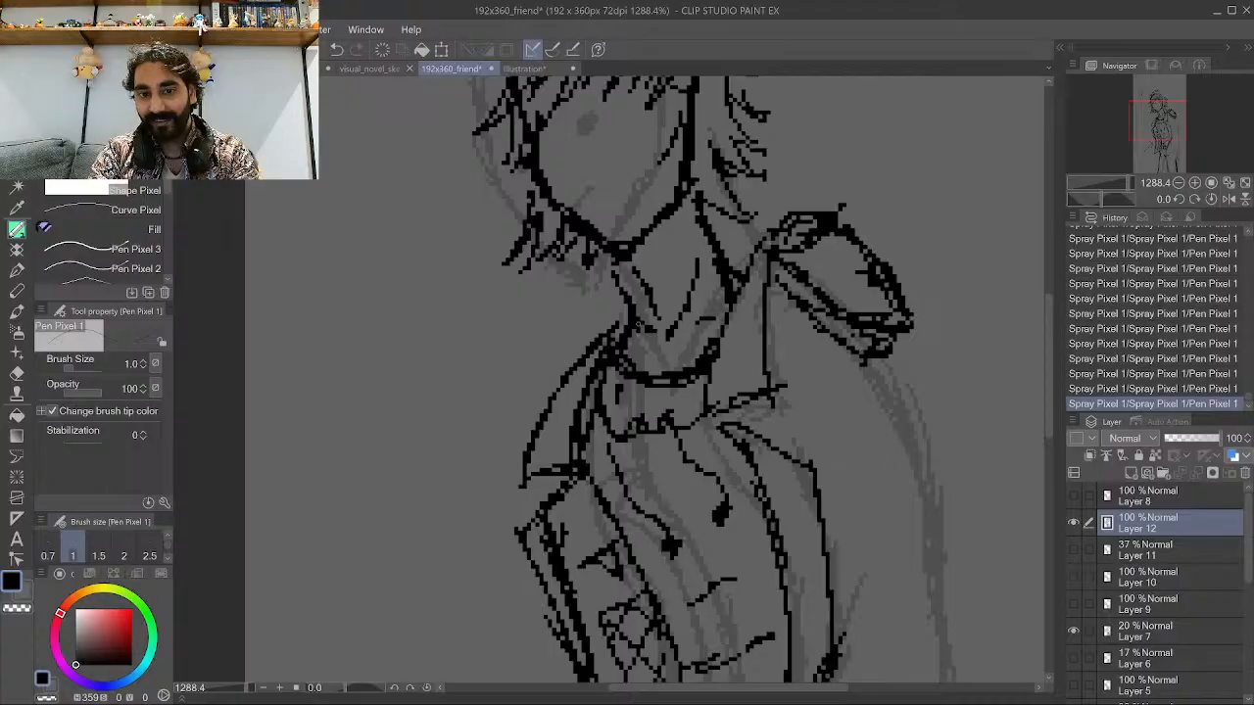
Try a stroke near the coat's lower hem, then undo it.
scroll(767, 486, down, 5)
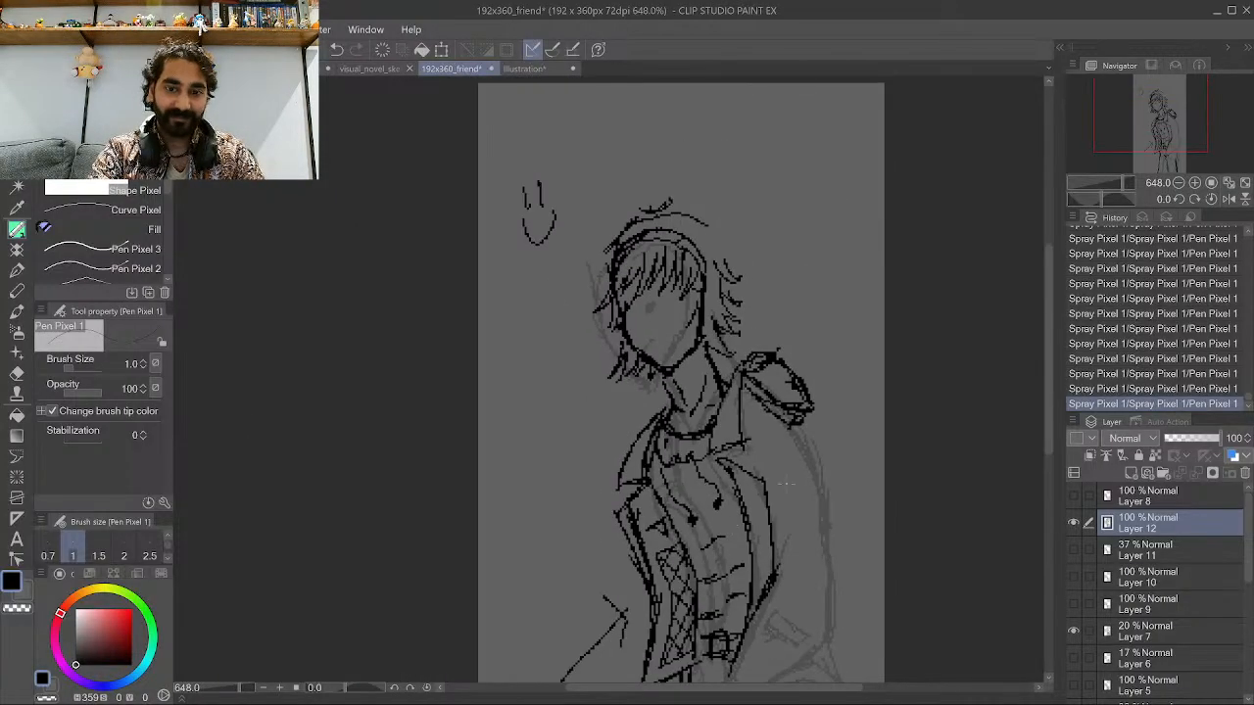
scroll(789, 464, up, 1)
scroll(789, 463, down, 6)
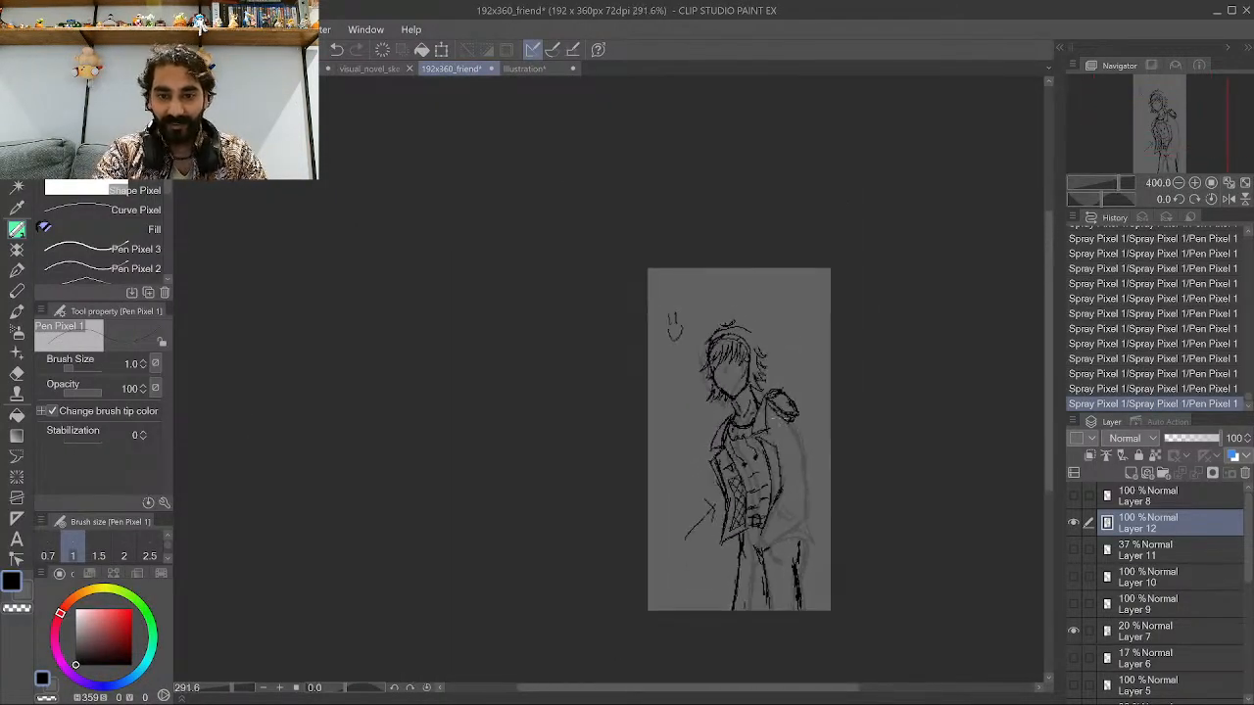
scroll(762, 588, up, 5)
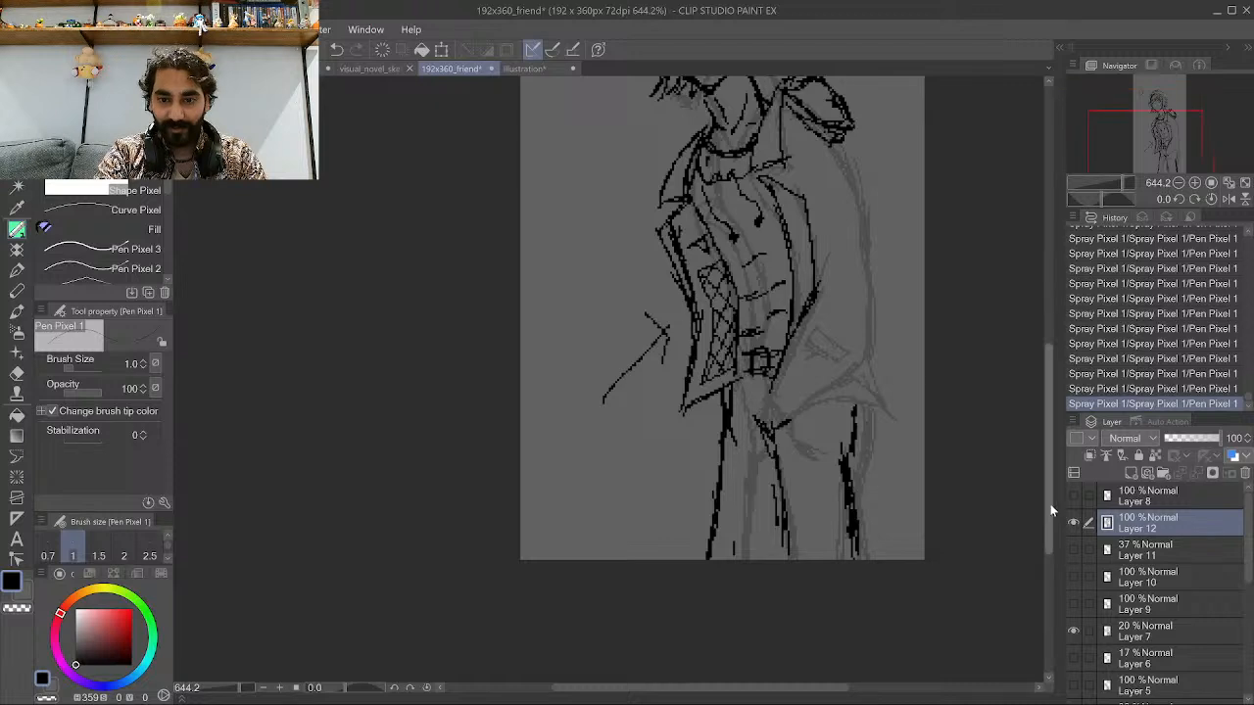
scroll(891, 508, down, 2)
scroll(753, 465, up, 3)
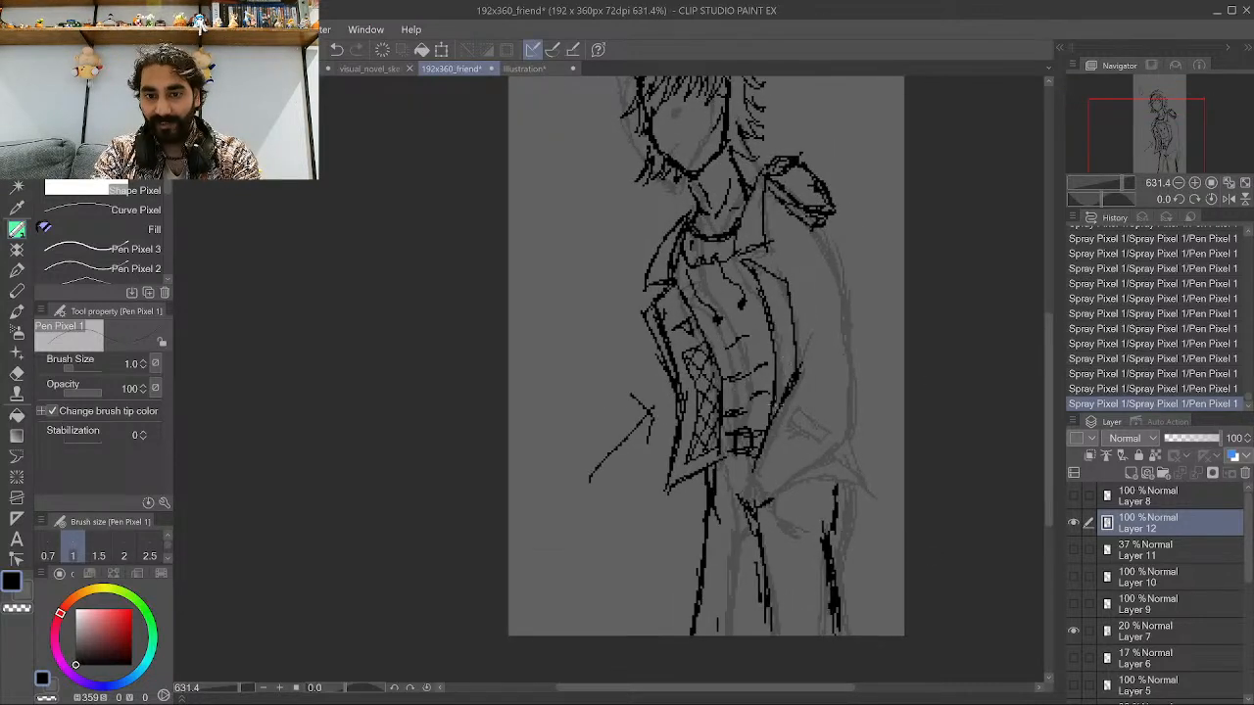
scroll(753, 464, up, 1)
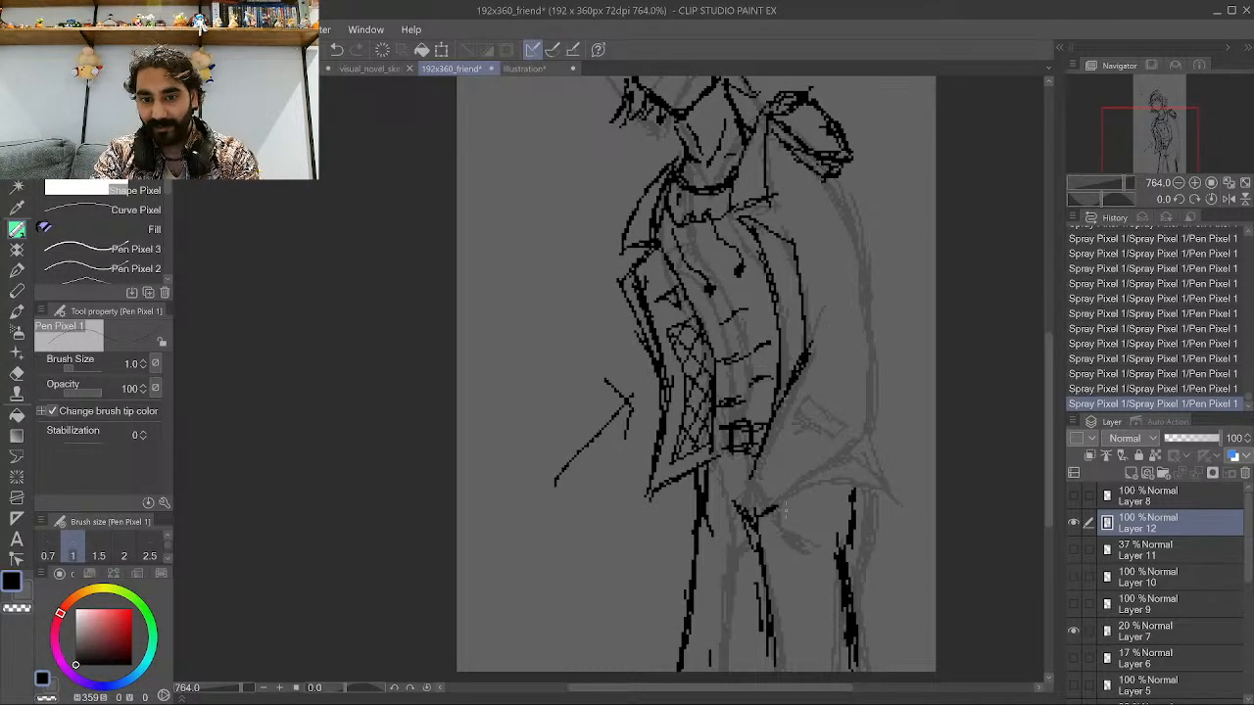
mouse_move(750, 480)
mouse_down()
mouse_move(799, 503)
mouse_move(758, 474)
mouse_move(801, 496)
mouse_move(772, 492)
mouse_up()
key(ctrl+z)
key(ctrl+z)
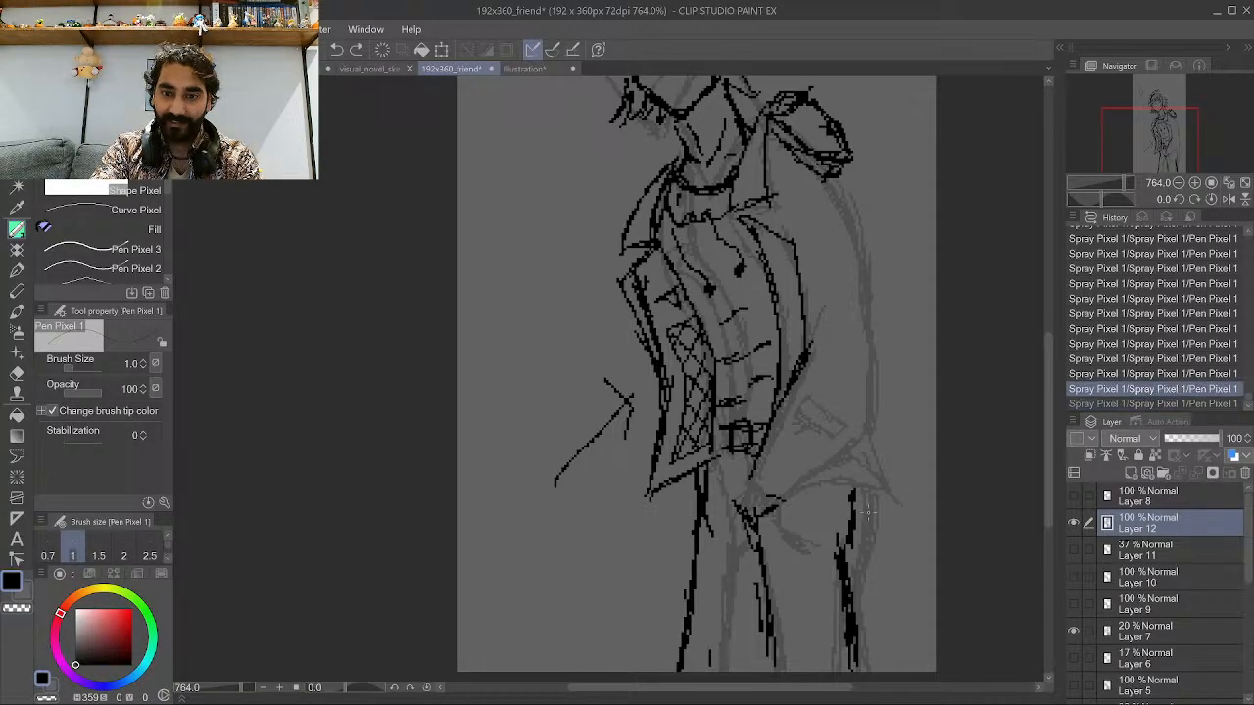
Ink the flaring coat tail lines at the lower right of the figure.
drag(872, 541, 785, 477)
drag(872, 534, 750, 476)
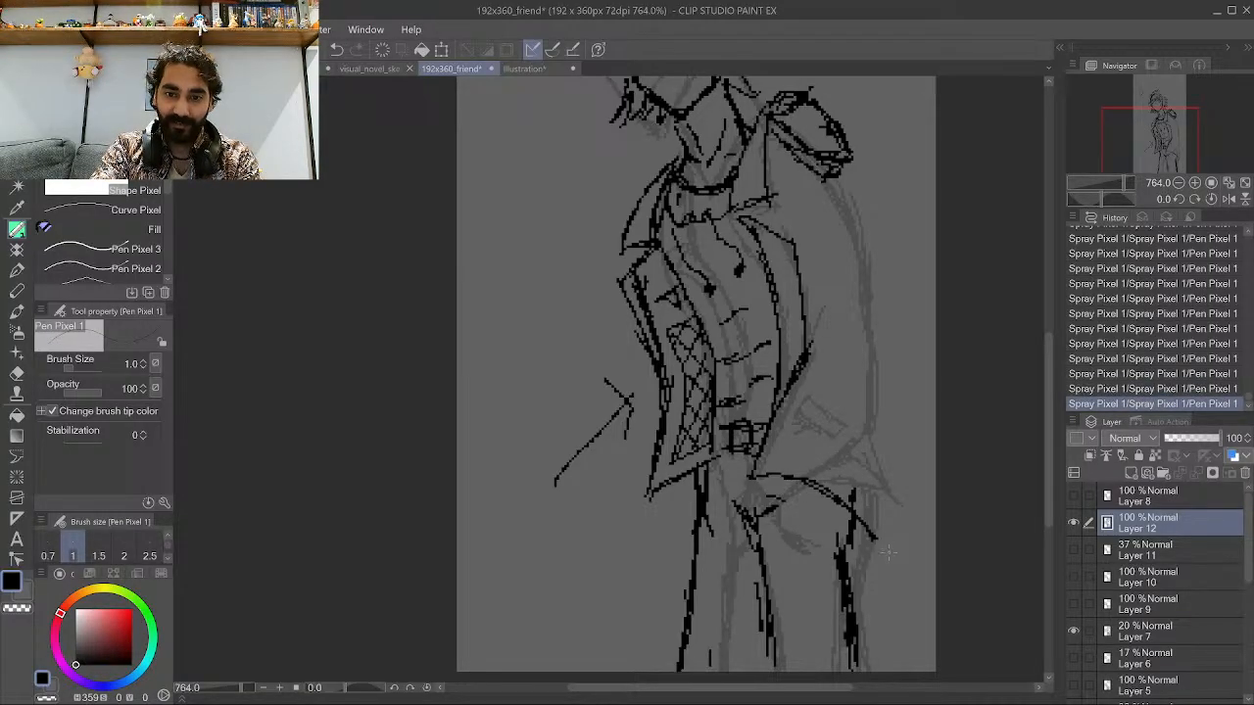
drag(888, 552, 813, 485)
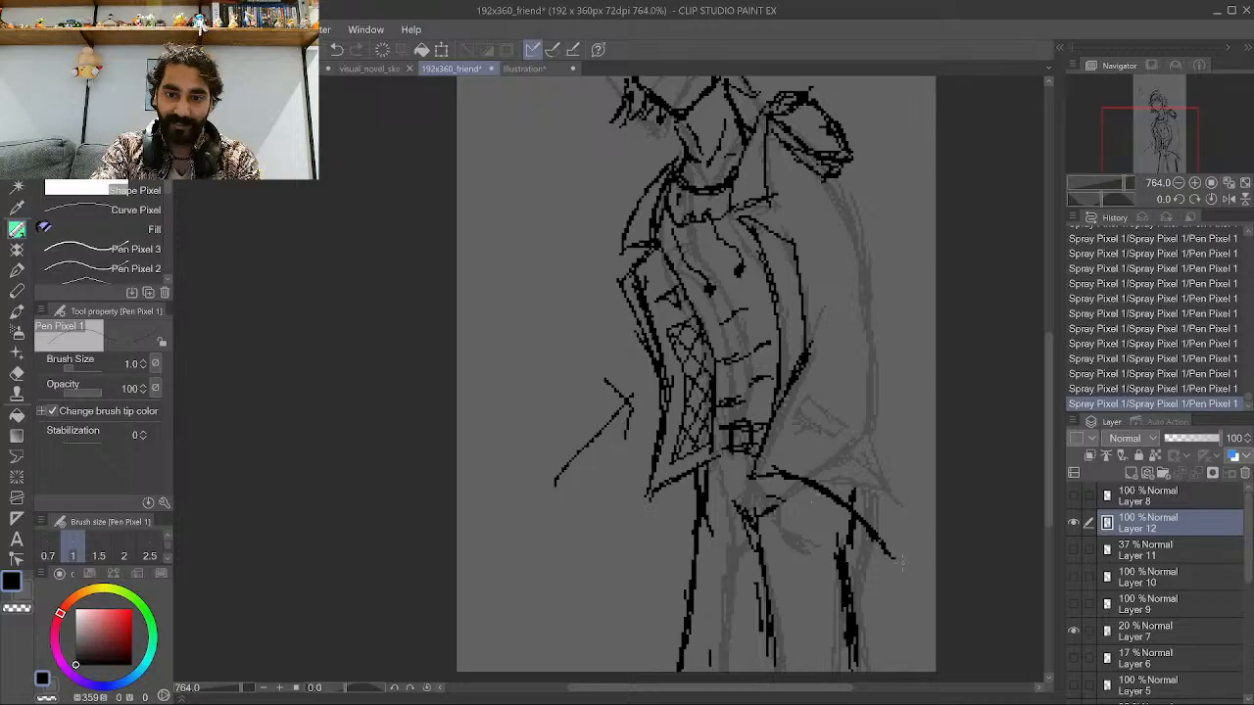
drag(902, 561, 784, 468)
drag(917, 560, 881, 471)
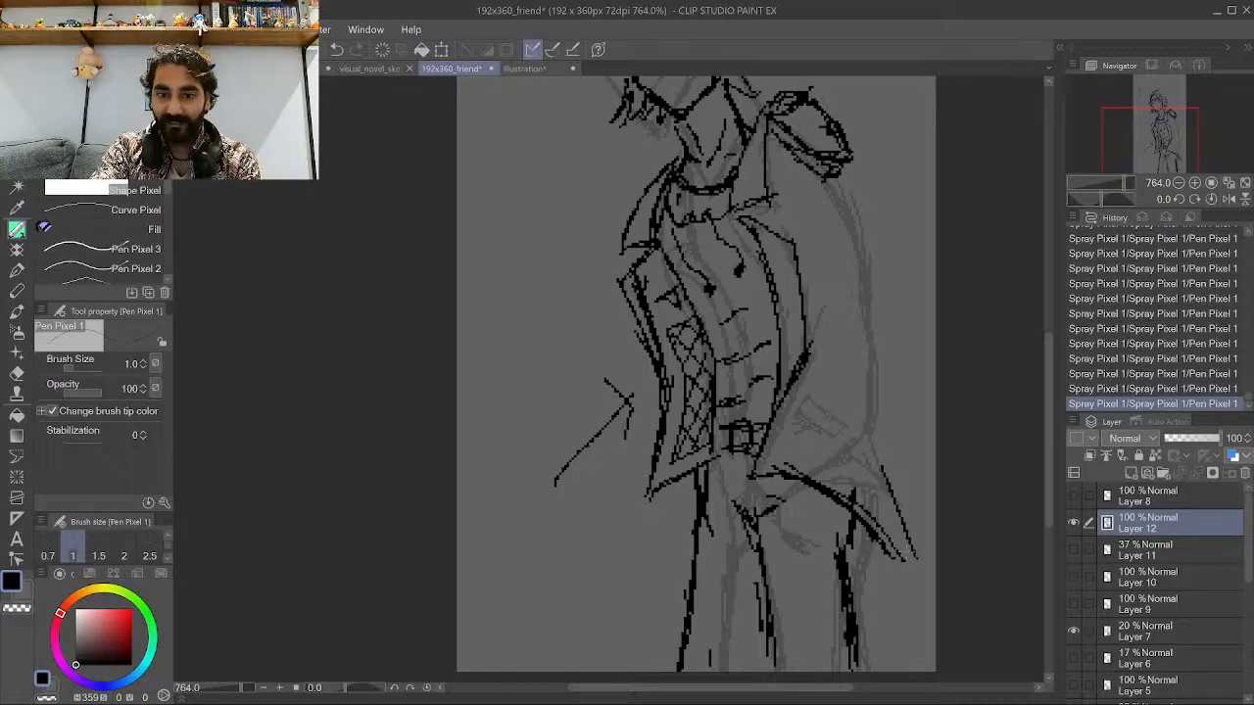
Ink the coat's long back outline running up the right side of the figure.
drag(907, 563, 873, 409)
drag(880, 461, 879, 374)
drag(881, 458, 890, 349)
drag(881, 434, 892, 323)
drag(881, 457, 881, 295)
drag(890, 338, 867, 229)
drag(881, 295, 847, 207)
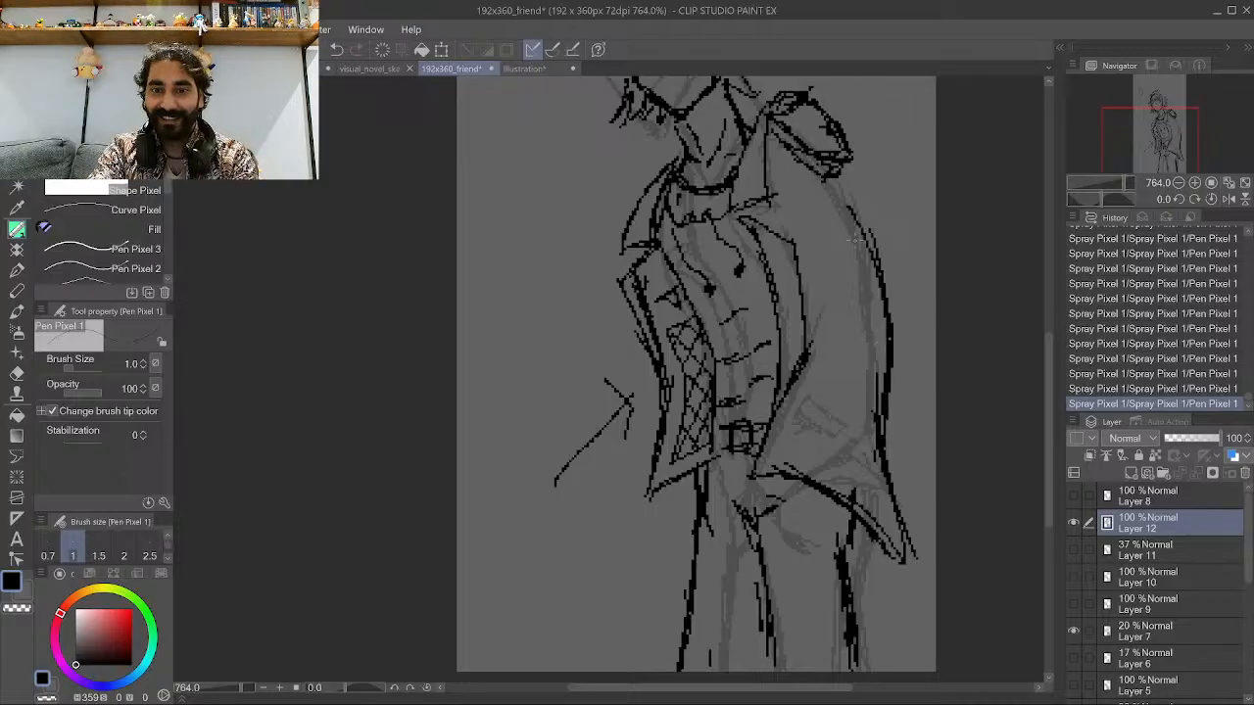
drag(872, 250, 835, 179)
drag(887, 292, 842, 173)
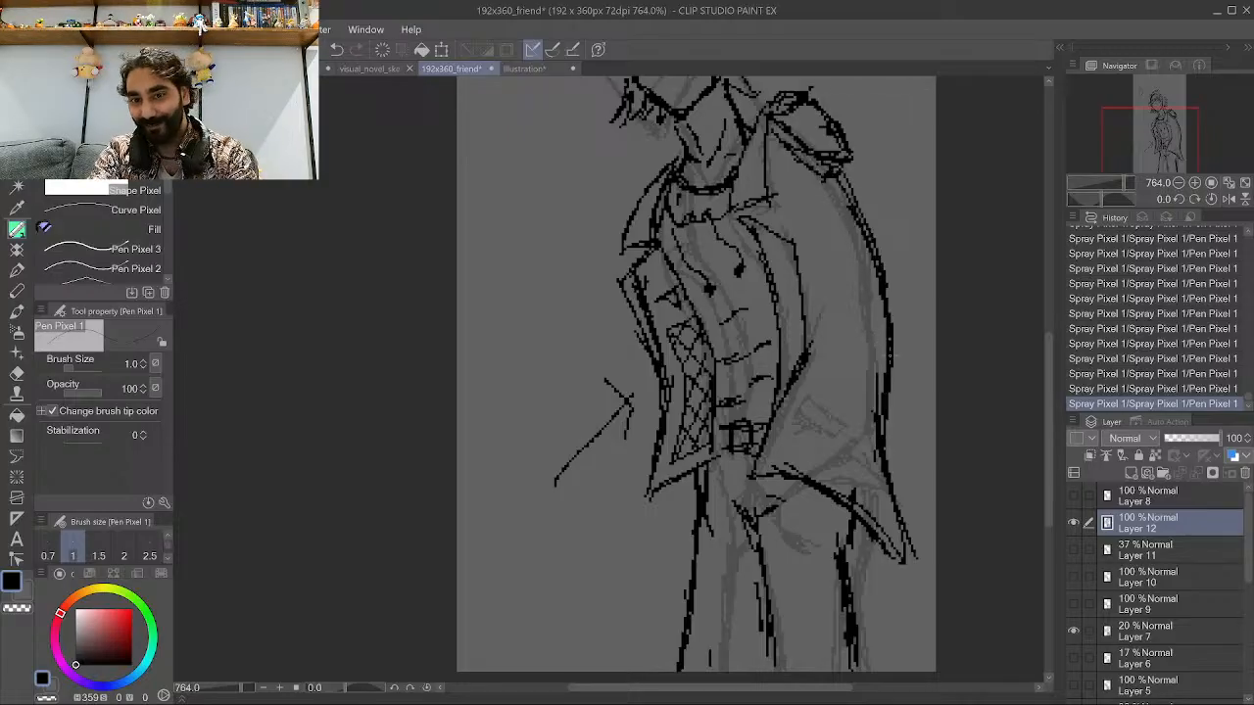
drag(887, 286, 852, 192)
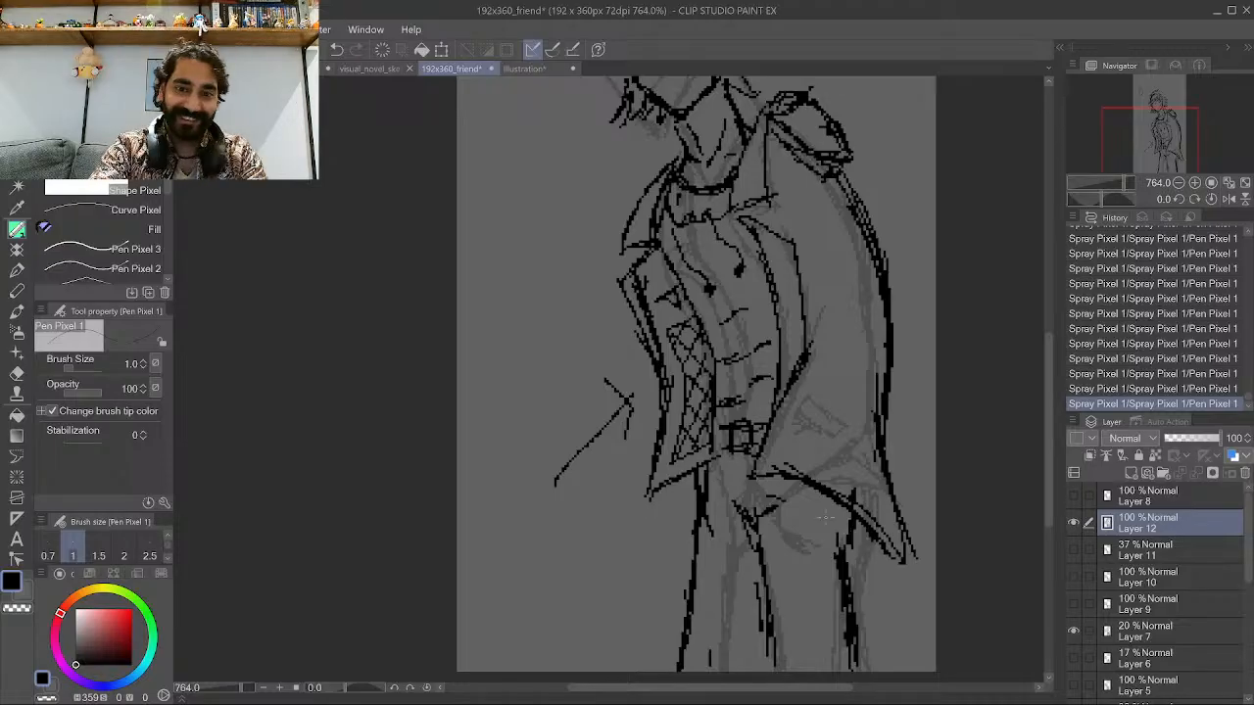
scroll(726, 567, down, 2)
scroll(629, 583, down, 1)
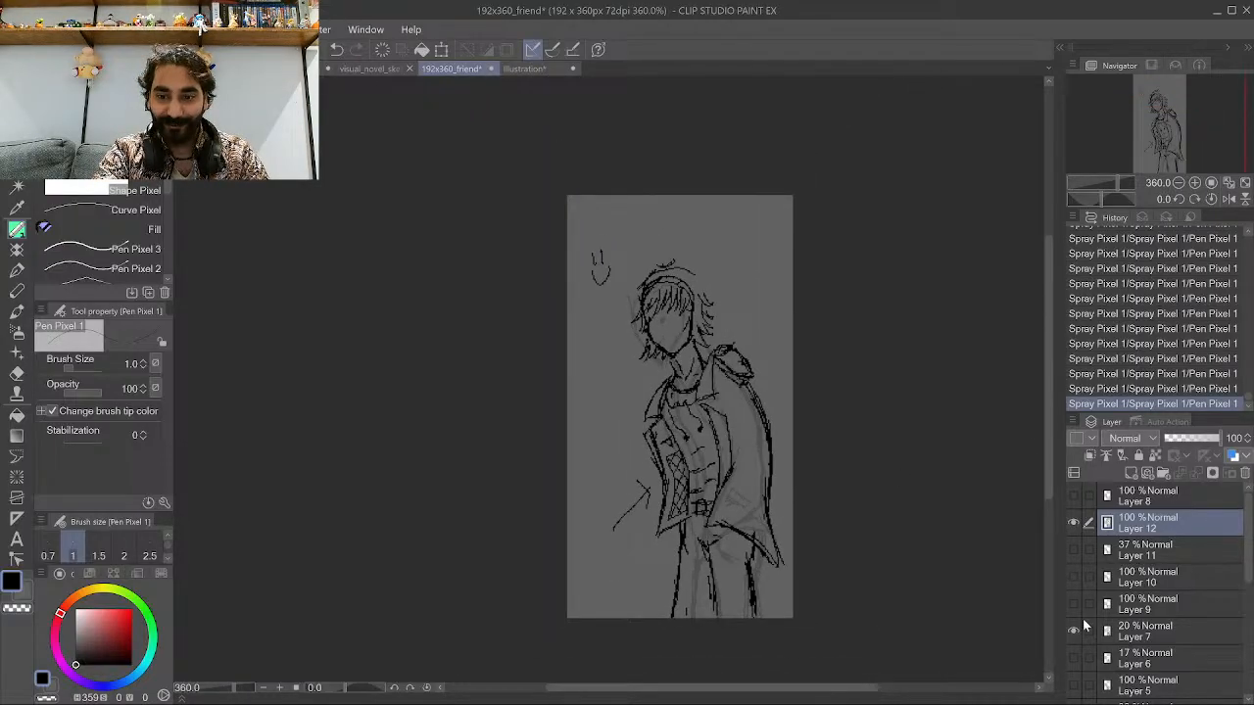
Move the ink layer slightly left to reposition the figure on the canvas.
scroll(750, 520, up, 2)
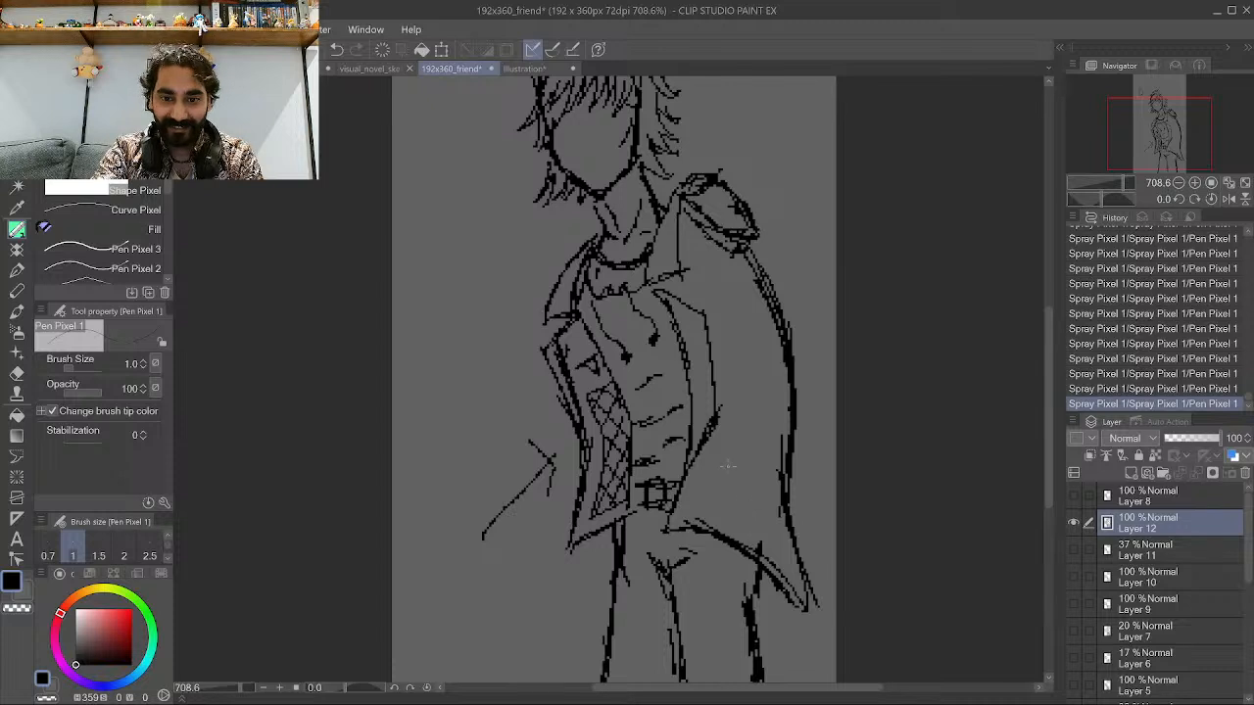
mouse_move(740, 492)
mouse_down()
mouse_move(713, 455)
mouse_move(752, 504)
mouse_move(726, 441)
mouse_up()
scroll(748, 464, down, 4)
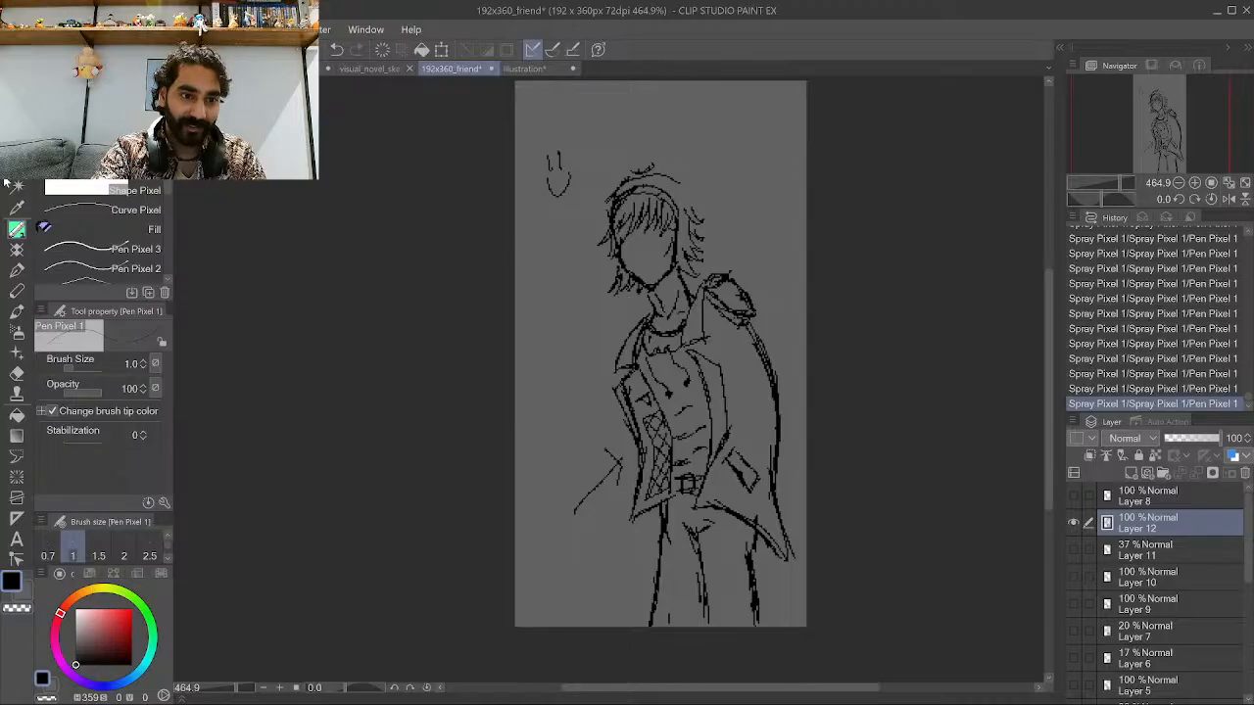
click(17, 145)
drag(767, 376, 705, 368)
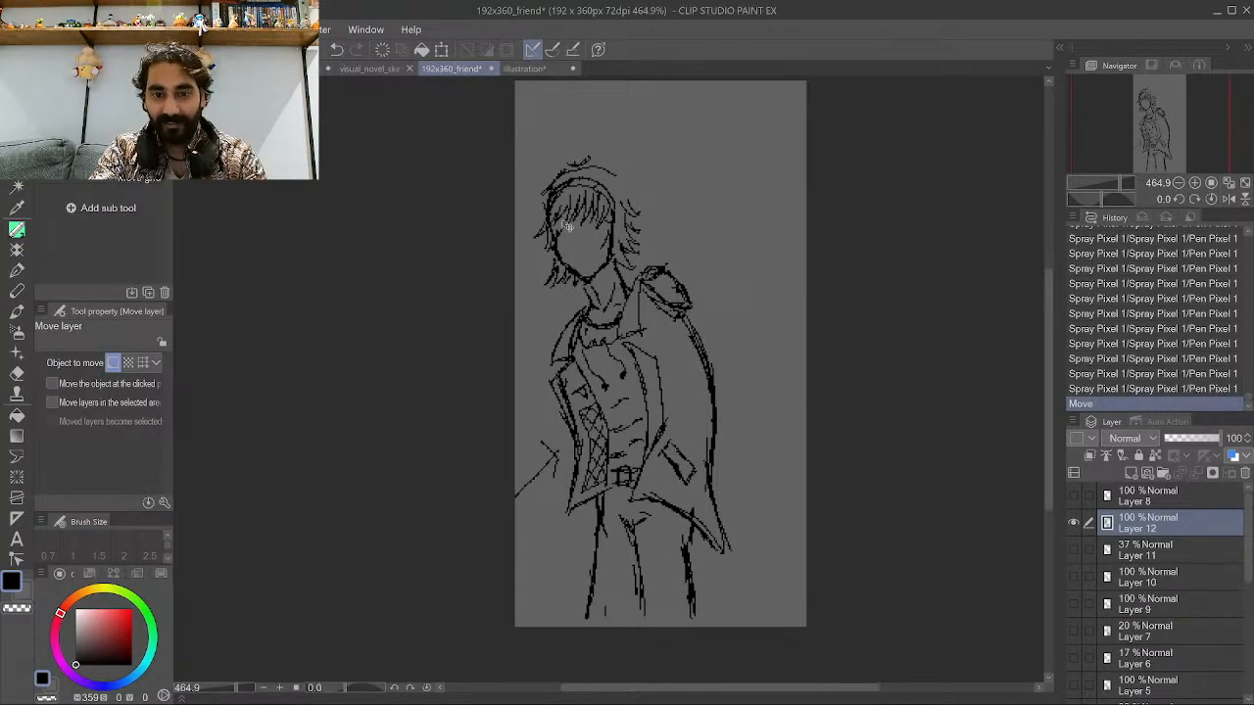
Ink the shoulder and upper sleeve lines on the figure's right side.
click(16, 228)
scroll(655, 330, up, 2)
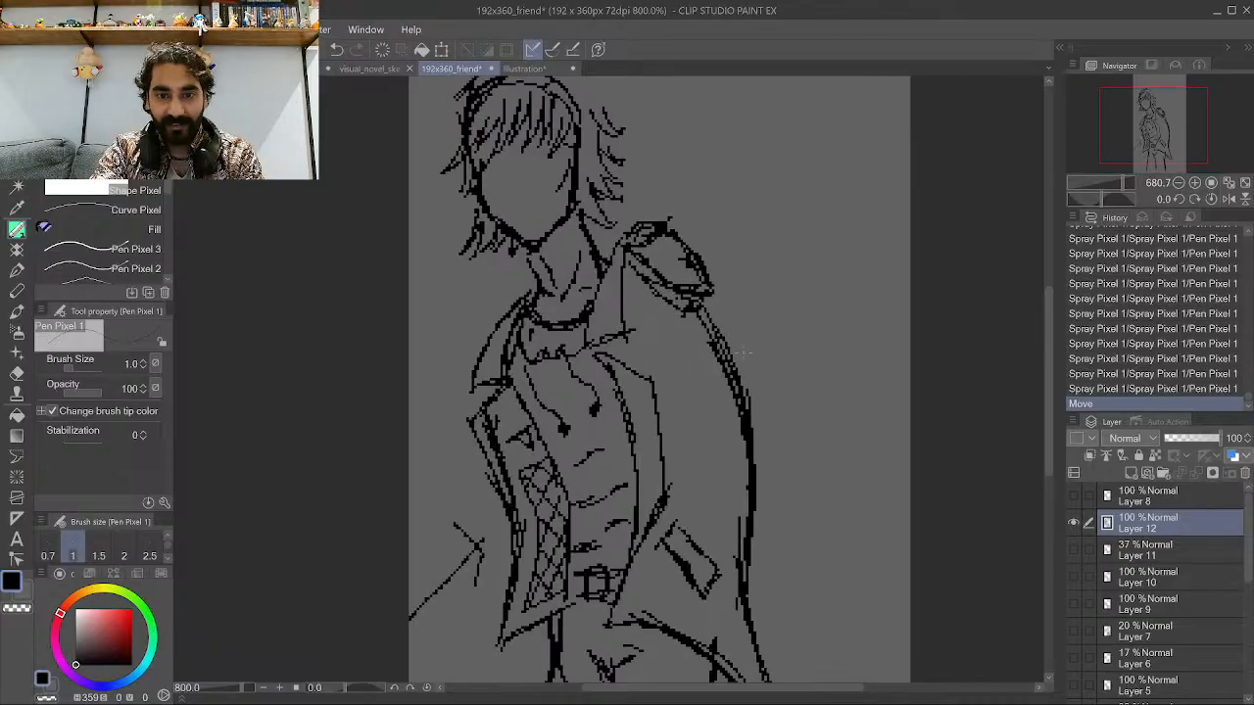
drag(641, 268, 715, 293)
drag(703, 296, 749, 330)
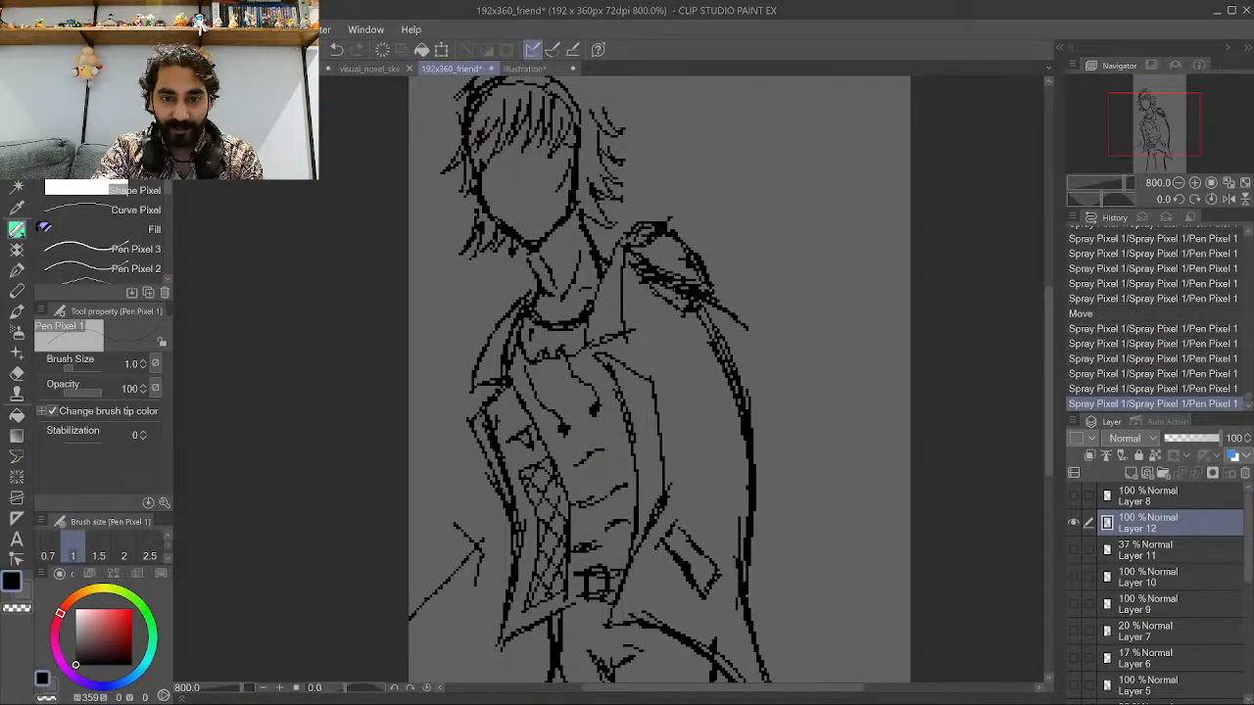
drag(658, 282, 683, 286)
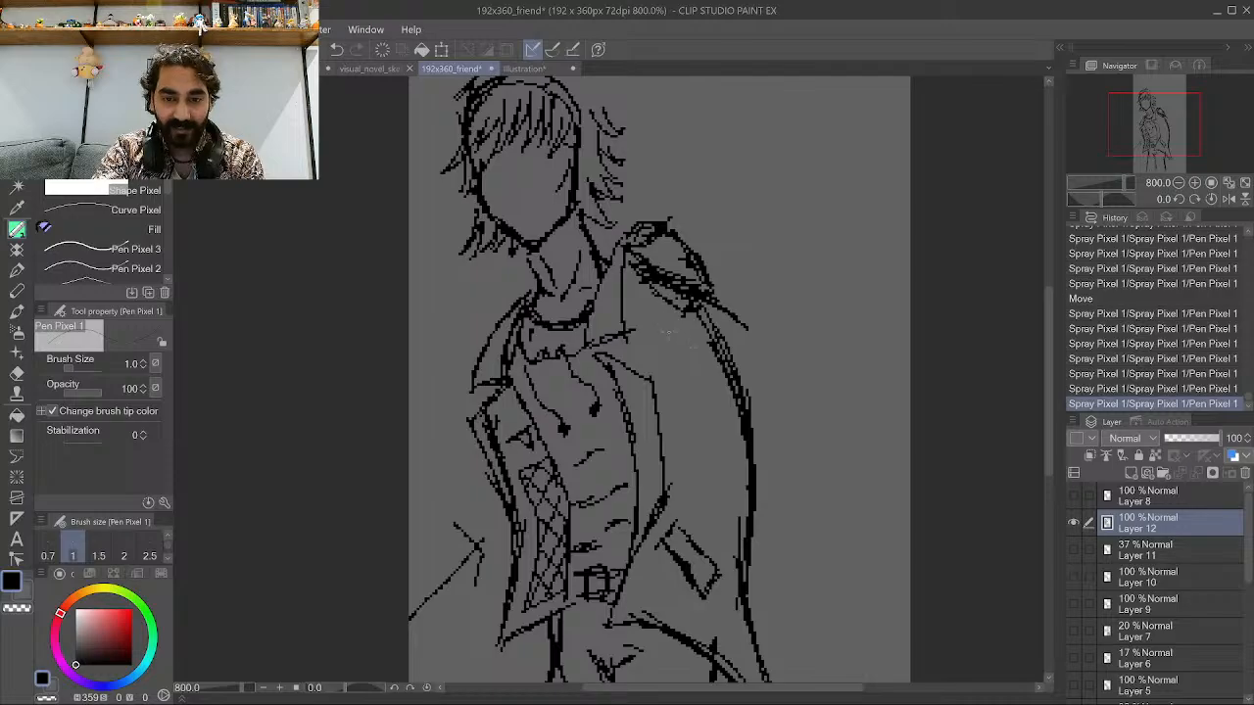
Ink the right sleeve's outer lines running down from the shoulder.
mouse_move(715, 374)
mouse_down()
mouse_move(691, 360)
mouse_move(729, 384)
mouse_up()
drag(666, 339, 770, 466)
drag(718, 405, 747, 453)
drag(668, 335, 701, 389)
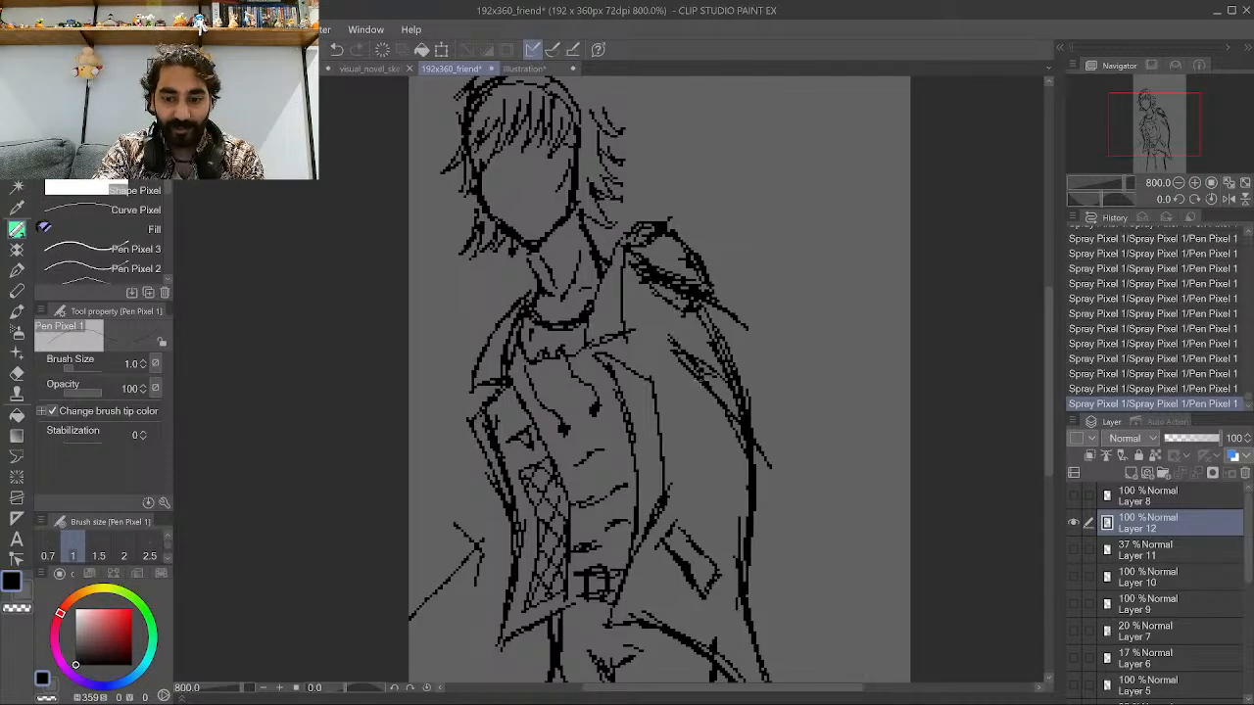
Ink diagonal lines shaping the right arm bent with its hand at the hip.
drag(674, 536, 734, 423)
drag(714, 469, 741, 421)
drag(707, 498, 741, 437)
drag(725, 561, 774, 496)
drag(722, 560, 782, 482)
drag(726, 546, 798, 436)
drag(774, 486, 801, 437)
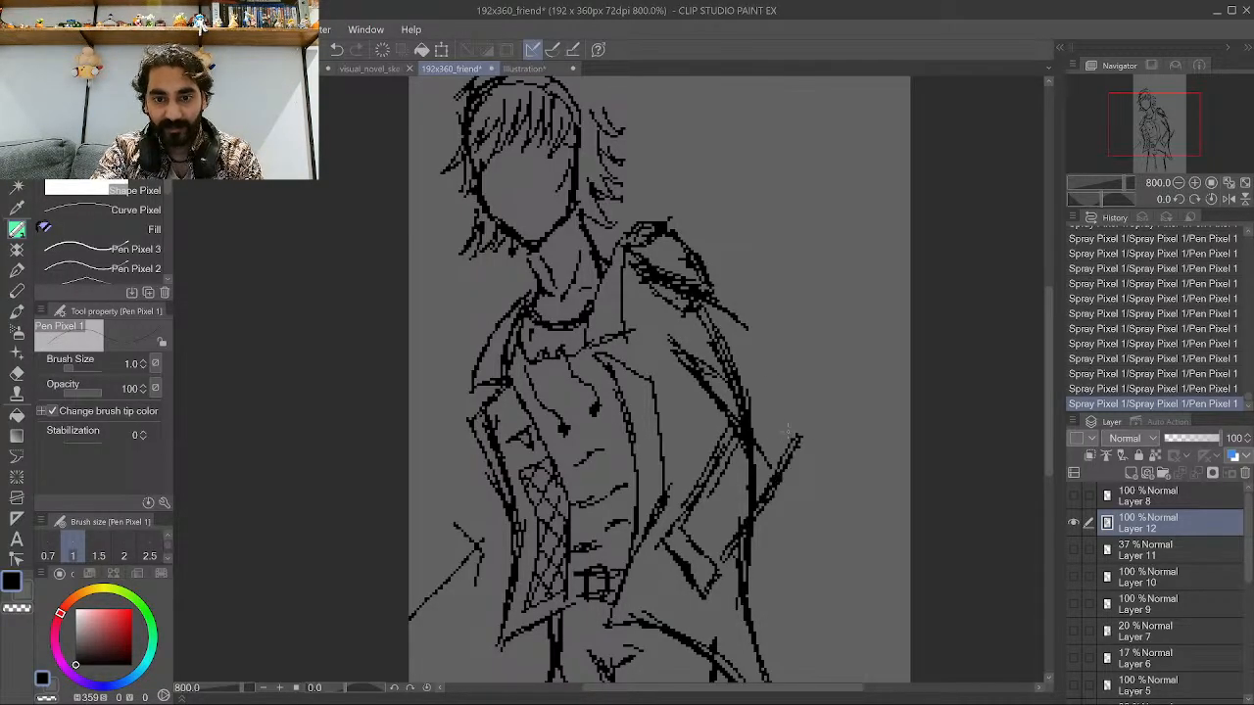
drag(751, 333, 800, 443)
drag(705, 299, 784, 400)
mouse_move(664, 288)
mouse_down()
mouse_move(742, 337)
mouse_move(605, 359)
mouse_move(431, 358)
mouse_move(605, 358)
mouse_up()
Erase stray strokes on the right arm with the transparent color and redraw its line toward the shoulder.
click(17, 609)
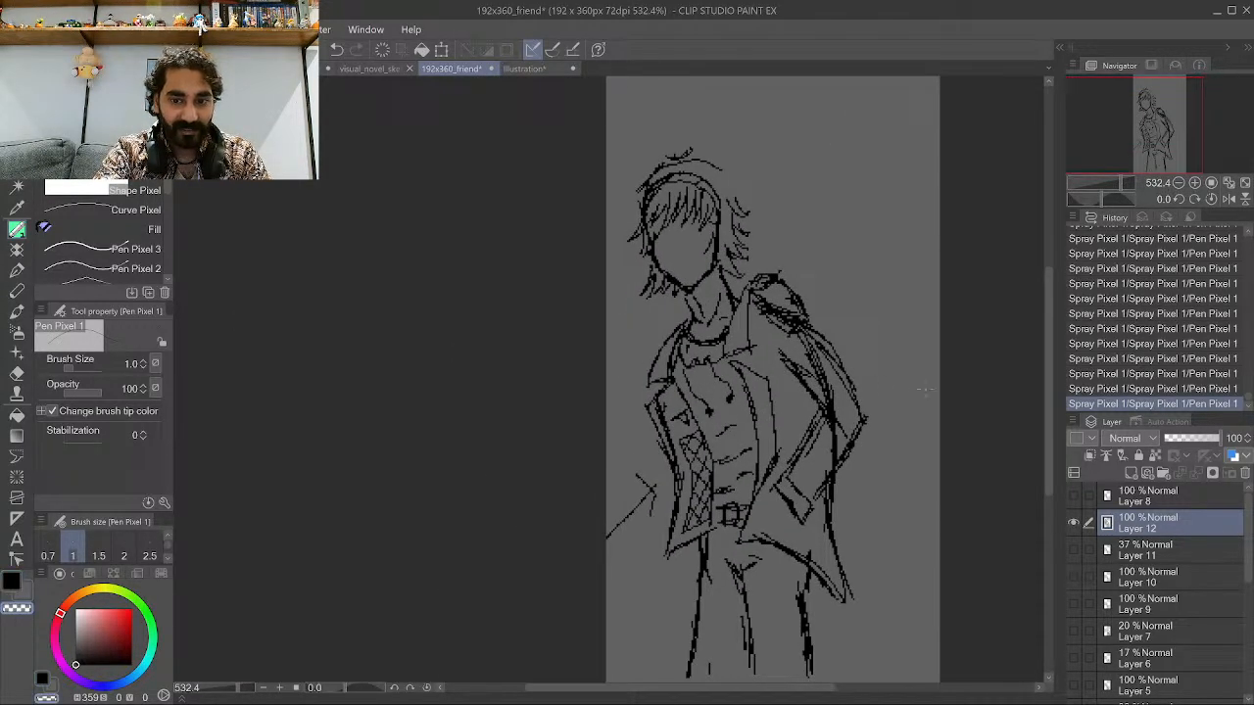
drag(746, 401, 889, 401)
drag(752, 442, 733, 489)
drag(765, 414, 771, 496)
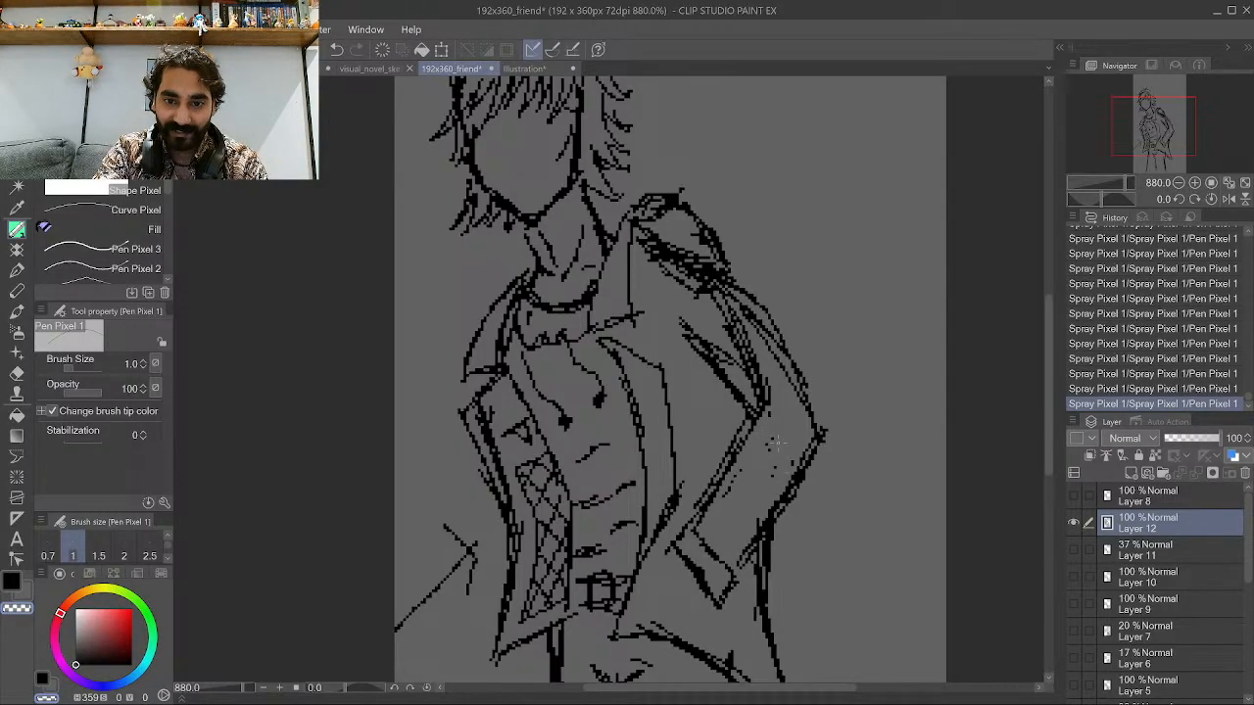
mouse_move(764, 393)
mouse_down()
mouse_move(730, 335)
mouse_move(764, 411)
mouse_move(717, 305)
mouse_move(737, 335)
mouse_move(678, 274)
mouse_up()
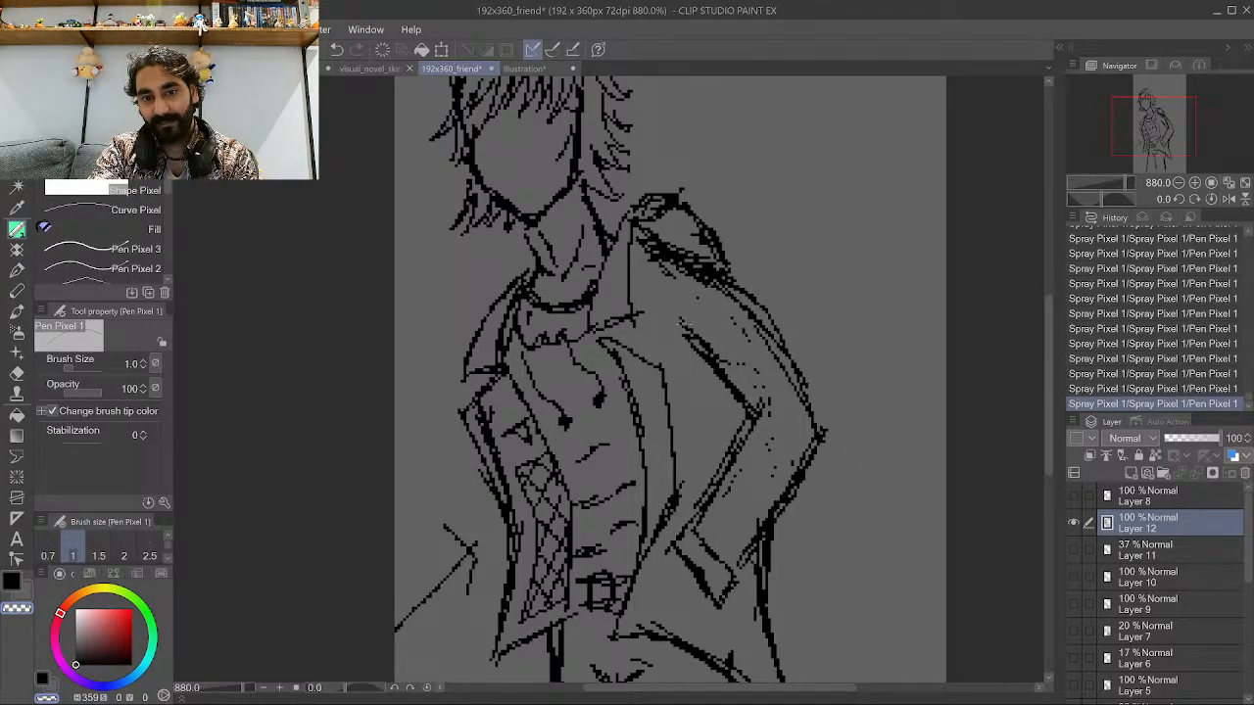
mouse_move(682, 326)
mouse_down()
mouse_move(772, 408)
mouse_move(760, 348)
mouse_move(758, 402)
mouse_up()
scroll(770, 390, down, 5)
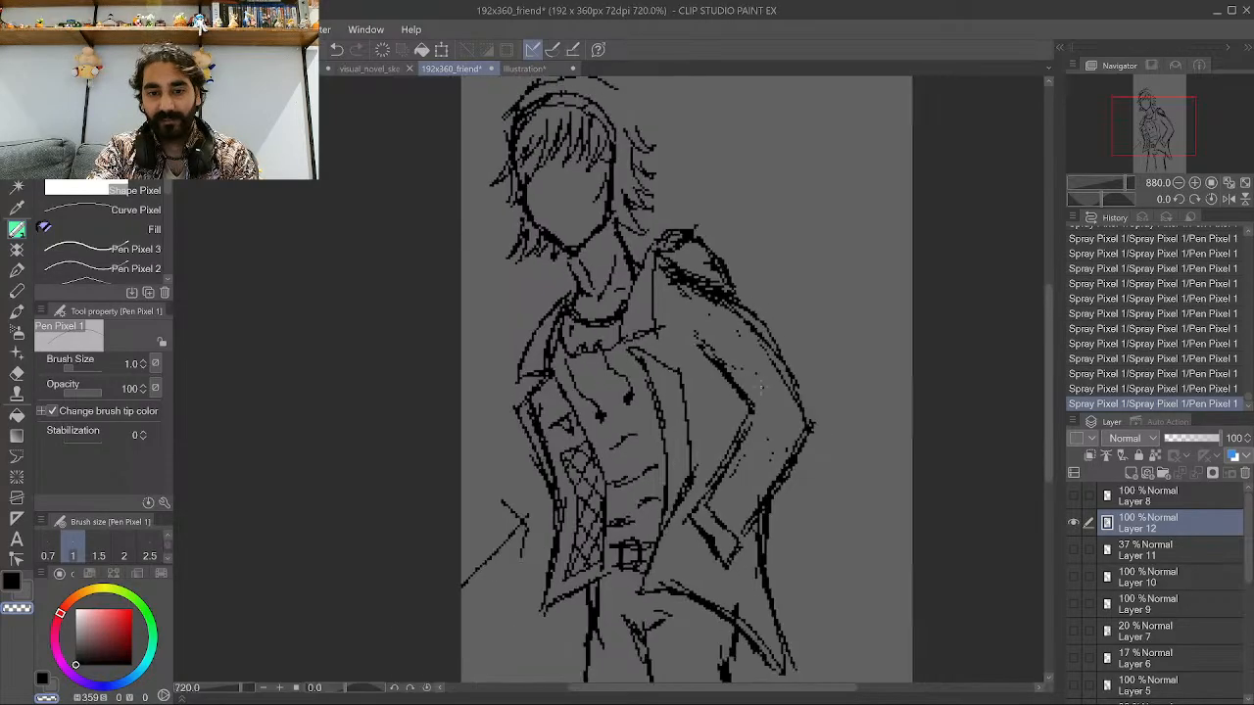
Move the ink layer slightly right to recenter the figure.
scroll(890, 381, up, 1)
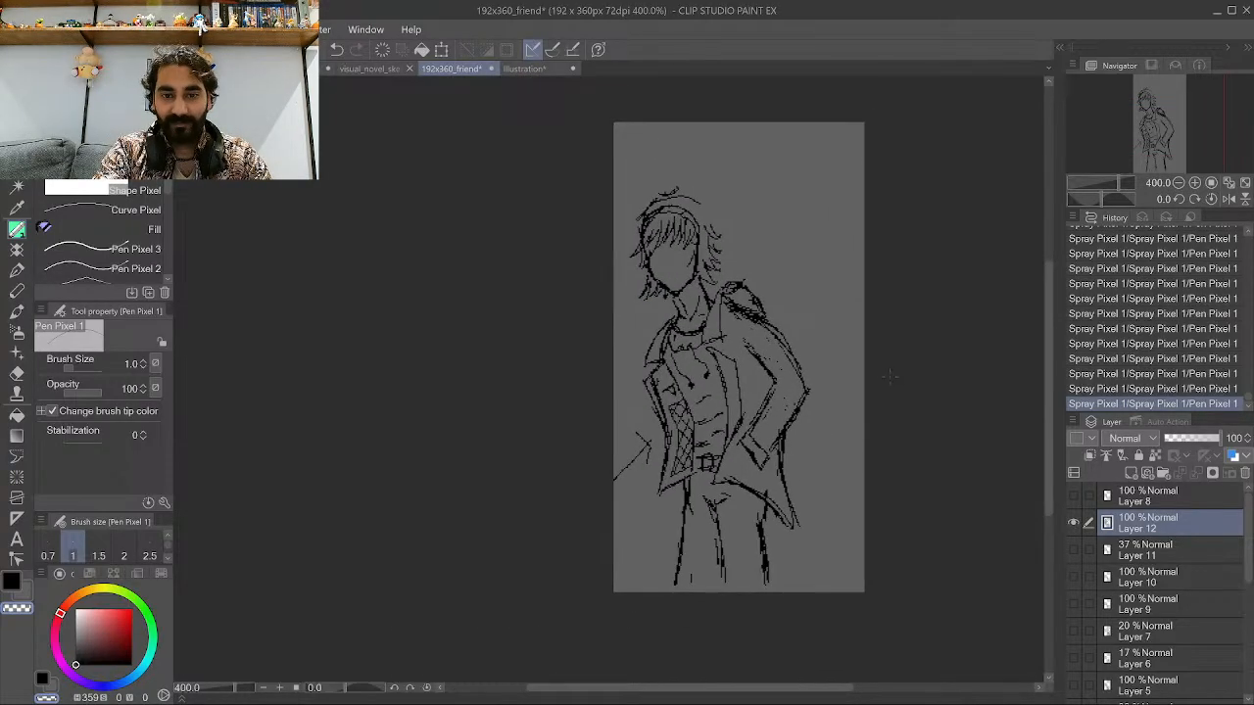
scroll(746, 278, down, 3)
scroll(799, 319, up, 3)
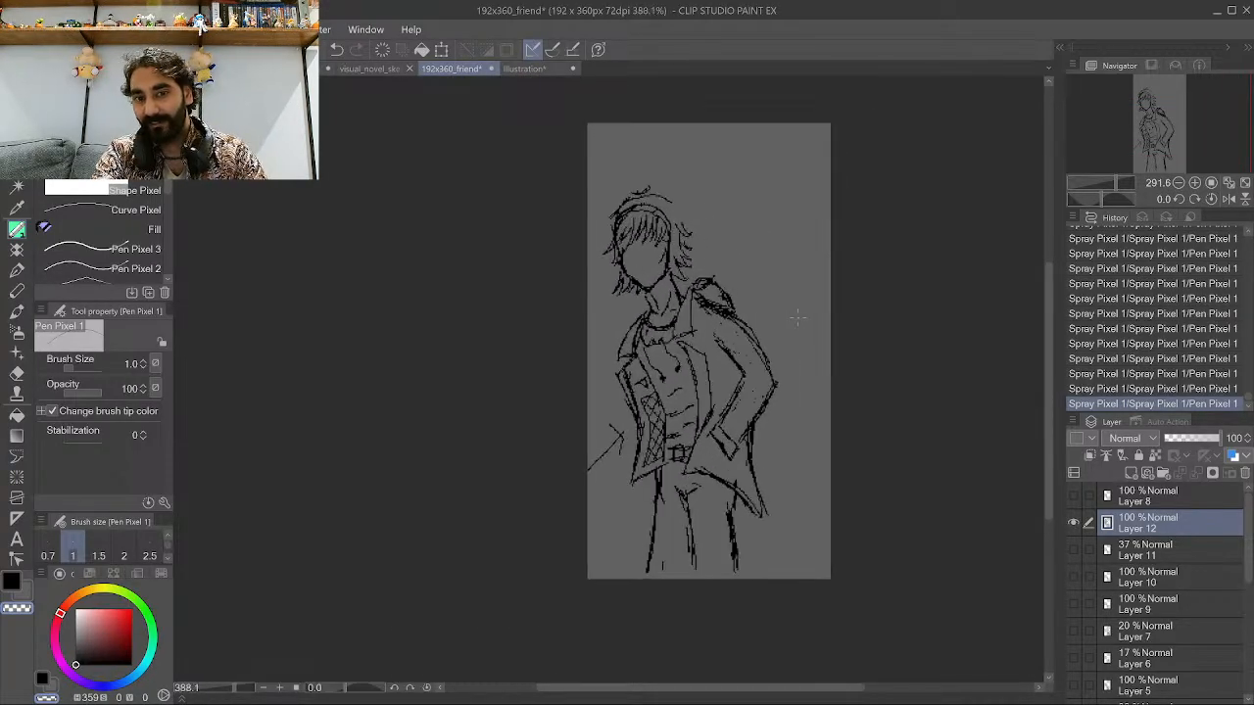
scroll(668, 235, up, 2)
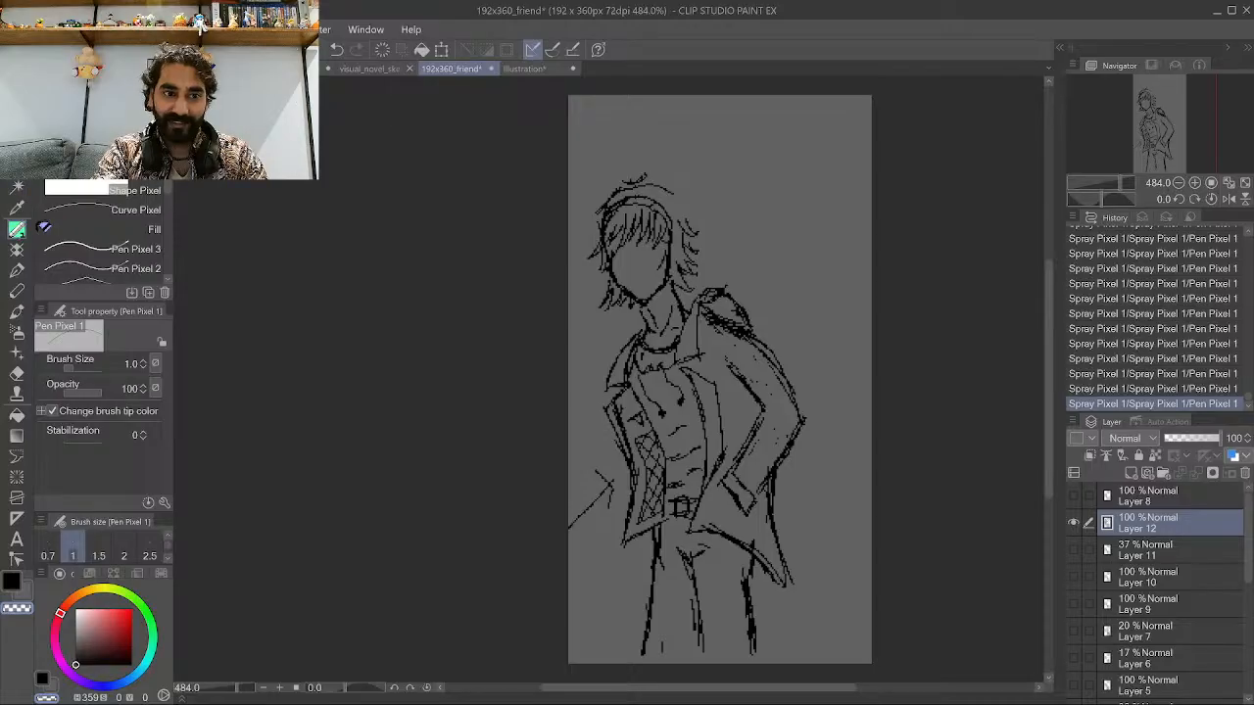
click(17, 145)
drag(592, 390, 623, 386)
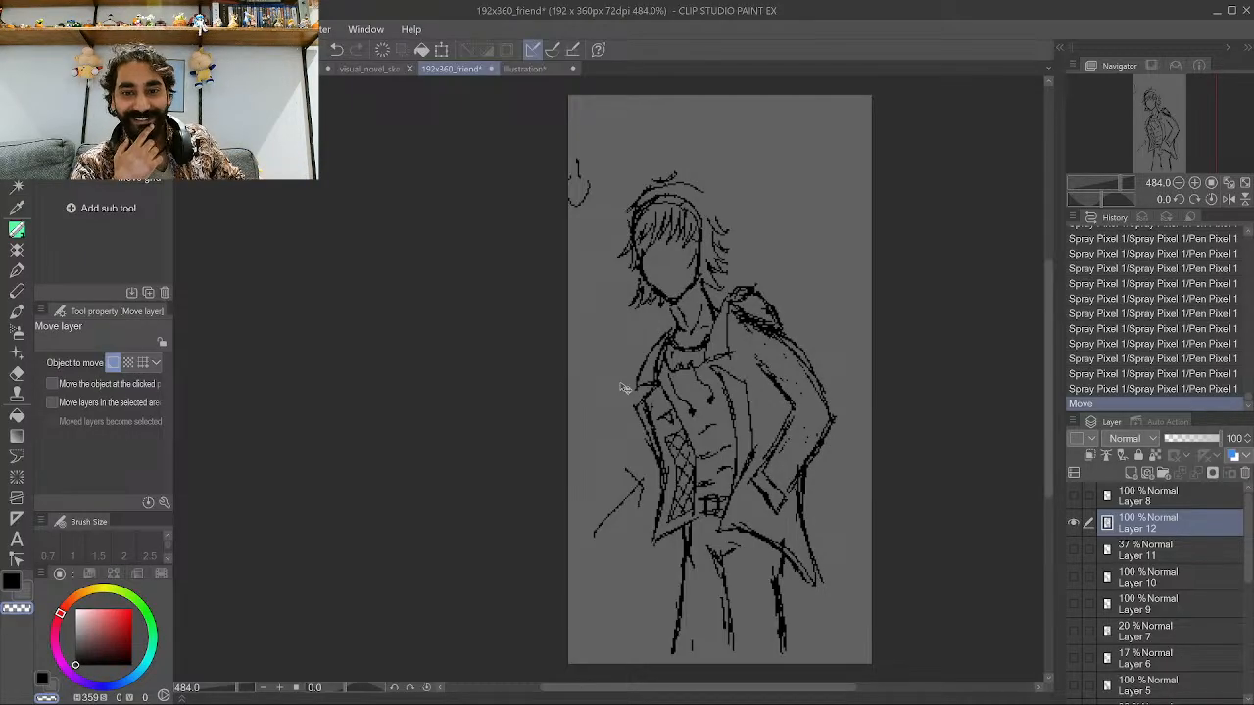
Add a new layer above the ink and pick red as the drawing color.
scroll(784, 257, up, 1)
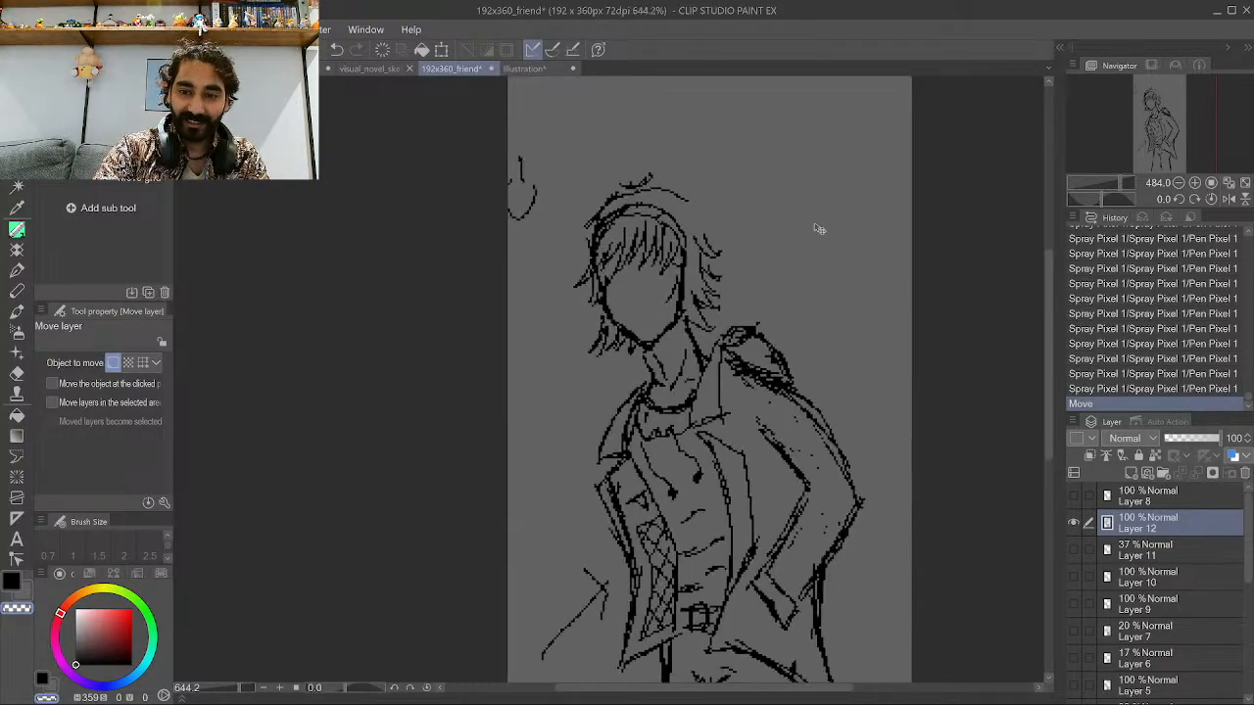
click(1132, 473)
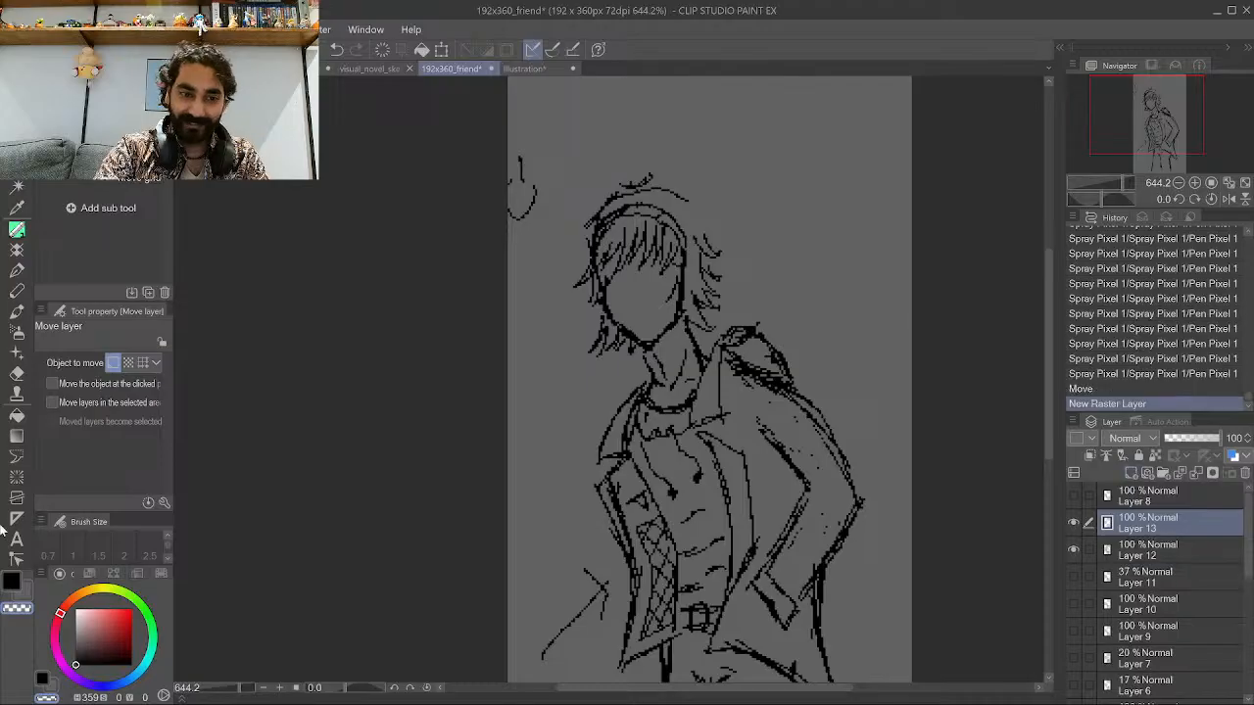
mouse_move(102, 628)
mouse_down()
mouse_move(131, 621)
mouse_move(148, 639)
mouse_up()
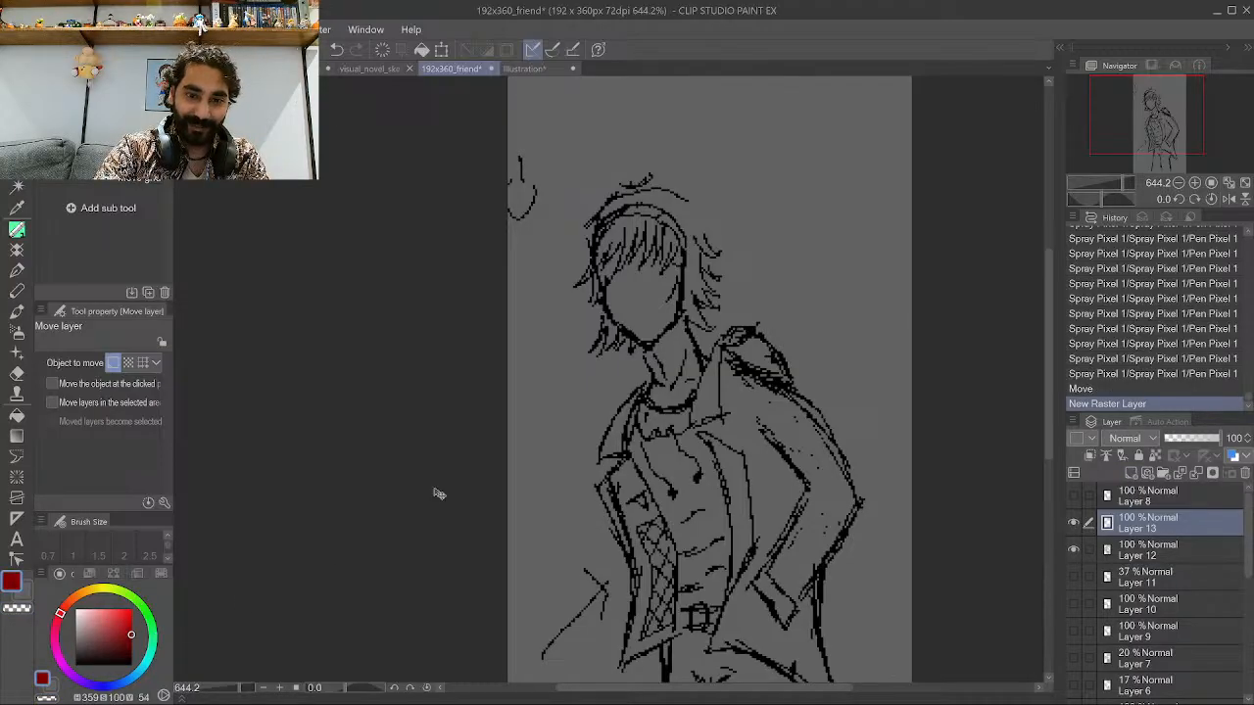
scroll(455, 486, up, 1)
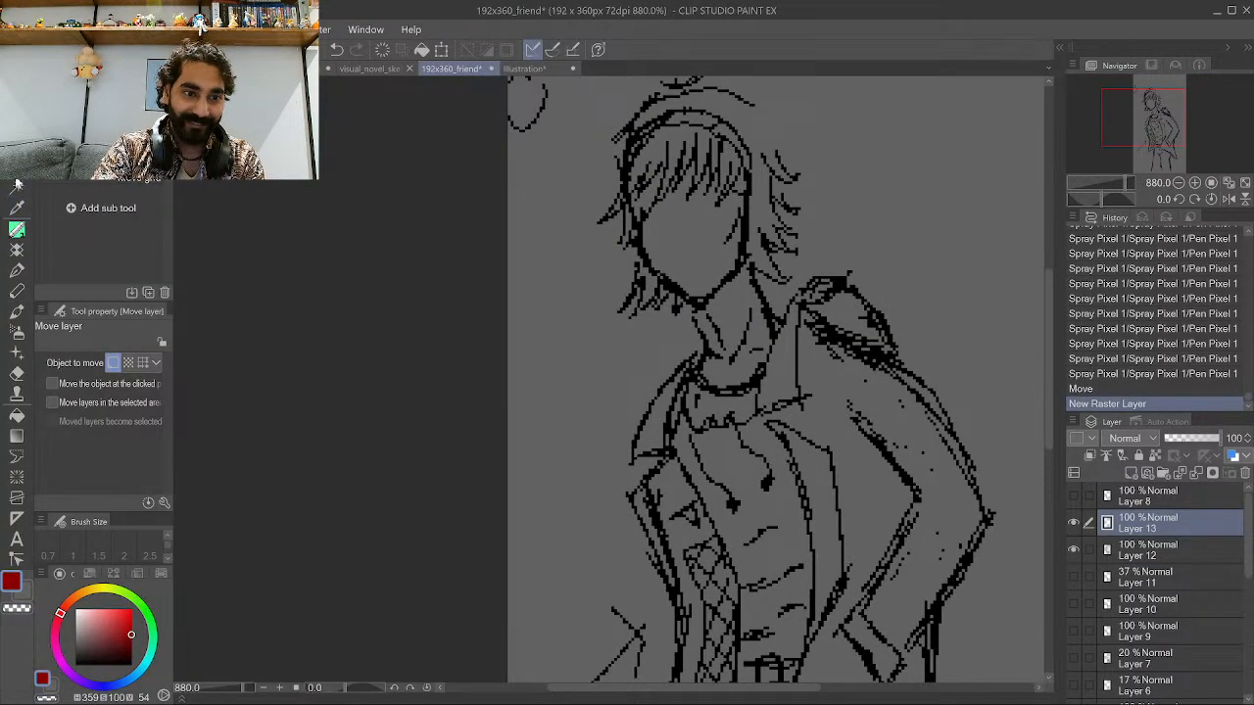
click(17, 231)
scroll(768, 413, up, 1)
scroll(764, 413, up, 1)
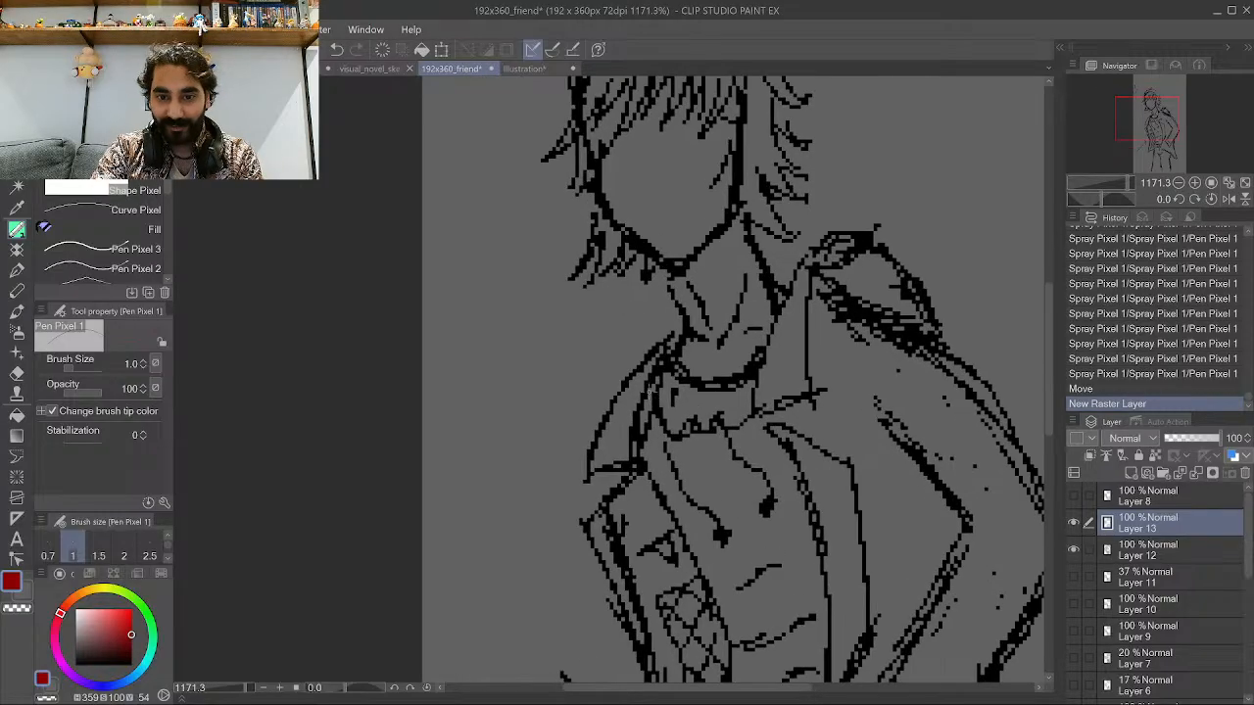
Draw a red necktie running from the collar down the shirt front.
drag(658, 357, 683, 433)
mouse_move(678, 419)
mouse_down()
mouse_move(703, 438)
mouse_move(694, 435)
mouse_move(742, 504)
mouse_move(749, 563)
mouse_up()
mouse_move(748, 559)
mouse_down()
mouse_move(751, 632)
mouse_move(745, 574)
mouse_move(784, 582)
mouse_move(767, 467)
mouse_up()
scroll(766, 500, down, 3)
scroll(747, 623, up, 5)
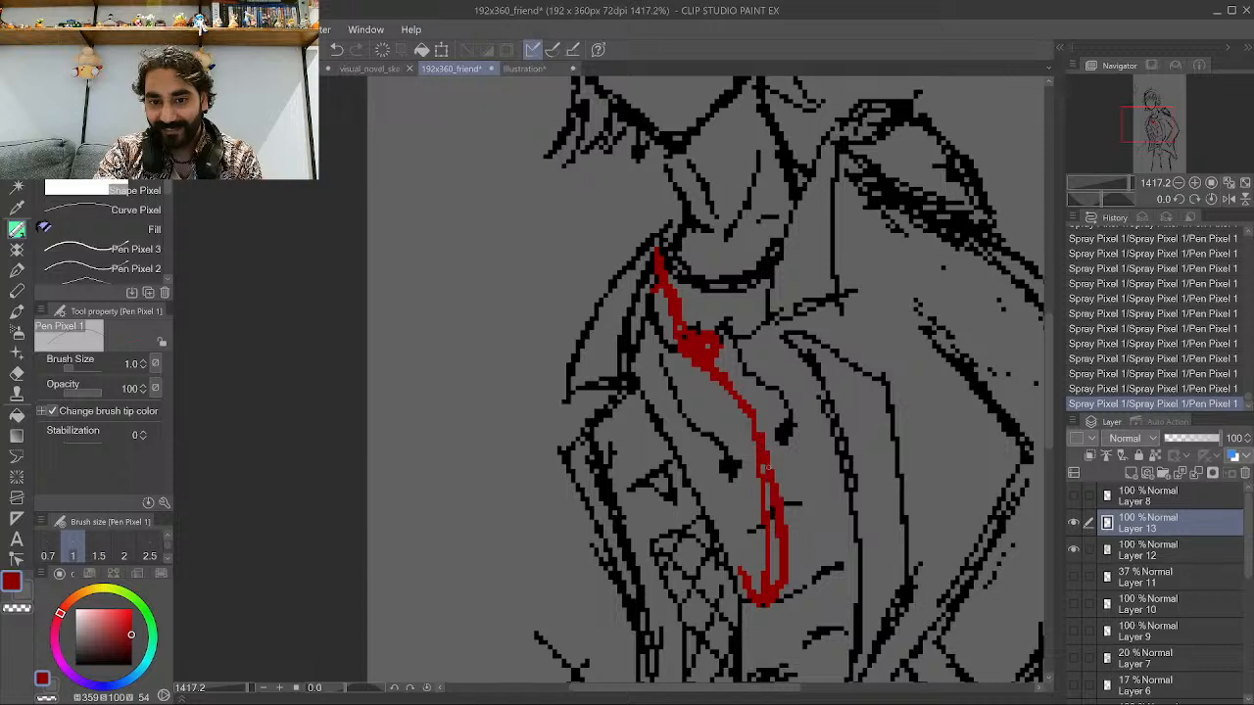
mouse_move(741, 569)
mouse_down()
mouse_move(755, 454)
mouse_move(707, 371)
mouse_up()
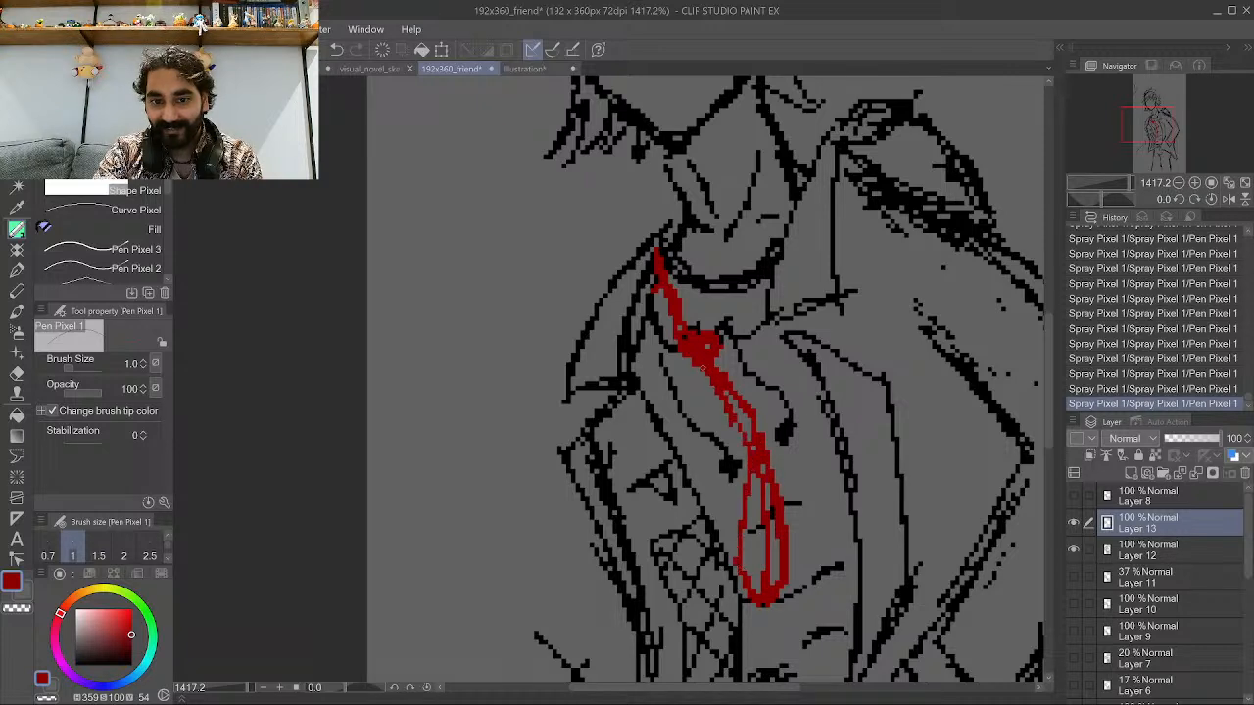
drag(766, 447, 736, 382)
mouse_move(729, 331)
mouse_down()
mouse_move(776, 298)
mouse_move(737, 325)
mouse_up()
mouse_move(746, 562)
mouse_down()
mouse_move(774, 554)
mouse_move(774, 517)
mouse_move(749, 500)
mouse_move(748, 423)
mouse_up()
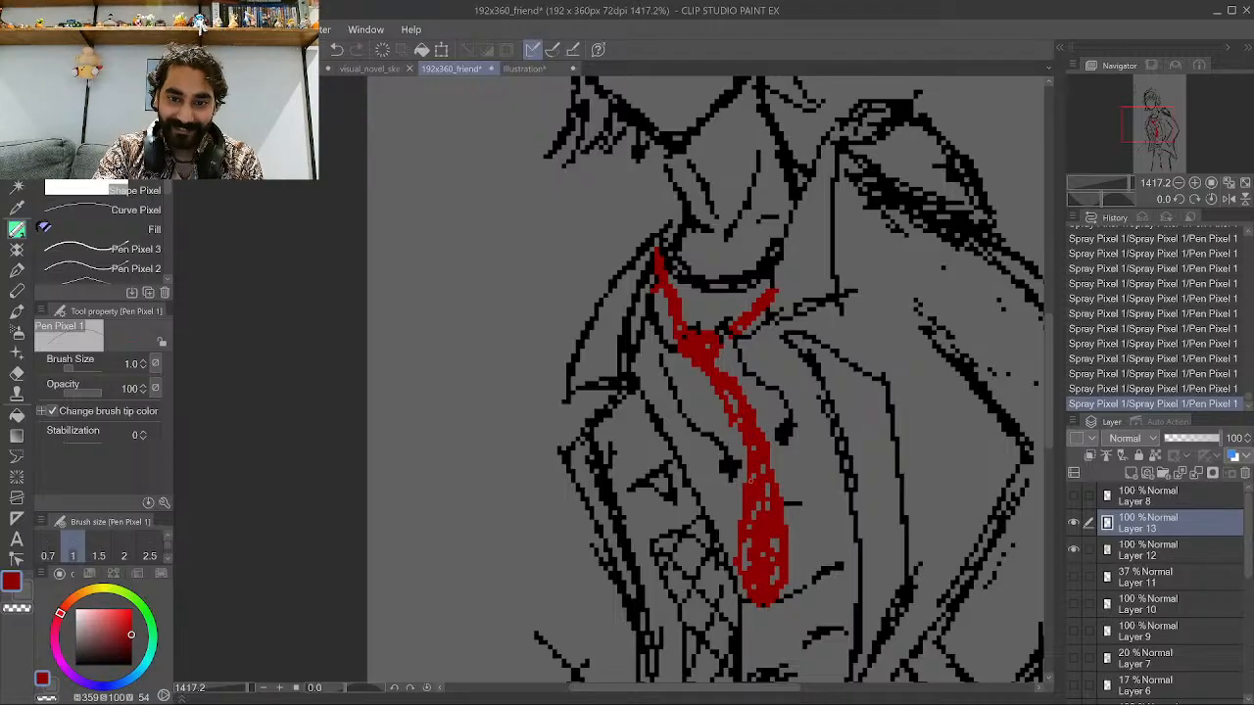
drag(750, 479, 706, 374)
scroll(701, 400, down, 5)
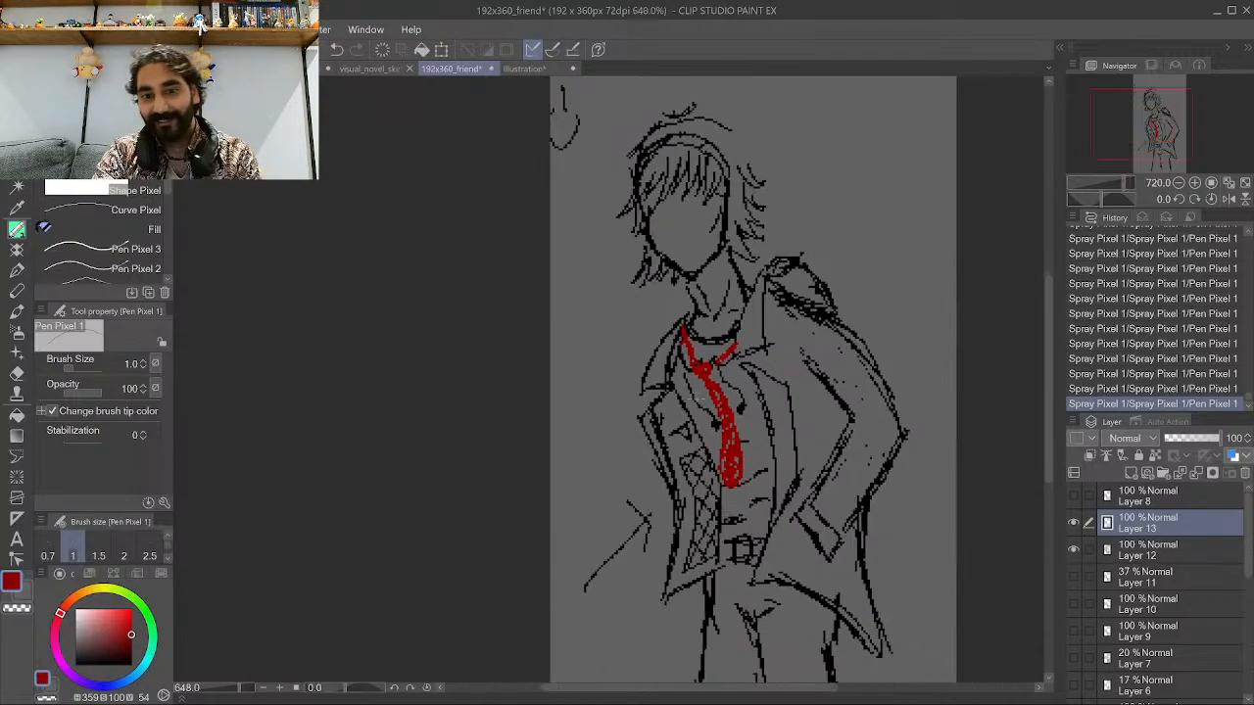
Step back through the history to remove the tie's body strokes, keeping the knot.
click(1141, 344)
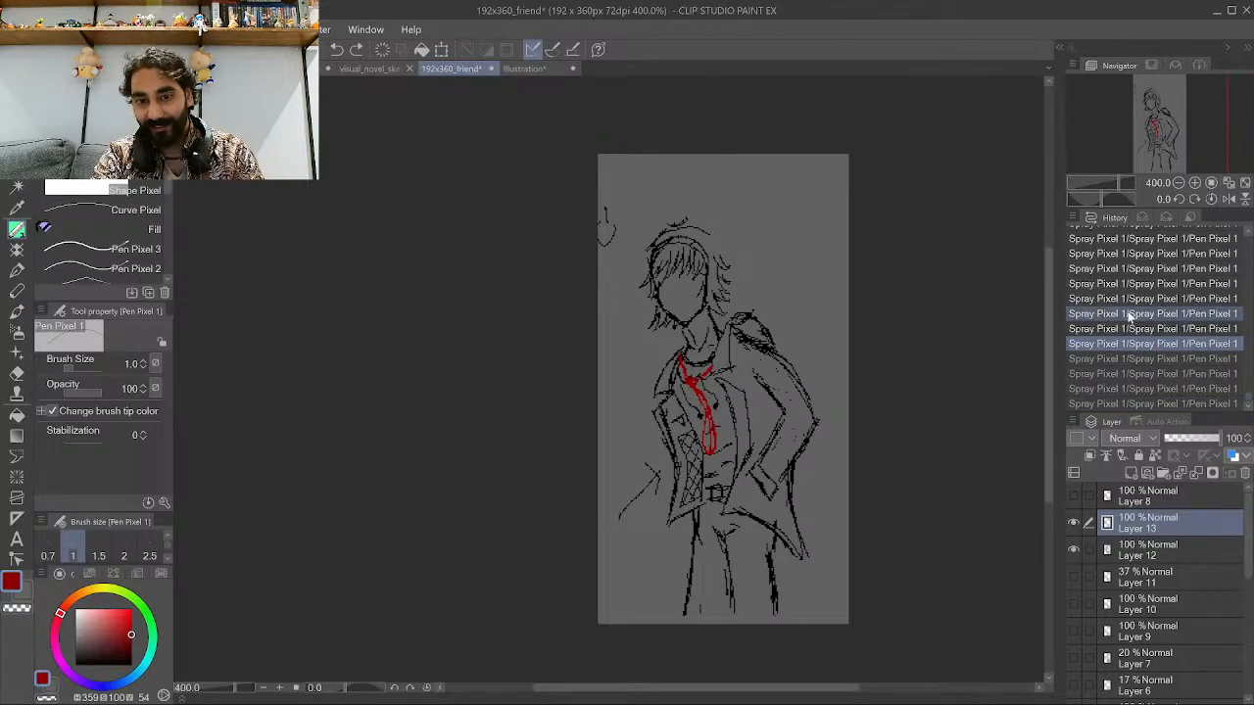
click(1137, 298)
click(1125, 286)
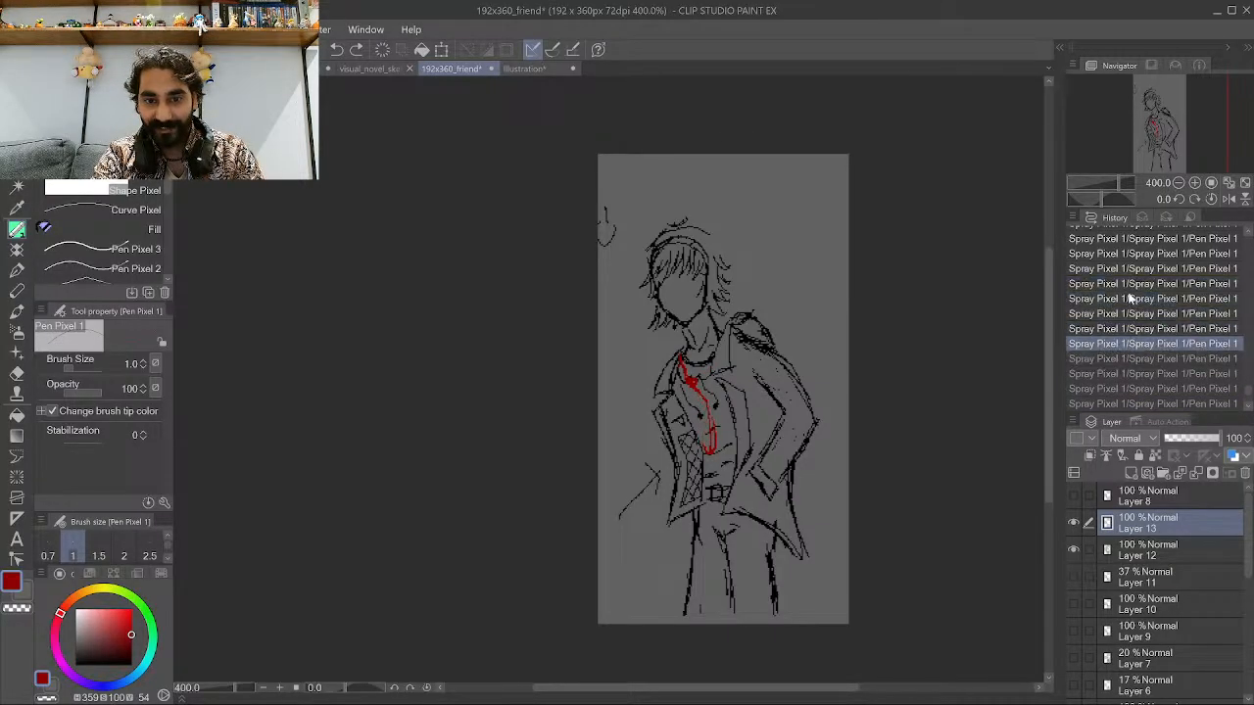
click(1128, 301)
scroll(1152, 273, up, 1)
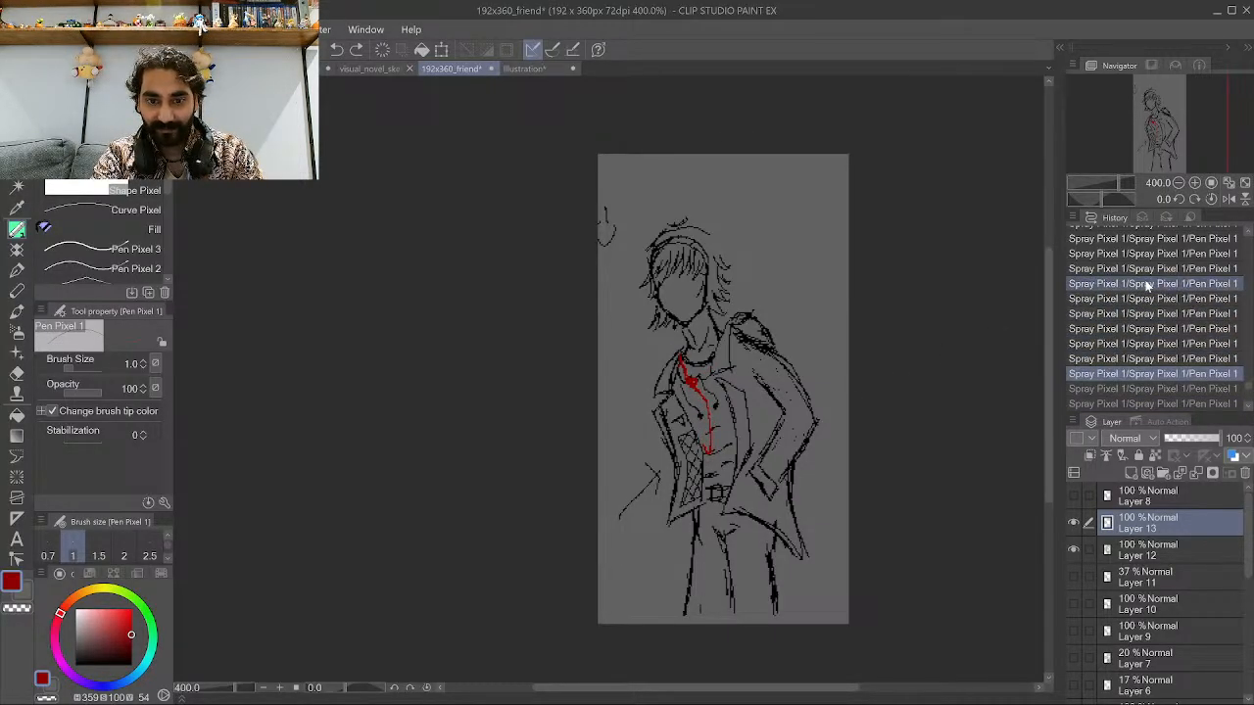
scroll(1147, 272, up, 4)
click(1134, 333)
Redraw the tie's two long edges down the shirt front in red.
scroll(754, 380, up, 1)
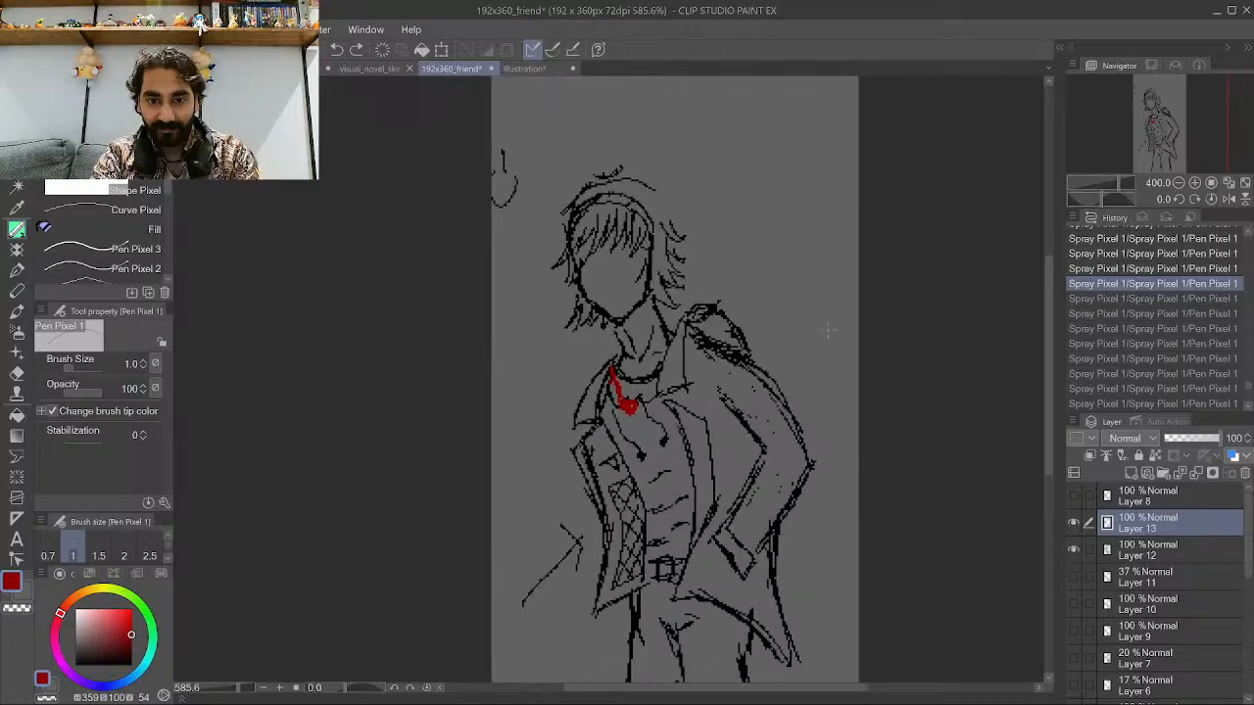
scroll(754, 380, up, 1)
mouse_move(667, 559)
mouse_down()
mouse_move(675, 605)
mouse_move(697, 551)
mouse_move(635, 432)
mouse_up()
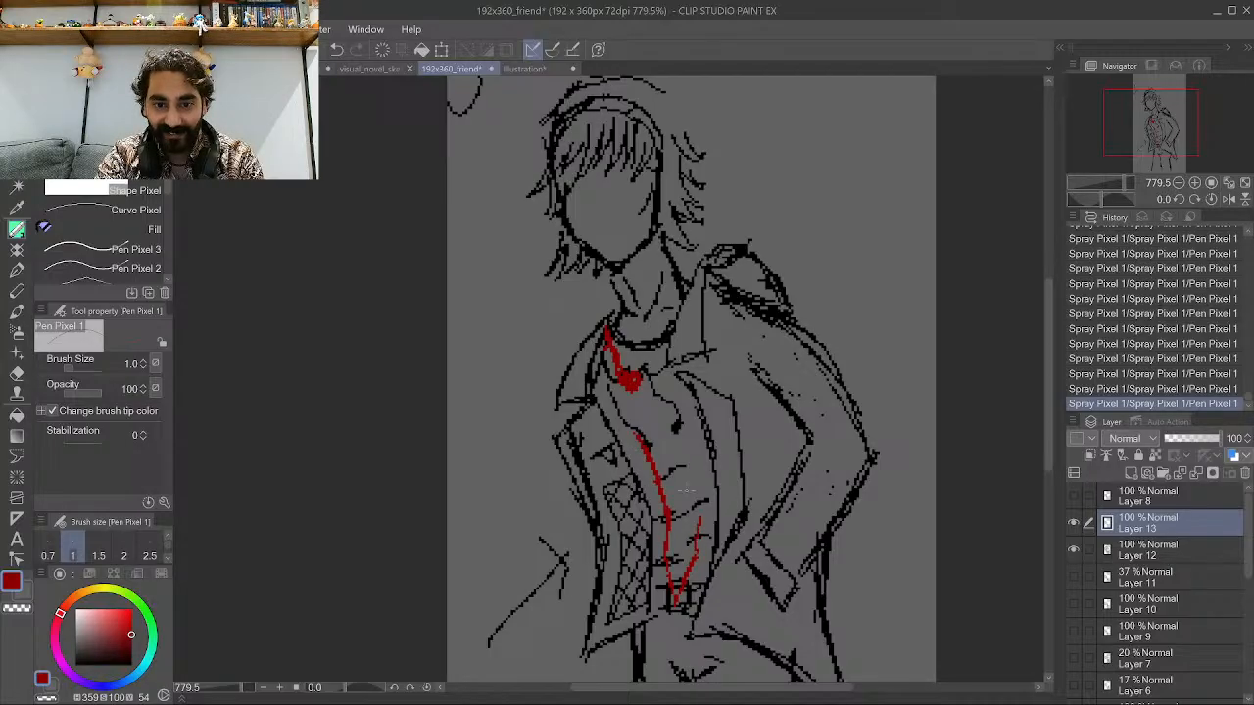
mouse_move(698, 519)
mouse_down()
mouse_move(665, 432)
mouse_move(625, 402)
mouse_move(669, 347)
mouse_up()
scroll(654, 325, up, 4)
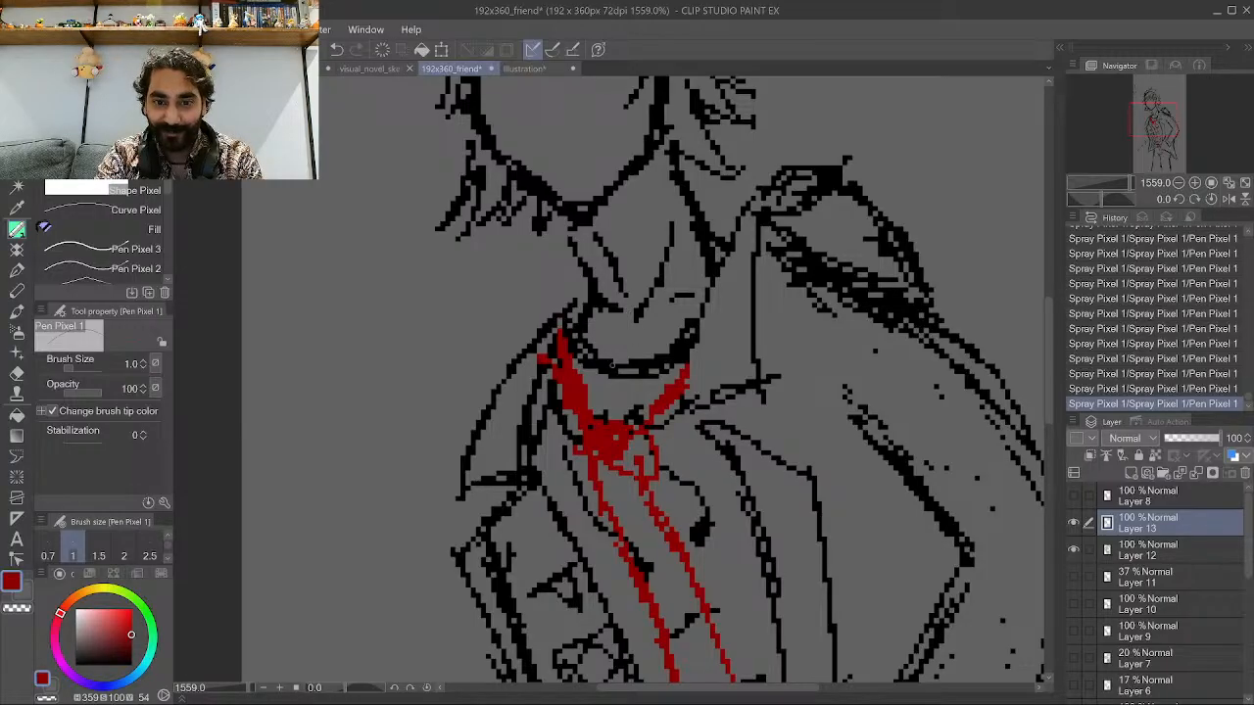
Hatch diagonal stripes across the red tie.
scroll(648, 394, down, 3)
scroll(671, 634, up, 1)
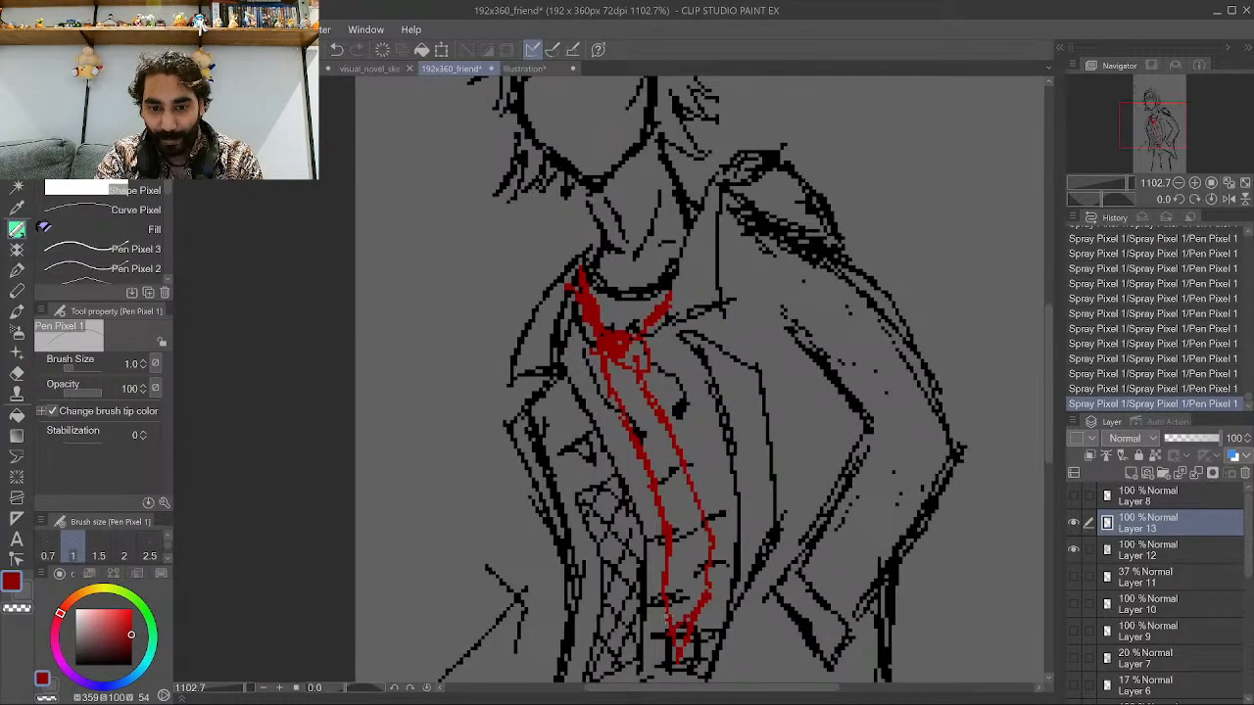
drag(695, 541, 665, 501)
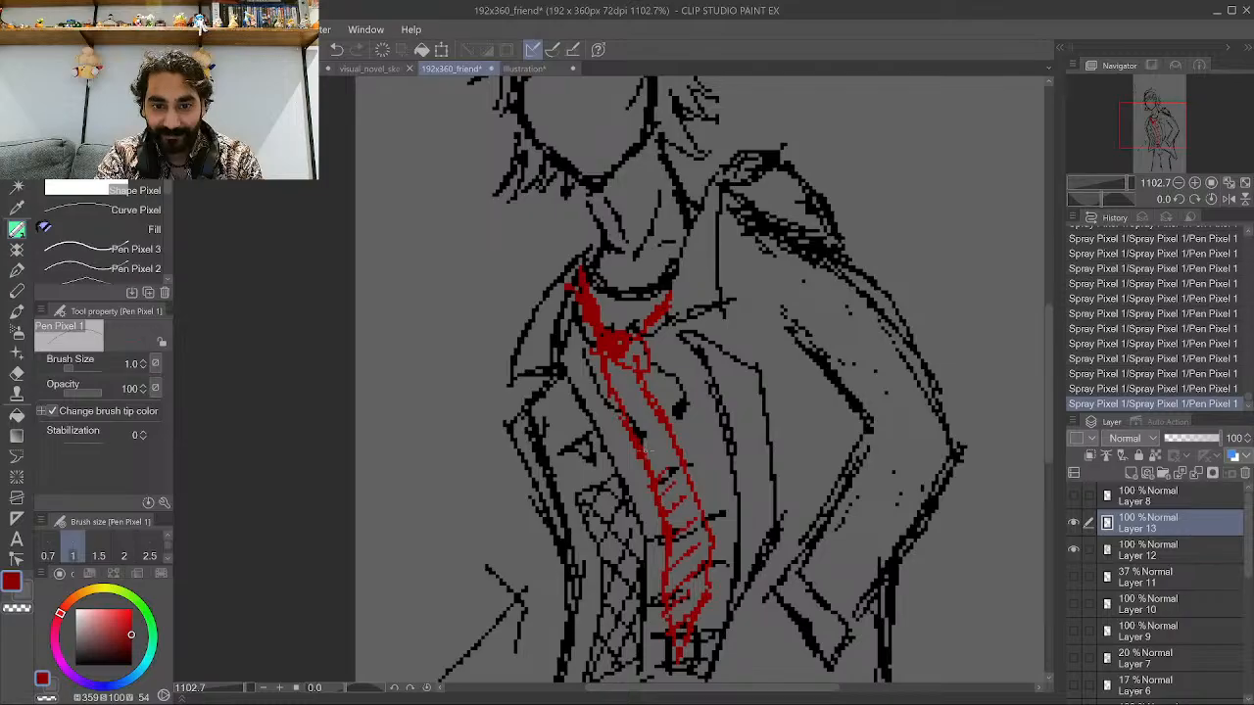
drag(655, 459, 608, 368)
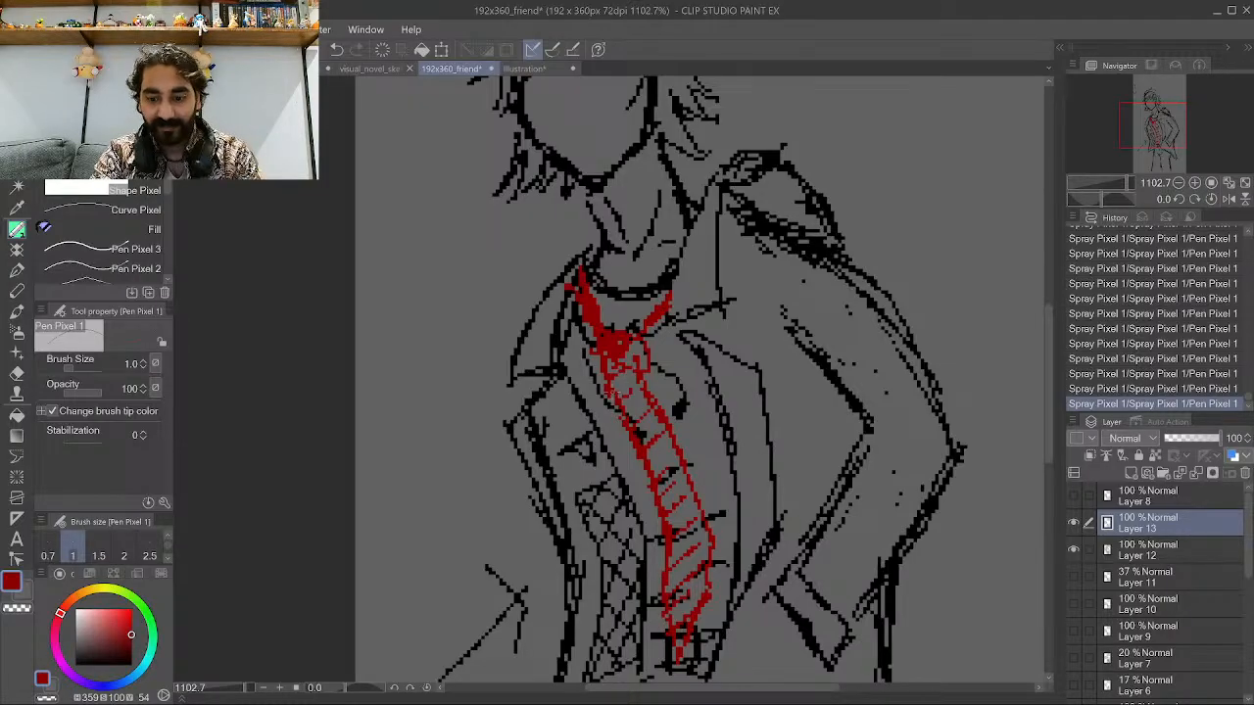
scroll(617, 395, down, 5)
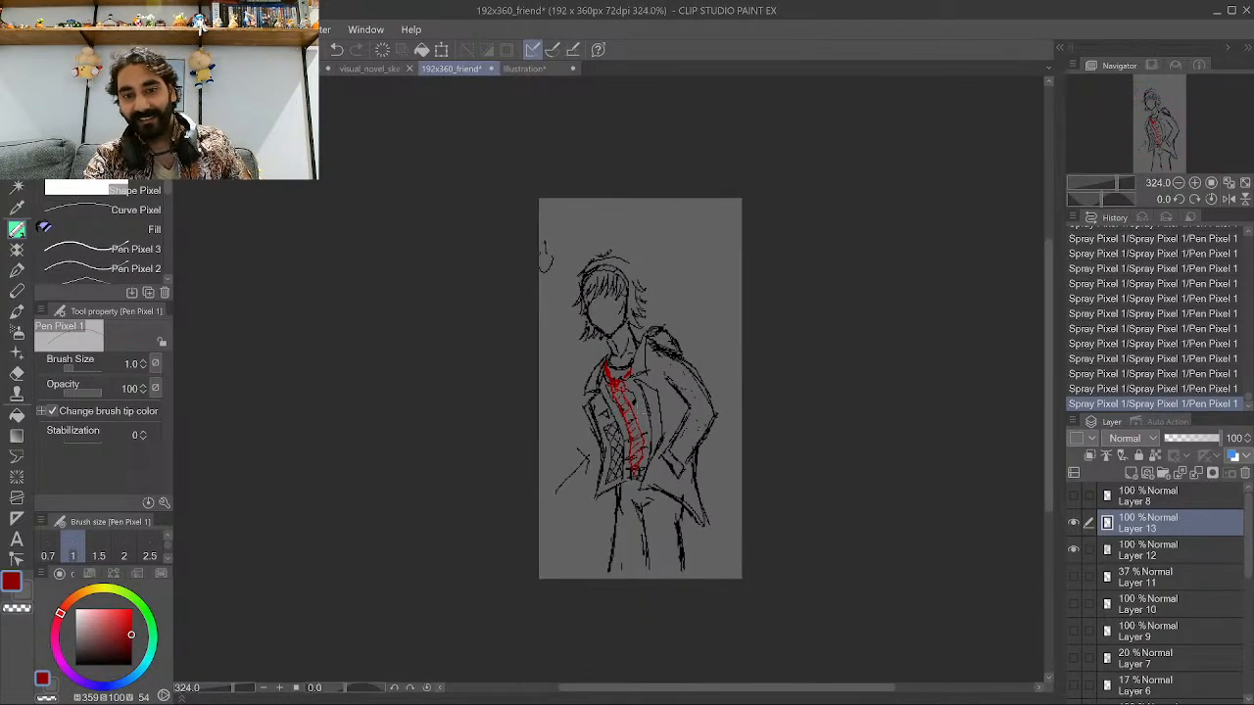
Step back through the history again to remove the tie's edges and stripes, leaving only the red knot.
scroll(649, 415, up, 1)
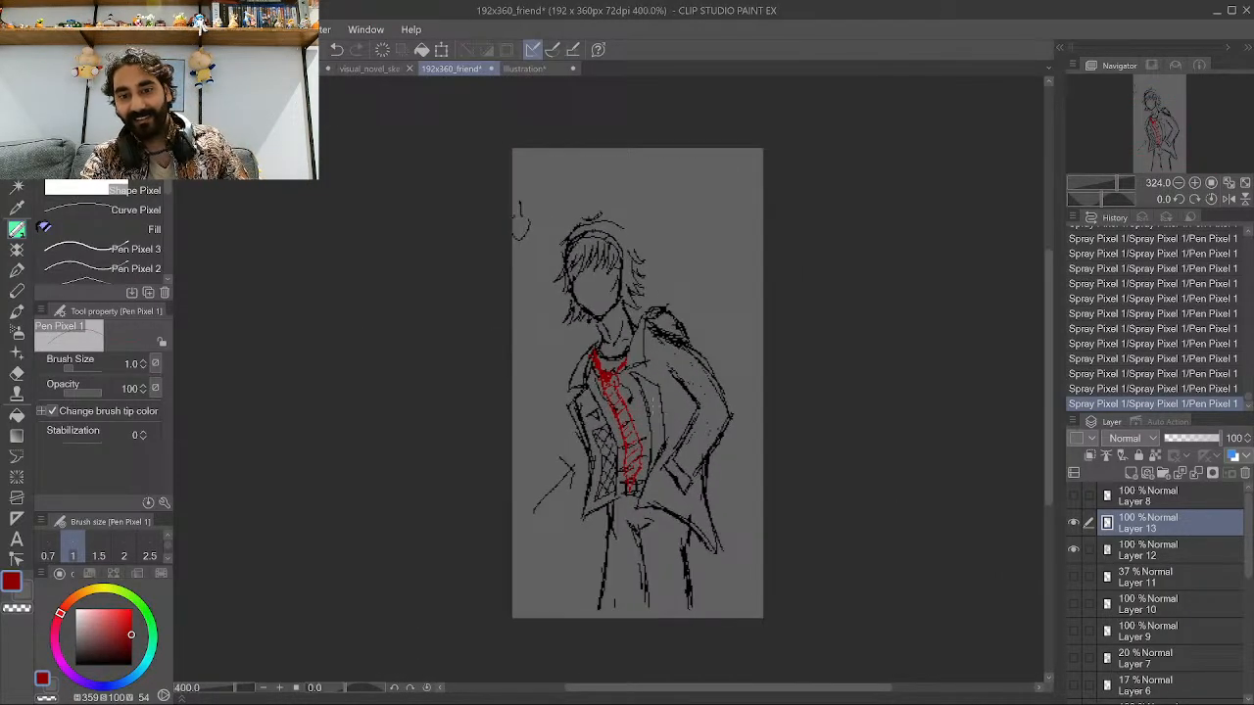
click(1172, 348)
scroll(1165, 302, up, 1)
click(1165, 302)
click(1166, 326)
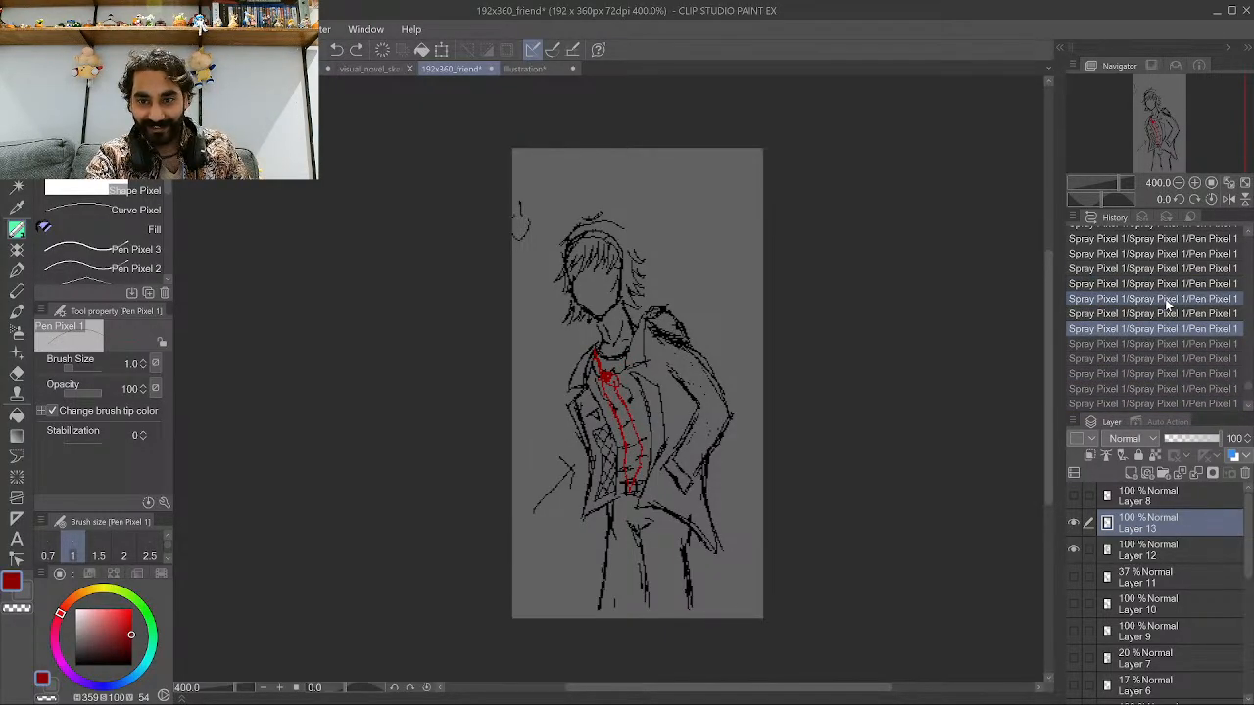
click(1137, 285)
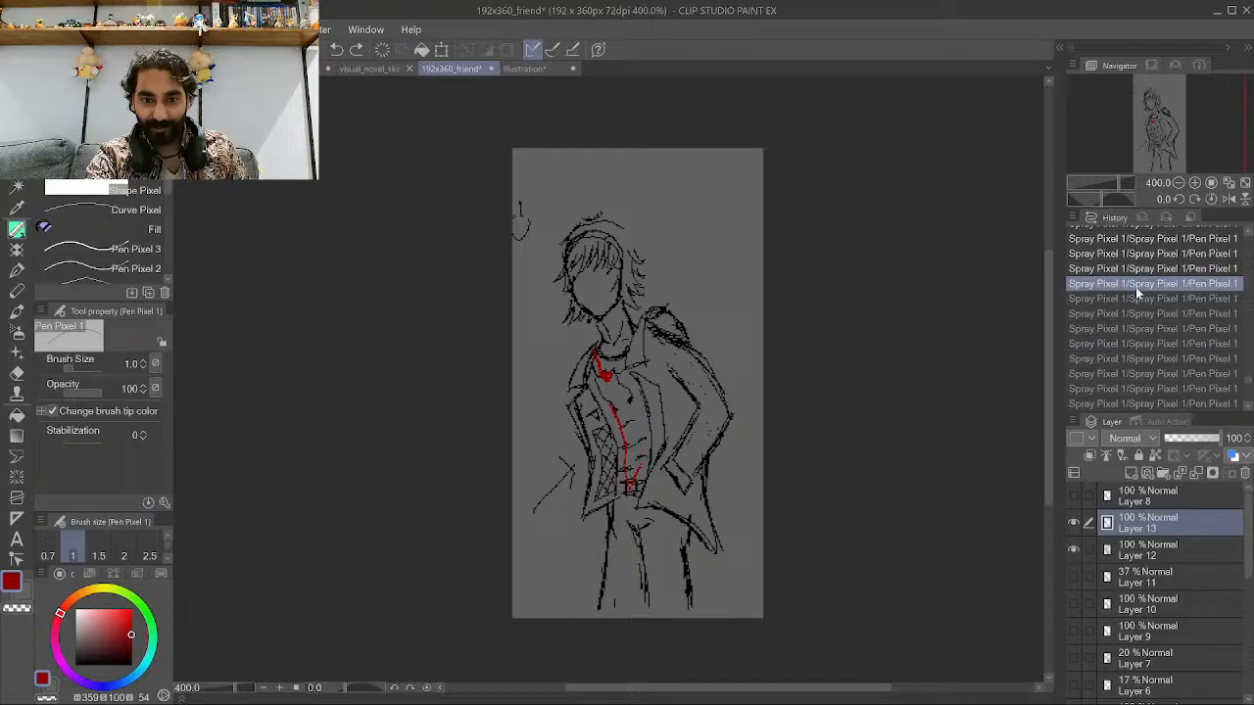
scroll(1137, 295, up, 1)
click(1132, 280)
click(1127, 258)
scroll(1126, 269, up, 1)
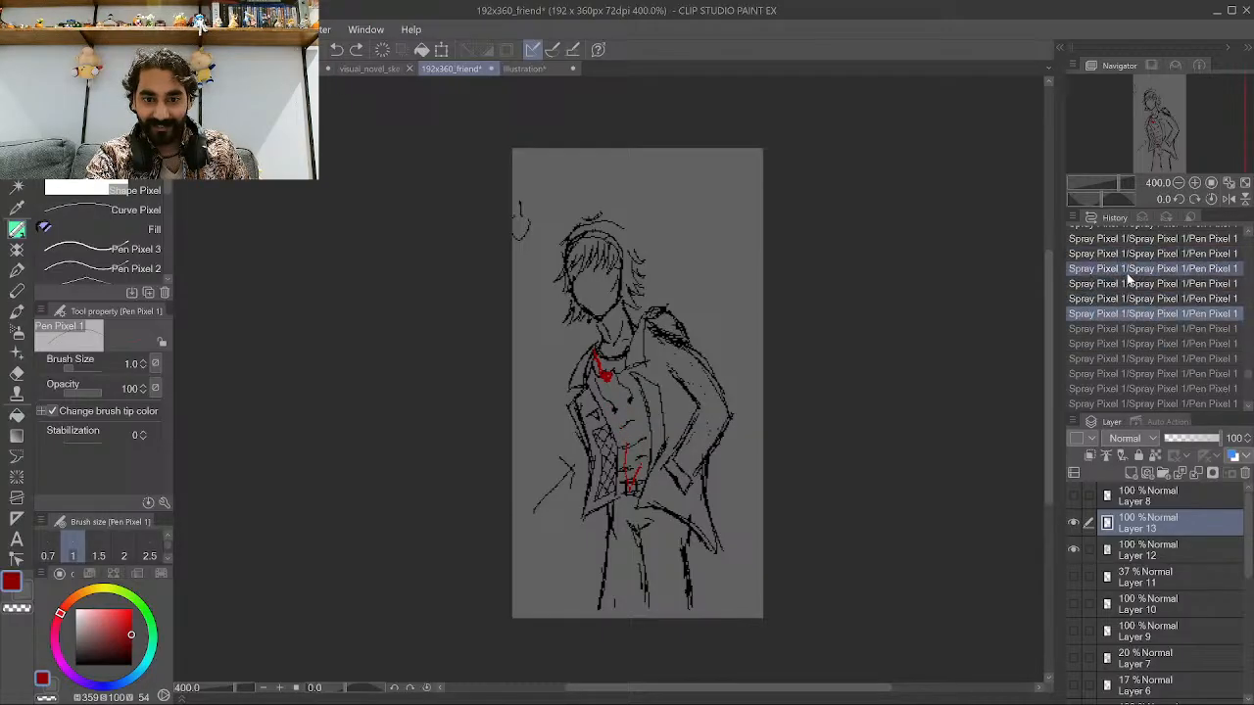
click(1127, 274)
scroll(1121, 286, up, 1)
scroll(616, 439, up, 5)
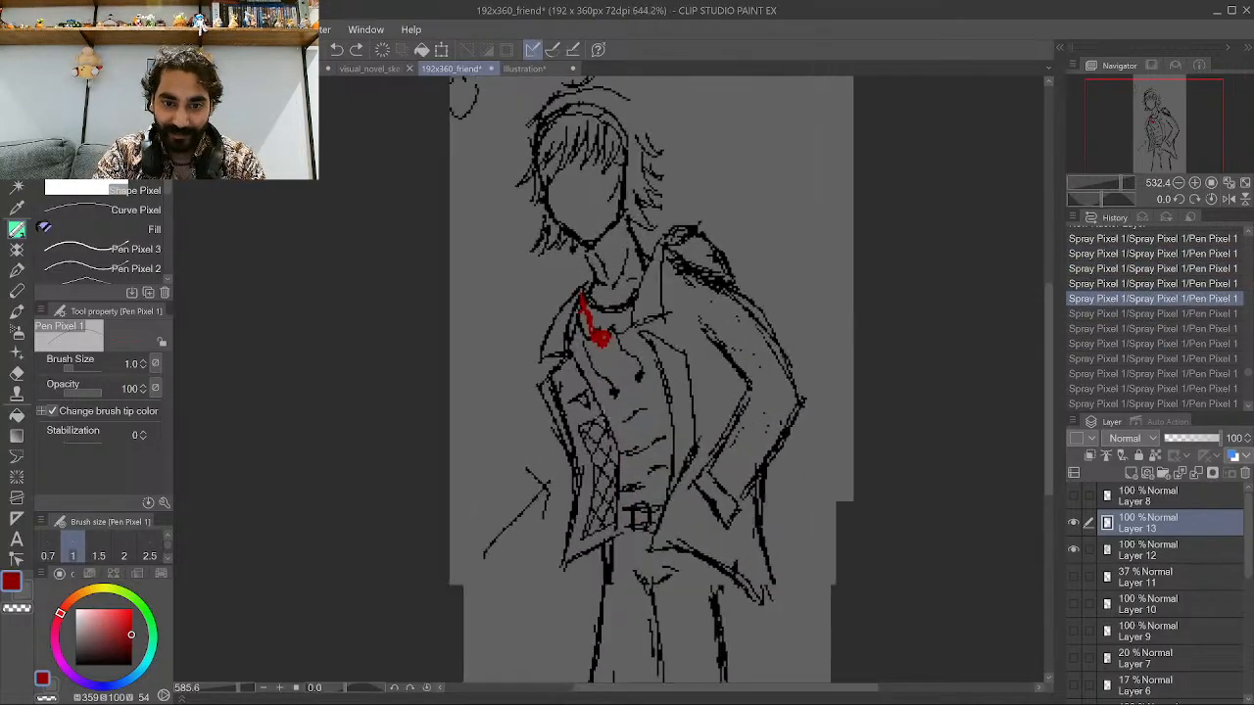
Redraw the tie's body in red from the knot down to the belt.
mouse_move(597, 358)
mouse_down()
mouse_move(608, 501)
mouse_move(615, 384)
mouse_move(625, 449)
mouse_up()
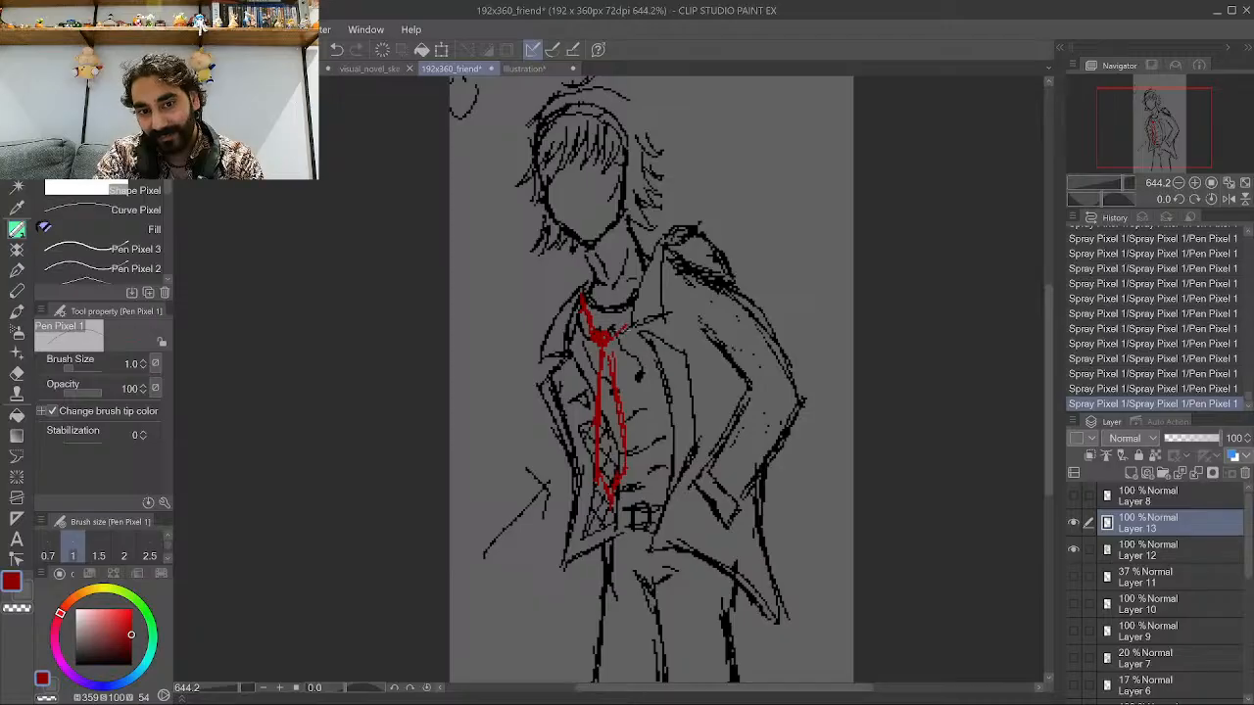
scroll(621, 372, down, 2)
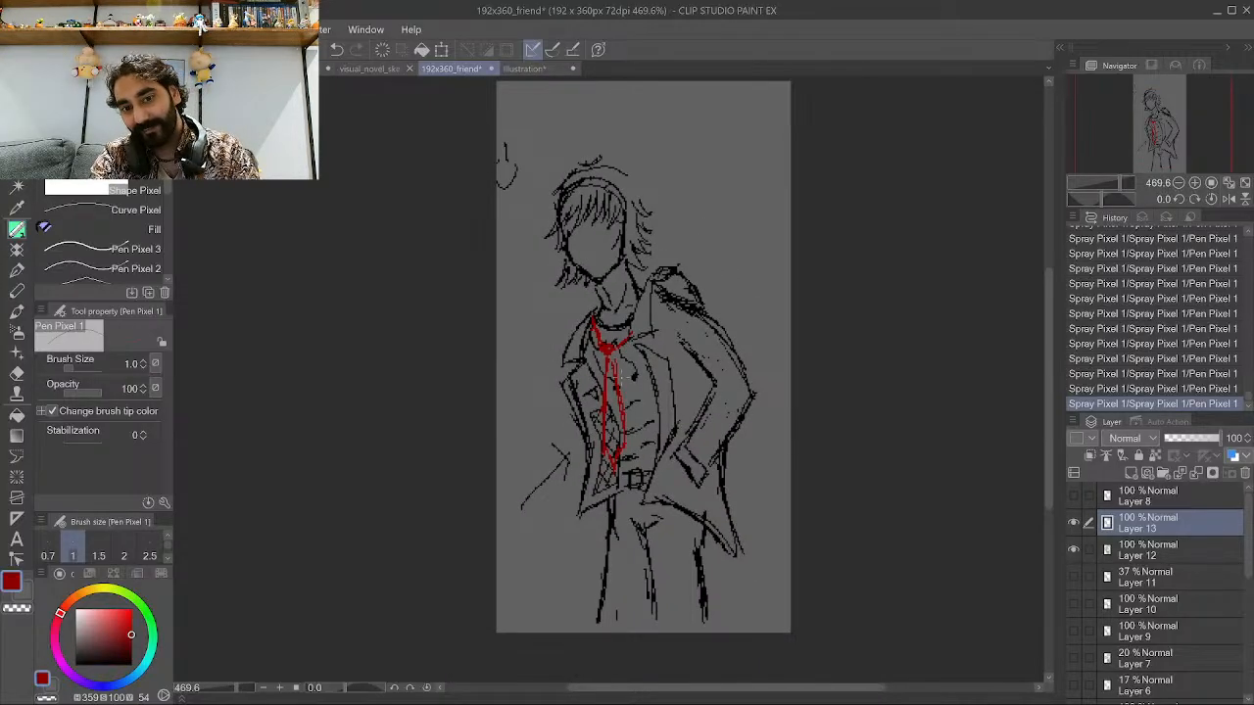
scroll(622, 373, down, 1)
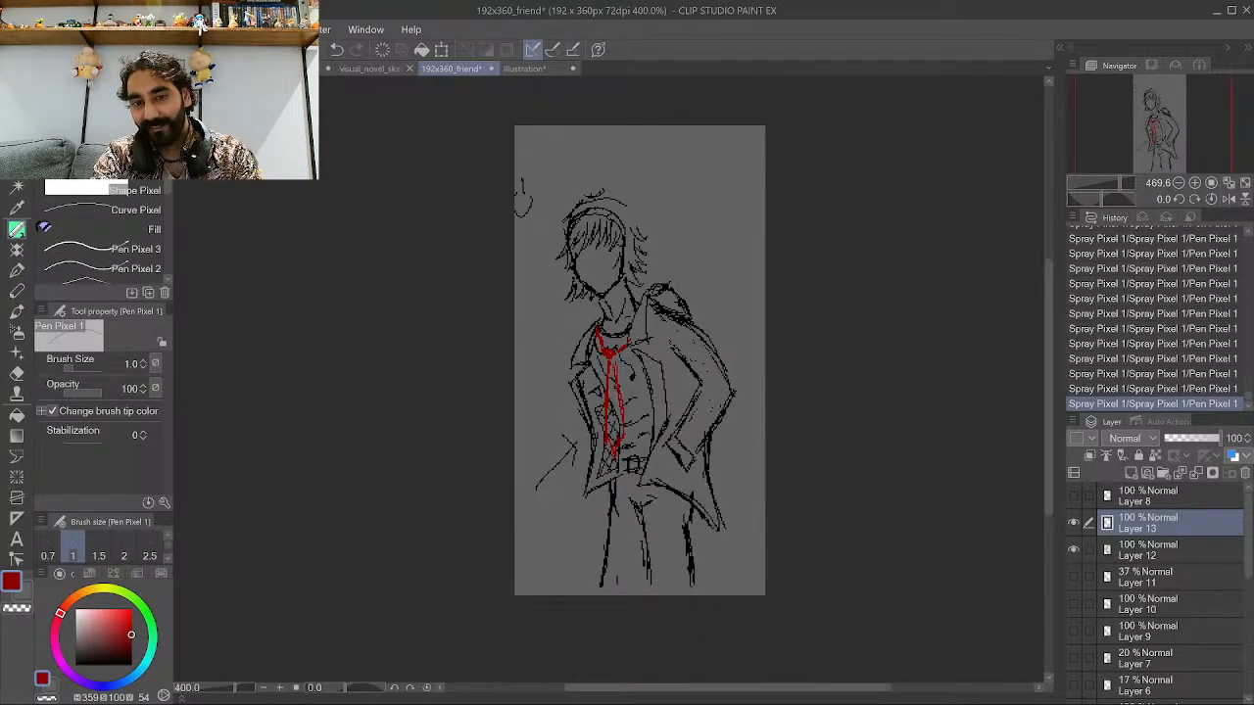
scroll(638, 426, up, 1)
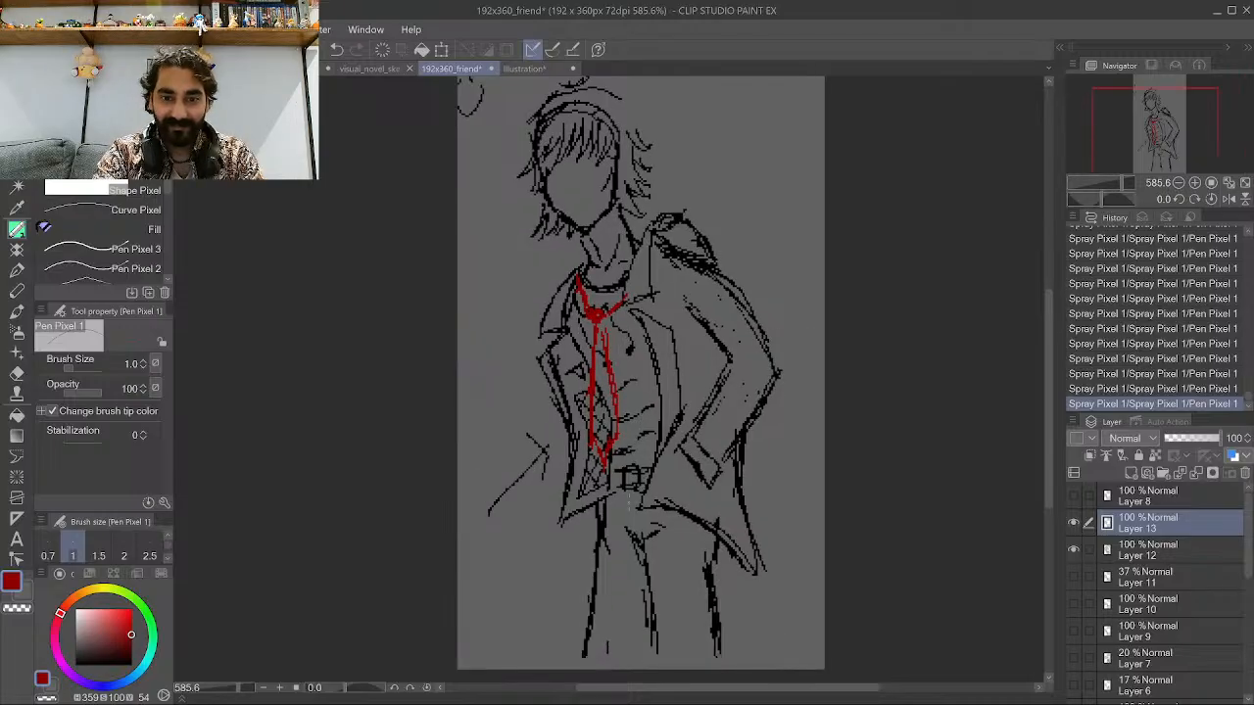
scroll(664, 453, up, 3)
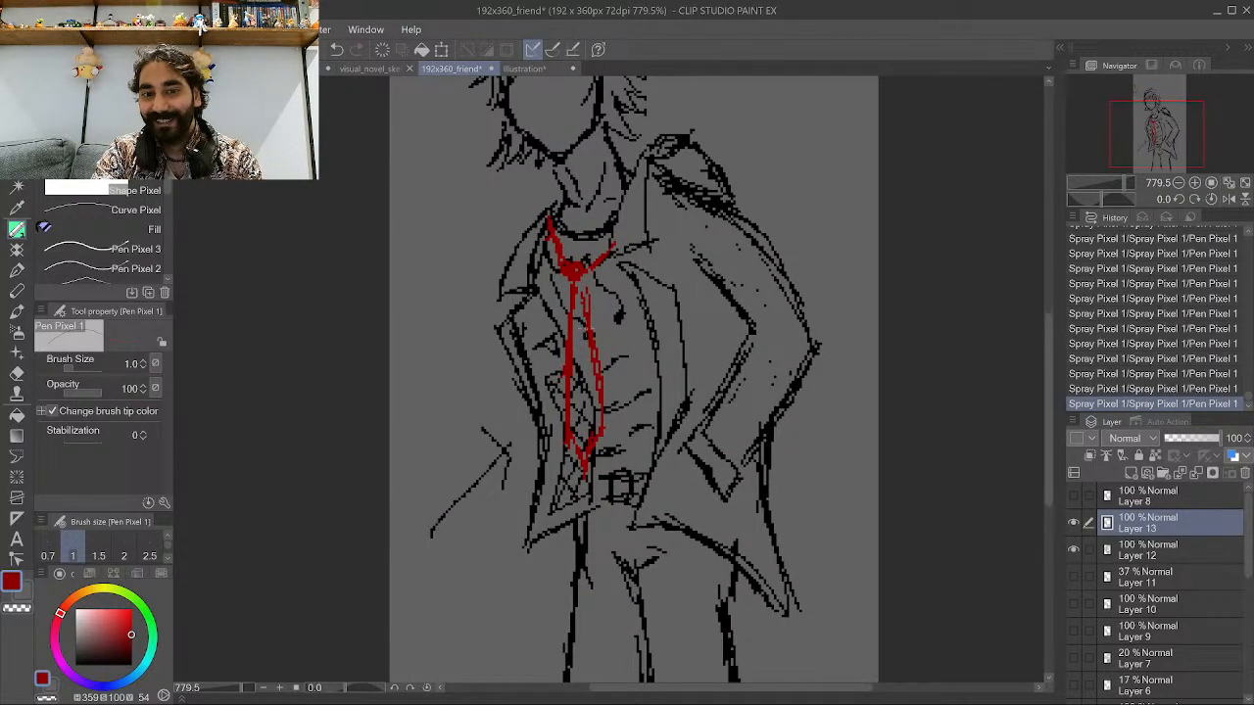
mouse_move(578, 311)
mouse_down()
mouse_move(624, 392)
mouse_move(618, 473)
mouse_move(621, 376)
mouse_up()
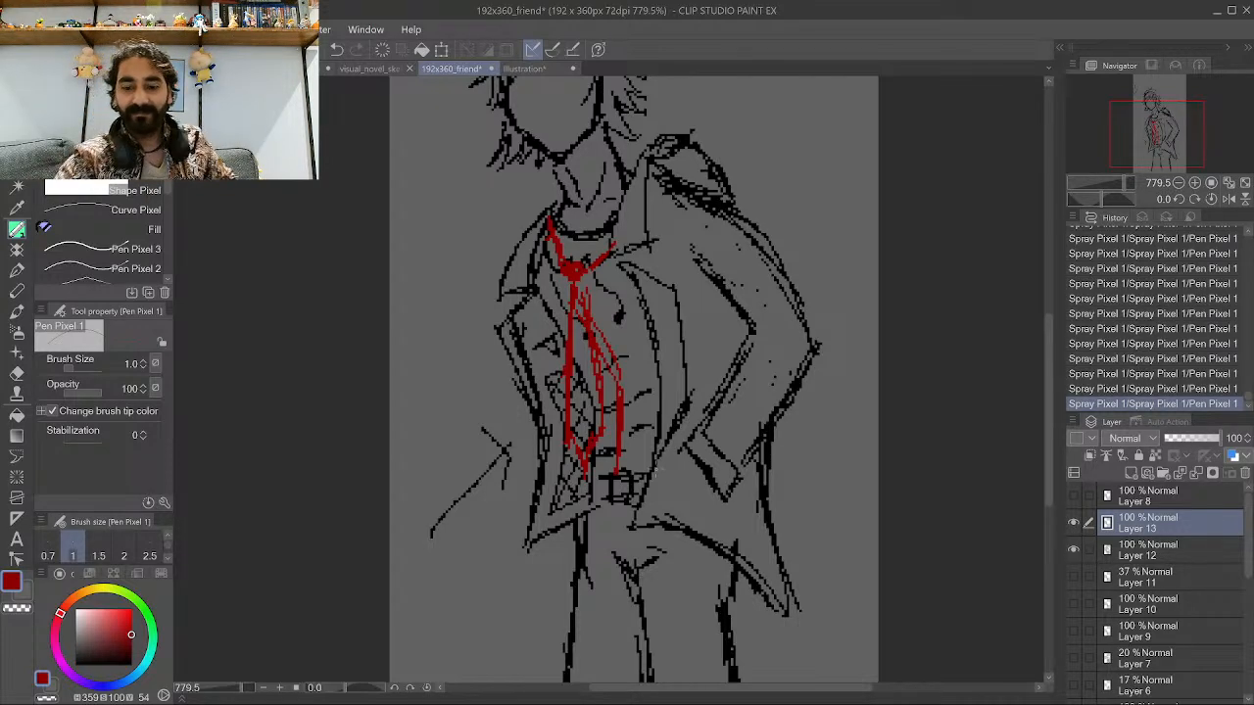
Pick a golden yellow and draw a crescent necklace under the collar plus a small earring beside the face.
scroll(668, 538, down, 5)
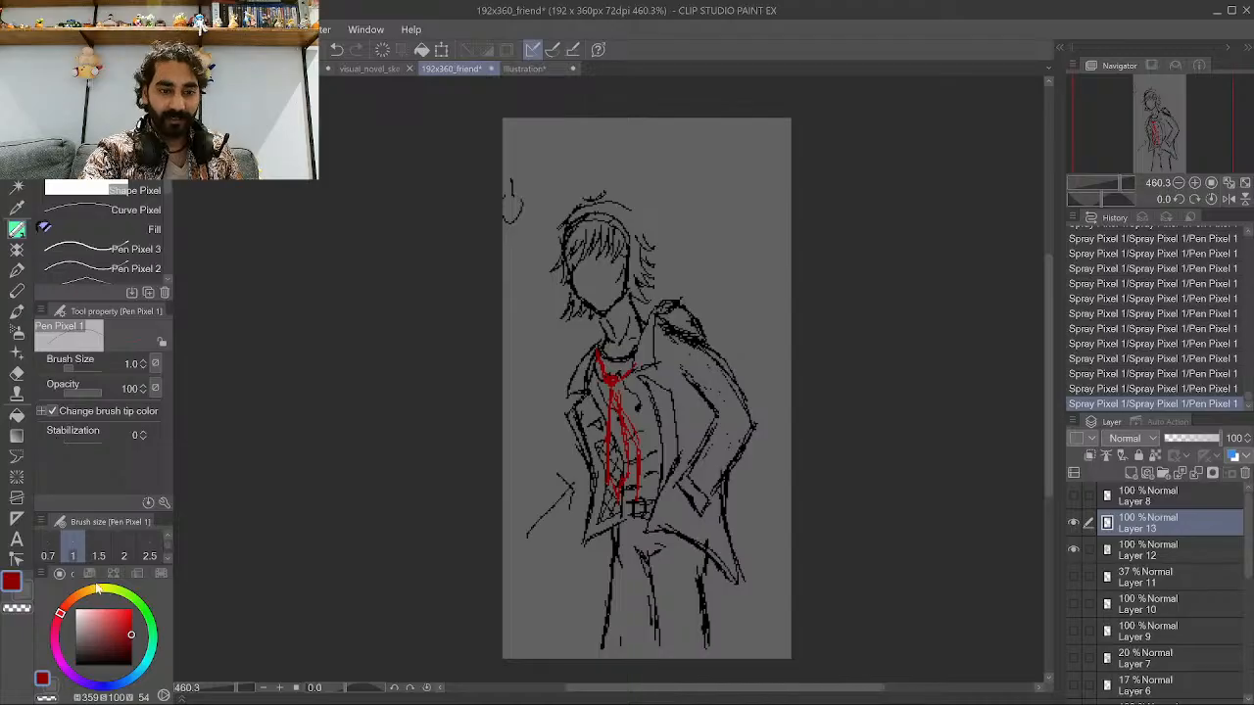
drag(97, 588, 117, 612)
scroll(496, 236, up, 5)
scroll(484, 379, up, 1)
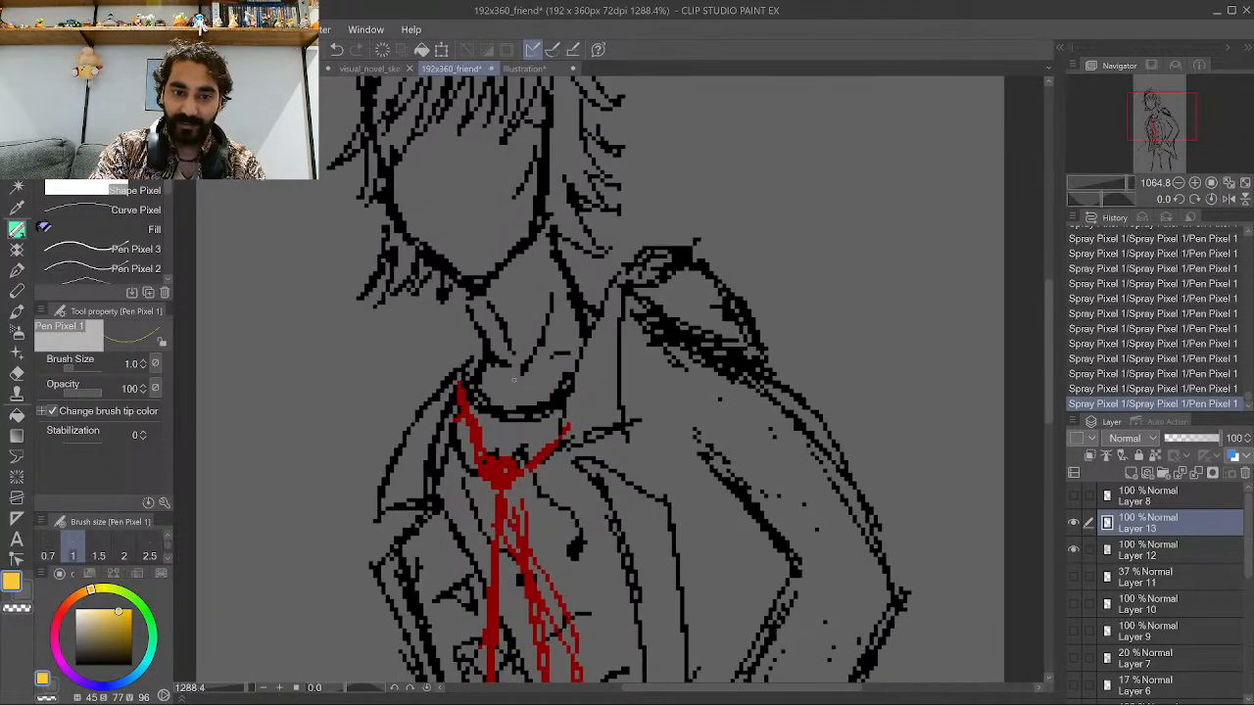
mouse_move(484, 361)
mouse_down()
mouse_move(509, 378)
mouse_move(541, 373)
mouse_move(576, 333)
mouse_up()
mouse_move(576, 333)
mouse_down()
mouse_move(545, 380)
mouse_move(494, 384)
mouse_move(574, 339)
mouse_up()
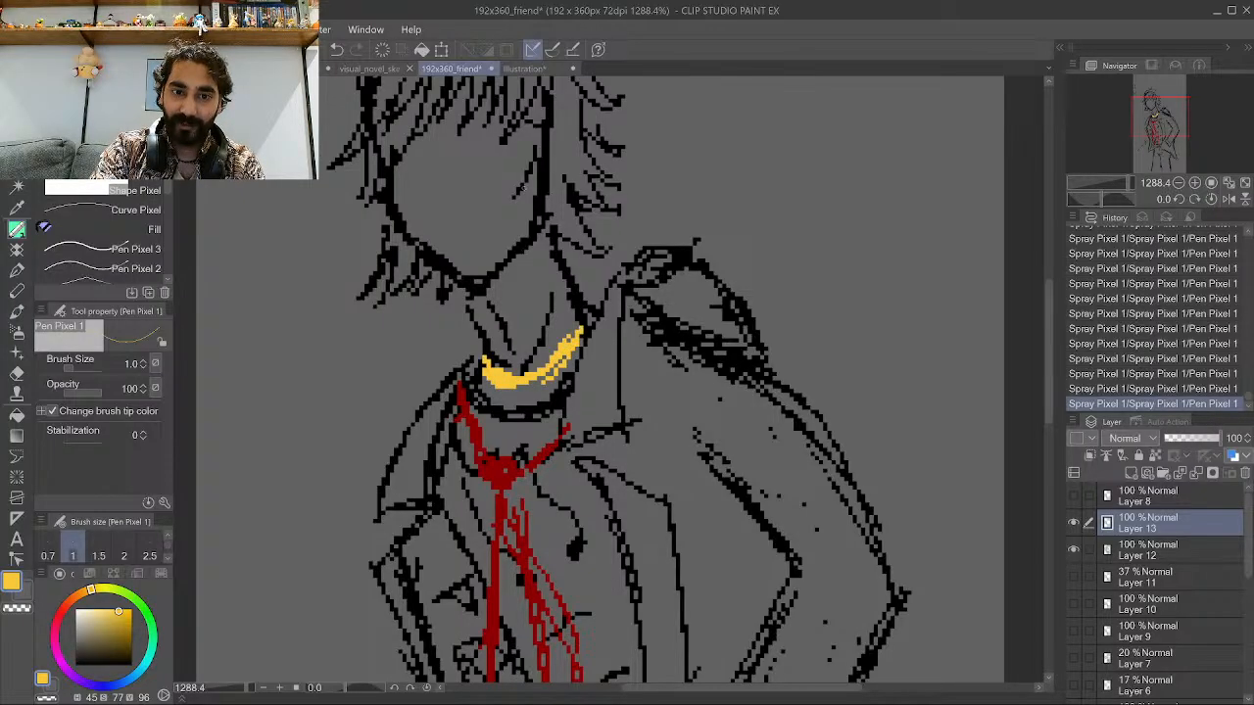
drag(524, 199, 531, 182)
key(ctrl+z)
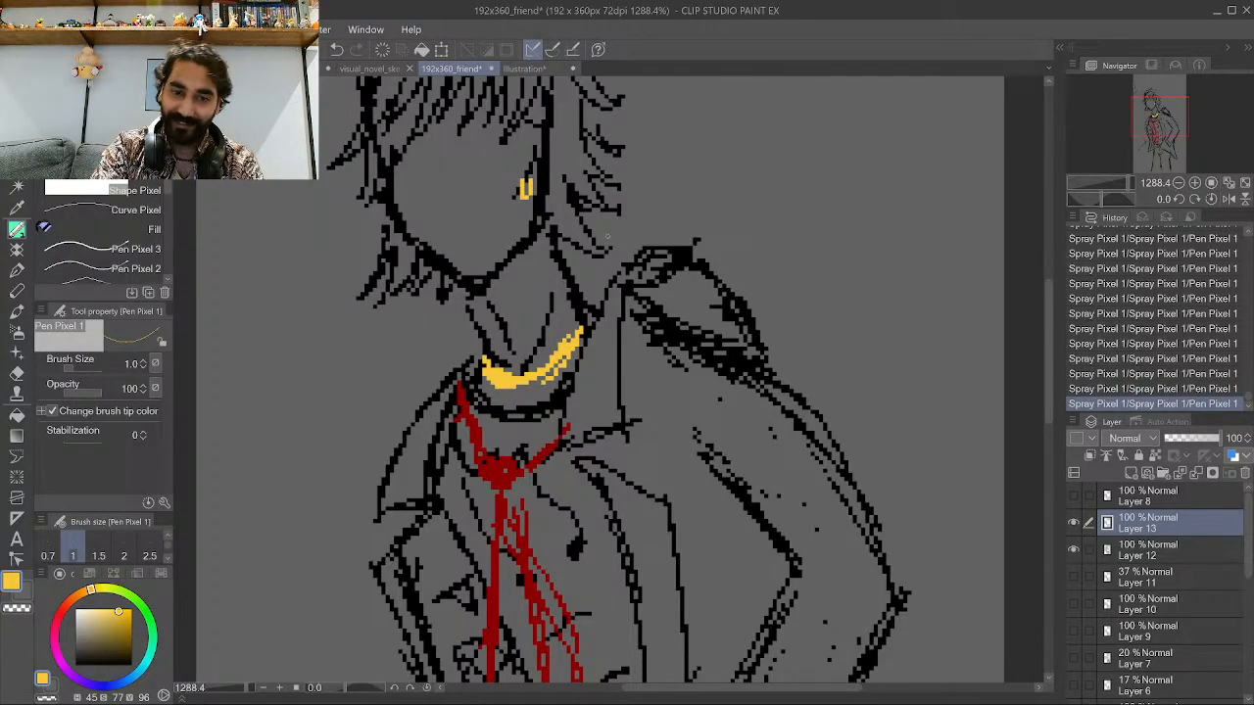
Set the opacity of Layer 12 to 34%.
scroll(607, 235, down, 5)
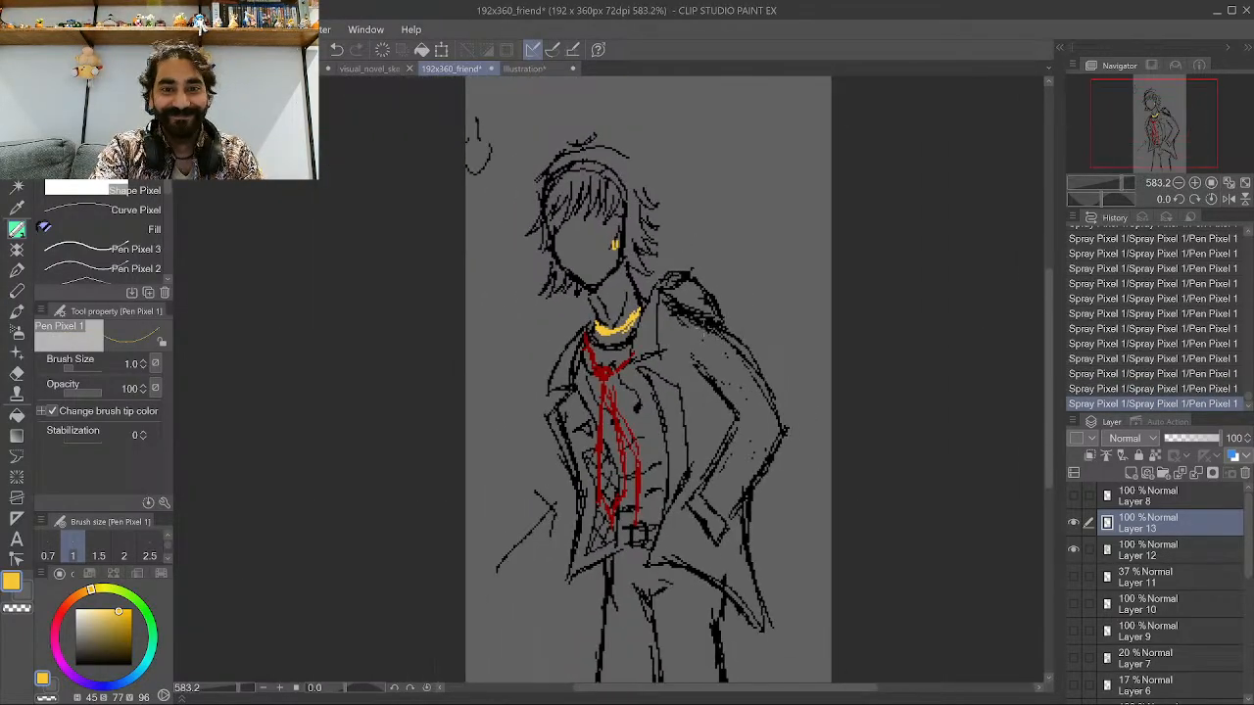
scroll(703, 336, down, 4)
scroll(614, 264, up, 3)
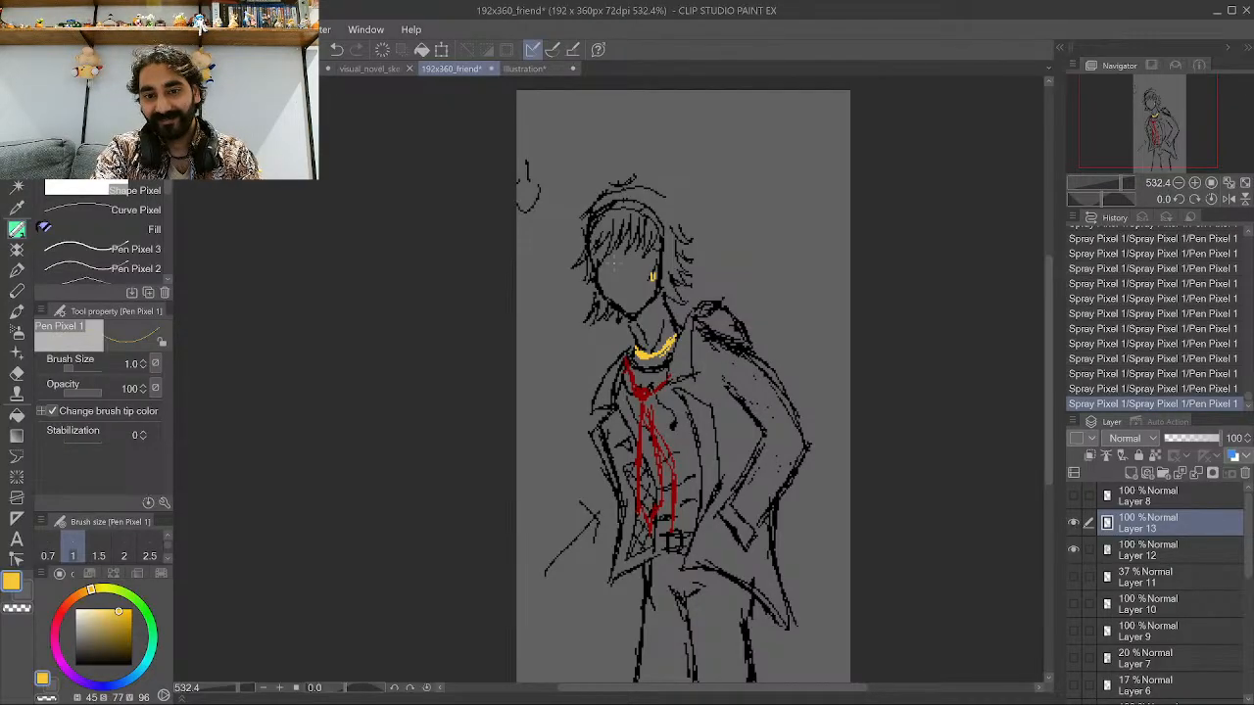
scroll(812, 461, up, 1)
scroll(811, 460, down, 1)
scroll(811, 470, up, 3)
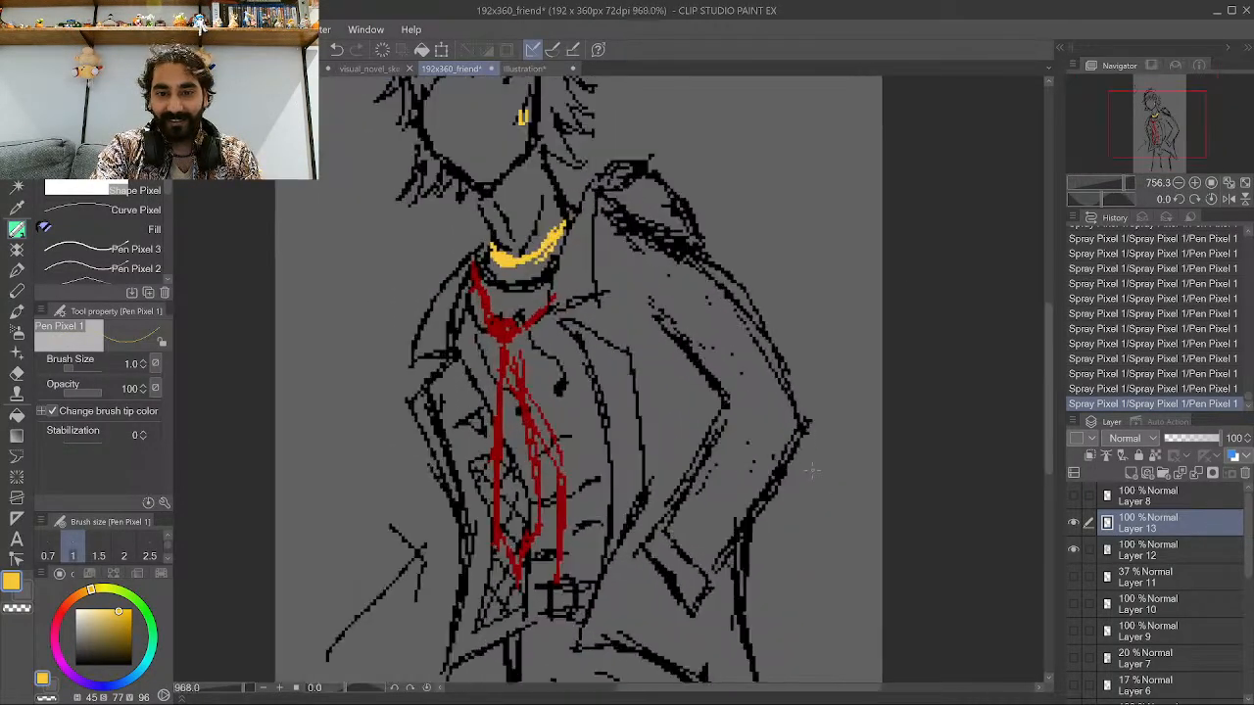
scroll(811, 470, up, 1)
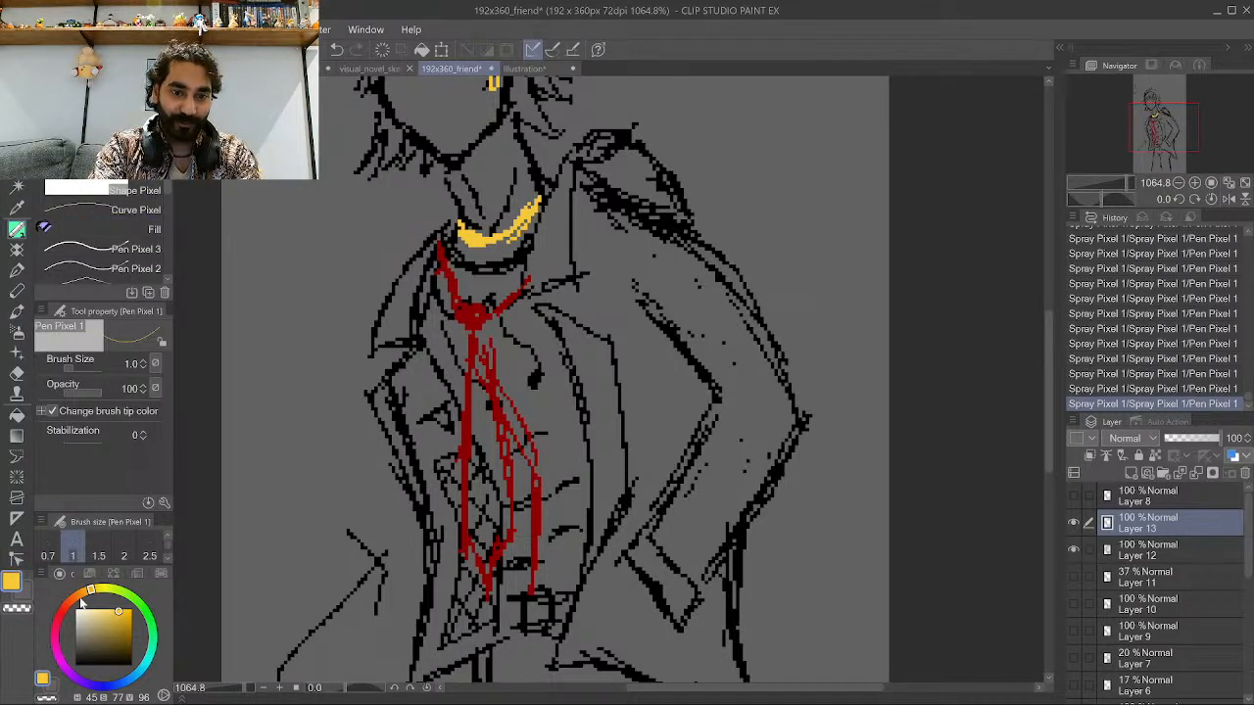
drag(71, 659, 43, 678)
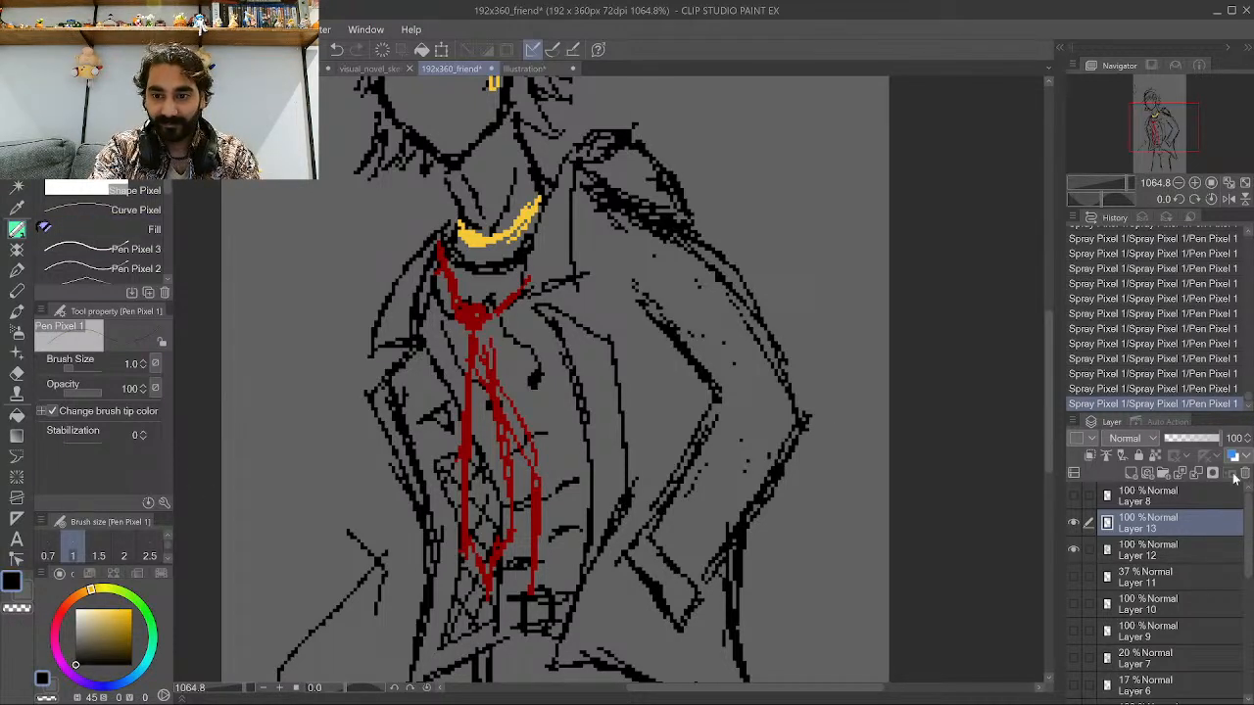
click(1174, 440)
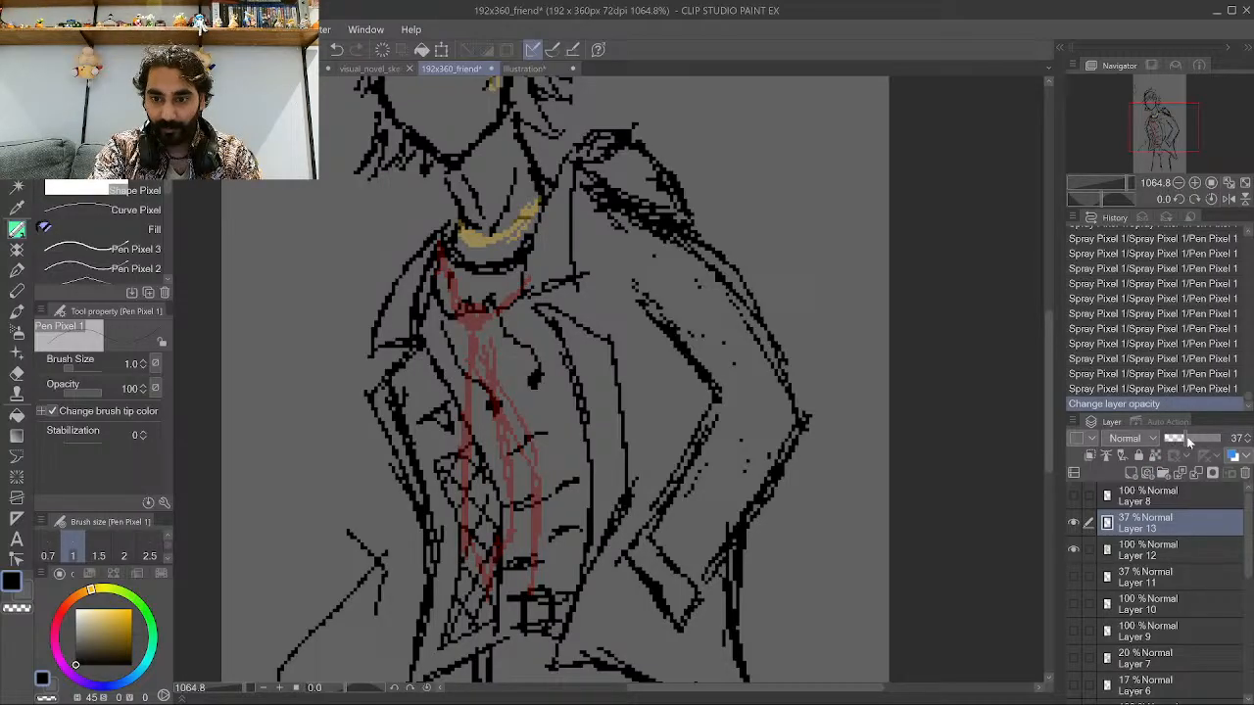
mouse_move(1188, 441)
mouse_down()
mouse_move(1221, 440)
mouse_move(1183, 437)
mouse_up()
click(1165, 554)
click(1193, 443)
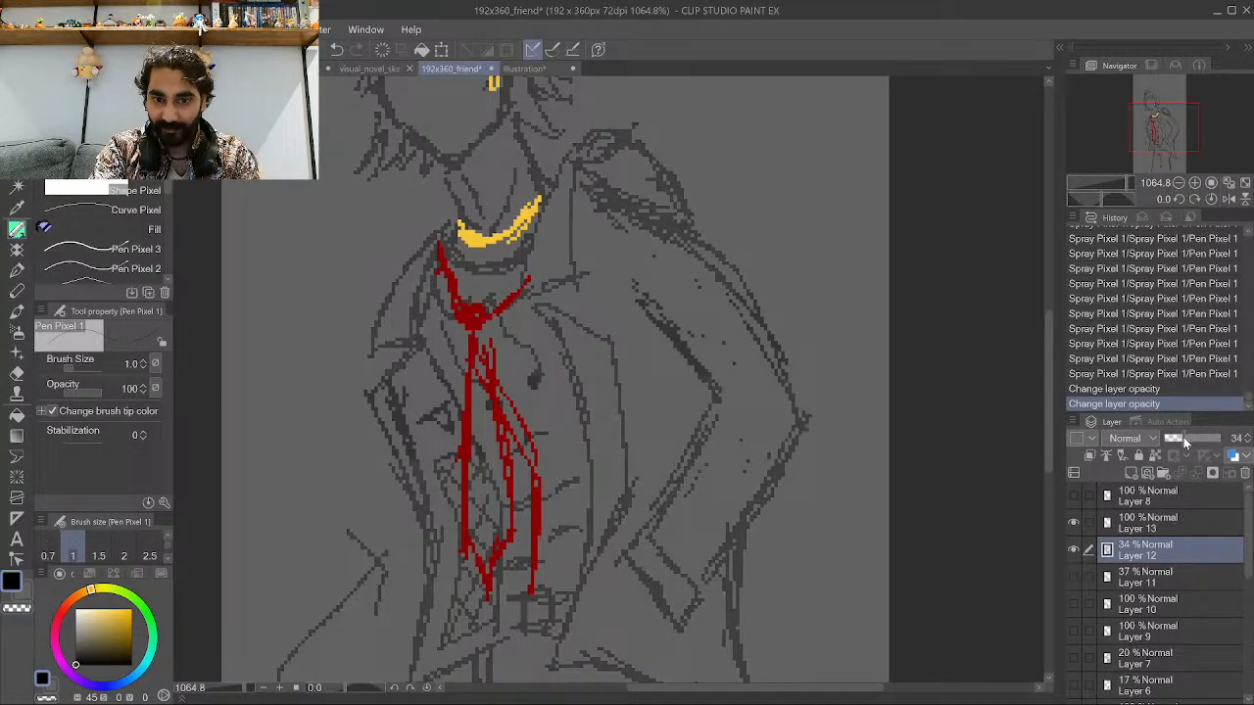
Add a new raster layer and sketch a blue rolled-up sleeve cuff around the figure's bent arm.
click(1132, 473)
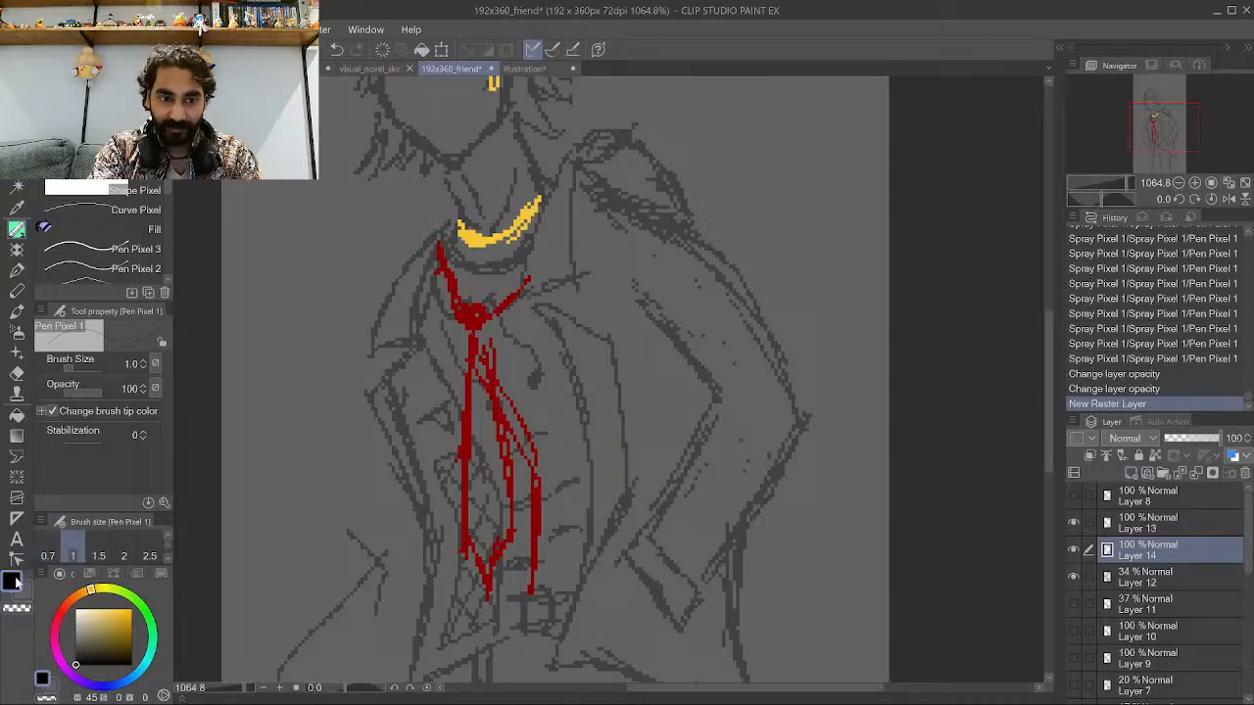
click(117, 684)
drag(123, 639, 153, 620)
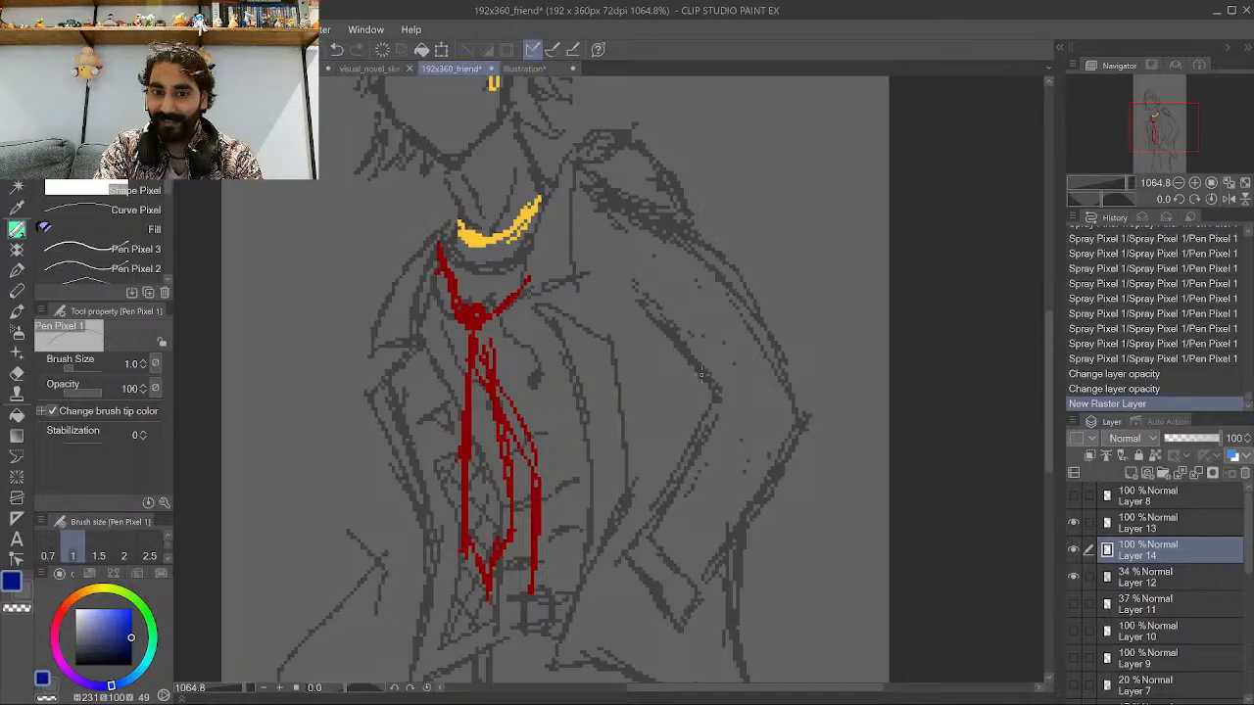
drag(701, 374, 741, 359)
mouse_move(697, 386)
mouse_down()
mouse_move(777, 350)
mouse_move(770, 328)
mouse_up()
mouse_move(770, 327)
mouse_down()
mouse_move(778, 348)
mouse_move(774, 333)
mouse_up()
drag(737, 358, 768, 343)
drag(685, 371, 689, 376)
mouse_move(688, 370)
mouse_down()
mouse_move(747, 326)
mouse_move(725, 242)
mouse_move(707, 238)
mouse_move(672, 358)
mouse_move(645, 302)
mouse_up()
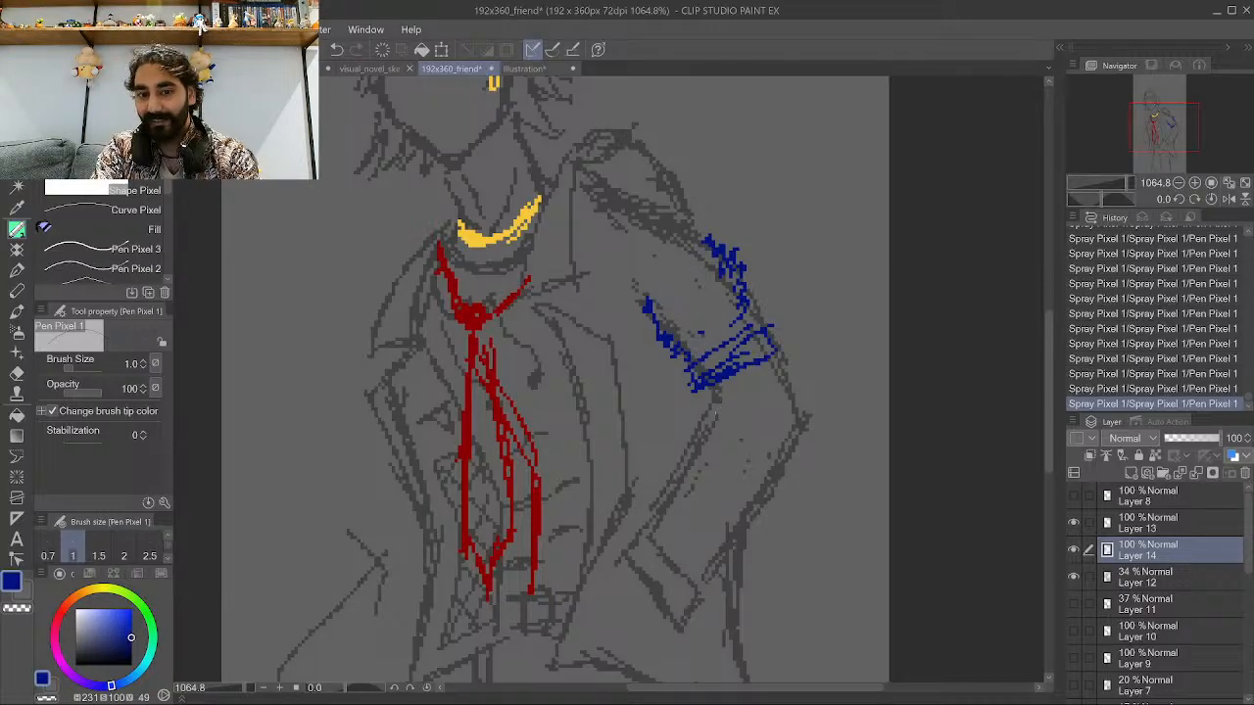
Pick a peach skin tone and outline both edges of the forearm below the blue cuff.
click(84, 592)
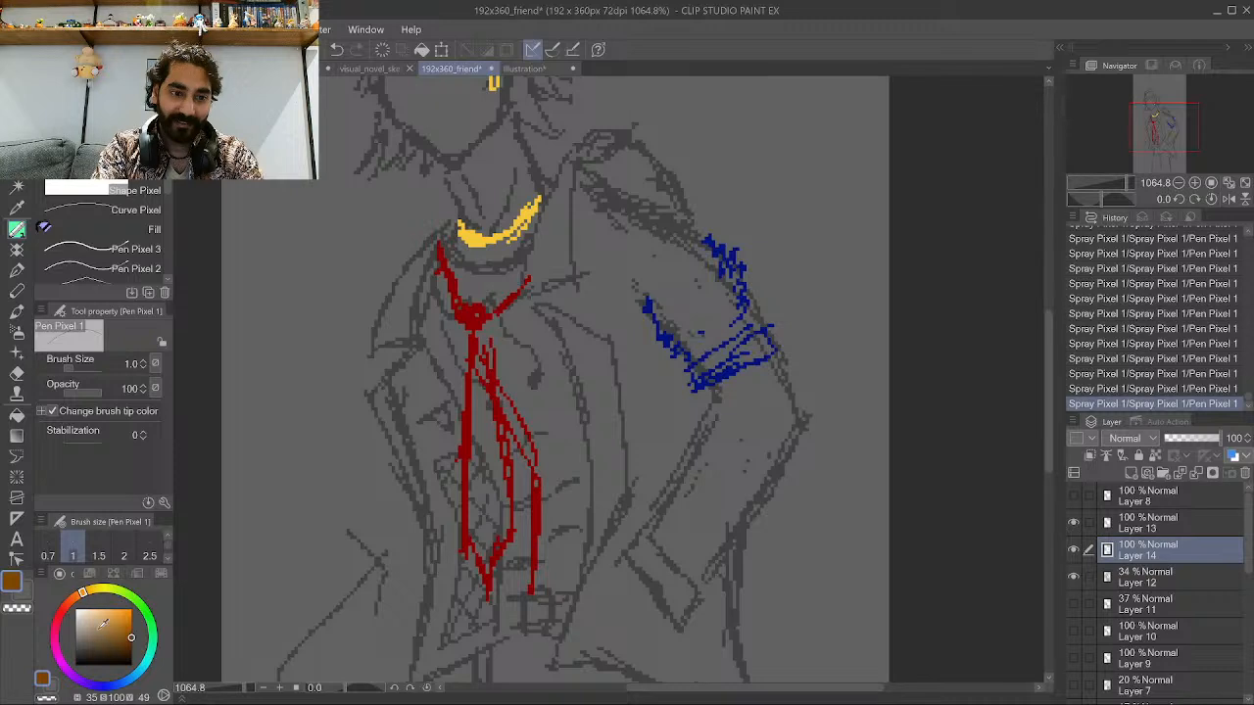
click(101, 611)
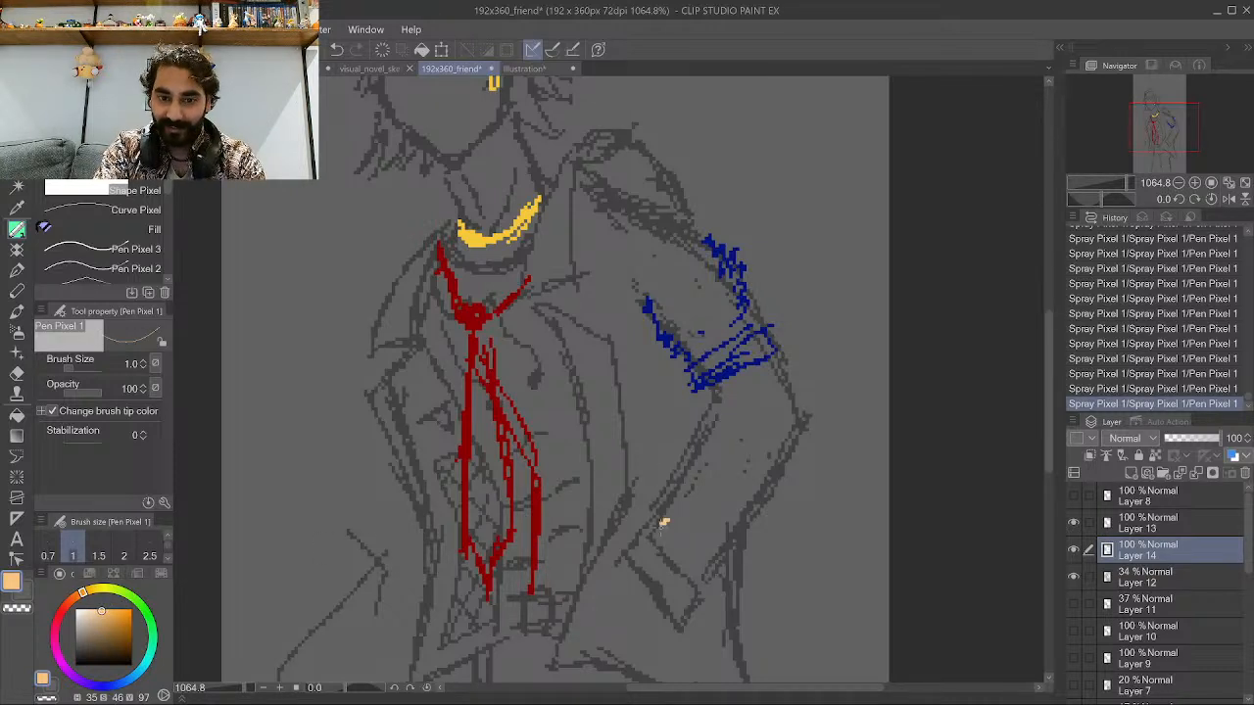
mouse_move(663, 523)
mouse_down()
mouse_move(711, 417)
mouse_move(696, 388)
mouse_up()
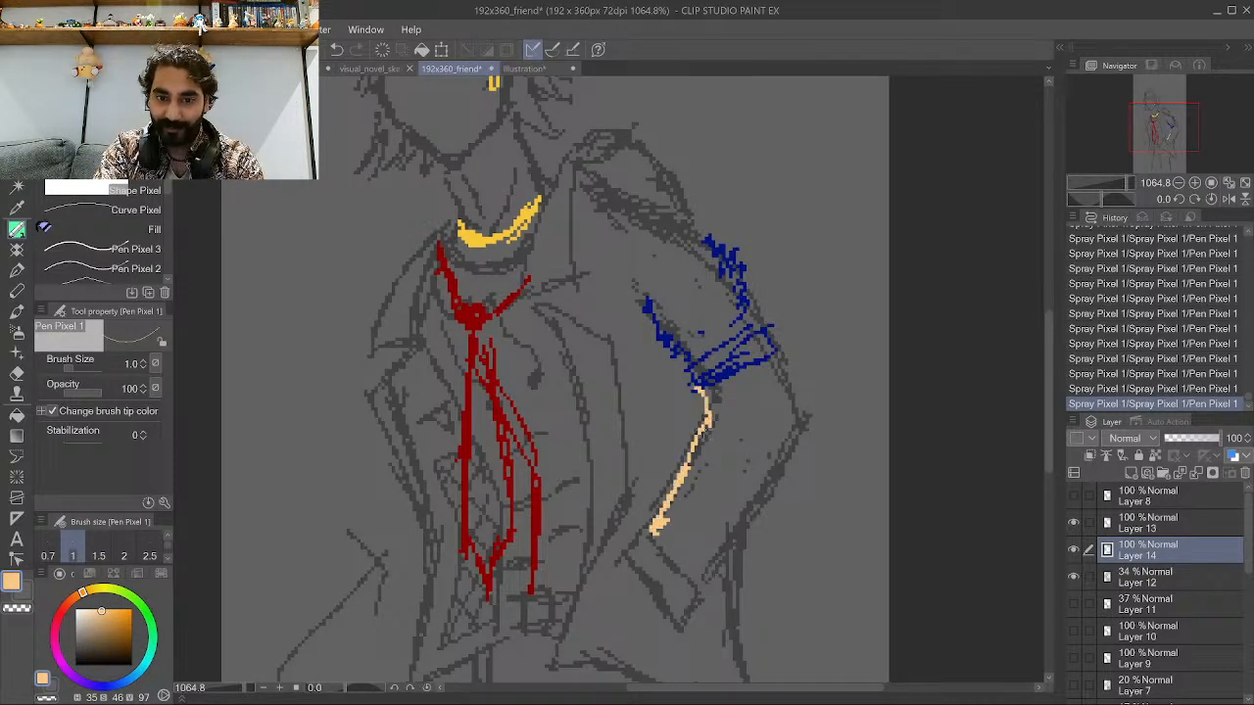
mouse_move(702, 572)
mouse_down()
mouse_move(788, 429)
mouse_move(767, 358)
mouse_up()
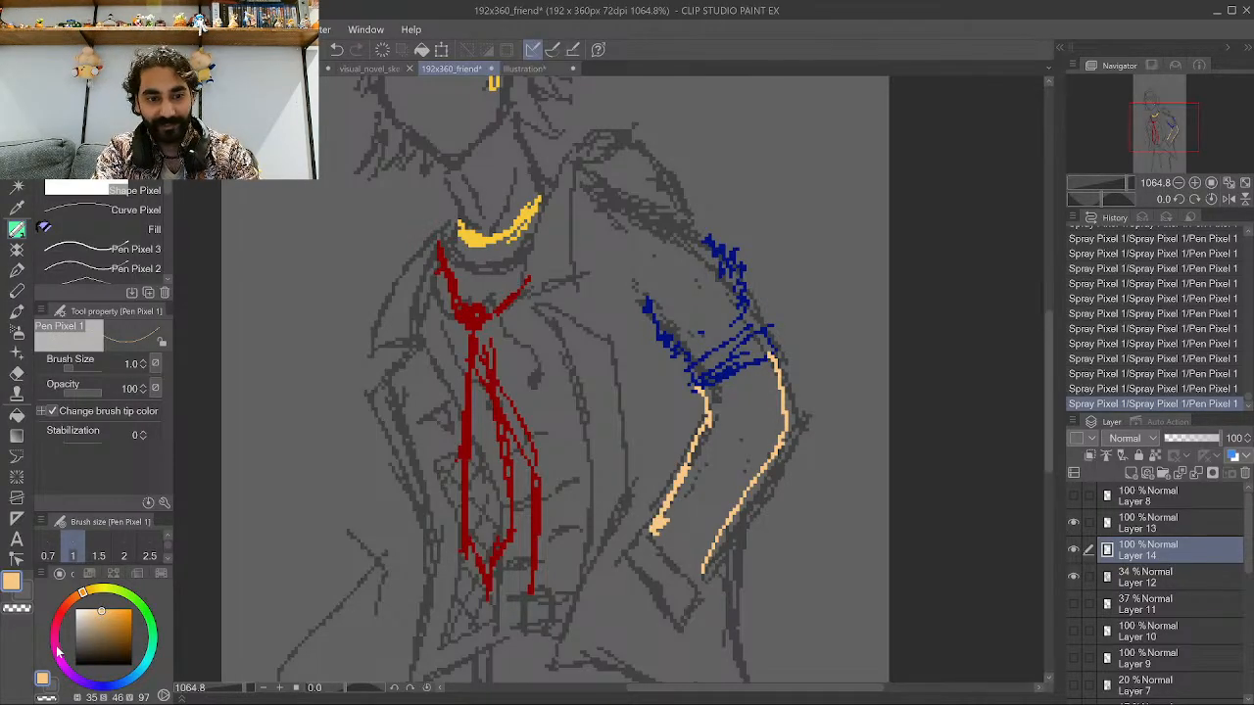
Pick a pale yellow and hatch a patch on the upper forearm just below the blue cuff.
click(75, 613)
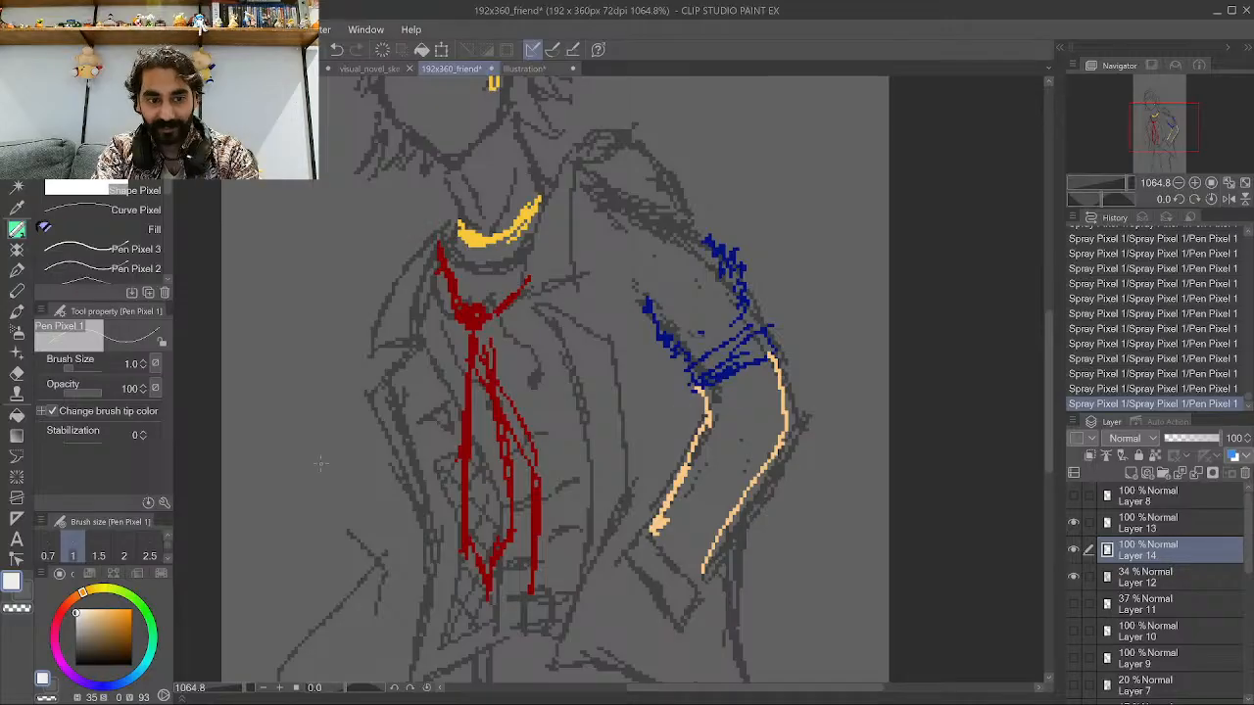
click(109, 687)
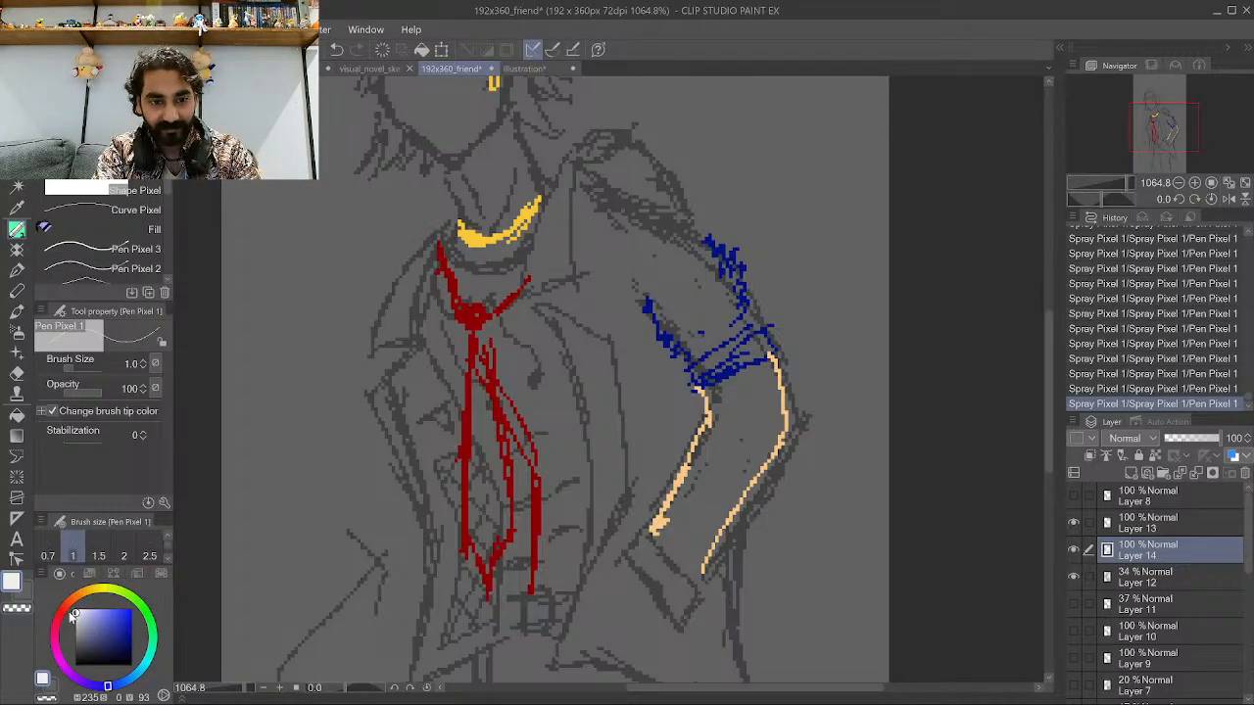
mouse_move(71, 615)
mouse_down()
mouse_move(96, 590)
mouse_move(114, 590)
mouse_move(108, 607)
mouse_up()
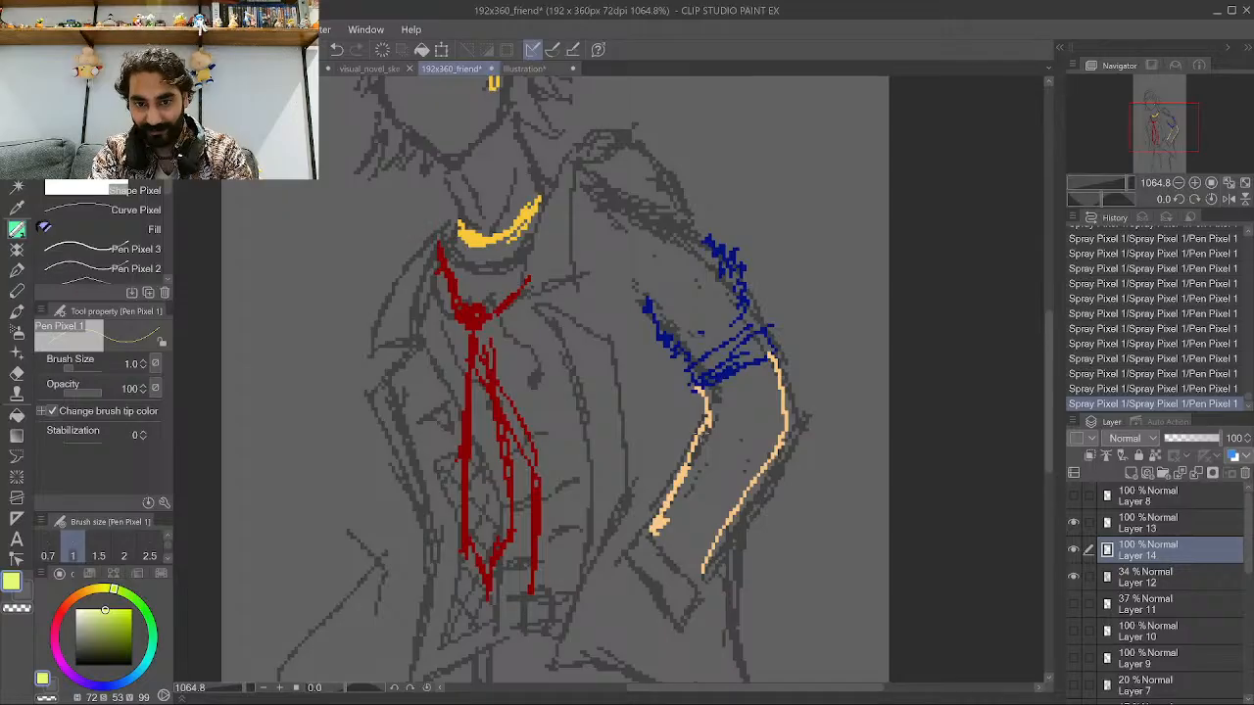
mouse_move(691, 431)
mouse_down()
mouse_move(743, 496)
mouse_move(763, 465)
mouse_up()
mouse_move(700, 416)
mouse_down()
mouse_move(721, 468)
mouse_move(751, 484)
mouse_up()
drag(715, 416, 689, 389)
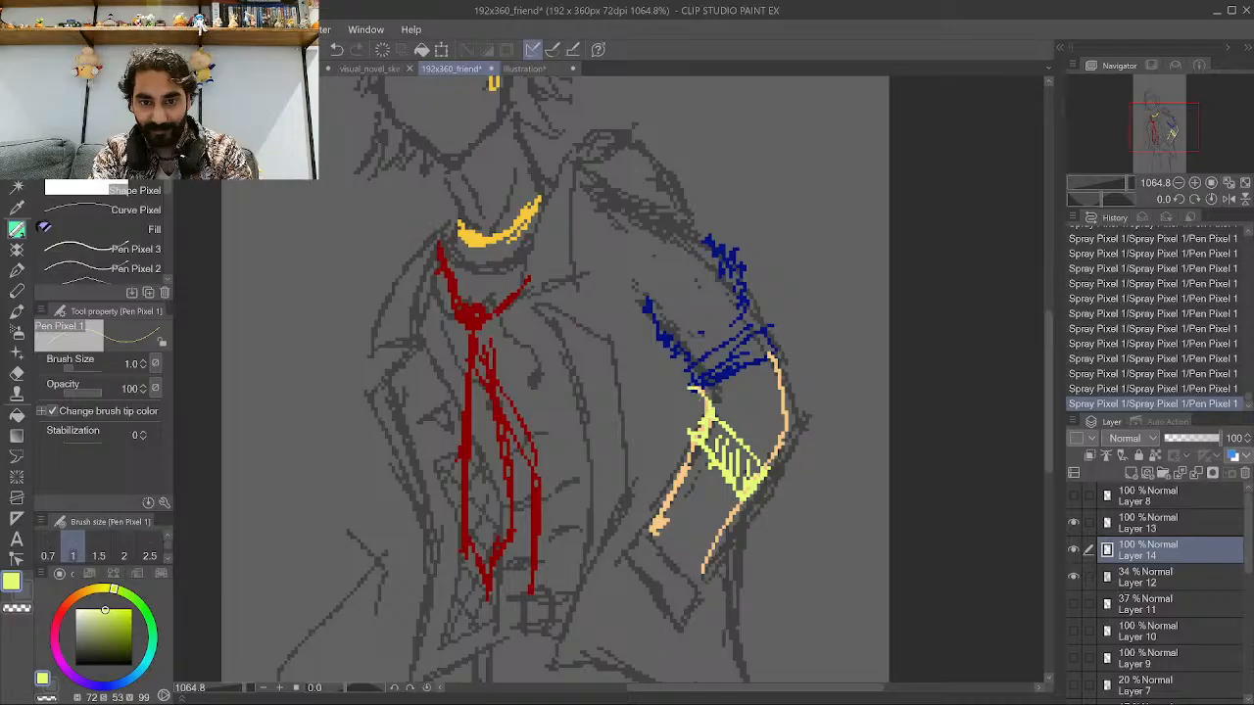
mouse_move(769, 467)
mouse_down()
mouse_move(785, 432)
mouse_move(769, 356)
mouse_up()
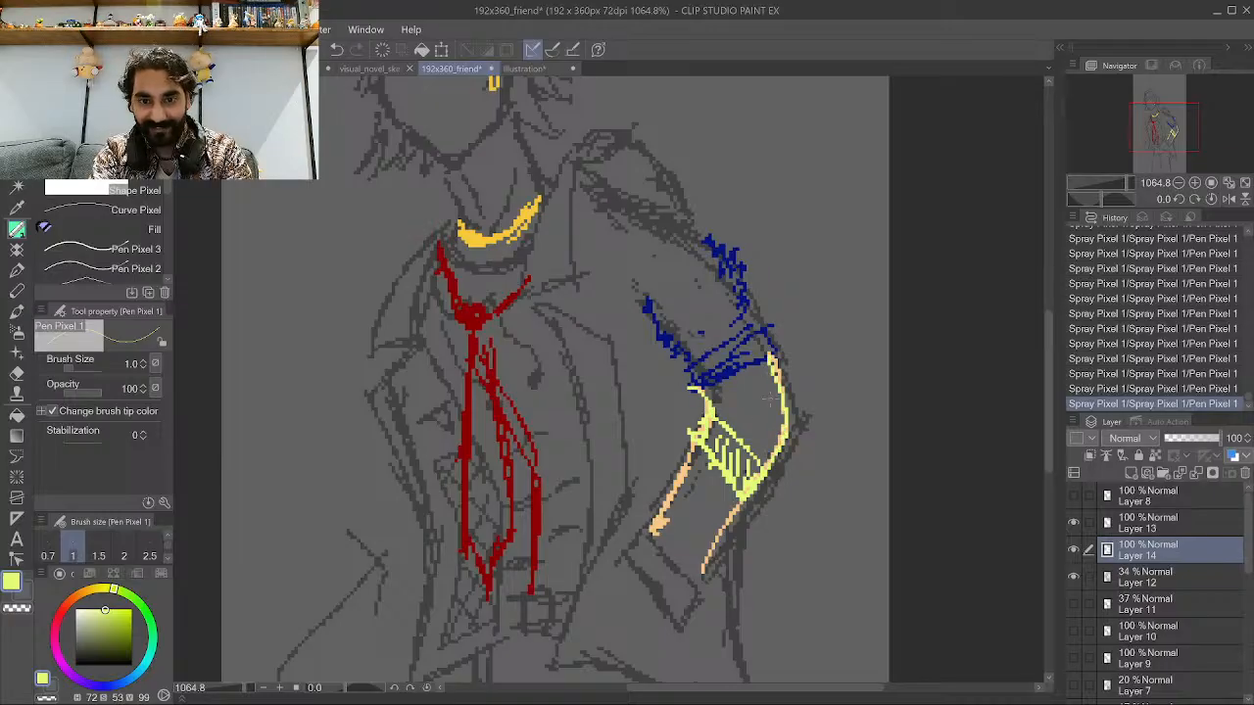
drag(756, 444, 783, 420)
mouse_move(738, 434)
mouse_down()
mouse_move(767, 394)
mouse_move(752, 376)
mouse_up()
drag(719, 398, 735, 368)
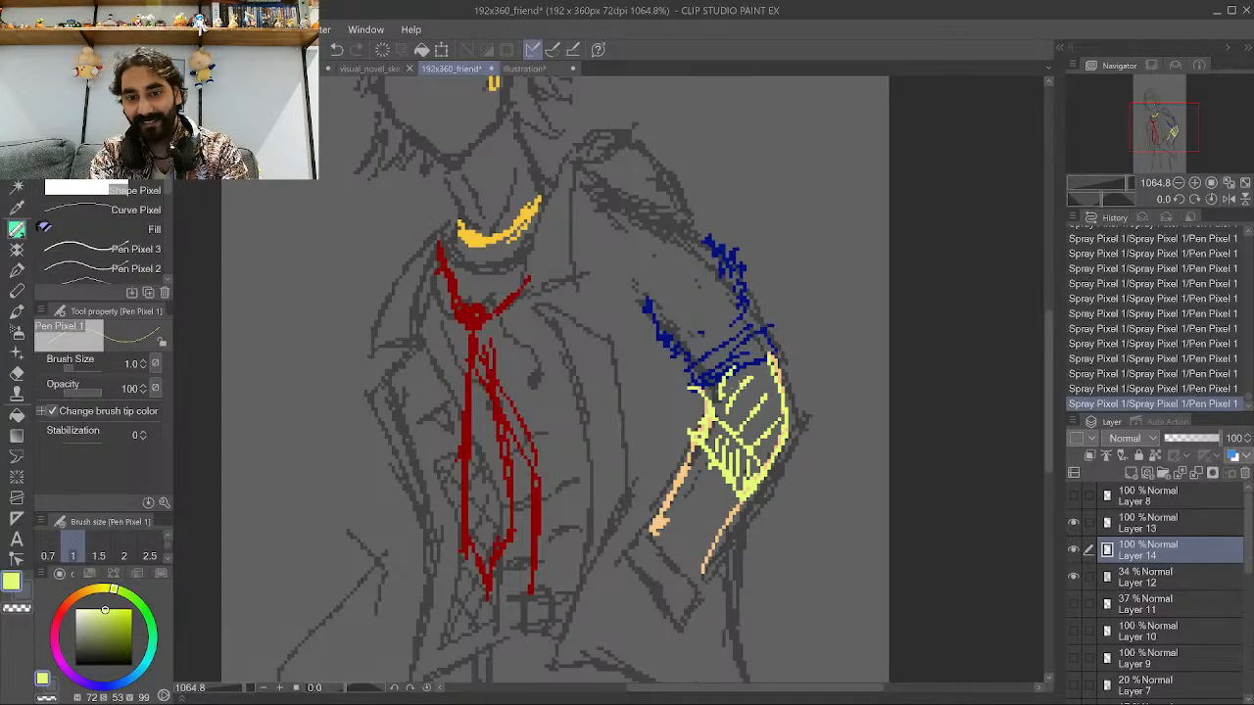
Zoom in and out on the canvas to review the colored tie, necklace and sleeve details on the figure.
scroll(745, 432, down, 10)
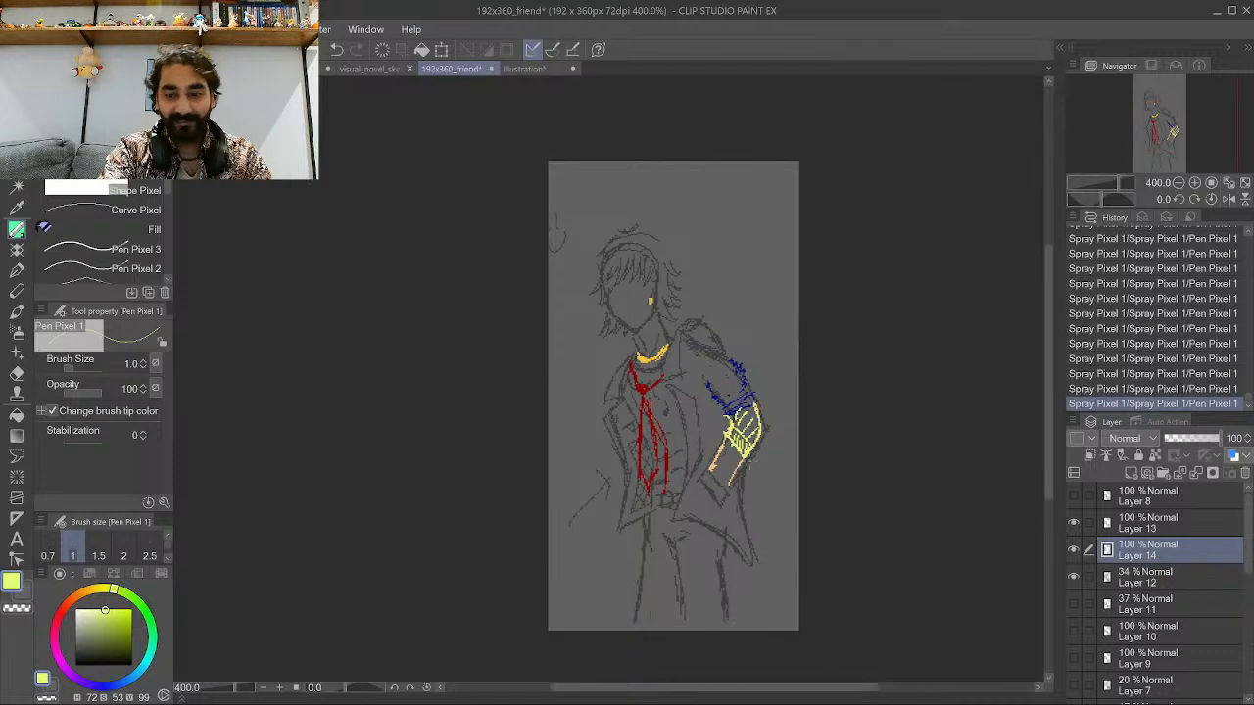
scroll(758, 438, up, 2)
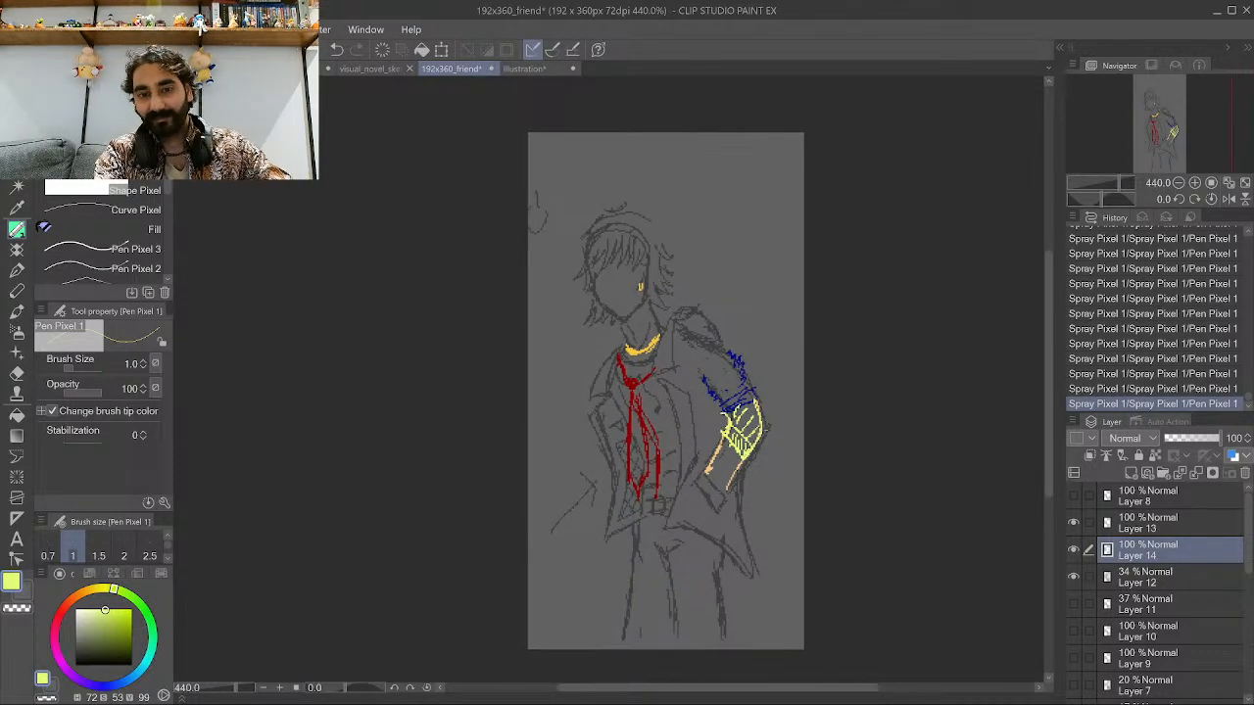
scroll(650, 257, up, 3)
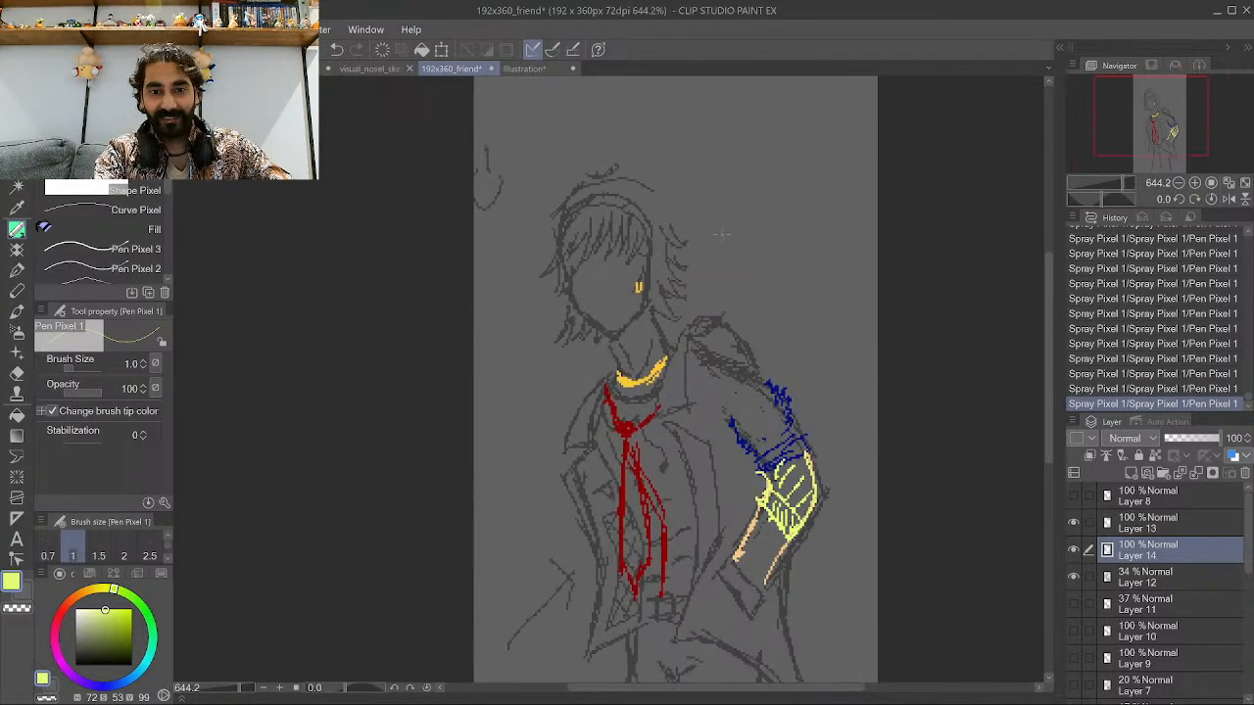
scroll(561, 422, down, 3)
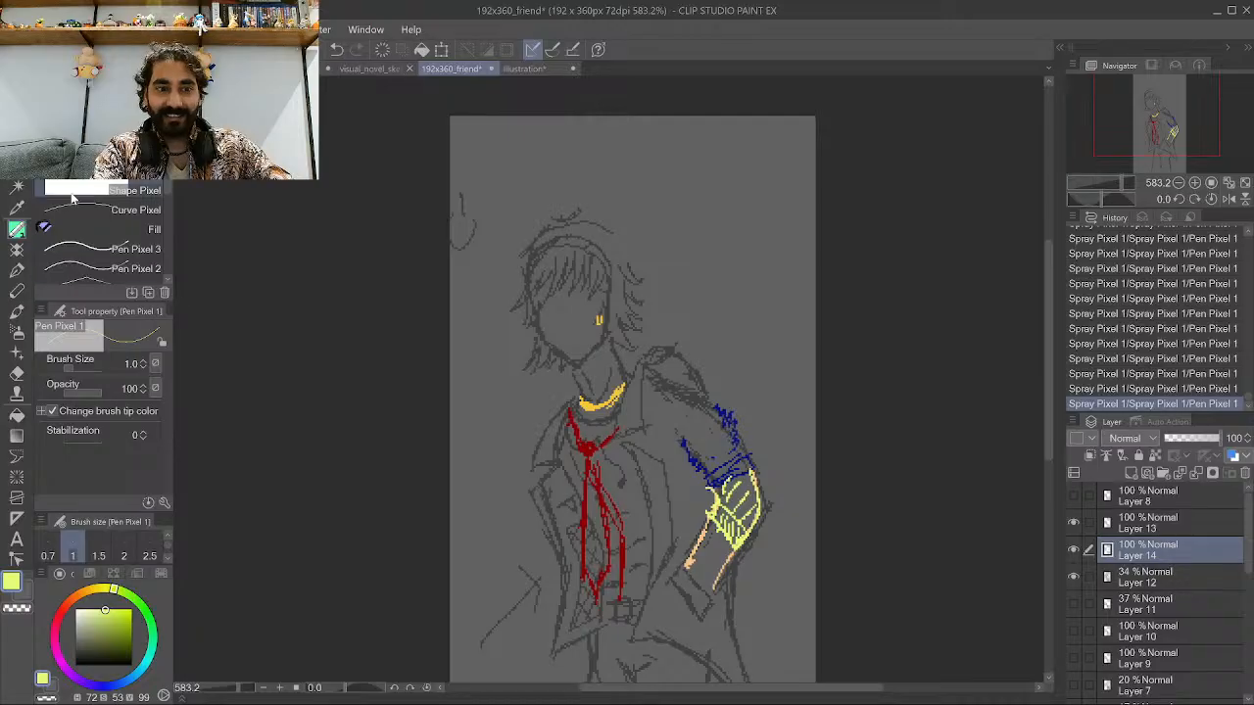
scroll(642, 341, up, 1)
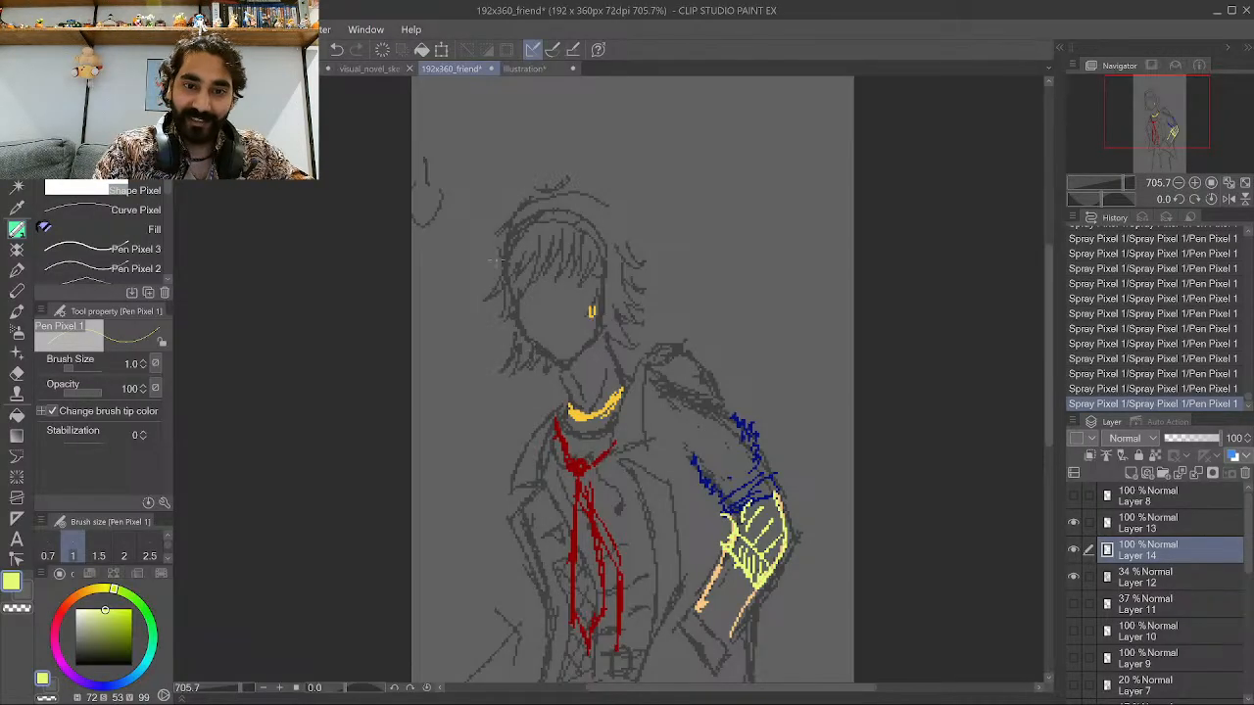
scroll(579, 286, down, 3)
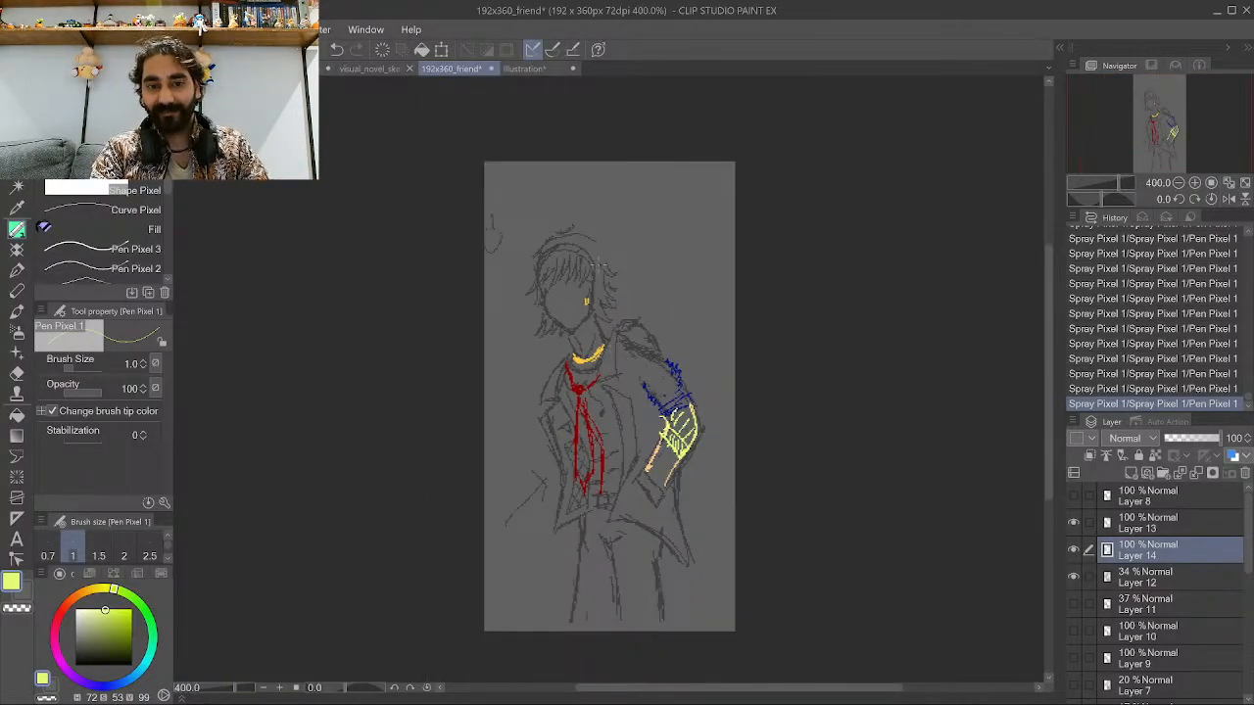
scroll(604, 264, up, 2)
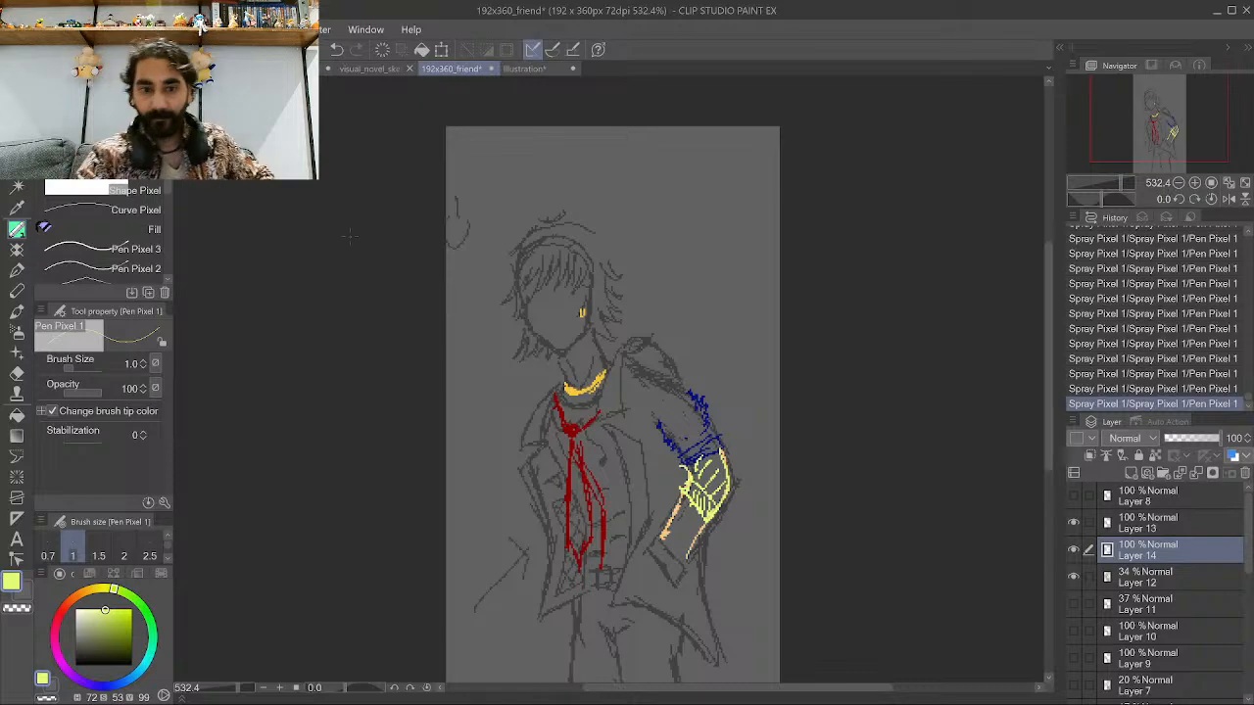
scroll(515, 264, down, 4)
scroll(535, 257, up, 9)
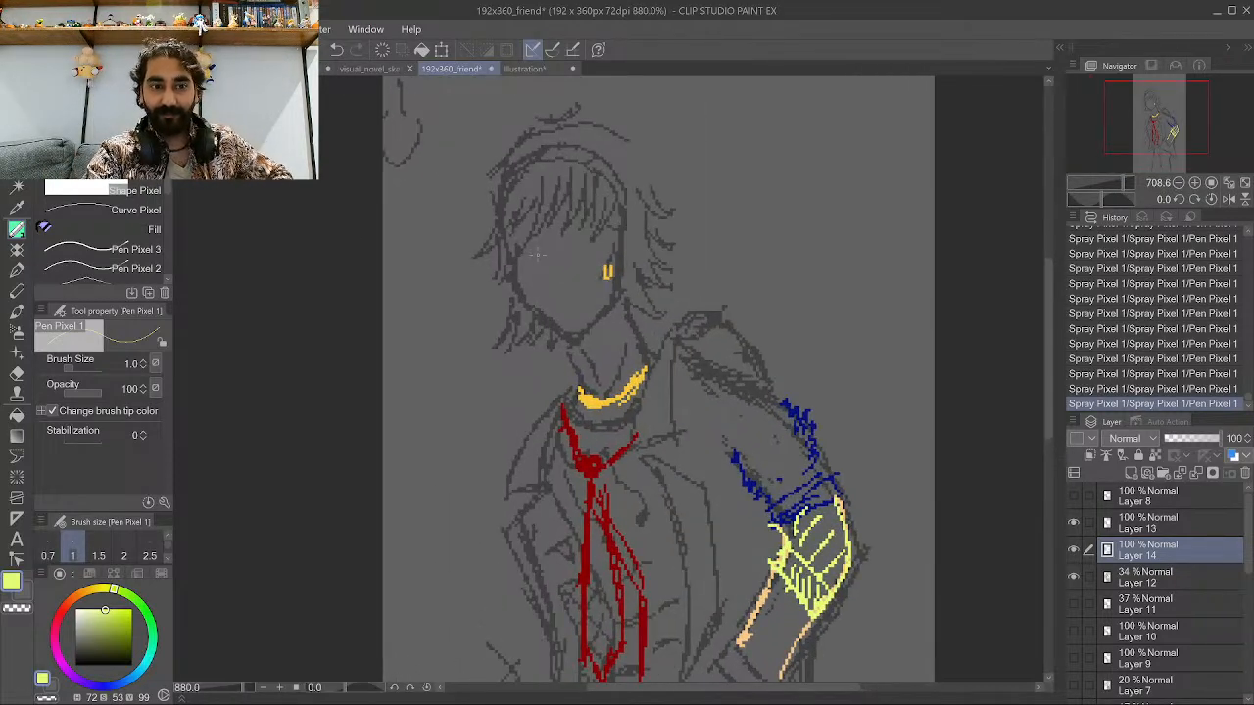
scroll(586, 349, up, 2)
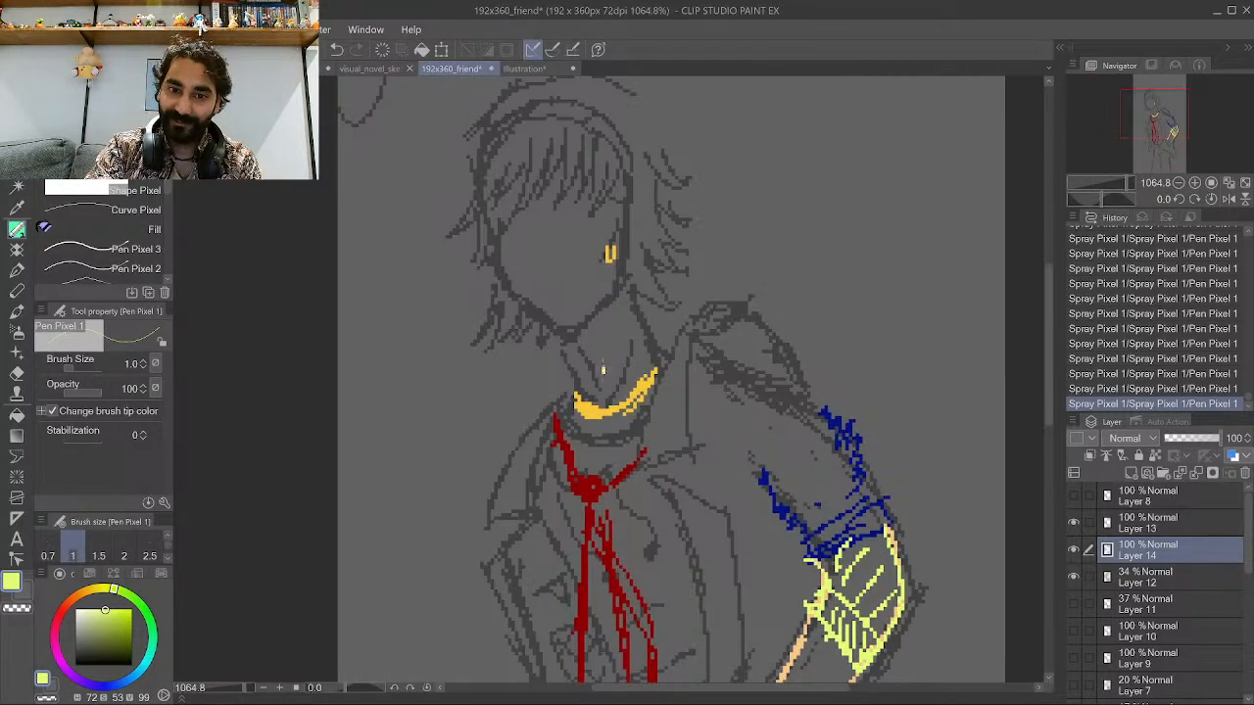
drag(603, 370, 594, 337)
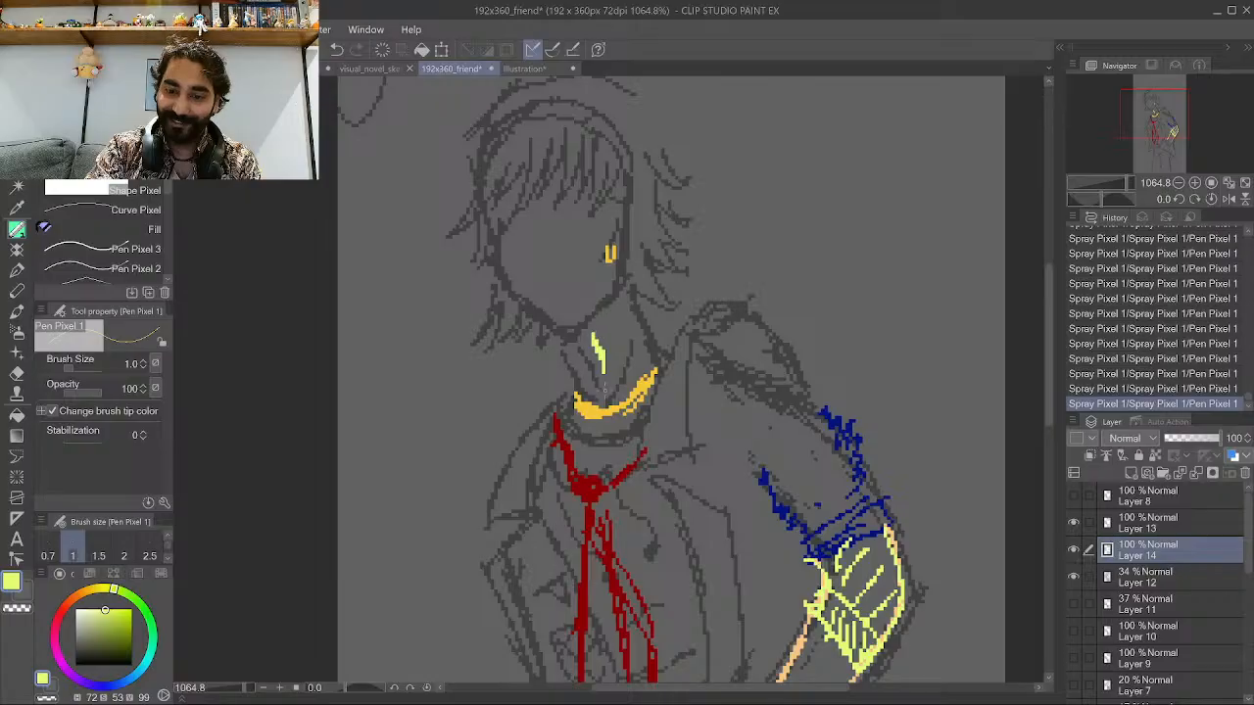
scroll(632, 348, down, 2)
key(ctrl+z)
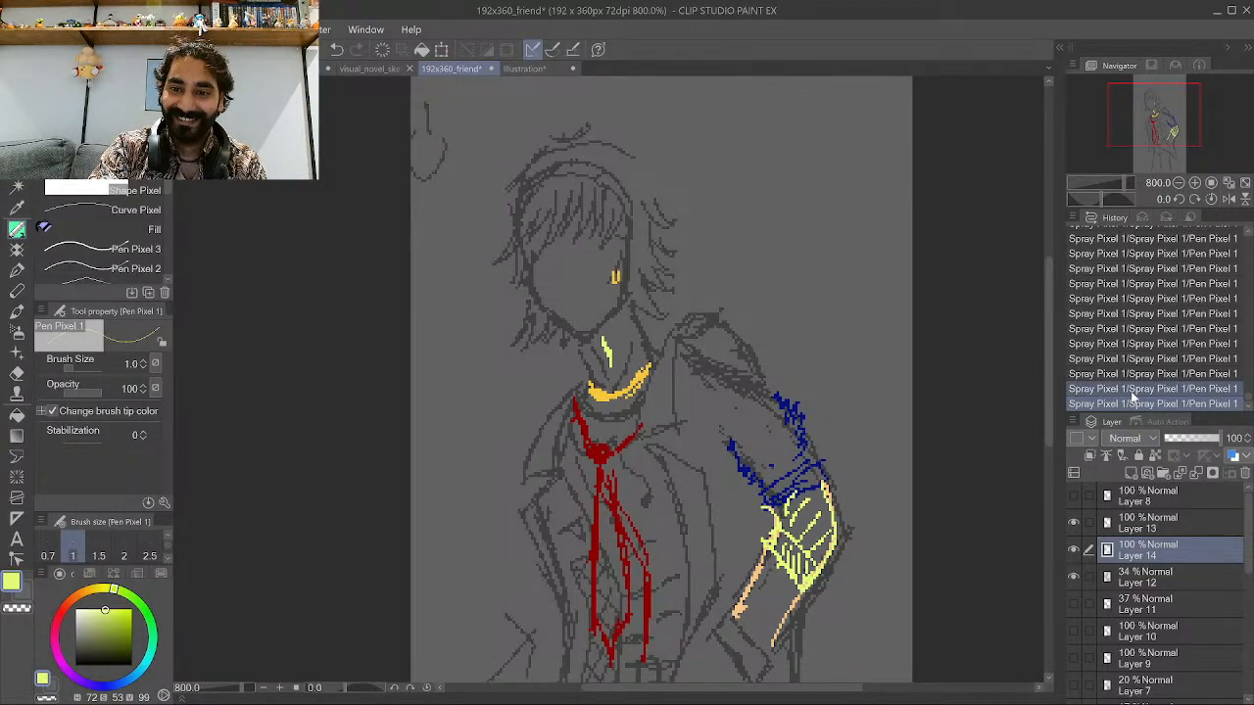
scroll(546, 371, down, 2)
scroll(547, 370, down, 1)
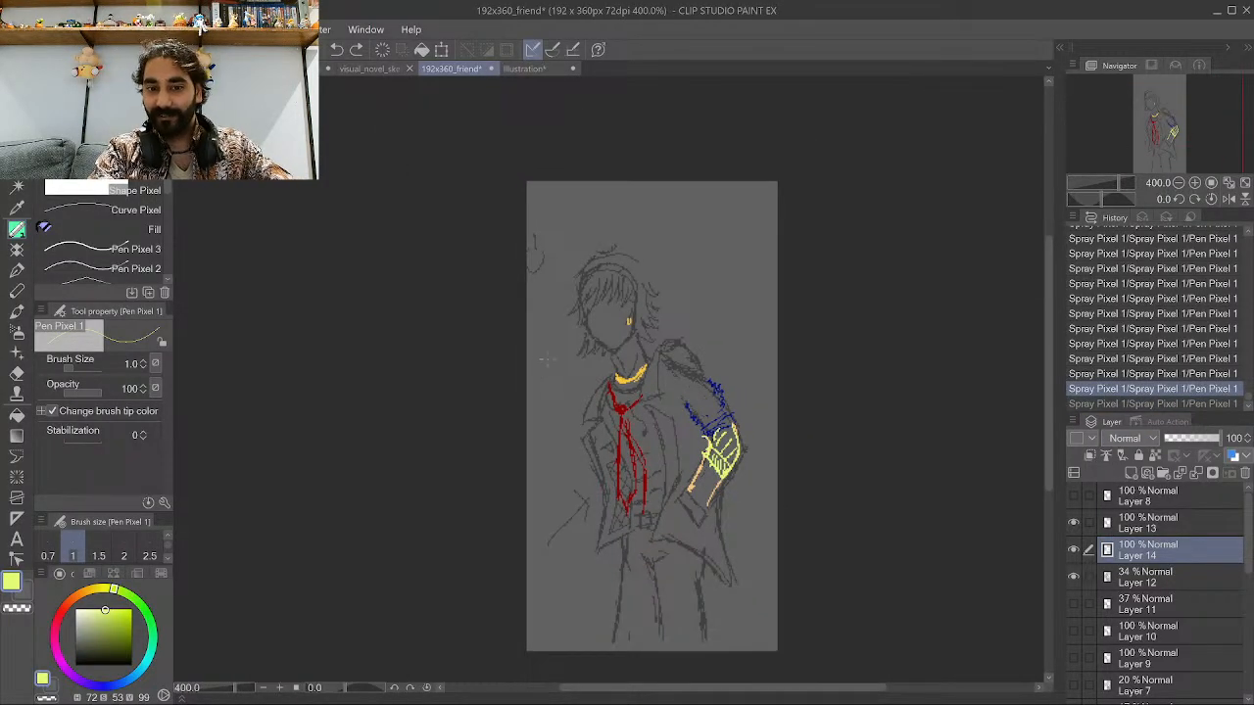
scroll(672, 264, up, 1)
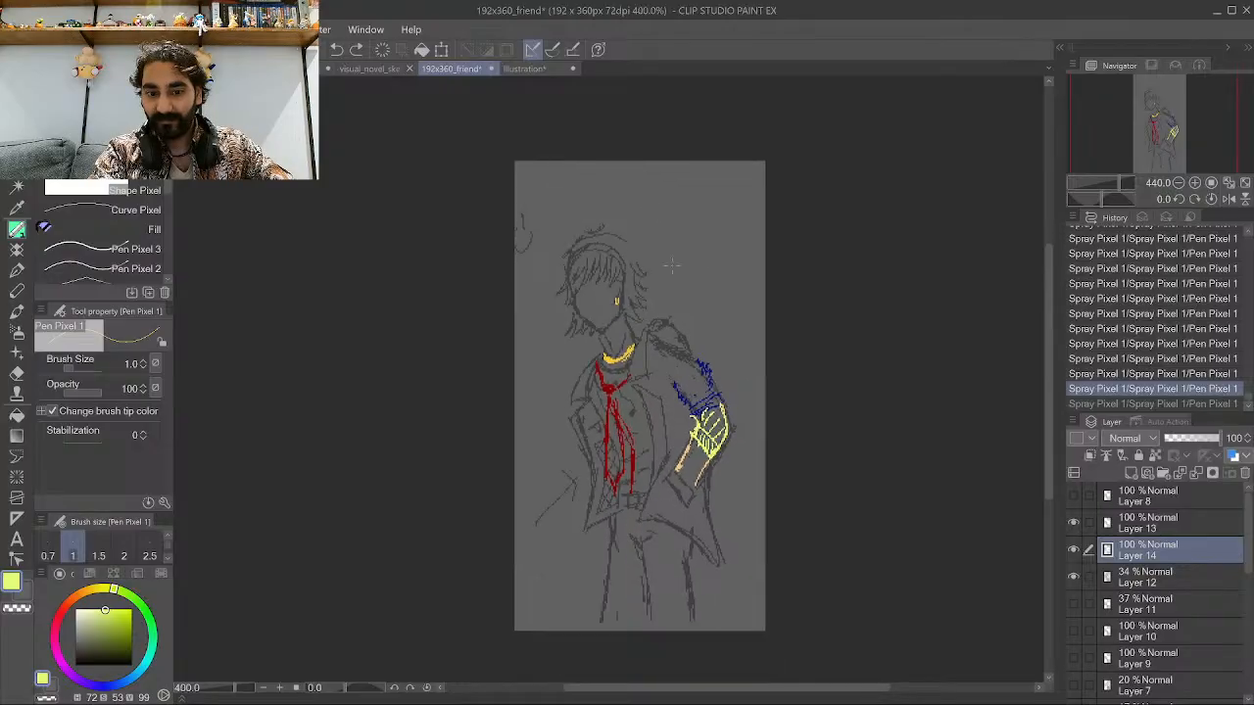
scroll(628, 455, up, 1)
scroll(629, 455, down, 2)
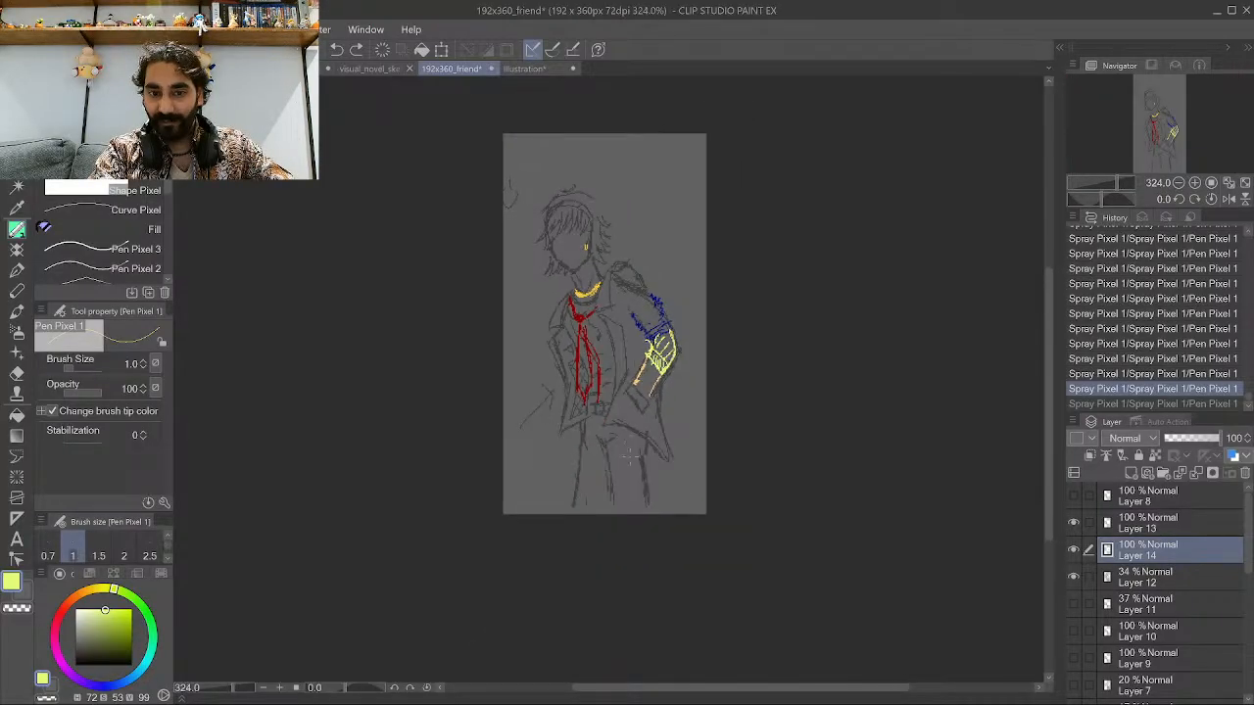
key(k)
mouse_move(702, 293)
mouse_down()
mouse_move(711, 355)
mouse_move(708, 337)
mouse_up()
click(1151, 389)
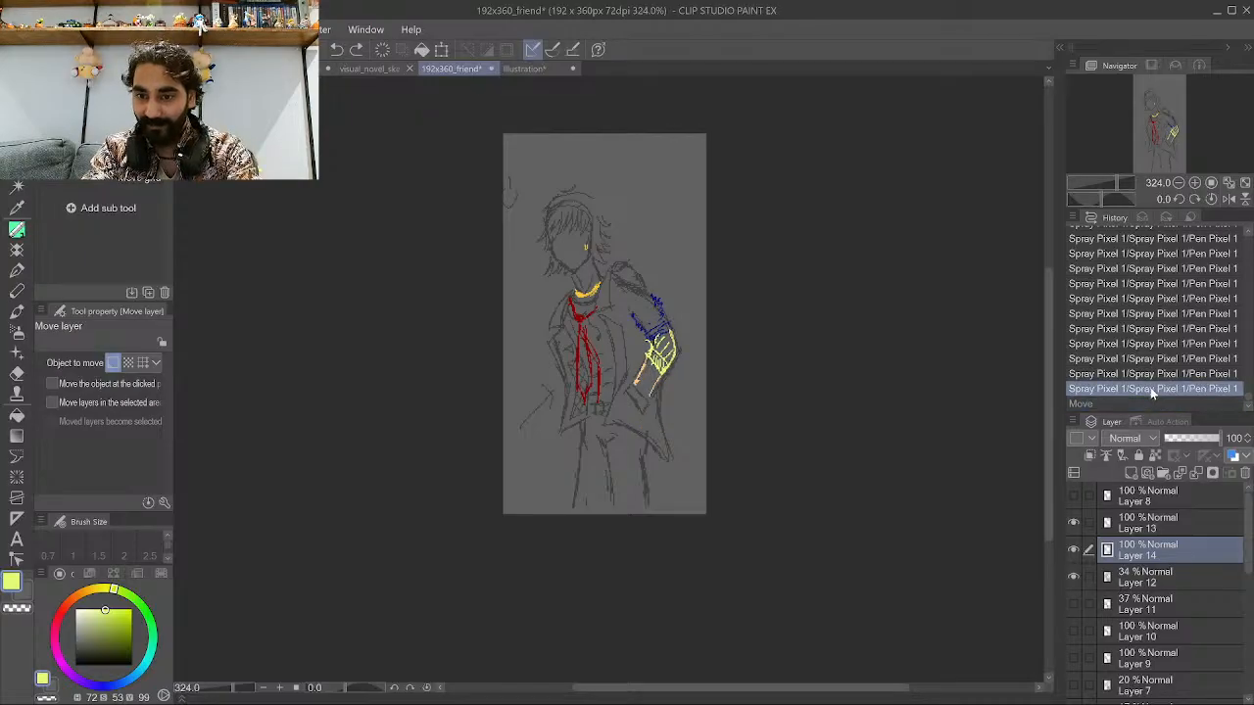
Select Layers 12, 13 and 14 together and move them lower on the canvas with the Move layer tool.
ctrl+click(1151, 578)
click(1149, 578)
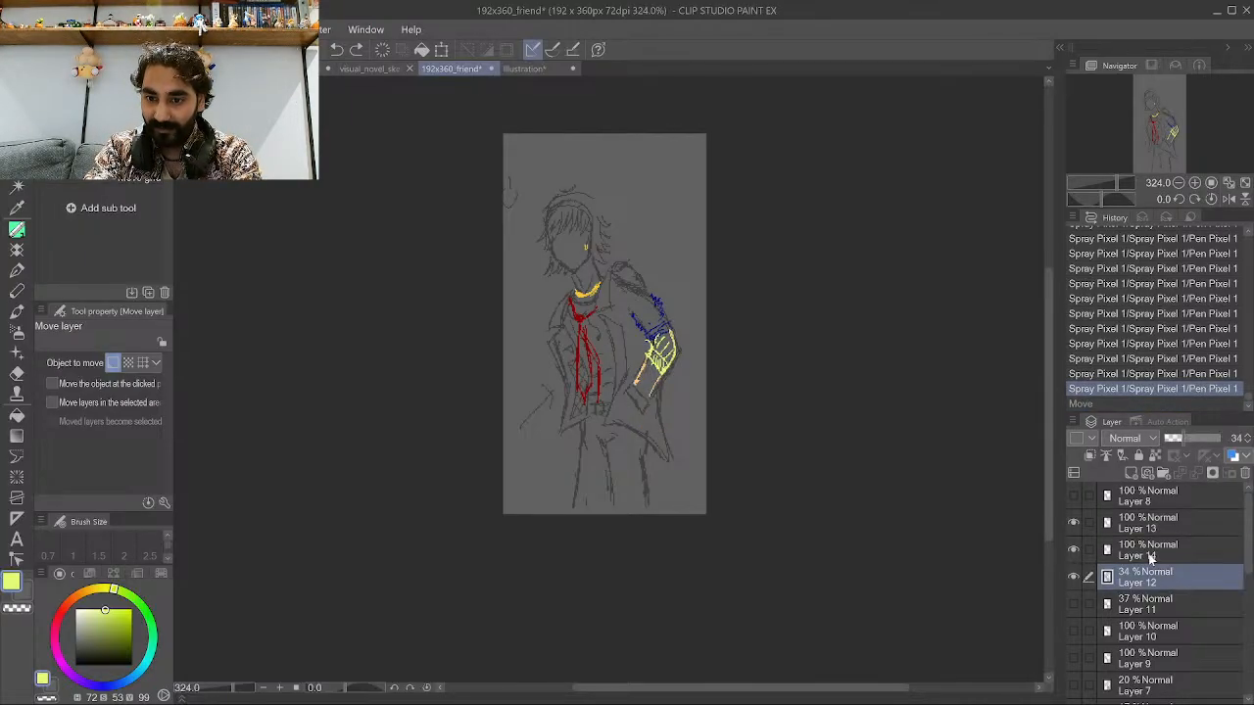
shift+click(1145, 521)
mouse_move(613, 201)
mouse_down()
mouse_move(612, 311)
mouse_move(629, 244)
mouse_move(626, 253)
mouse_up()
scroll(626, 253, up, 1)
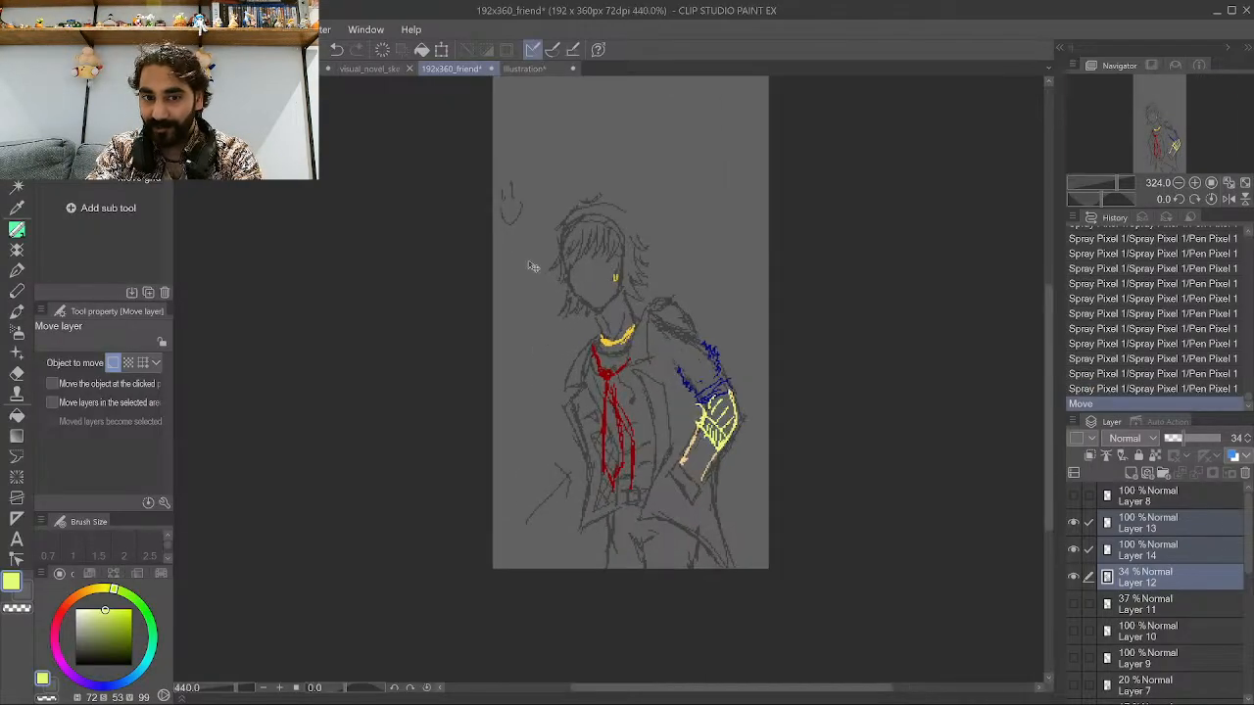
scroll(666, 478, up, 1)
scroll(666, 478, up, 1)
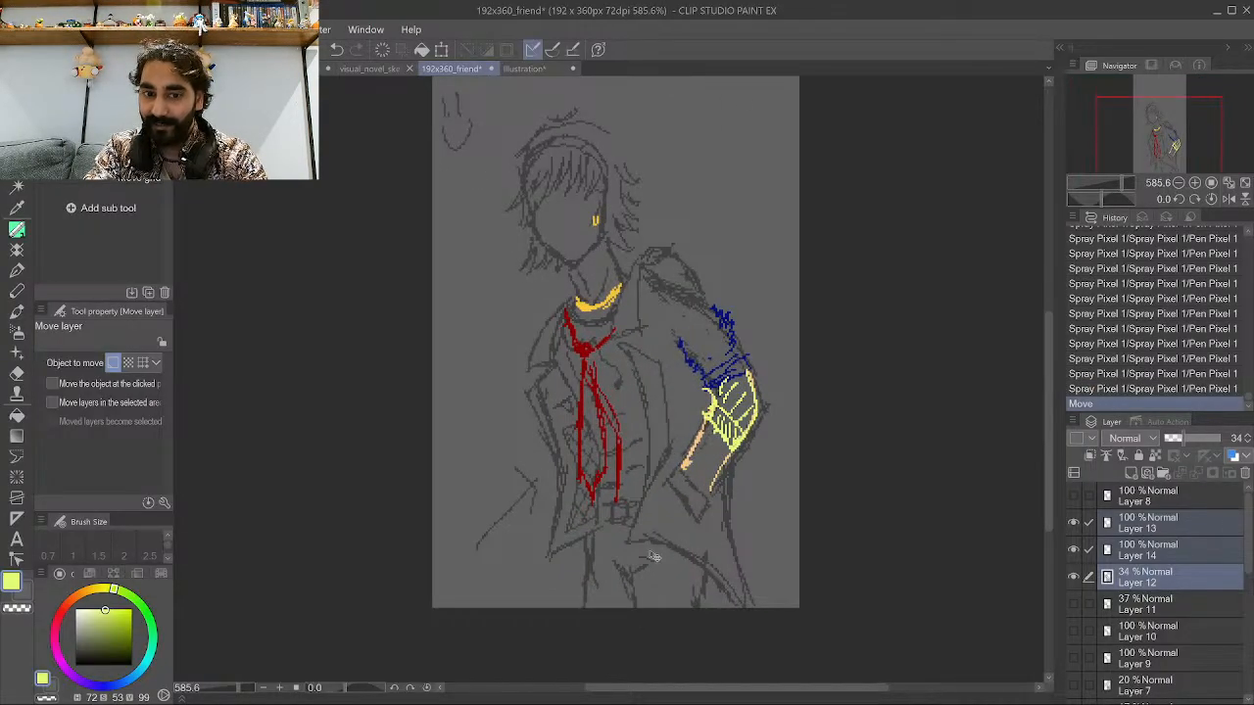
scroll(672, 232, down, 2)
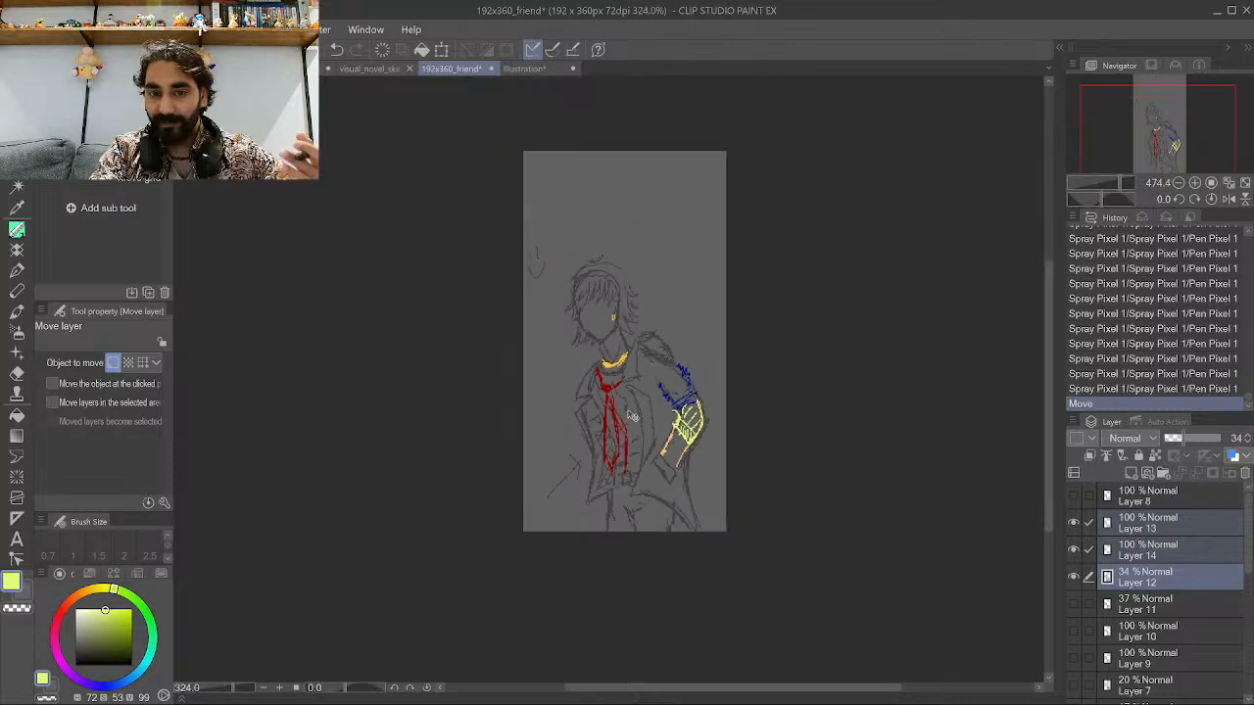
scroll(586, 100, up, 1)
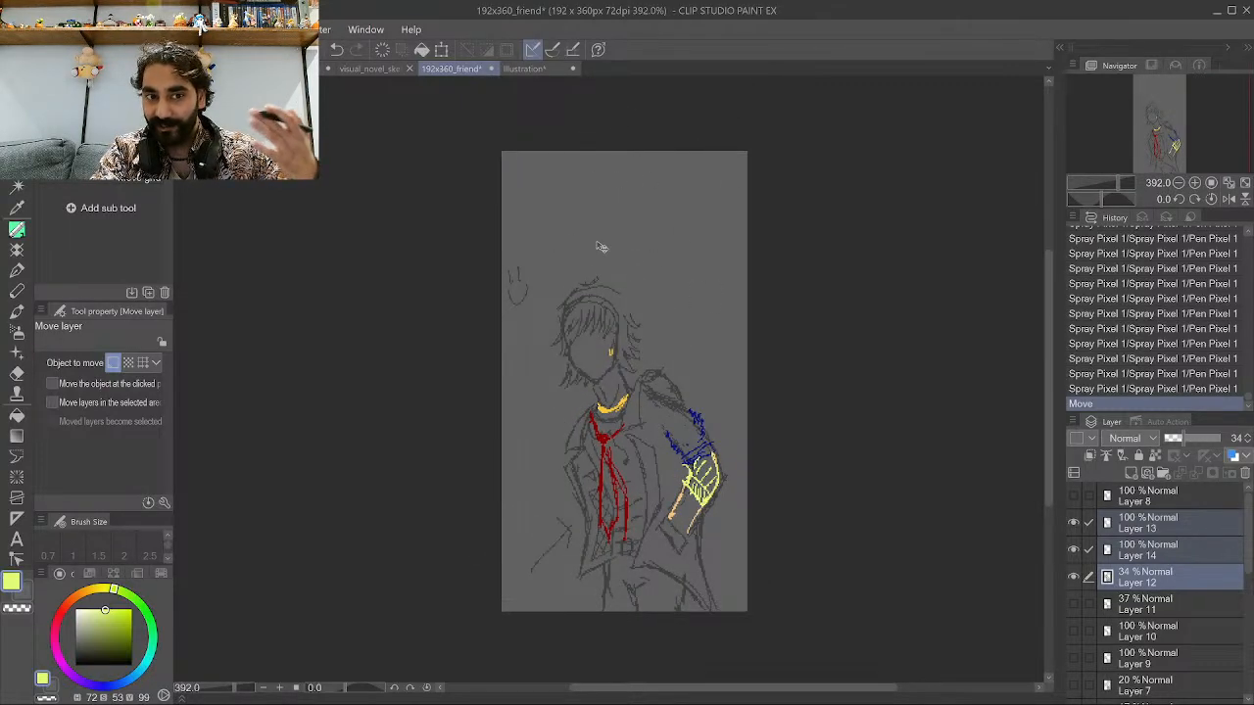
Switch to the visual_novel_sketch and 192x256_portrait documents to compare the reference sprites, then return to the friend sprite.
click(378, 70)
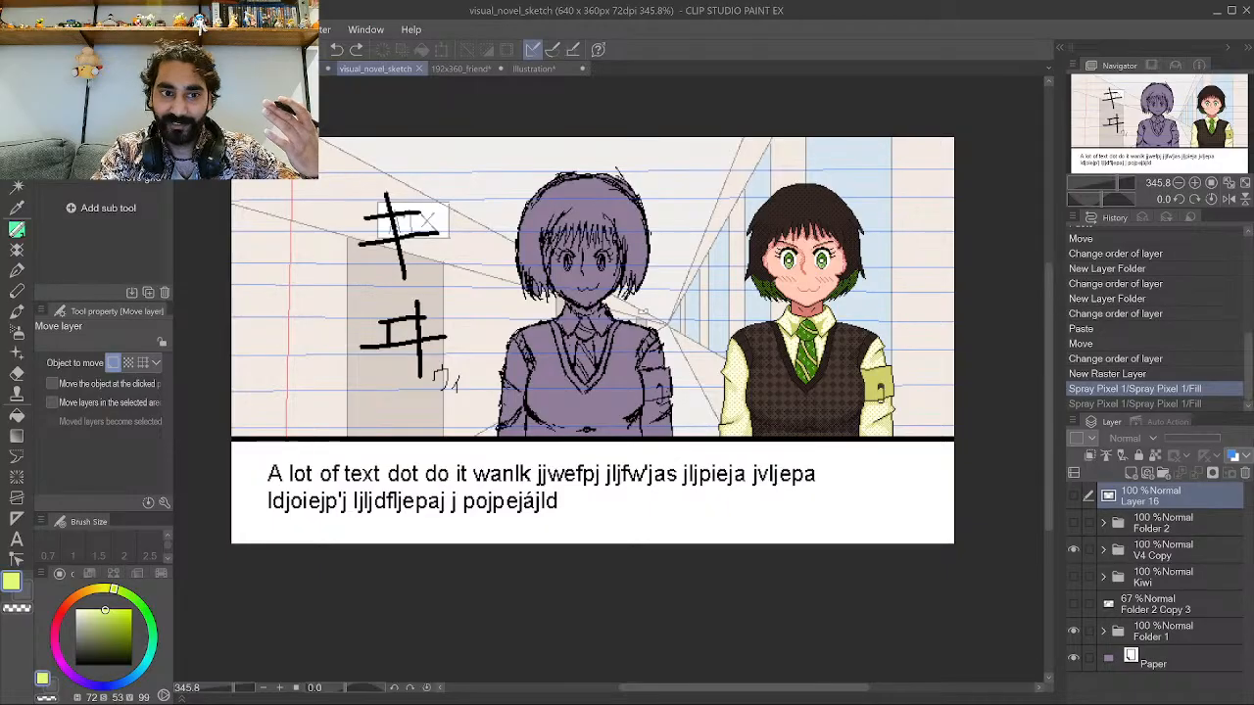
click(296, 70)
click(306, 69)
scroll(587, 353, down, 10)
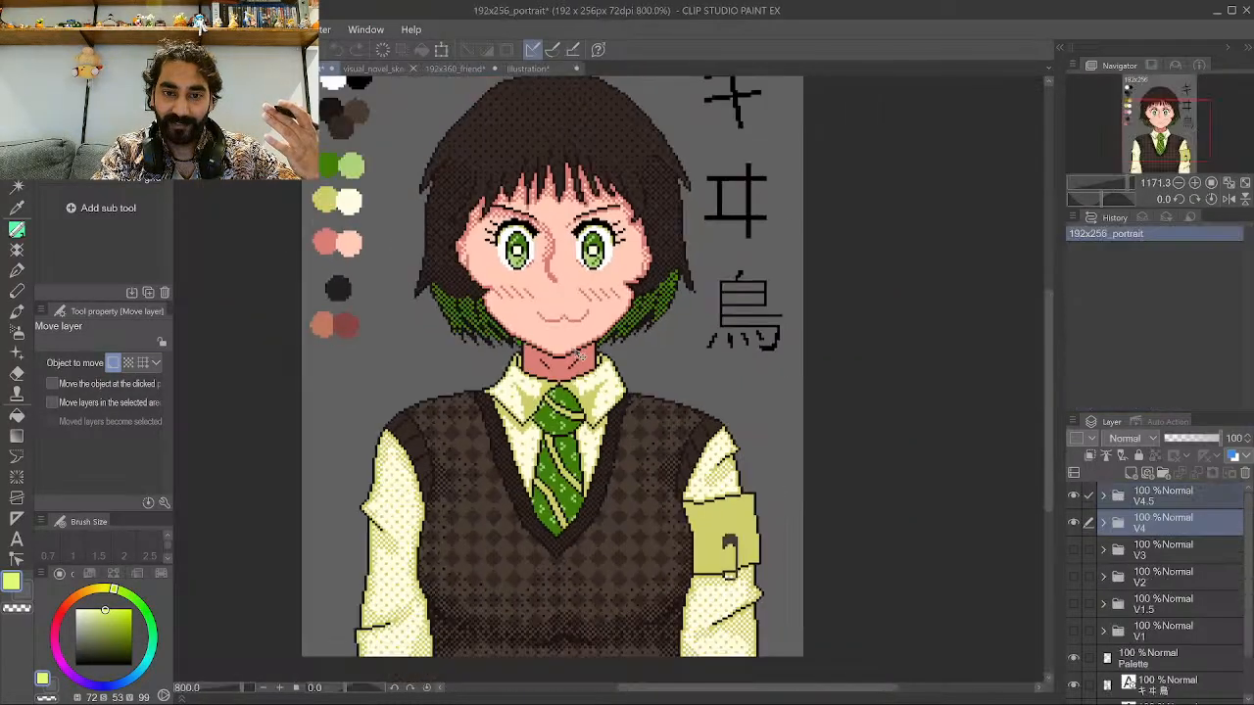
scroll(672, 257, up, 3)
scroll(661, 235, up, 1)
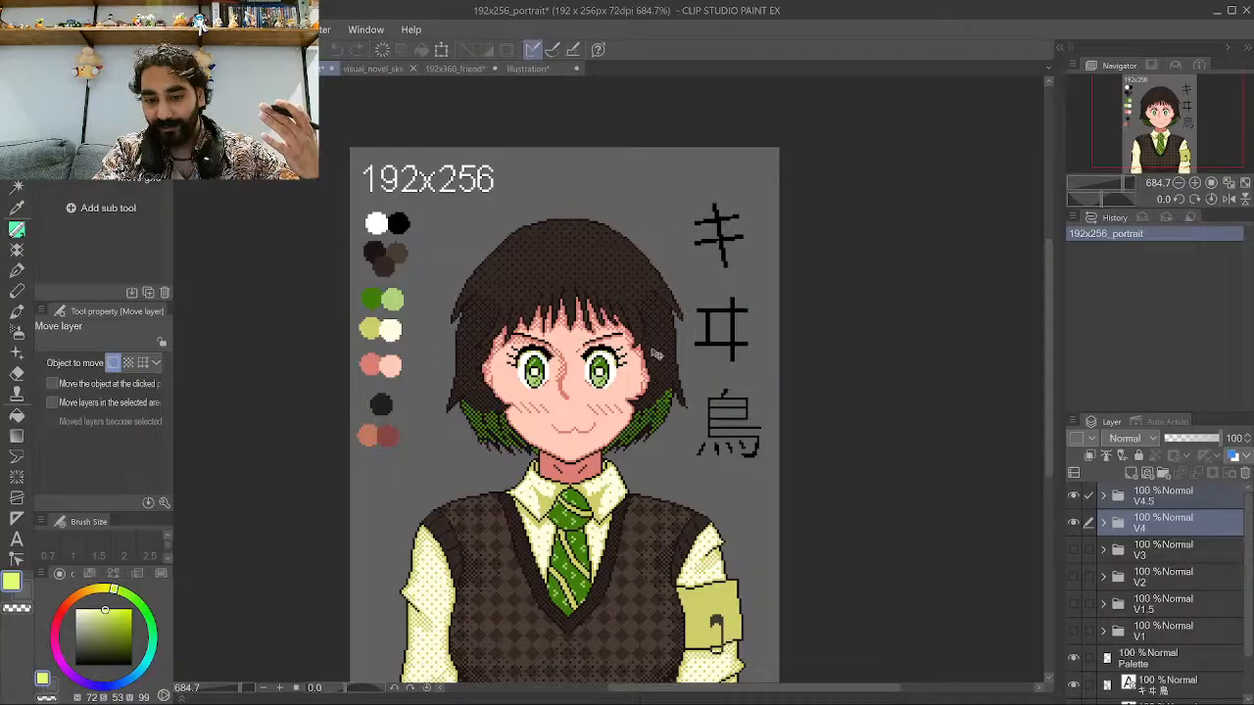
click(455, 68)
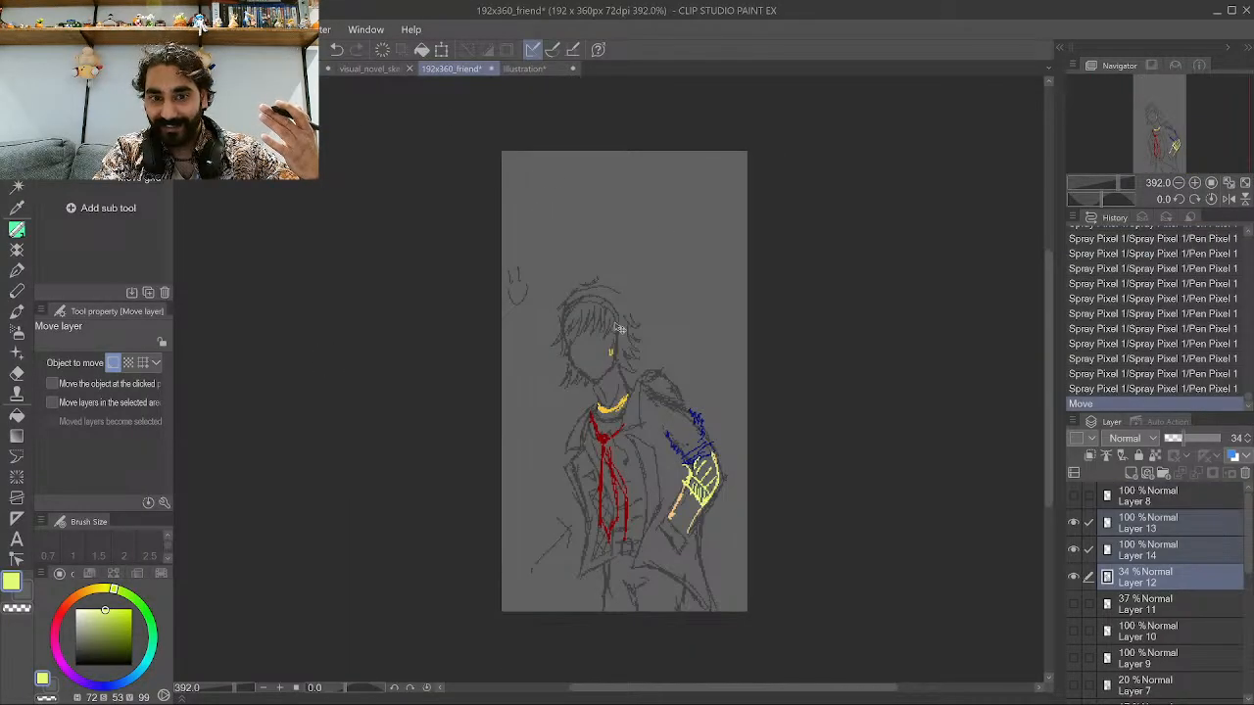
Select Layer 13 and revert the history to the state before the layer move.
click(1153, 523)
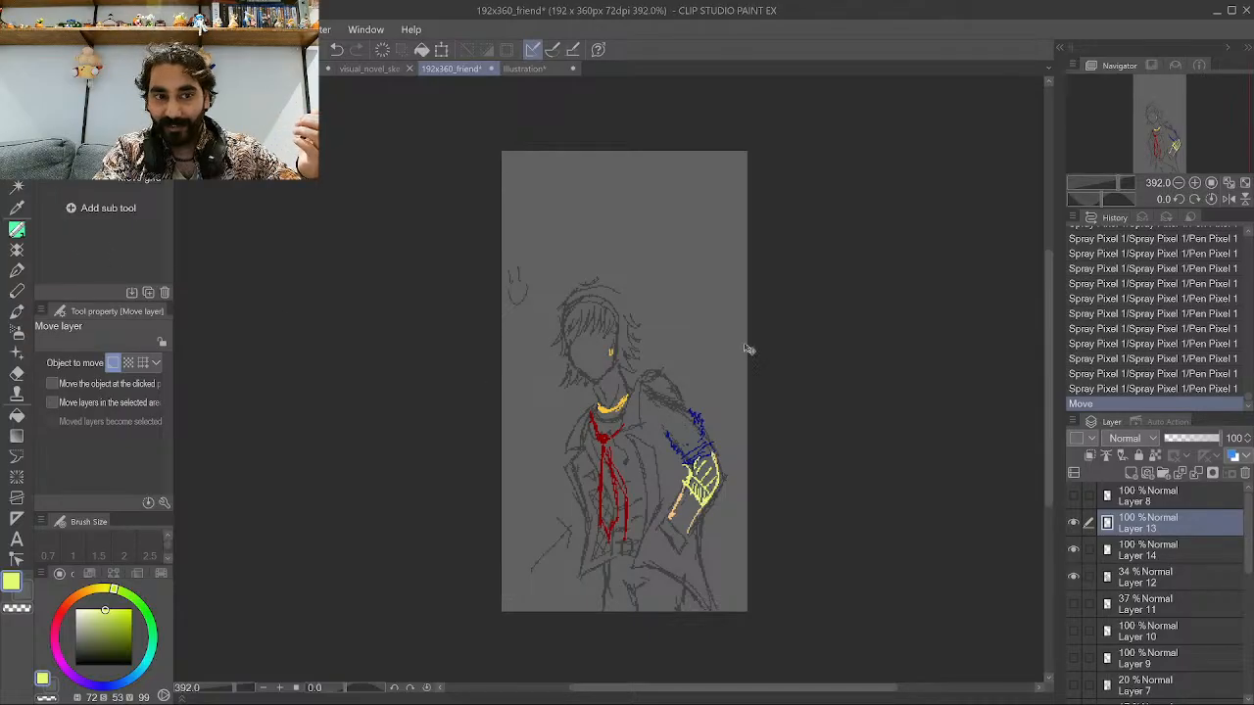
click(1100, 387)
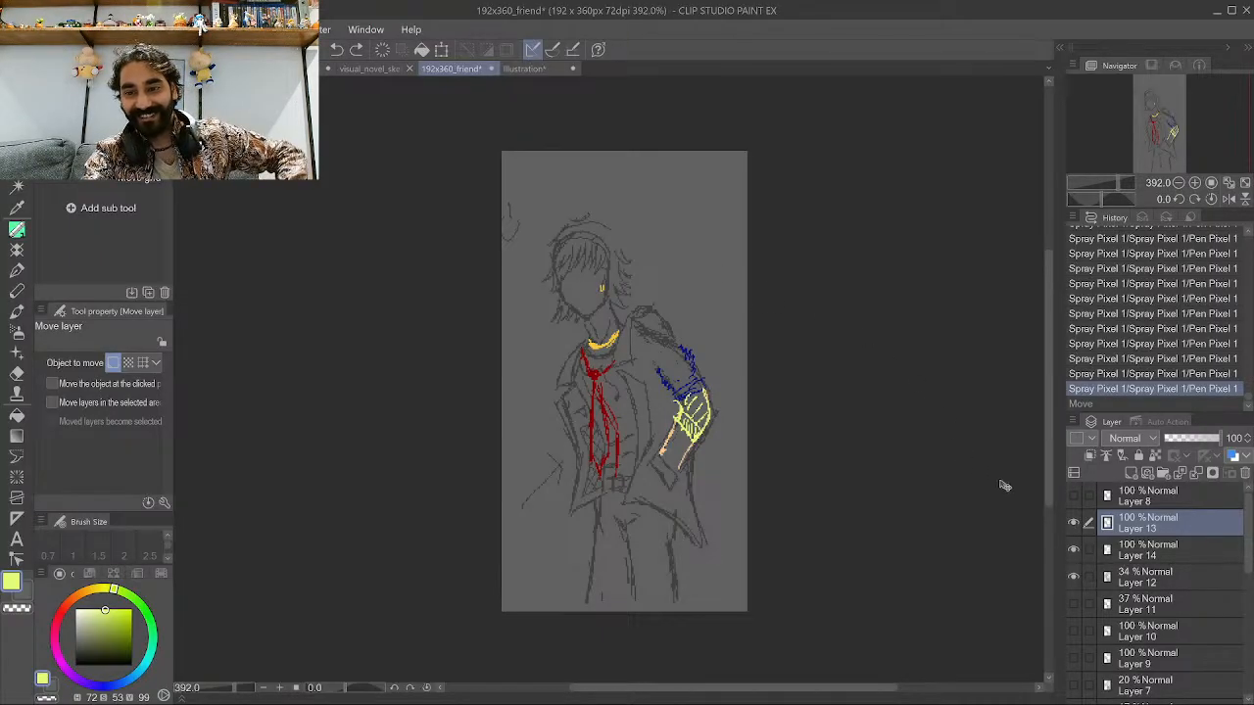
scroll(624, 332, up, 1)
scroll(624, 331, up, 1)
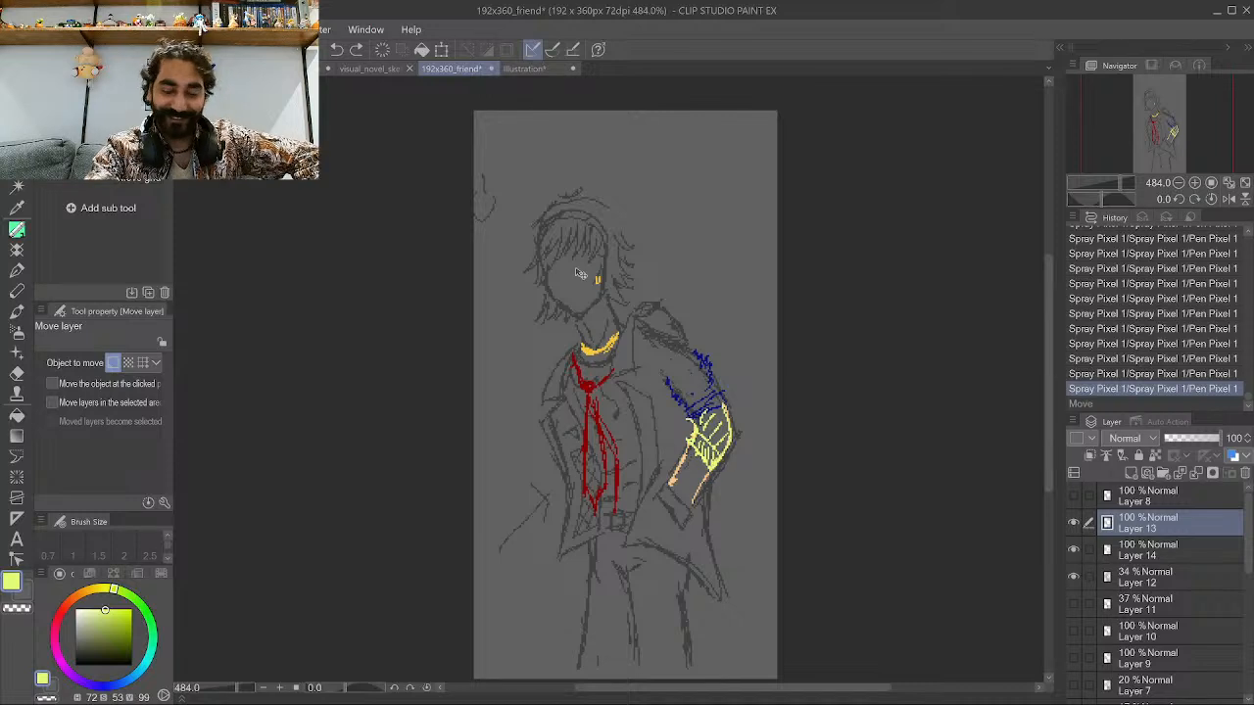
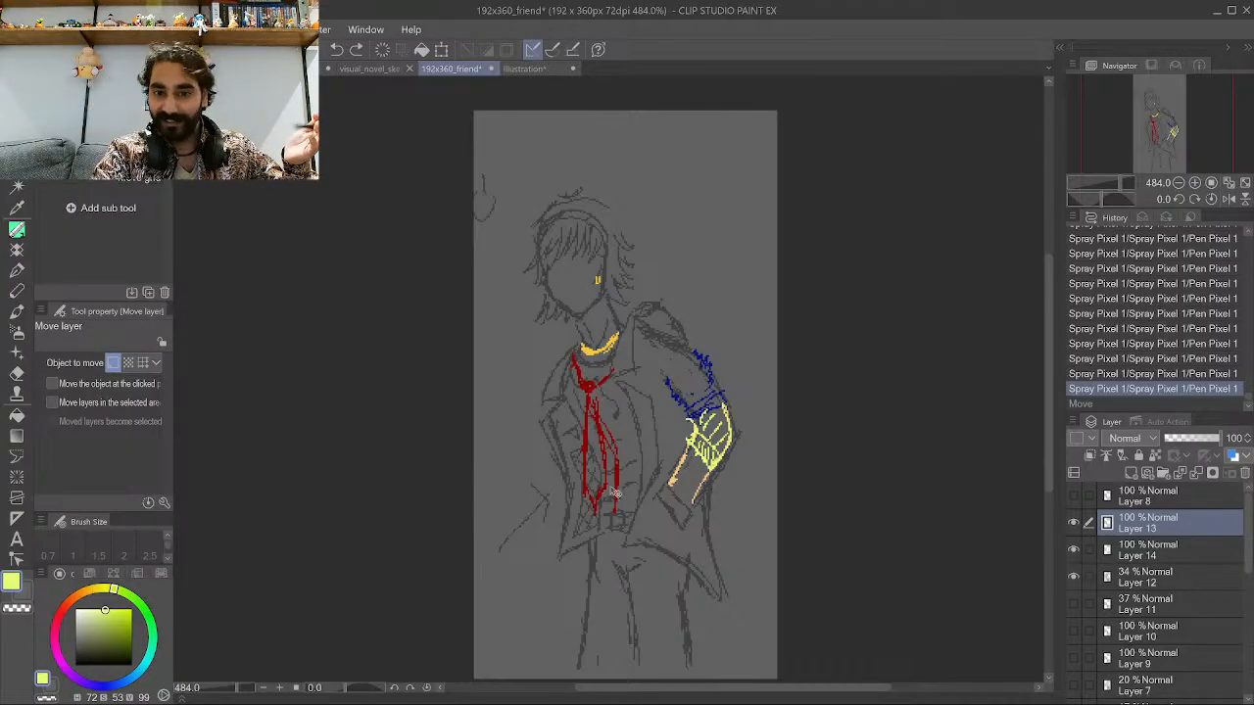
Zoom in and out across the figure to inspect the colored tie, necklace and sleeve against the sketch.
scroll(619, 448, up, 2)
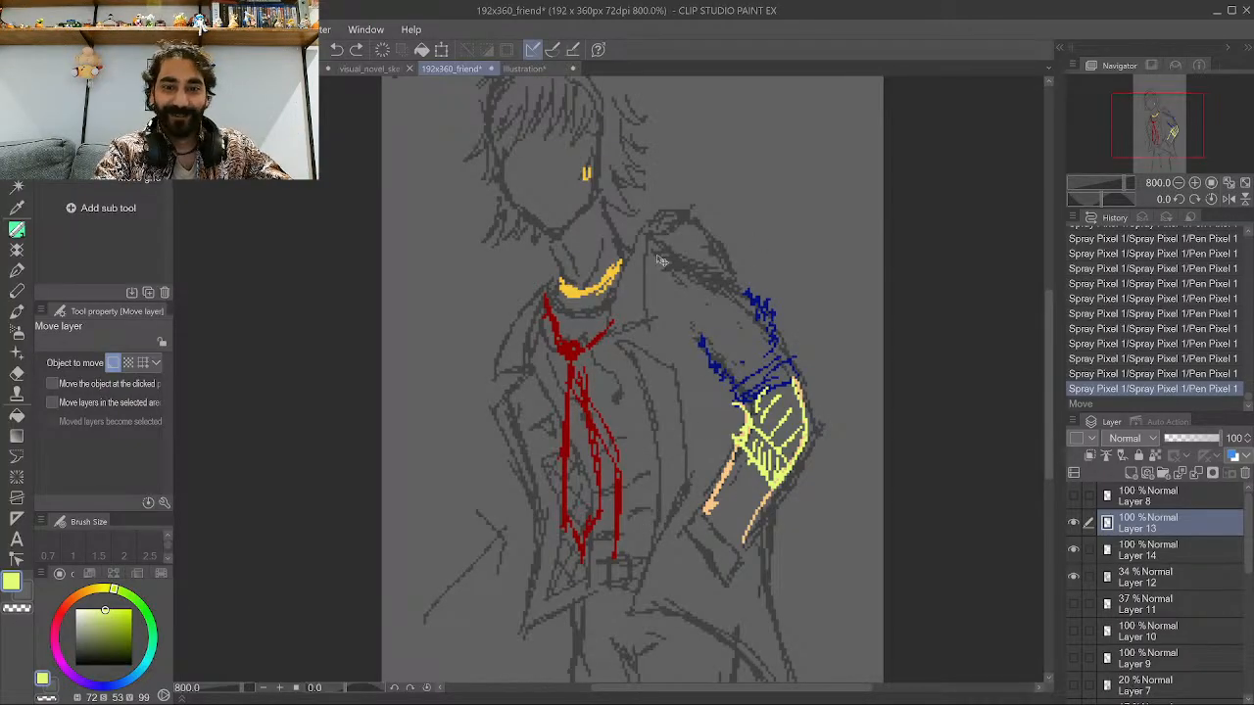
scroll(509, 468, down, 1)
scroll(510, 469, down, 1)
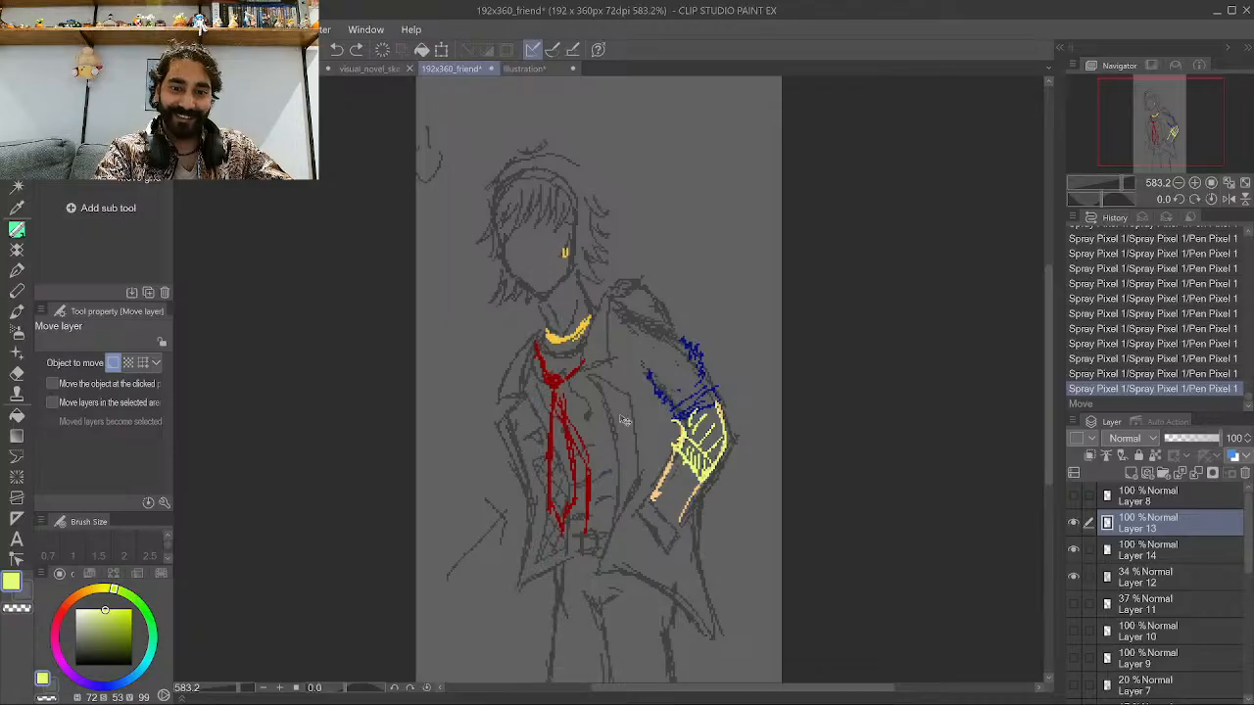
scroll(626, 421, down, 1)
scroll(556, 340, up, 3)
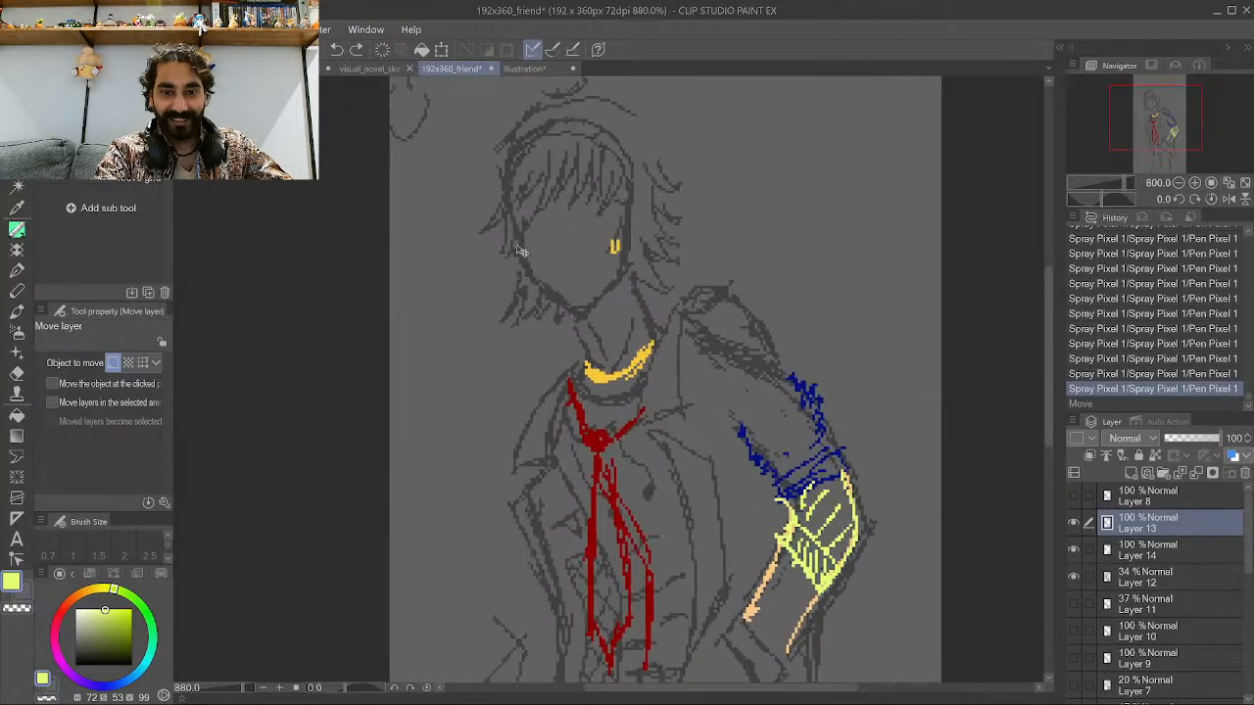
scroll(587, 447, up, 1)
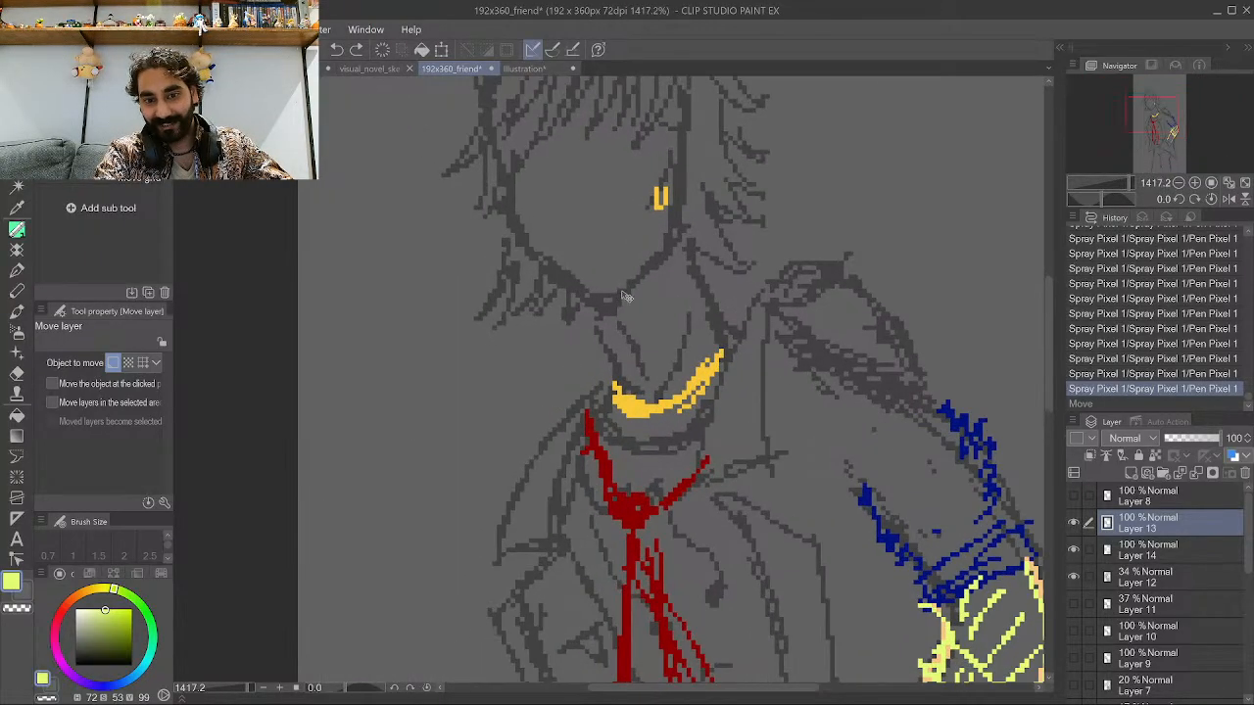
scroll(682, 510, down, 4)
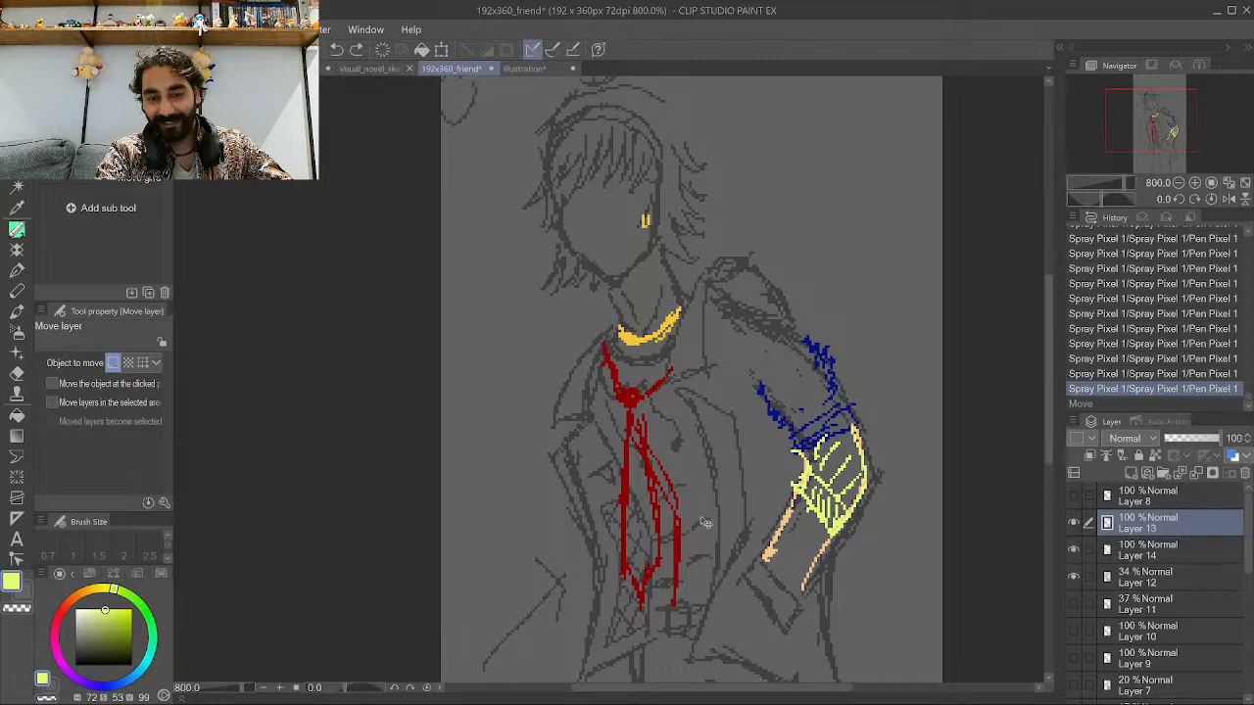
scroll(750, 503, up, 3)
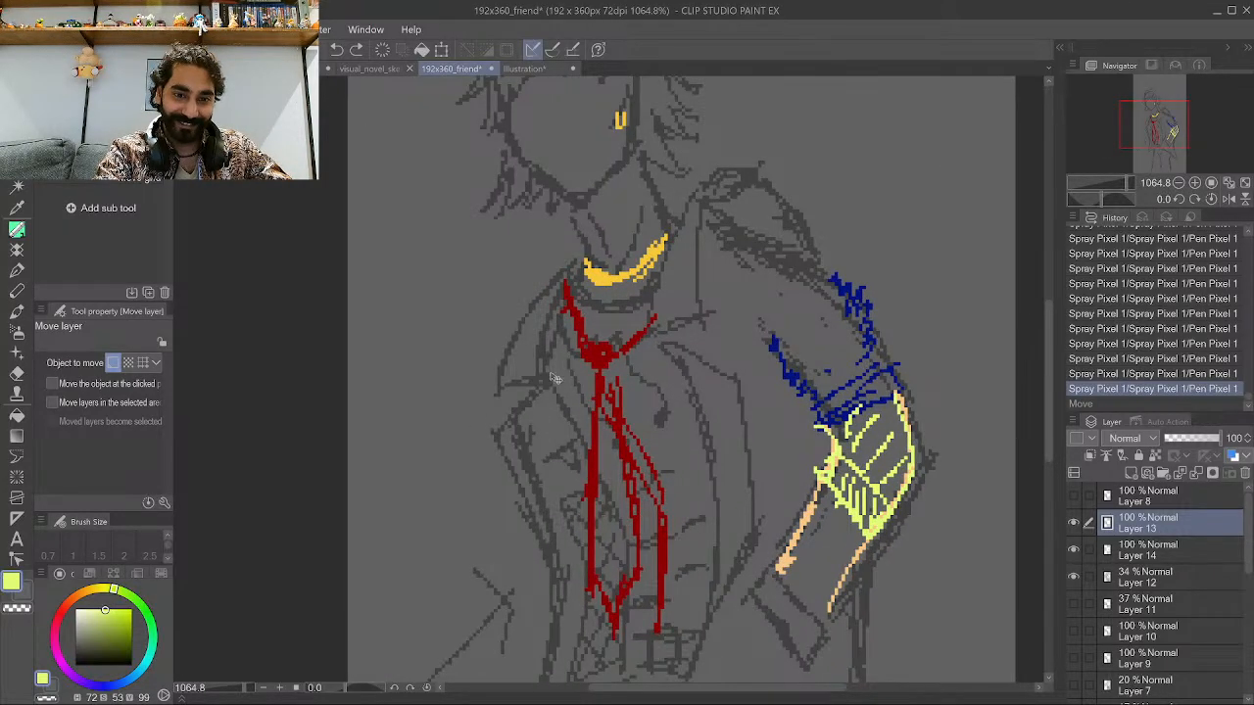
scroll(478, 420, down, 1)
scroll(524, 421, down, 2)
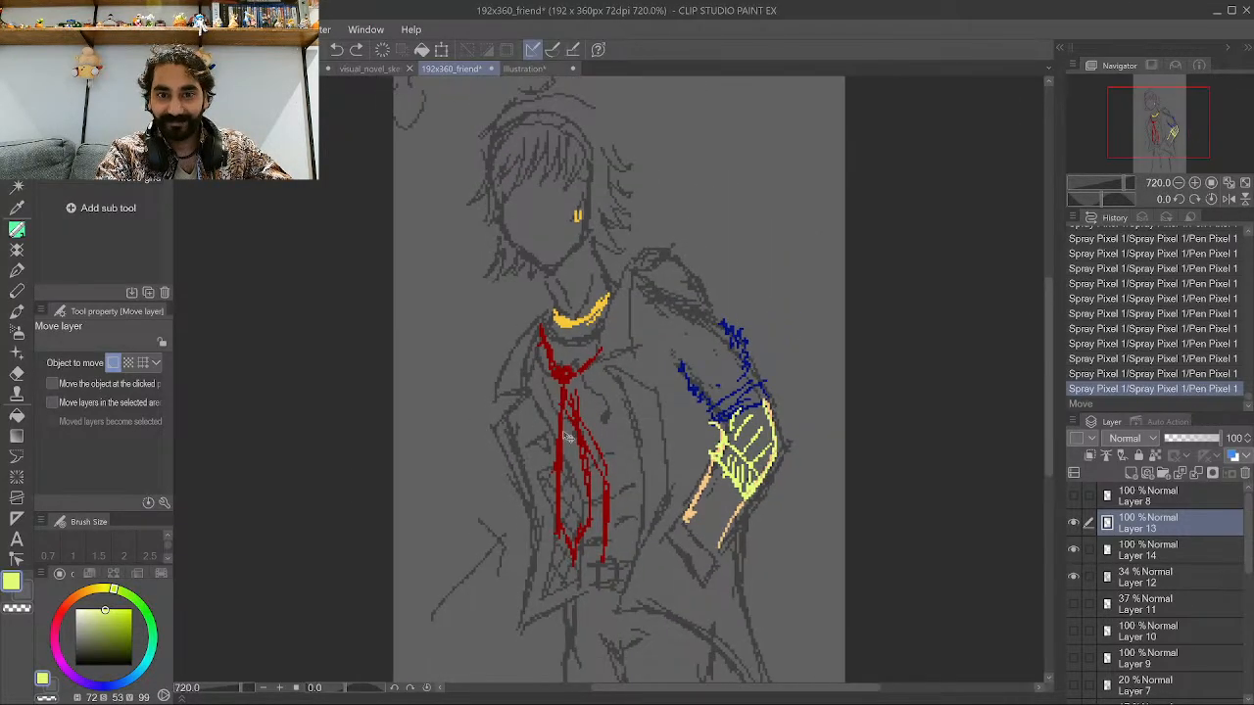
scroll(507, 157, up, 1)
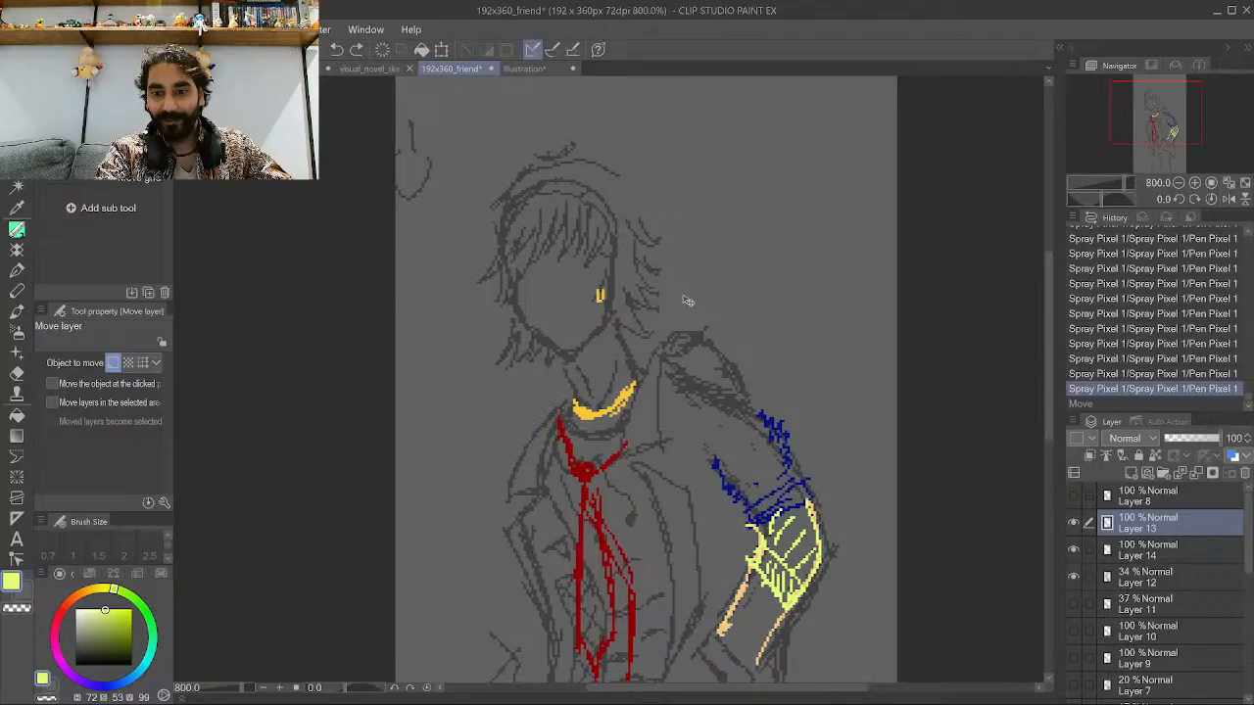
Select Layer 12 and lower its opacity to 17%.
click(1121, 577)
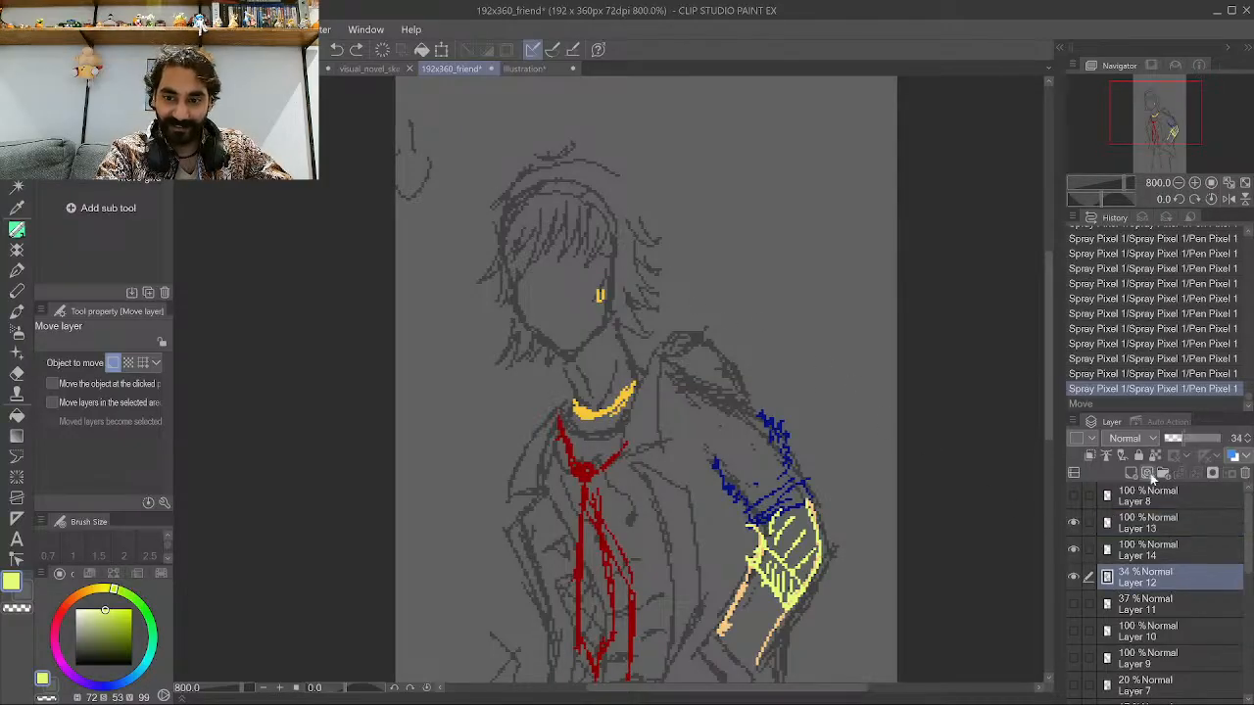
click(1168, 434)
drag(1168, 434, 1173, 436)
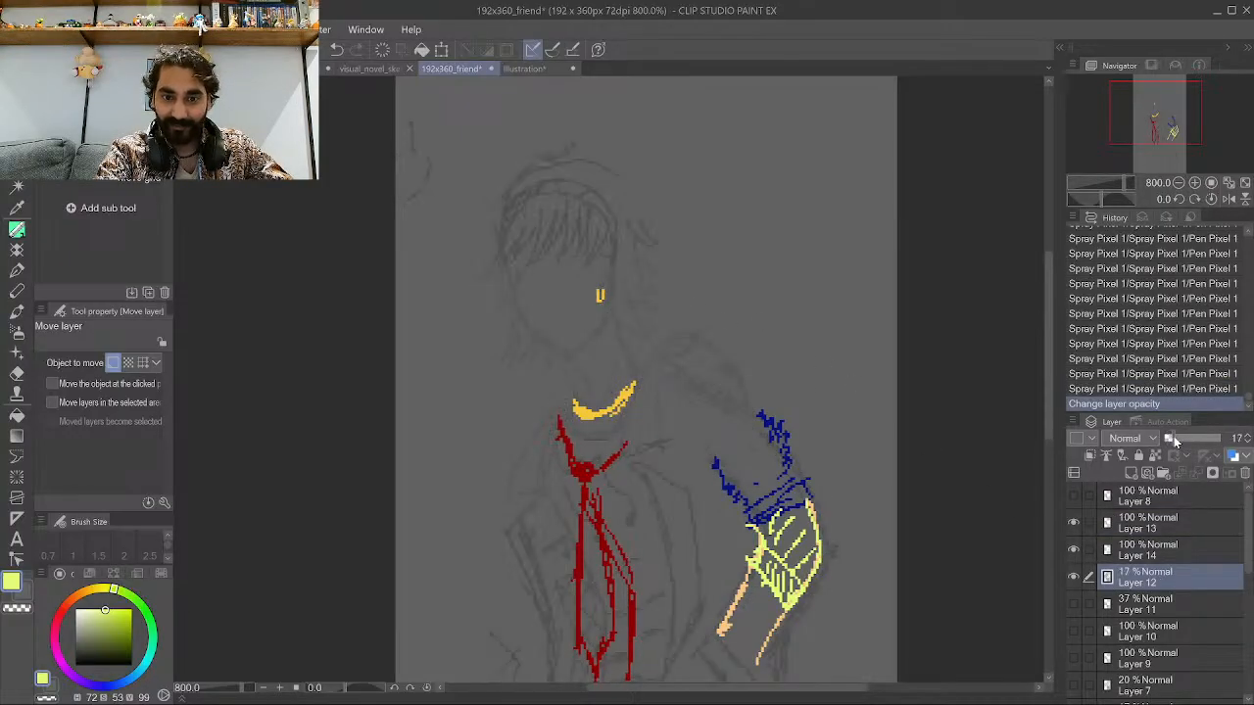
Add a new raster layer above Layer 8 and switch to the pen with black color.
click(1165, 504)
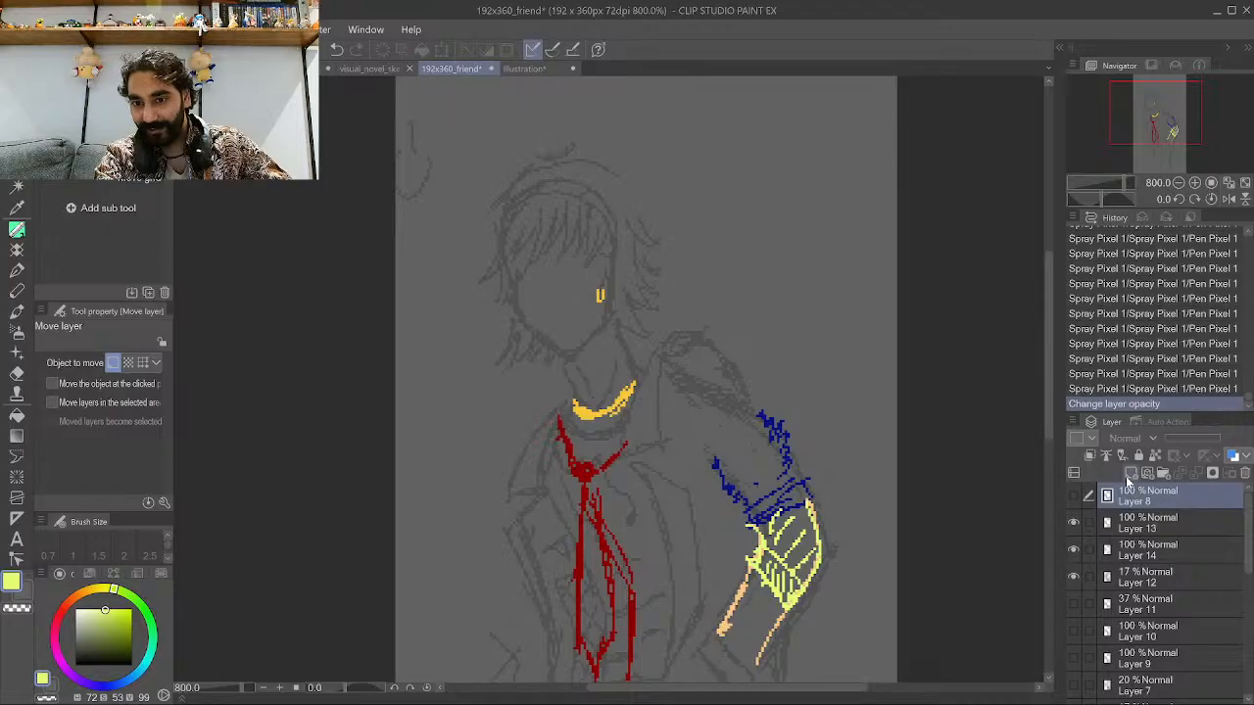
click(1131, 474)
scroll(669, 391, down, 1)
click(17, 231)
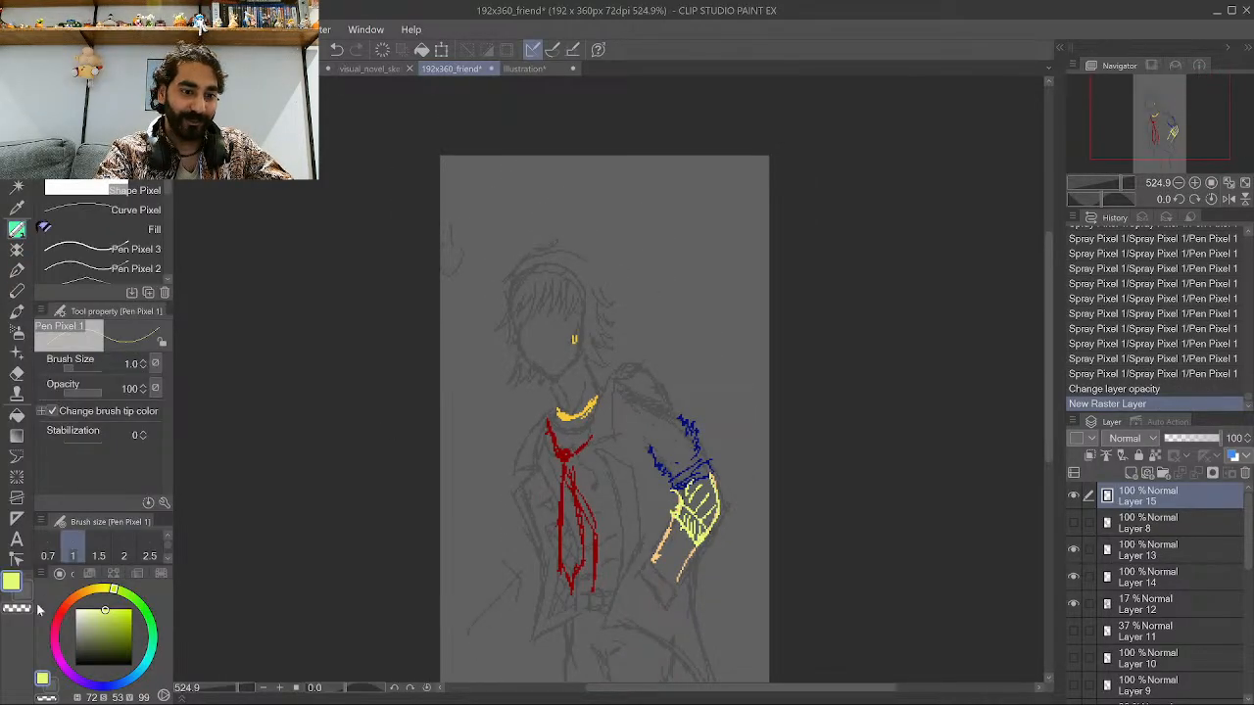
drag(89, 621, 44, 683)
Sketch a black head outline over the face on the new layer.
scroll(419, 415, up, 3)
scroll(464, 652, down, 2)
scroll(621, 421, up, 5)
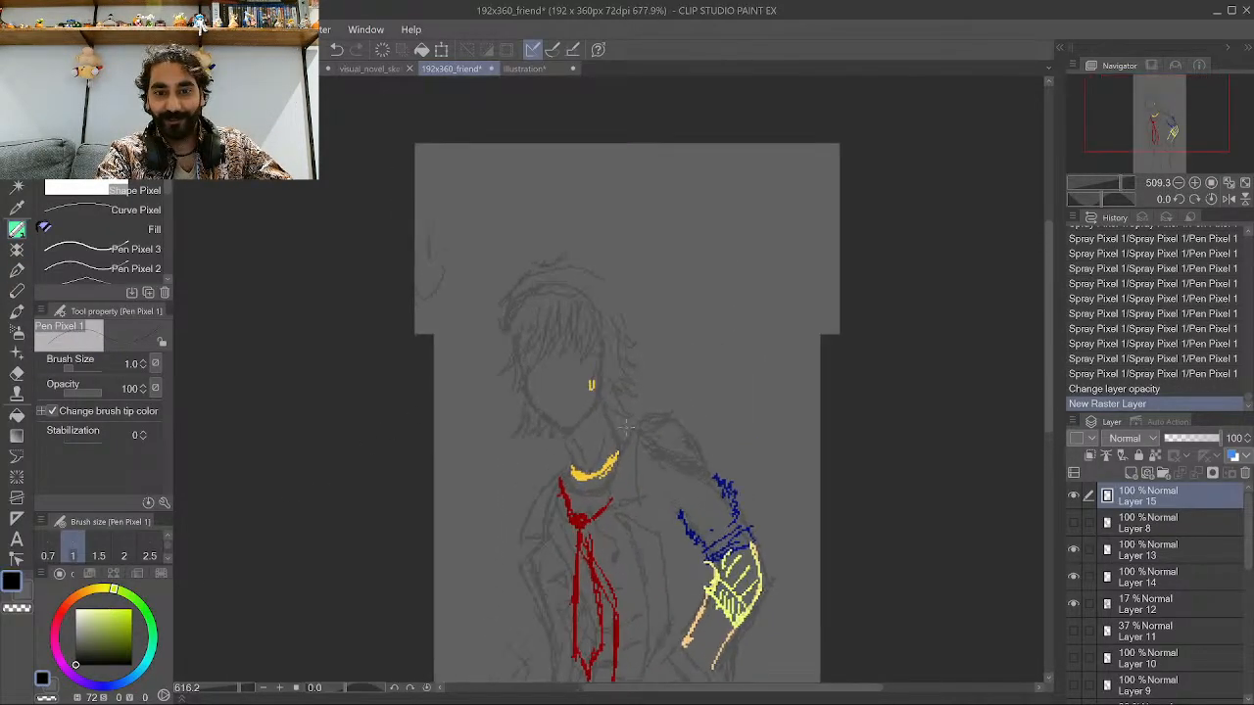
scroll(456, 652, down, 2)
scroll(443, 653, down, 1)
scroll(561, 406, up, 2)
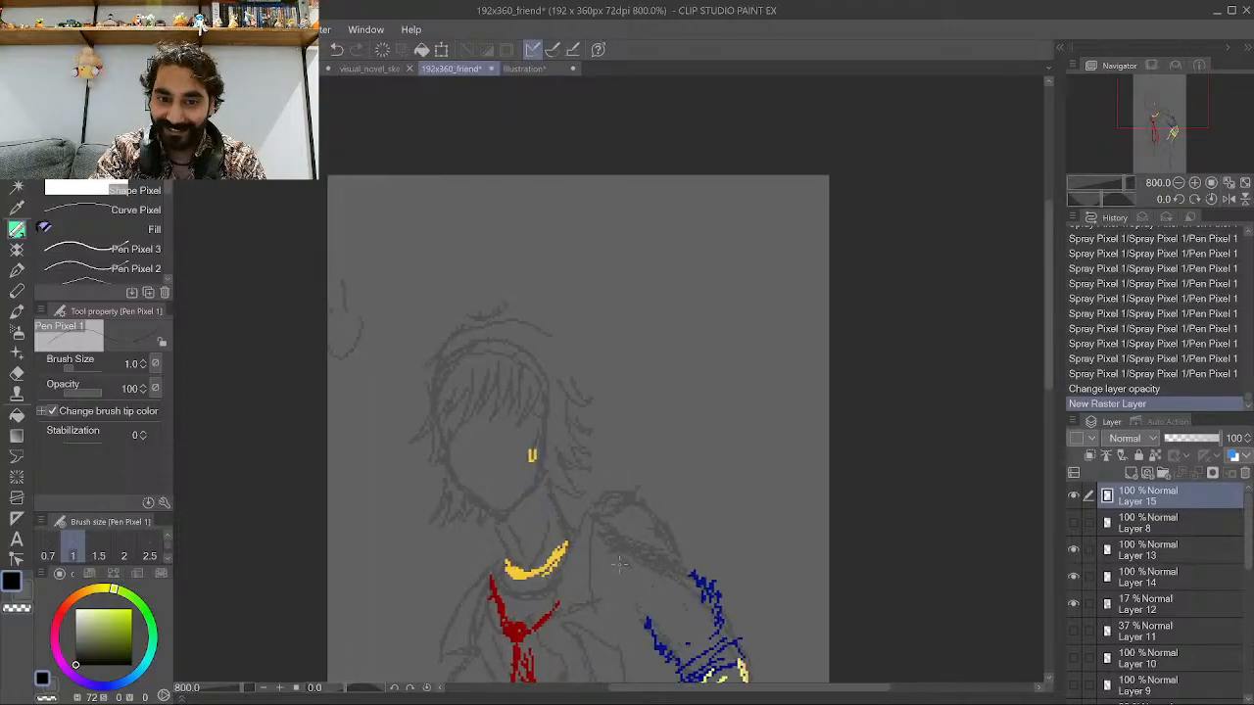
scroll(562, 407, down, 2)
scroll(561, 406, up, 2)
drag(553, 449, 542, 363)
drag(596, 487, 570, 465)
mouse_move(601, 499)
mouse_down()
mouse_move(554, 459)
mouse_move(604, 509)
mouse_move(633, 479)
mouse_move(613, 484)
mouse_move(649, 461)
mouse_move(655, 368)
mouse_up()
scroll(606, 385, down, 1)
scroll(605, 385, up, 1)
drag(582, 468, 554, 421)
drag(562, 425, 546, 360)
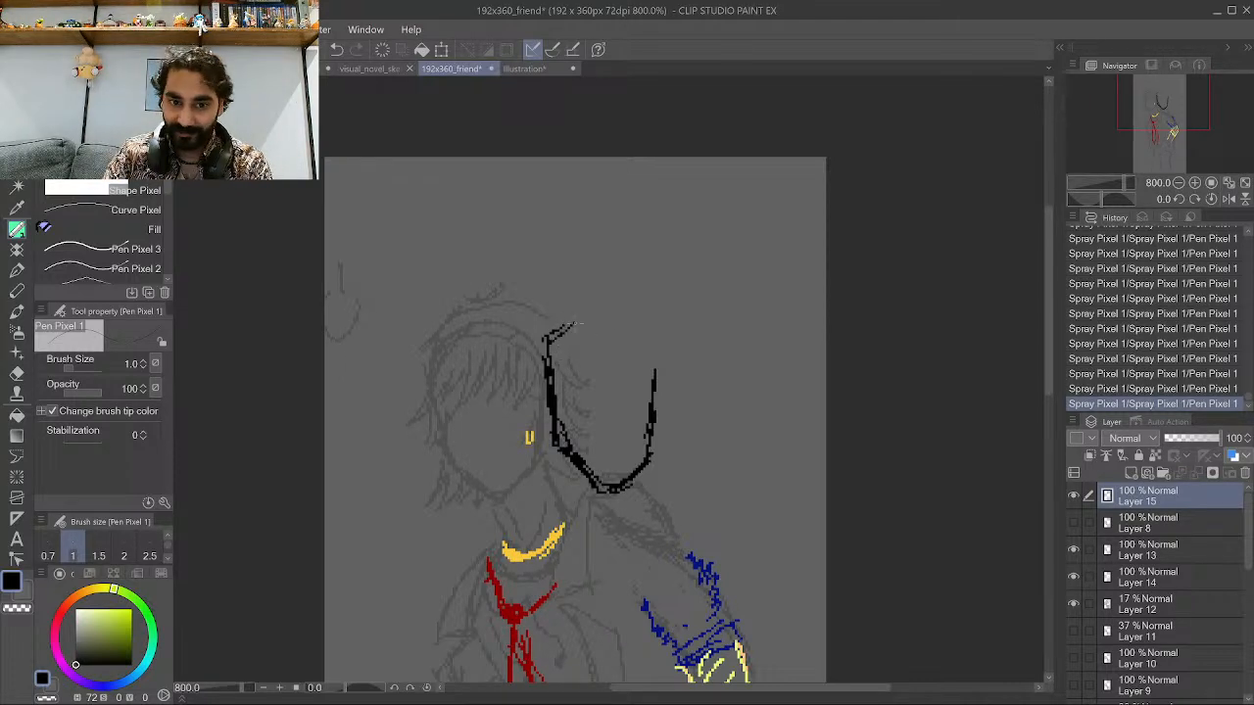
drag(545, 345, 586, 304)
mouse_move(654, 392)
mouse_down()
mouse_move(642, 328)
mouse_move(570, 309)
mouse_up()
drag(560, 331, 549, 341)
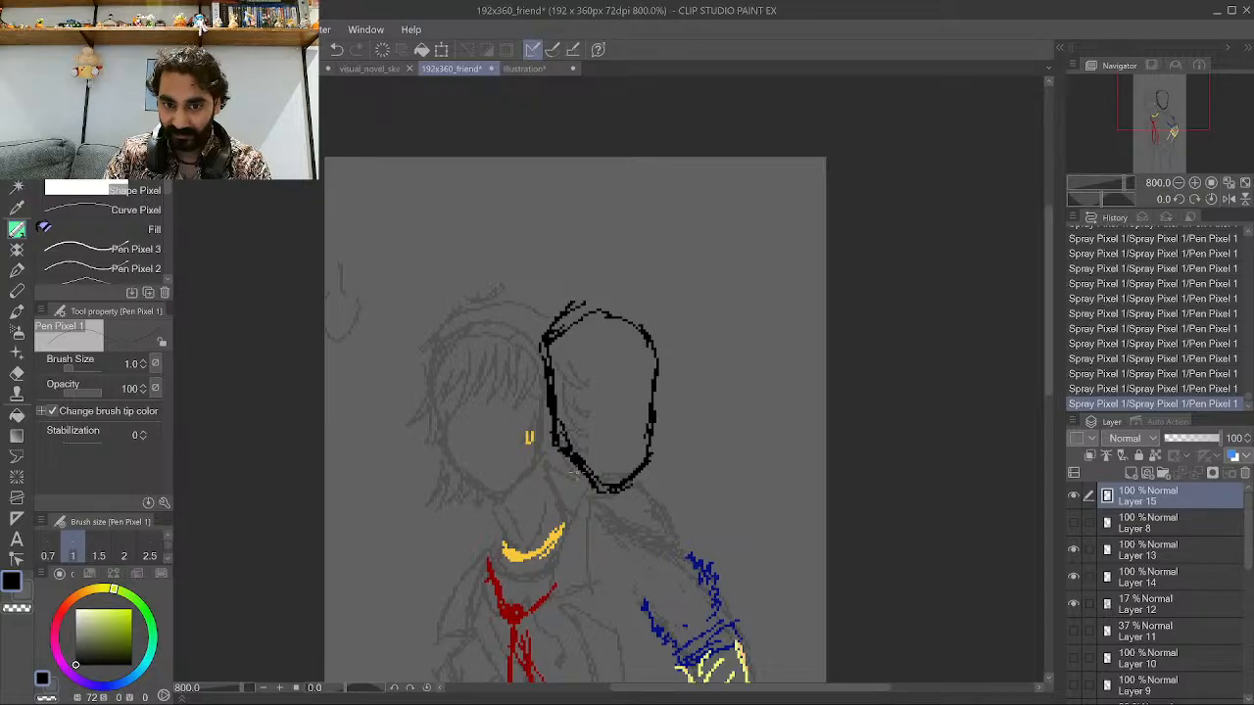
mouse_move(635, 453)
mouse_down()
mouse_move(594, 472)
mouse_move(607, 468)
mouse_up()
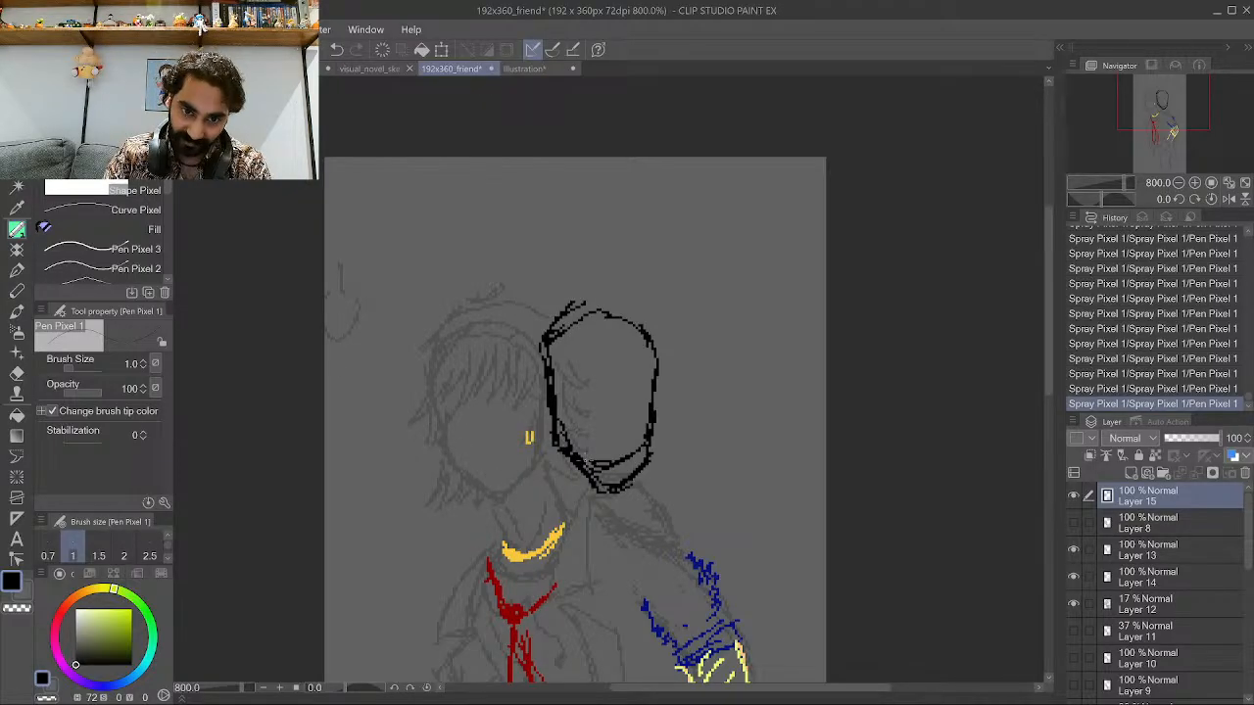
Undo the head strokes, reverting the history back to the new raster layer state.
key(ctrl+z)
key(ctrl+z)
key(ctrl+z)
key(ctrl+z)
key(ctrl+z)
key(ctrl+z)
key(ctrl+z)
key(ctrl+z)
key(ctrl+z)
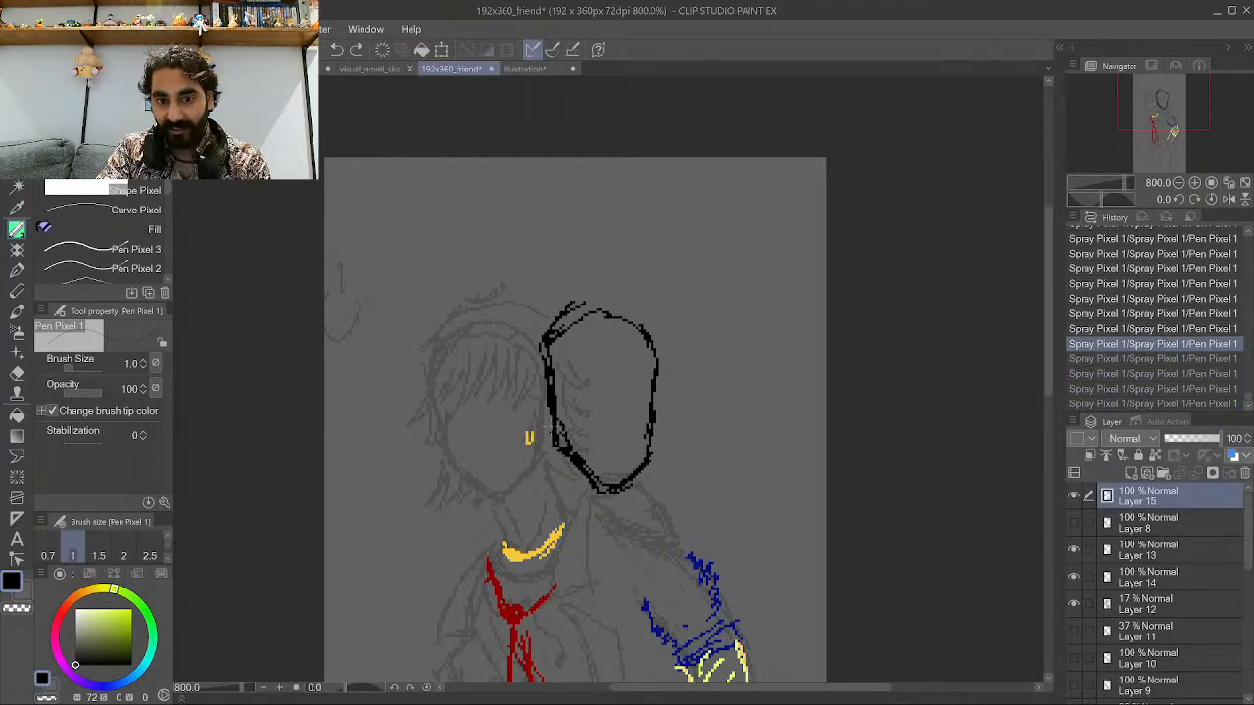
key(ctrl+z)
key(ctrl+z)
key(ctrl+z)
key(ctrl+z)
key(ctrl+z)
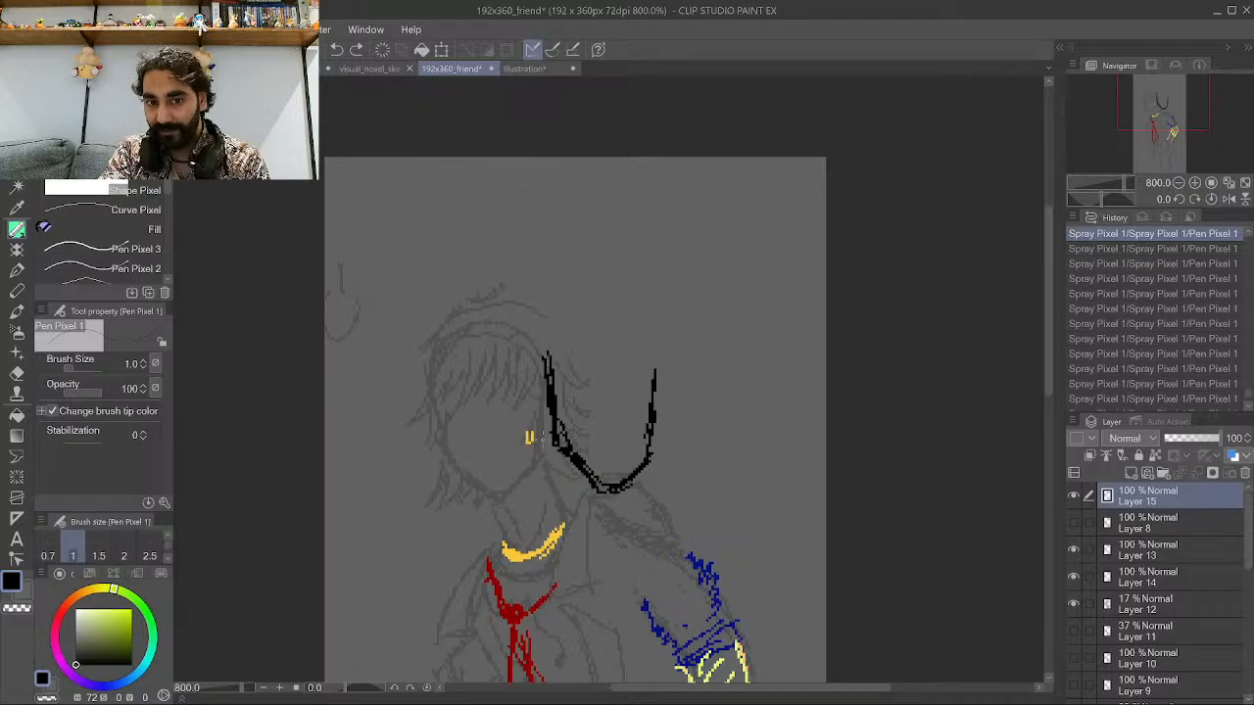
key(ctrl+z)
key(ctrl+z)
key(ctrl+z)
key(ctrl+z)
key(ctrl+z)
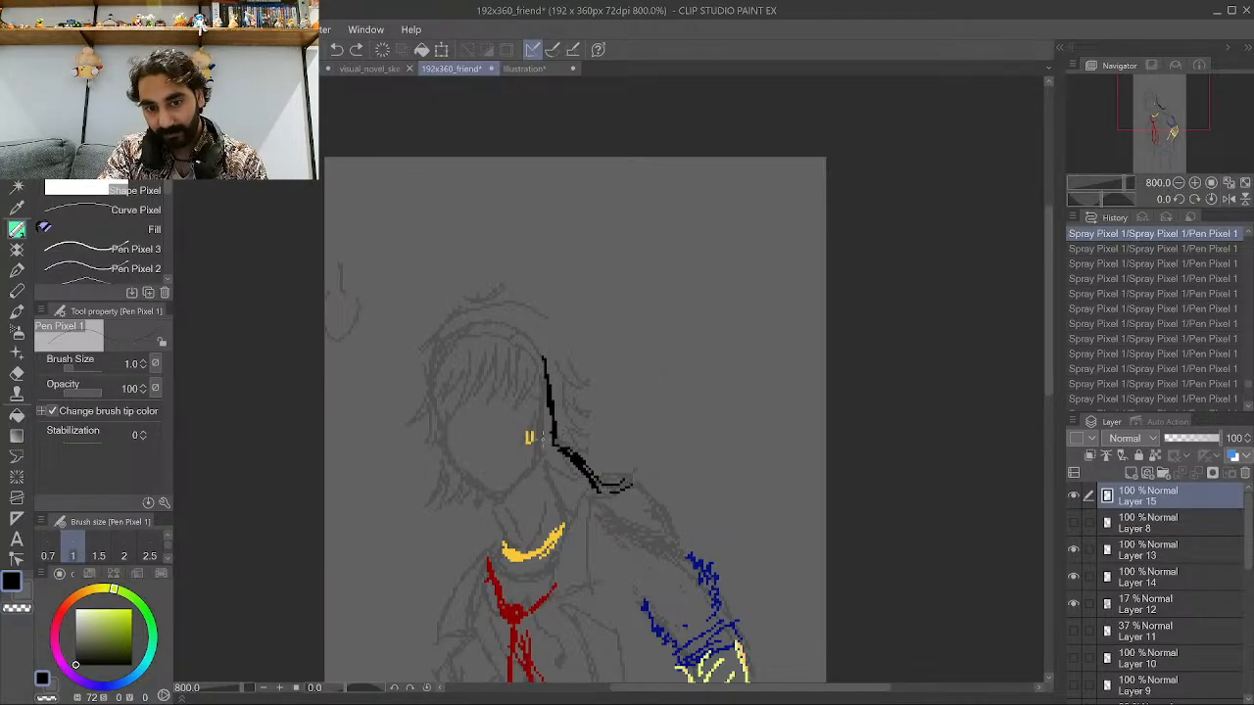
key(ctrl+z)
key(ctrl+z)
key(ctrl+z)
key(ctrl+z)
key(ctrl+z)
key(ctrl+z)
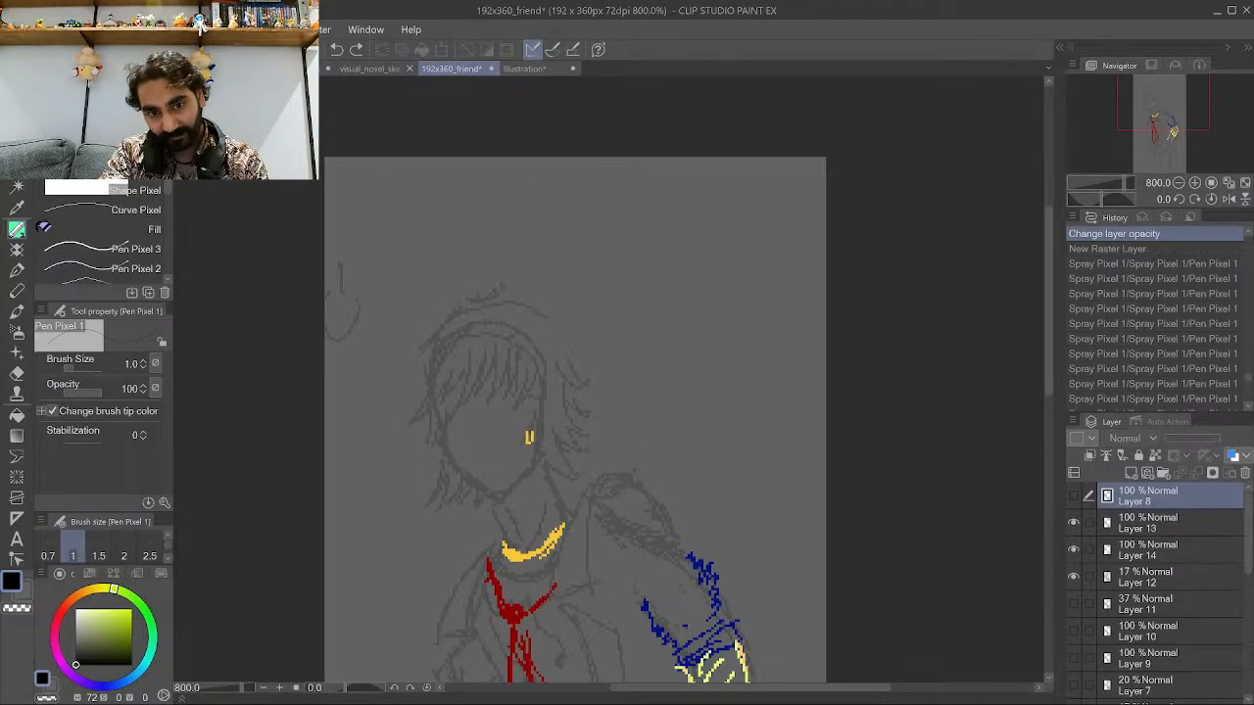
scroll(822, 321, down, 3)
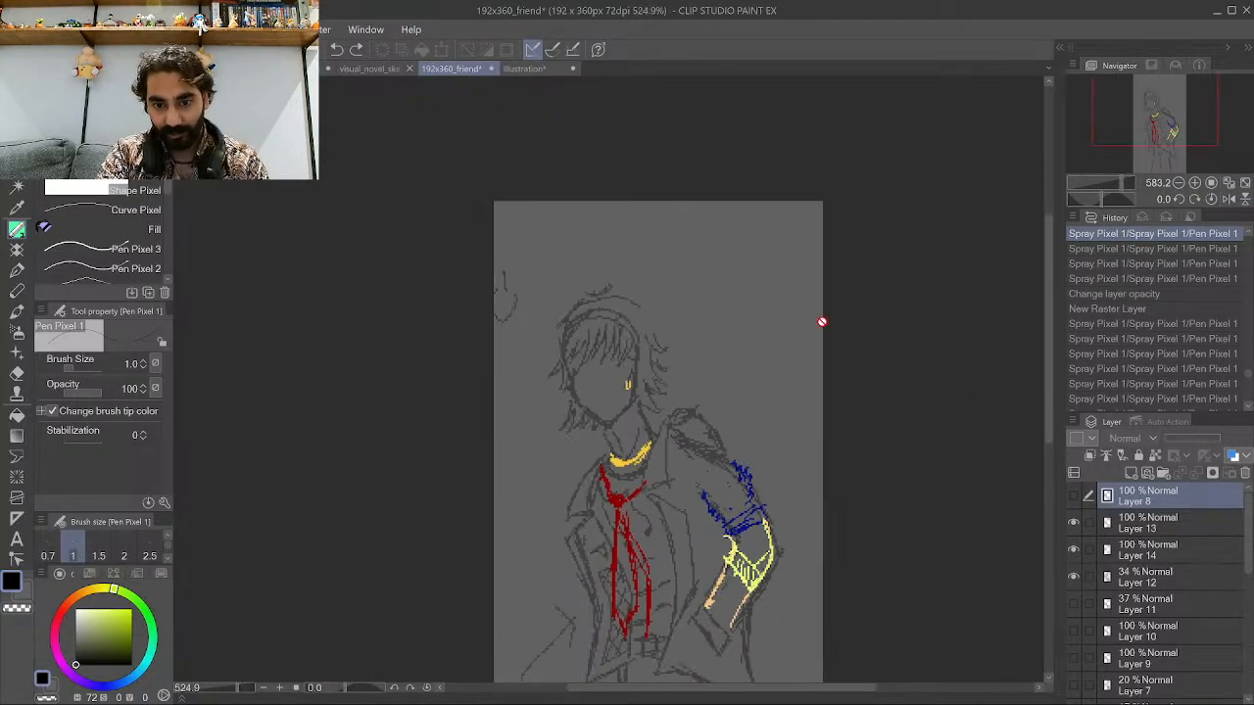
click(1136, 322)
click(1133, 310)
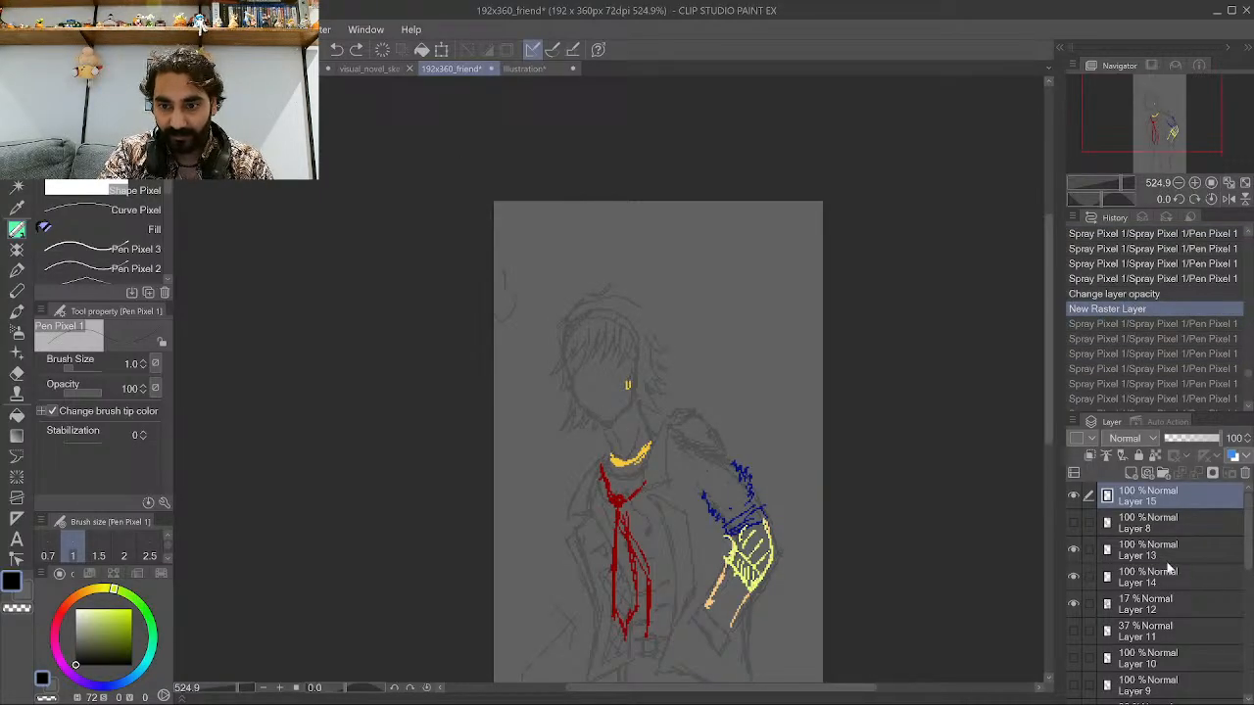
Hide Layers 12, 14 and 13 to get a blank canvas.
click(1074, 604)
click(1072, 577)
click(1072, 550)
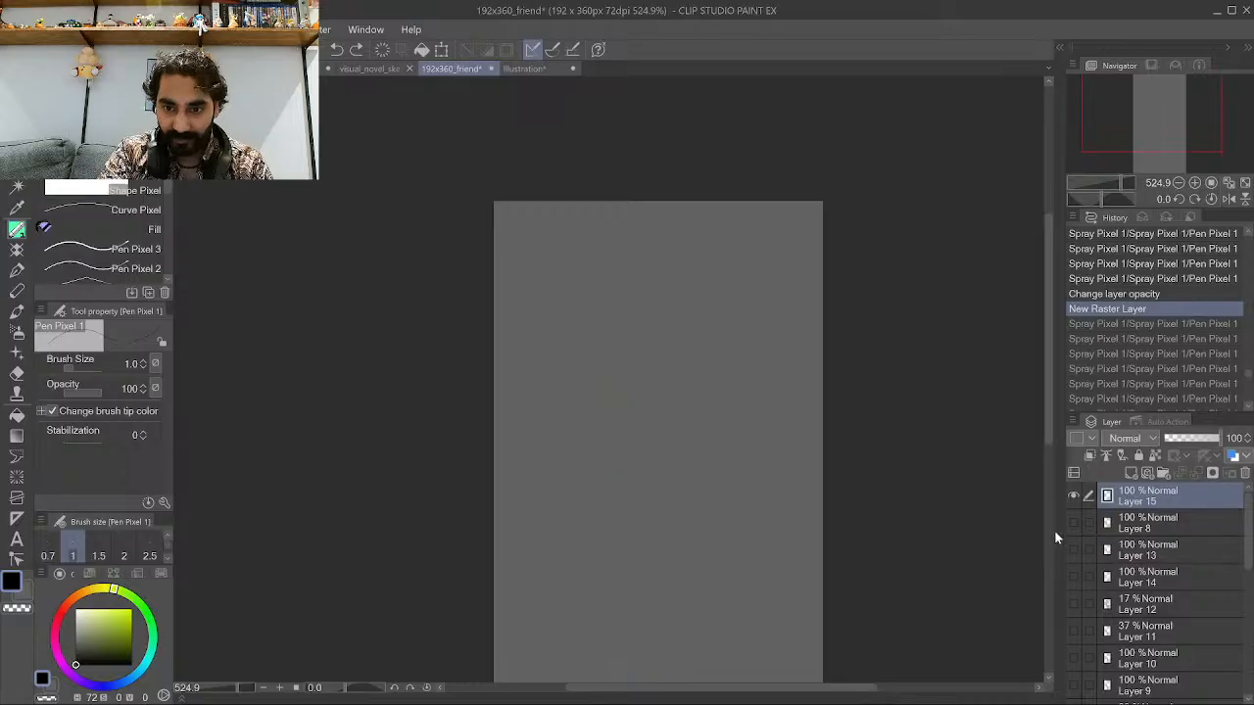
Draw a rounded head shape outline in black on Layer 15.
drag(579, 379, 594, 424)
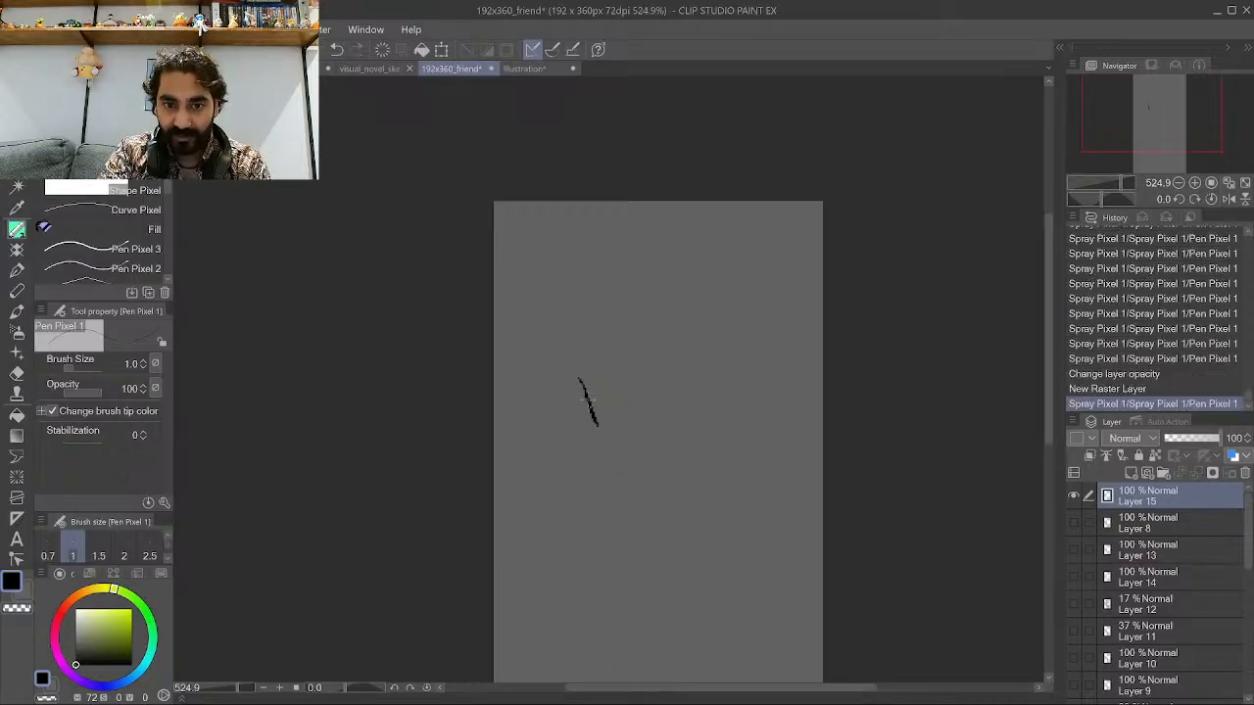
key(ctrl+z)
mouse_move(582, 382)
mouse_down()
mouse_move(597, 432)
mouse_move(584, 290)
mouse_up()
mouse_move(600, 443)
mouse_down()
mouse_move(647, 464)
mouse_move(686, 450)
mouse_up()
mouse_move(674, 455)
mouse_down()
mouse_move(705, 415)
mouse_move(699, 425)
mouse_move(699, 308)
mouse_up()
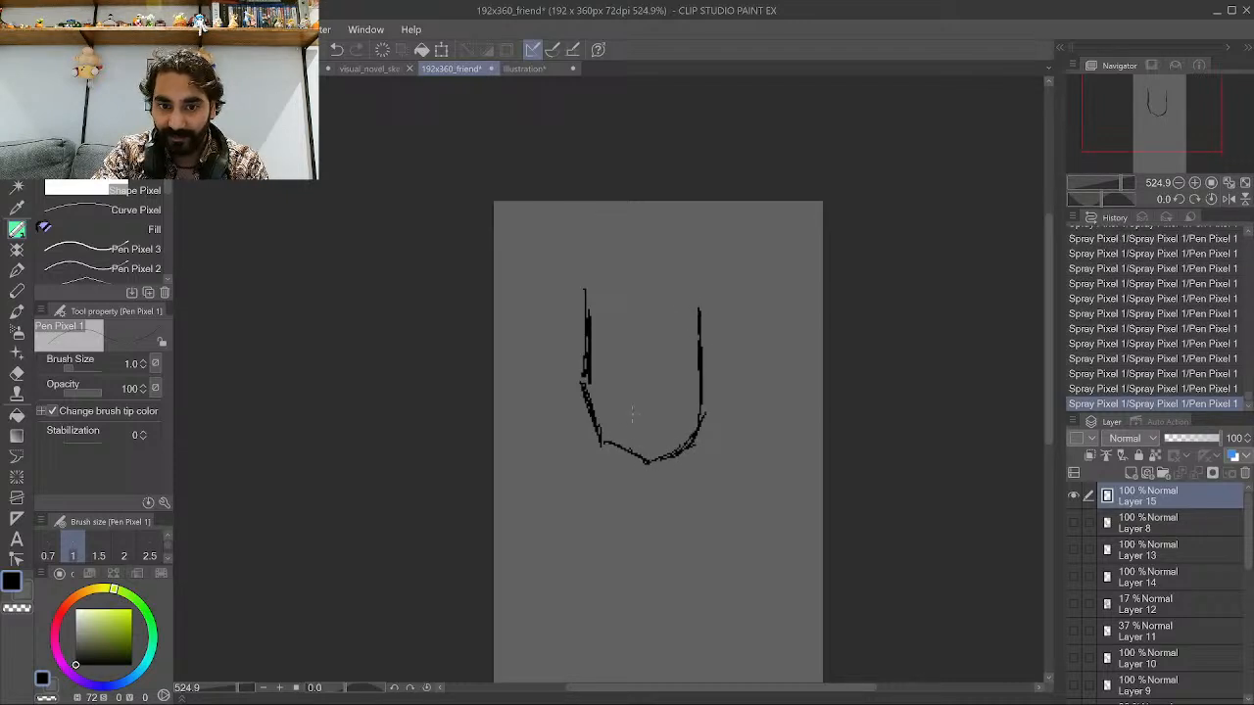
mouse_move(601, 429)
mouse_down()
mouse_move(617, 446)
mouse_move(605, 433)
mouse_up()
mouse_move(592, 302)
mouse_down()
mouse_move(639, 311)
mouse_move(630, 265)
mouse_up()
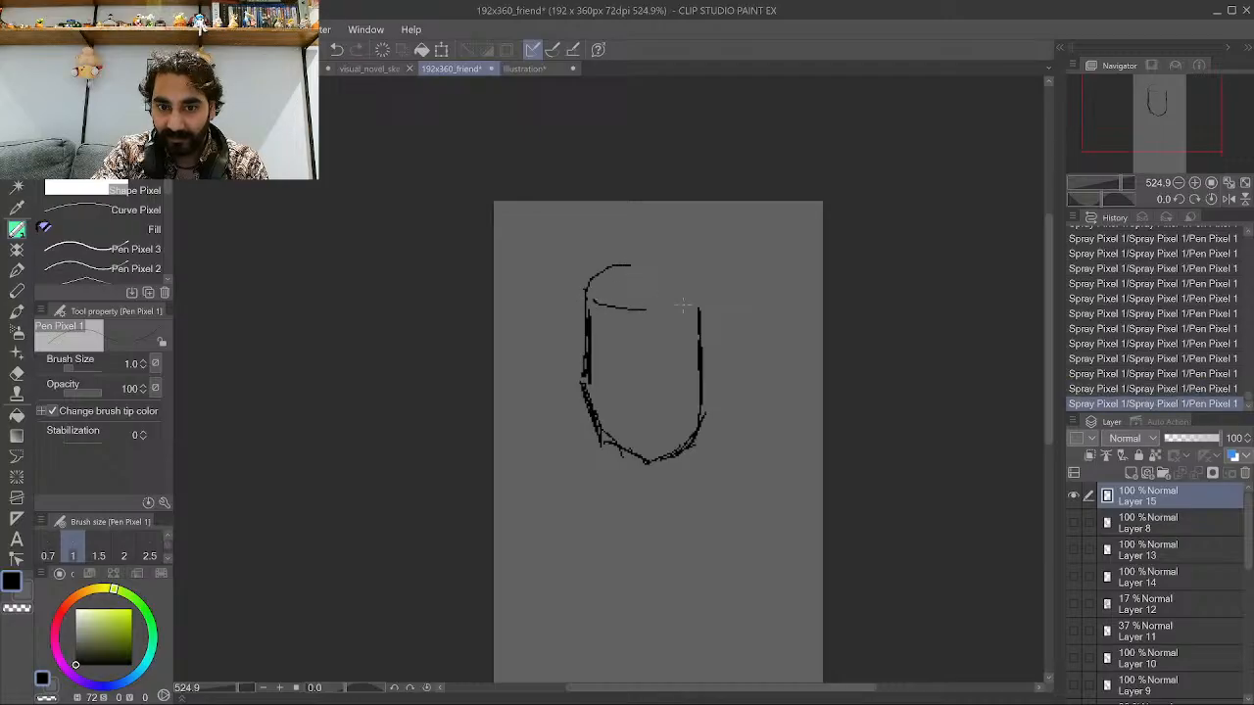
drag(698, 316, 667, 265)
Nudge the head outline with the Move layer tool and set Layer 15's opacity to 39%.
key(ctrl+minus)
key(ctrl+minus)
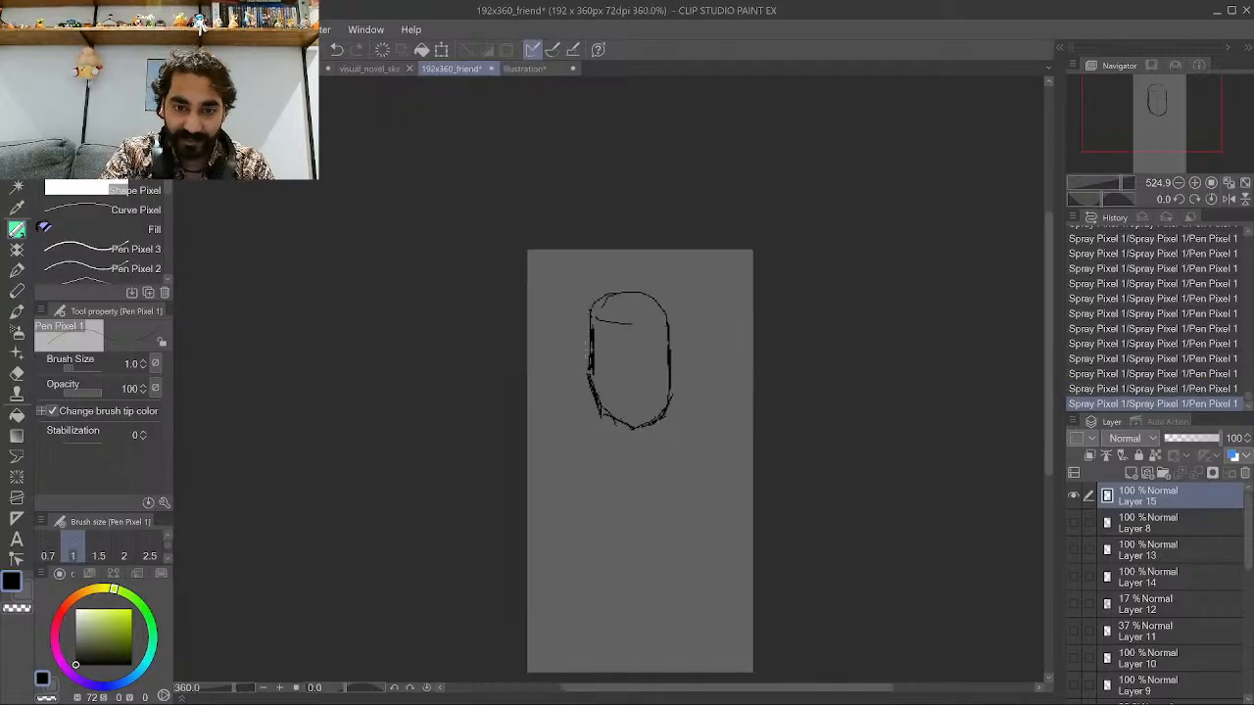
key(k)
drag(554, 358, 548, 409)
click(1186, 437)
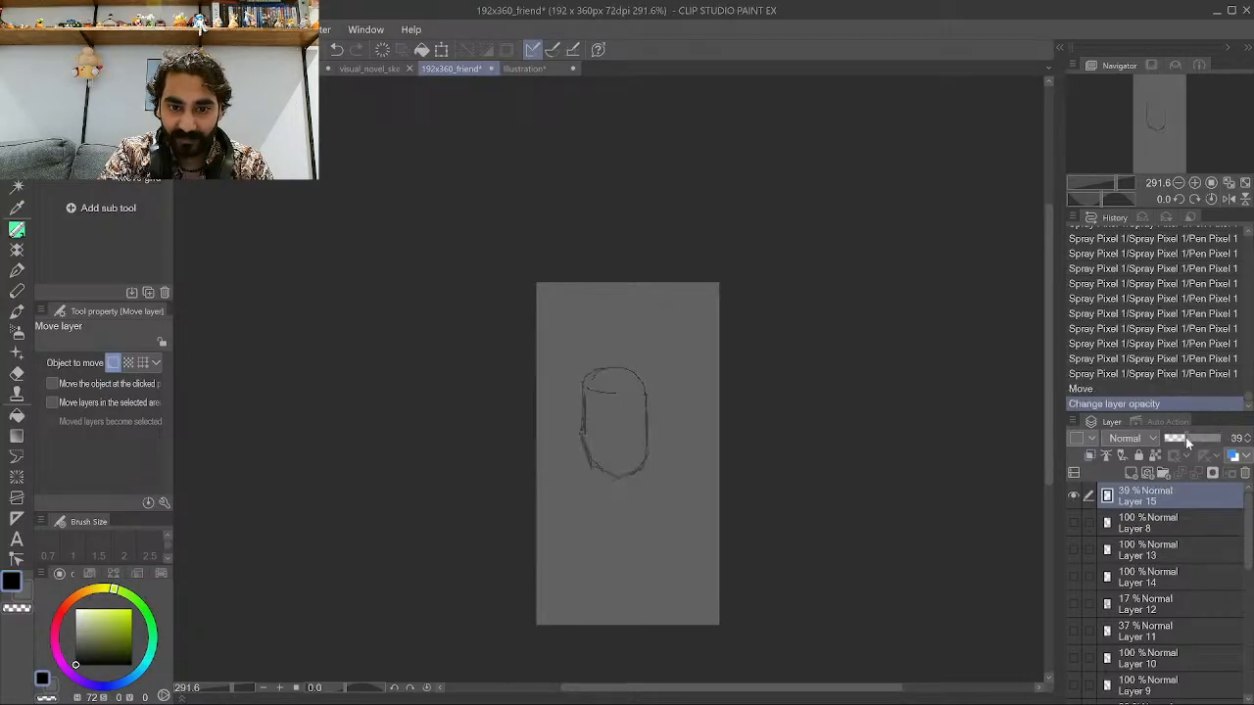
Add a new raster layer above Layer 15 and switch back to the pen.
click(1130, 470)
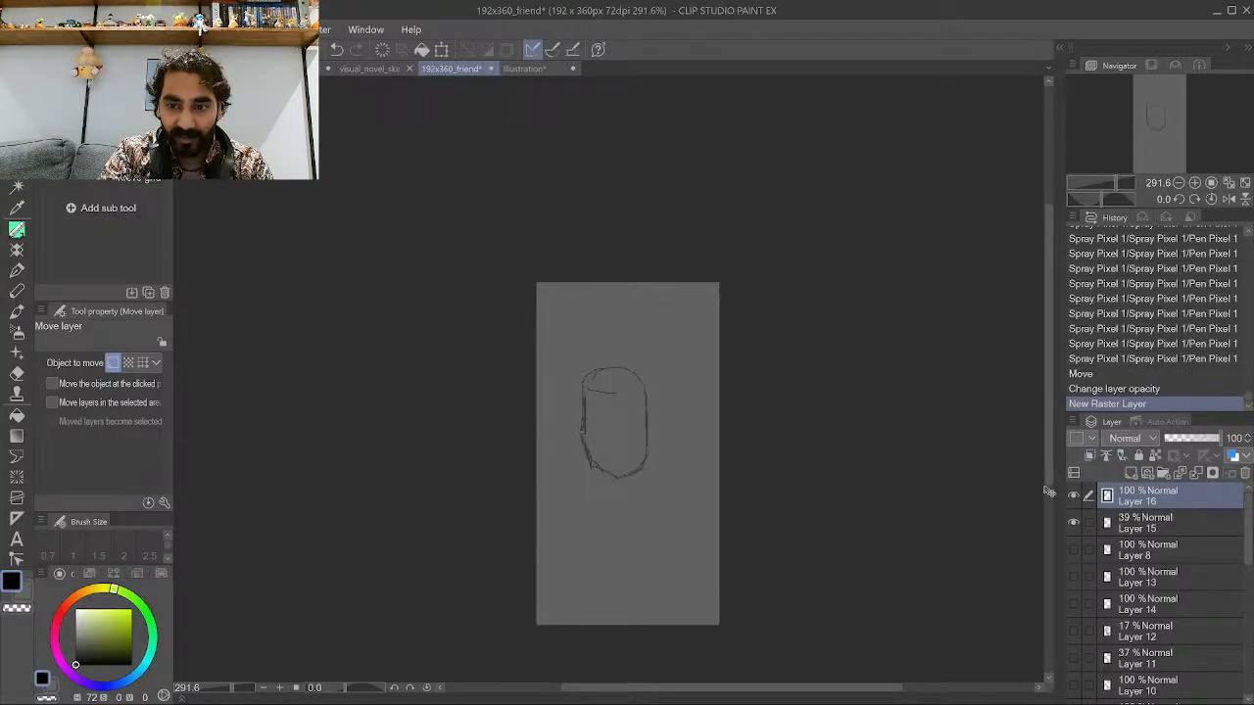
key(ctrl+plus)
scroll(720, 438, up, 3)
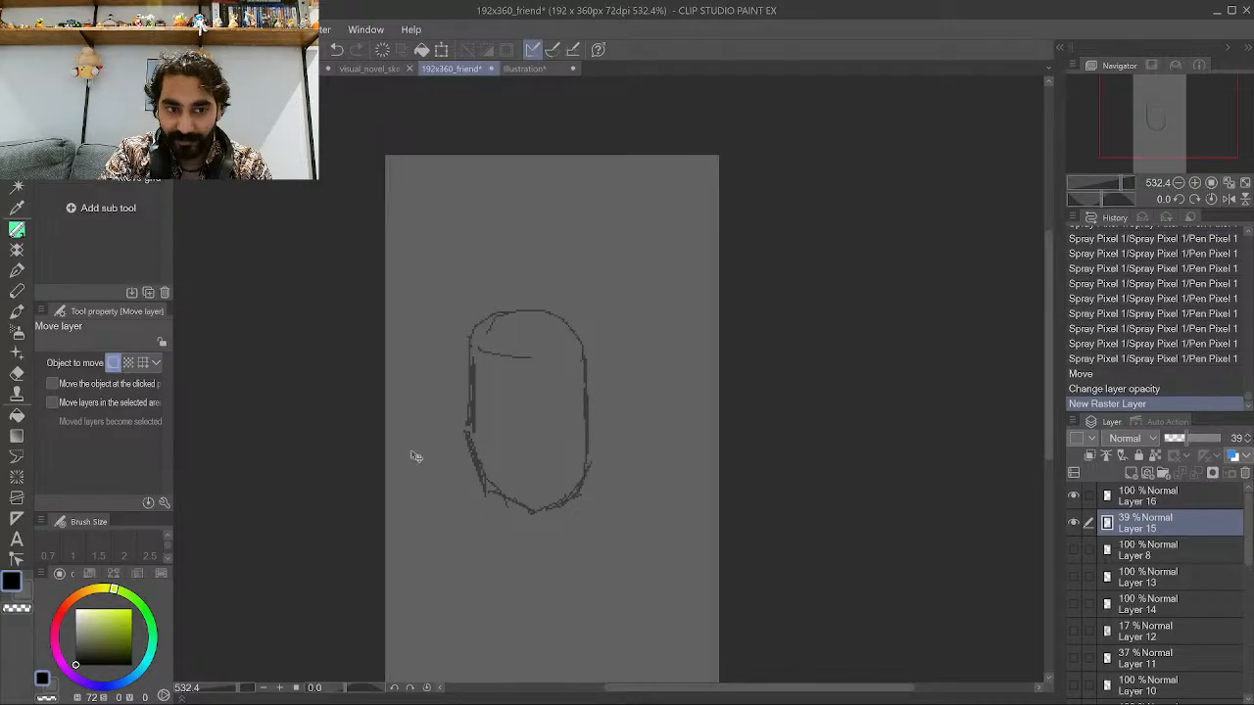
click(17, 230)
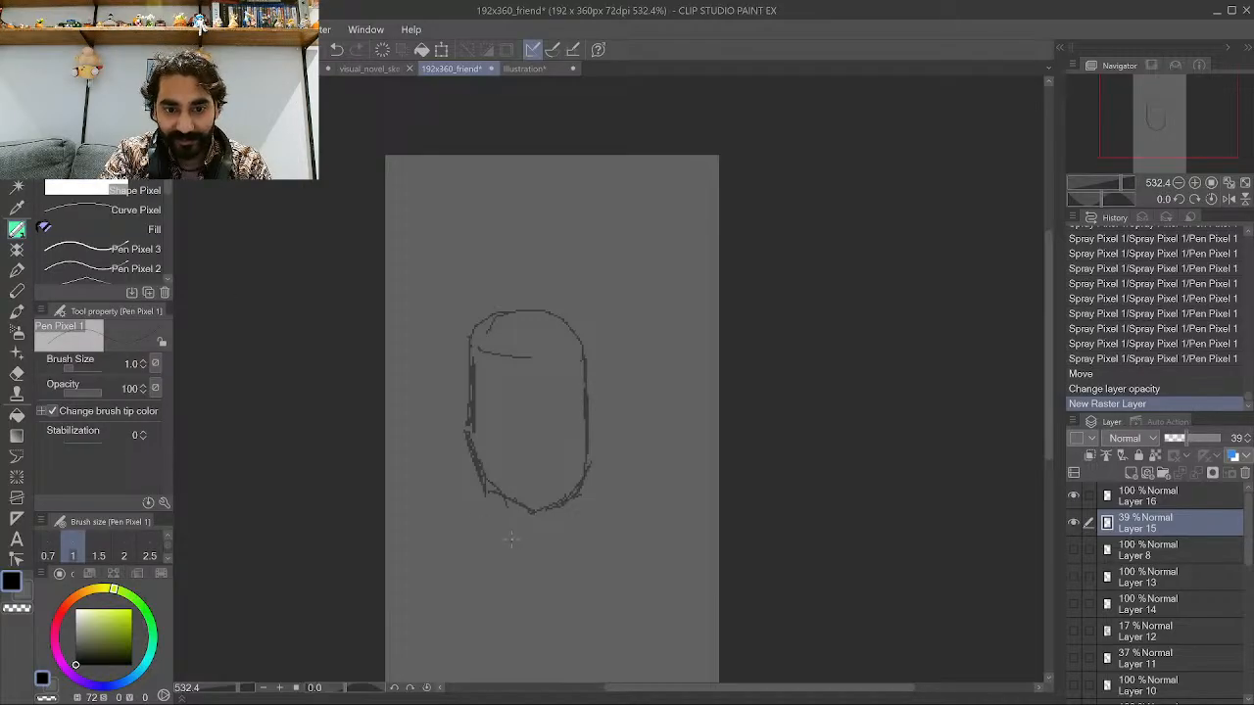
Extend the head outline on Layer 15 with jaw, neck and shoulder lines.
drag(487, 492, 503, 521)
mouse_move(499, 506)
mouse_down()
mouse_move(511, 546)
mouse_move(503, 517)
mouse_up()
mouse_move(582, 504)
mouse_down()
mouse_move(602, 539)
mouse_move(584, 509)
mouse_up()
drag(581, 484, 581, 504)
mouse_move(579, 487)
mouse_down()
mouse_move(579, 503)
mouse_move(603, 392)
mouse_up()
mouse_move(603, 416)
mouse_down()
mouse_move(599, 365)
mouse_move(575, 330)
mouse_up()
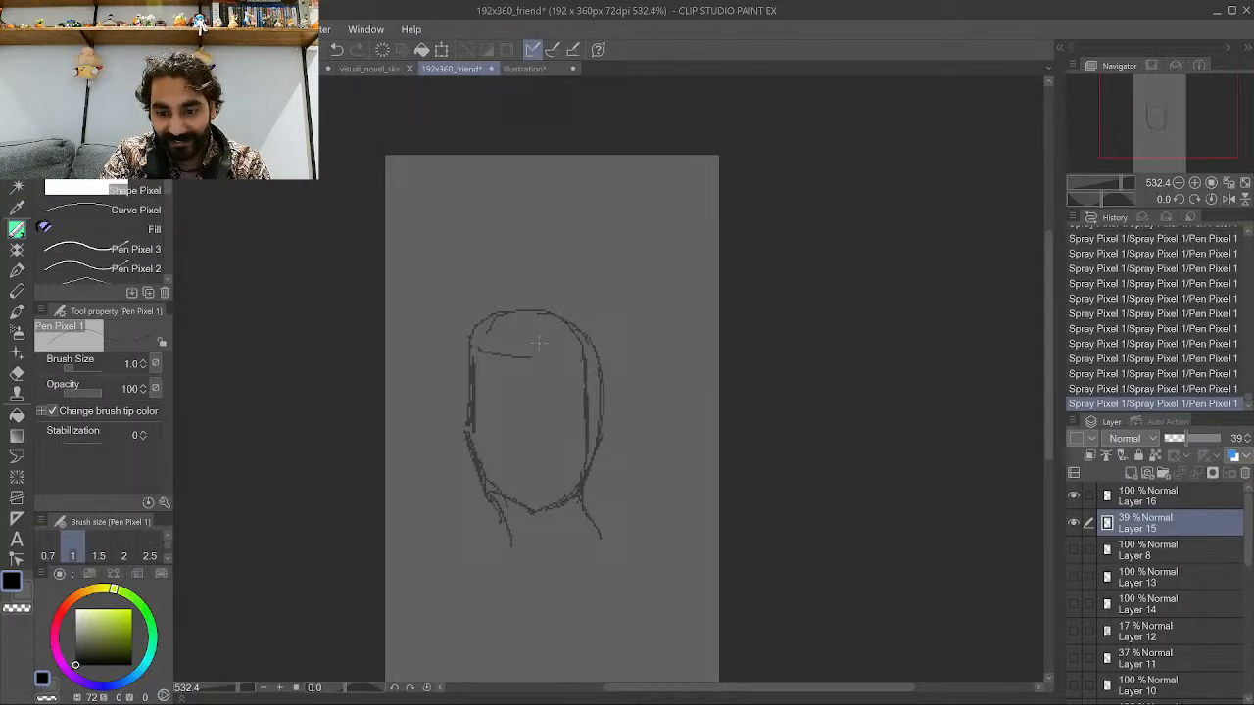
Add short strokes along the neck and jaw of the head sketch.
scroll(516, 434, up, 1)
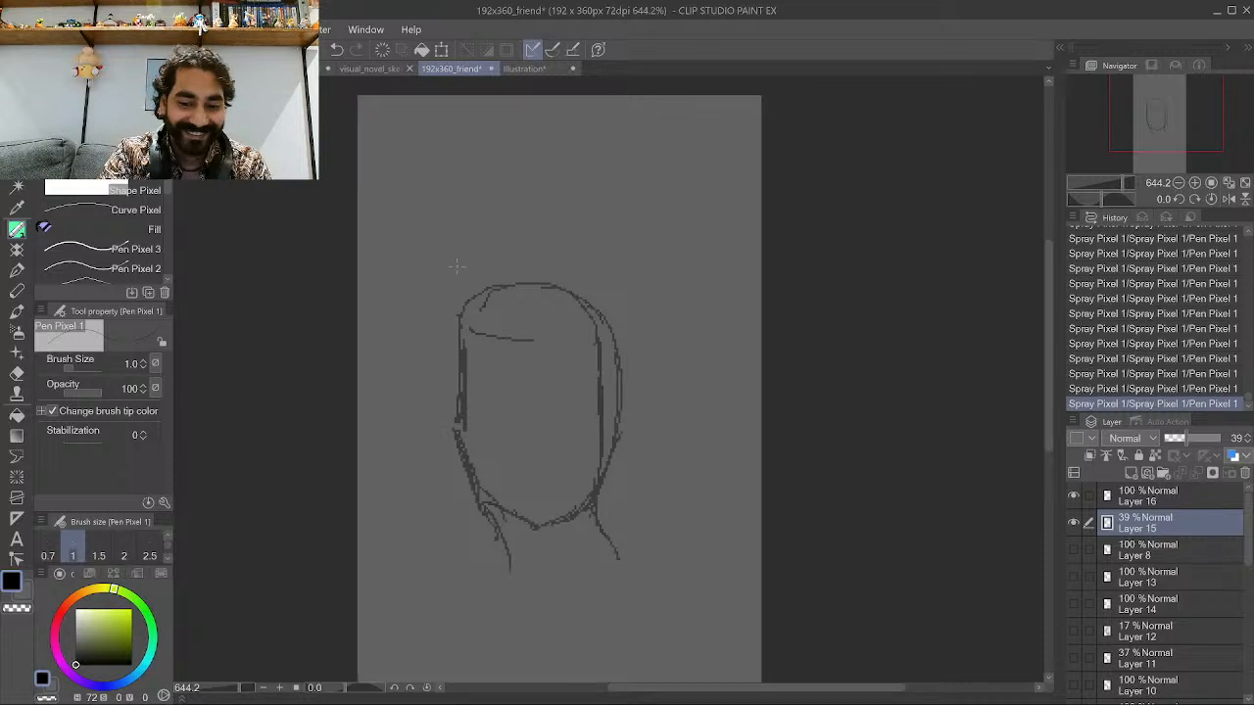
mouse_move(509, 562)
mouse_down()
mouse_move(502, 585)
mouse_move(519, 555)
mouse_up()
drag(477, 517, 496, 534)
drag(467, 488, 476, 502)
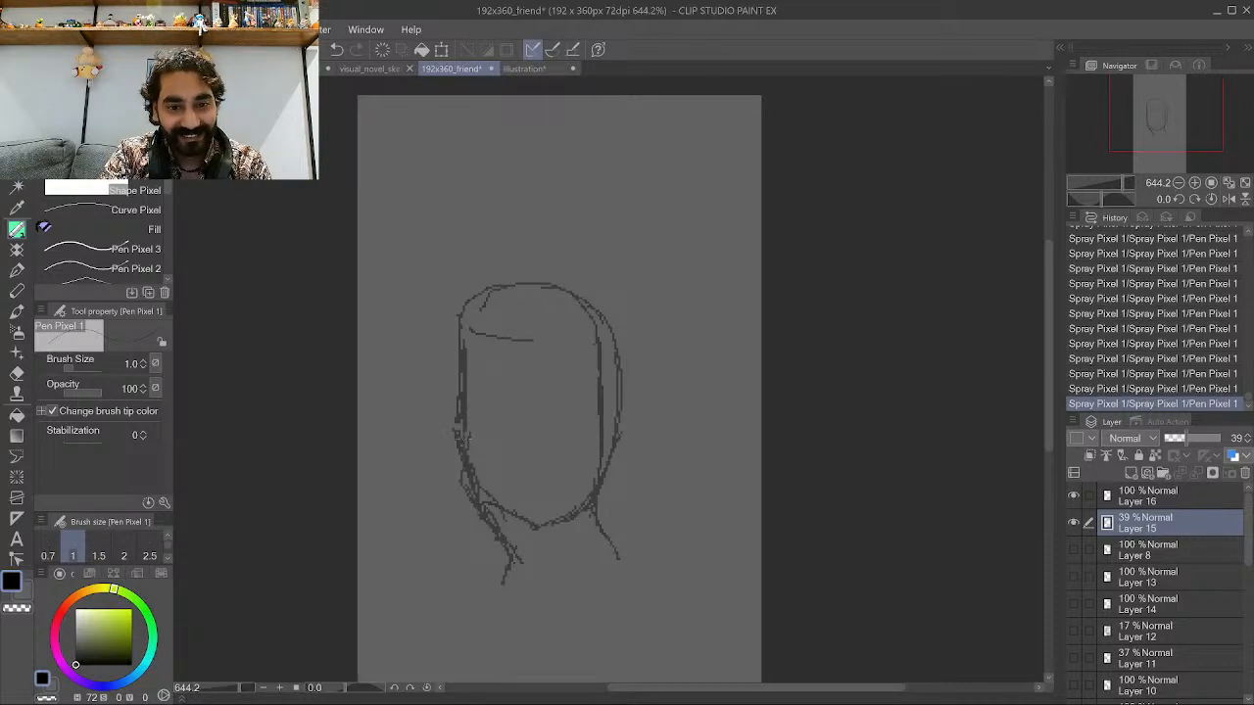
Sketch the side of the face, nose and cheek lines on the head outline.
drag(454, 417, 455, 325)
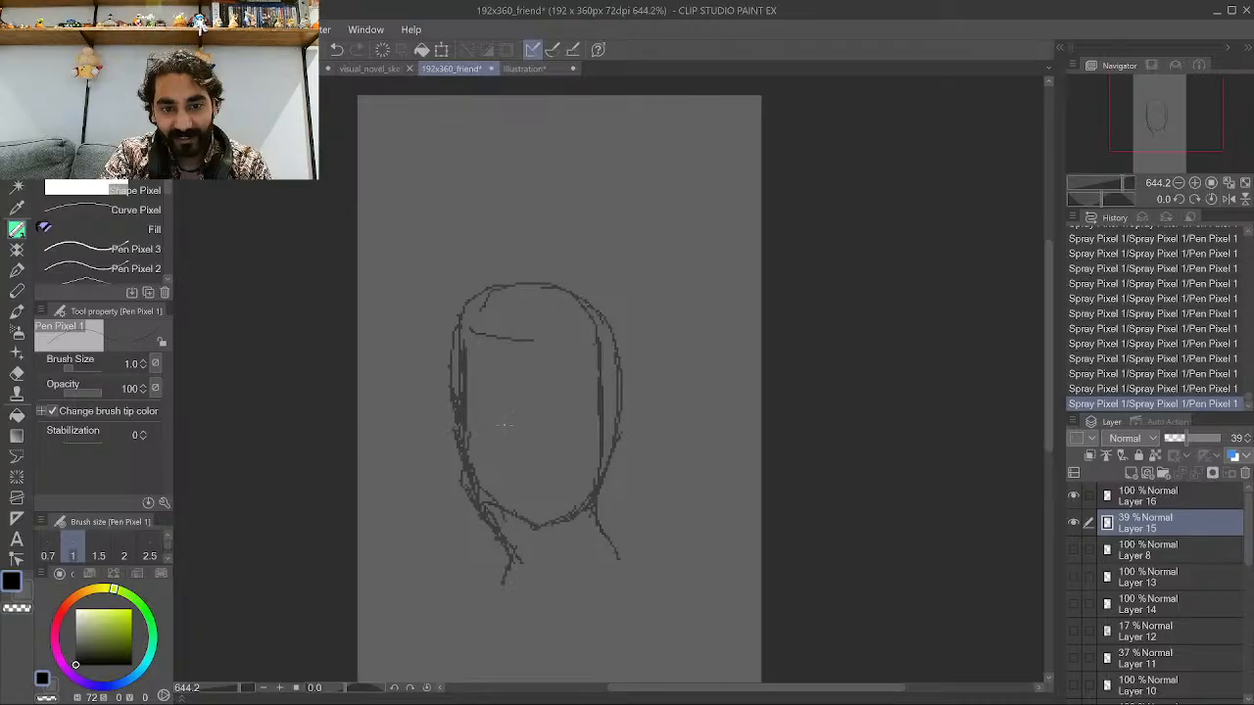
drag(500, 425, 509, 366)
drag(496, 421, 513, 452)
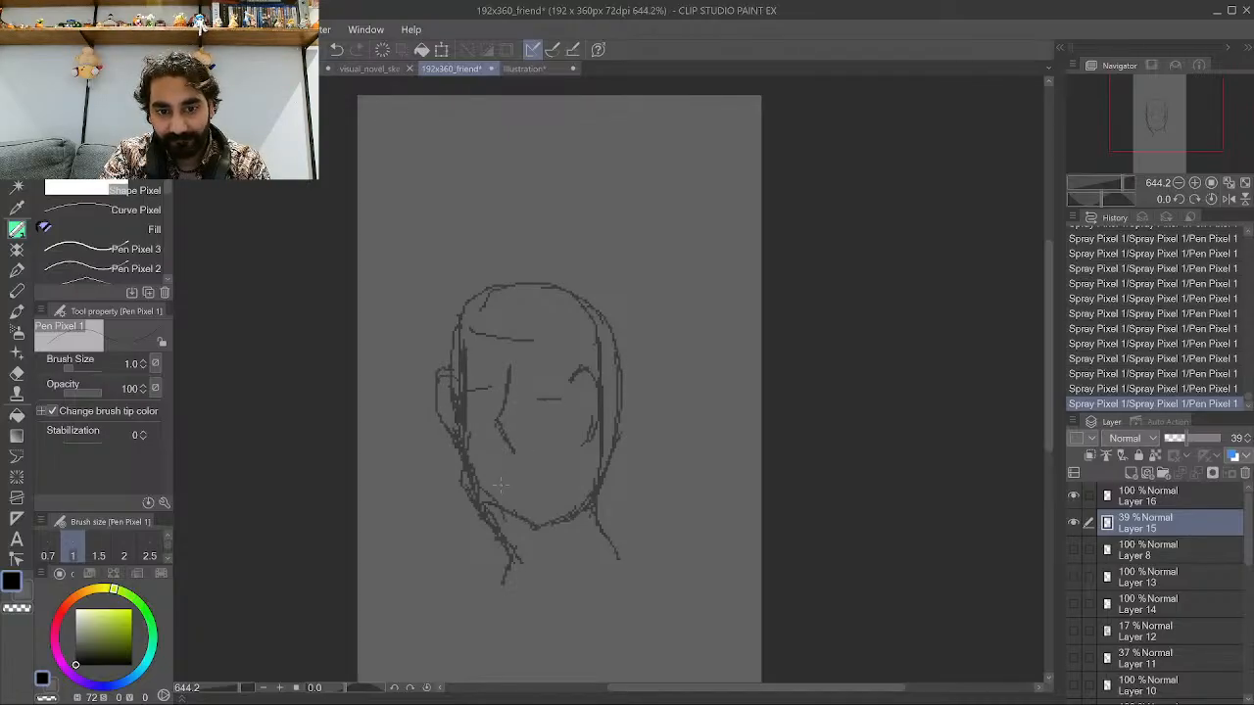
On Layer 16, pick a dark blue and draw hair strands along the right side of the head.
click(1173, 503)
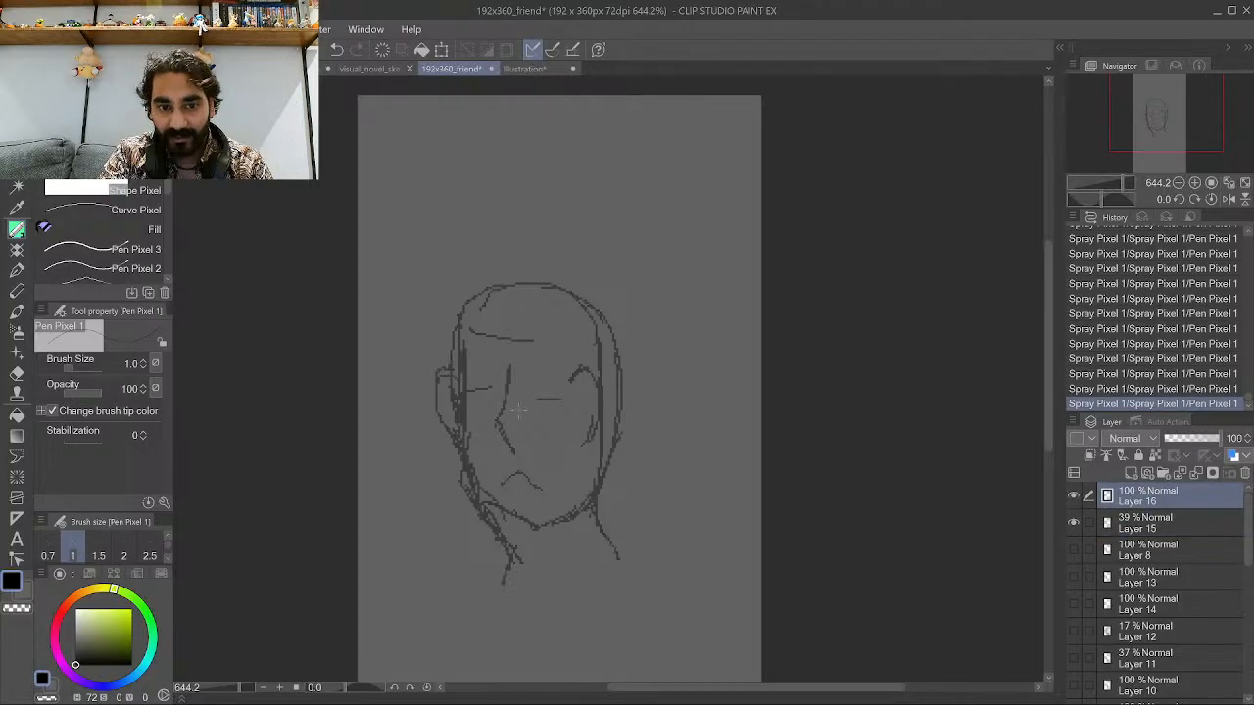
drag(105, 691, 121, 641)
scroll(504, 418, down, 2)
scroll(503, 418, up, 3)
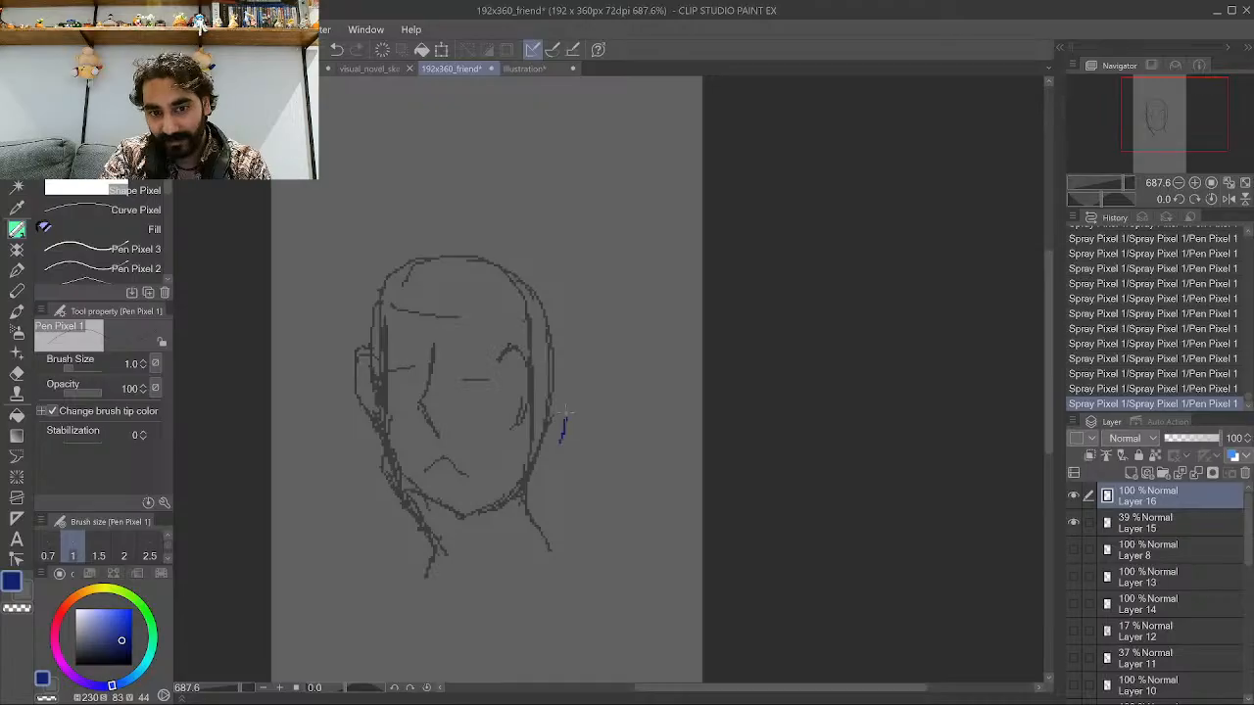
drag(567, 335, 569, 424)
drag(567, 368, 585, 443)
drag(572, 373, 601, 454)
drag(589, 415, 602, 452)
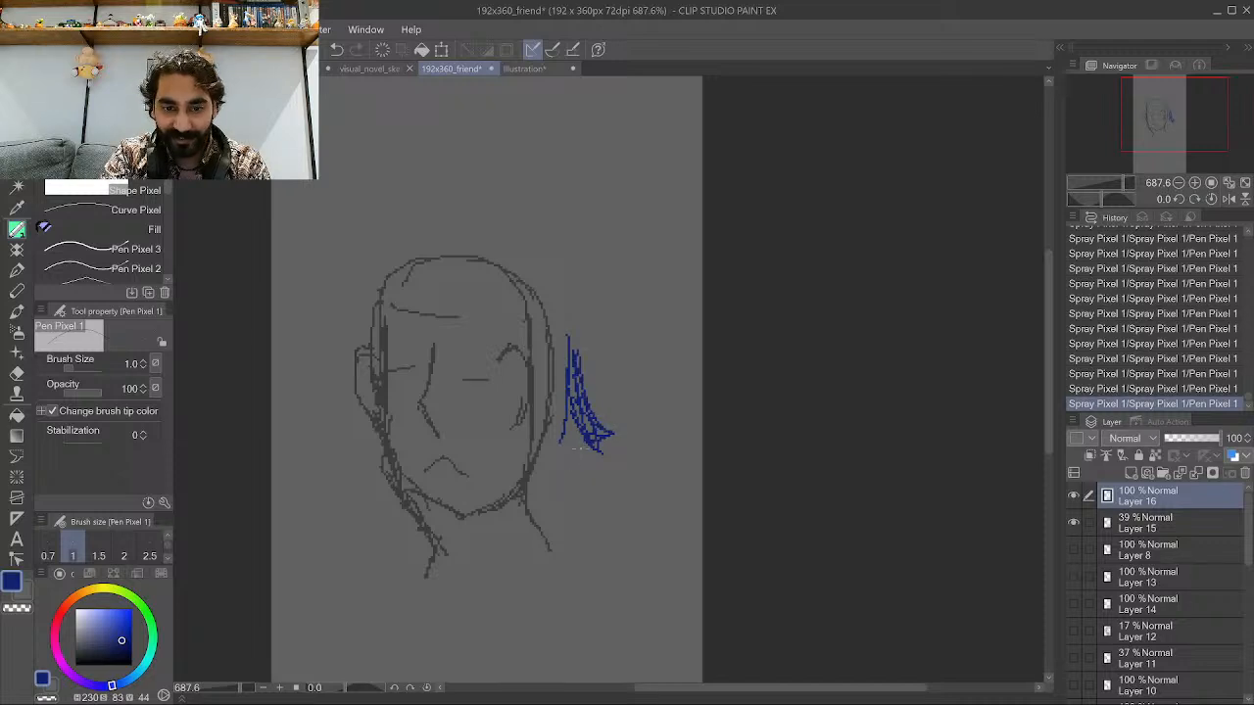
mouse_move(588, 446)
mouse_down()
mouse_move(607, 493)
mouse_move(570, 461)
mouse_up()
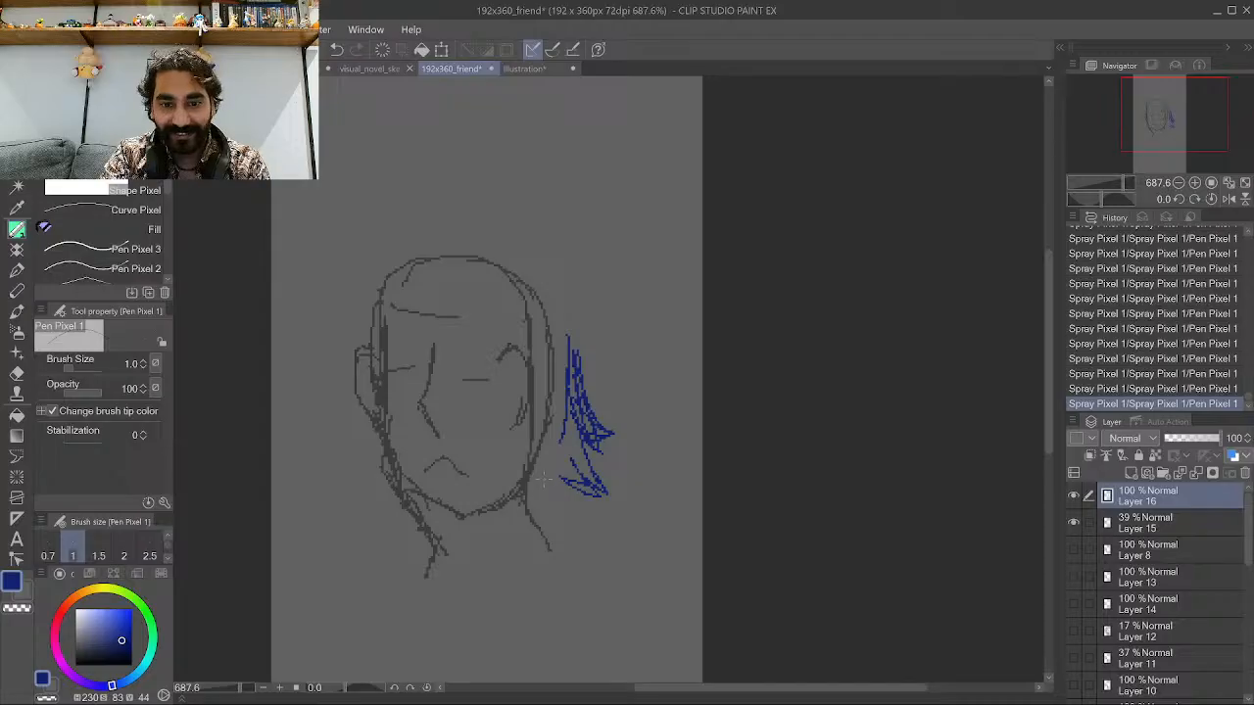
mouse_move(572, 516)
mouse_down()
mouse_move(530, 473)
mouse_move(560, 527)
mouse_up()
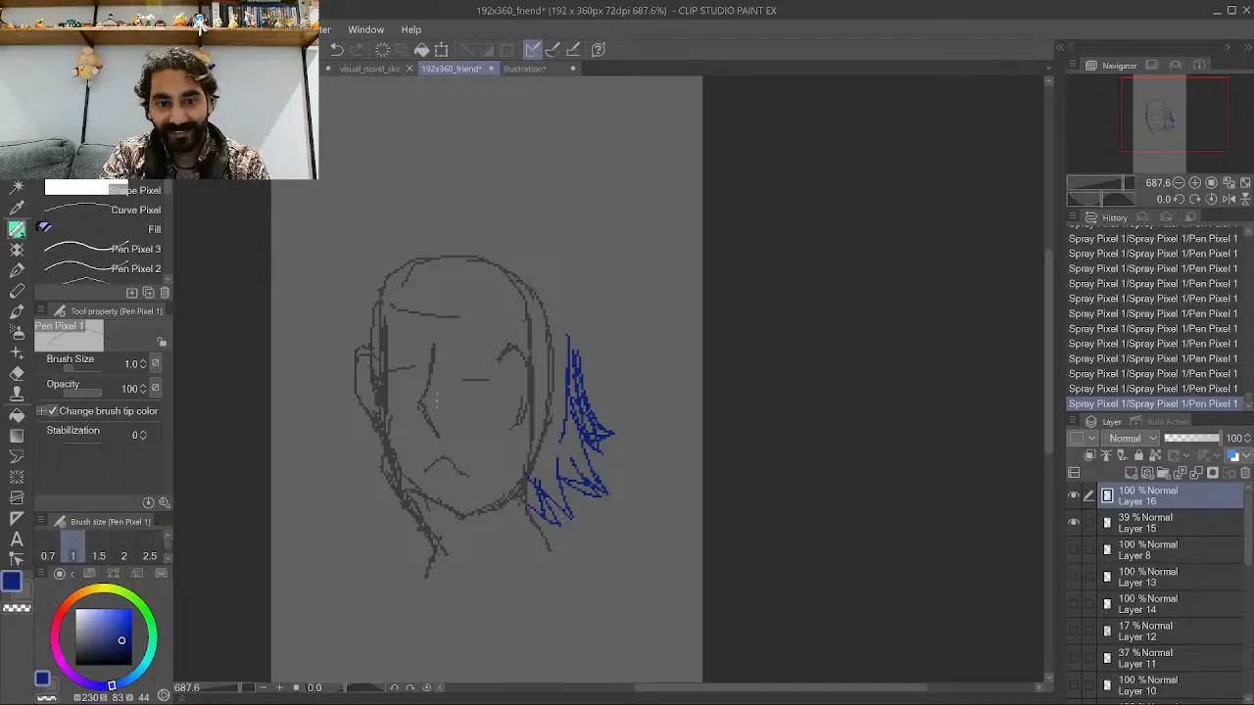
Add blue hair strands on the left side and bangs falling over the forehead.
drag(378, 431, 355, 489)
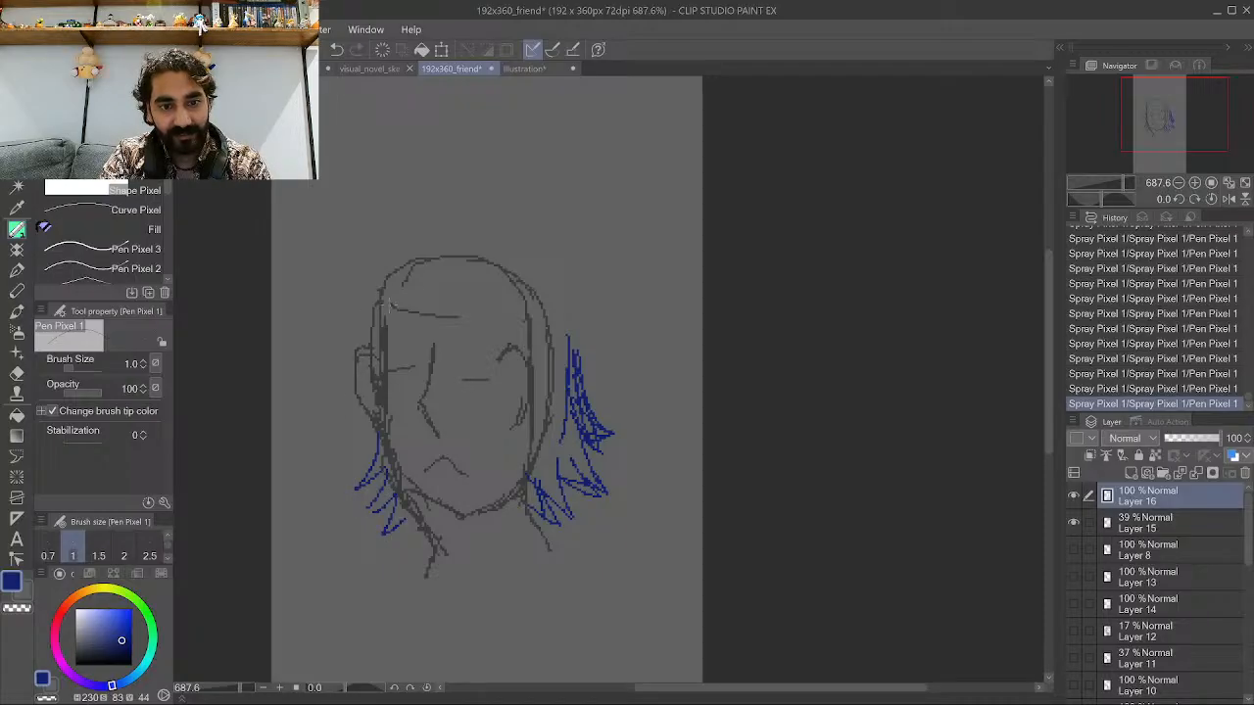
mouse_move(398, 276)
mouse_down()
mouse_move(315, 363)
mouse_move(398, 358)
mouse_move(437, 324)
mouse_move(422, 334)
mouse_move(425, 323)
mouse_move(392, 386)
mouse_up()
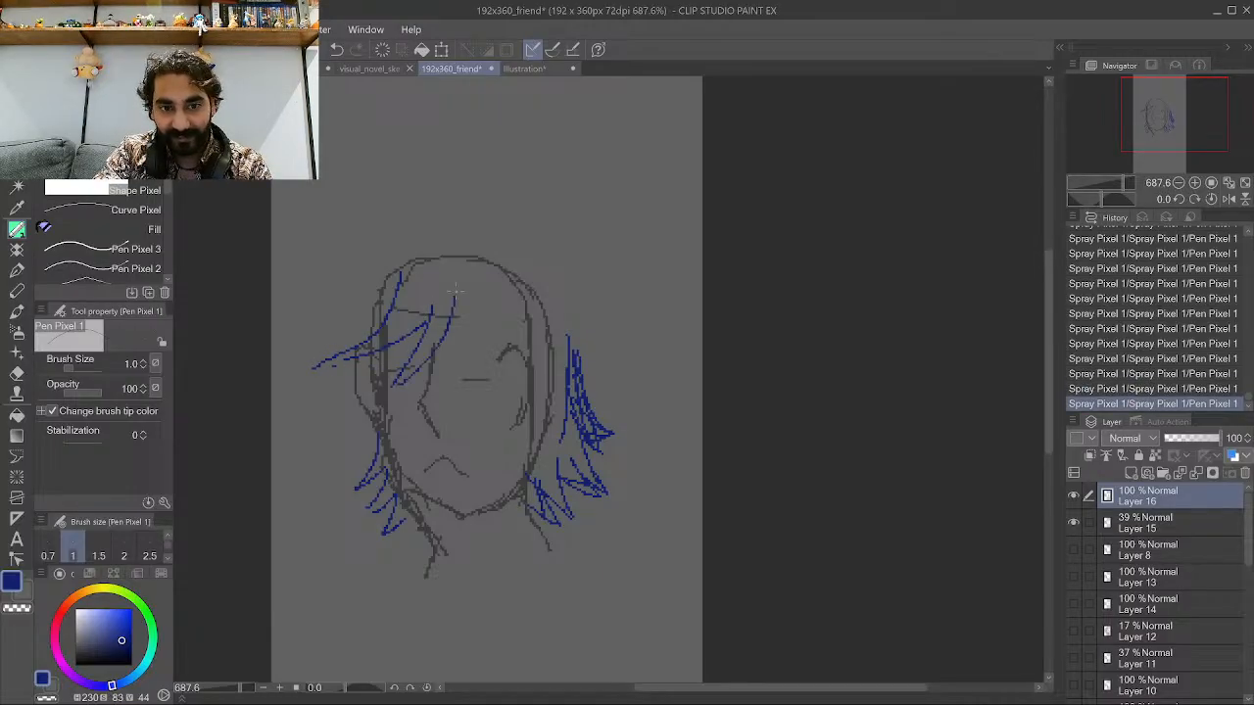
mouse_move(456, 296)
mouse_down()
mouse_move(397, 384)
mouse_move(476, 376)
mouse_up()
drag(484, 275, 472, 376)
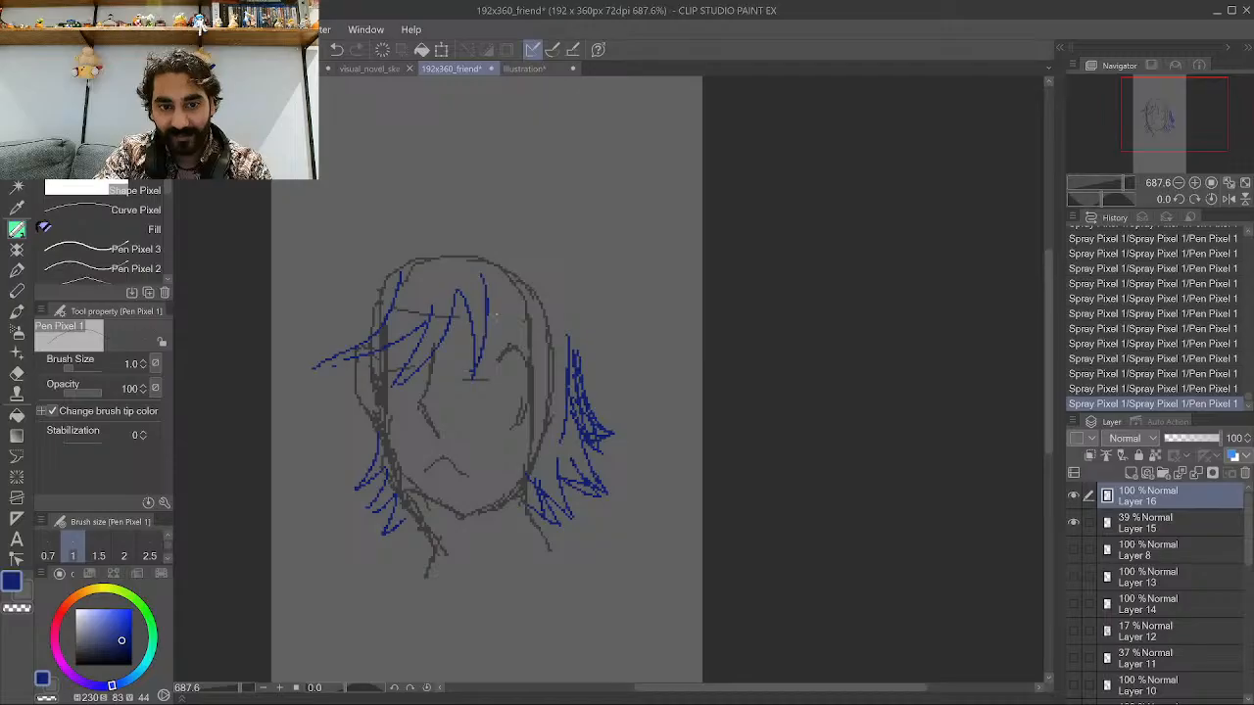
mouse_move(486, 284)
mouse_down()
mouse_move(529, 376)
mouse_move(537, 358)
mouse_up()
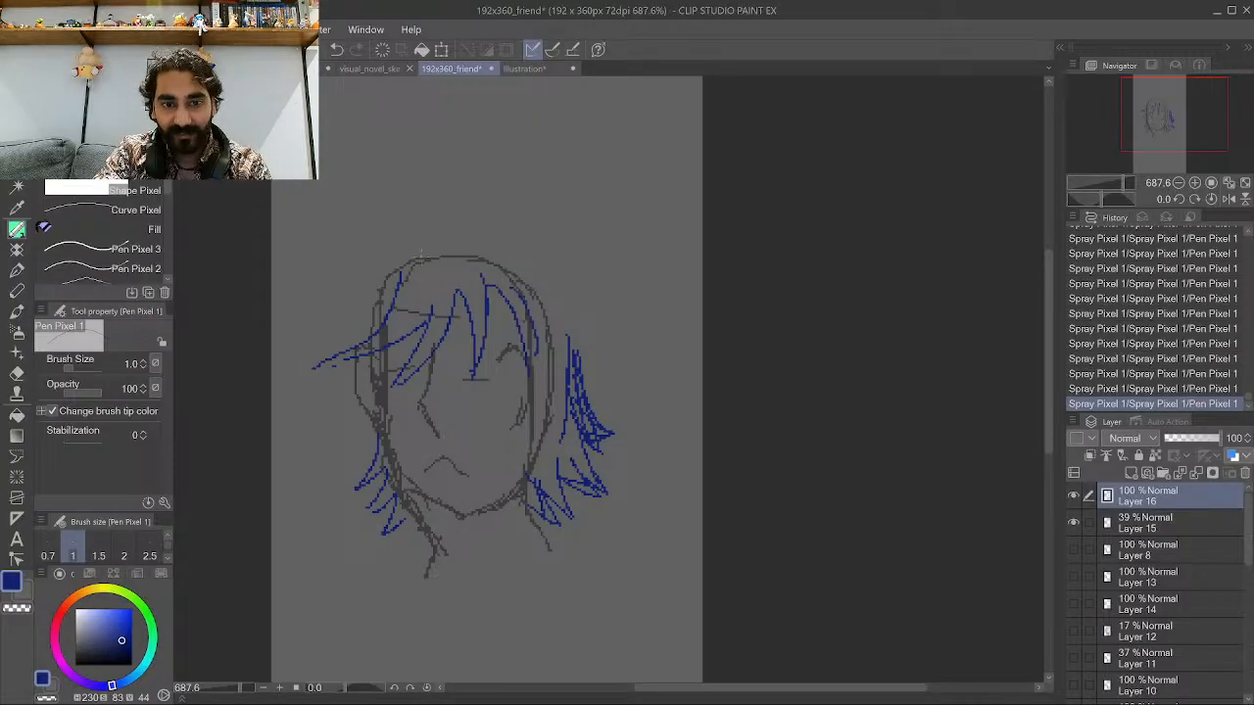
Undo the last bang stroke and draw the top outline of the blue hair.
key(ctrl+z)
mouse_move(403, 273)
mouse_down()
mouse_move(444, 277)
mouse_move(498, 265)
mouse_up()
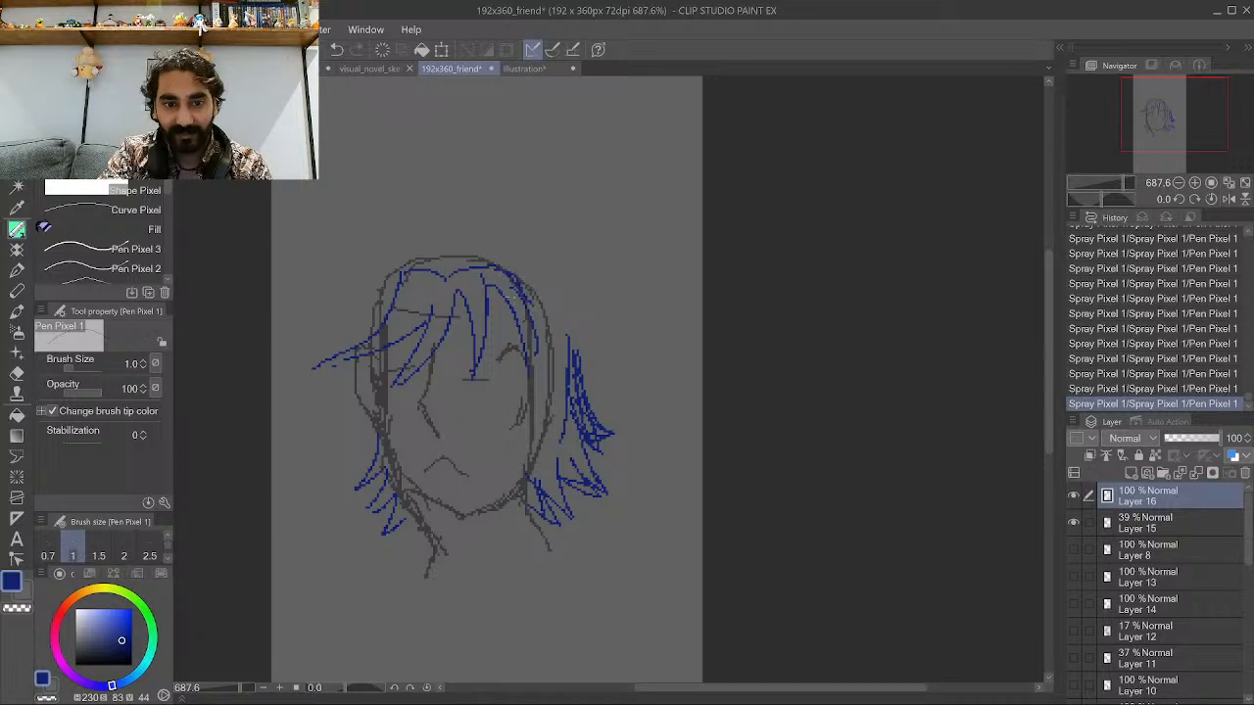
click(16, 145)
mouse_move(444, 372)
mouse_down()
mouse_move(448, 274)
mouse_move(425, 209)
mouse_move(428, 239)
mouse_up()
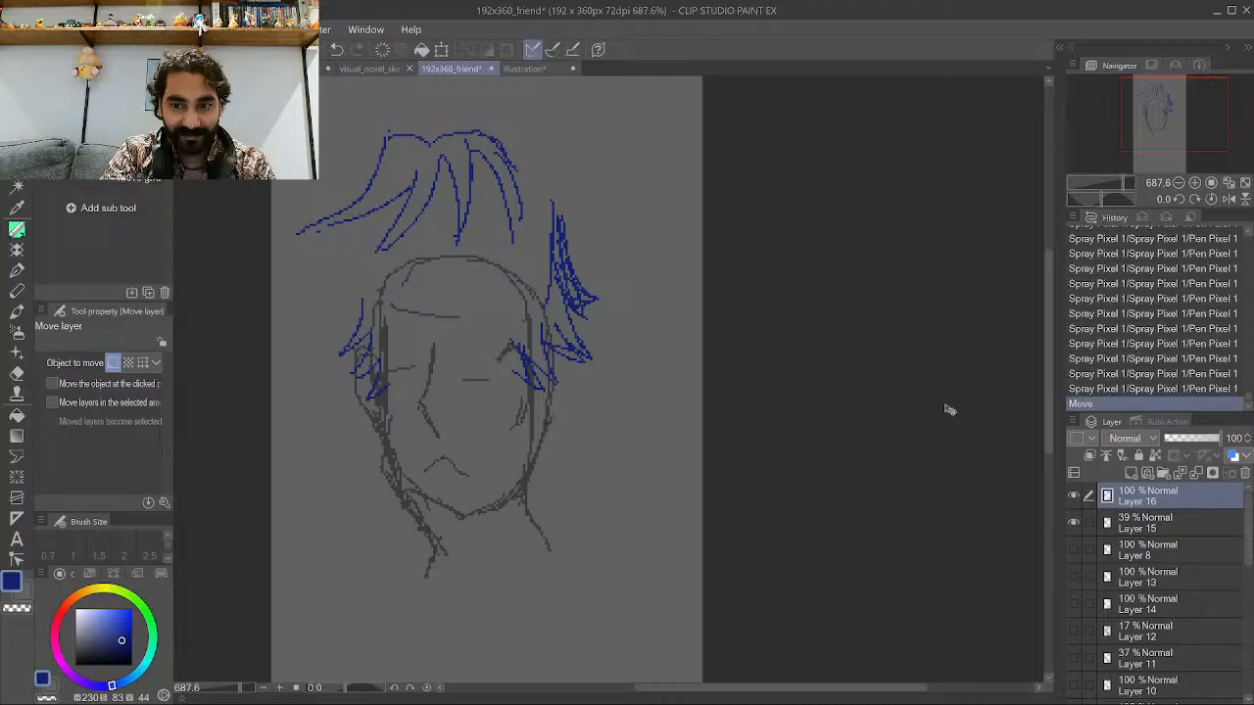
click(1113, 391)
Extend the blue hair outline over the top-left of the head with a few more strokes.
scroll(598, 416, down, 3)
scroll(535, 291, up, 3)
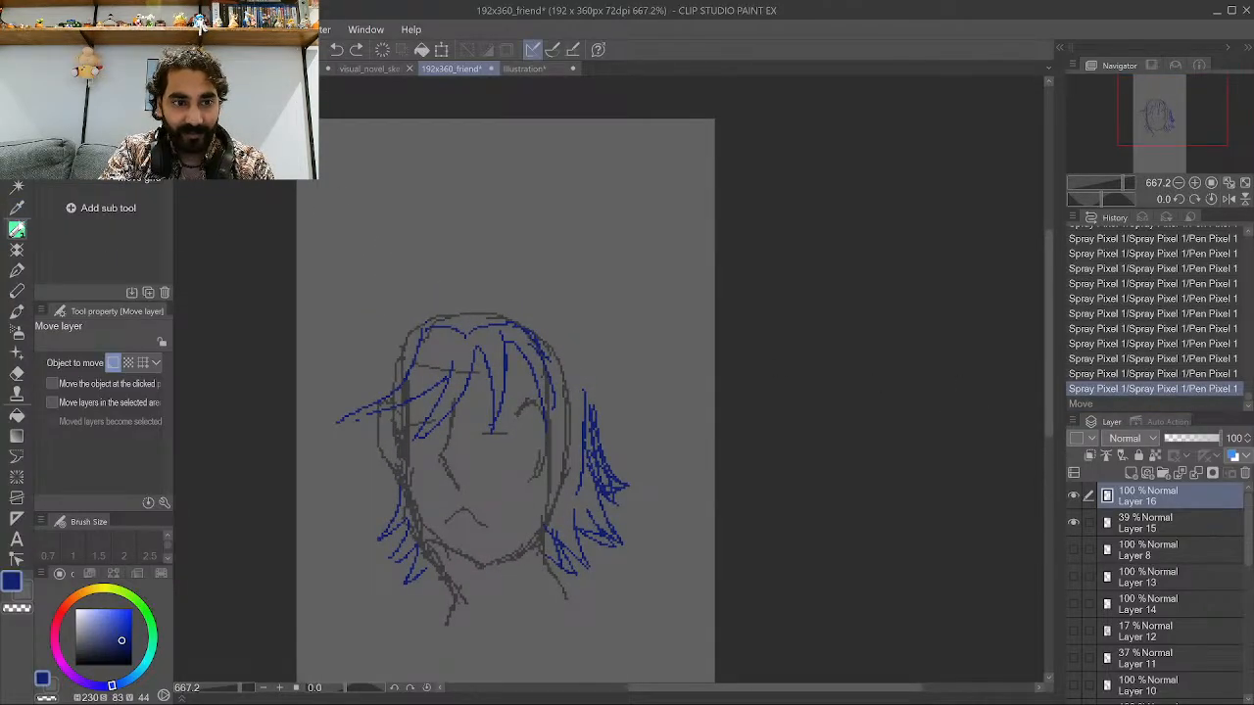
click(17, 228)
mouse_move(588, 409)
mouse_down()
mouse_move(585, 379)
mouse_move(549, 330)
mouse_move(533, 318)
mouse_move(480, 323)
mouse_move(474, 310)
mouse_move(534, 304)
mouse_move(588, 390)
mouse_up()
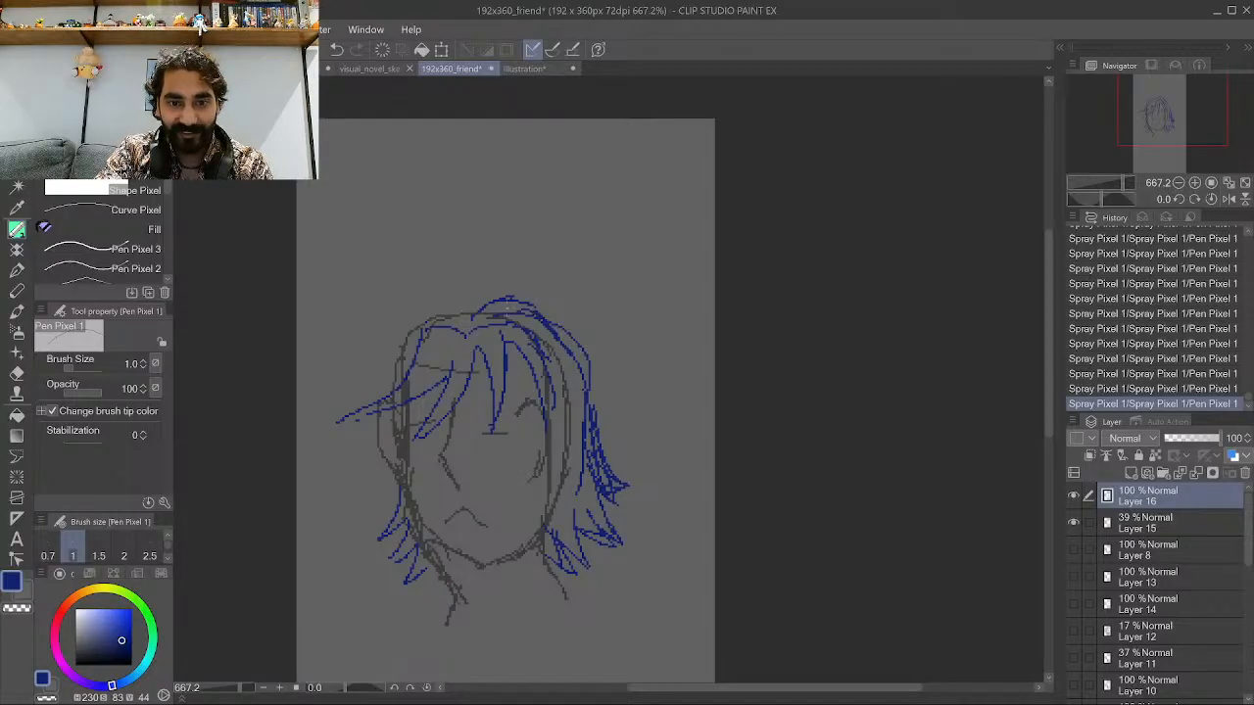
key(ctrl+z)
key(ctrl+z)
key(ctrl+z)
key(ctrl+z)
key(ctrl+z)
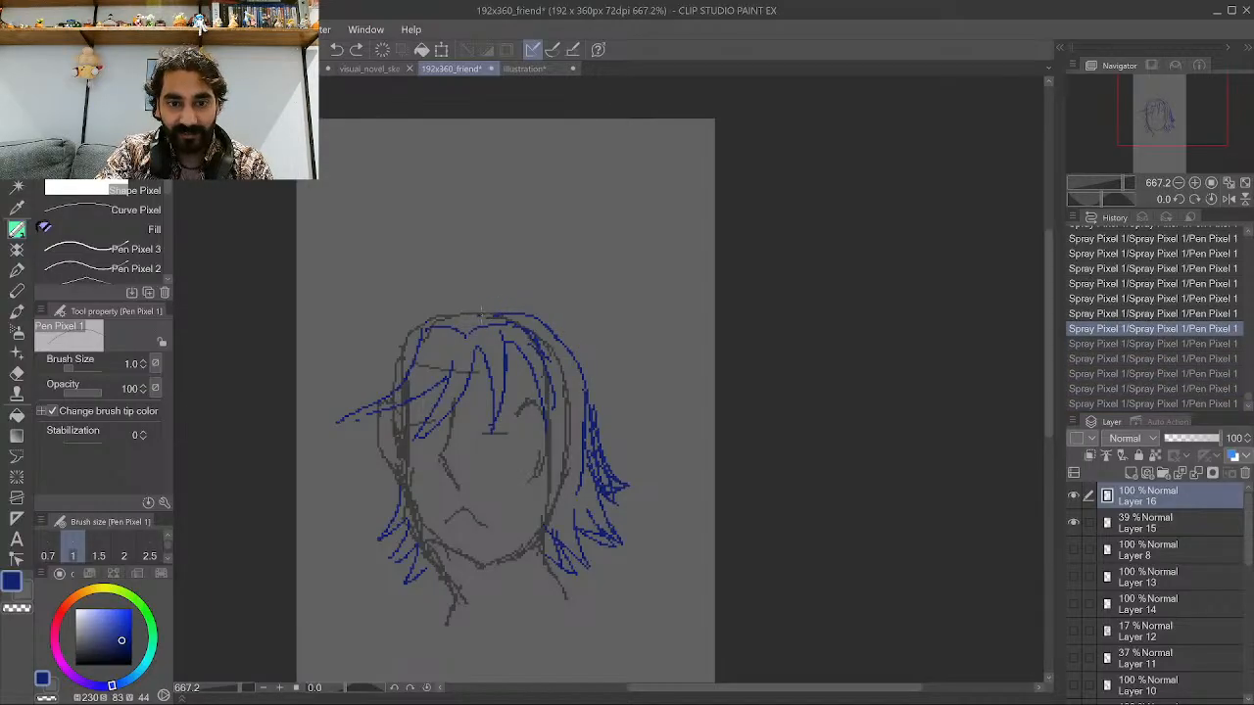
key(ctrl+y)
key(ctrl+y)
key(ctrl+y)
key(ctrl+y)
key(ctrl+y)
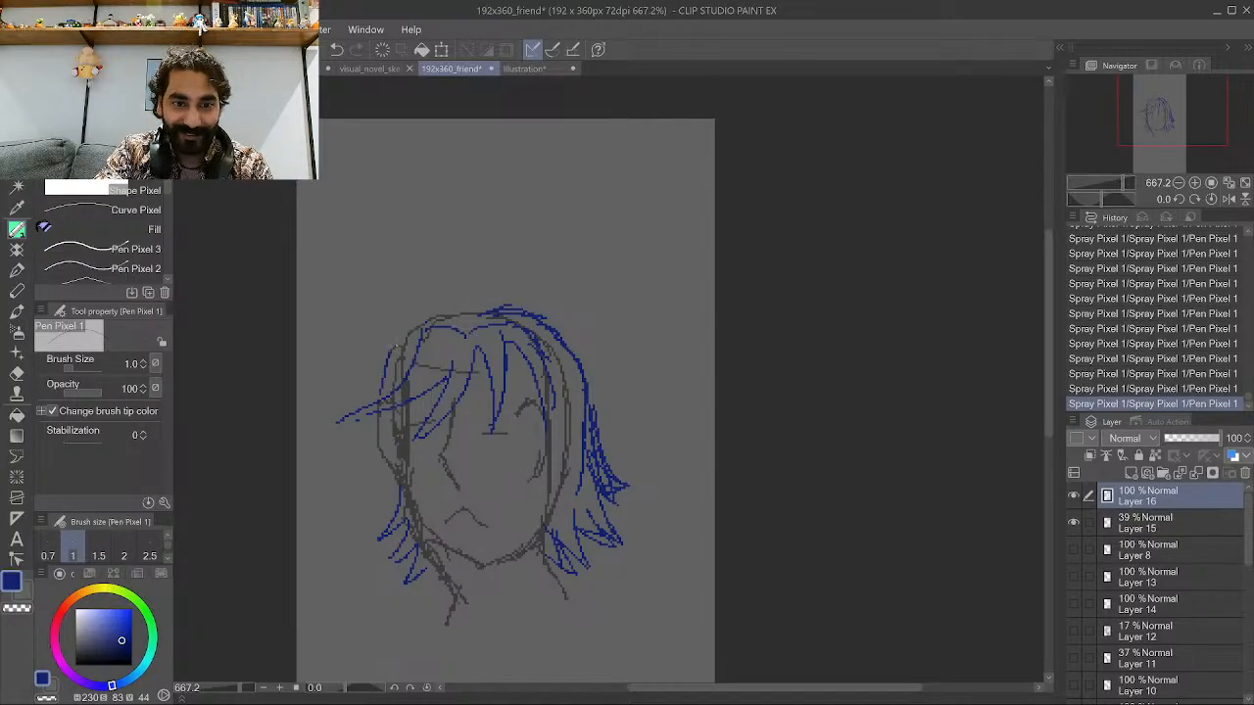
drag(417, 323, 395, 339)
mouse_move(480, 316)
mouse_down()
mouse_move(427, 310)
mouse_move(389, 339)
mouse_move(382, 394)
mouse_up()
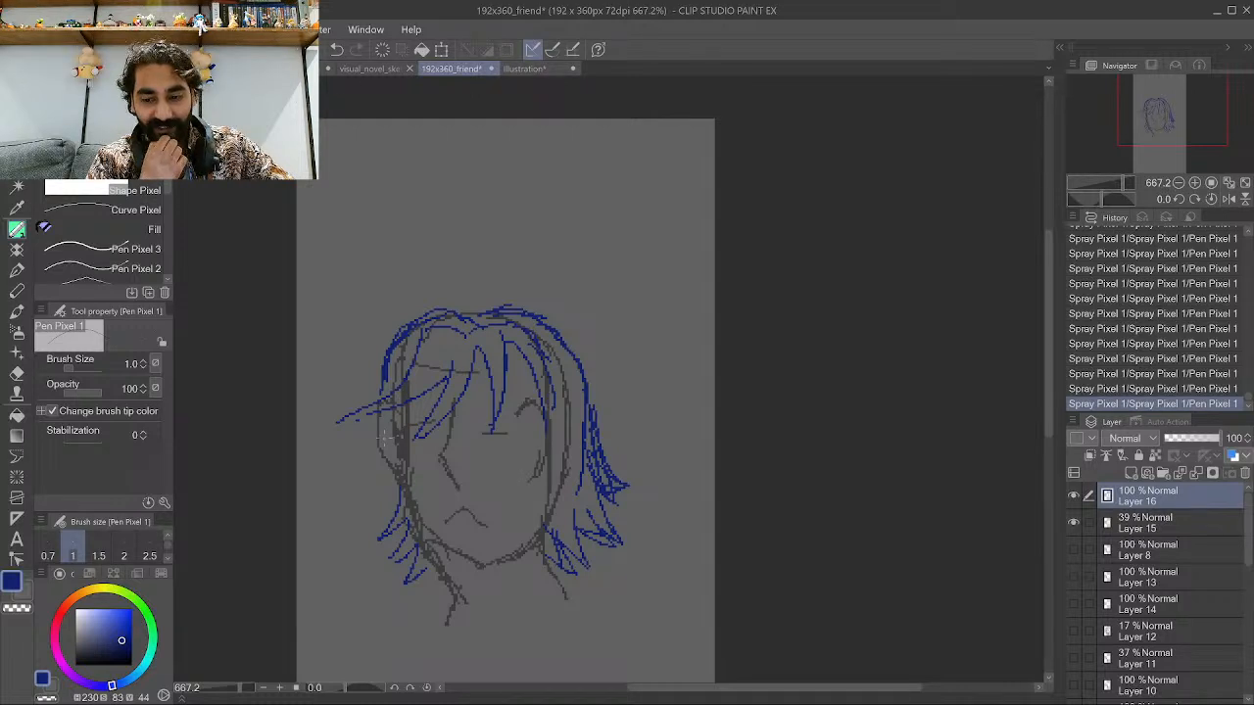
click(18, 188)
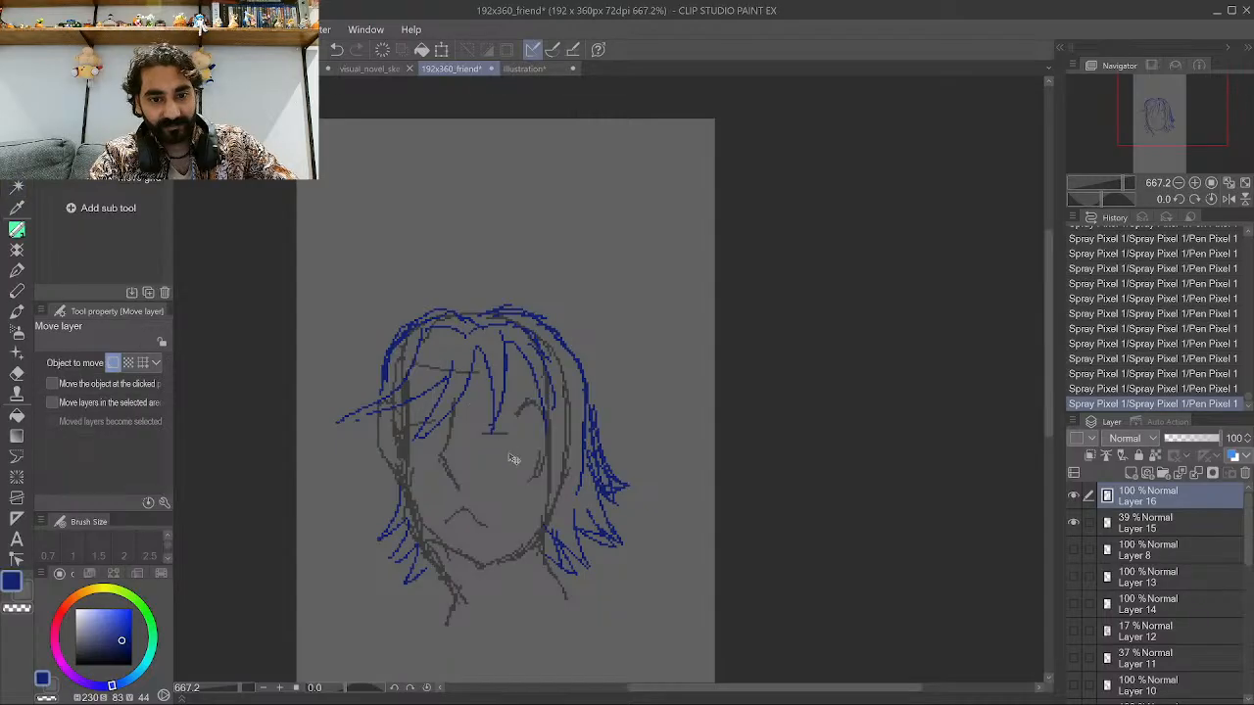
drag(513, 458, 508, 341)
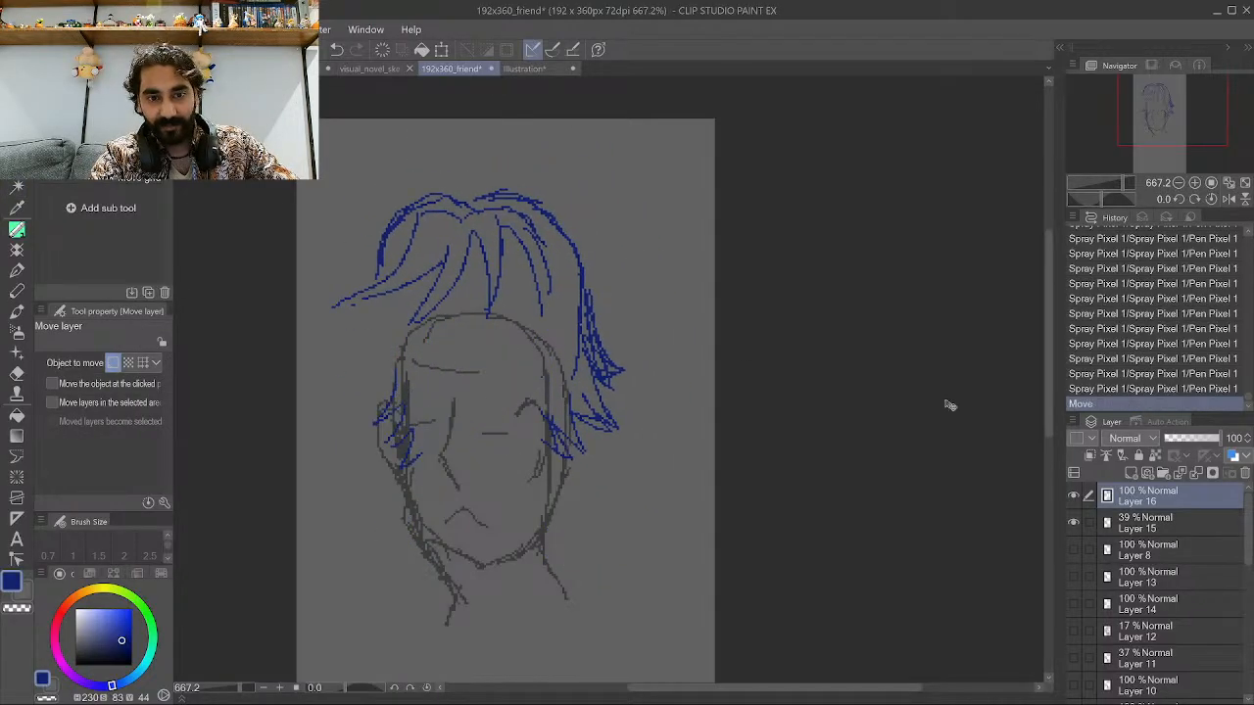
key(ctrl+z)
Hide the blue hair layer and add a new raster layer, Layer 17, above it.
scroll(663, 344, down, 2)
scroll(664, 476, up, 1)
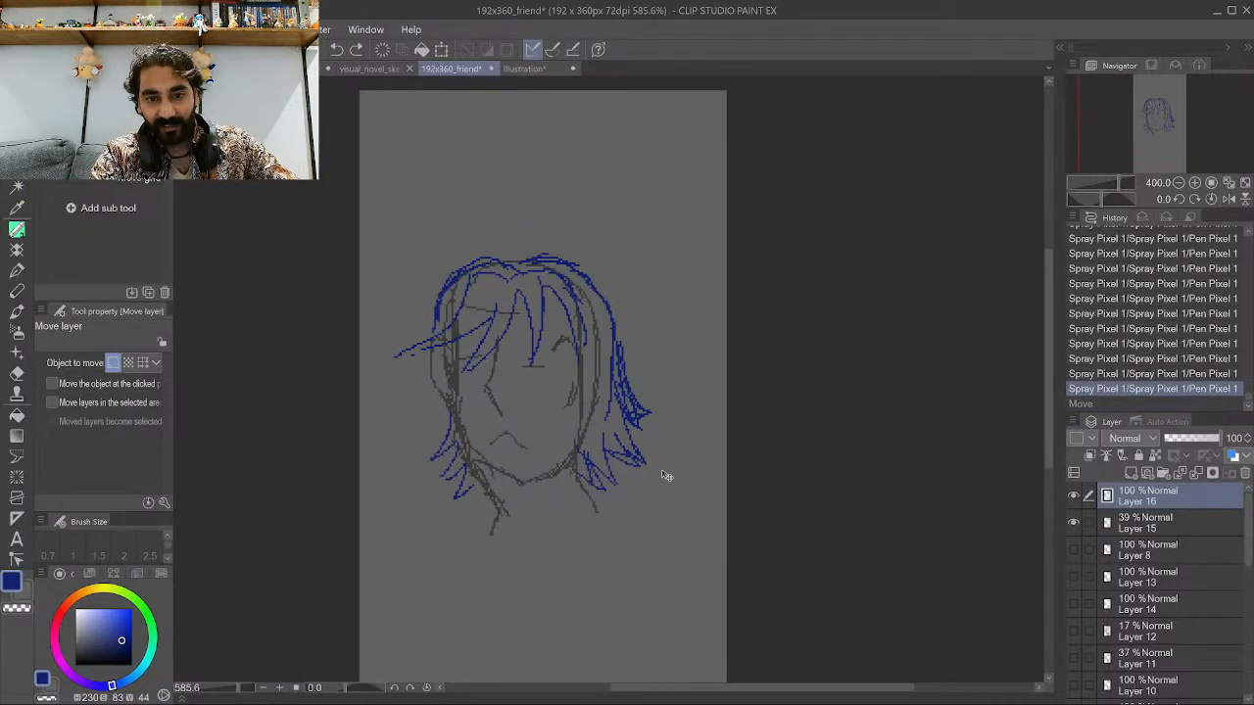
click(1073, 496)
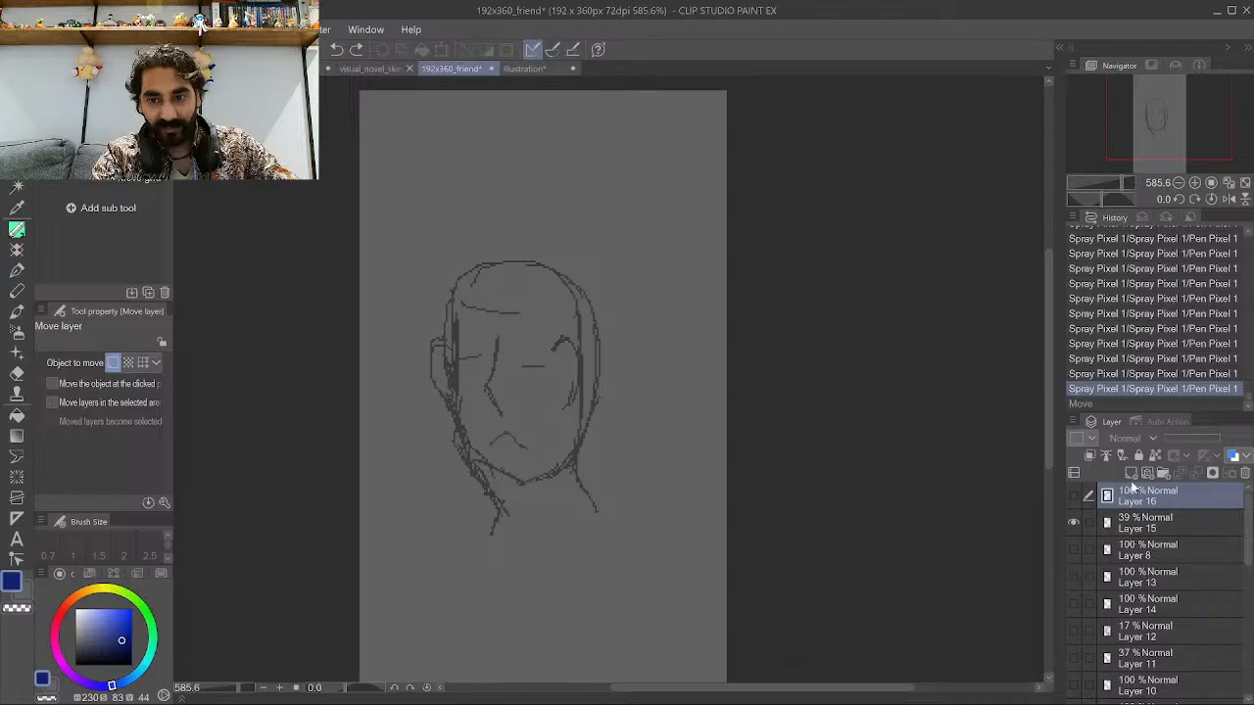
click(1130, 473)
scroll(871, 464, down, 1)
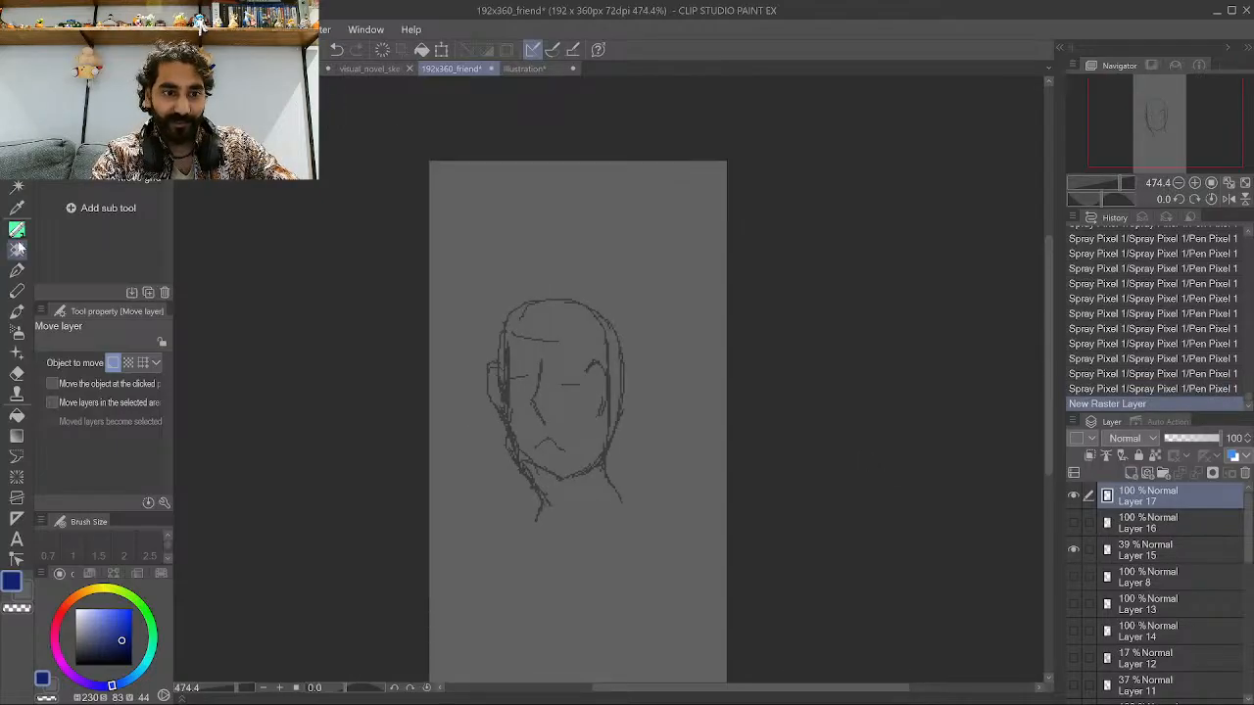
Pick a golden yellow and draw hair strands and the outer hair outline on the right side.
click(86, 595)
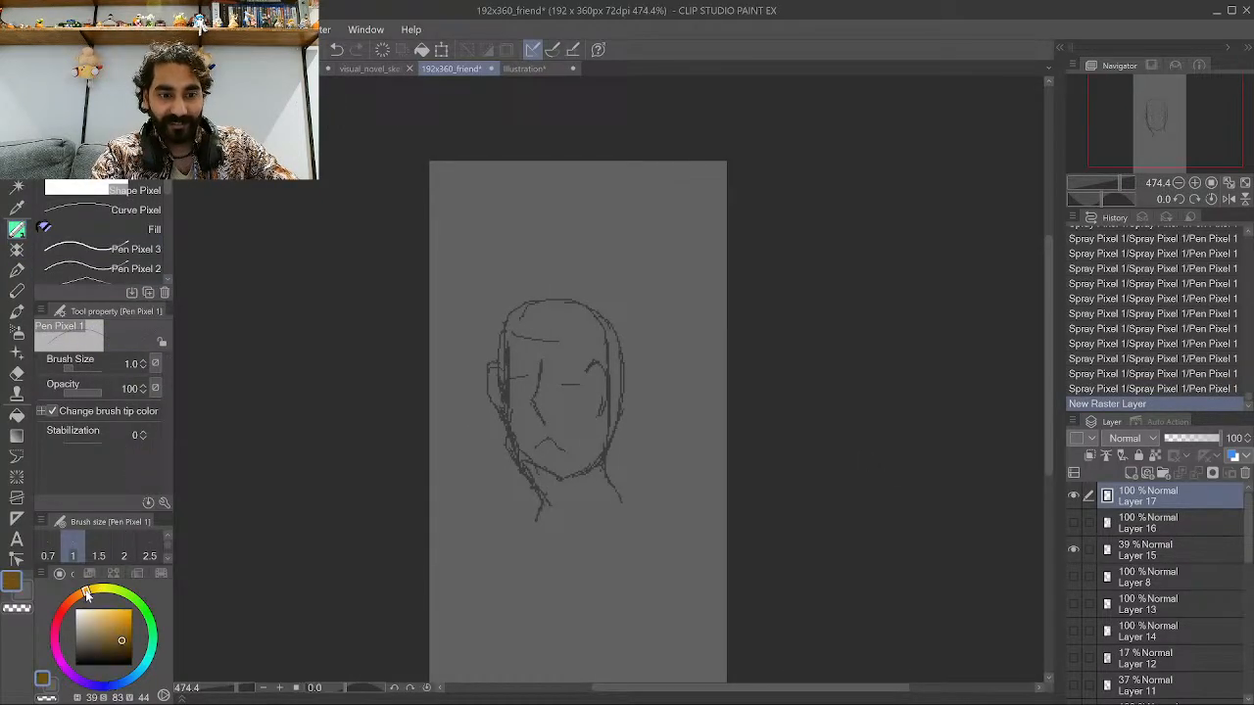
click(92, 590)
click(117, 616)
scroll(507, 428, up, 4)
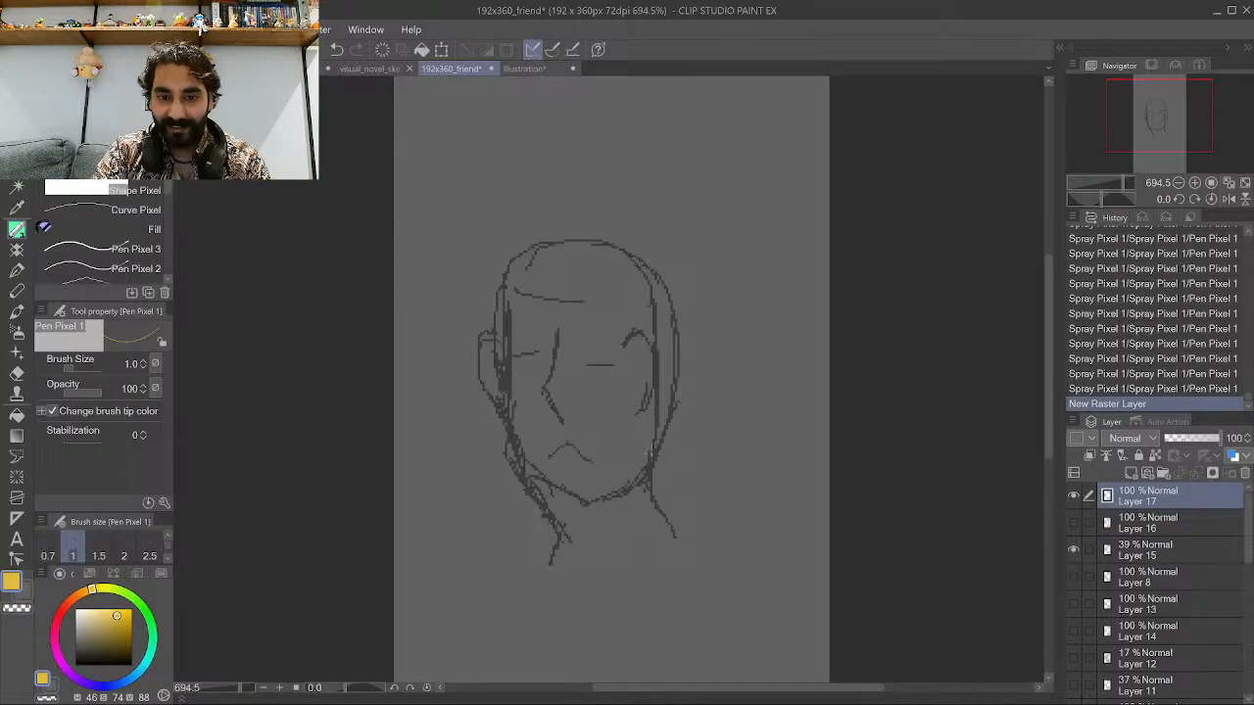
mouse_move(656, 378)
mouse_down()
mouse_move(658, 523)
mouse_move(658, 506)
mouse_up()
drag(666, 422, 675, 497)
mouse_move(677, 379)
mouse_down()
mouse_move(678, 498)
mouse_move(676, 421)
mouse_move(693, 449)
mouse_up()
drag(686, 340, 694, 457)
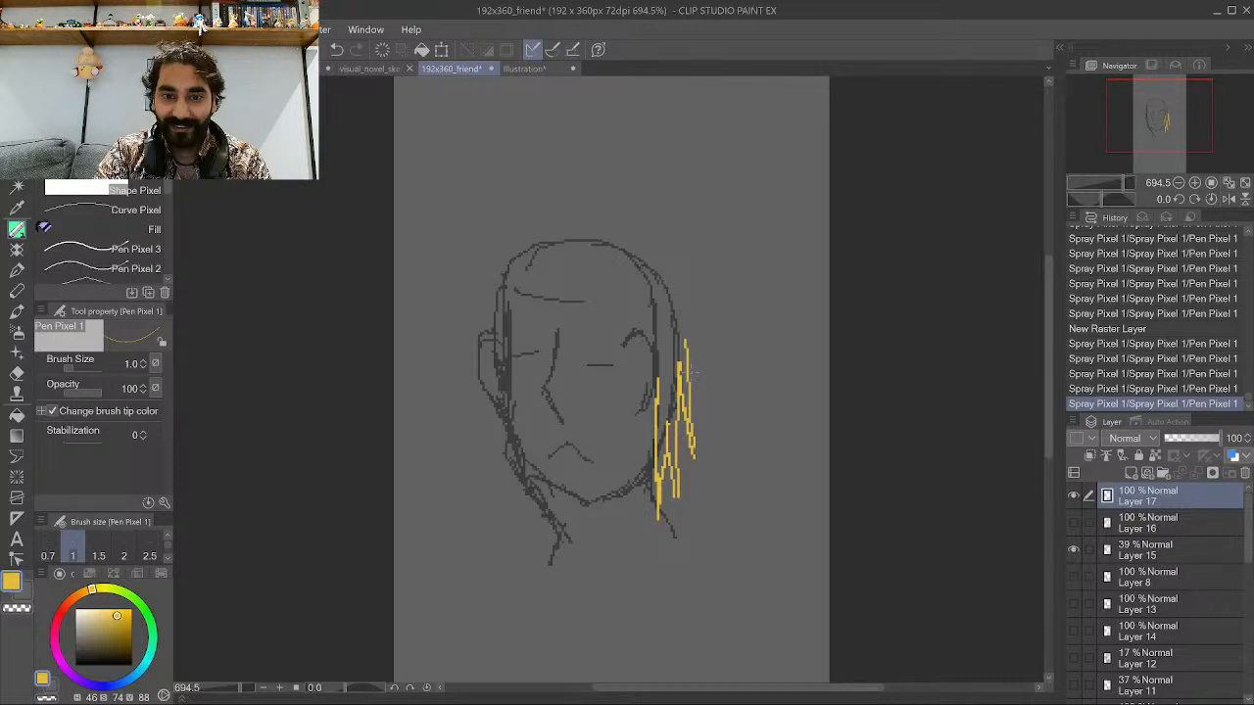
mouse_move(690, 370)
mouse_down()
mouse_move(683, 316)
mouse_move(637, 244)
mouse_up()
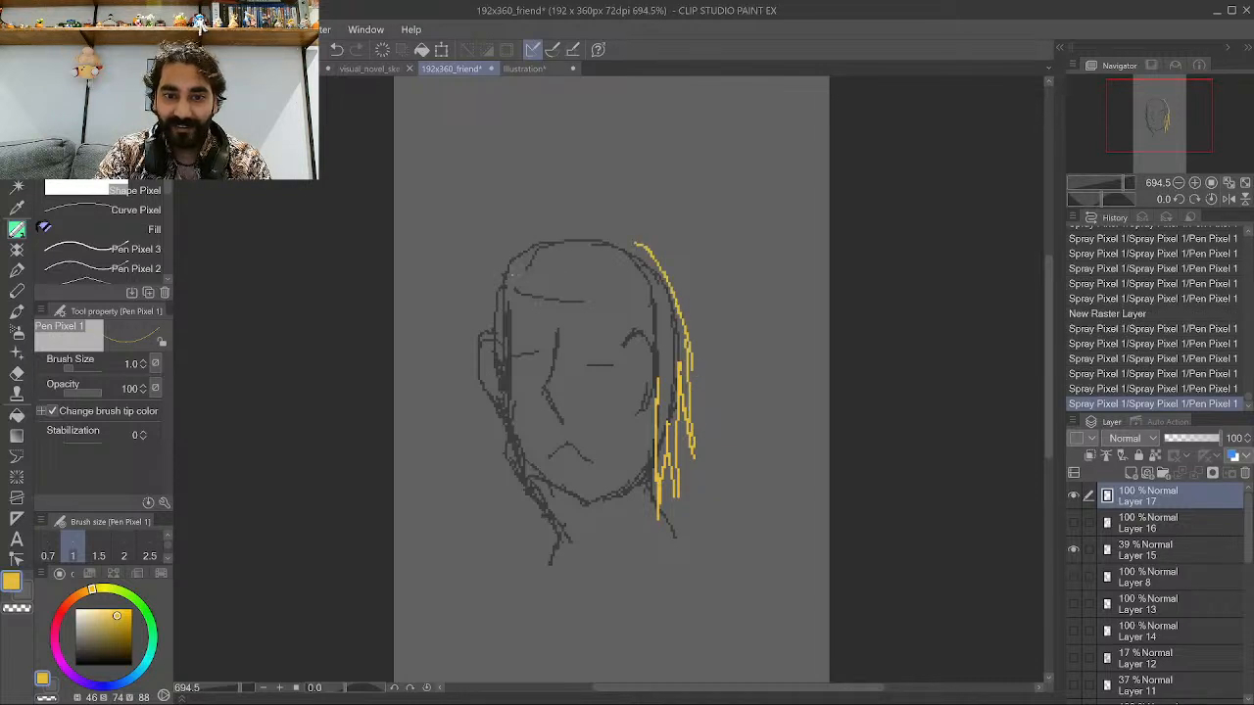
Add yellow bang strands across the forehead and along the left side of the face.
mouse_move(612, 316)
mouse_down()
mouse_move(610, 406)
mouse_move(623, 360)
mouse_move(651, 343)
mouse_up()
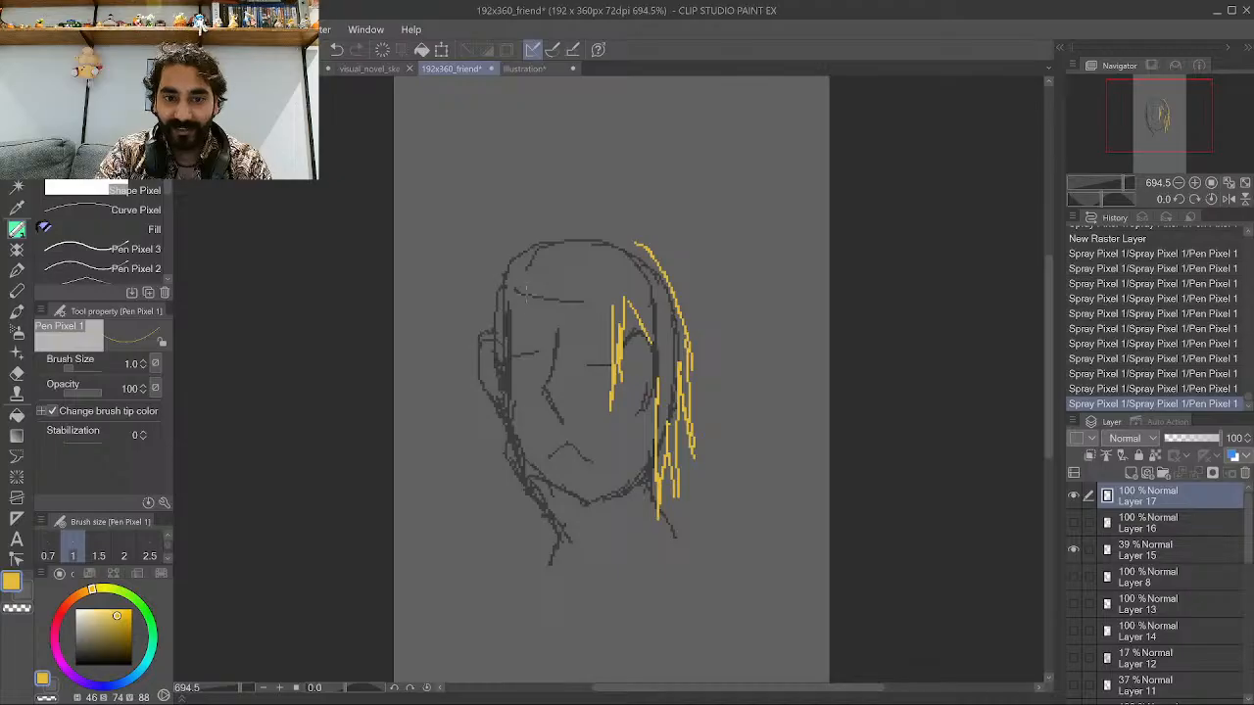
drag(502, 297, 489, 441)
mouse_move(510, 333)
mouse_down()
mouse_move(495, 421)
mouse_move(504, 396)
mouse_up()
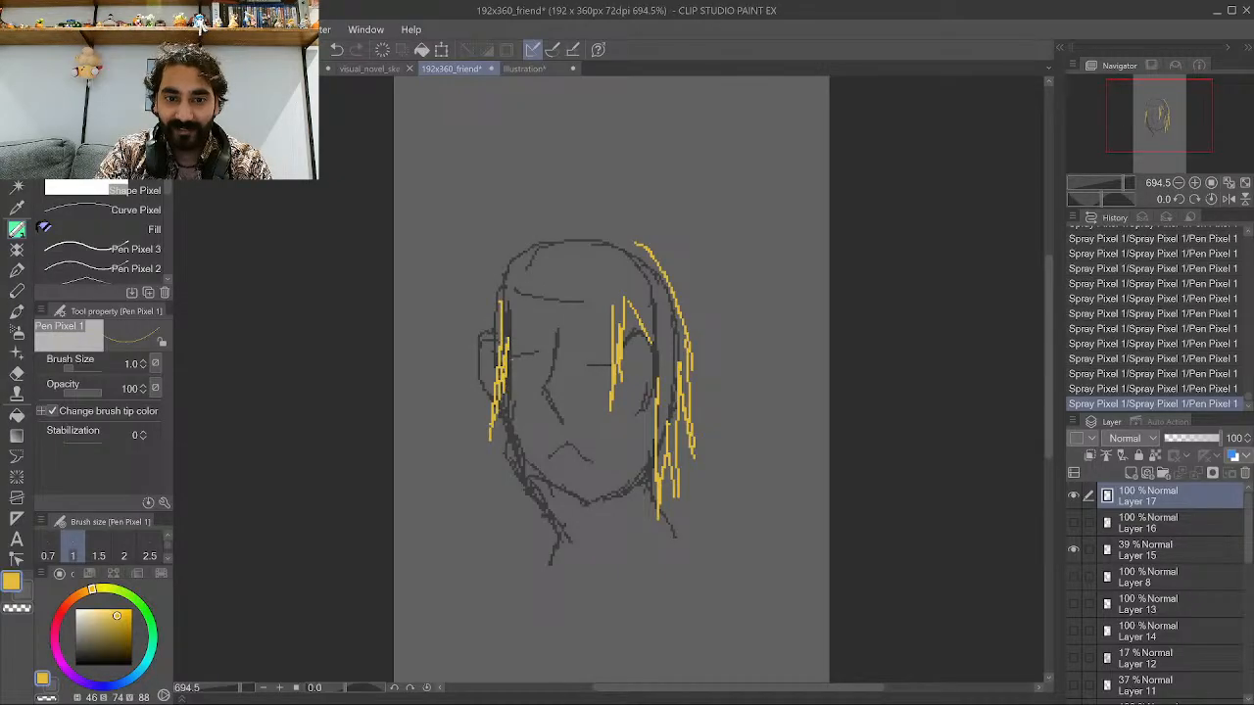
mouse_move(529, 286)
mouse_down()
mouse_move(507, 341)
mouse_move(527, 319)
mouse_up()
mouse_move(545, 273)
mouse_down()
mouse_move(544, 329)
mouse_move(561, 323)
mouse_up()
drag(574, 275, 574, 315)
mouse_move(587, 284)
mouse_down()
mouse_move(582, 327)
mouse_move(601, 302)
mouse_up()
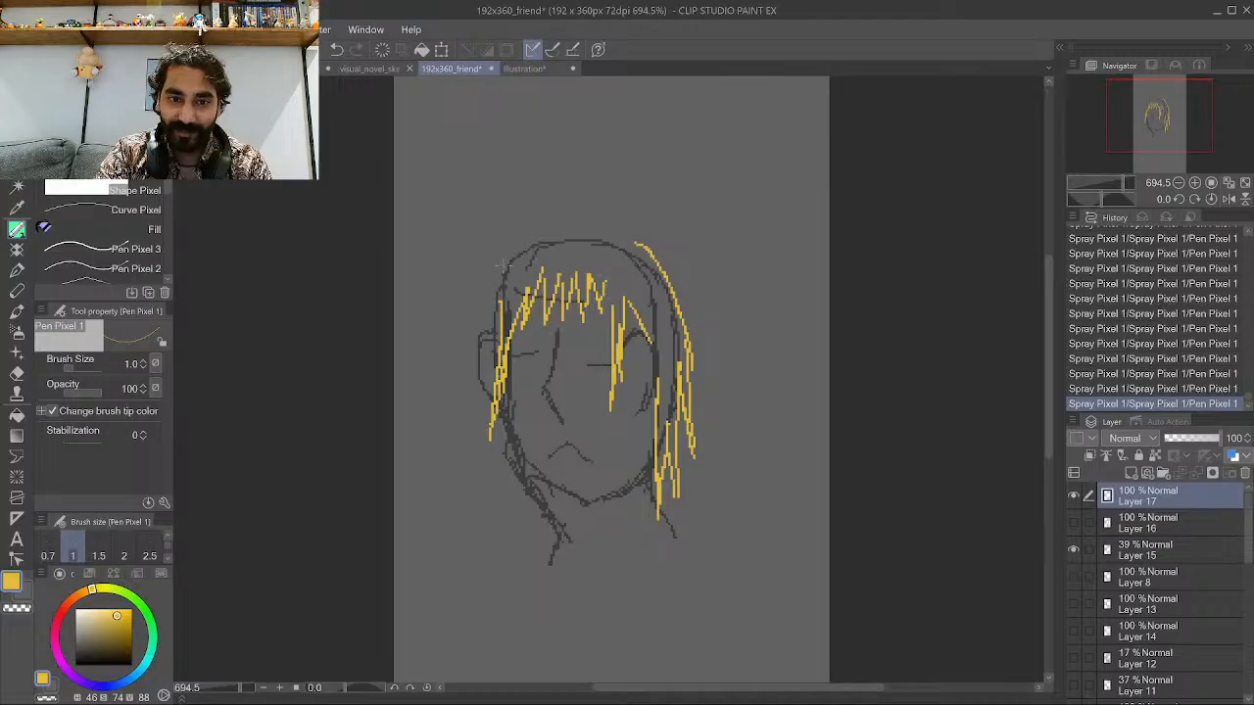
Add longer yellow strands on the lower left and draw the top outline of the hair.
drag(480, 384, 466, 493)
mouse_move(486, 437)
mouse_down()
mouse_move(473, 478)
mouse_move(474, 500)
mouse_move(484, 495)
mouse_up()
drag(516, 422, 490, 511)
drag(512, 448, 489, 523)
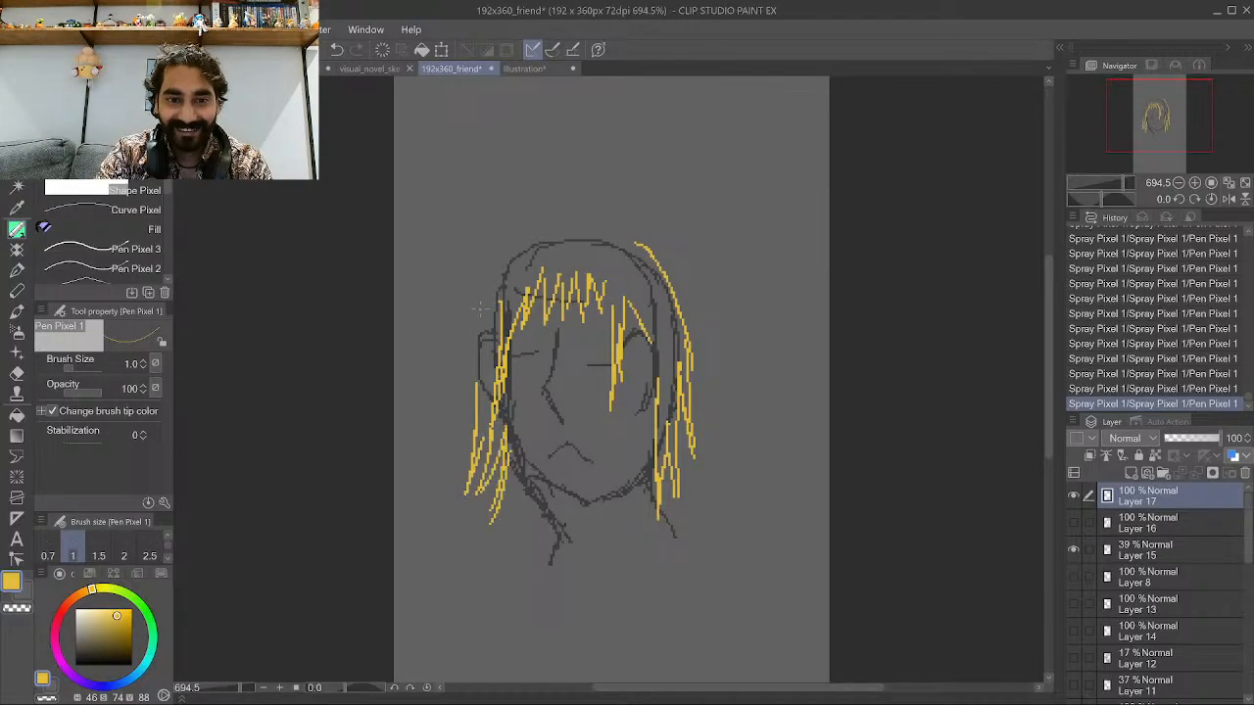
mouse_move(470, 388)
mouse_down()
mouse_move(488, 266)
mouse_move(511, 241)
mouse_move(565, 227)
mouse_move(516, 234)
mouse_move(594, 225)
mouse_move(638, 242)
mouse_up()
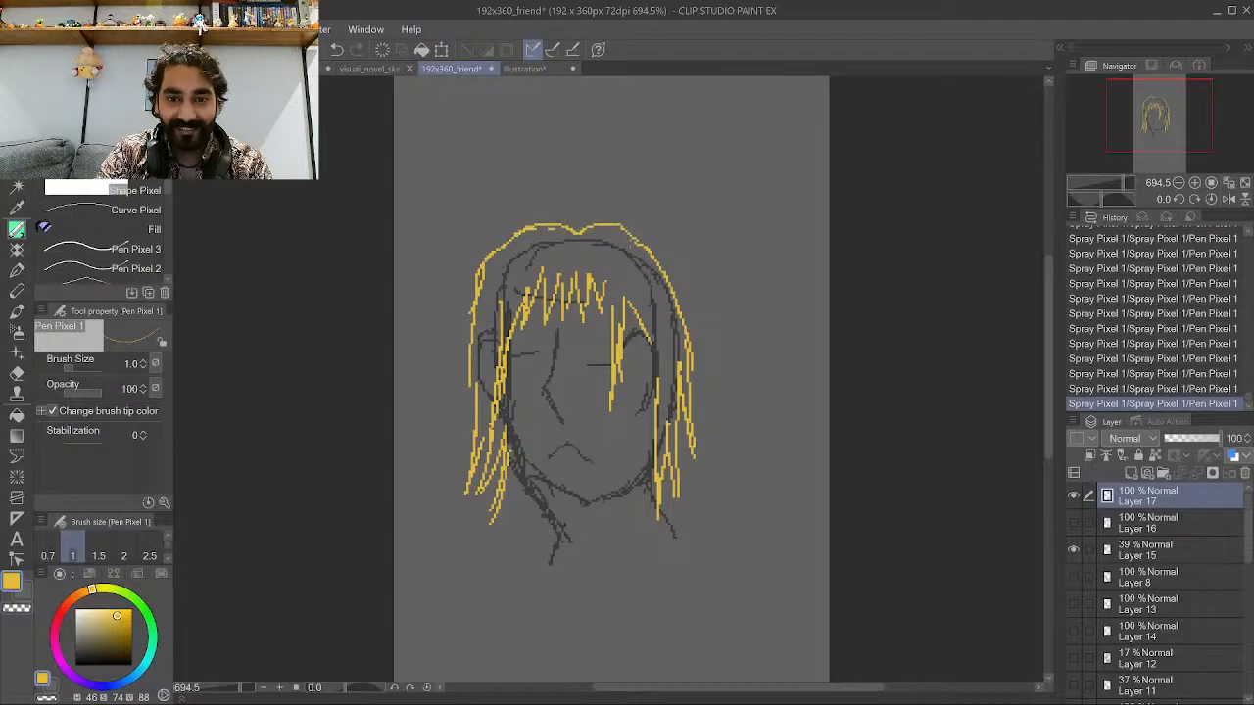
Compare the yellow hair with the blue hair version by toggling the two layers' visibility.
key(ctrl+minus)
click(1073, 523)
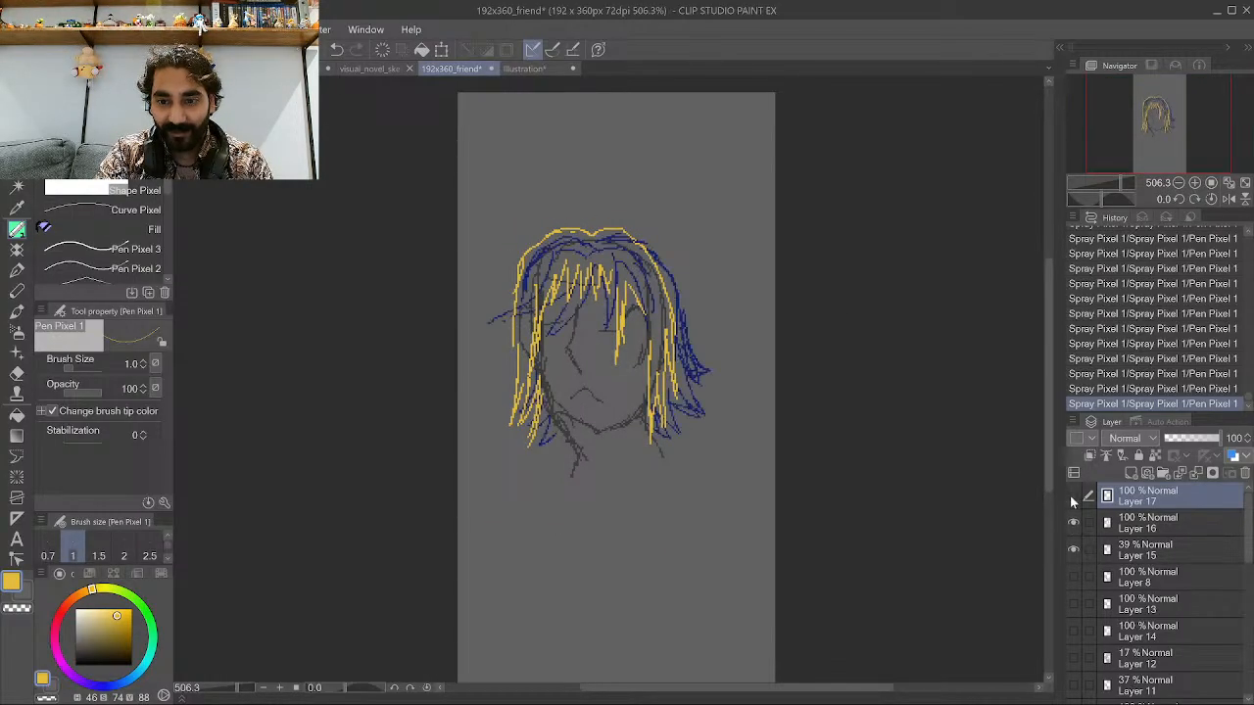
click(1071, 497)
click(1071, 496)
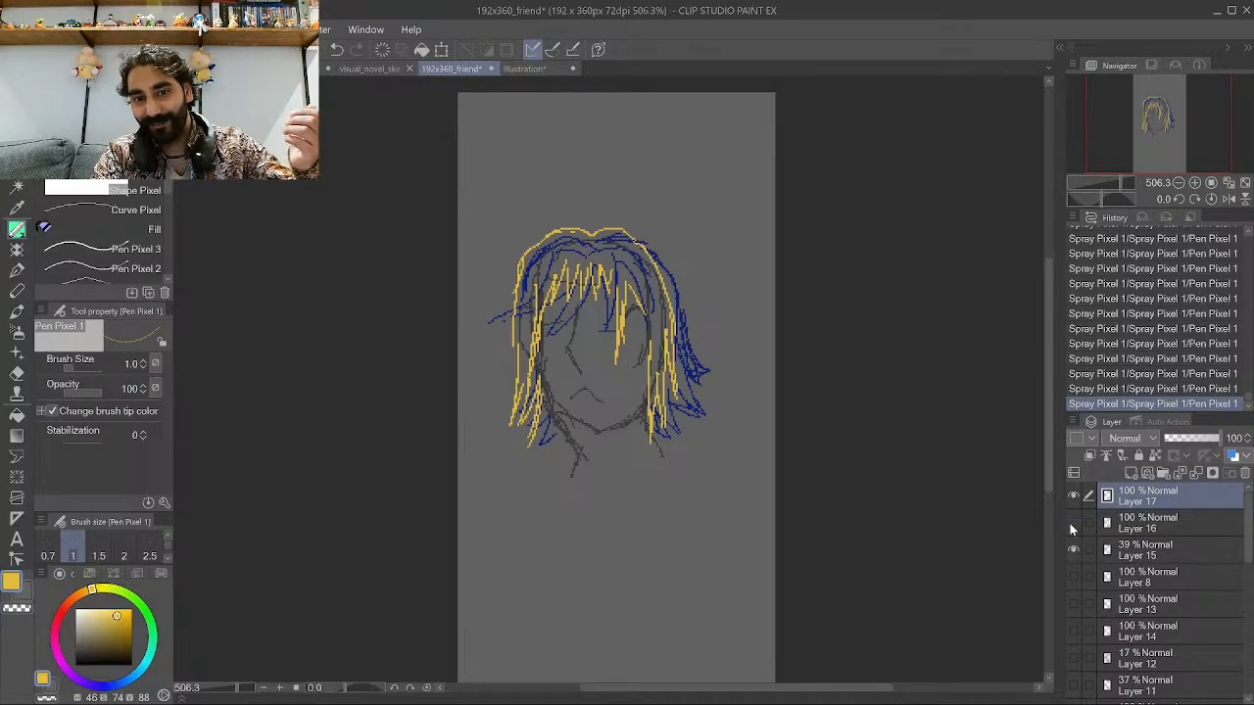
click(1073, 523)
scroll(645, 255, down, 1)
scroll(646, 255, up, 3)
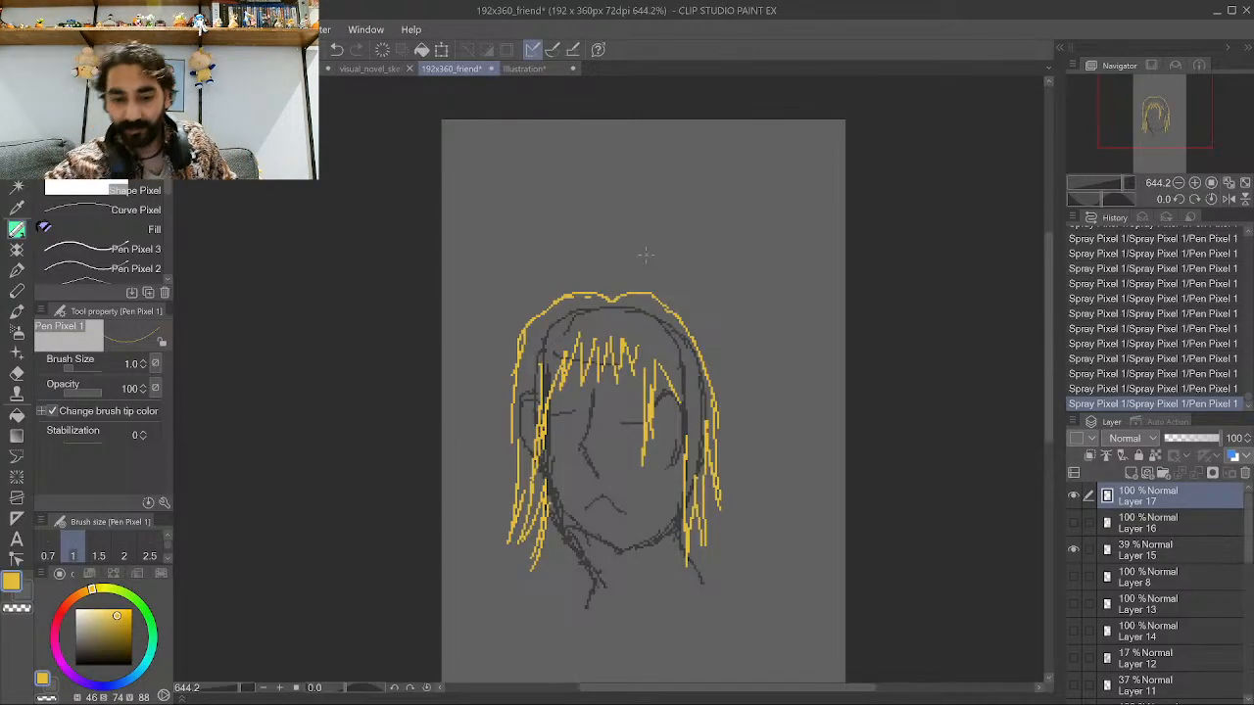
Add a new layer and hide the yellow hair layer to start another hairstyle.
scroll(646, 256, down, 3)
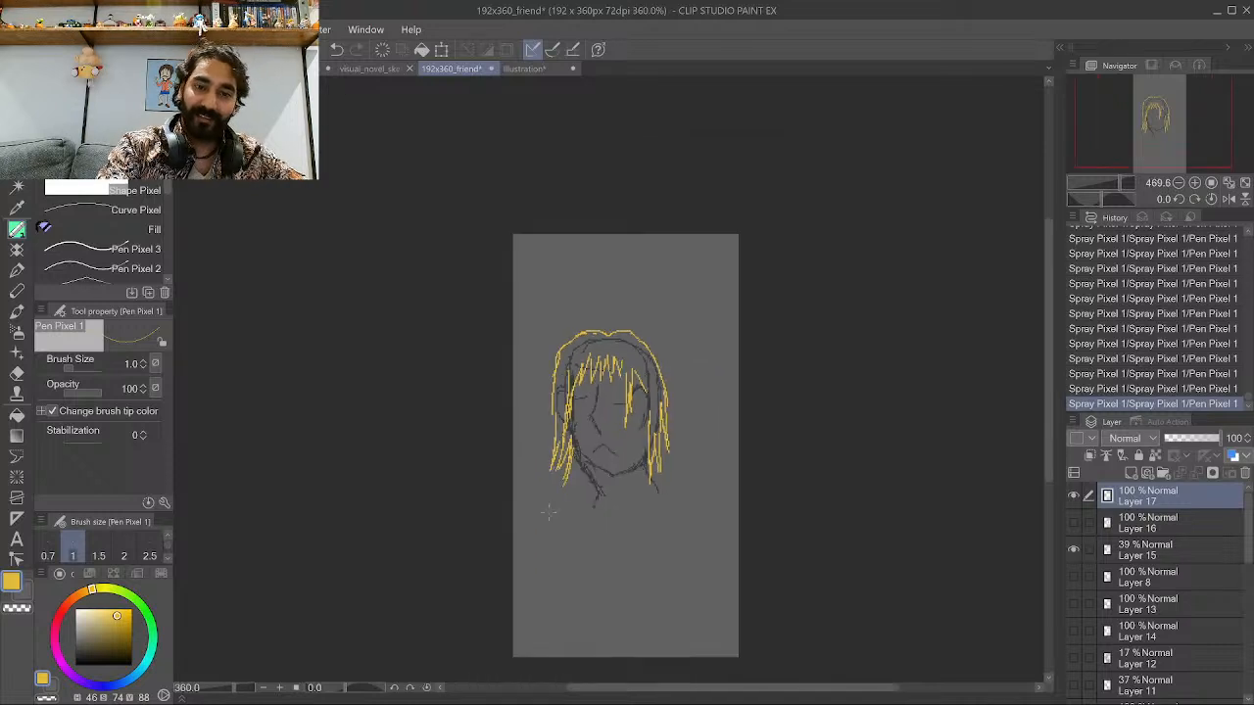
scroll(628, 395, up, 4)
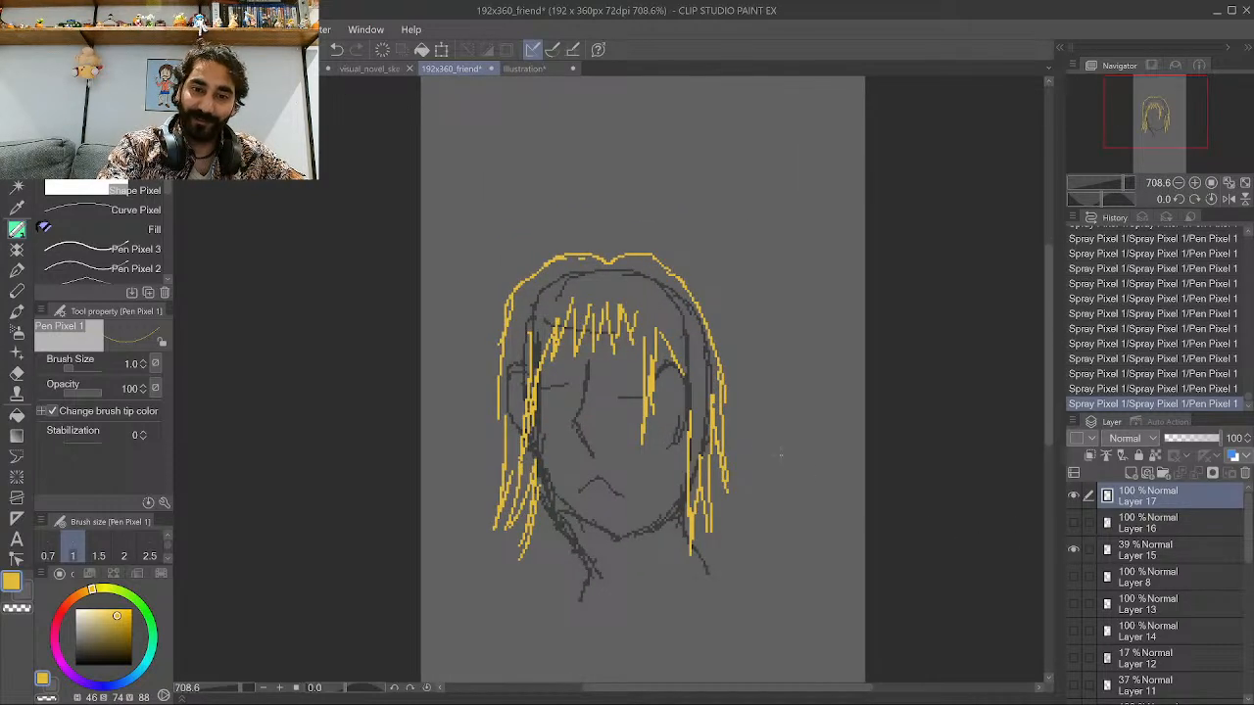
scroll(781, 454, down, 1)
scroll(688, 425, up, 3)
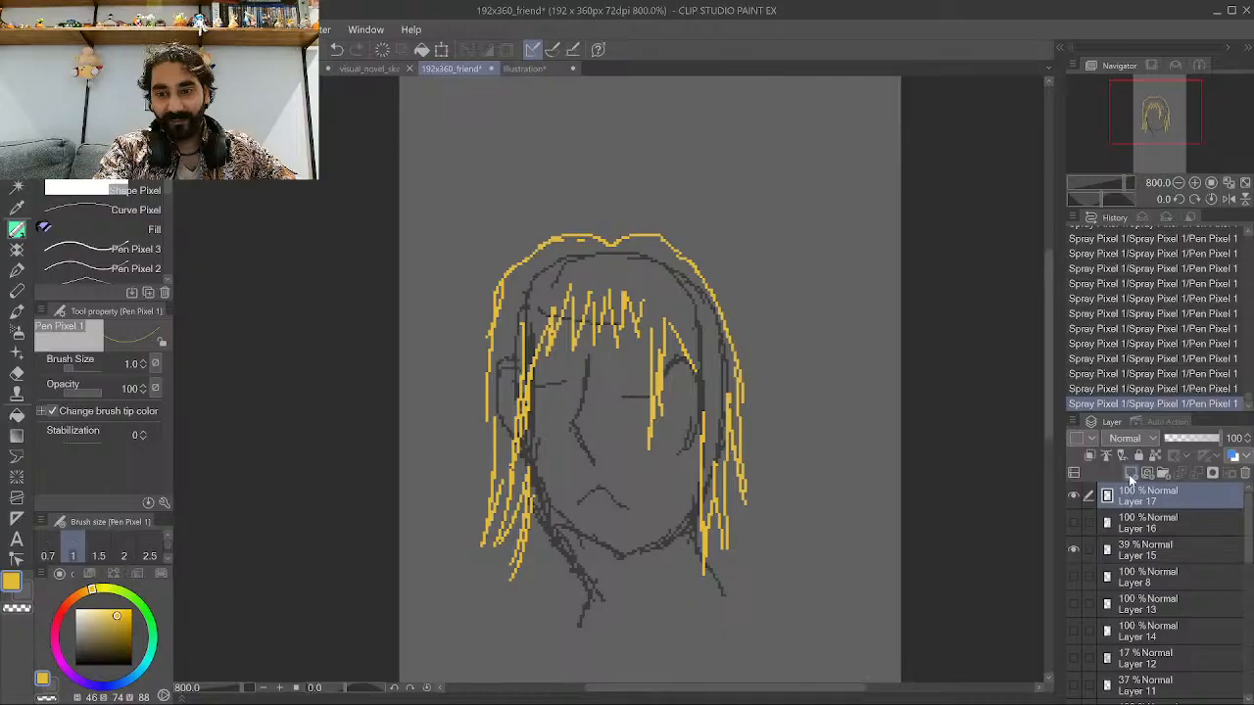
click(1131, 474)
click(1074, 522)
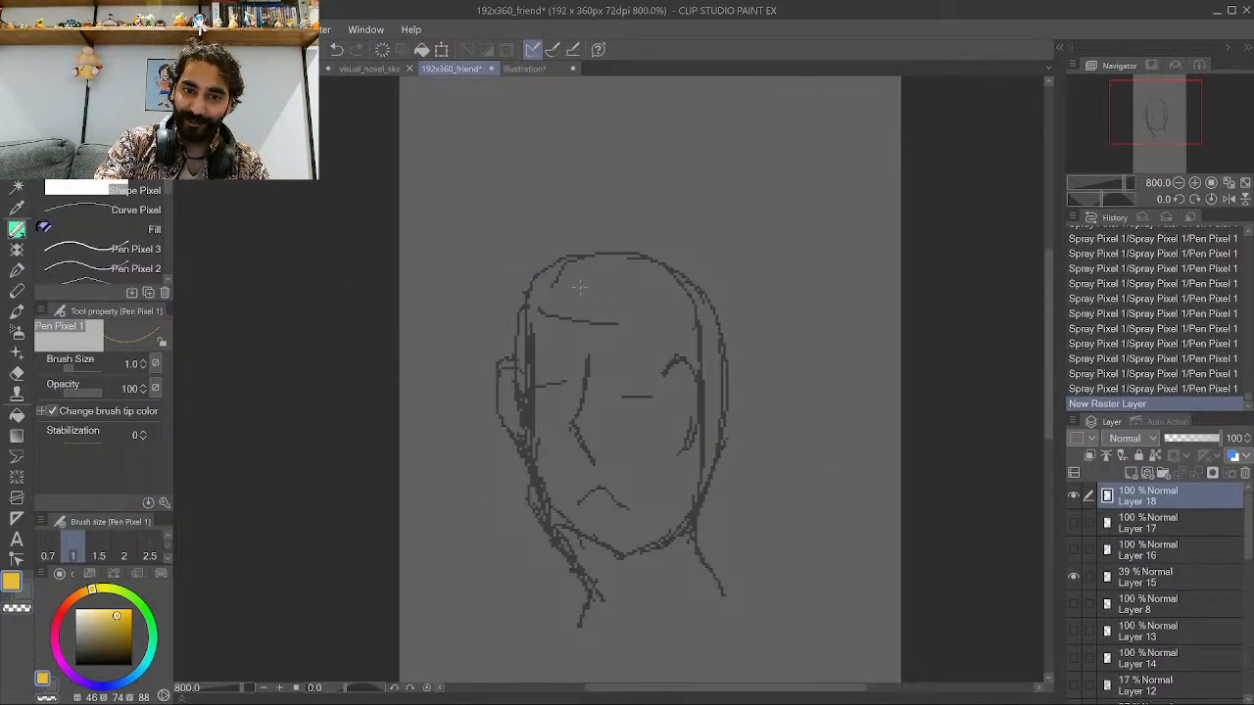
Draw a spiky yellow hairstyle around the top and right side of the head, with inner spikes across the forehead.
mouse_move(505, 361)
mouse_down()
mouse_move(482, 316)
mouse_move(520, 345)
mouse_move(496, 287)
mouse_move(520, 343)
mouse_move(534, 219)
mouse_move(568, 275)
mouse_move(624, 208)
mouse_move(610, 266)
mouse_move(630, 208)
mouse_move(653, 223)
mouse_move(642, 263)
mouse_move(674, 221)
mouse_move(657, 262)
mouse_move(705, 240)
mouse_move(722, 266)
mouse_move(701, 277)
mouse_move(744, 301)
mouse_move(747, 335)
mouse_move(746, 349)
mouse_move(695, 349)
mouse_move(749, 411)
mouse_move(730, 420)
mouse_move(749, 457)
mouse_move(734, 504)
mouse_move(705, 451)
mouse_move(720, 522)
mouse_up()
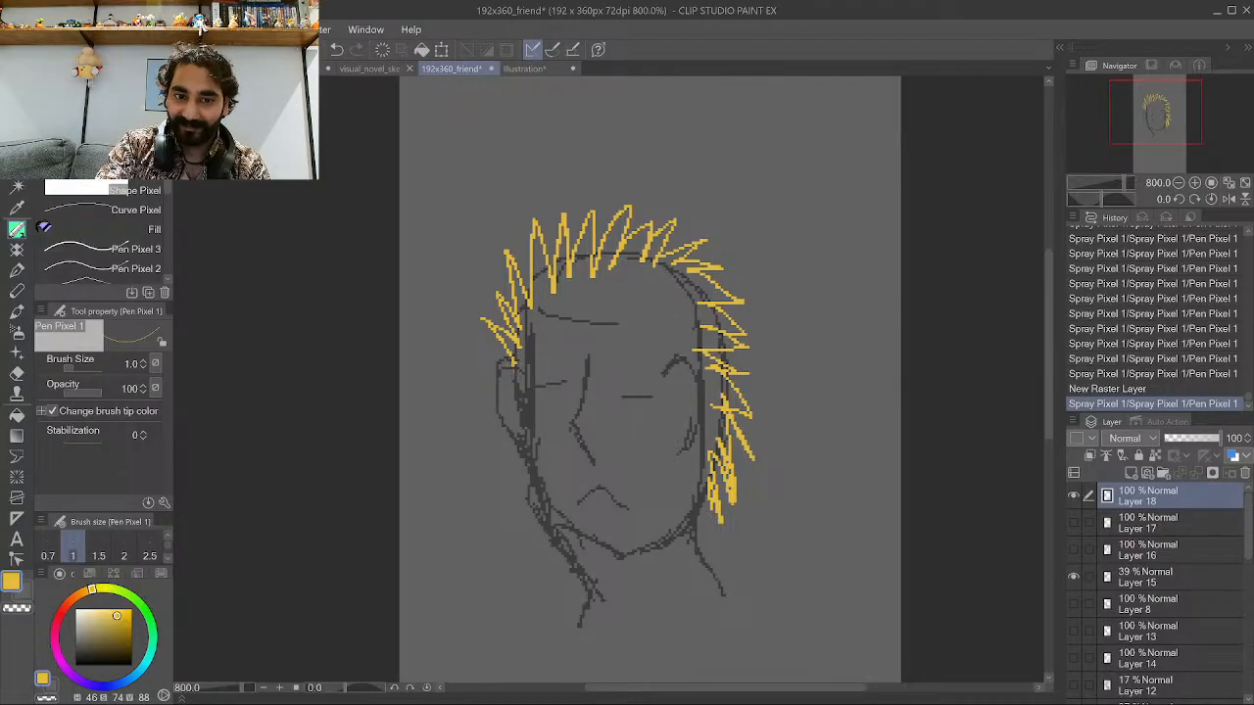
mouse_move(514, 365)
mouse_down()
mouse_move(567, 328)
mouse_move(624, 325)
mouse_move(645, 333)
mouse_move(662, 374)
mouse_move(653, 335)
mouse_move(662, 369)
mouse_move(673, 301)
mouse_move(676, 343)
mouse_move(649, 282)
mouse_move(650, 310)
mouse_move(623, 284)
mouse_move(621, 314)
mouse_move(577, 286)
mouse_move(546, 321)
mouse_up()
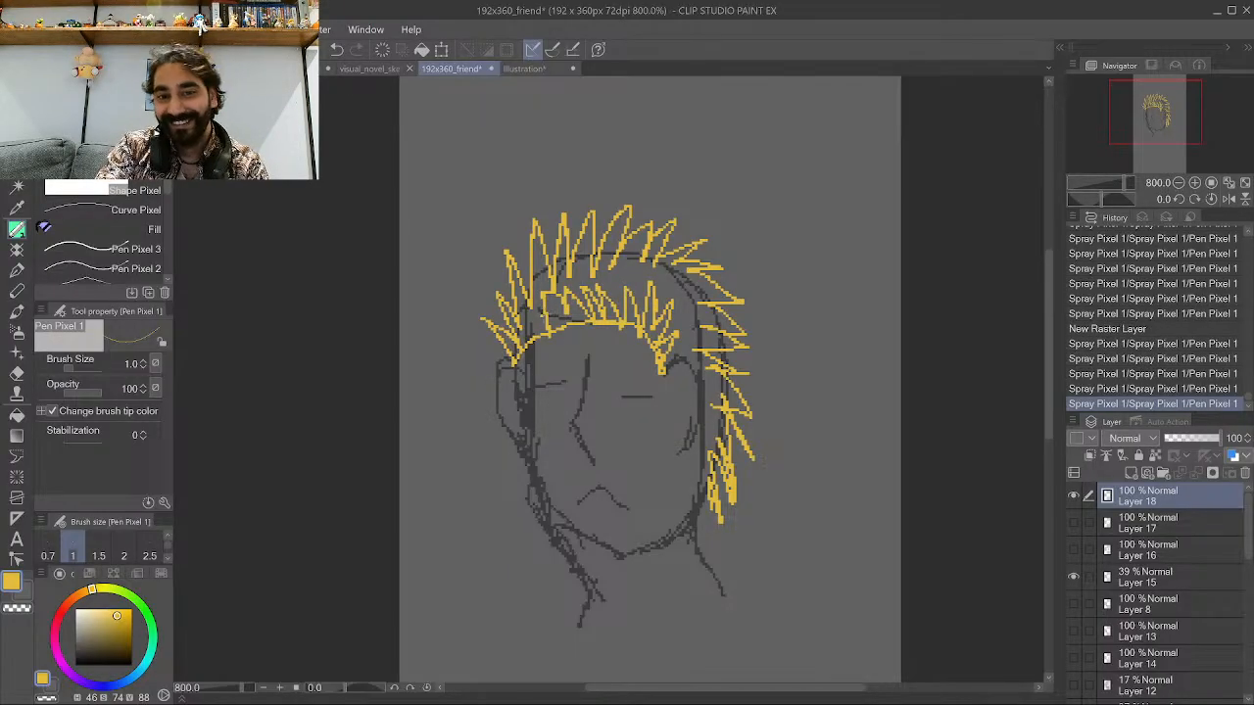
mouse_move(511, 442)
mouse_down()
mouse_move(535, 555)
mouse_move(544, 538)
mouse_move(558, 550)
mouse_up()
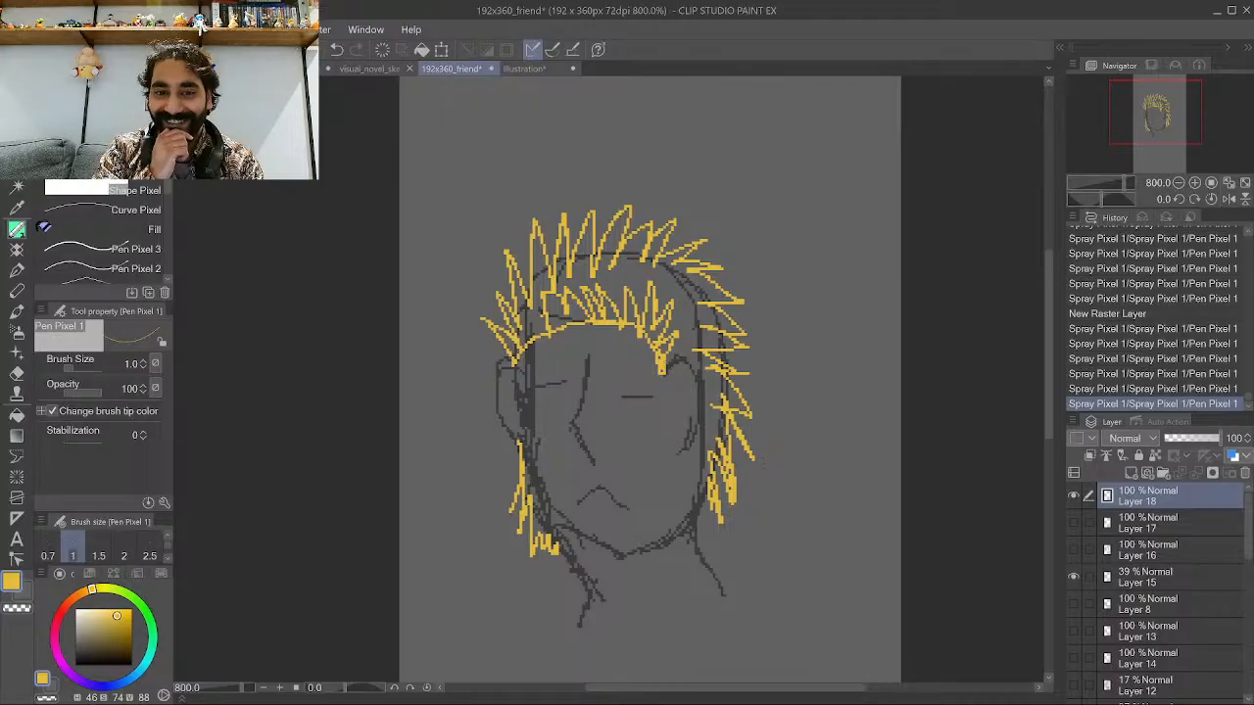
Add short yellow strands along the right side of the face and down the left side of the head.
drag(674, 355, 656, 384)
drag(668, 389, 655, 404)
drag(670, 399, 656, 415)
drag(670, 410, 659, 429)
drag(676, 427, 660, 438)
mouse_move(541, 368)
mouse_down()
mouse_move(520, 390)
mouse_move(516, 443)
mouse_up()
drag(533, 429, 524, 447)
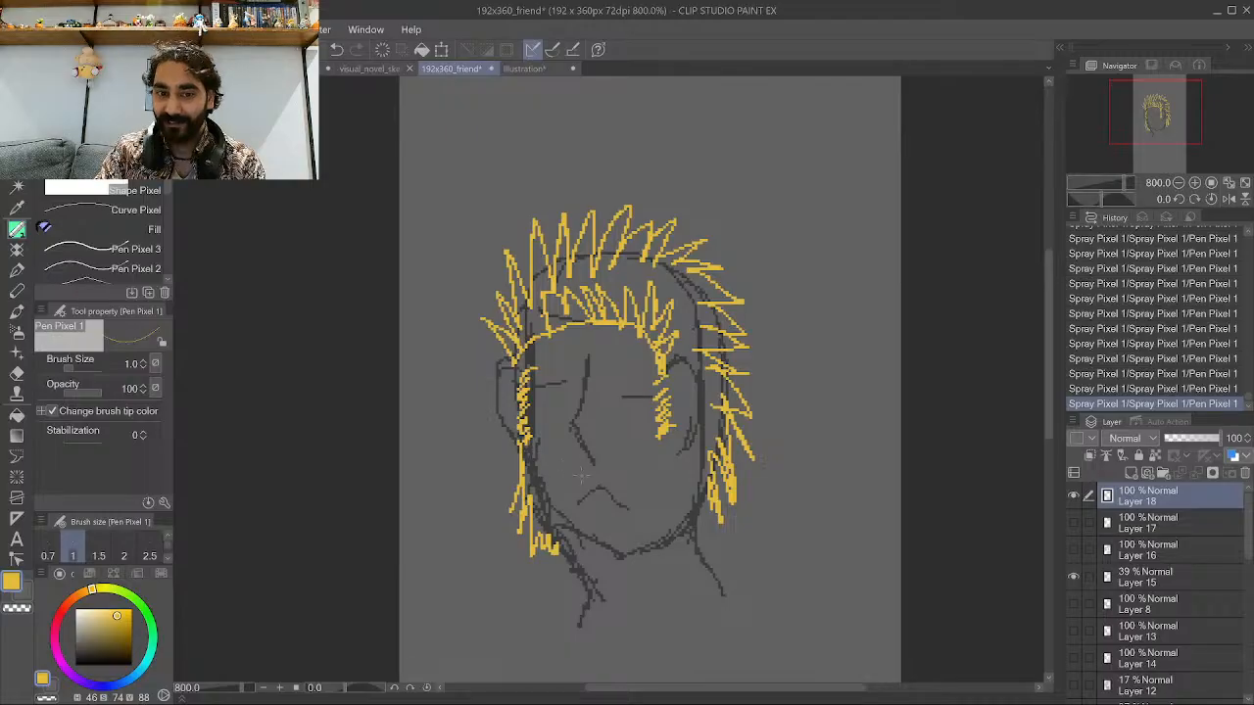
Draw a yellow goatee patch beneath the mouth on the chin.
drag(585, 525, 578, 550)
drag(588, 529, 587, 549)
mouse_move(597, 527)
mouse_down()
mouse_move(594, 555)
mouse_move(627, 562)
mouse_move(602, 541)
mouse_up()
drag(597, 519, 592, 533)
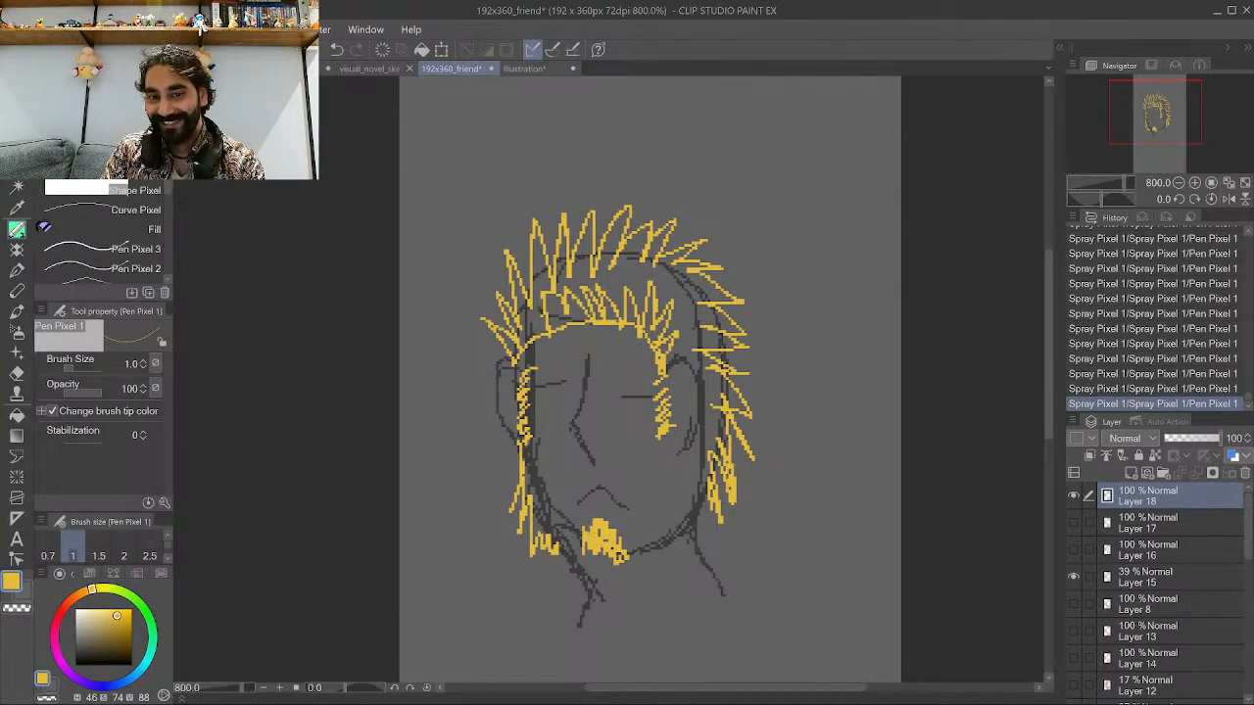
drag(623, 546, 649, 551)
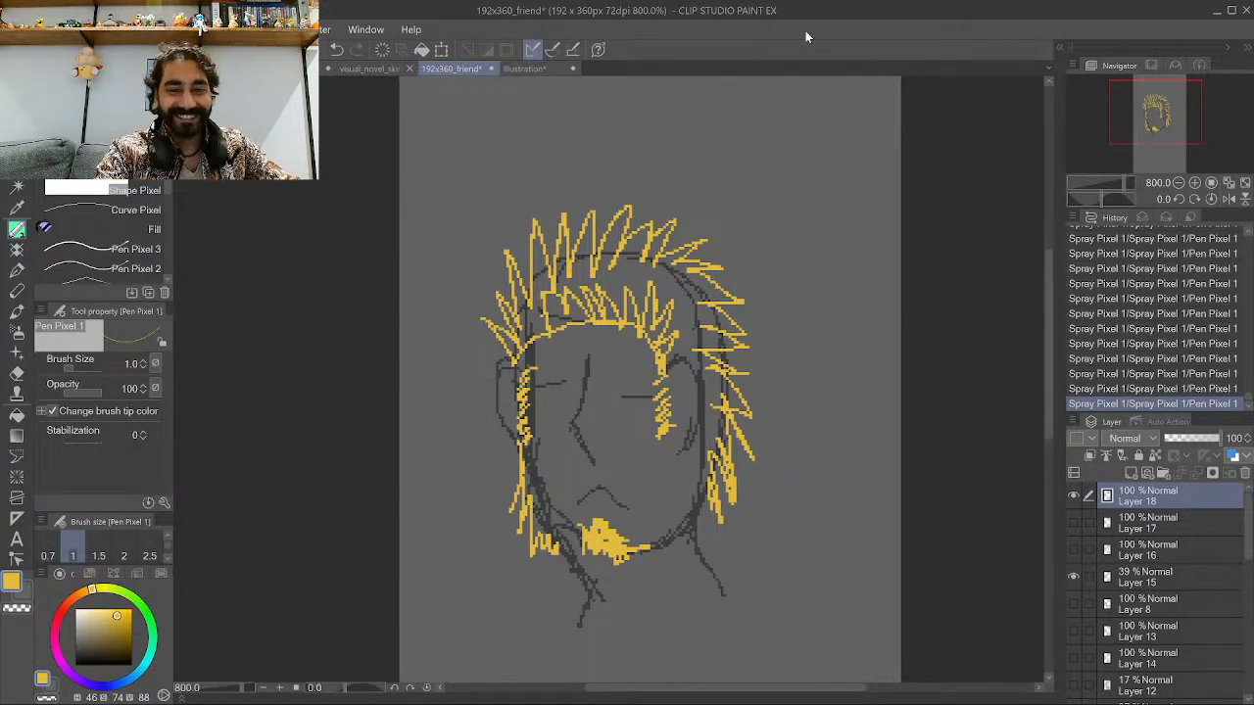
Compare the spiky, blue and yellow hairstyles by toggling their layers' visibility.
scroll(811, 152, down, 2)
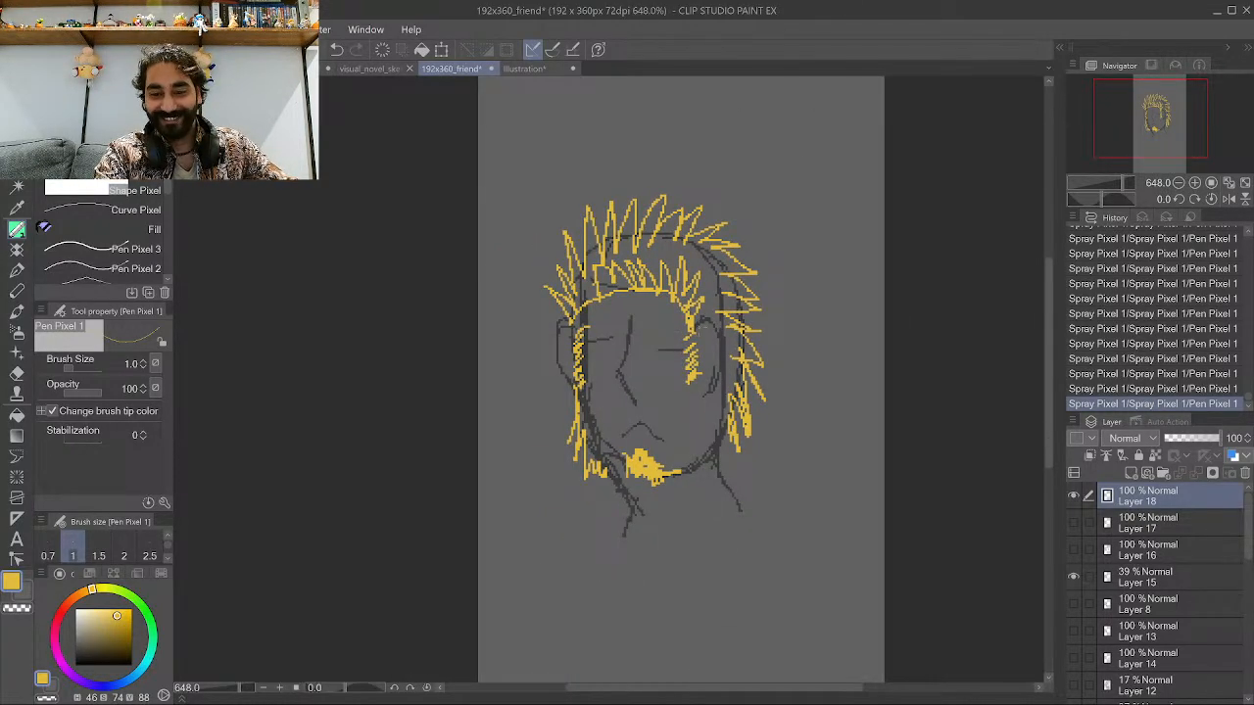
scroll(742, 314, up, 1)
click(1073, 495)
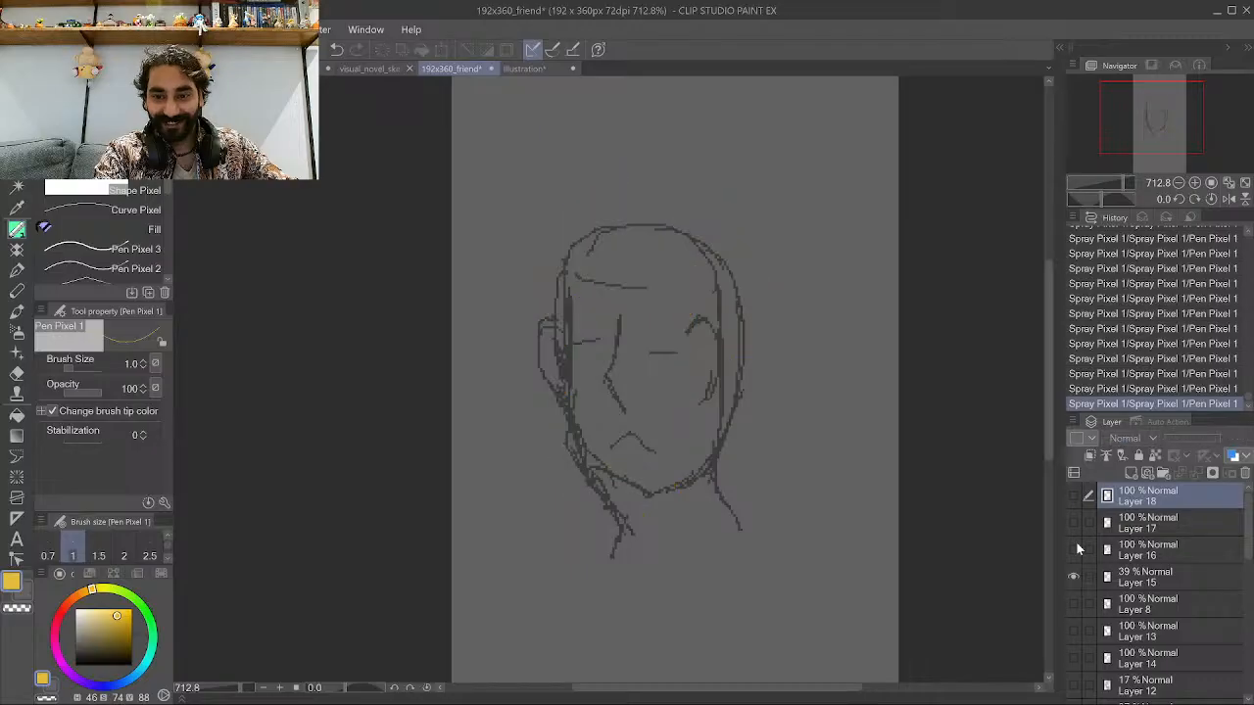
click(1074, 548)
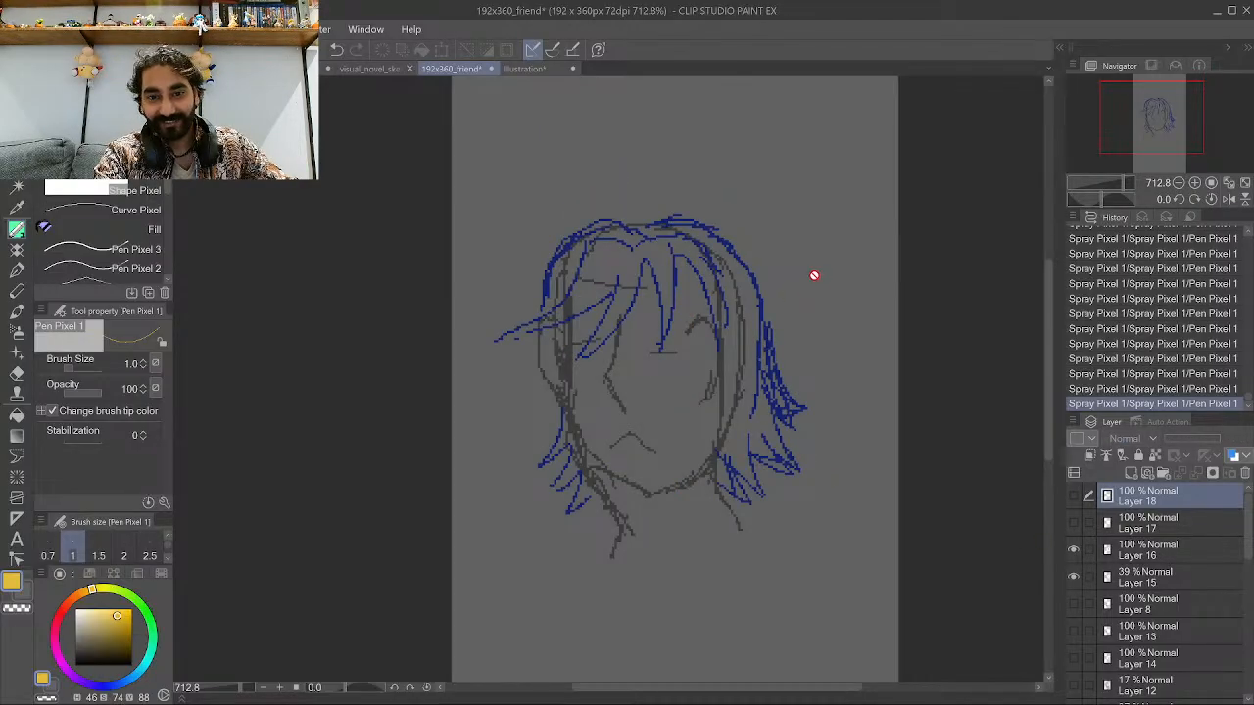
scroll(779, 244, up, 1)
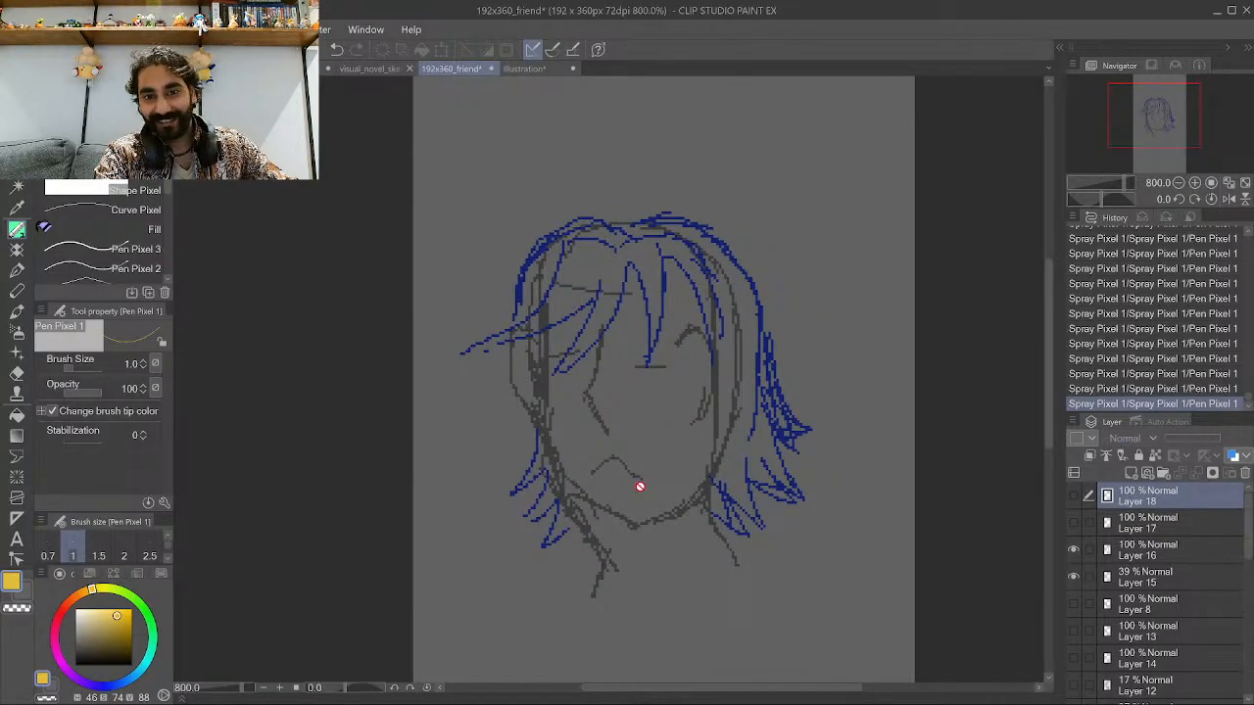
click(1073, 549)
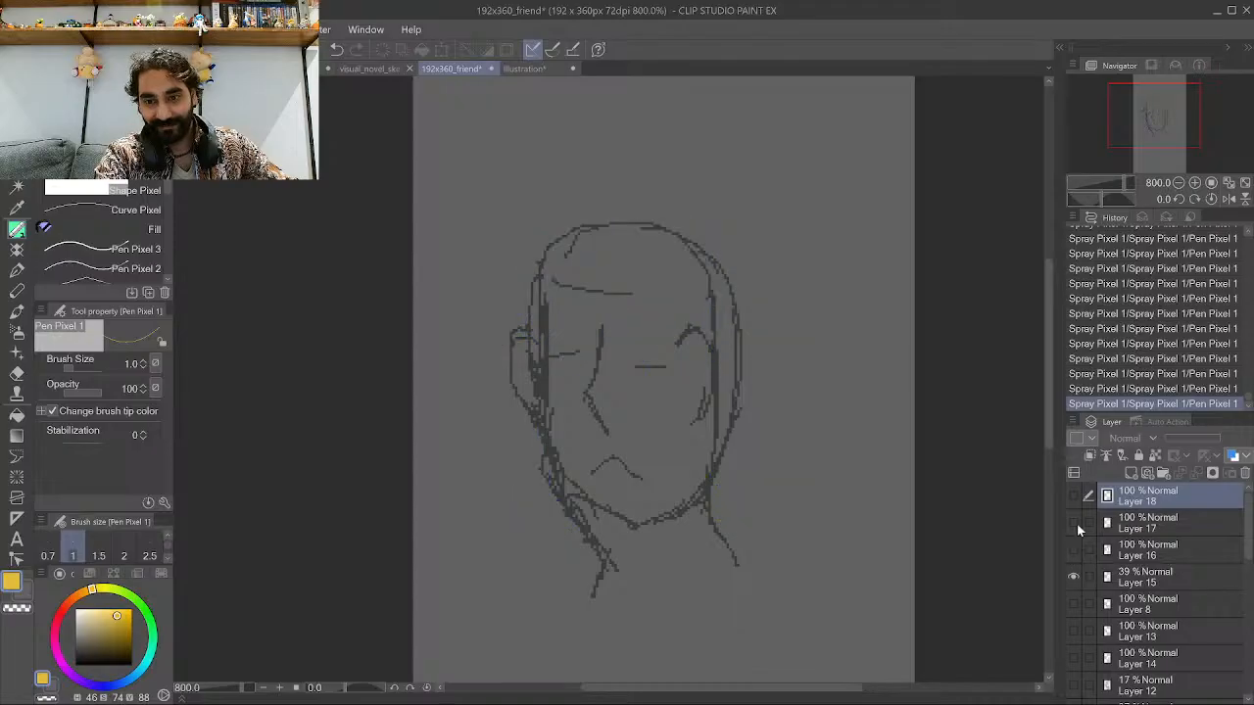
click(1074, 524)
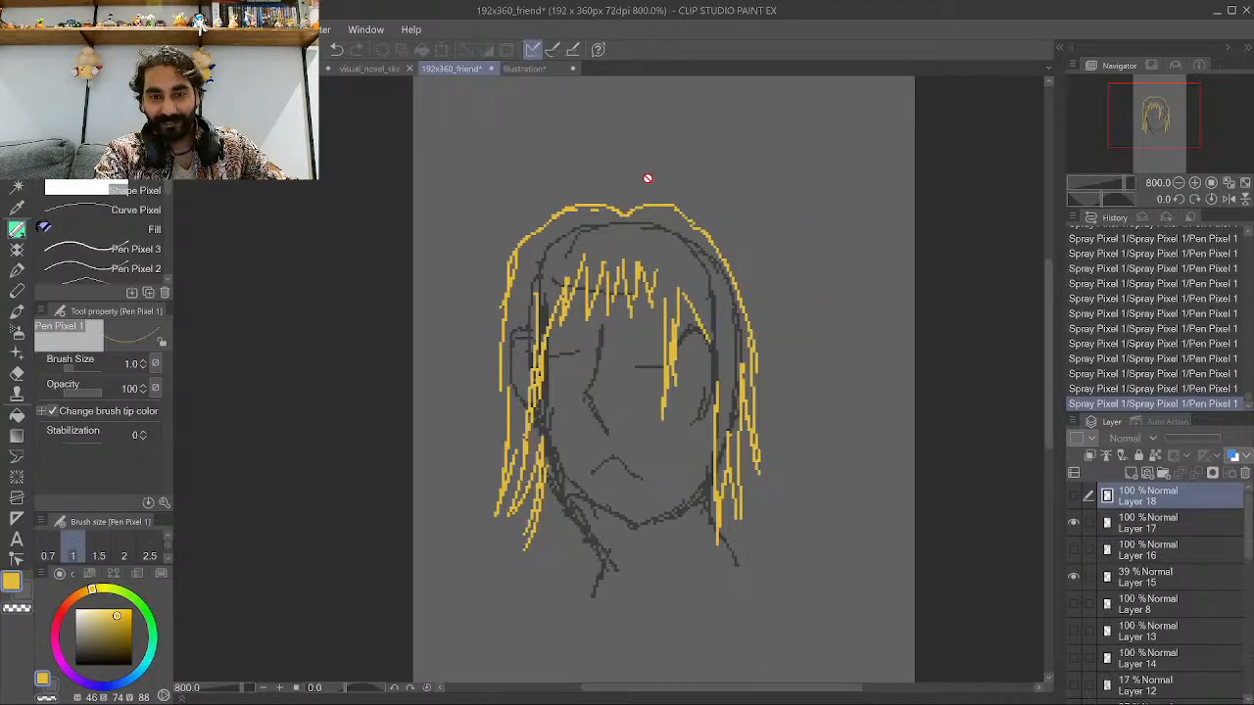
click(1074, 524)
click(1073, 496)
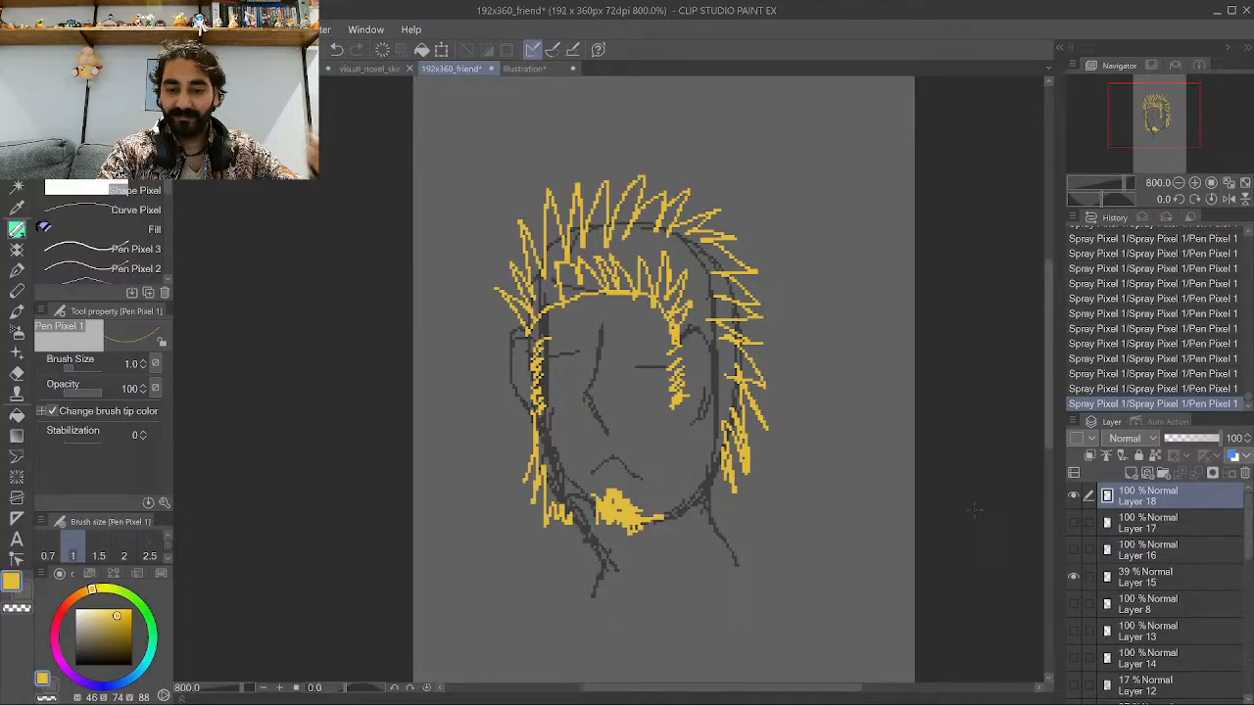
Add another new layer and hide the spiky hair layer.
click(1131, 473)
click(1073, 523)
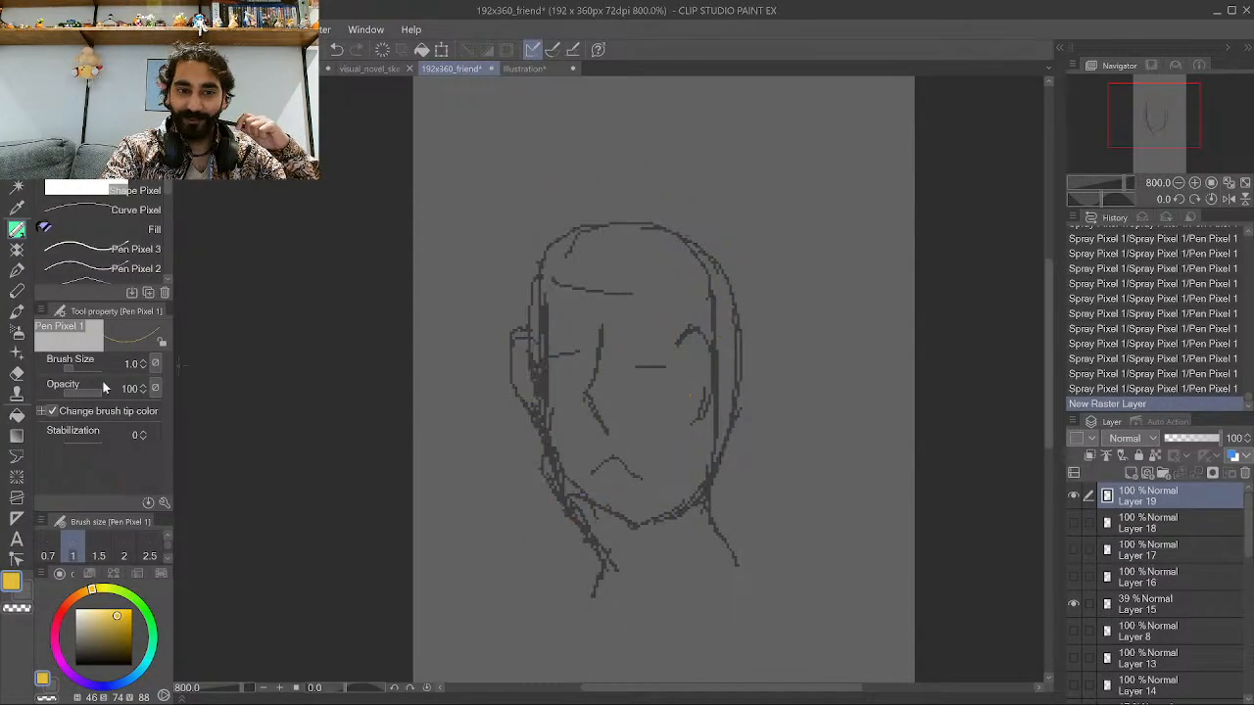
drag(79, 637, 76, 647)
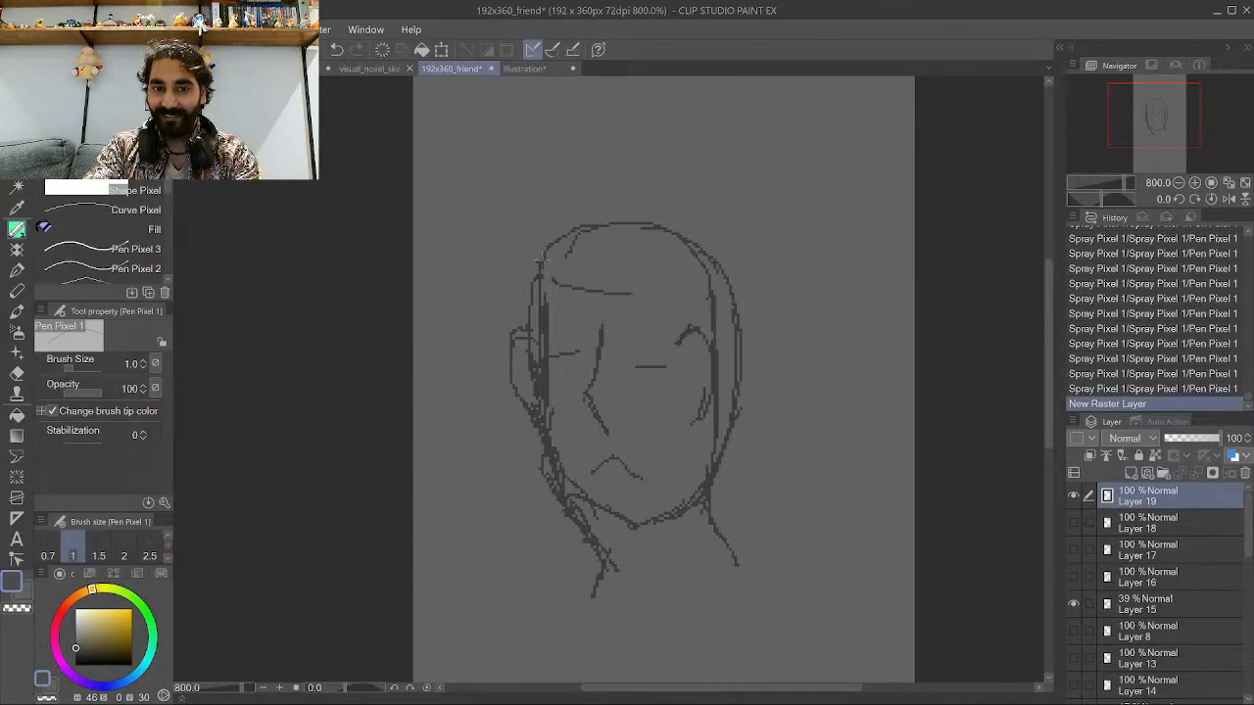
mouse_move(540, 261)
mouse_down()
mouse_move(609, 299)
mouse_move(670, 284)
mouse_move(705, 252)
mouse_move(686, 238)
mouse_move(665, 260)
mouse_move(654, 244)
mouse_move(643, 269)
mouse_move(632, 237)
mouse_move(623, 284)
mouse_move(612, 240)
mouse_move(600, 268)
mouse_move(576, 238)
mouse_move(578, 284)
mouse_move(566, 257)
mouse_up()
key(ctrl+z)
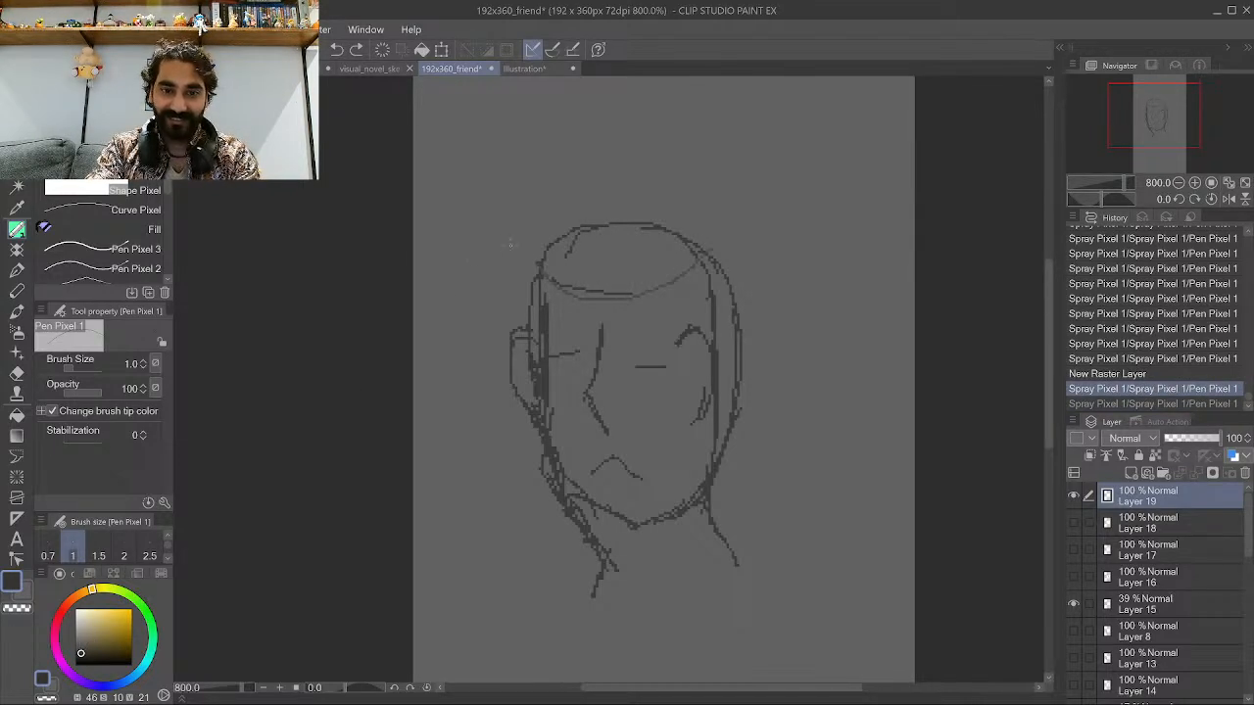
mouse_move(545, 265)
mouse_down()
mouse_move(650, 304)
mouse_move(714, 262)
mouse_move(700, 290)
mouse_move(706, 257)
mouse_move(681, 276)
mouse_move(670, 239)
mouse_move(657, 278)
mouse_move(638, 253)
mouse_move(610, 246)
mouse_move(603, 263)
mouse_move(555, 266)
mouse_up()
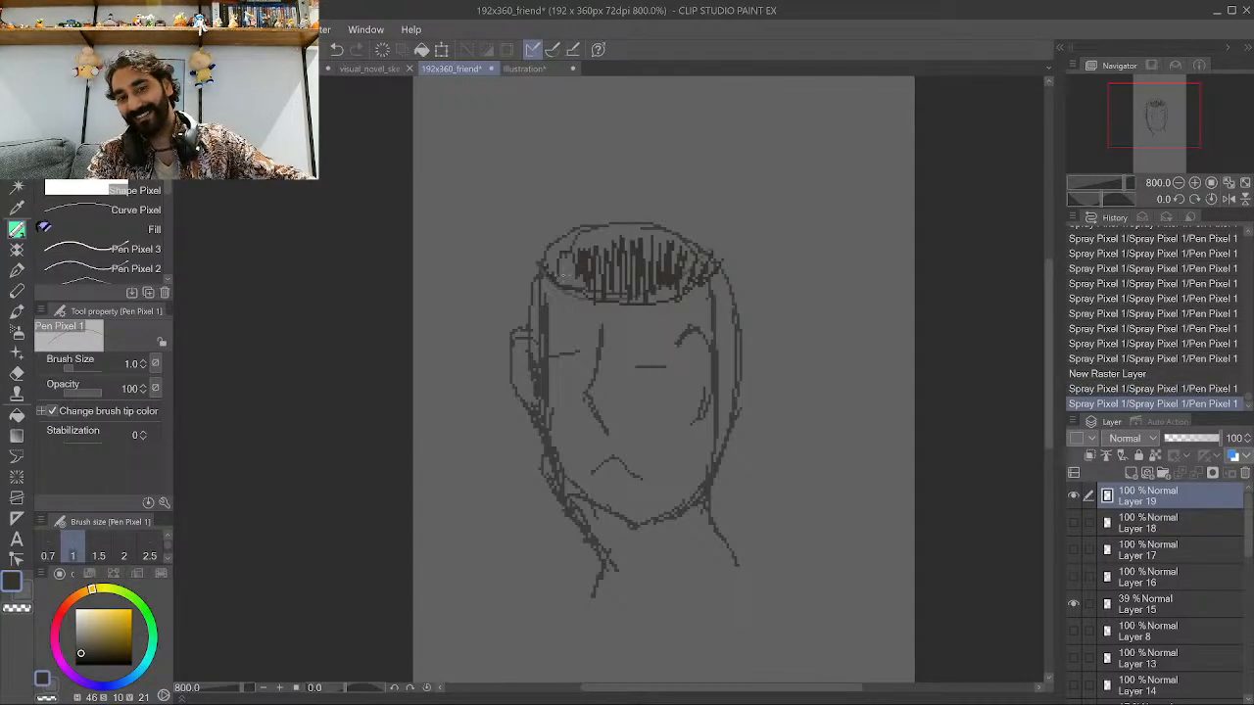
key(ctrl+z)
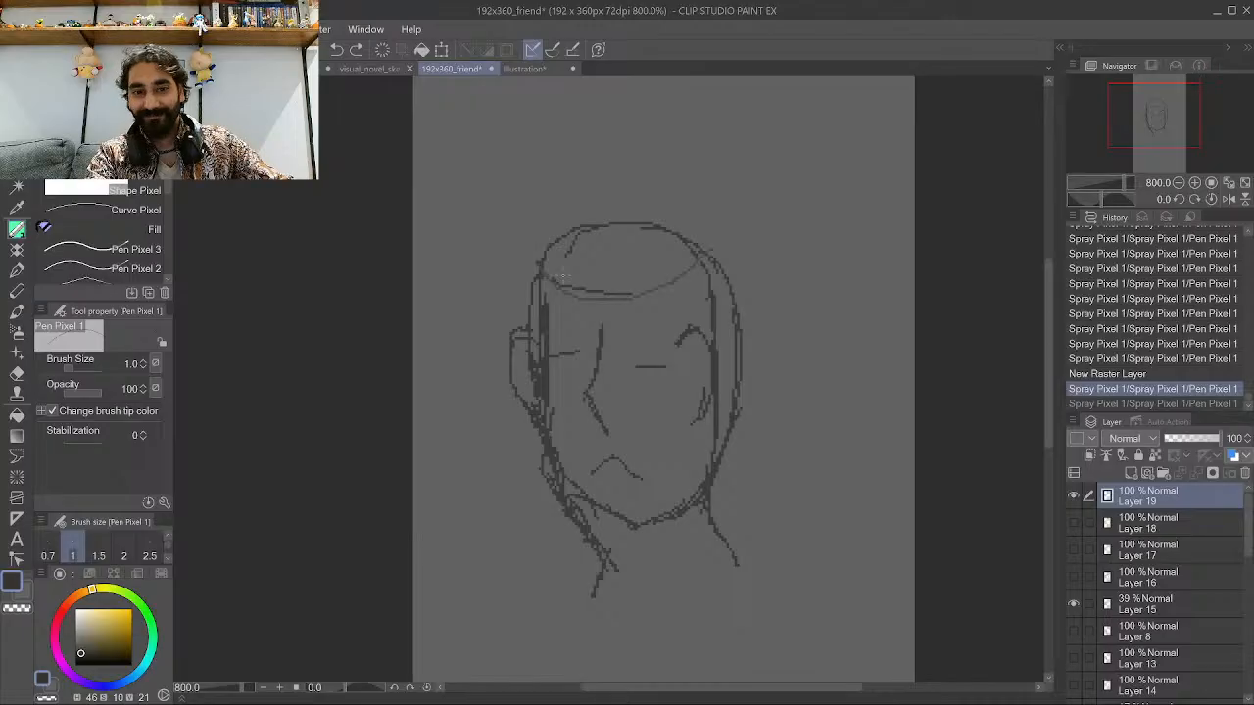
key(ctrl+z)
key(ctrl+z)
key(ctrl+y)
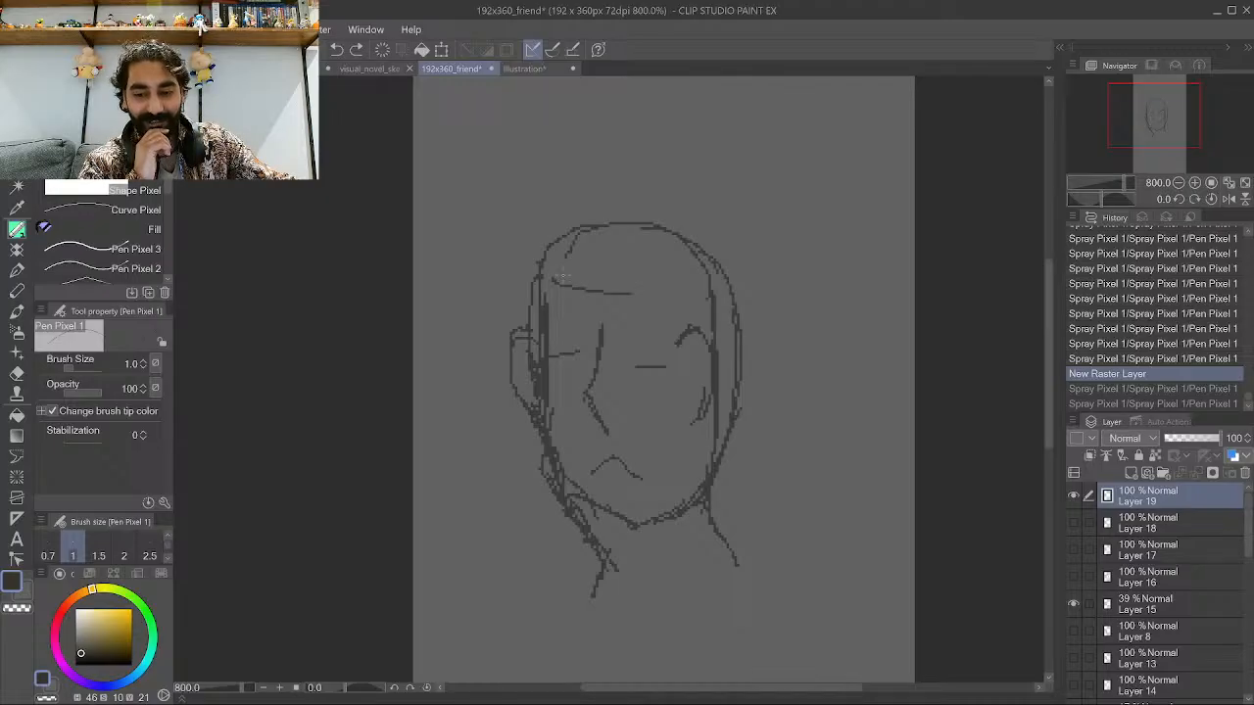
Briefly toggle the yellow hair layer on and off to compare against the bare head.
click(1072, 551)
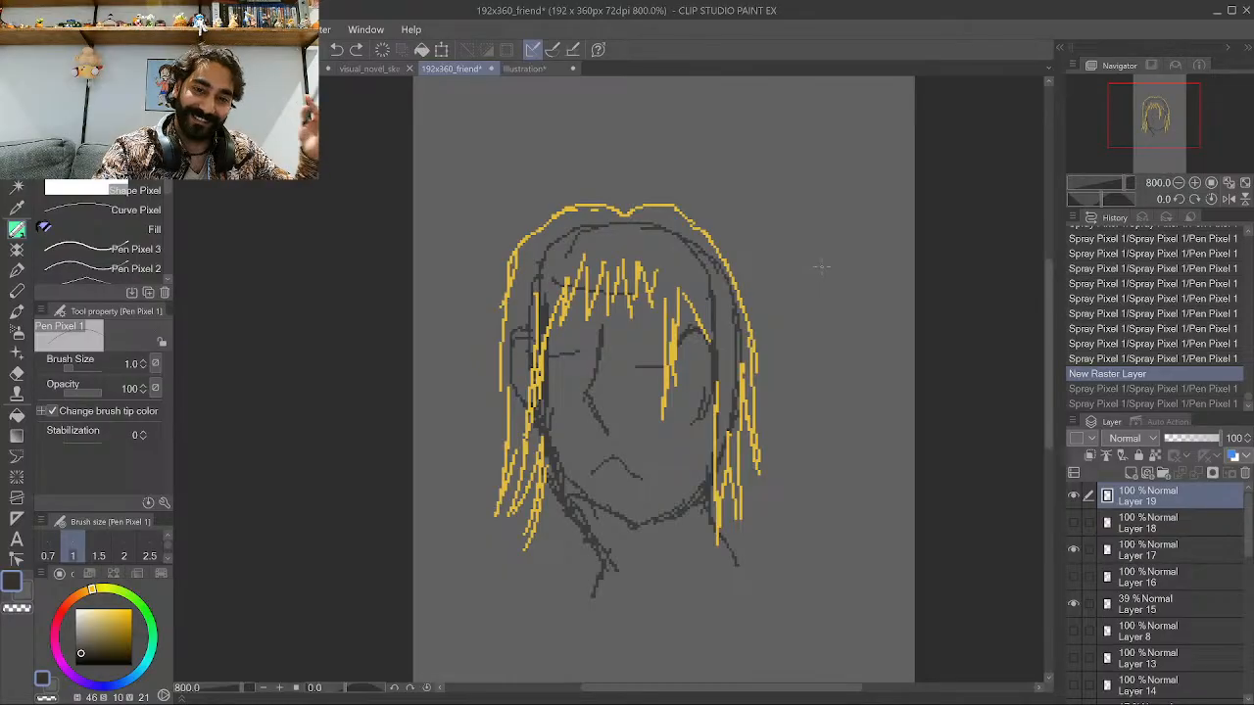
click(1075, 550)
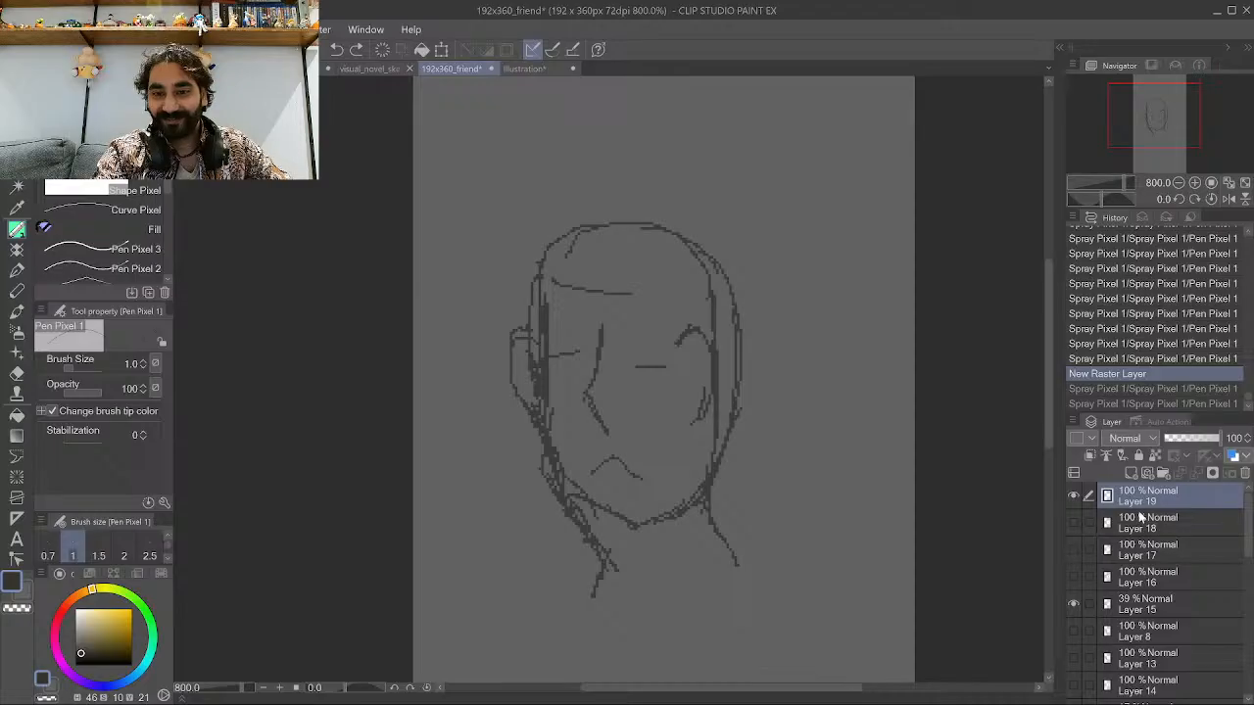
scroll(754, 426, down, 2)
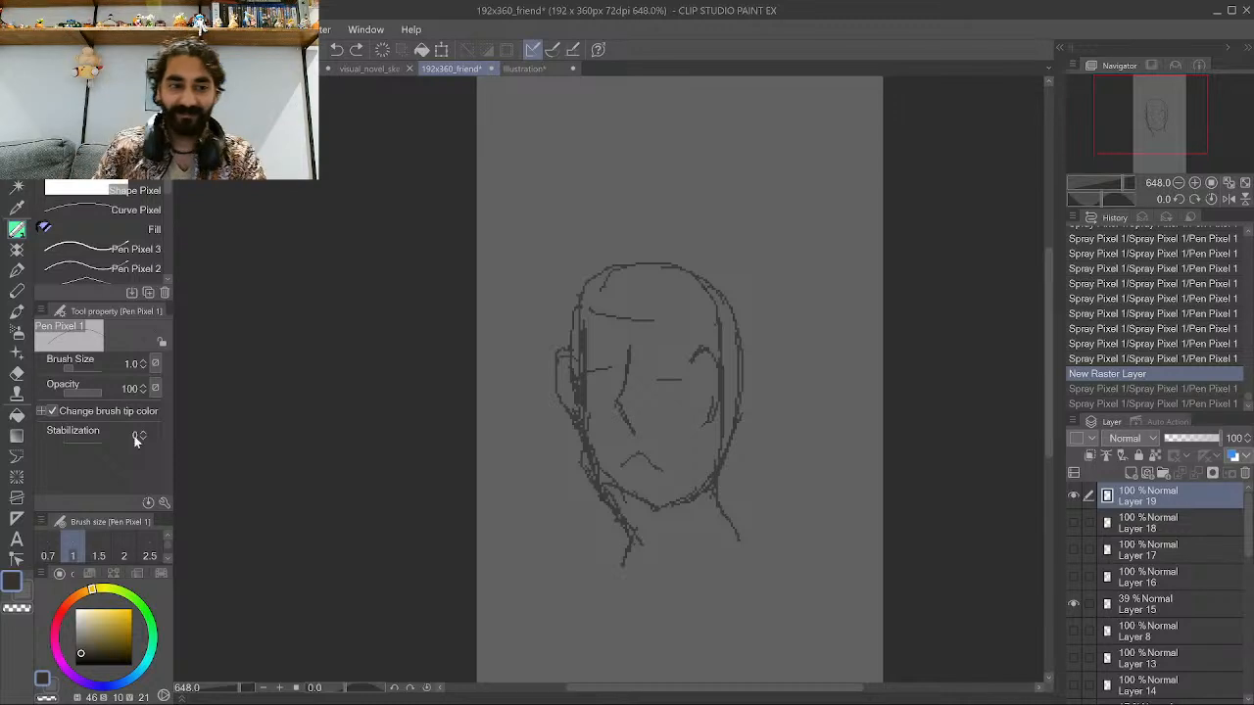
Pick a dark reddish colour and sketch a tall mohawk outline rising from the top of the head.
click(76, 601)
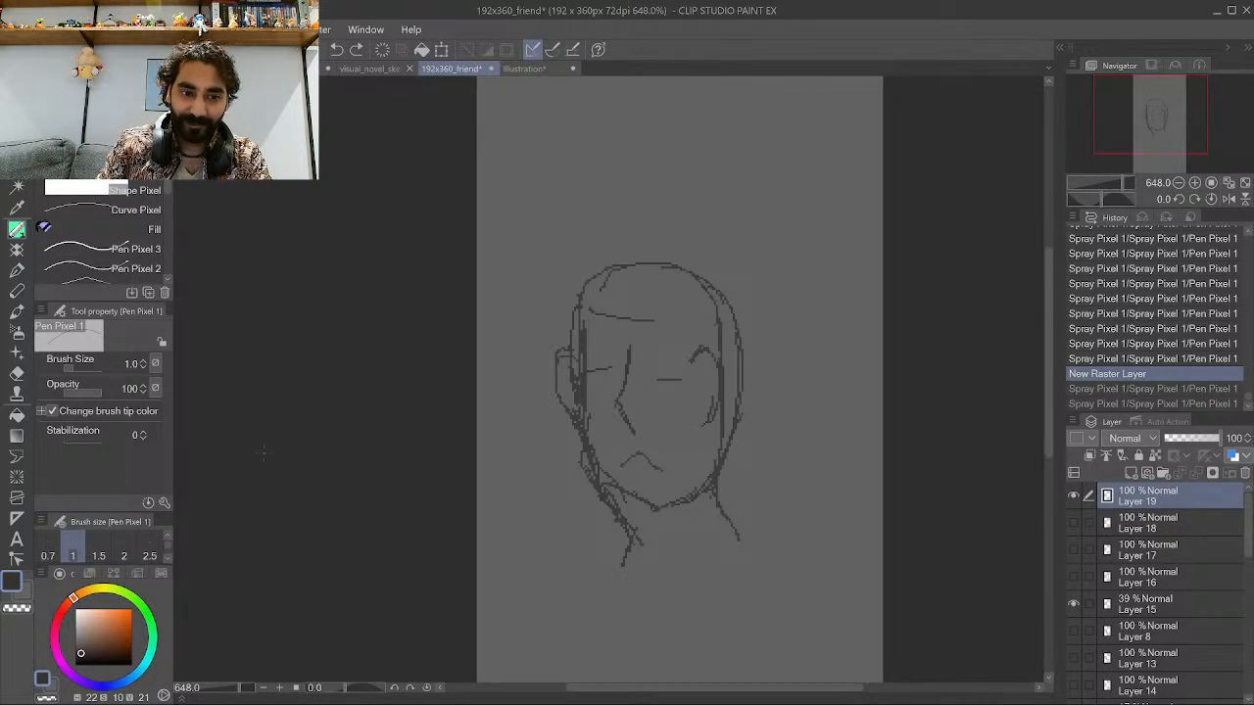
mouse_move(617, 310)
mouse_down()
mouse_move(648, 316)
mouse_move(636, 326)
mouse_move(659, 315)
mouse_move(617, 314)
mouse_move(603, 183)
mouse_up()
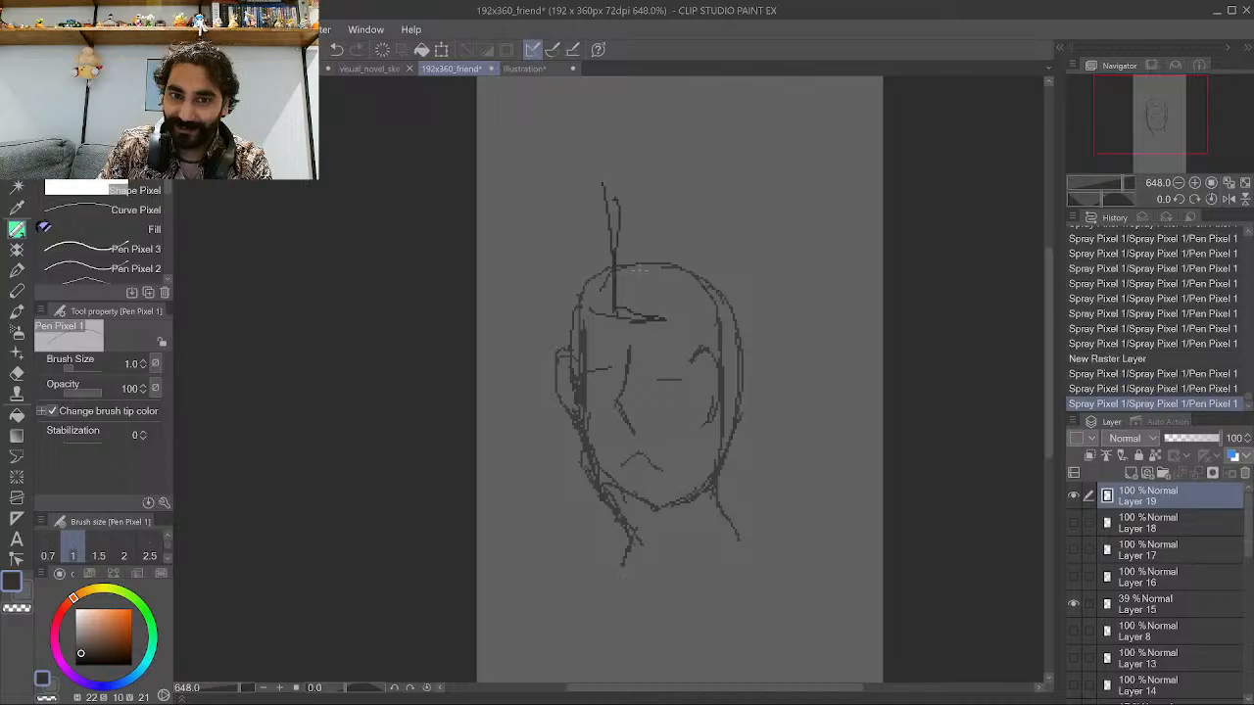
drag(663, 319, 693, 230)
drag(668, 284, 686, 192)
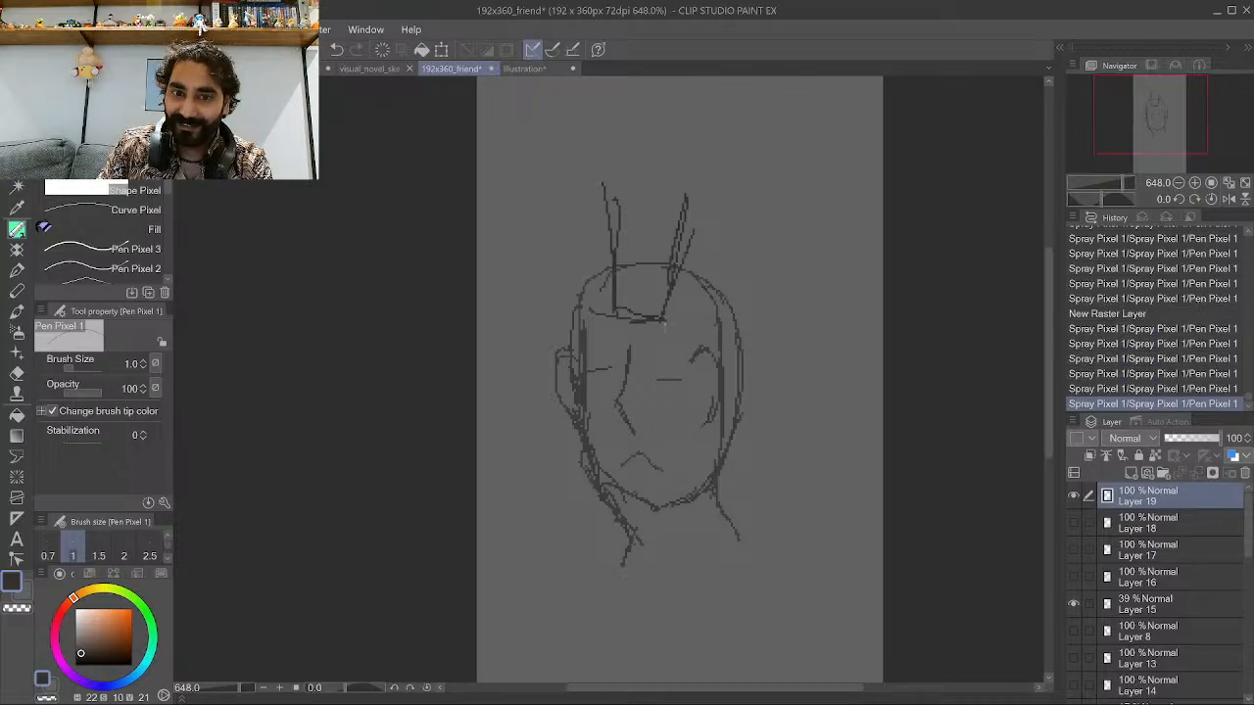
drag(670, 317, 662, 333)
mouse_move(715, 279)
mouse_down()
mouse_move(732, 232)
mouse_move(691, 187)
mouse_up()
mouse_move(603, 181)
mouse_down()
mouse_move(639, 177)
mouse_move(686, 188)
mouse_up()
drag(637, 315, 668, 278)
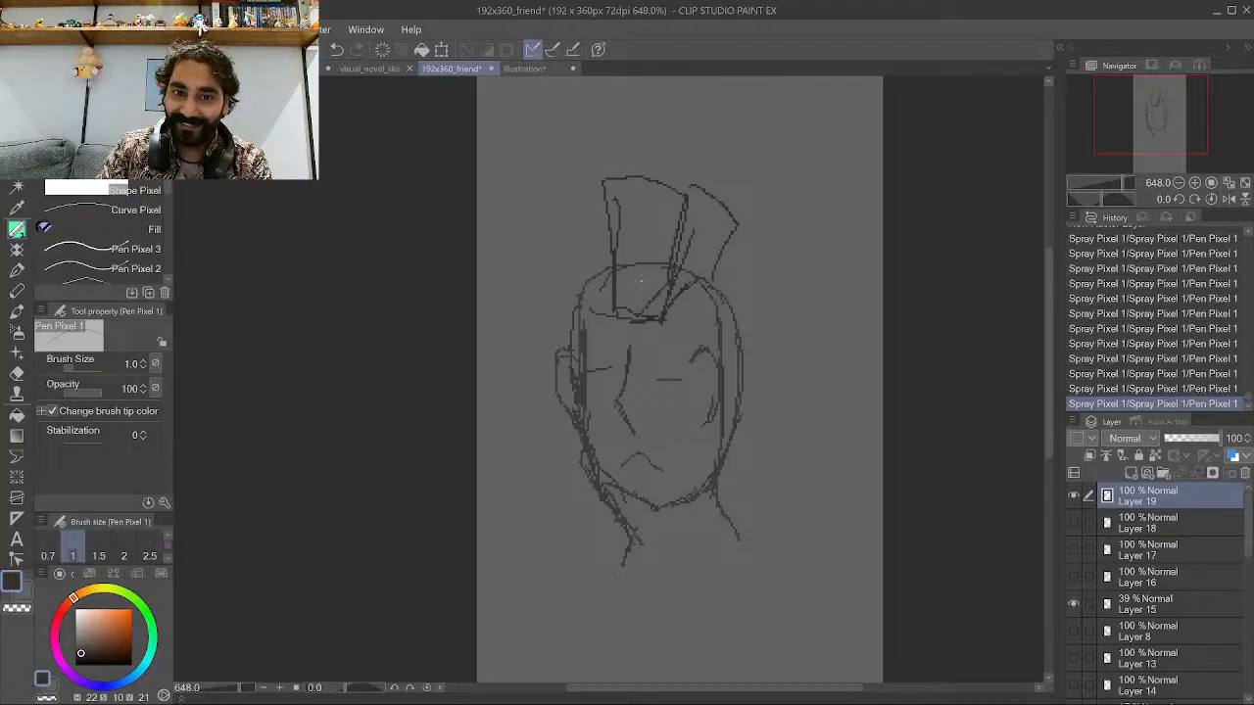
key(ctrl+z)
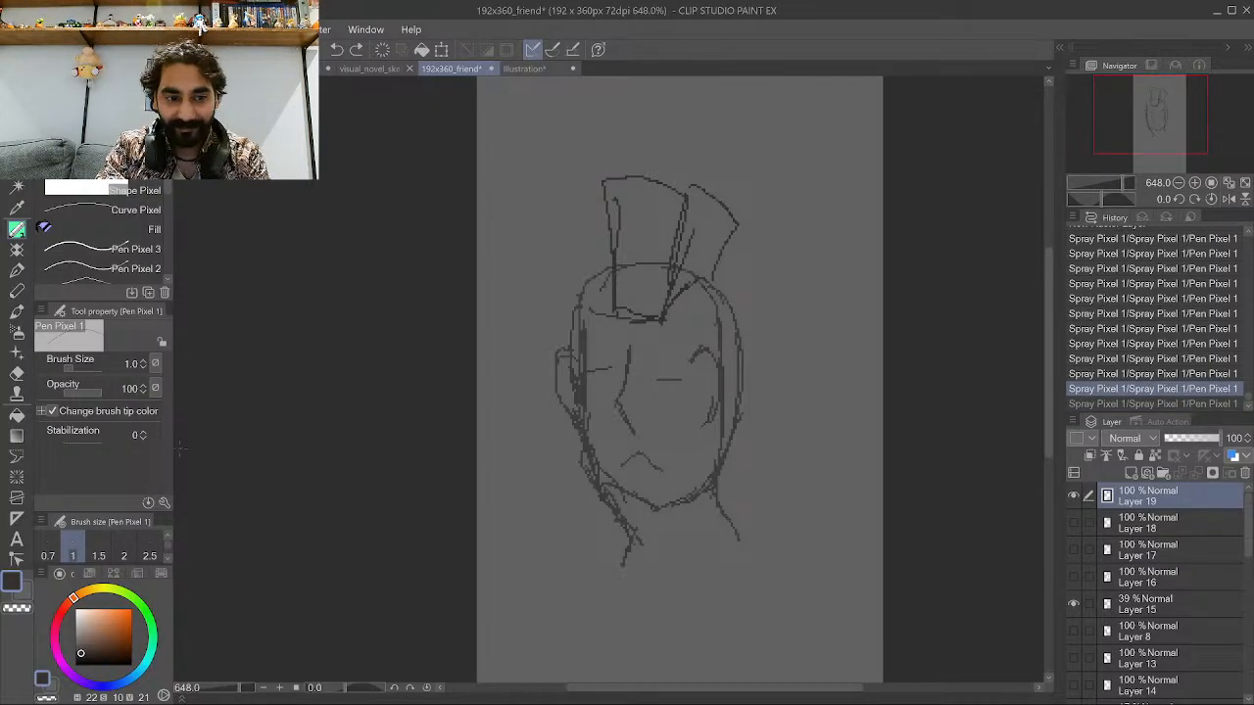
Pick a bright green colour and trace the outline of the mohawk over the sketch.
drag(98, 591, 137, 598)
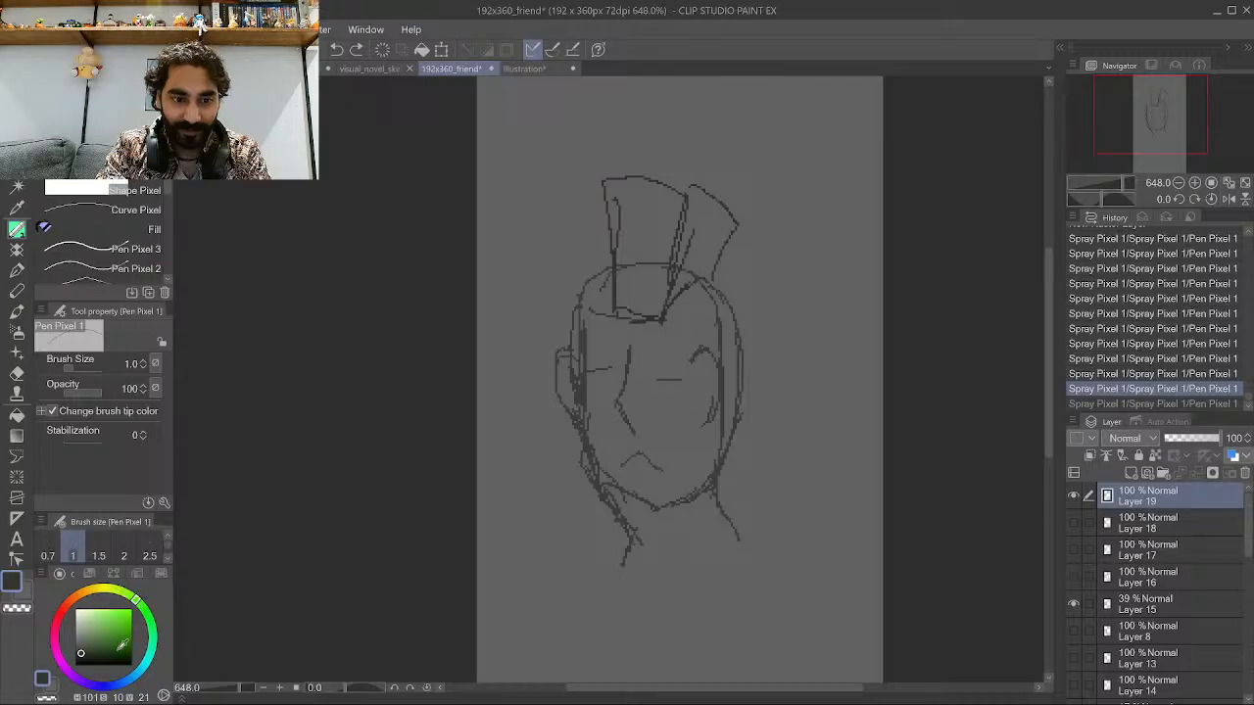
click(108, 640)
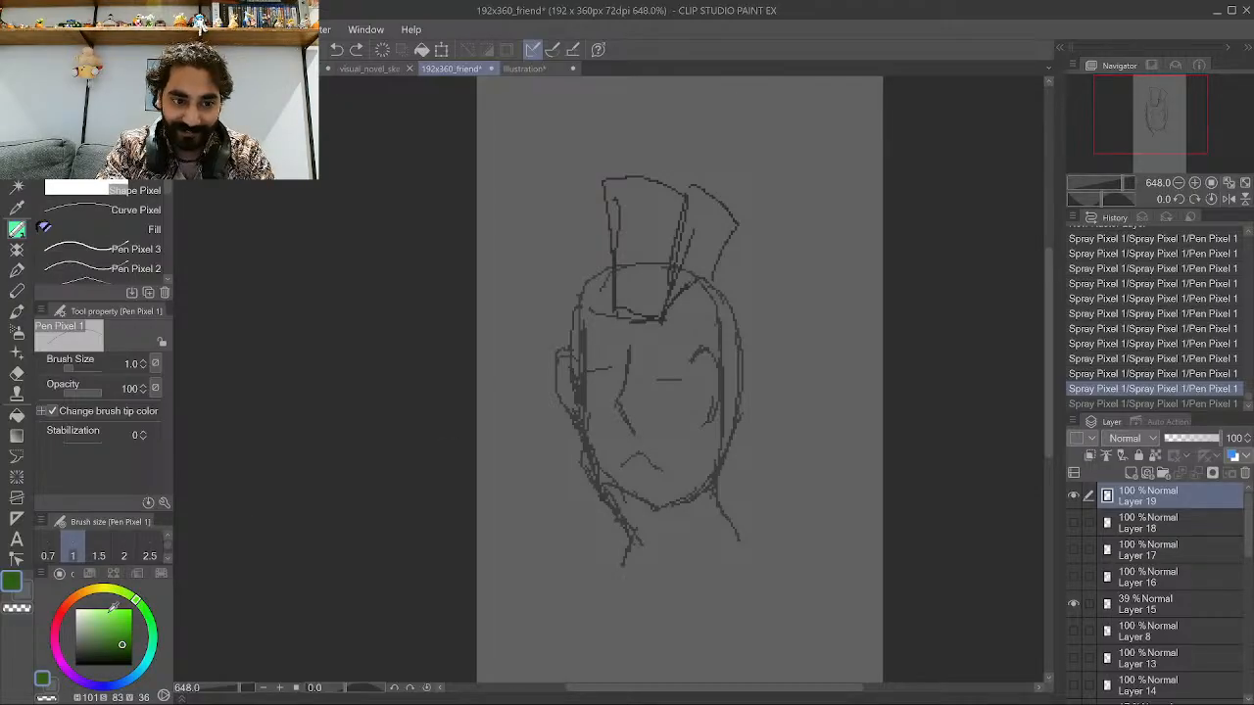
click(105, 623)
drag(106, 622, 126, 613)
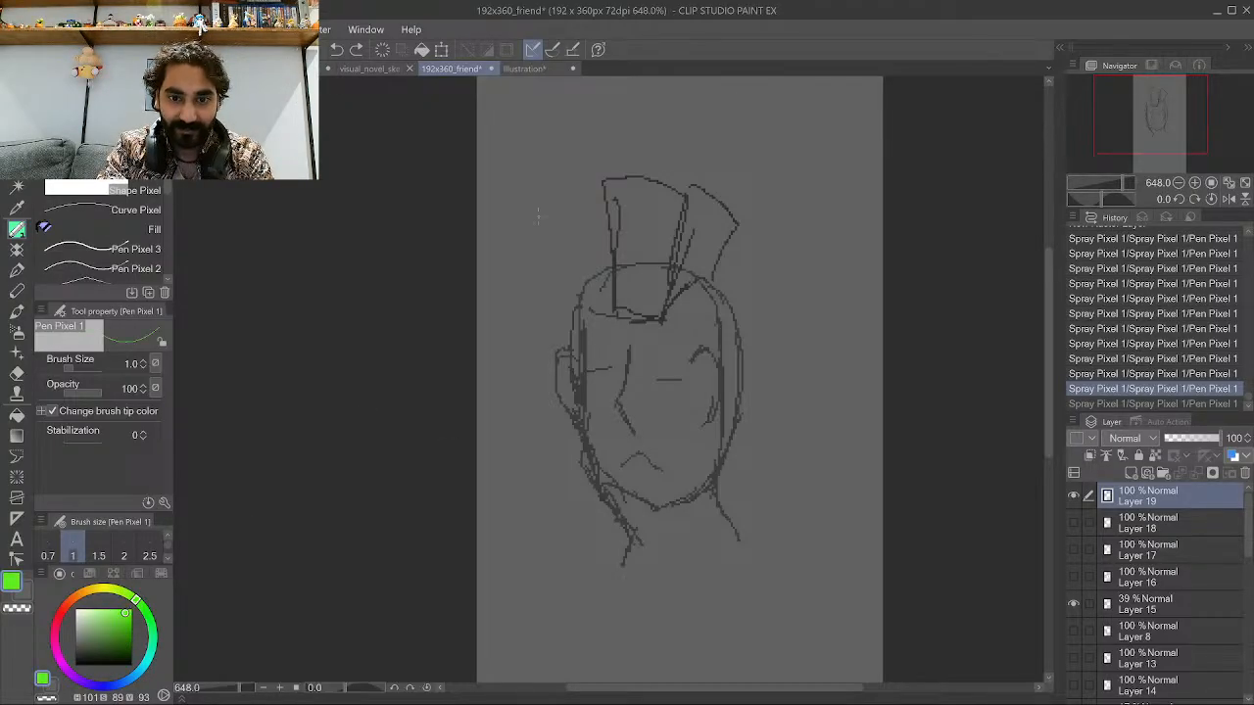
mouse_move(611, 317)
mouse_down()
mouse_move(602, 191)
mouse_move(606, 307)
mouse_move(608, 218)
mouse_up()
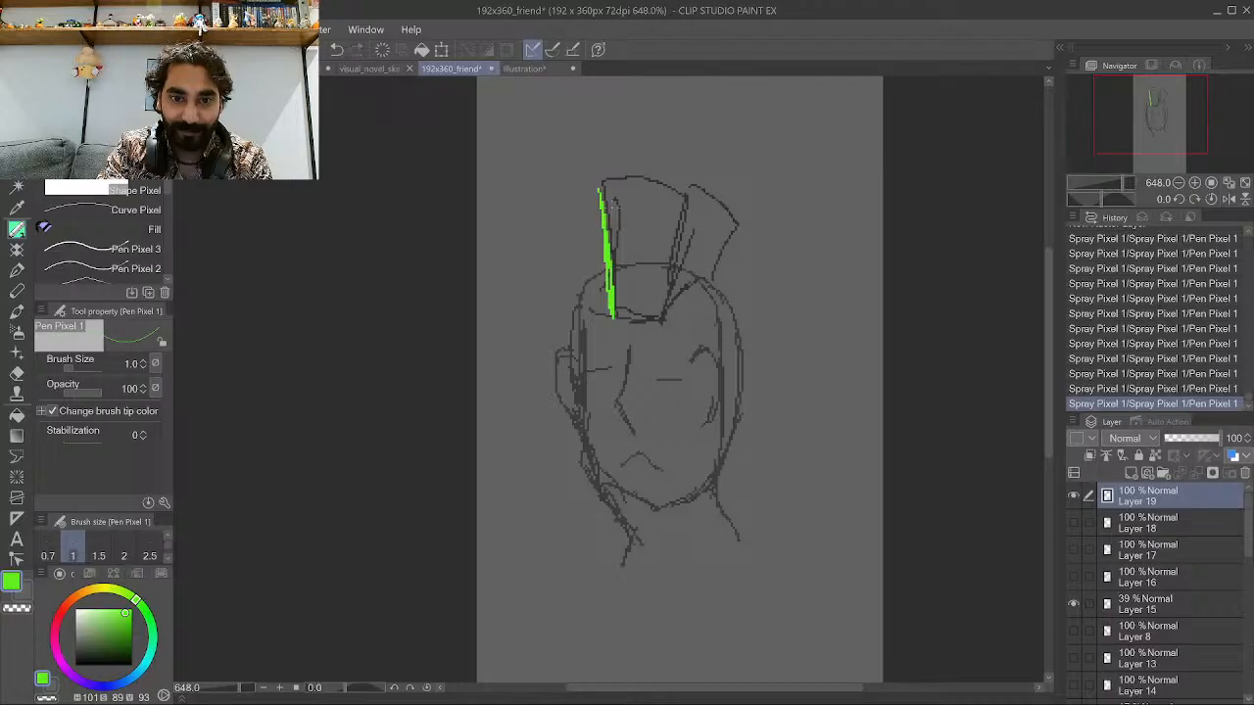
mouse_move(611, 312)
mouse_down()
mouse_move(661, 321)
mouse_move(686, 194)
mouse_up()
mouse_move(662, 310)
mouse_down()
mouse_move(721, 274)
mouse_move(734, 221)
mouse_move(701, 190)
mouse_move(600, 182)
mouse_move(646, 164)
mouse_move(676, 177)
mouse_move(645, 166)
mouse_up()
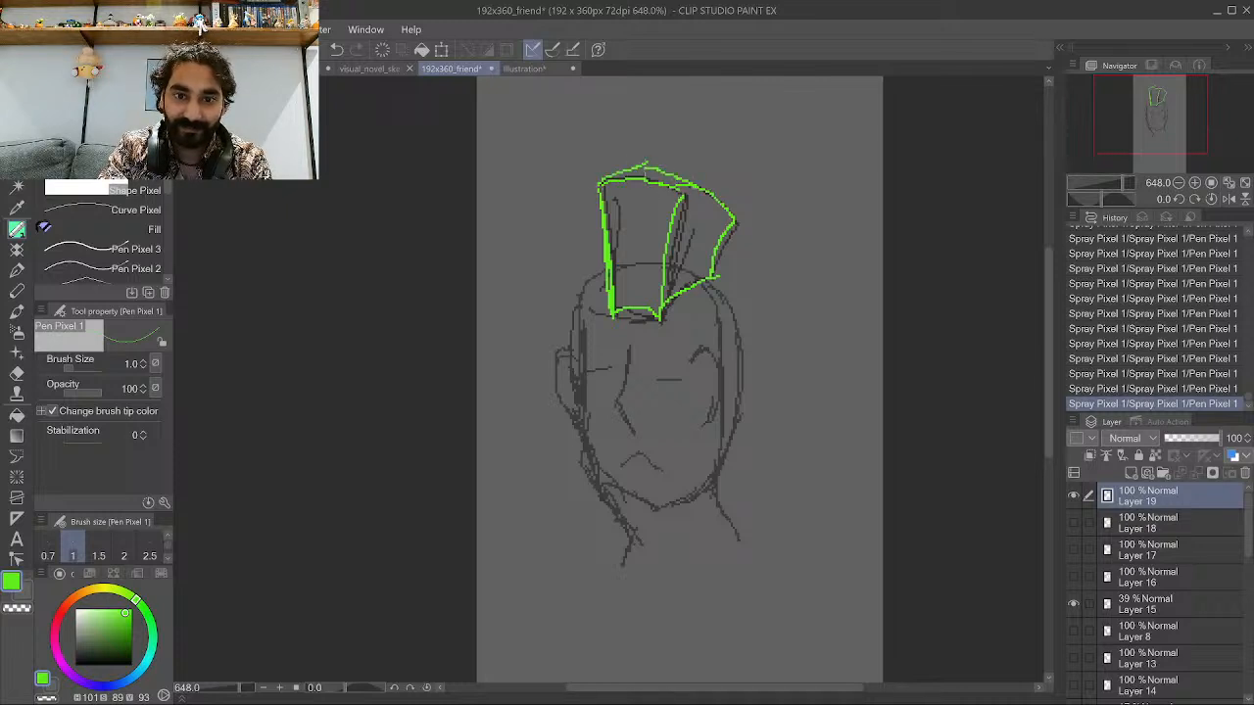
Draw vertical strand lines inside the mohawk, undoing one stray stroke.
mouse_move(625, 312)
mouse_down()
mouse_move(661, 264)
mouse_move(624, 247)
mouse_move(628, 199)
mouse_up()
key(ctrl+z)
mouse_move(638, 322)
mouse_down()
mouse_move(641, 204)
mouse_move(649, 233)
mouse_move(649, 218)
mouse_up()
drag(668, 306, 703, 216)
drag(692, 281, 708, 219)
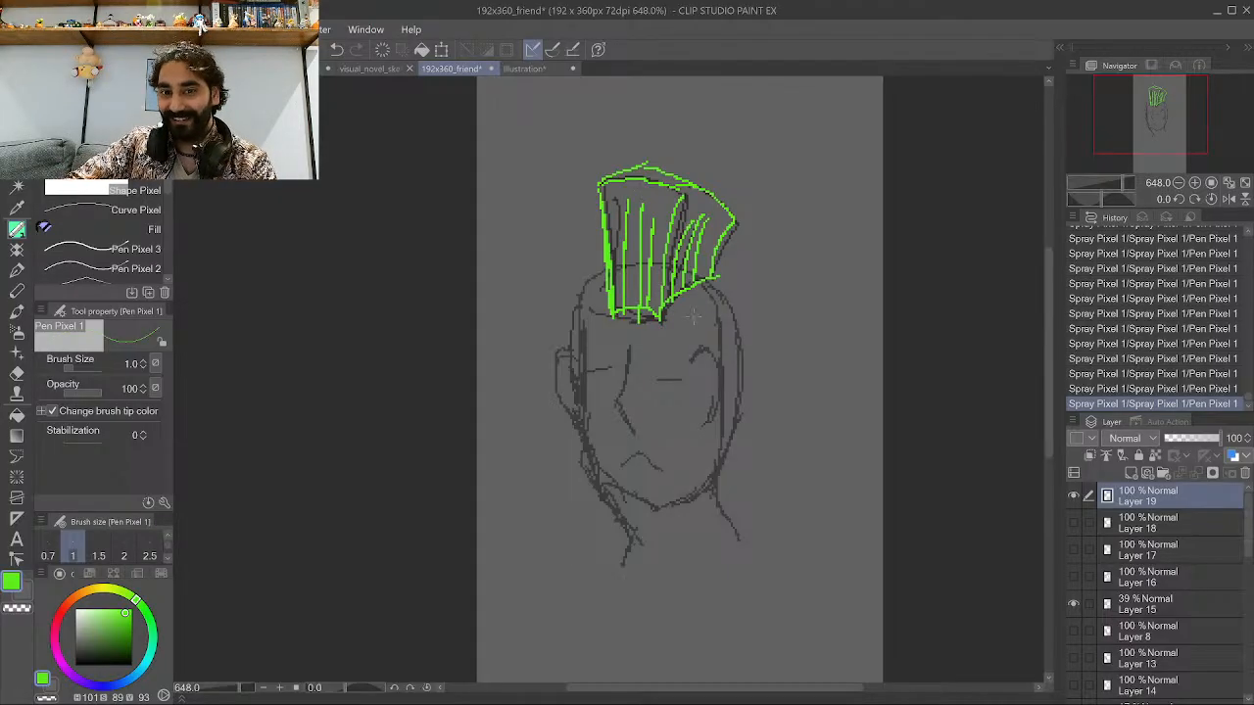
Add short hatching strokes along both shaved sides of the head beneath the mohawk.
mouse_move(683, 311)
mouse_down()
mouse_move(712, 294)
mouse_move(706, 313)
mouse_up()
drag(696, 335, 725, 327)
drag(719, 346, 734, 347)
drag(725, 372, 736, 360)
mouse_move(725, 386)
mouse_down()
mouse_move(737, 374)
mouse_move(728, 399)
mouse_up()
mouse_move(717, 420)
mouse_down()
mouse_move(733, 407)
mouse_move(735, 419)
mouse_up()
drag(670, 331, 686, 318)
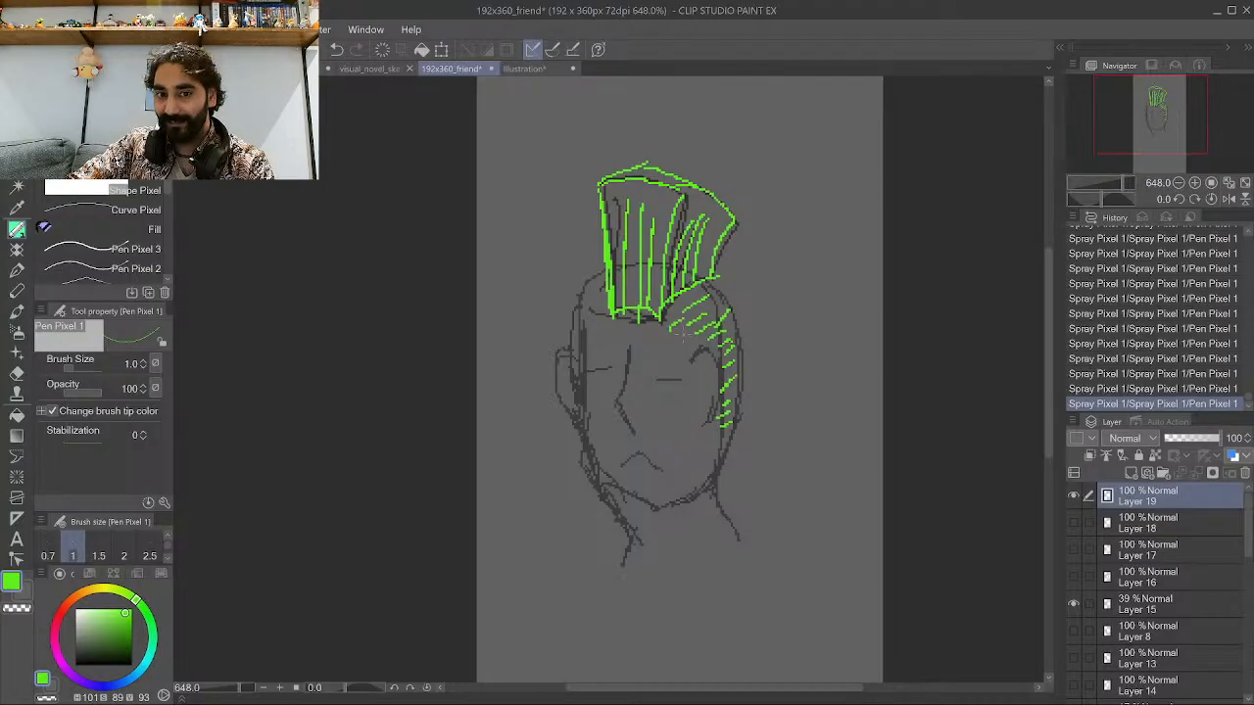
mouse_move(586, 314)
mouse_down()
mouse_move(599, 288)
mouse_move(592, 315)
mouse_up()
drag(582, 348, 588, 335)
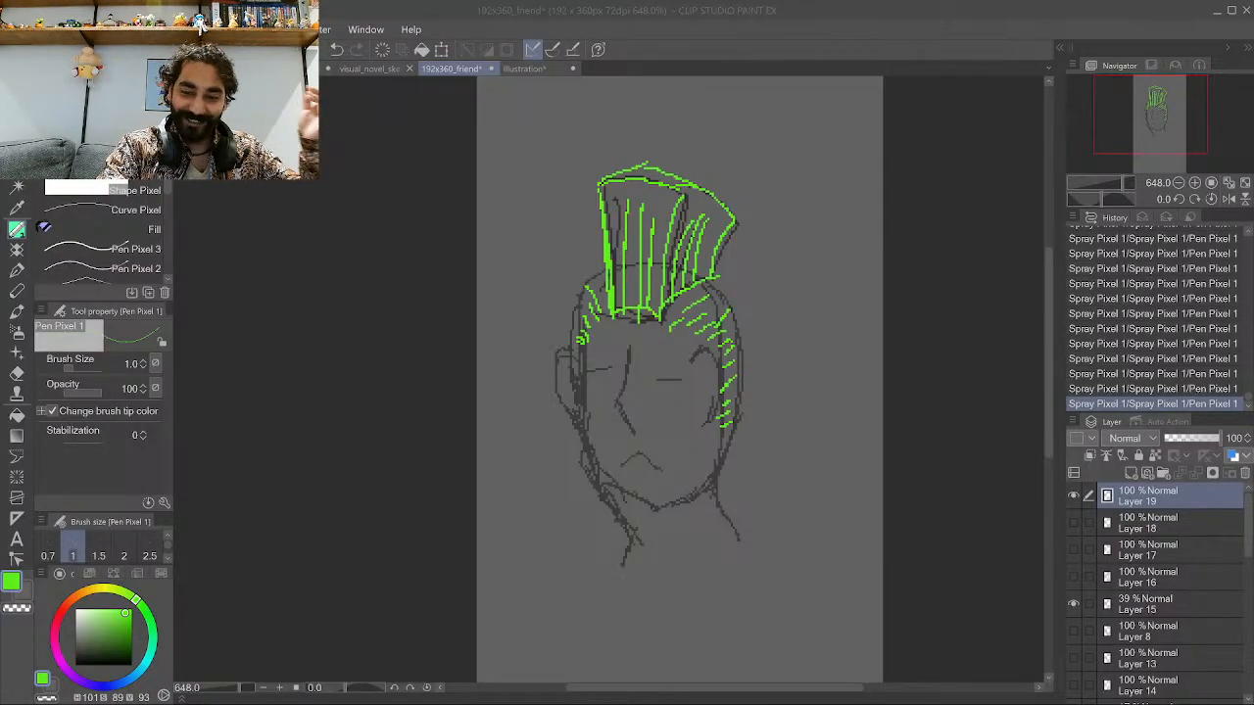
click(771, 42)
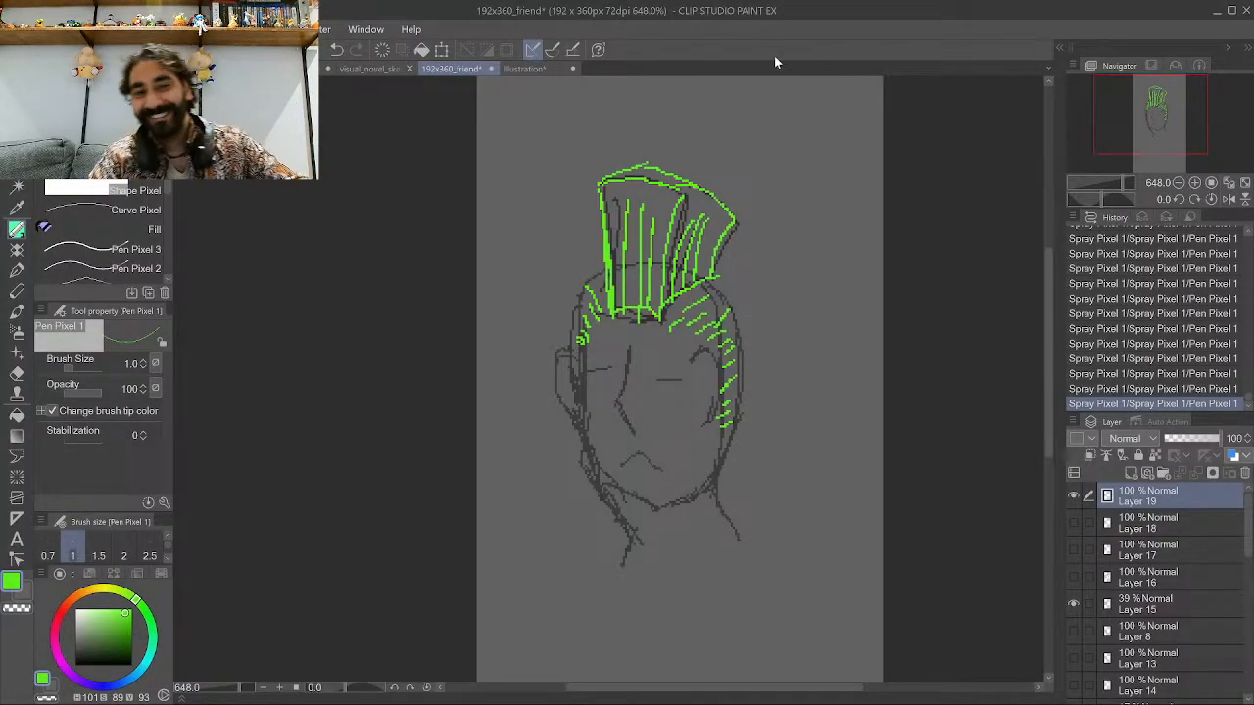
drag(590, 353, 575, 379)
drag(583, 370, 575, 401)
drag(579, 398, 573, 414)
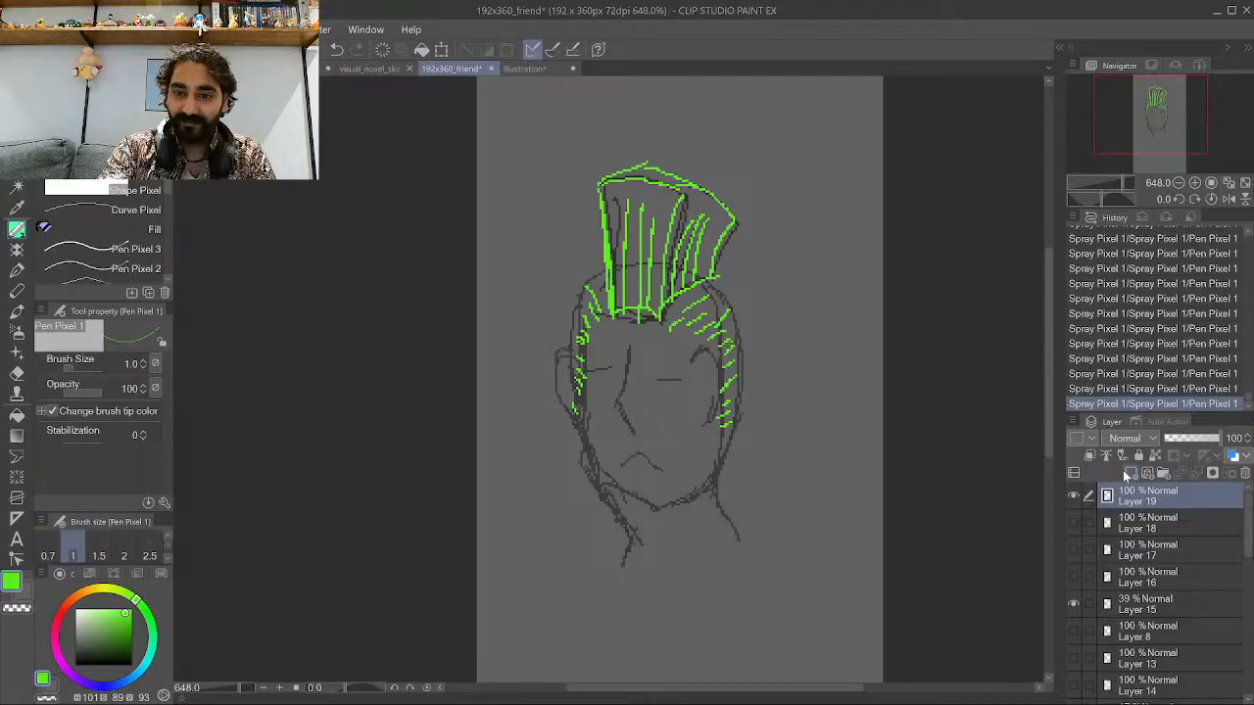
Add a new layer and hide the mohawk layer.
click(1127, 474)
click(1072, 520)
click(1072, 550)
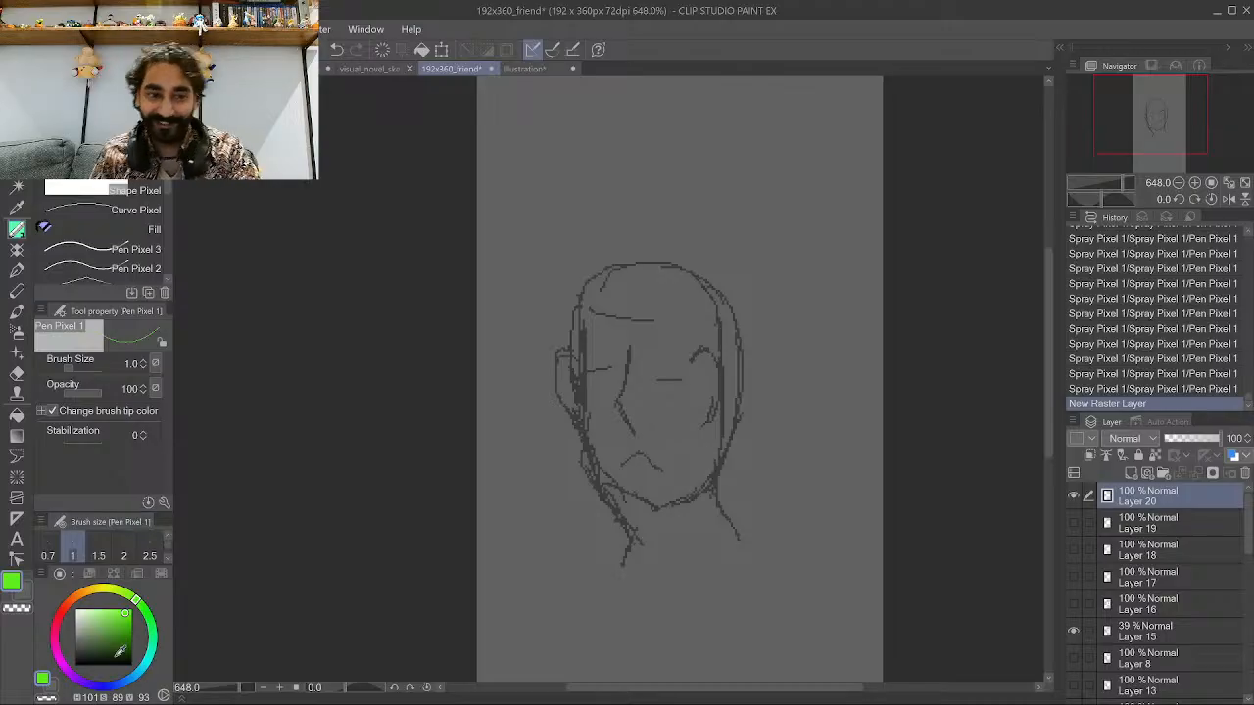
Pick a cyan colour and draw a headband wrapping around the forehead.
click(154, 646)
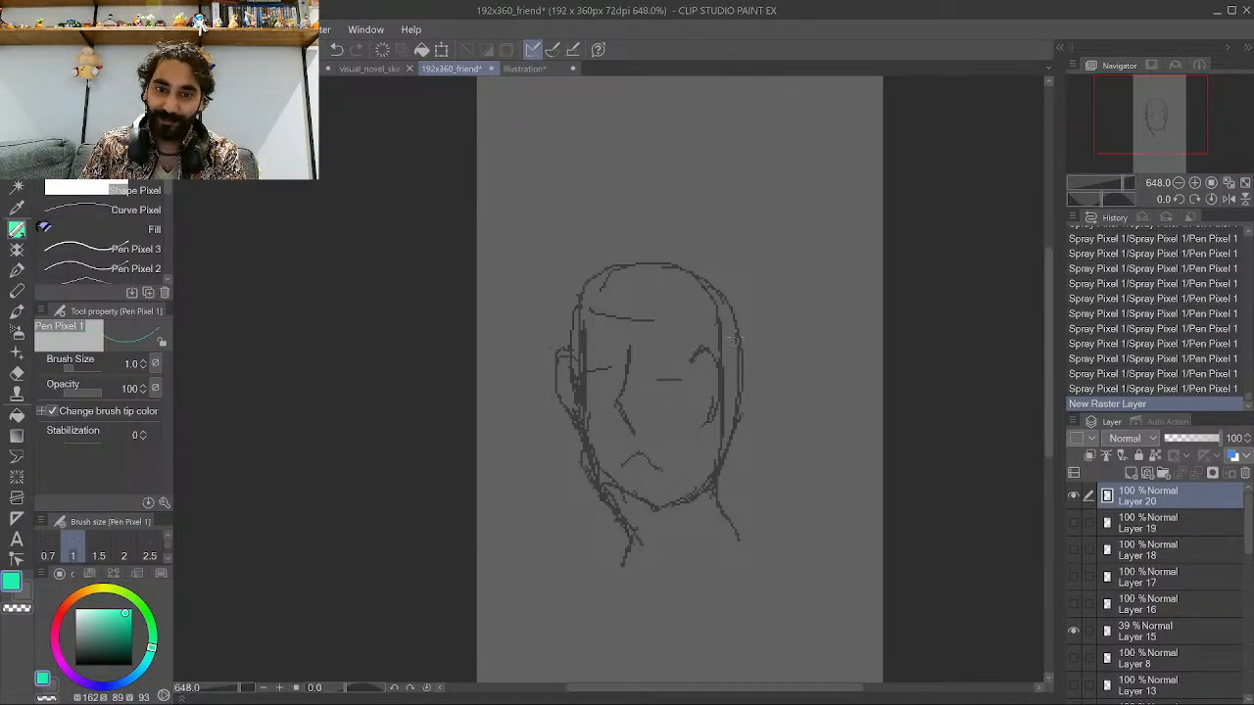
mouse_move(735, 338)
mouse_down()
mouse_move(672, 350)
mouse_move(575, 333)
mouse_up()
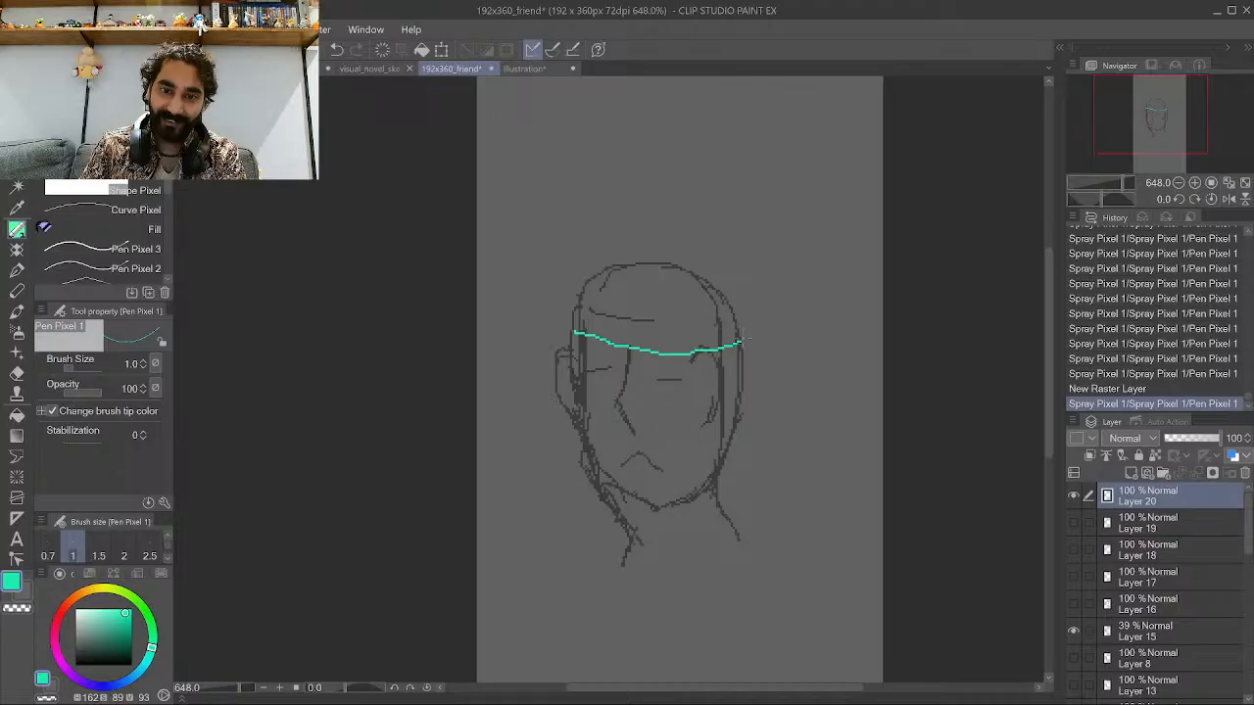
mouse_move(742, 342)
mouse_down()
mouse_move(734, 320)
mouse_move(594, 299)
mouse_move(575, 331)
mouse_up()
Pick a dark brown and sketch messy hair spilling above and below the headband and down the sides.
click(76, 600)
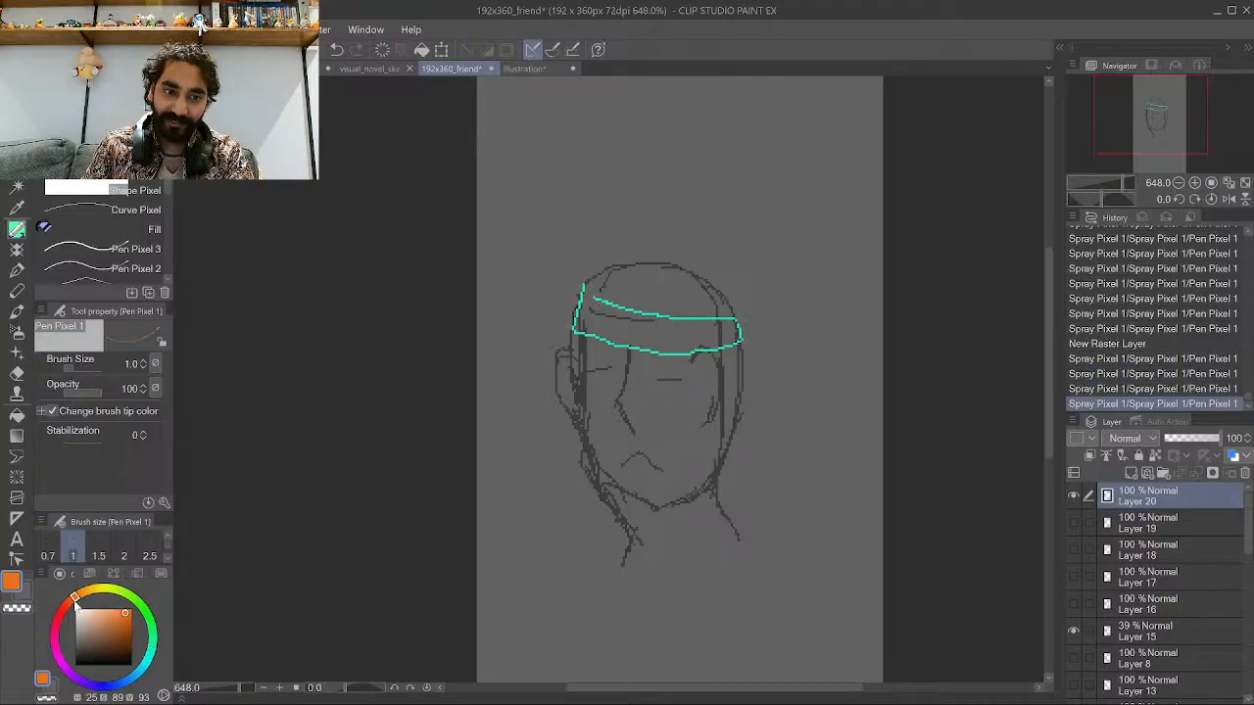
drag(81, 618, 101, 648)
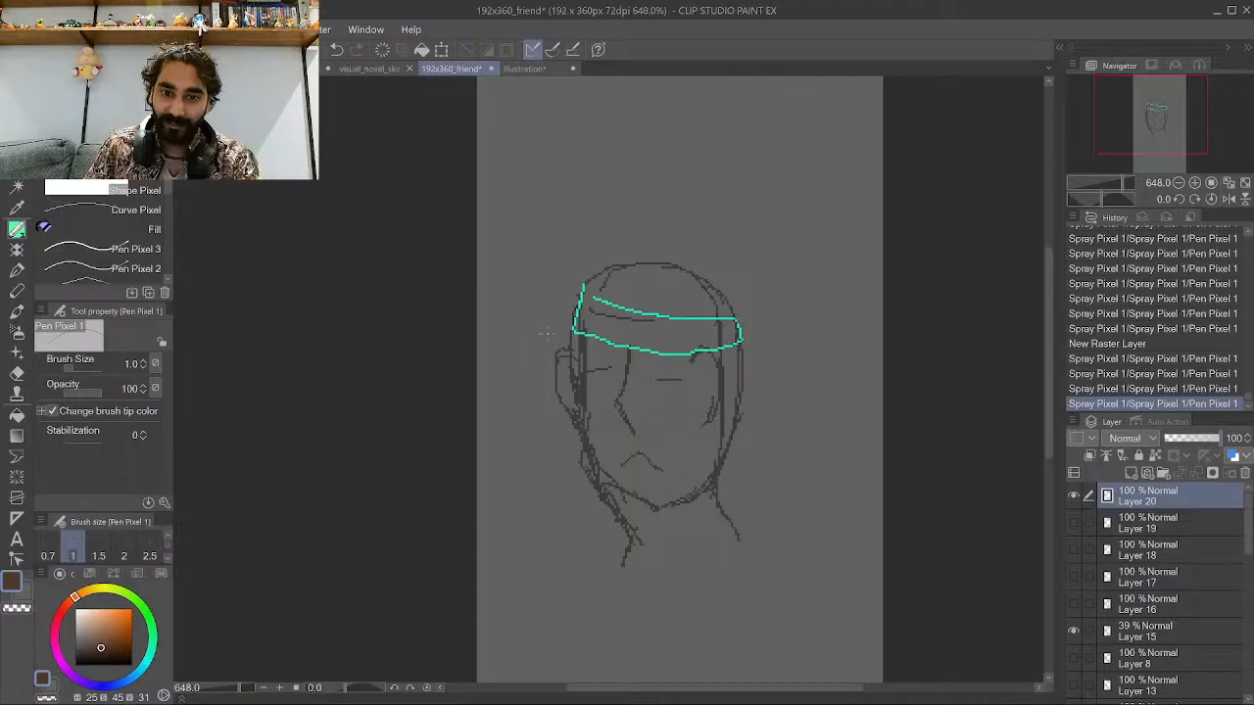
mouse_move(586, 343)
mouse_down()
mouse_move(685, 365)
mouse_move(630, 350)
mouse_move(624, 384)
mouse_move(658, 378)
mouse_up()
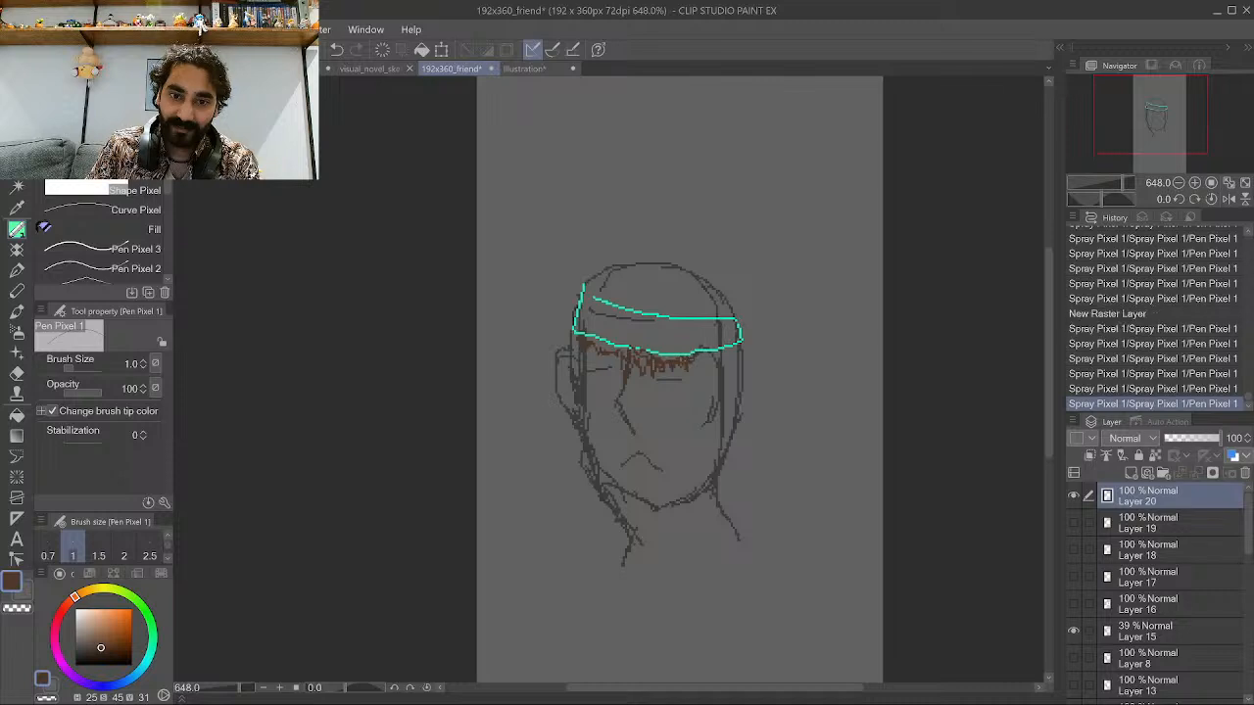
mouse_move(586, 284)
mouse_down()
mouse_move(574, 282)
mouse_move(604, 264)
mouse_move(615, 306)
mouse_move(699, 301)
mouse_move(730, 316)
mouse_move(735, 302)
mouse_move(705, 273)
mouse_move(642, 261)
mouse_up()
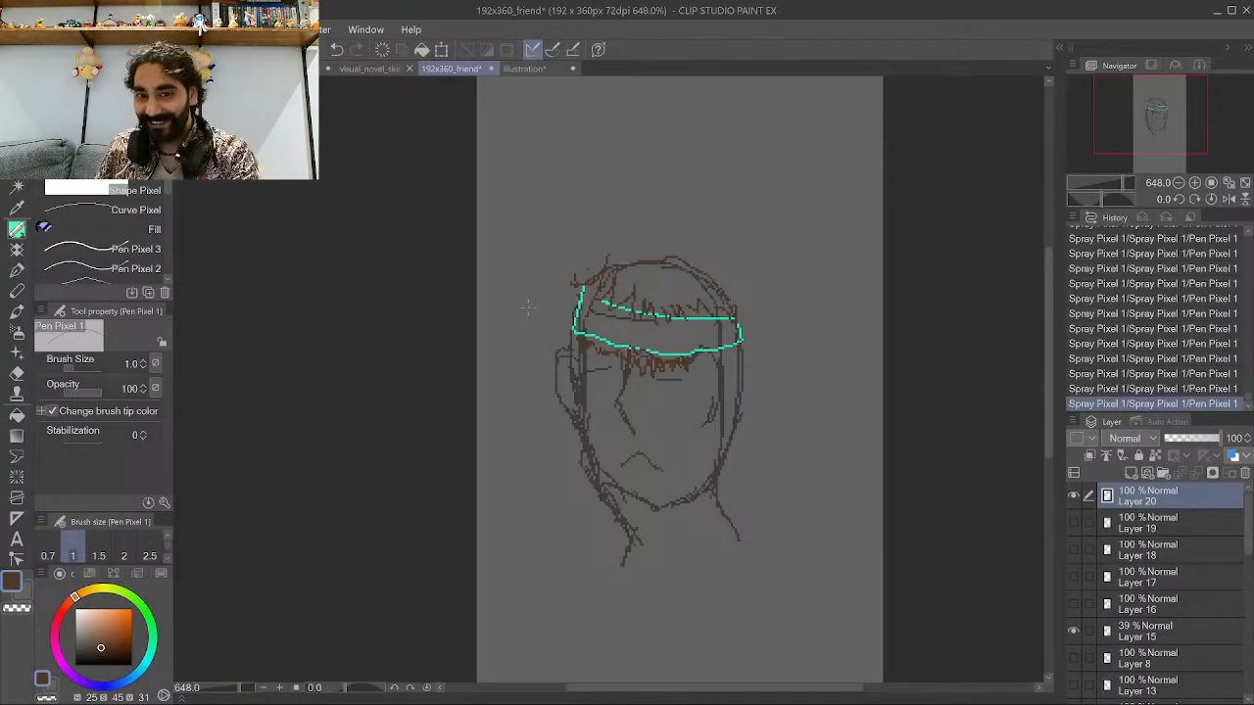
mouse_move(635, 280)
mouse_down()
mouse_move(622, 267)
mouse_move(648, 284)
mouse_move(697, 263)
mouse_up()
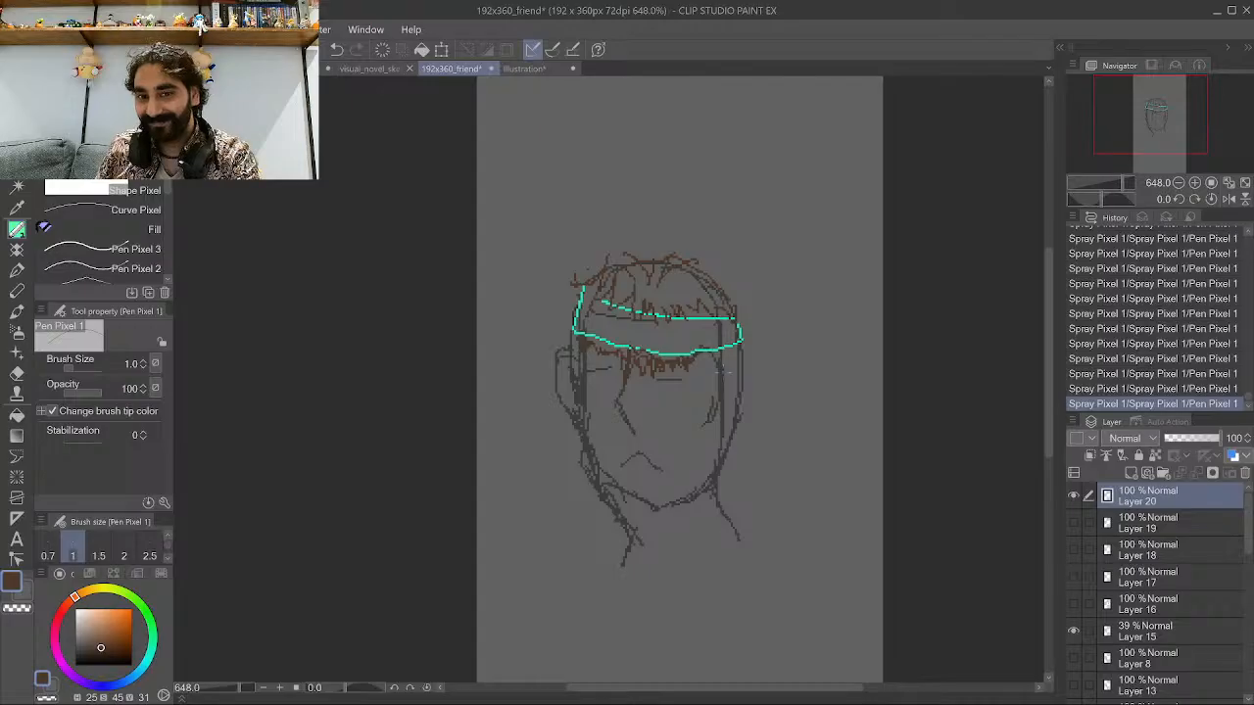
drag(724, 363, 721, 482)
drag(725, 400, 727, 484)
drag(737, 392, 729, 412)
drag(742, 351, 744, 415)
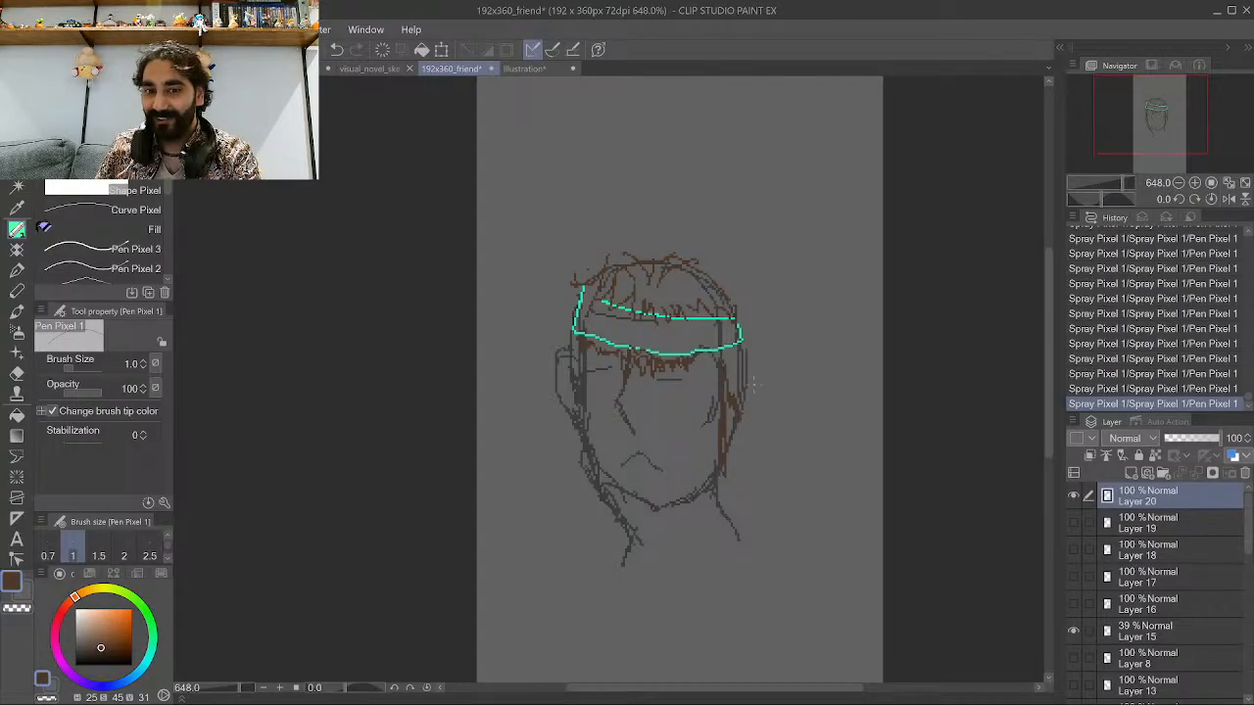
Delete the headband hairstyle layer.
scroll(753, 385, up, 1)
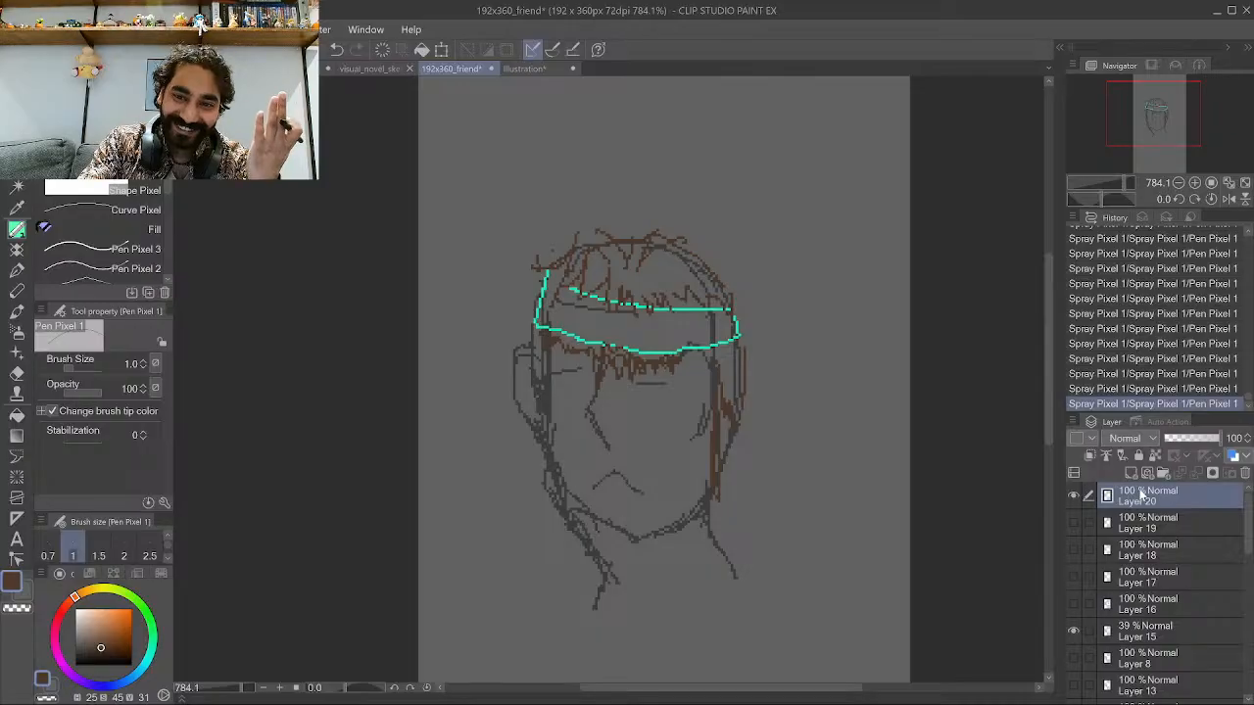
key(Delete)
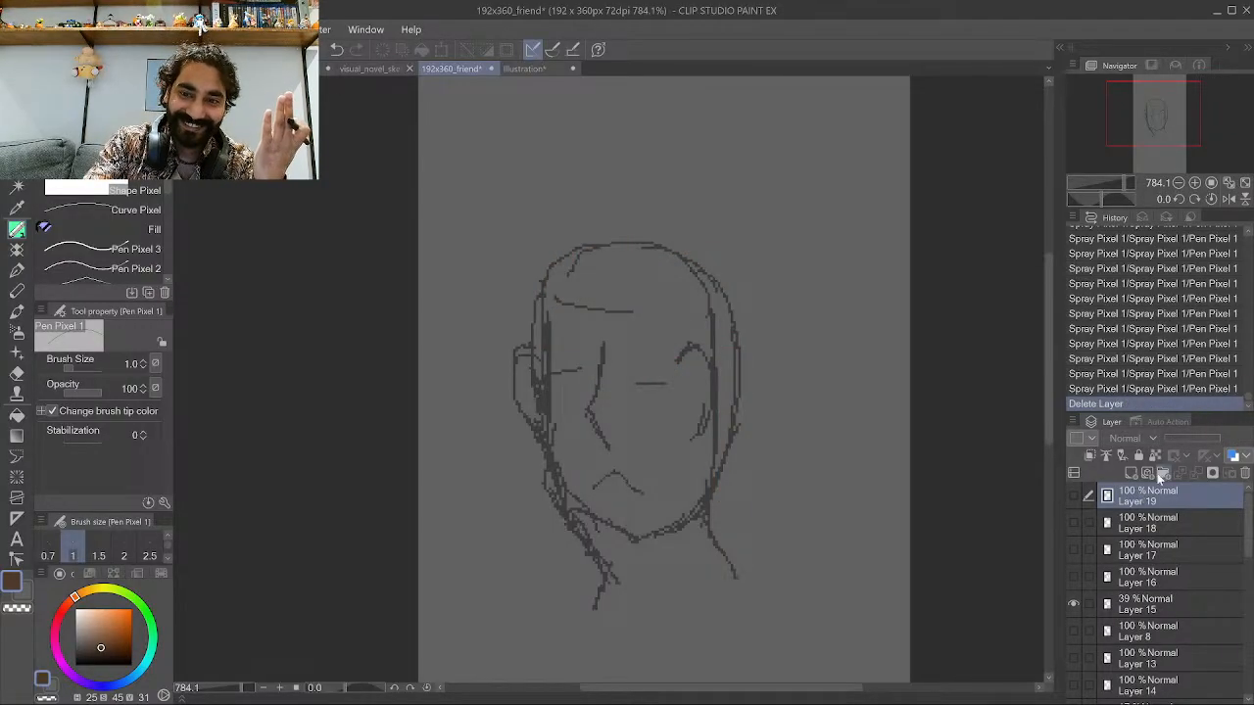
Compare the hairstyle layers by toggling their visibility one by one, leaving the long yellow hair shown.
click(1074, 576)
click(1074, 576)
click(1074, 526)
click(1075, 526)
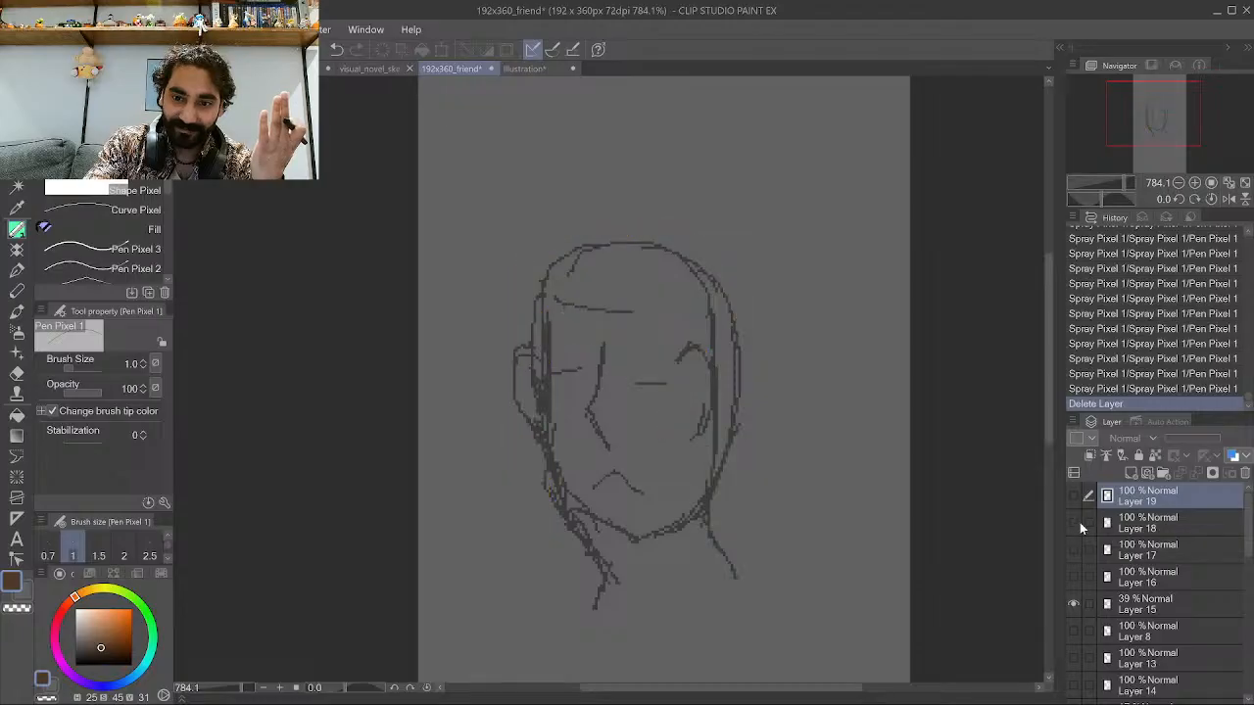
click(1074, 526)
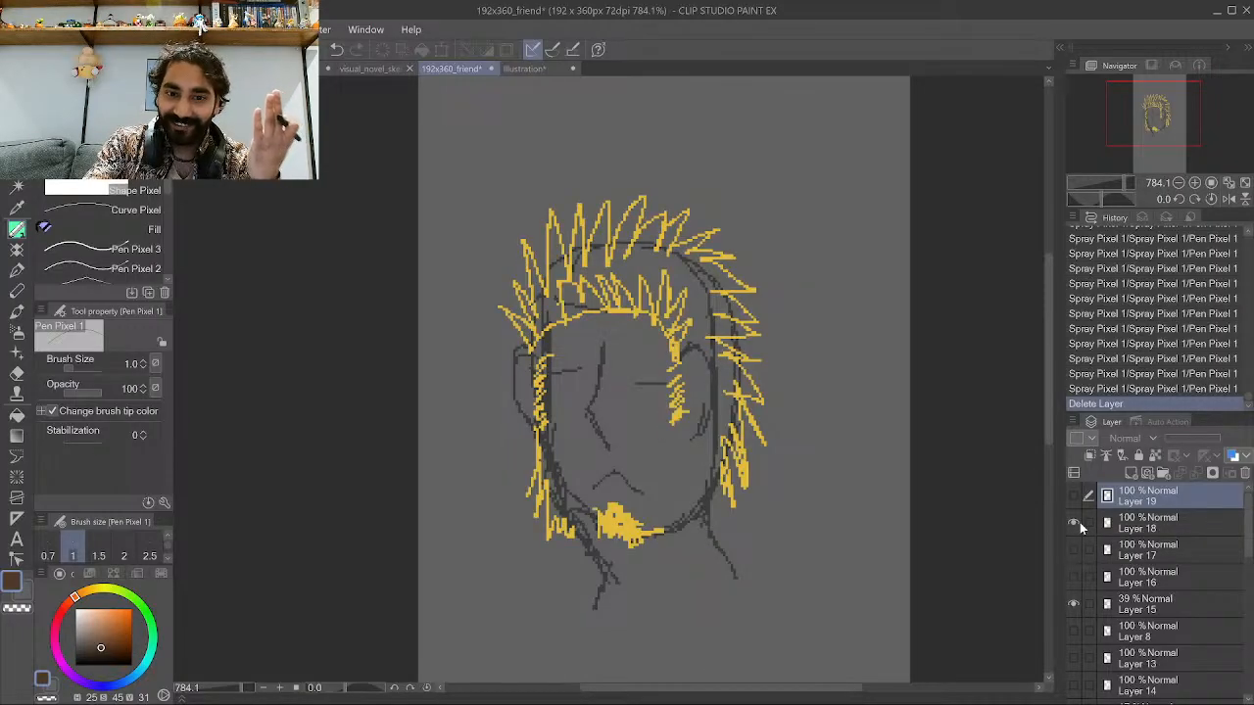
click(1075, 526)
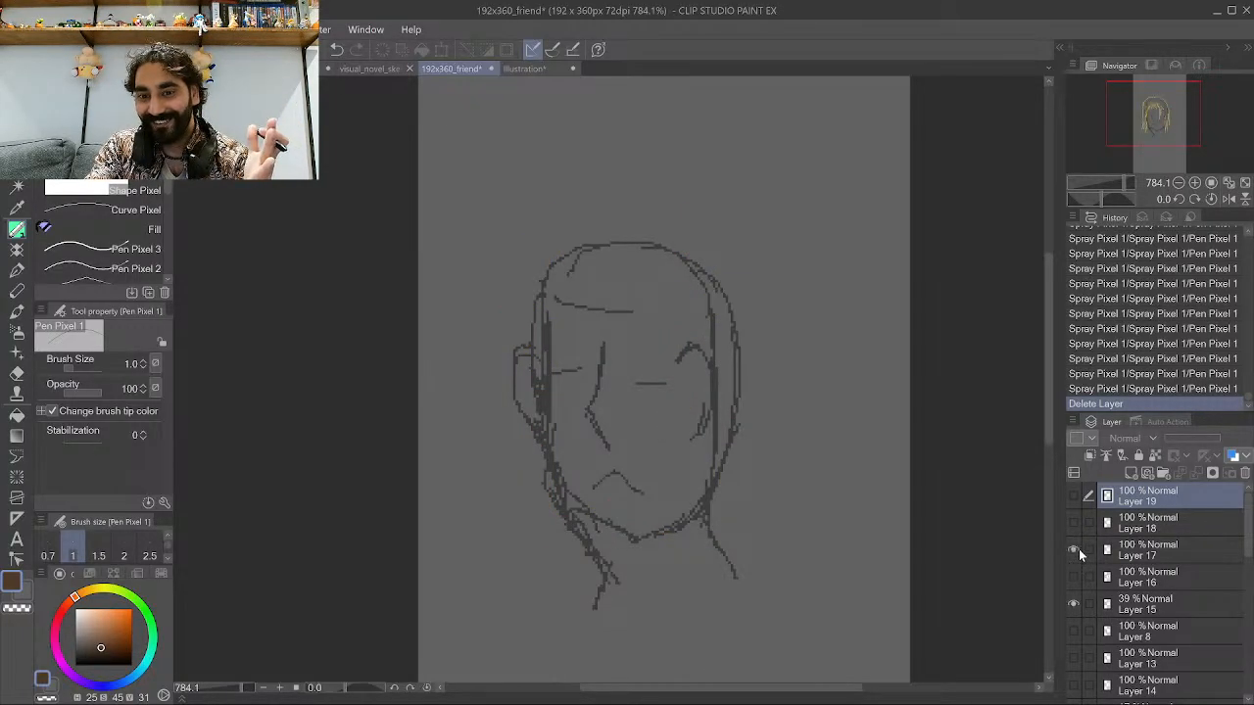
click(1075, 550)
click(1076, 549)
click(1075, 524)
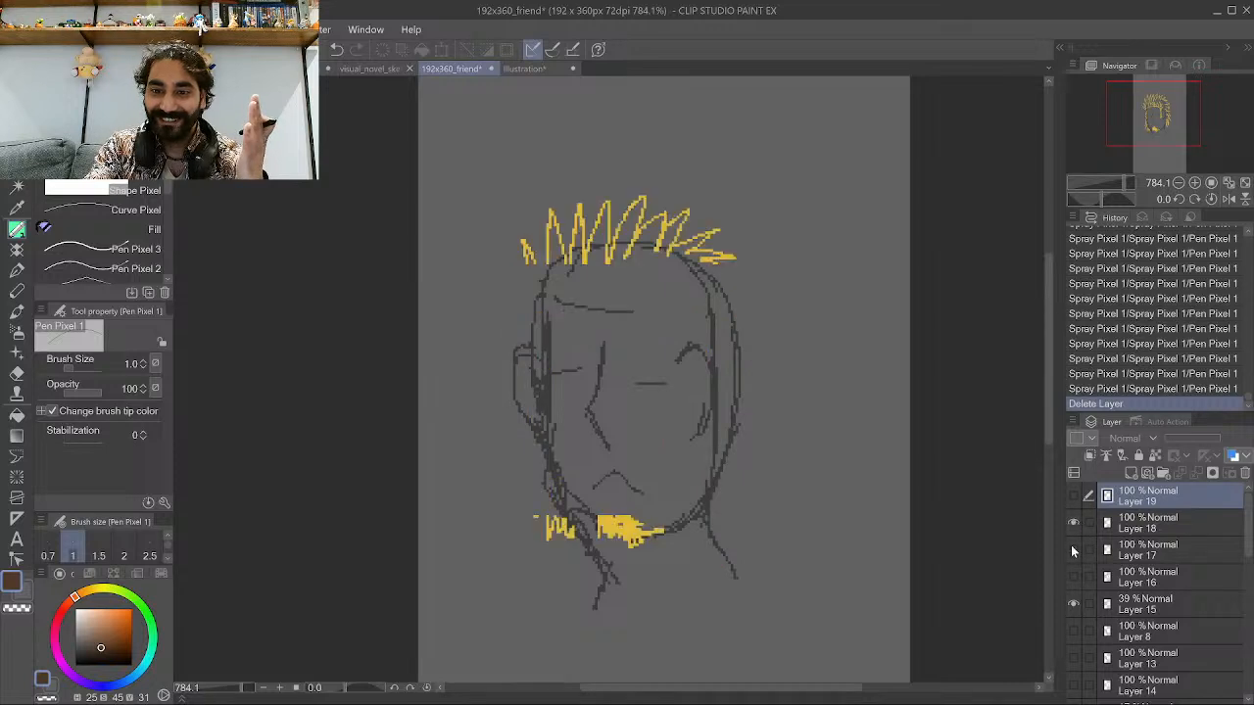
click(1073, 546)
click(1074, 525)
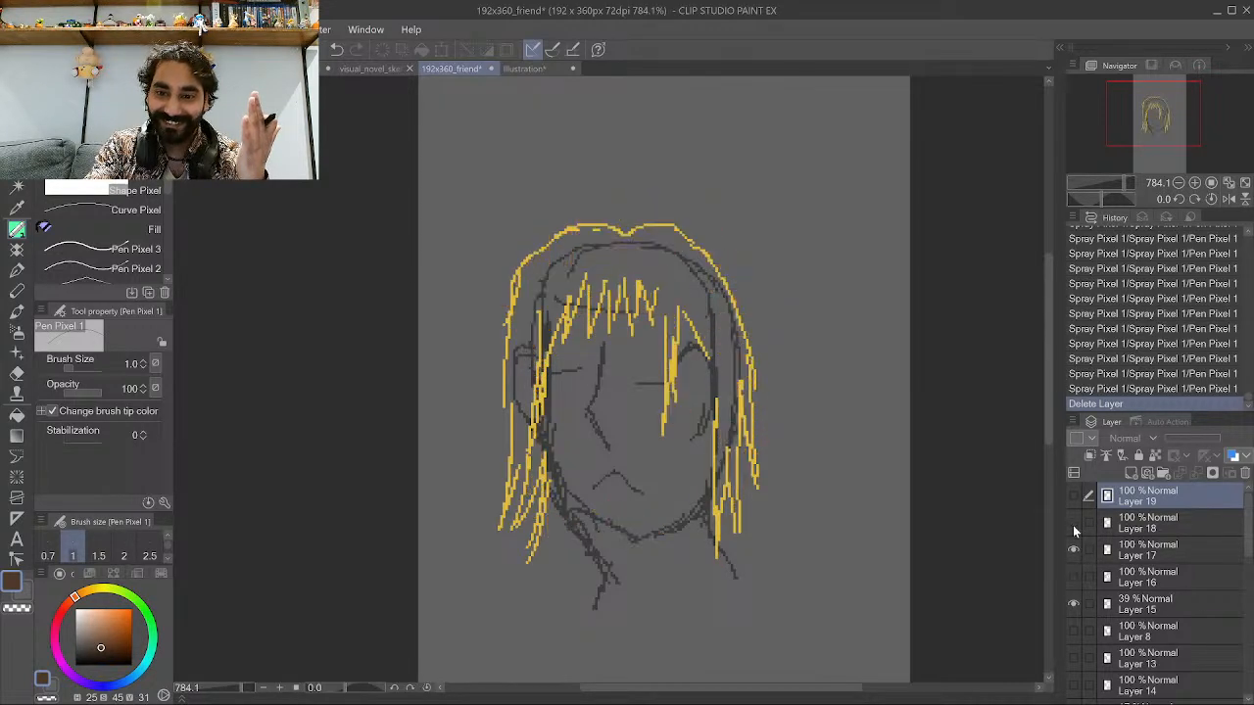
click(1074, 498)
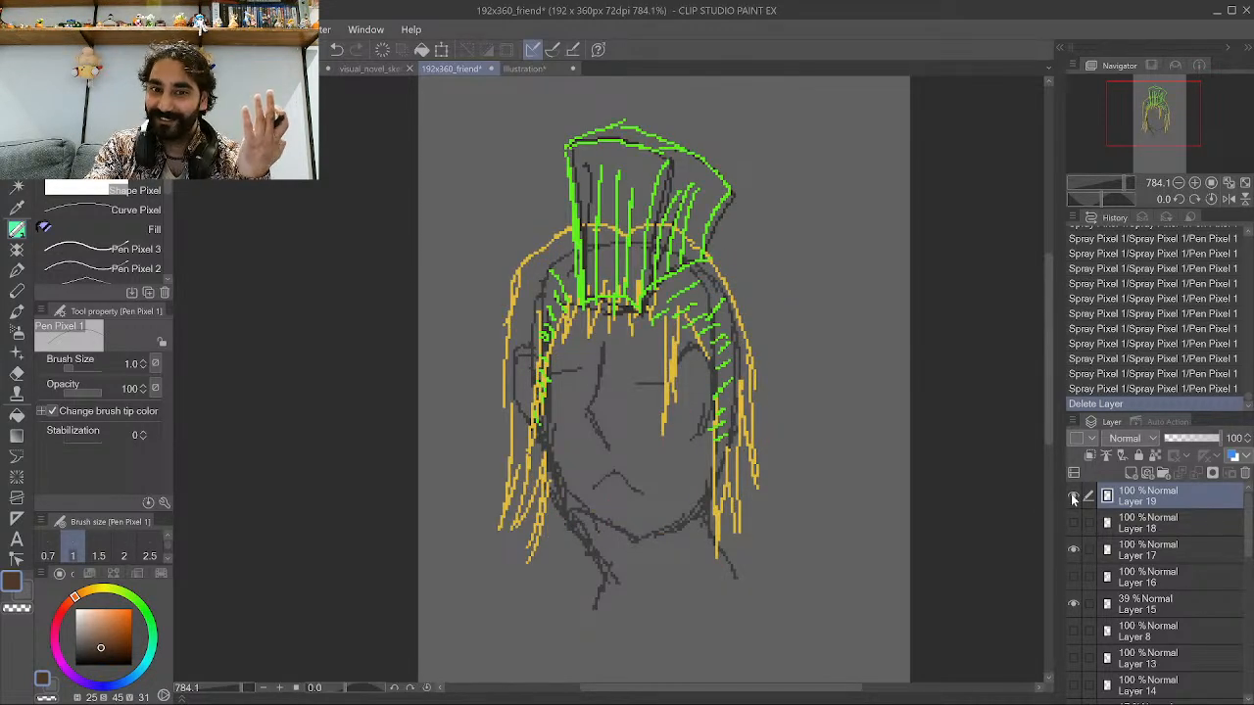
click(1074, 498)
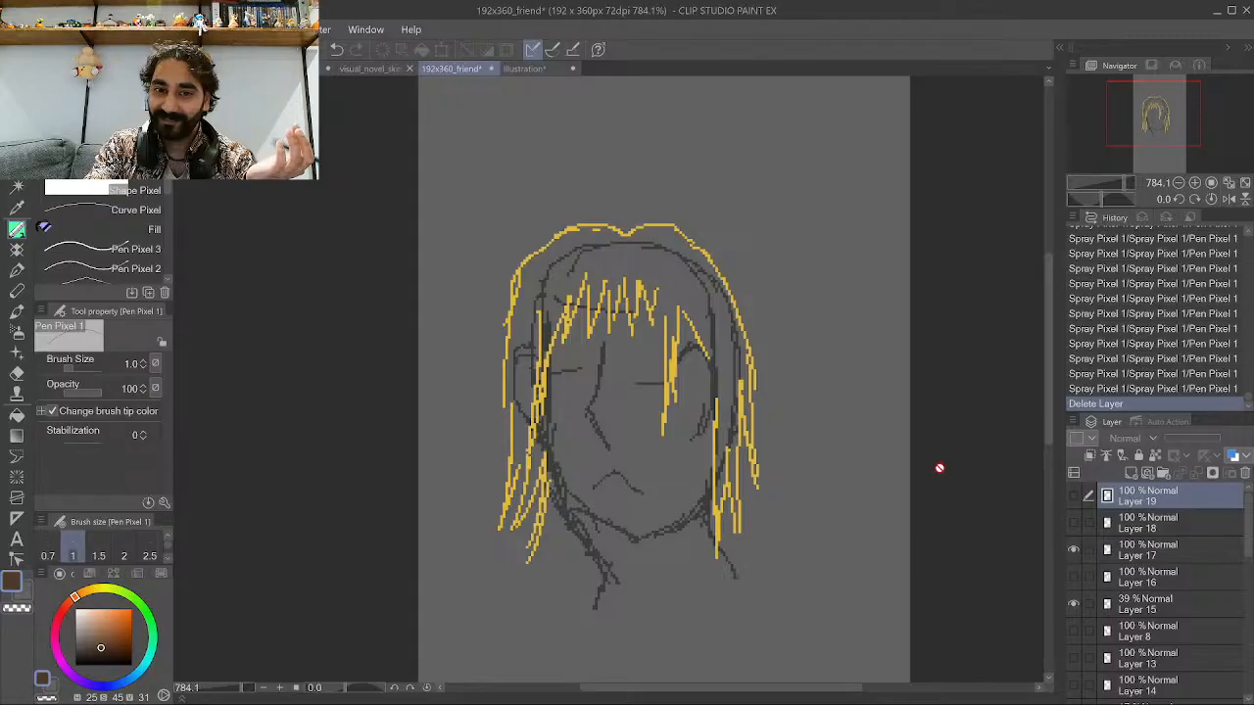
Review the sketch at different zooms and browse the other open documents' tabs.
scroll(895, 473, down, 3)
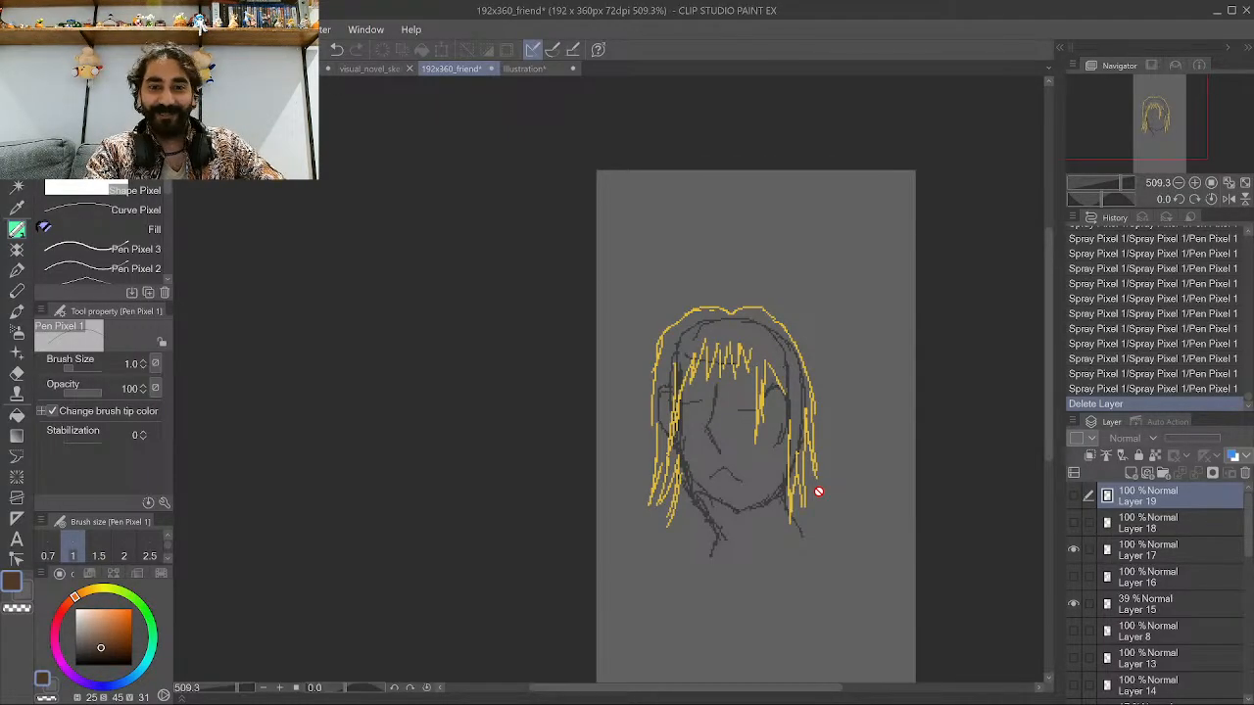
scroll(819, 491, up, 1)
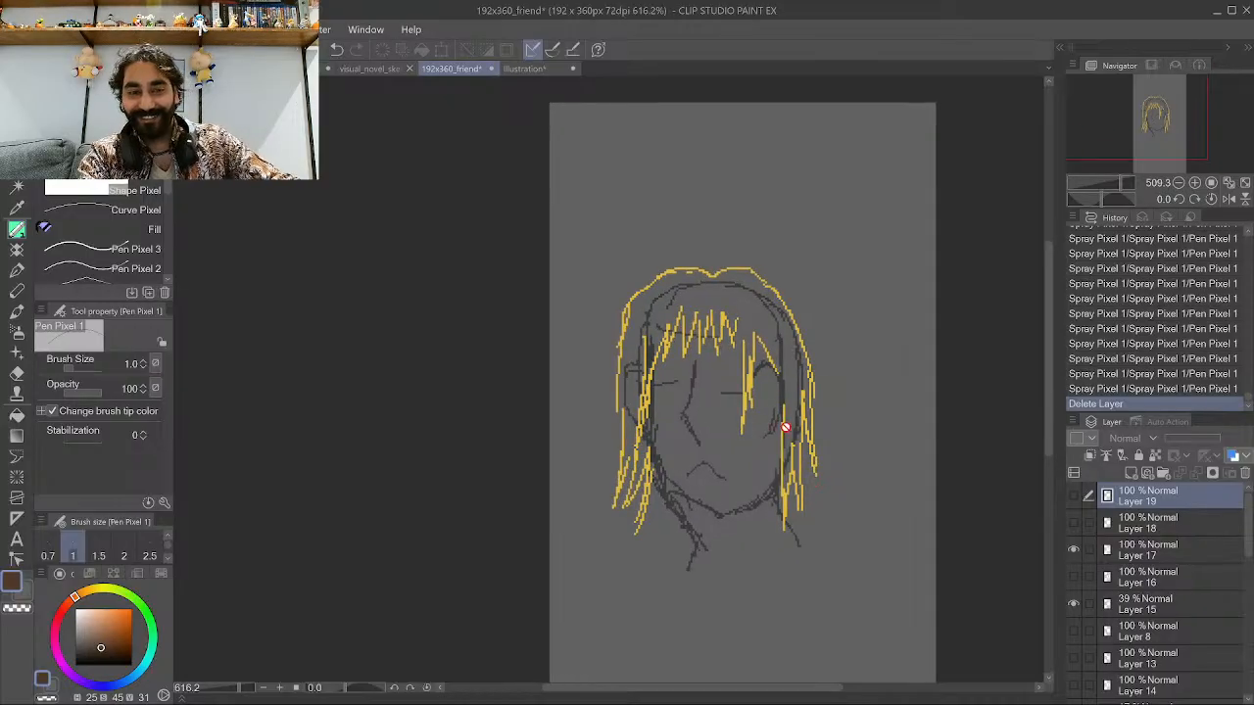
scroll(449, 217, down, 1)
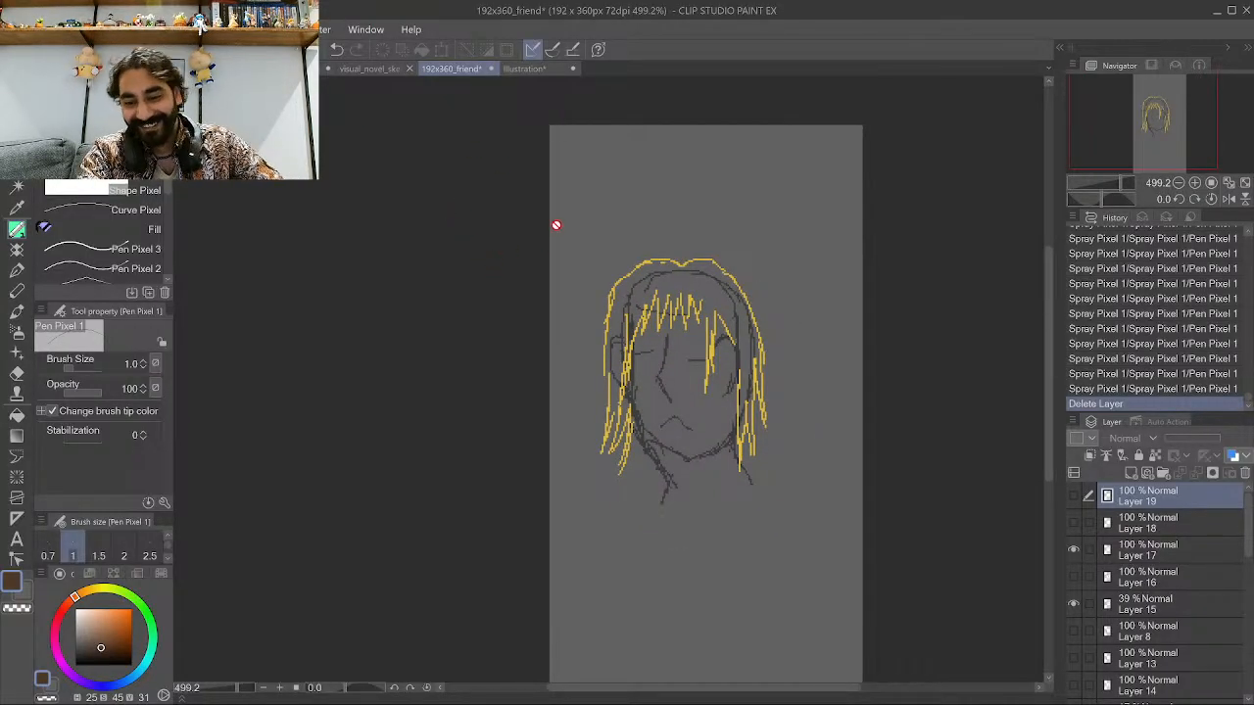
scroll(566, 245, up, 1)
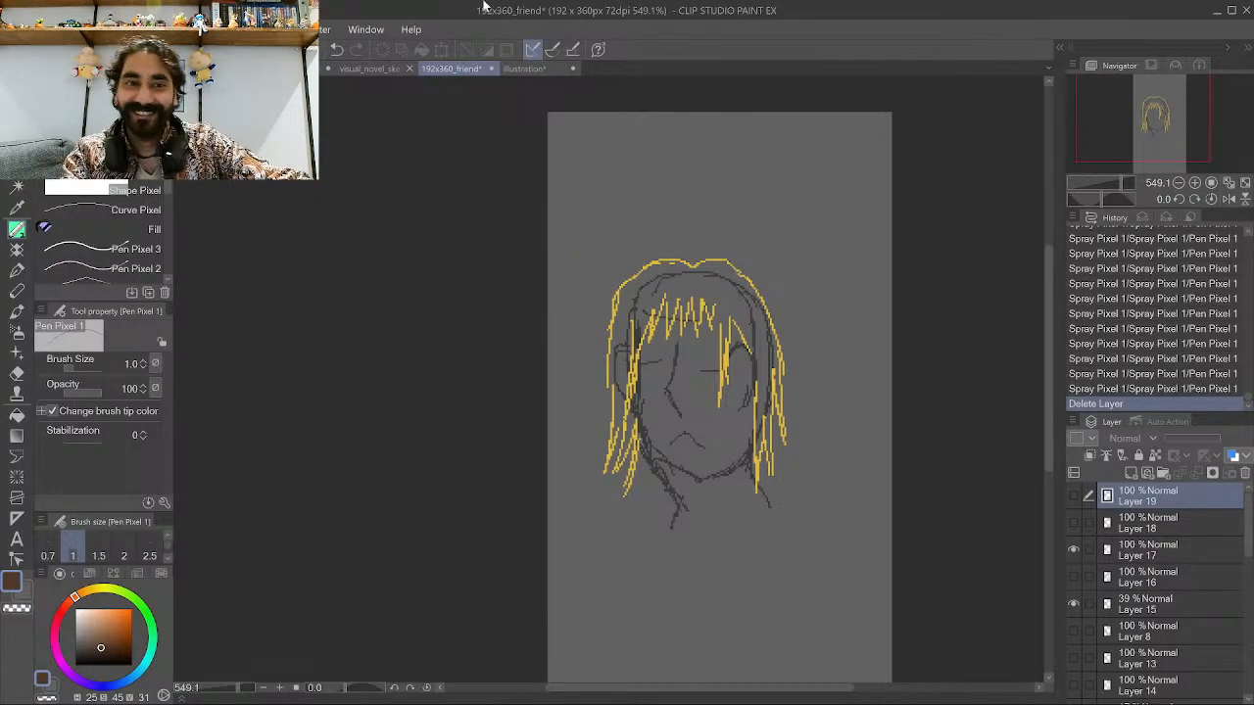
click(504, 69)
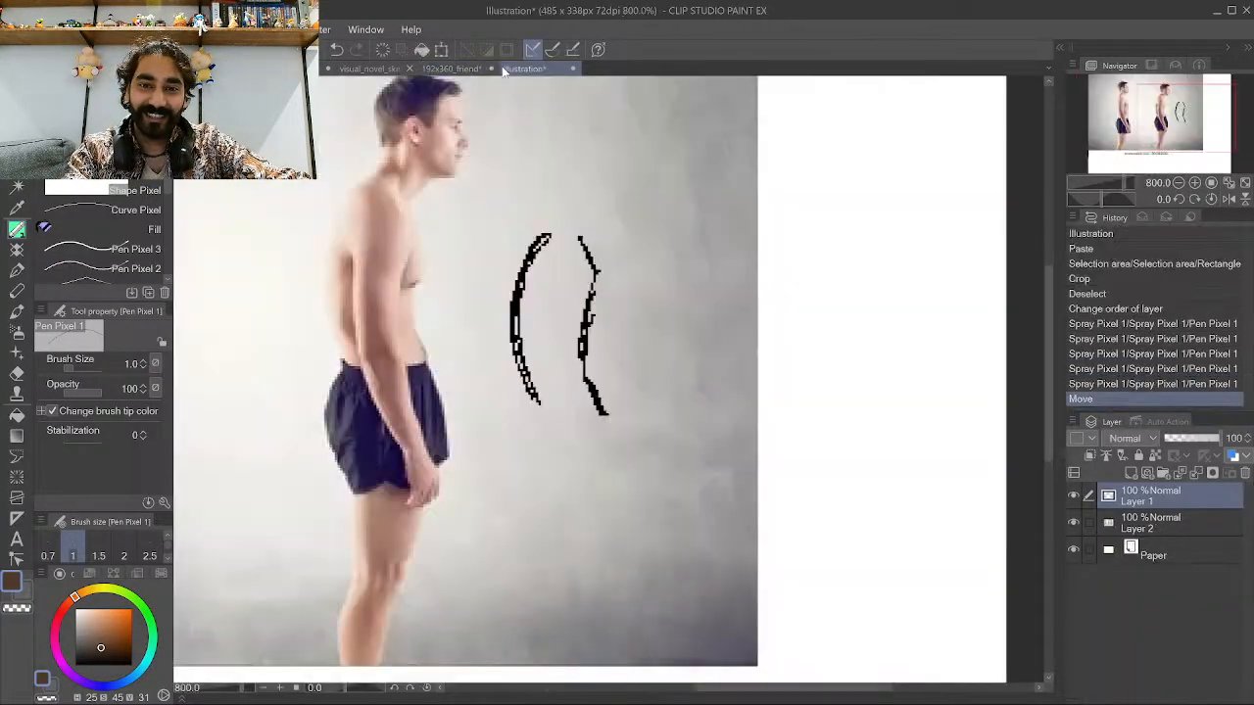
click(360, 69)
click(306, 69)
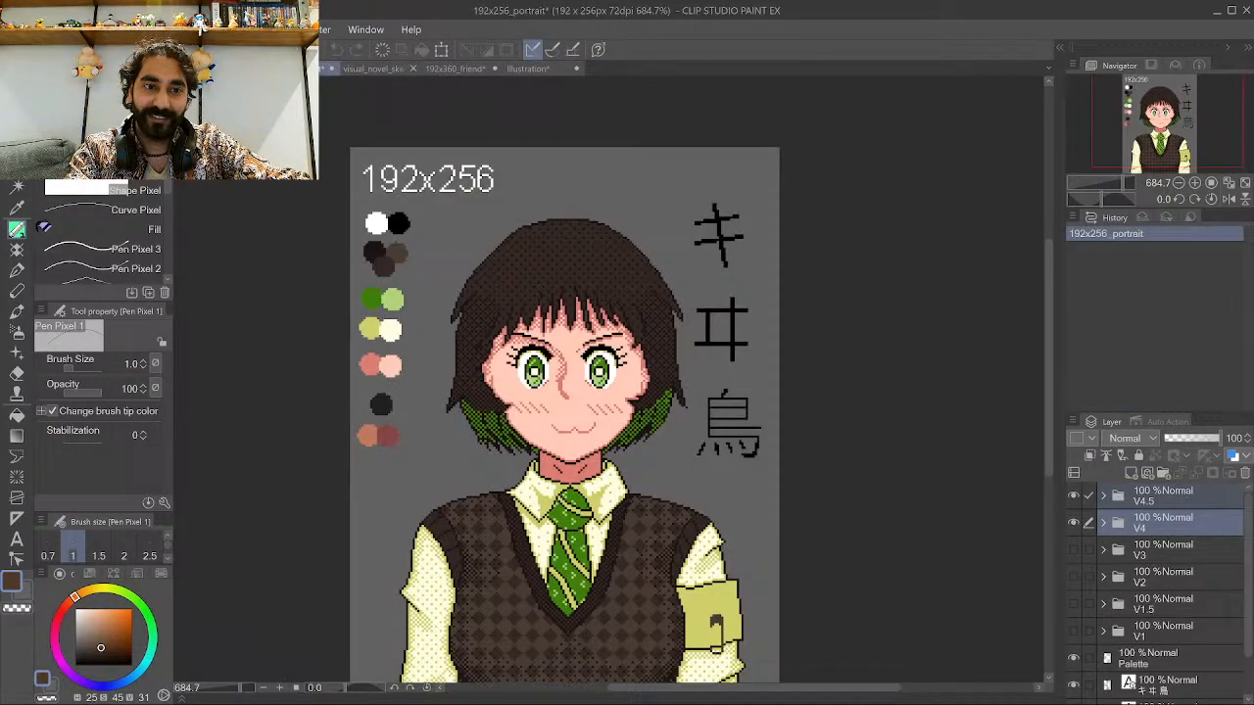
click(224, 68)
scroll(600, 199, down, 4)
scroll(732, 485, up, 7)
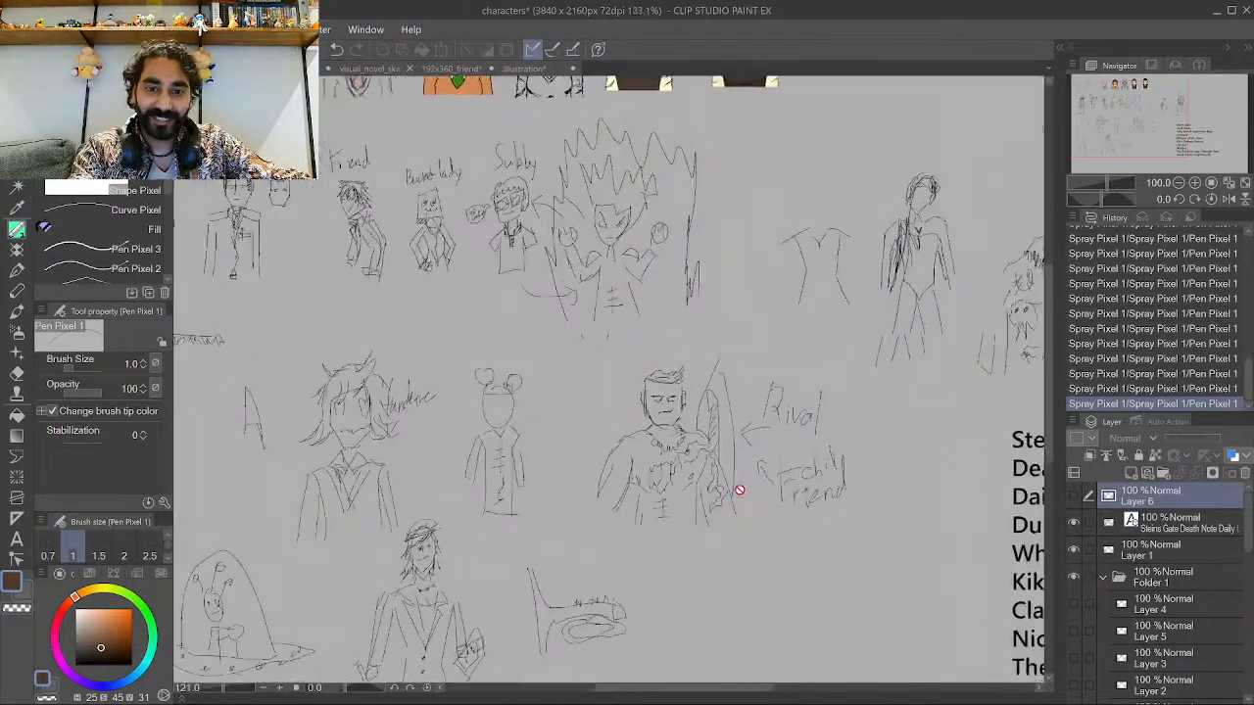
View the Rival and chill friend sketch on the character sheet and the posture reference photo, then return to the friend sprite.
scroll(392, 366, down, 1)
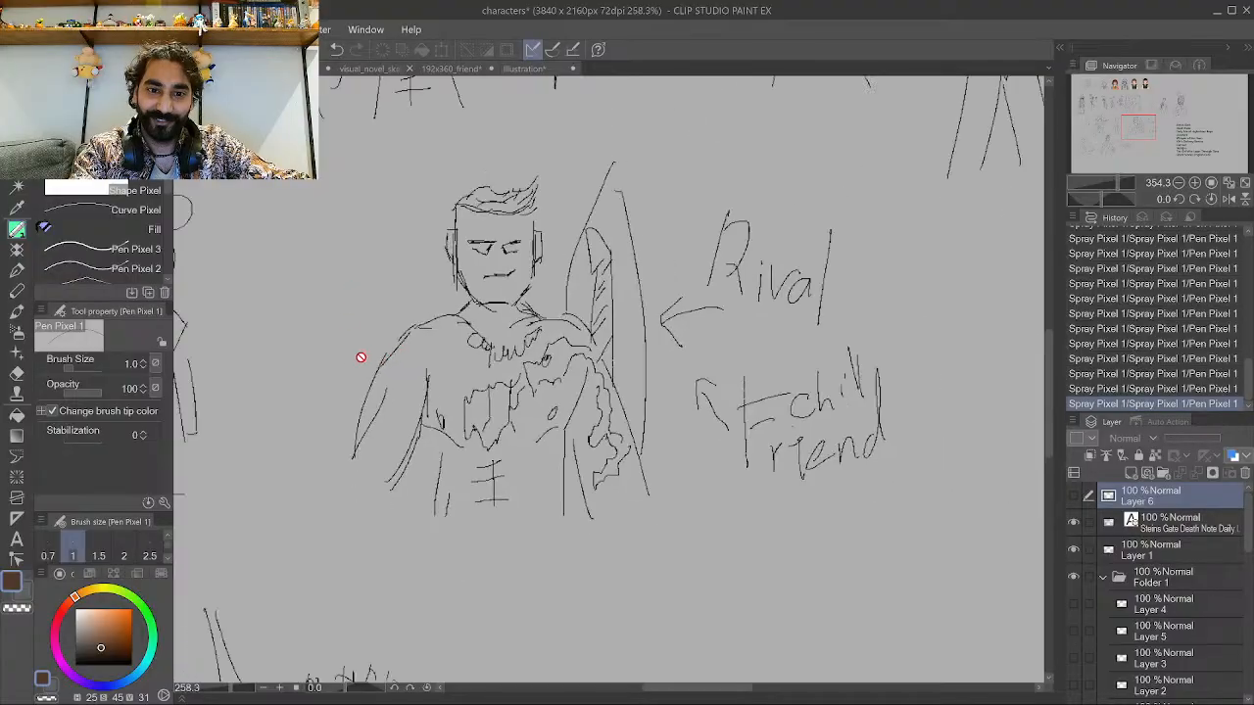
click(516, 70)
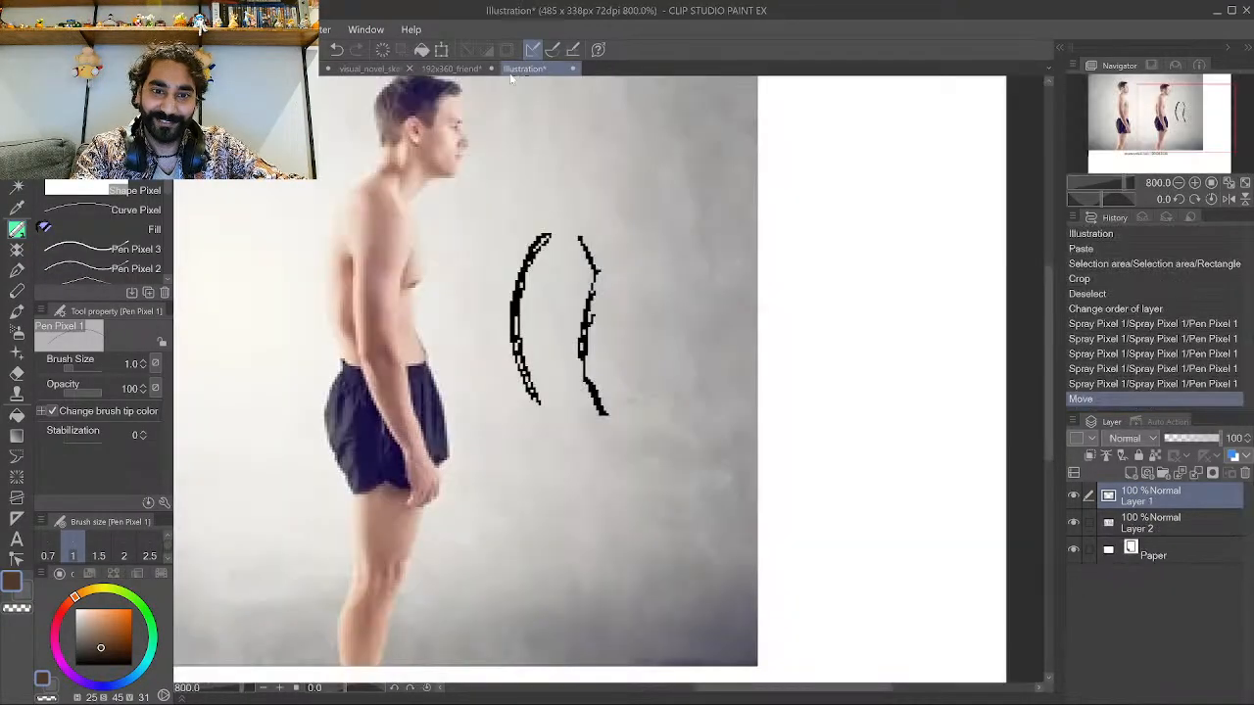
click(451, 69)
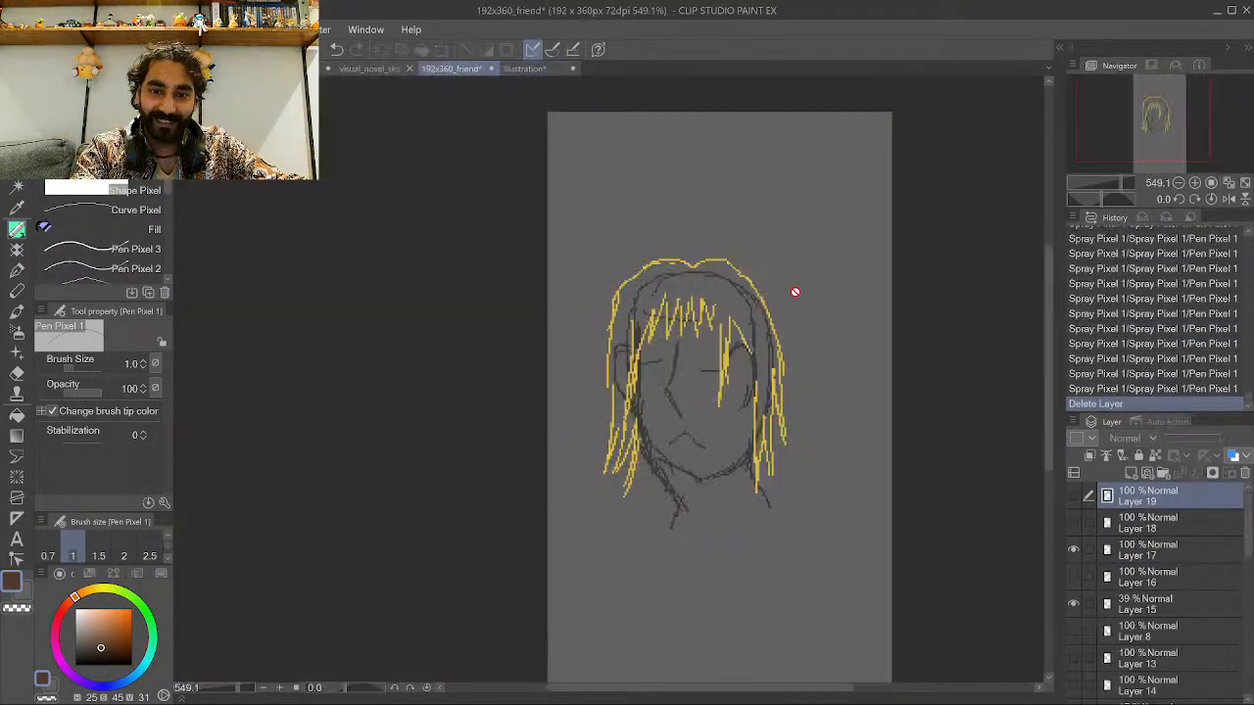
Compare the spiky blond hairstyle with the long yellow one by toggling the two hair layers, ending with the long hair shown.
click(1073, 523)
click(1074, 549)
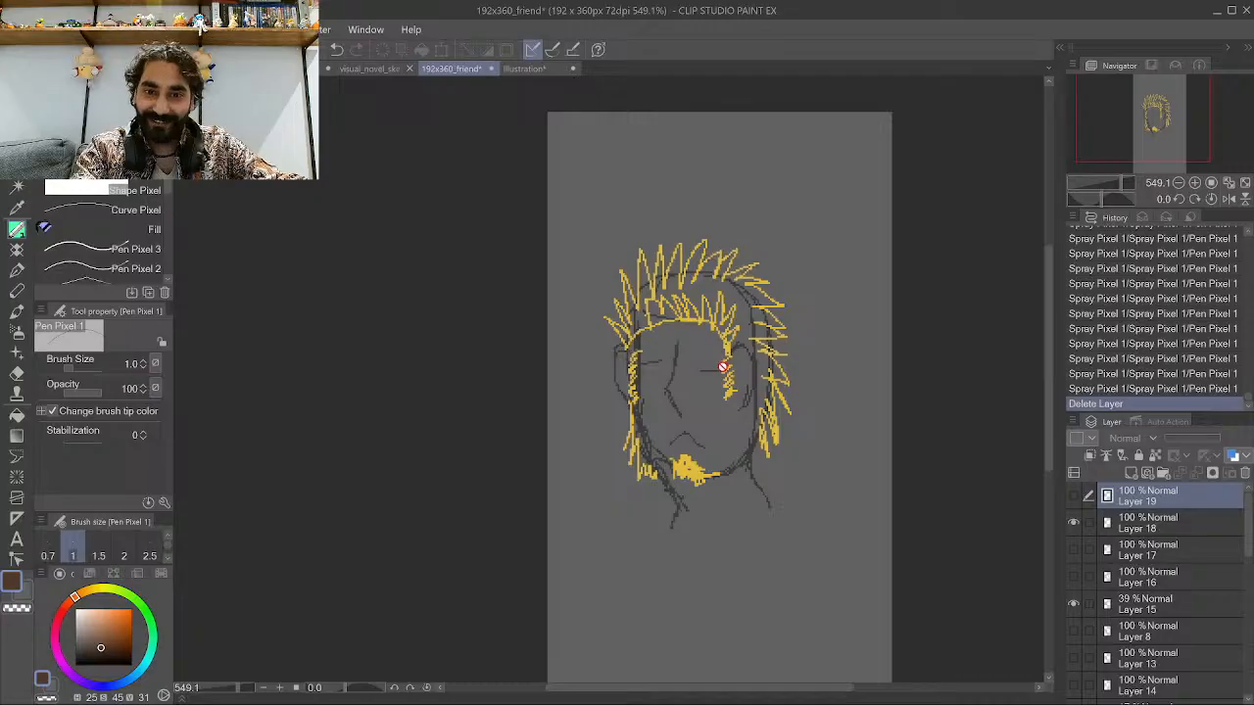
scroll(774, 333, up, 4)
click(519, 69)
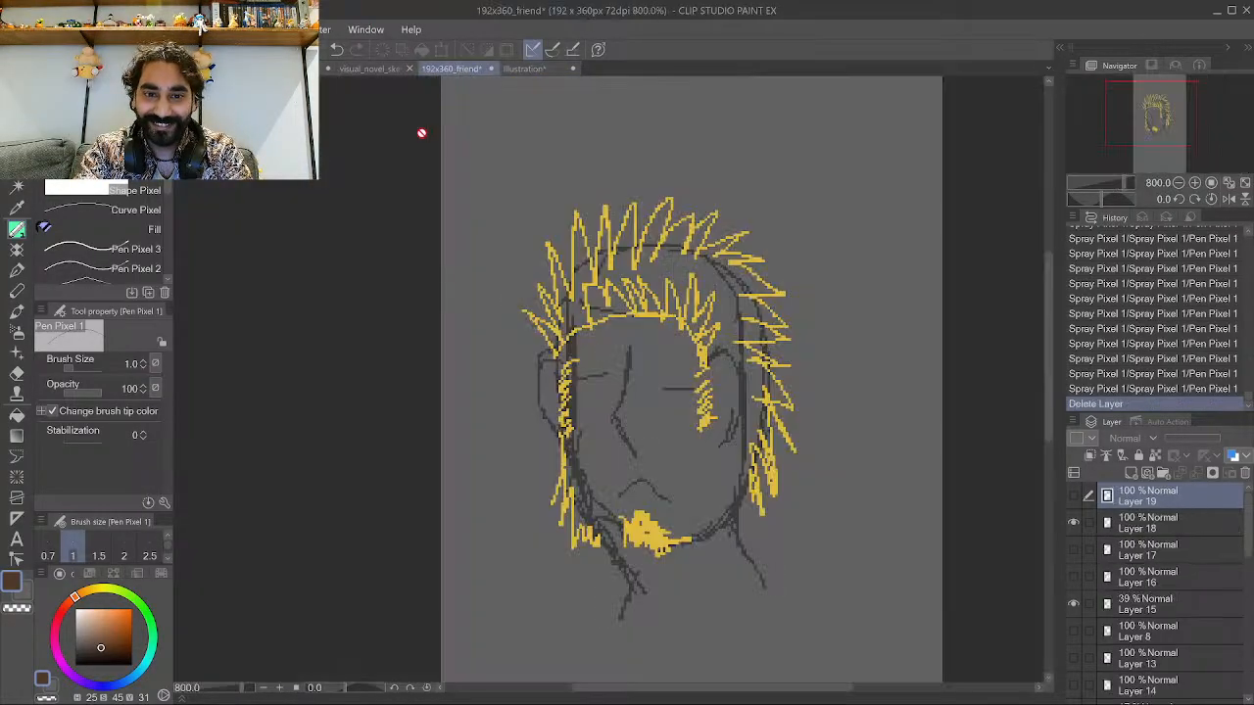
click(453, 70)
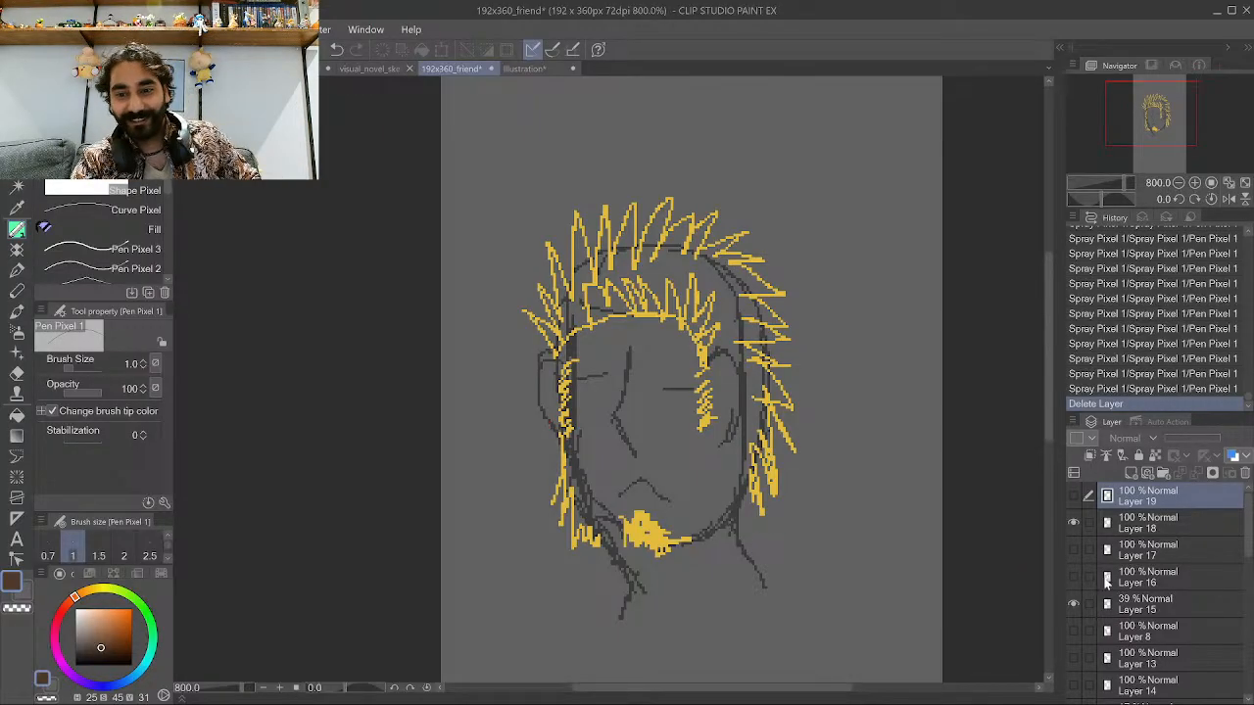
click(1073, 523)
click(1073, 549)
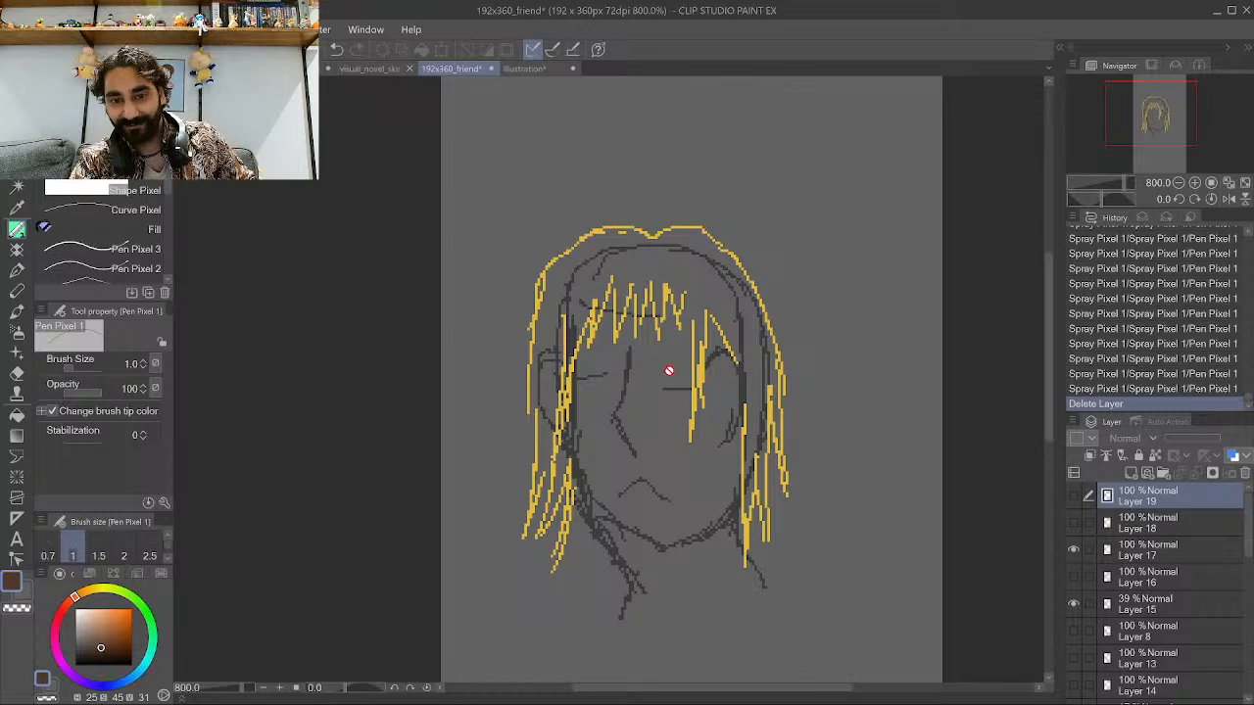
Make the long yellow hair layer the active layer.
scroll(593, 350, down, 1)
scroll(595, 368, down, 2)
scroll(596, 441, up, 2)
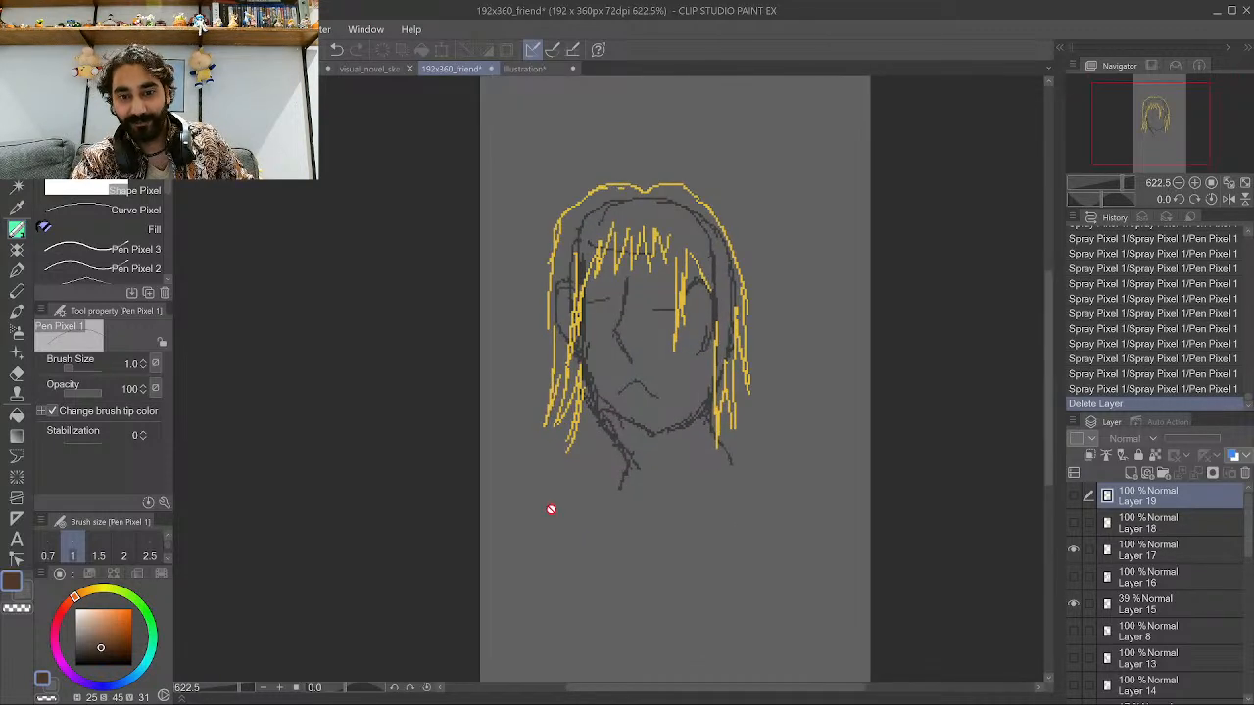
scroll(707, 276, up, 1)
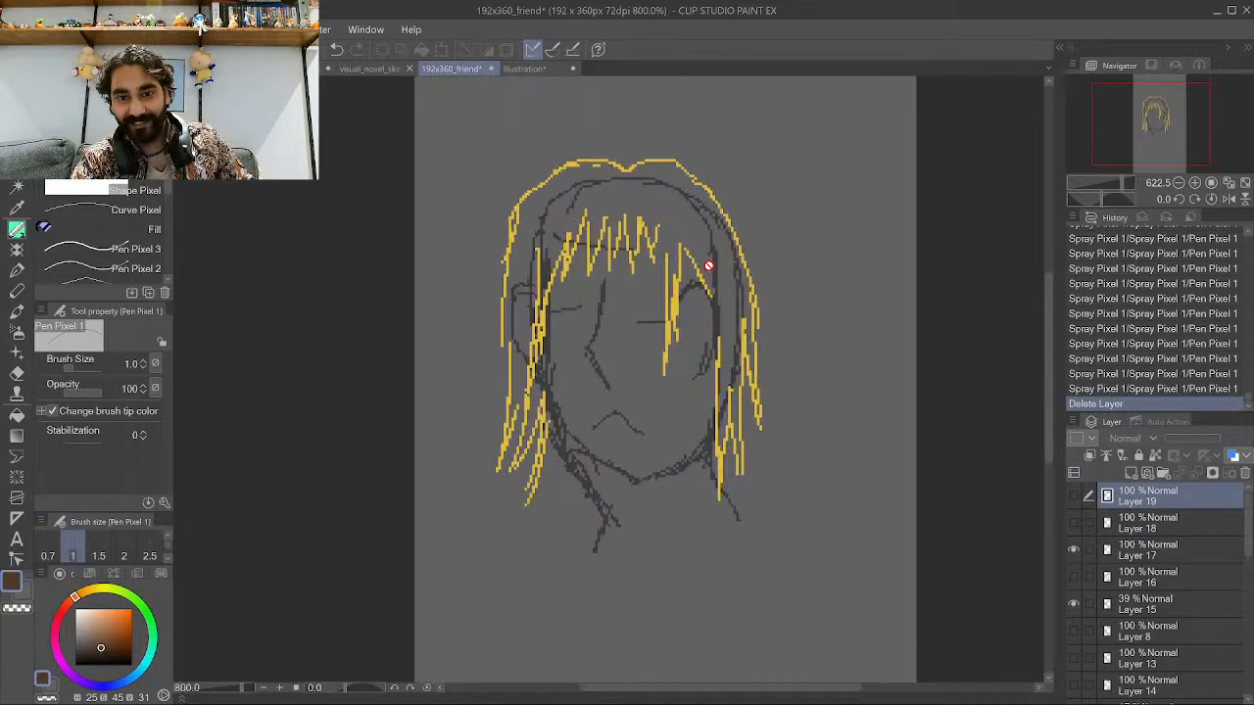
click(1126, 553)
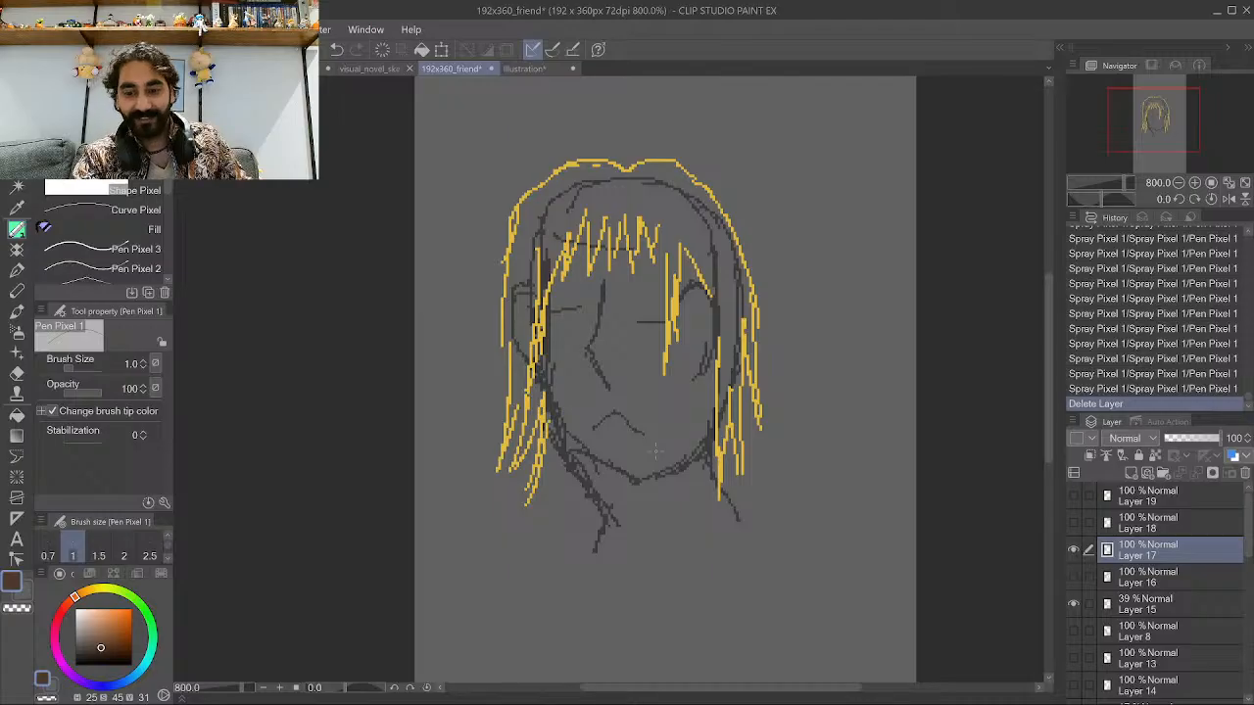